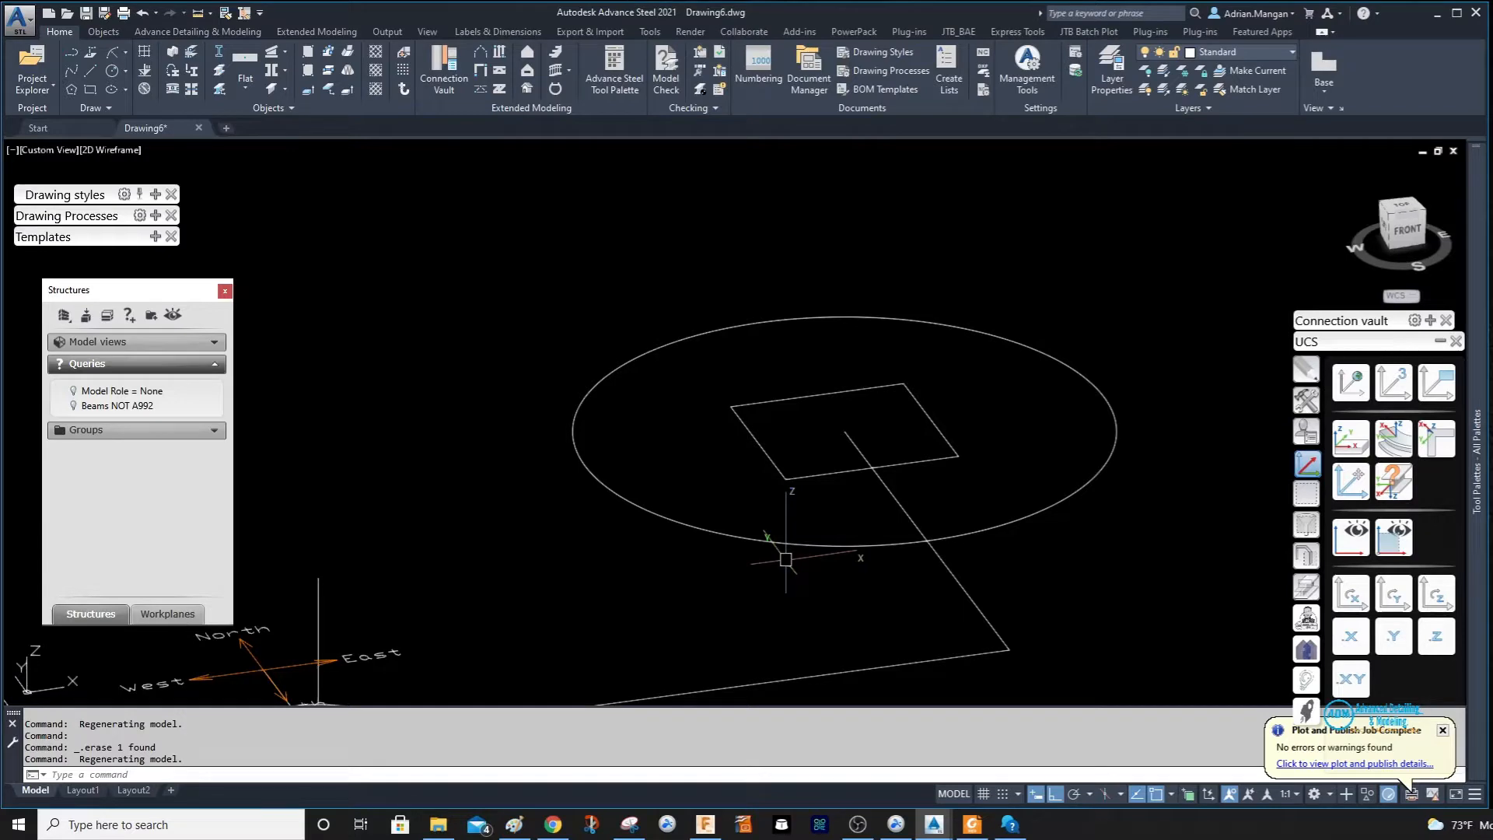
shift+middle_drag(785, 559, 855, 465)
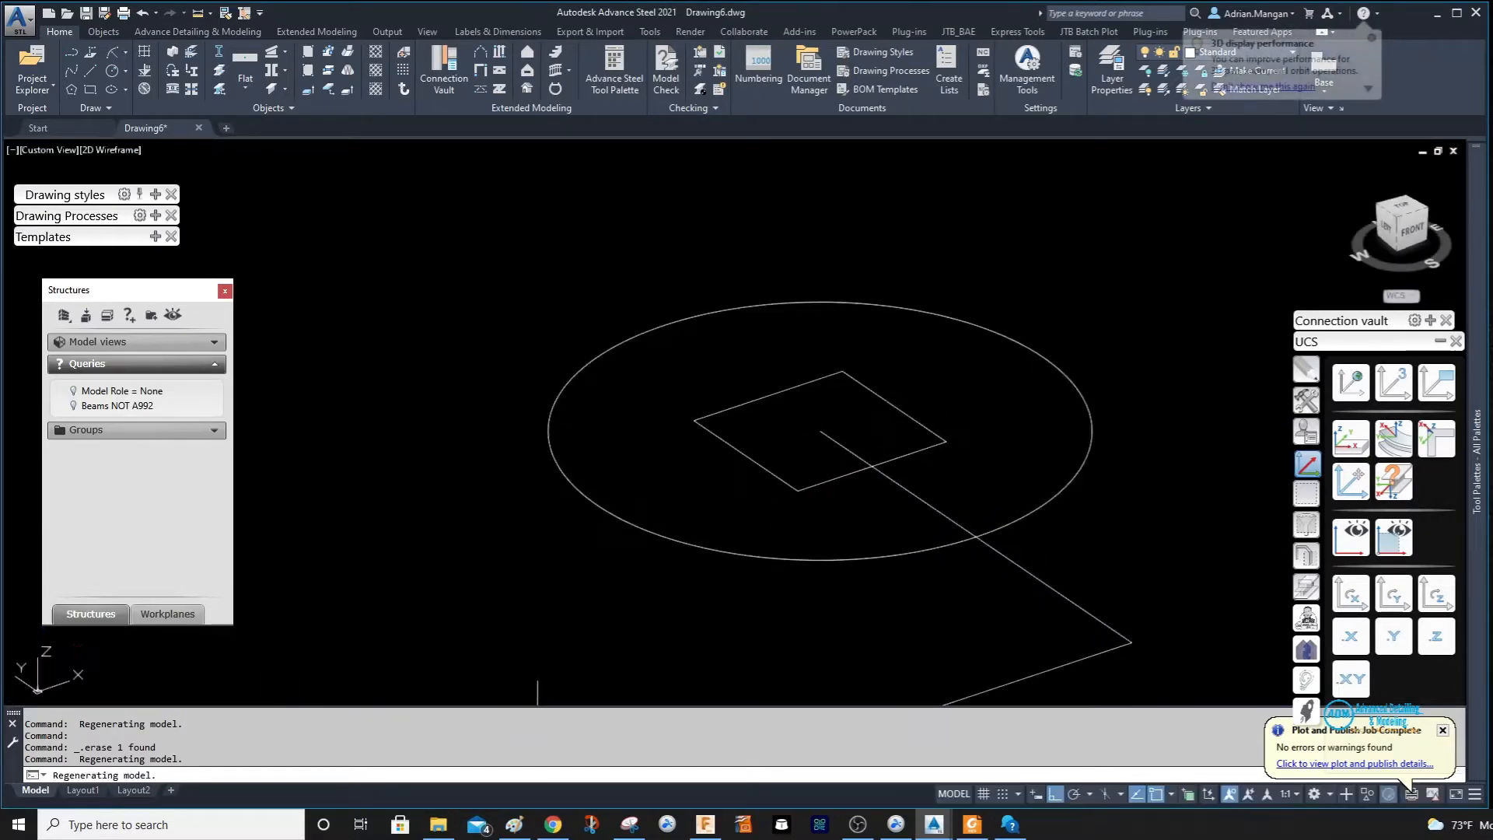
click(793, 559)
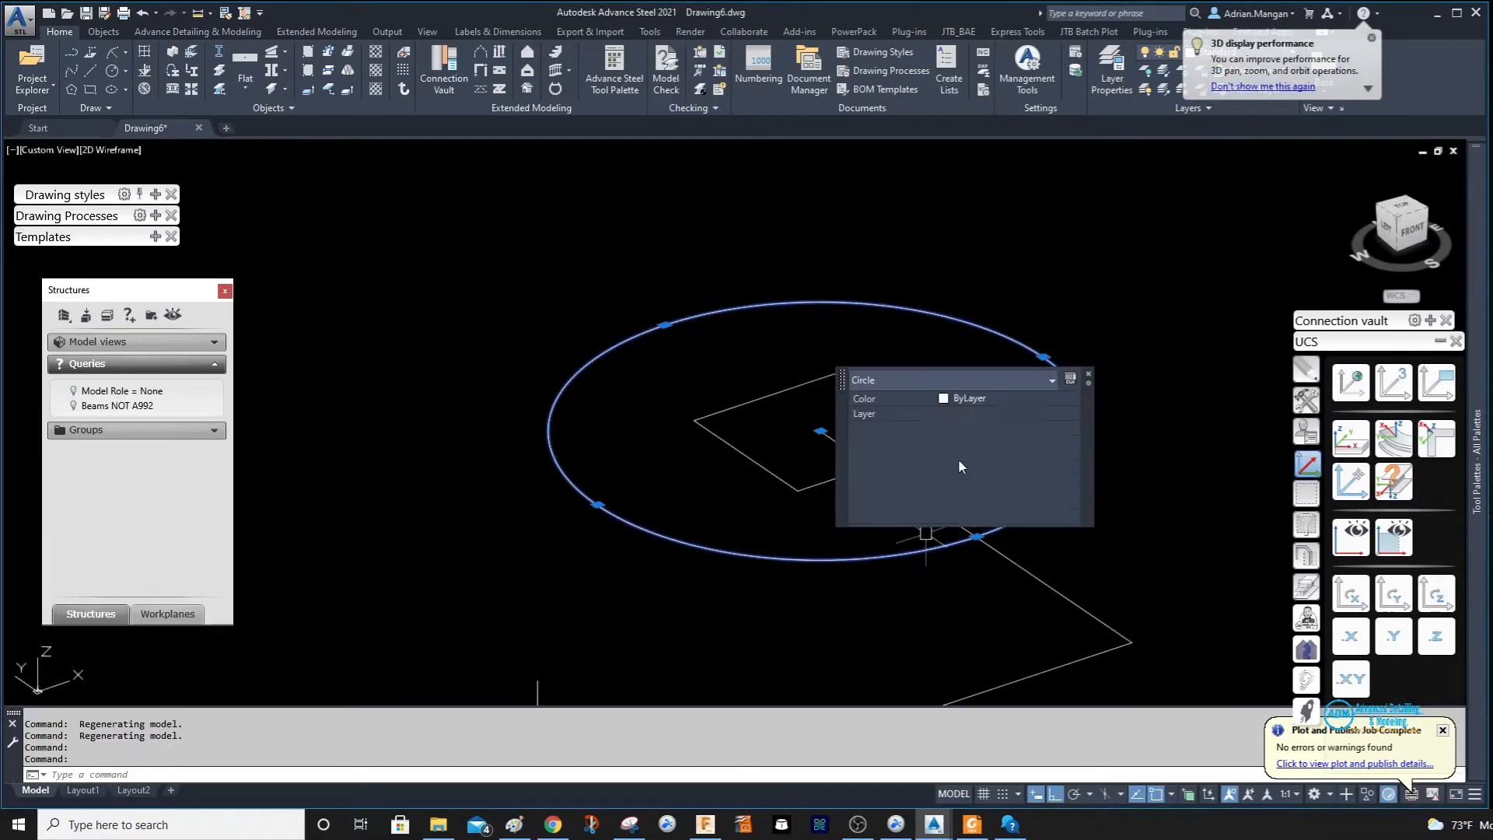
click(1087, 374)
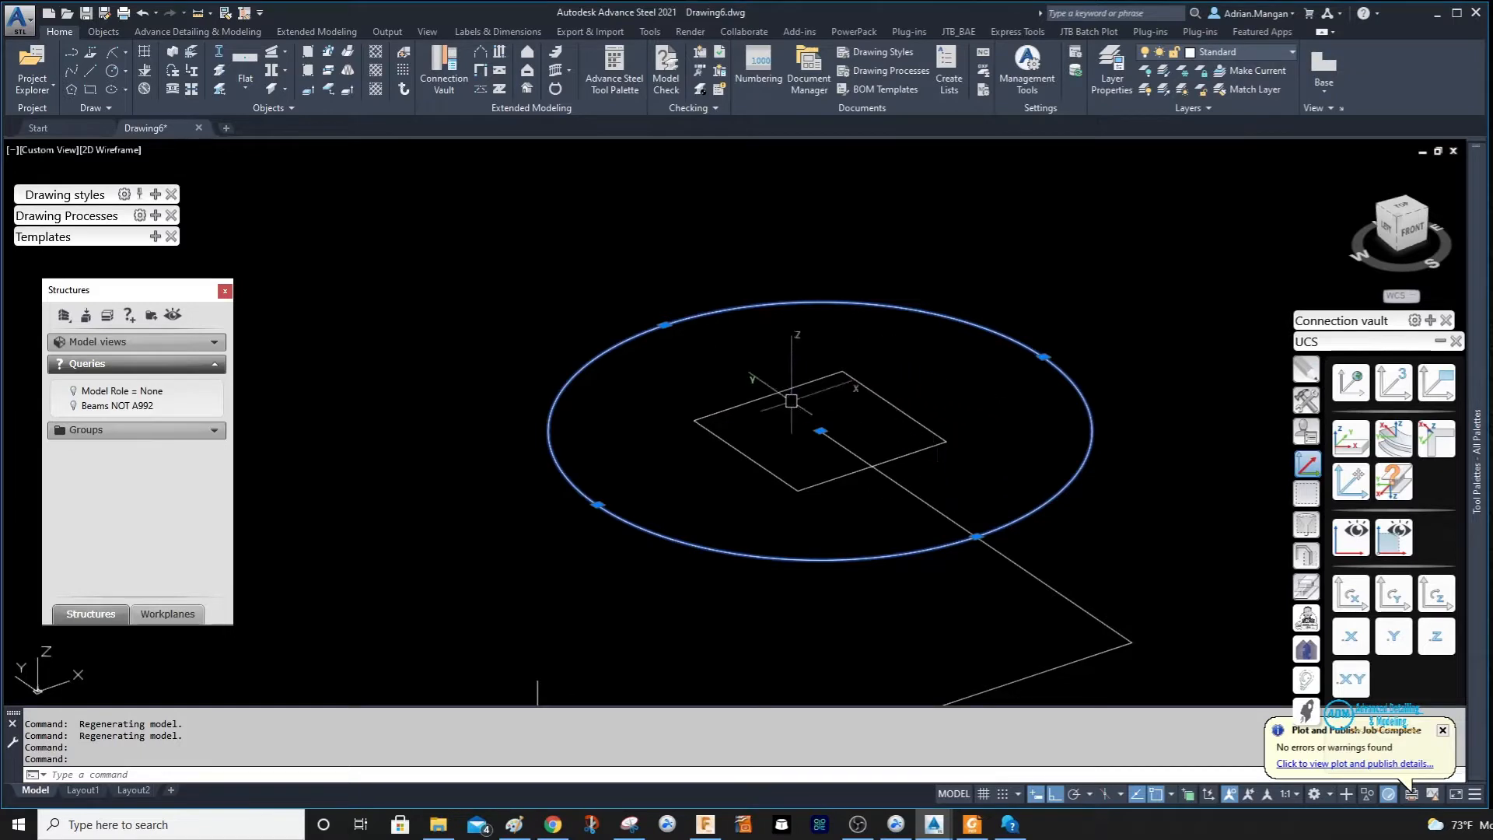
key(Escape)
scroll(816, 486, up, 5)
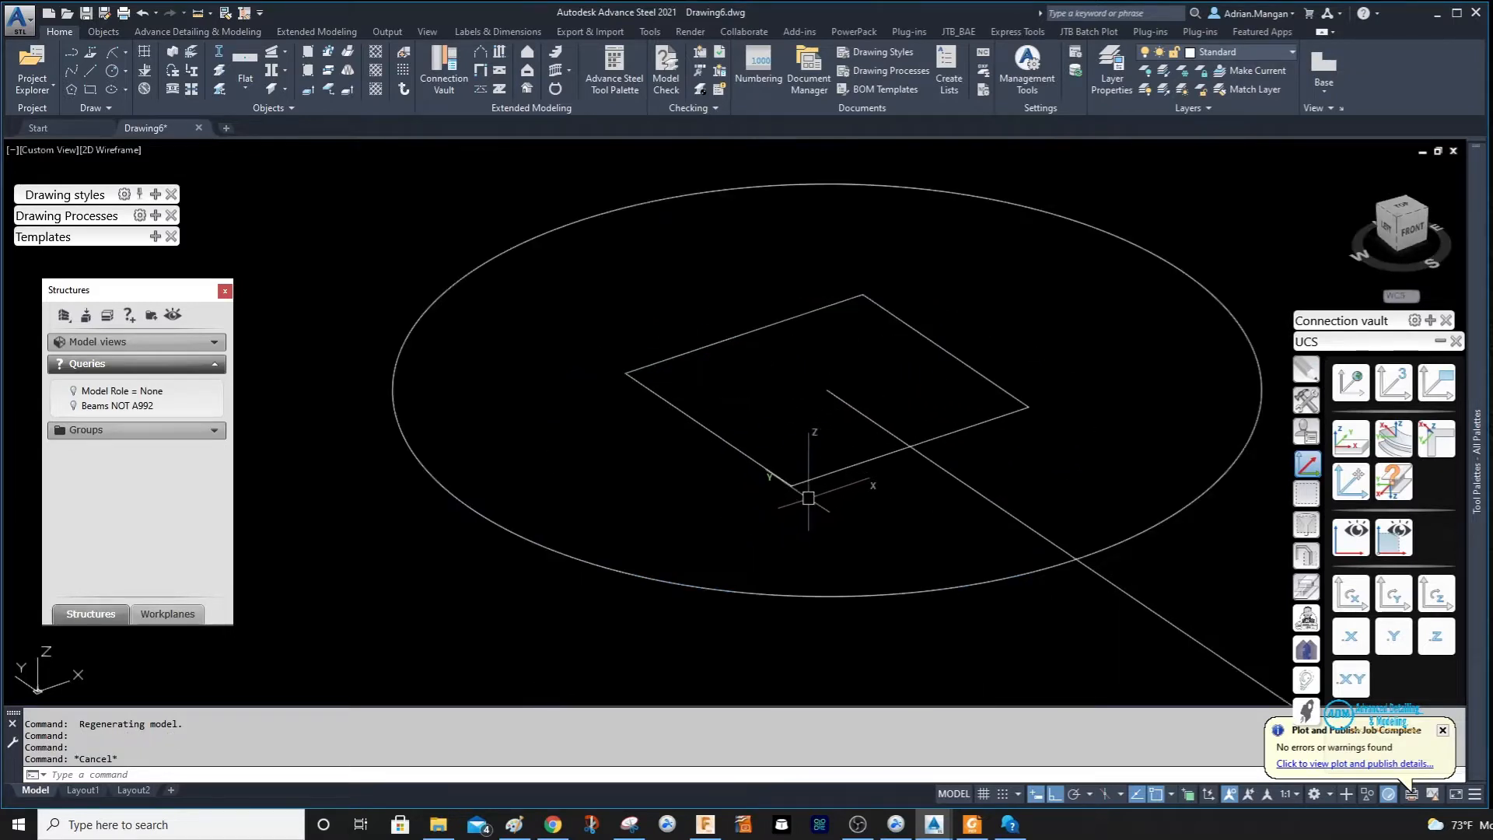
scroll(839, 498, down, 7)
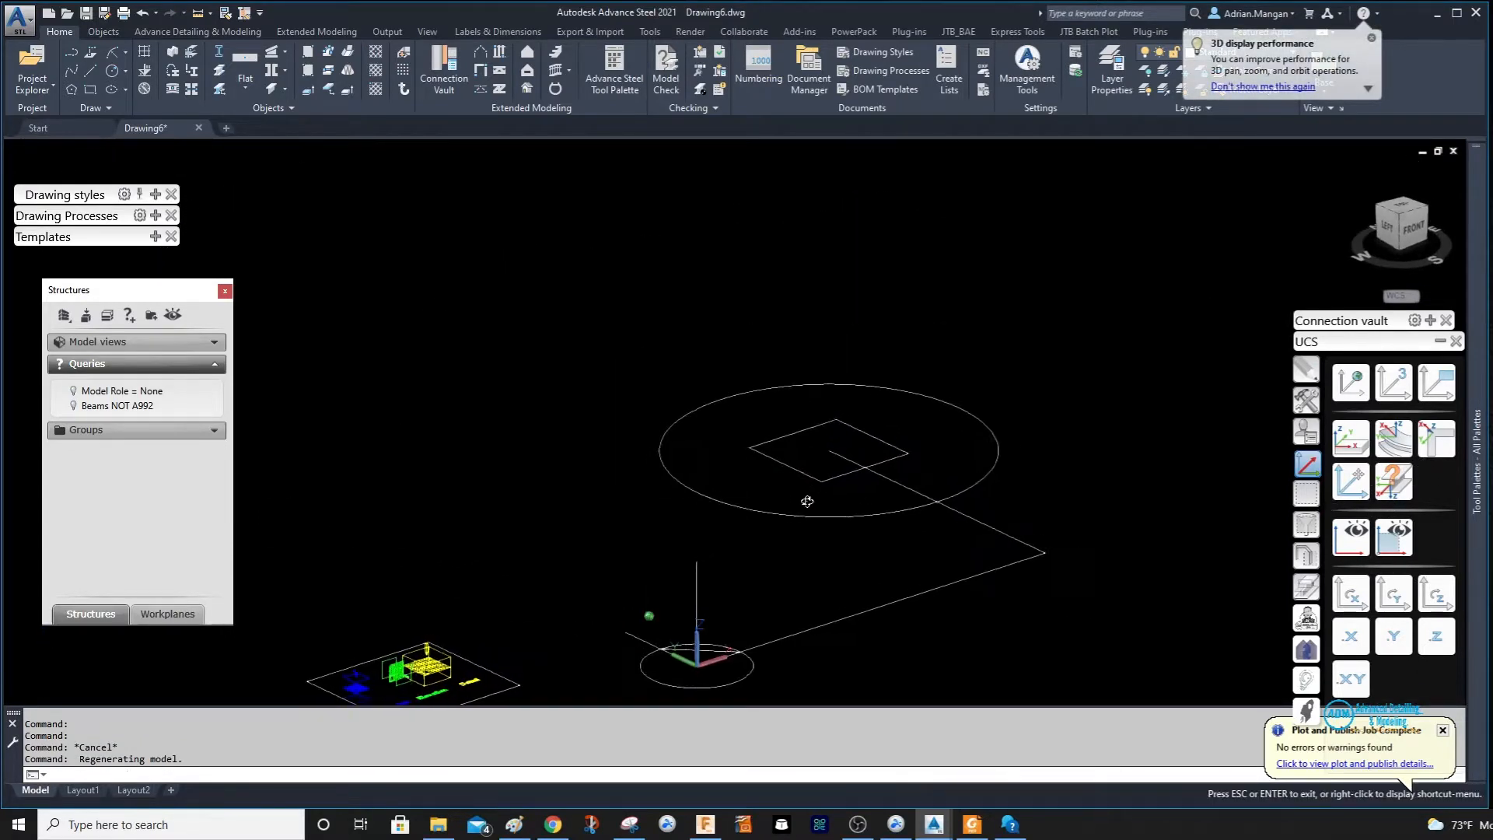
Draw a vertical line 7 inches up from the rectangle's front corner as the stair riser.
scroll(808, 467, up, 5)
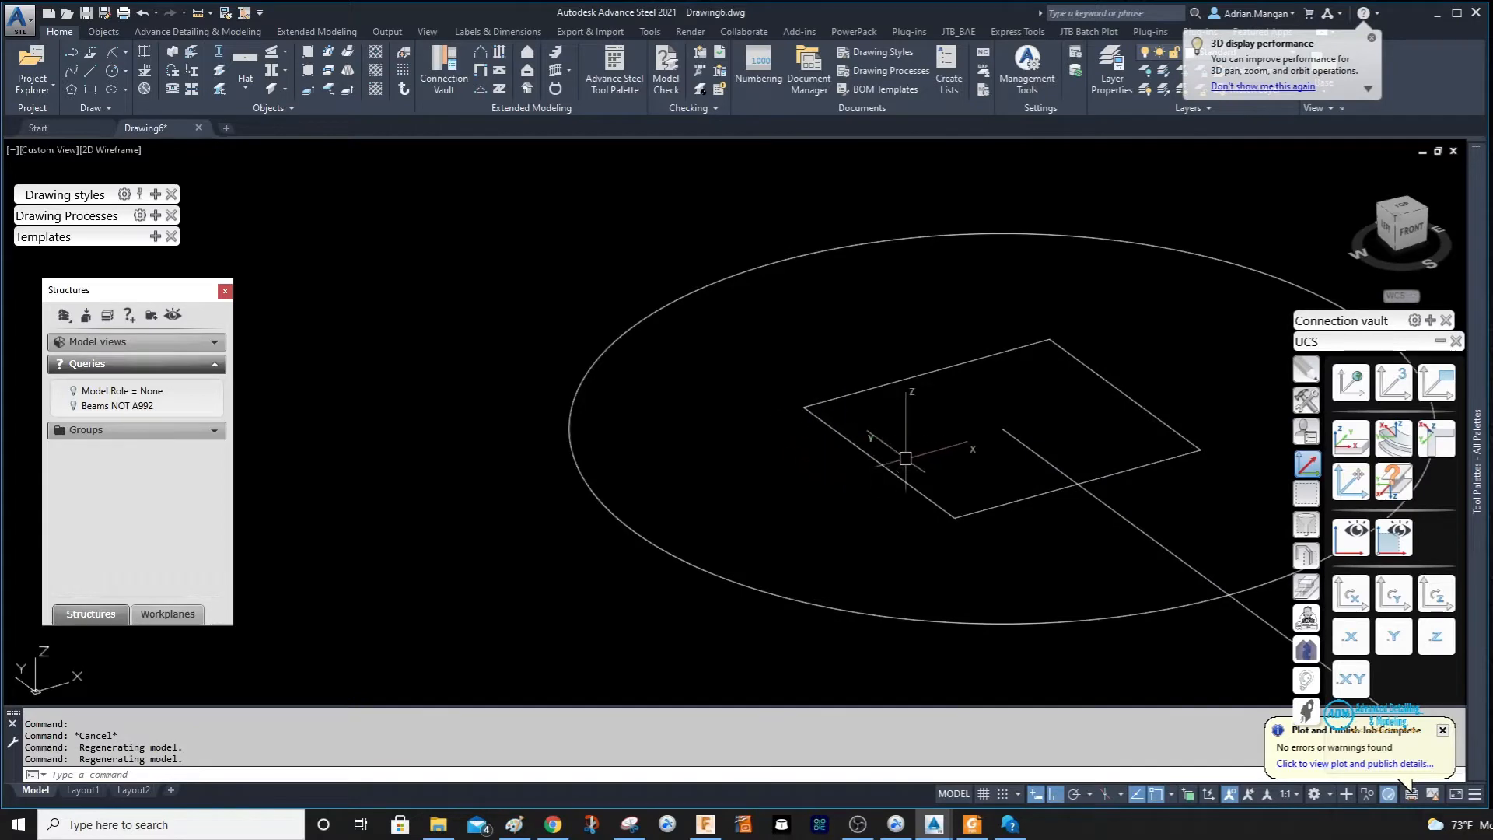
text(L)
key(Return)
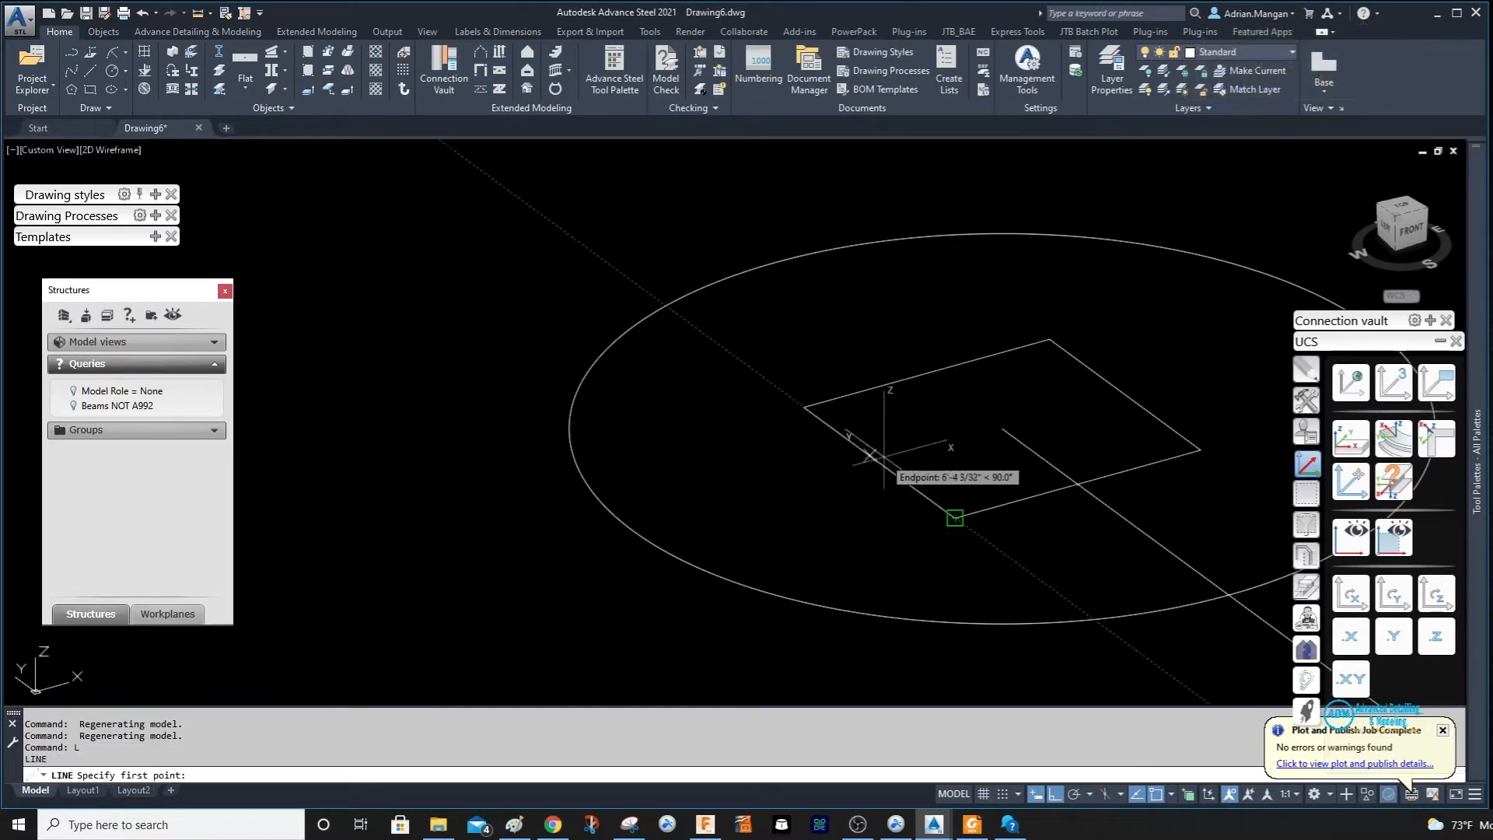
click(955, 517)
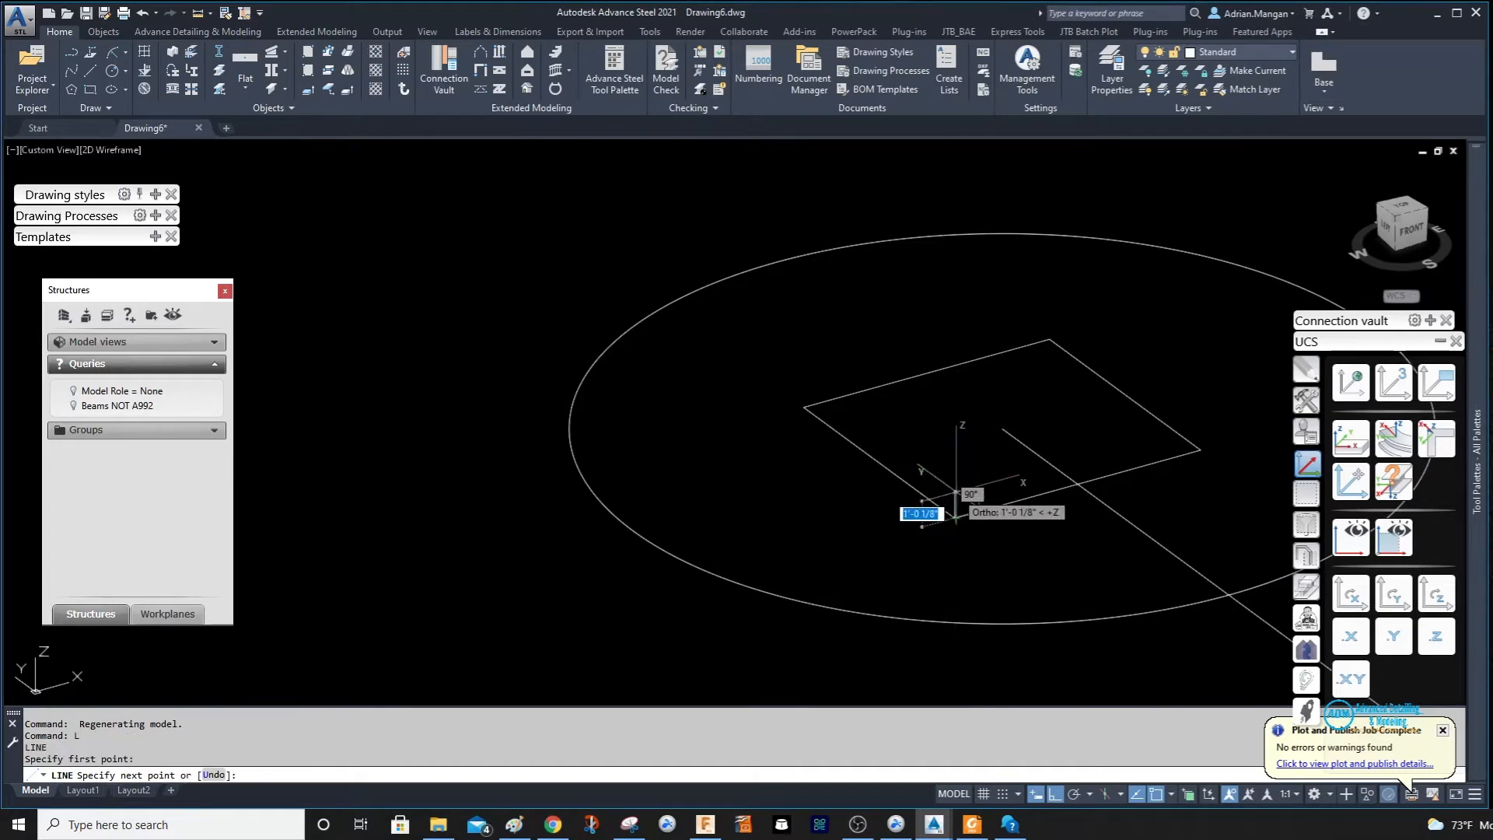
text(7)
key(Return)
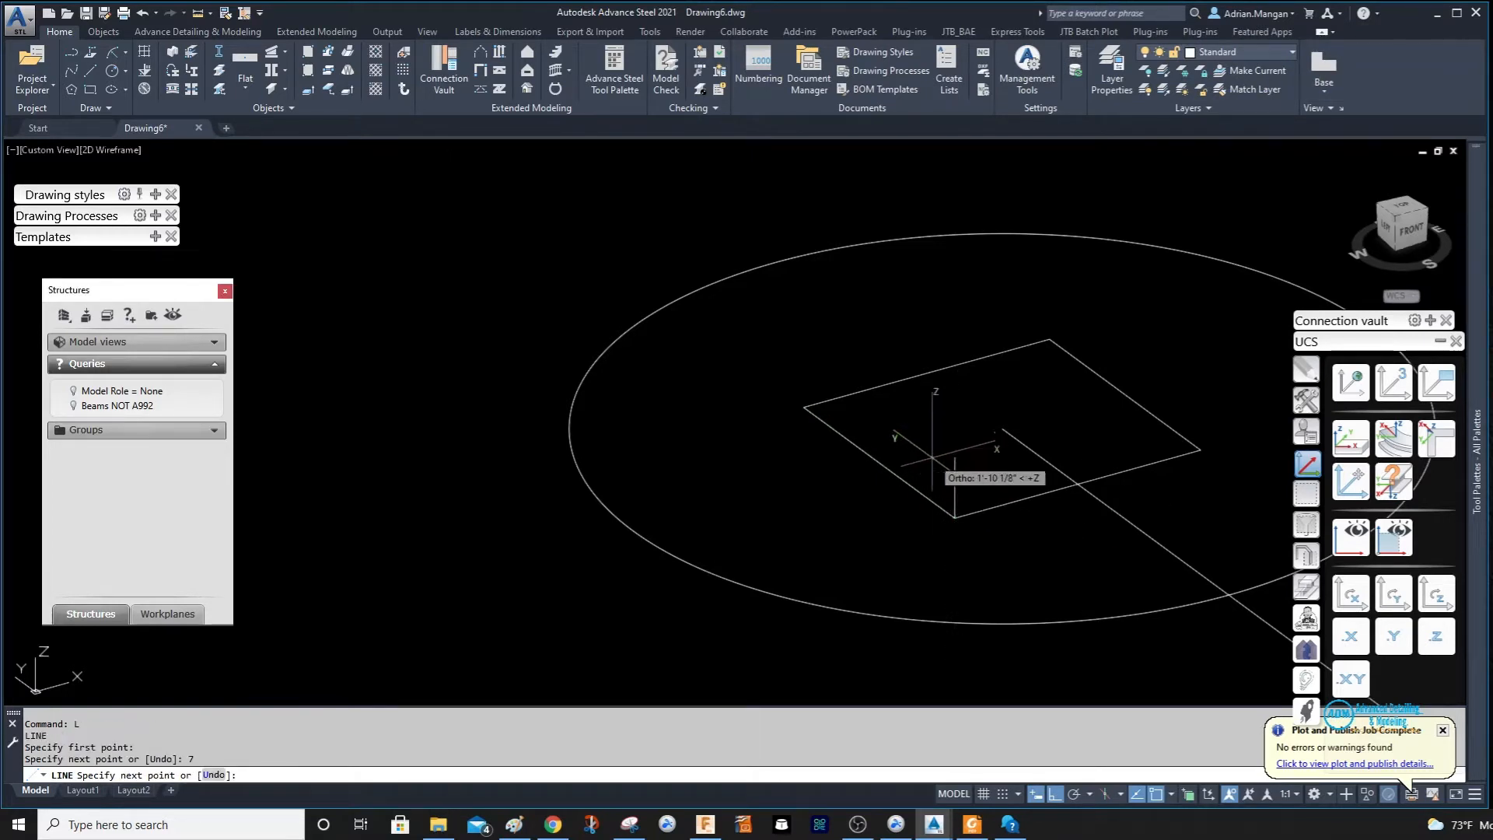
Try to draw a 12-inch tread line from the riser's upper end, and erase it.
text(12)
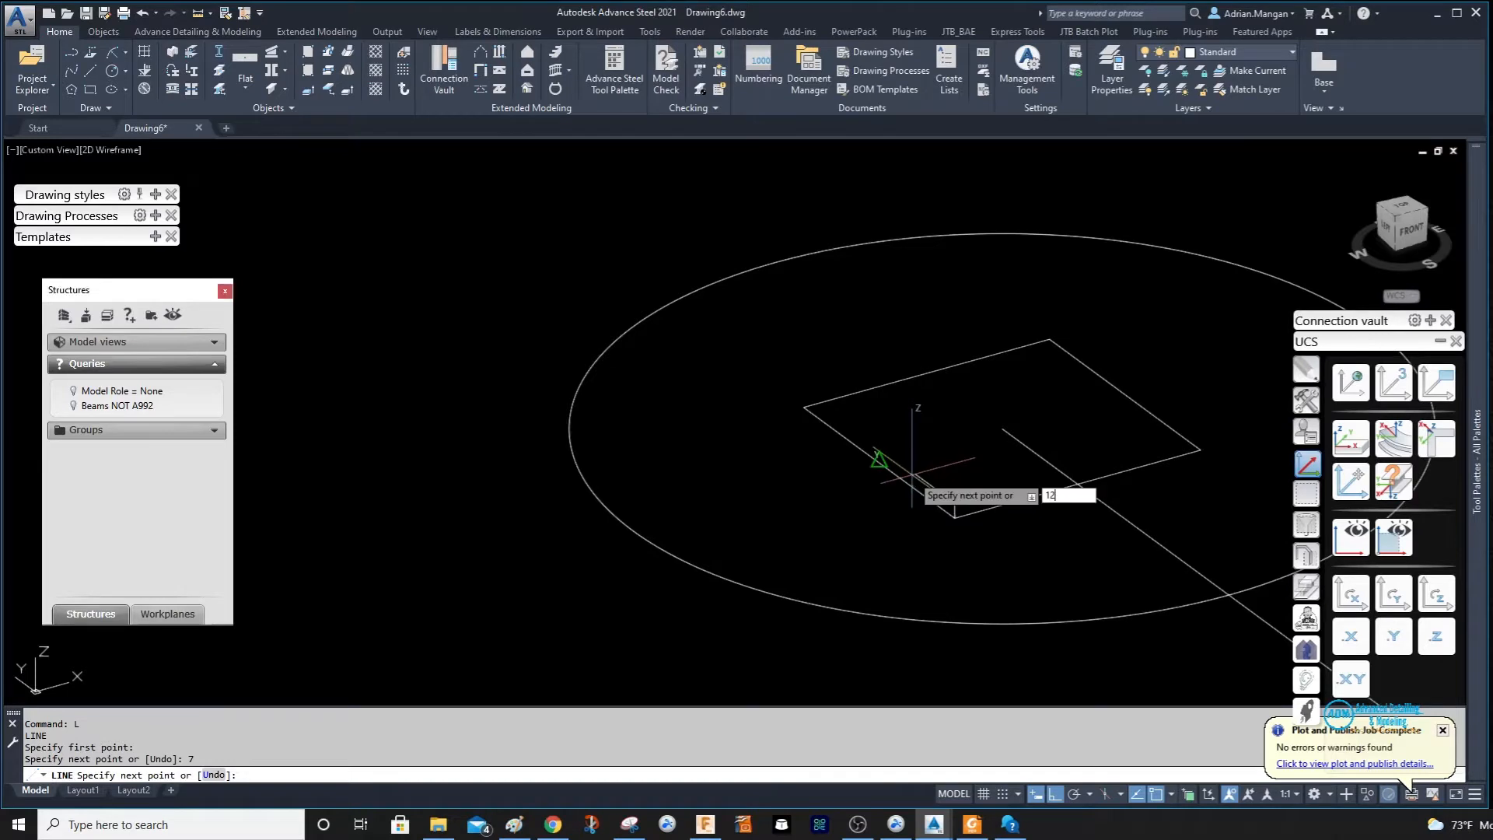
key(Return)
key(Escape)
scroll(975, 505, up, 6)
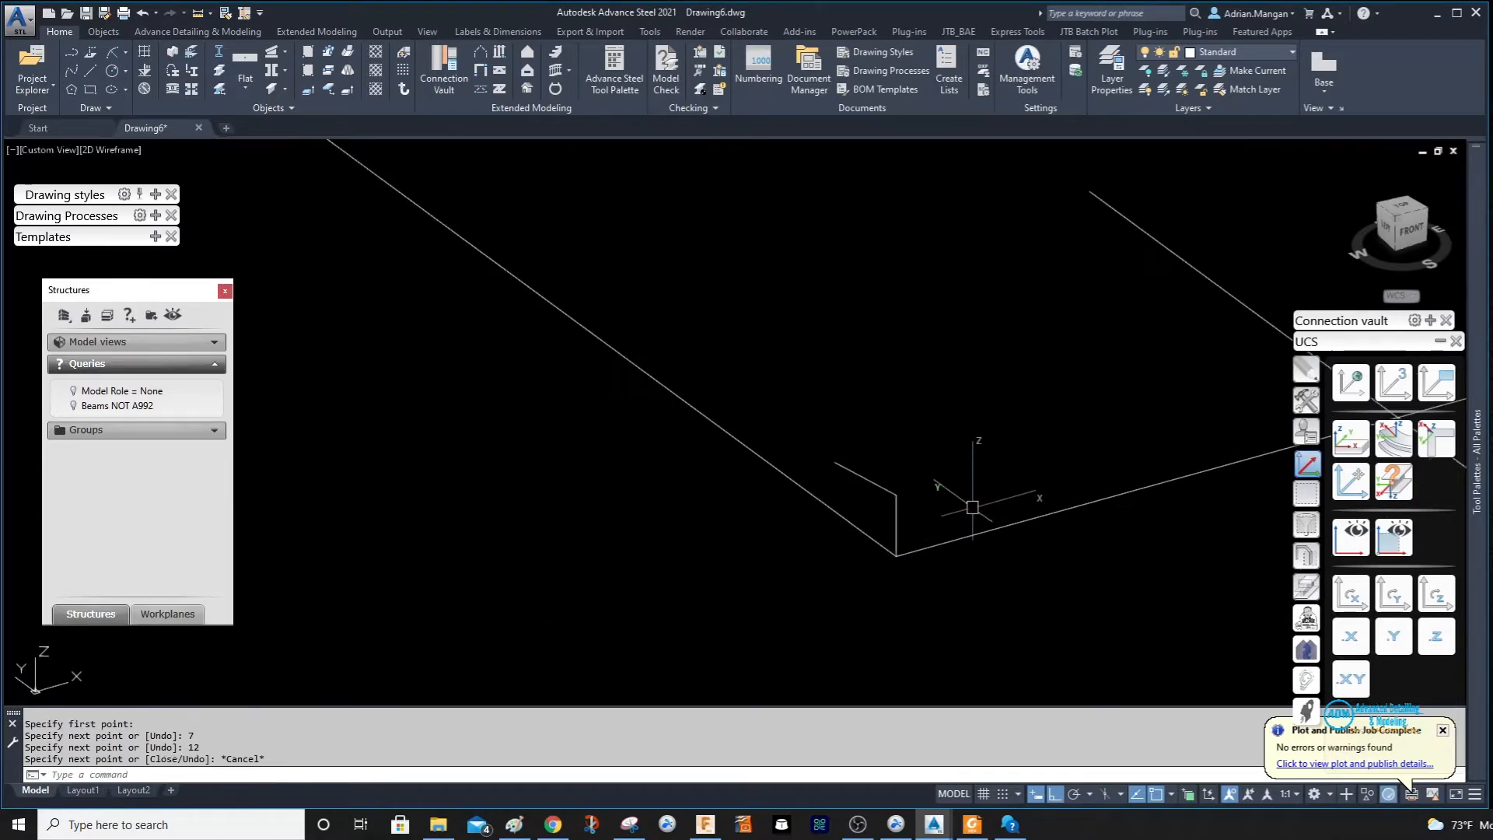
shift+middle_drag(974, 507, 992, 507)
click(834, 468)
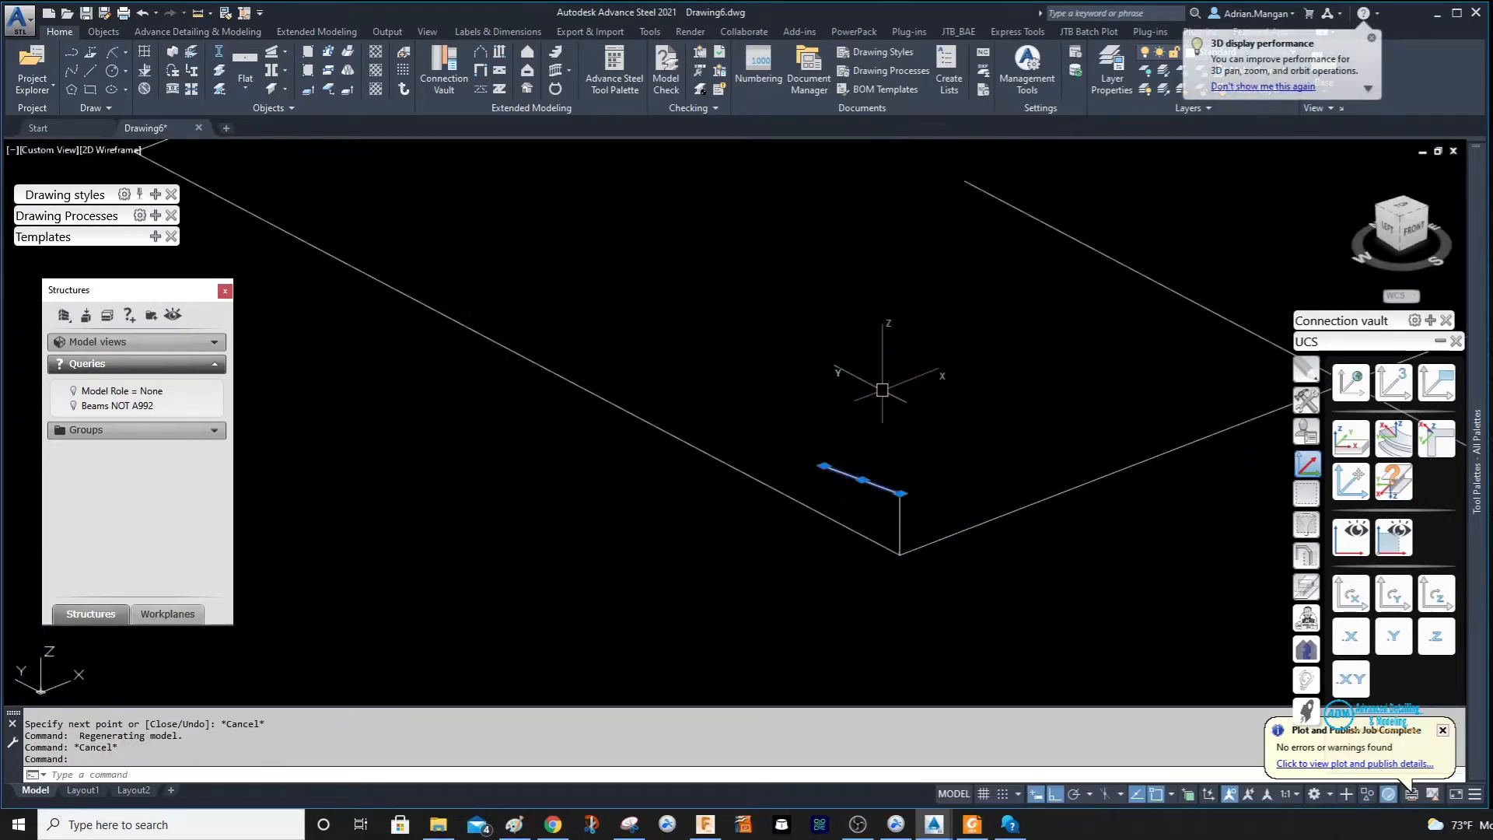
key(Delete)
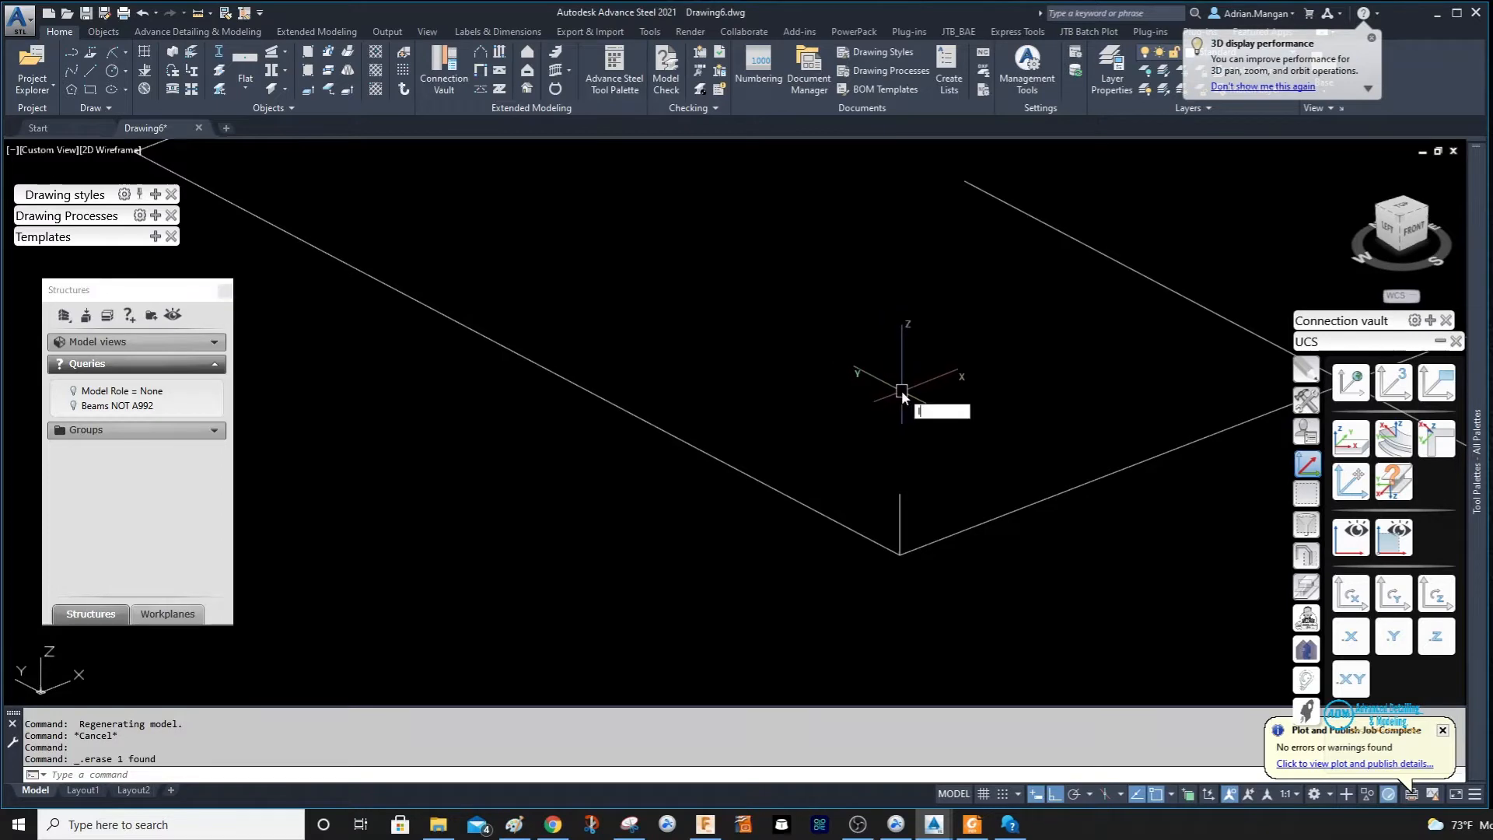
Draw a 12-inch horizontal tread line from the riser's upper end, heading in the positive Y direction.
key(Return)
click(899, 495)
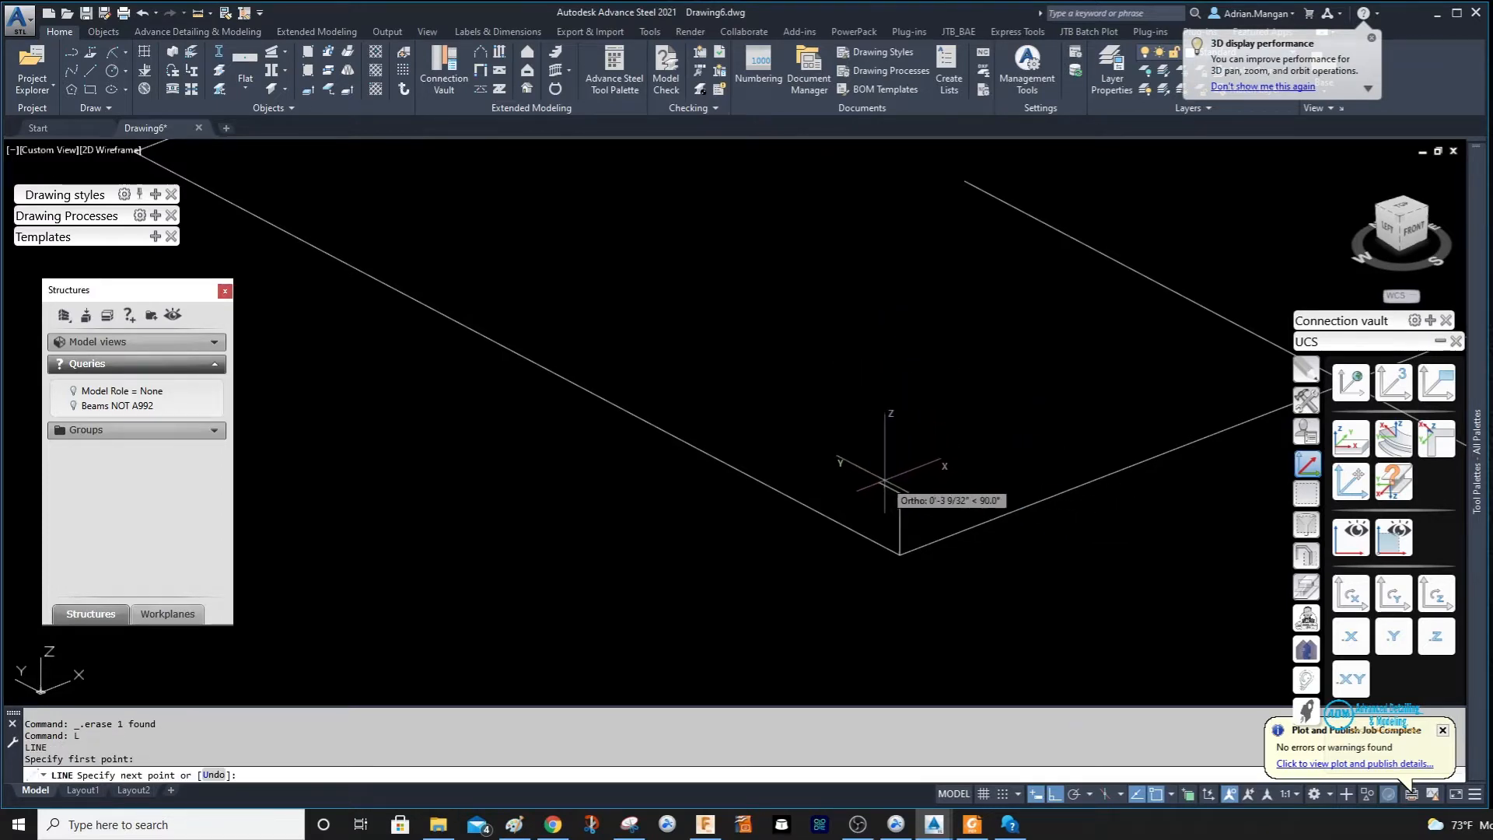
text(1)
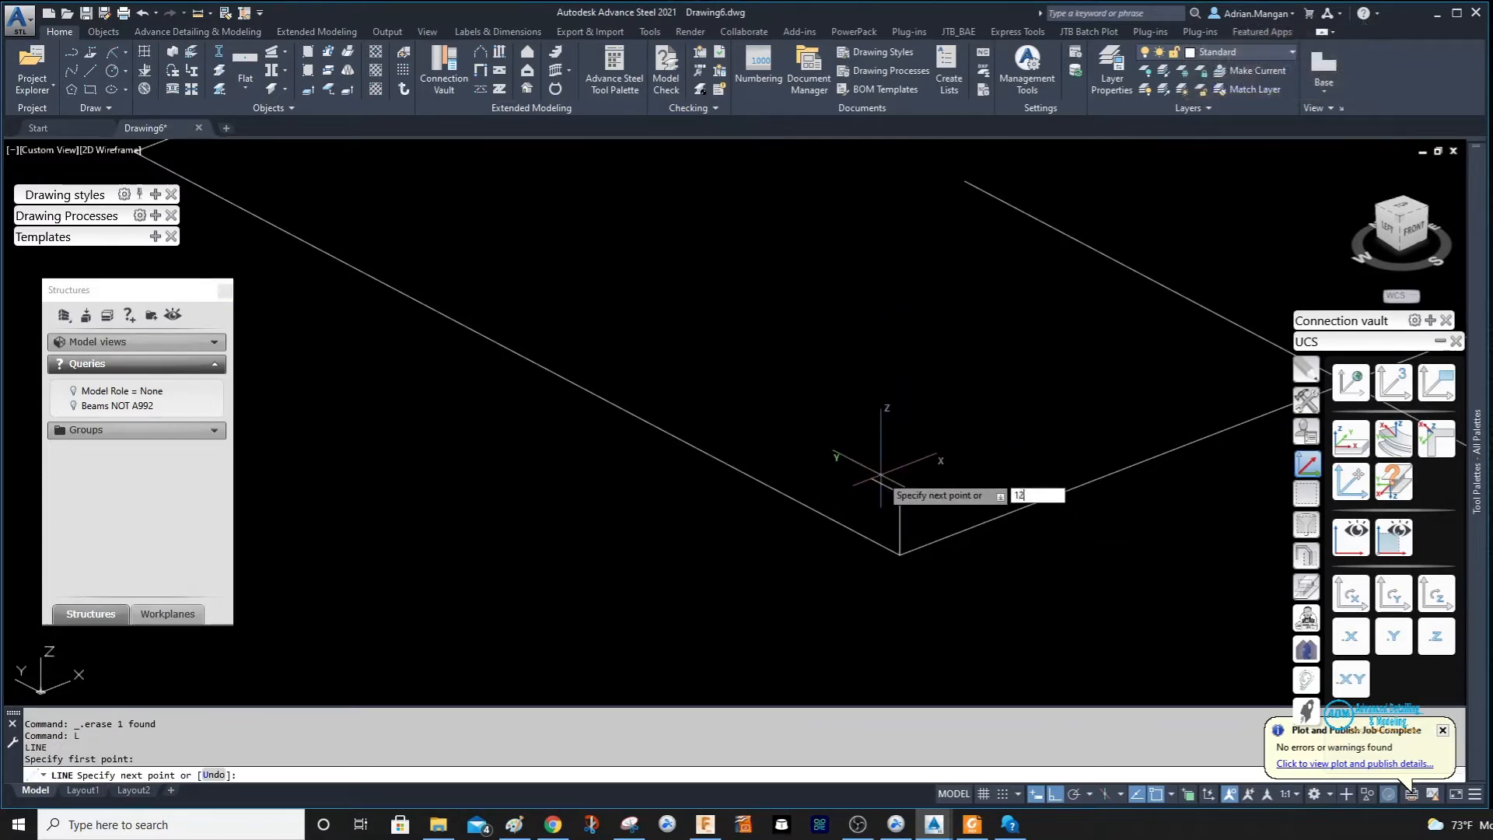
text(2)
key(Return)
key(Escape)
Join the riser and tread lines into one polyline.
scroll(847, 463, down, 2)
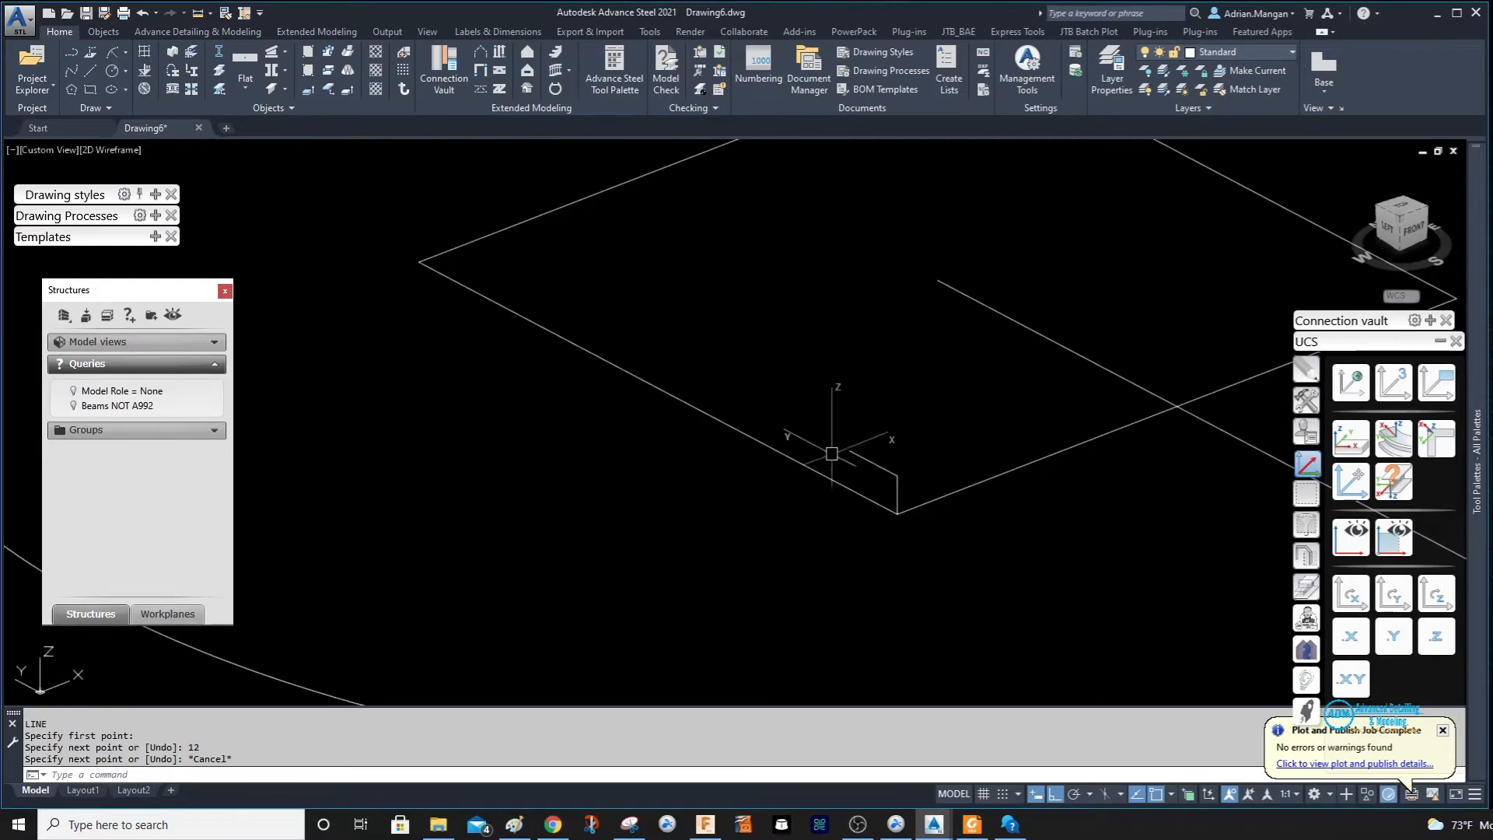
middle_drag(859, 465, 868, 533)
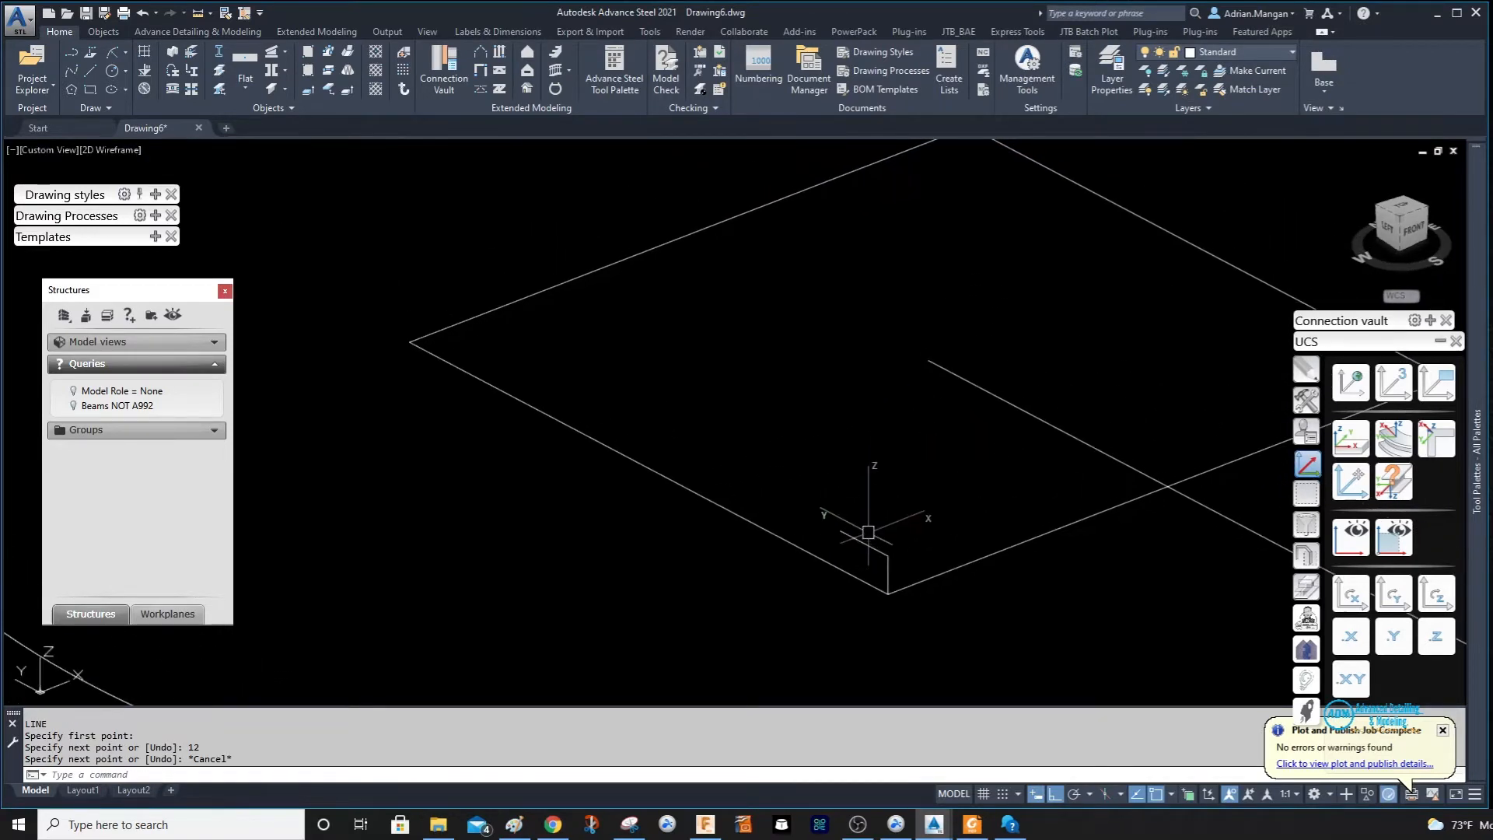
scroll(871, 540, down, 2)
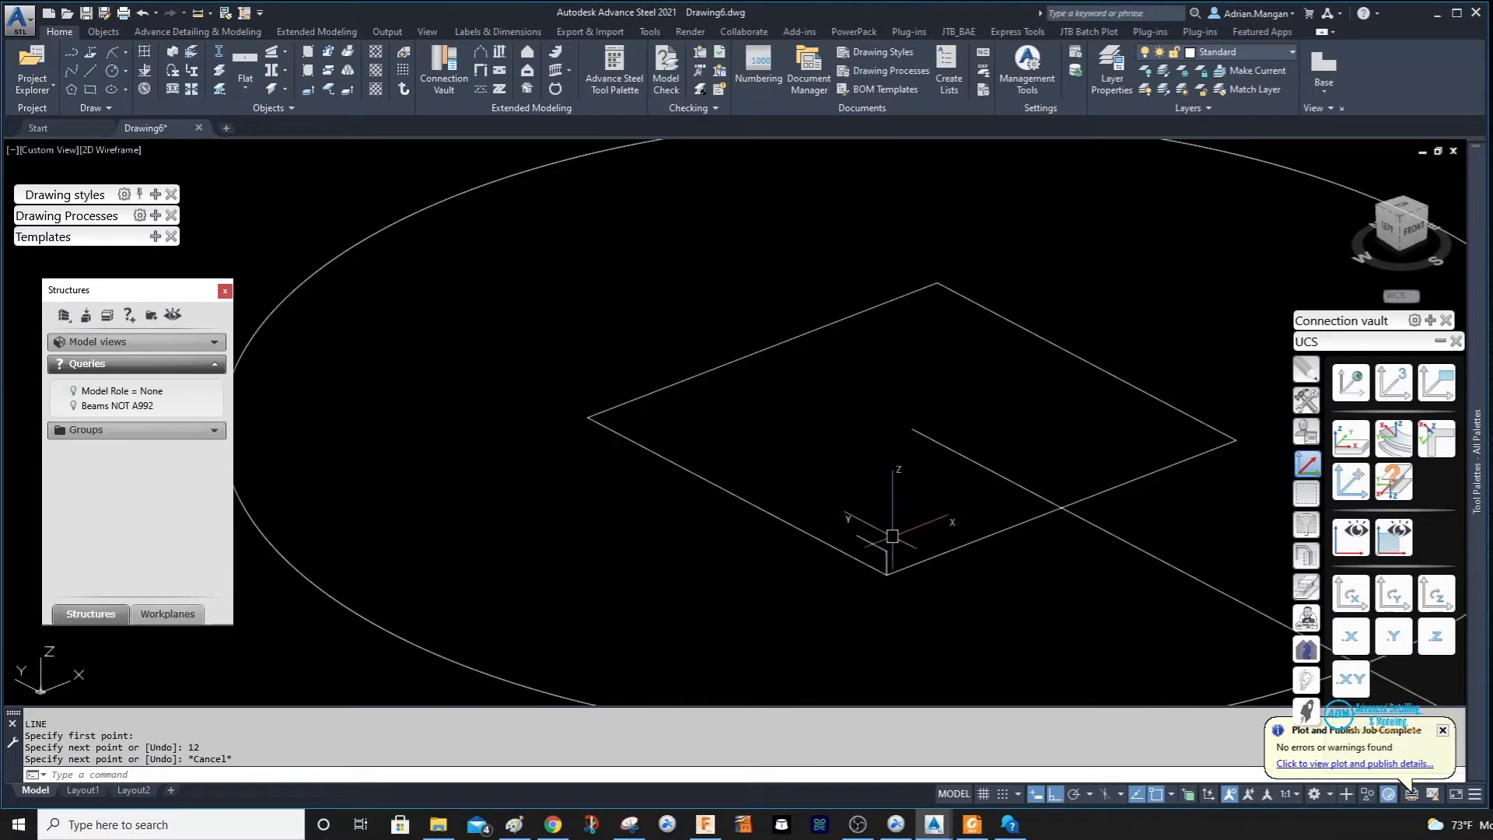
scroll(863, 540, up, 3)
click(868, 579)
click(851, 547)
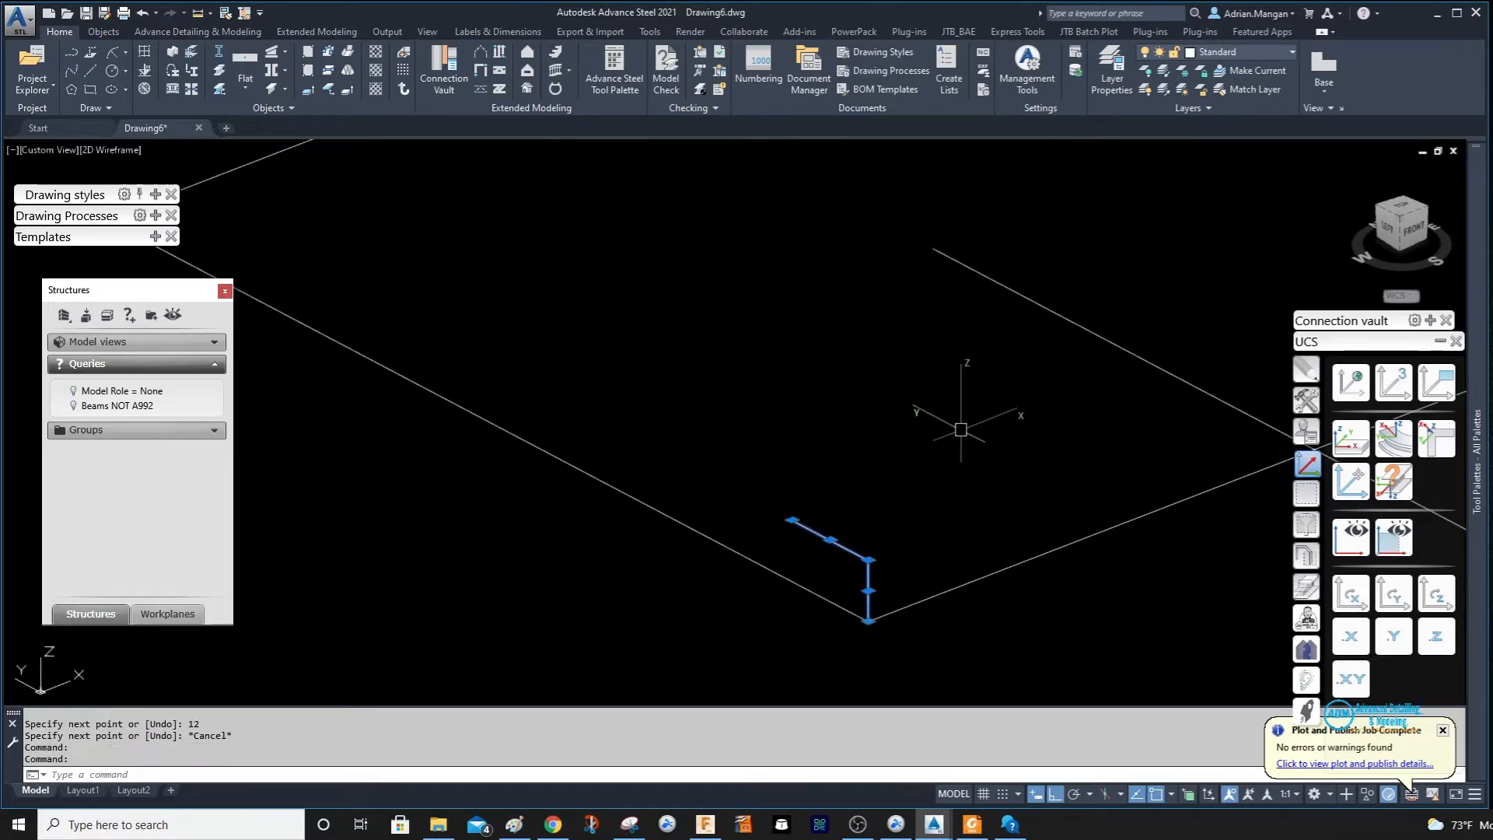
text(J)
key(Return)
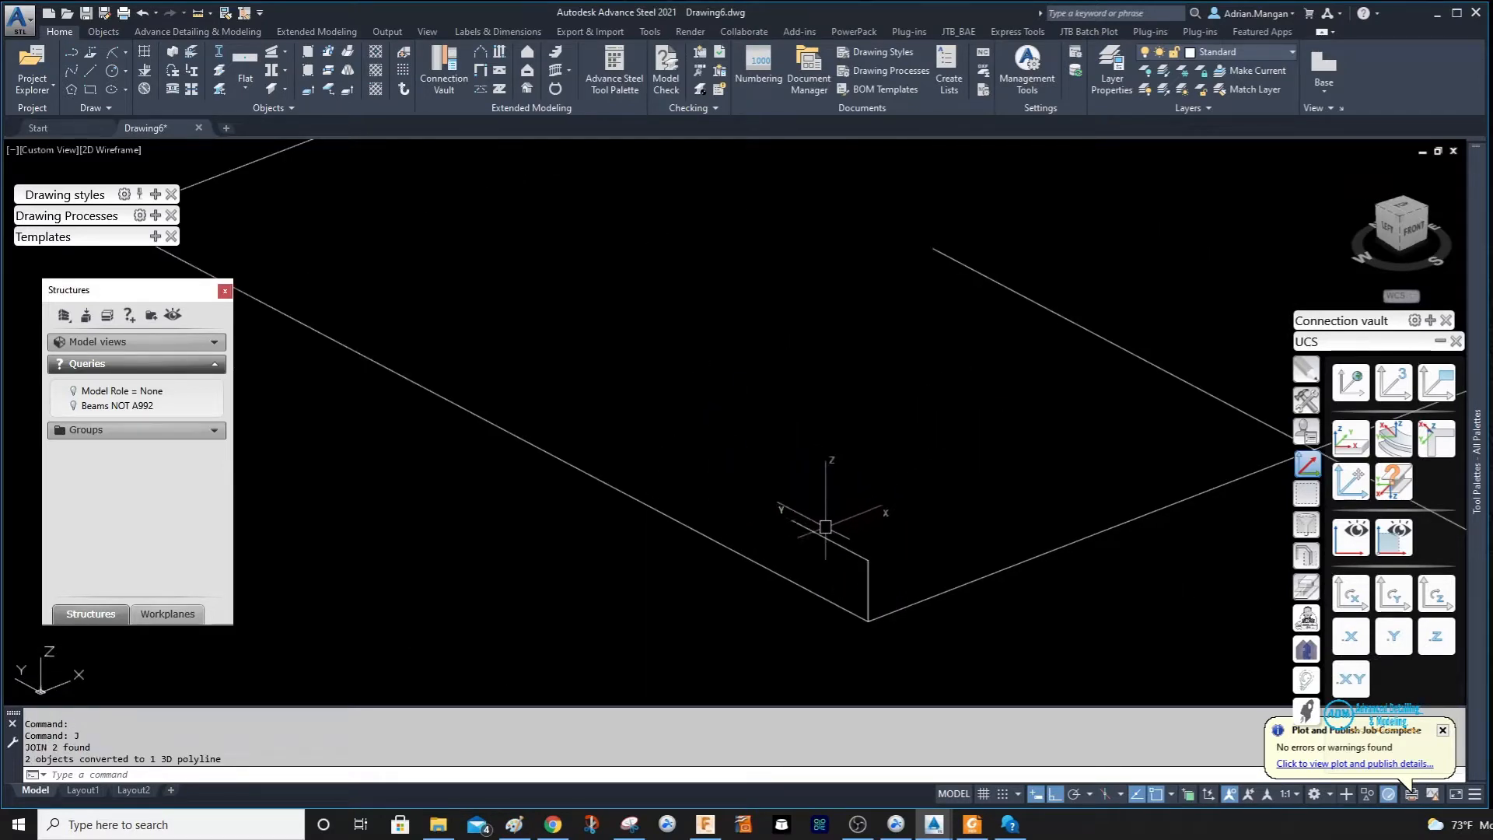
click(837, 531)
click(805, 517)
right_click(858, 471)
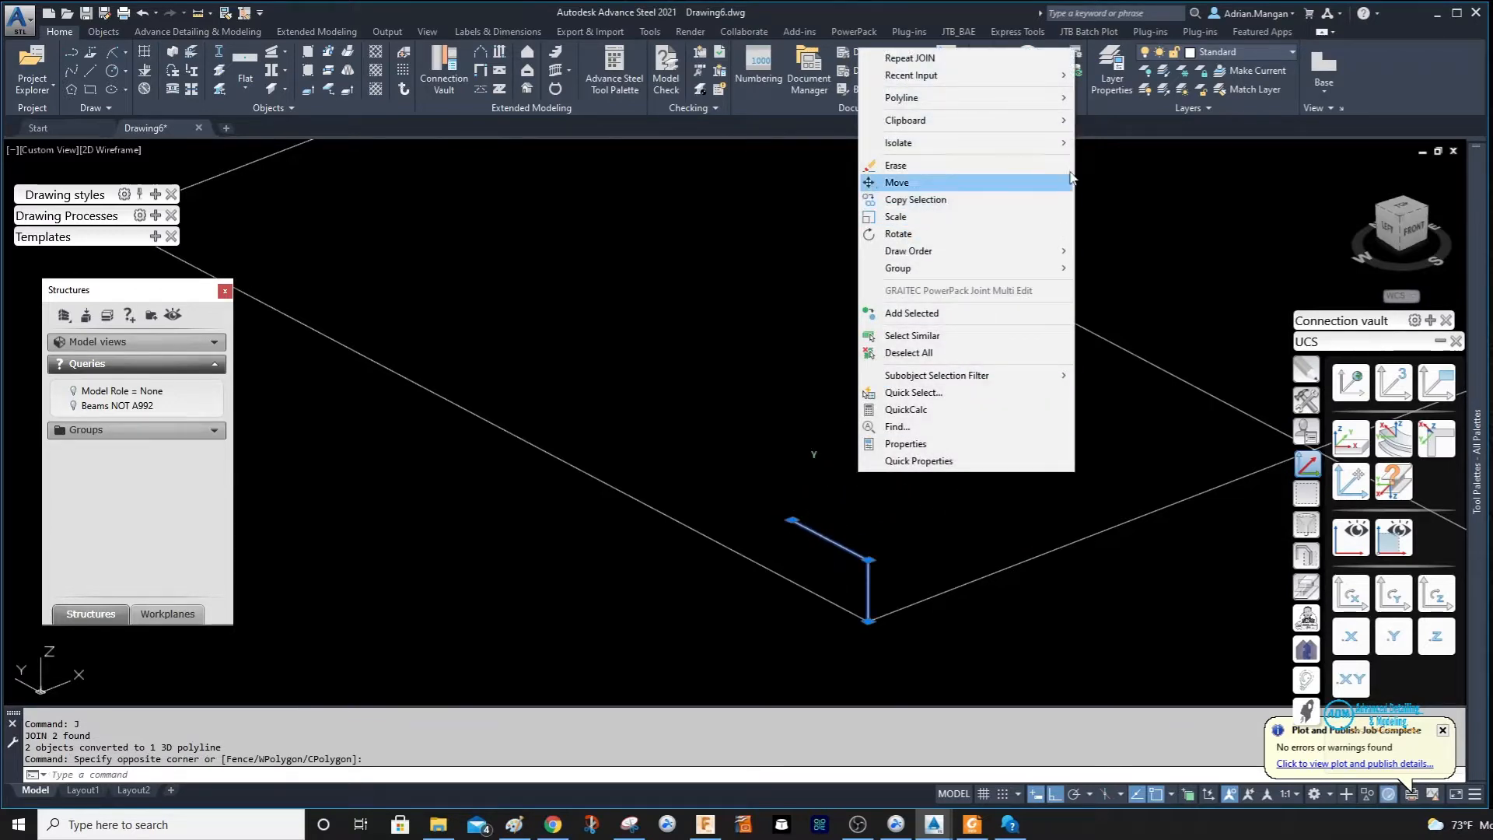
key(Escape)
key(Escape)
Make Construction Lines the current layer and assign the joined riser-and-tread polyline to it.
click(1268, 49)
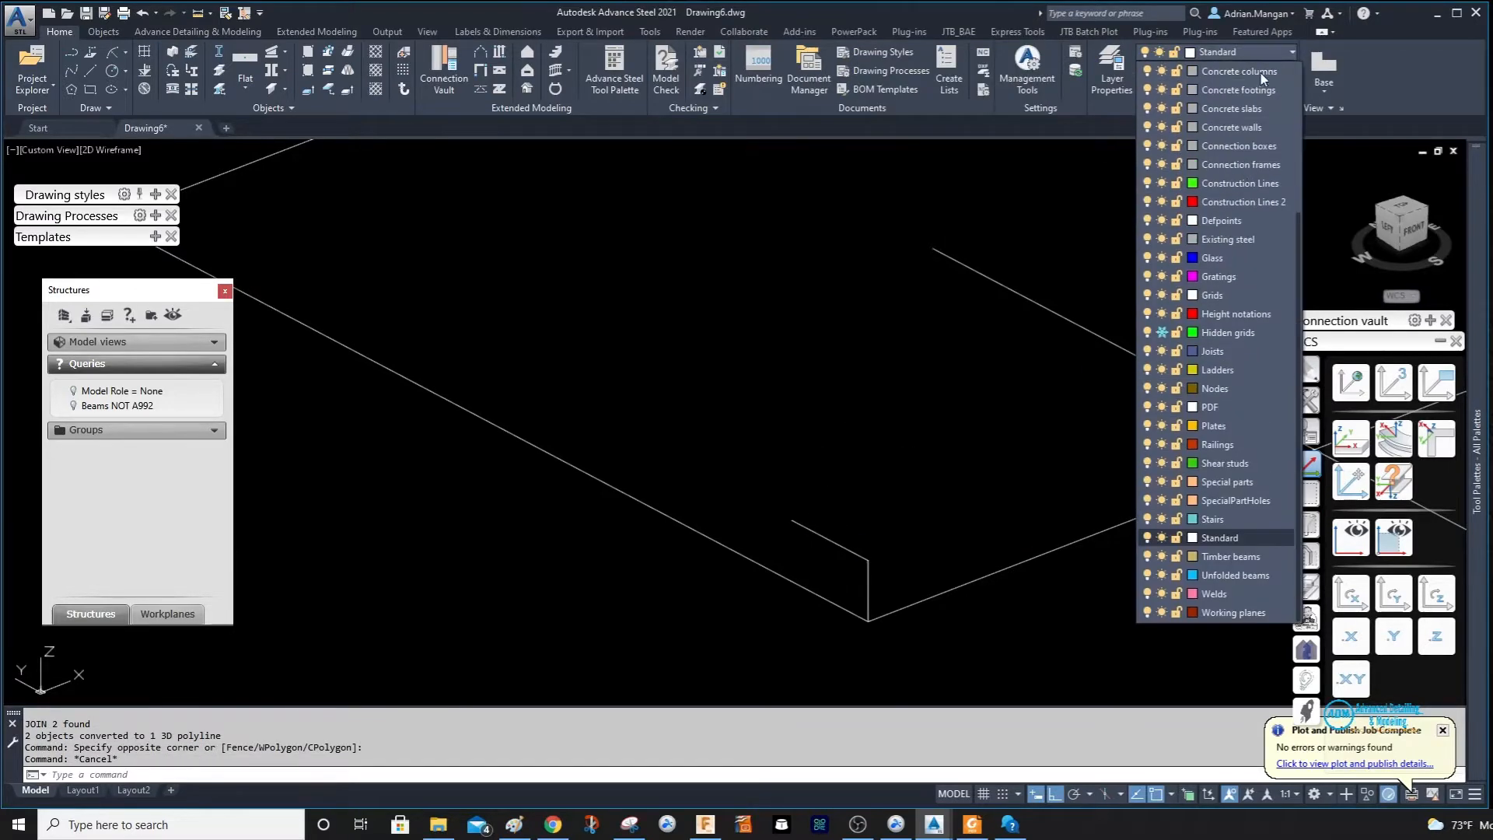
click(1236, 183)
click(836, 540)
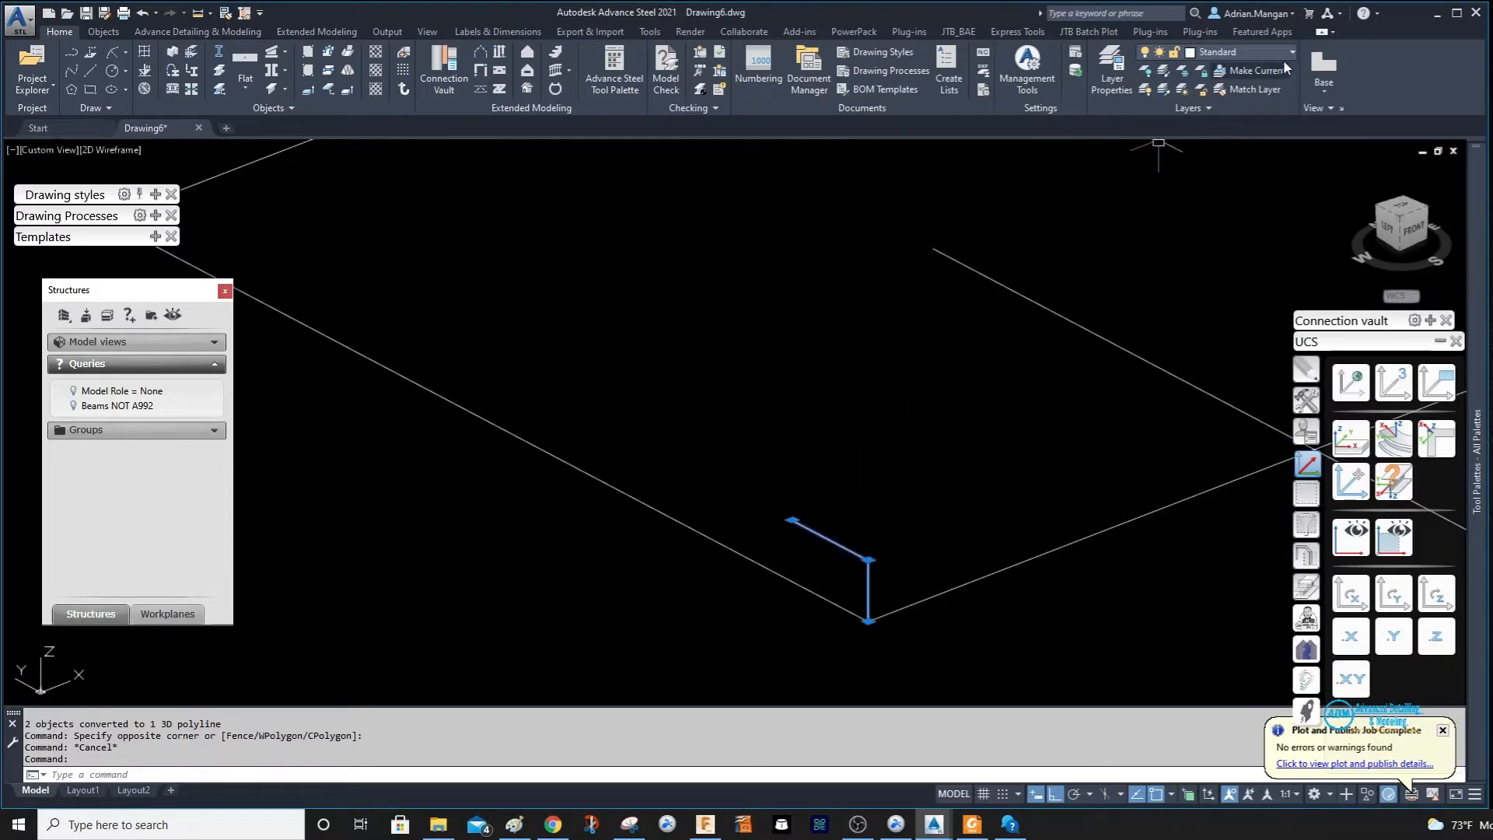
click(1286, 52)
click(1236, 184)
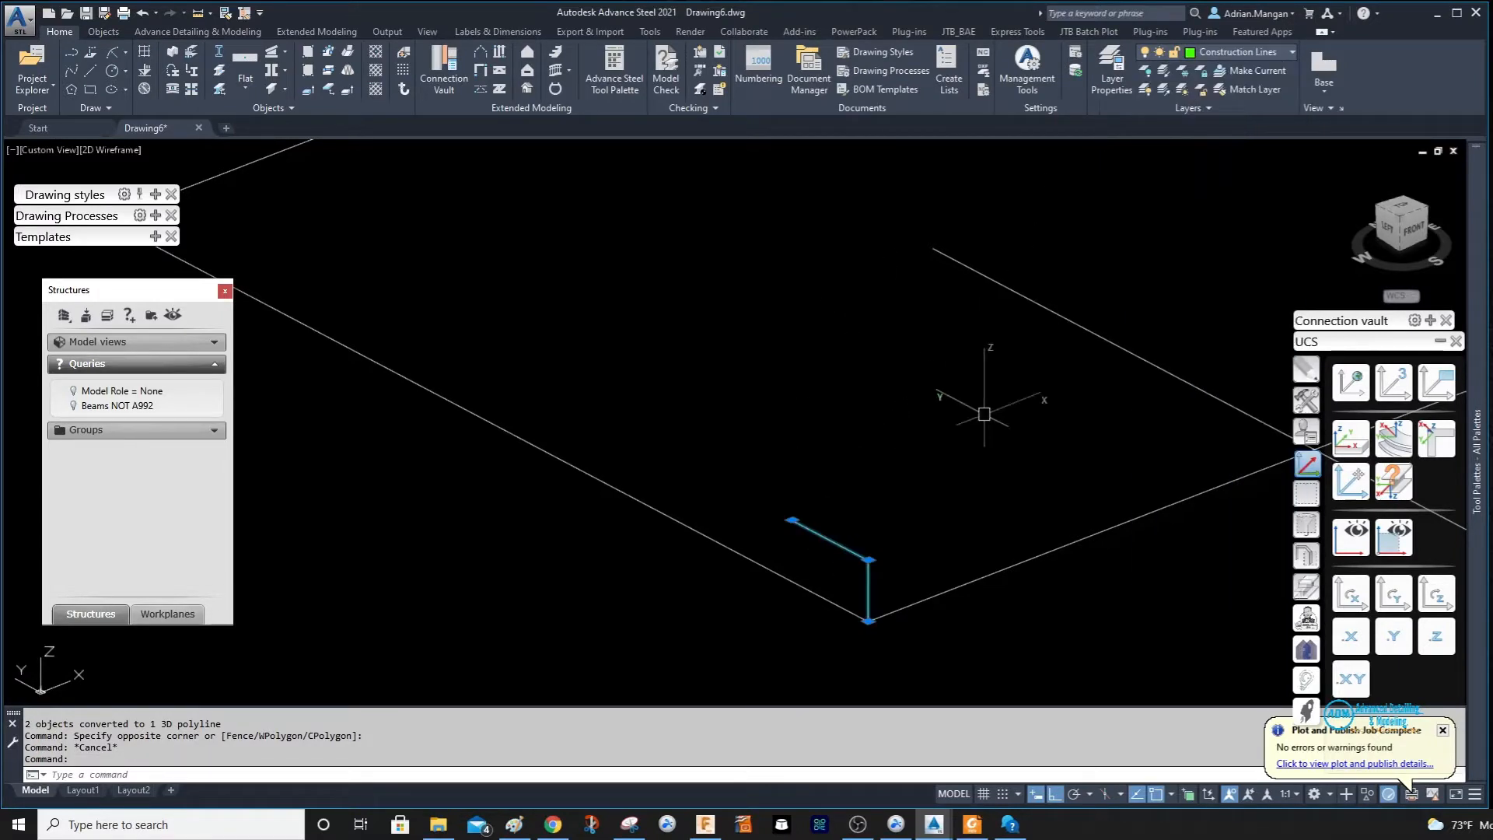
key(Escape)
Copy the riser-and-tread polyline as a 10-item array, from the riser's lower end to the tread's far end.
click(867, 556)
right_click(879, 472)
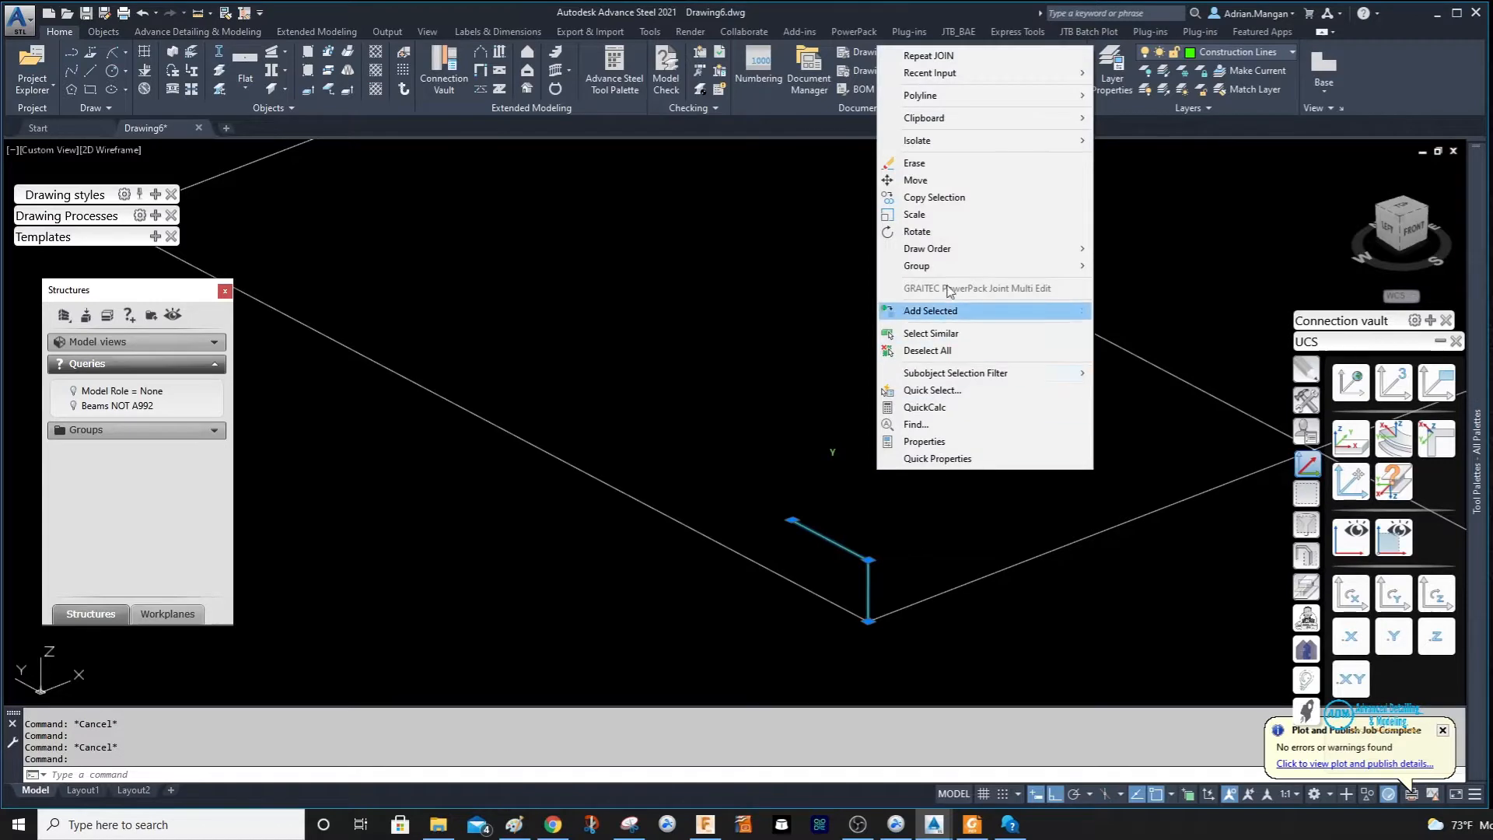
click(932, 197)
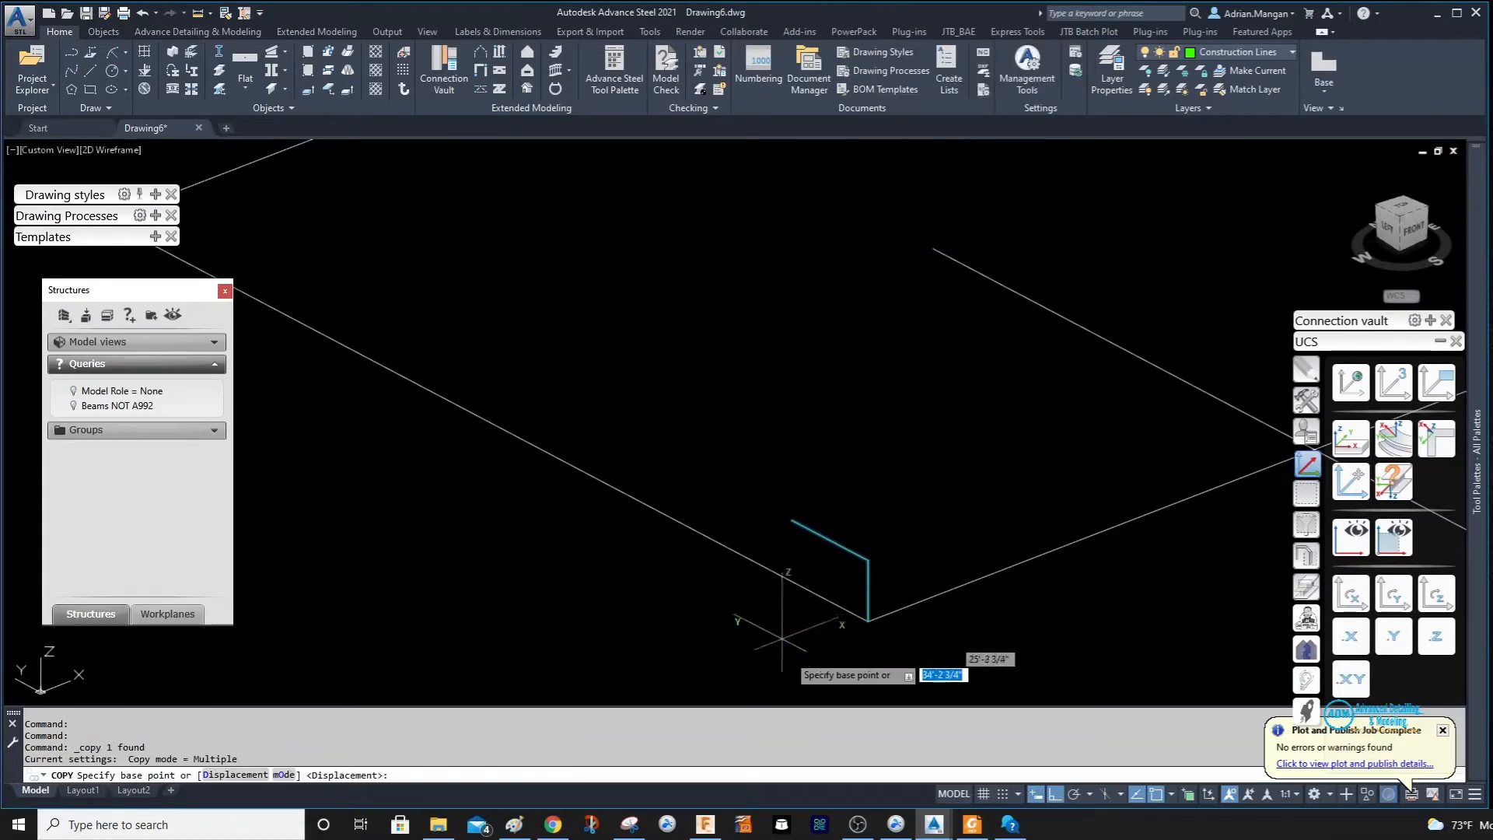
click(867, 621)
text(a)
key(Return)
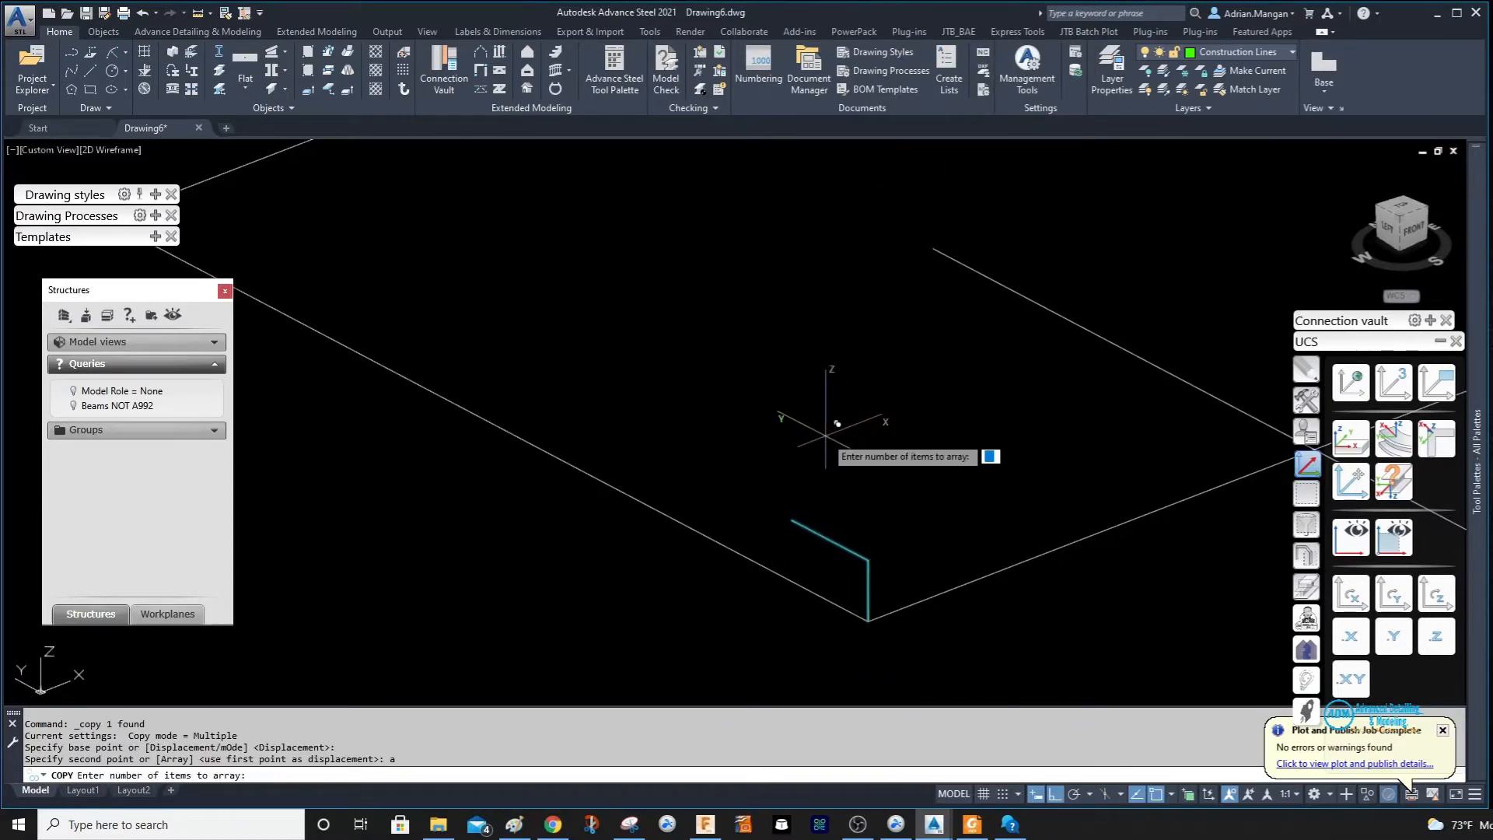
key(Return)
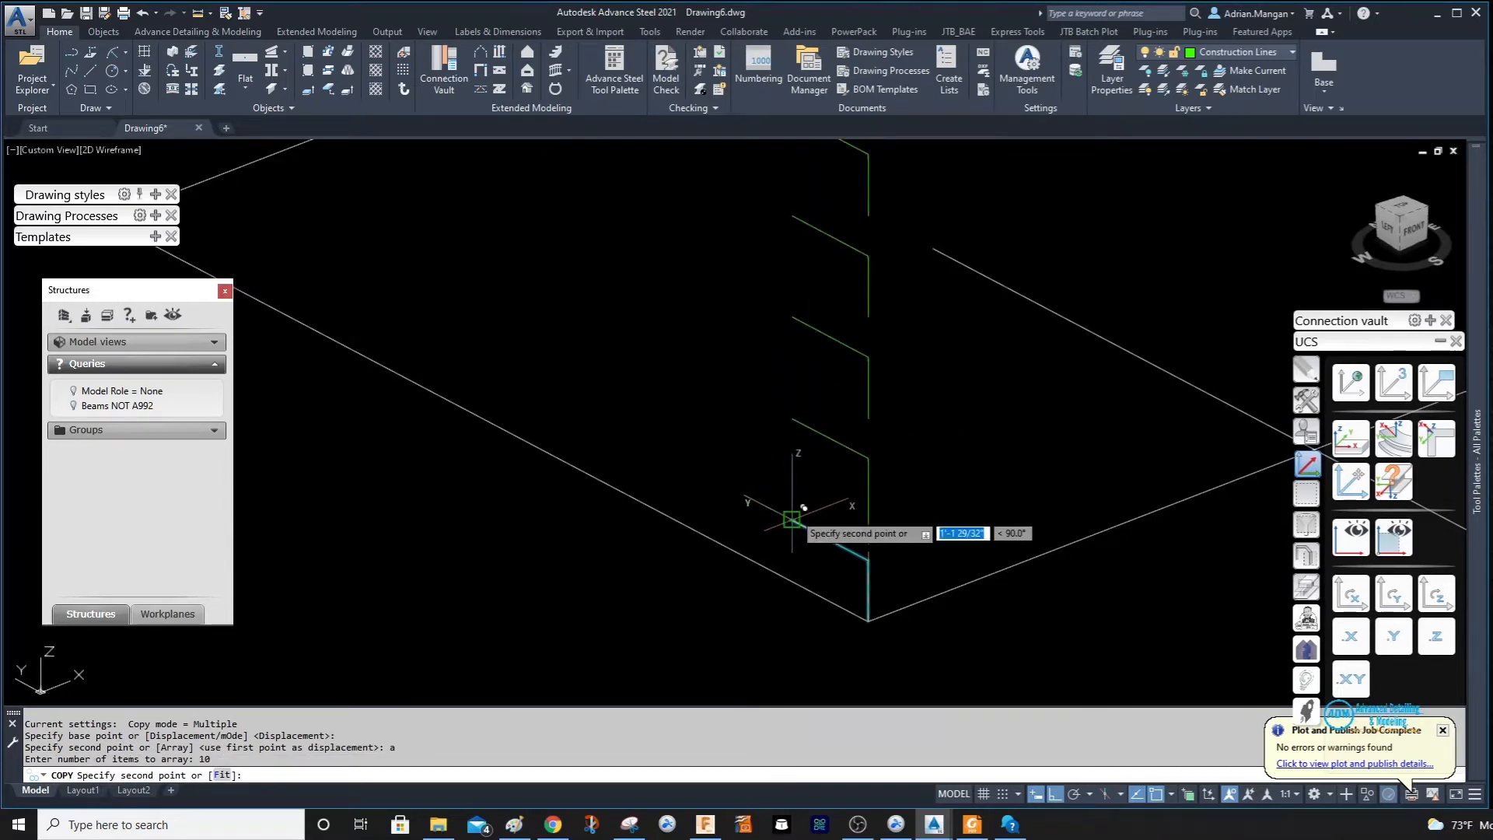
click(791, 519)
scroll(880, 470, down, 6)
key(Escape)
Examine the stepped stair profile in the Left view and from several 3D angles.
scroll(798, 318, up, 4)
shift+middle_drag(814, 321, 1040, 207)
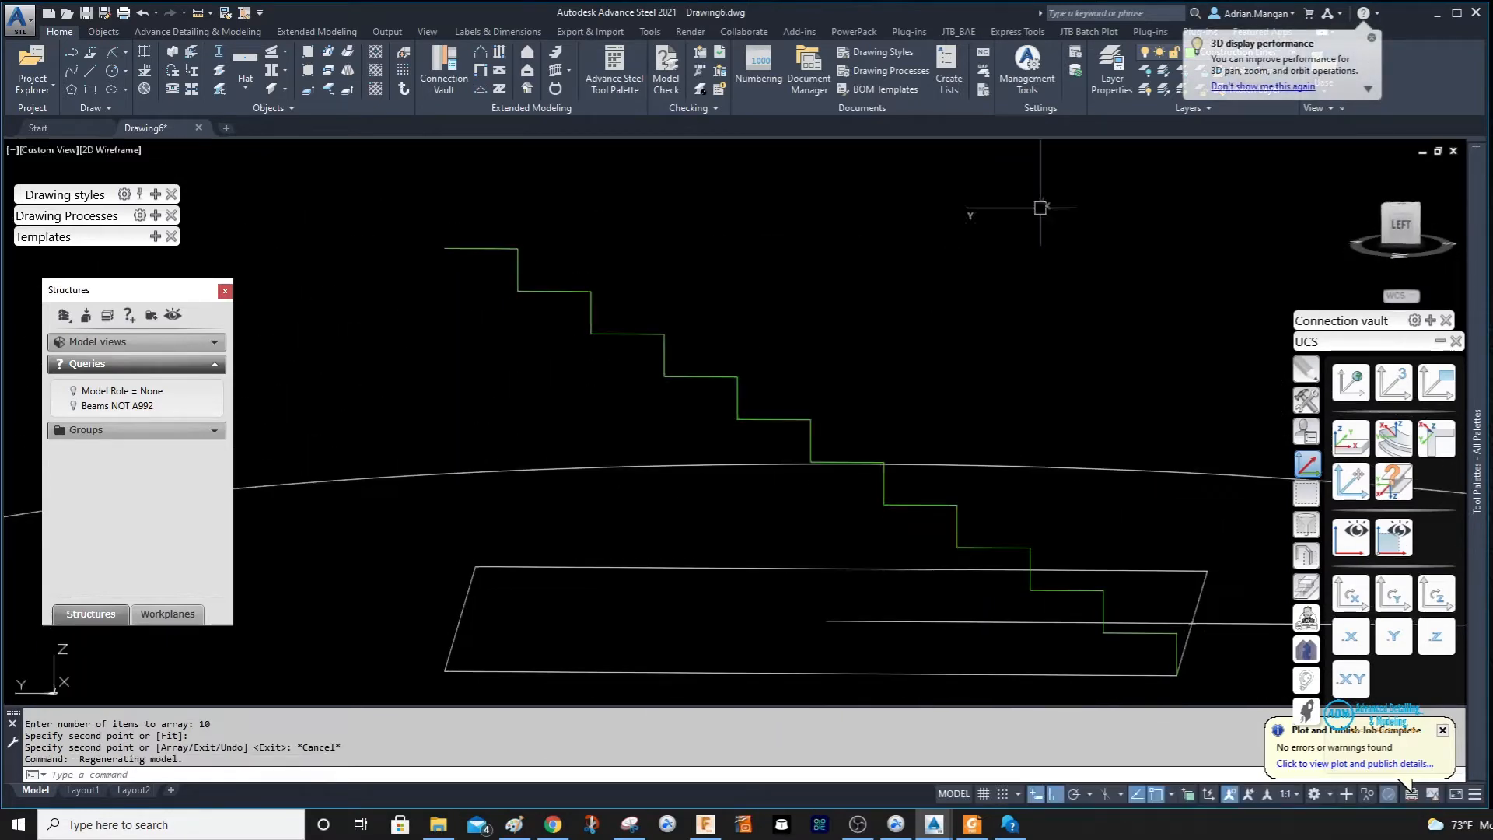
click(1403, 222)
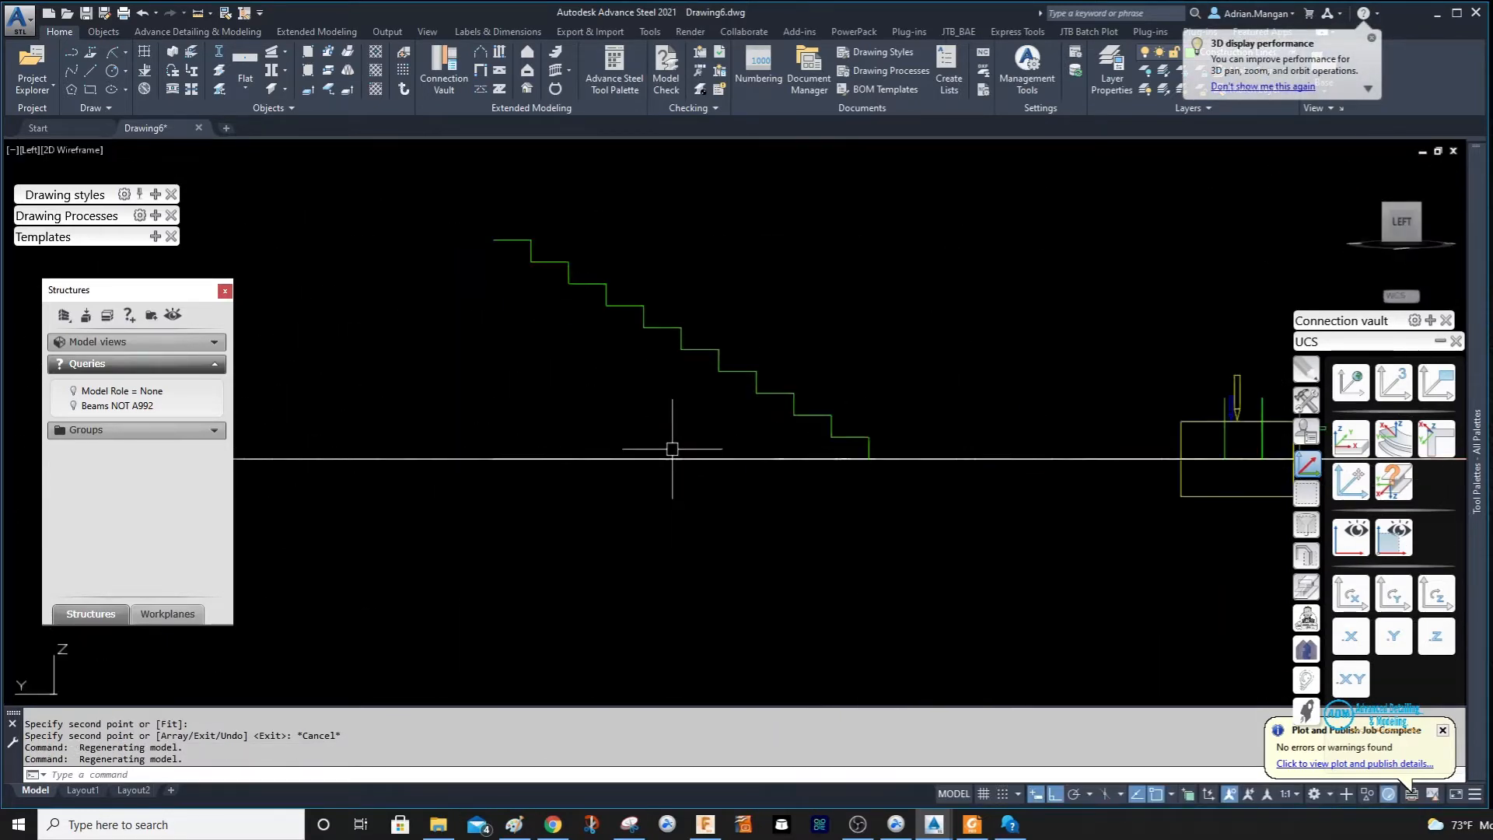
scroll(629, 427, down, 3)
shift+middle_drag(793, 376, 705, 407)
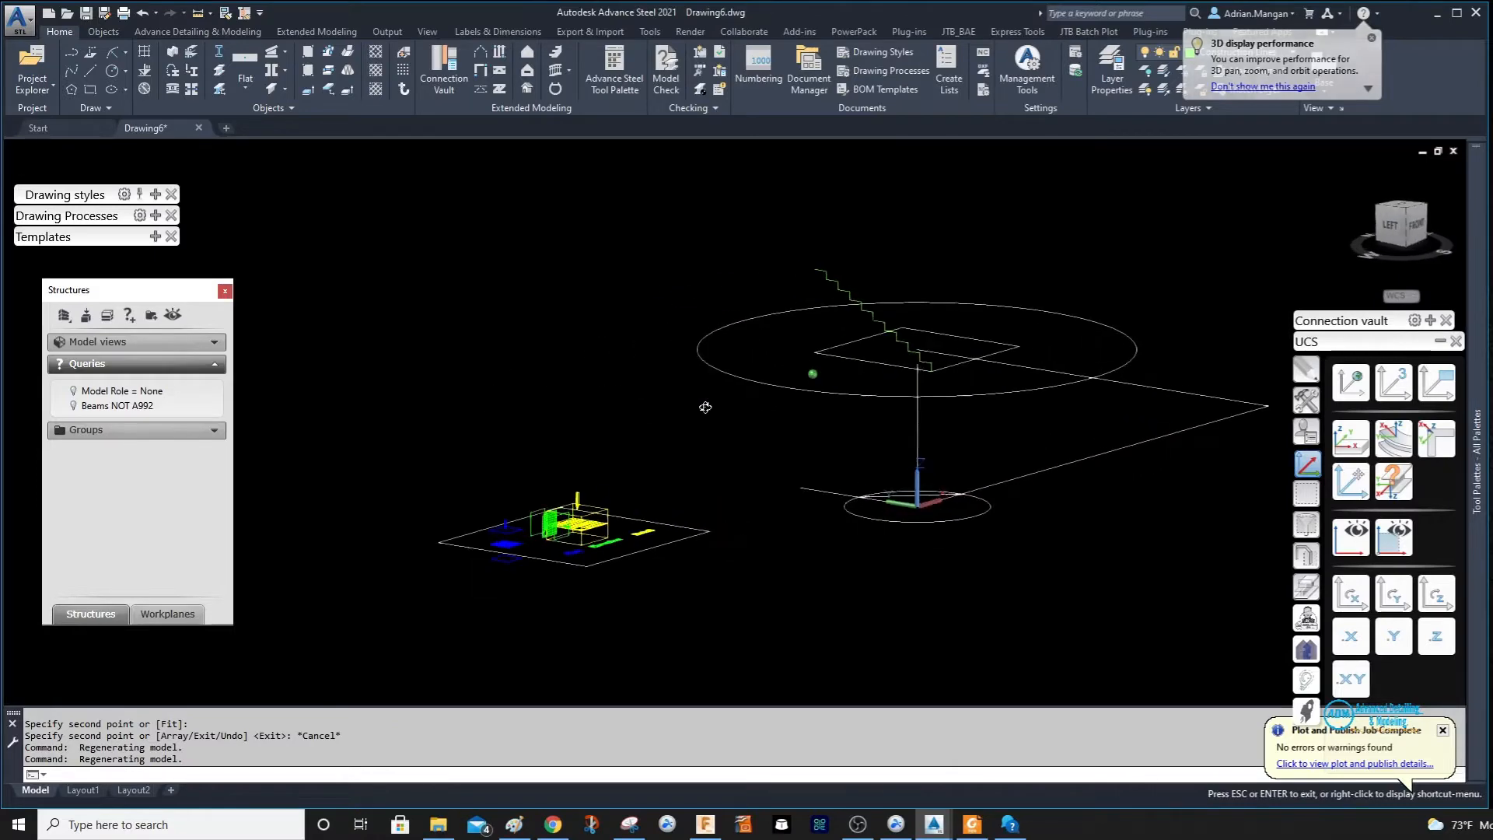
scroll(913, 358, up, 6)
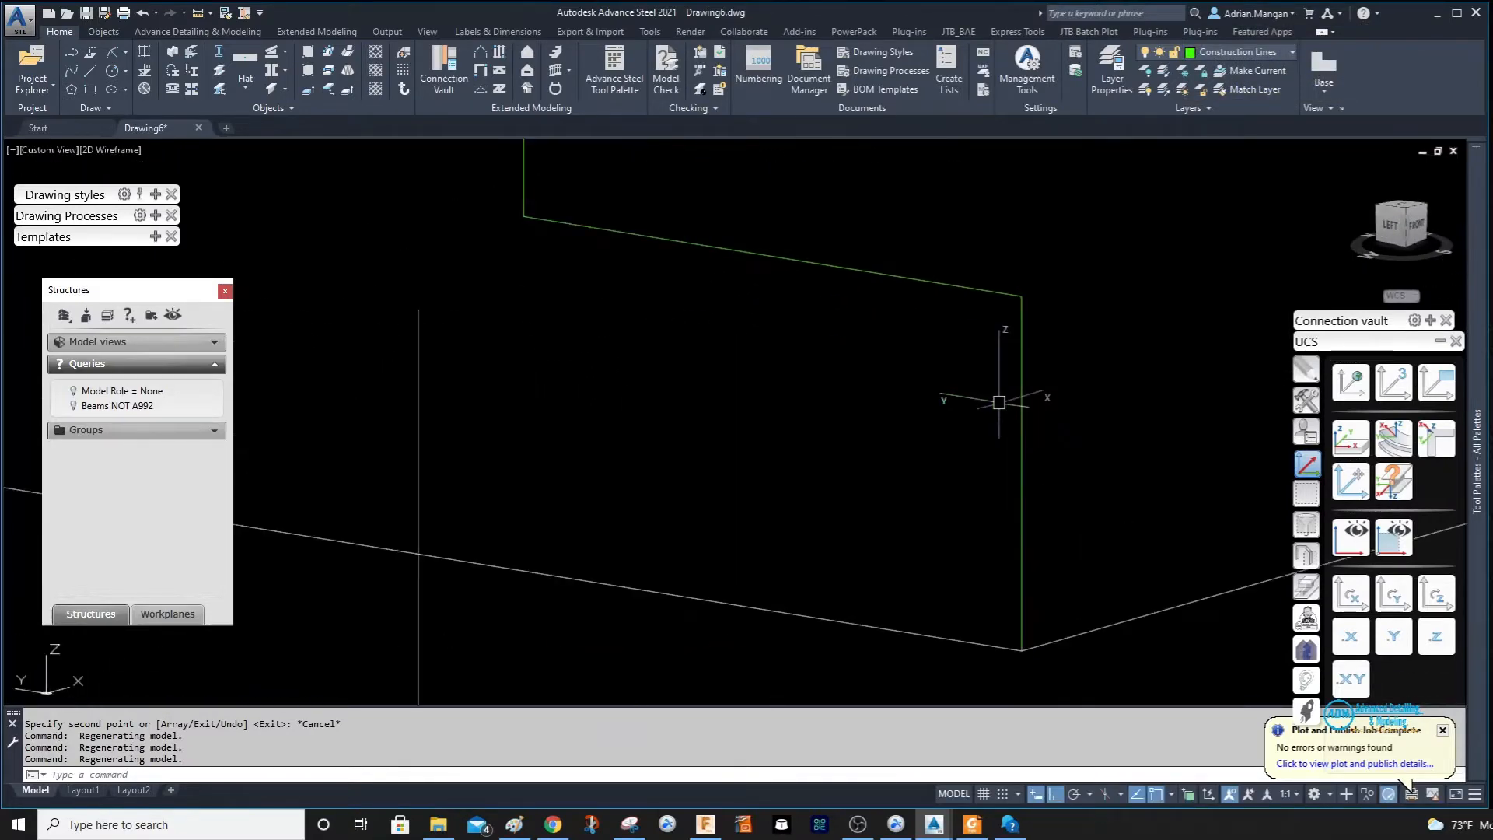
scroll(999, 402, down, 8)
shift+middle_drag(1029, 417, 1010, 437)
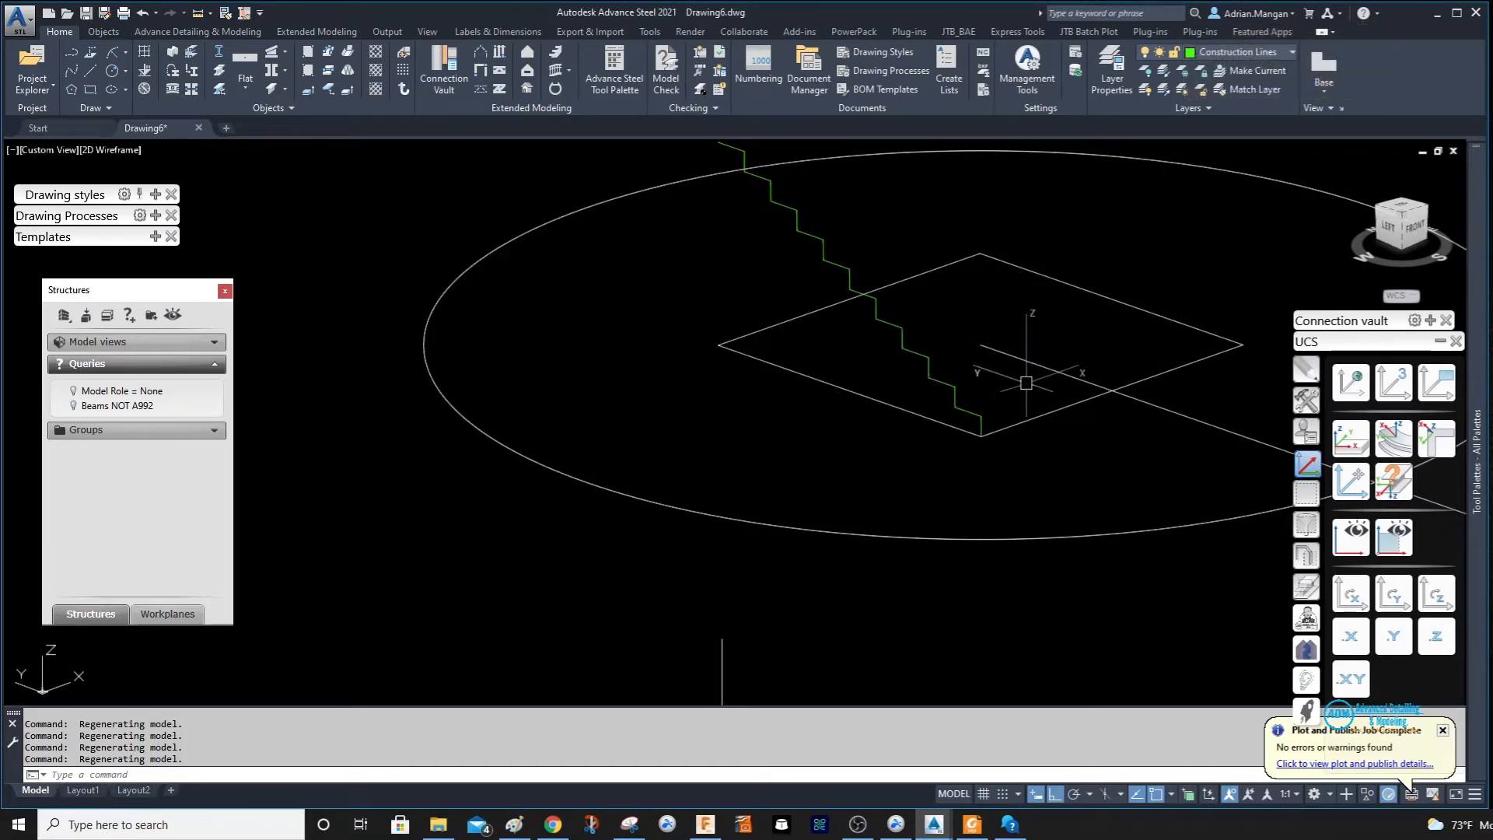
Draw an 11' line from the top of the lowest riser outward along the negative X direction.
text(l)
key(Return)
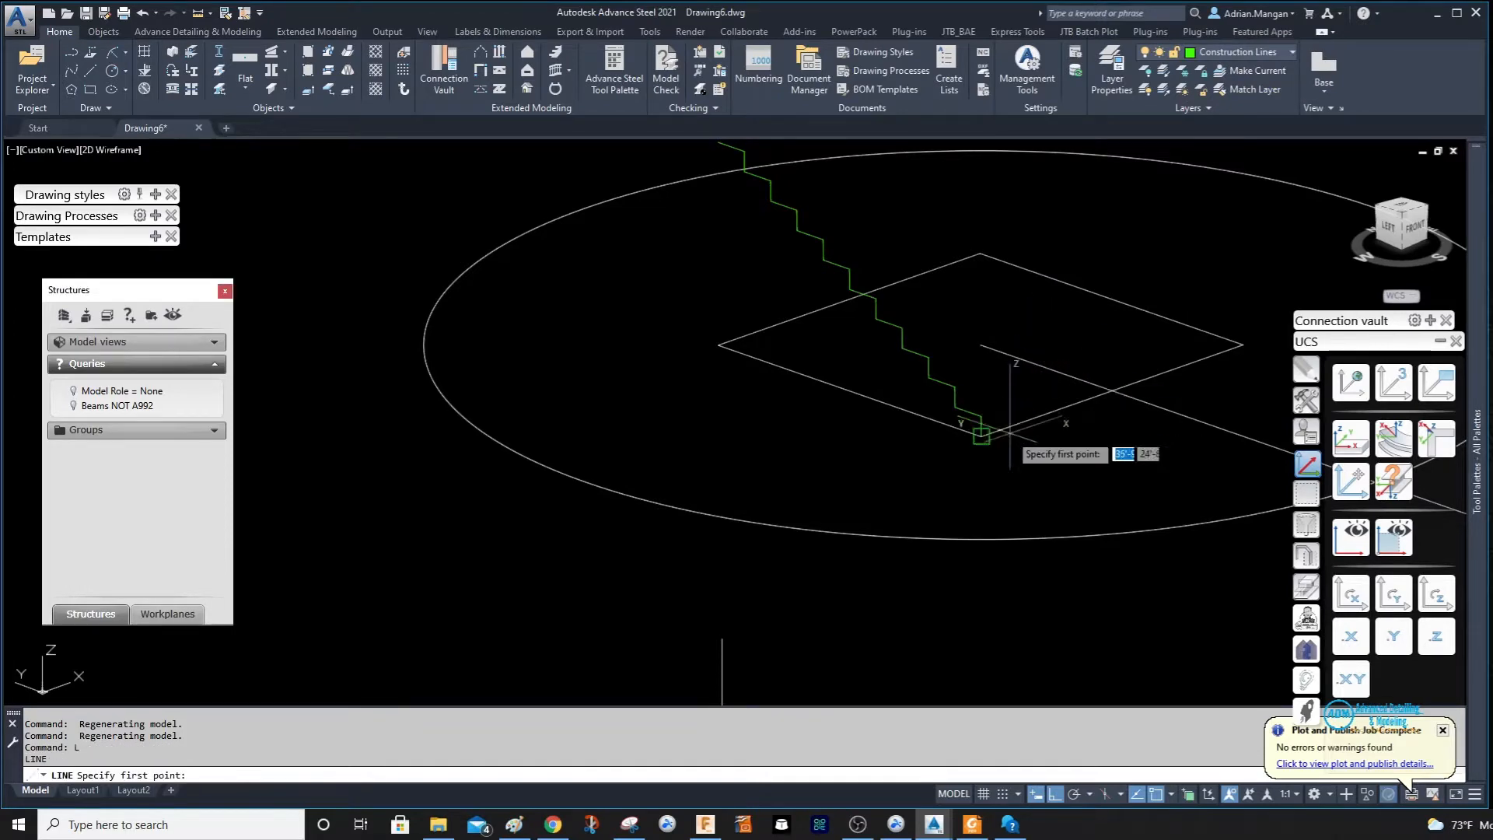
click(980, 434)
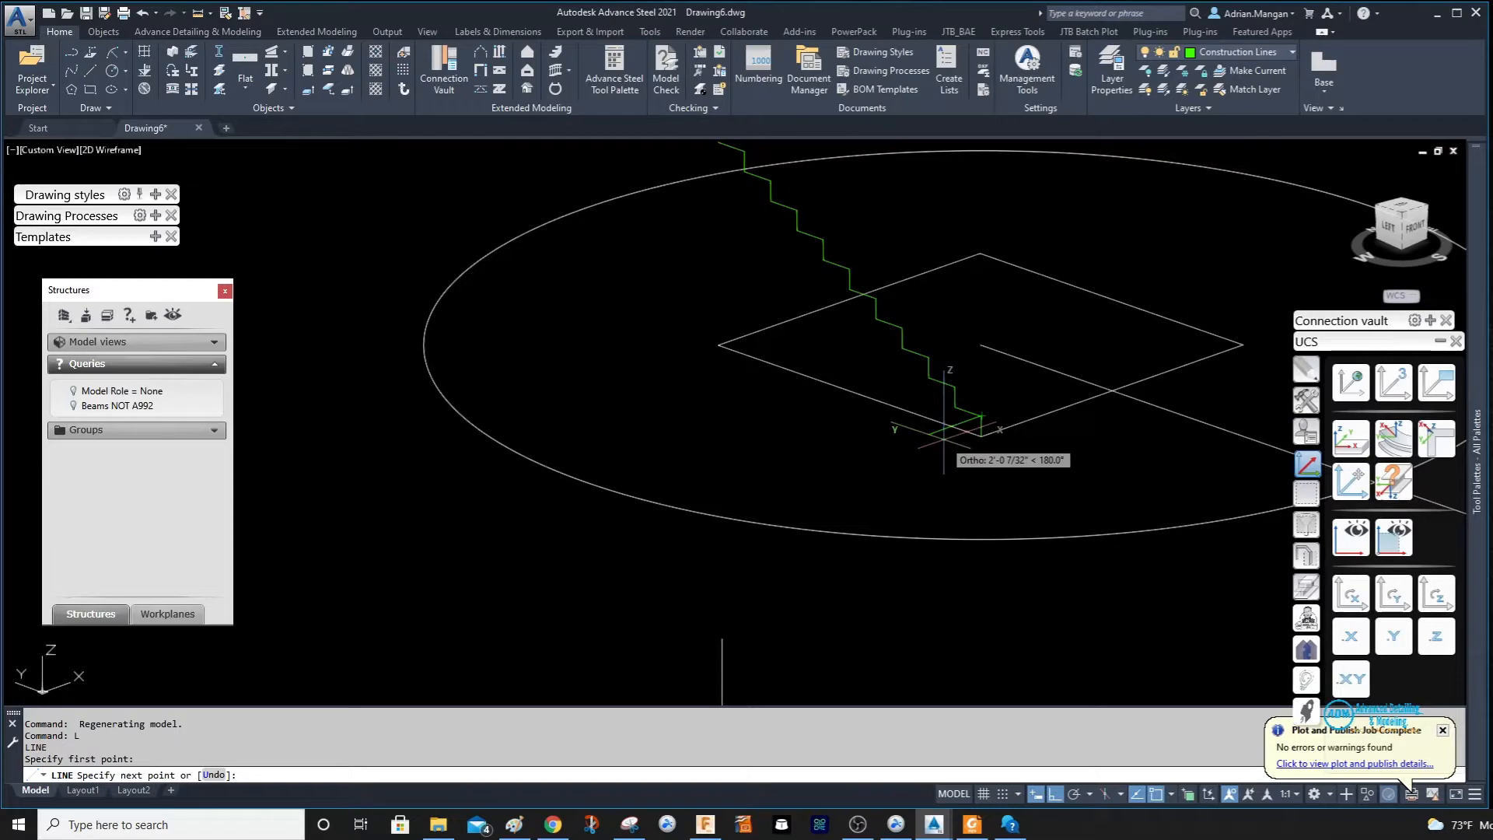
text(11)
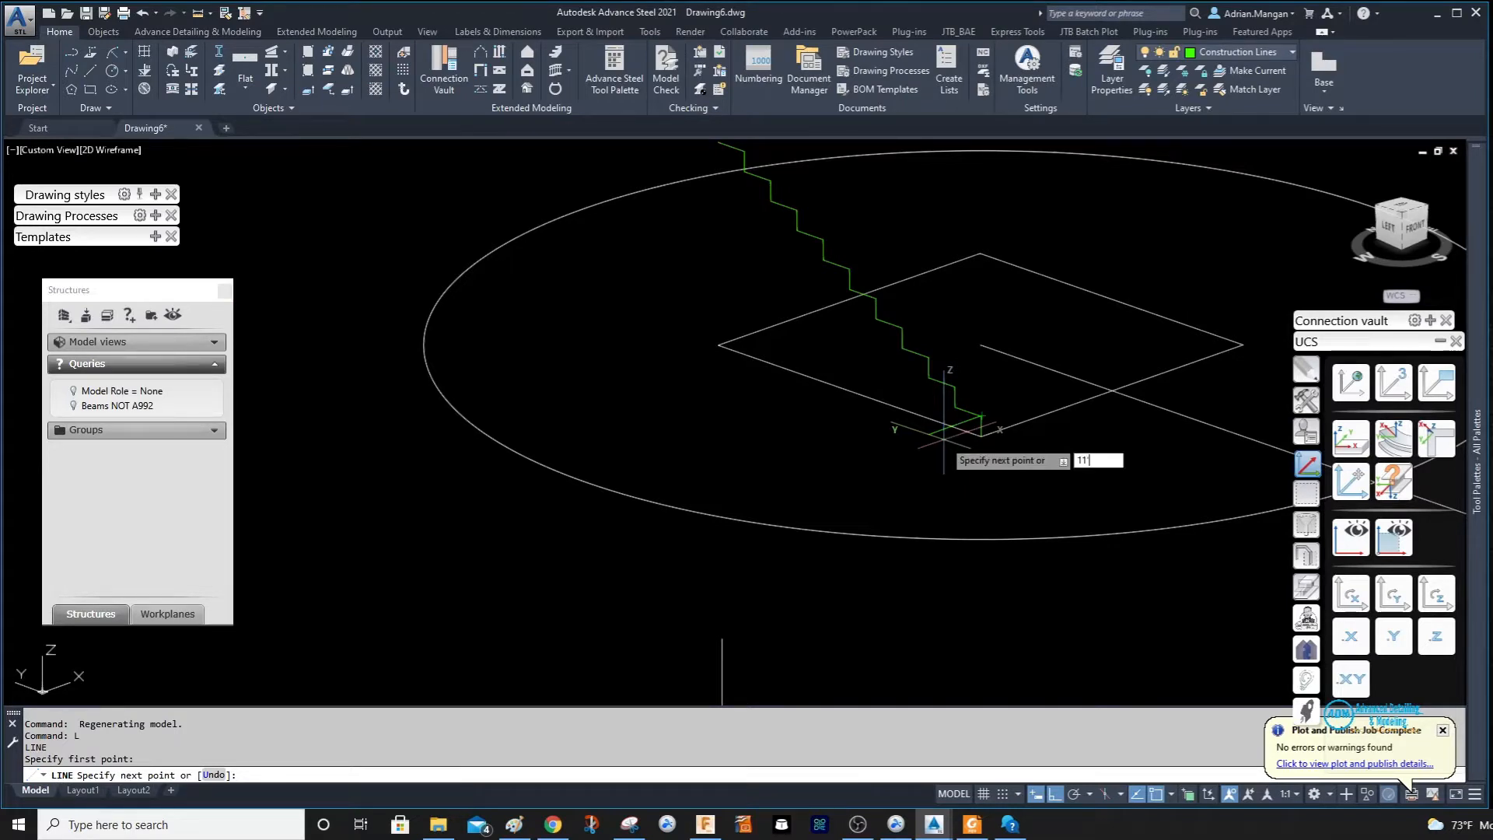
text(')
key(Return)
key(Escape)
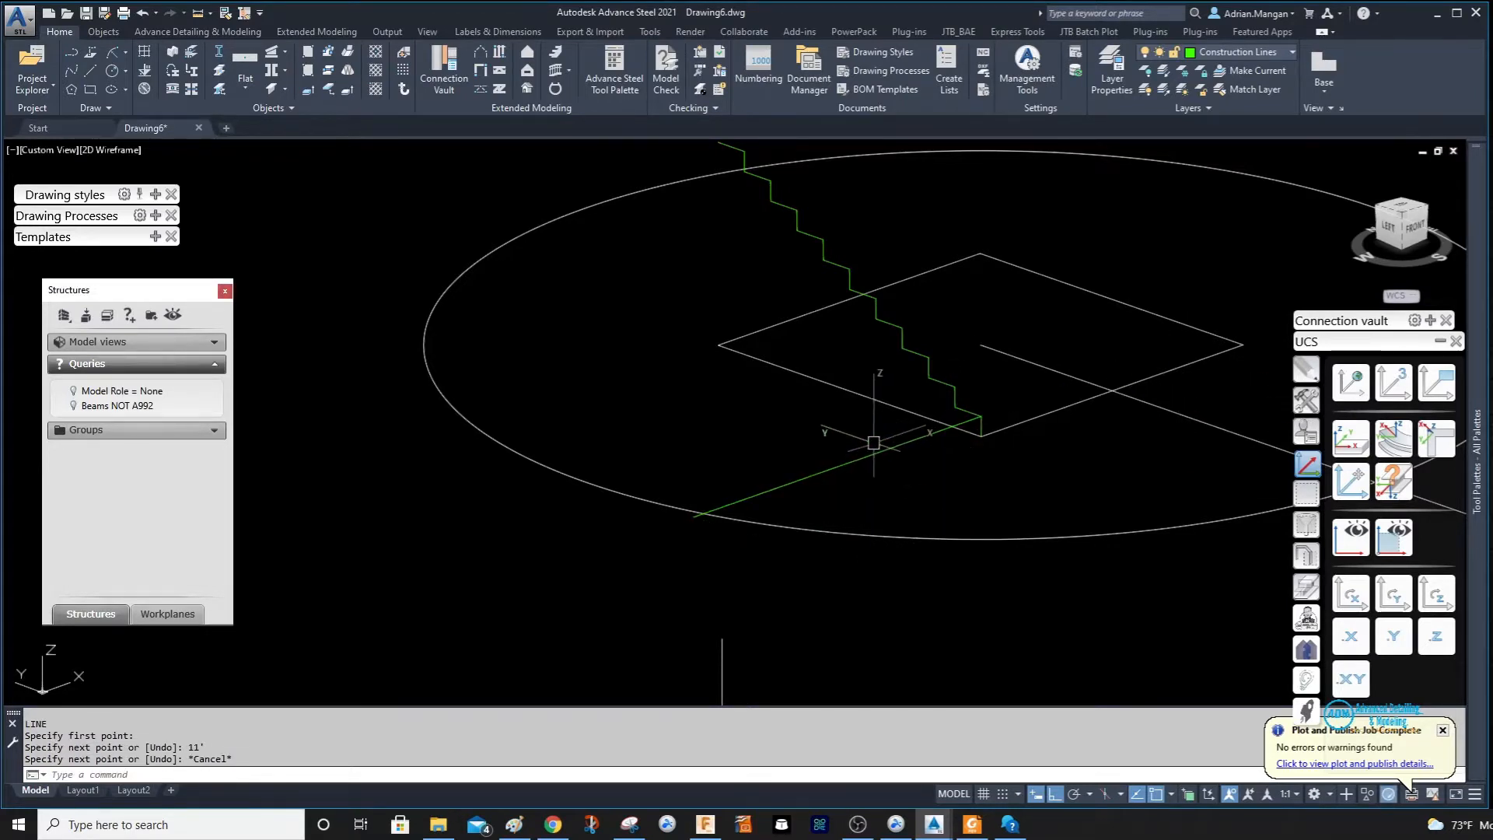
Draw a 13.25-inch line from the free end of the 11' line, running in the tread direction along Y.
scroll(893, 474, down, 4)
mouse_move(923, 490)
shift+middle_down()
mouse_move(833, 495)
mouse_move(817, 469)
mouse_move(910, 500)
shift+middle_up()
scroll(807, 500, up, 6)
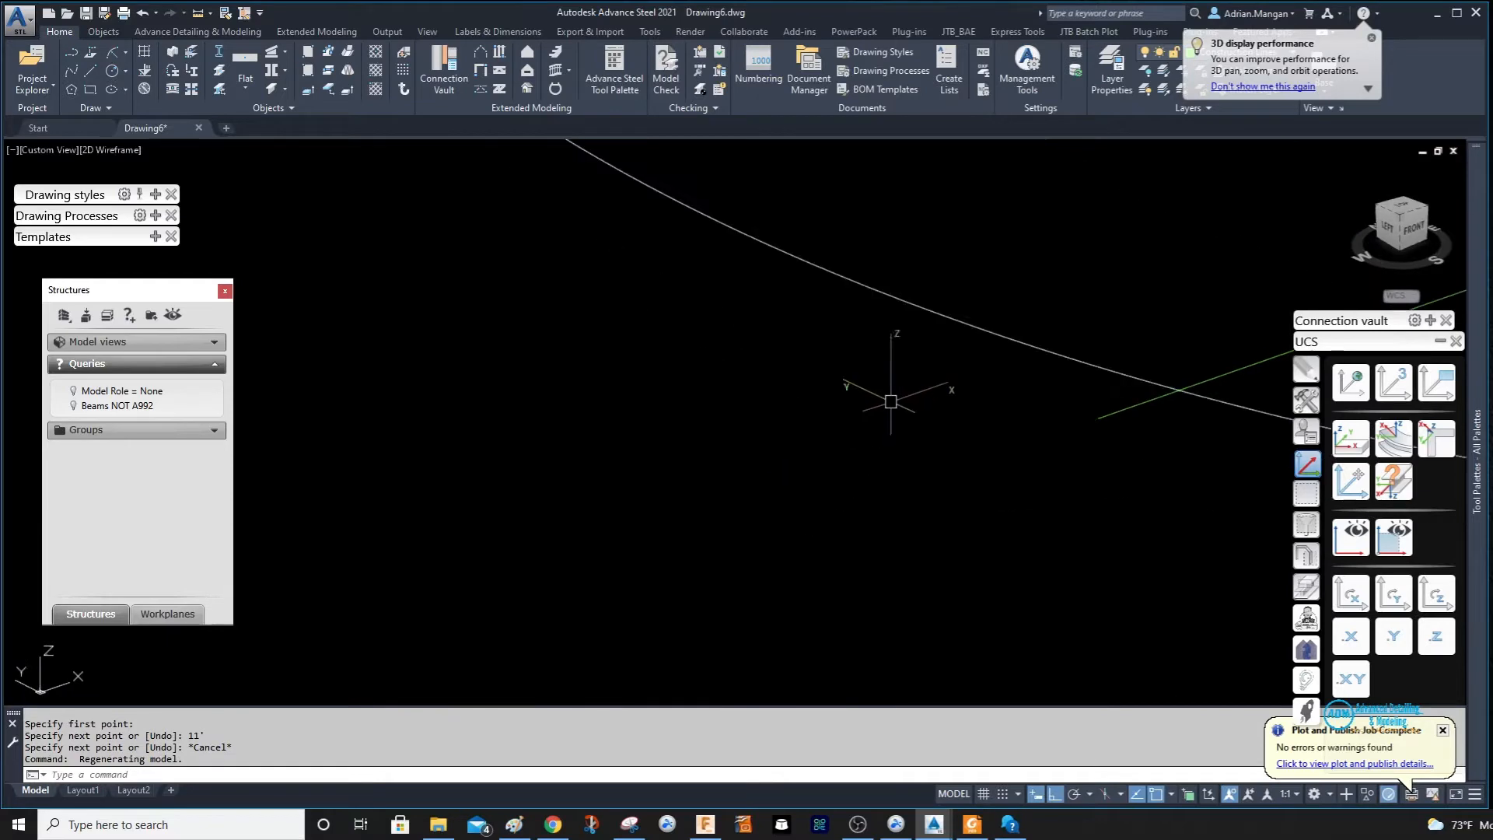
key(Return)
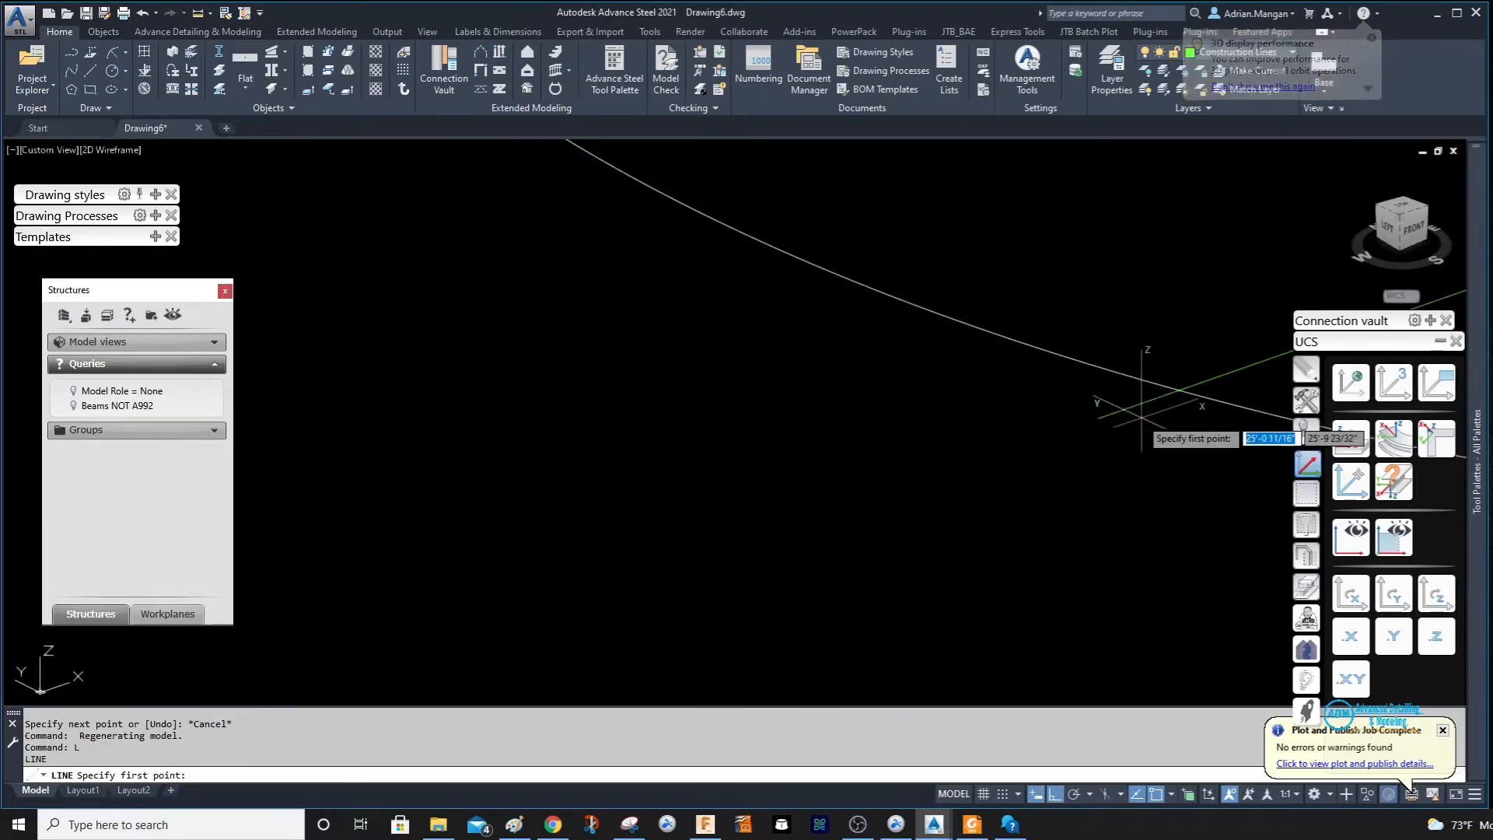
click(1099, 418)
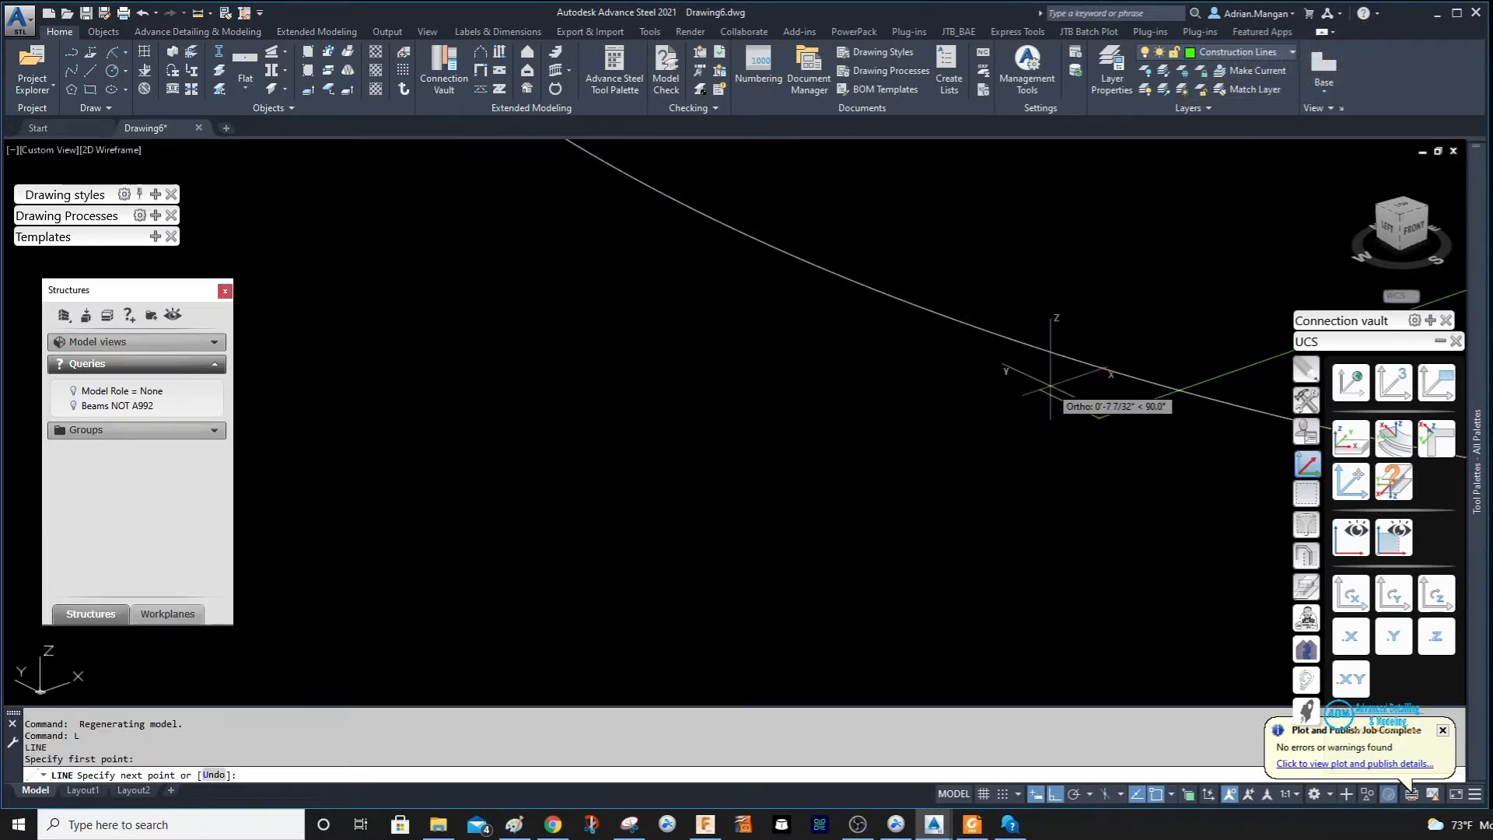
text(13)
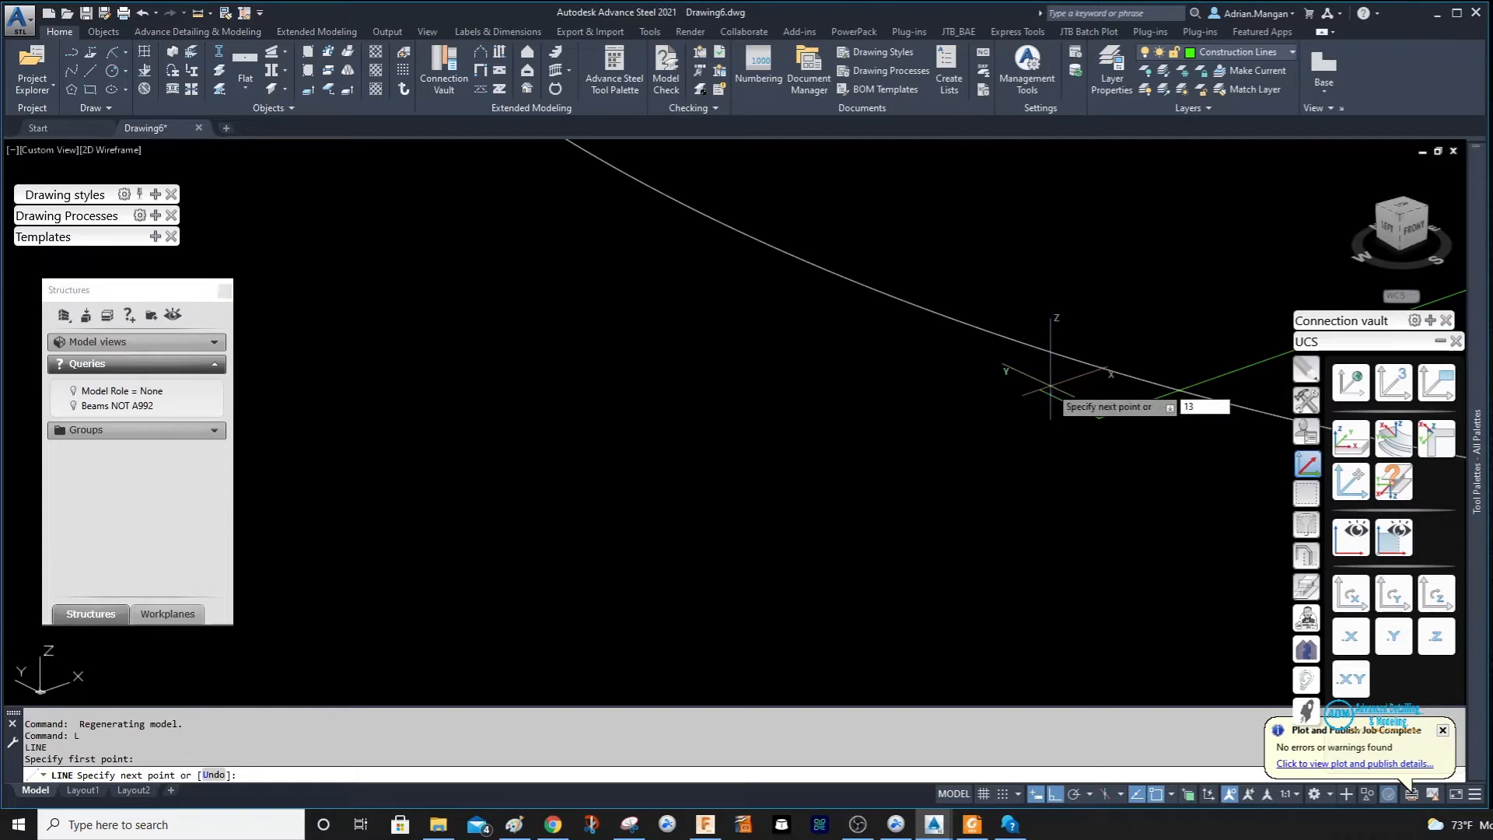
text(.25)
key(Return)
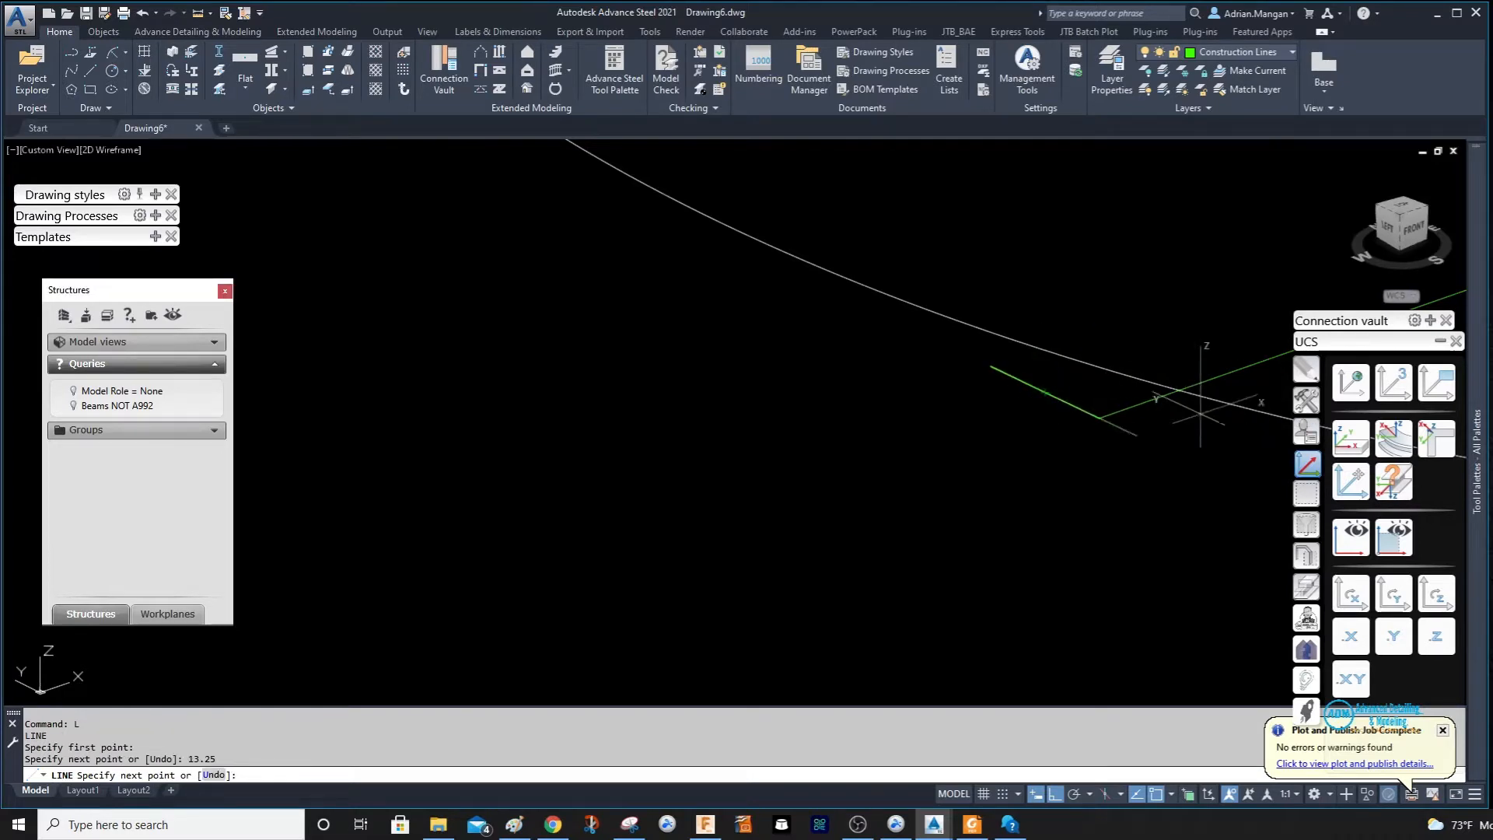
key(Escape)
From the same end, draw a 7-inch line straight down, a 1-inch line in the tread direction, and a slanted line back to the start.
text(l)
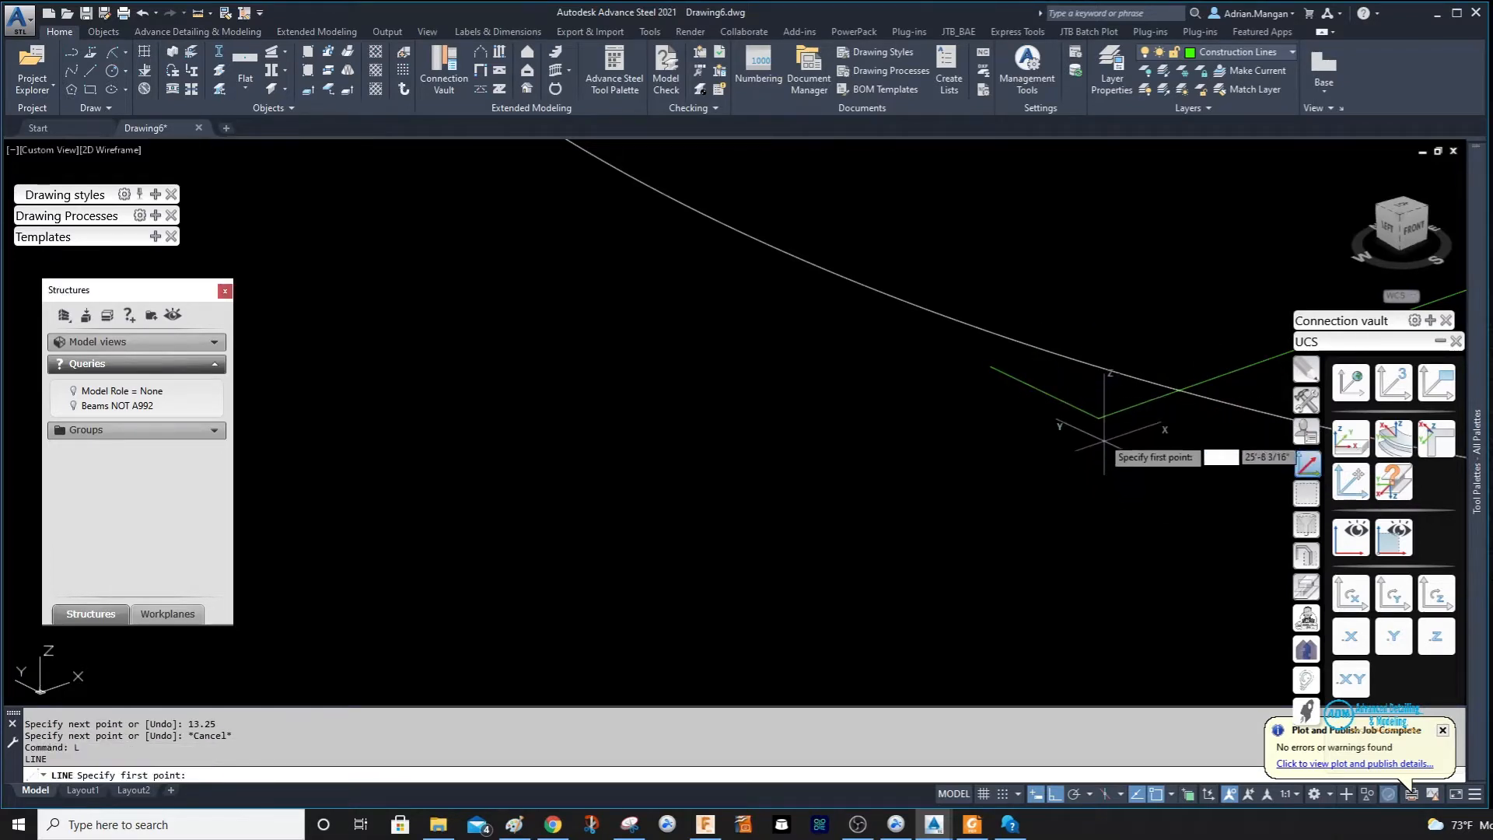
key(Return)
click(1099, 418)
text(7)
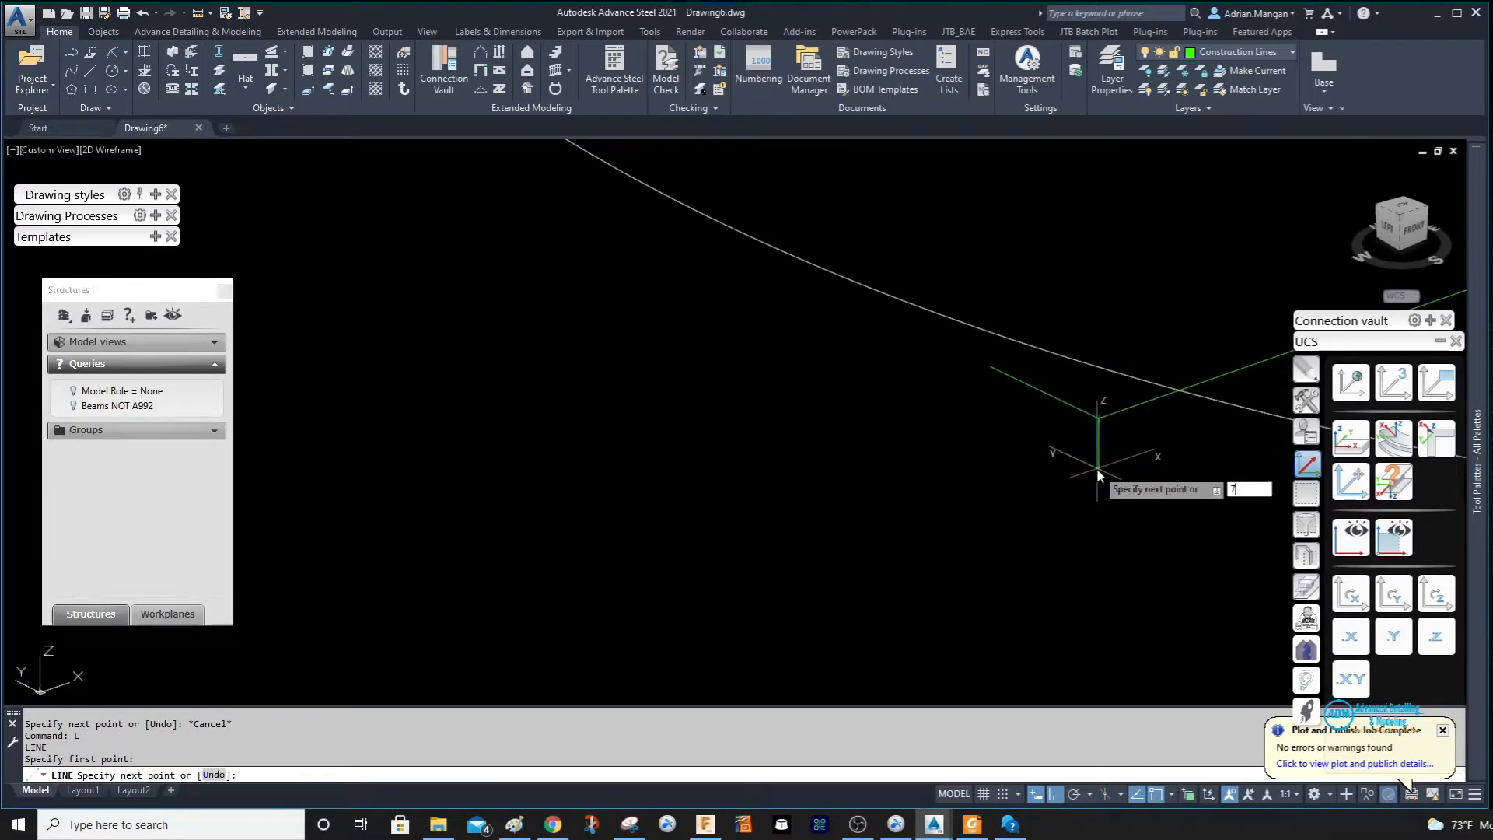
key(Return)
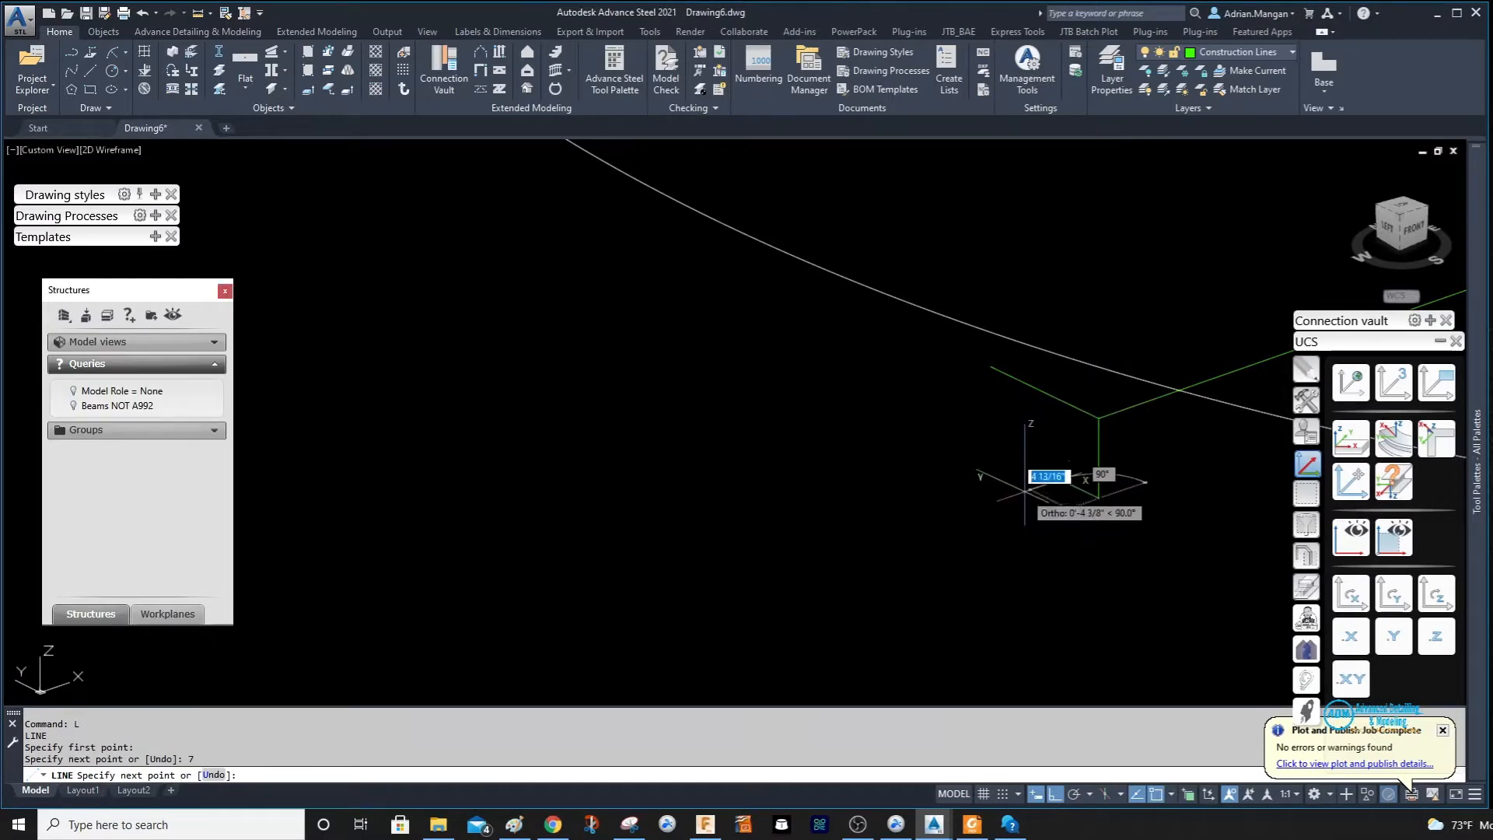
text(1)
key(Return)
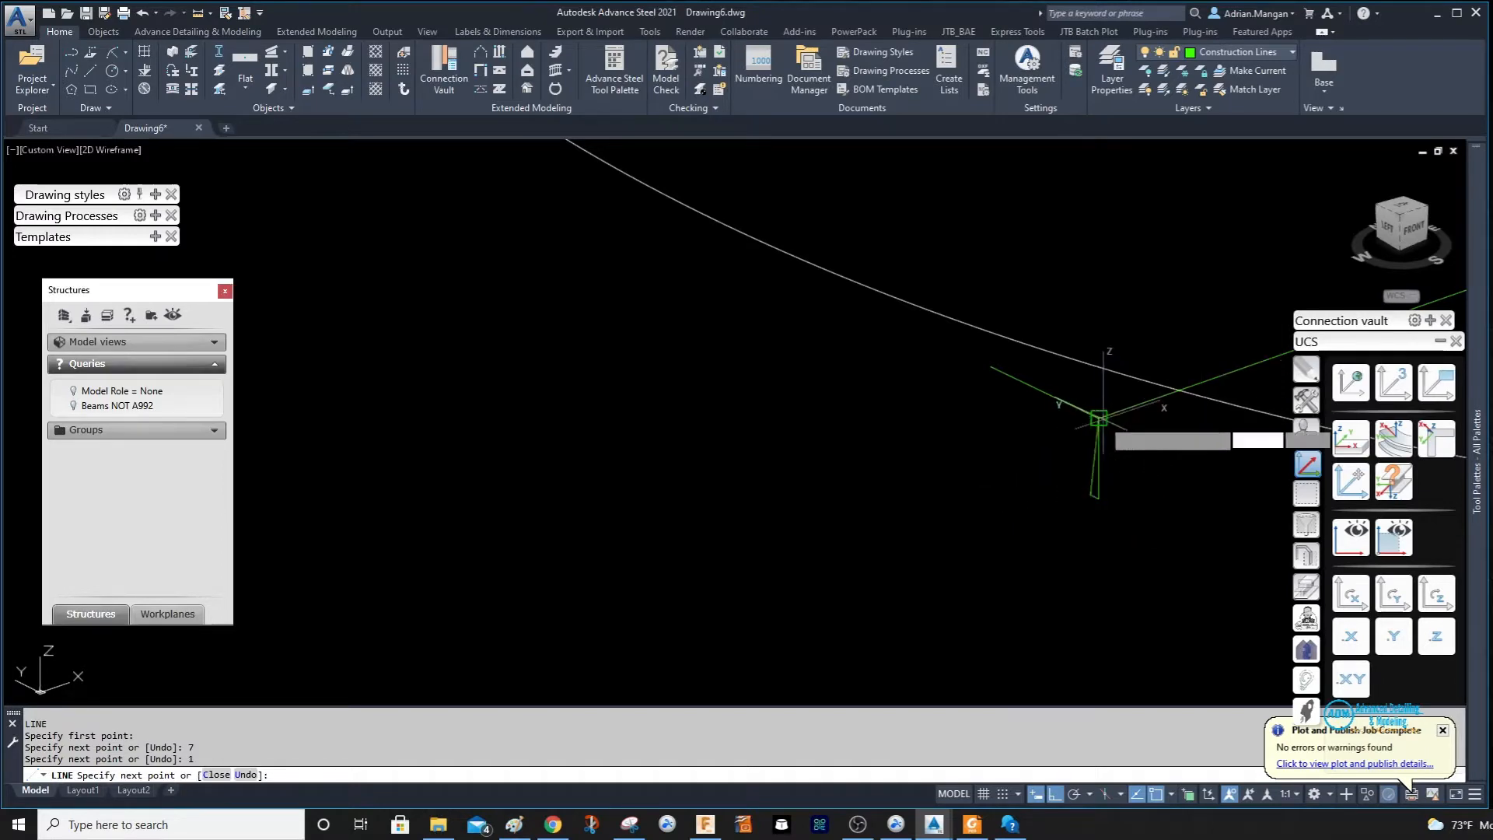
key(Escape)
Erase the vertical 7-inch line and the 1-inch line at its lower end.
scroll(1076, 470, up, 5)
click(1136, 531)
click(1085, 566)
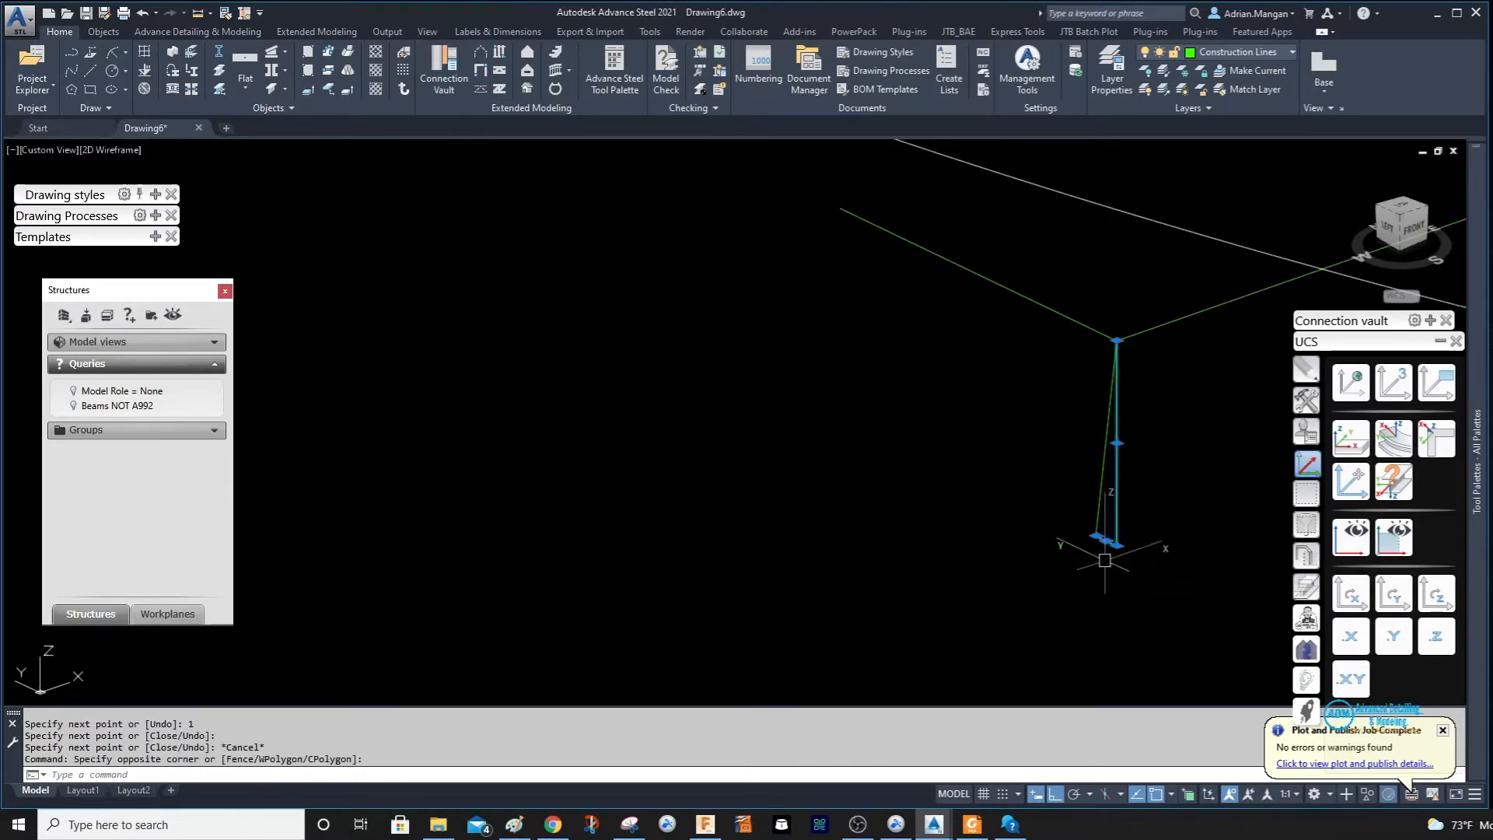
key(Delete)
Join the slanted riser line and the 13.25-inch tread line into one polyline.
click(1111, 387)
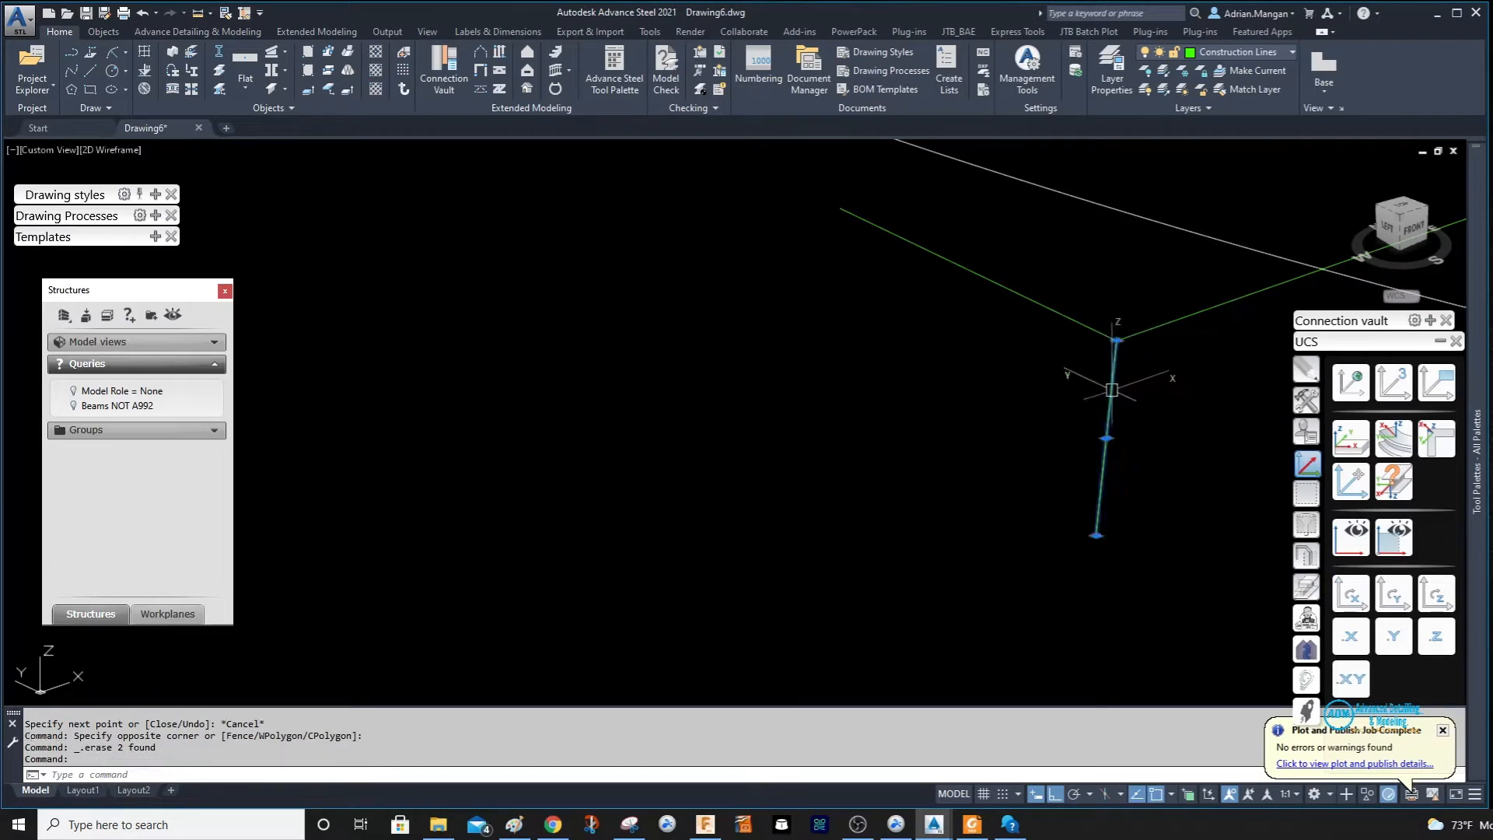
click(1090, 328)
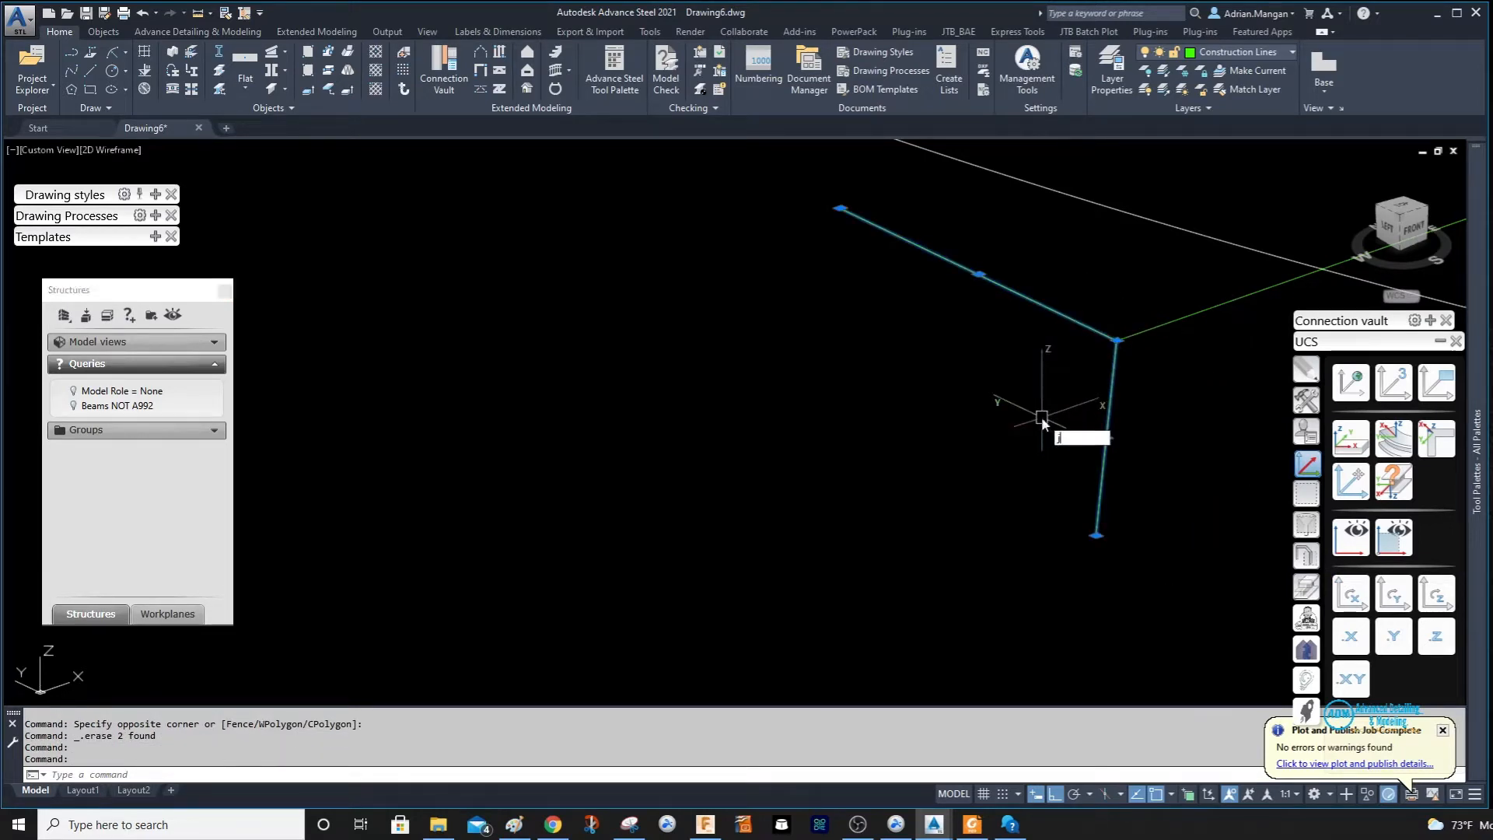
key(Return)
Make Standard the current layer and rotate the UCS about its Y axis.
shift+middle_drag(1043, 413, 866, 386)
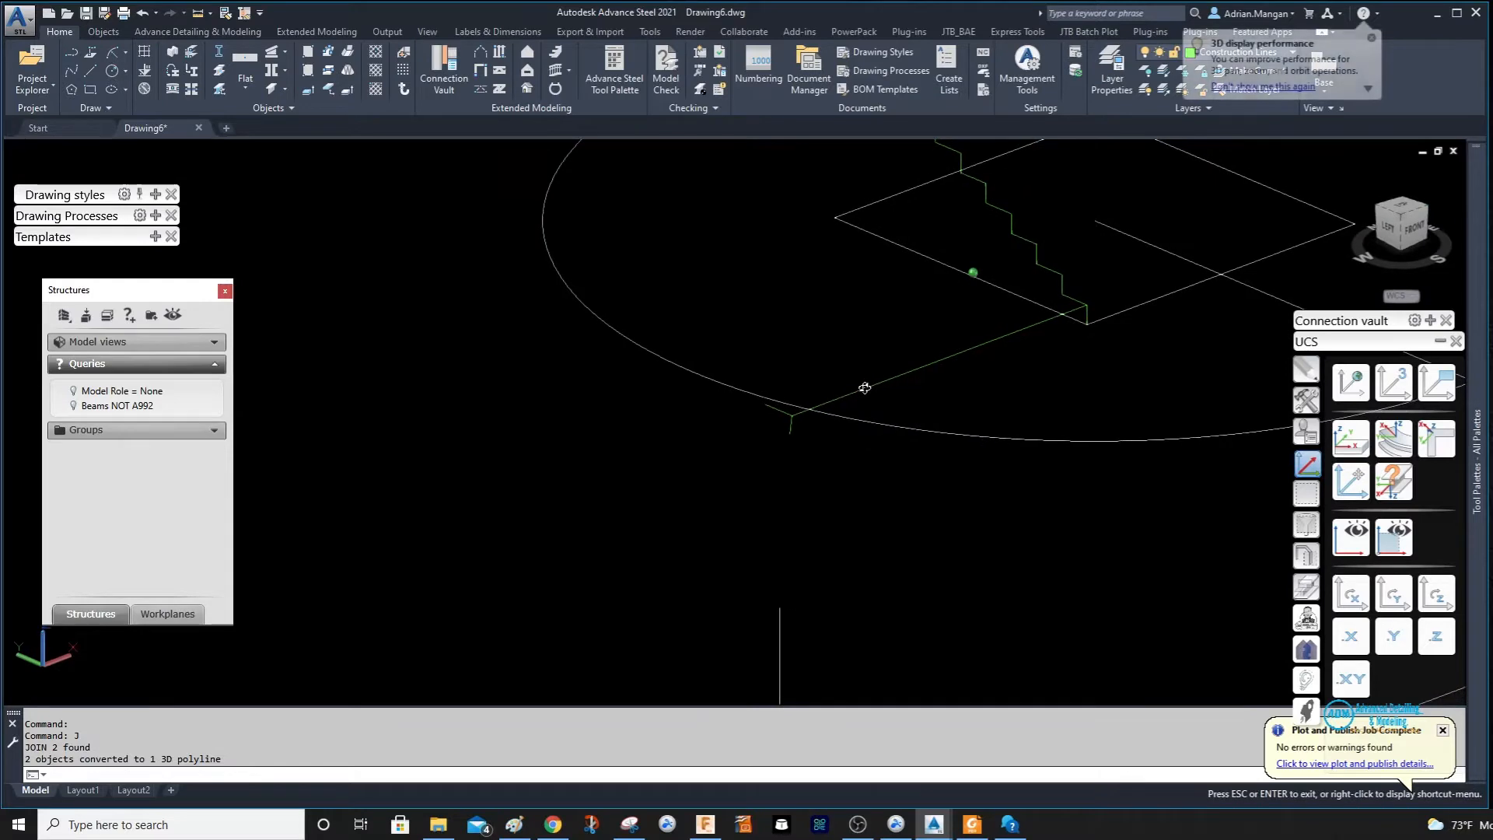
click(1371, 38)
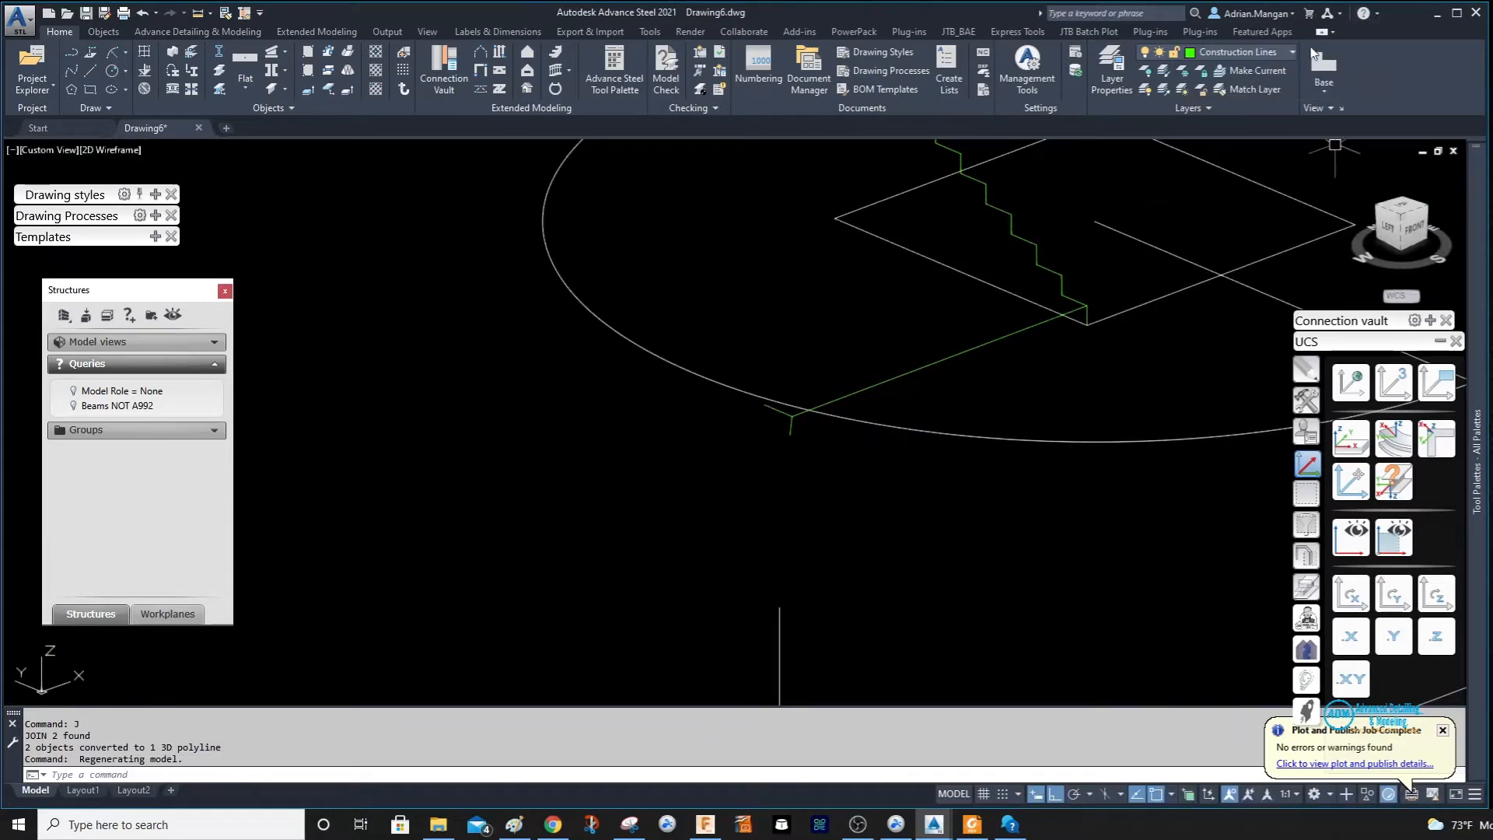
click(1293, 56)
click(1224, 539)
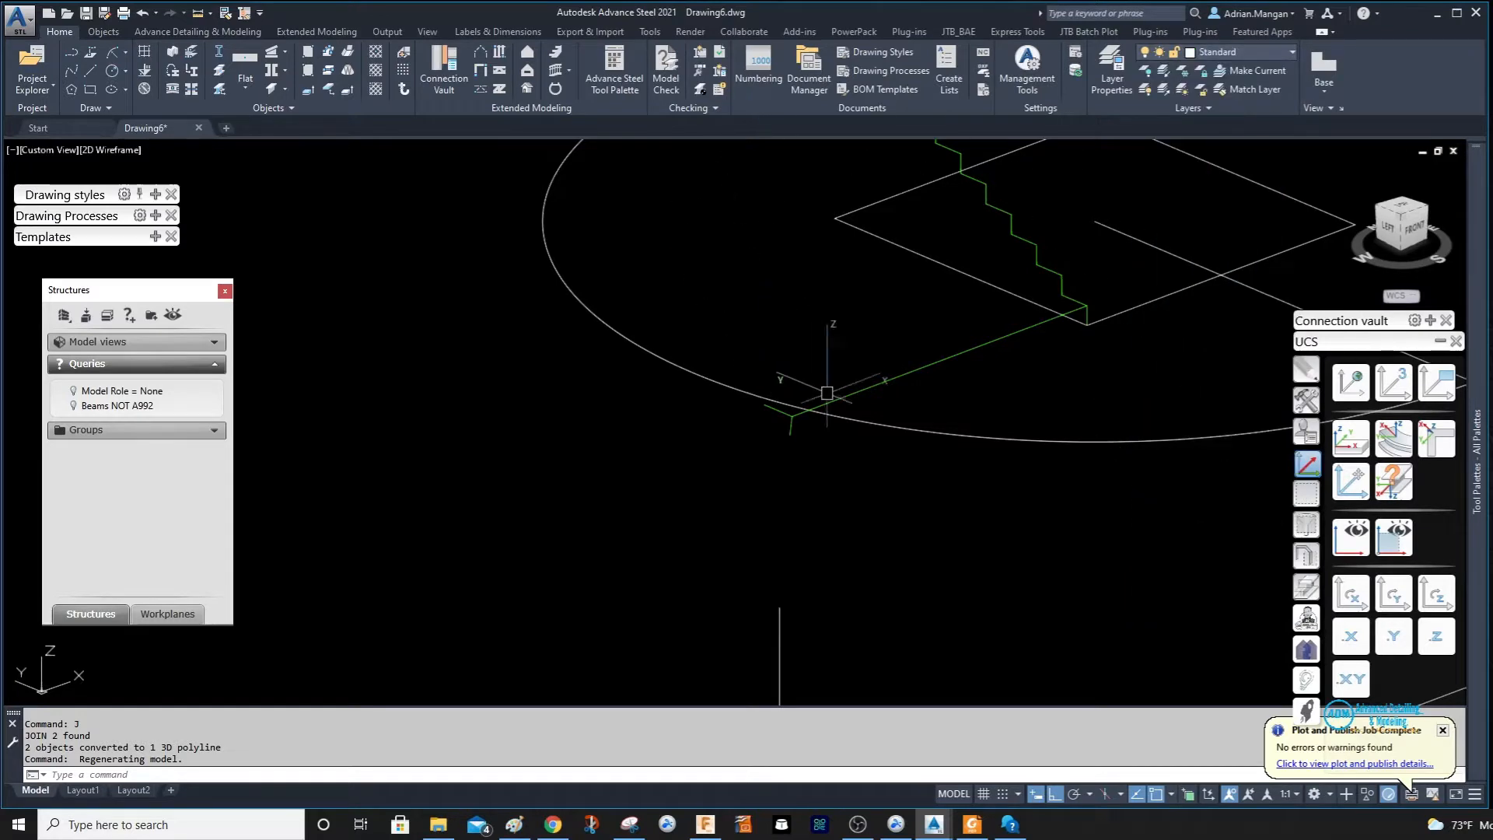
click(1393, 595)
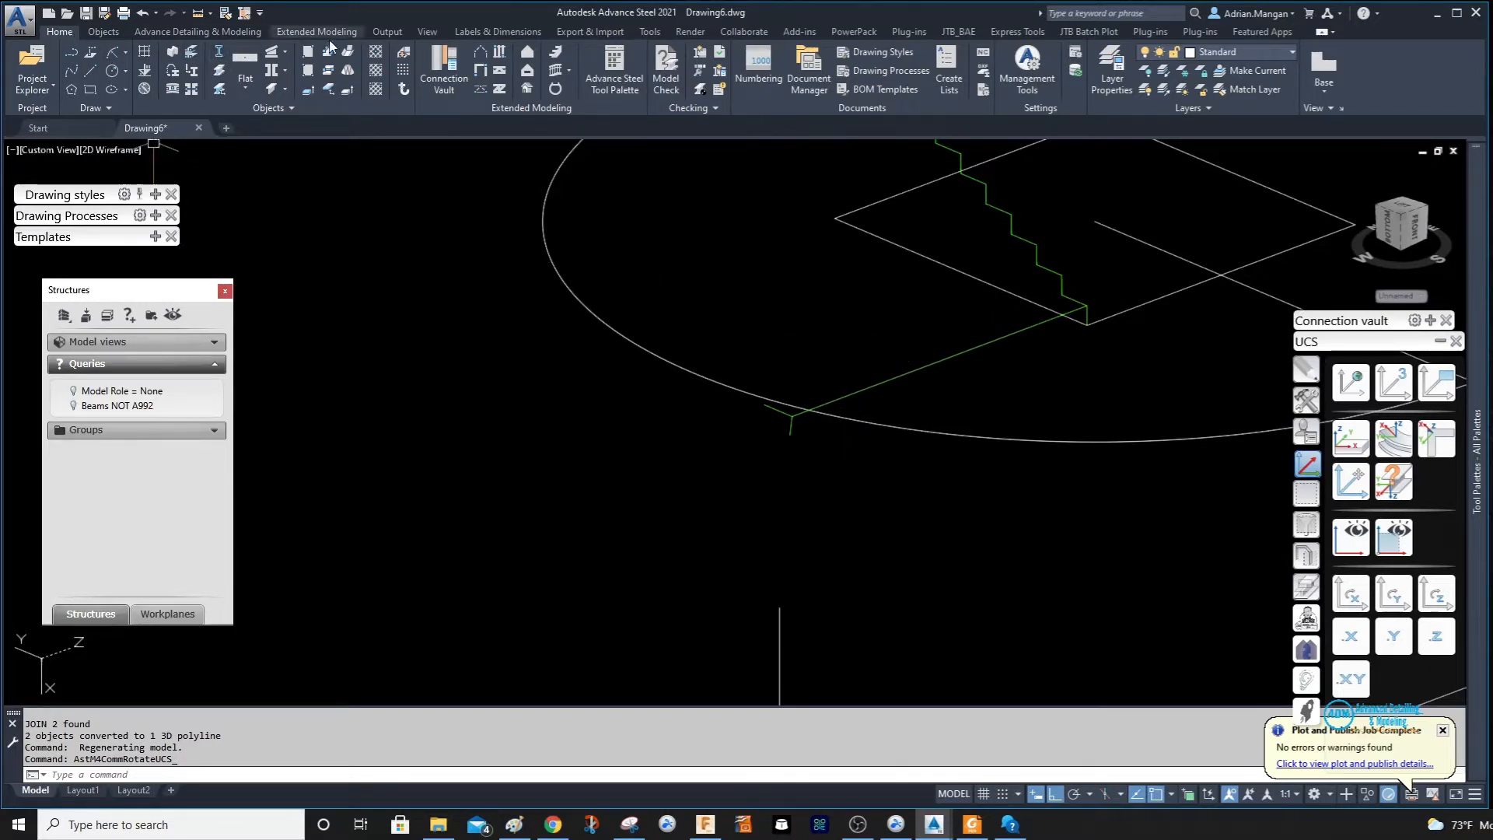
Create a user section beam from the joined tread polyline, with its axis from the polyline's corner to the top of the lowest riser, and check its positioning settings.
click(192, 53)
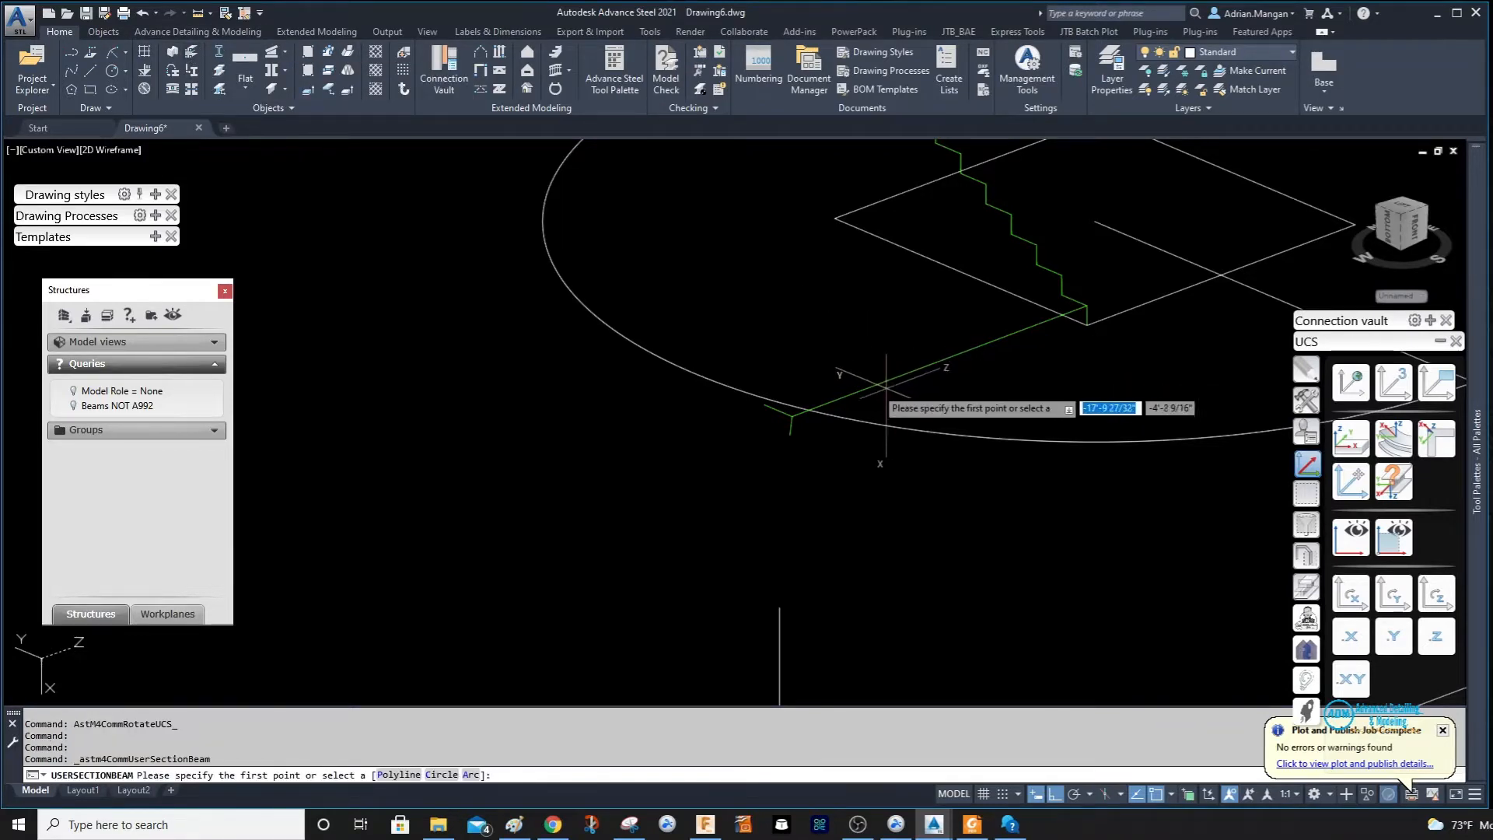
right_click(874, 389)
click(910, 476)
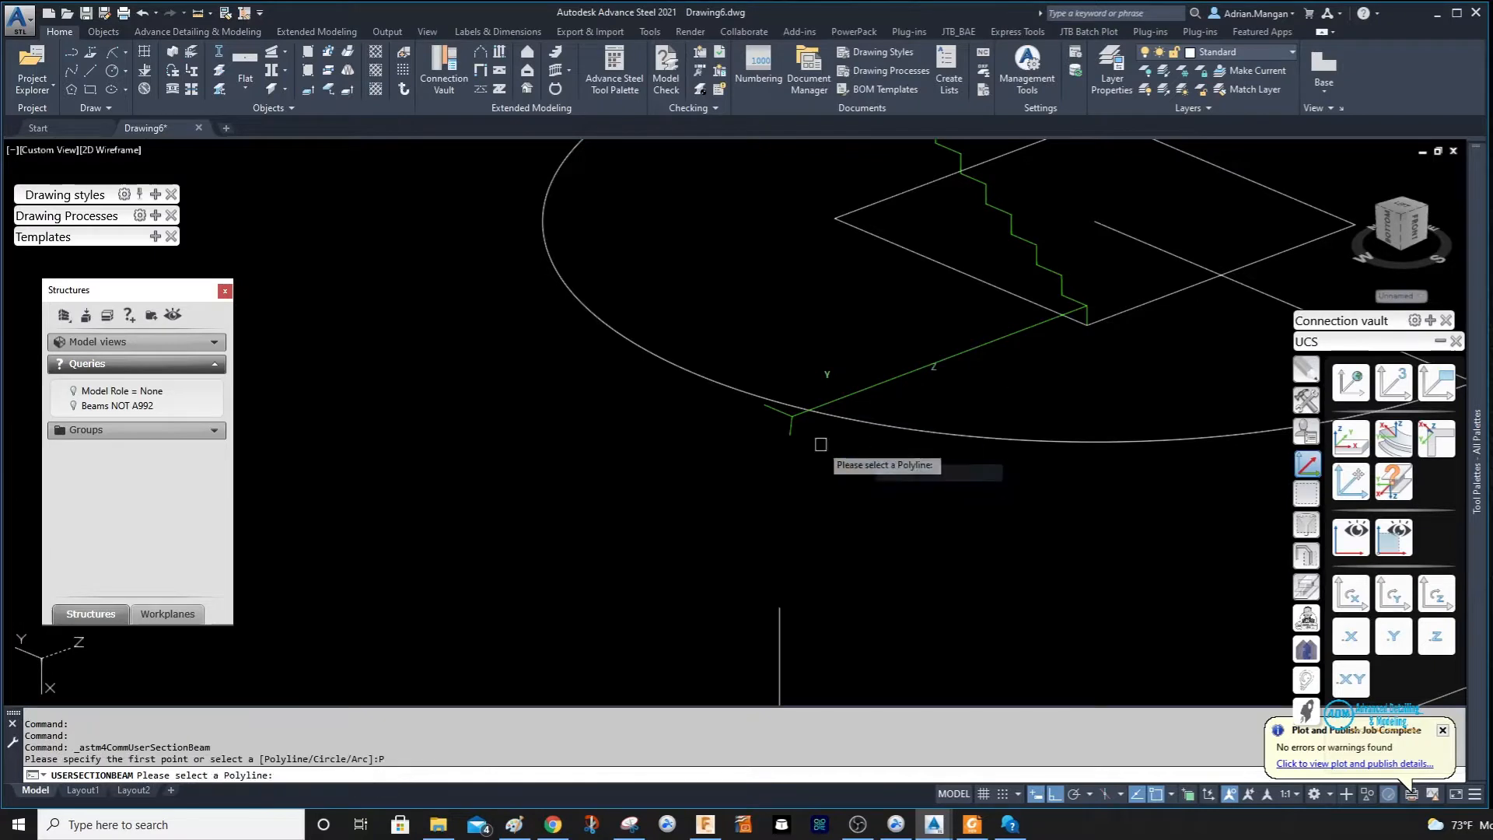
click(790, 413)
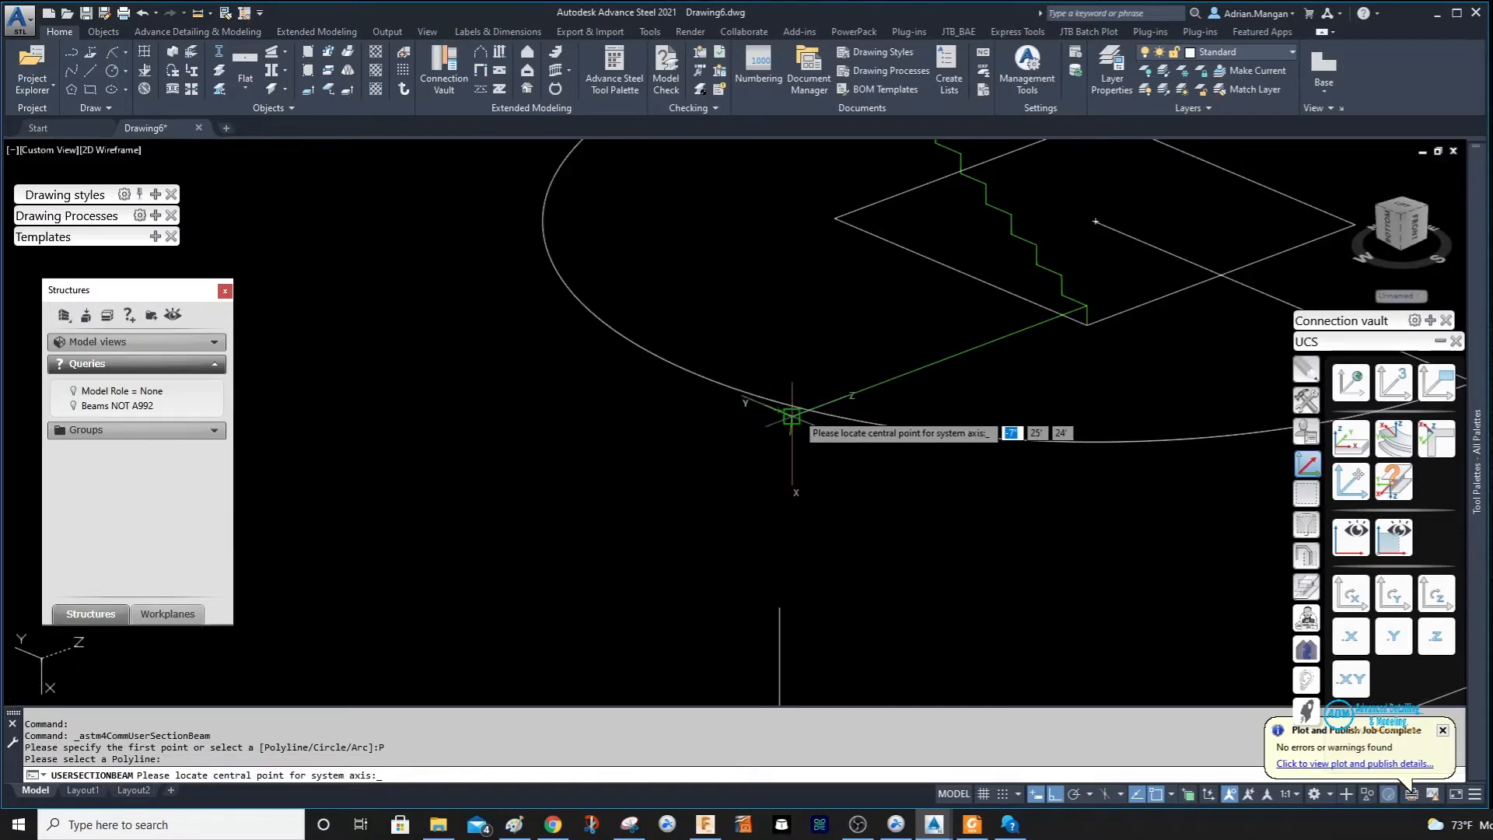
click(791, 413)
click(790, 412)
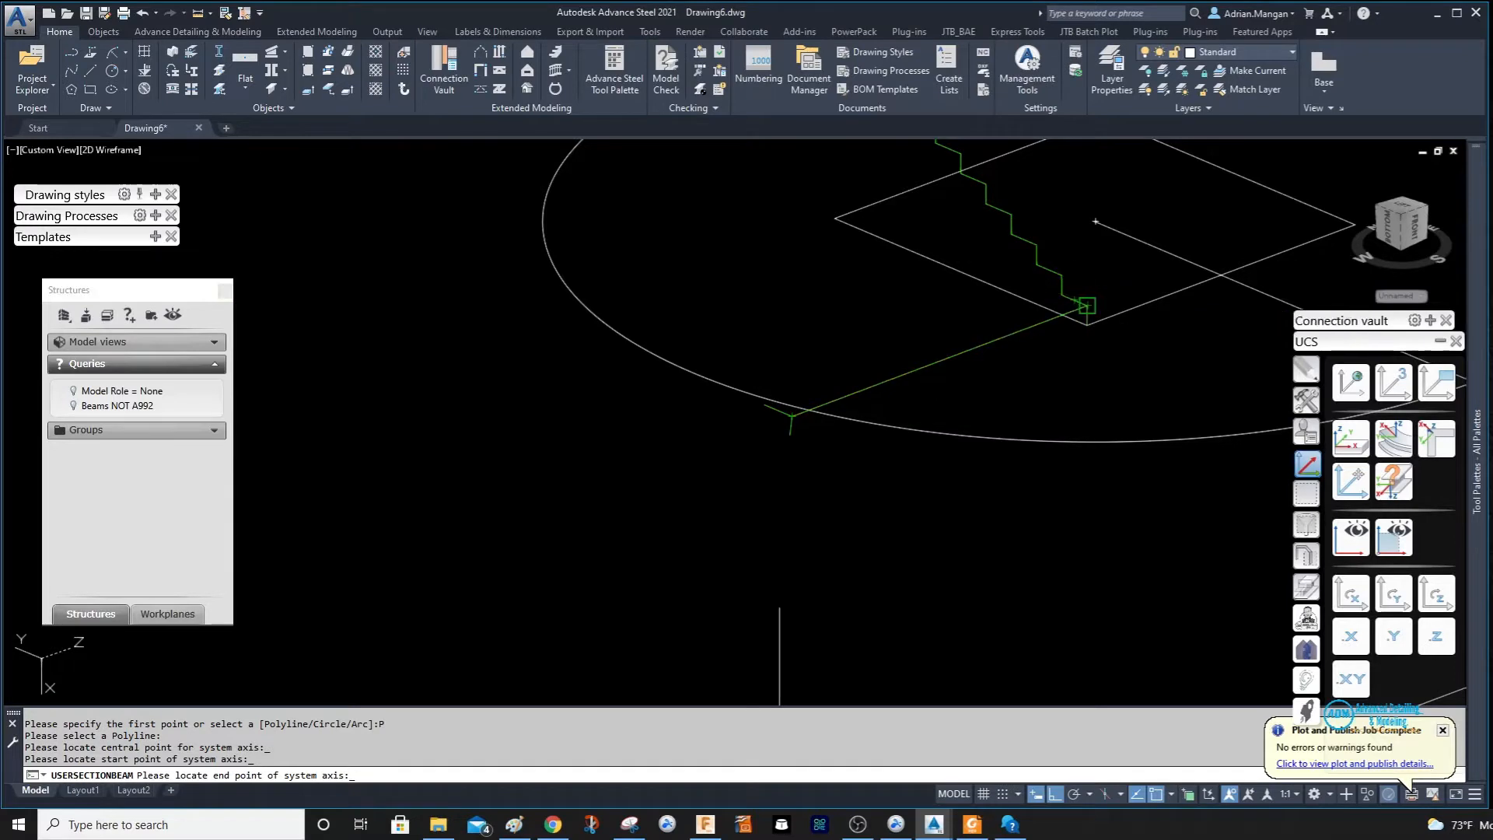
click(1086, 306)
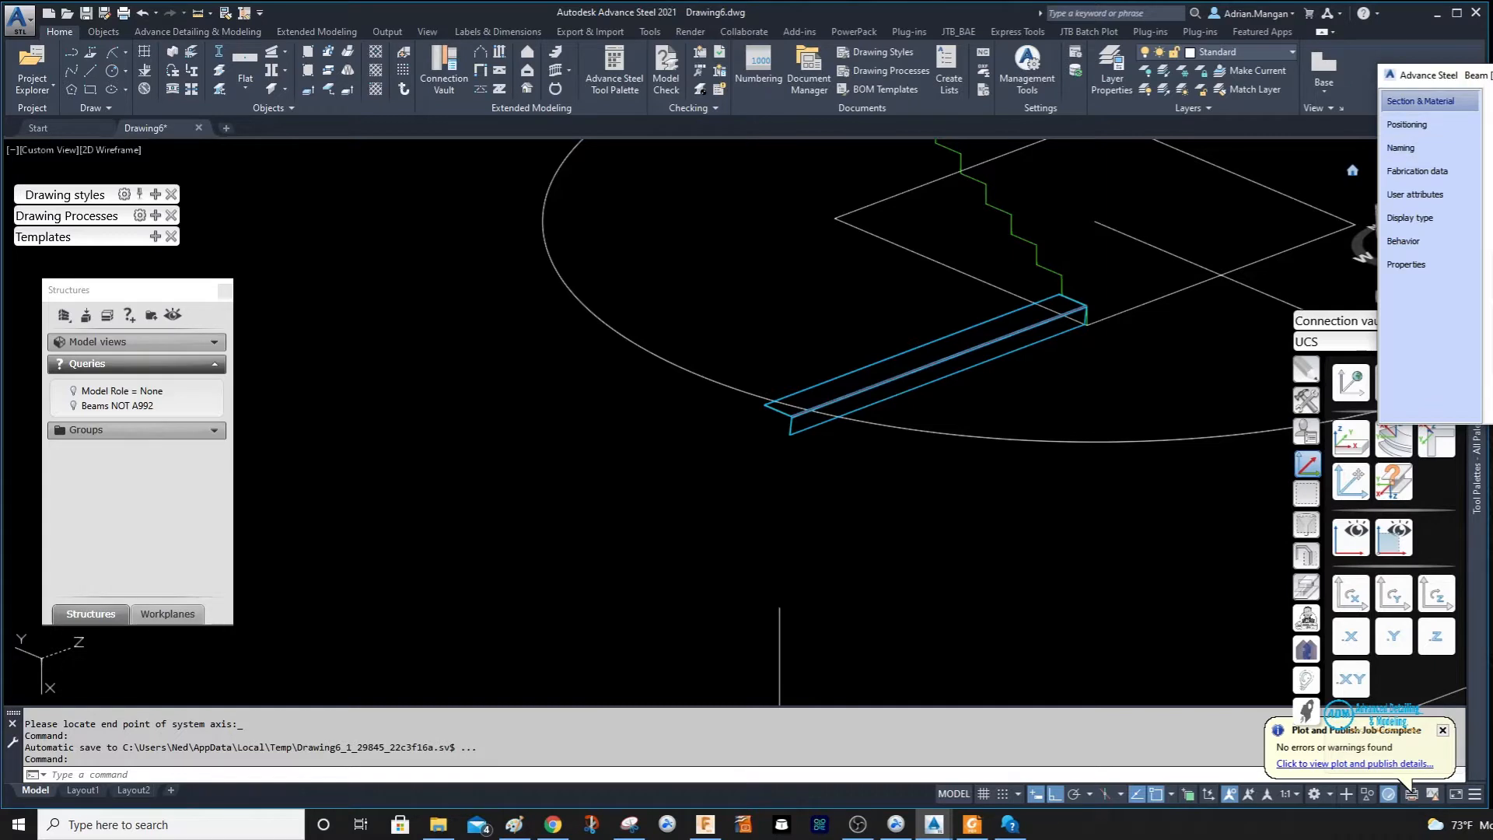
click(1429, 121)
click(1423, 101)
key(Escape)
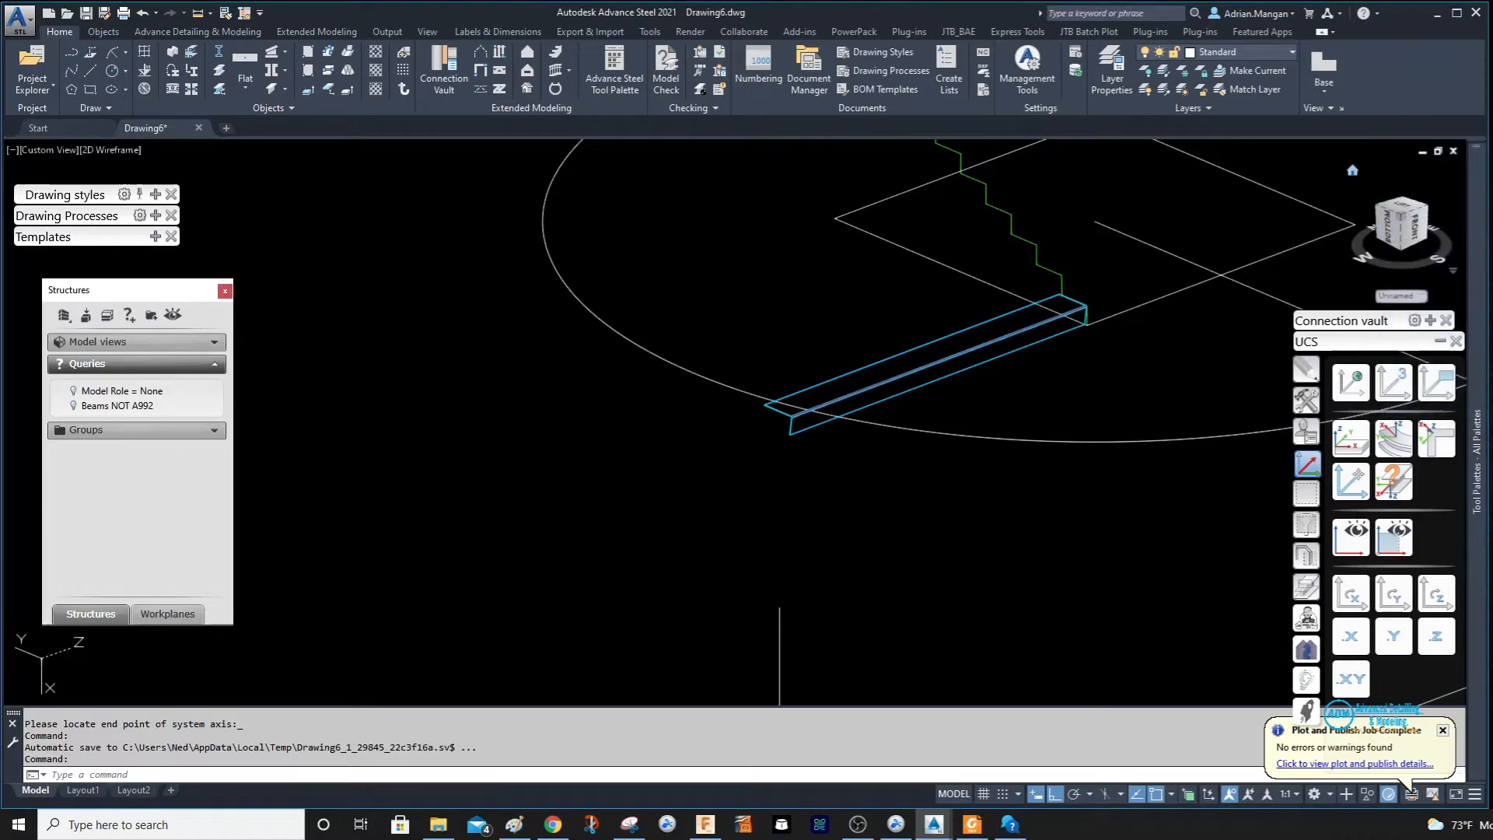
middle_drag(983, 305, 985, 308)
scroll(981, 367, down, 4)
scroll(981, 367, up, 5)
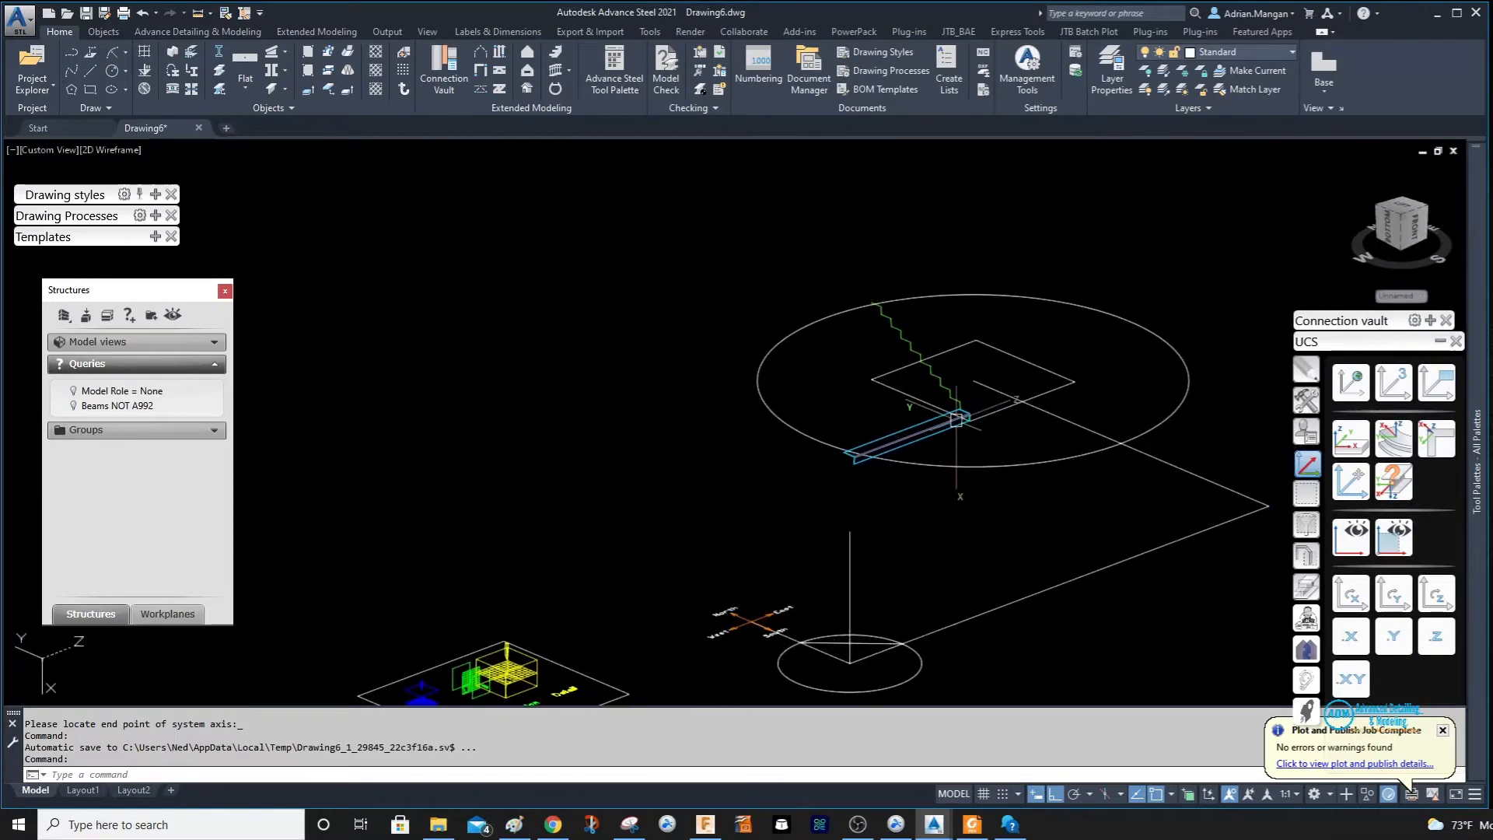
scroll(946, 407, down, 3)
mouse_move(977, 387)
shift+middle_down()
mouse_move(1020, 370)
mouse_move(975, 388)
shift+middle_up()
scroll(976, 389, up, 5)
click(919, 404)
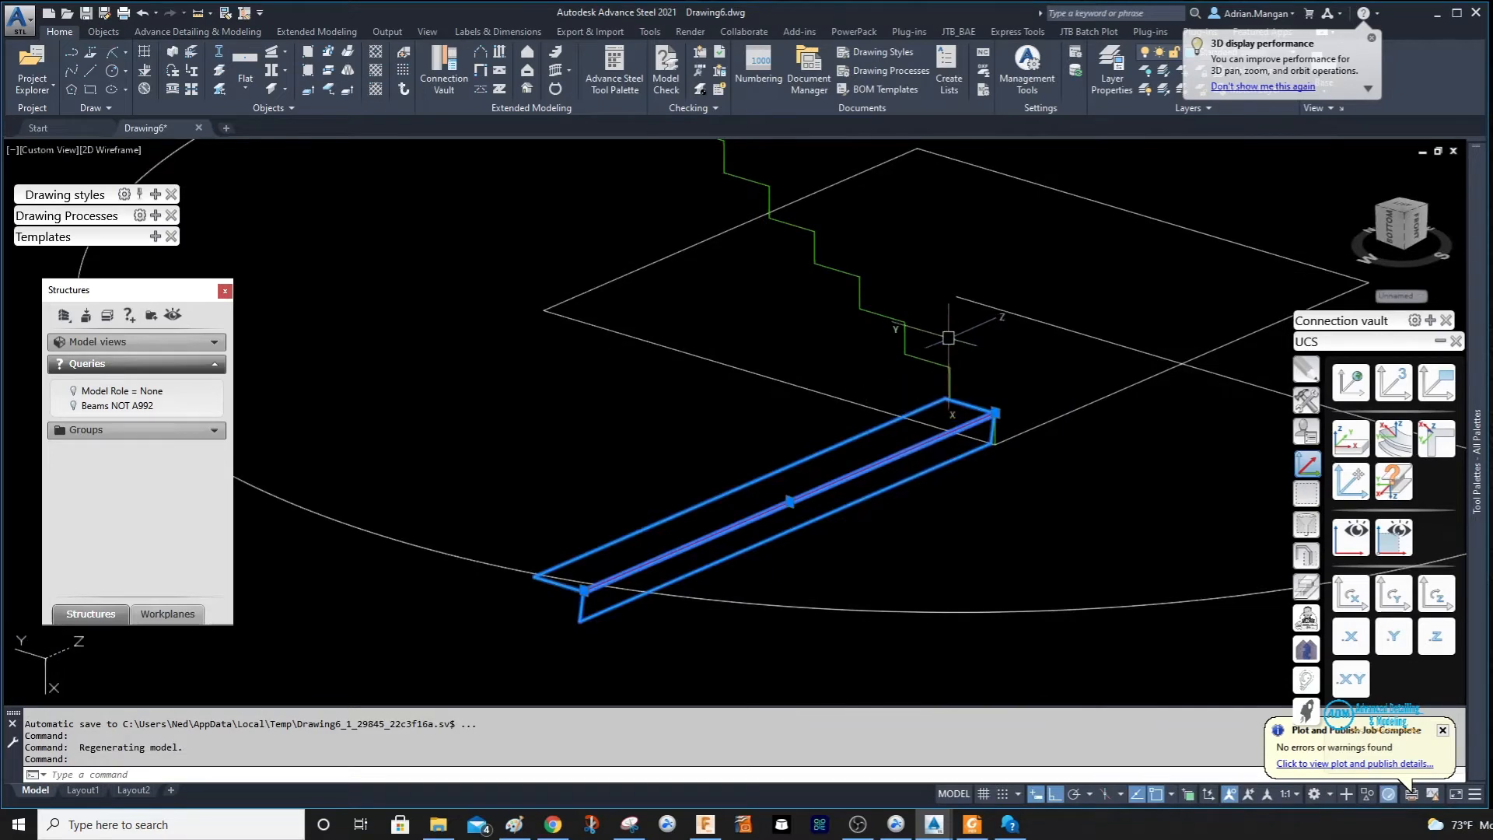
right_click(947, 337)
click(999, 429)
scroll(975, 405, up, 4)
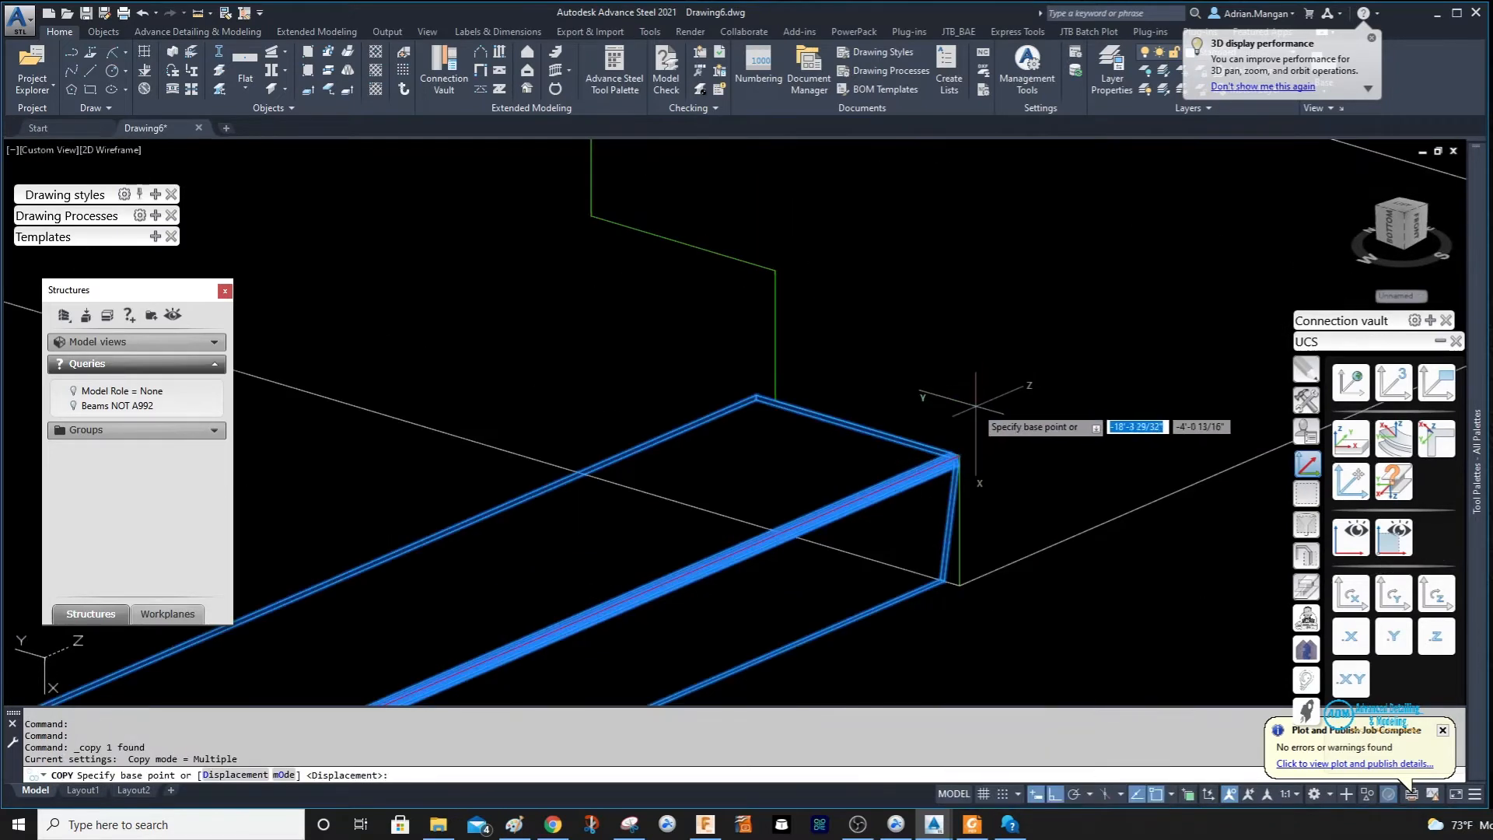
key(Escape)
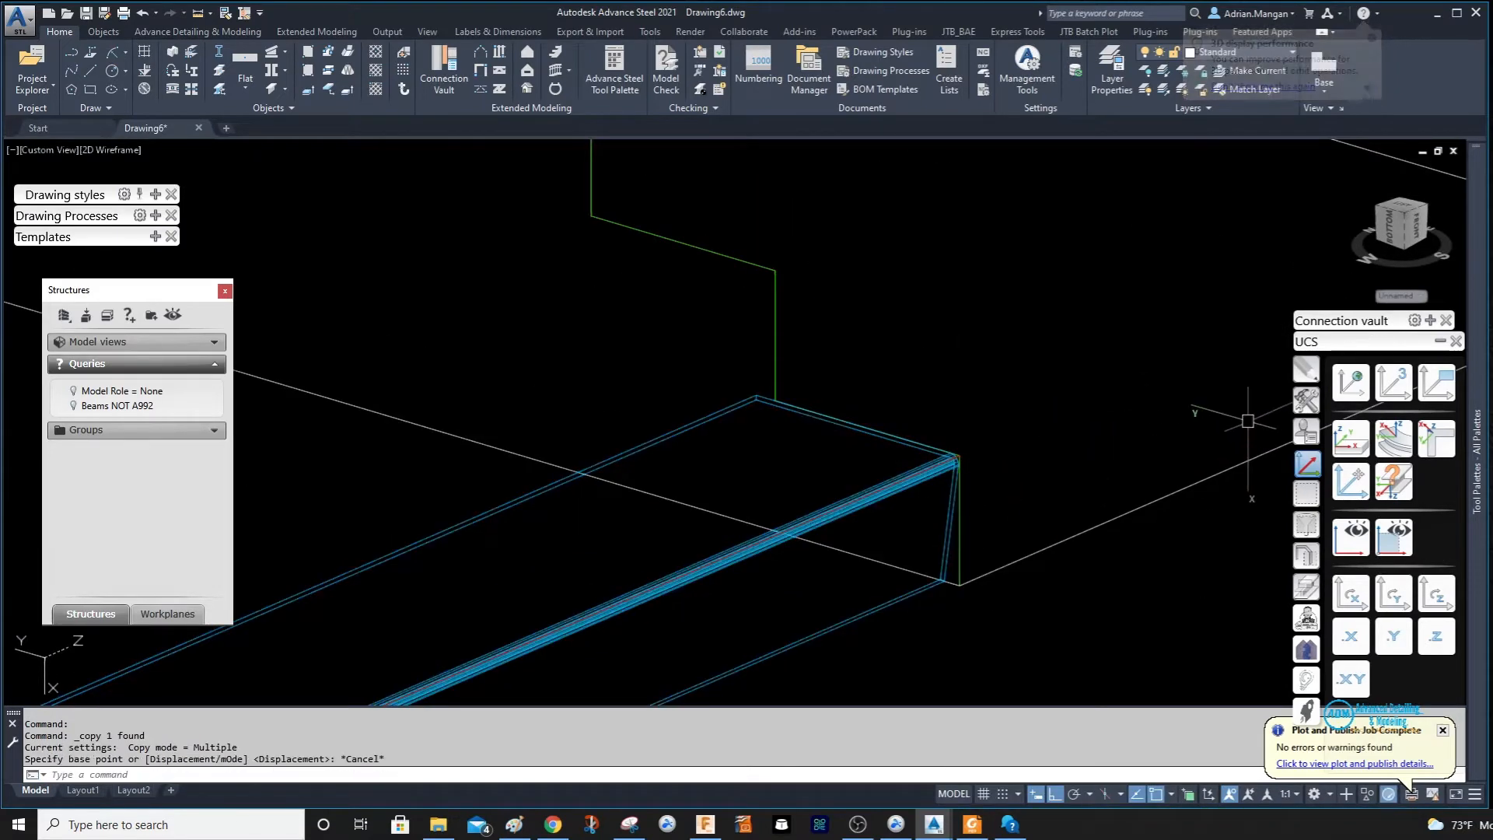
Reset the UCS to World and align it with the current view.
click(1350, 382)
scroll(914, 366, down, 2)
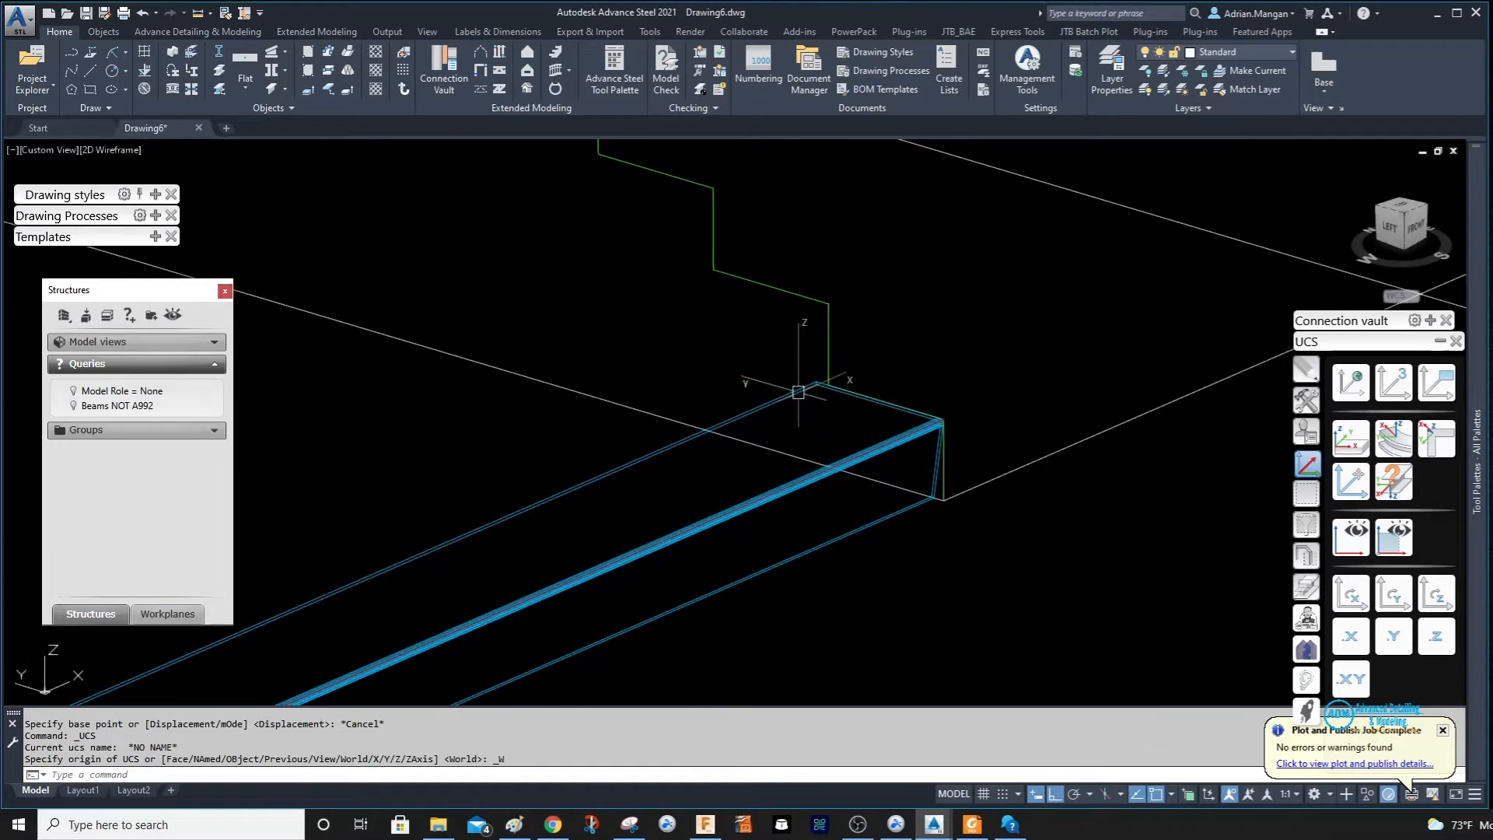
click(1436, 383)
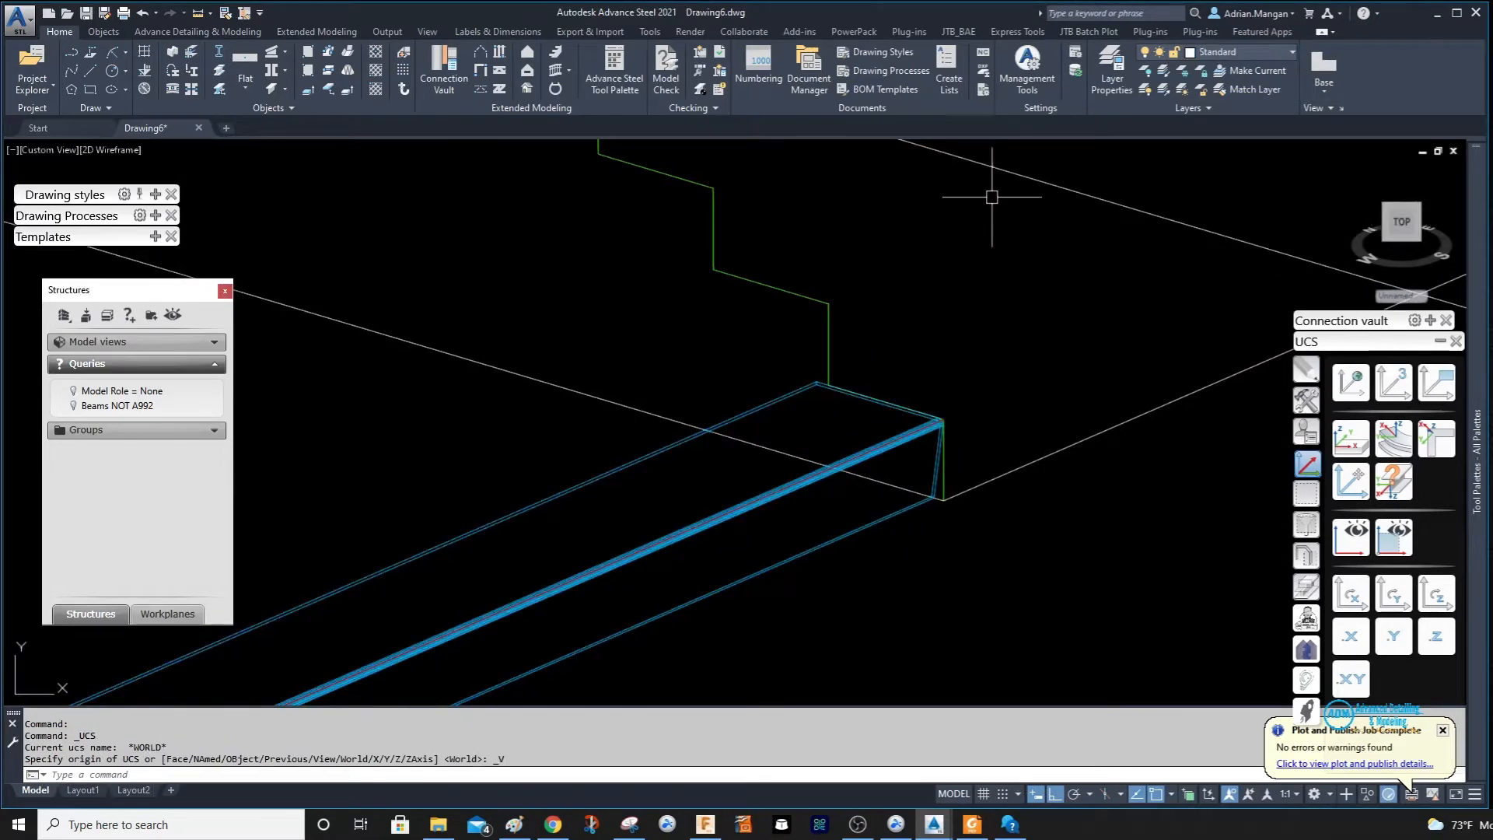
Set up a Transform elements copy of the tread, picking the distance from the lowest riser's top to the next riser's top.
mouse_move(1453, 385)
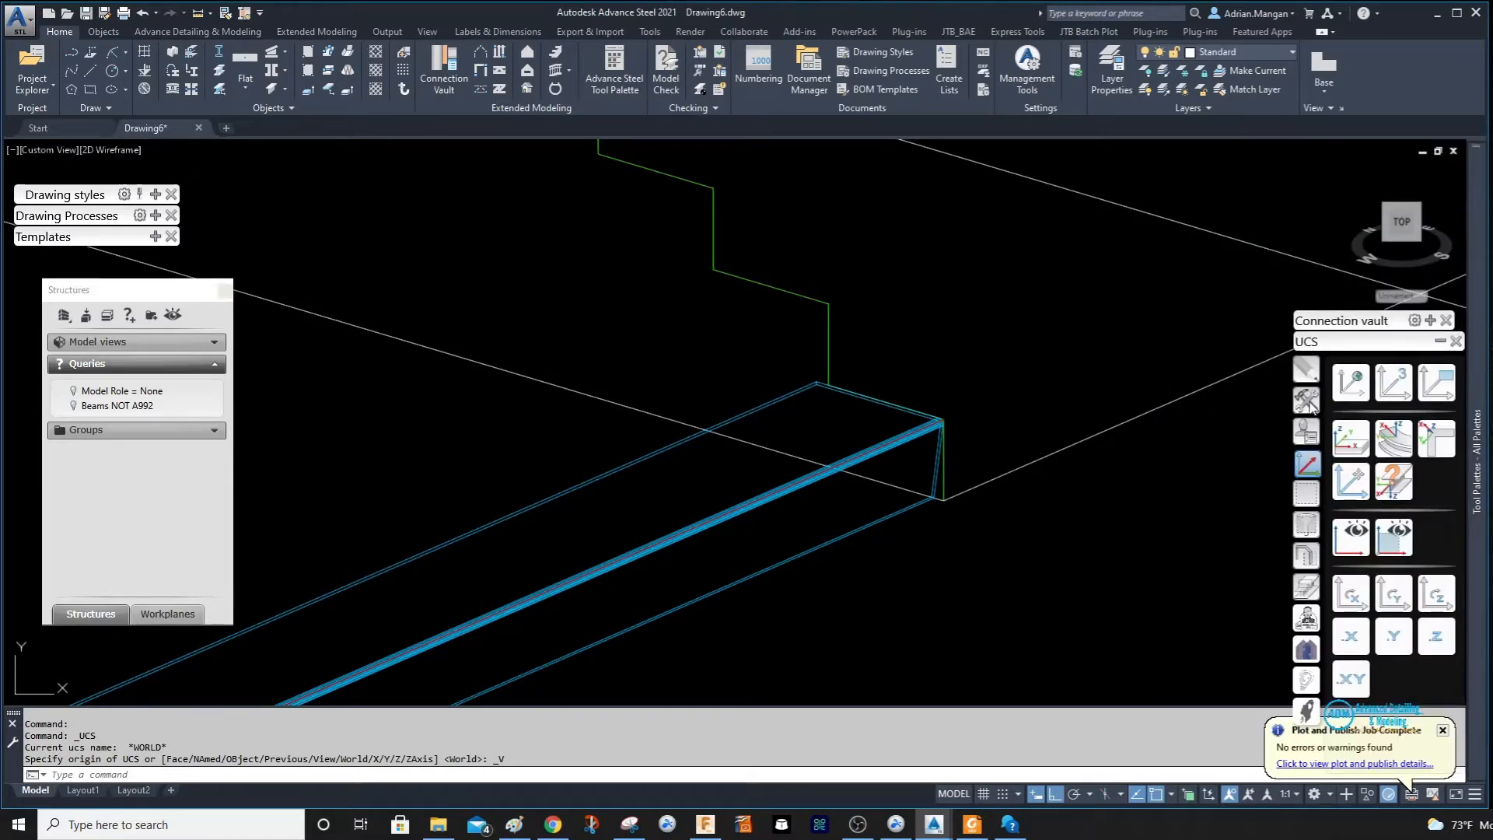
click(1311, 406)
click(1436, 384)
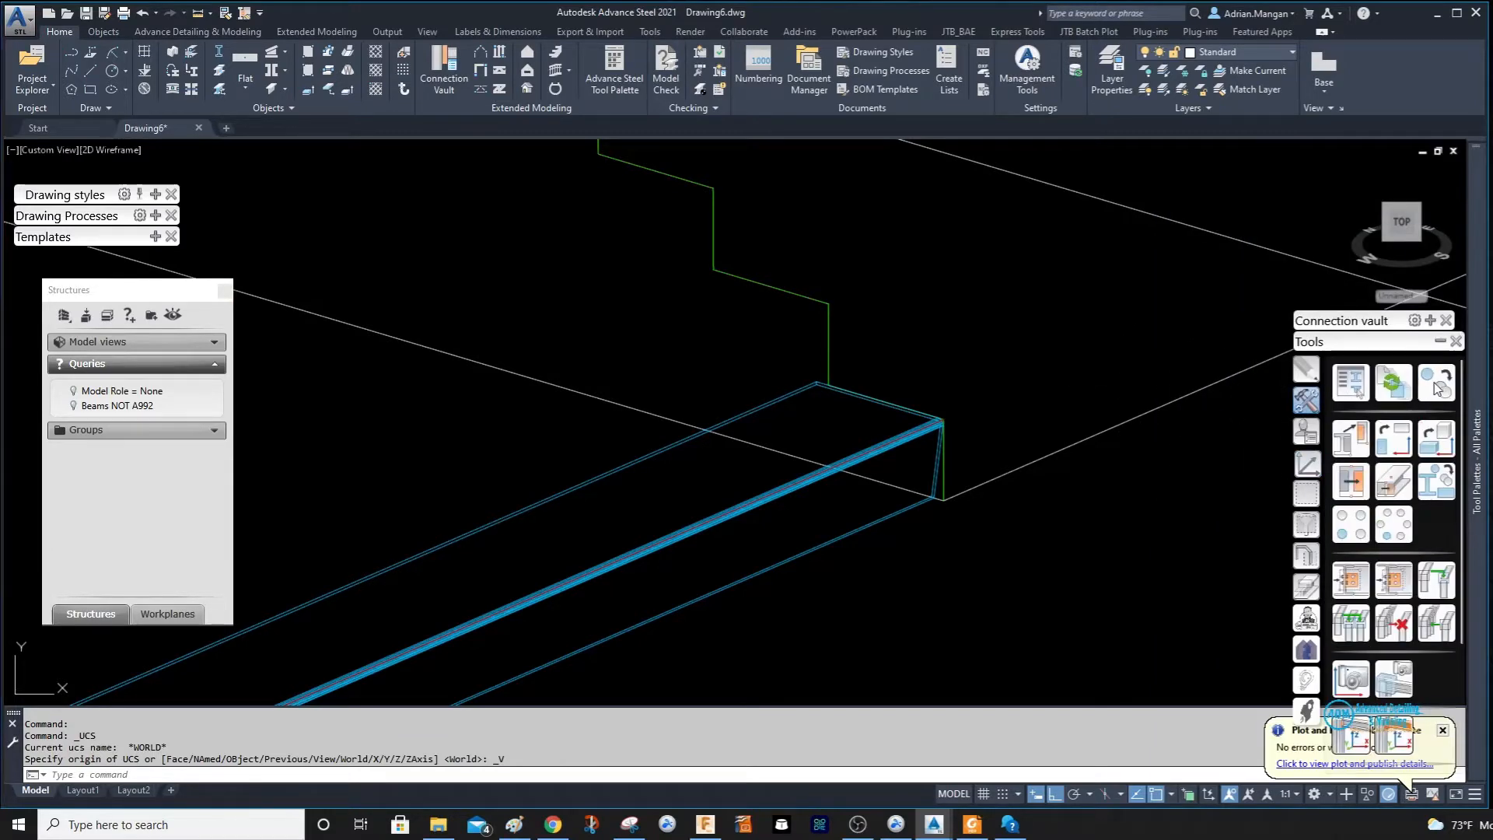
click(820, 388)
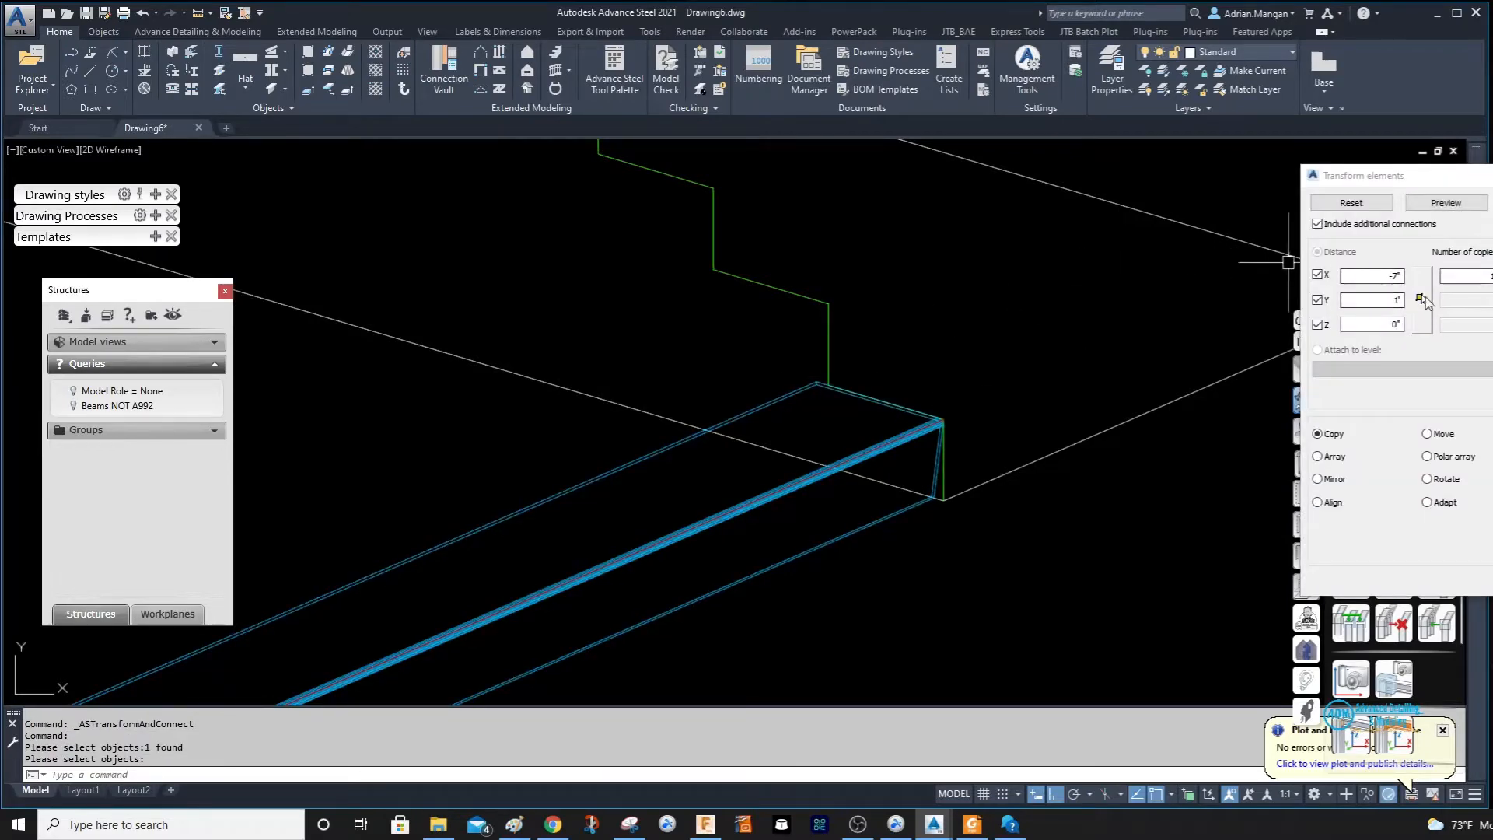
click(1421, 299)
click(943, 418)
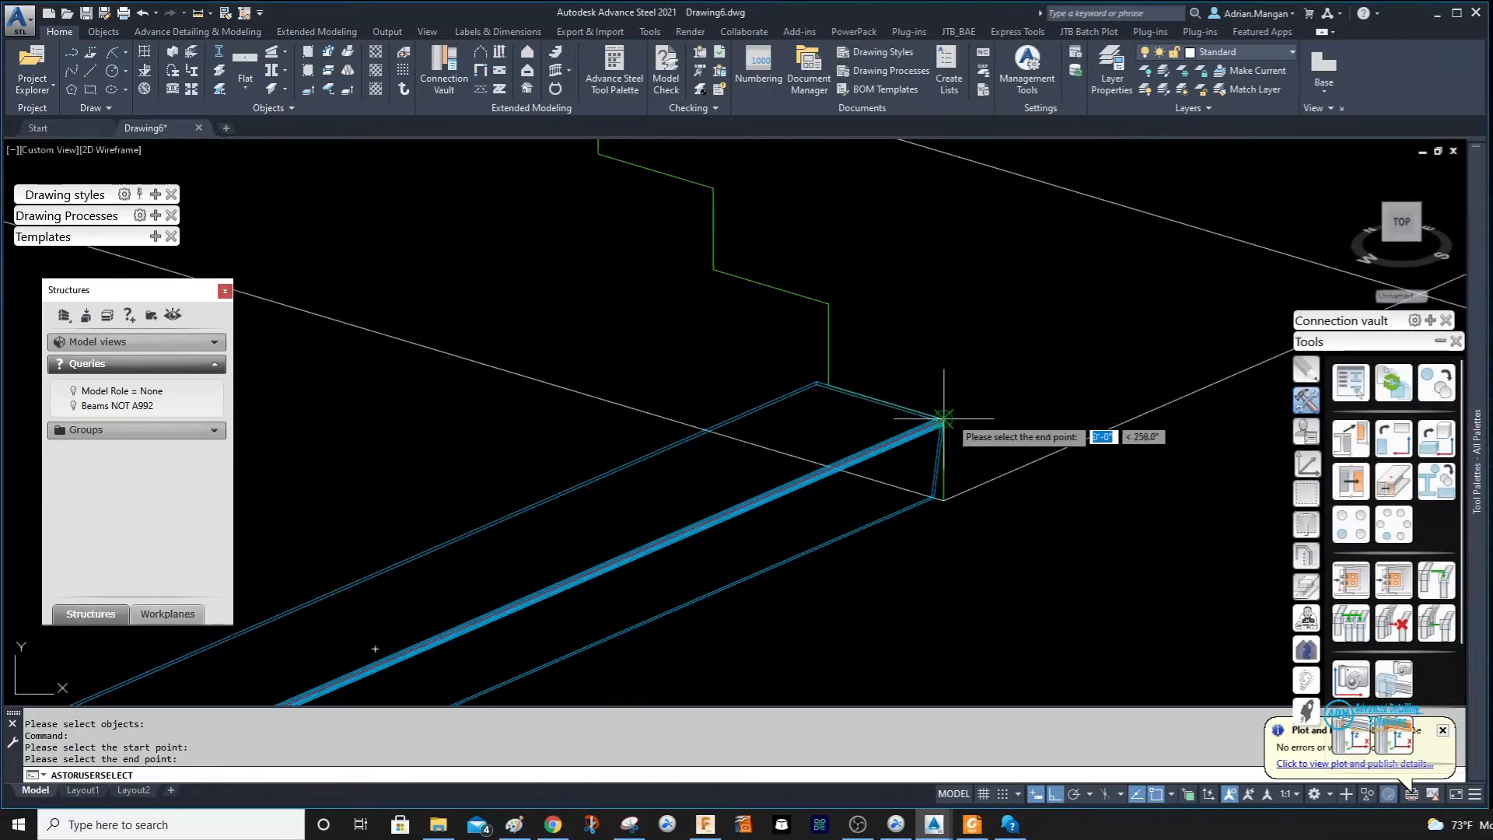
click(828, 305)
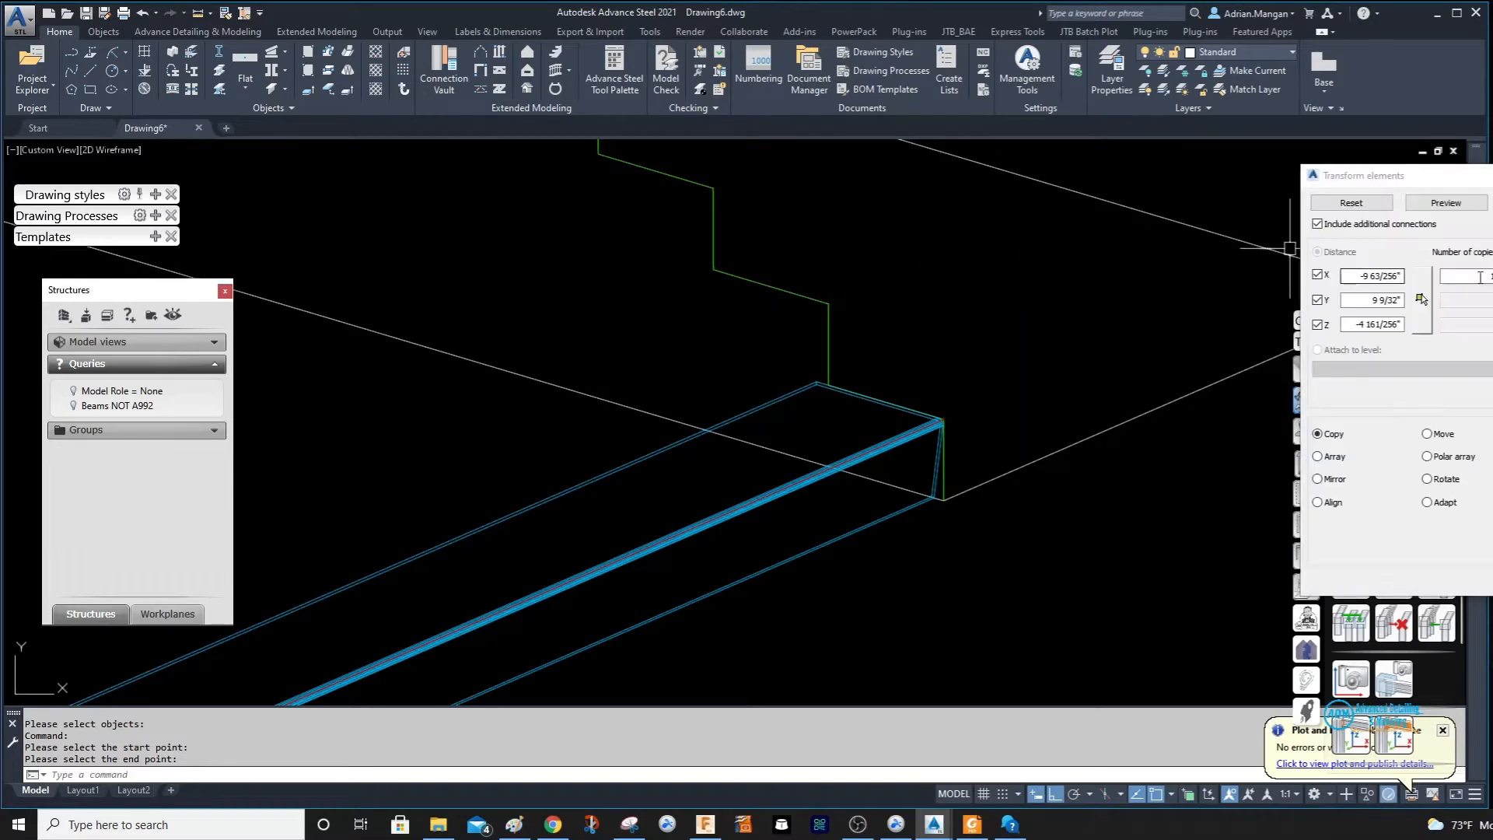
click(1421, 300)
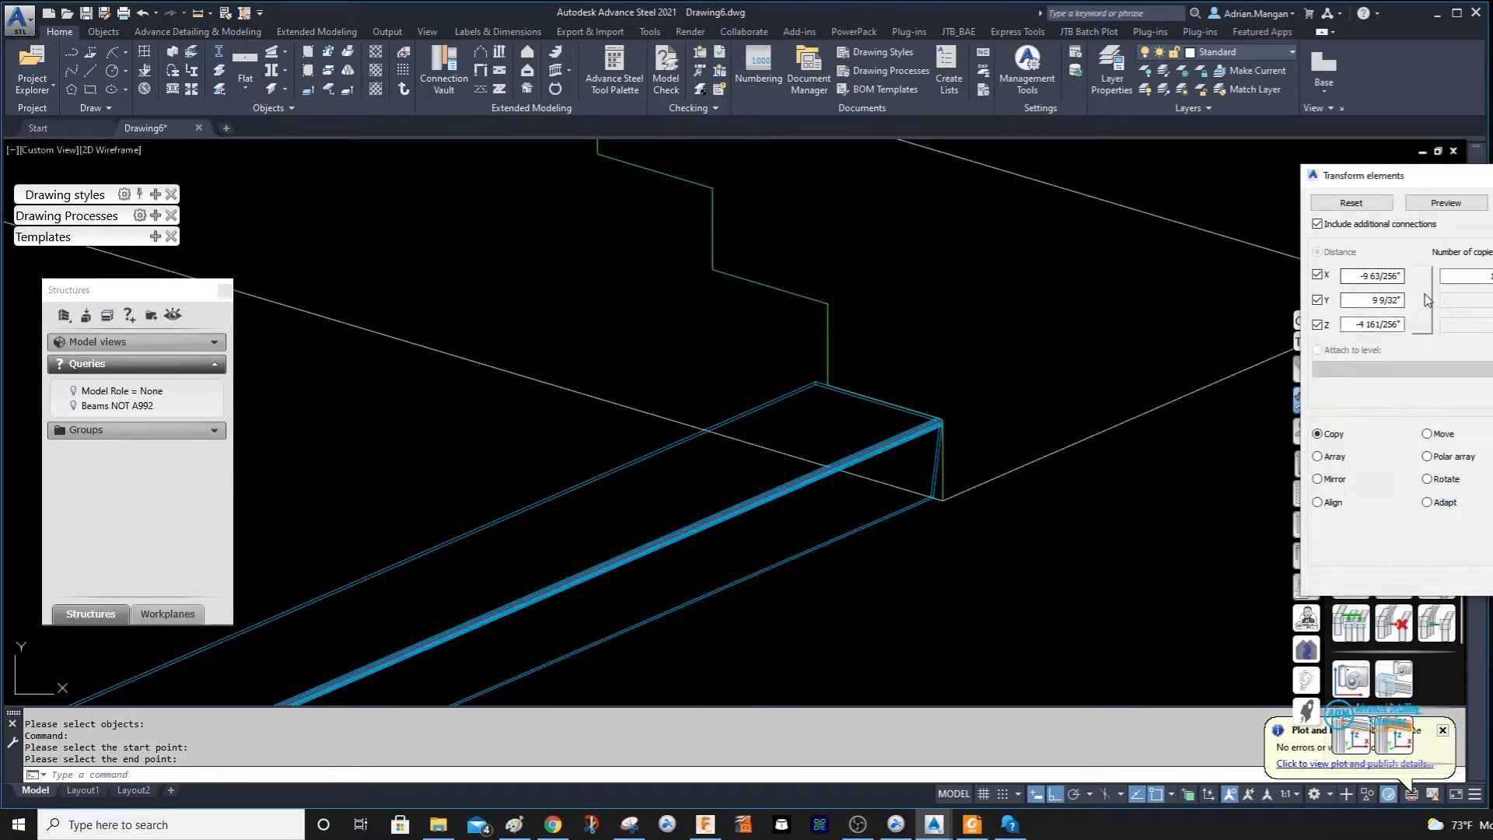
click(942, 418)
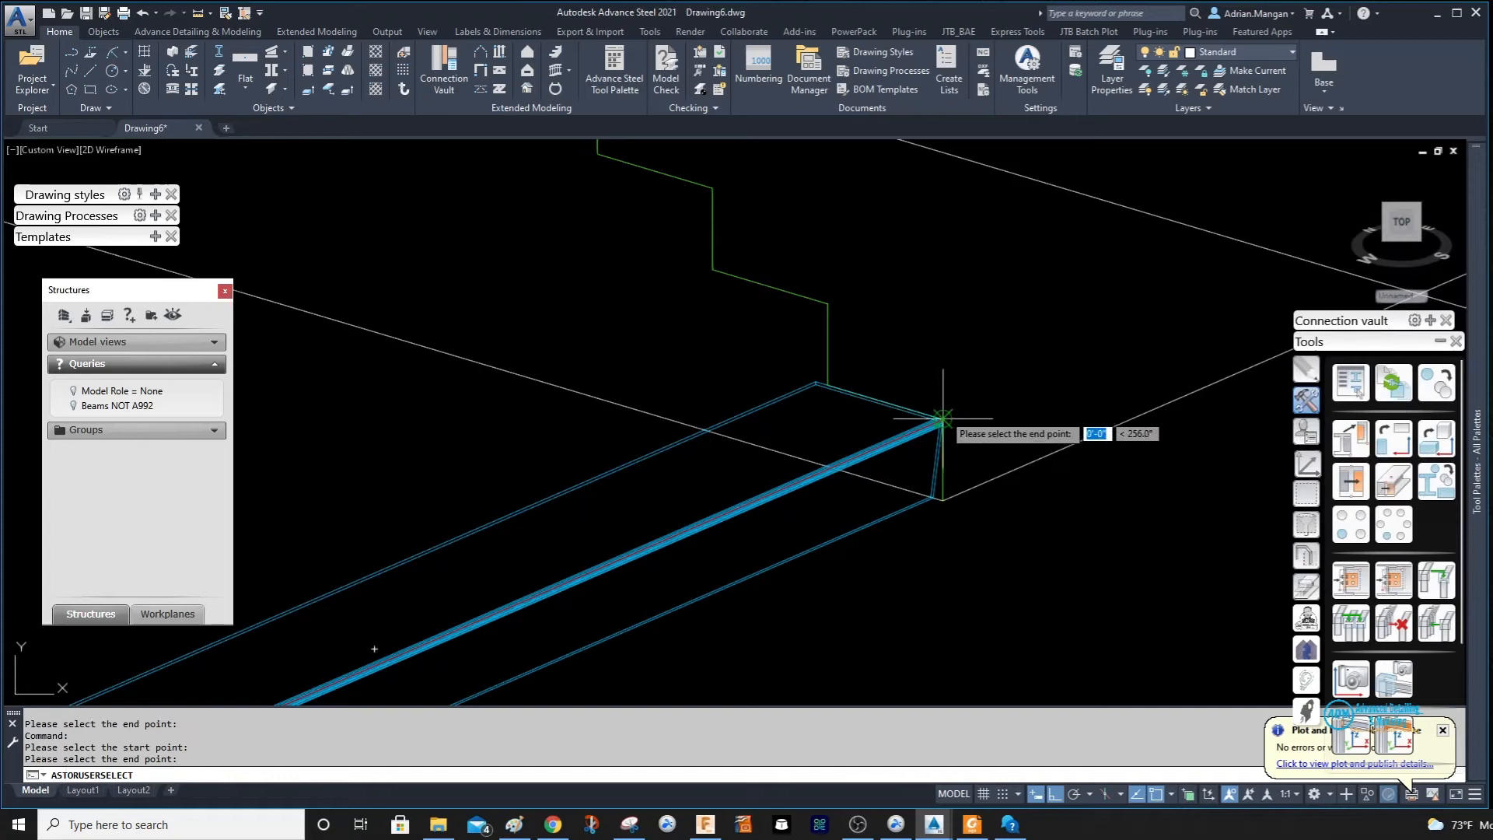
click(827, 302)
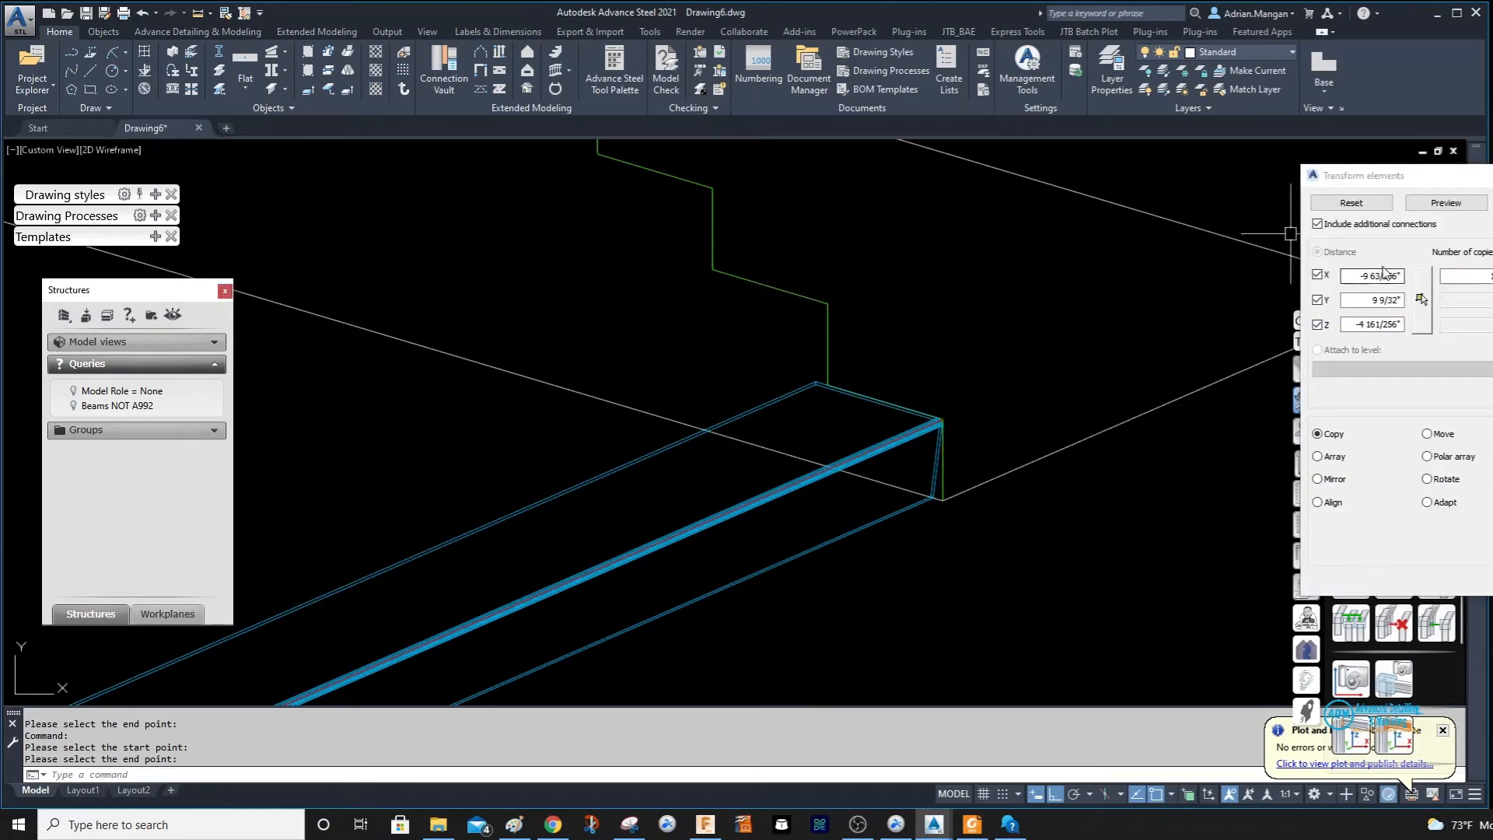
Re-pick the copy distance between the tops of the two lowest risers with polar tracking on, then create the tread copies along the stepped profile.
click(1421, 299)
scroll(976, 317, up, 5)
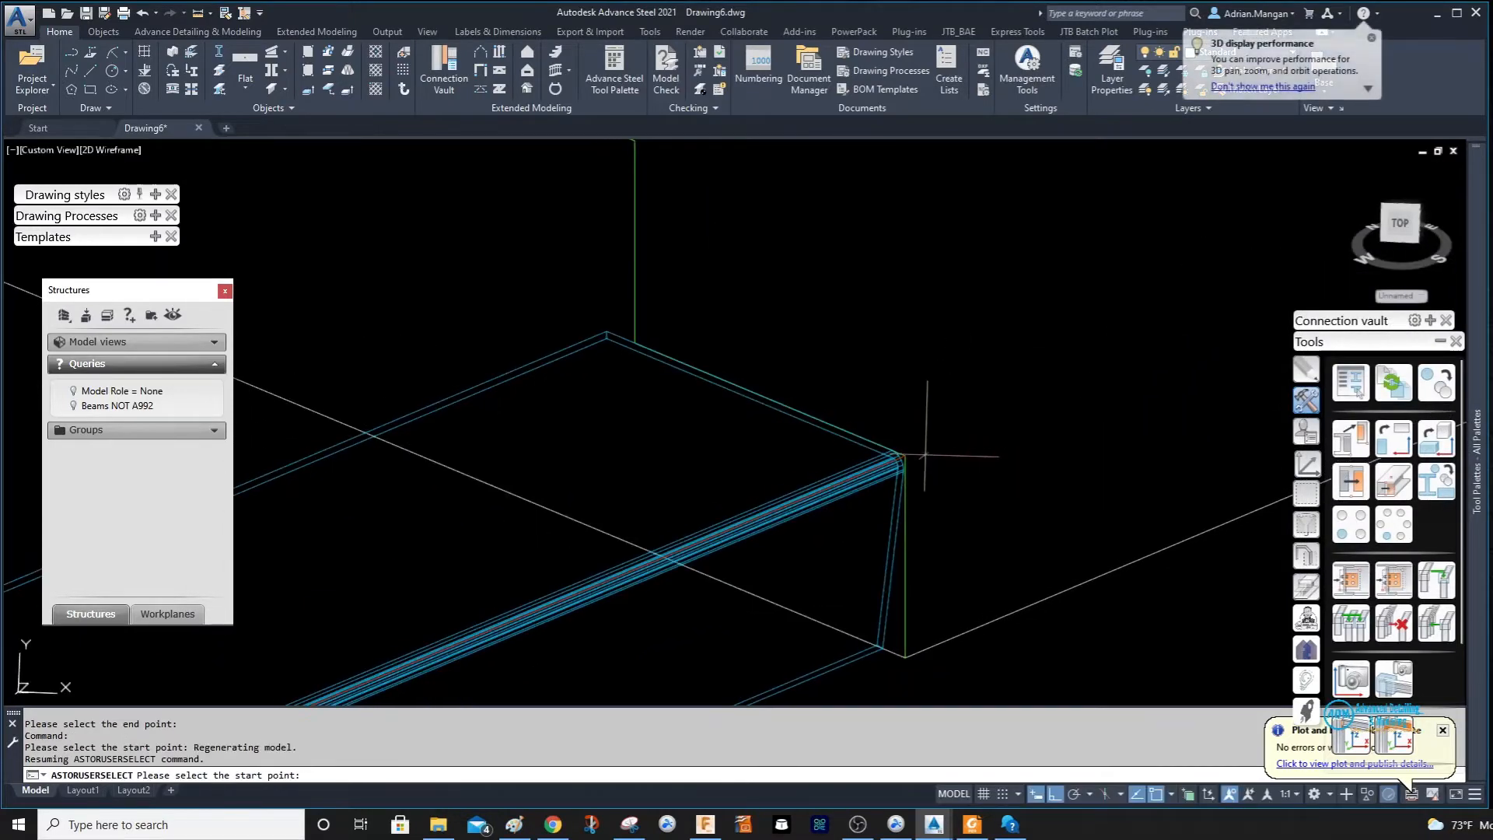
click(906, 458)
scroll(952, 338, down, 2)
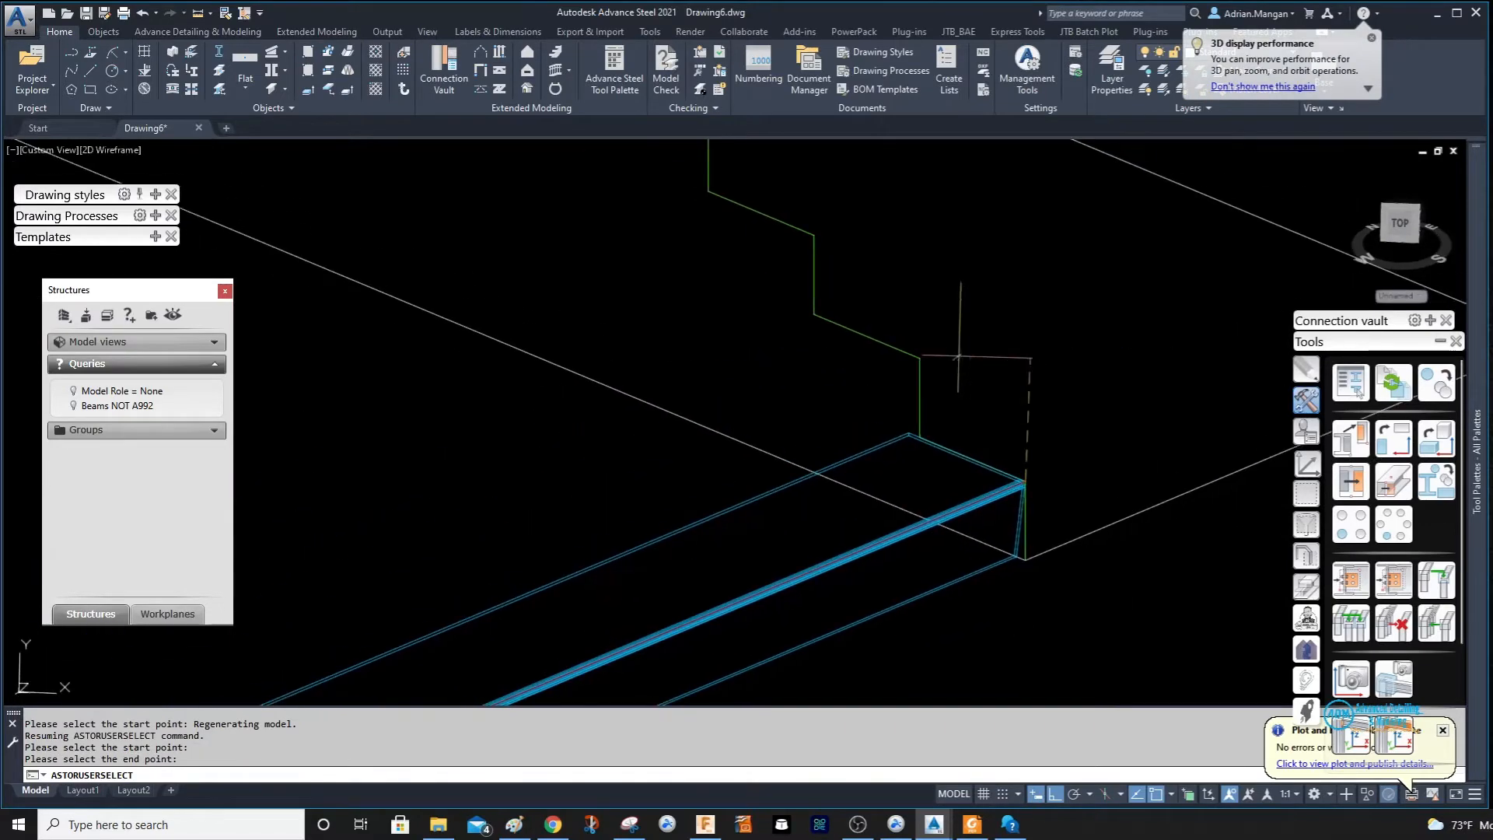
scroll(921, 365, up, 3)
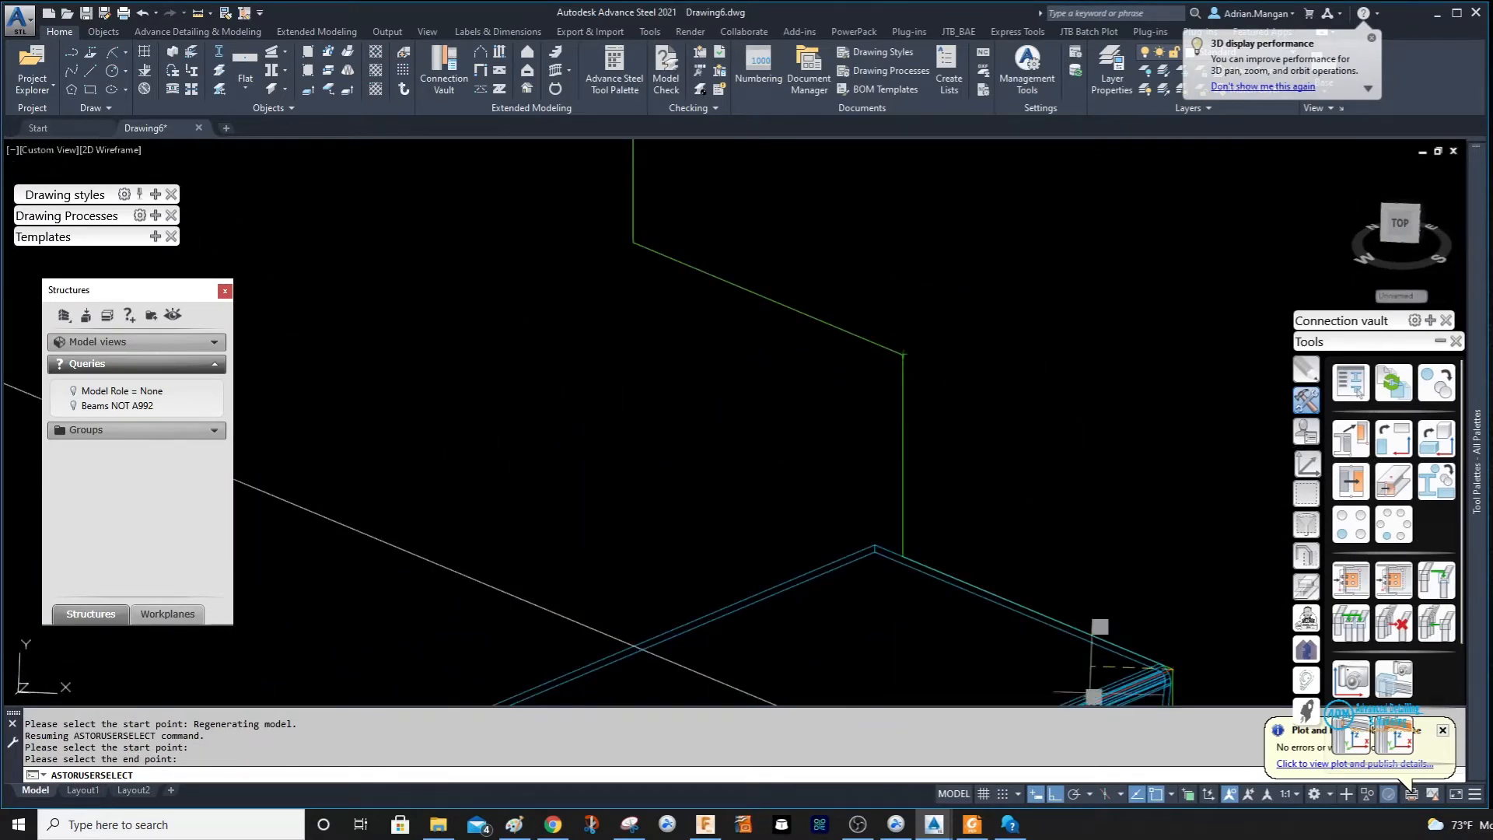
click(1075, 794)
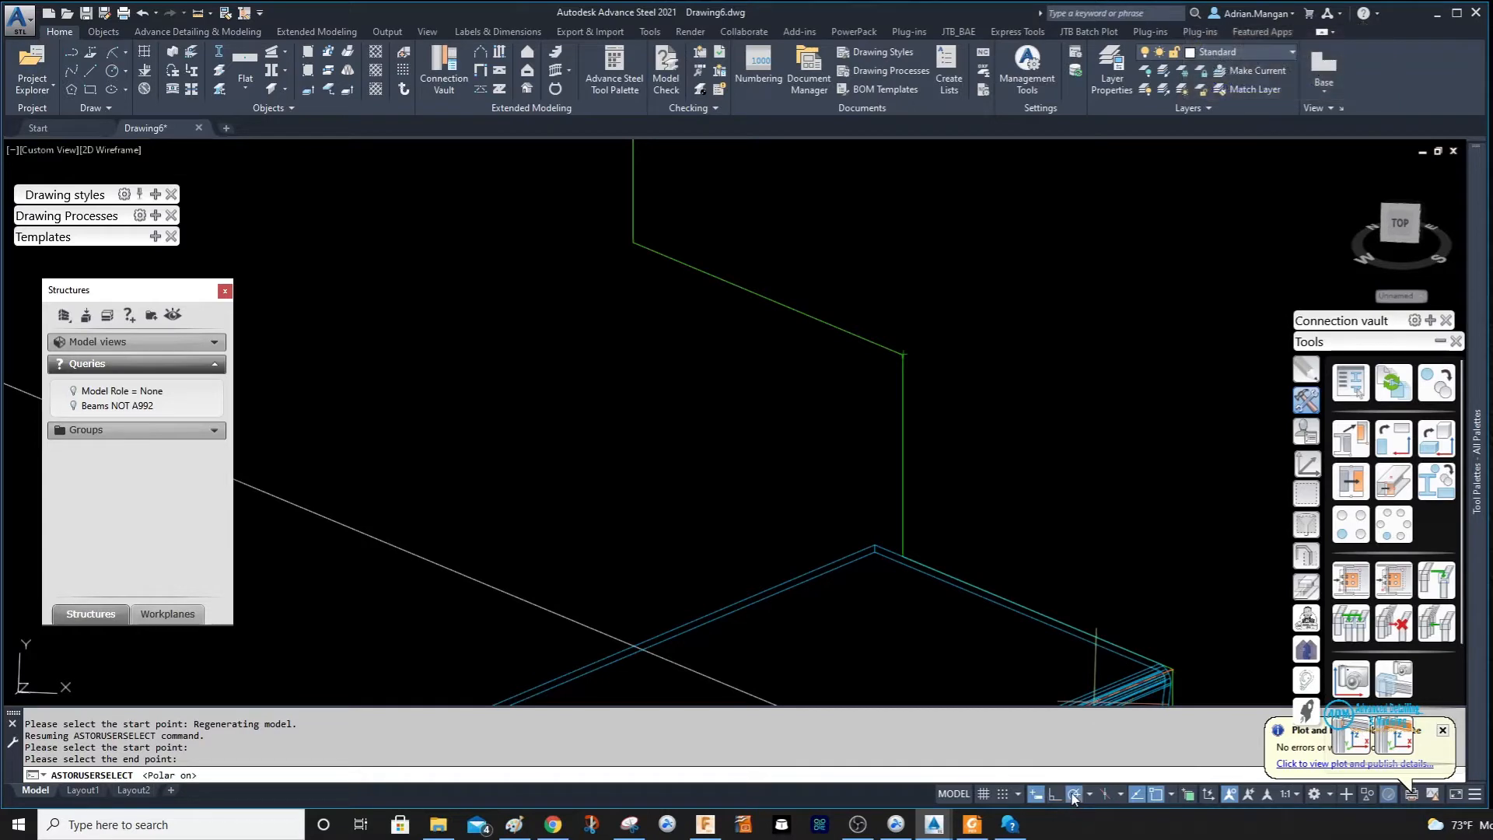
click(903, 354)
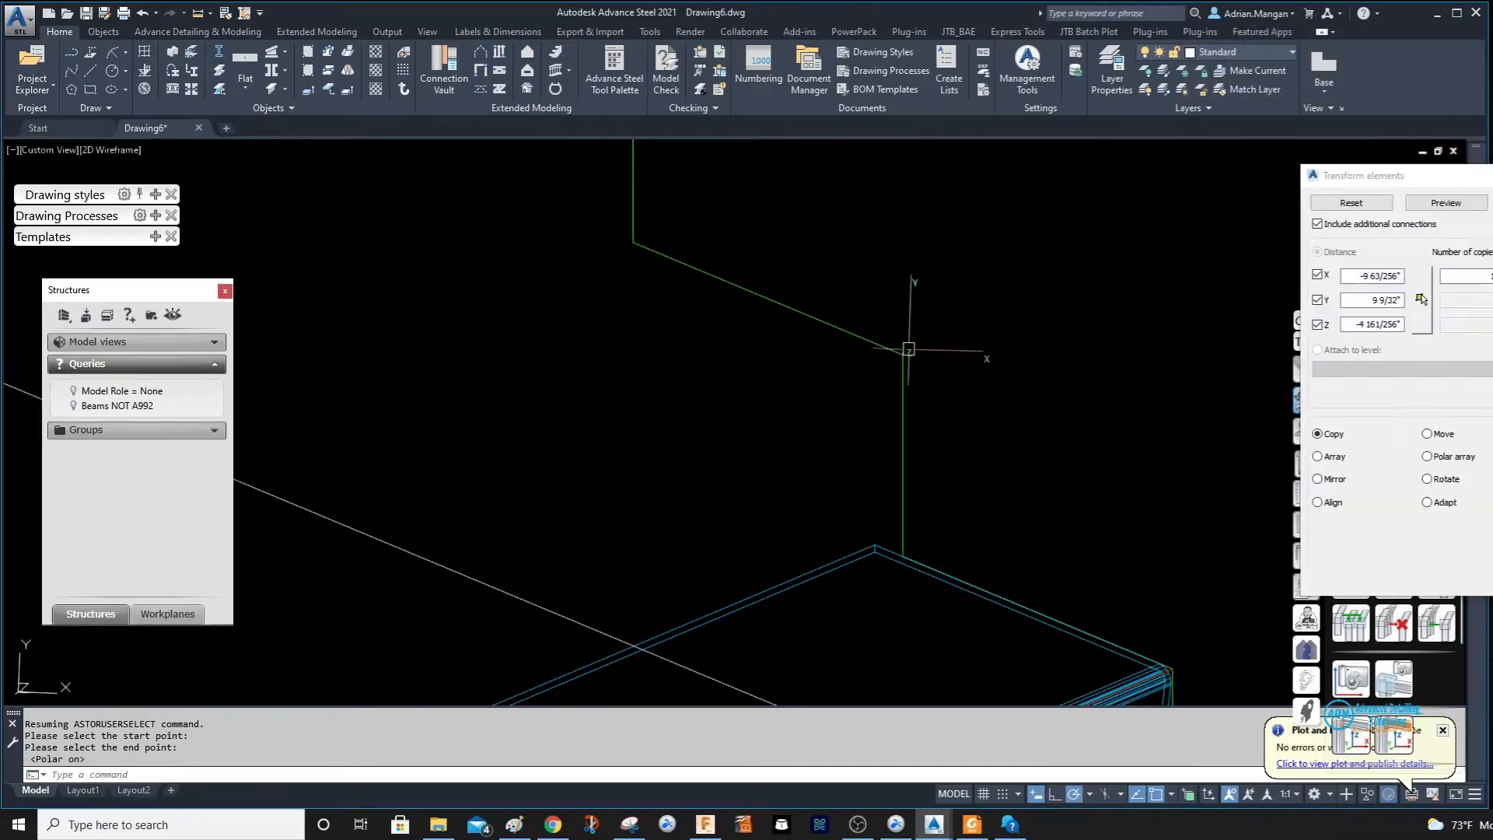
middle_drag(1034, 308, 1000, 289)
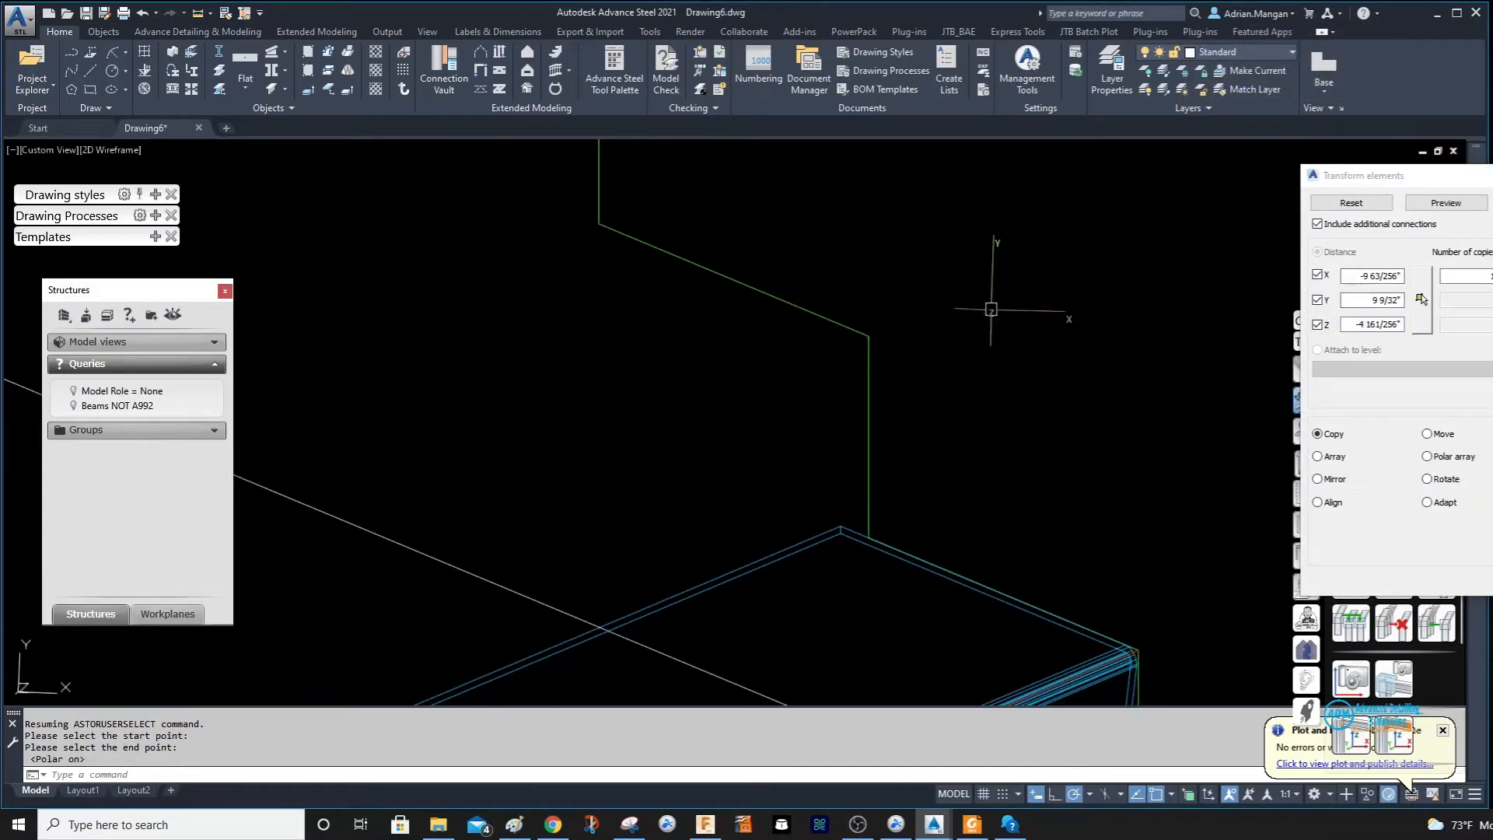
click(1437, 203)
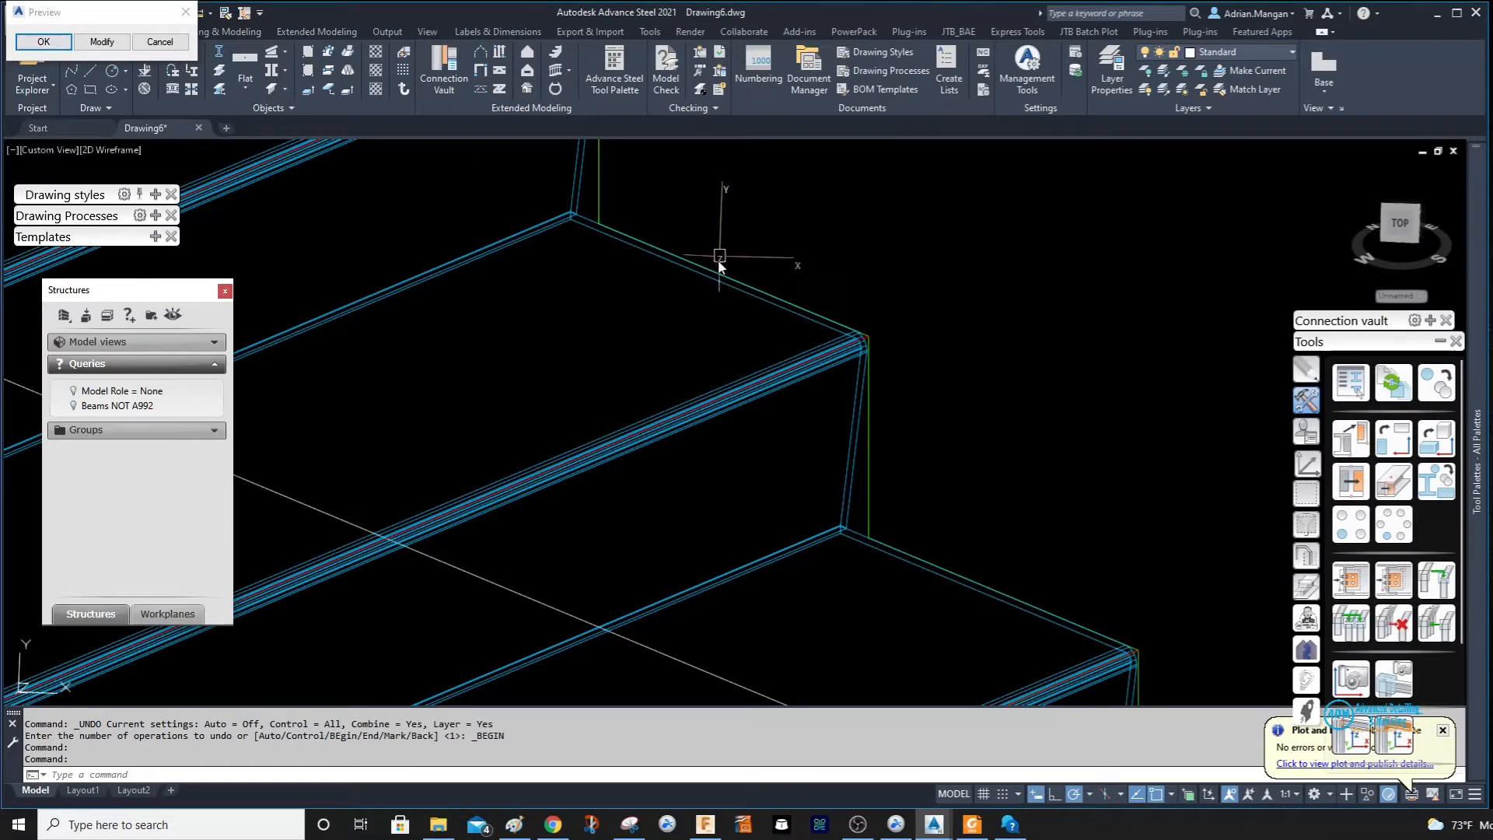
click(44, 42)
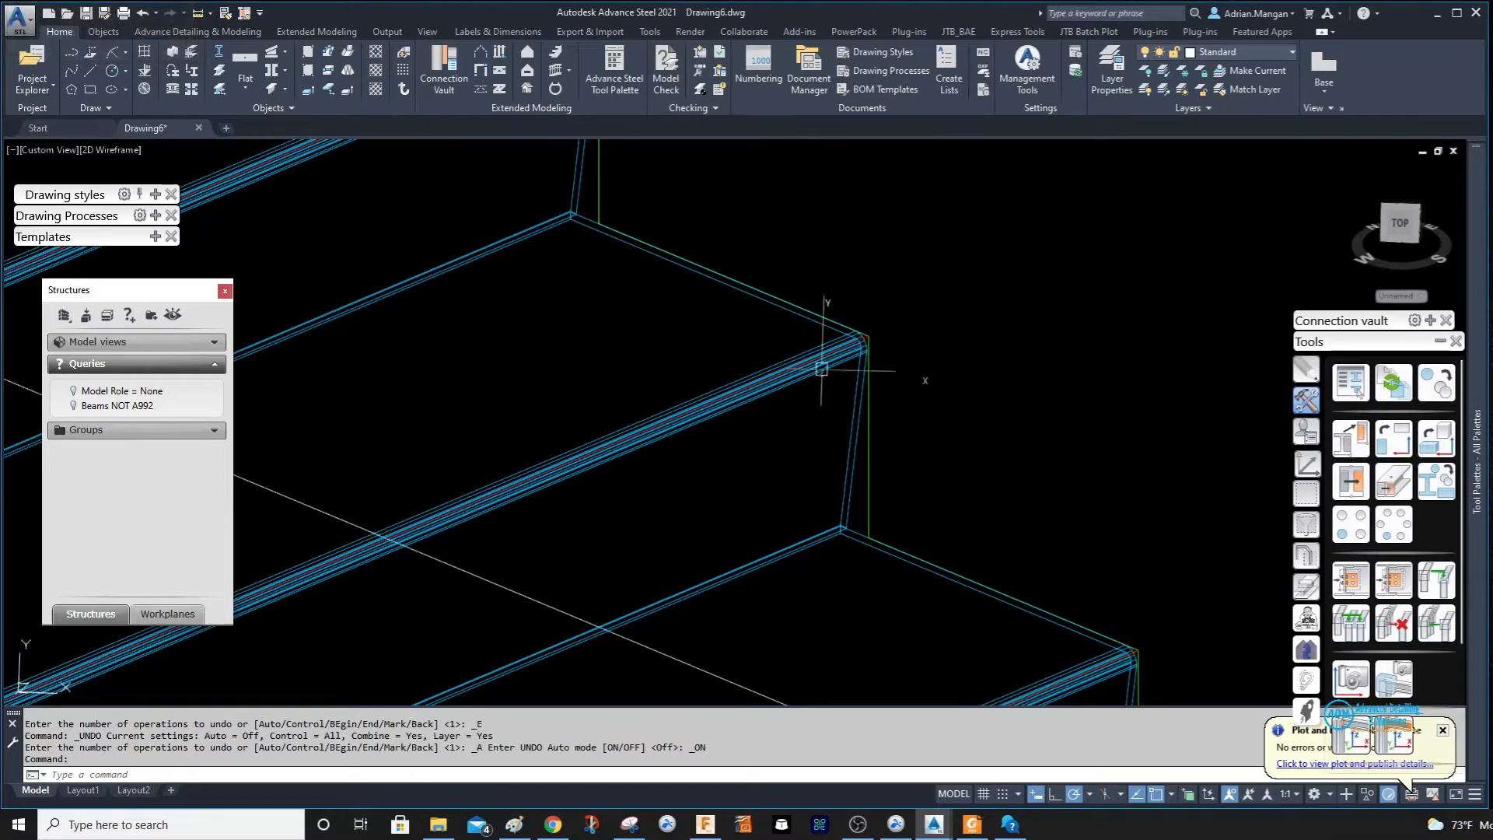
Reset the UCS to World.
click(1308, 464)
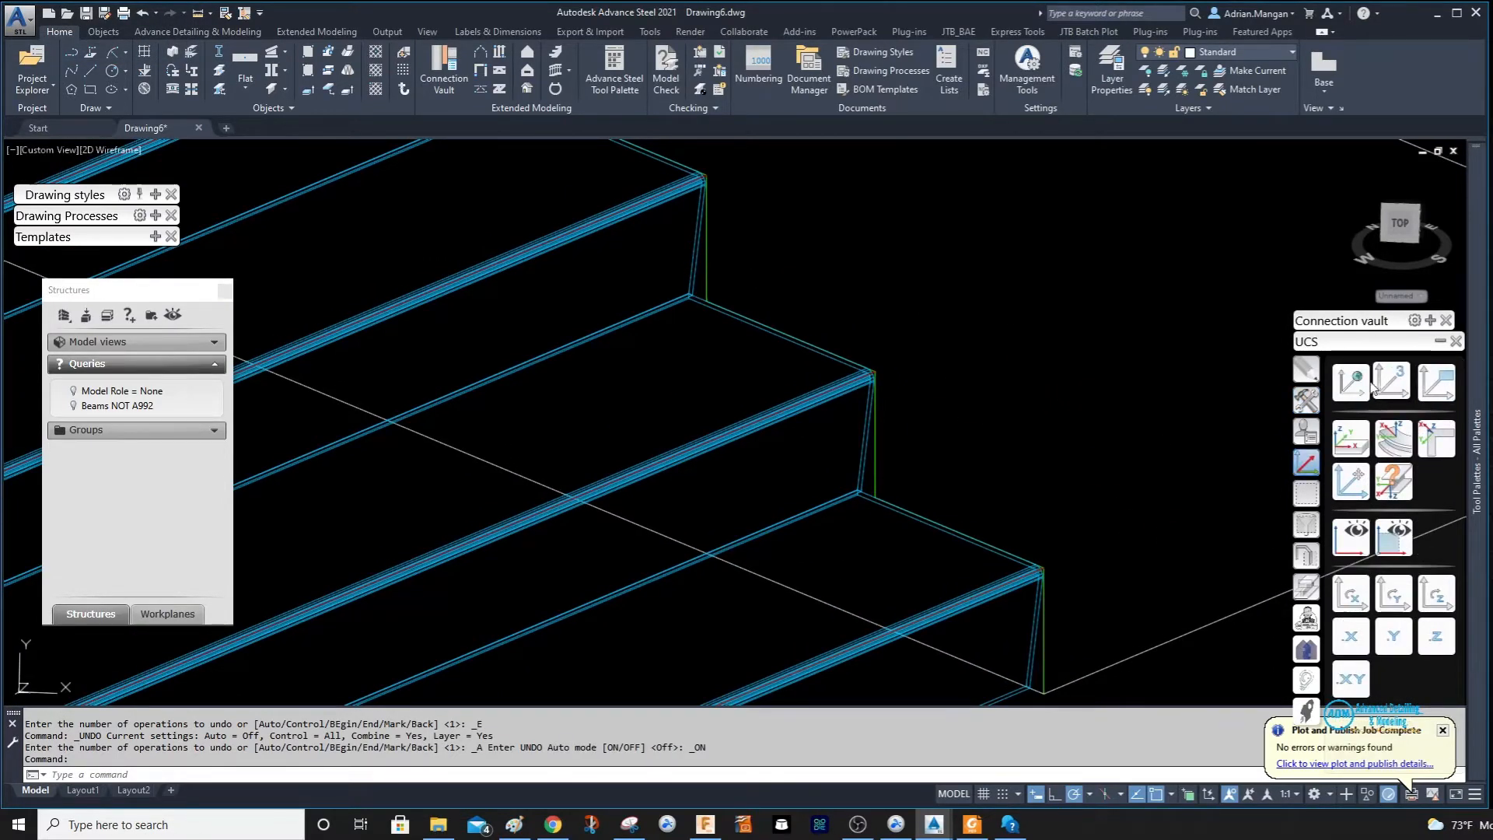
click(1440, 382)
mouse_move(848, 380)
middle_down()
mouse_move(864, 442)
mouse_move(826, 376)
middle_up()
scroll(948, 339, down, 4)
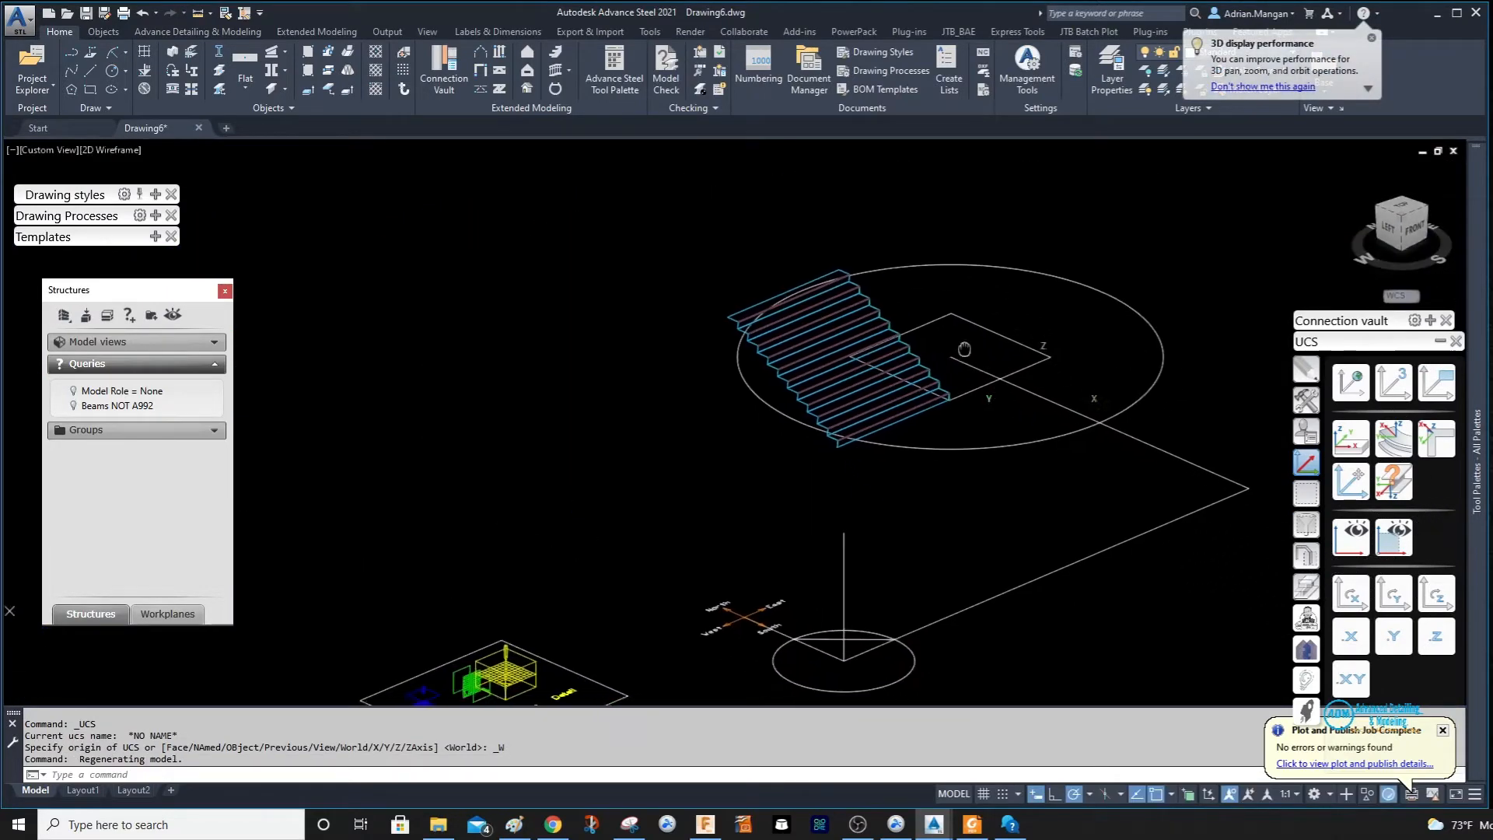
scroll(1003, 400, up, 4)
Draw a 17' line at 180° from the point midway between the large circle's centre and its edge on the long straight line.
key(Return)
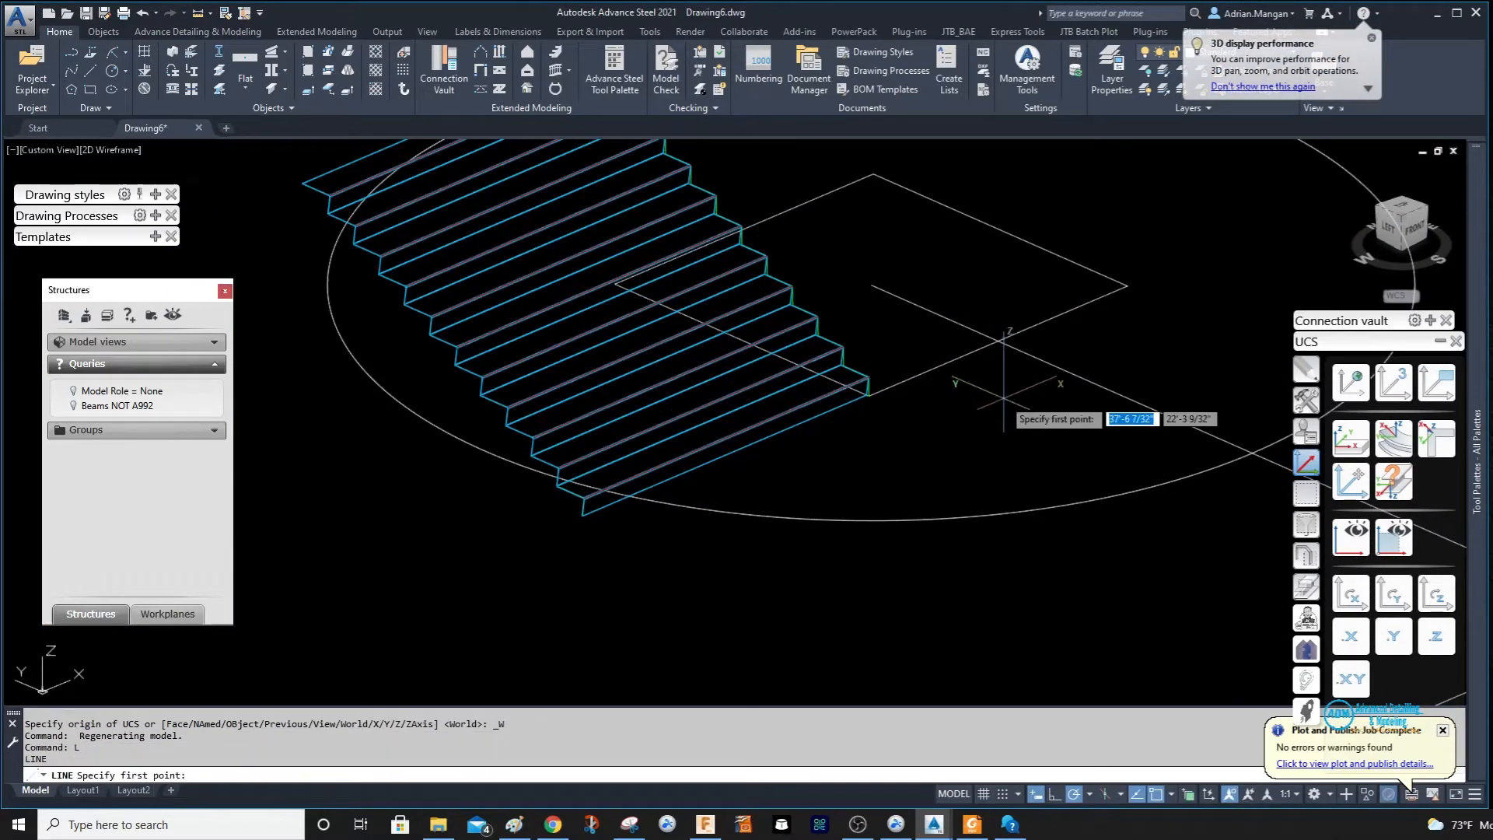
scroll(738, 466, down, 3)
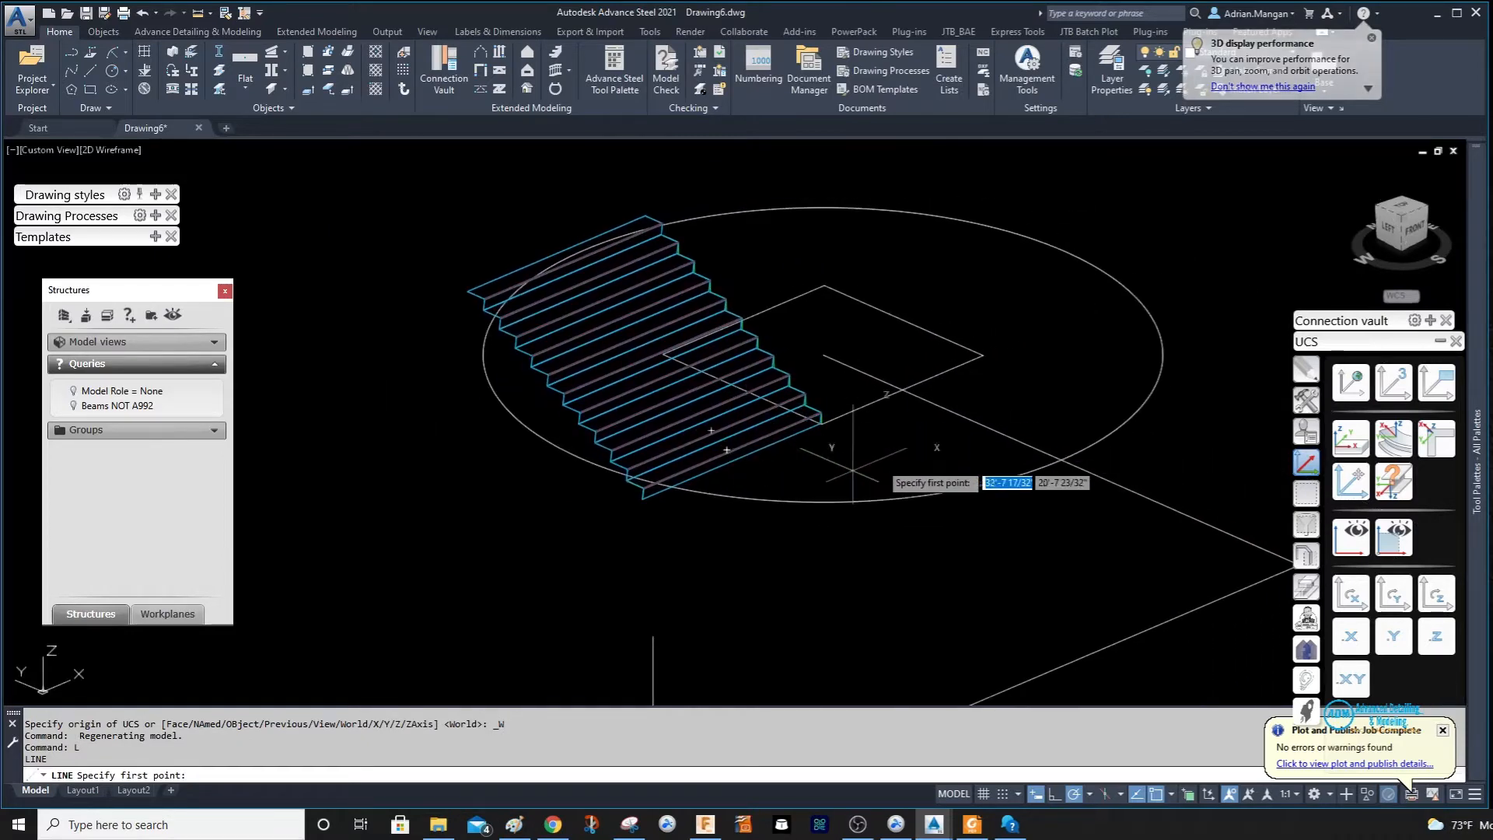
shift+right_click(965, 311)
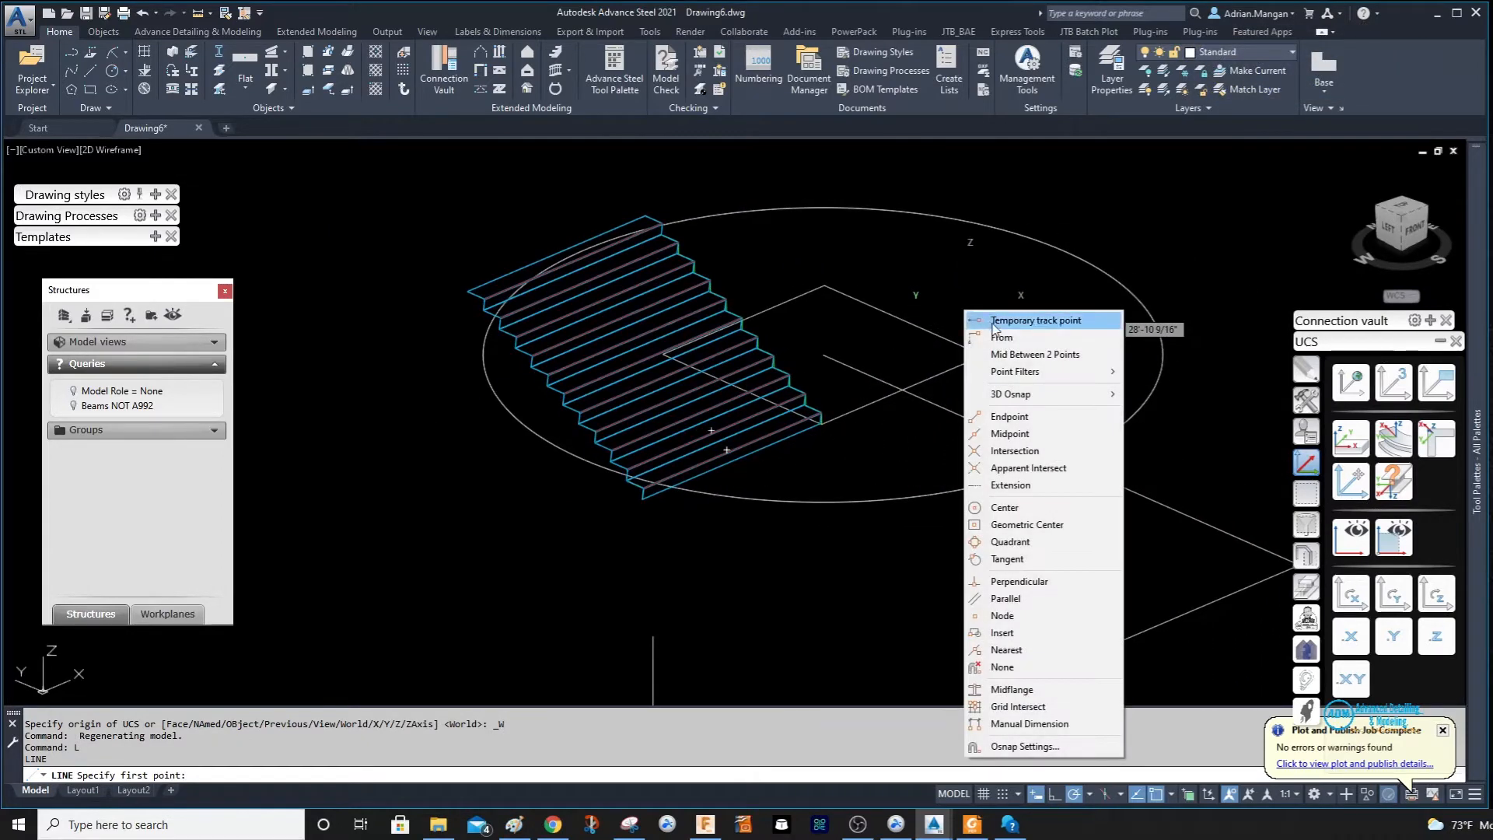
click(1034, 354)
click(1059, 458)
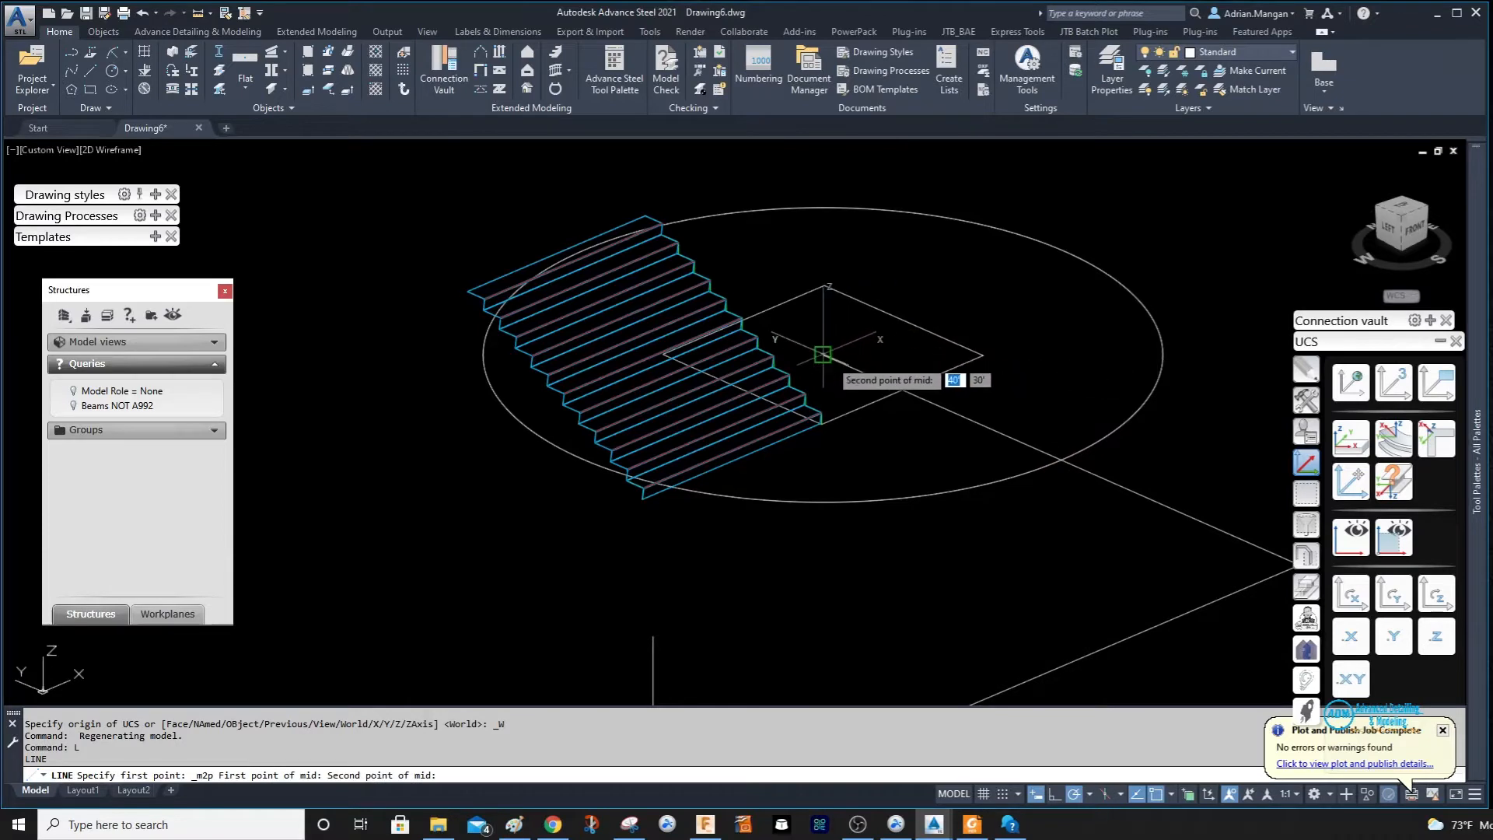
click(823, 342)
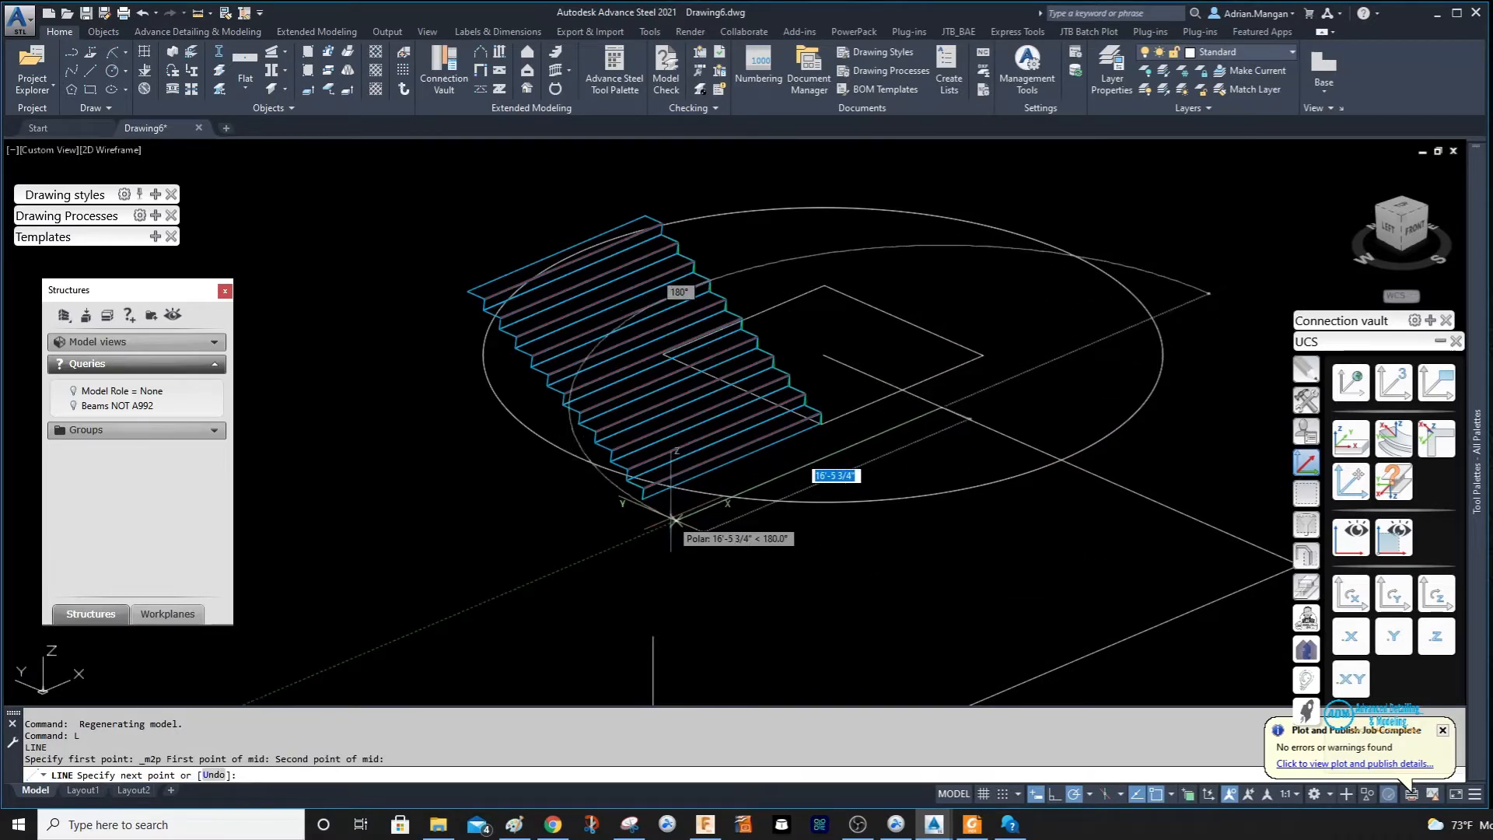
text(17')
key(Return)
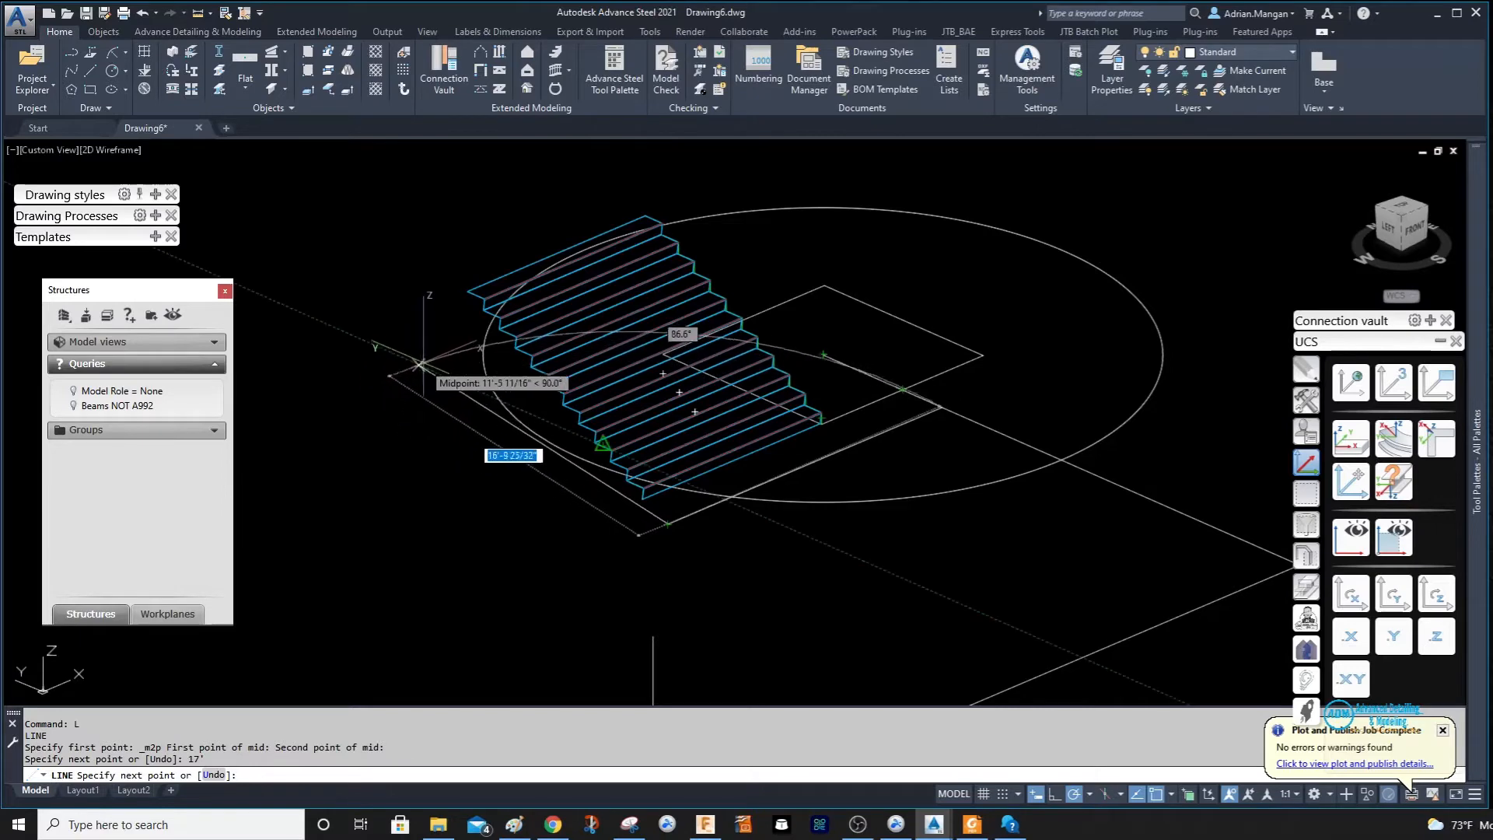
key(Escape)
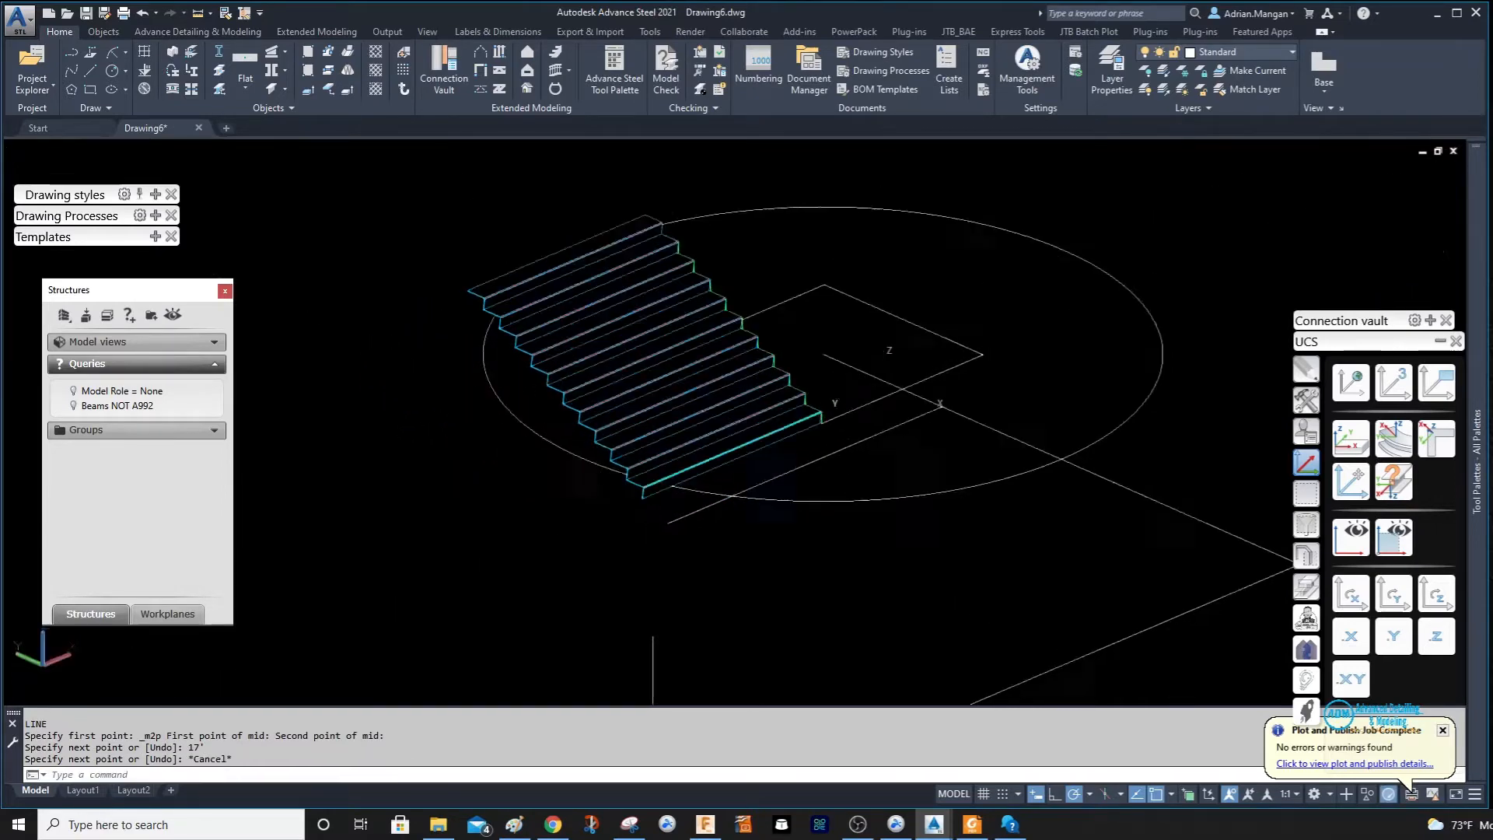
Mirror the 17' line about the X-direction axis through the large circle's centre, keeping the source line.
mouse_move(809, 380)
shift+middle_down()
mouse_move(759, 380)
mouse_move(770, 366)
mouse_move(866, 427)
mouse_move(874, 369)
shift+middle_up()
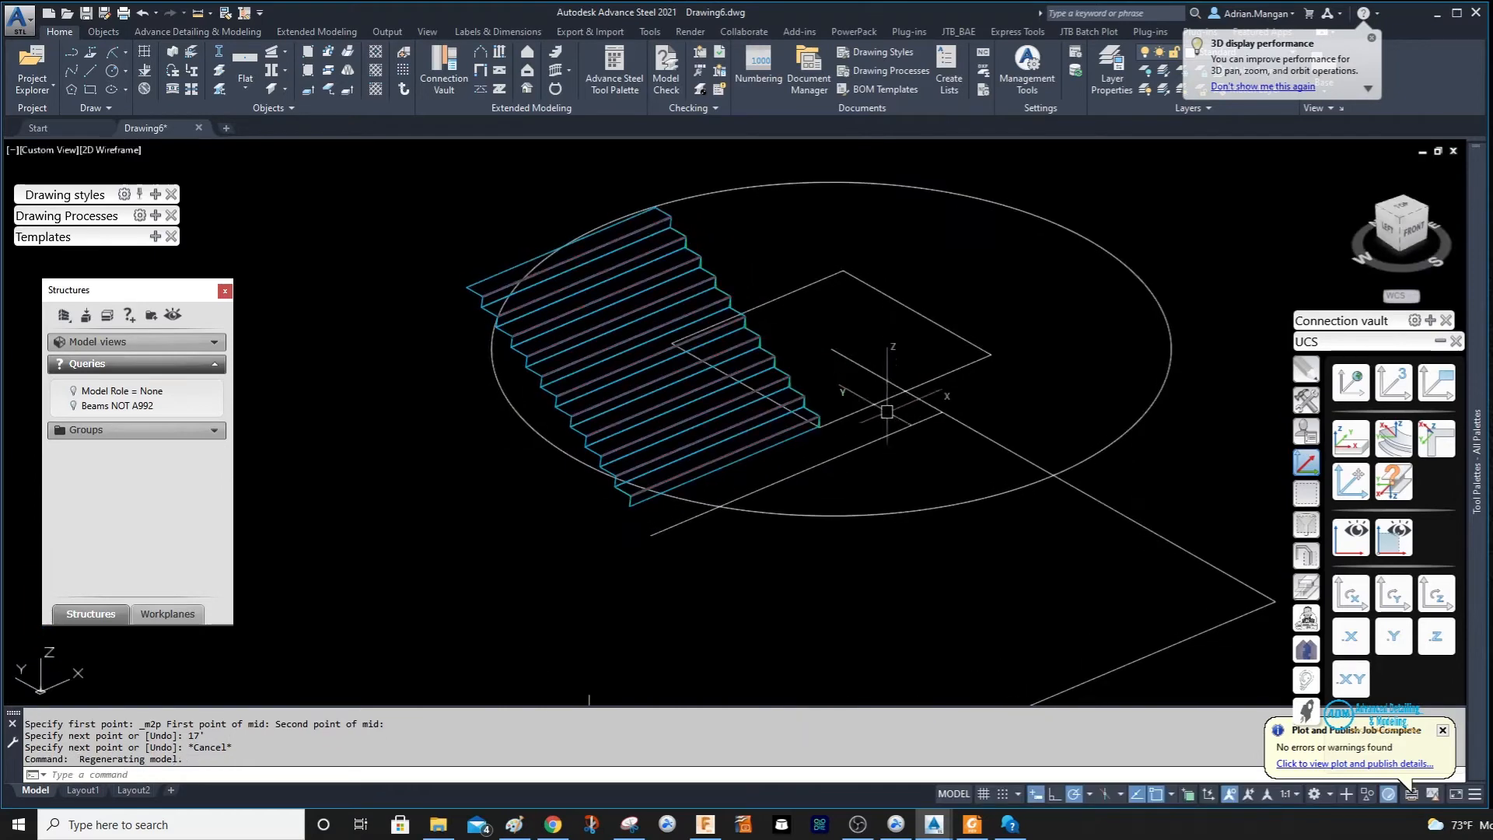
click(892, 435)
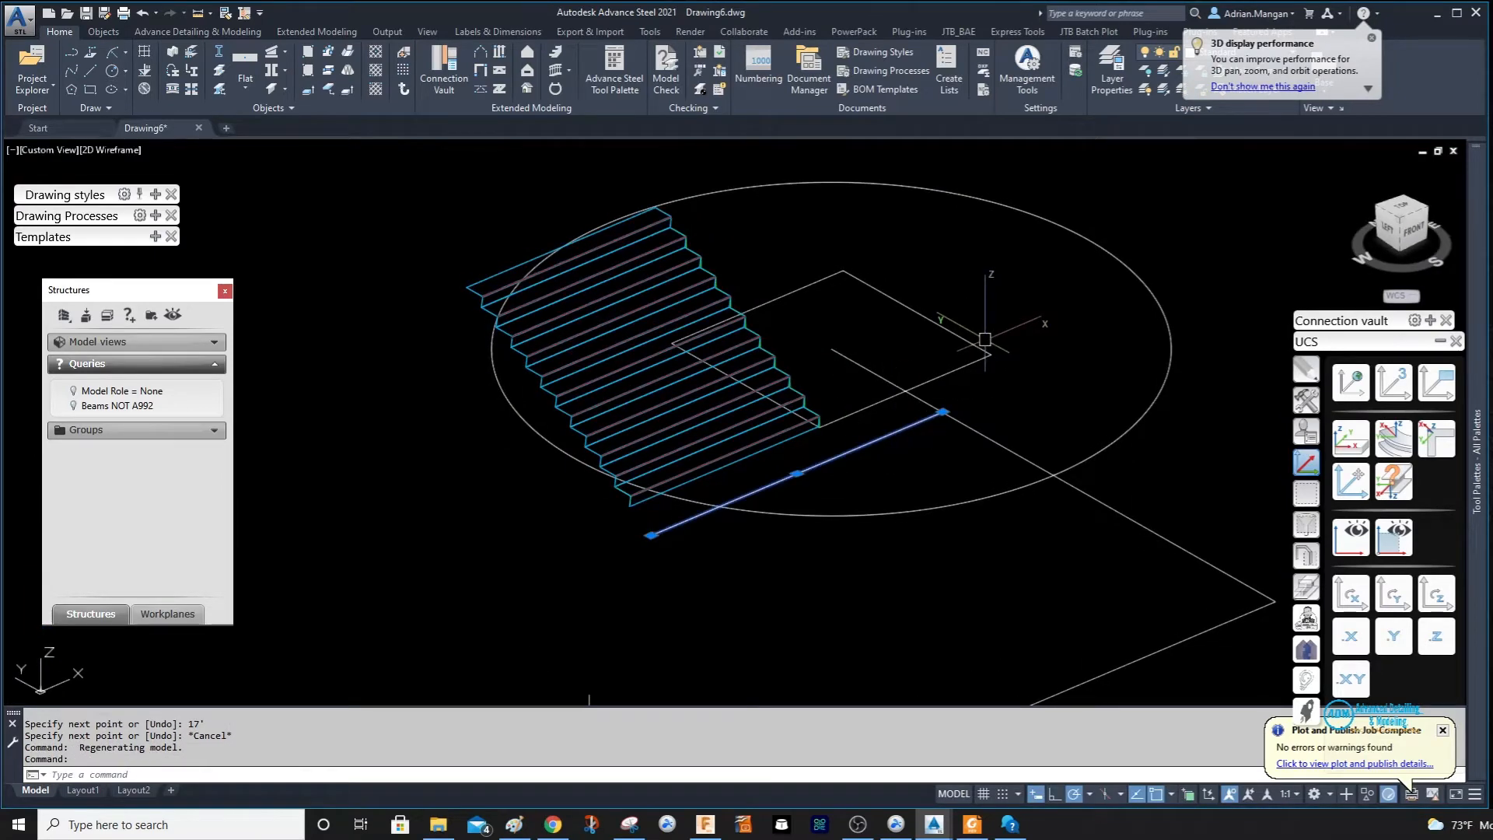
text(mirr)
key(Return)
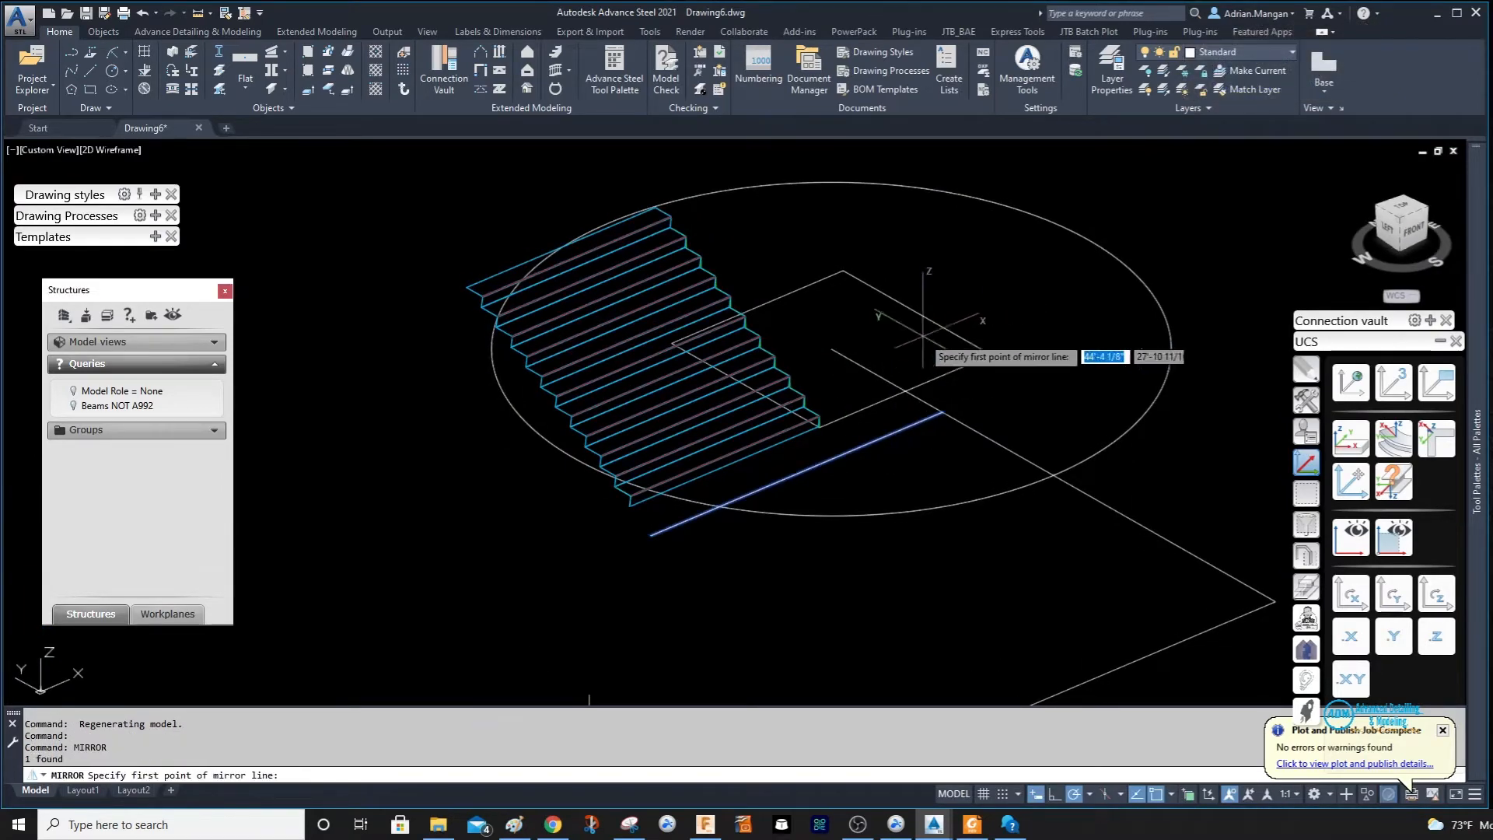
click(813, 334)
click(871, 336)
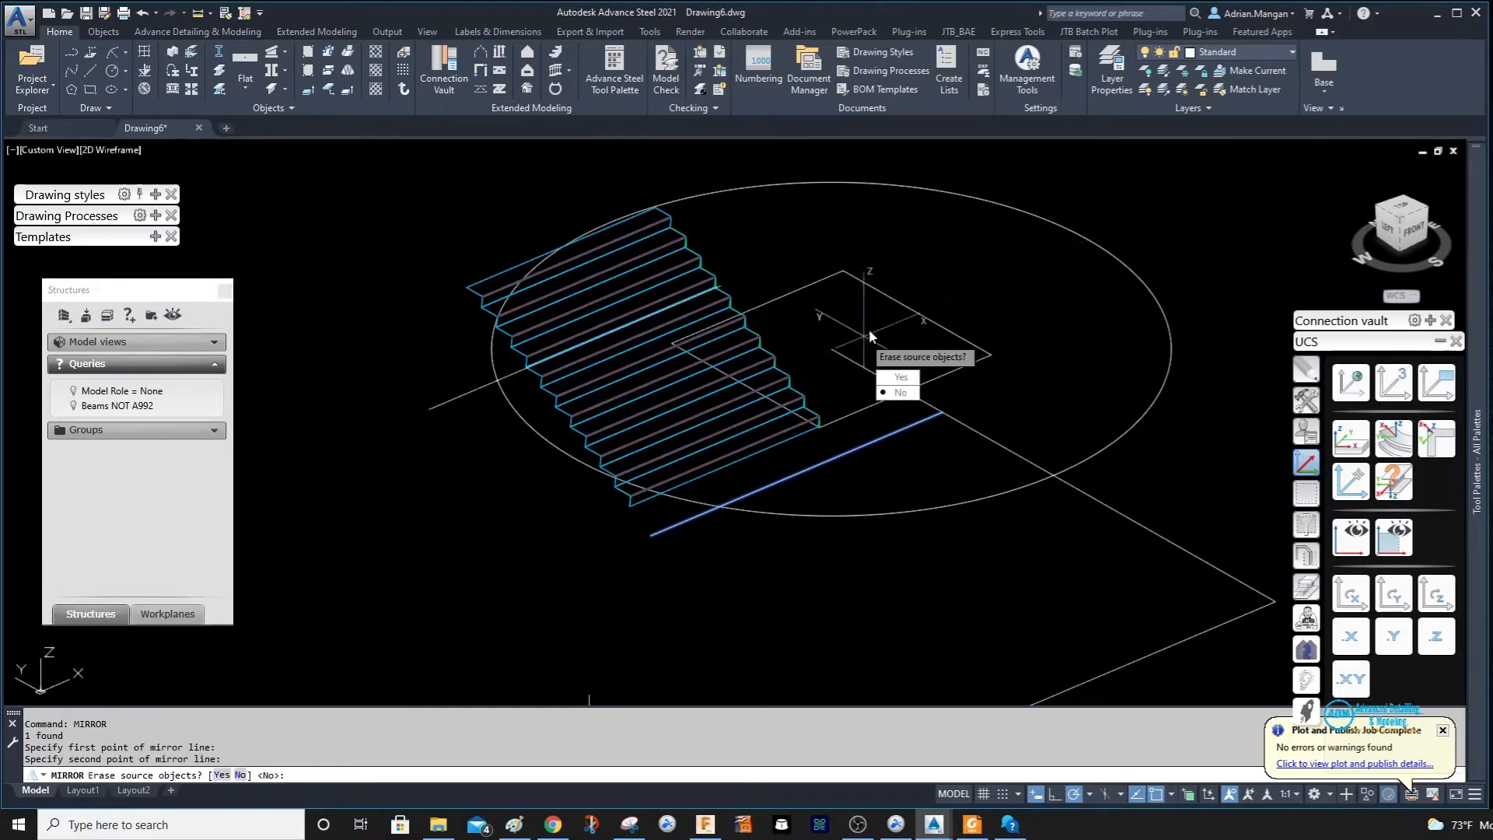
click(898, 393)
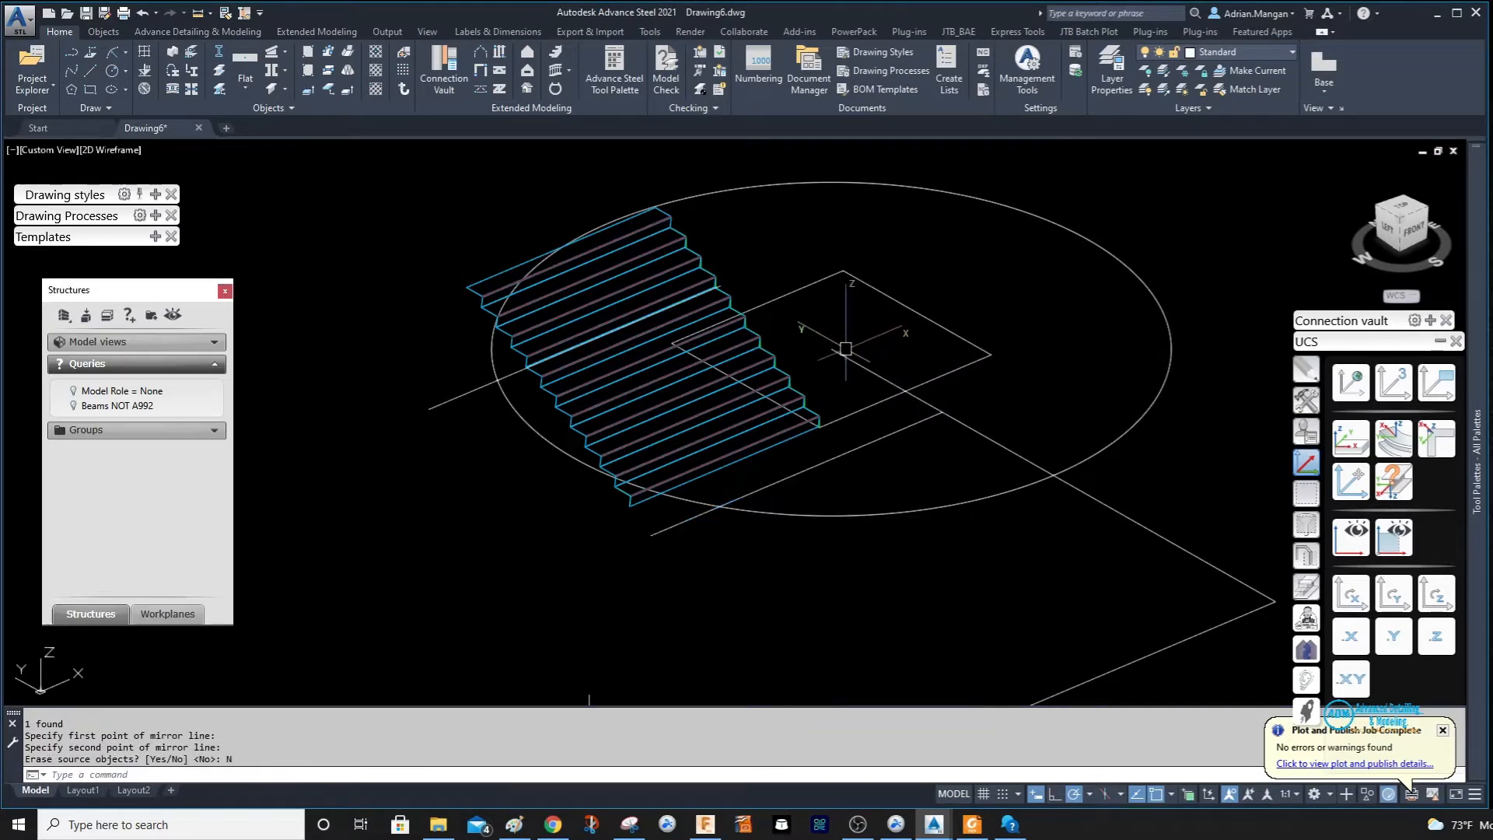
Draw a line joining the stair-side ends of the 17' line and its mirrored copy.
text(l)
key(Return)
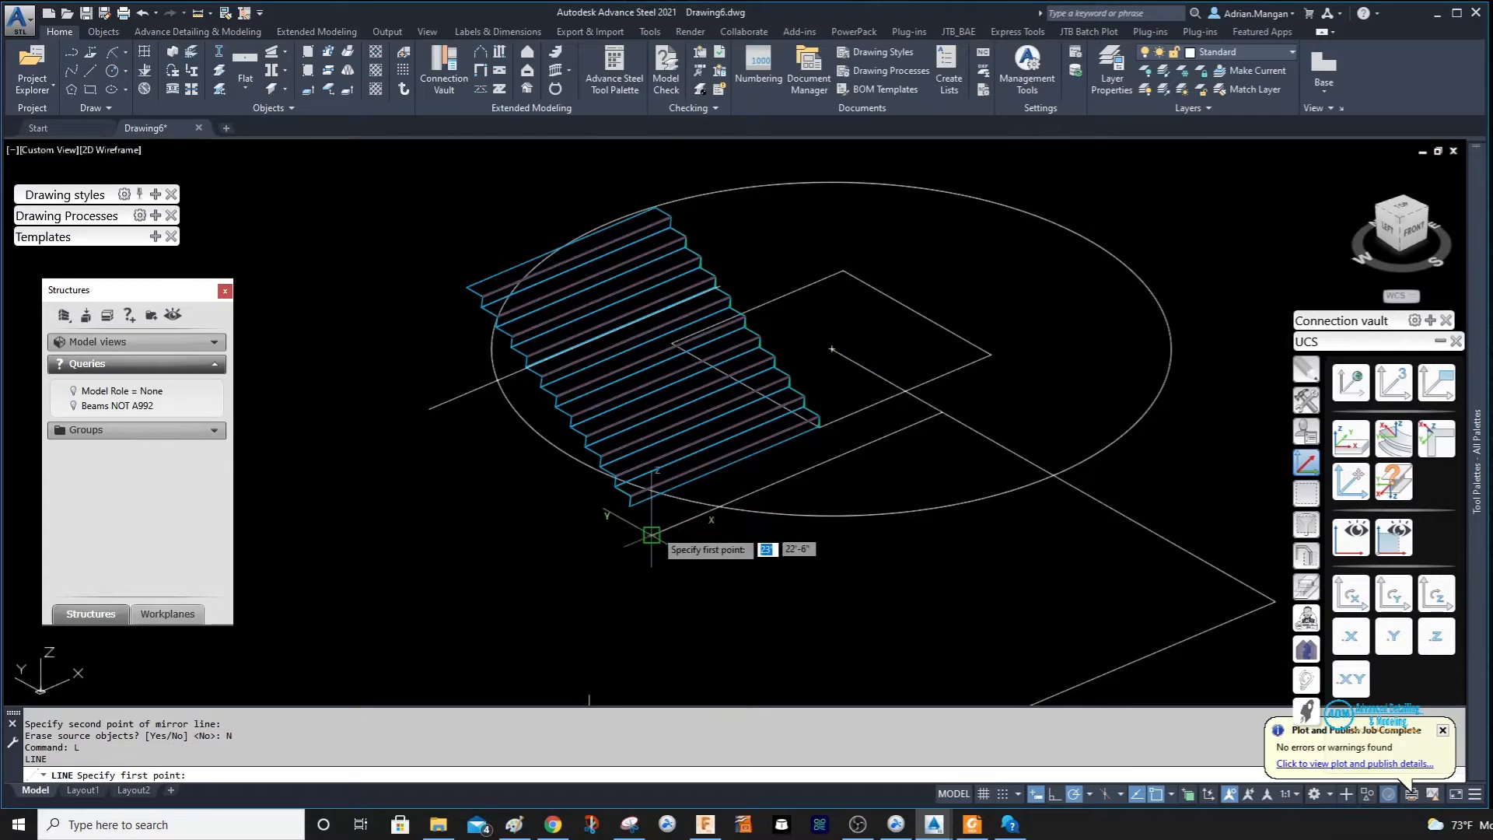
click(614, 542)
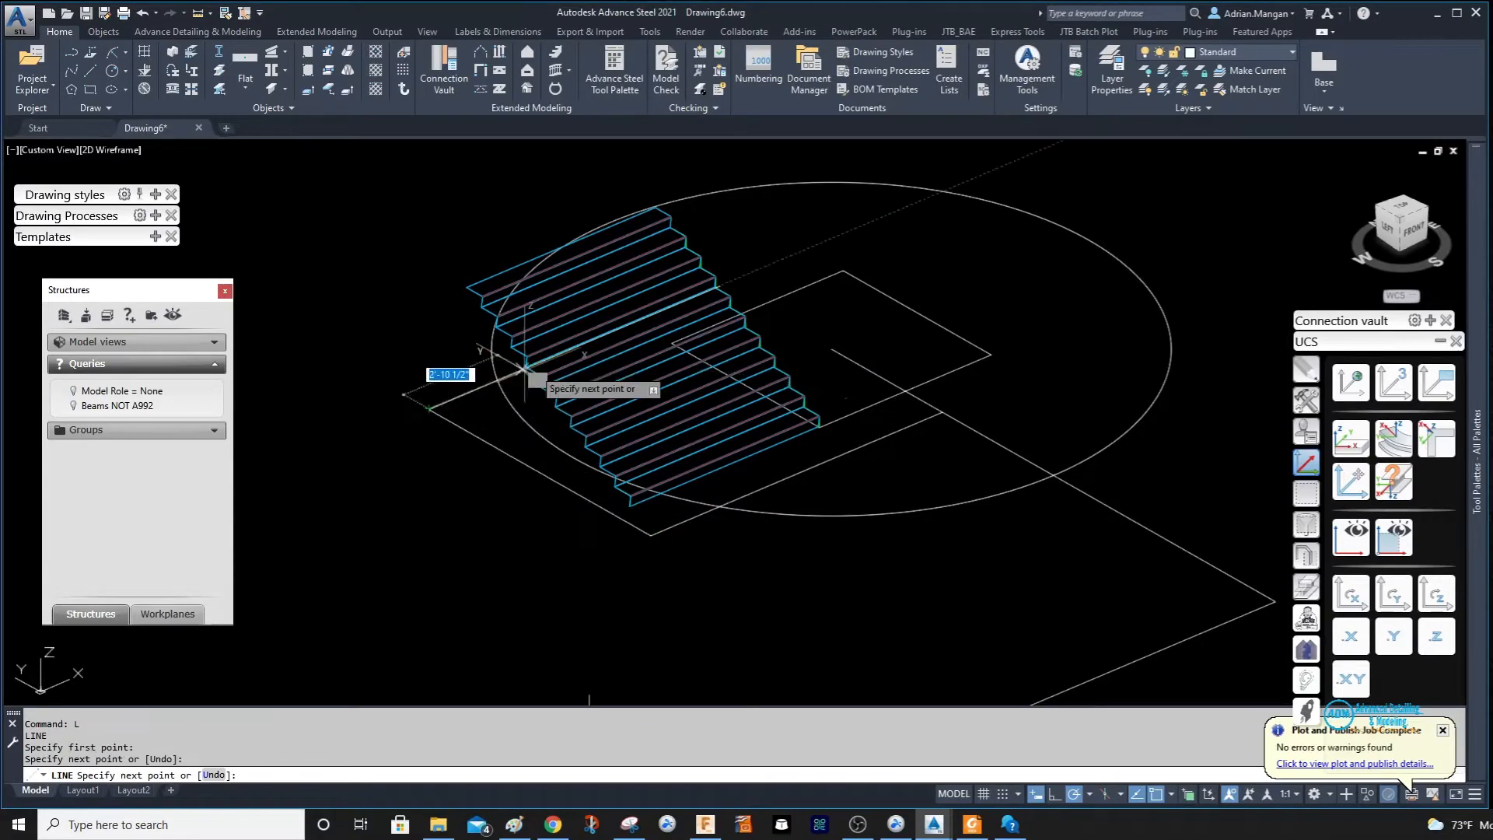
key(Escape)
shift+middle_drag(753, 409, 794, 510)
scroll(691, 468, up, 2)
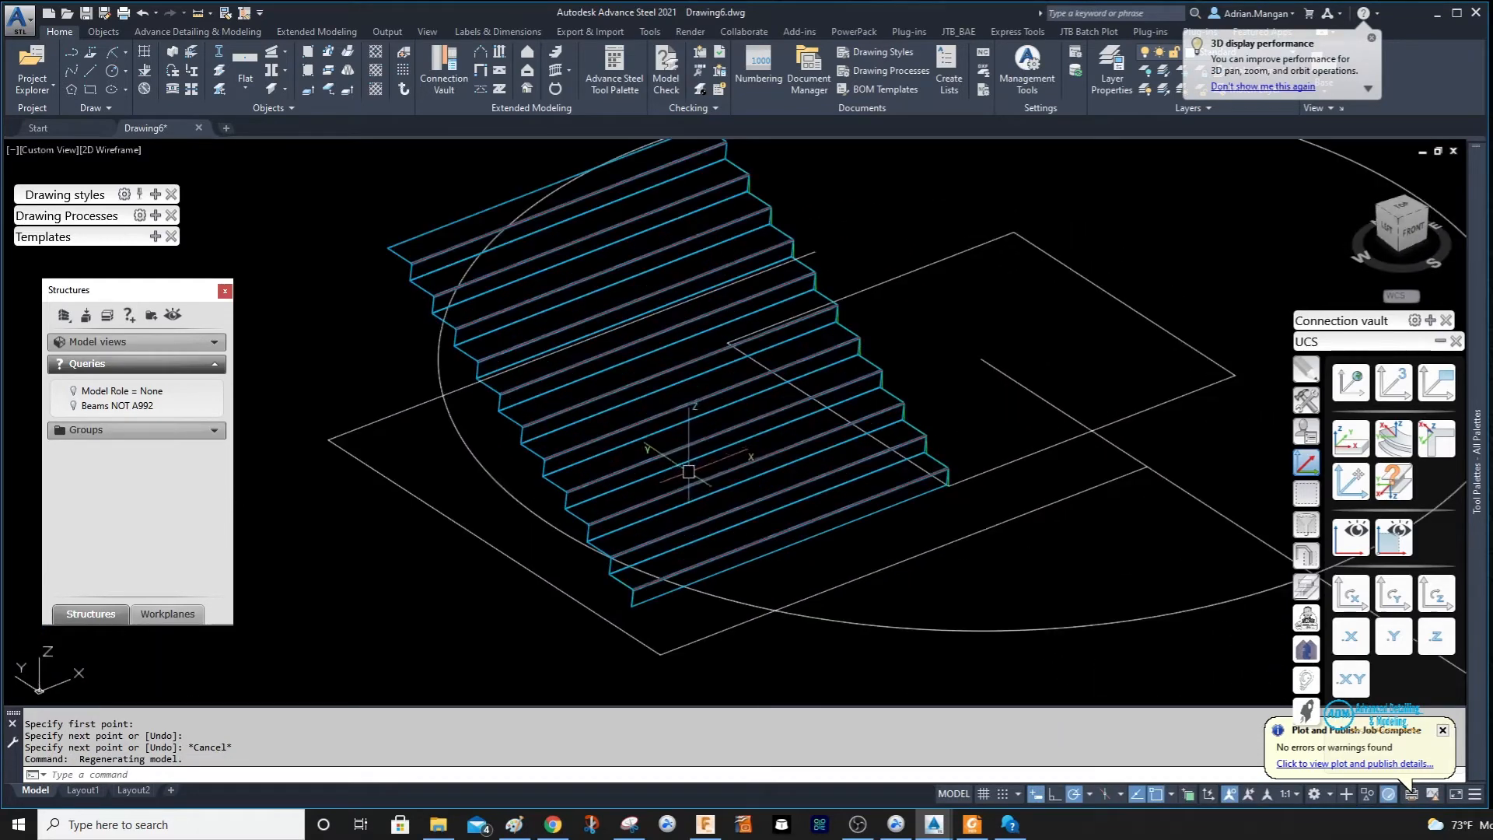
Switch to the top view and frame the stair treads, the new outline and the large circle.
click(1422, 208)
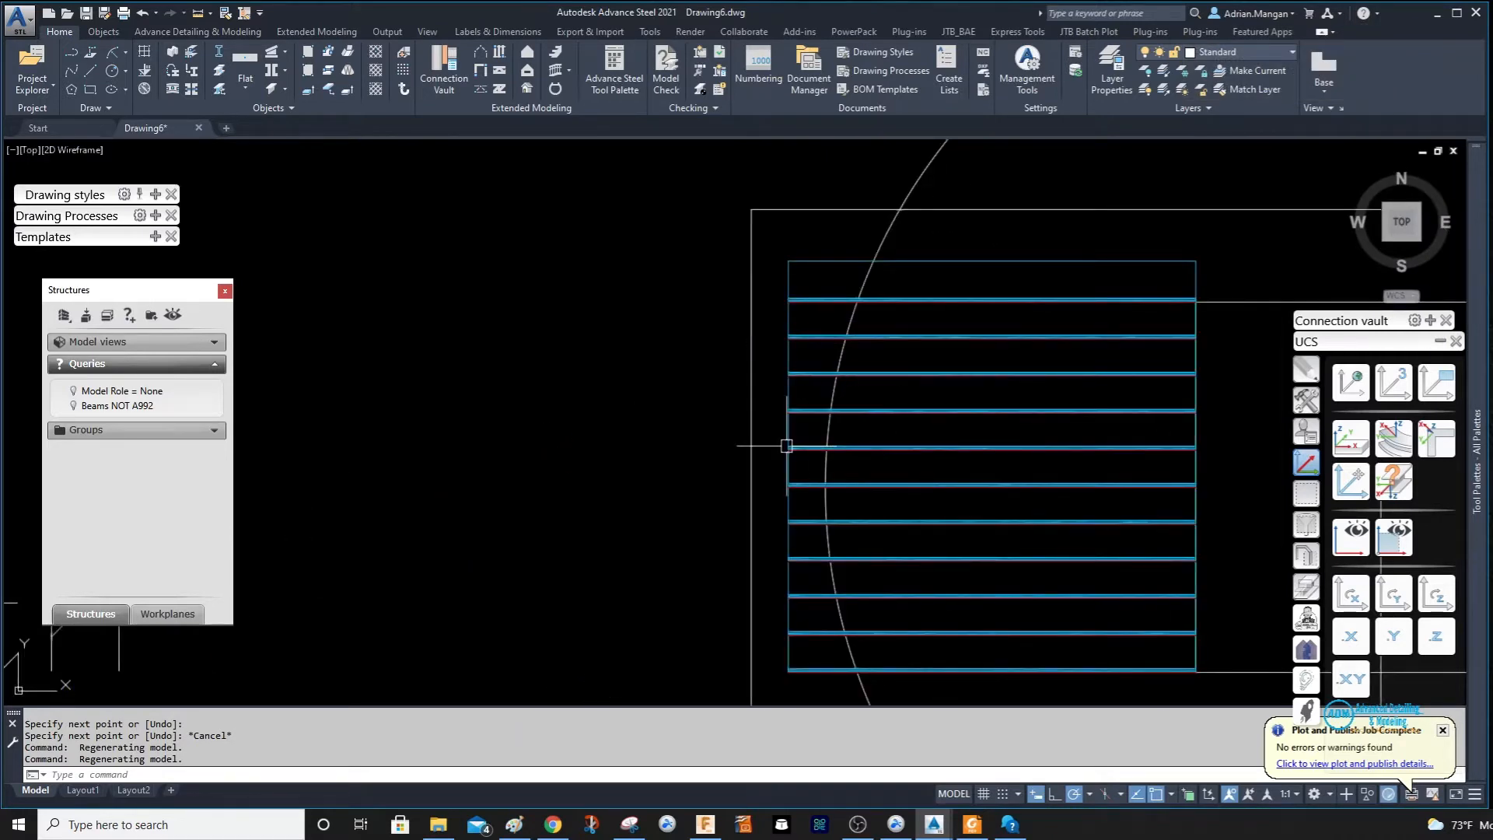
middle_drag(786, 446, 709, 314)
scroll(671, 299, down, 4)
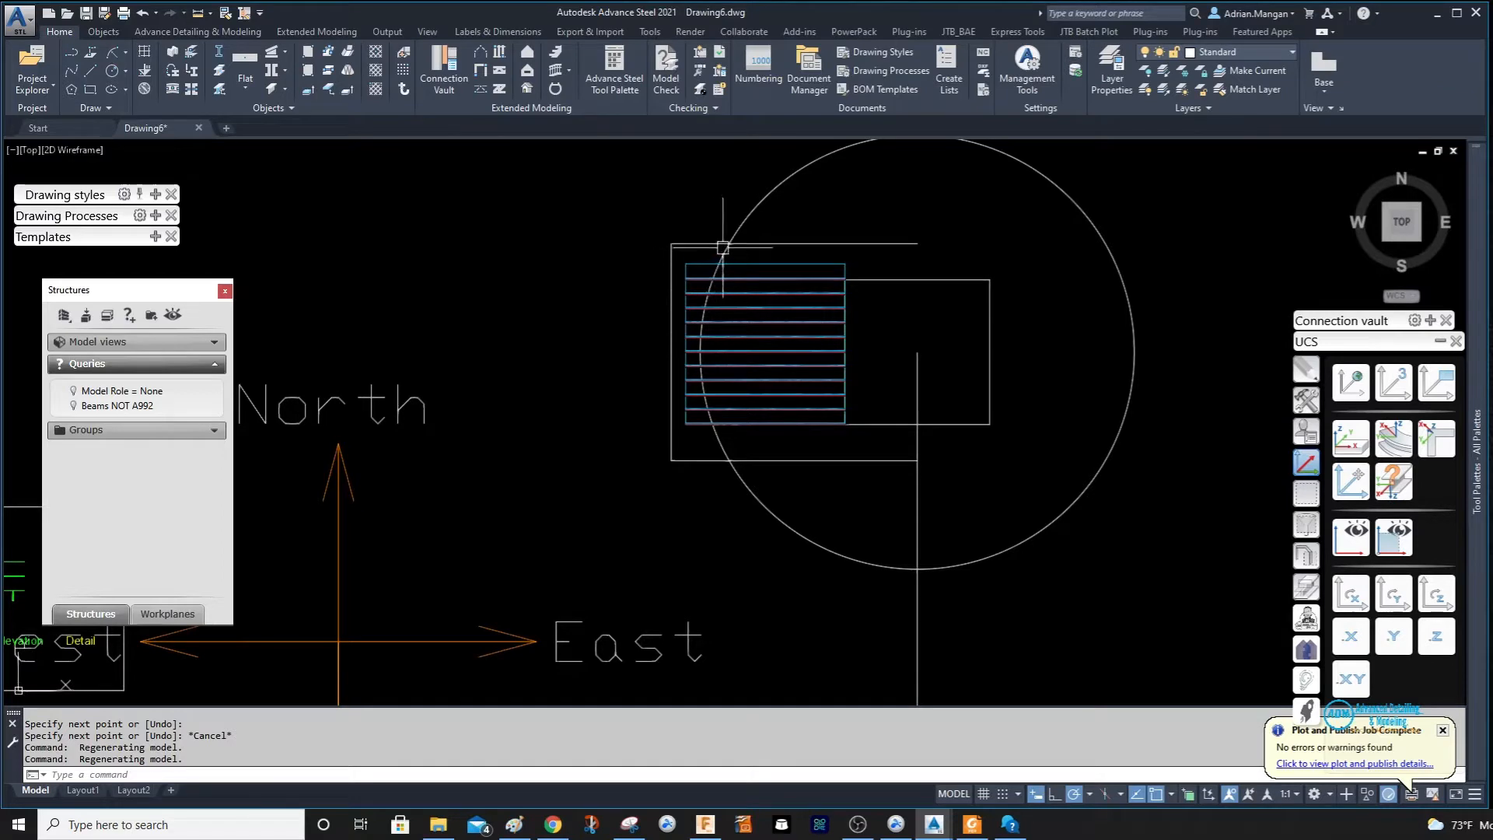
Trim the large circle against the two 17' lines, keeping only the arc on the stair side between them.
scroll(685, 263, up, 2)
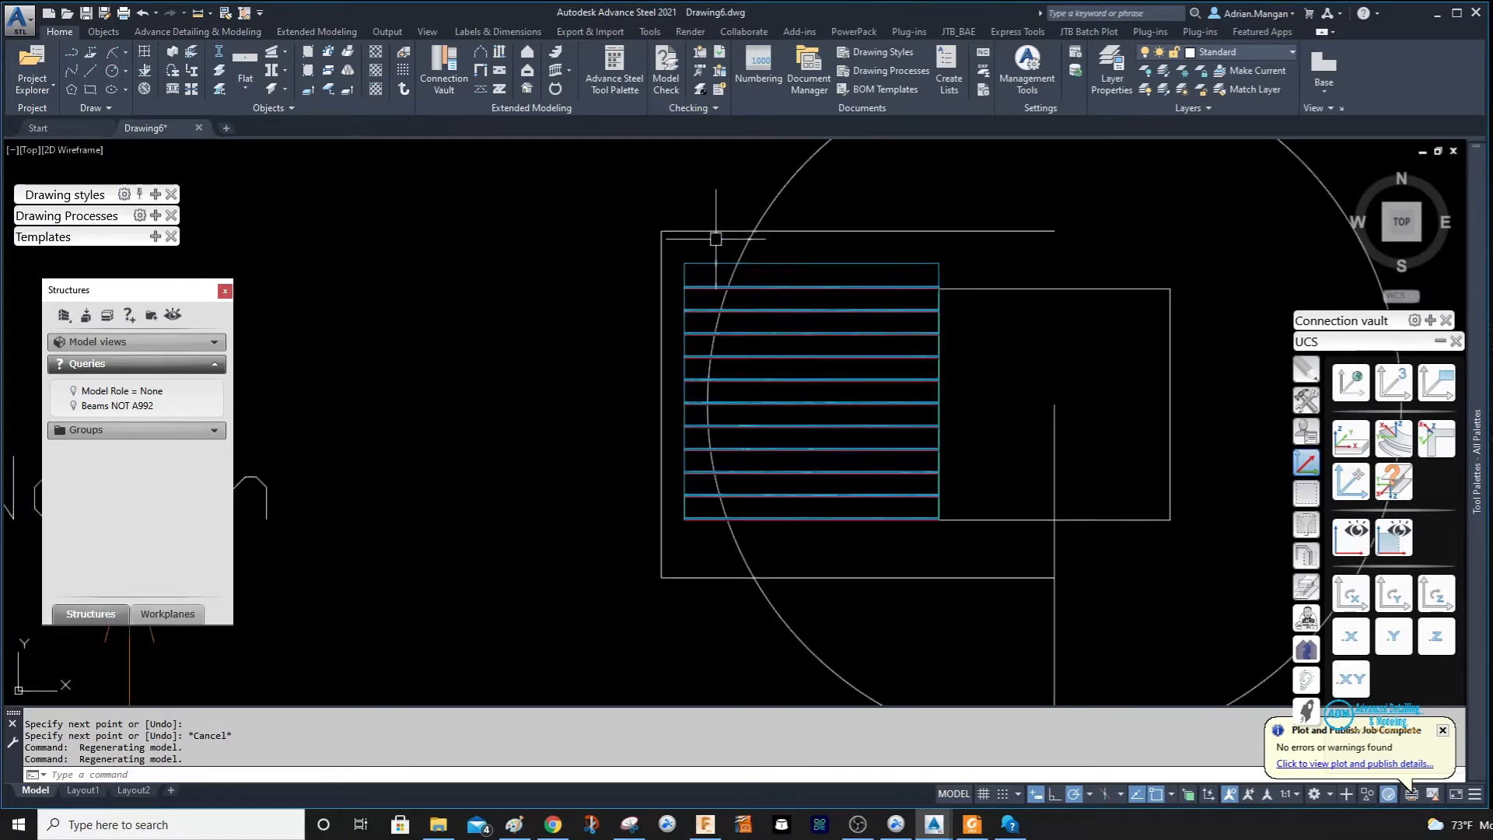
key(Return)
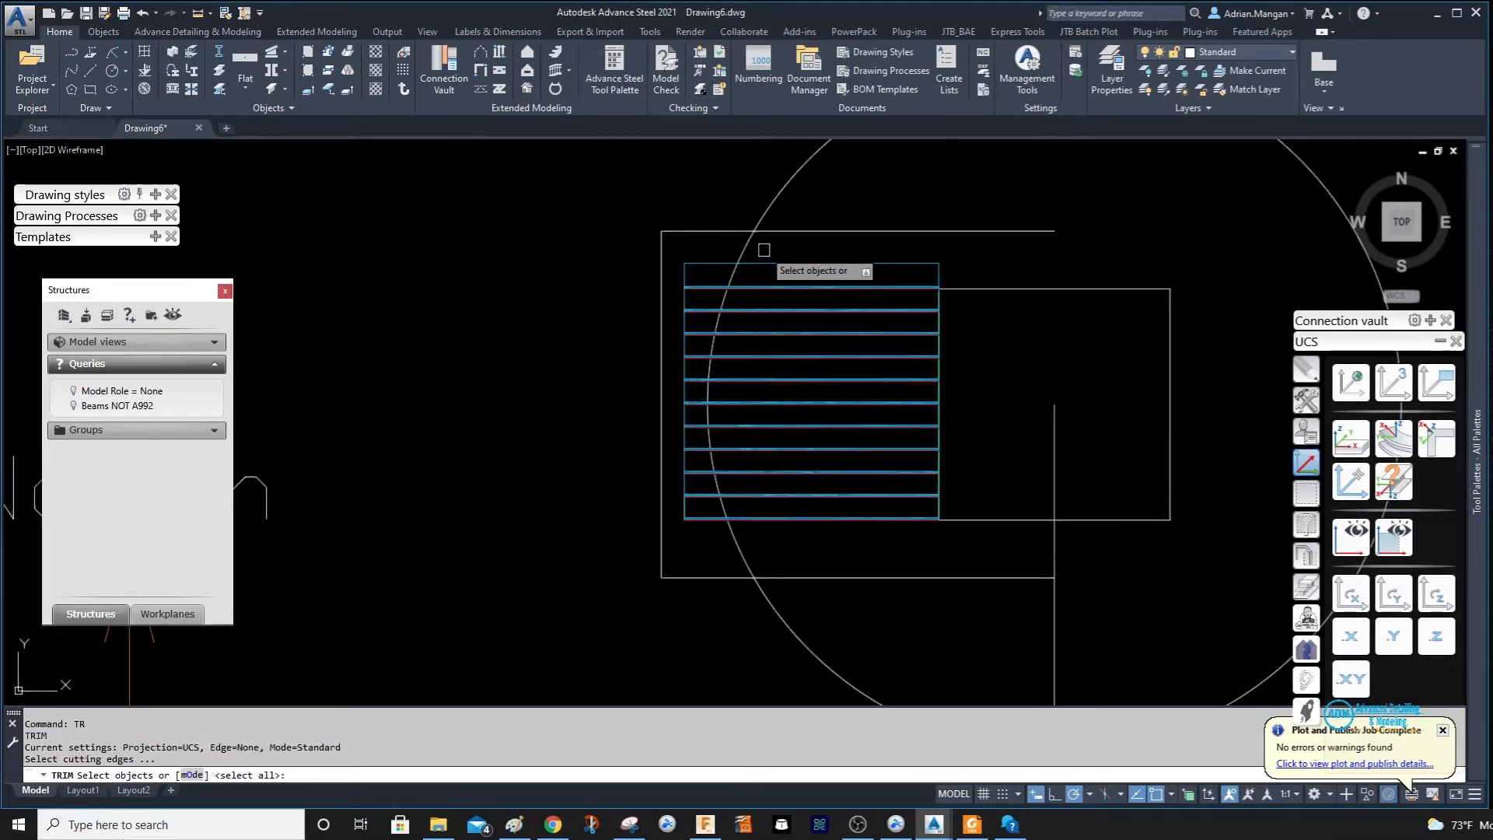
click(743, 247)
click(735, 232)
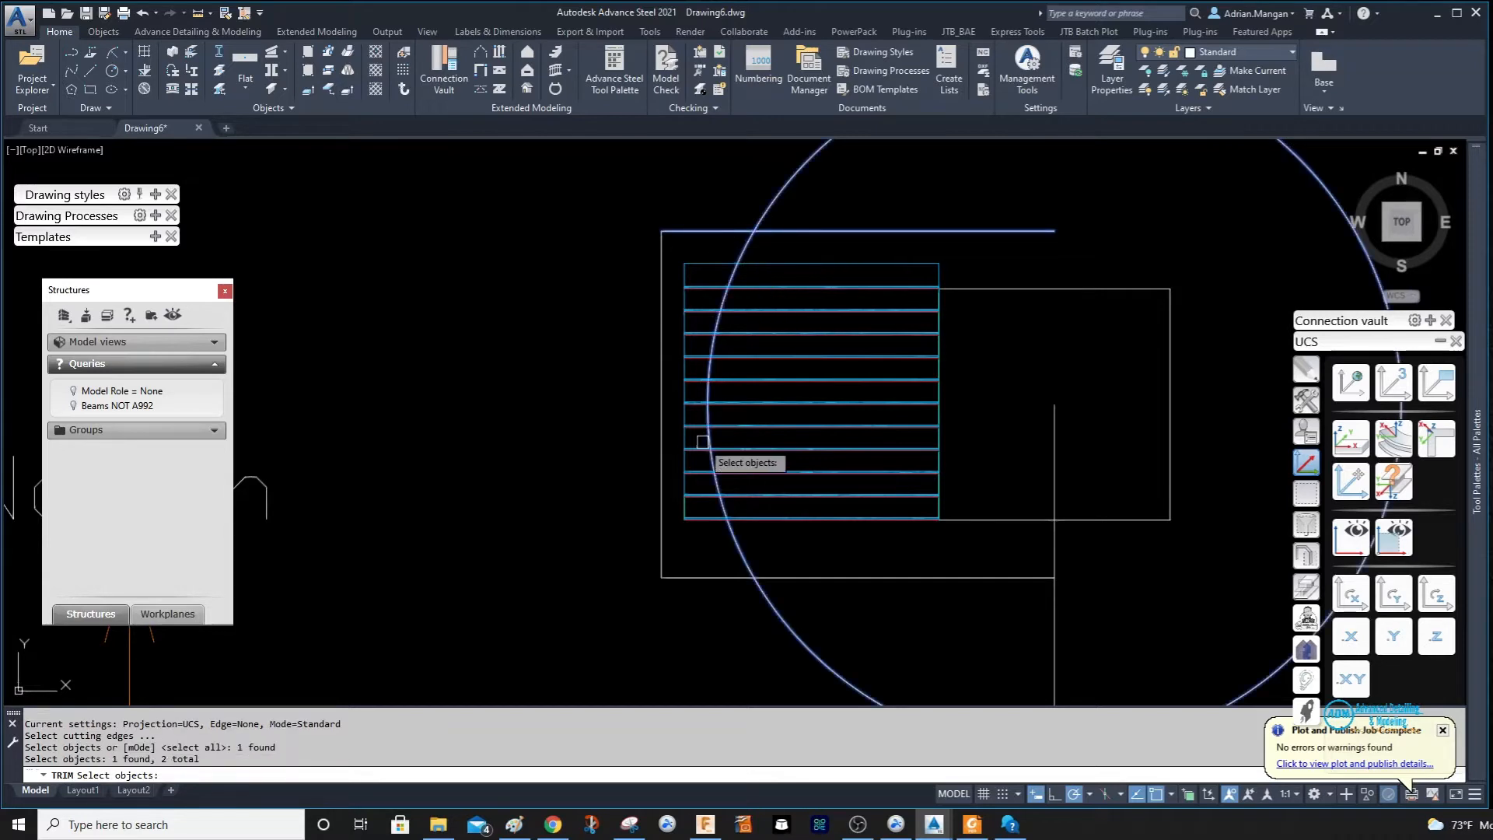
click(704, 577)
key(Return)
click(775, 607)
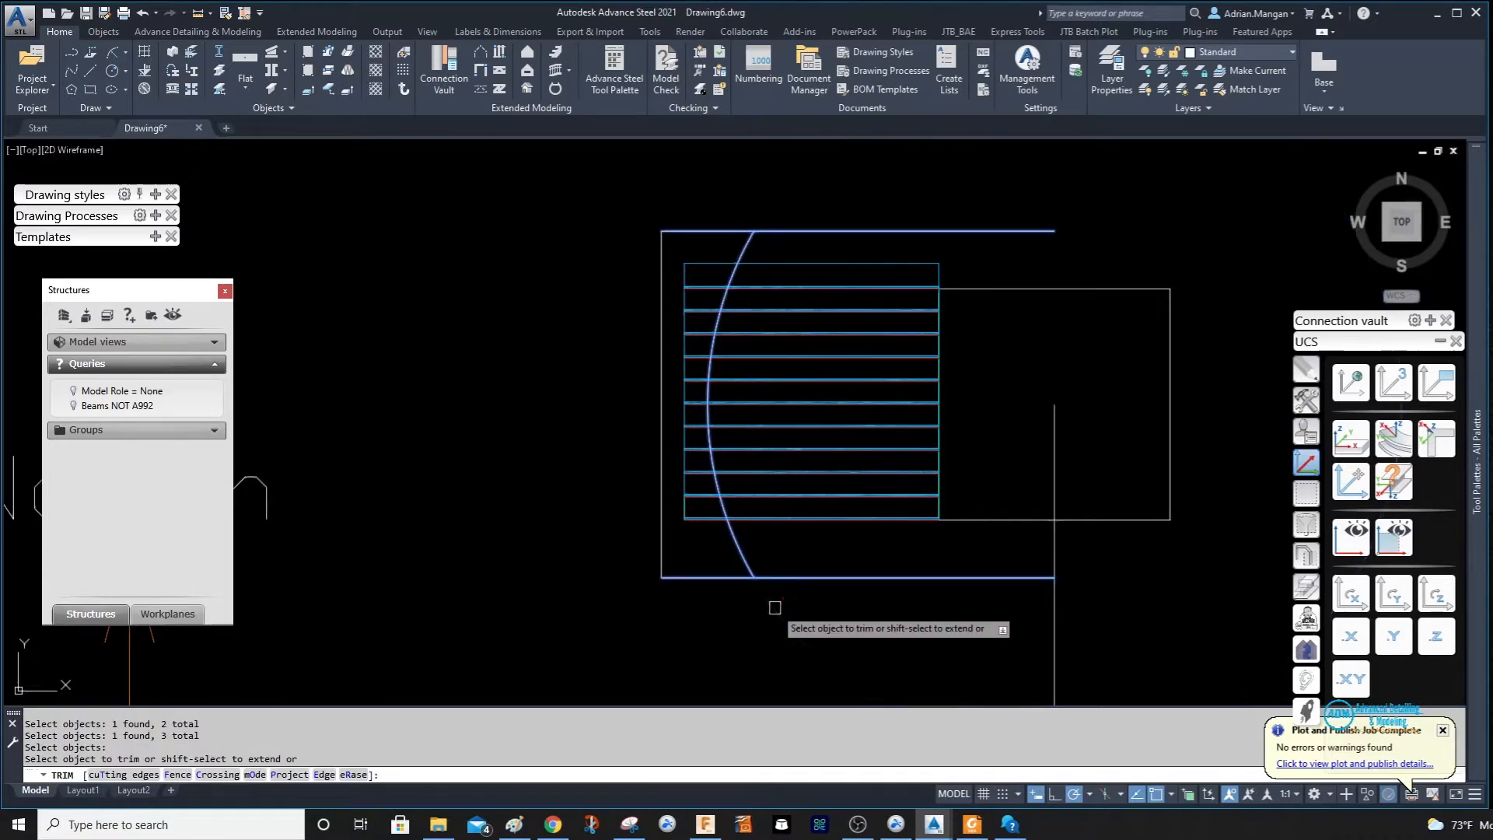
Trim both 17' lines back to the arc, removing their portions inside the former circle.
click(884, 231)
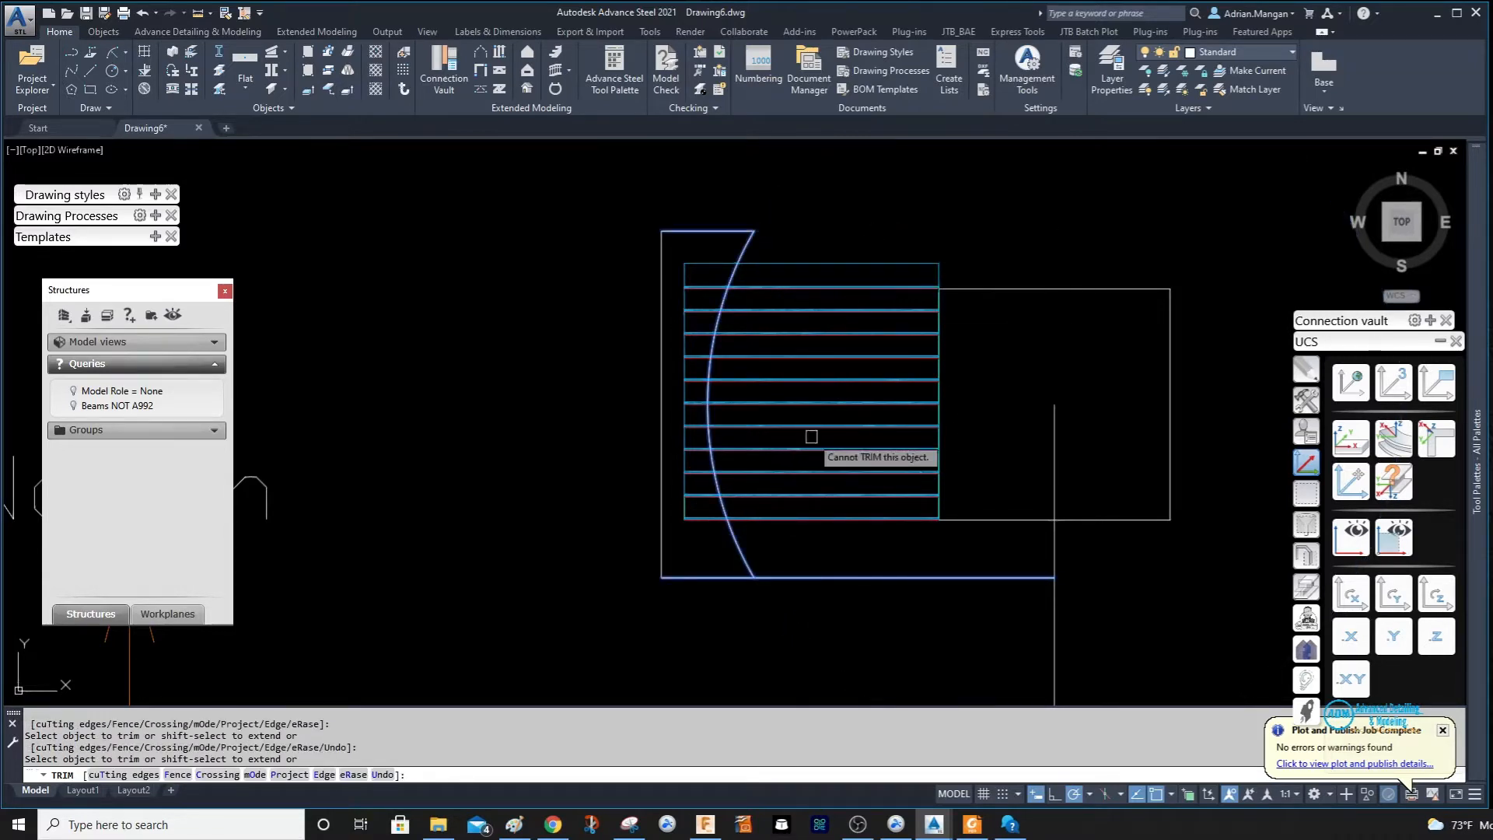
click(824, 575)
key(Return)
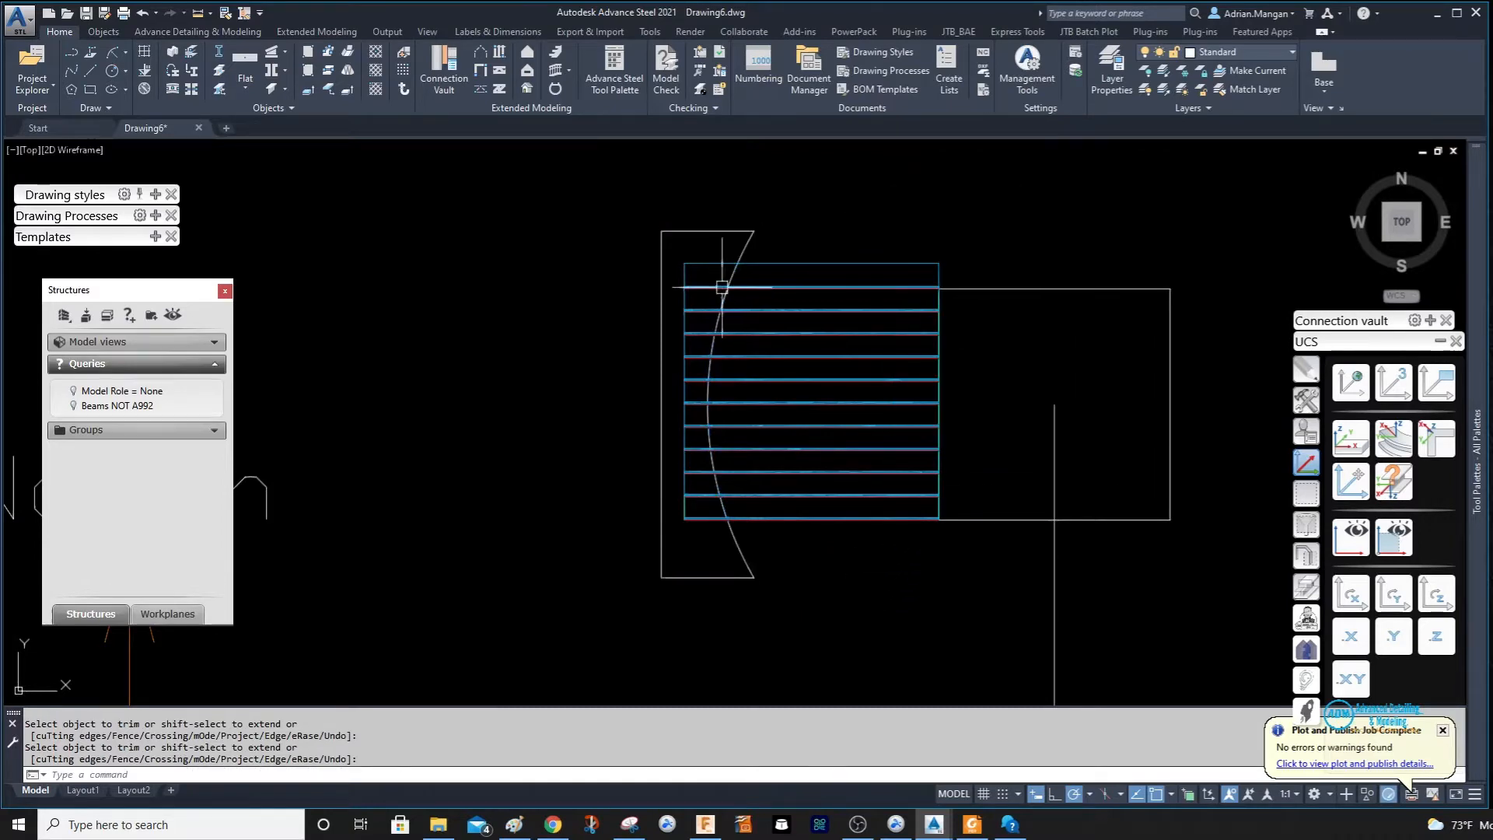
Join the arc and the three straight outline lines into one polyline in a single Join operation, starting from the arc.
shift+middle_drag(732, 263, 744, 226)
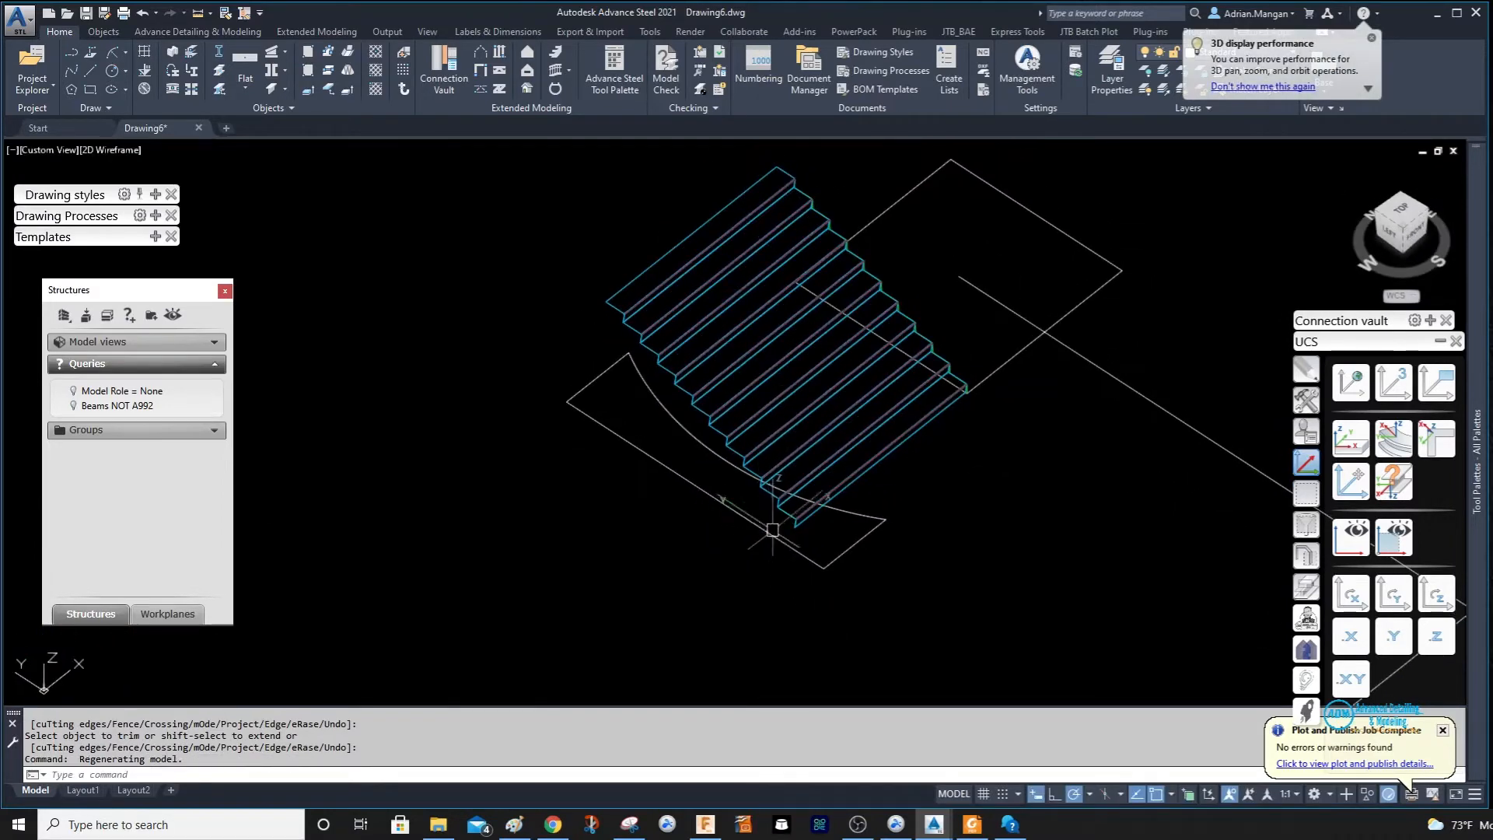
scroll(772, 529, up, 3)
scroll(872, 516, down, 4)
scroll(907, 459, up, 1)
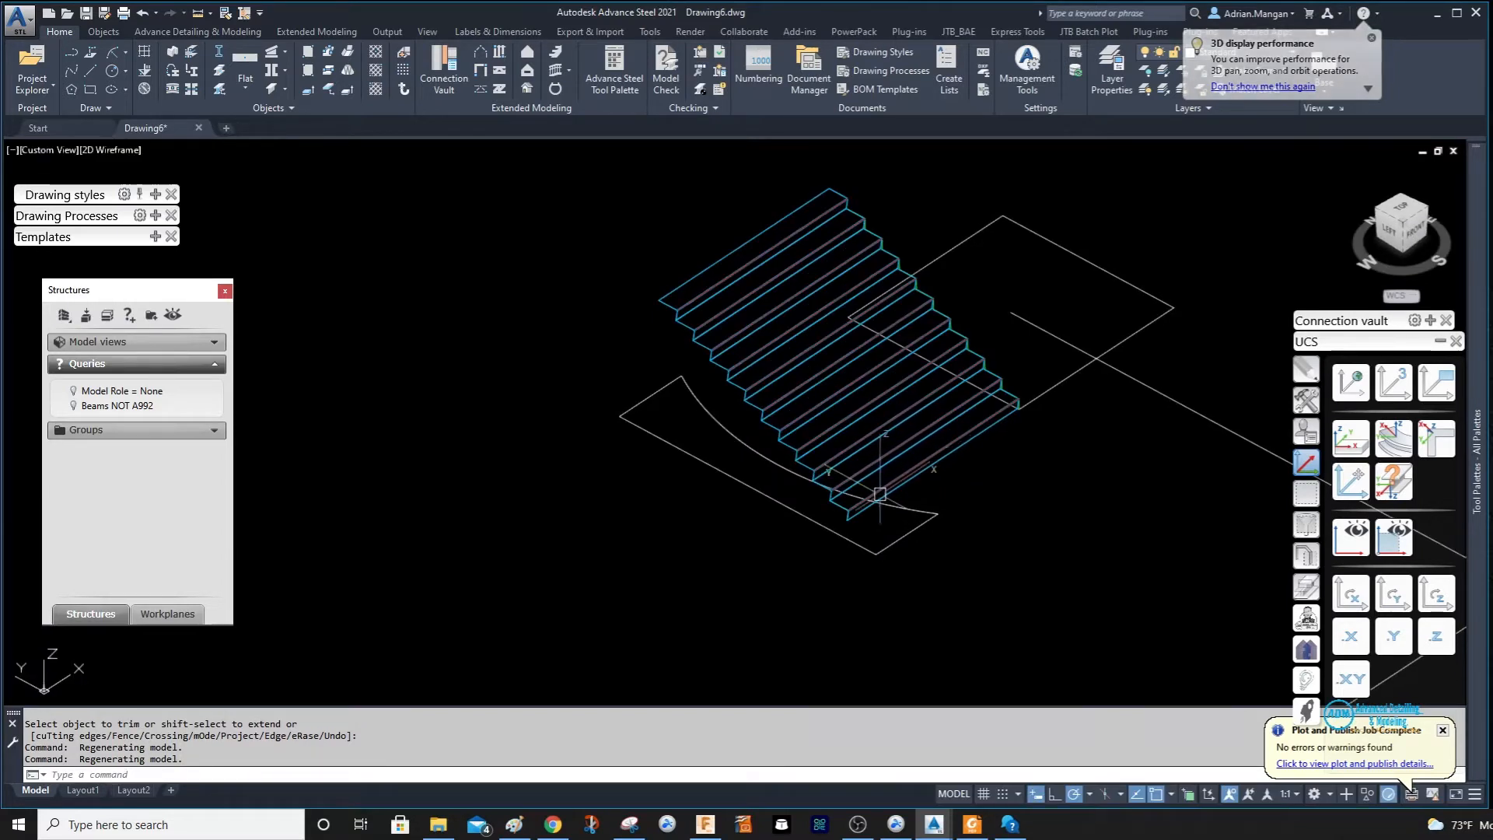
click(714, 423)
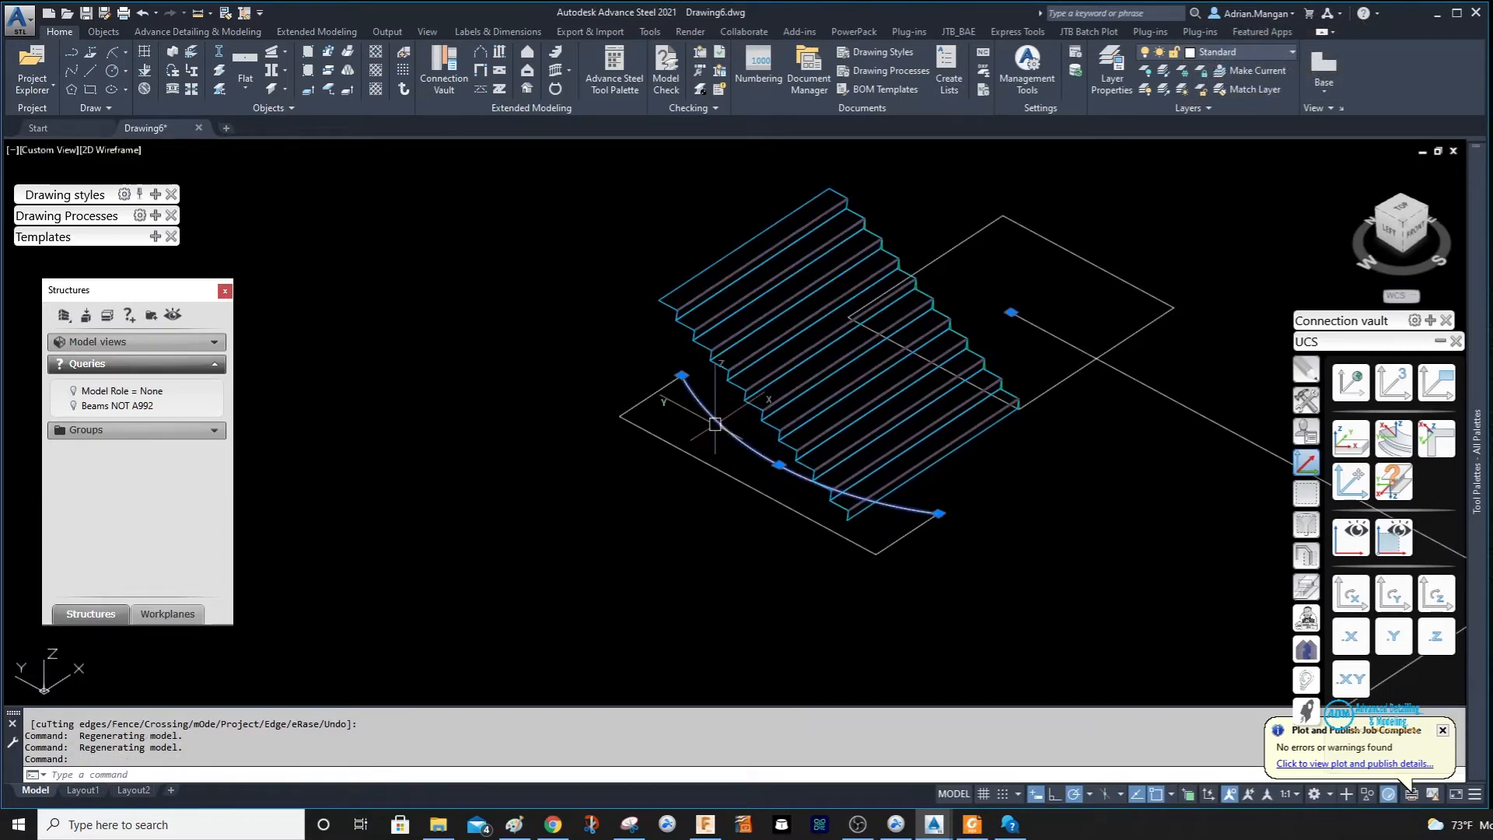
key(Escape)
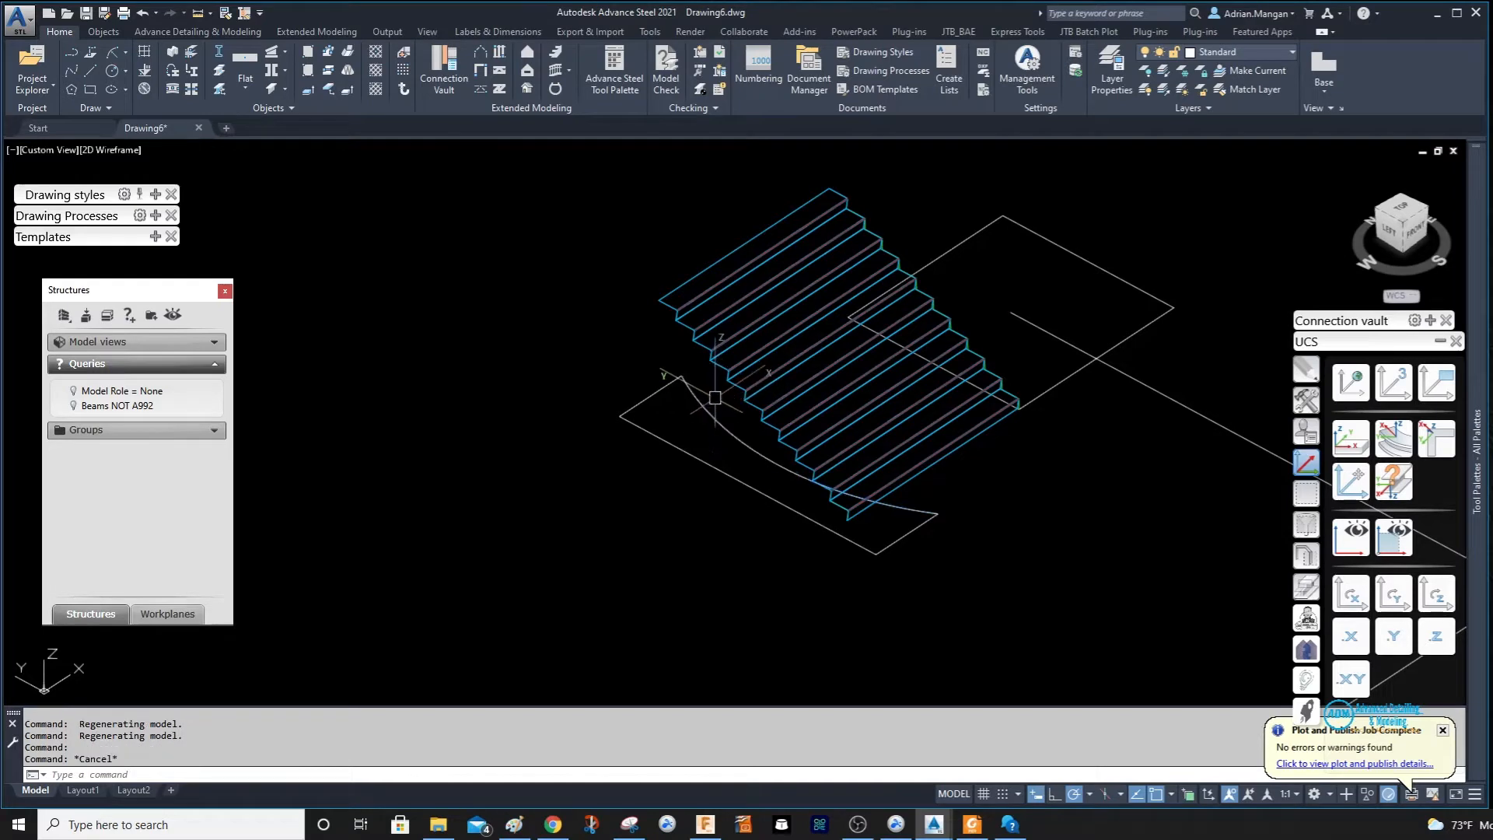
text(j)
key(Return)
click(728, 433)
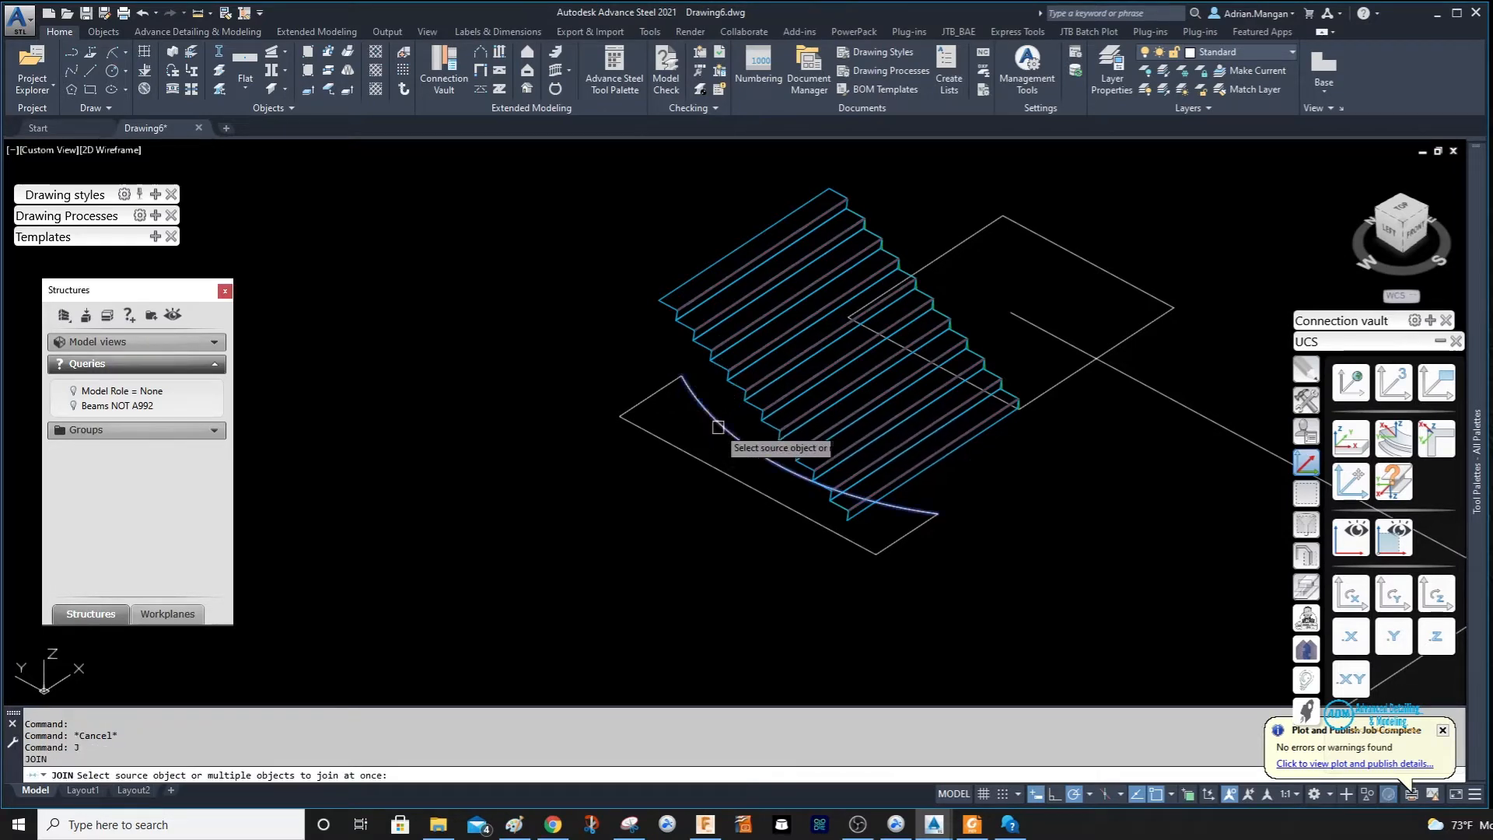
click(650, 395)
click(663, 436)
click(902, 536)
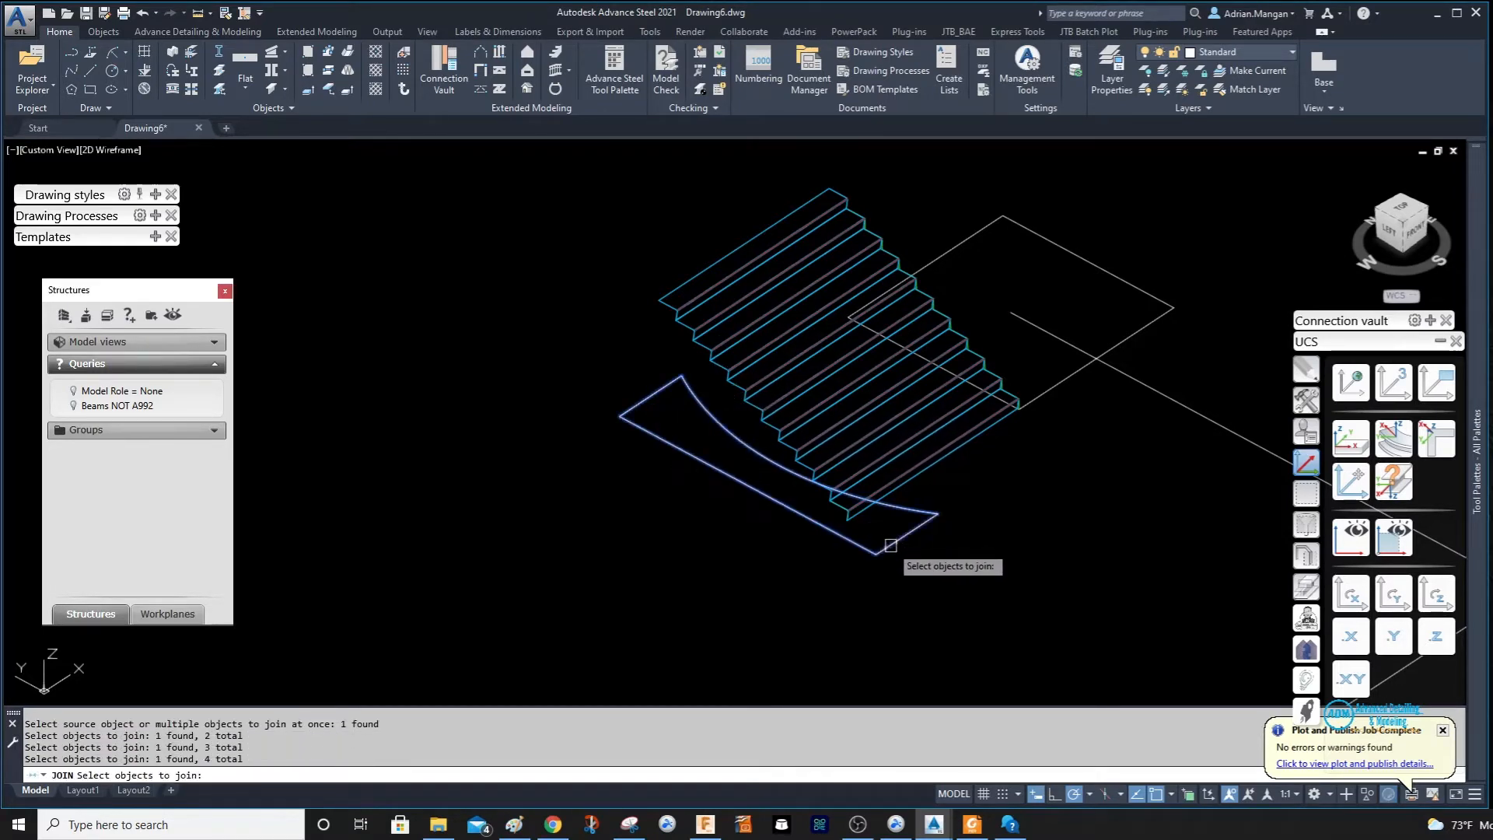
key(Return)
Undo the join of the arc and the three outline lines.
click(763, 467)
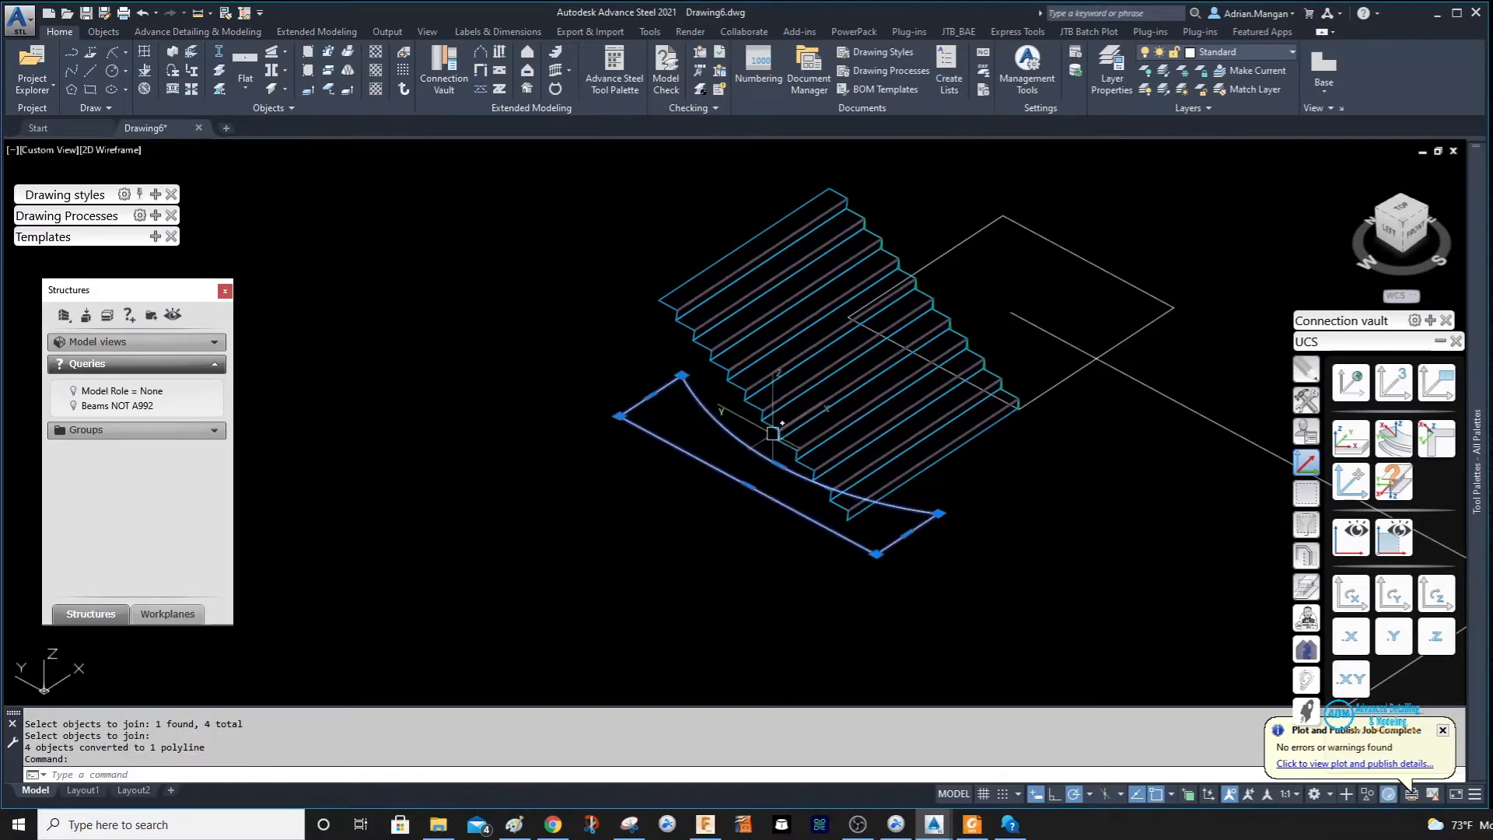
right_click(773, 429)
mouse_move(894, 58)
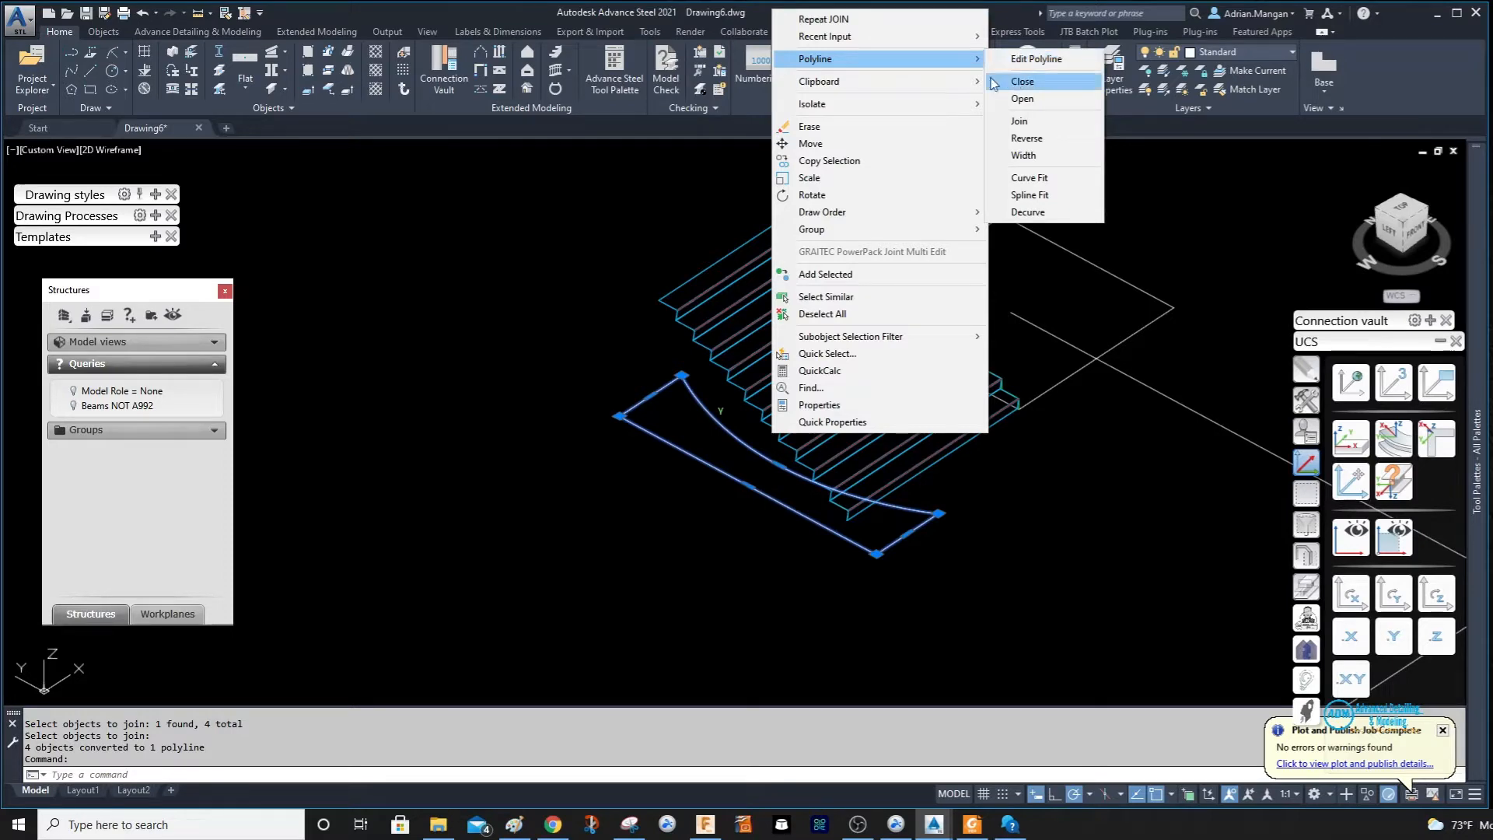
click(721, 331)
key(ctrl+z)
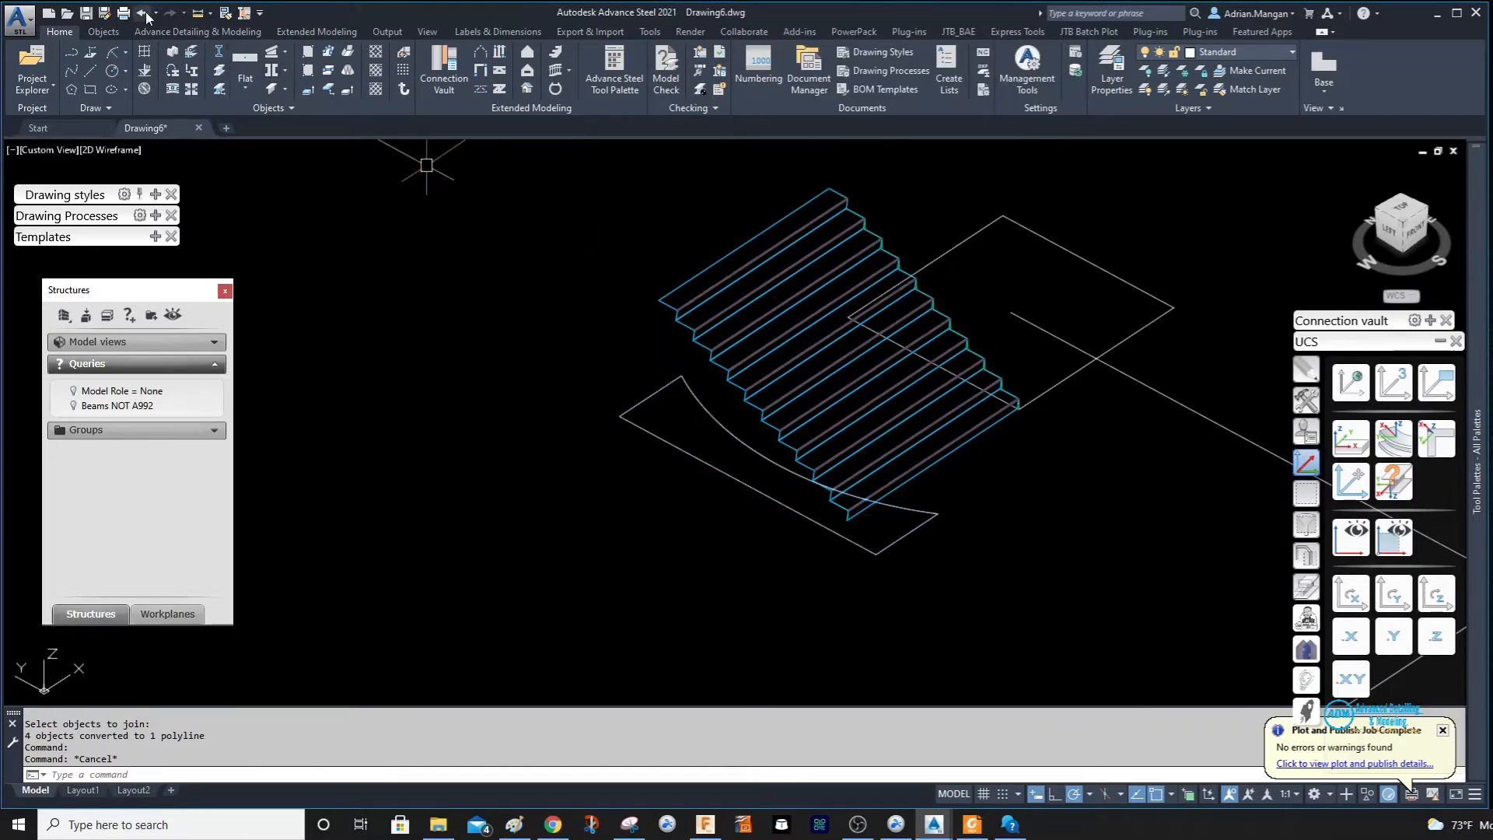
Join the three straight outline lines into one polyline, adding the second short line after the first two are joined.
click(769, 434)
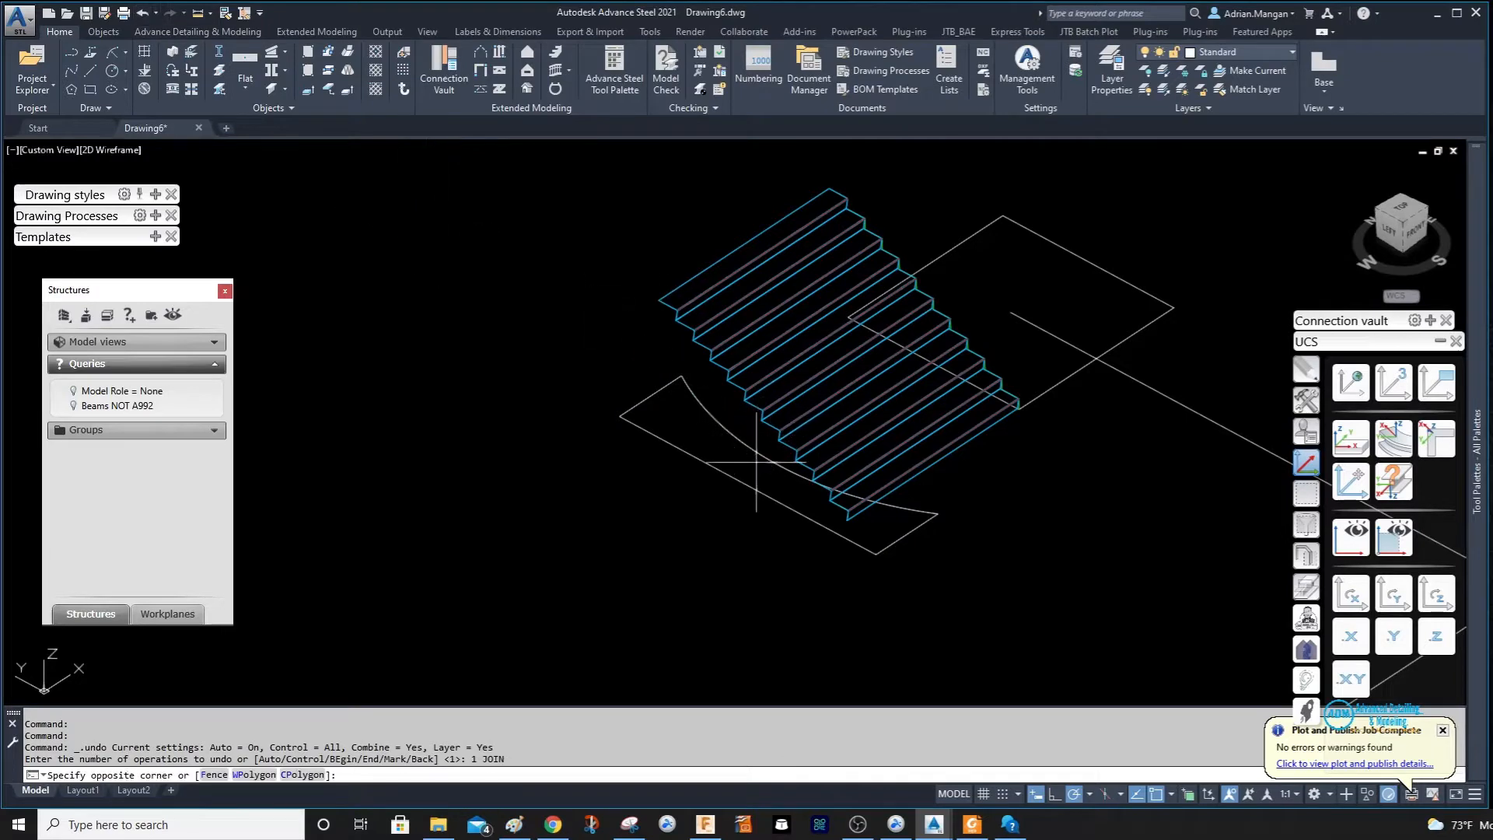
click(758, 454)
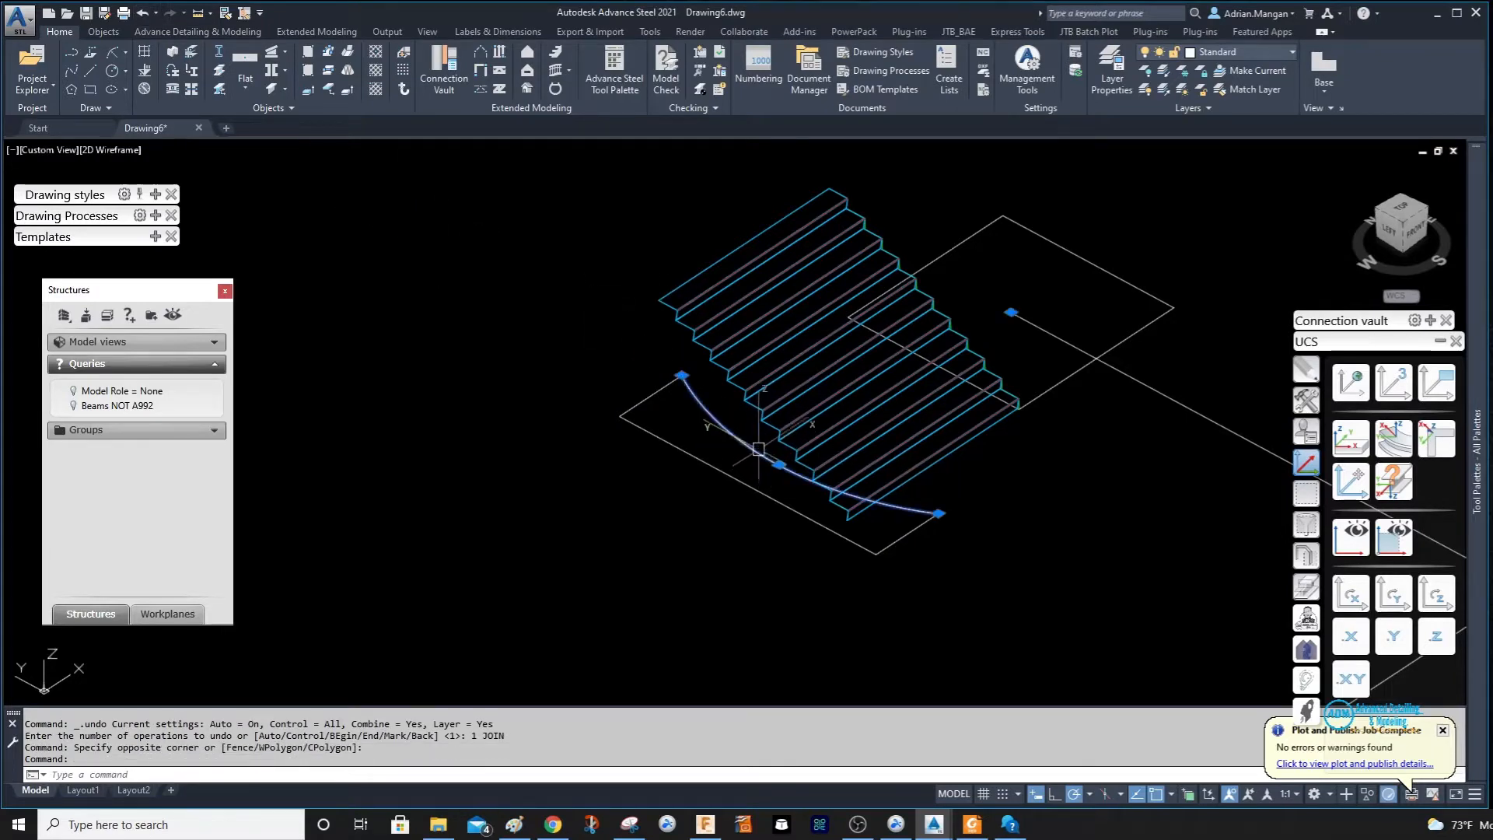
key(Escape)
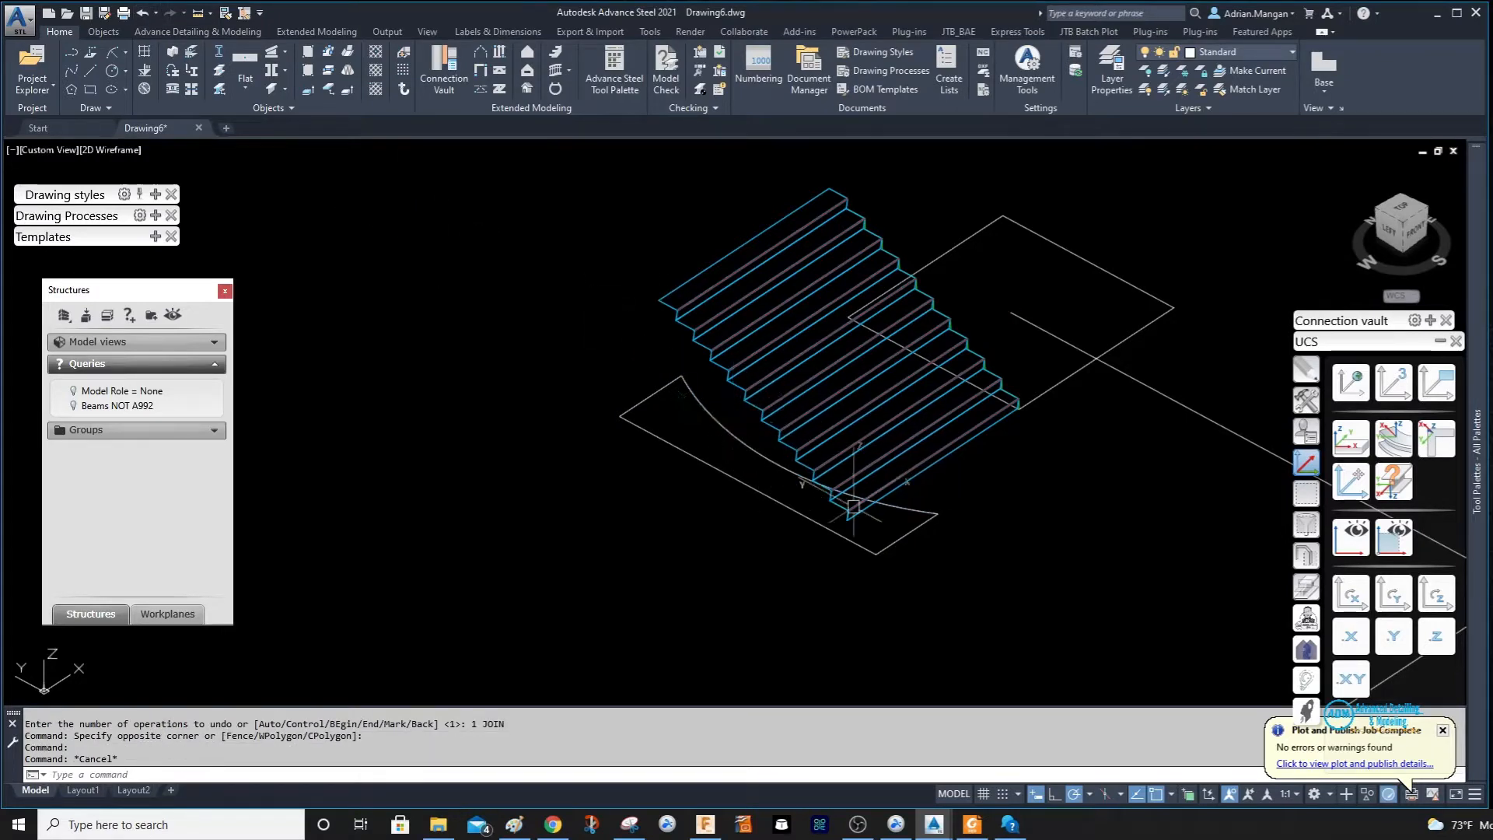
click(894, 542)
click(833, 529)
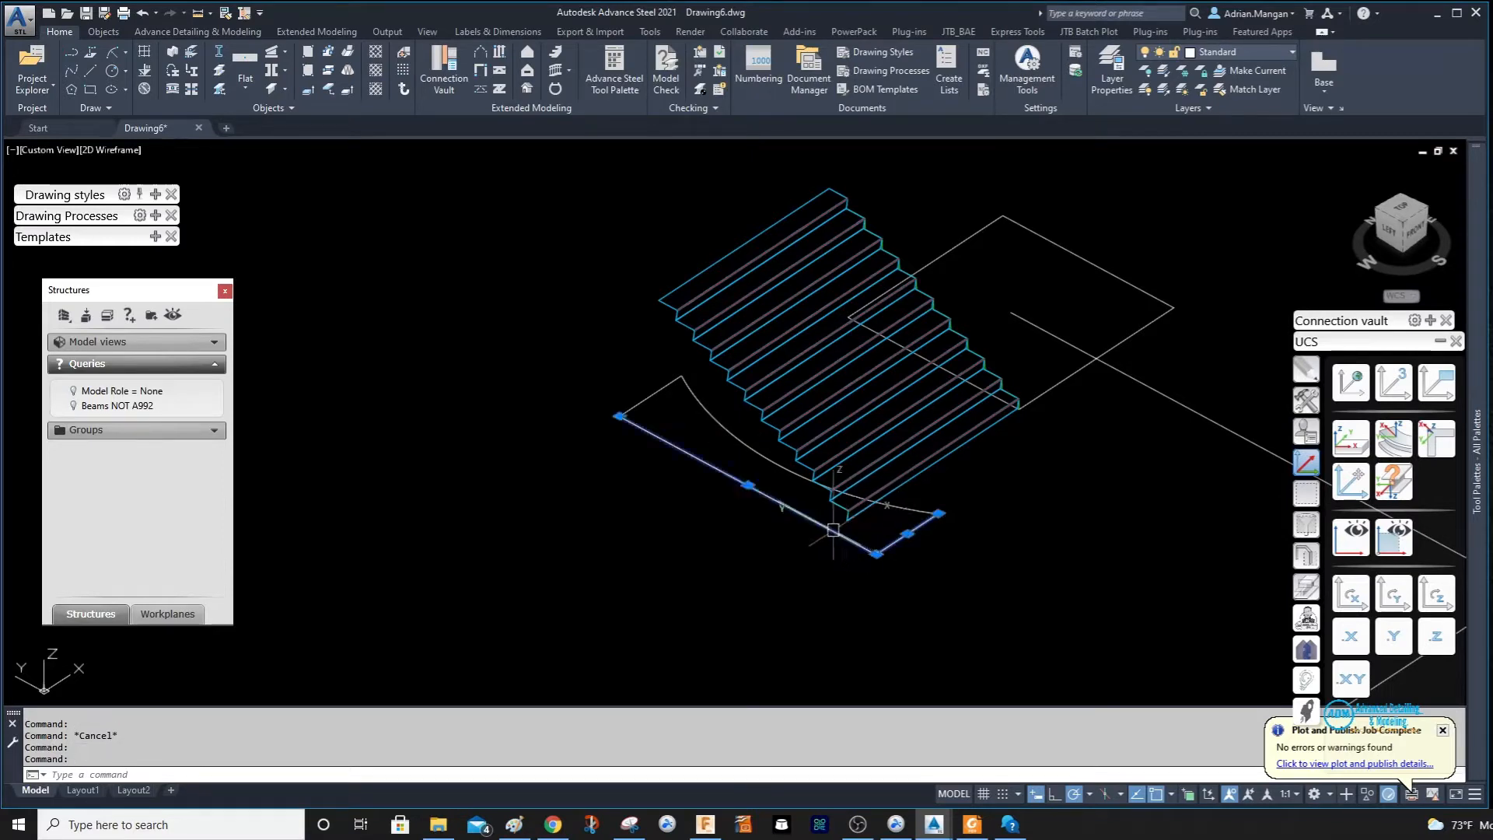
key(Return)
click(833, 531)
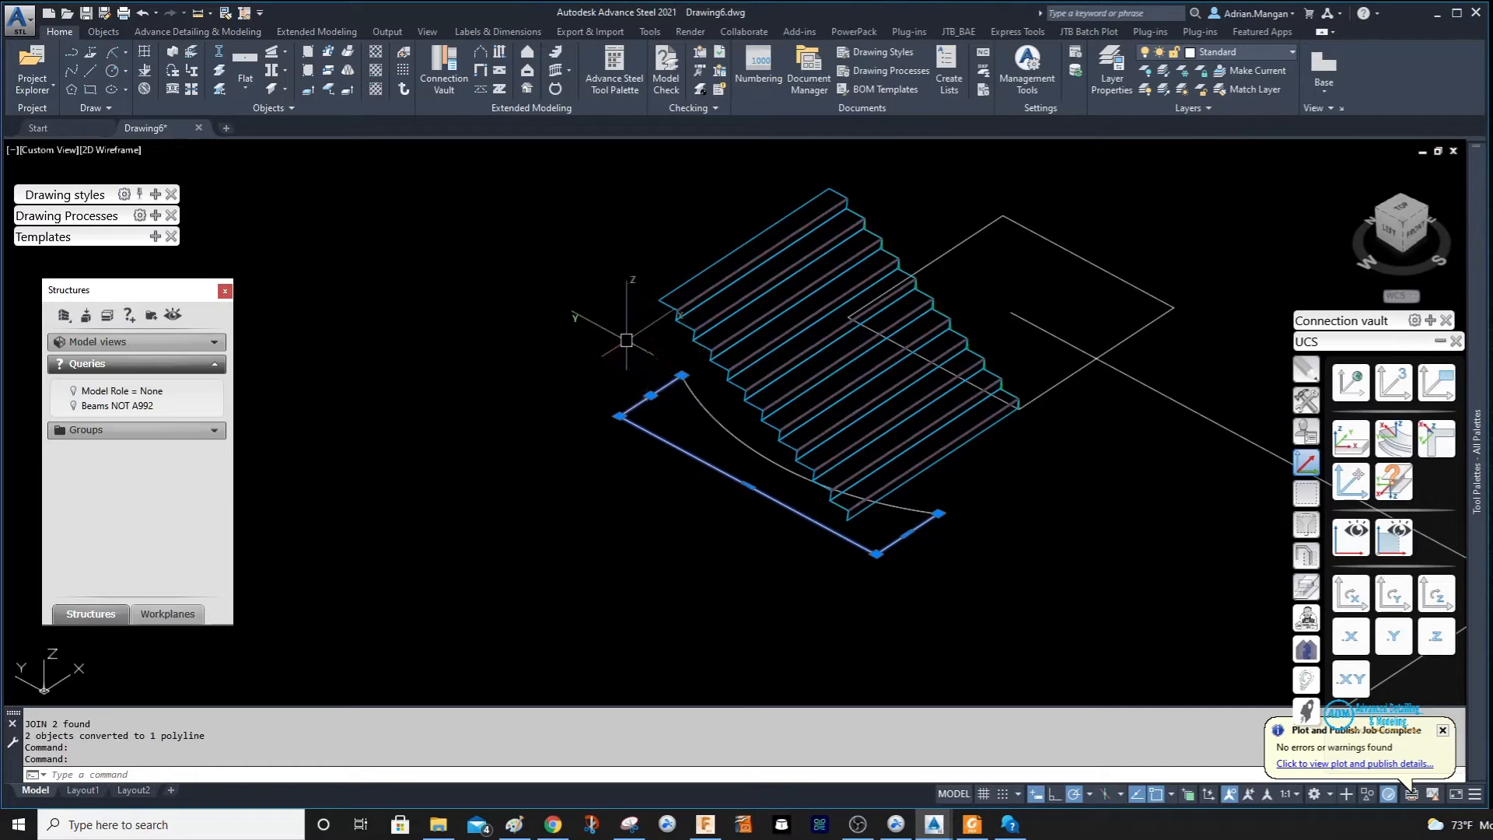
key(Return)
Join the arc to the straight-sided polyline to make one closed outline beside the stair.
click(692, 447)
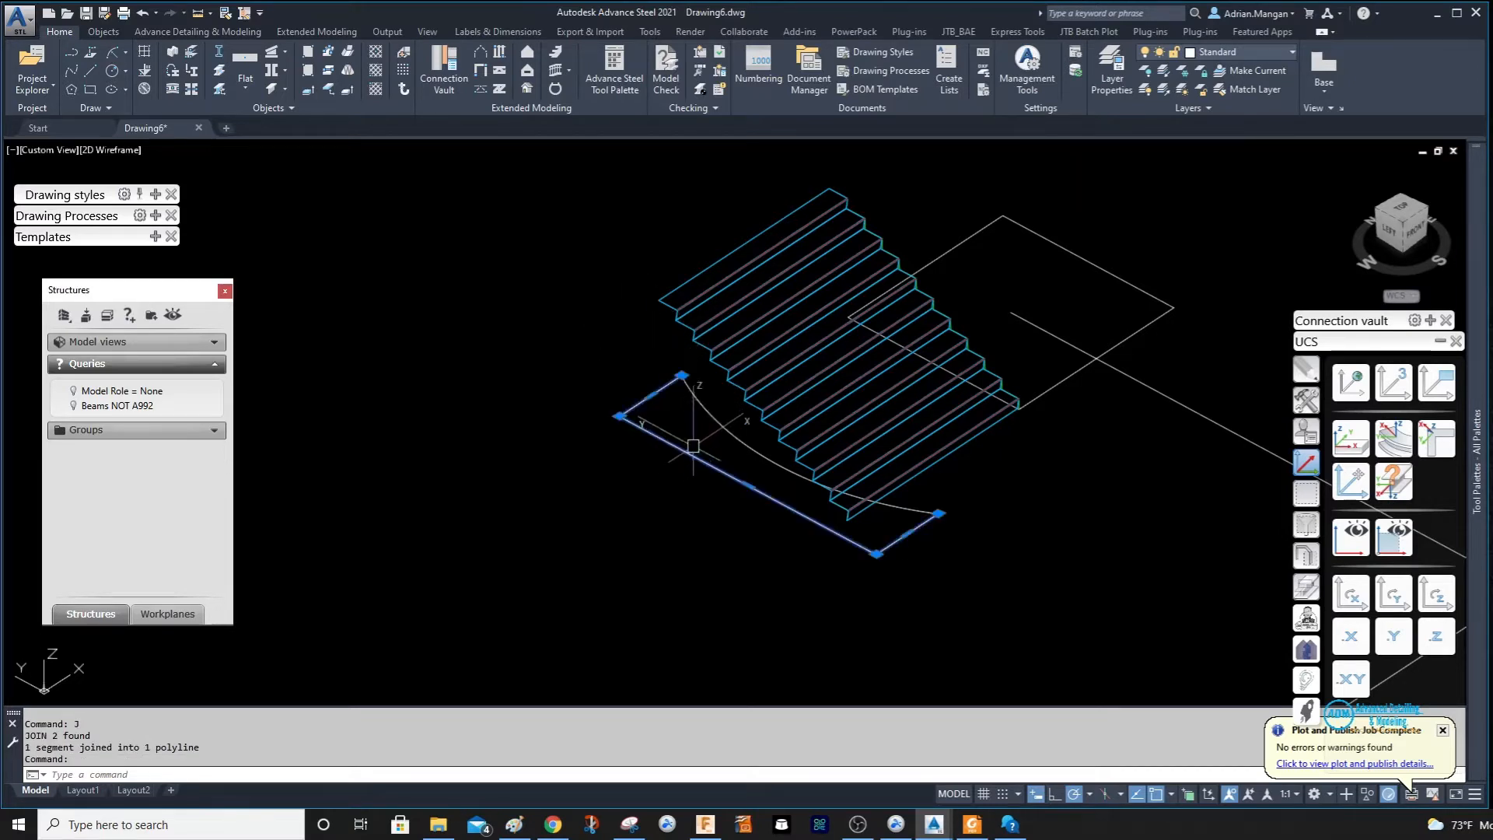
click(717, 417)
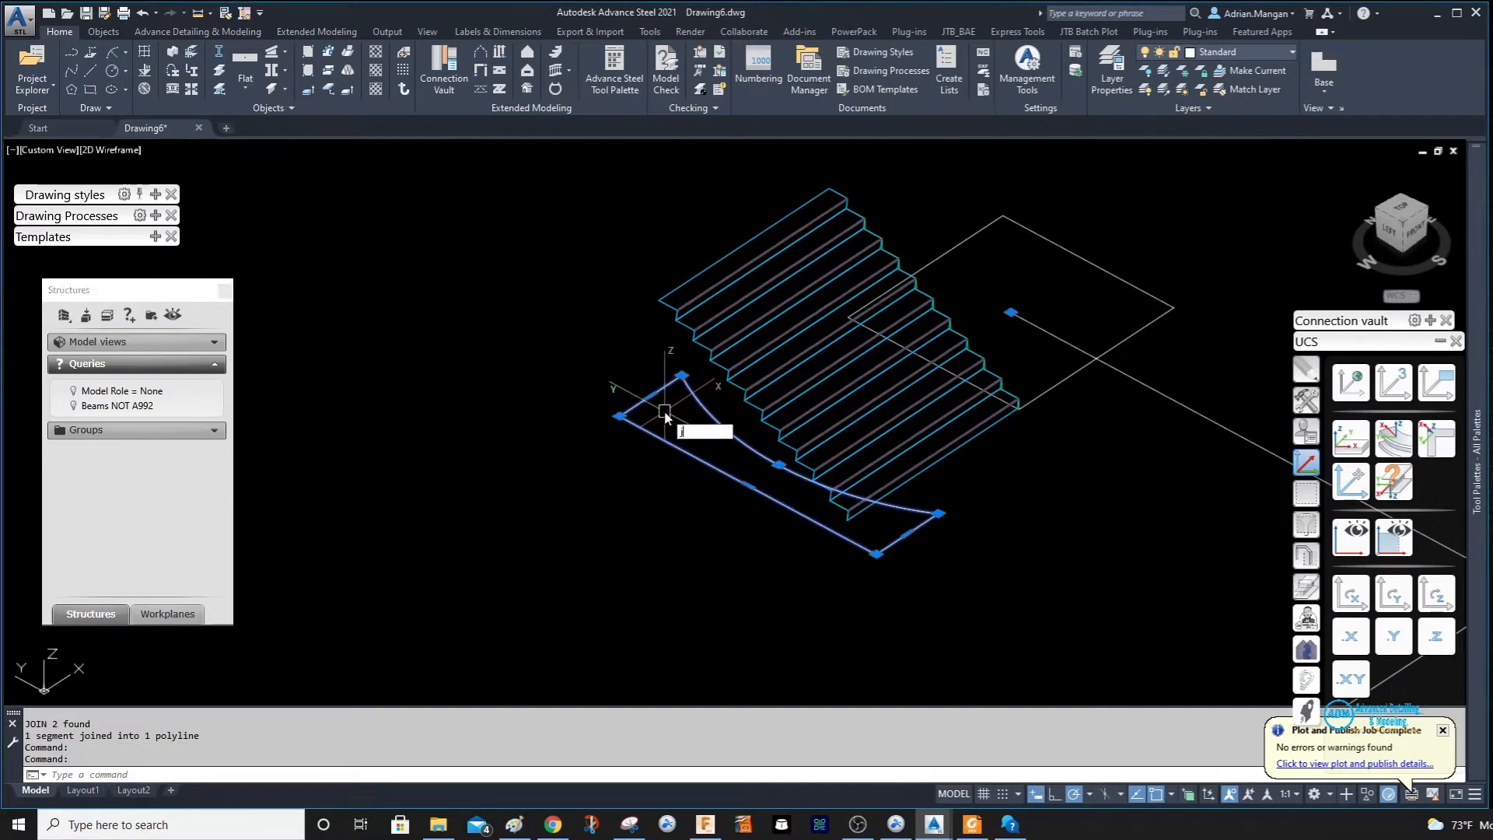
text(j)
key(Return)
click(712, 405)
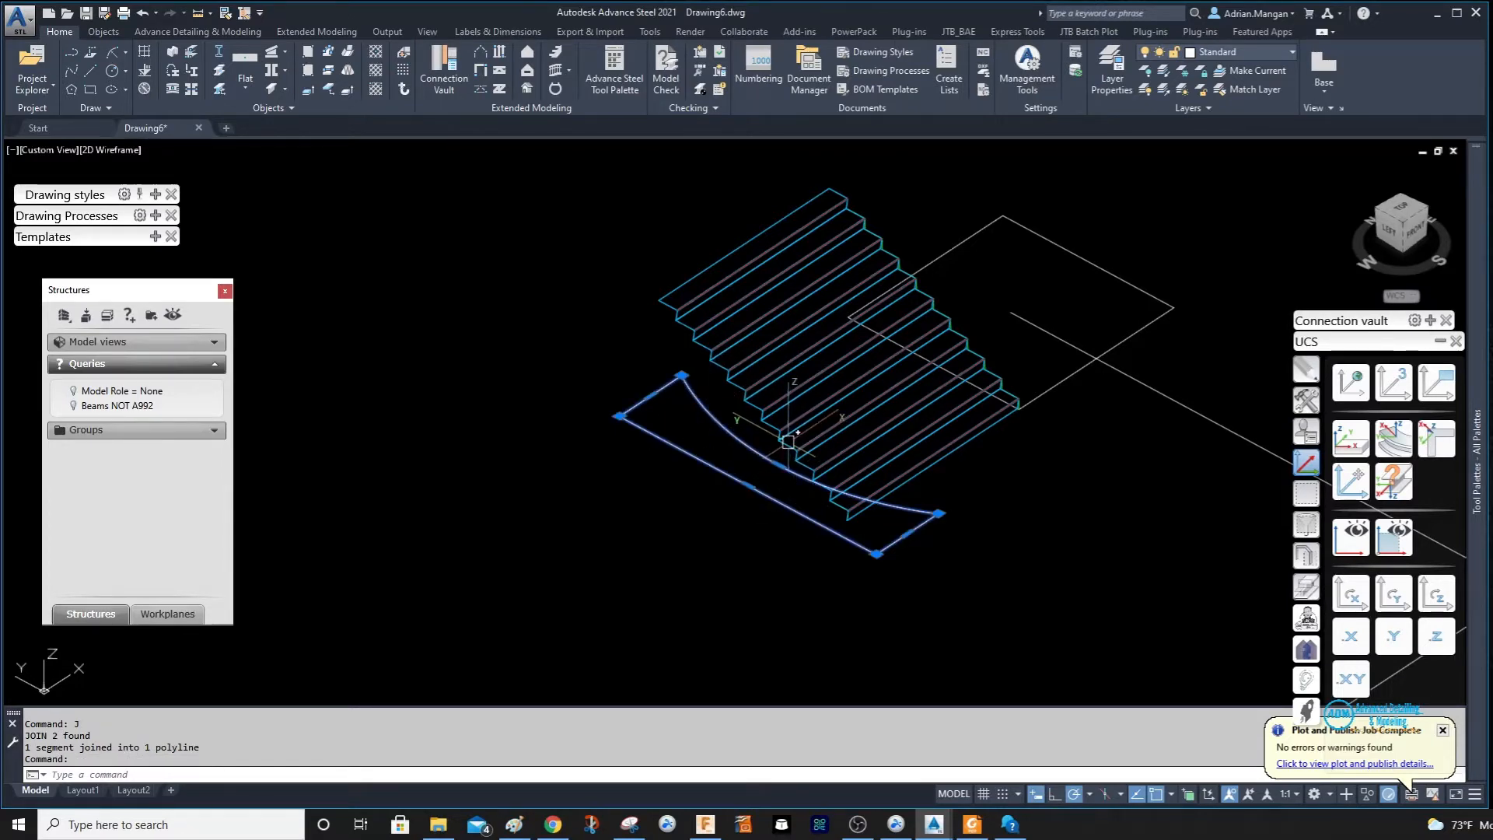
key(Escape)
Cut the lowest stair tread with a polygon contour notch based on the closed outline polyline.
scroll(1010, 423, down, 6)
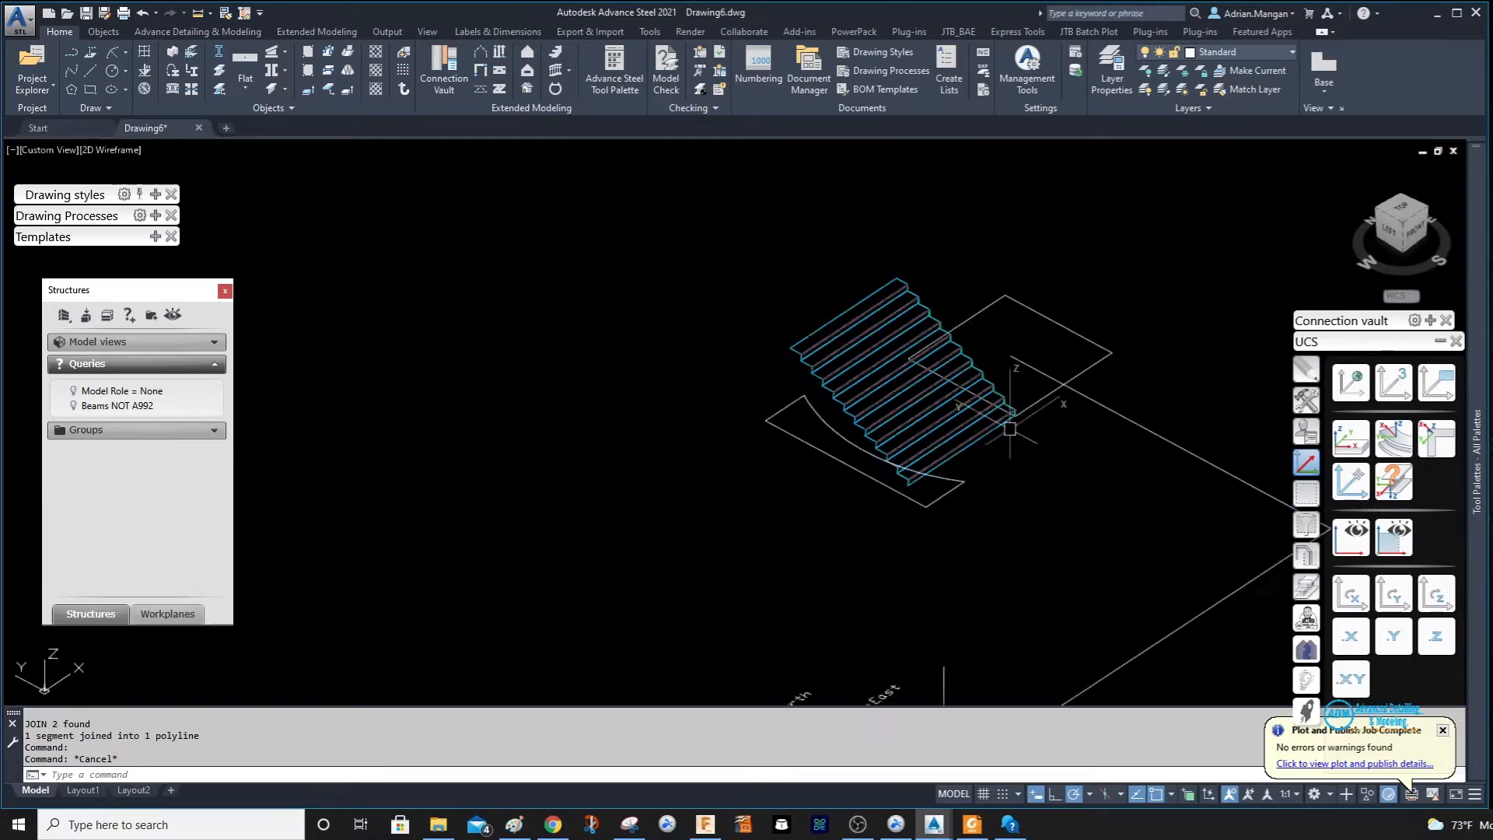
scroll(949, 464, up, 6)
shift+middle_drag(949, 463, 857, 419)
click(837, 500)
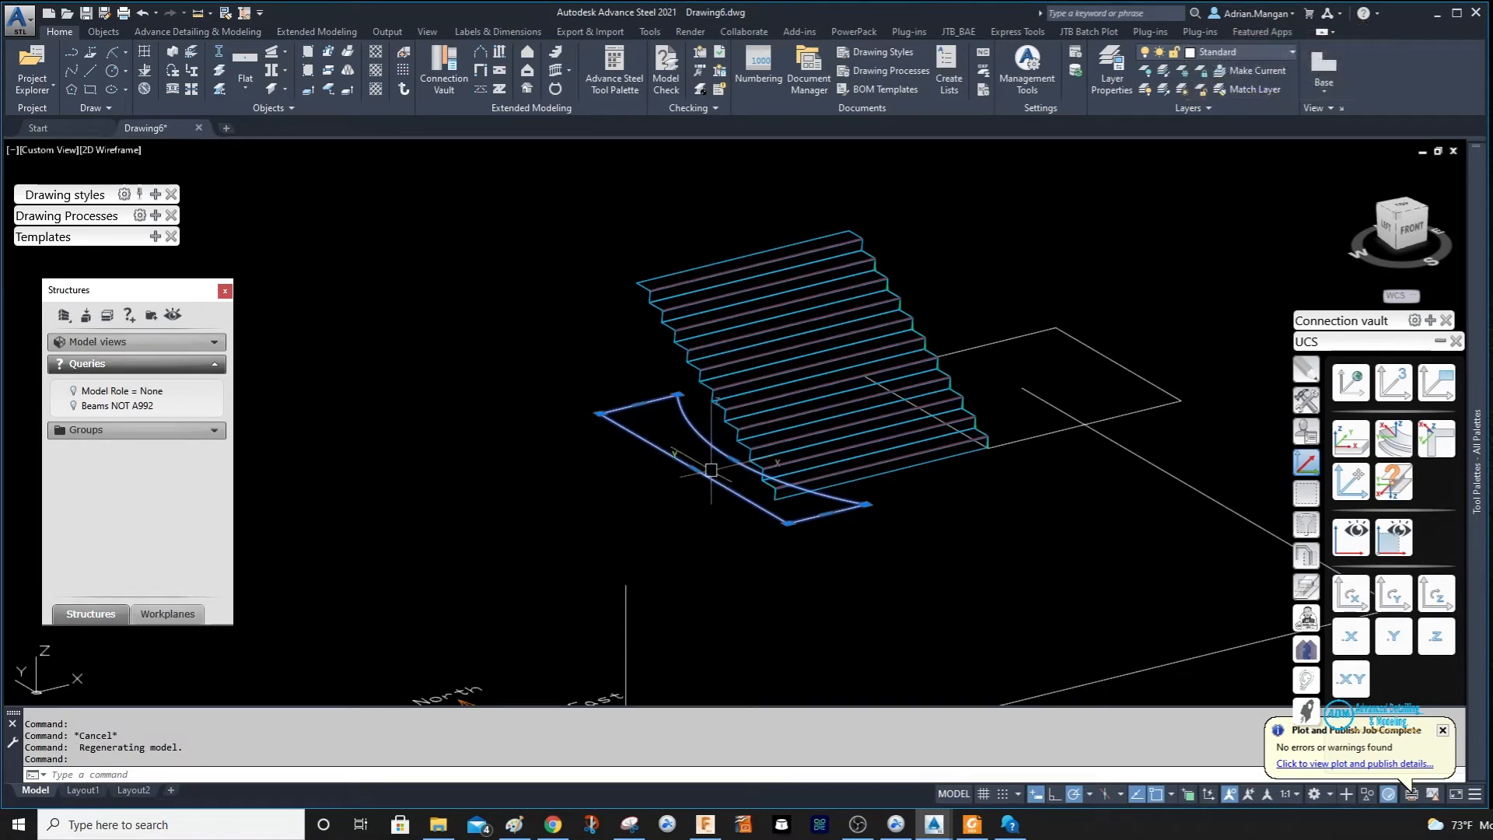
key(Escape)
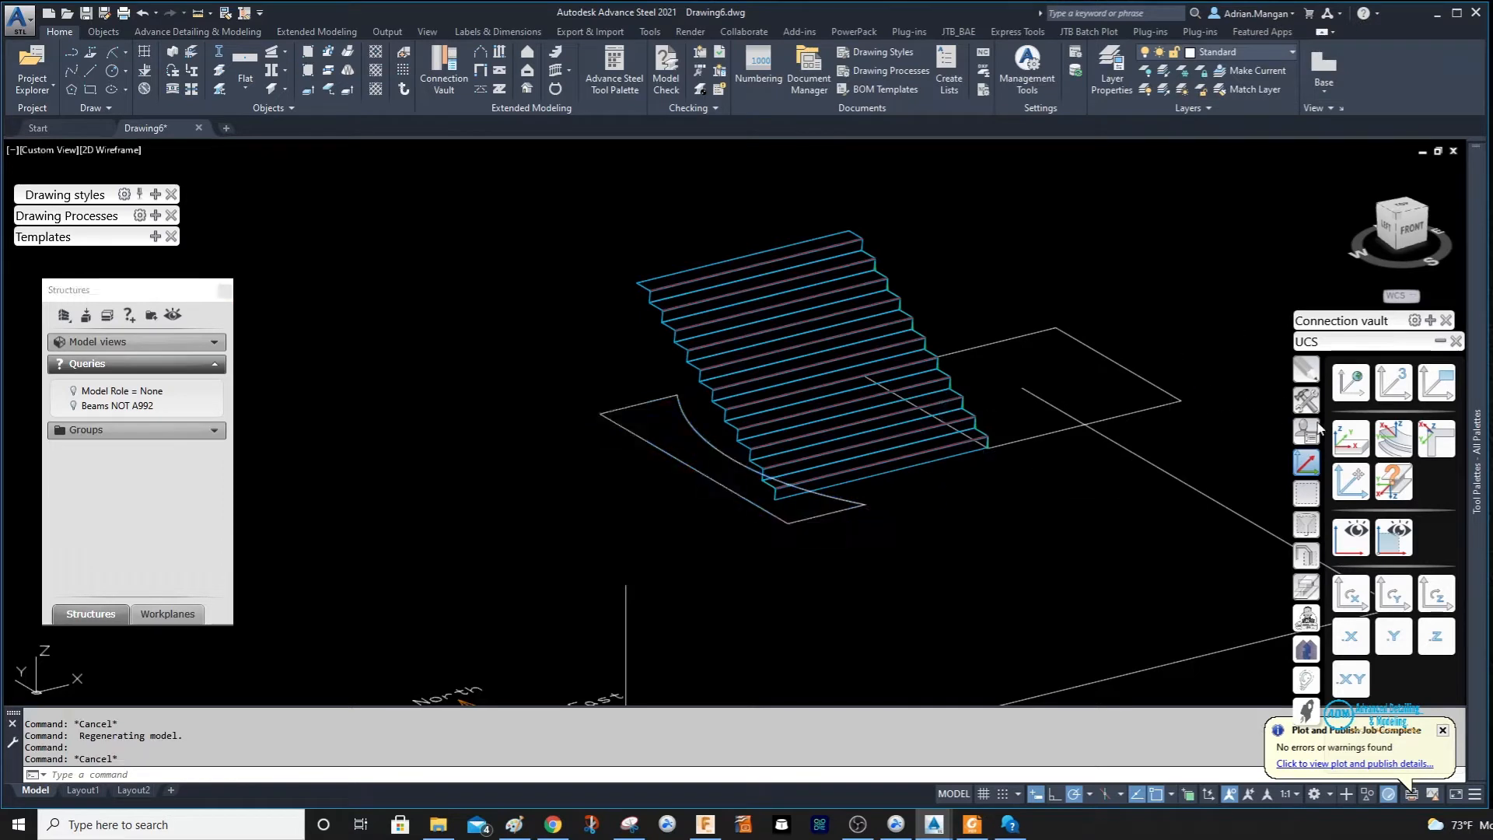
middle_drag(1133, 436, 1053, 414)
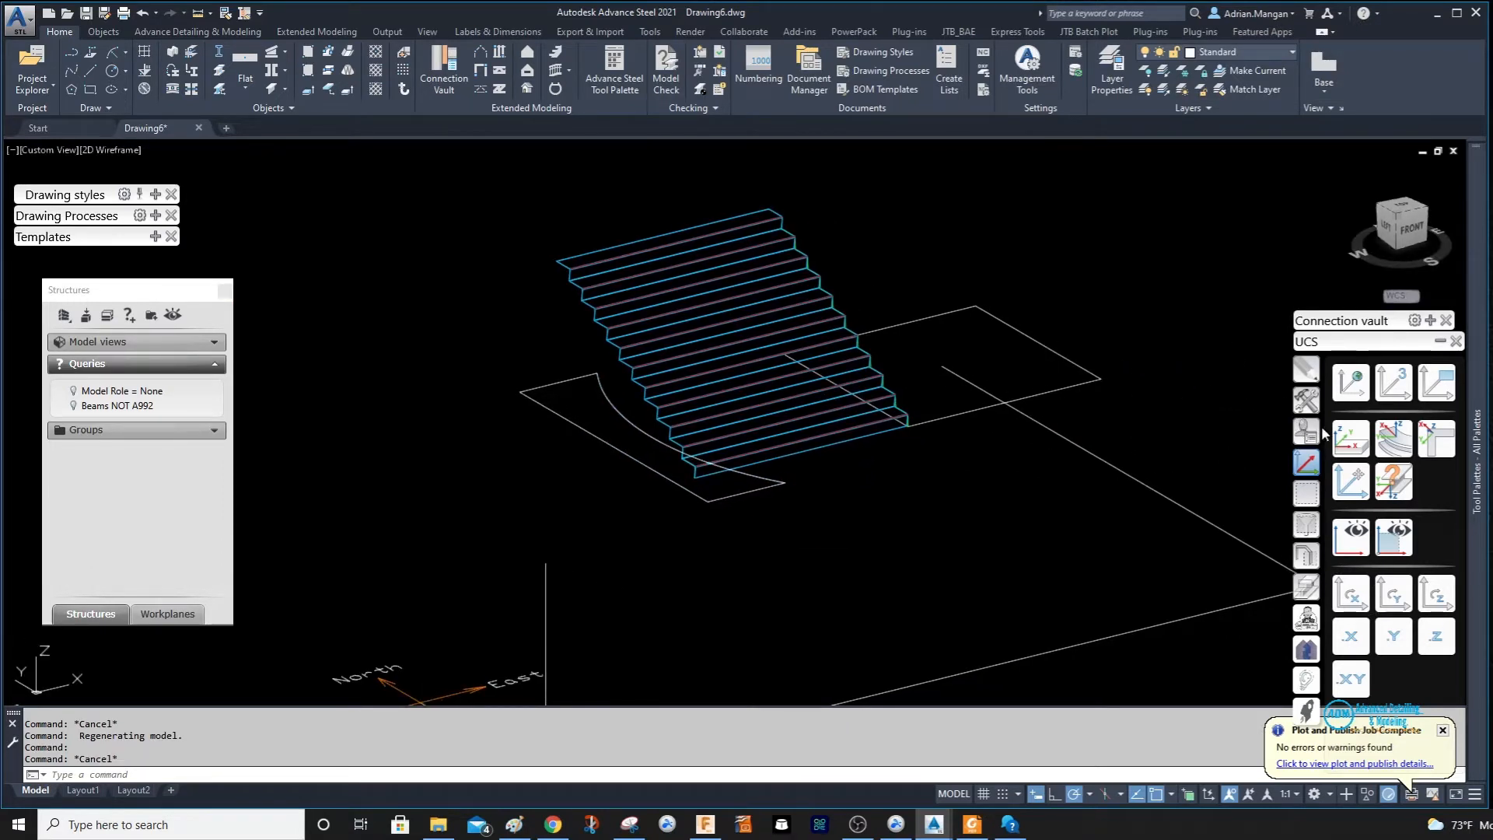
click(1307, 585)
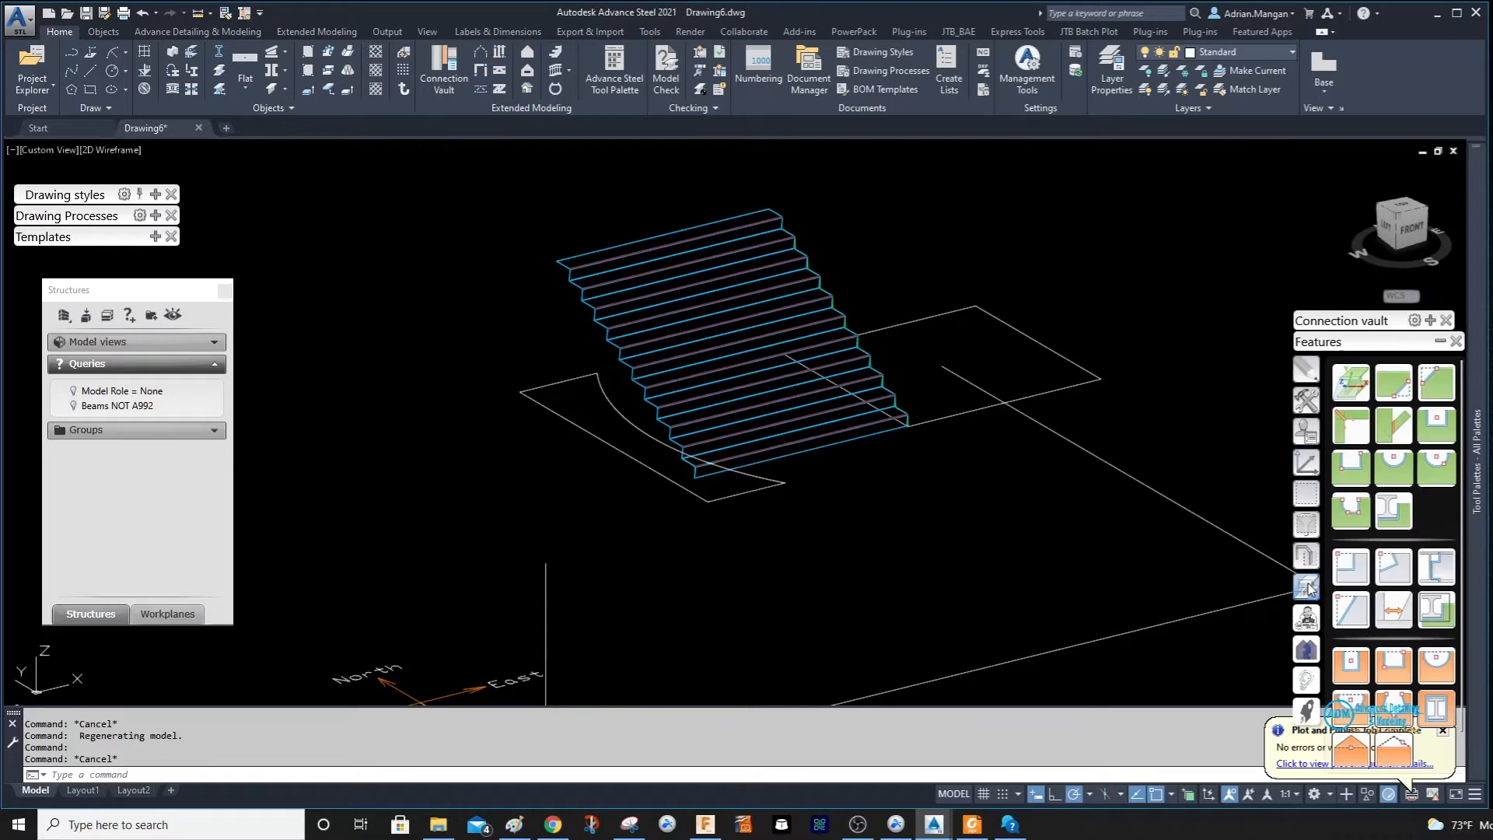
click(1356, 516)
scroll(723, 476, up, 5)
click(747, 465)
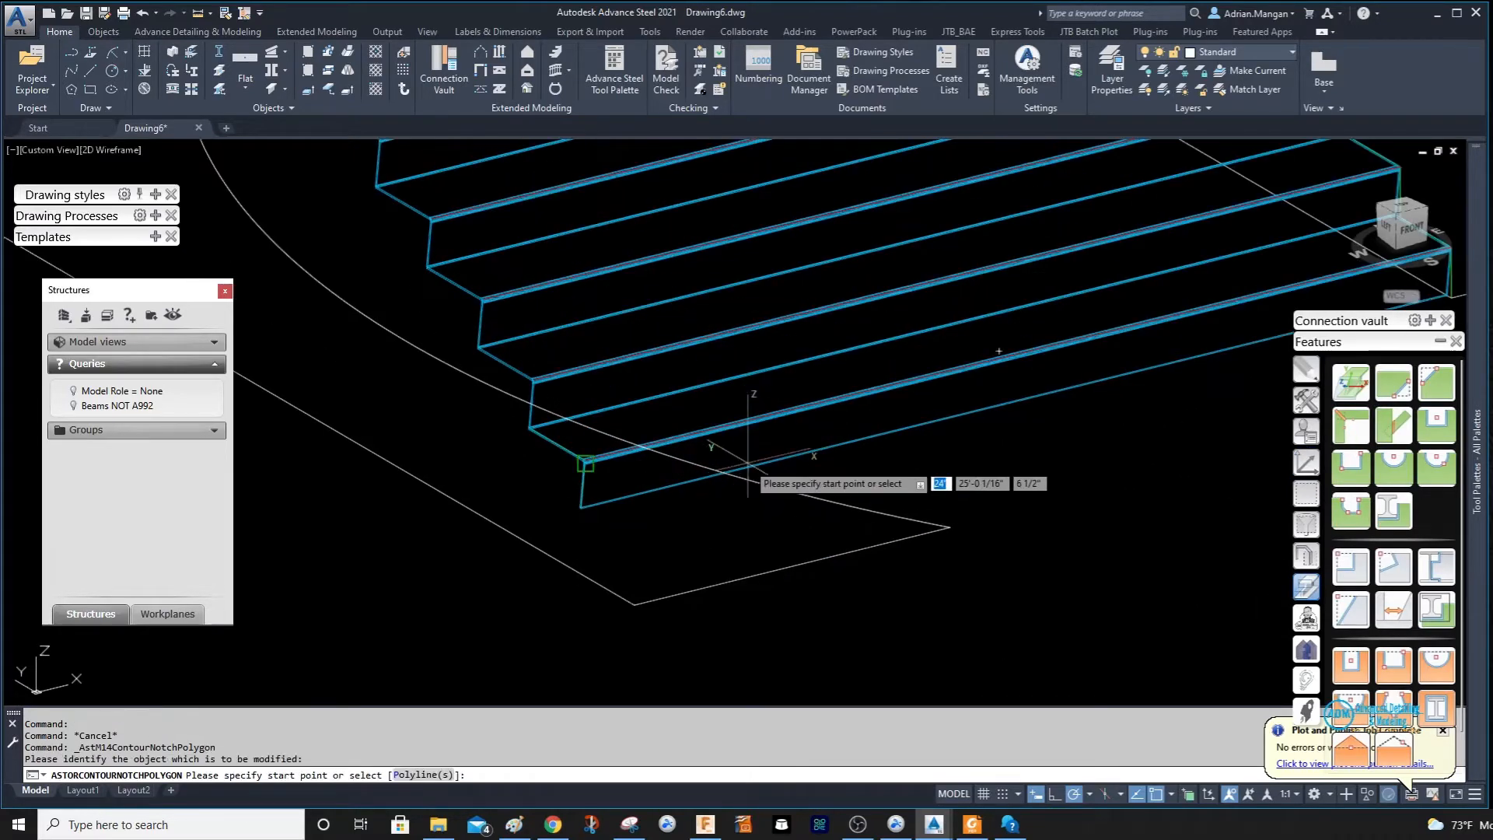
right_click(749, 465)
click(808, 547)
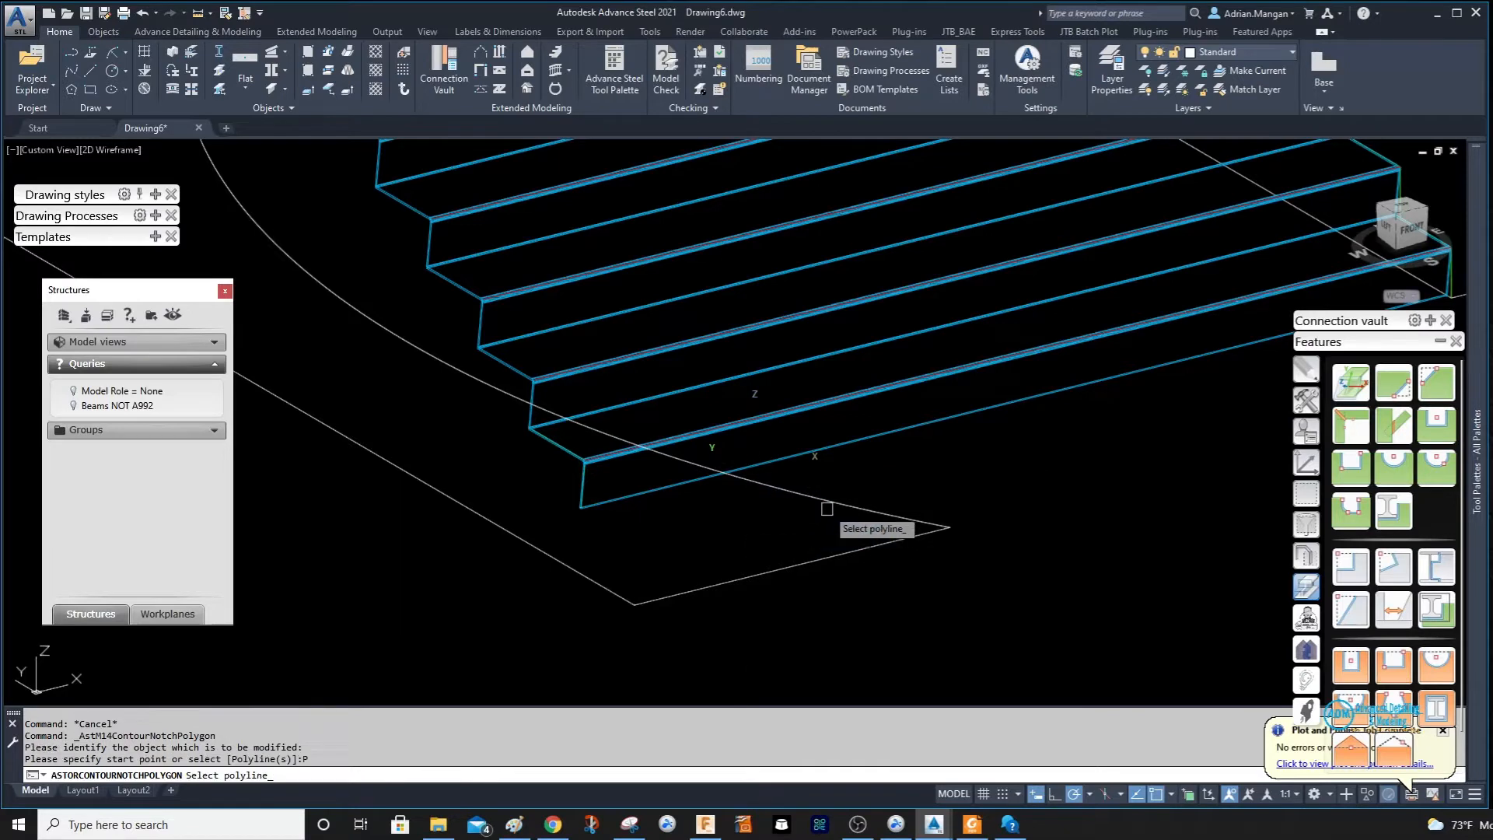
click(830, 501)
key(Return)
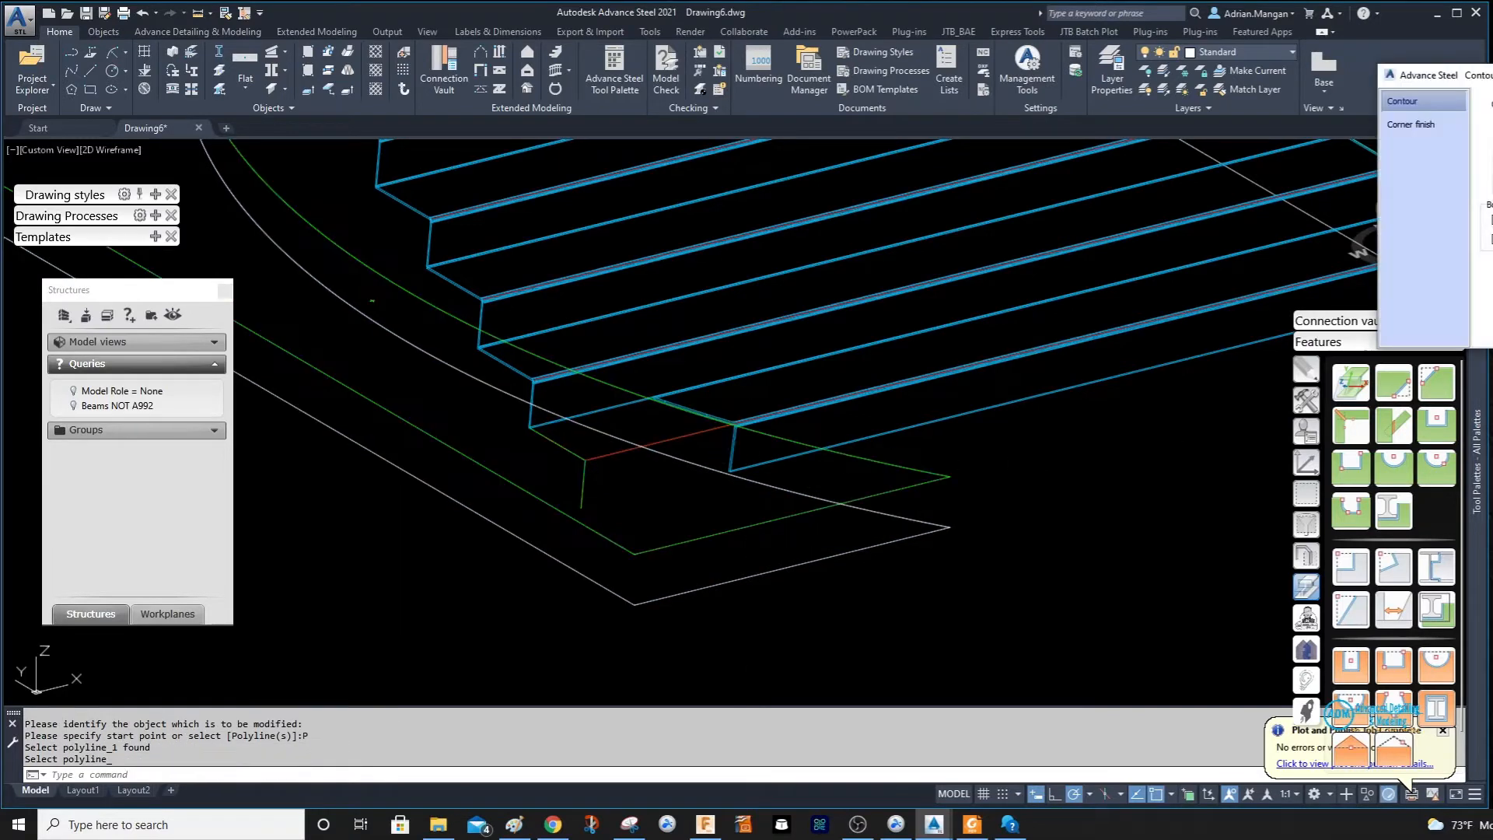
Cut the second-lowest stair tread with a polygon contour notch based on the same closed outline polyline.
click(1353, 499)
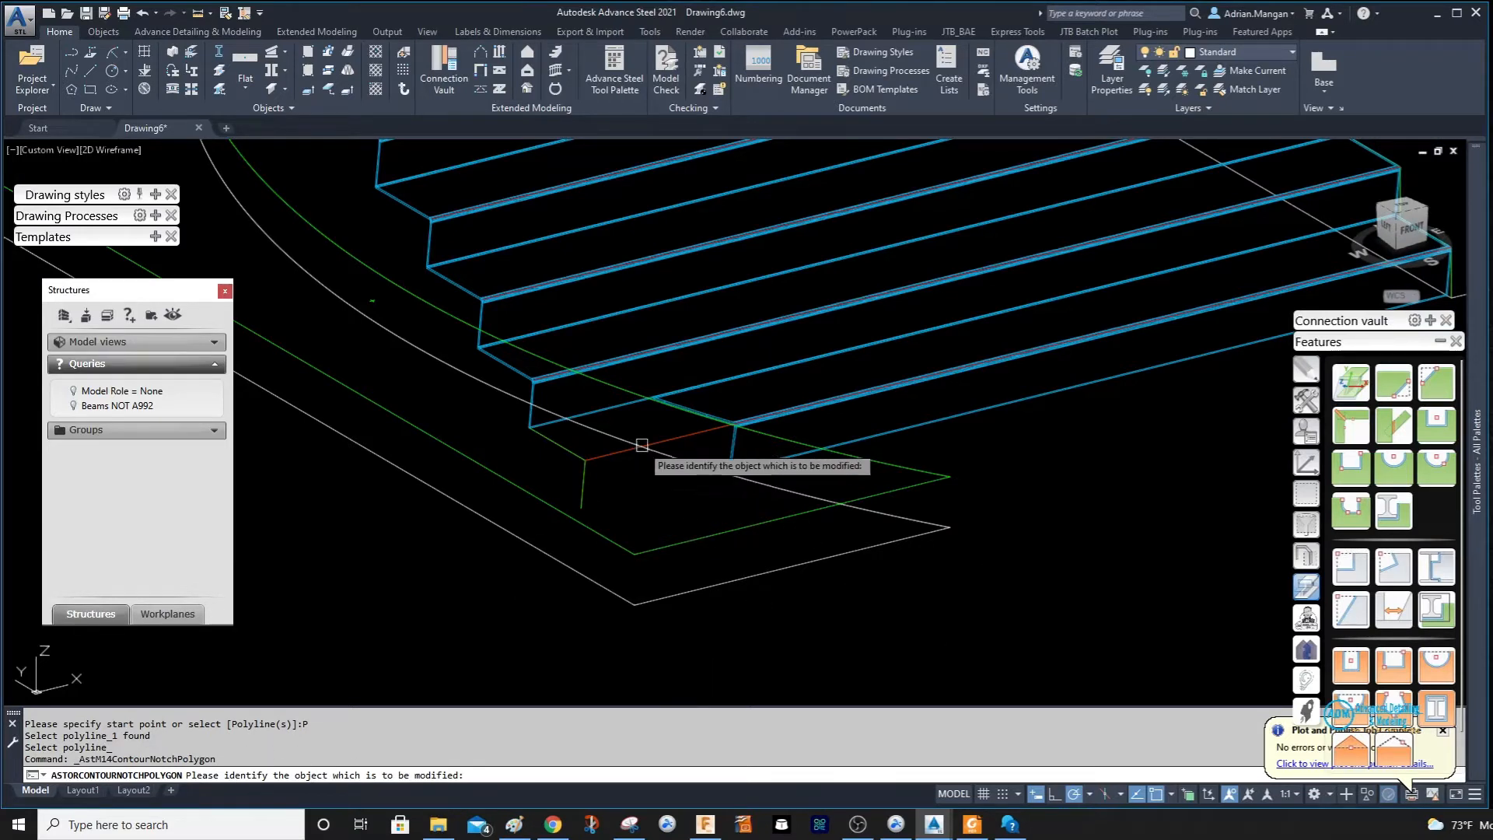
click(586, 388)
right_click(569, 333)
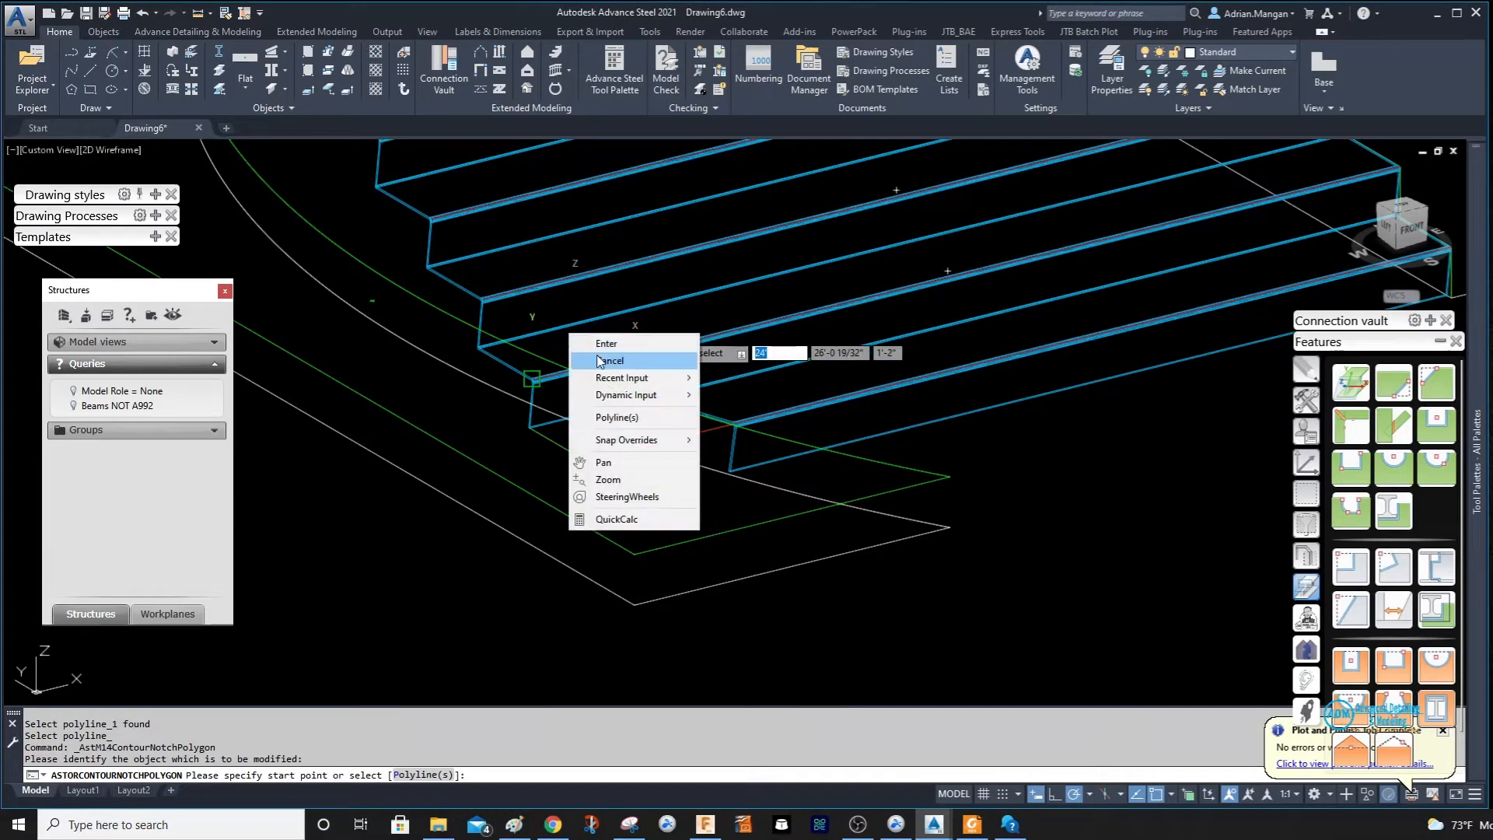
click(614, 417)
click(490, 520)
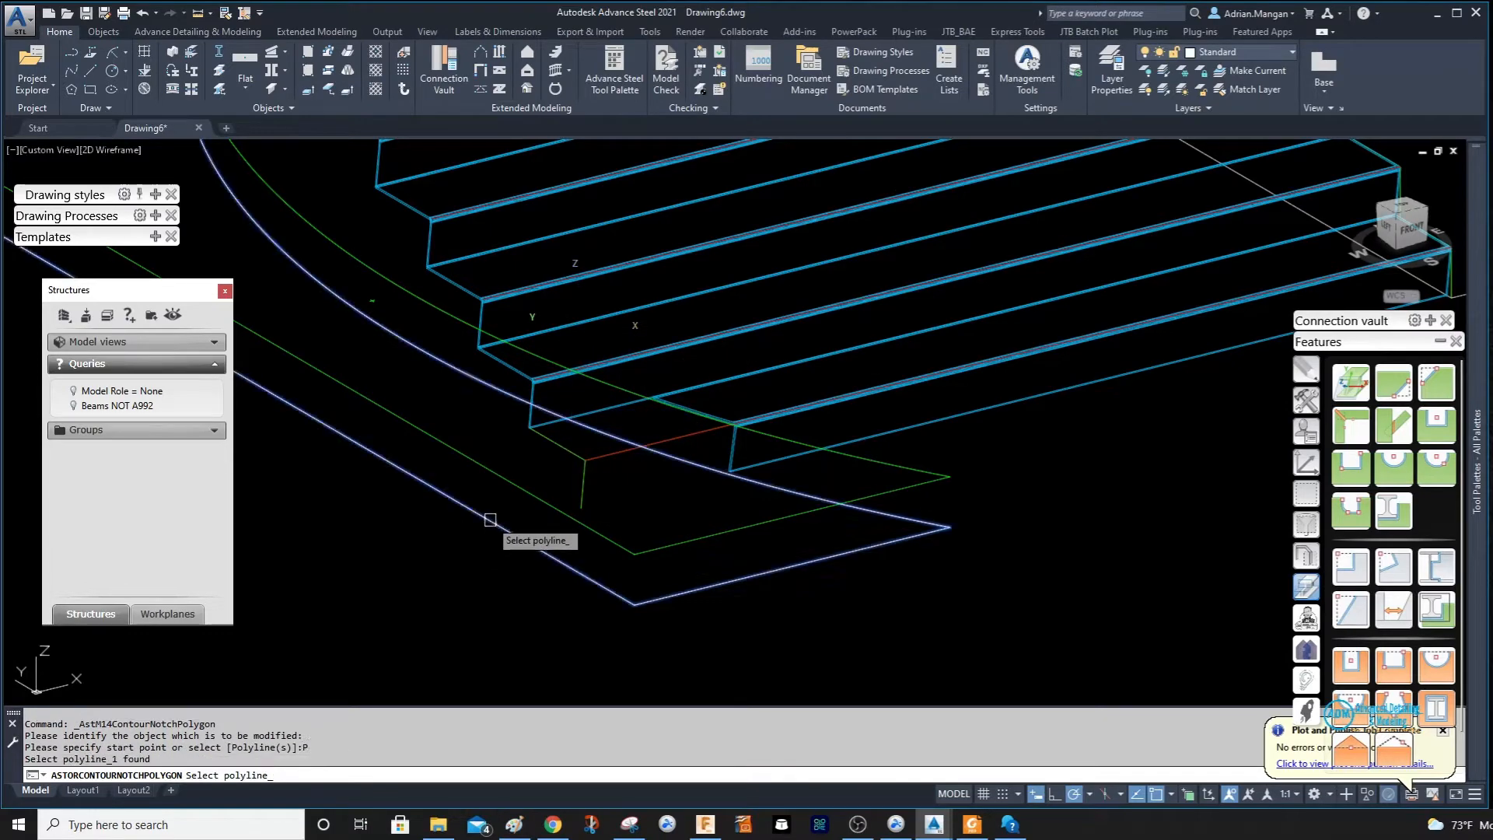
middle_drag(576, 351, 841, 456)
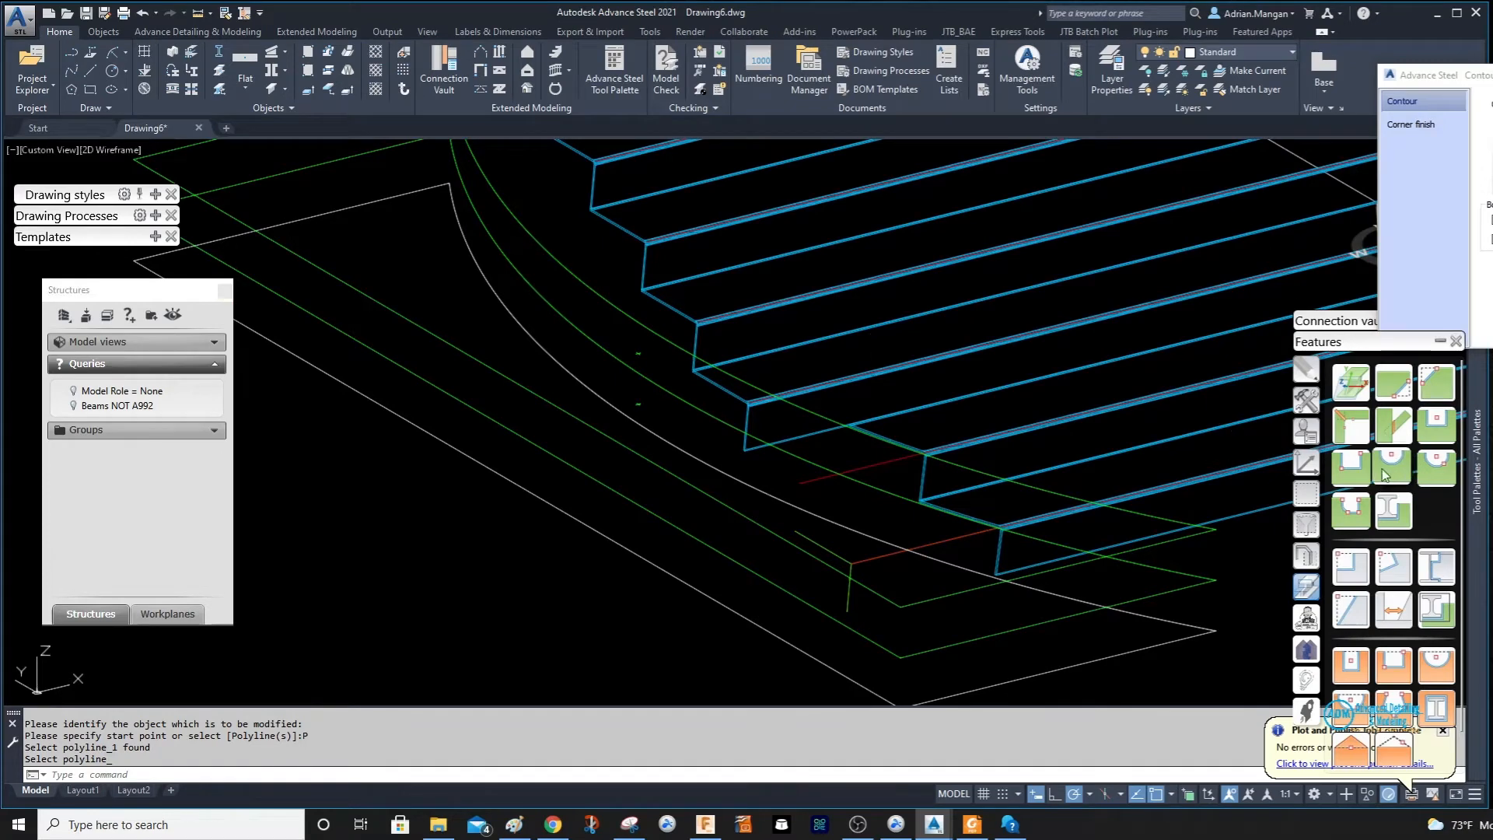
Cut the third-lowest stair tread with a polygon contour notch based on the closed outline polyline.
click(1352, 501)
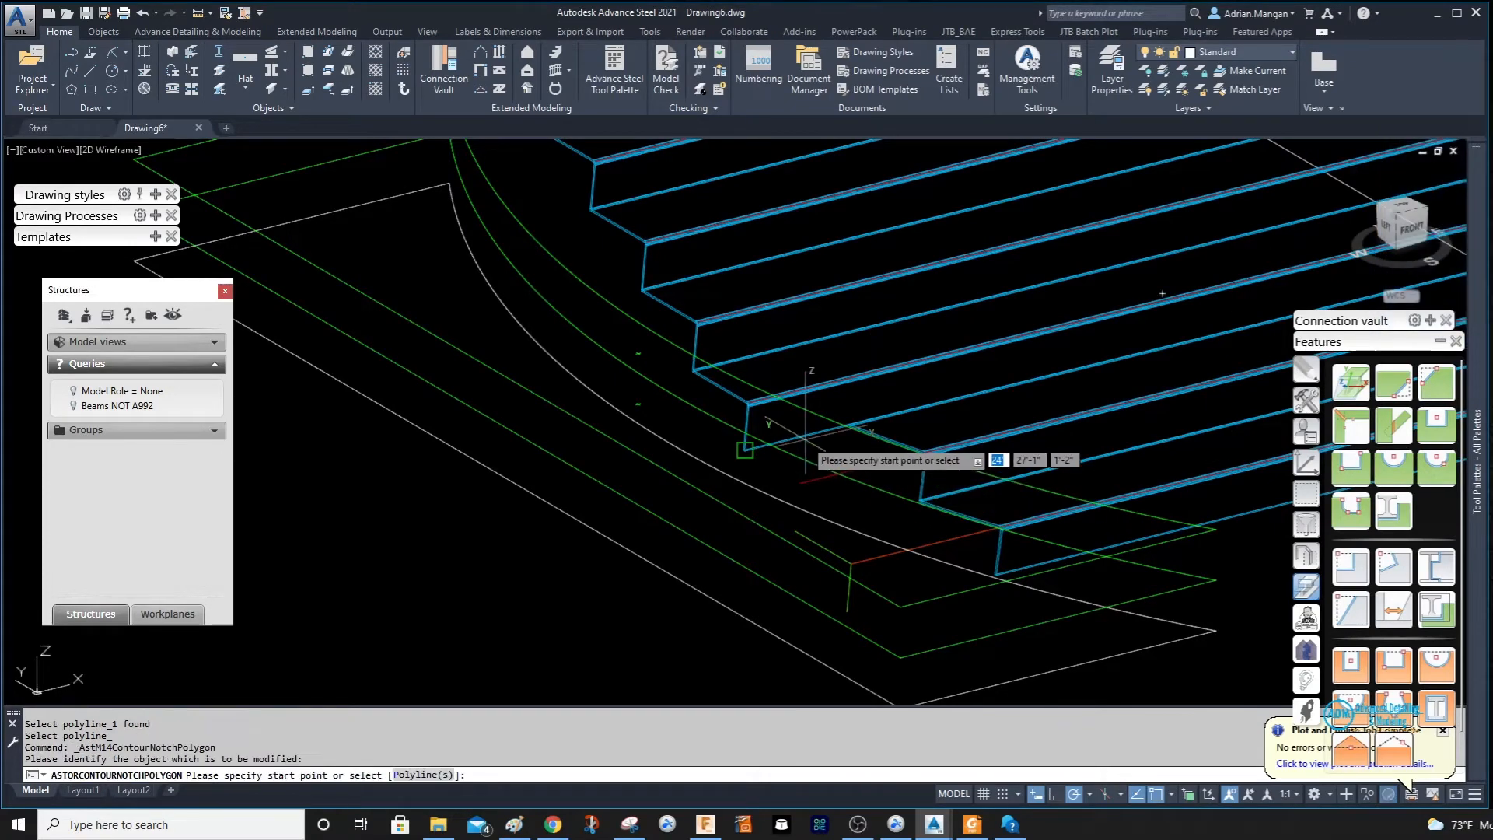
right_click(805, 442)
click(826, 524)
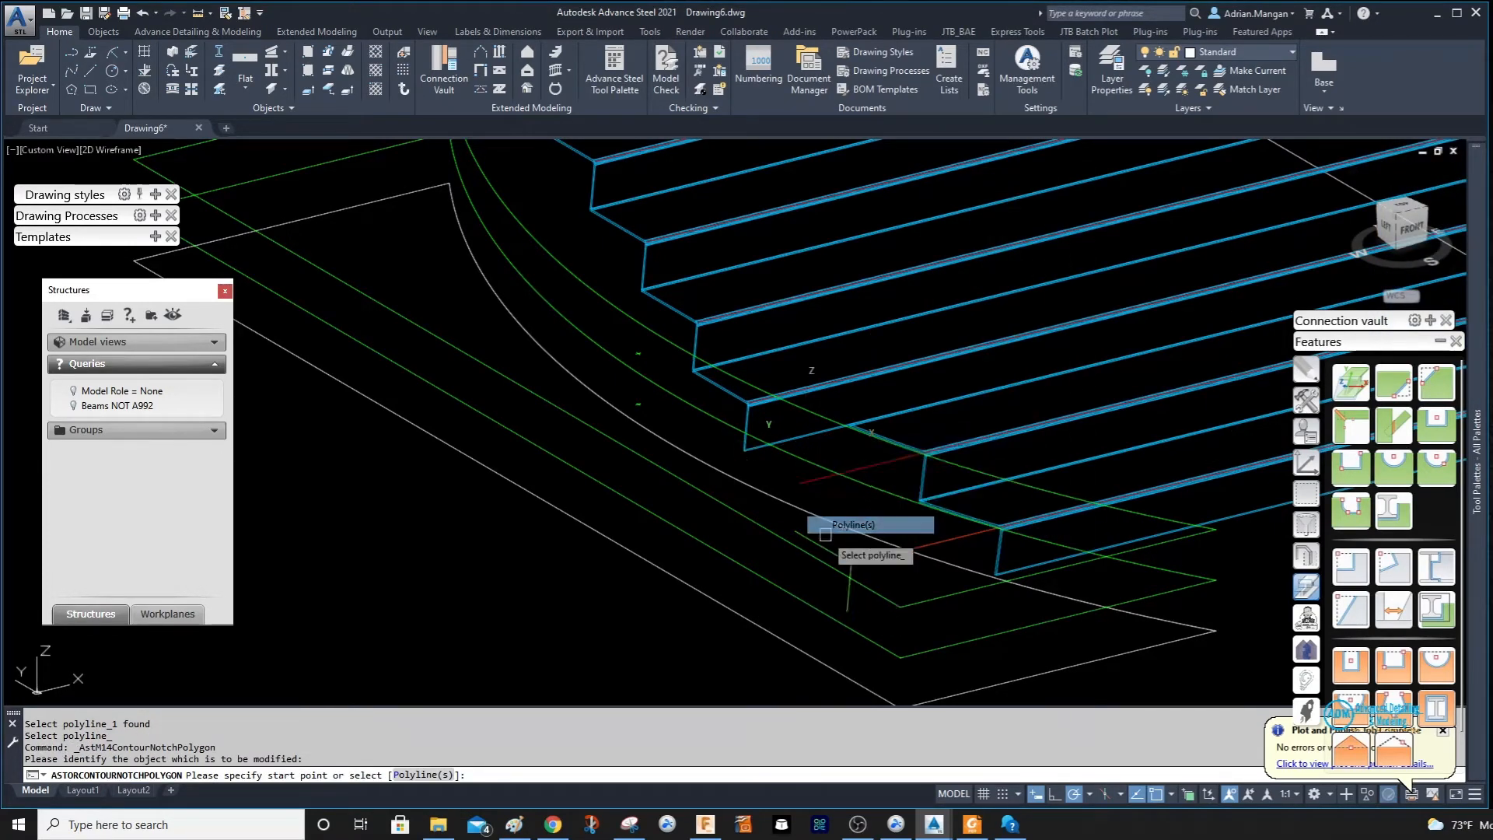
click(727, 602)
key(Return)
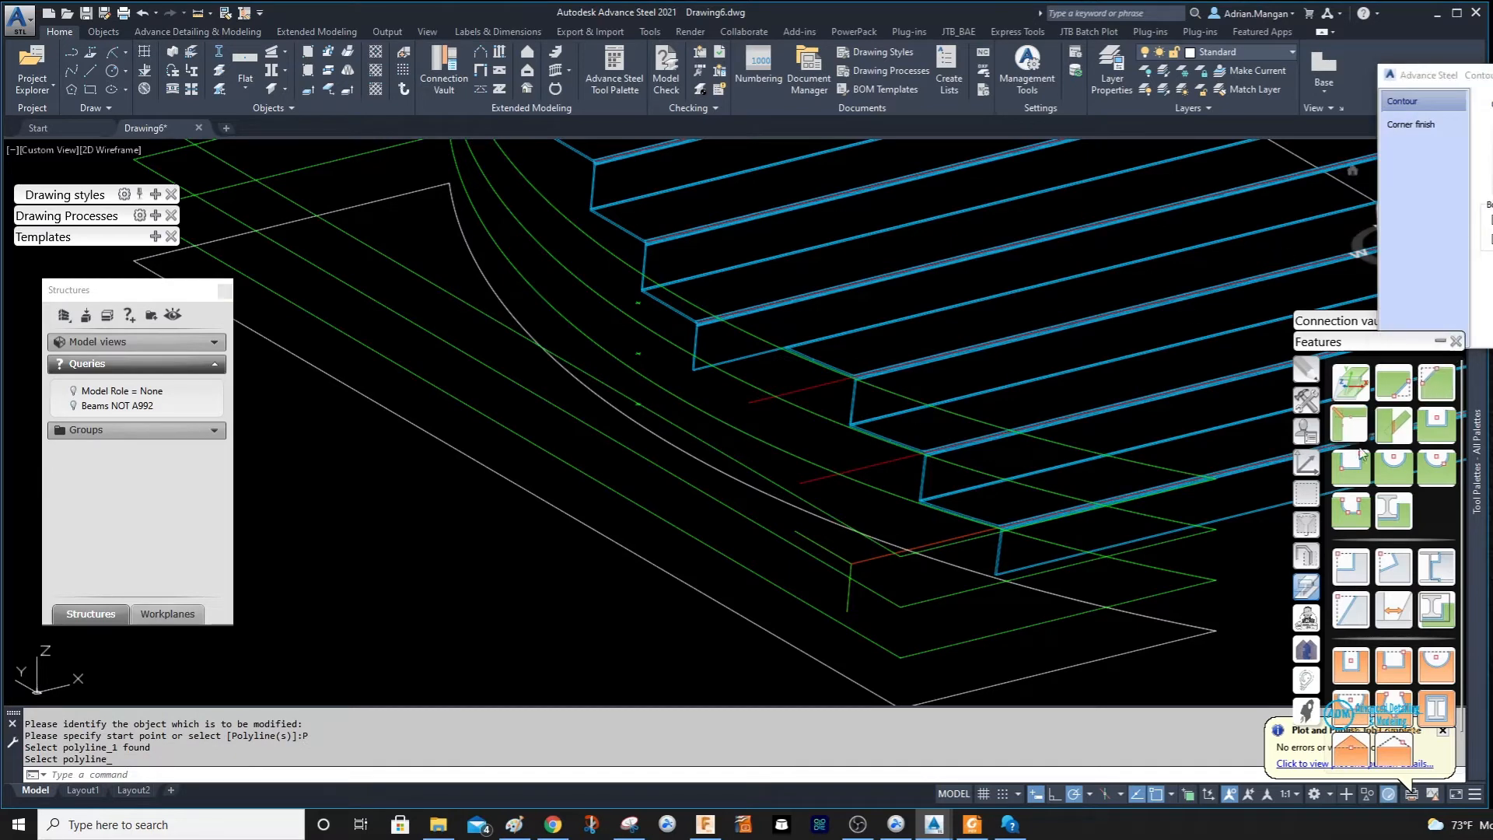
Cut the fourth-lowest stair tread with a polygon contour notch based on the closed outline polyline.
click(1349, 507)
click(694, 368)
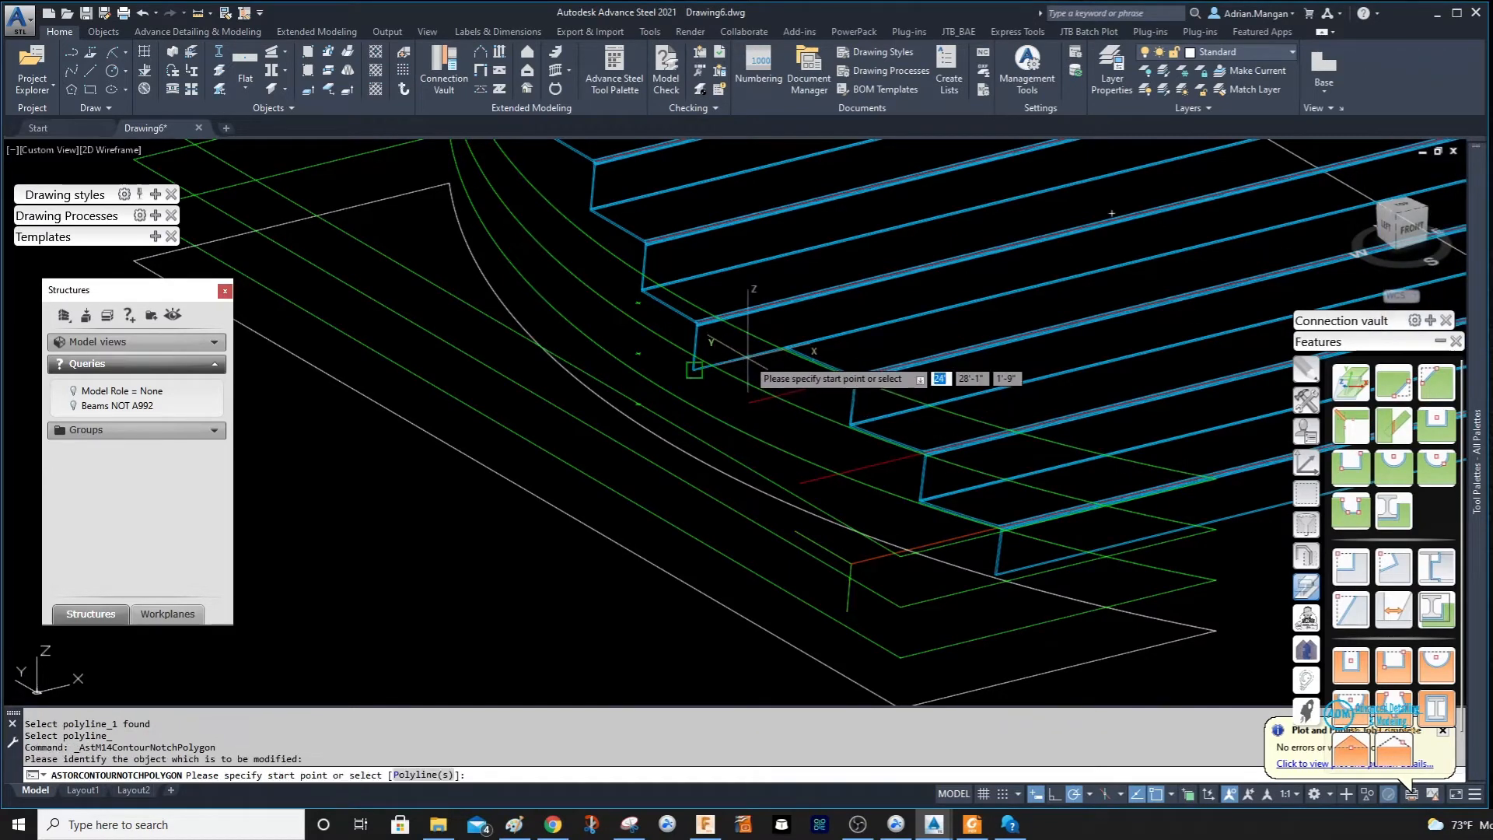
right_click(748, 361)
click(789, 442)
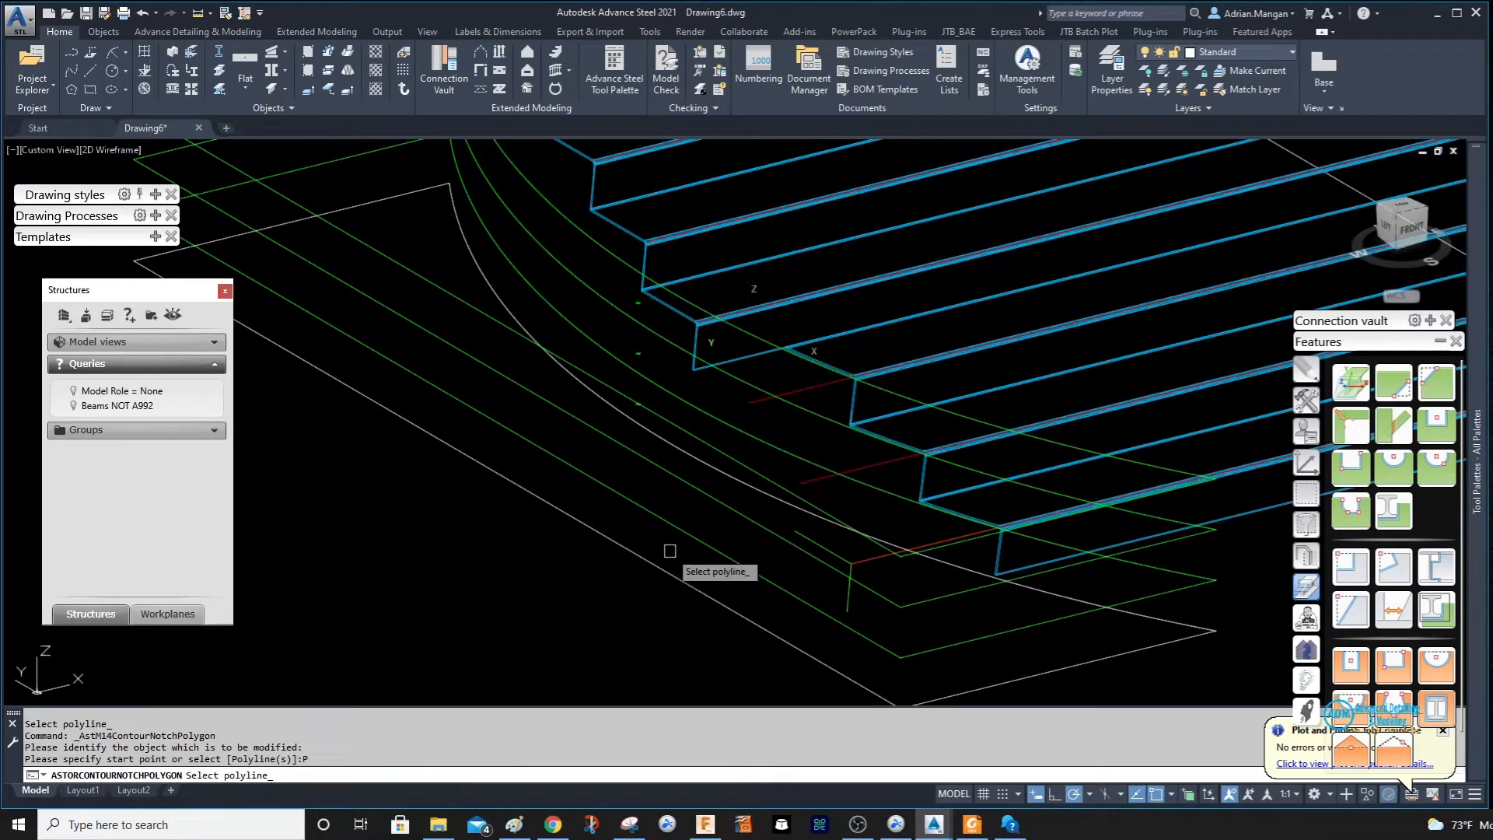
click(655, 569)
key(Return)
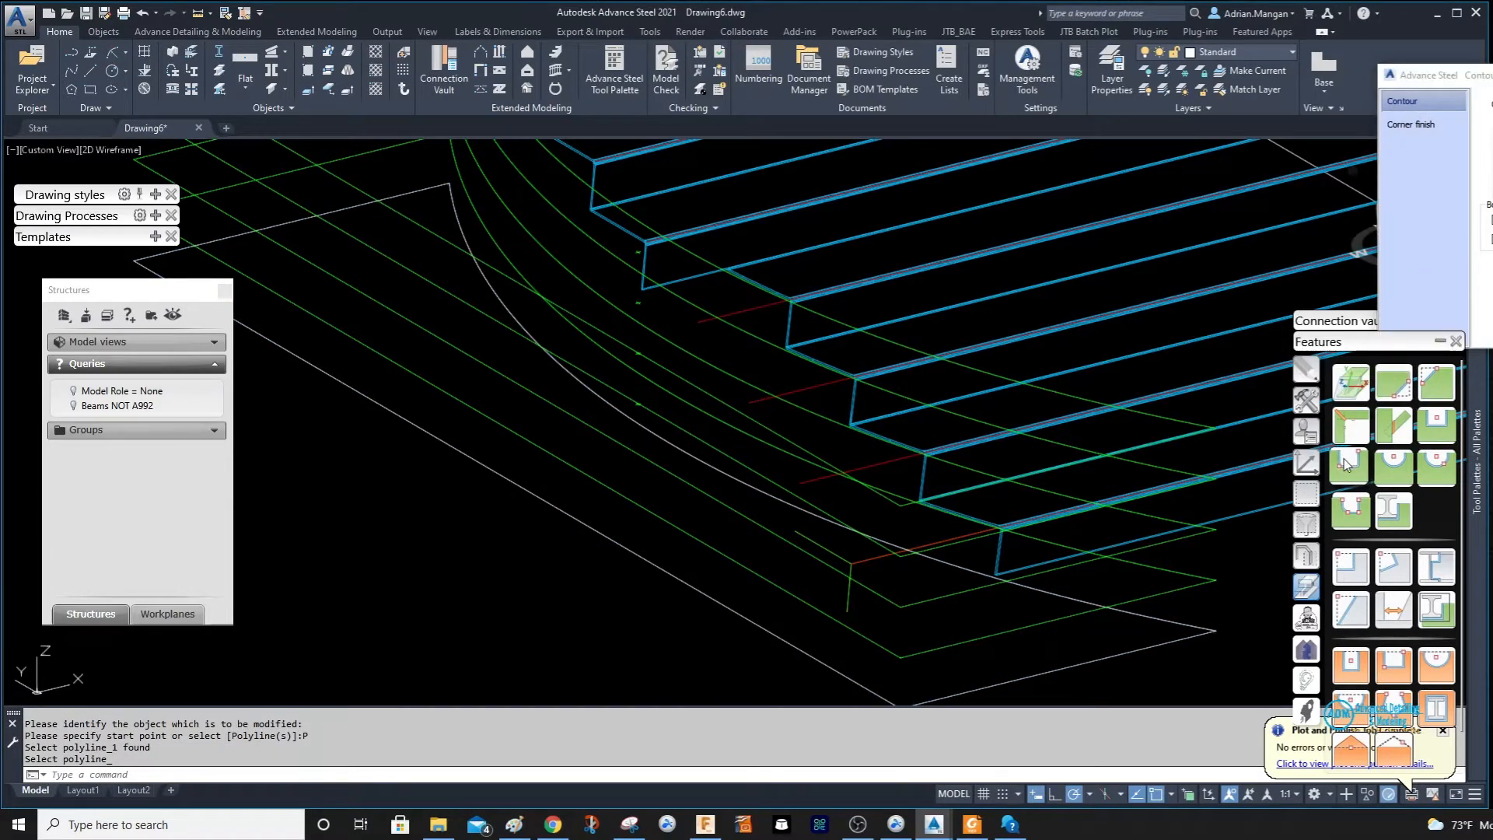
Cut the fifth-lowest stair tread with a polygon contour notch based on the closed outline polyline.
click(1347, 505)
click(711, 293)
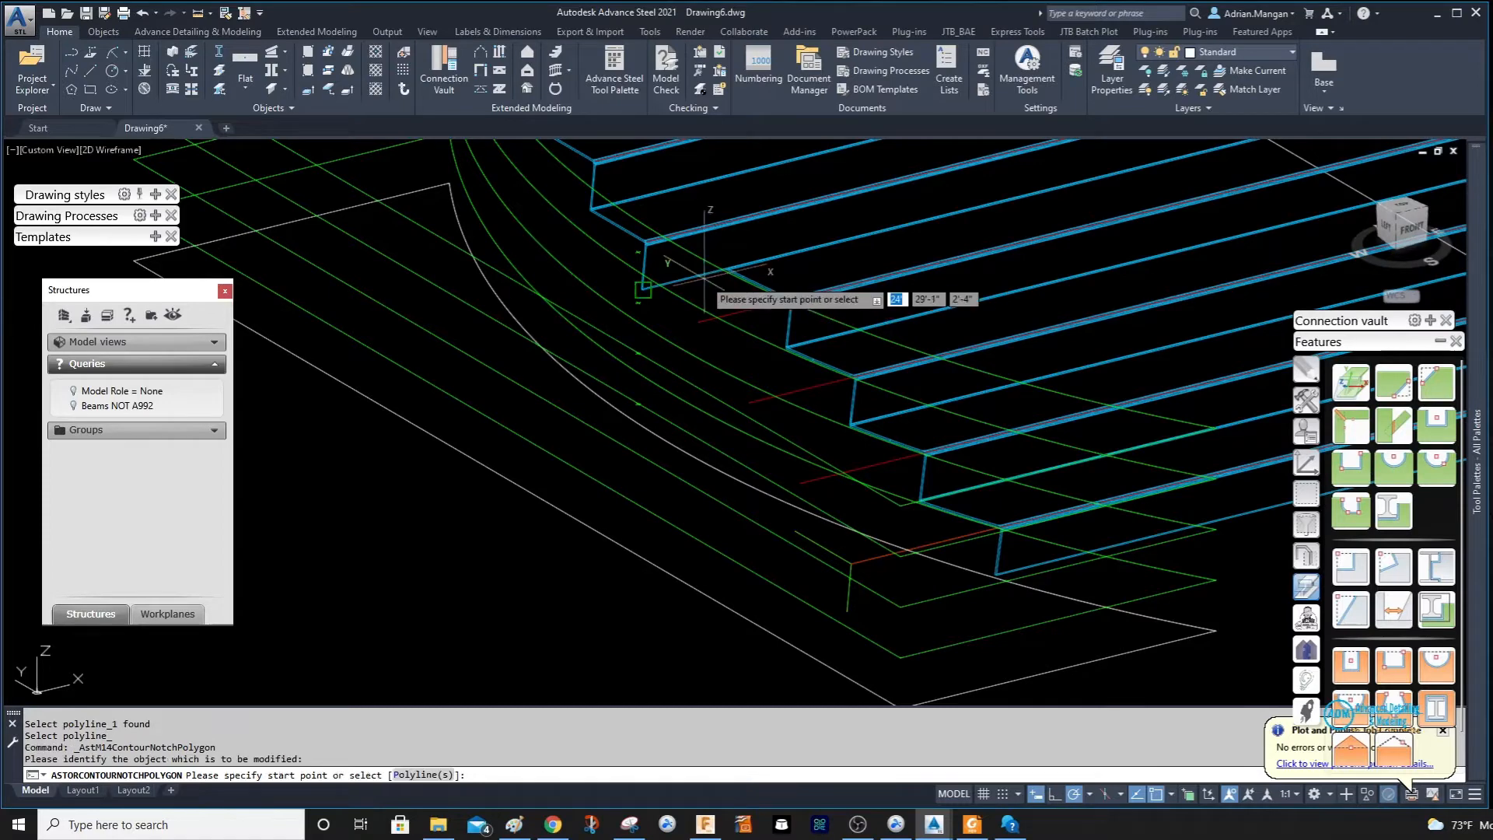
right_click(708, 292)
click(752, 364)
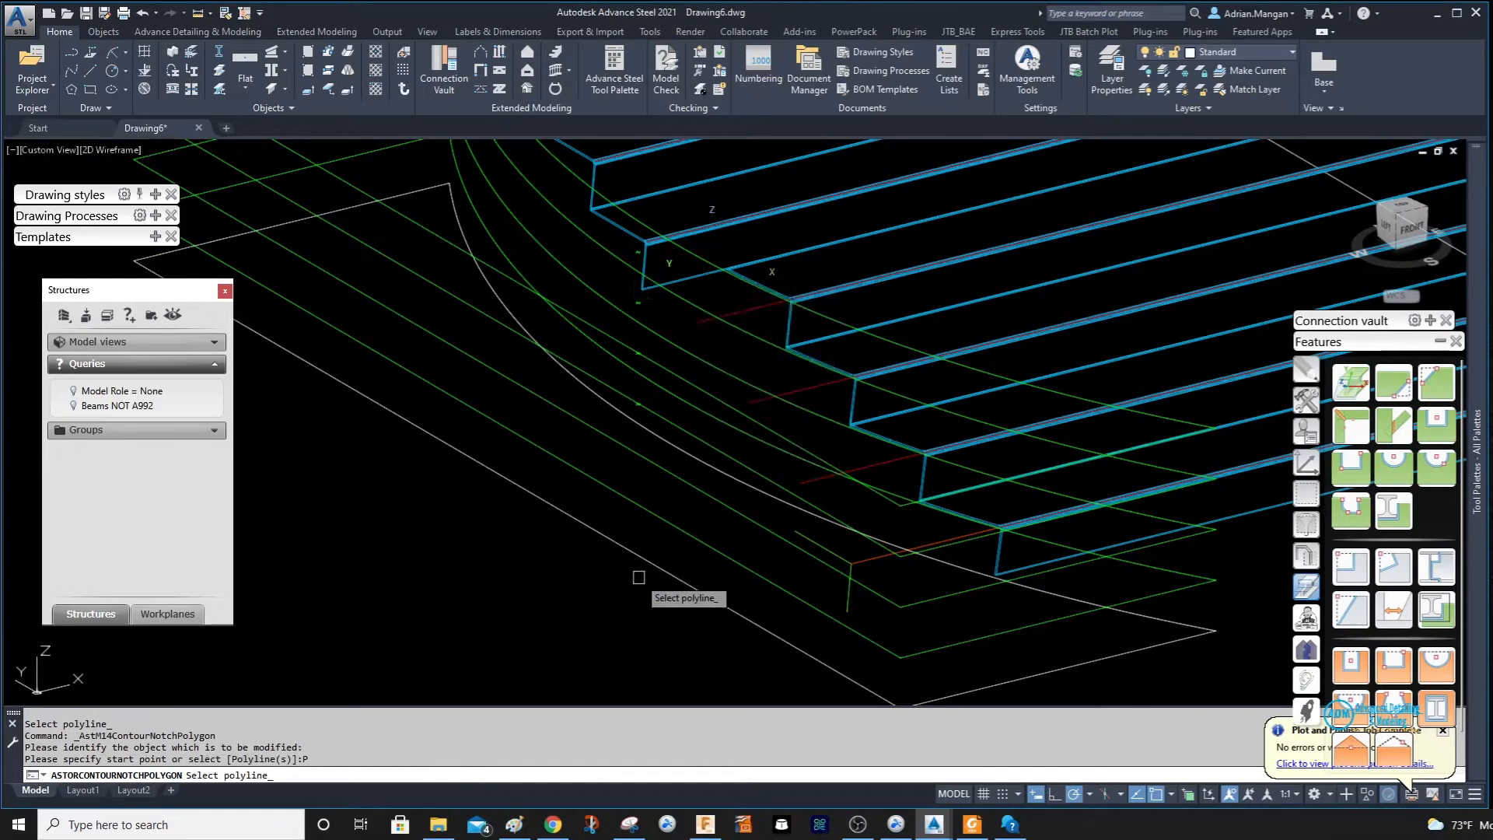
click(666, 585)
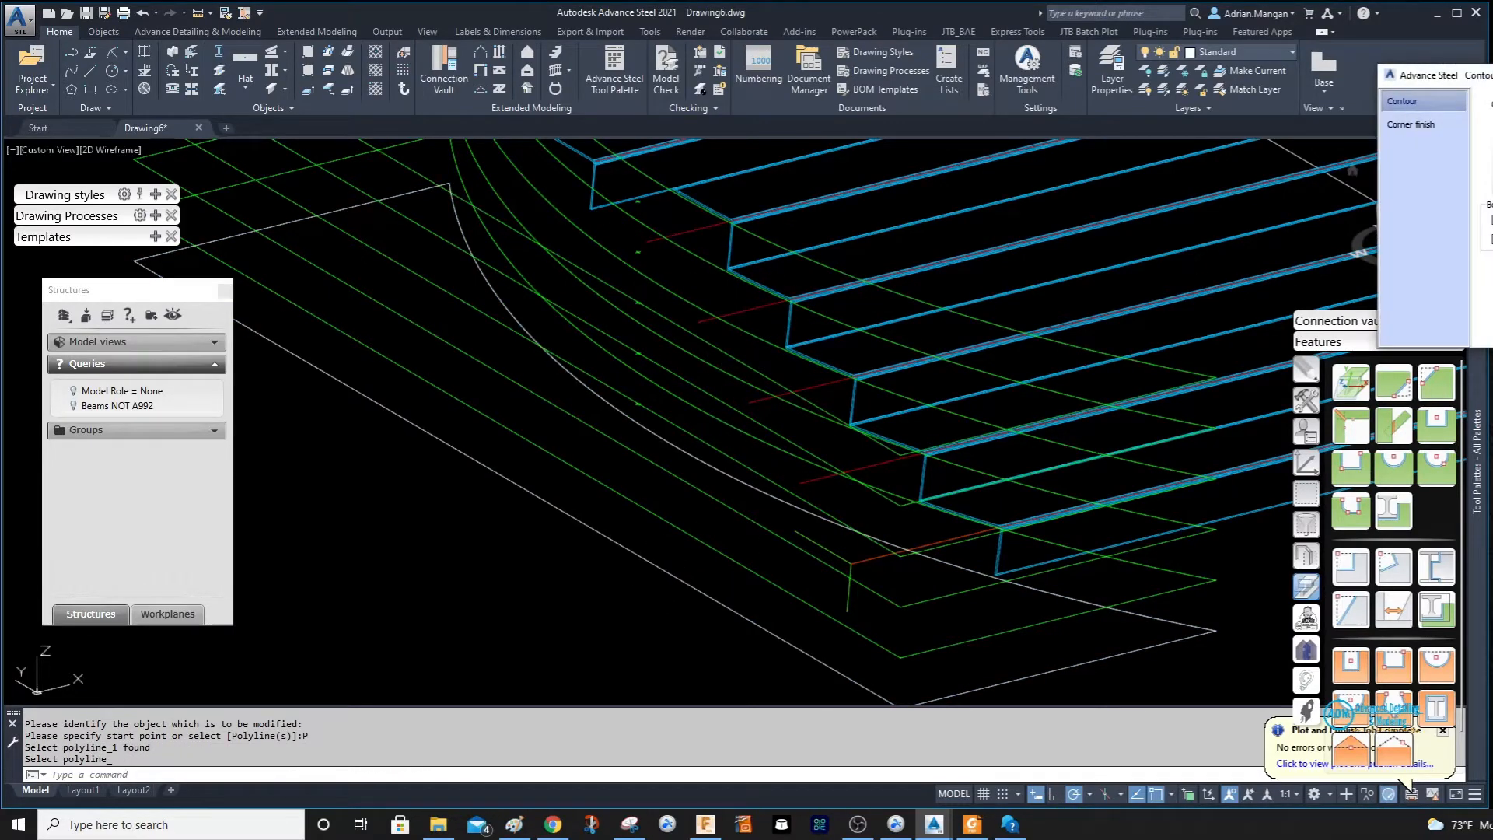
key(Escape)
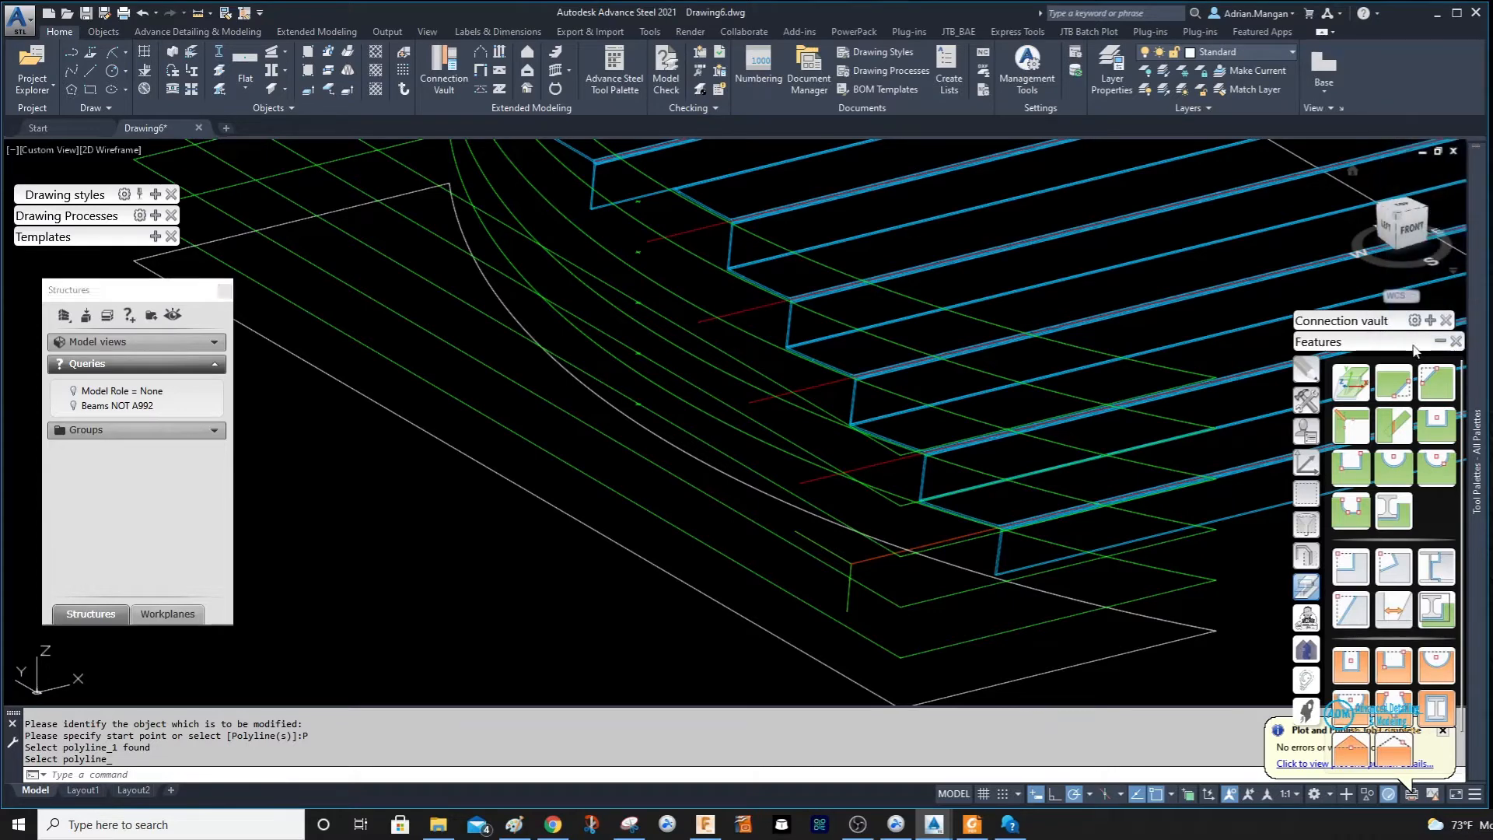
Examine in top view how the cut tread ends line up with the curved outline, opening the properties of the notch contours.
click(1392, 208)
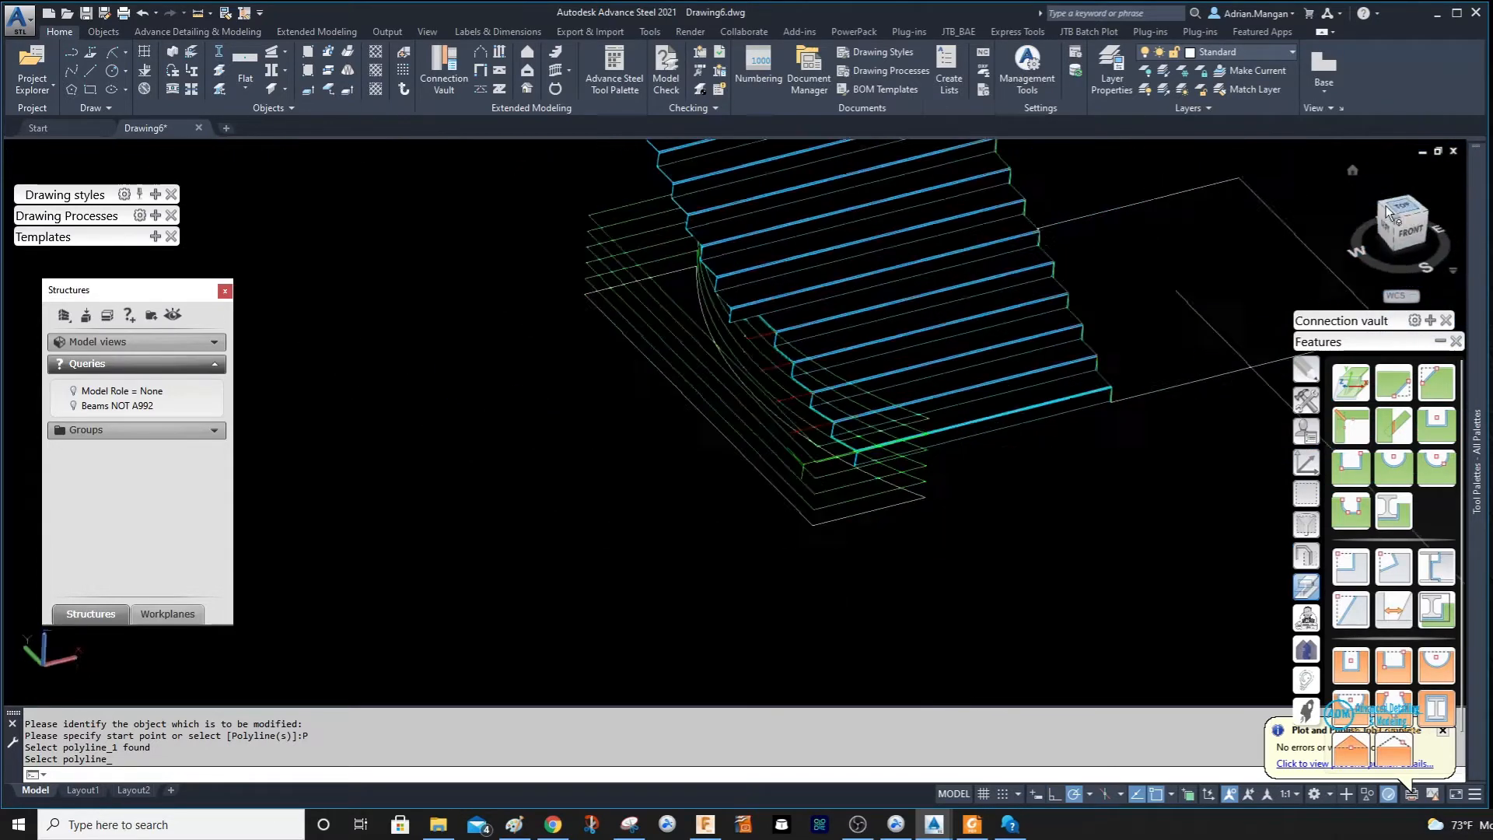
middle_drag(1015, 581, 923, 447)
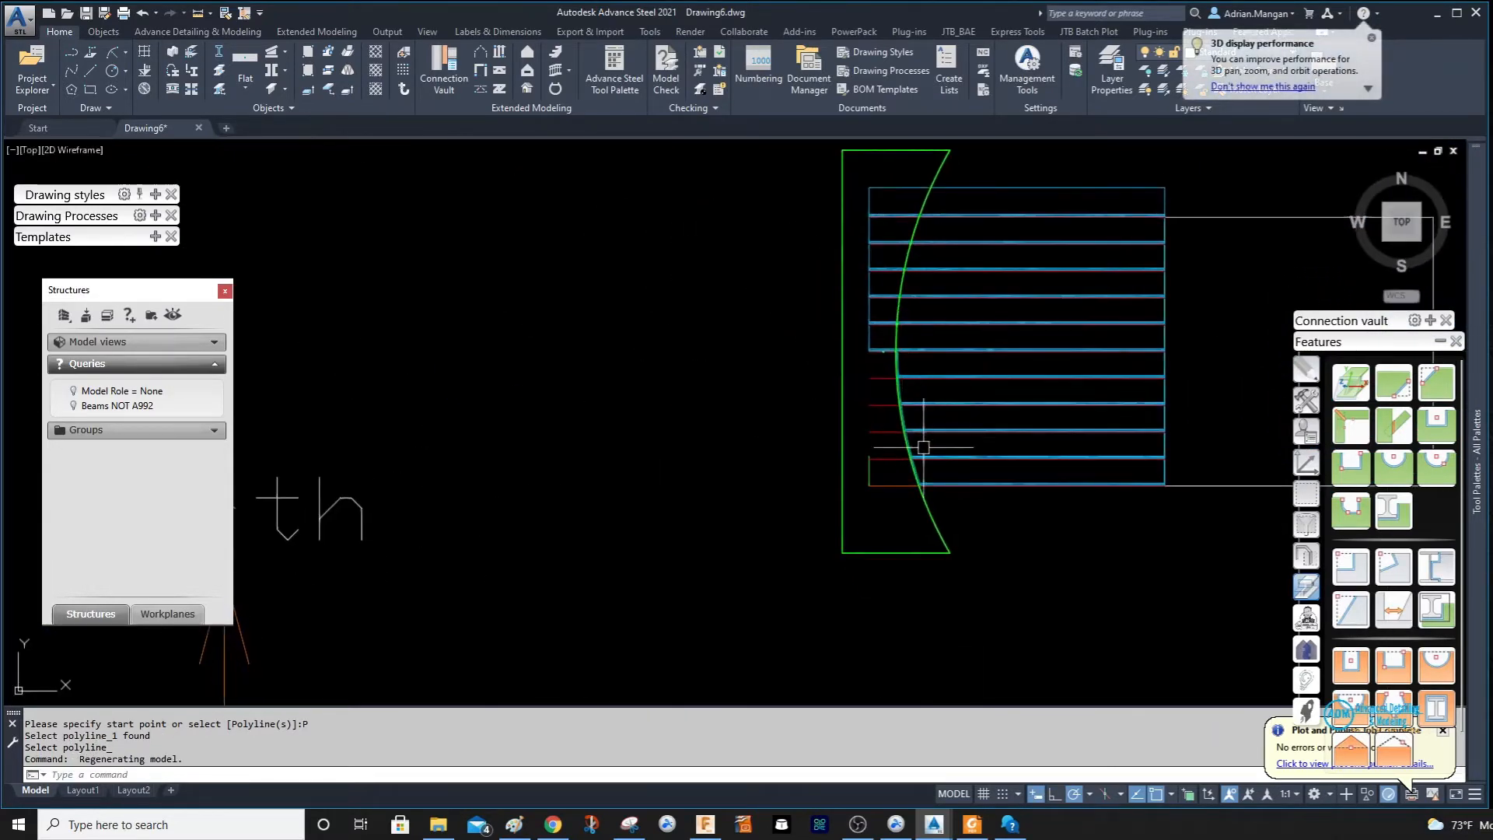
scroll(903, 358, up, 5)
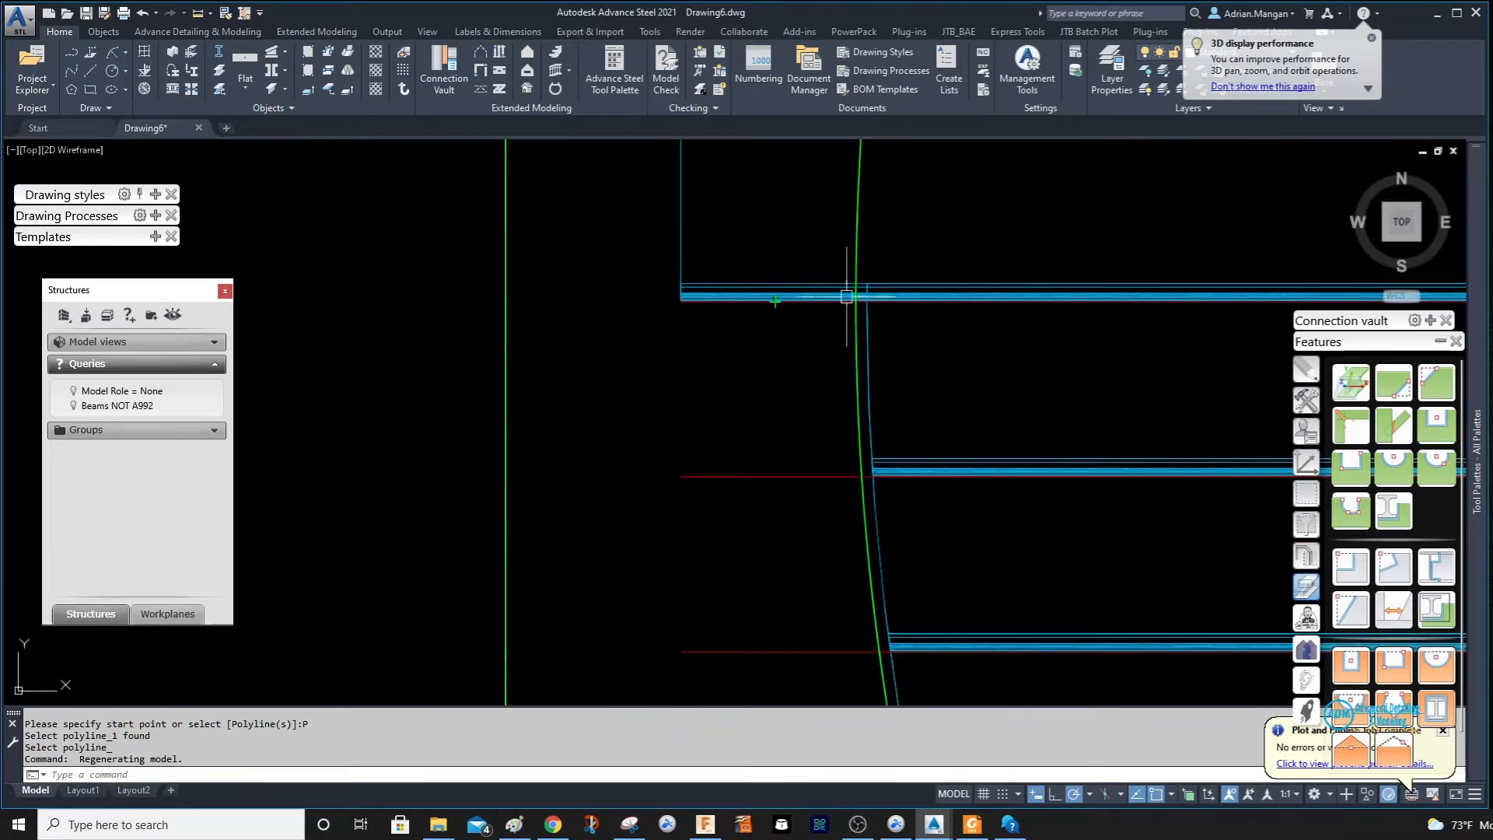
scroll(846, 296, down, 2)
mouse_move(916, 433)
middle_down()
mouse_move(890, 172)
mouse_move(895, 241)
mouse_move(887, 196)
middle_up()
double_click(957, 512)
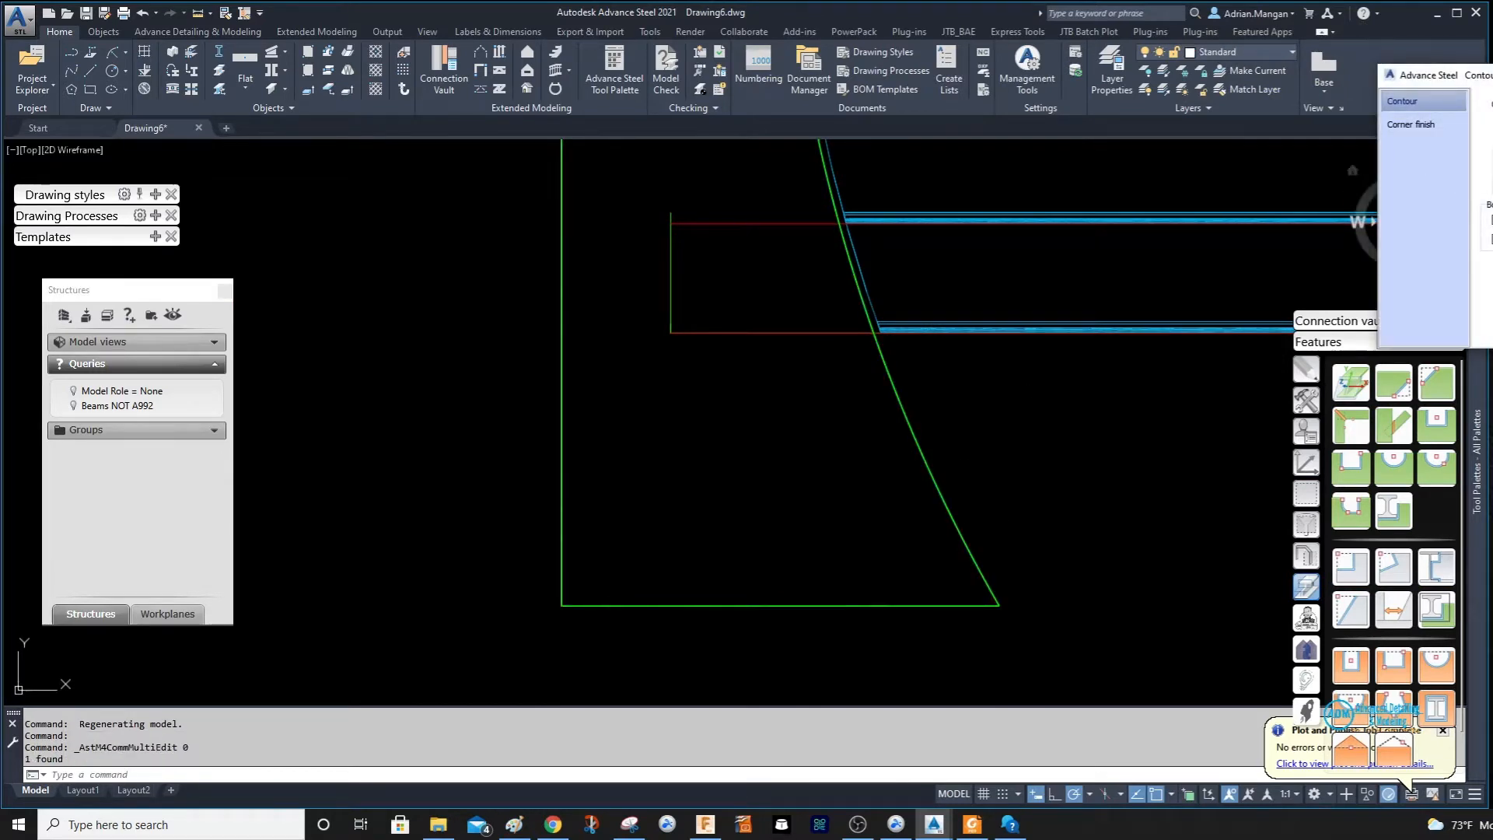
key(Escape)
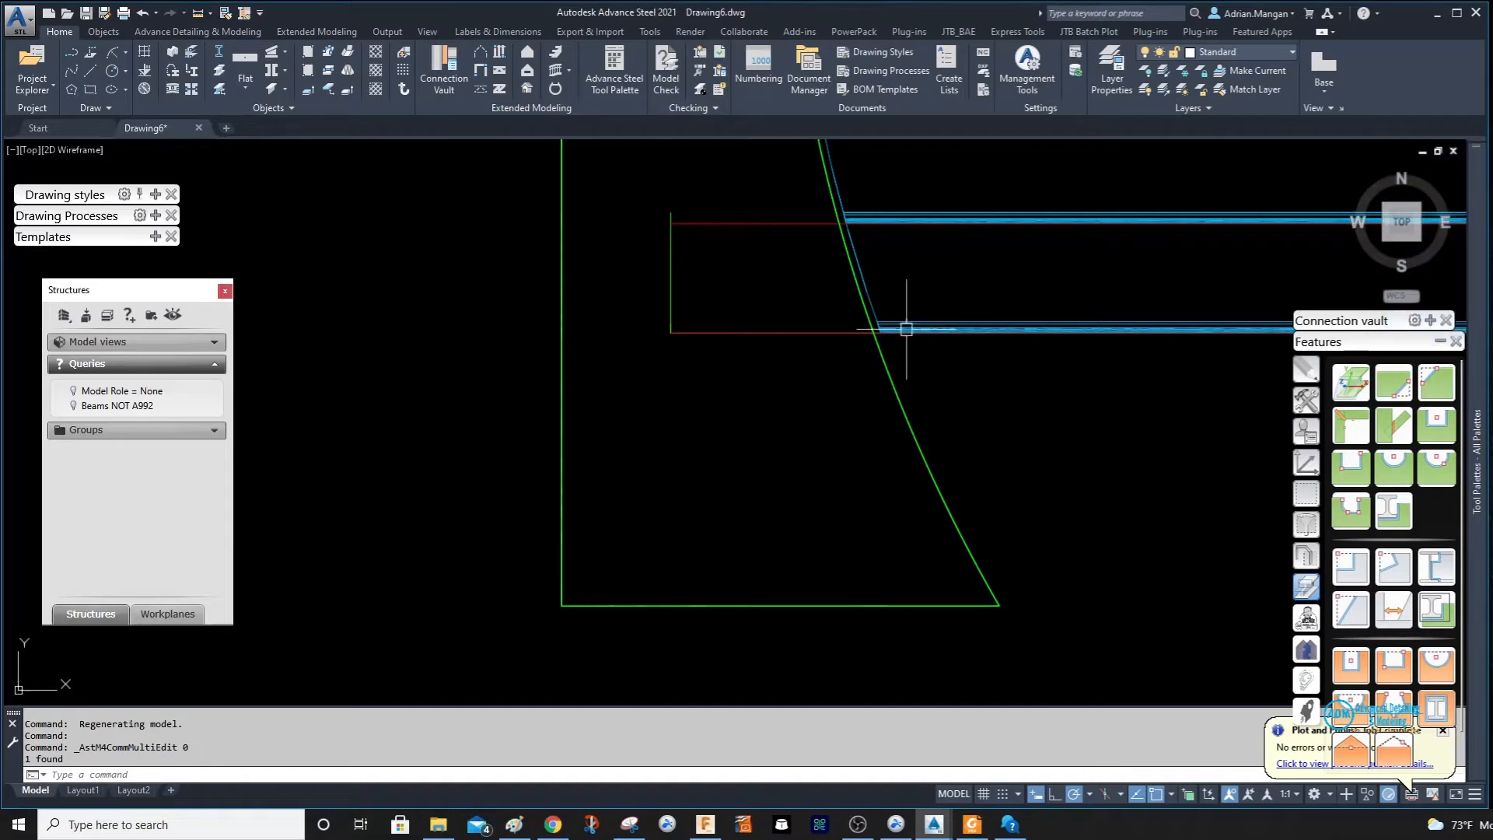
middle_drag(908, 272, 973, 412)
scroll(967, 379, down, 4)
middle_drag(932, 244, 928, 323)
scroll(910, 330, up, 4)
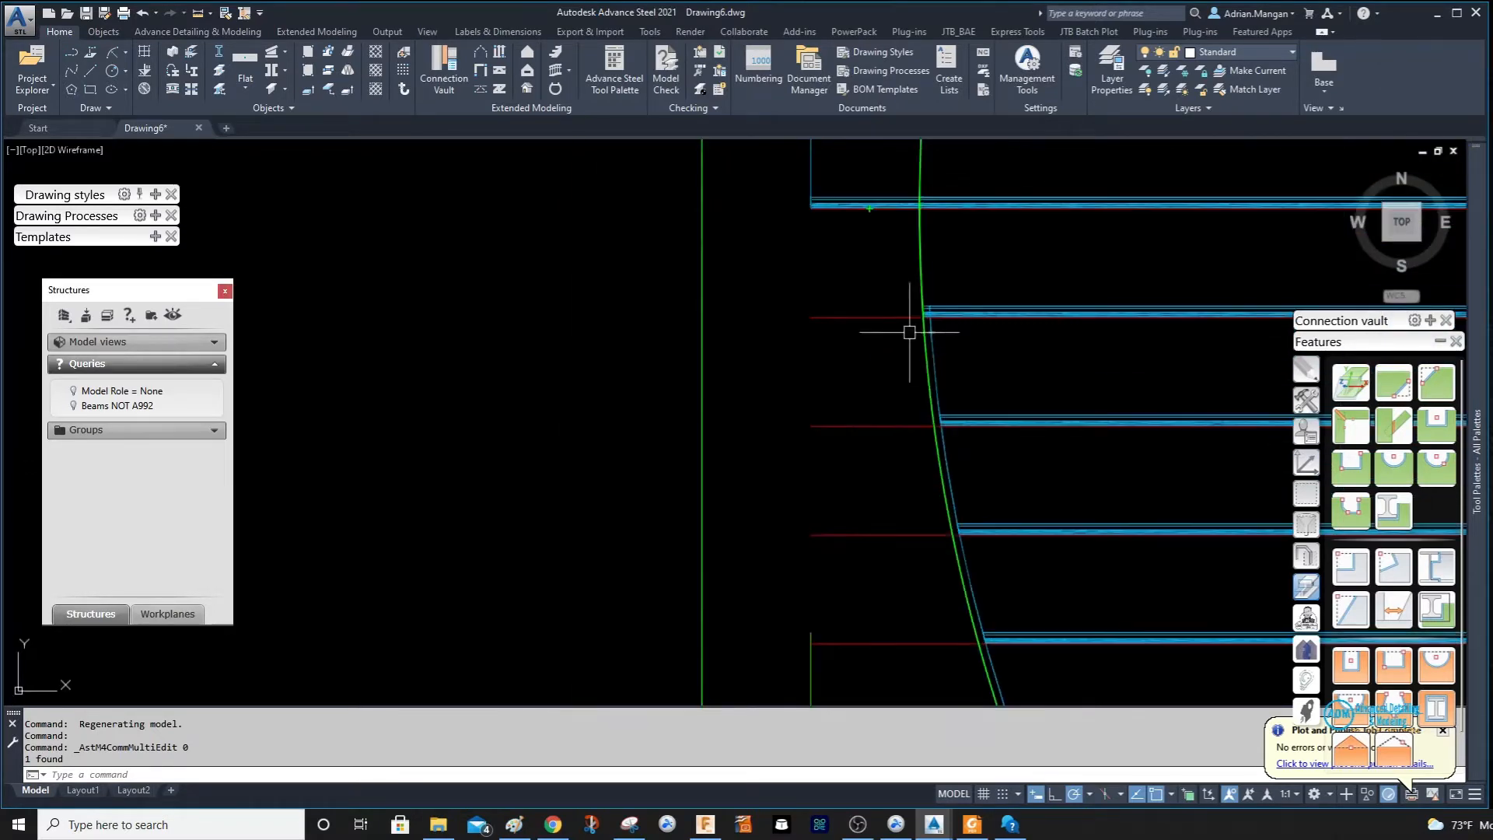
double_click(926, 351)
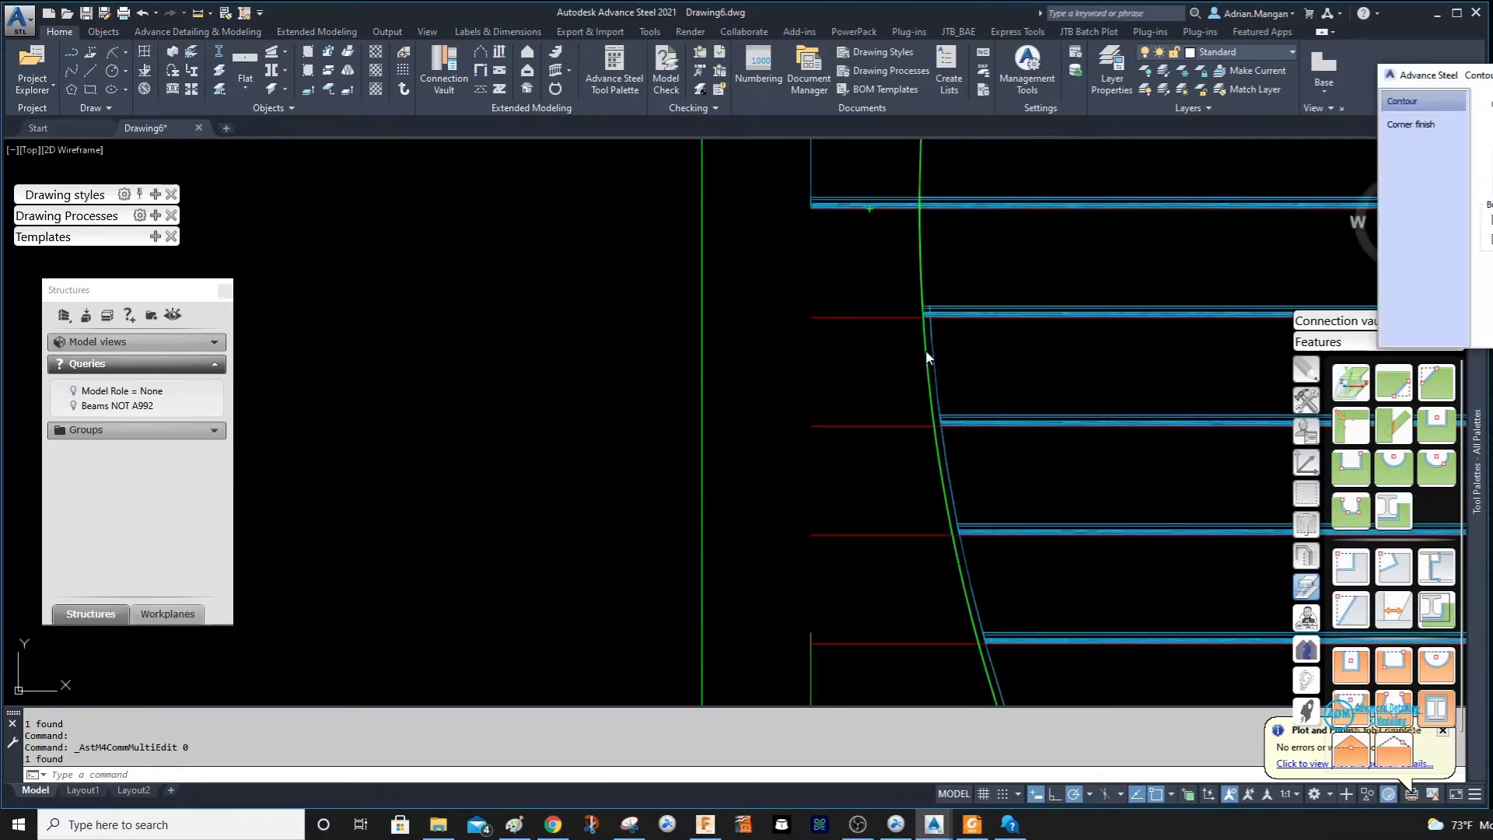
key(Escape)
Match the properties of the fifth-lowest tread's notch contour onto the notch contours of the treads below it.
shift+middle_drag(926, 358, 1006, 152)
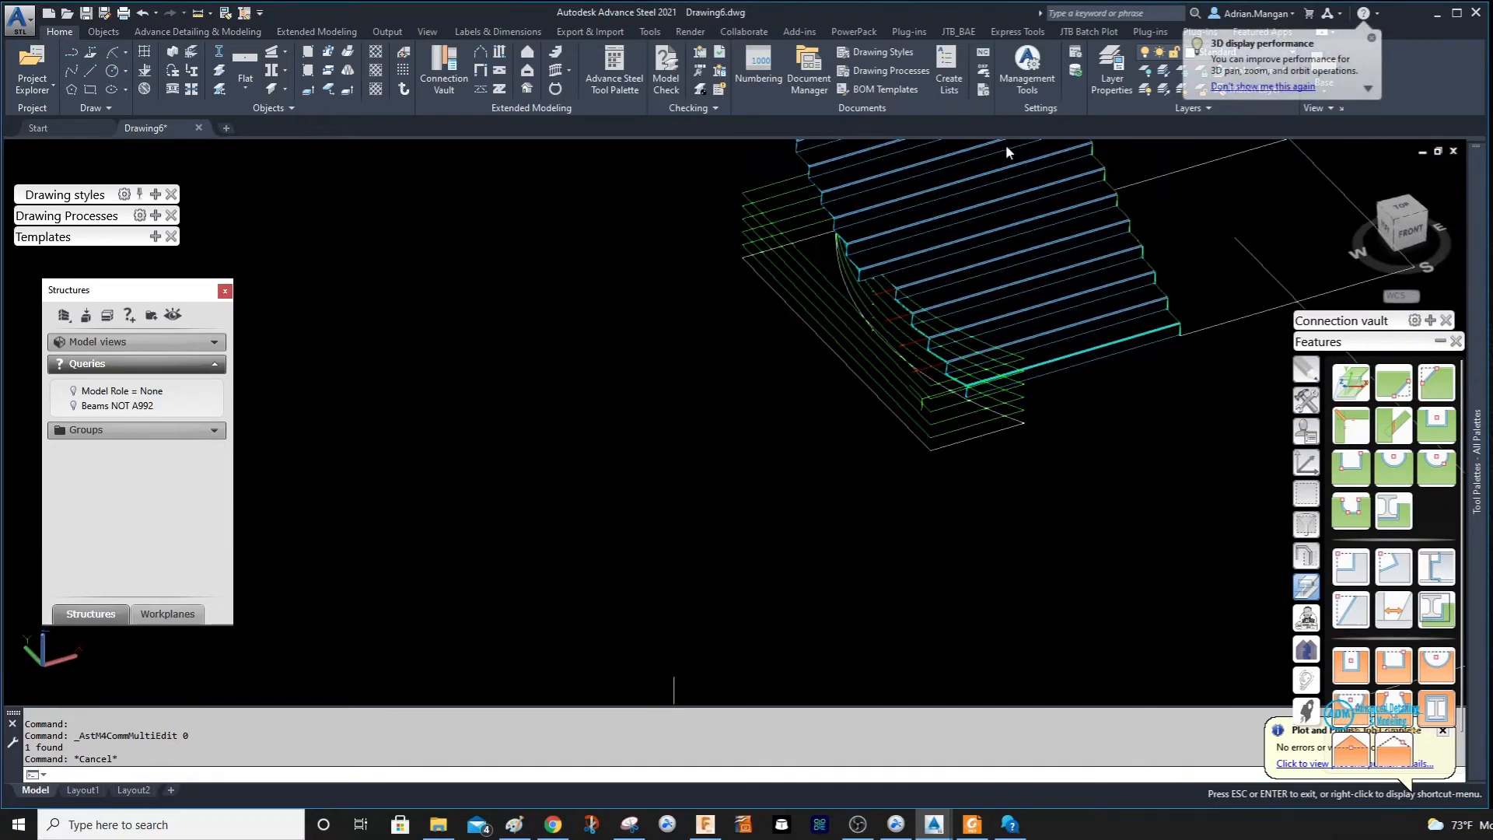
scroll(1021, 290, up, 6)
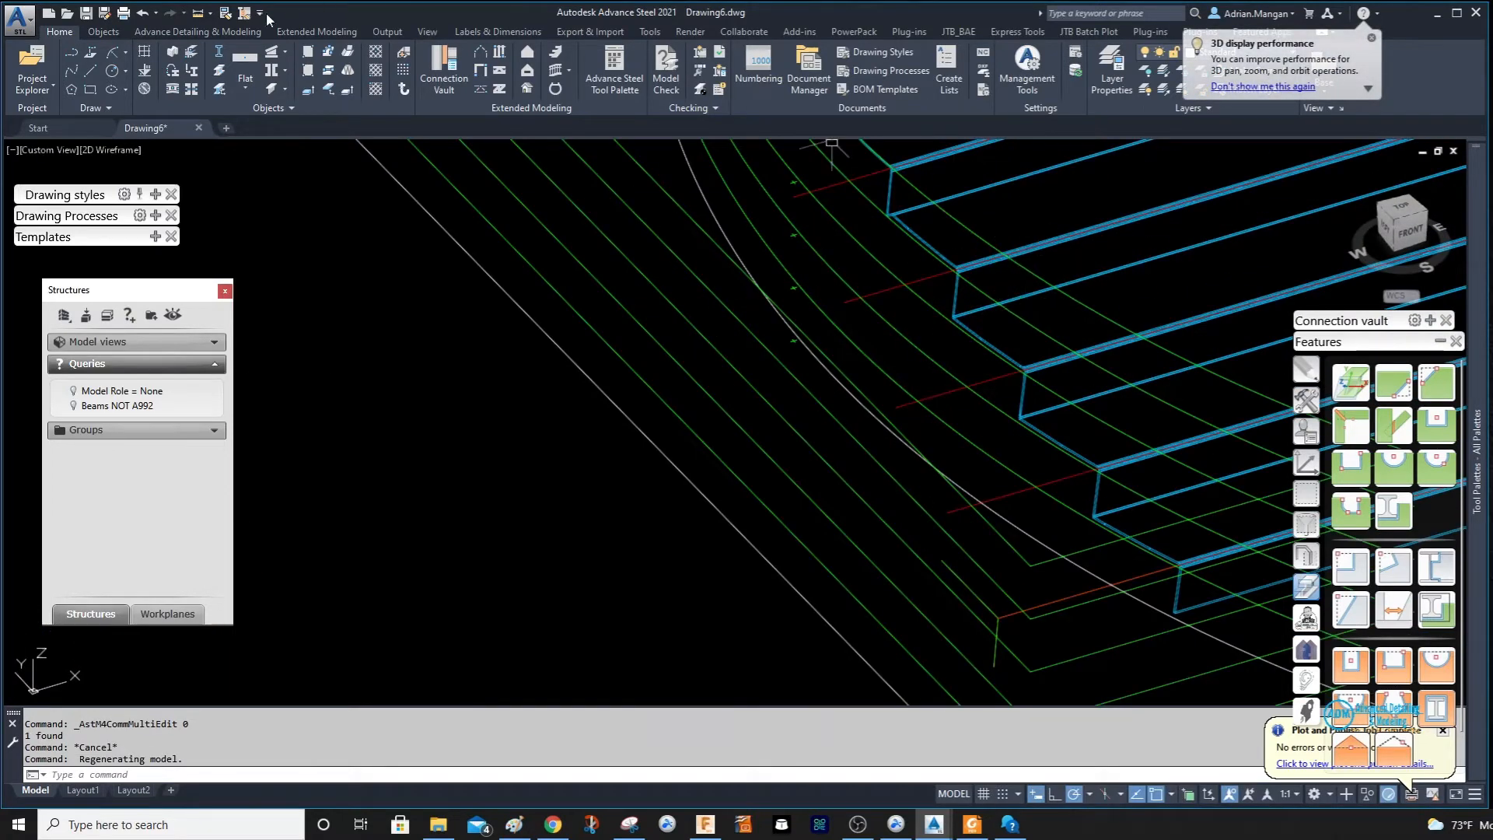
click(225, 13)
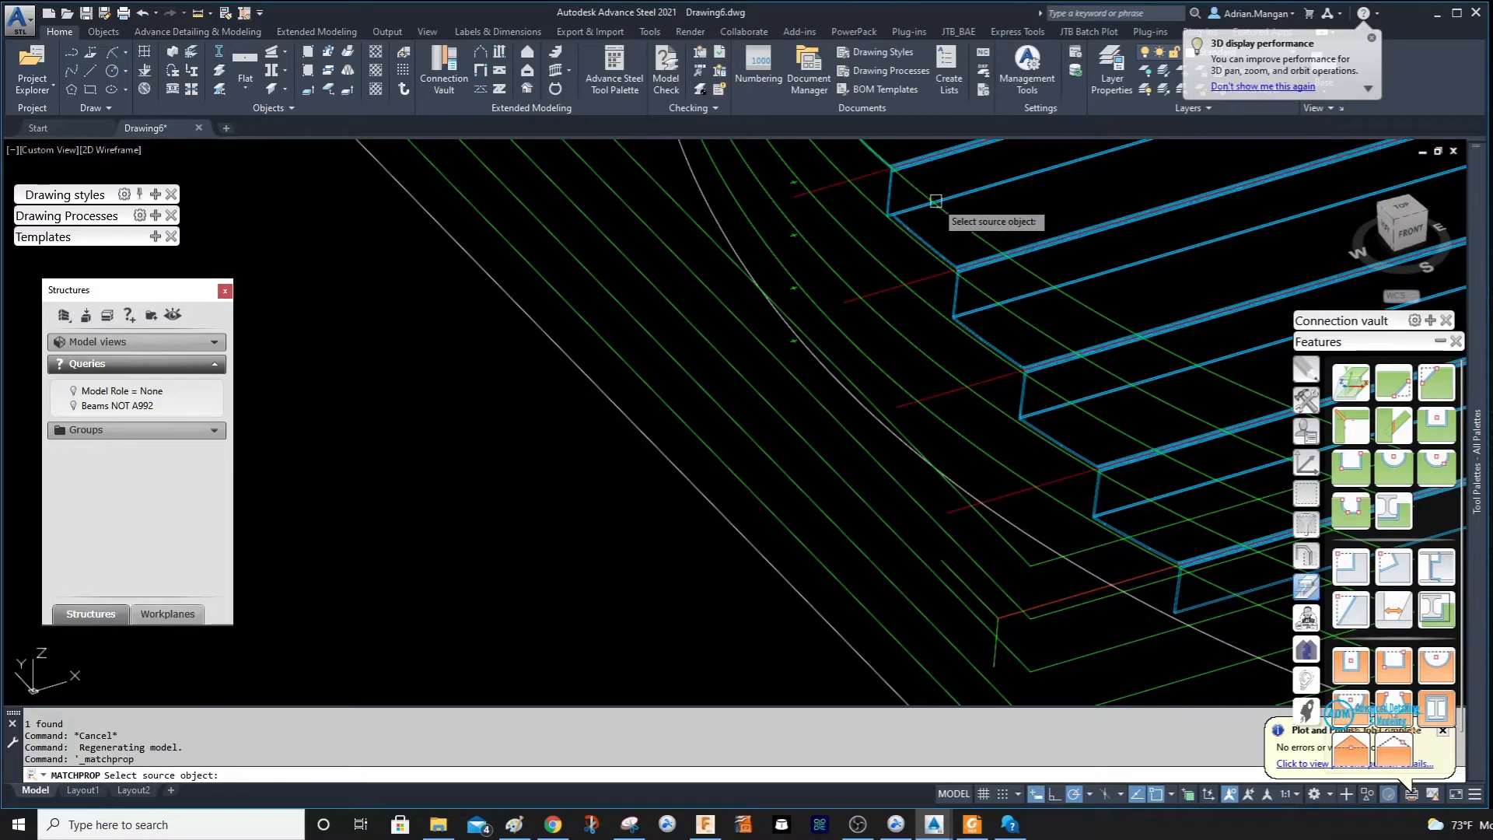
click(951, 222)
click(958, 224)
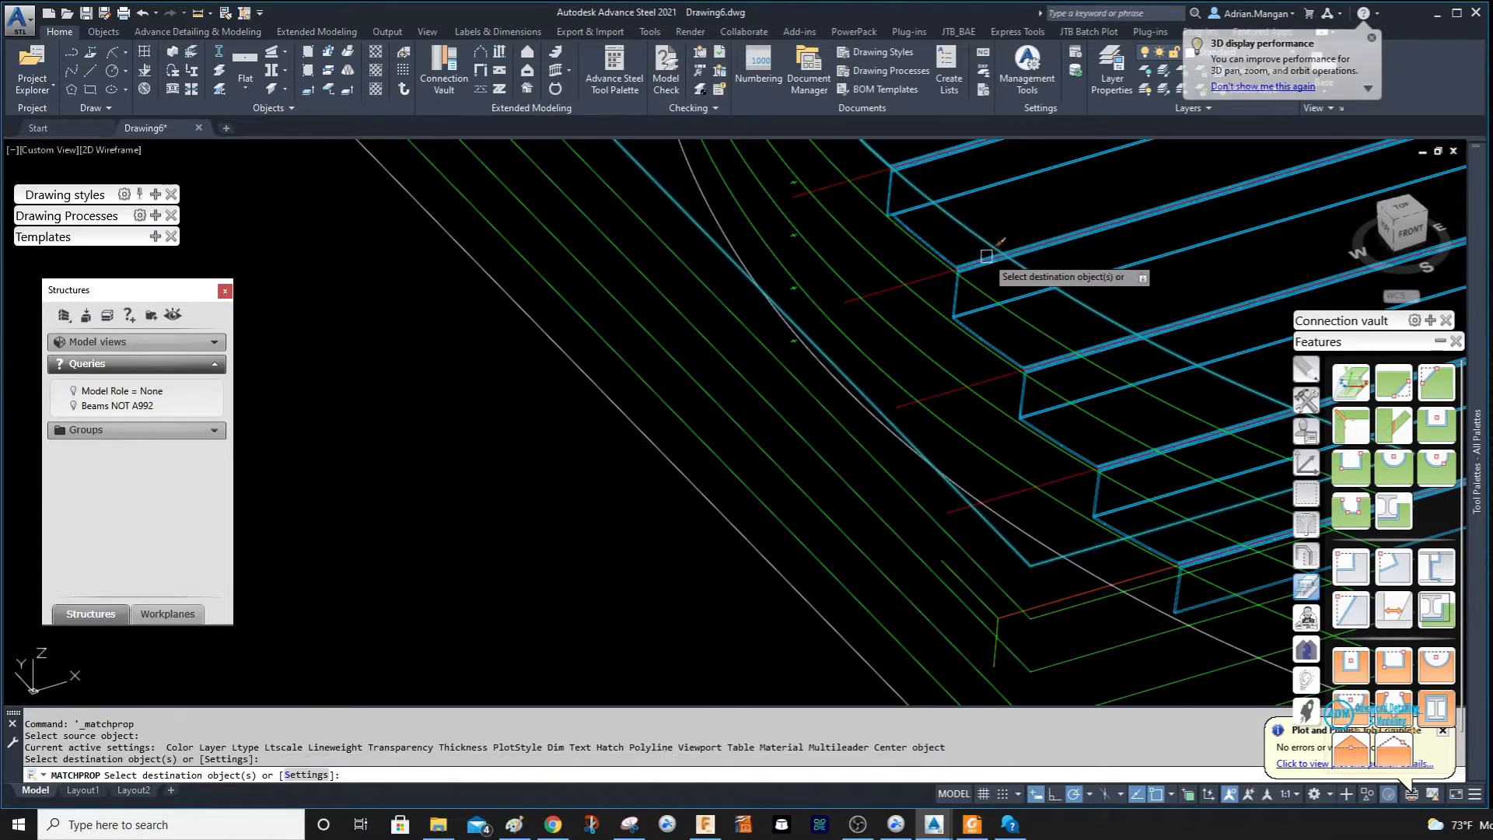
click(986, 296)
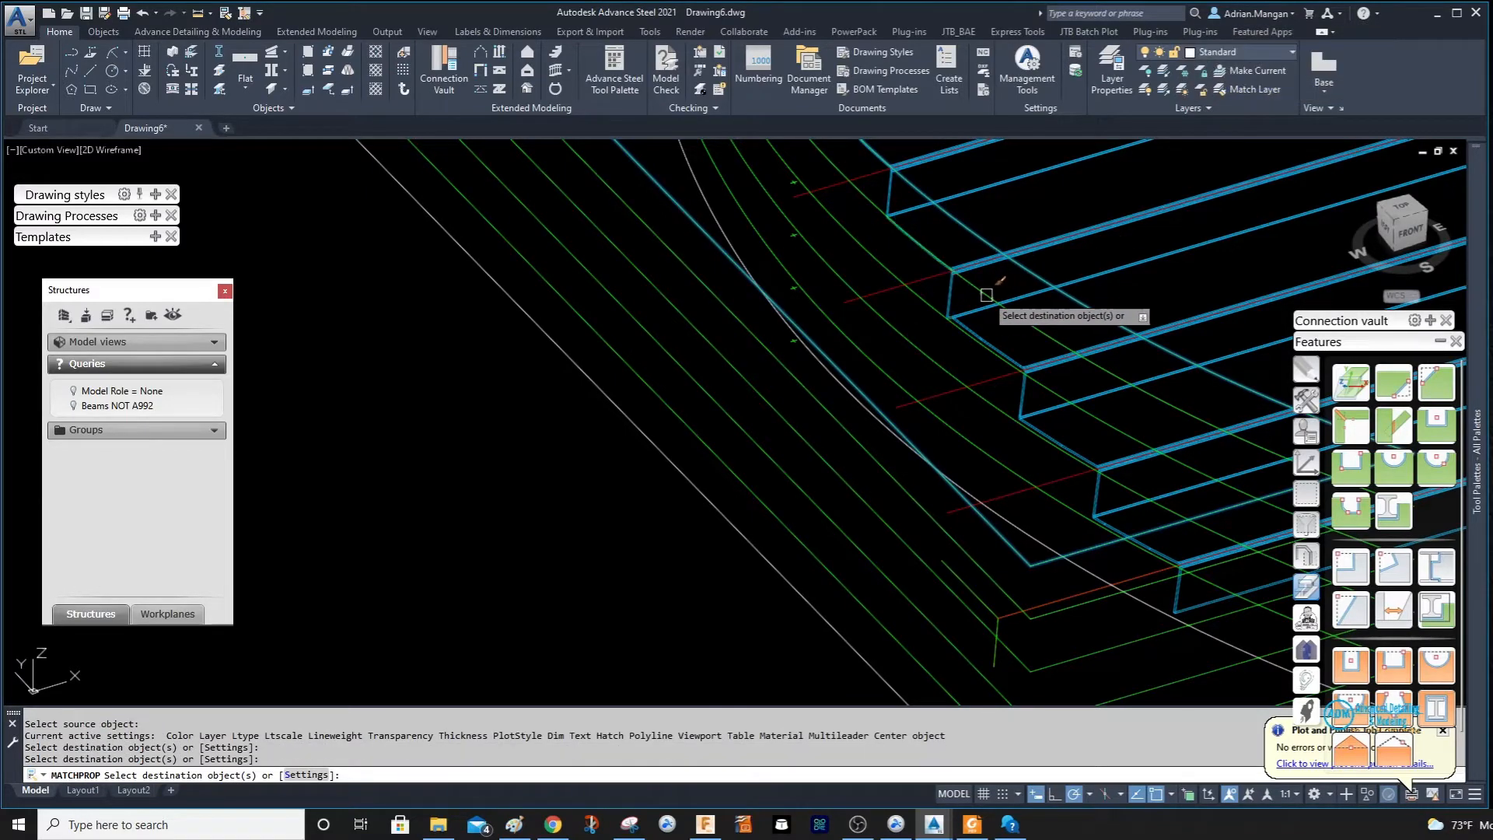
click(1061, 394)
middle_drag(1077, 398, 982, 305)
click(1050, 396)
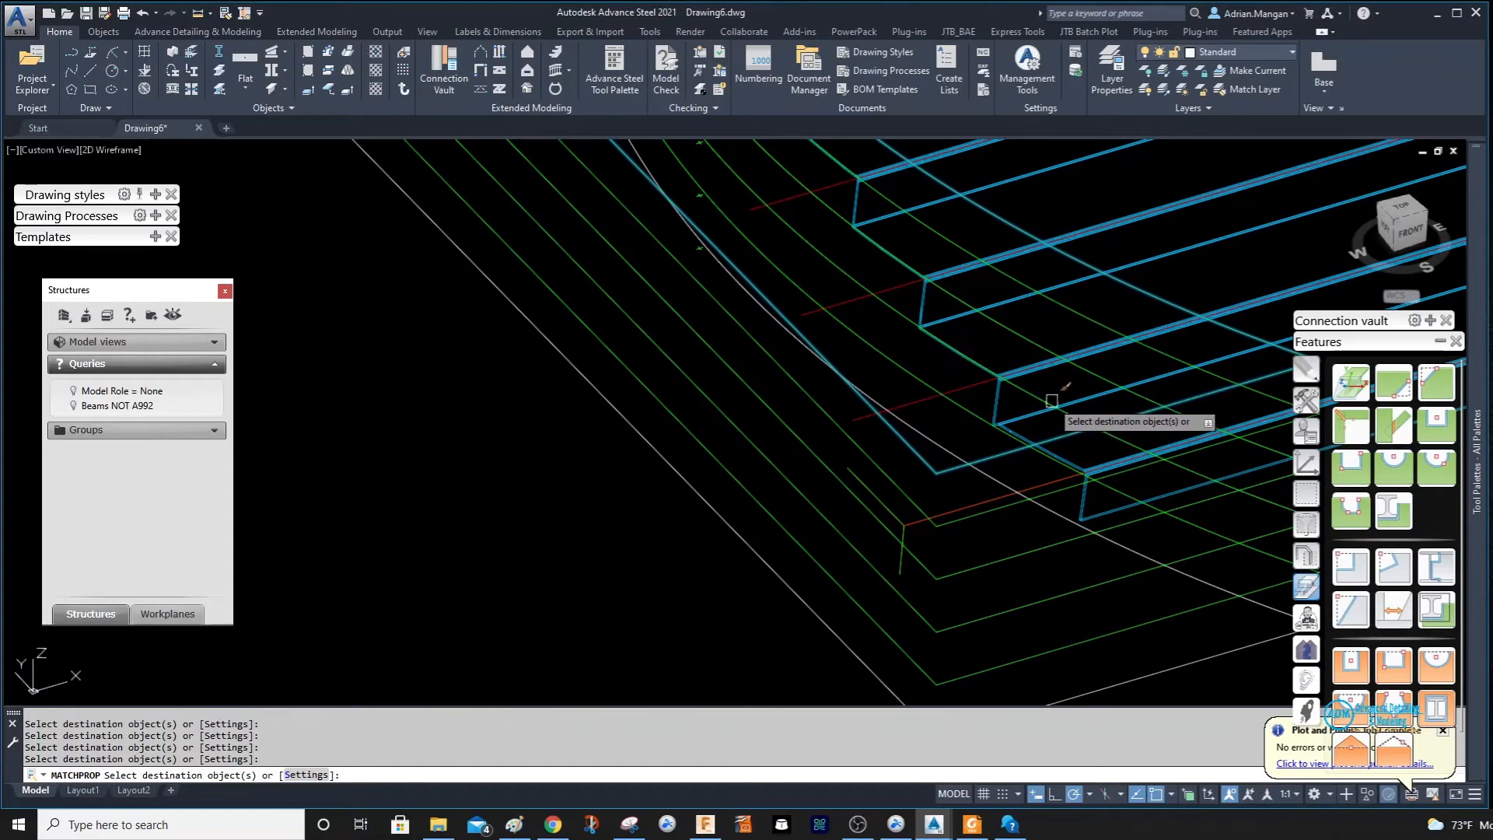
middle_drag(1046, 397, 953, 353)
right_click(976, 407)
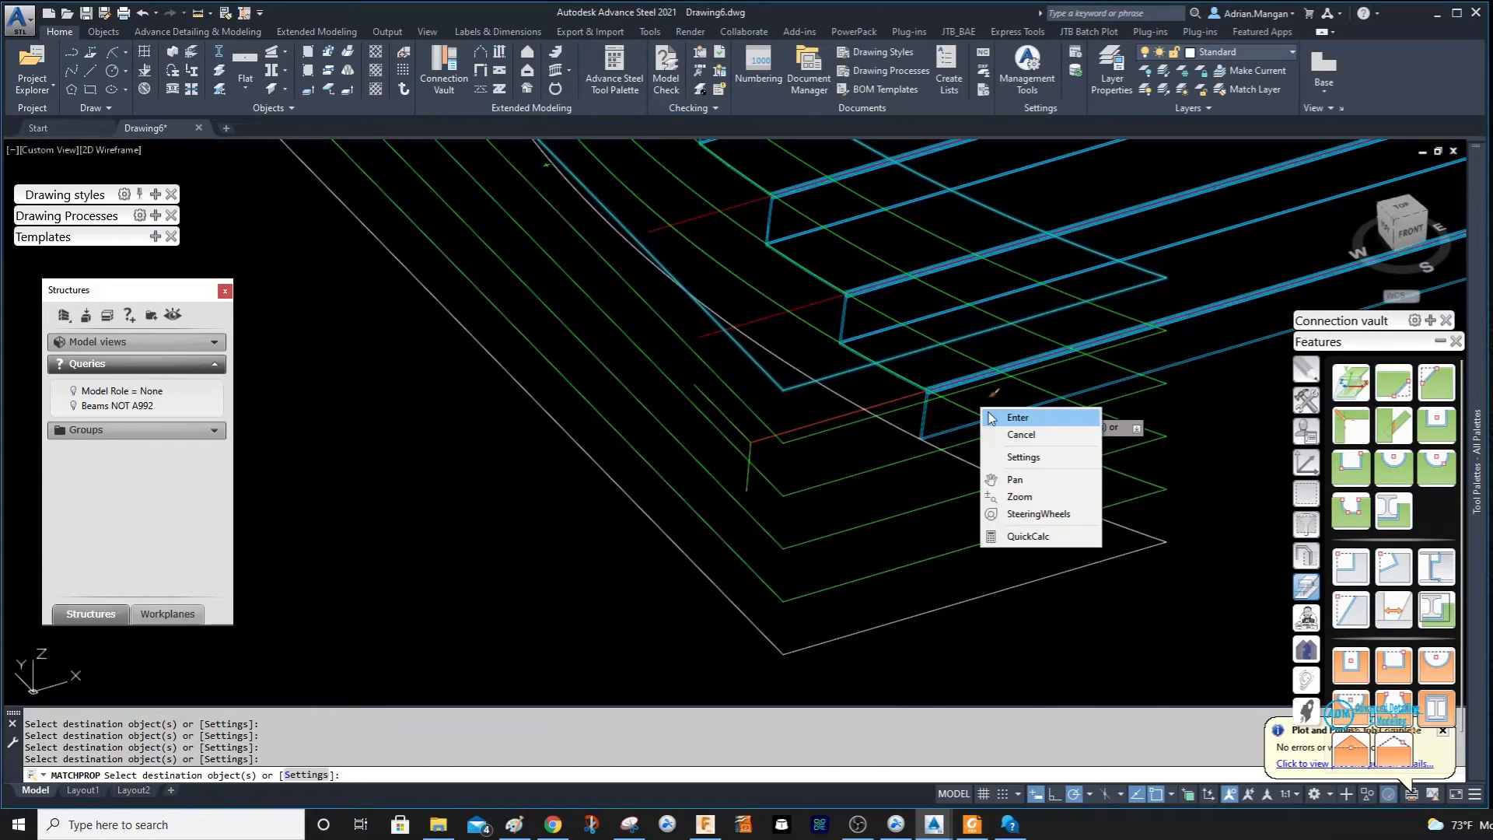
click(994, 417)
Cut the sixth-lowest stair tread with a polygon contour notch based on the closed outline polyline.
scroll(987, 419, down, 3)
middle_drag(988, 420, 1003, 455)
middle_drag(880, 366, 900, 441)
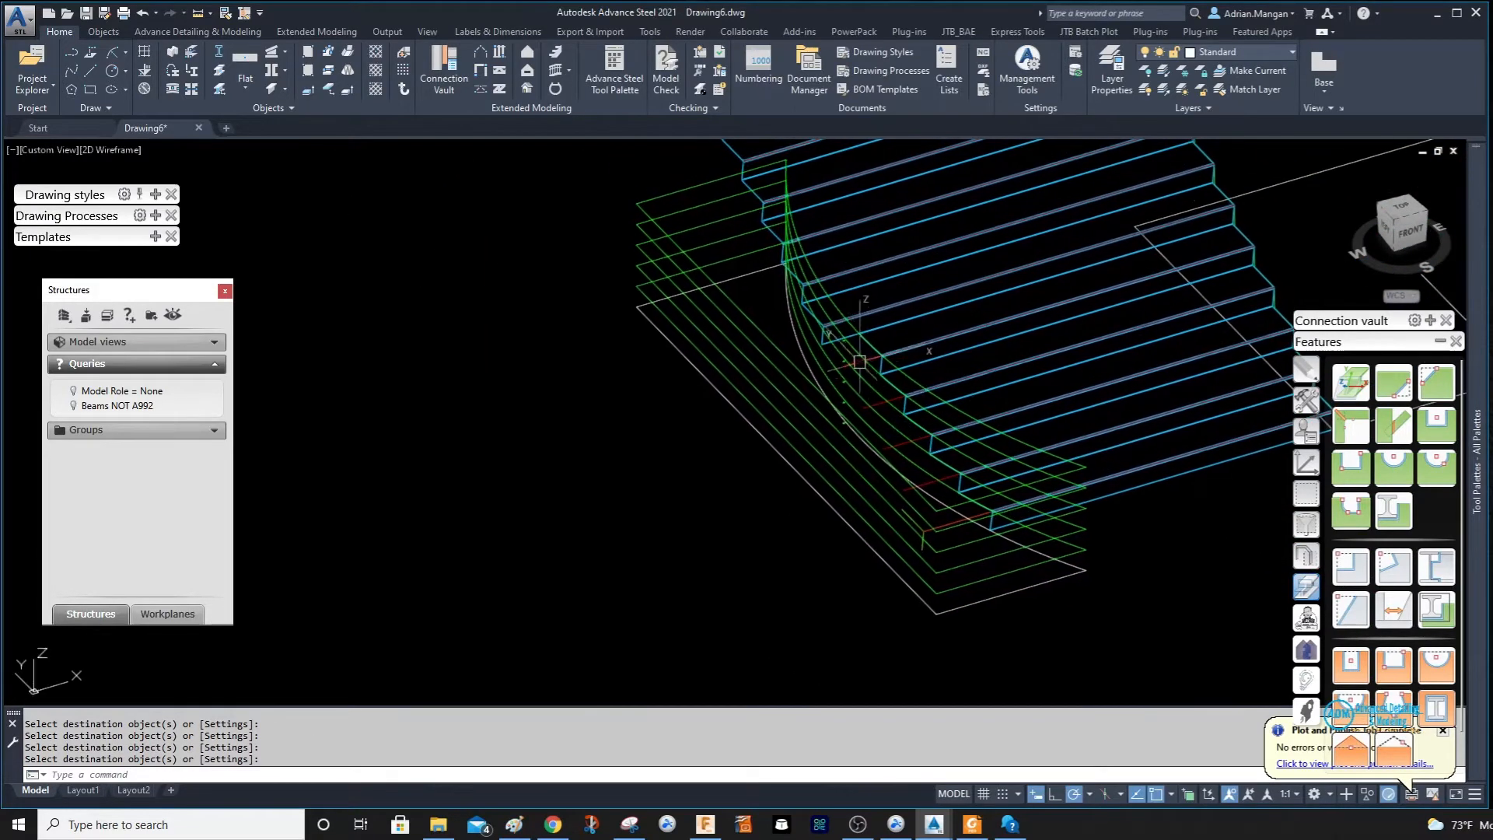
click(1352, 514)
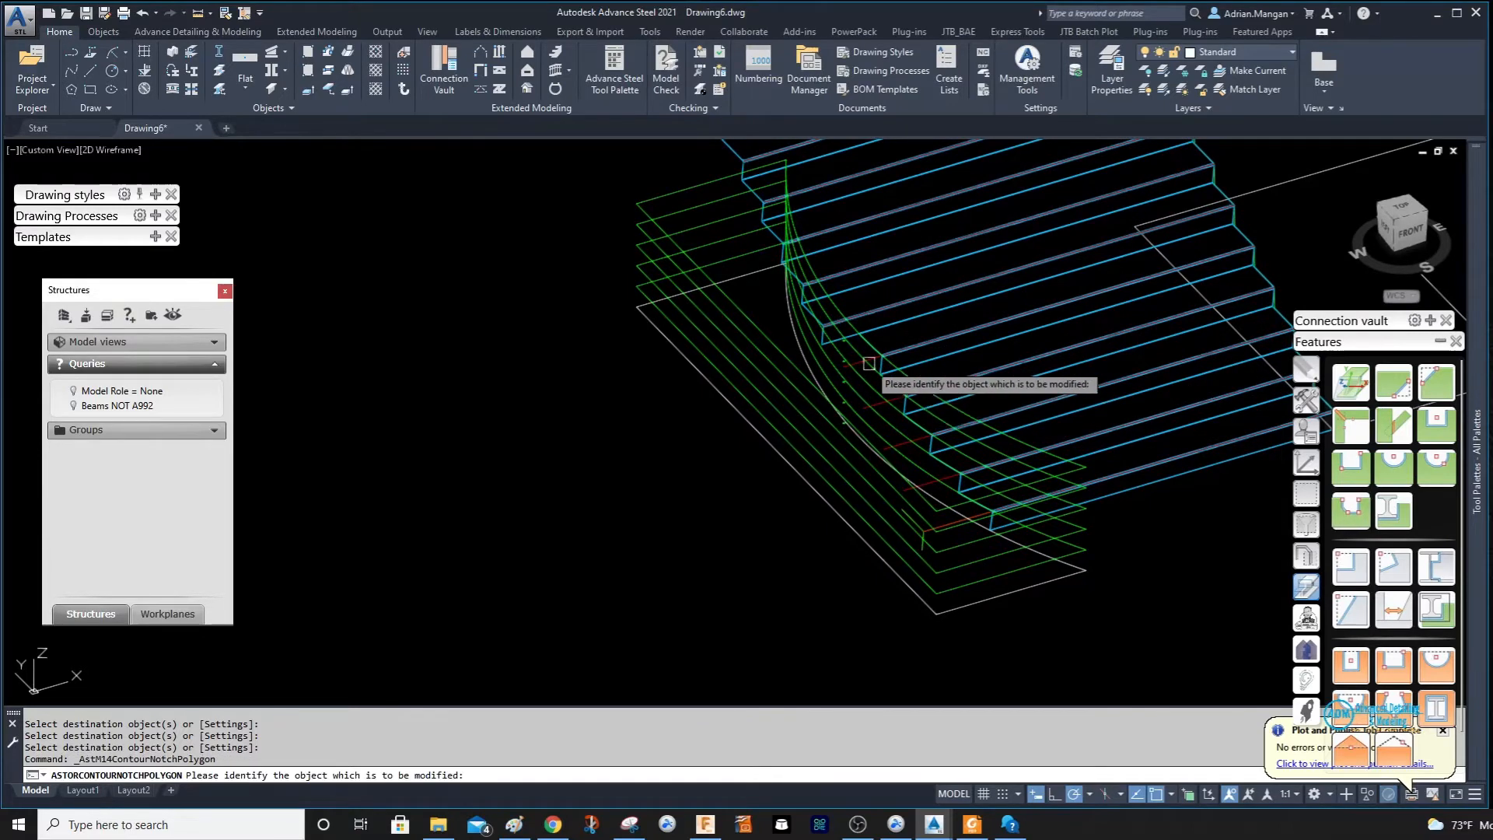
scroll(867, 367, up, 3)
click(834, 294)
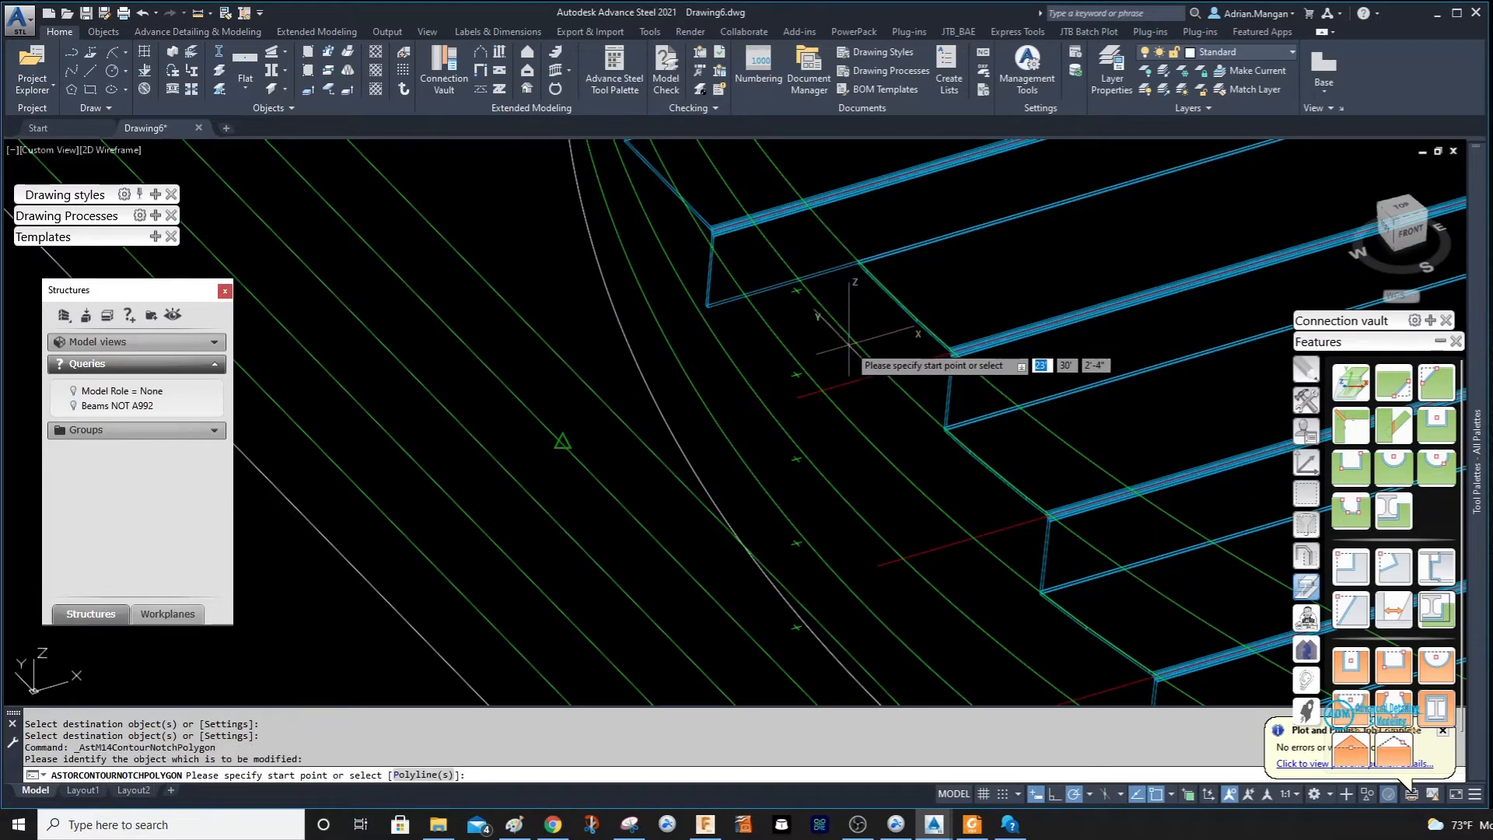
right_click(845, 339)
click(879, 430)
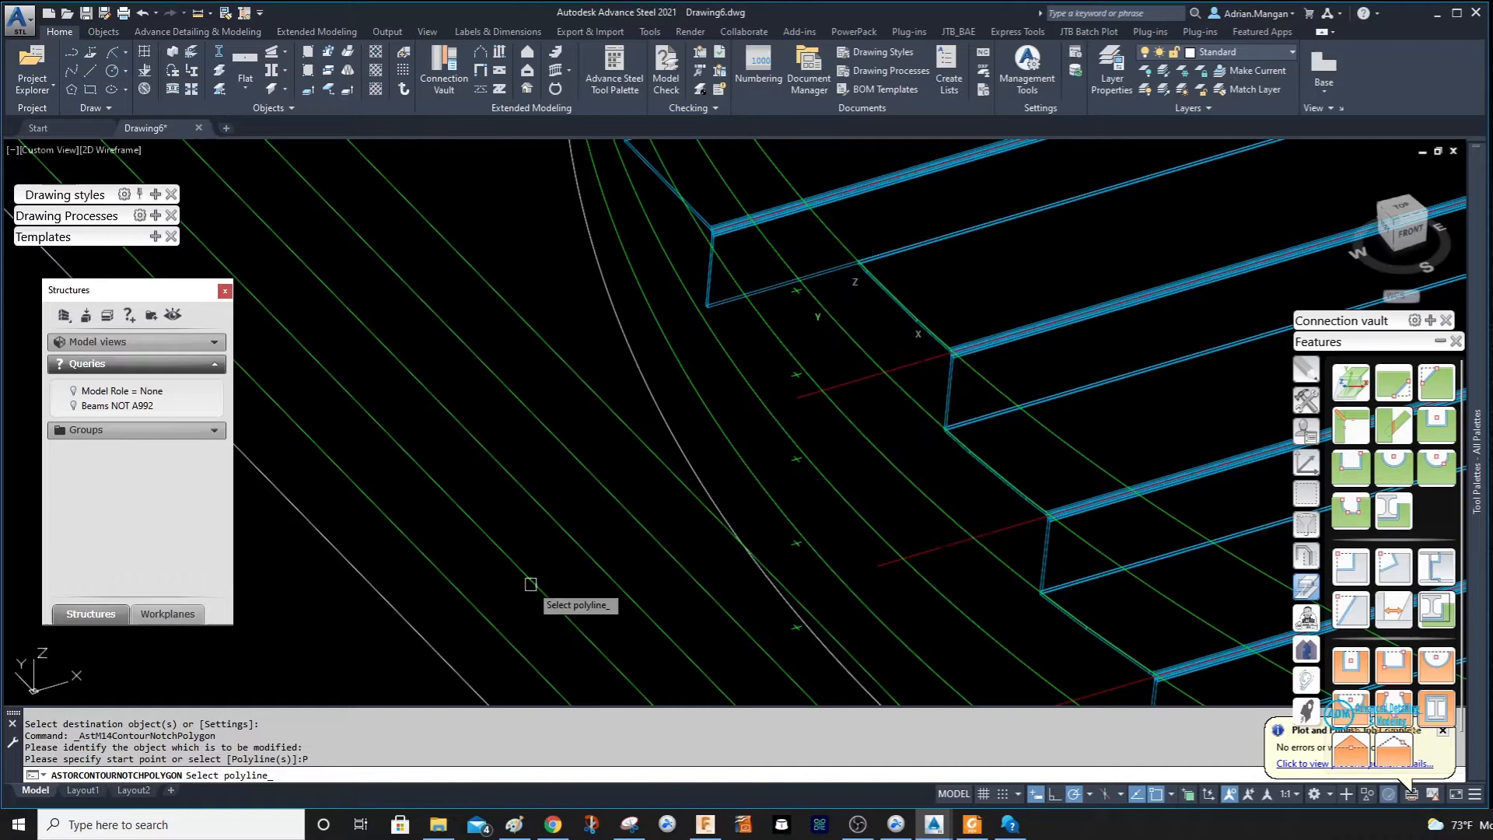
click(459, 674)
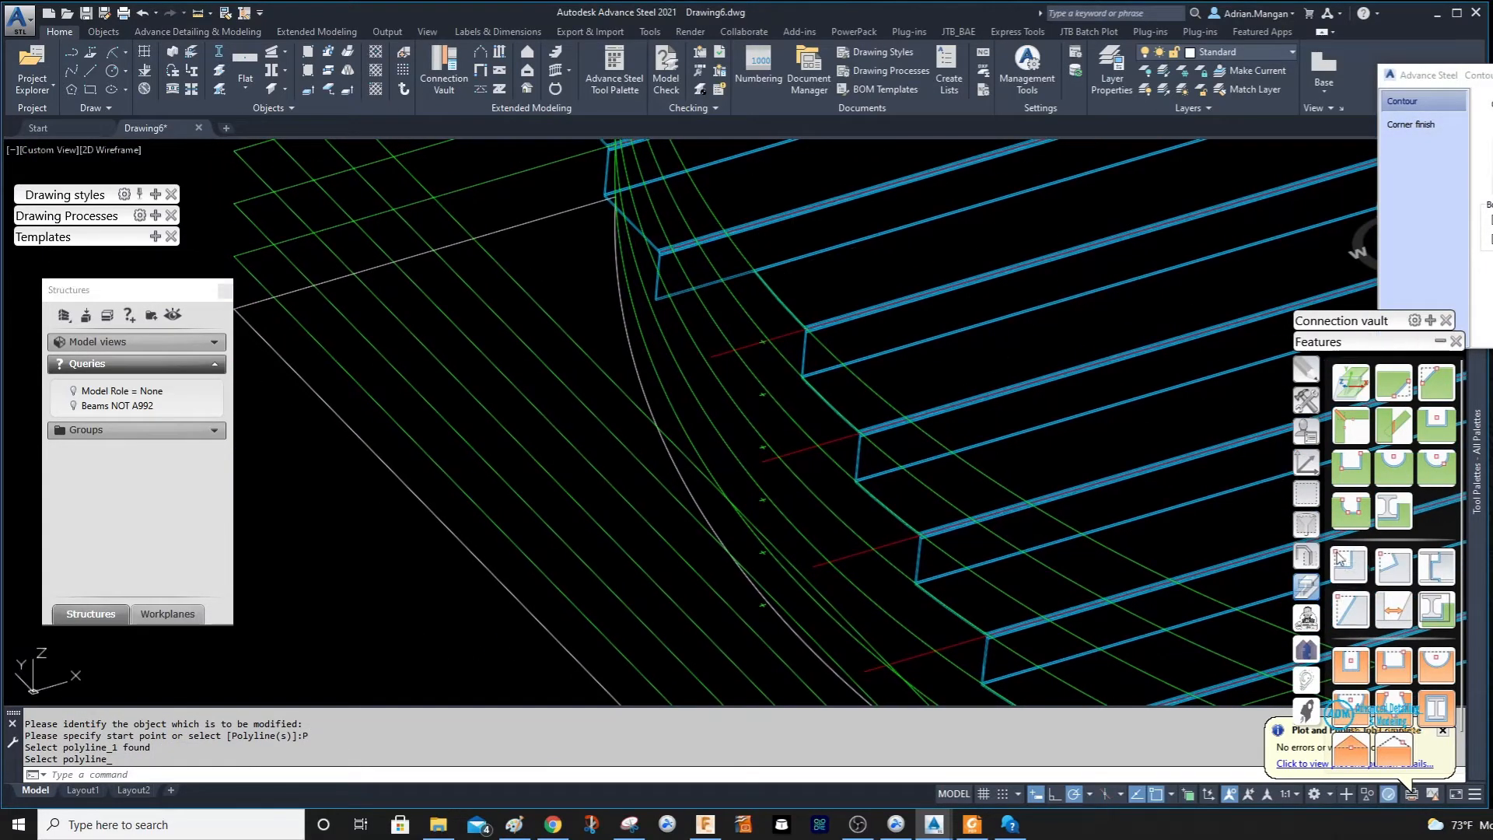
Cut the seventh-lowest stair tread with a polygon contour notch based on the closed outline polyline.
click(1349, 522)
click(661, 297)
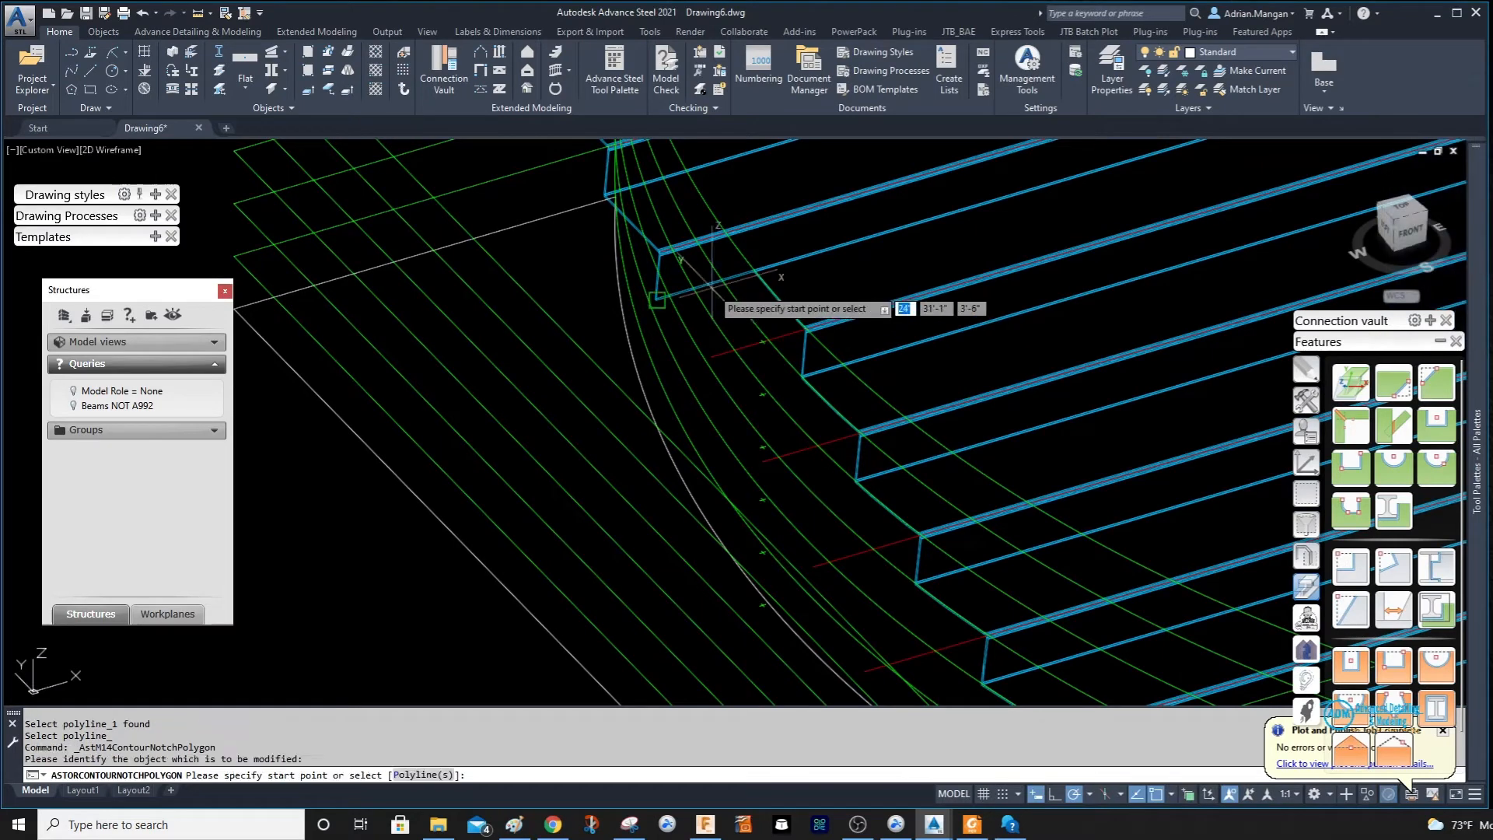
right_click(712, 290)
click(765, 377)
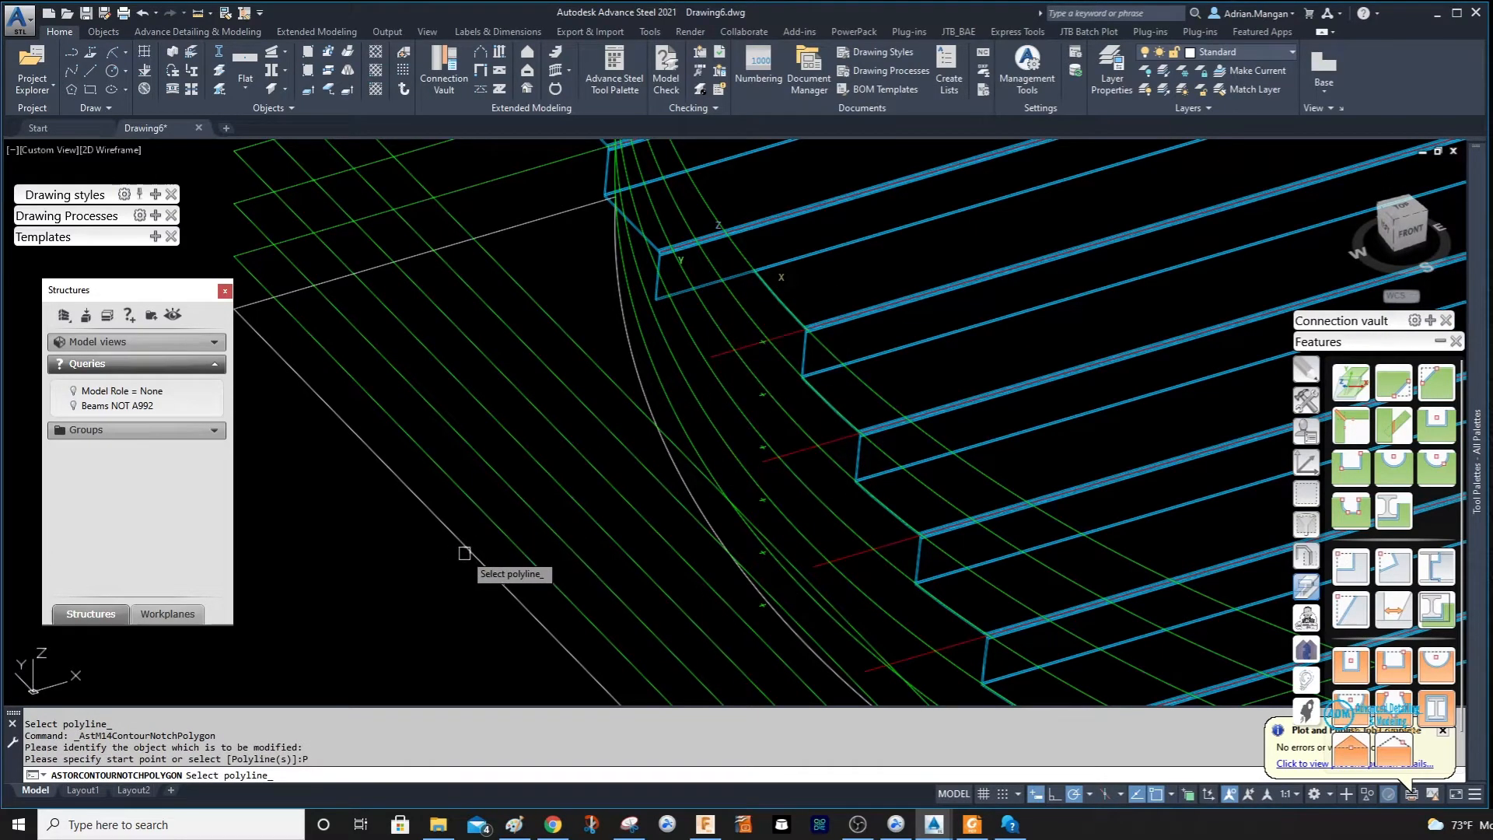
click(464, 552)
key(Return)
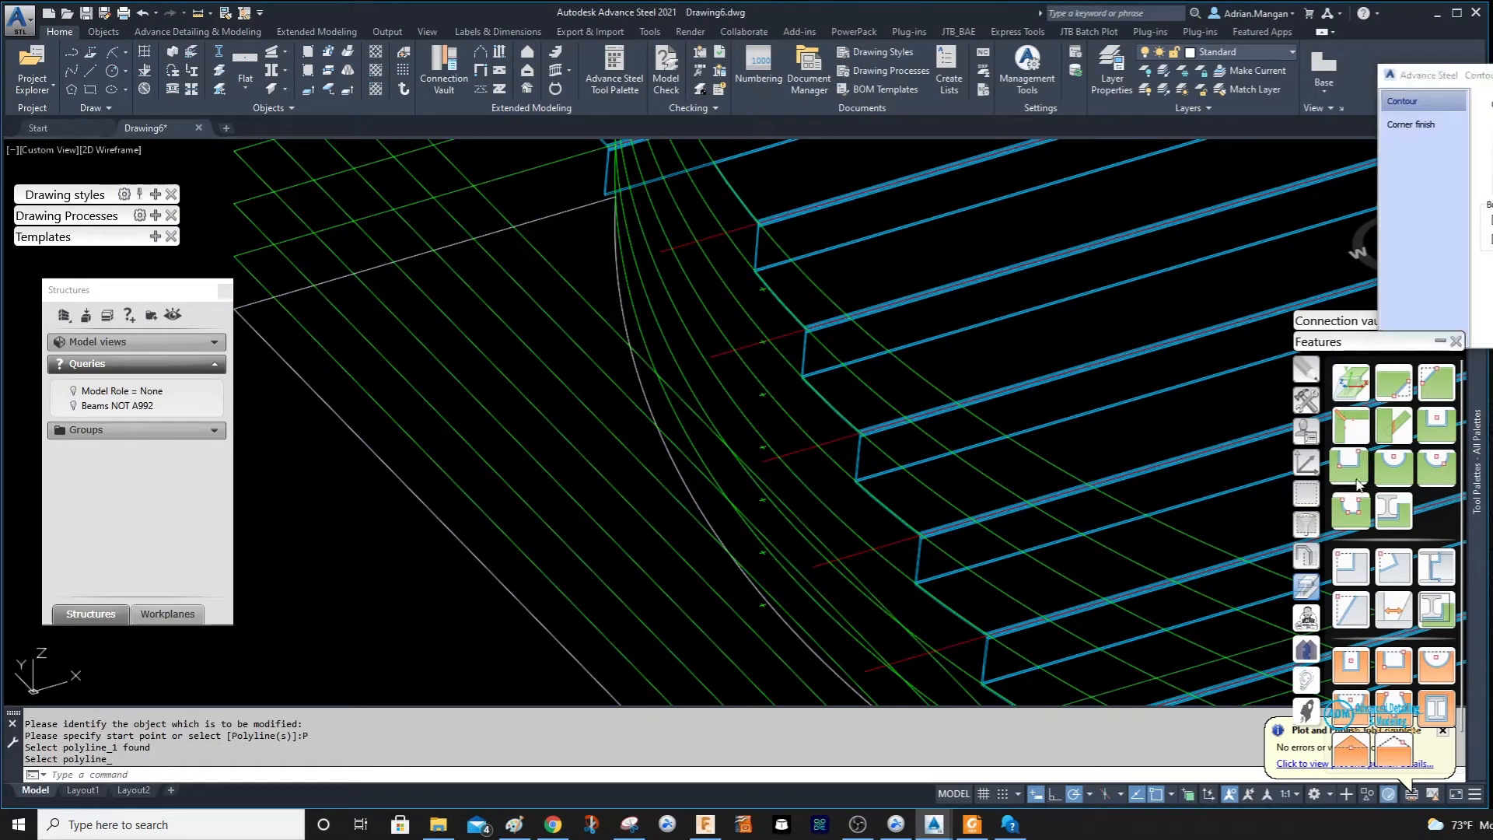
Cut the eighth-lowest stair tread with a polygon contour notch based on the closed outline polyline.
click(1341, 504)
click(610, 150)
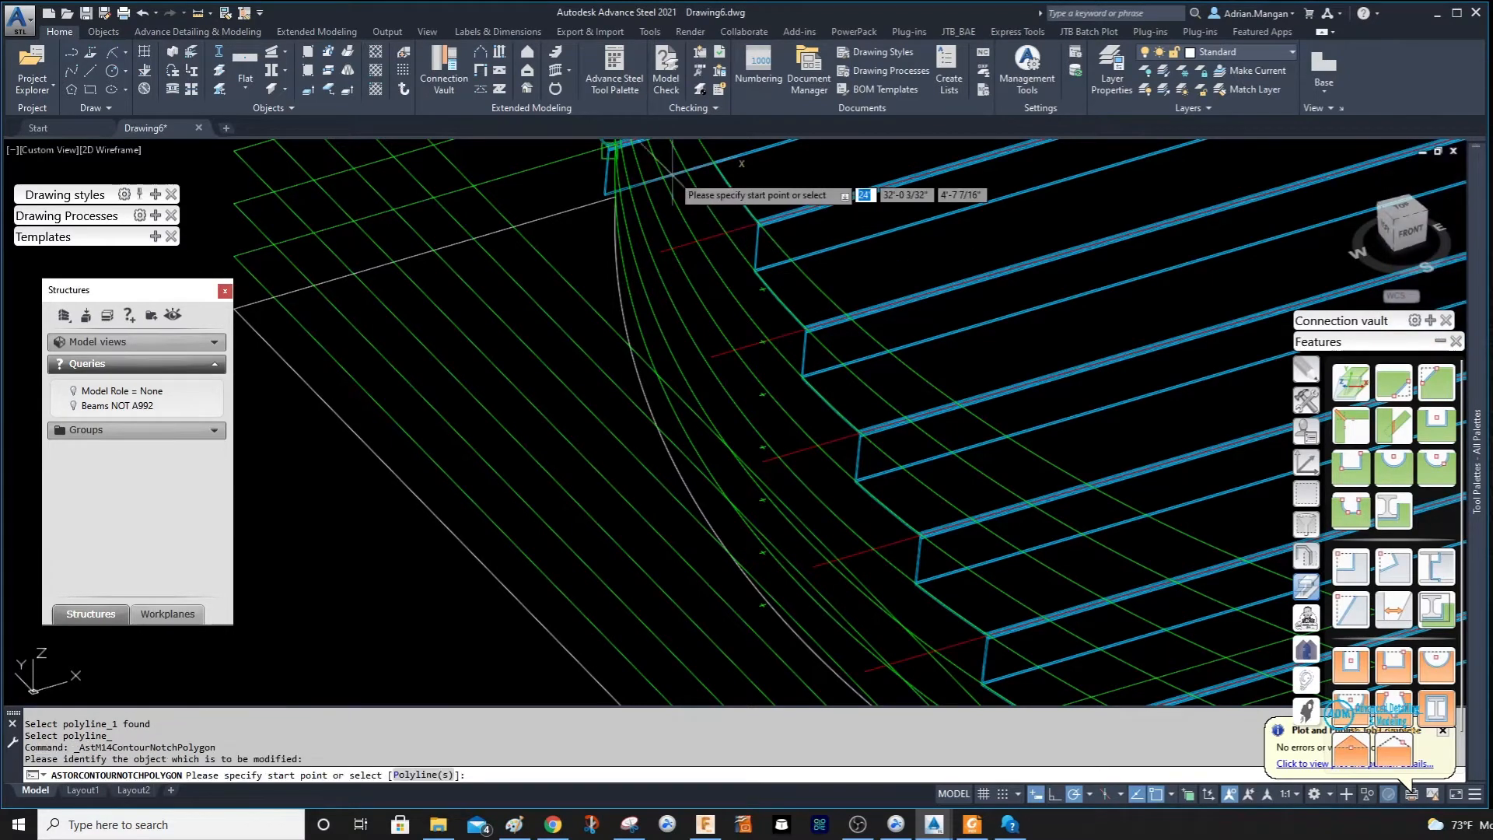
right_click(673, 178)
click(720, 260)
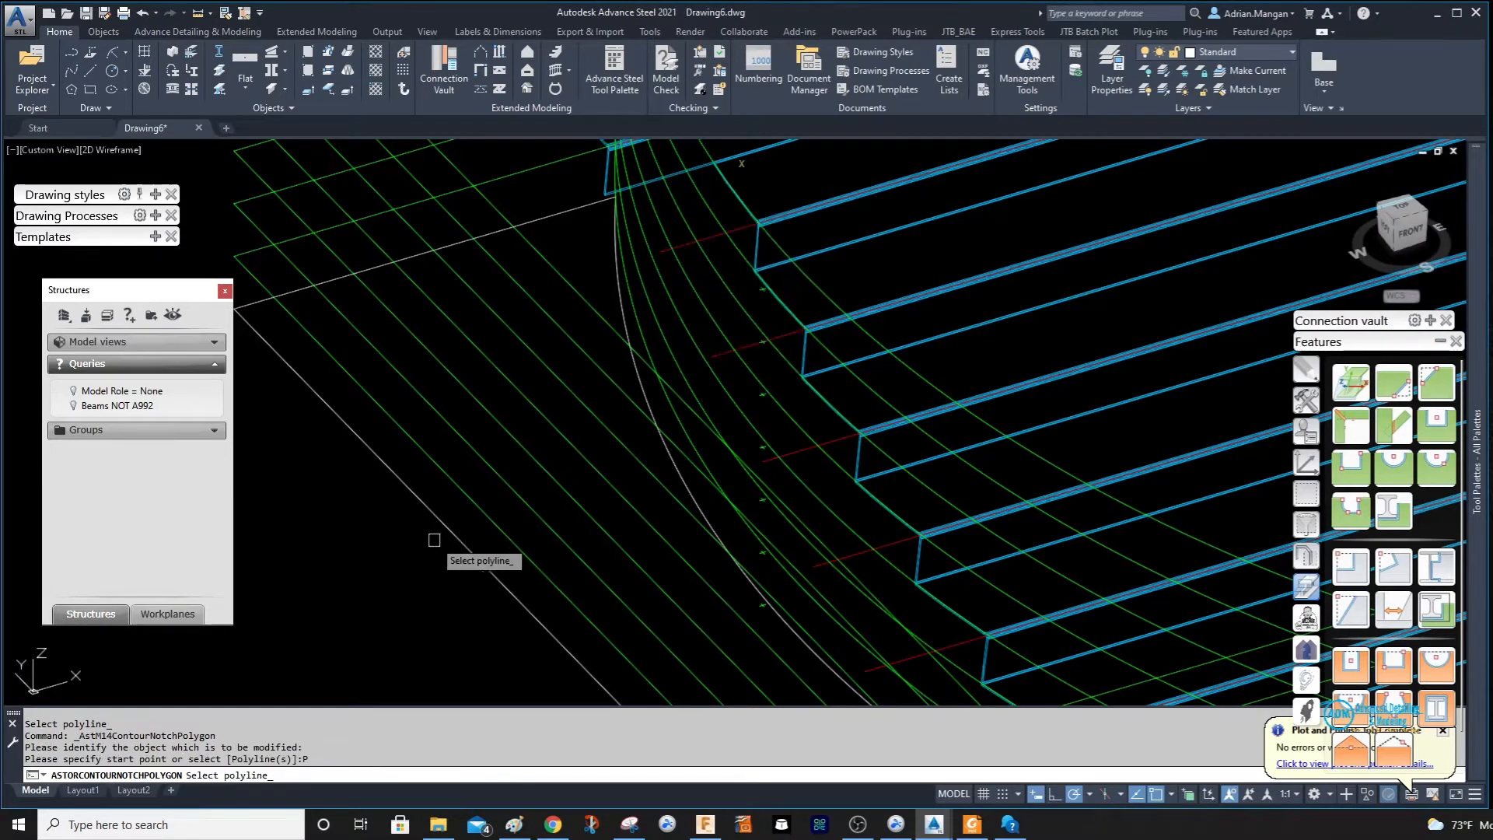
click(447, 533)
right_click(447, 534)
scroll(610, 336, down, 2)
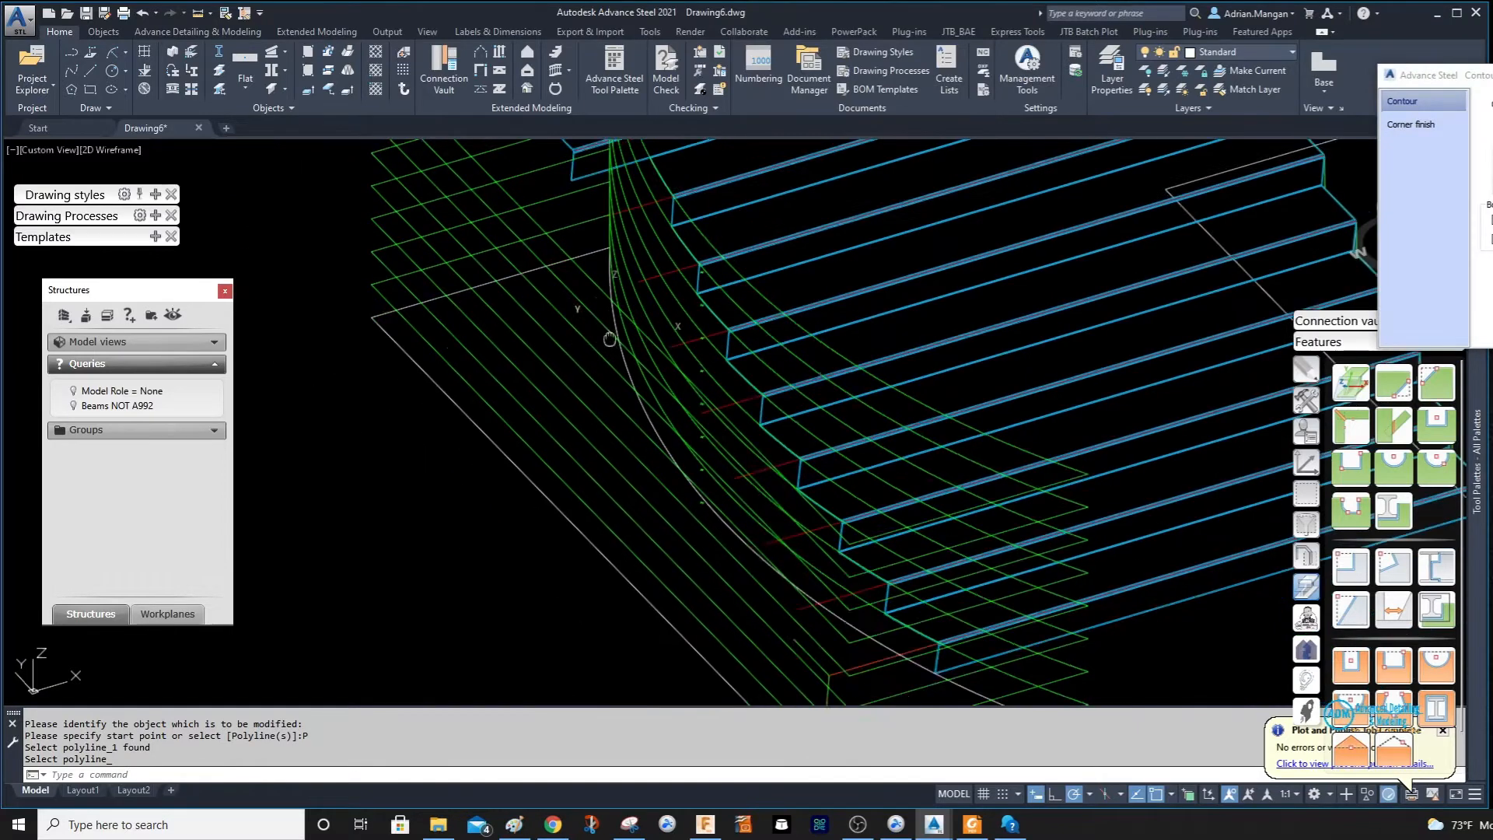
Cut the ninth-lowest stair tread with a polygon contour notch based on the closed outline polyline.
mouse_move(610, 337)
middle_down()
mouse_move(708, 406)
mouse_move(876, 426)
middle_up()
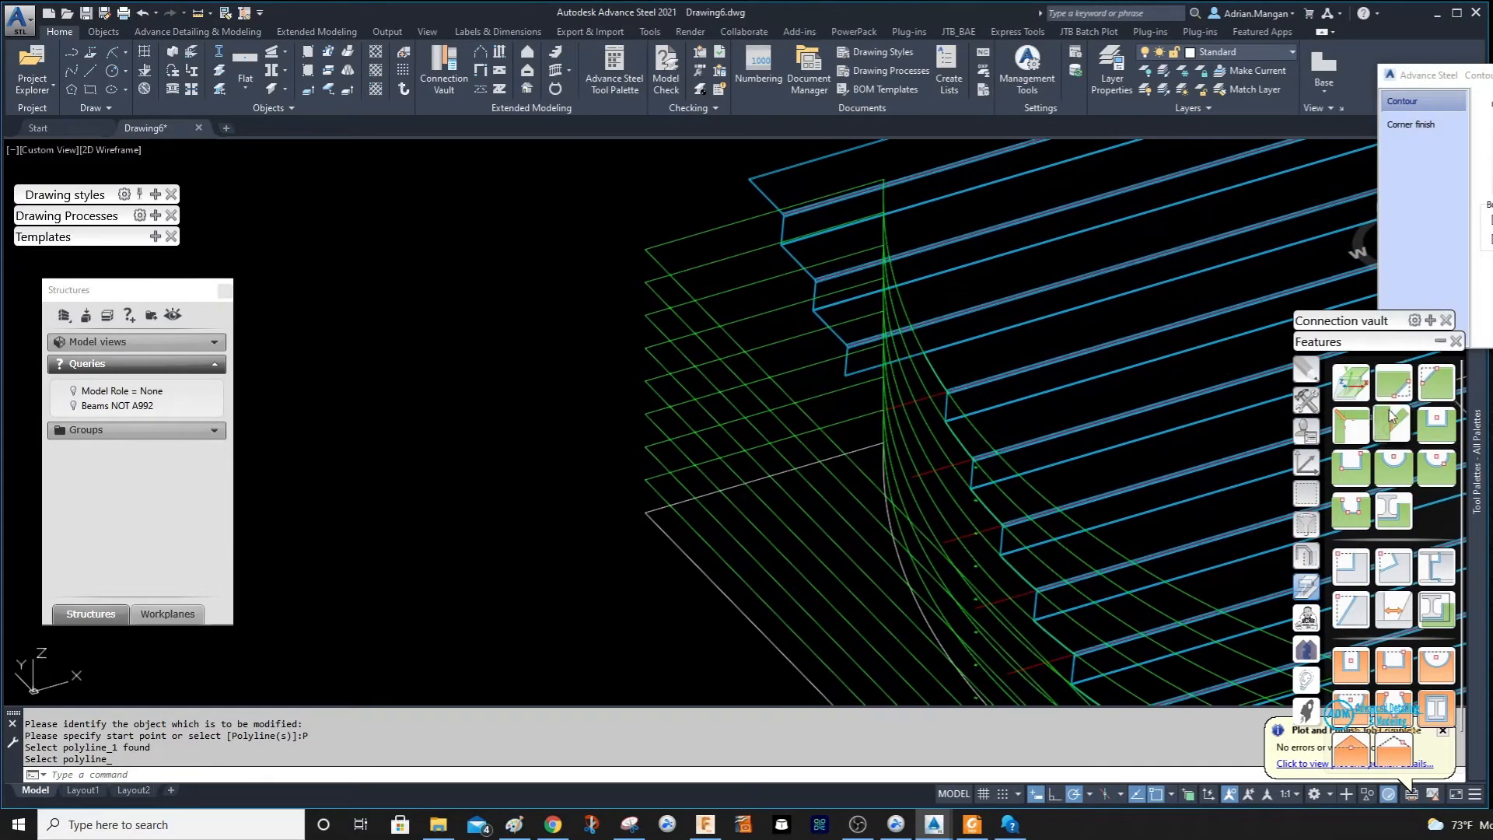
click(1350, 511)
click(836, 342)
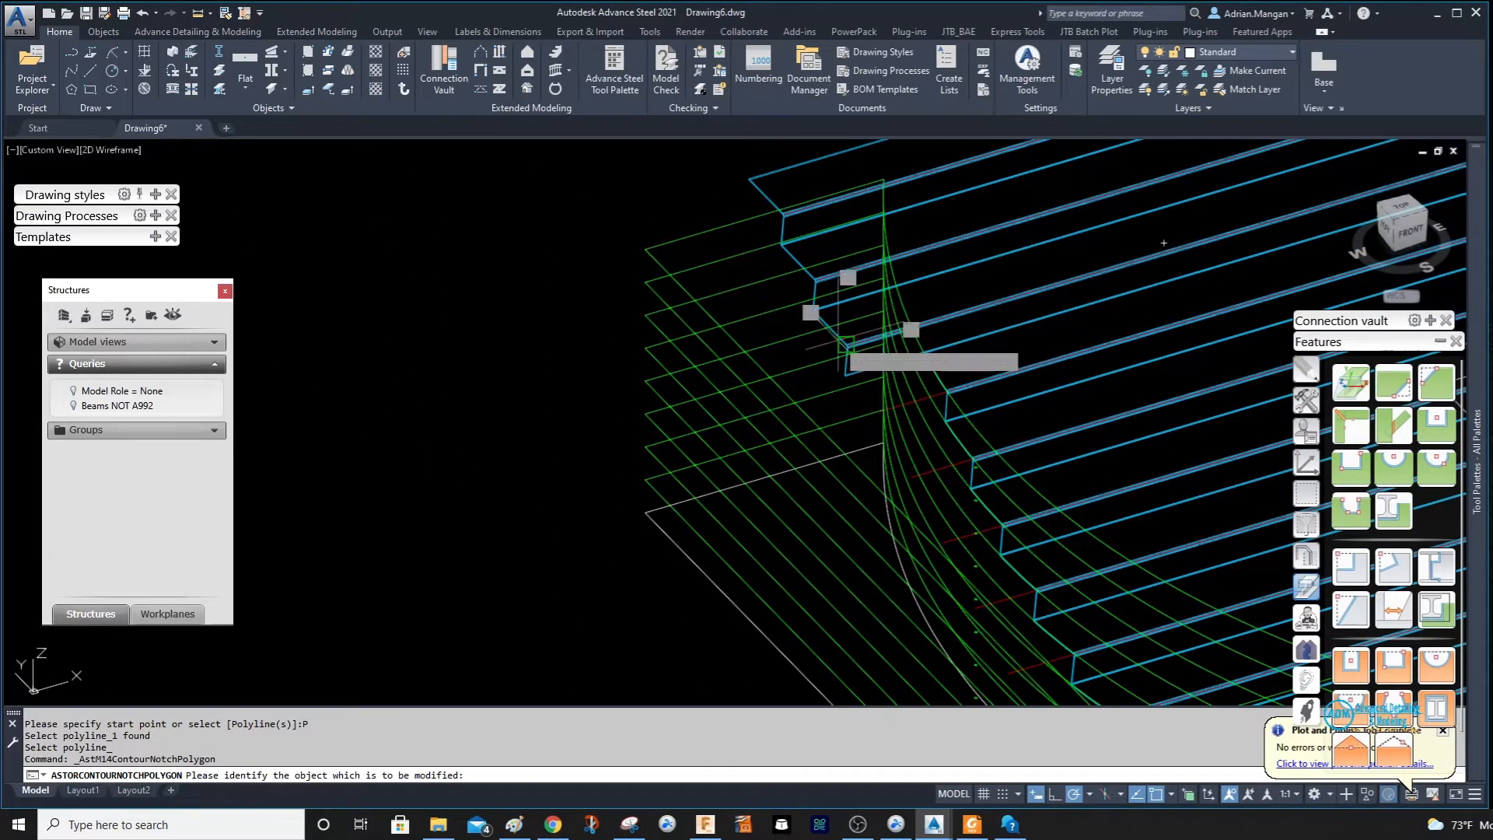
right_click(837, 342)
click(884, 425)
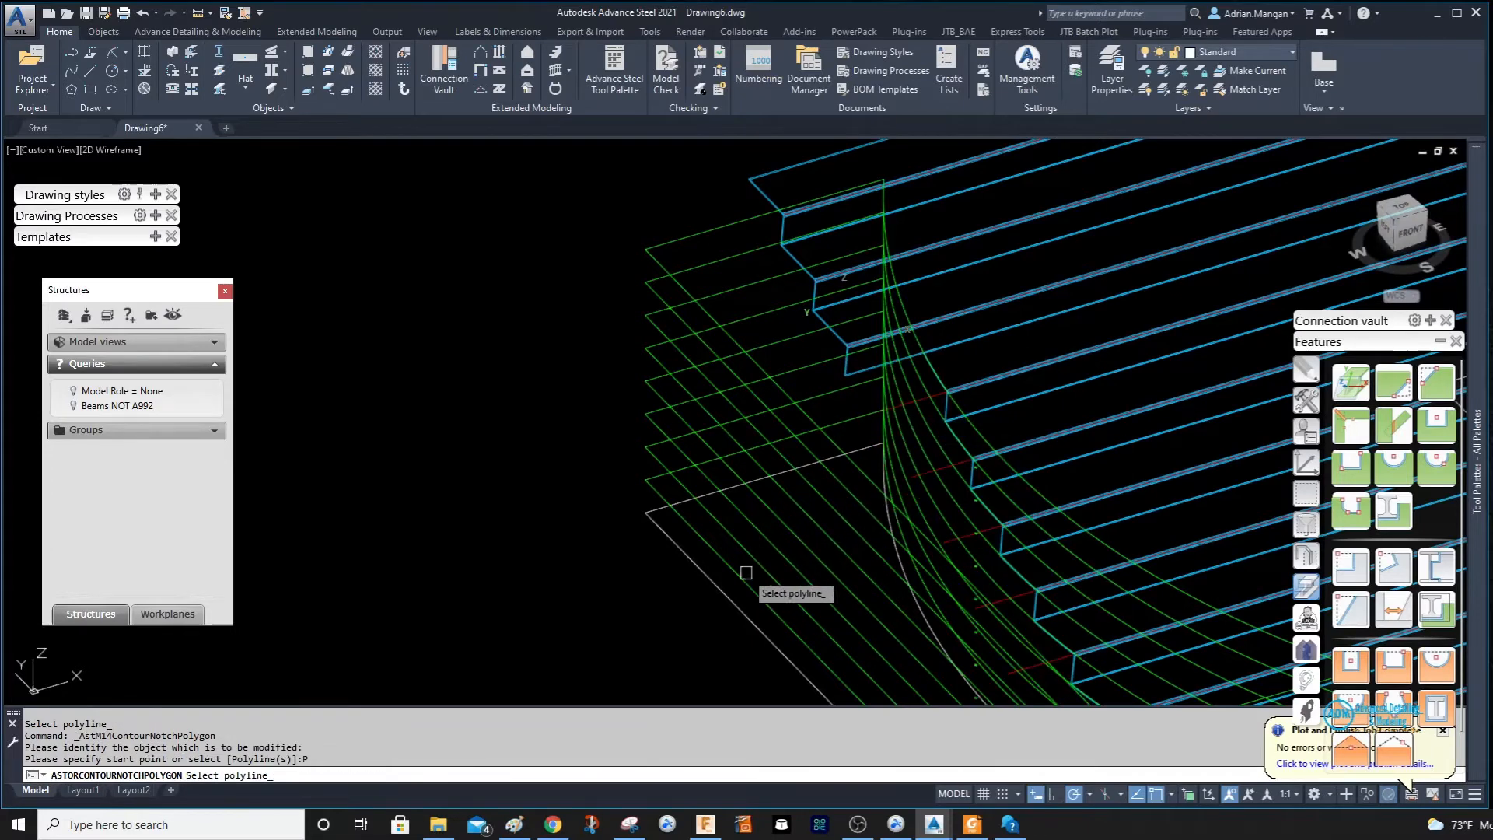
click(739, 610)
right_click(739, 609)
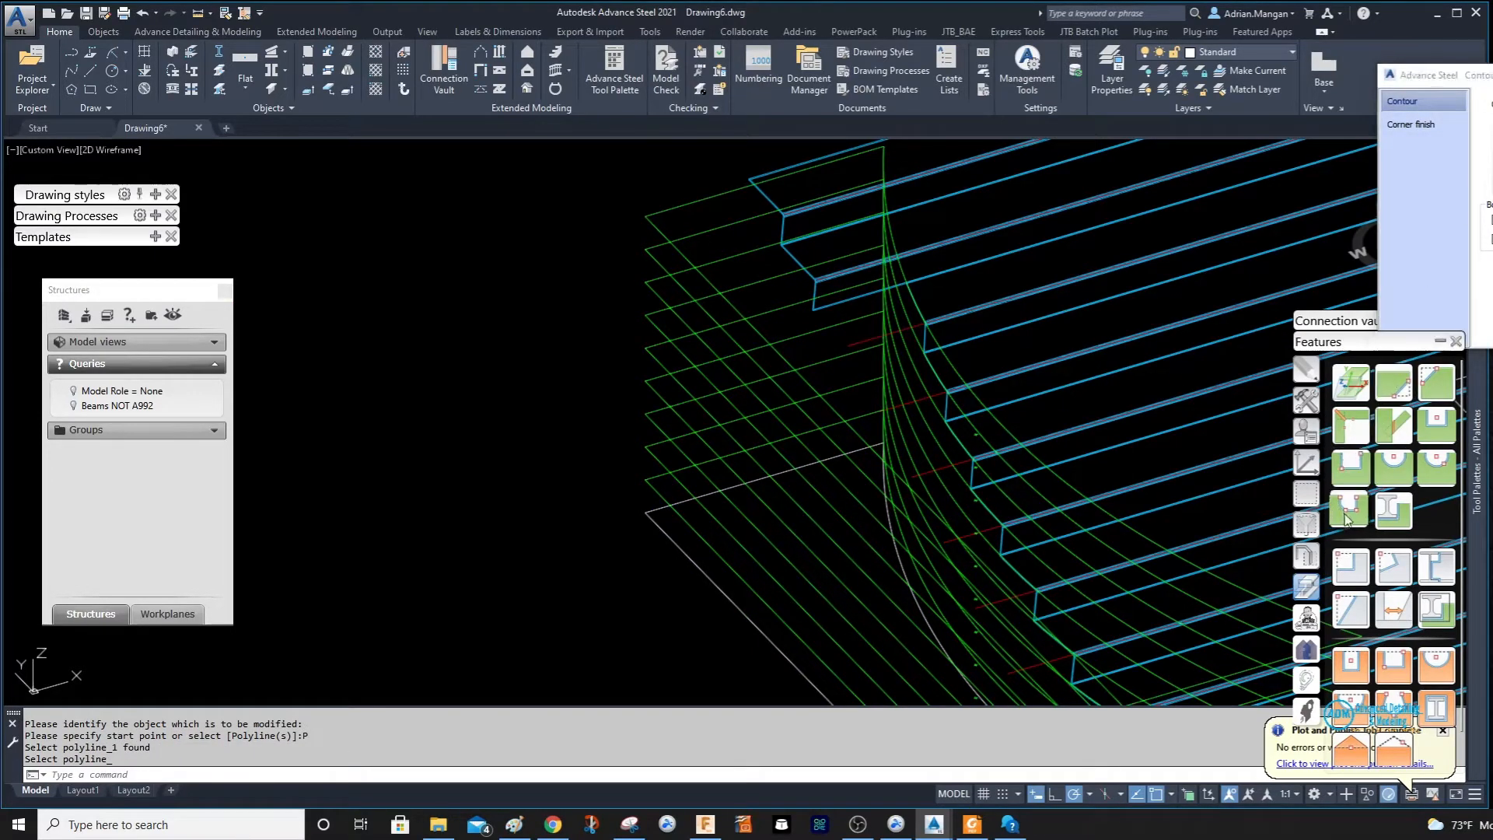
Cut the tenth-lowest stair tread with a polygon contour notch based on the closed outline polyline.
click(1347, 515)
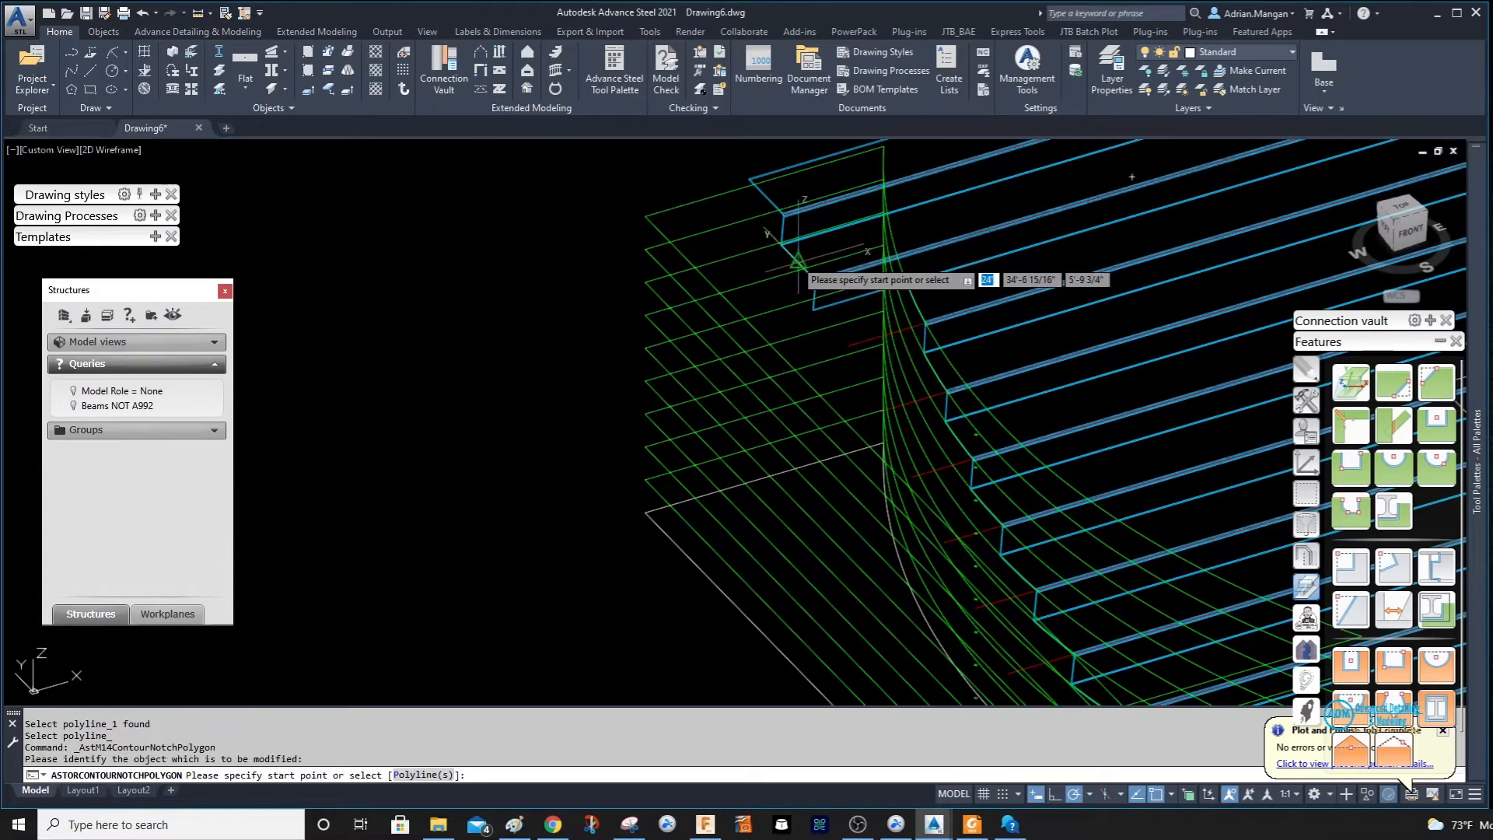
right_click(789, 264)
click(827, 340)
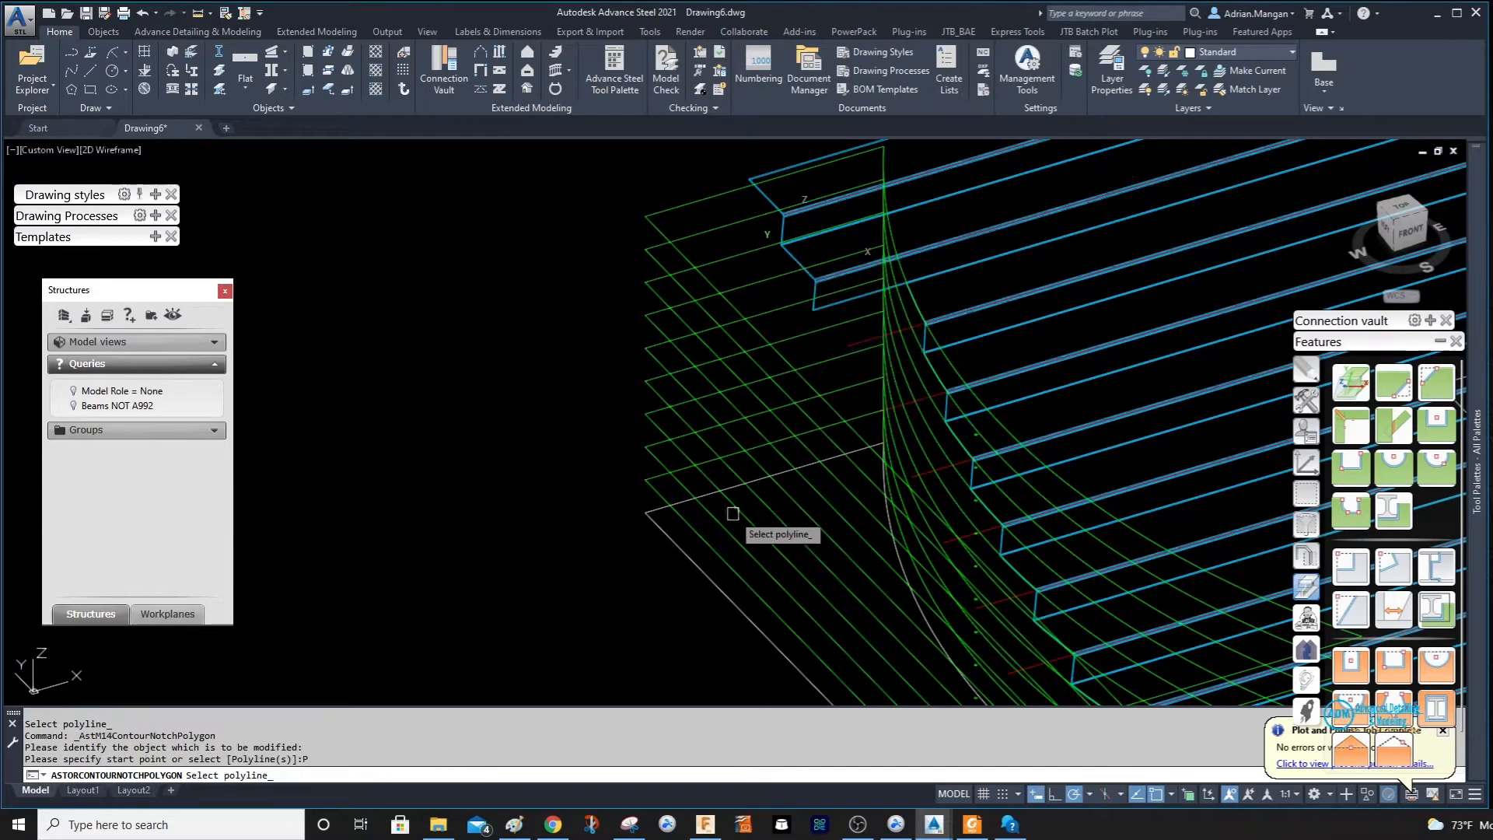
click(701, 566)
key(Return)
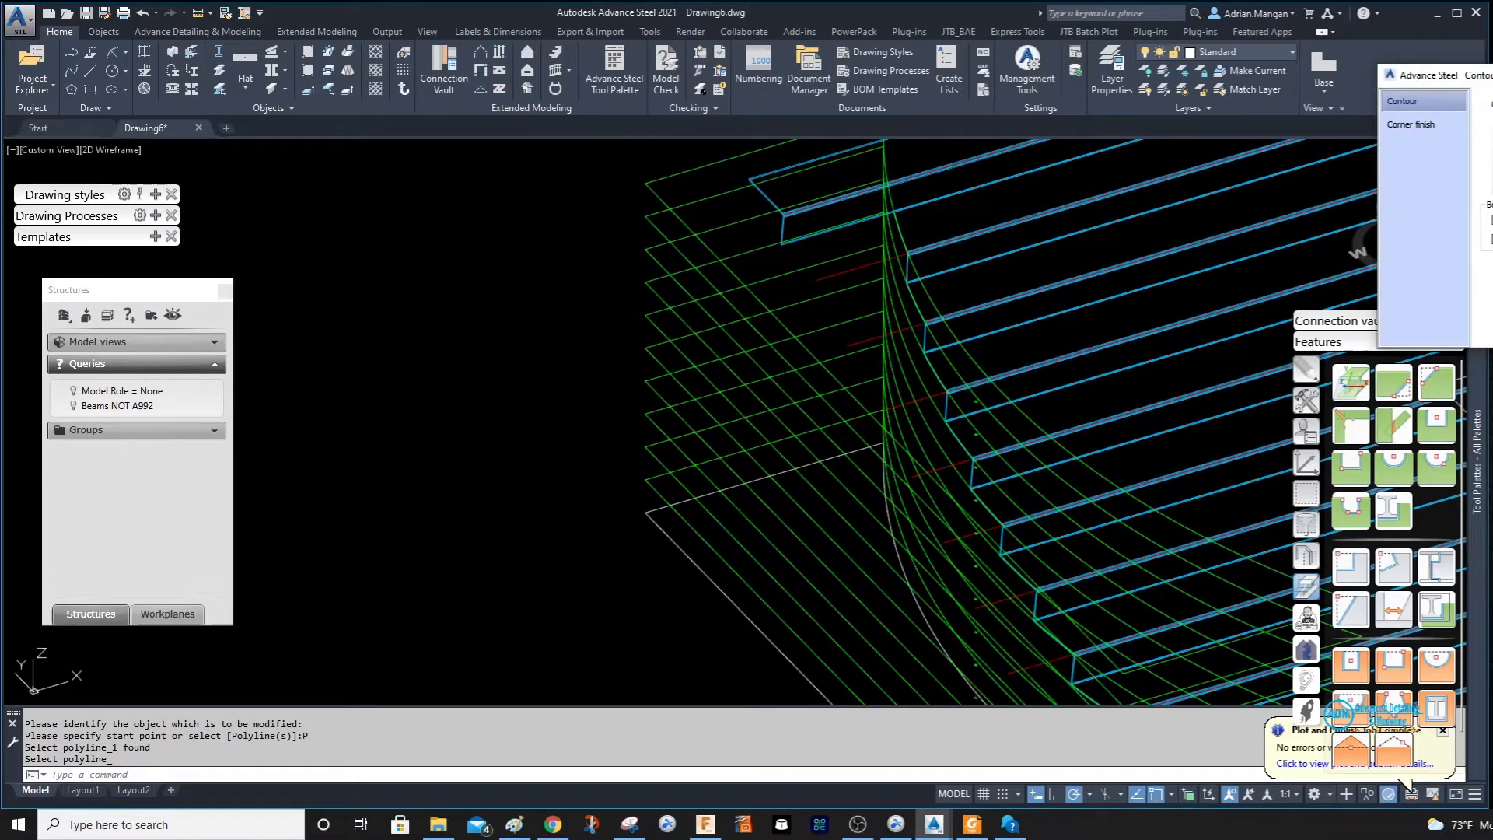
Cut the topmost stair tread with a polygon contour notch based on the closed outline polyline.
click(1349, 509)
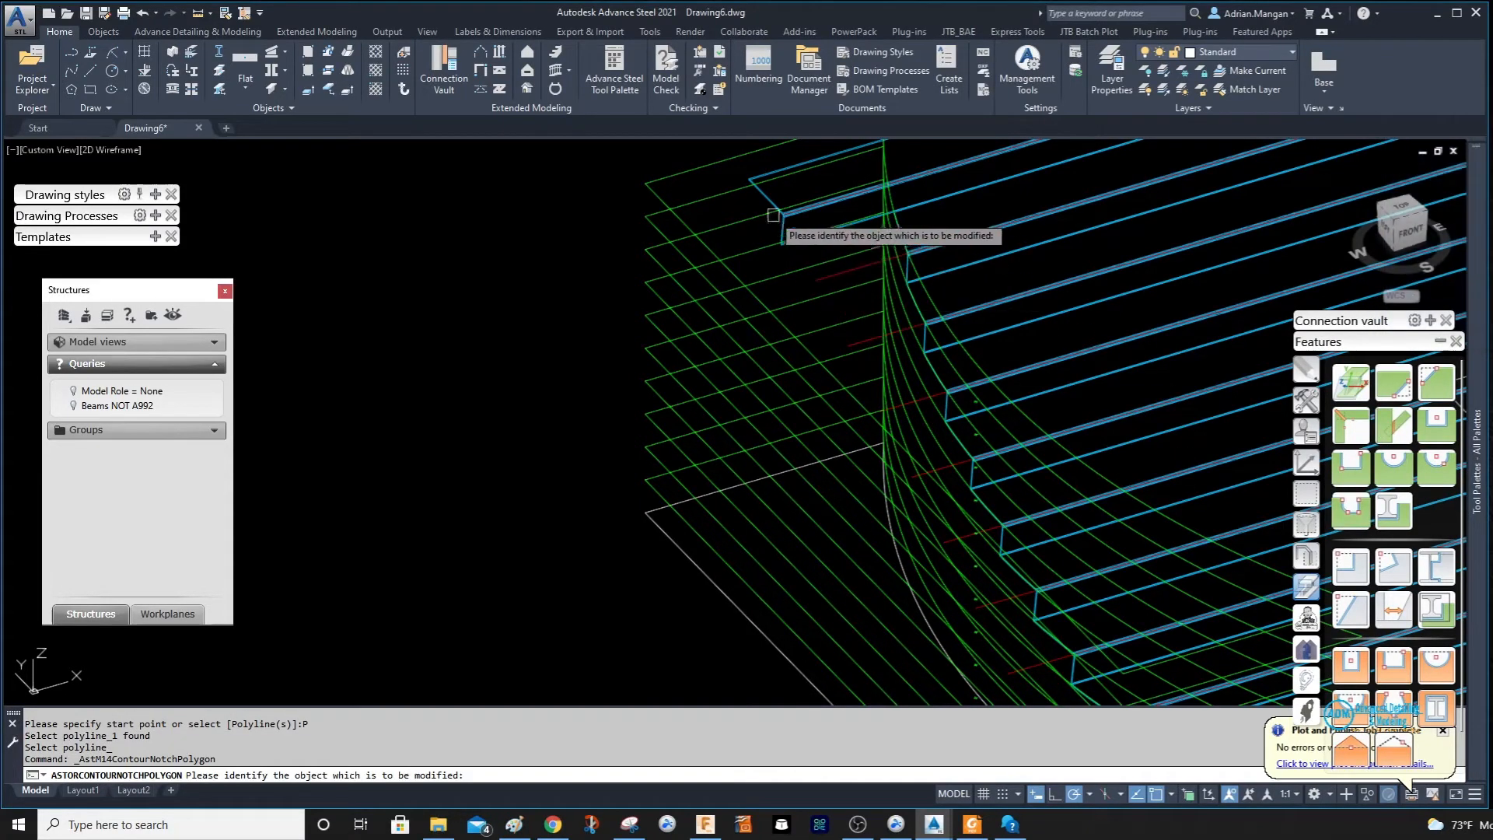
click(770, 200)
right_click(769, 198)
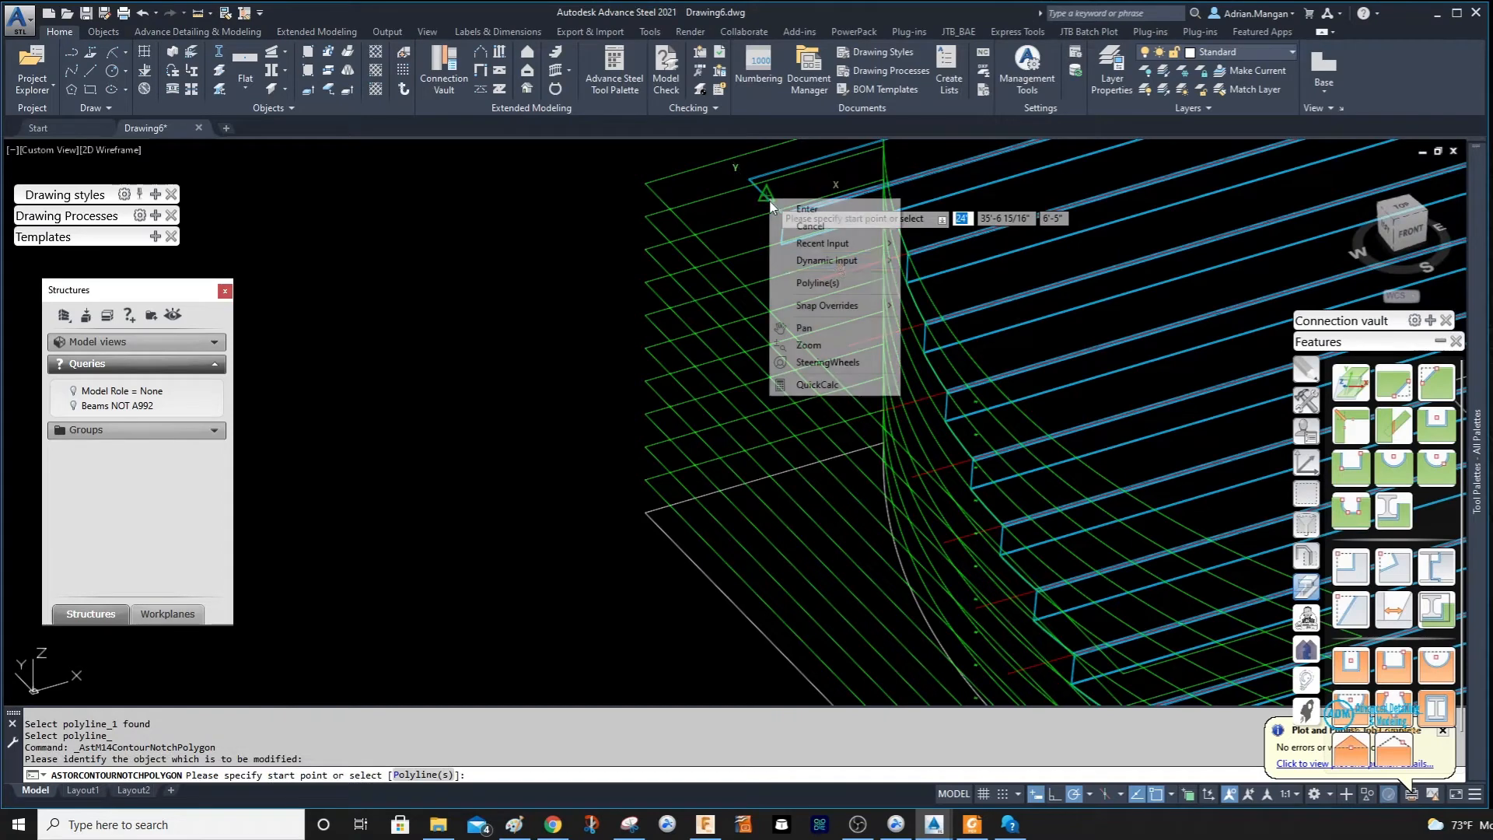
click(839, 283)
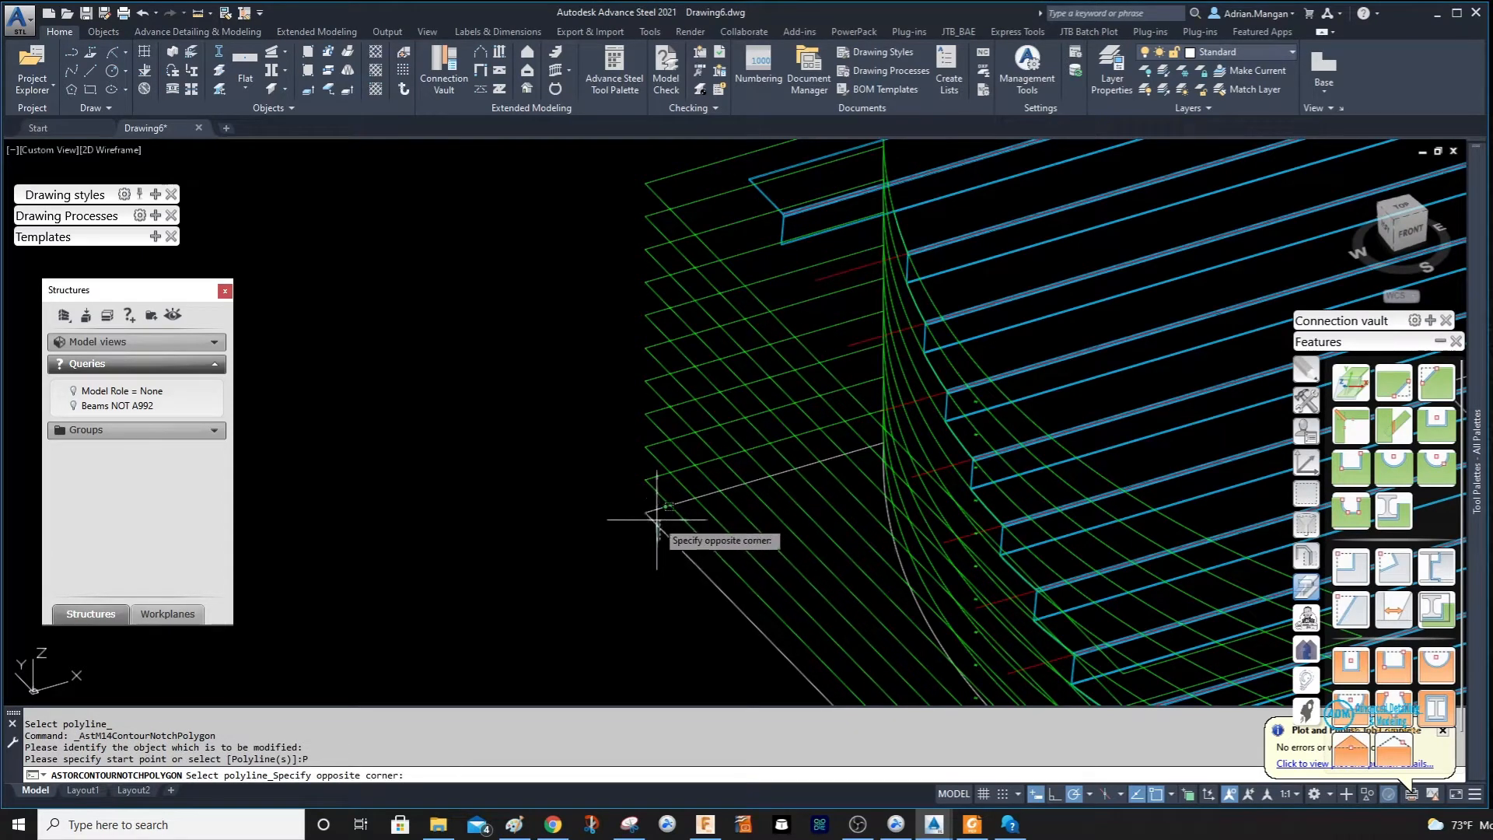
click(651, 518)
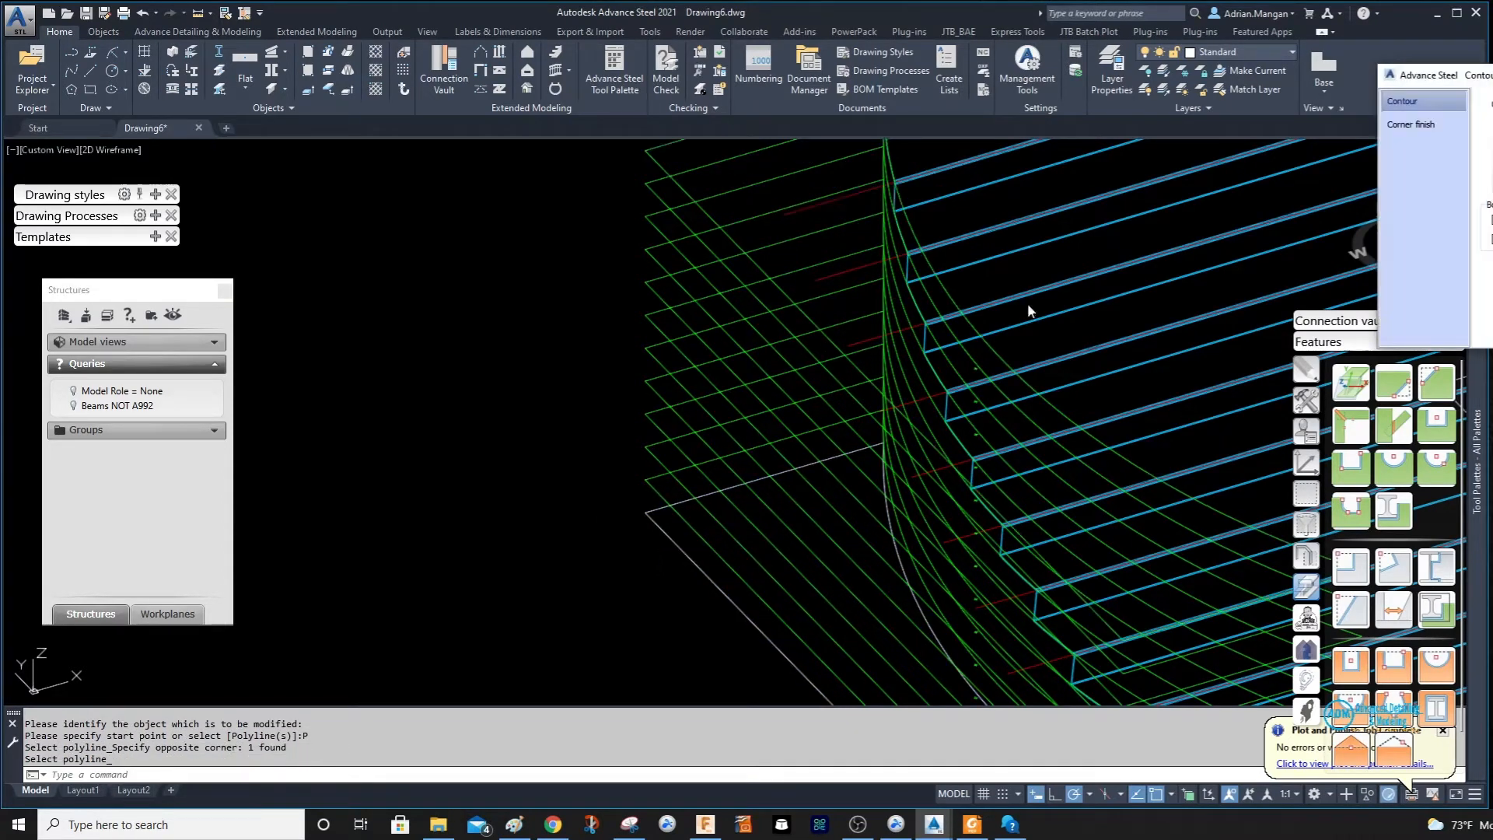
Switch the display representation of all stair treads so their notch contours are hidden.
scroll(595, 178, down, 6)
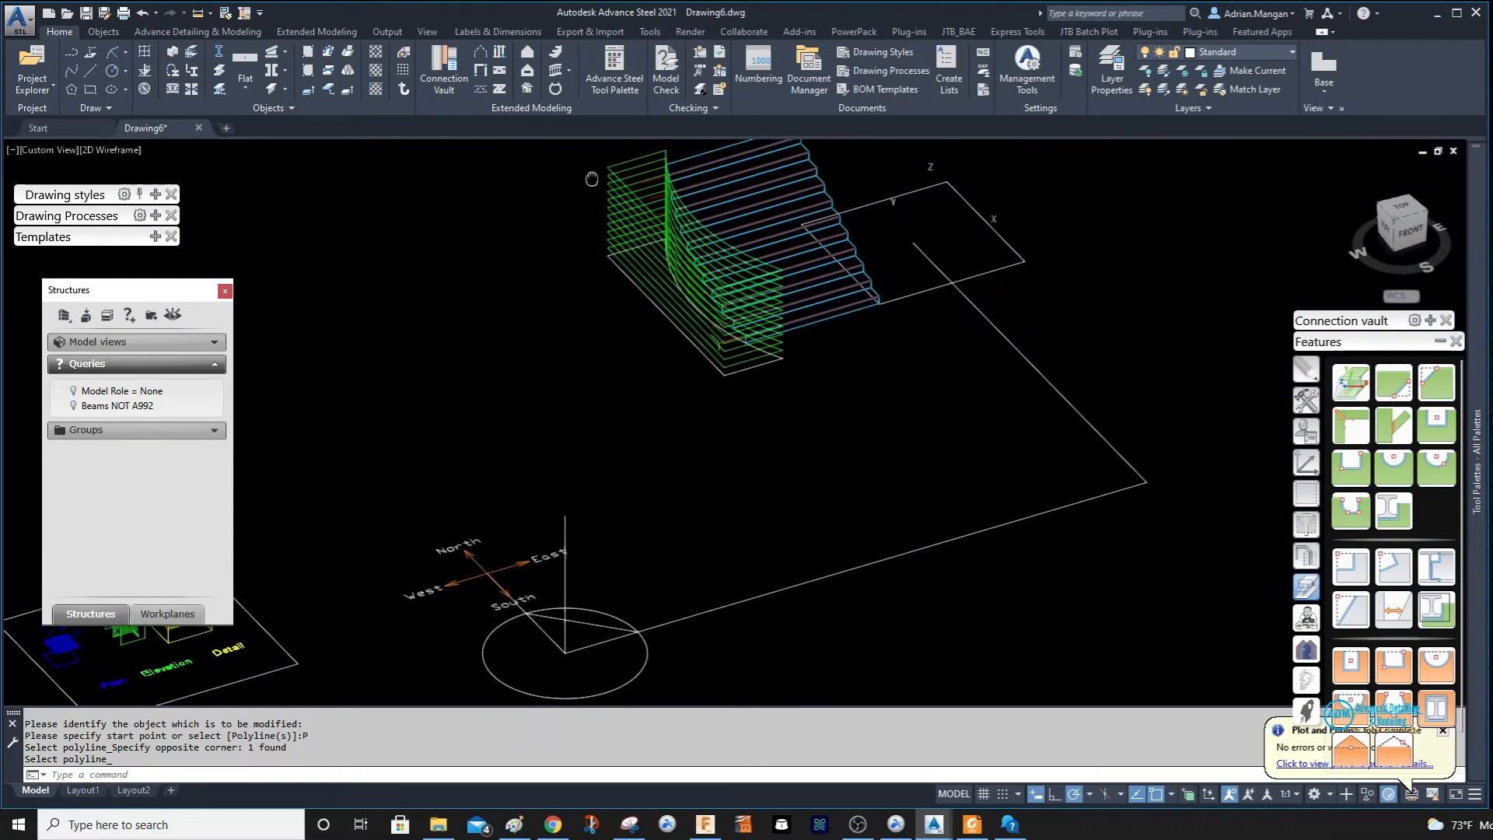
shift+drag(634, 199, 636, 203)
shift+middle_drag(637, 203, 667, 243)
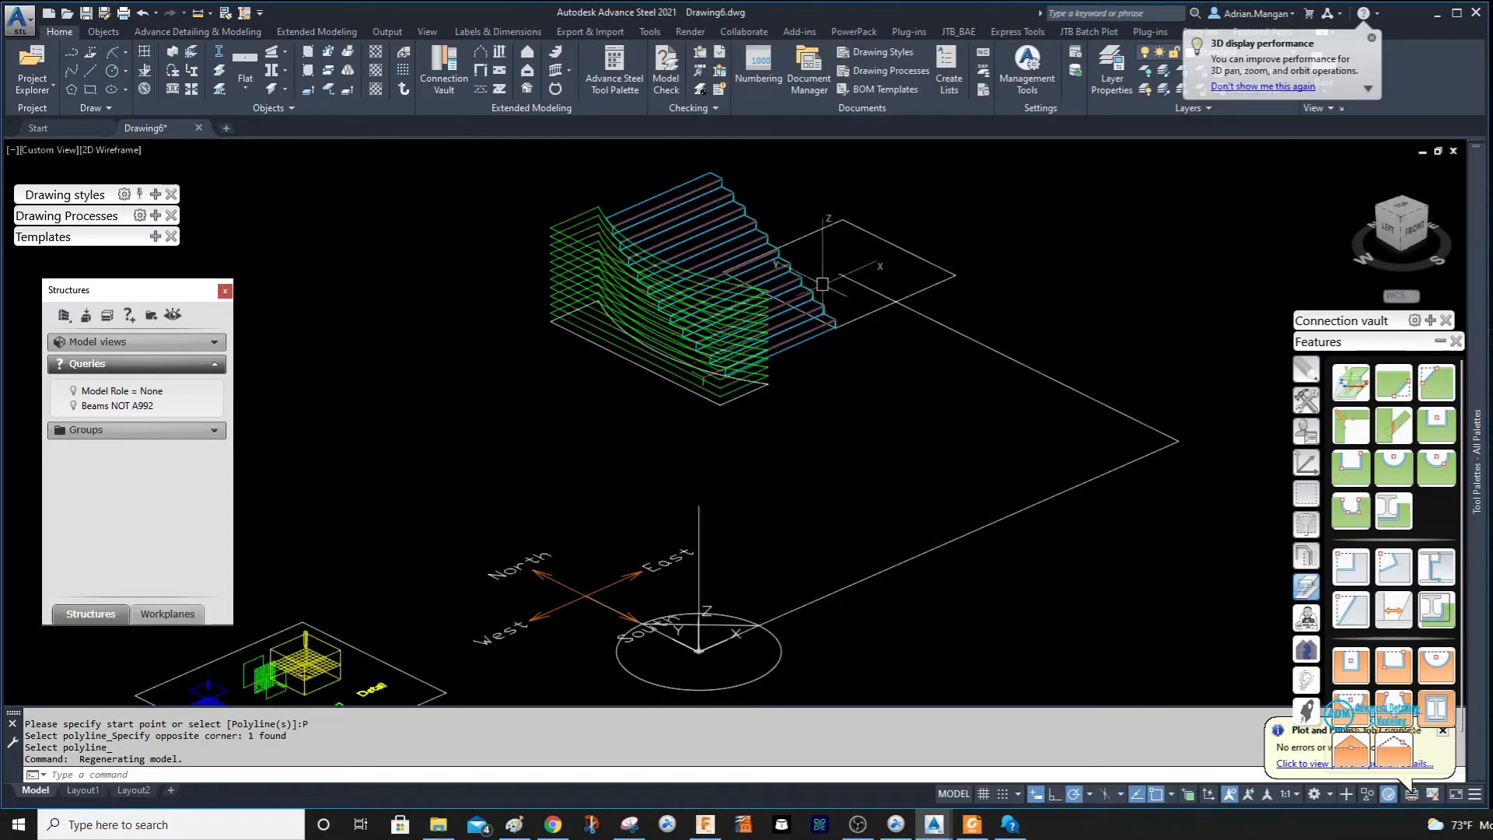
shift+middle_drag(822, 285, 666, 175)
shift+middle_drag(878, 266, 865, 278)
click(831, 263)
click(809, 418)
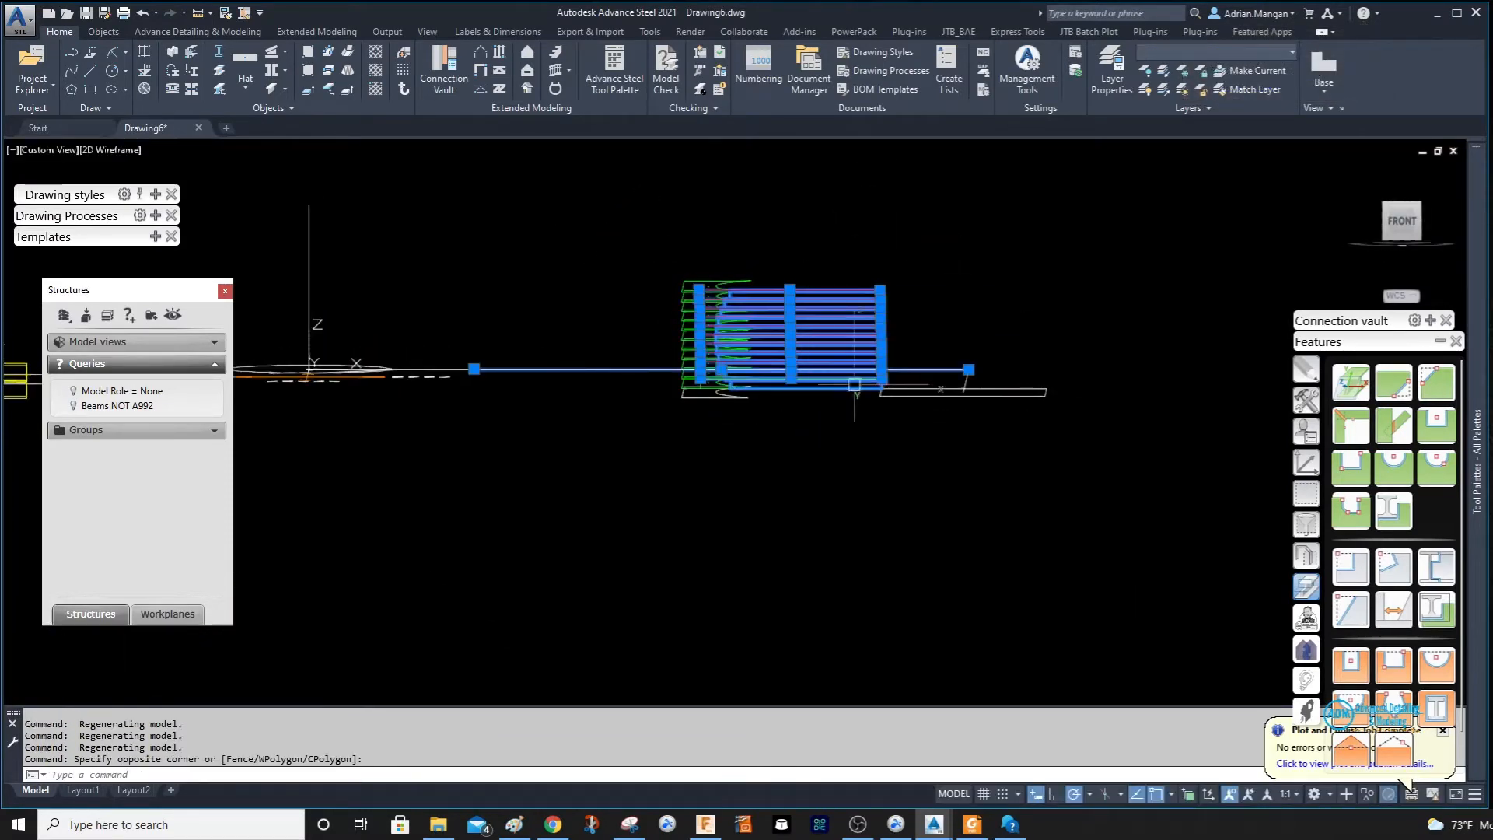
key(Escape)
click(1307, 558)
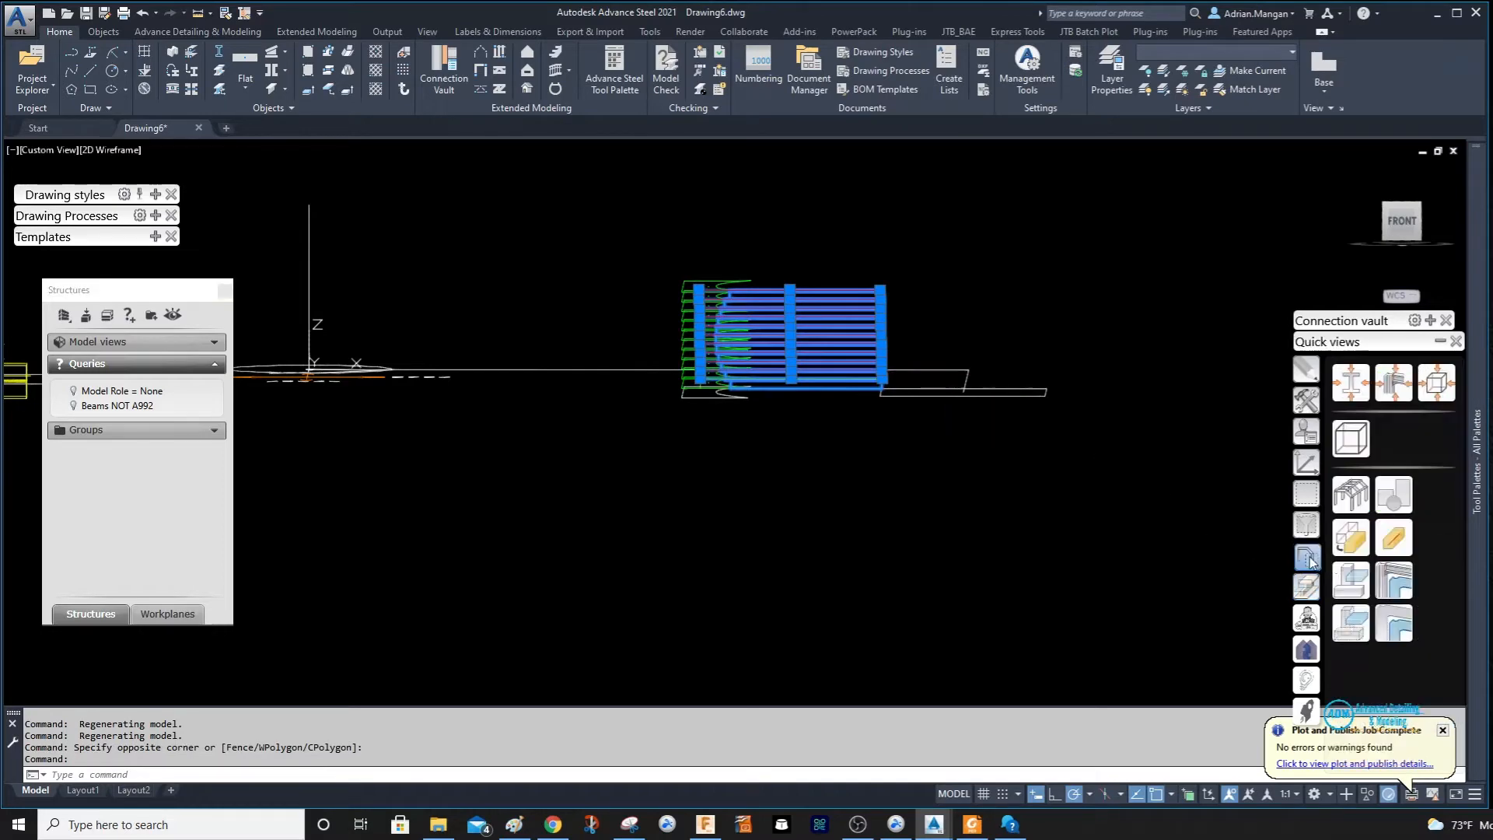
click(1388, 546)
middle_drag(853, 356, 807, 367)
key(Escape)
scroll(553, 246, up, 7)
scroll(690, 298, up, 2)
scroll(692, 324, down, 5)
shift+middle_drag(691, 325, 673, 423)
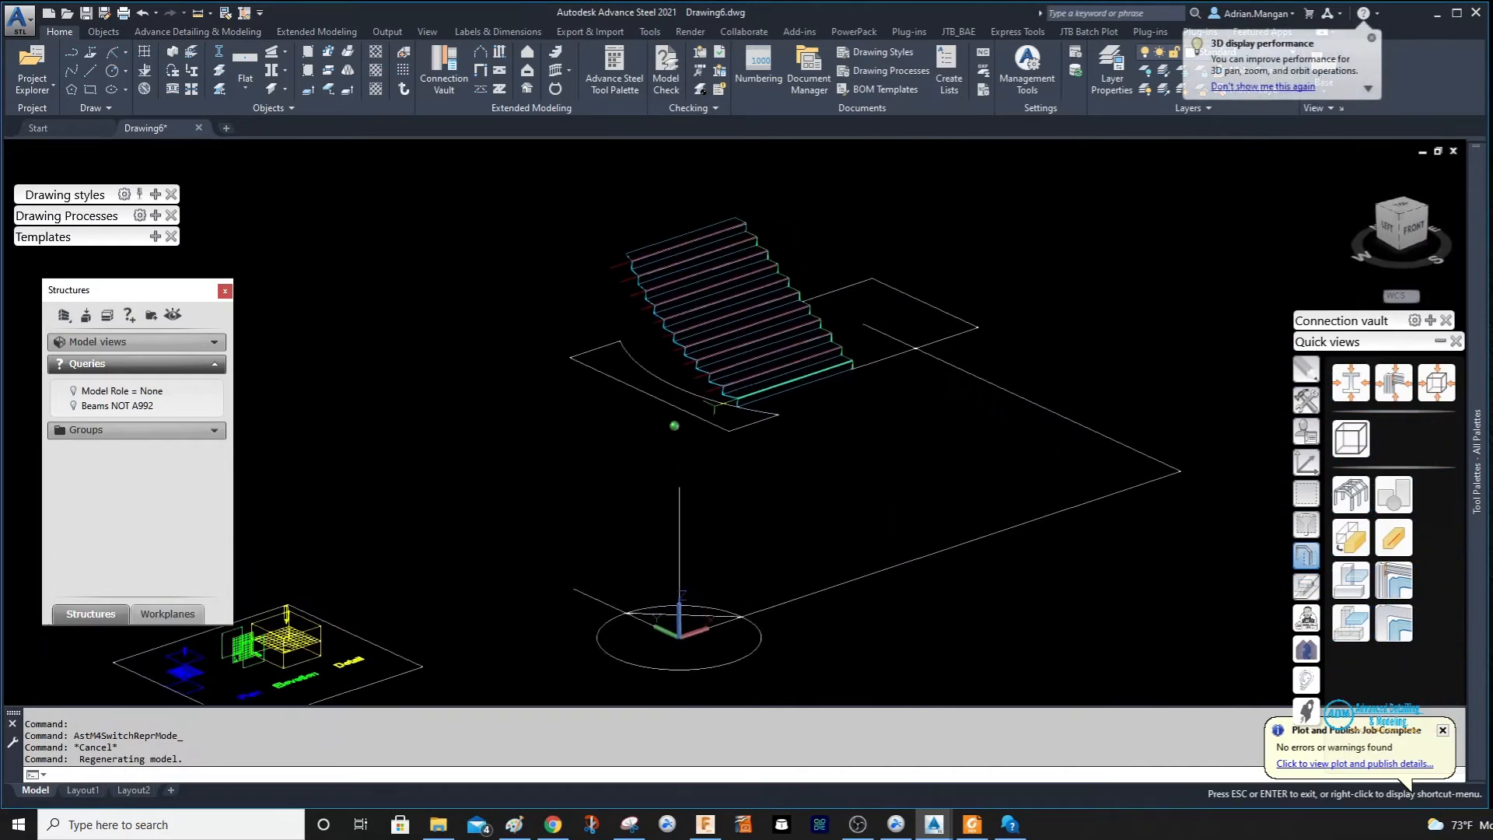
scroll(755, 364, up, 4)
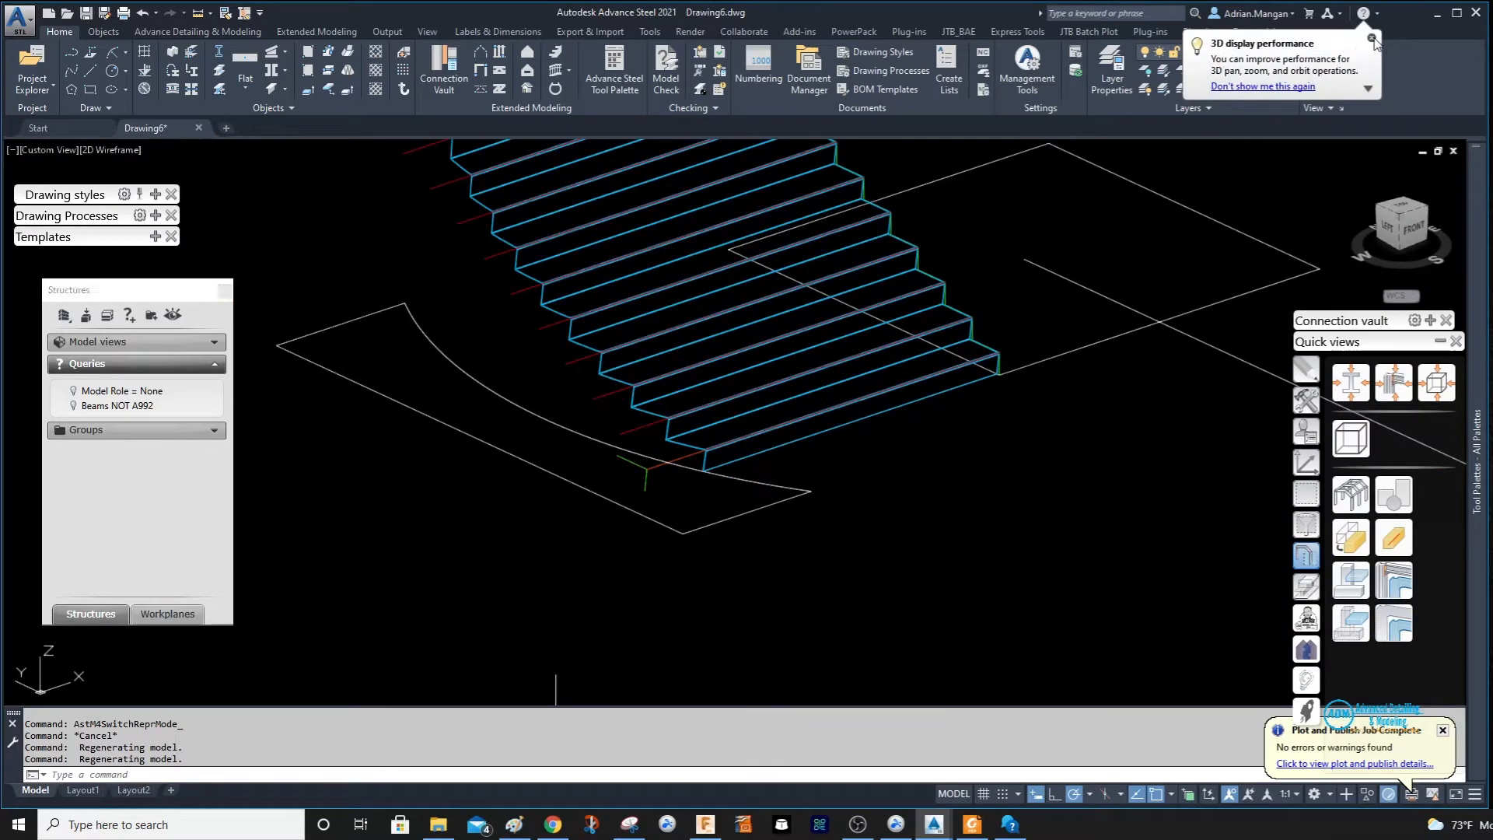
Turn off the Unfolded beams layer and make Construction Lines the current layer.
click(1372, 39)
click(1261, 49)
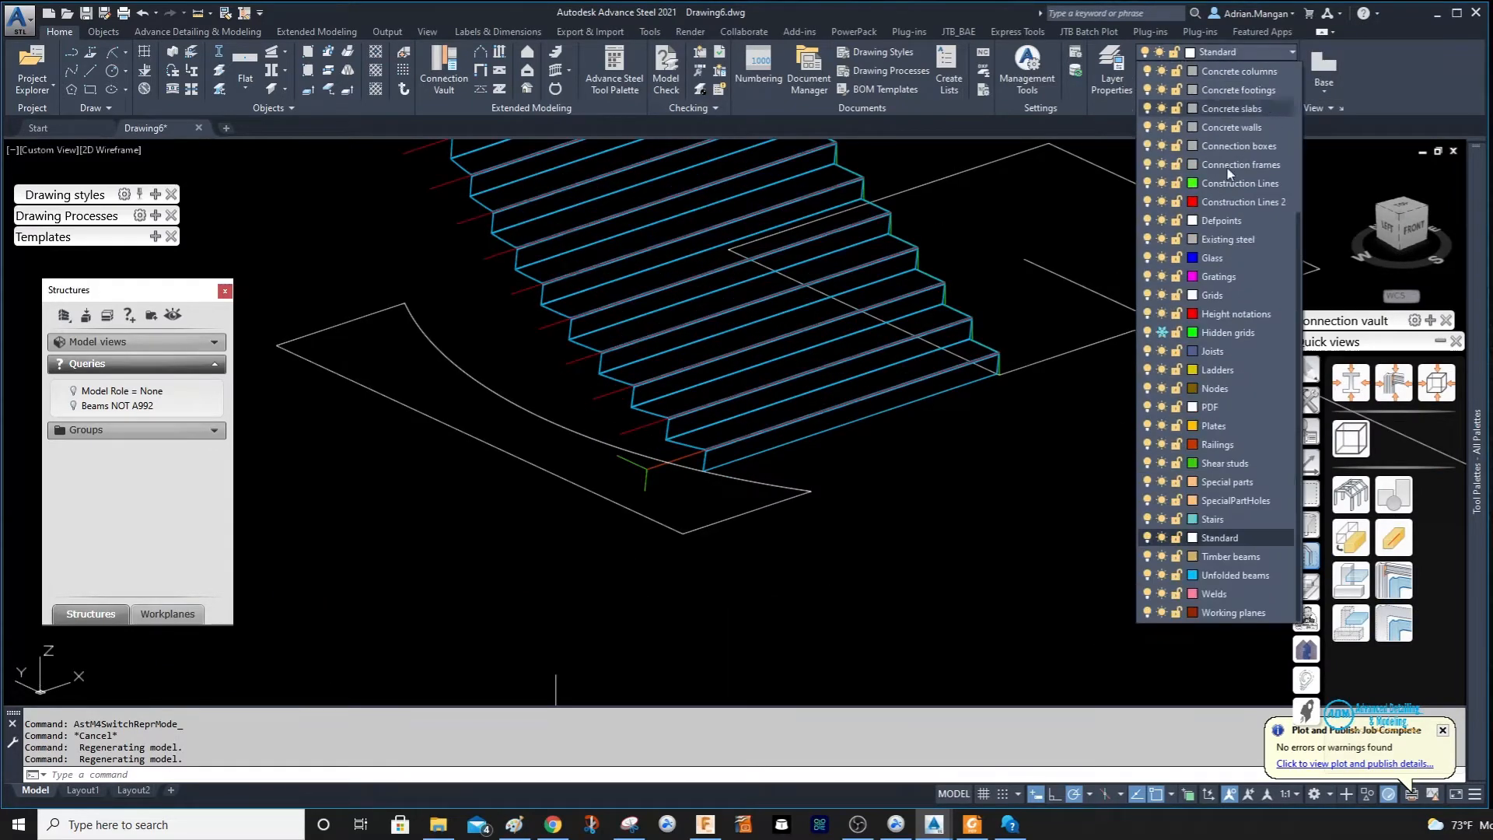
click(1146, 576)
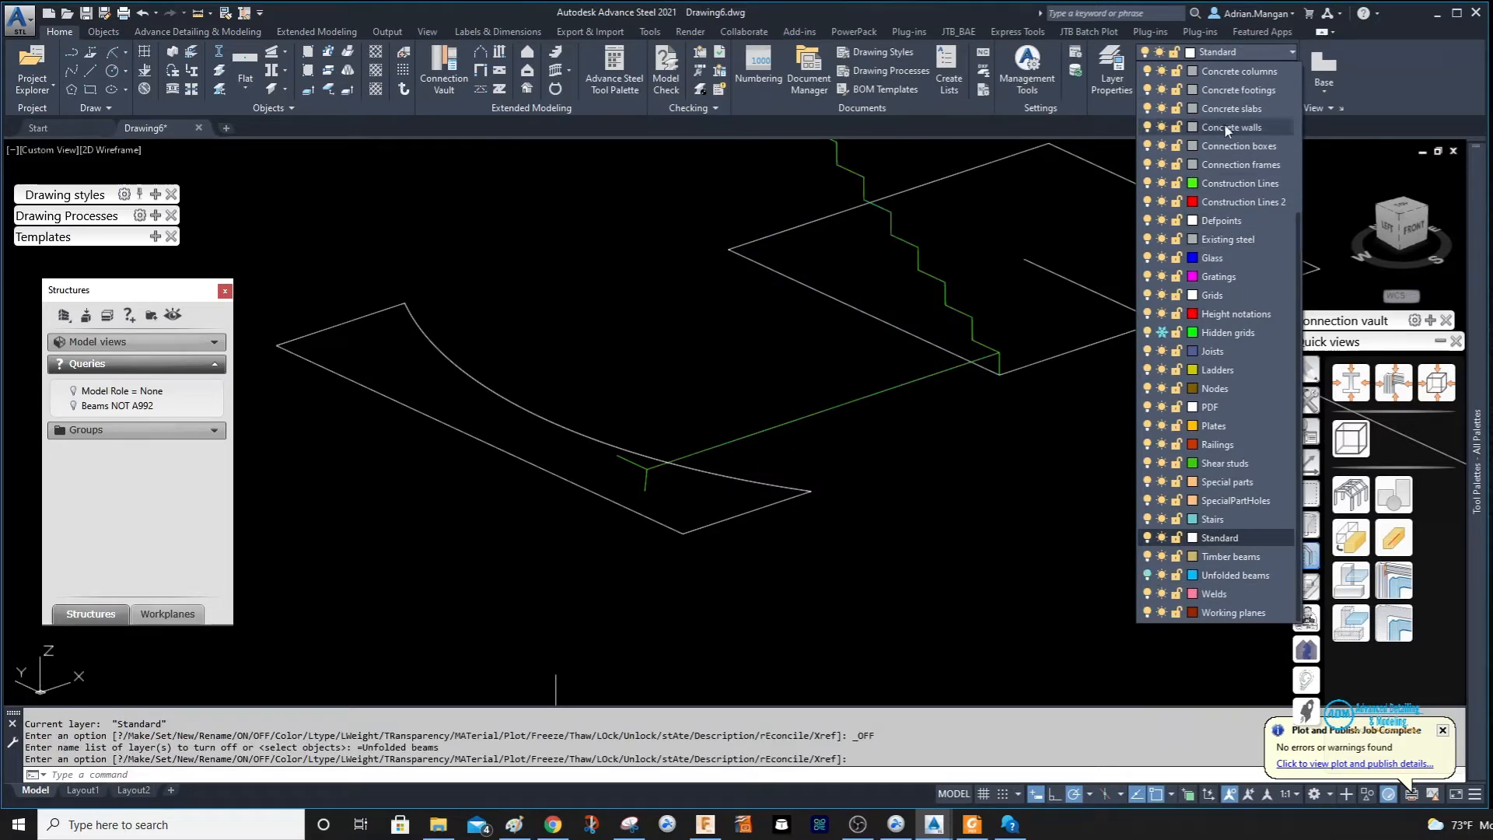
click(1239, 184)
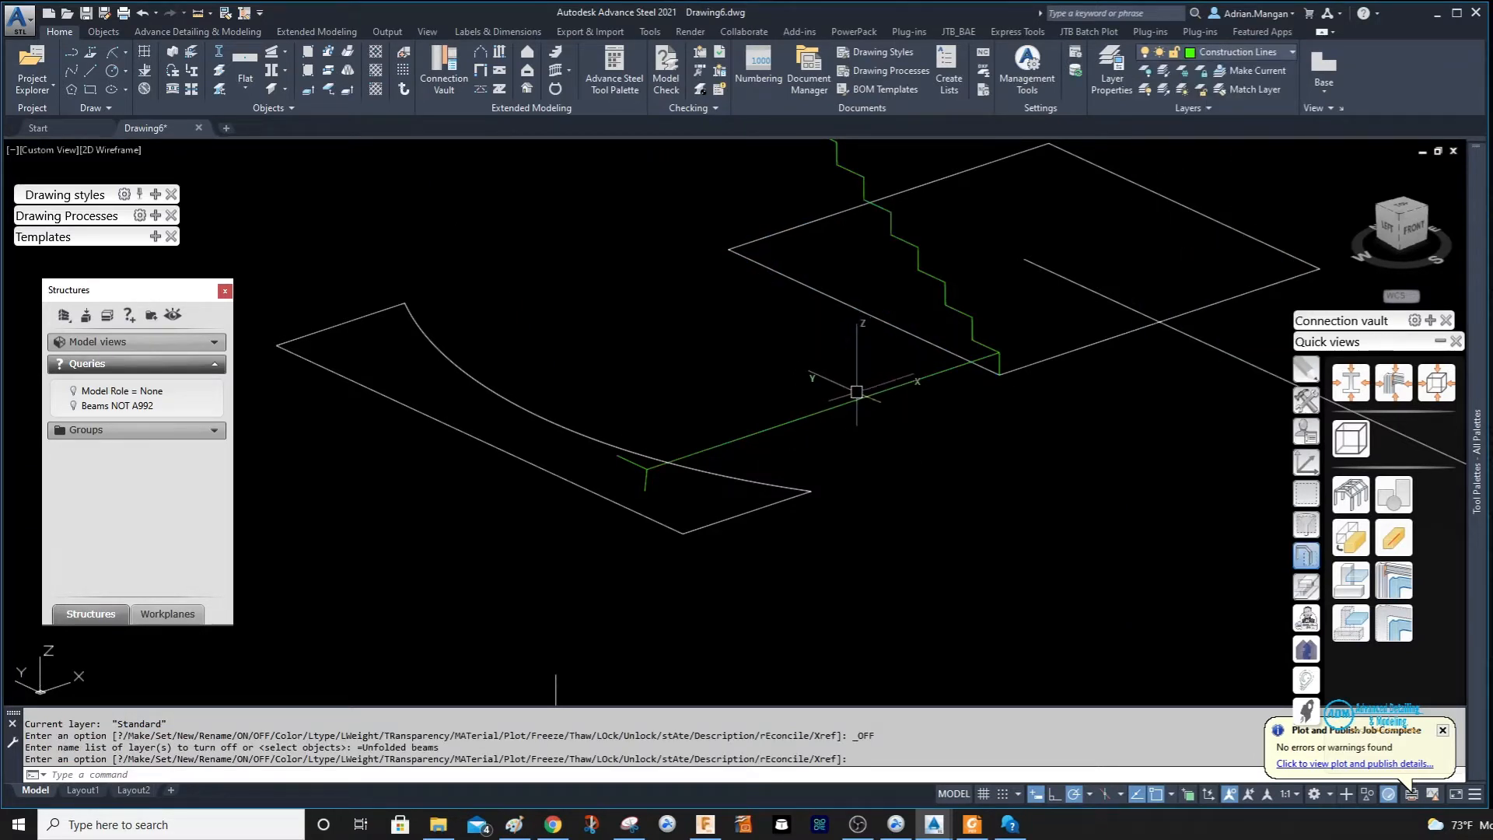
Copy the lowest step's green construction line up the stair as a 10-item array spaced from one step corner to the adjacent one.
click(856, 395)
right_click(852, 405)
click(936, 534)
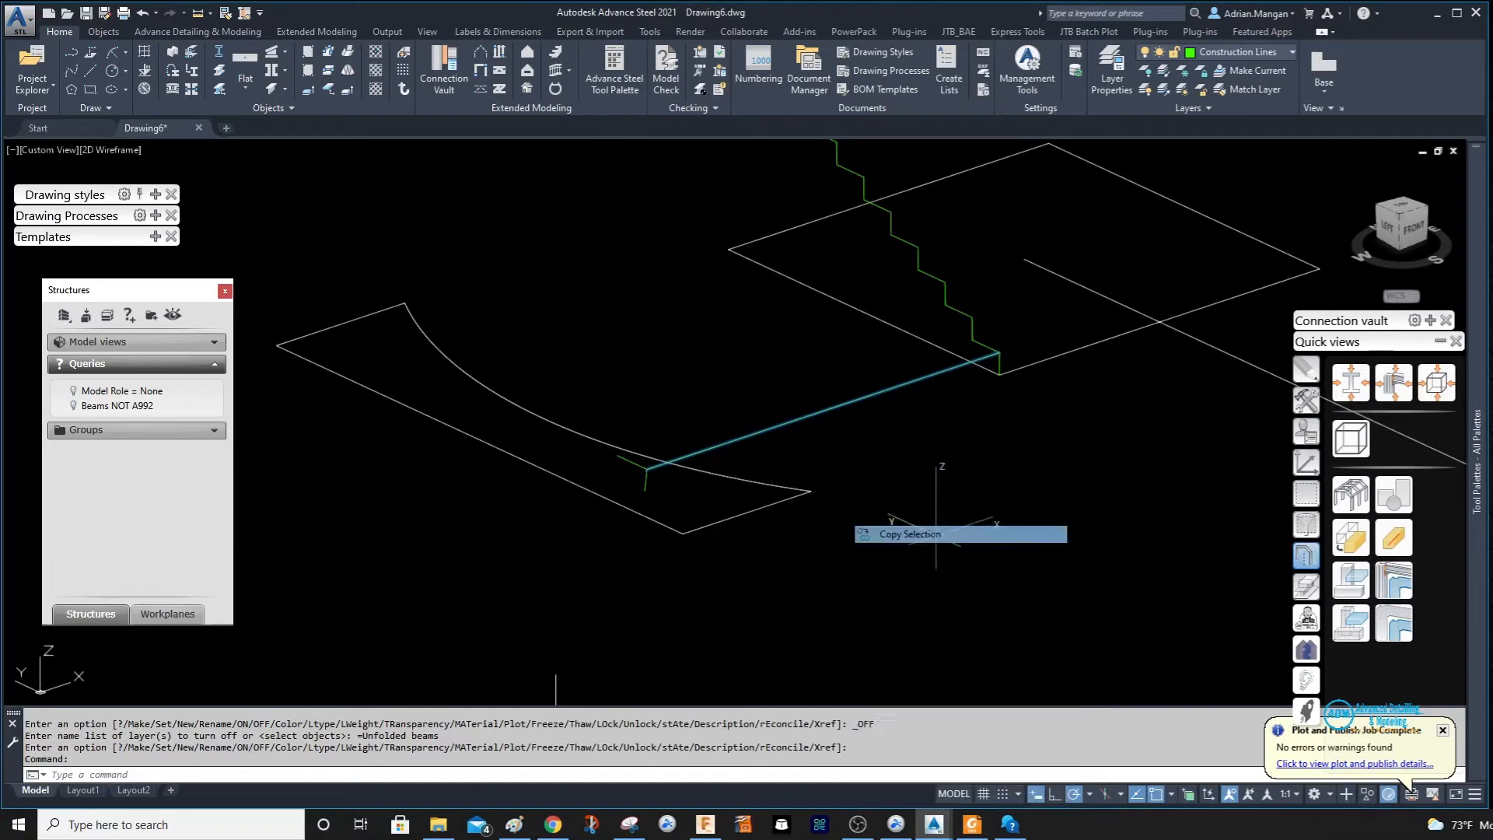
click(999, 354)
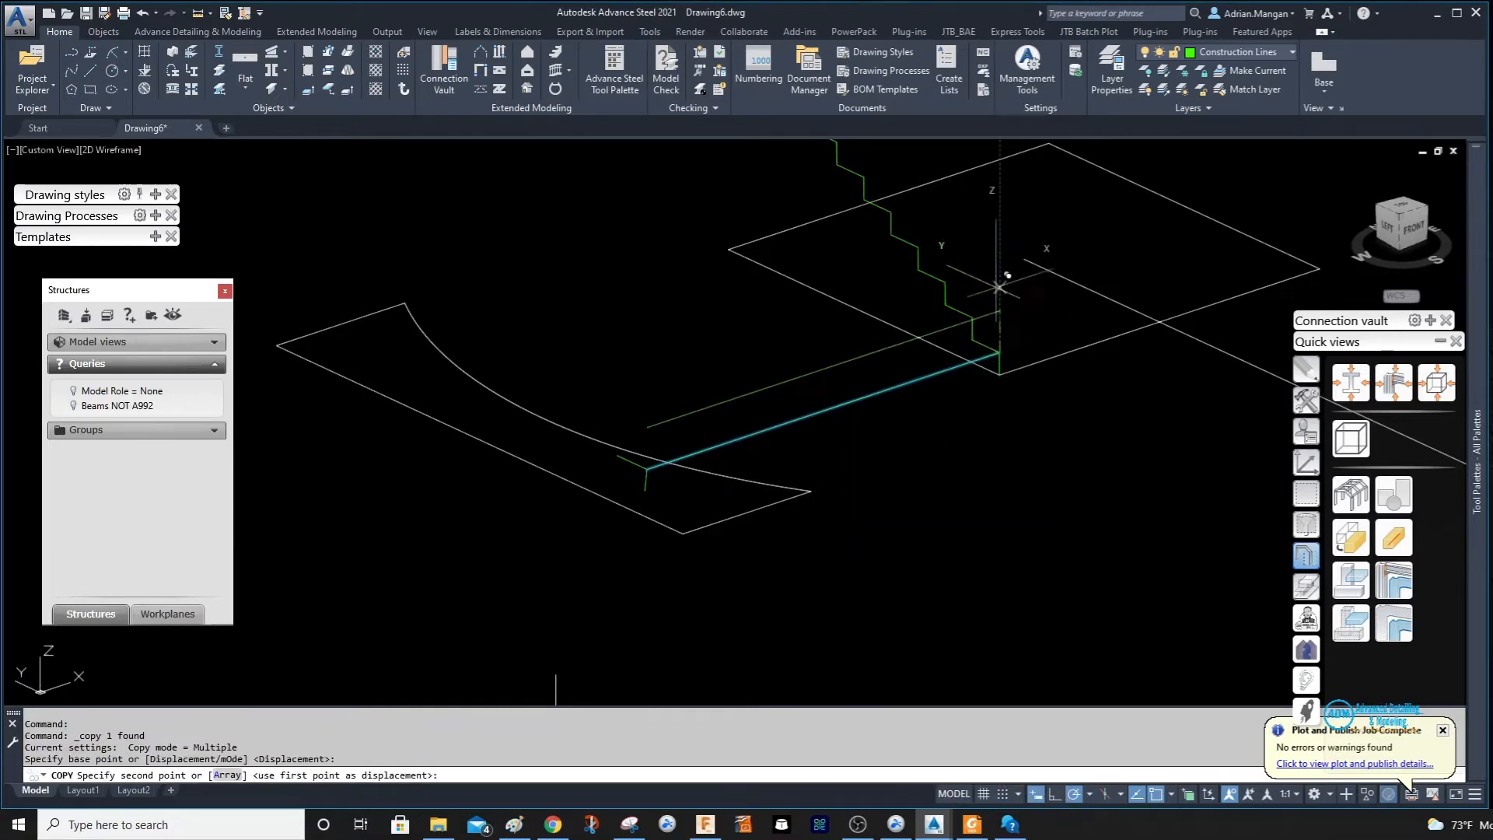
text(a)
key(Return)
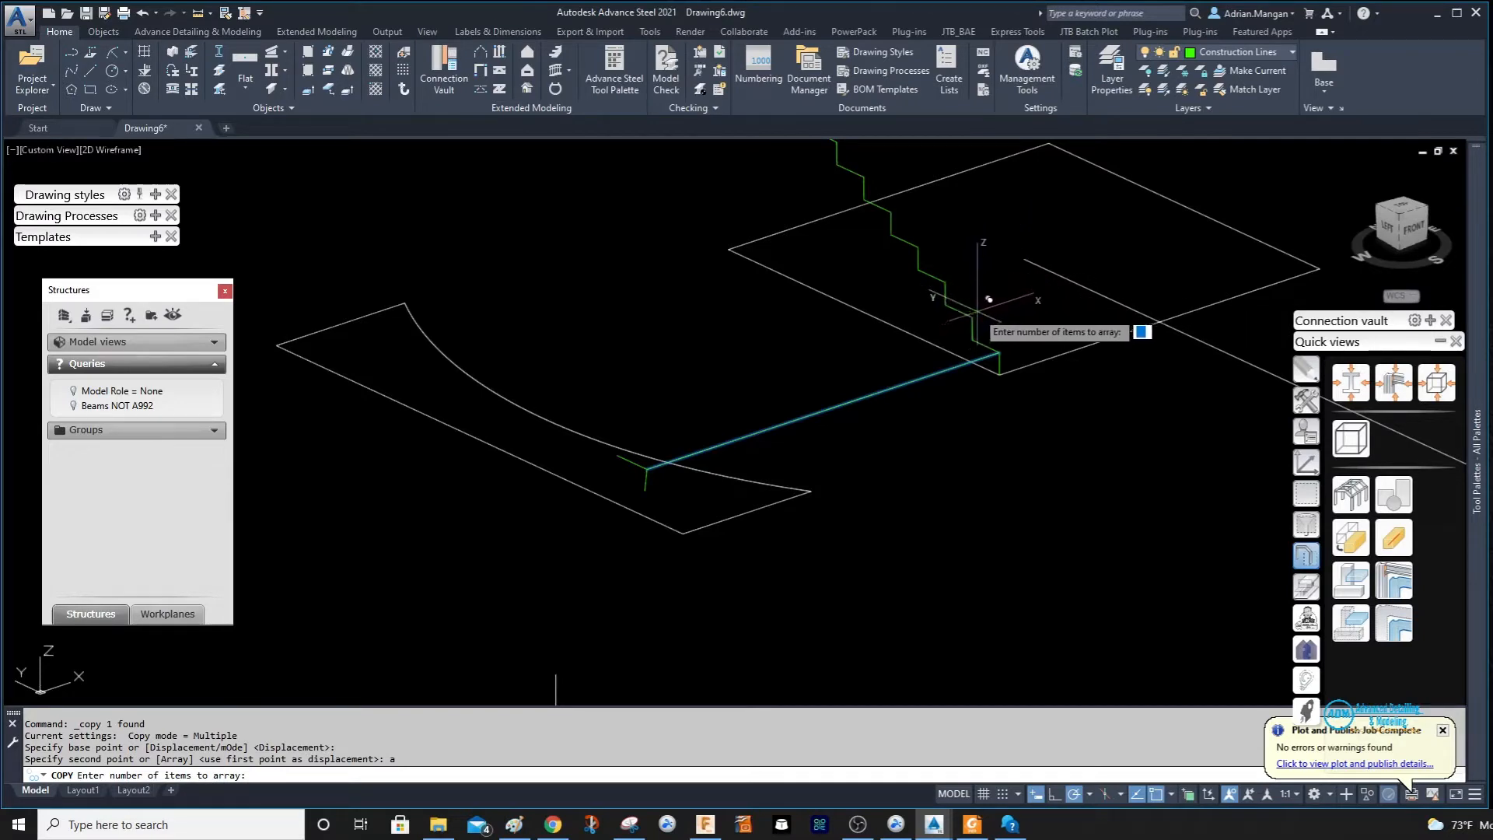
key(Return)
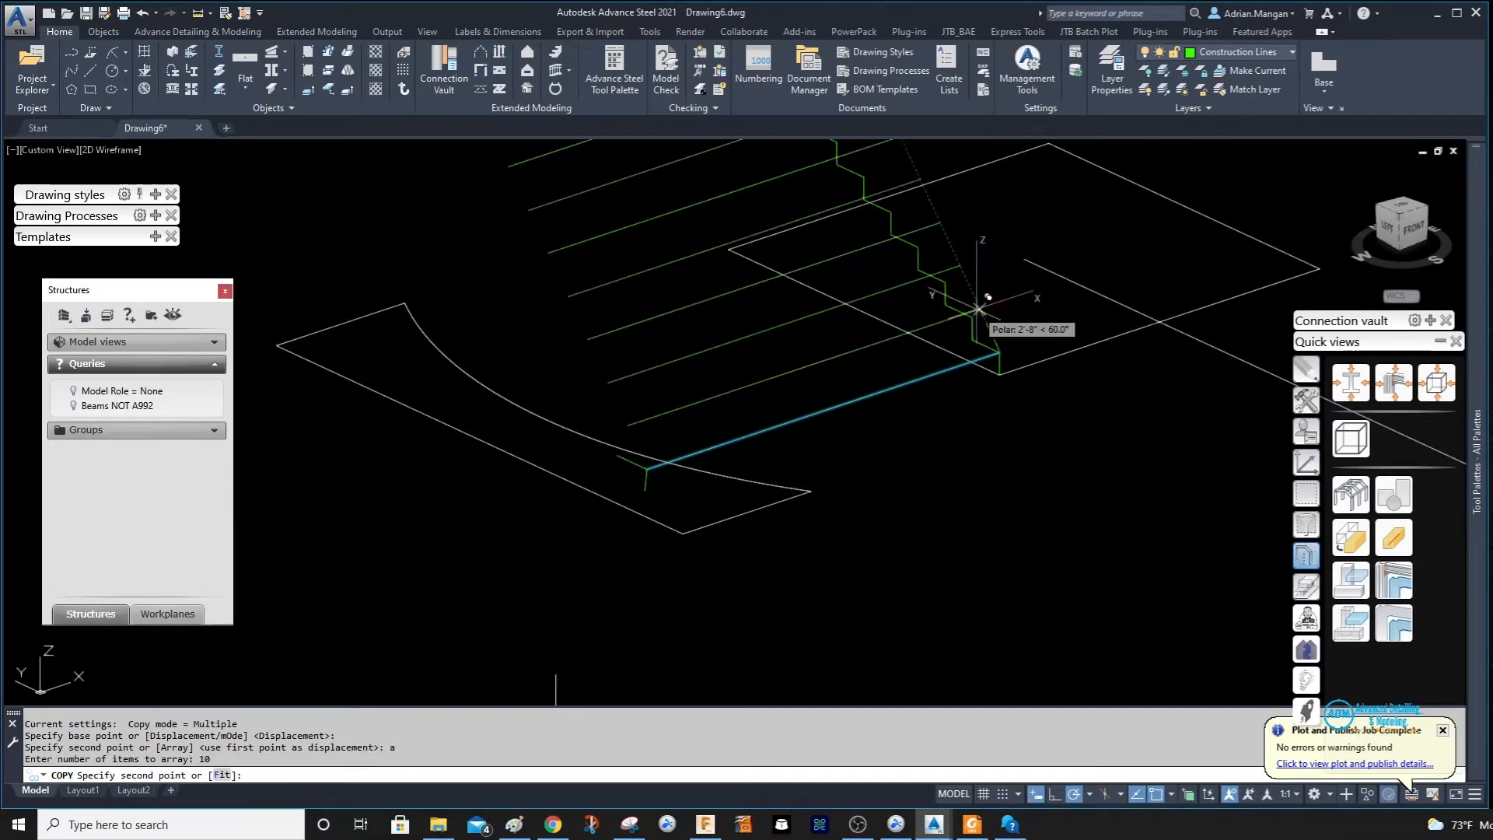
click(972, 317)
scroll(994, 231, down, 4)
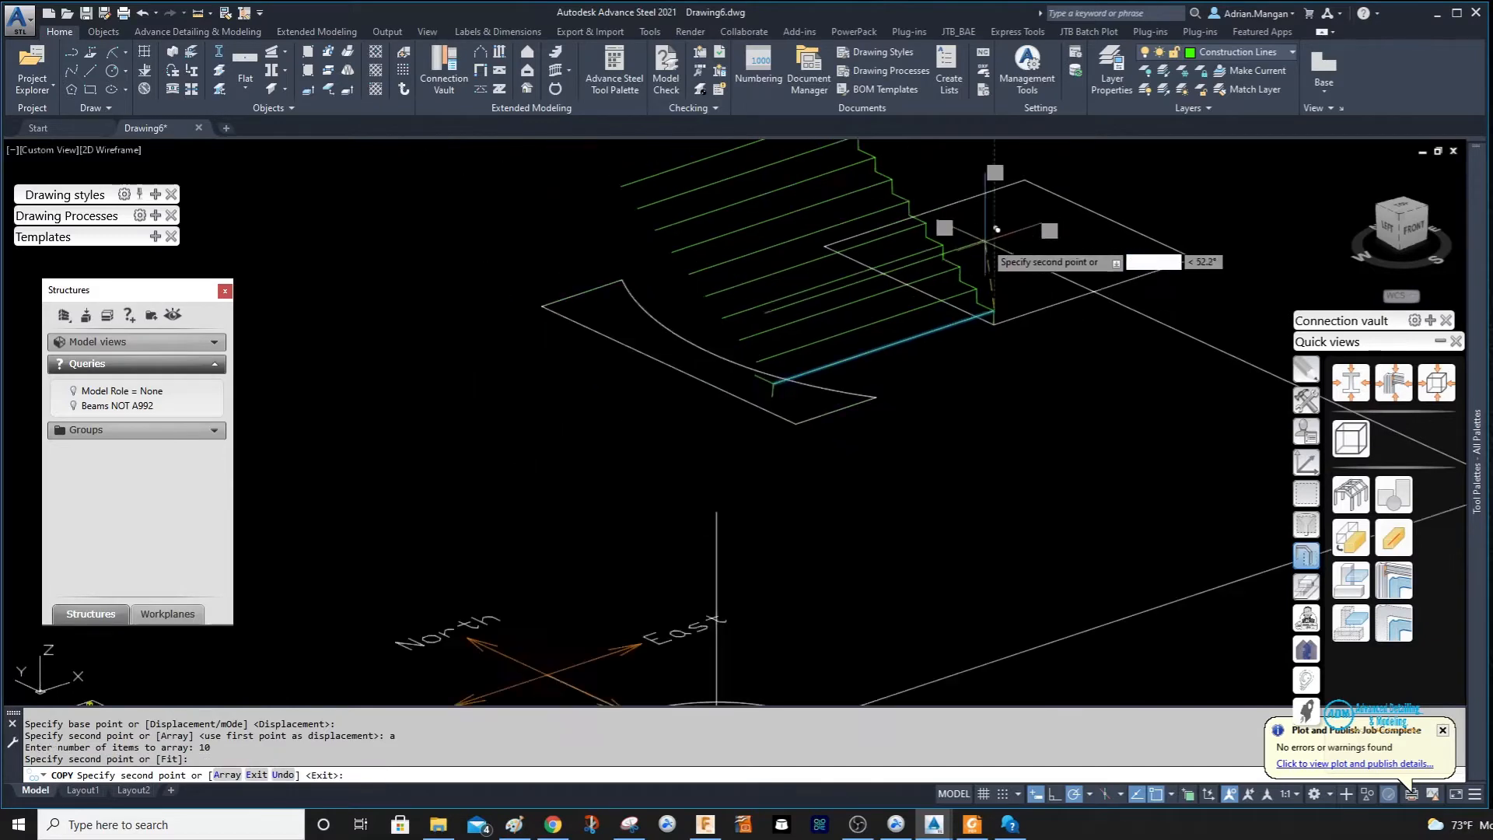
middle_drag(994, 231, 1060, 339)
scroll(939, 264, up, 4)
key(Escape)
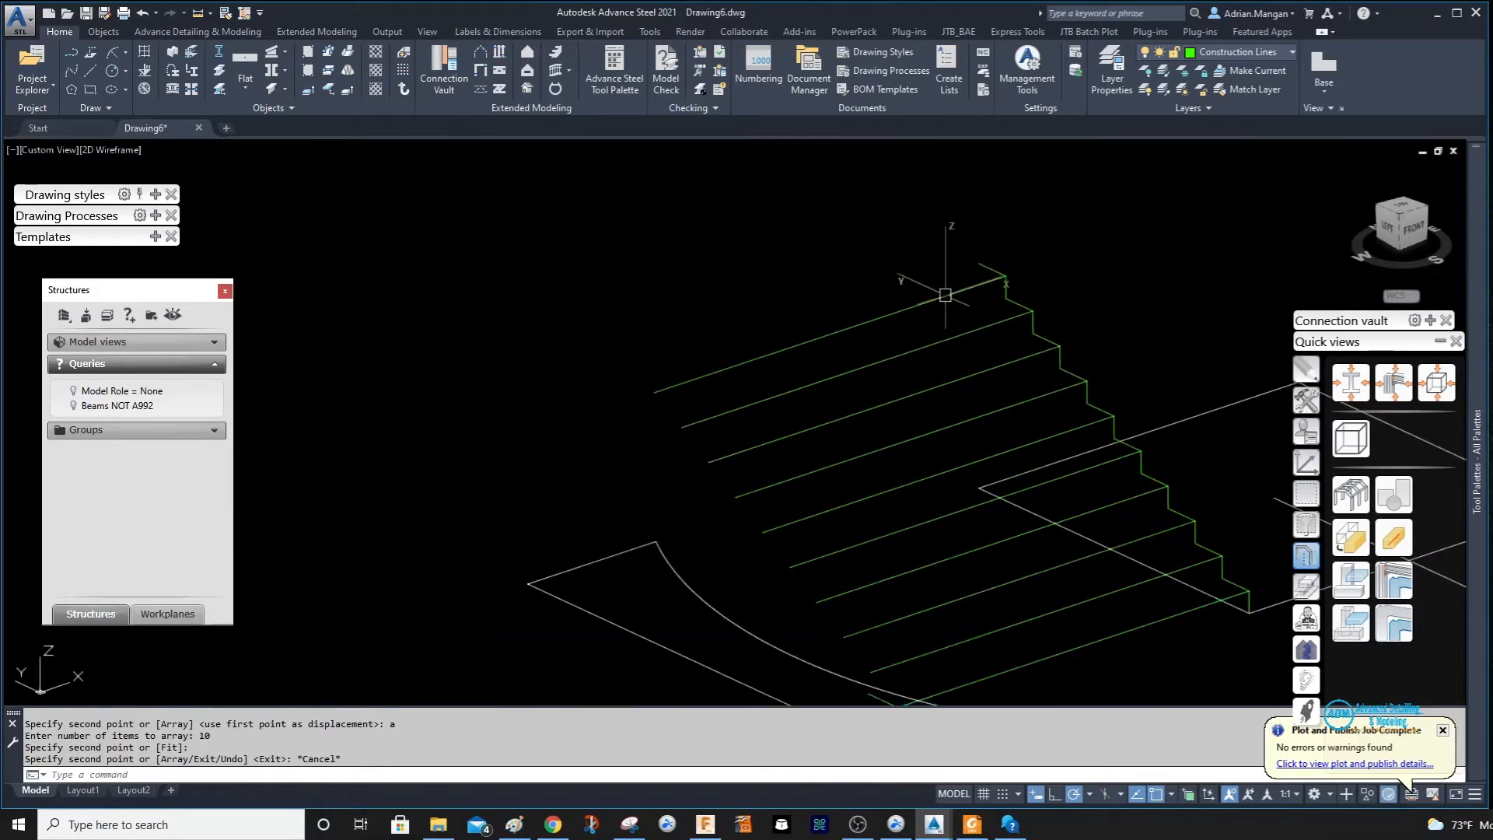
Copy the topmost construction line twice upward, at one and two step spacings beyond it.
click(971, 286)
right_click(1139, 221)
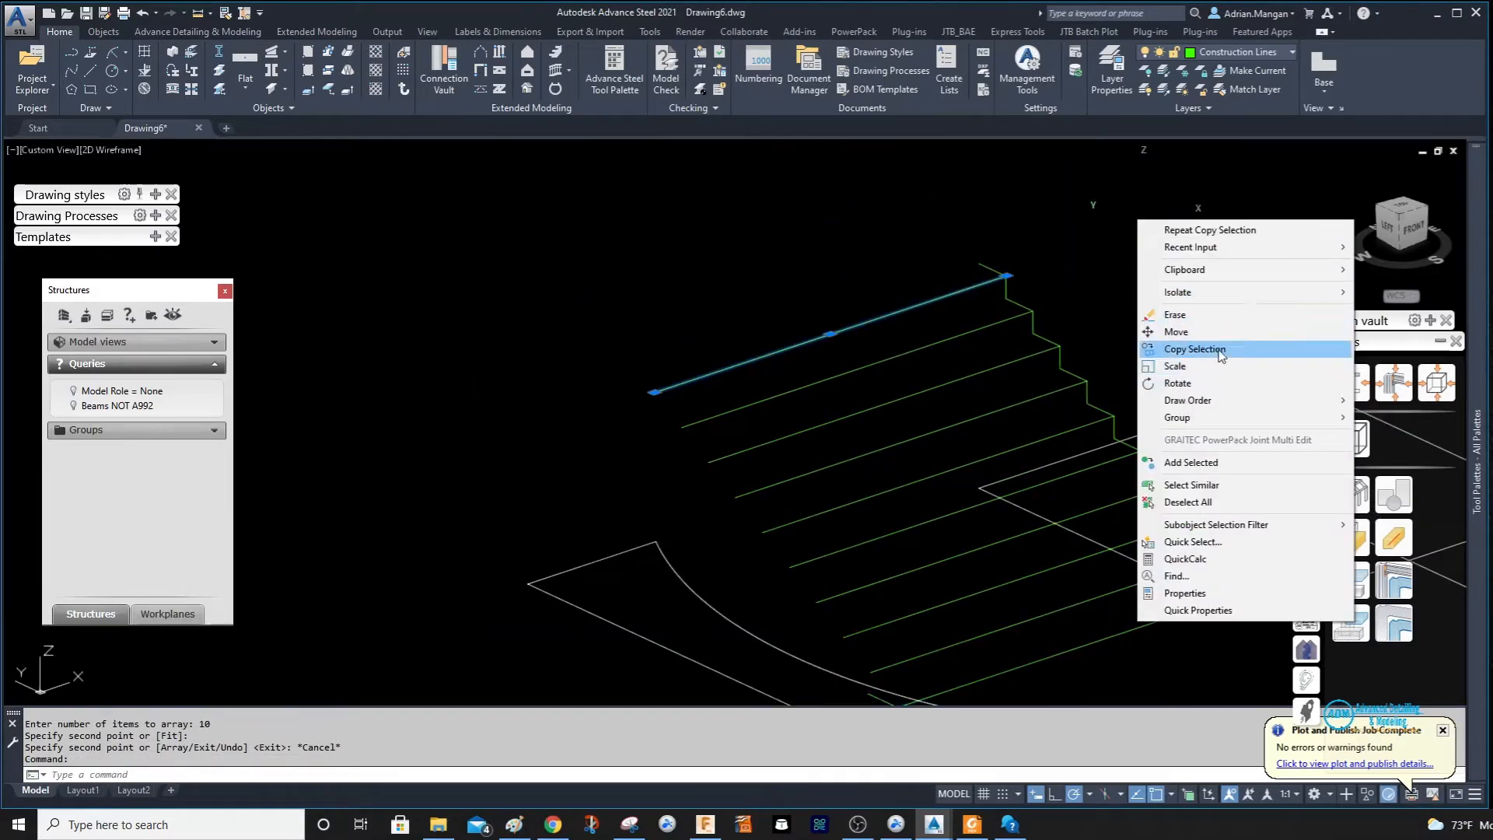
click(1209, 349)
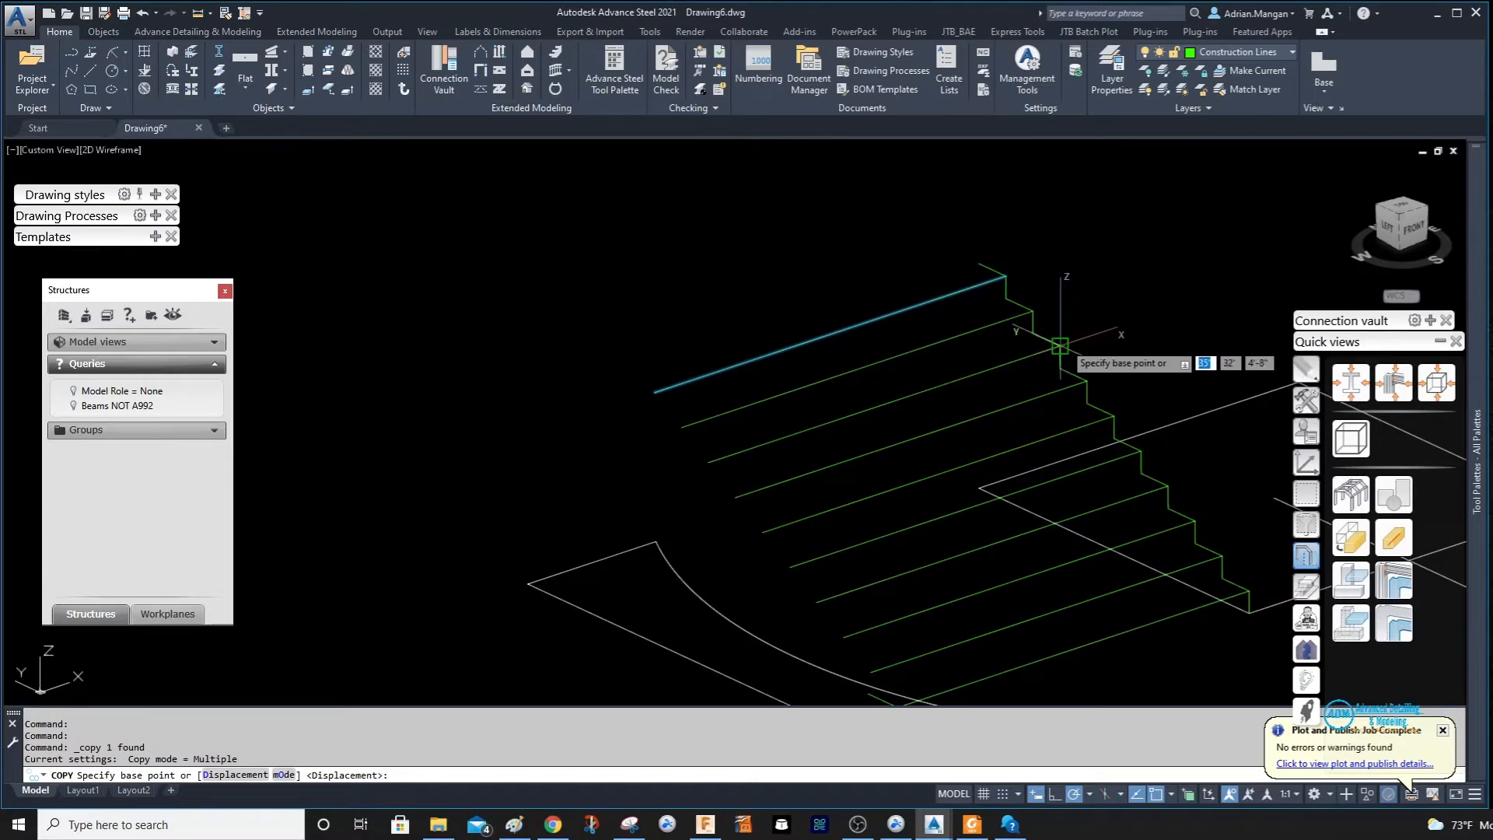
click(1059, 346)
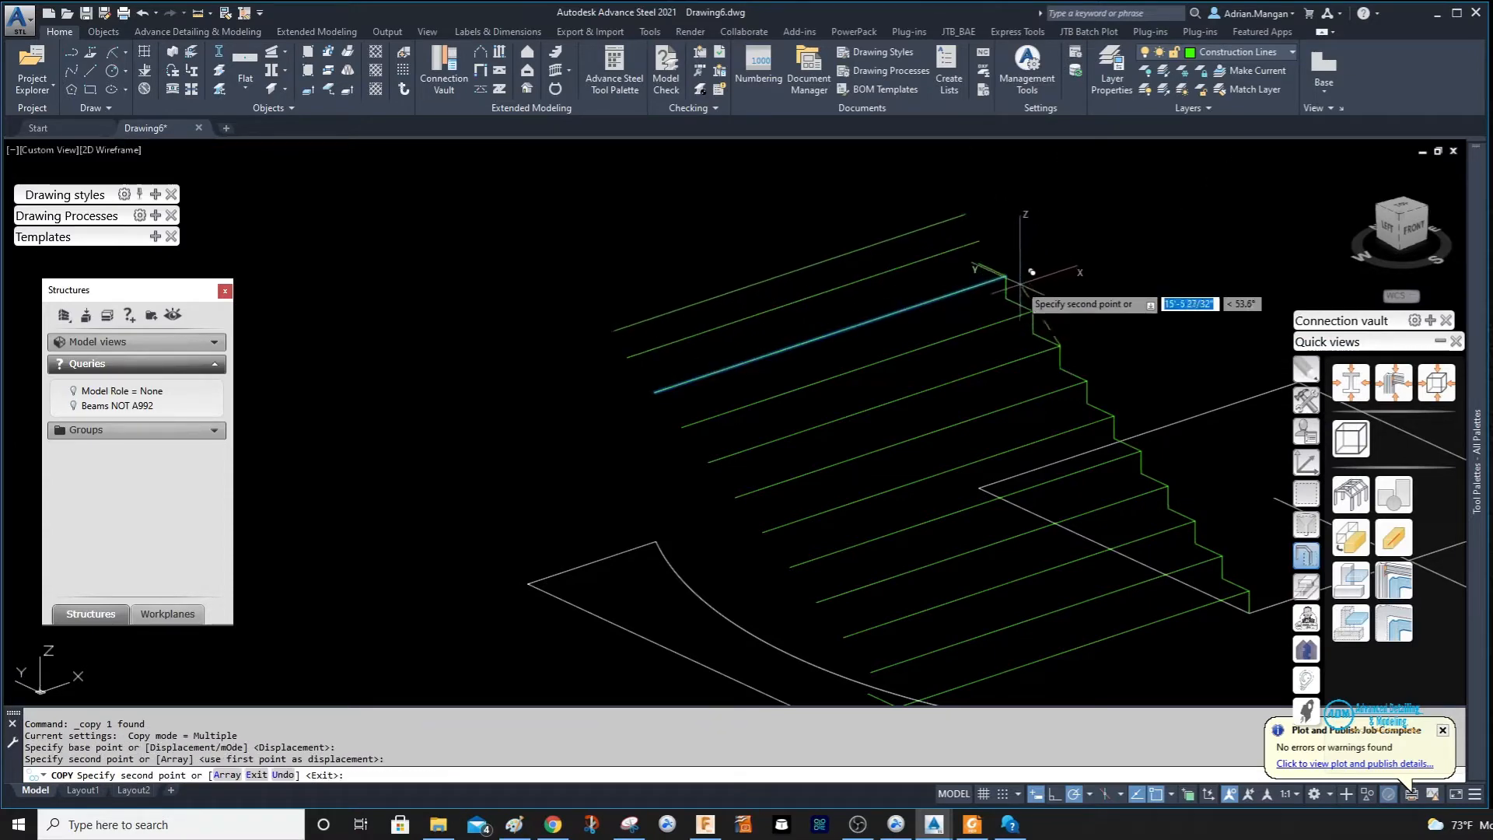
click(1050, 264)
scroll(946, 206, down, 3)
key(Escape)
Copy the lowest construction line twice downward, at one and two step spacings below it.
scroll(958, 195, up, 5)
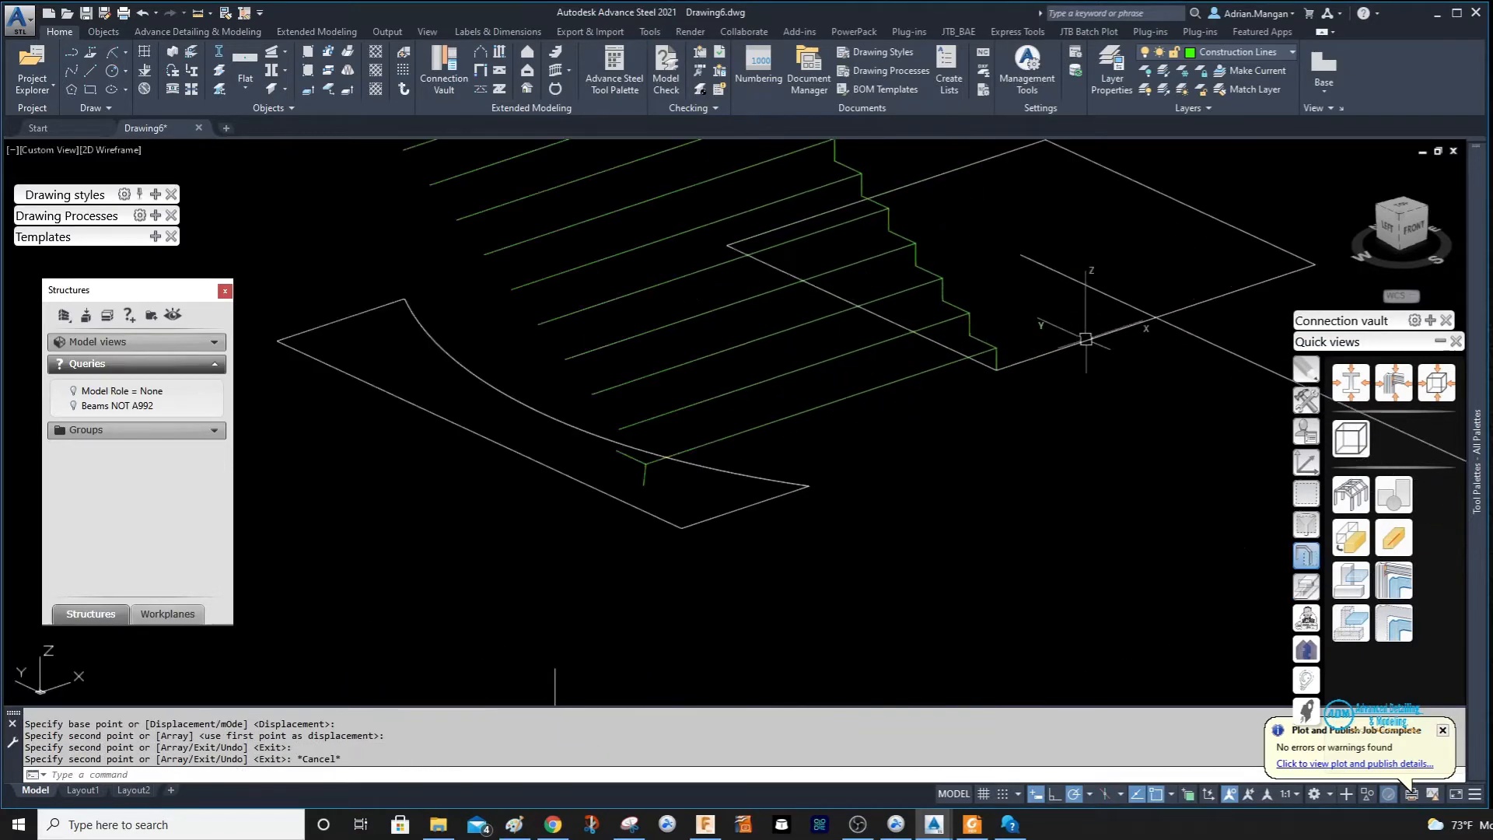
right_click(961, 310)
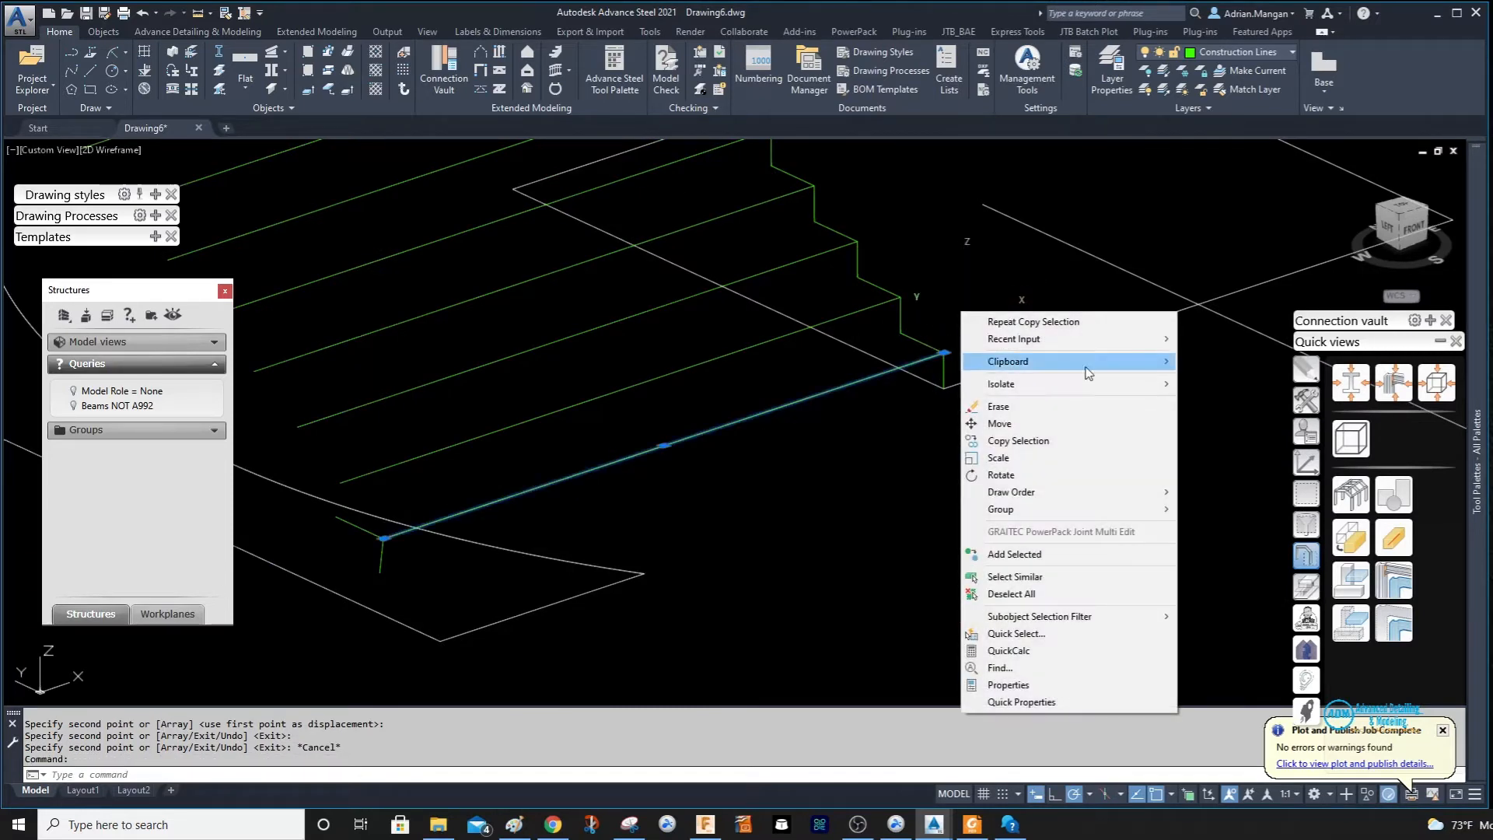
click(987, 440)
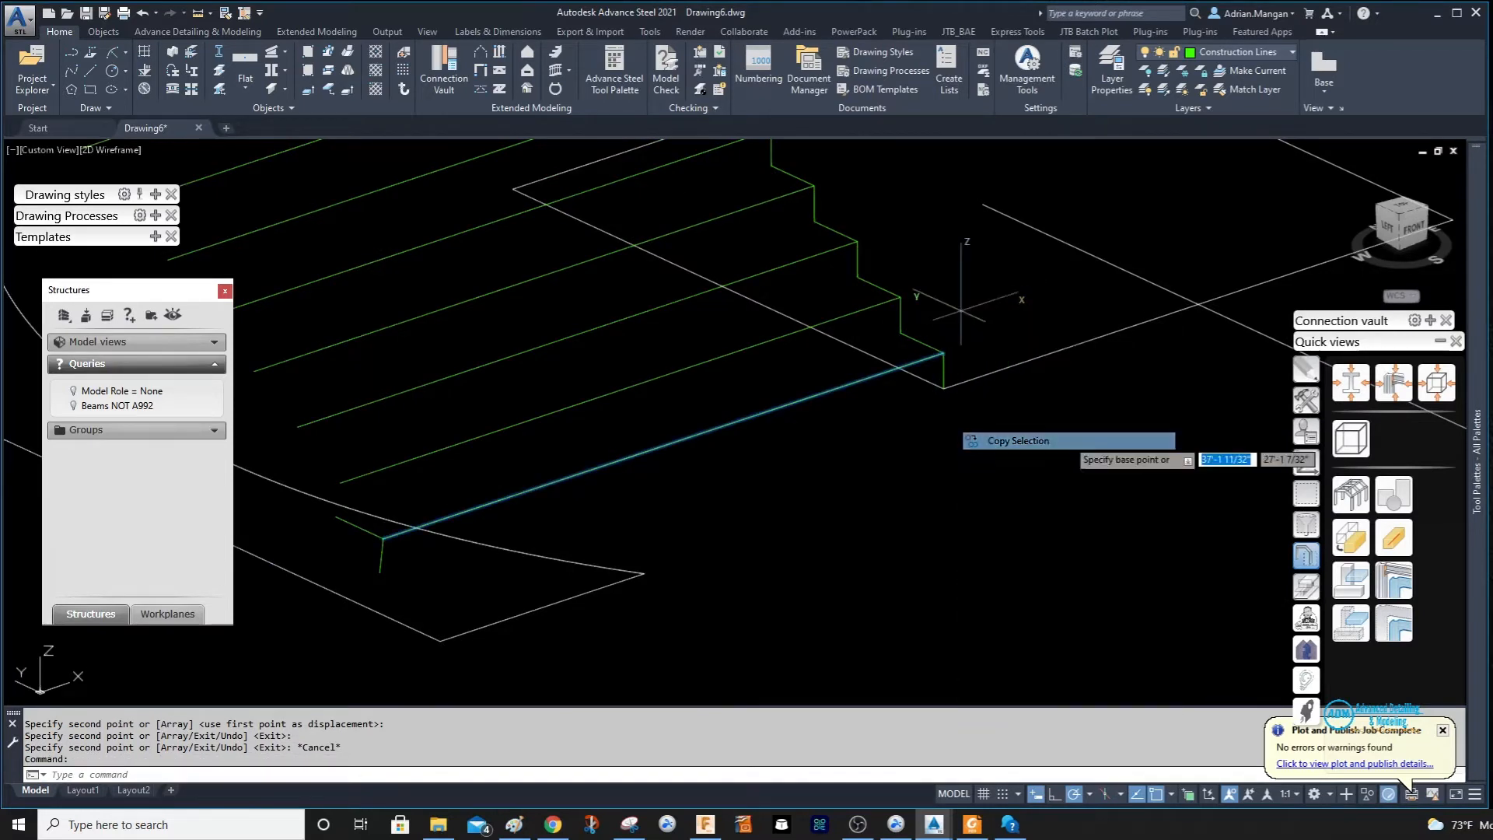
click(856, 242)
click(901, 296)
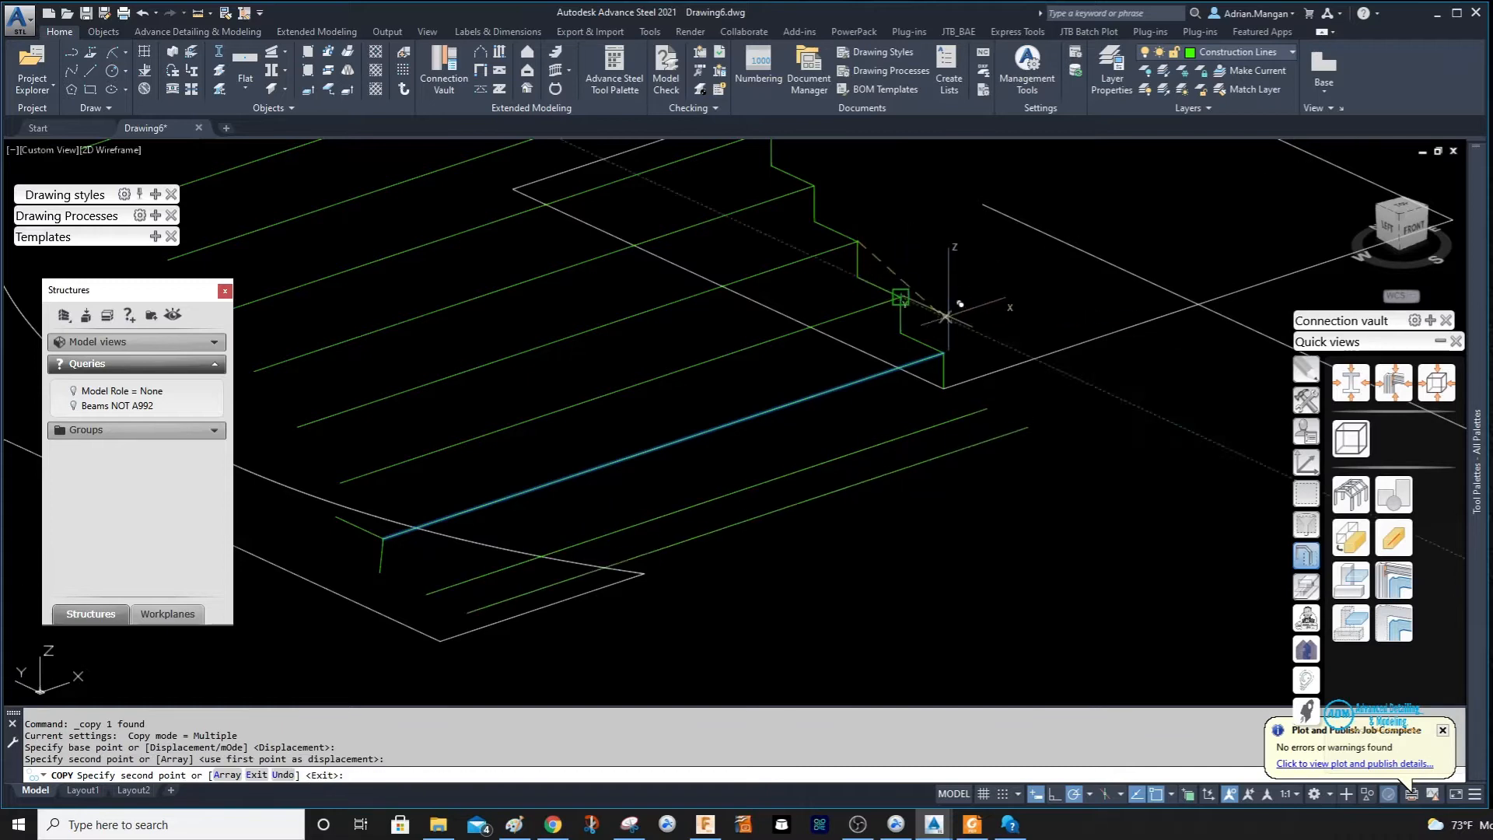
click(943, 353)
right_click(984, 299)
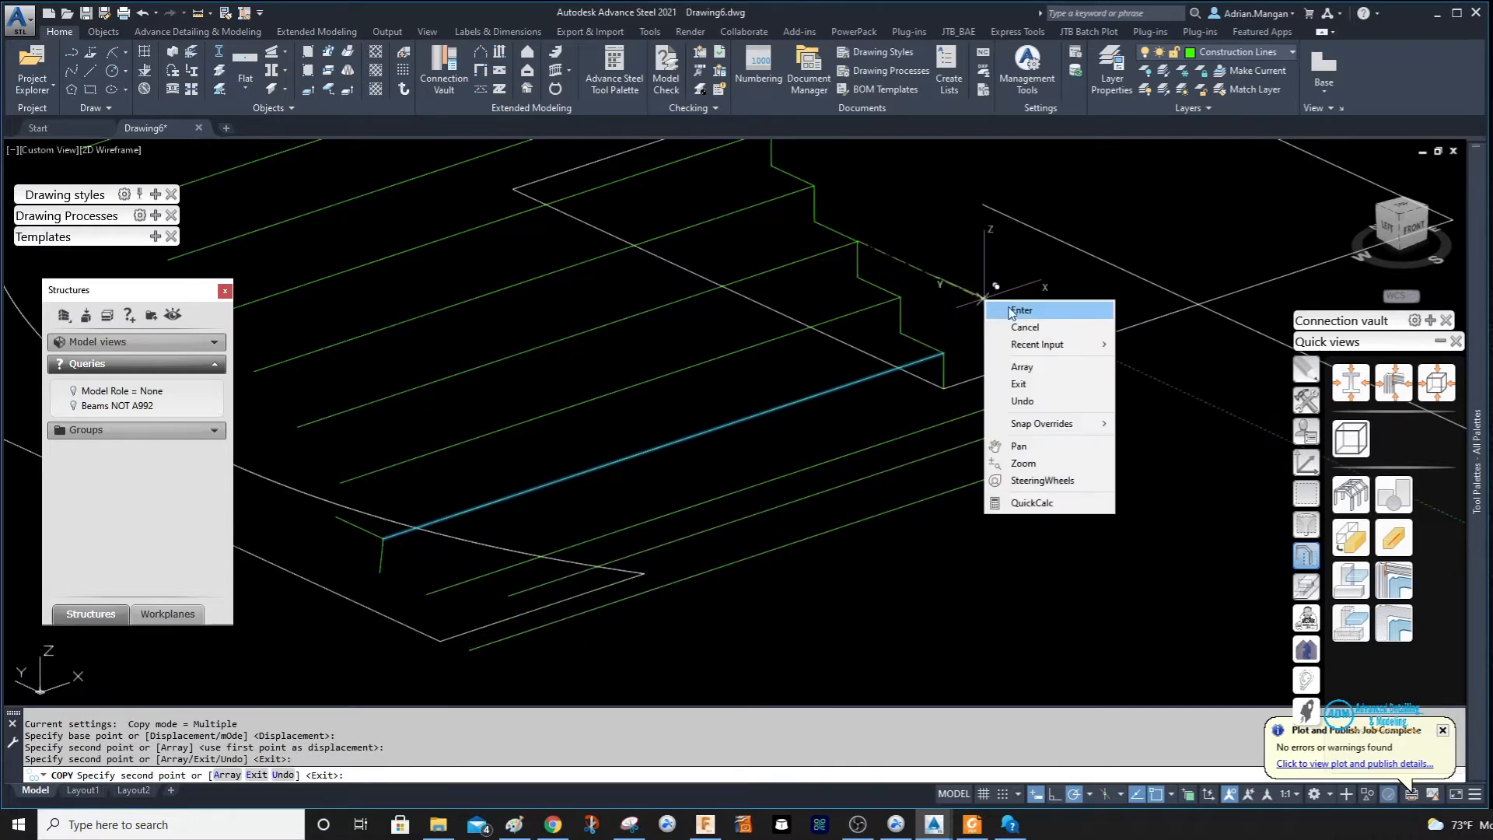
click(1010, 307)
scroll(1143, 403, down, 3)
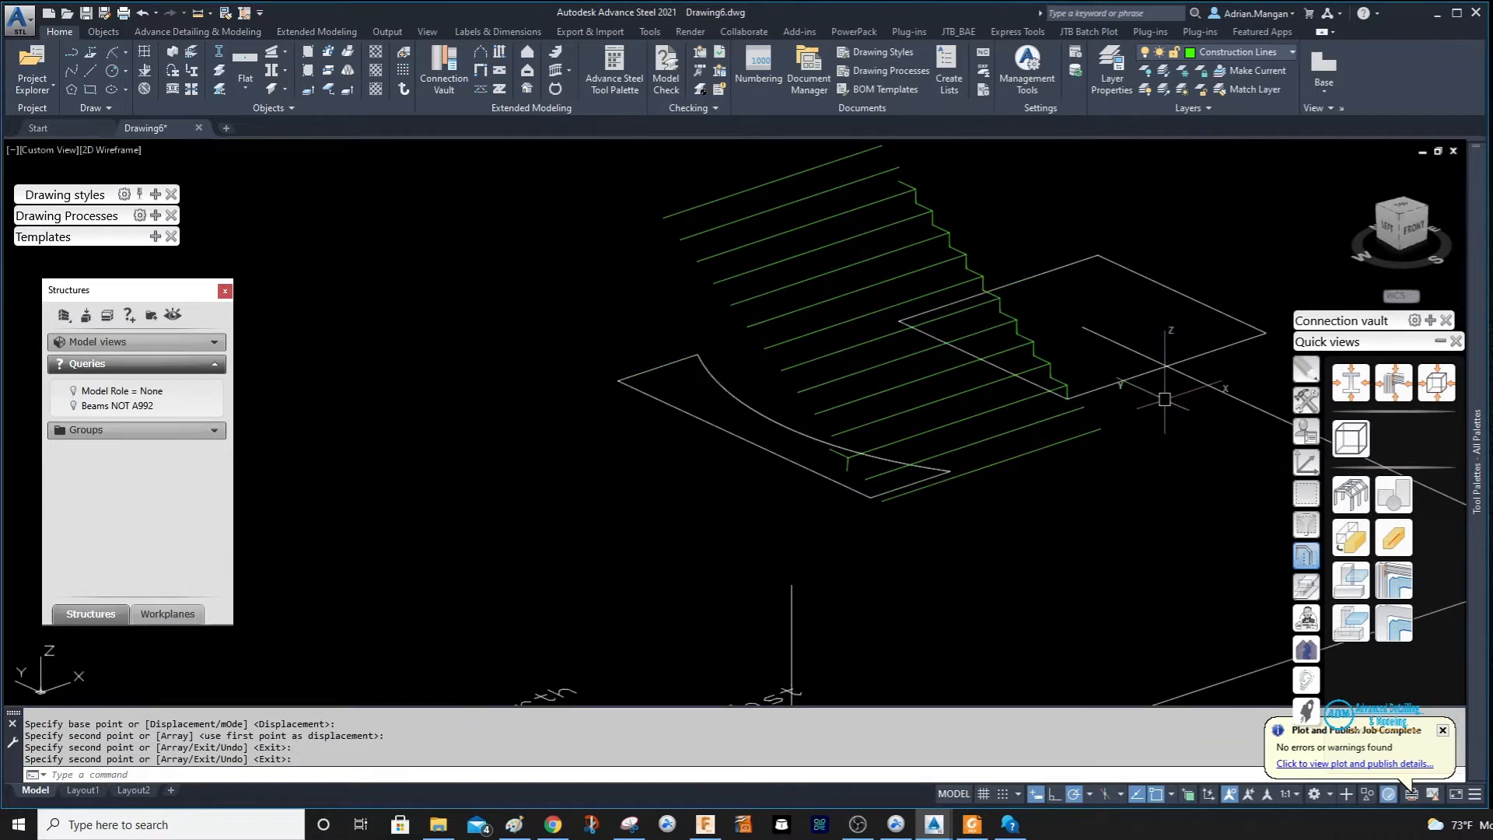
Draw a circle of 15' radius centred on the end of the white line inside the square outline.
shift+middle_drag(711, 210, 719, 247)
shift+middle_drag(808, 337, 814, 371)
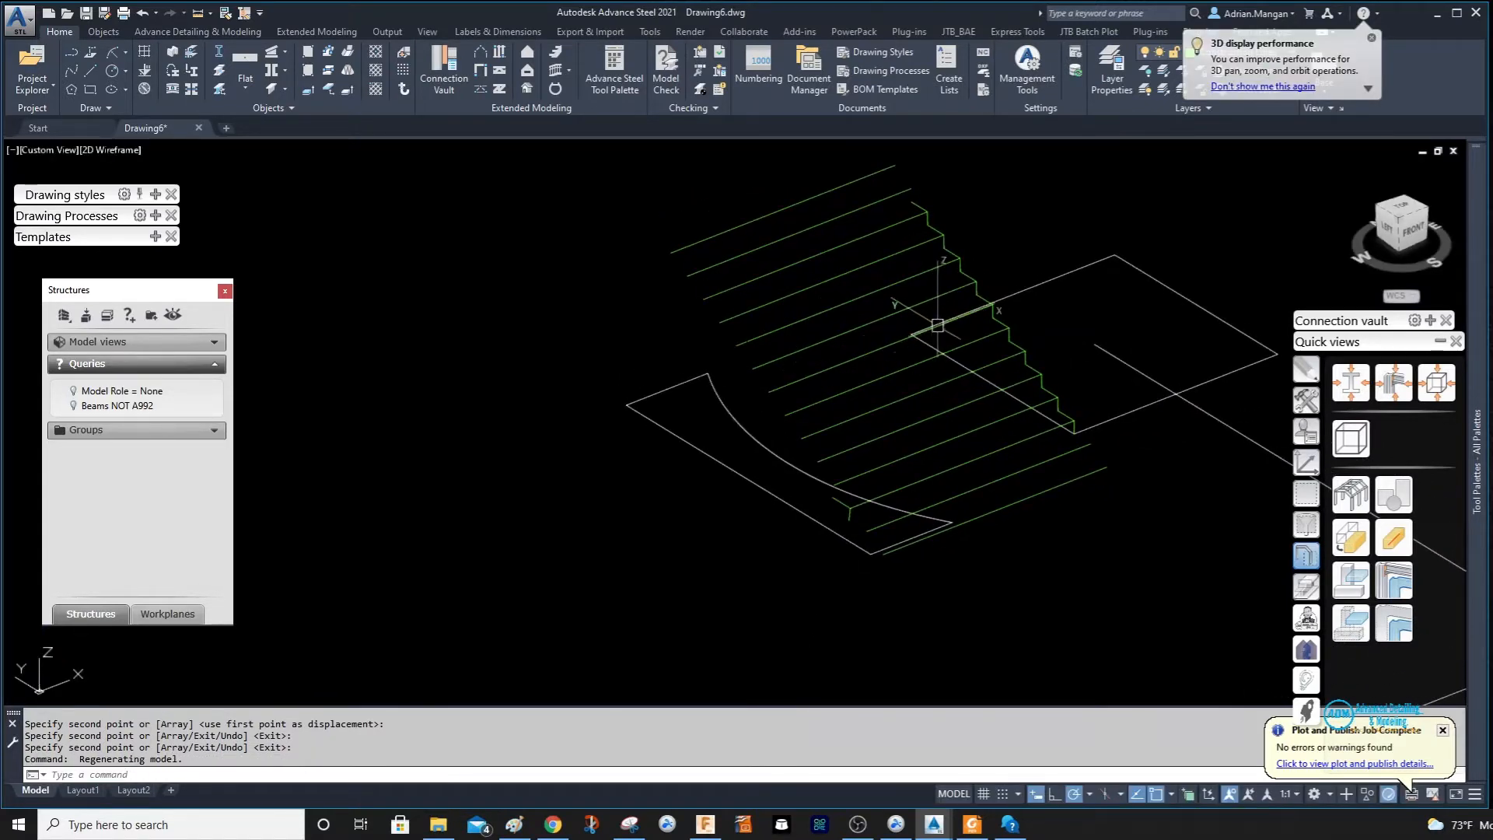
text(c)
key(Return)
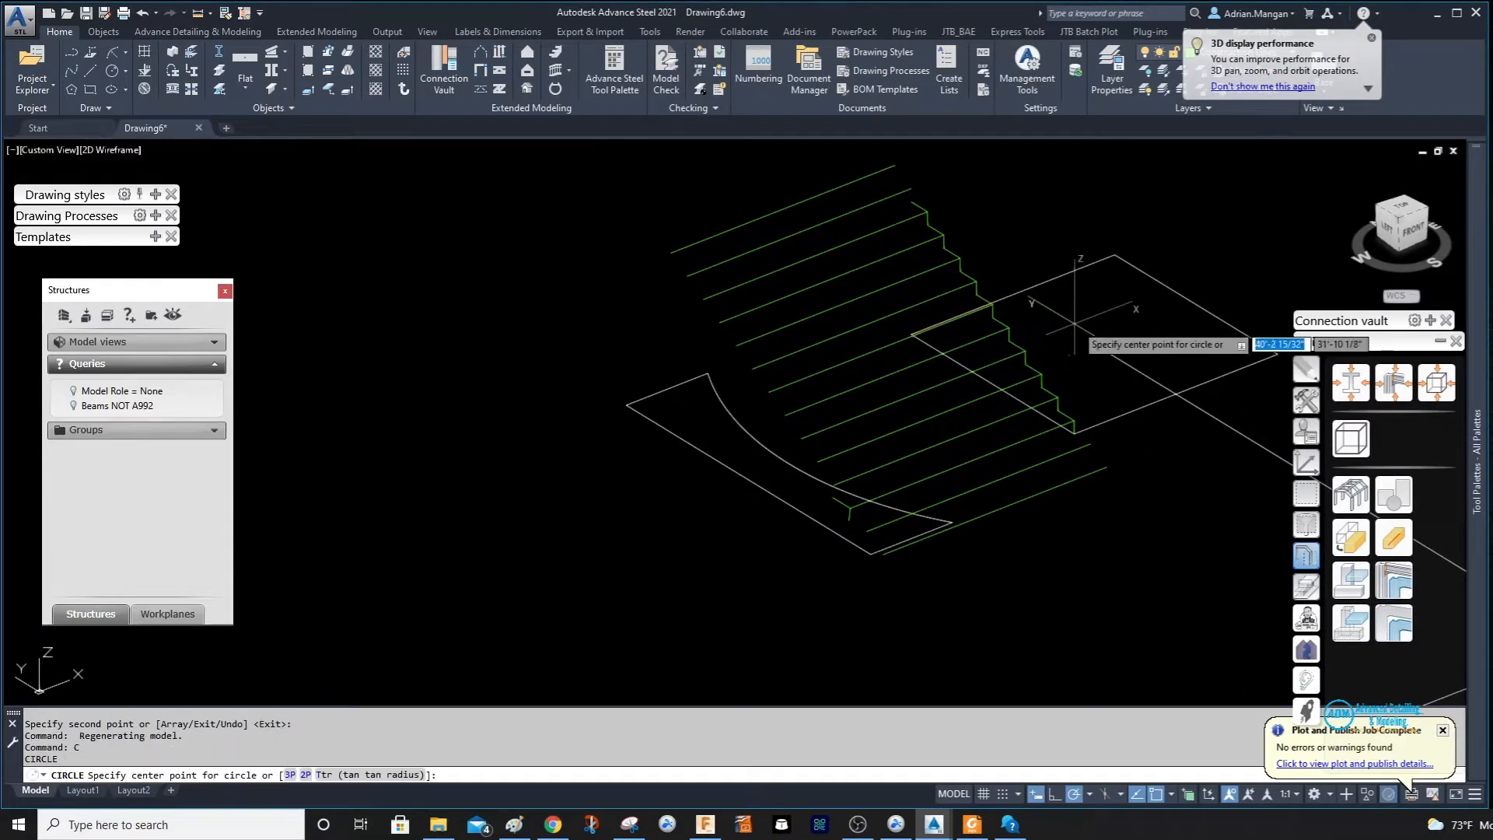
click(1094, 343)
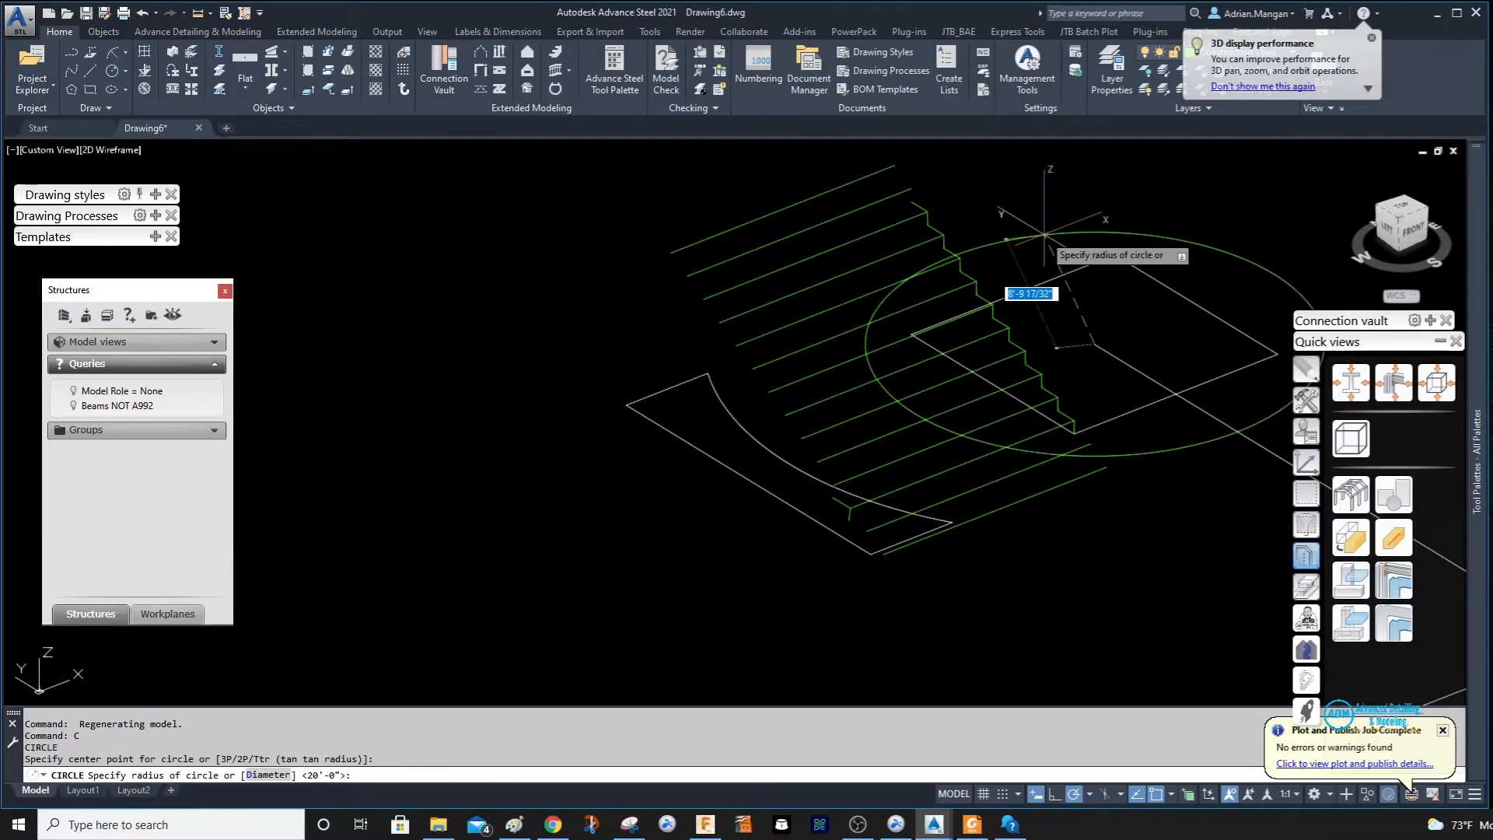
text(15')
key(Return)
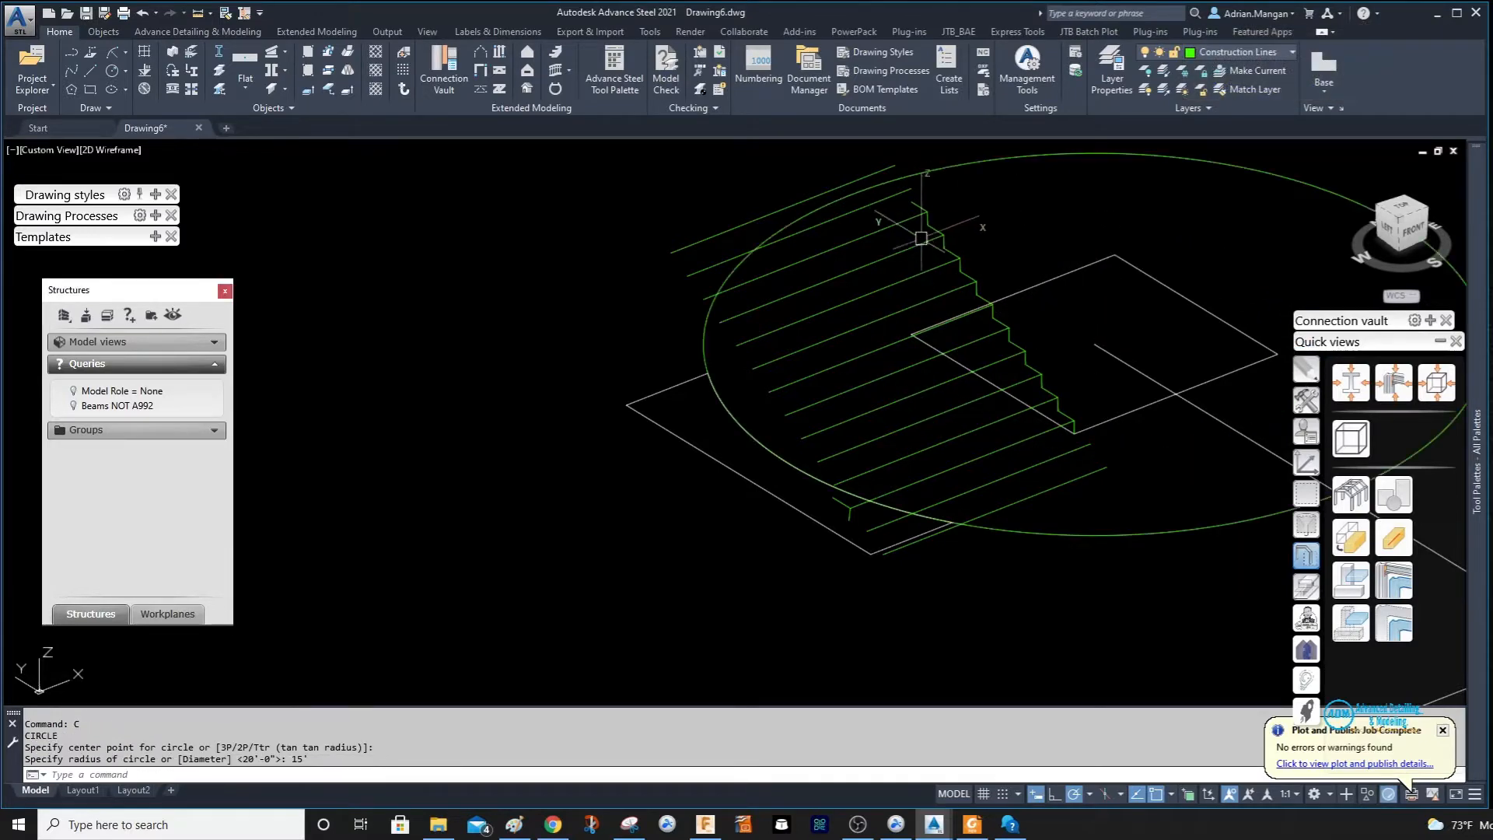
Using the 15' circle as the cutting edge, trim the overhanging ends of the upper construction lines.
shift+middle_drag(711, 295, 663, 293)
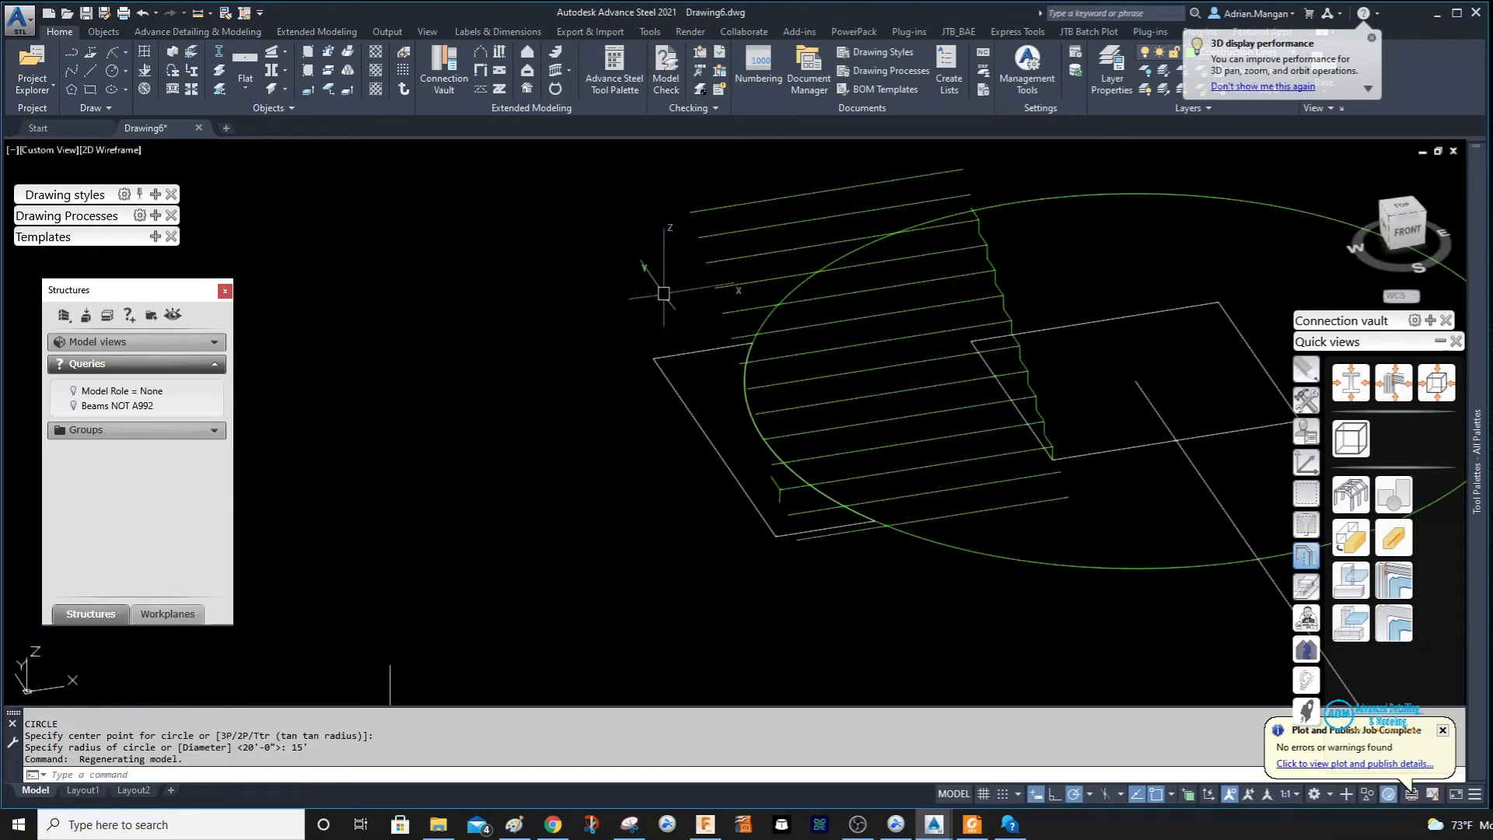
text(tr)
key(Return)
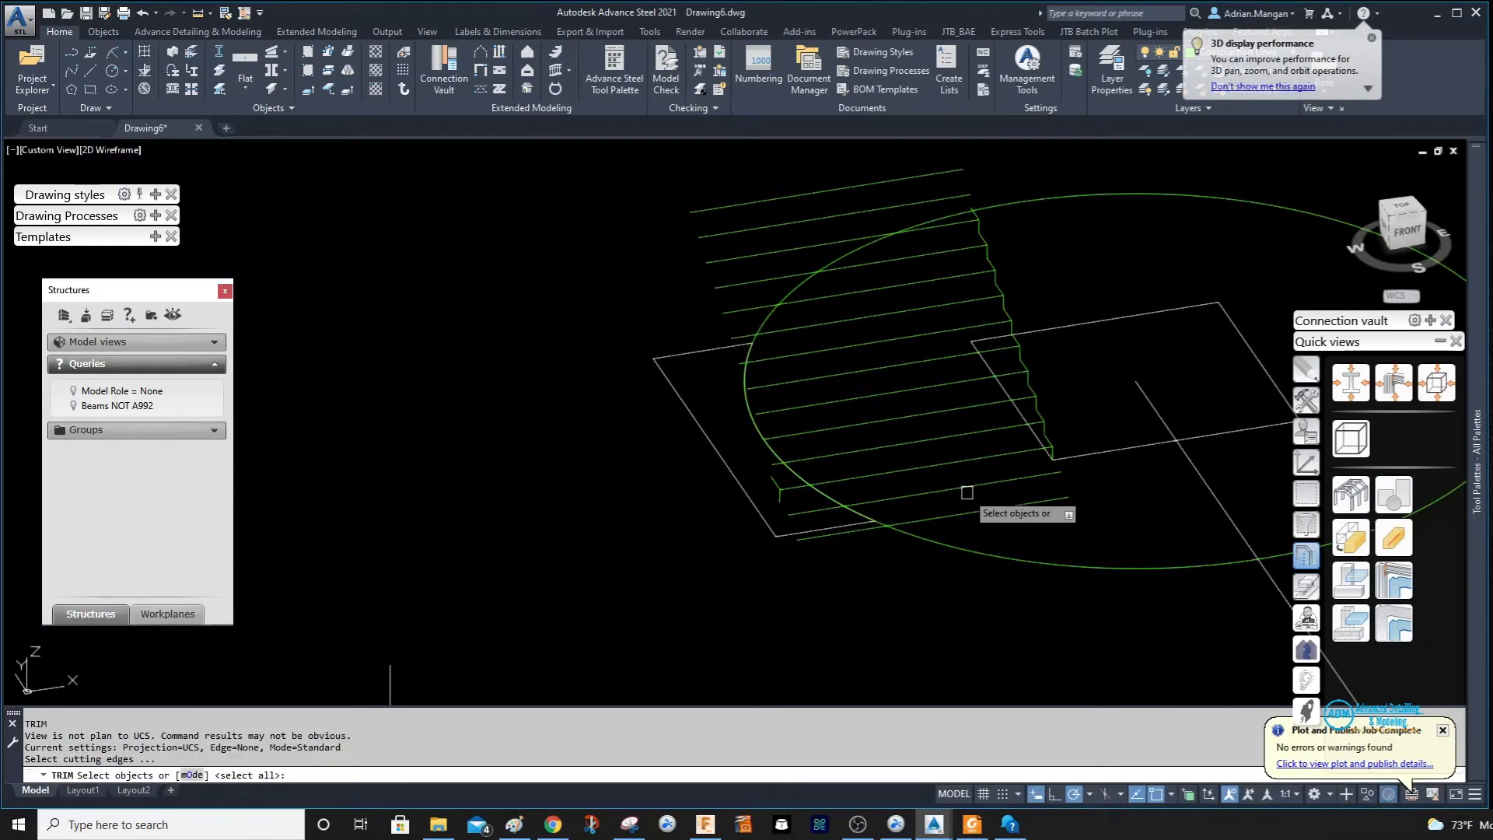
click(922, 537)
key(Return)
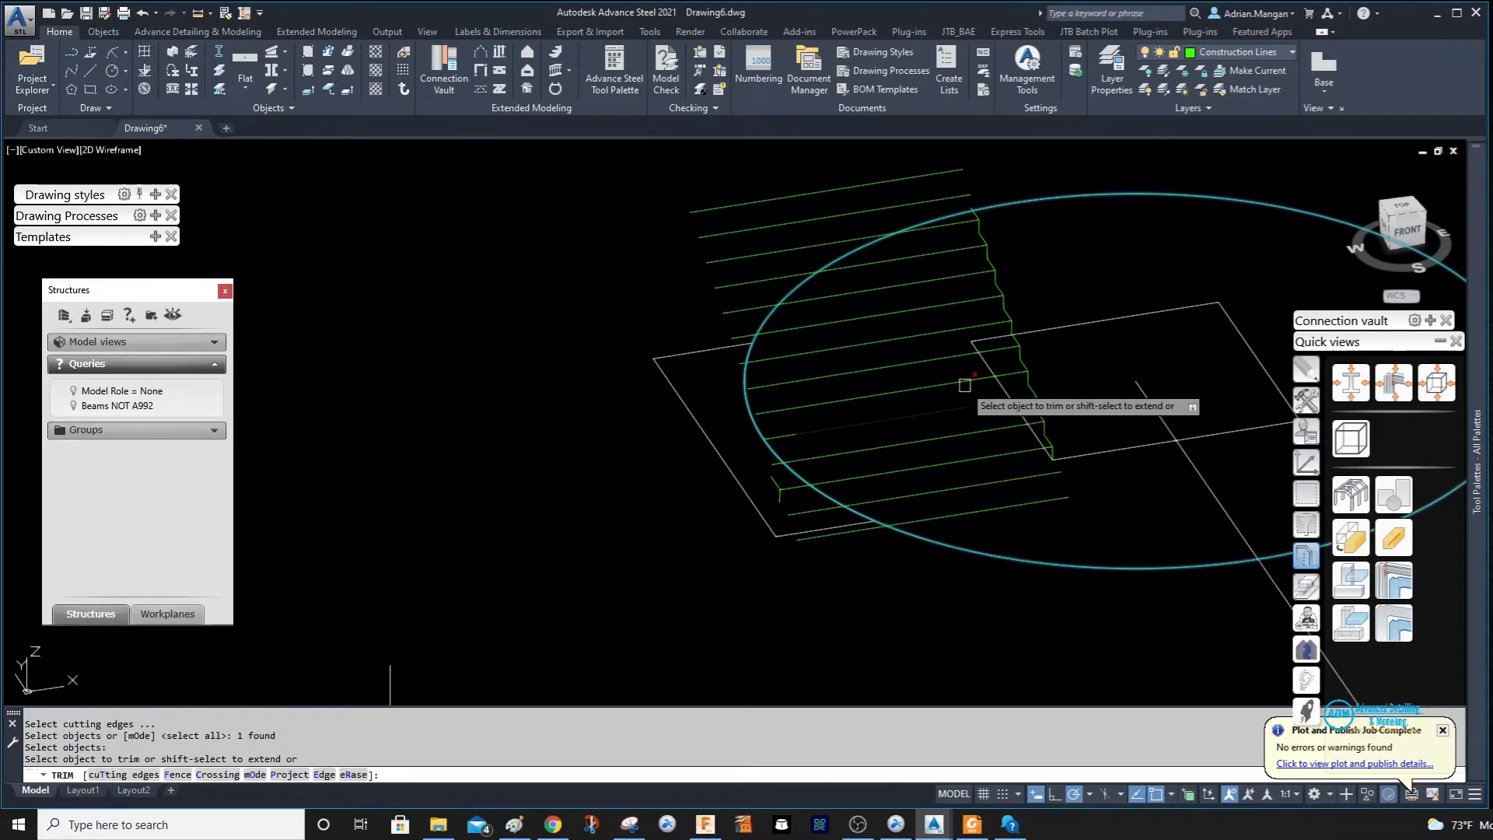
click(699, 199)
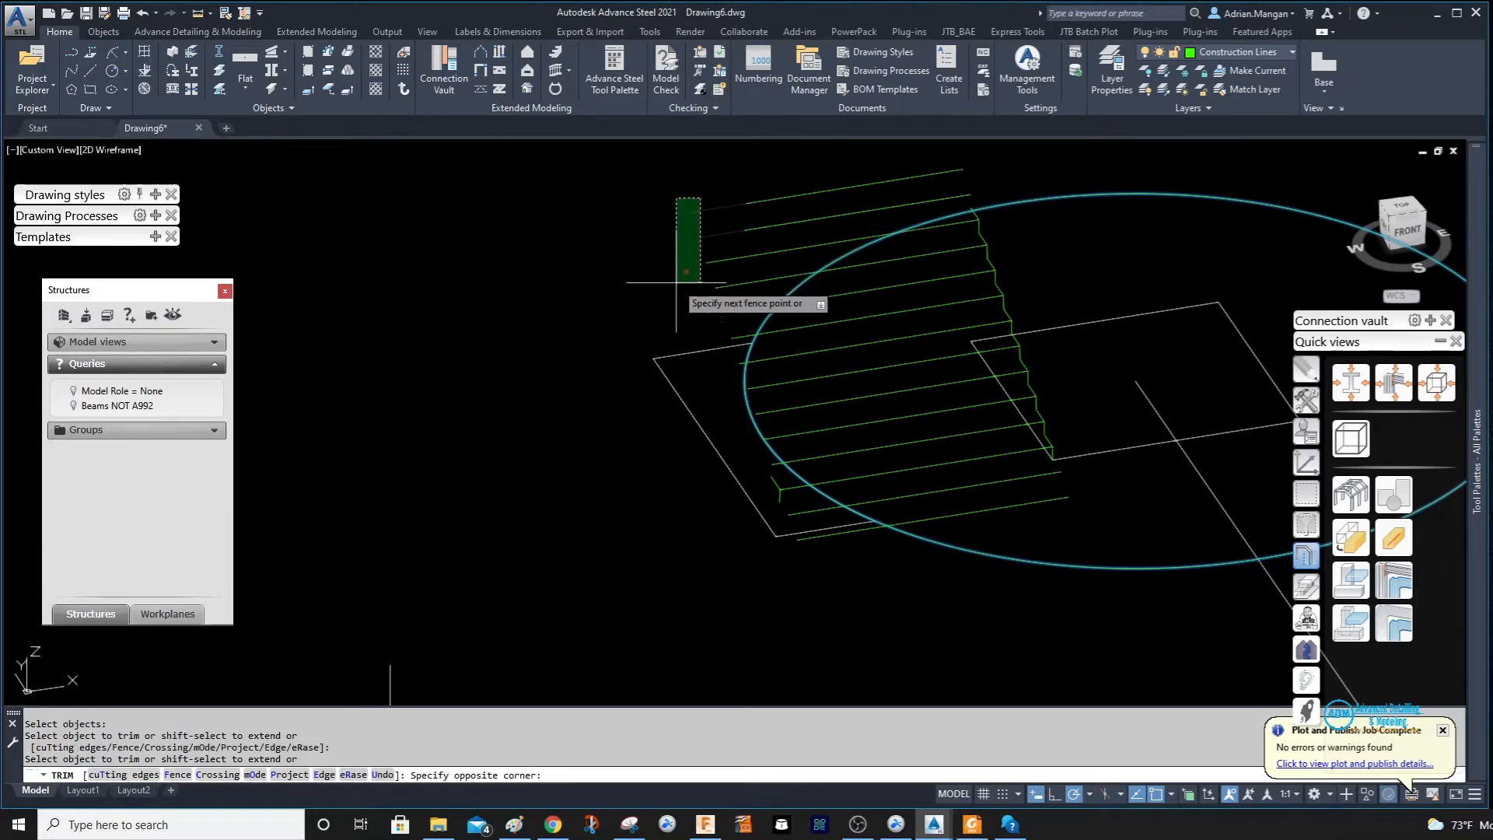
click(676, 253)
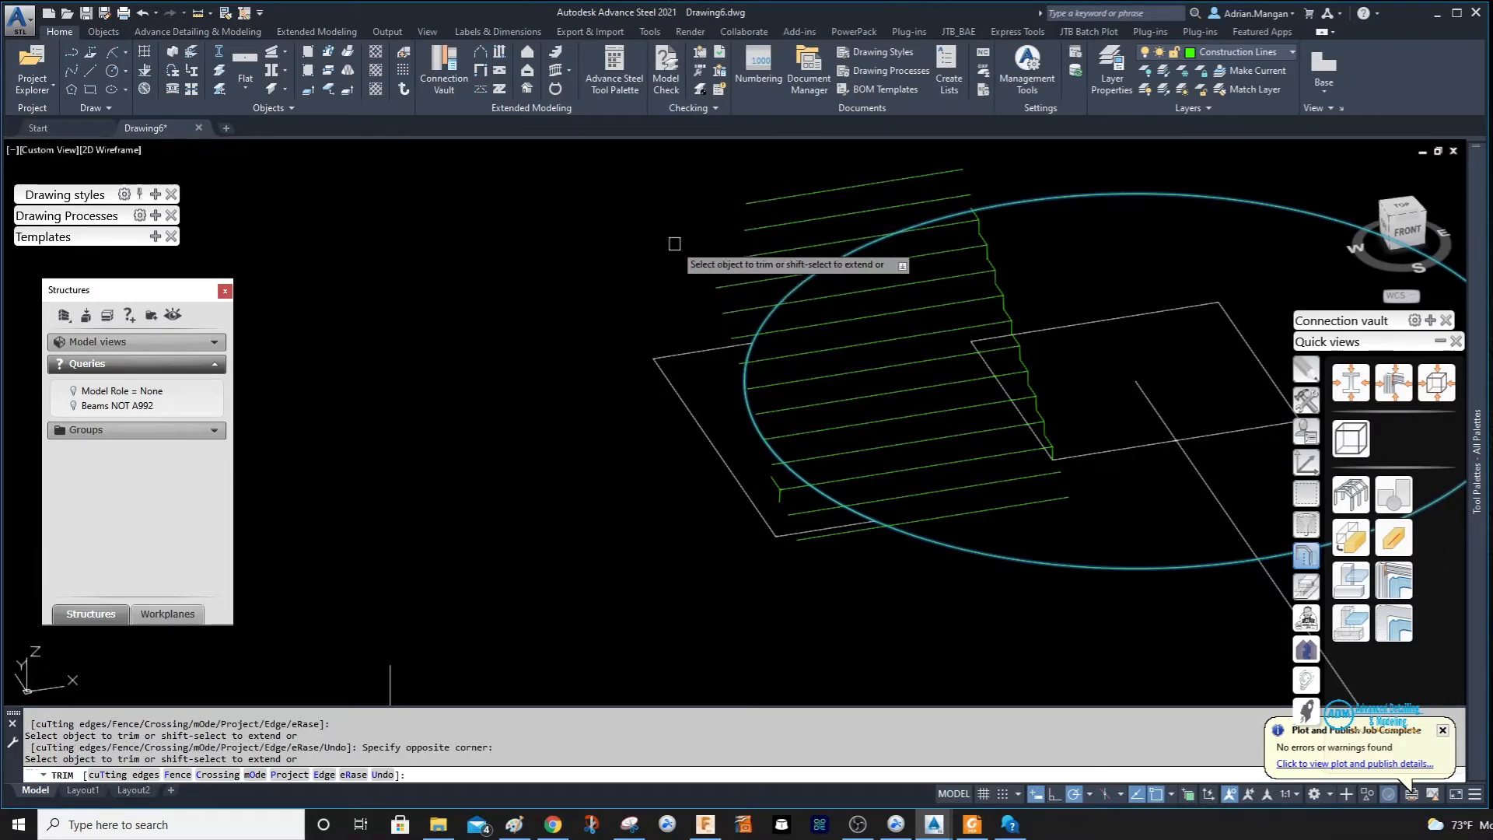
click(733, 239)
click(728, 342)
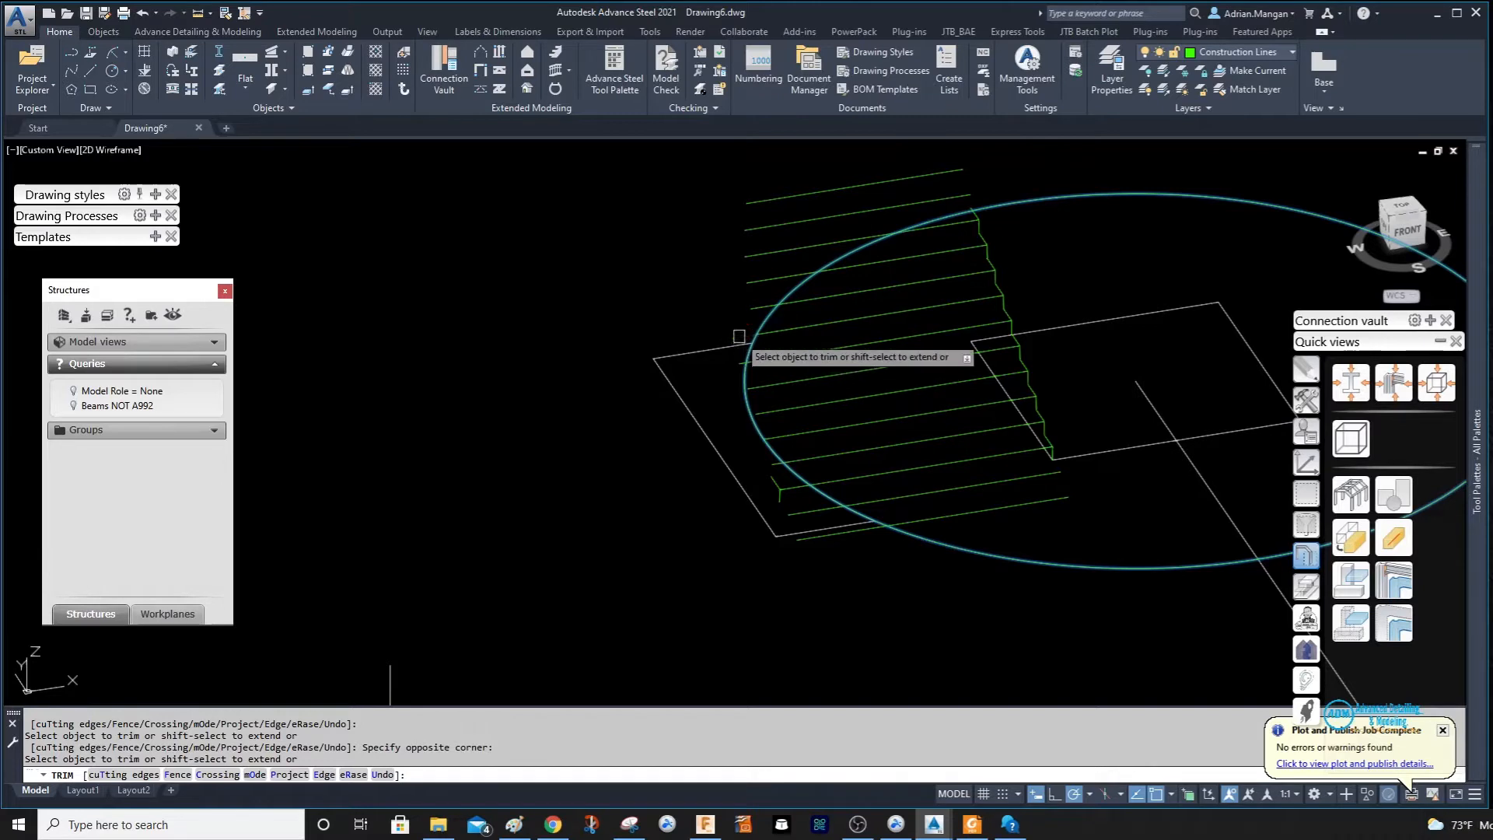
Trim the remaining lower construction lines back to the circle and finish trimming.
scroll(735, 360, up, 5)
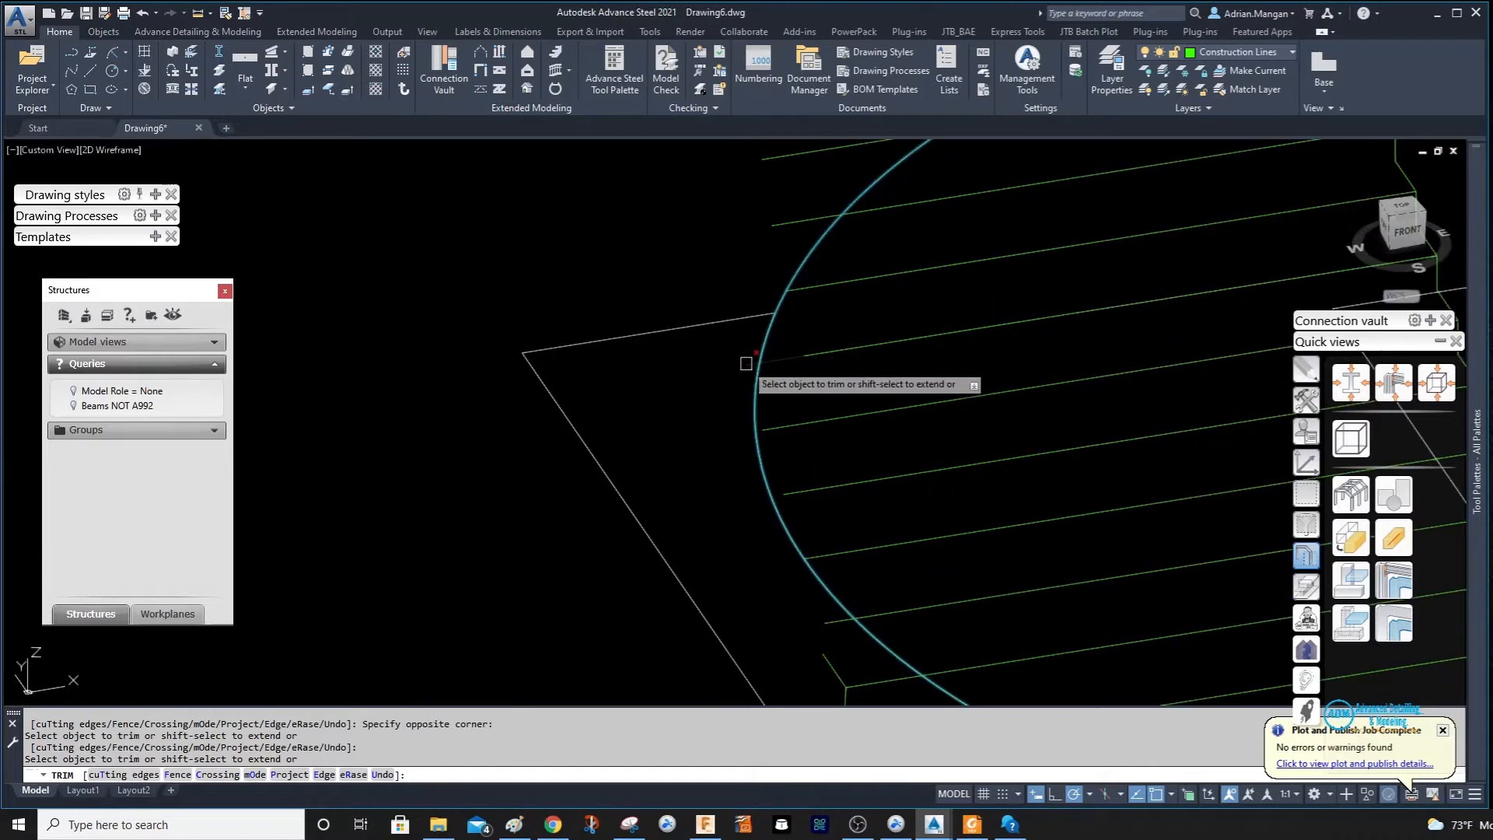
click(774, 425)
click(789, 489)
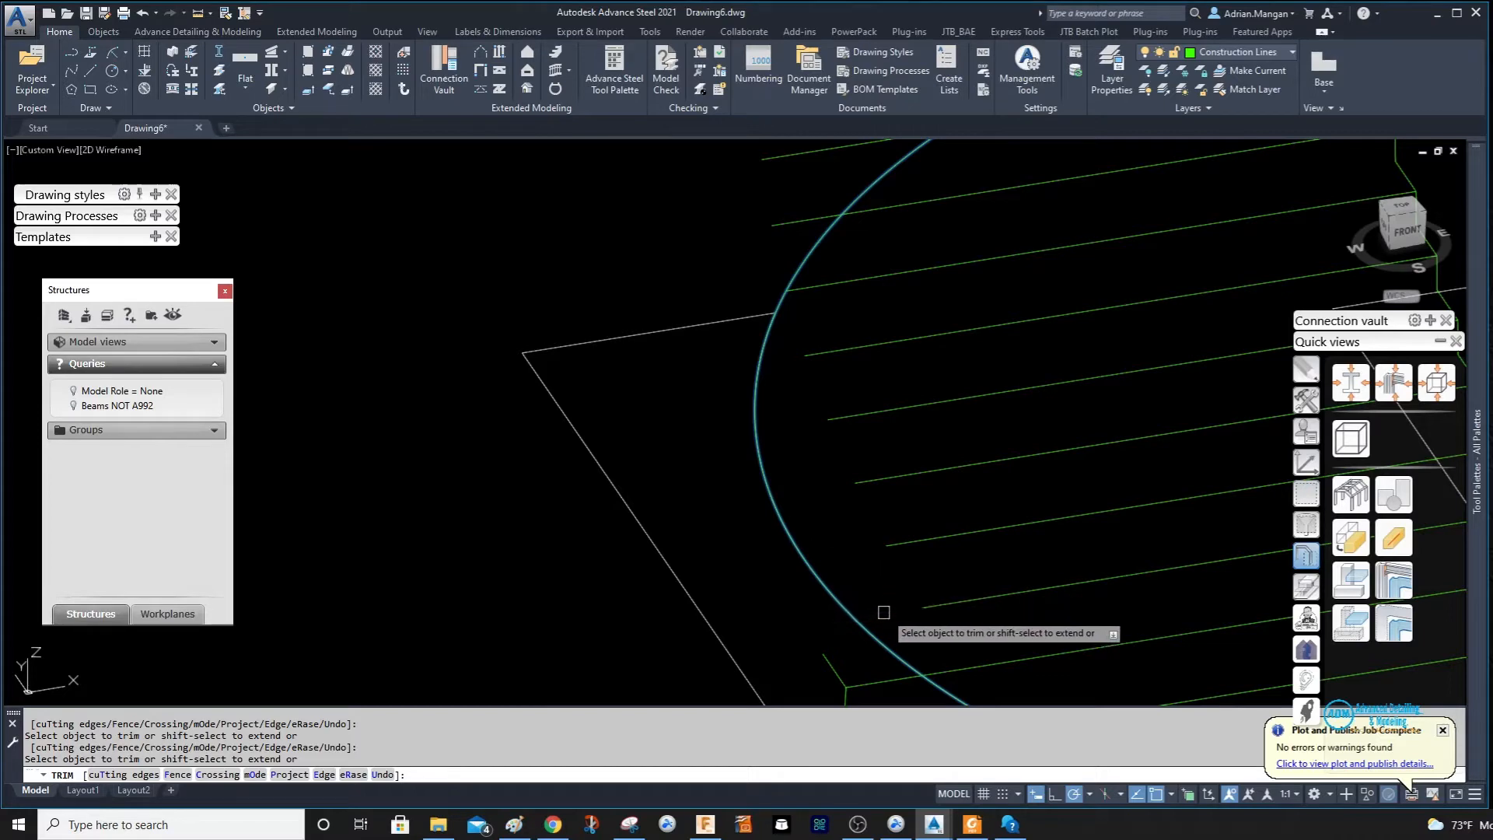
middle_drag(882, 614, 750, 368)
click(763, 457)
click(773, 523)
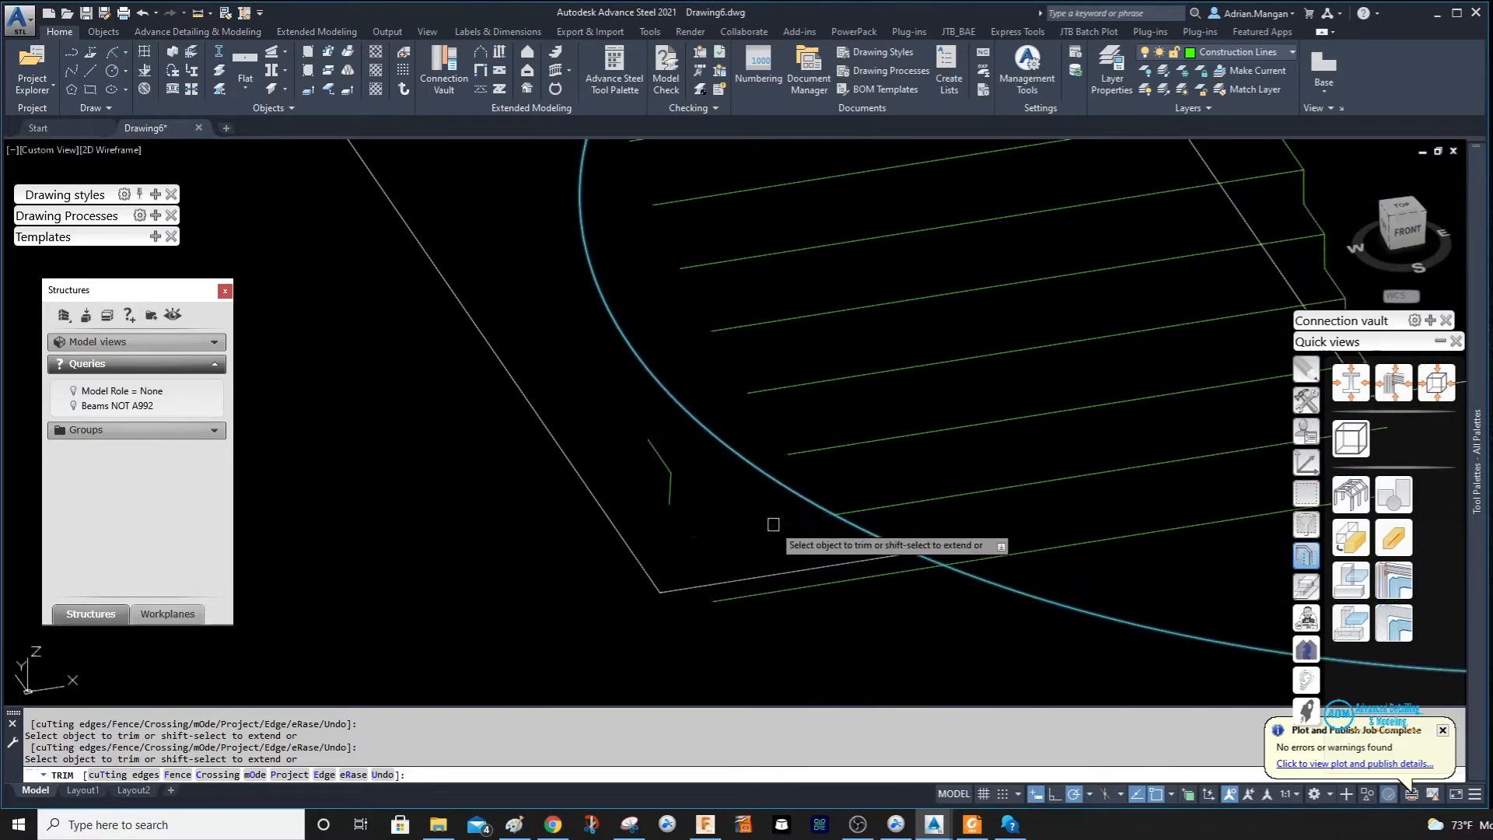
click(847, 579)
right_click(872, 451)
click(894, 462)
scroll(887, 436, down, 5)
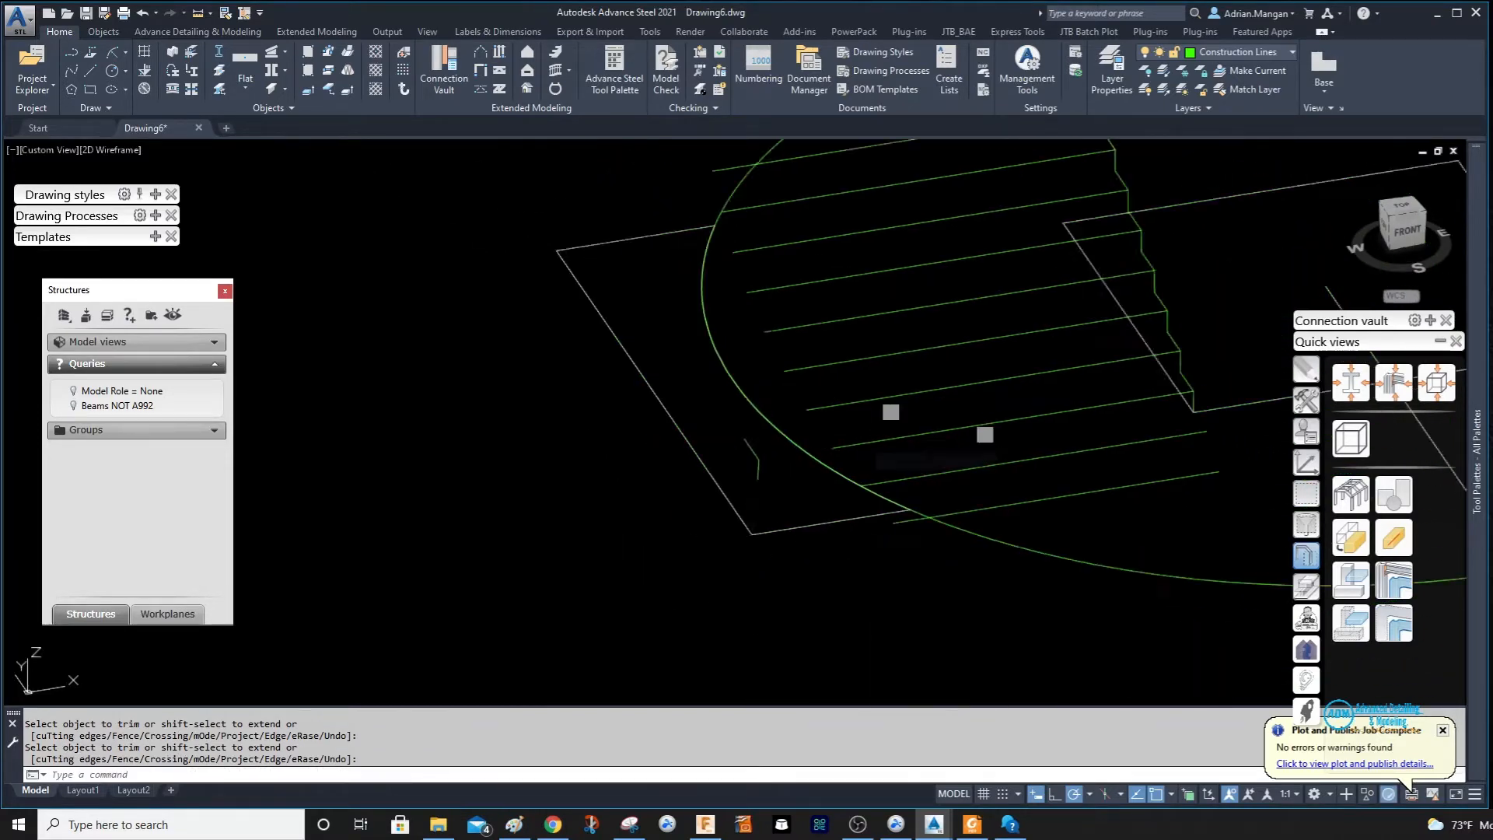
Examine the trimmed lines in a north-up top view, highlighting the two extra construction lines beyond each end of the stair.
click(1407, 217)
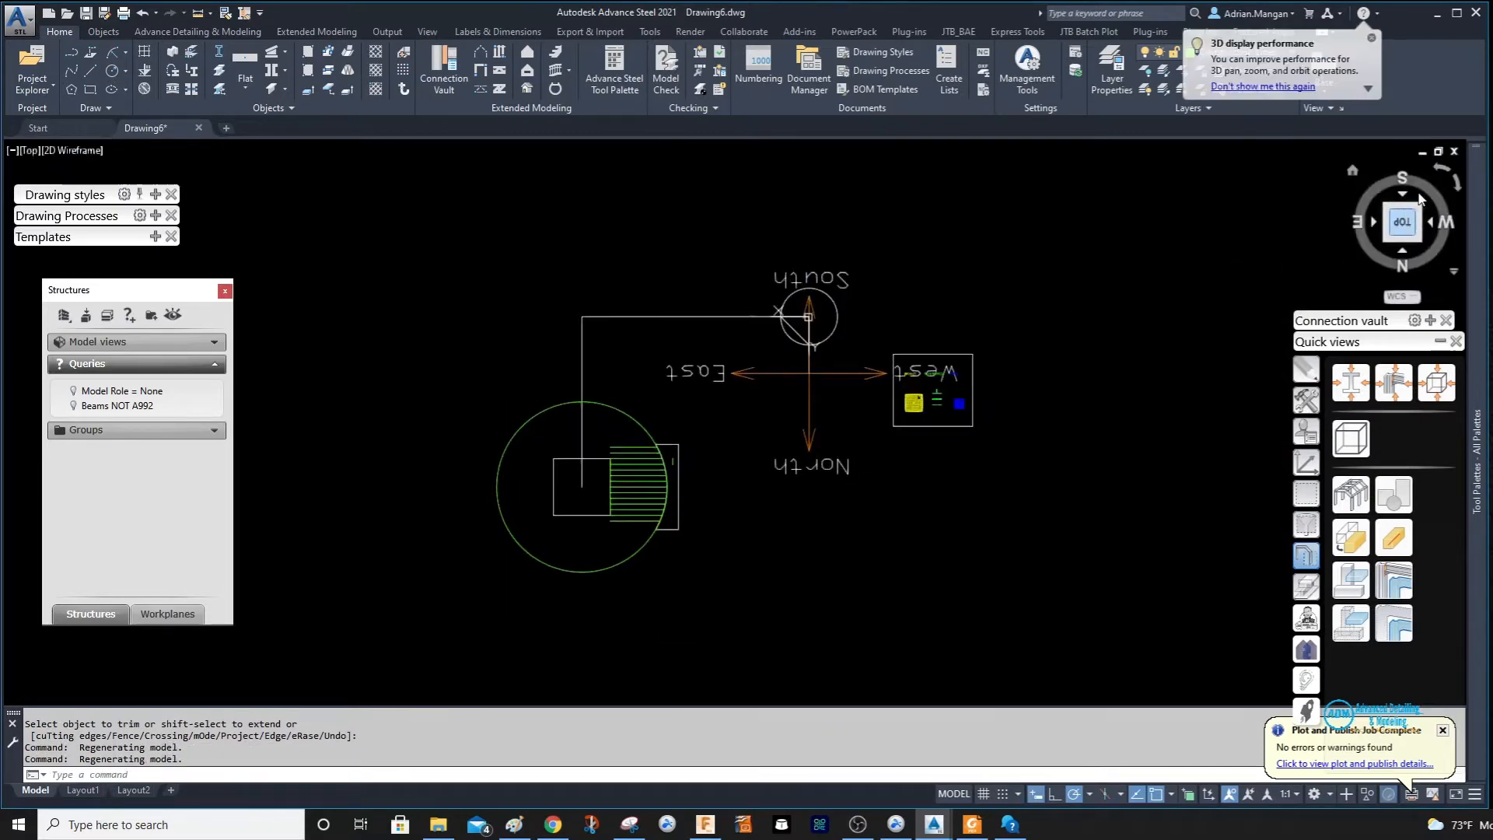
click(1458, 179)
click(1458, 179)
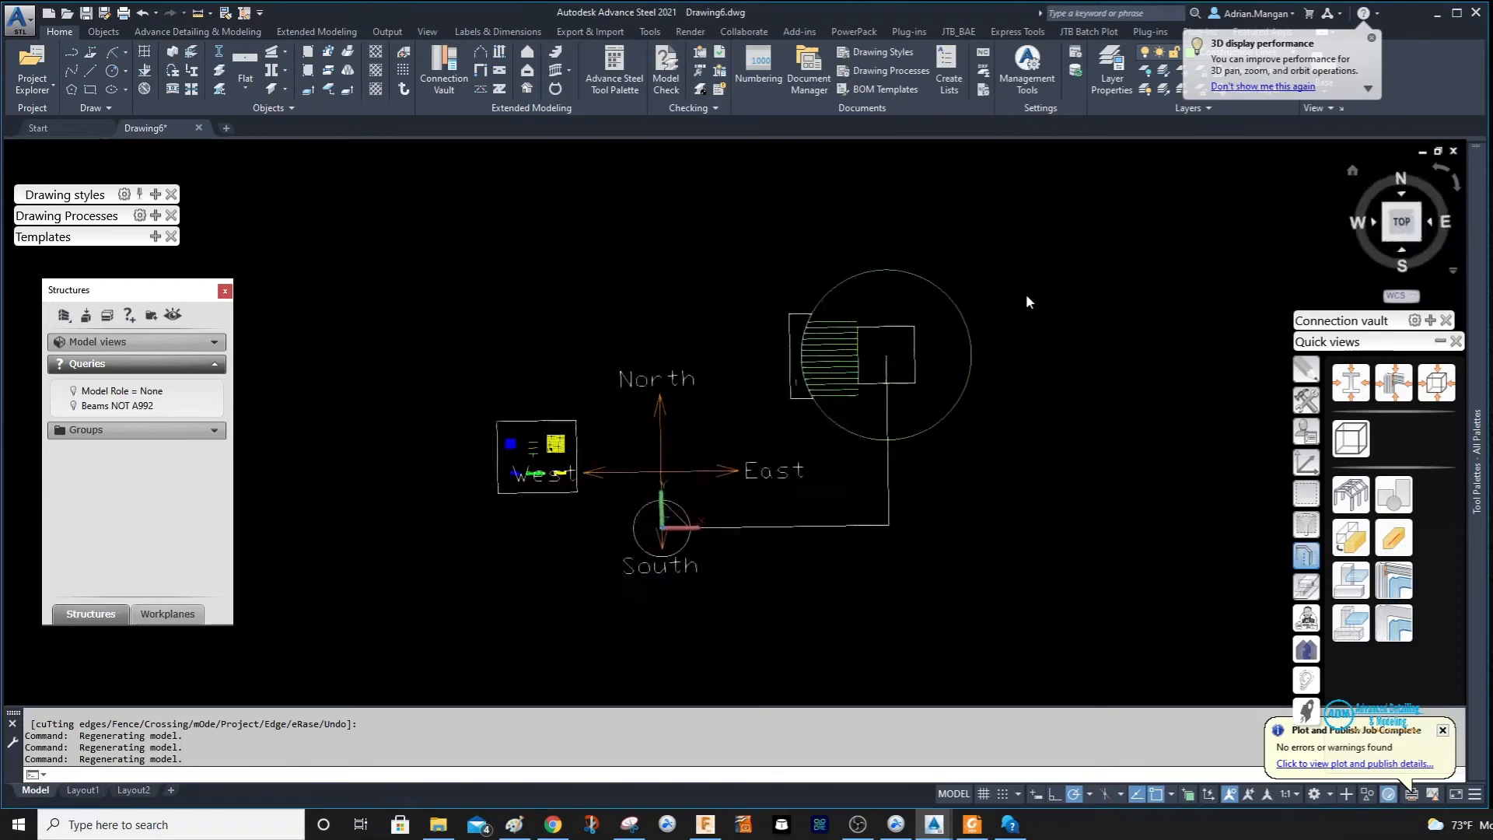
scroll(803, 362, up, 4)
middle_drag(993, 301, 857, 319)
scroll(953, 407, down, 2)
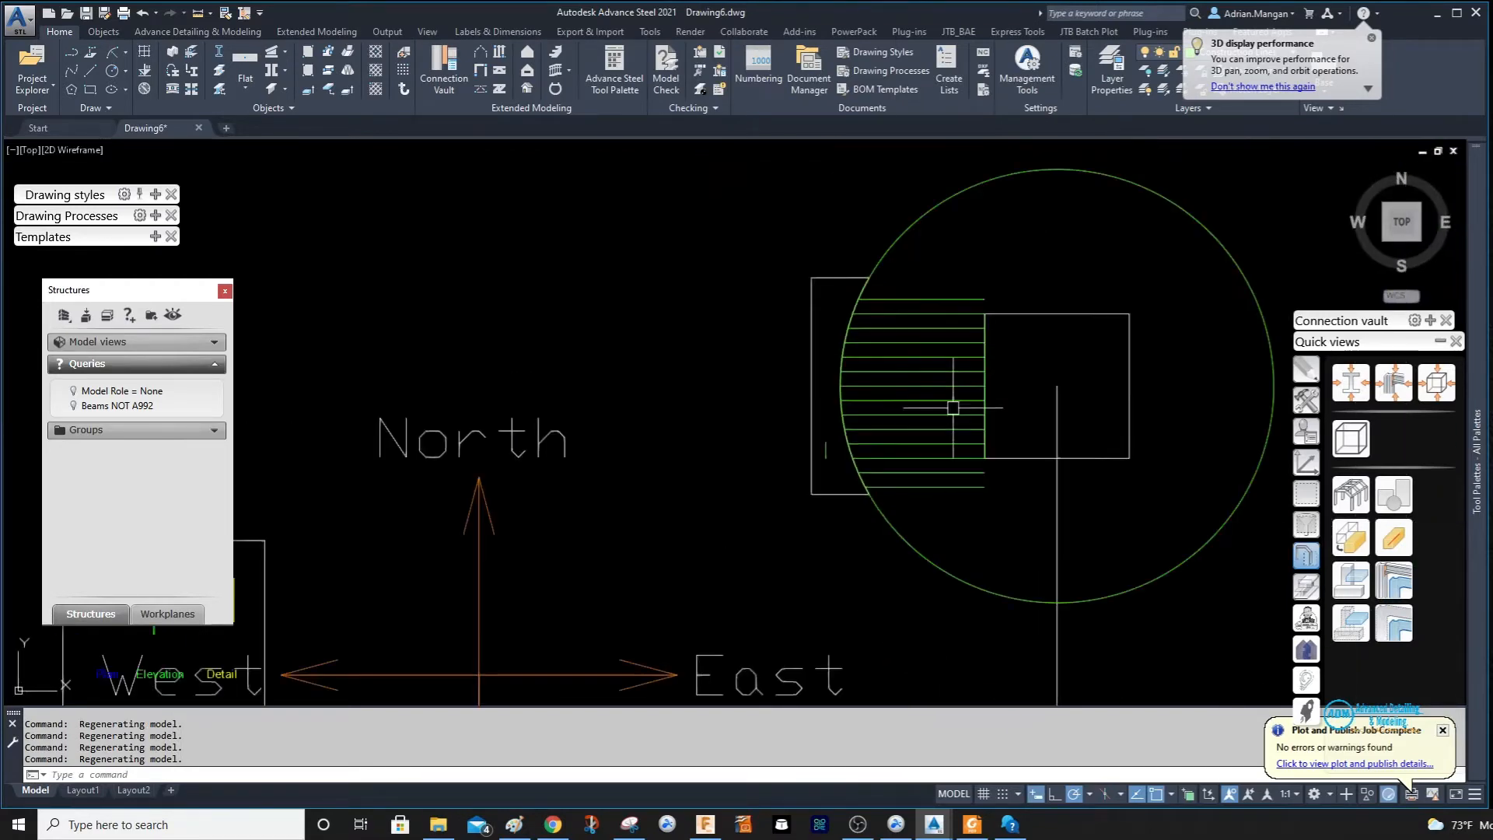
scroll(932, 383, up, 3)
scroll(1016, 239, down, 2)
click(1021, 195)
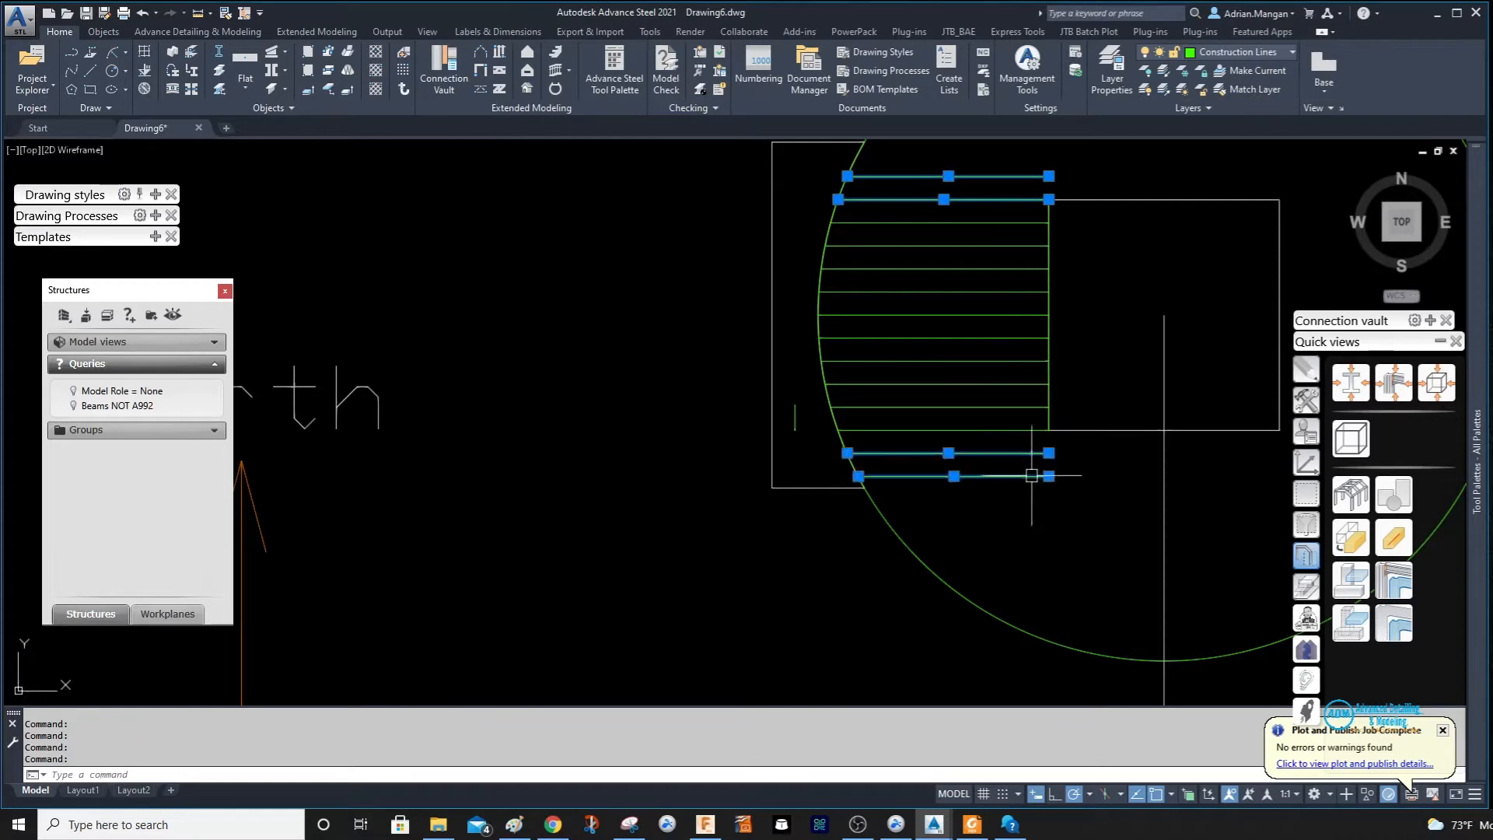
scroll(1042, 207, up, 3)
scroll(1039, 207, down, 2)
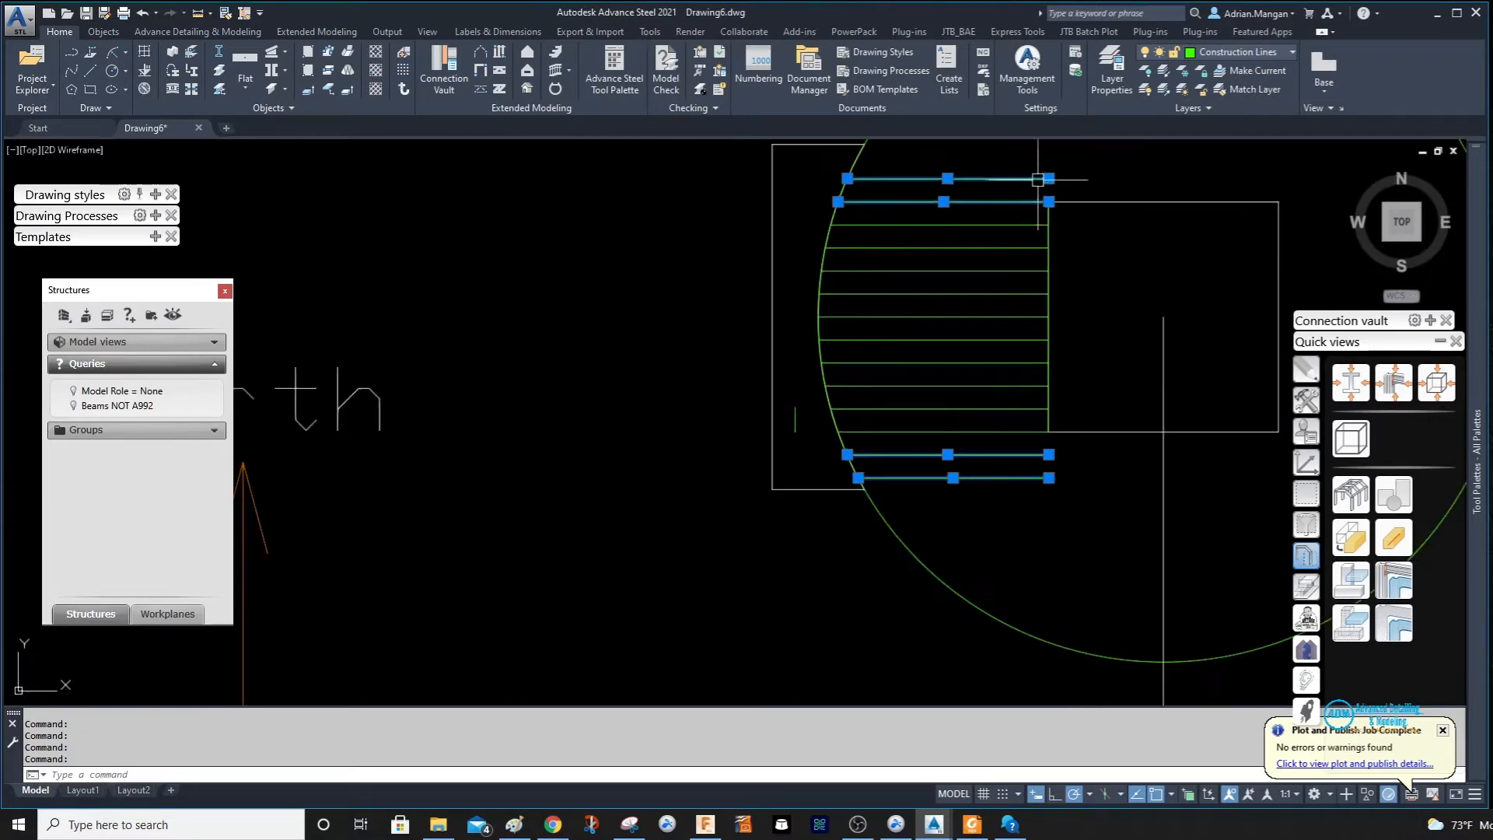
scroll(1033, 187, up, 2)
scroll(869, 240, down, 4)
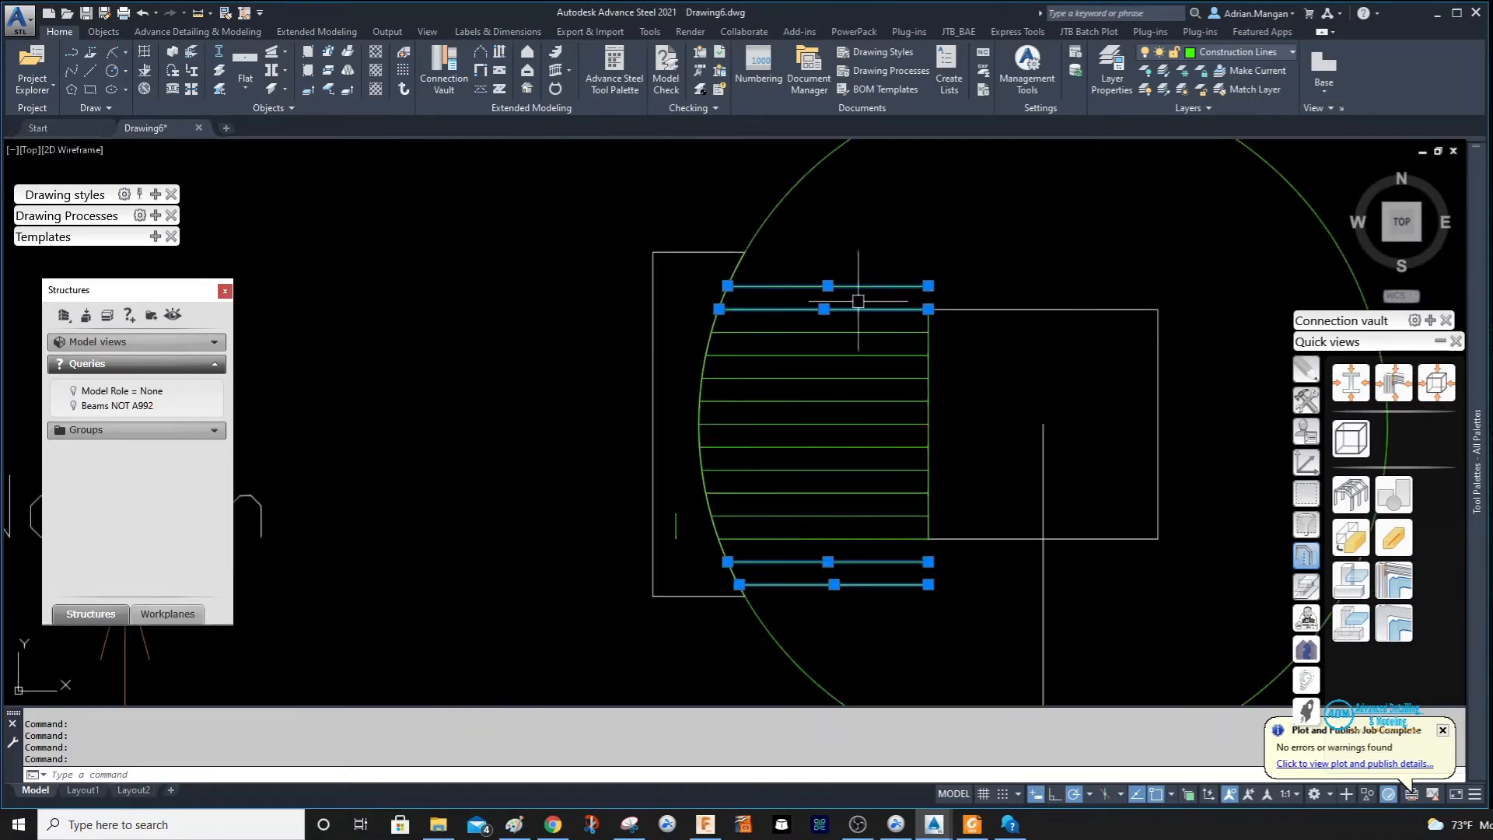
key(Escape)
Draw a riser line from the open upper end of the stair profile up to the end of the next construction line.
scroll(927, 315, up, 4)
mouse_move(947, 319)
shift+middle_down()
mouse_move(980, 245)
mouse_move(943, 265)
mouse_move(1059, 201)
mouse_move(970, 224)
shift+middle_up()
scroll(866, 279, up, 4)
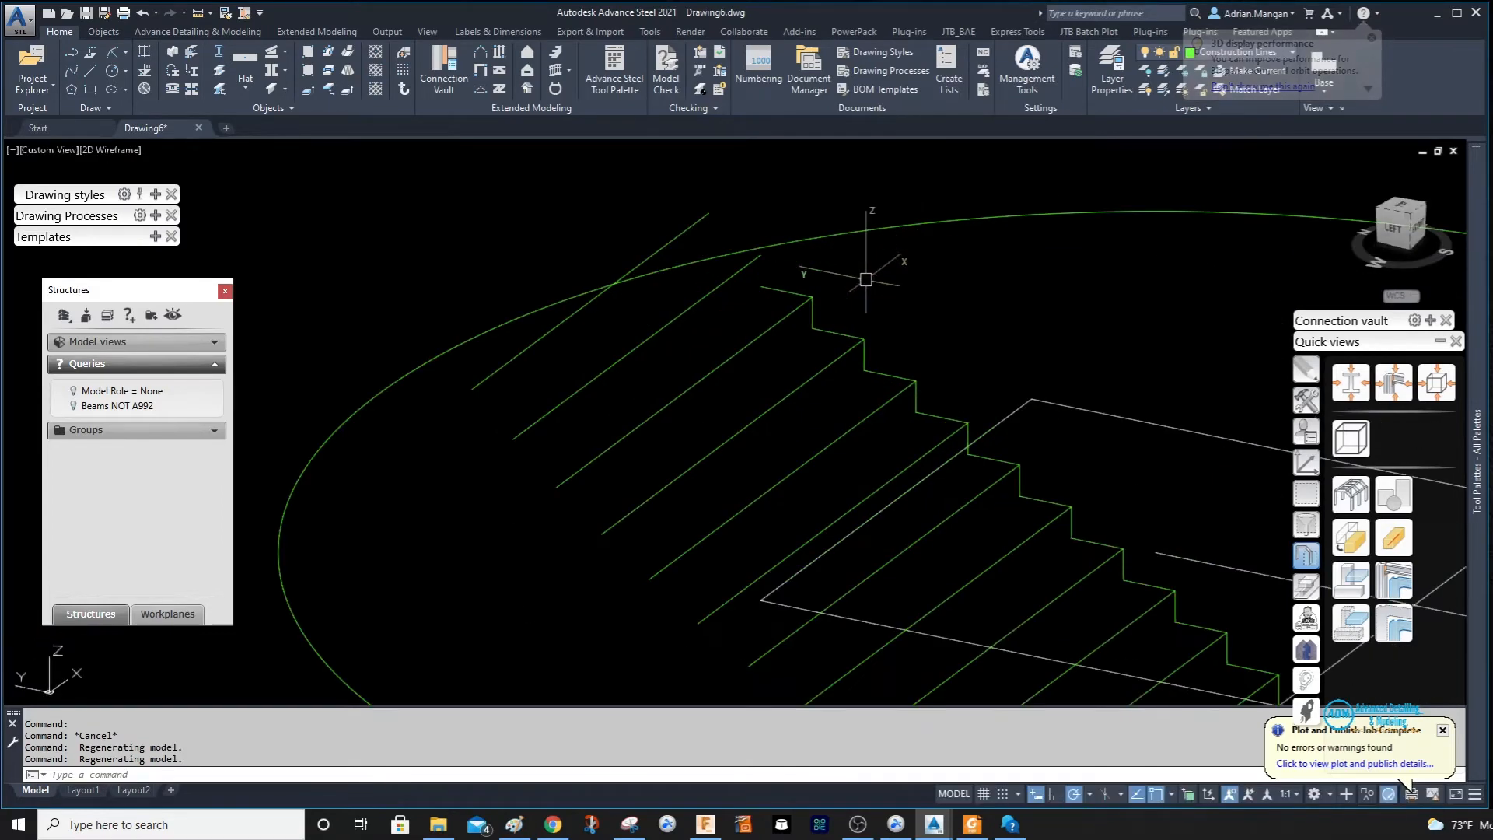
scroll(855, 268, down, 2)
shift+middle_drag(869, 257, 929, 270)
scroll(800, 297, up, 5)
scroll(917, 233, down, 3)
click(930, 271)
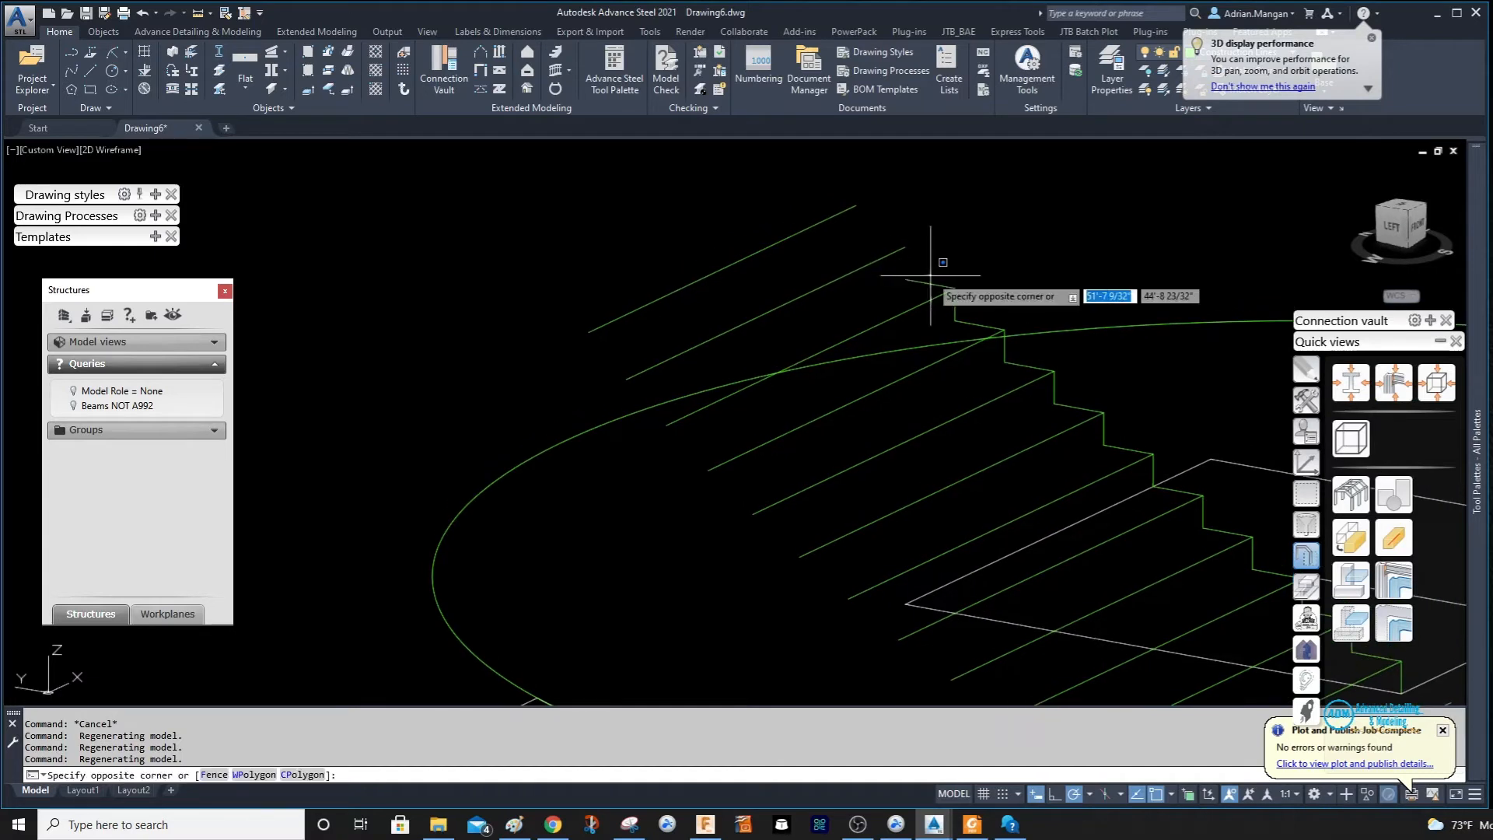
click(922, 286)
key(Escape)
key(Escape)
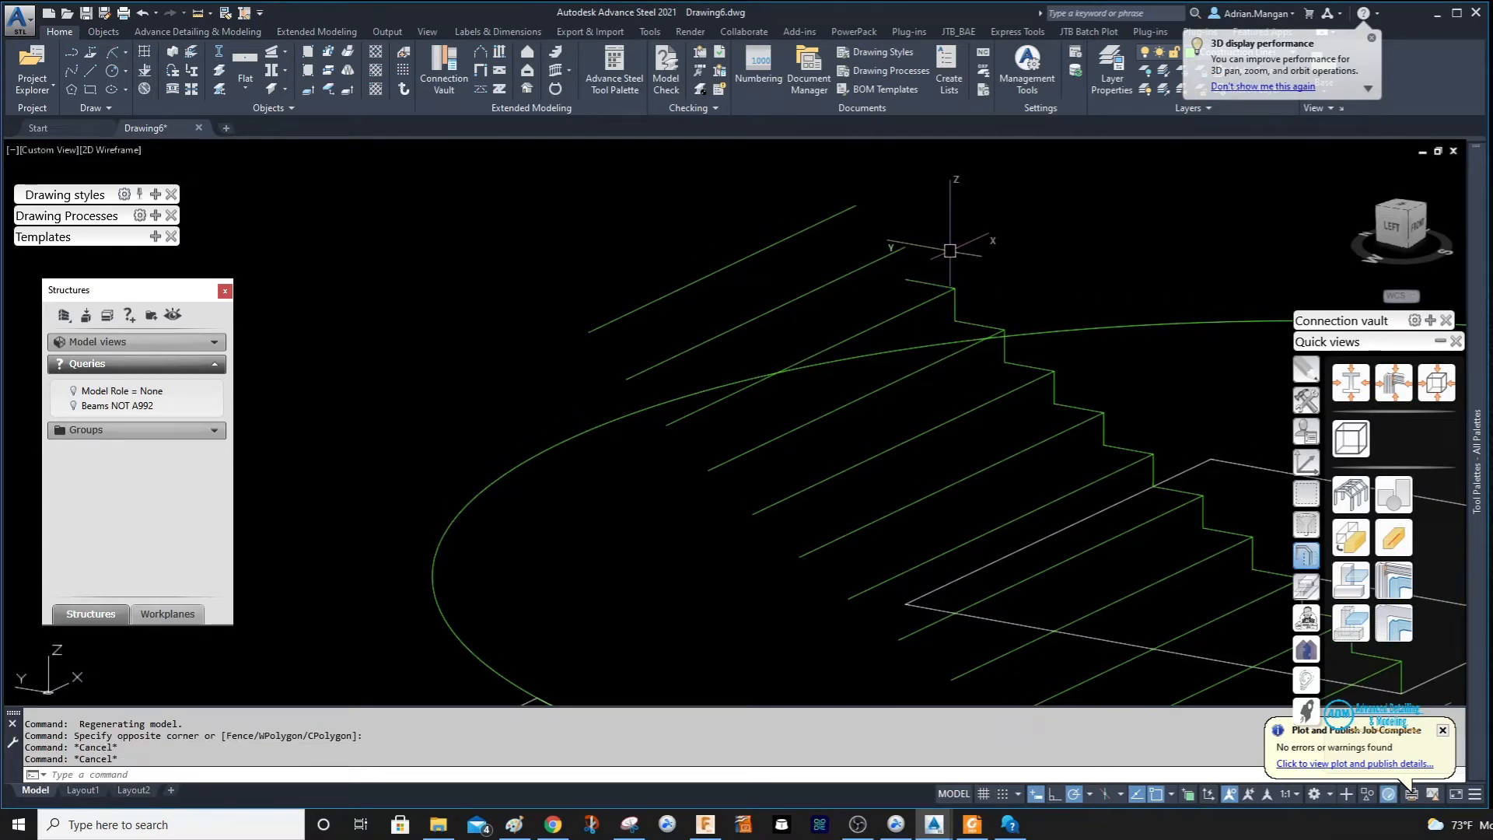
text(l)
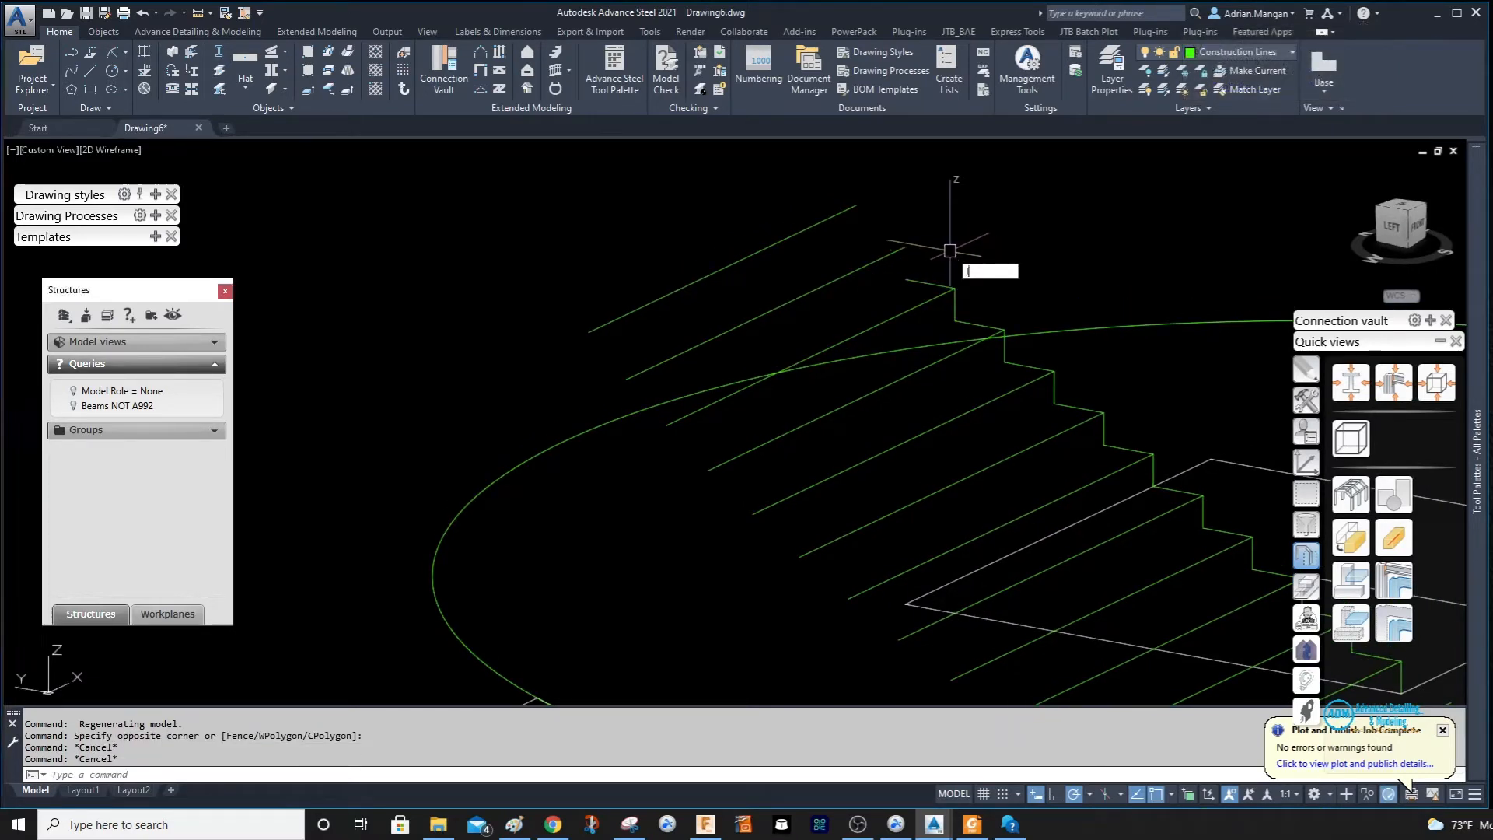
key(Return)
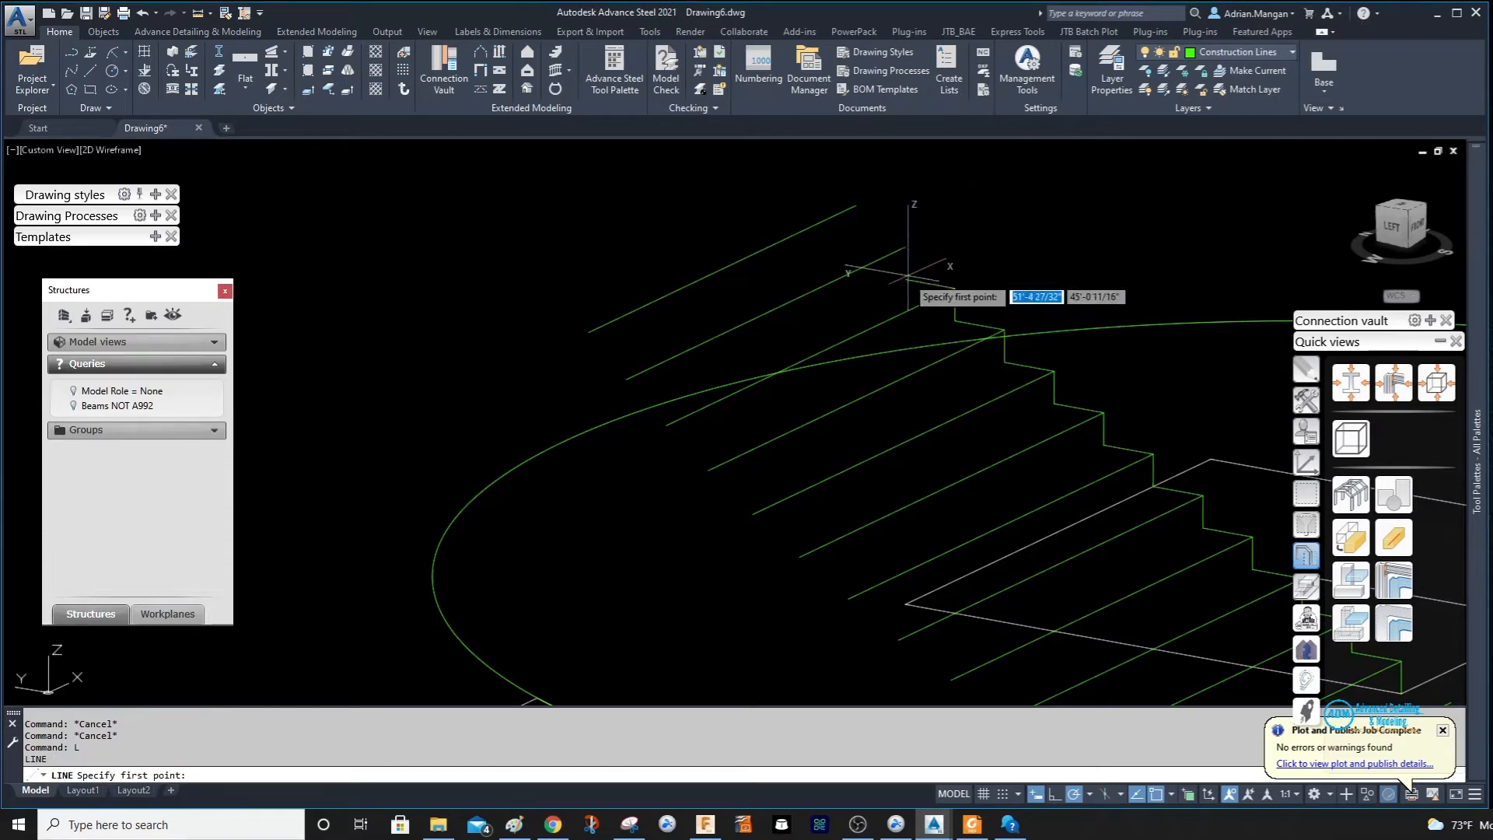
click(907, 276)
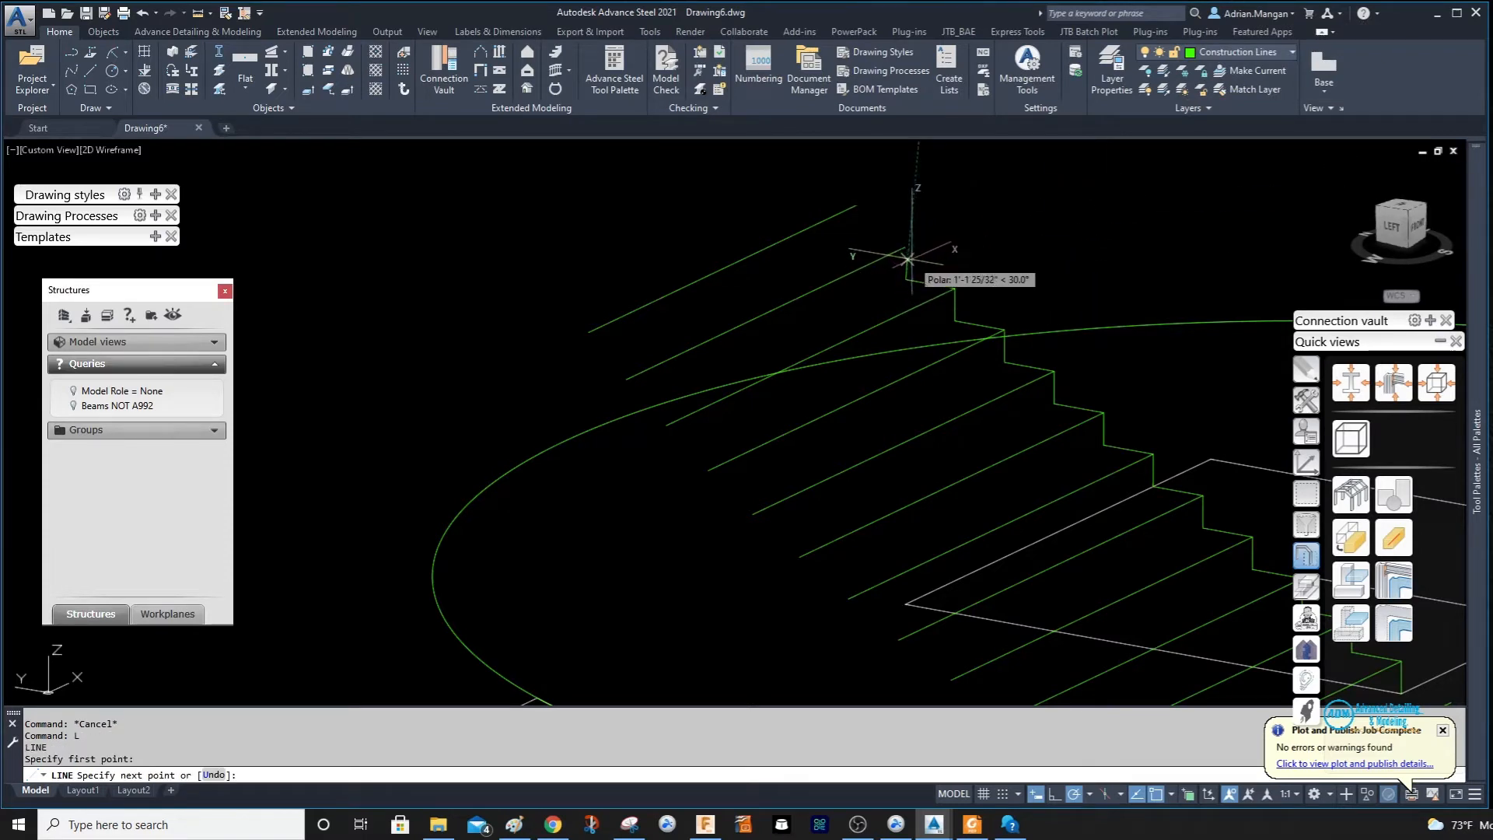
click(906, 247)
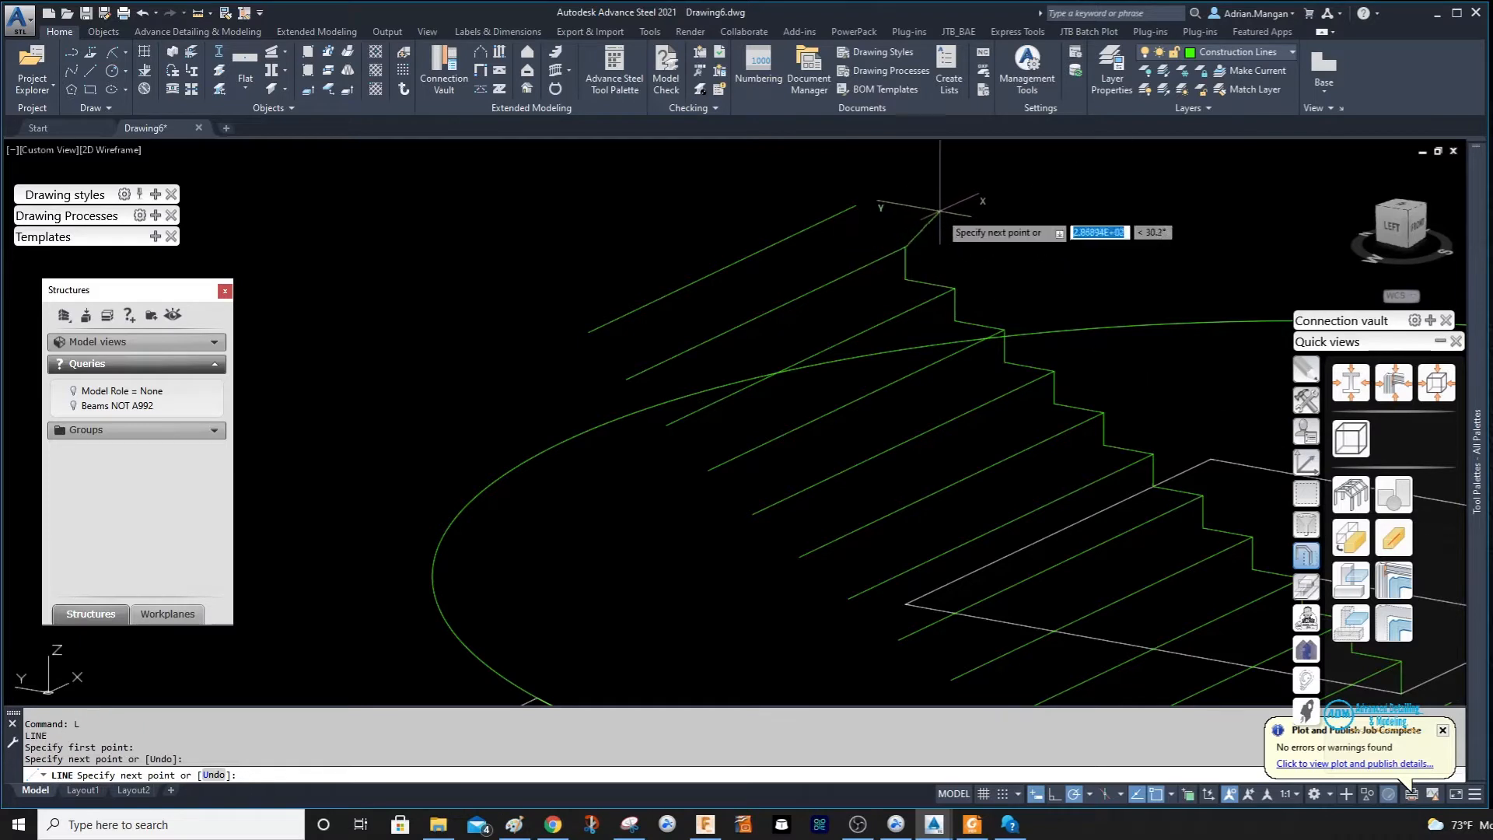
key(Escape)
Join all the riser and tread lines of the stair profile into one polyline.
scroll(921, 227, up, 4)
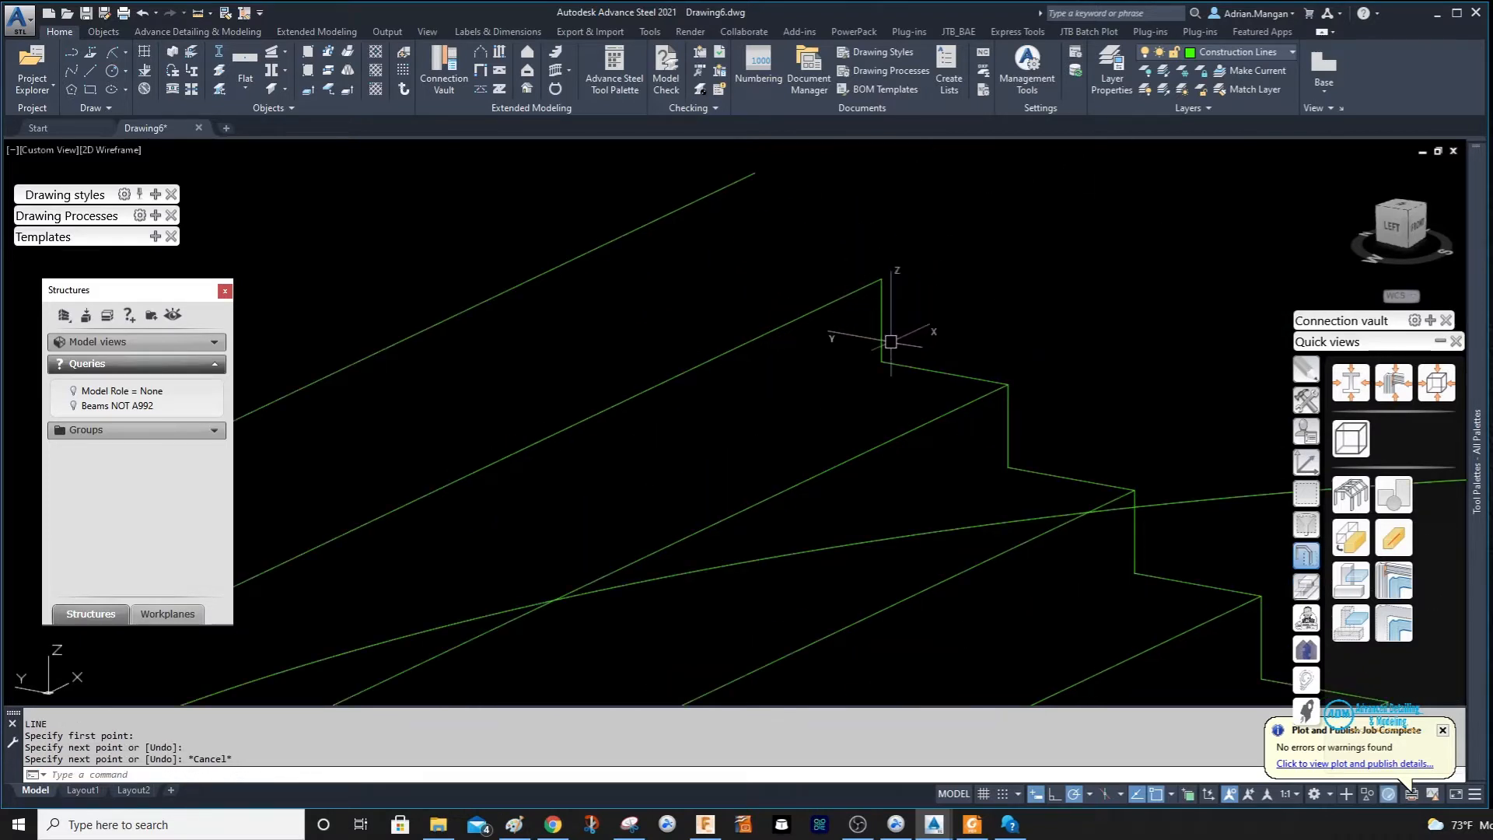
click(881, 340)
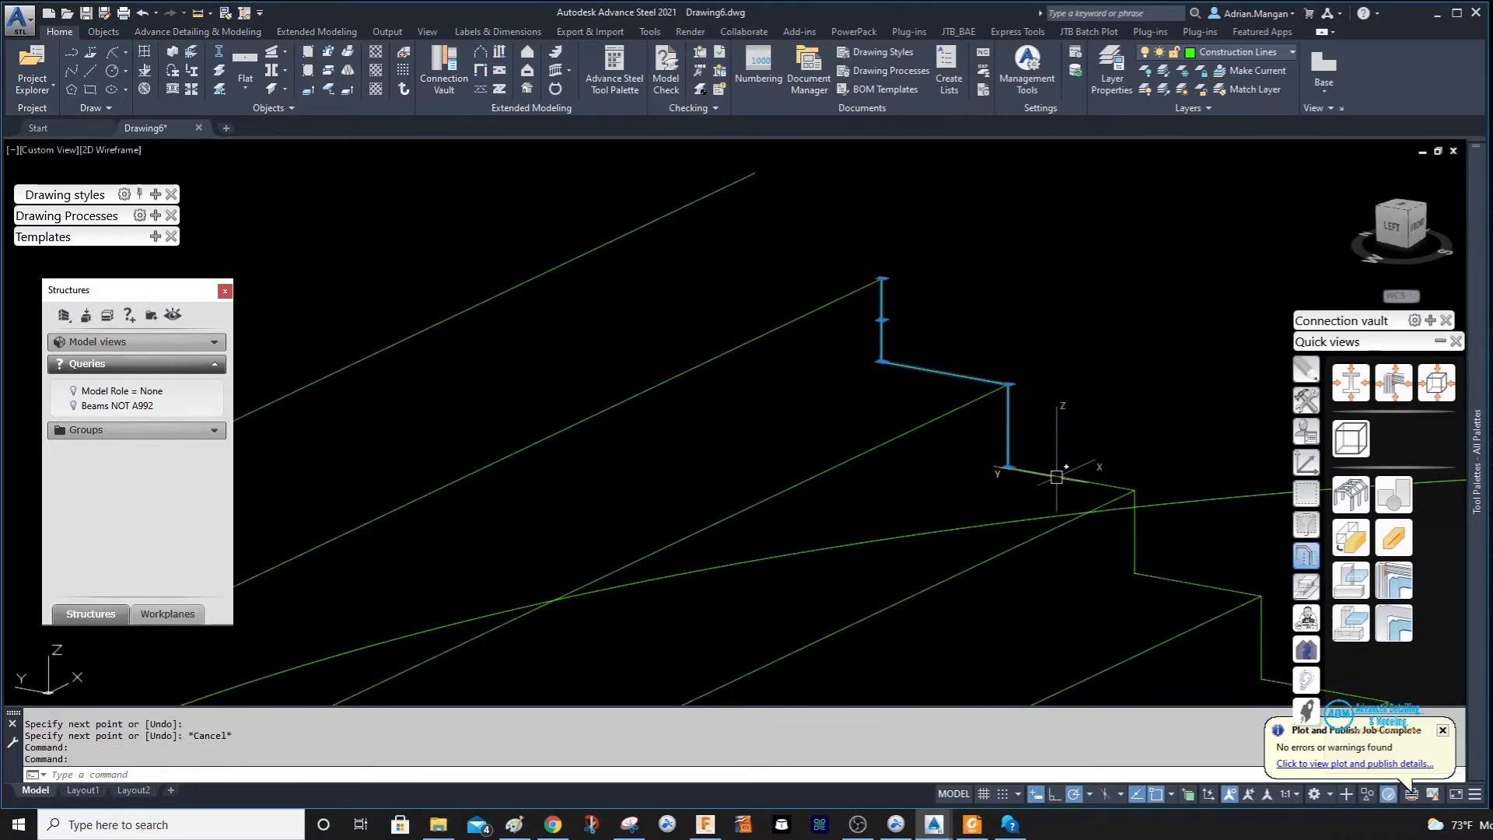
click(1056, 477)
scroll(1165, 581, down, 2)
middle_drag(1146, 520, 776, 220)
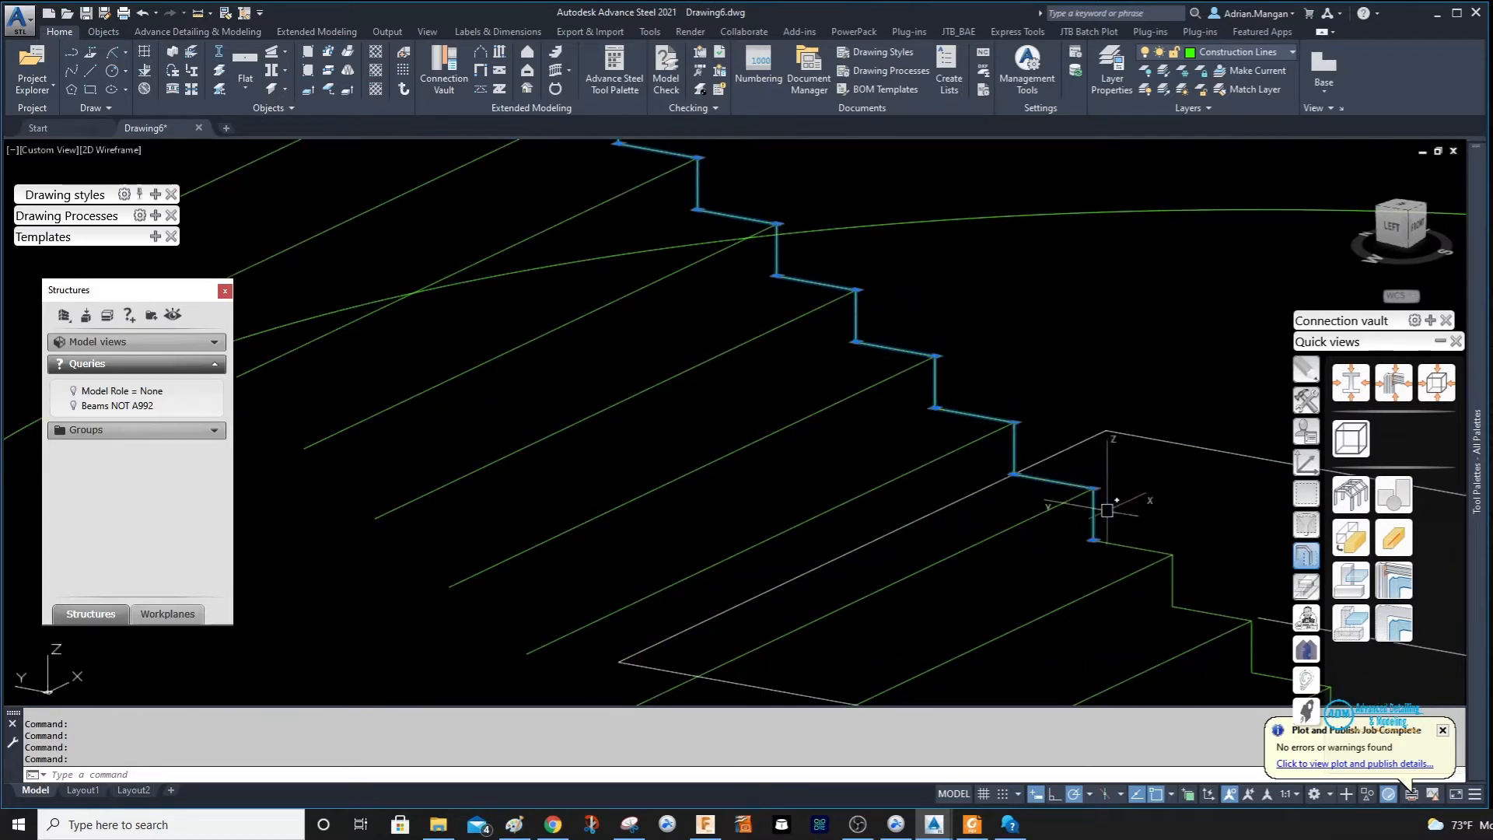
middle_drag(1160, 549, 796, 271)
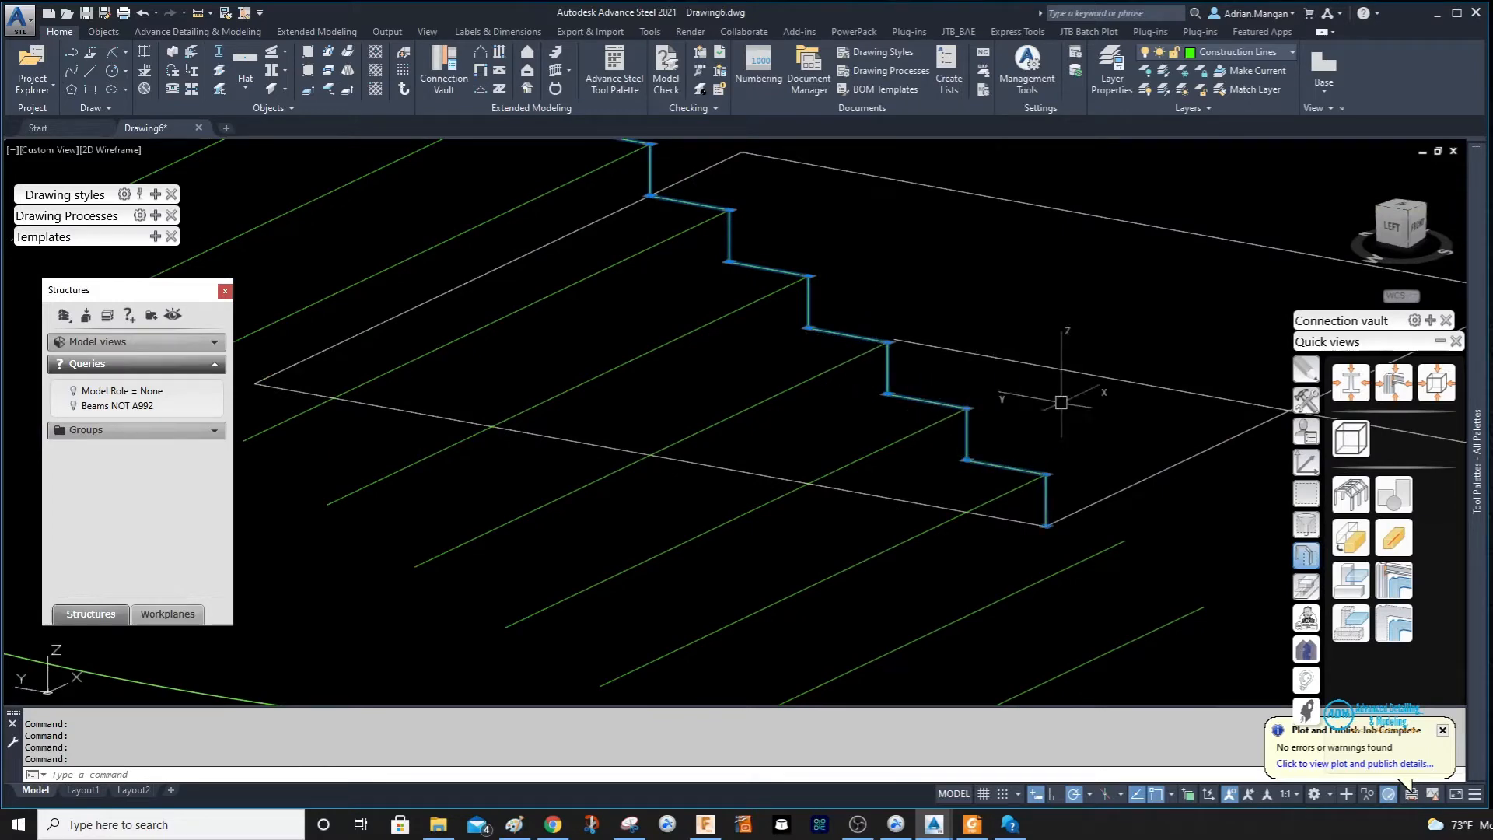
key(Return)
scroll(1064, 403, down, 3)
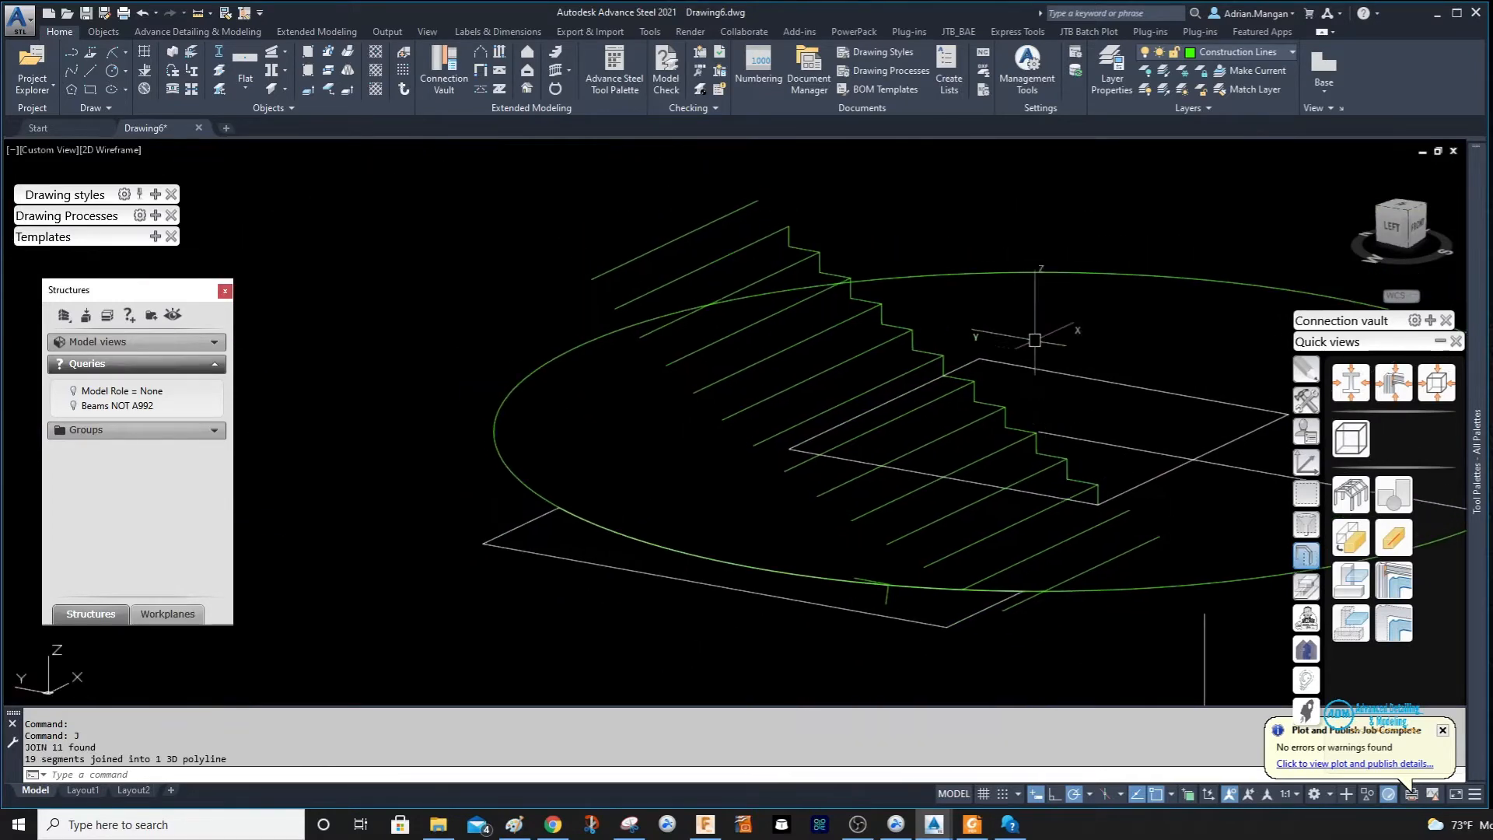
Draw a 12" line from the upper end of the stair profile along the 90° polar direction.
scroll(742, 208, up, 3)
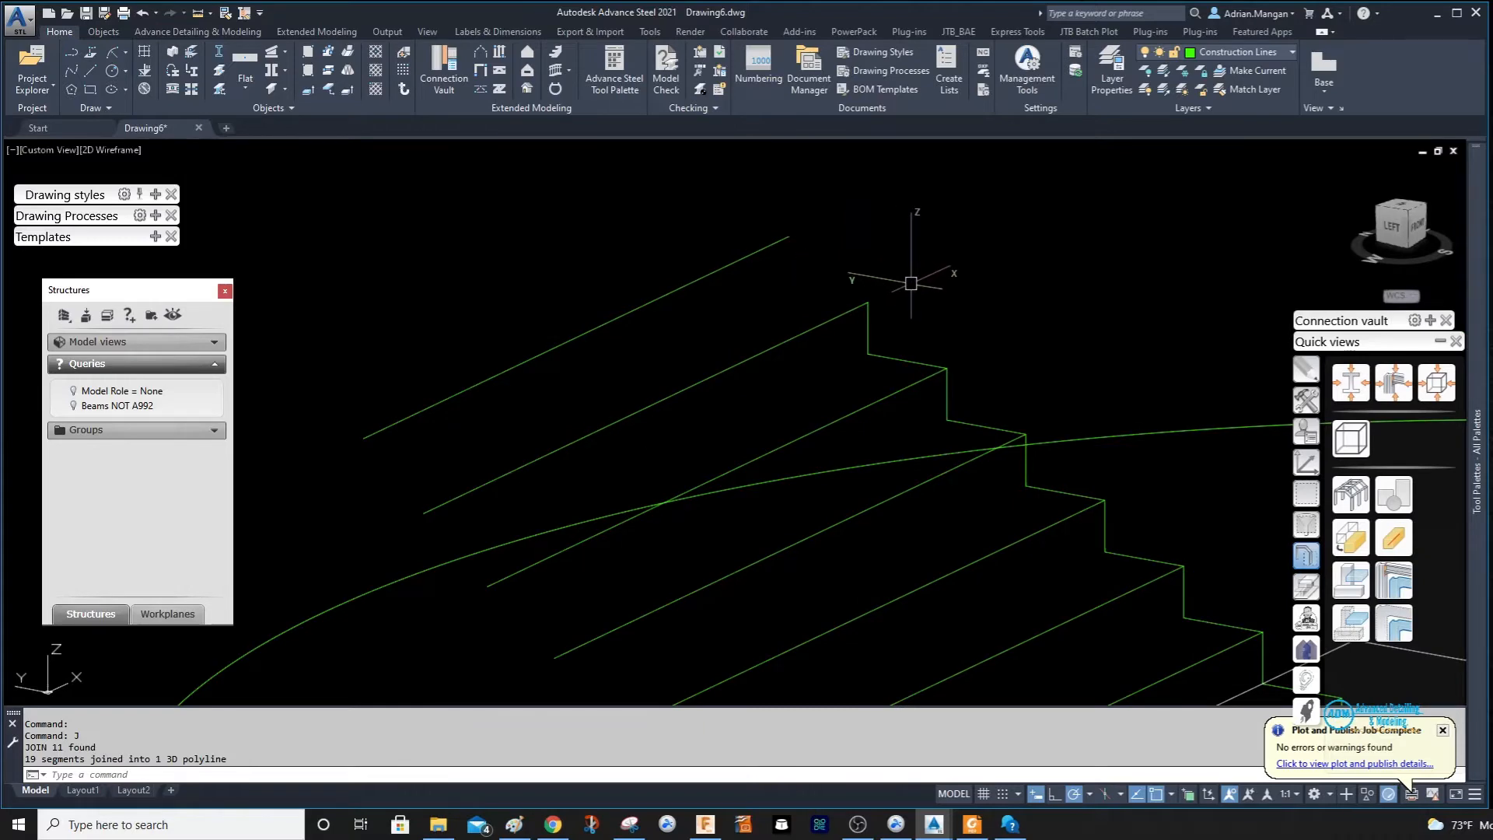
shift+middle_drag(838, 269, 823, 300)
click(817, 299)
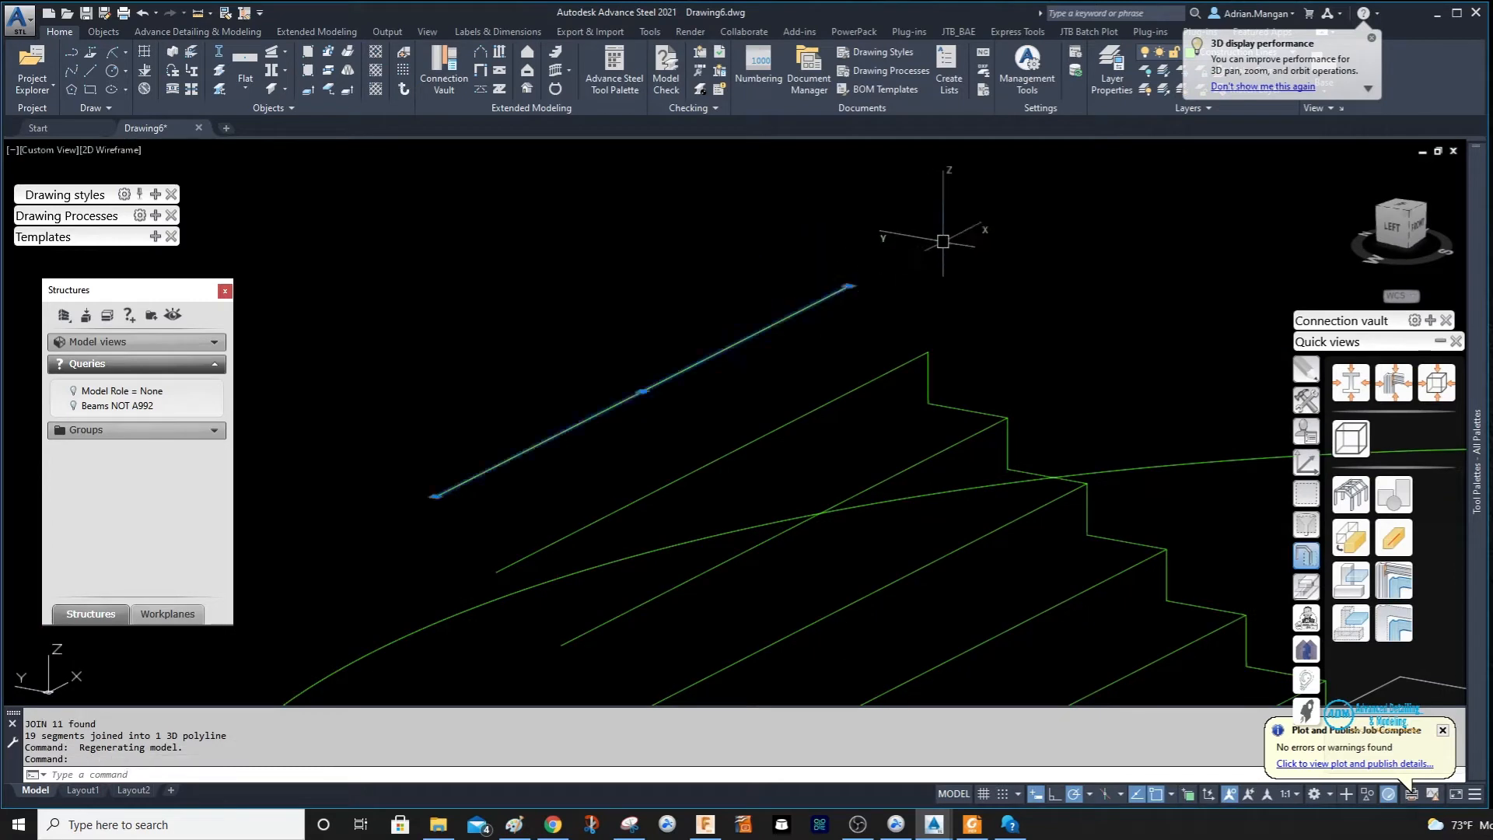
key(Escape)
text(L)
key(Return)
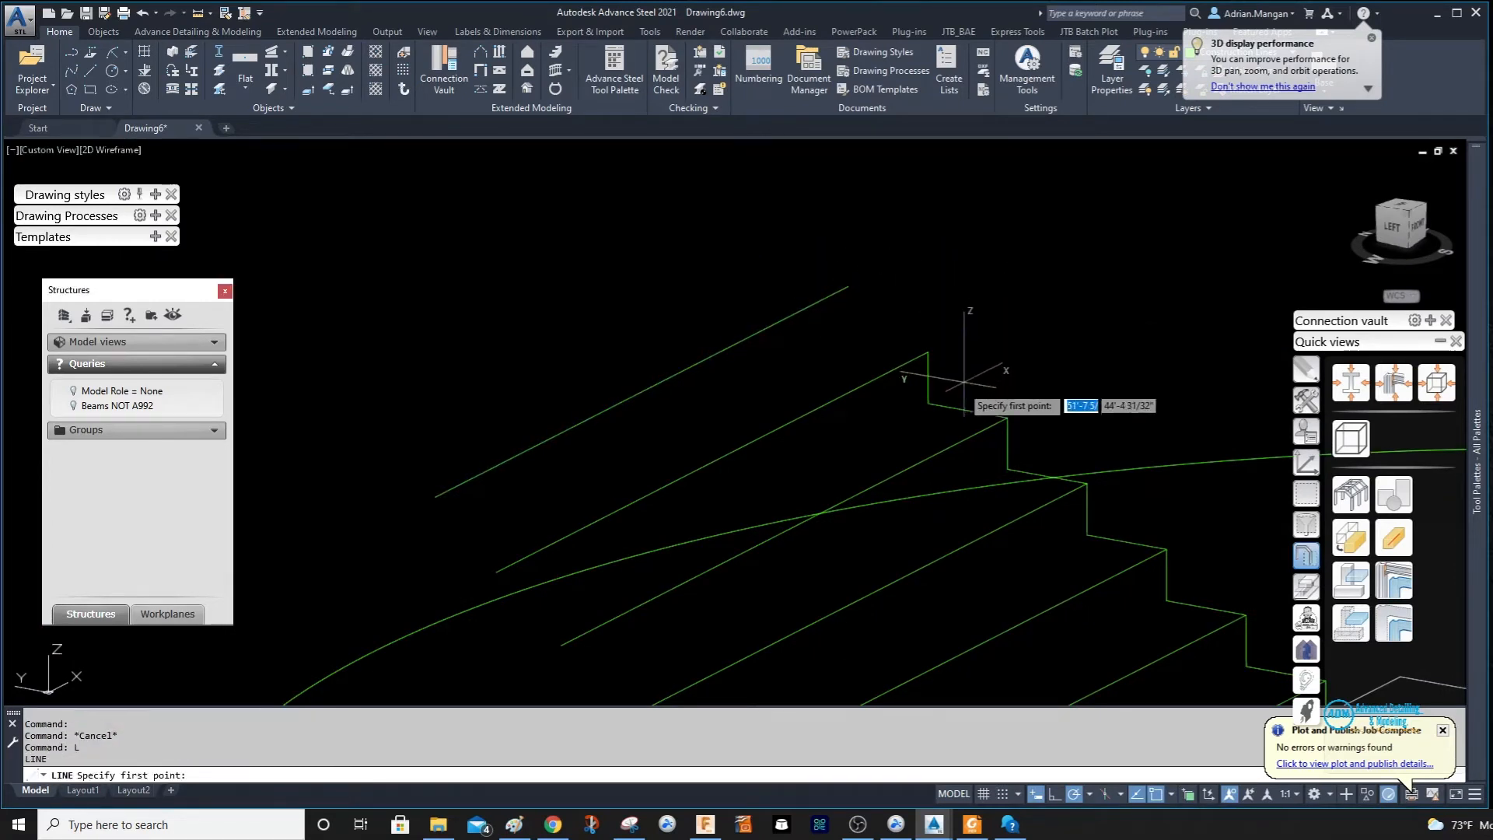
click(927, 354)
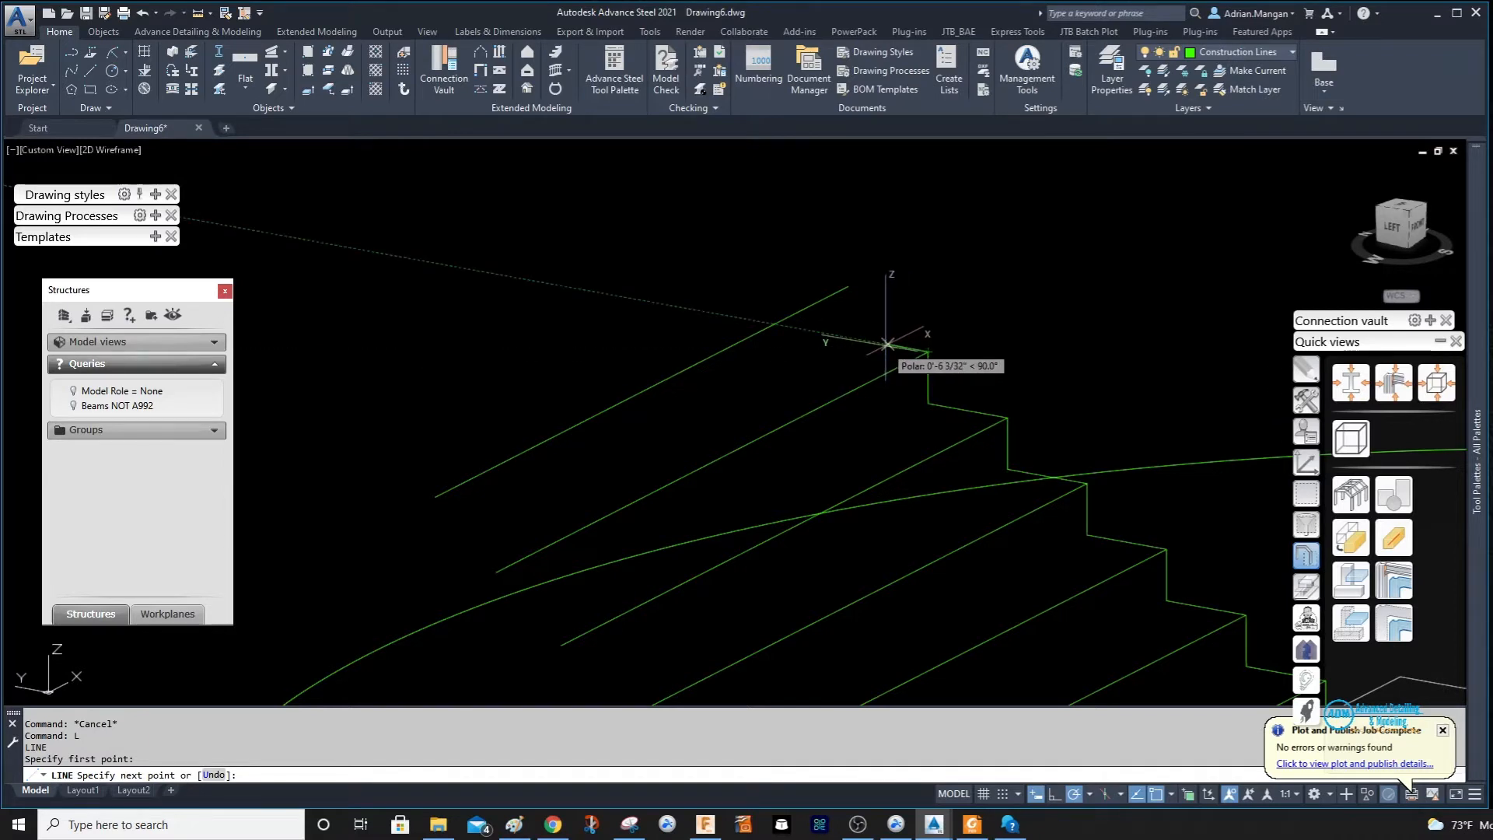
text(12)
key(Return)
key(Escape)
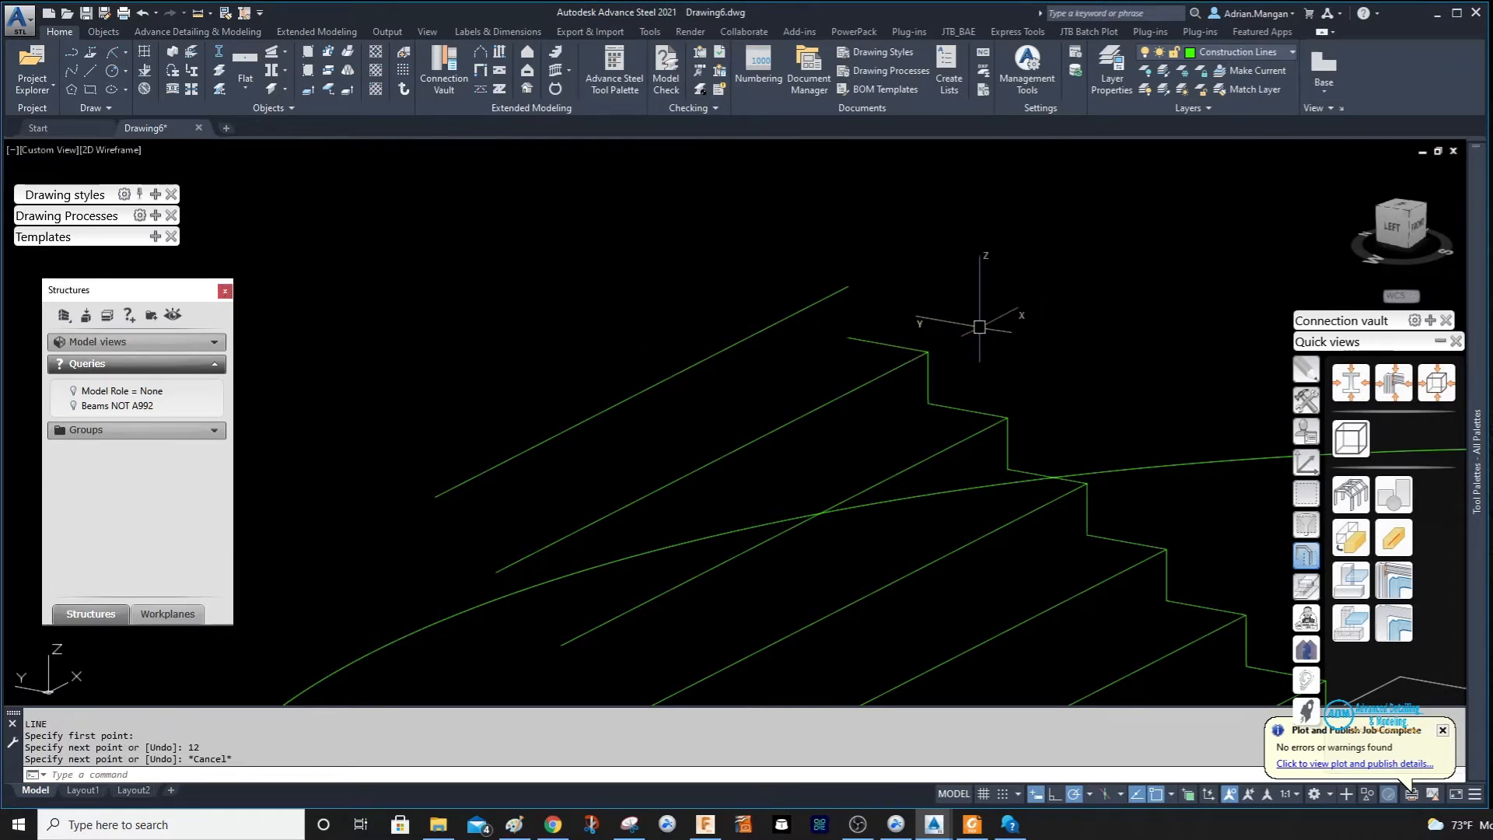
Join the new 12" tread line to the stair profile polyline.
shift+middle_drag(737, 455, 730, 445)
click(938, 377)
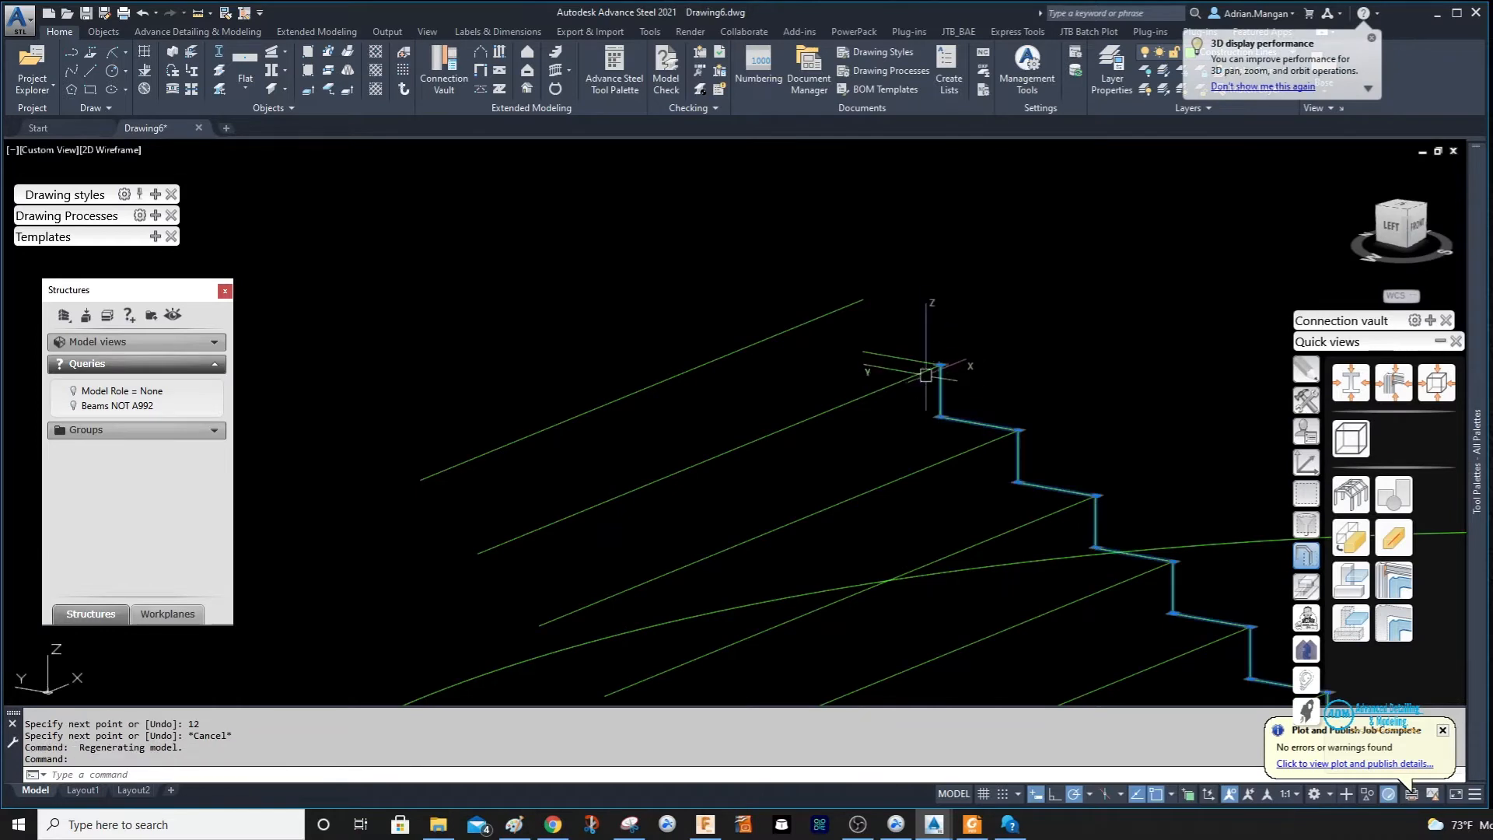
key(Return)
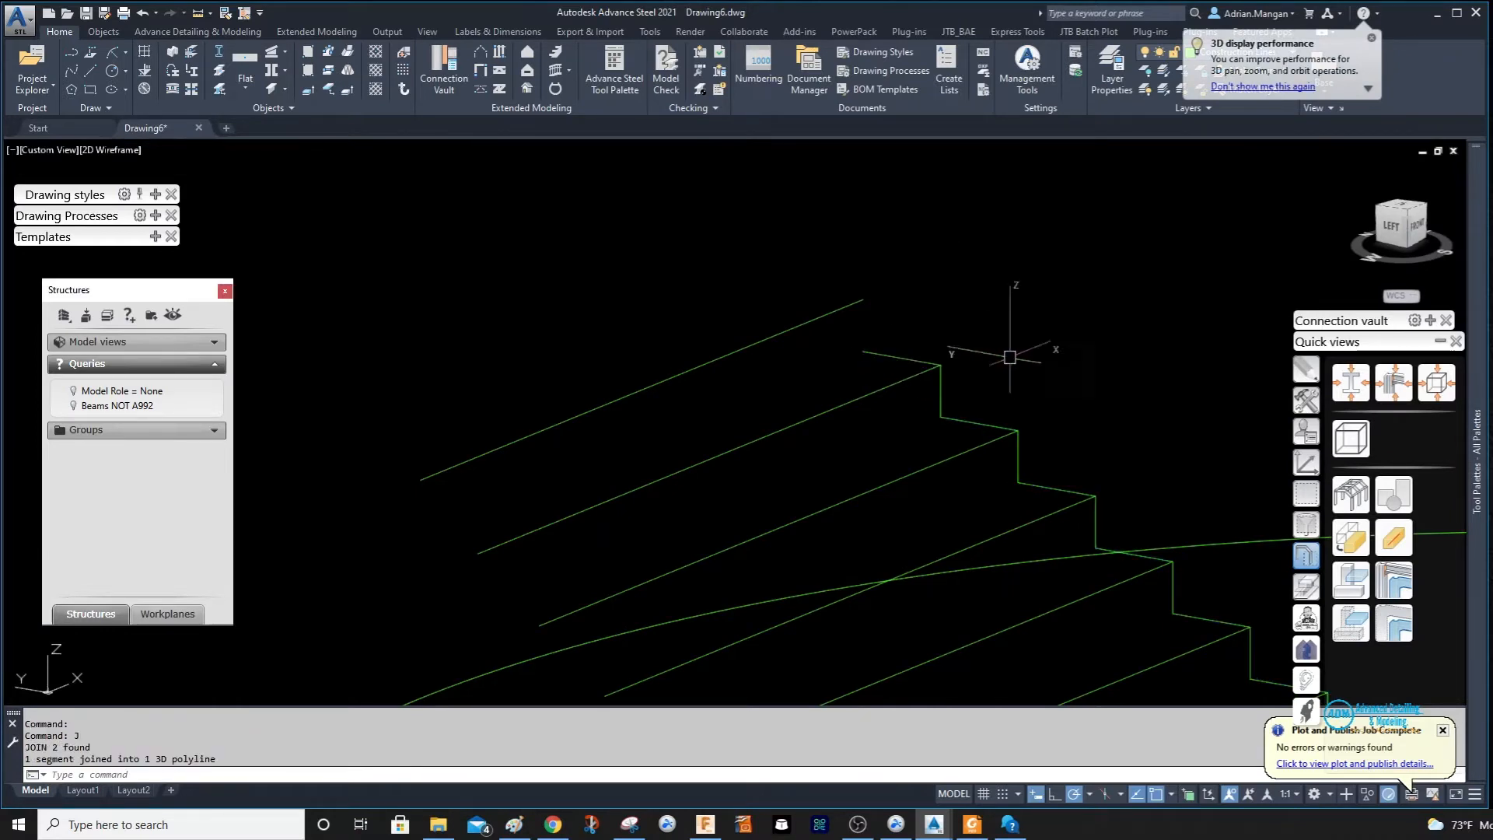
Copy the construction line at the top riser from its profile end to the near end of the next line above.
scroll(1003, 349, down, 3)
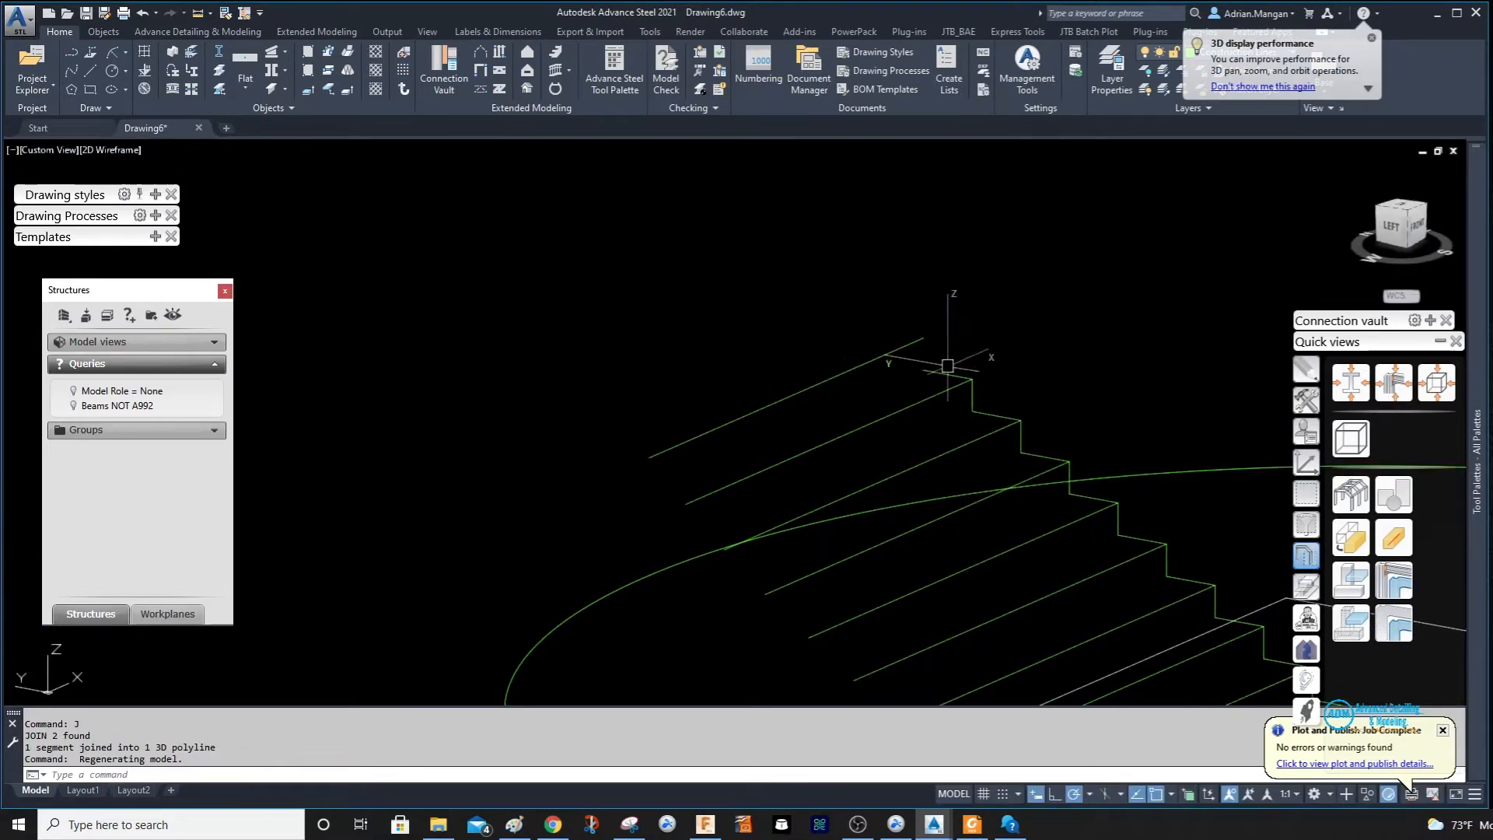
click(940, 393)
right_click(983, 325)
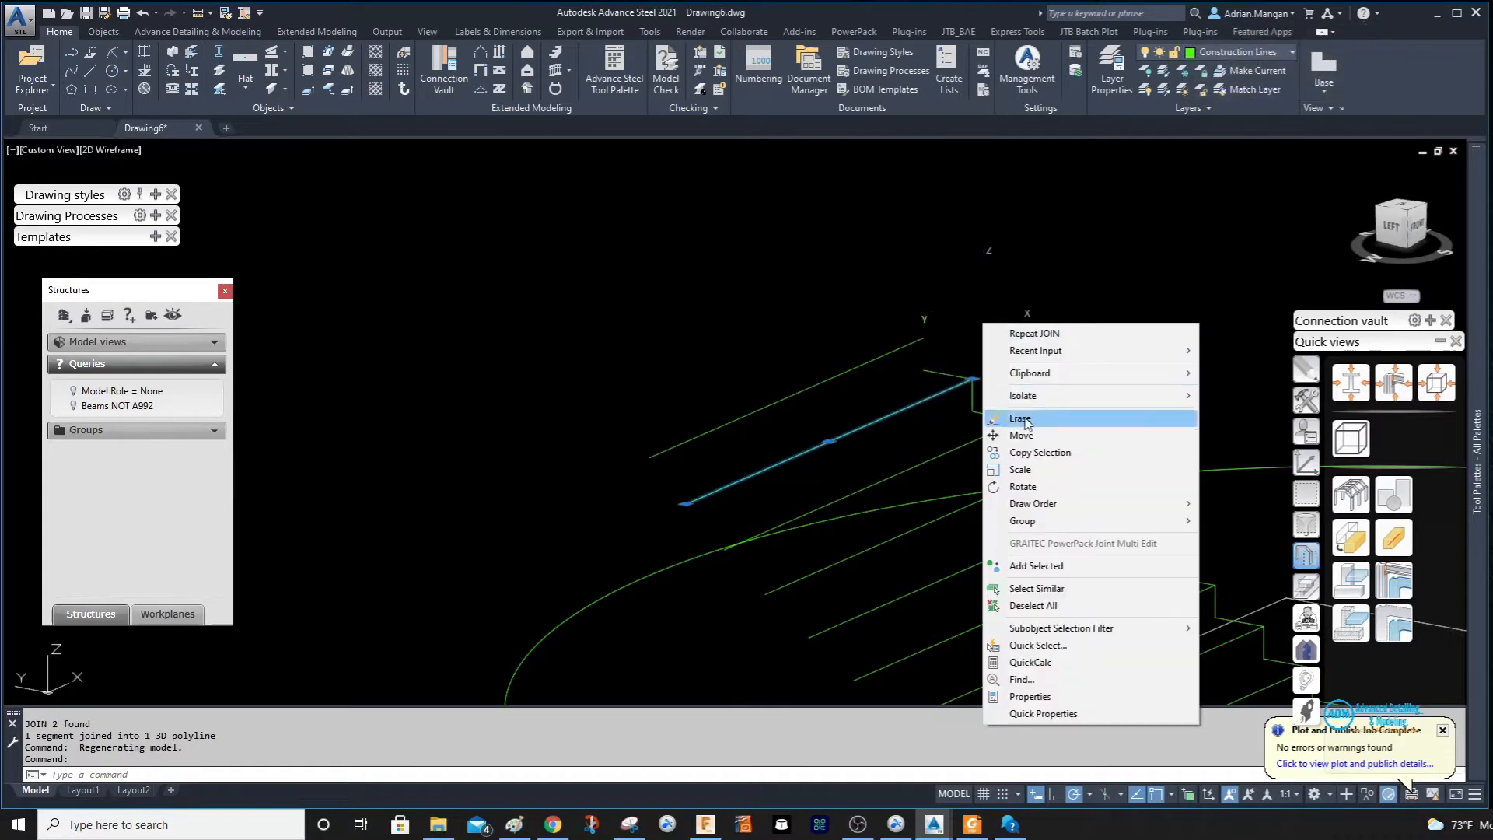
click(1036, 458)
click(1020, 420)
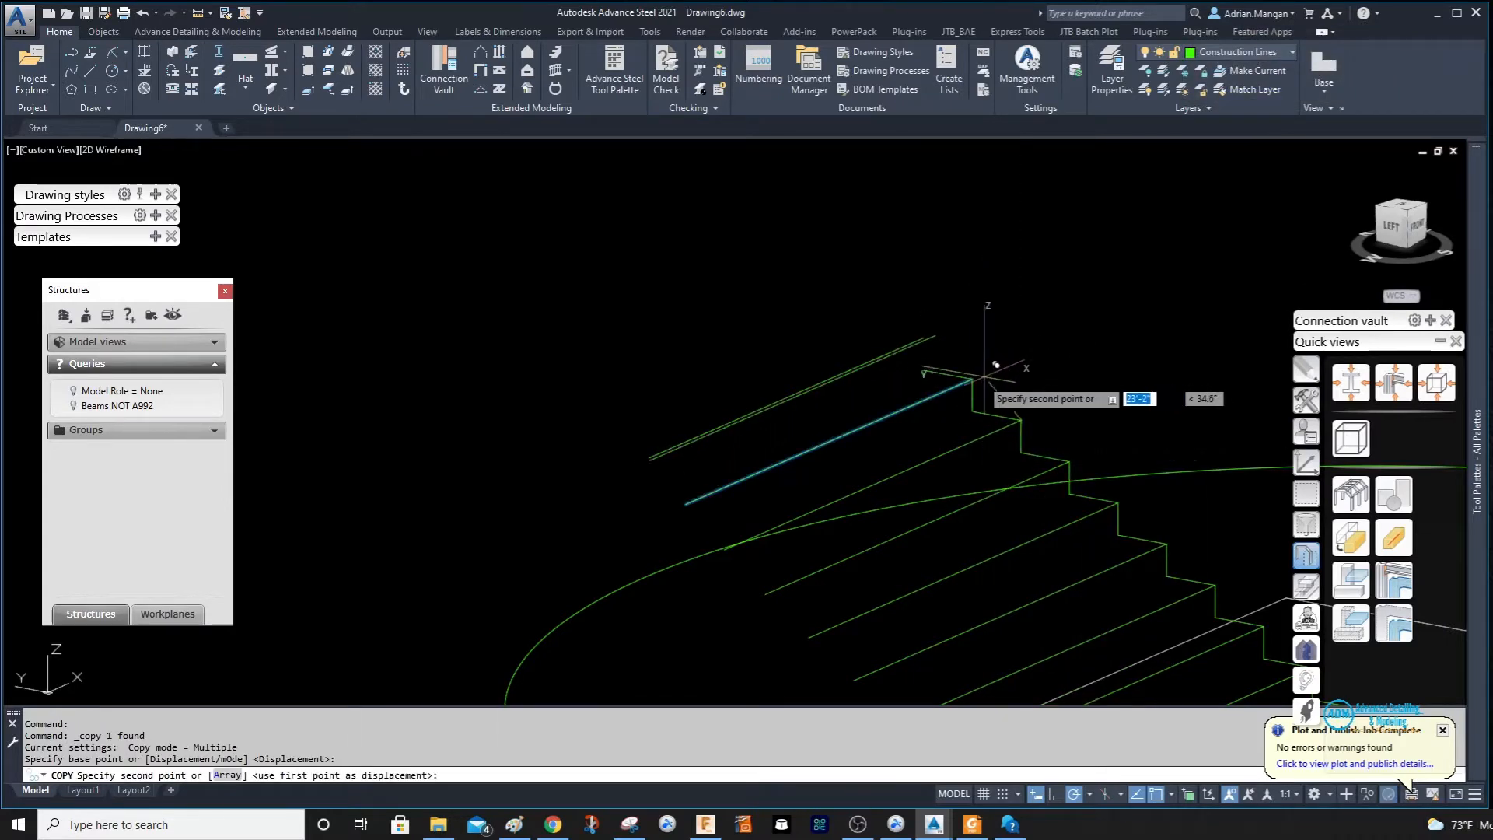
key(Escape)
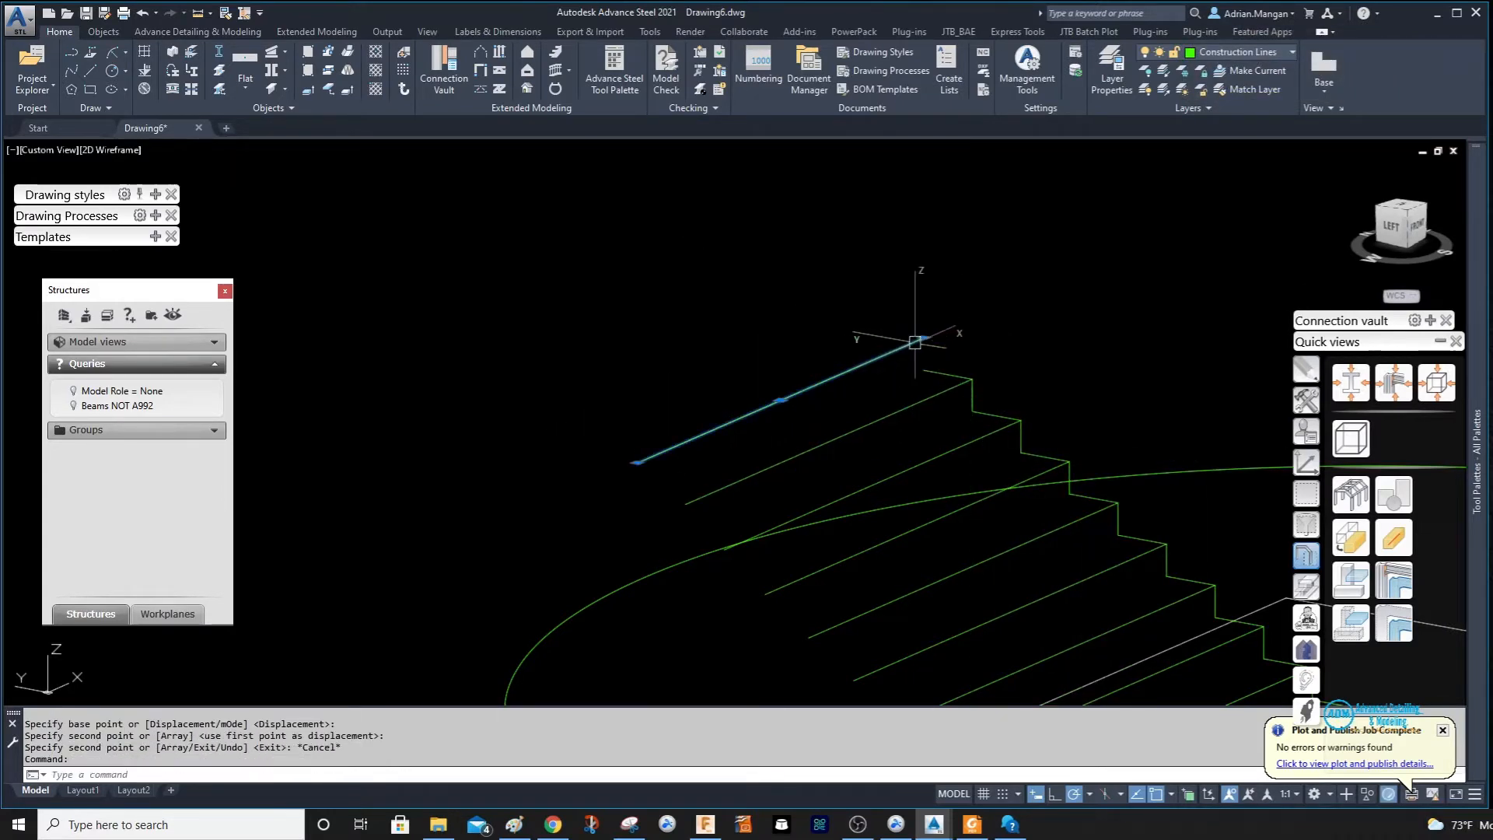
Move the copied construction line one more step up, using the rise between the two uppermost line ends as displacement.
right_click(957, 309)
click(998, 420)
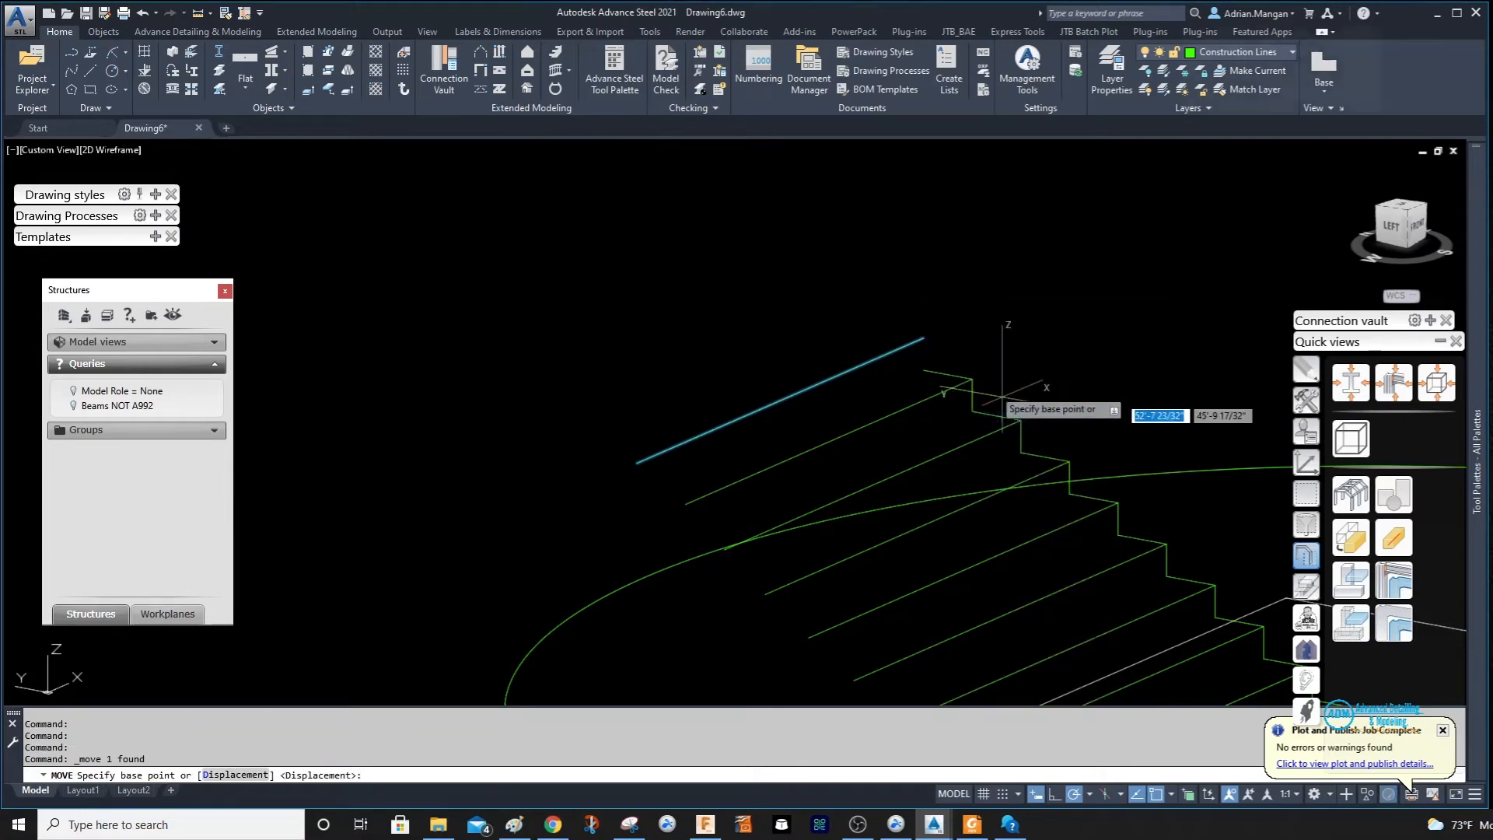
click(981, 380)
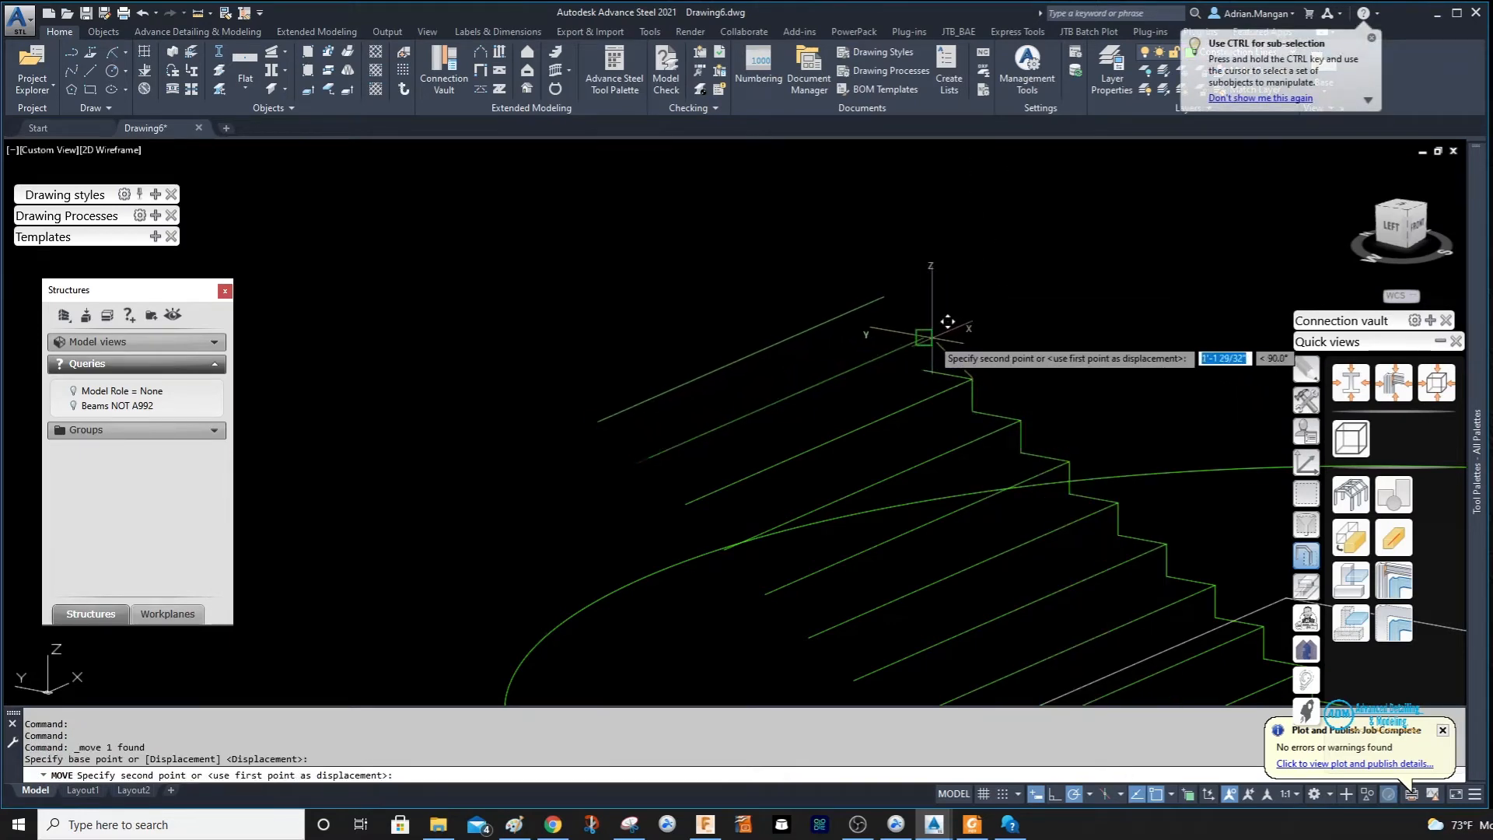
click(930, 337)
key(Escape)
scroll(930, 337, down, 4)
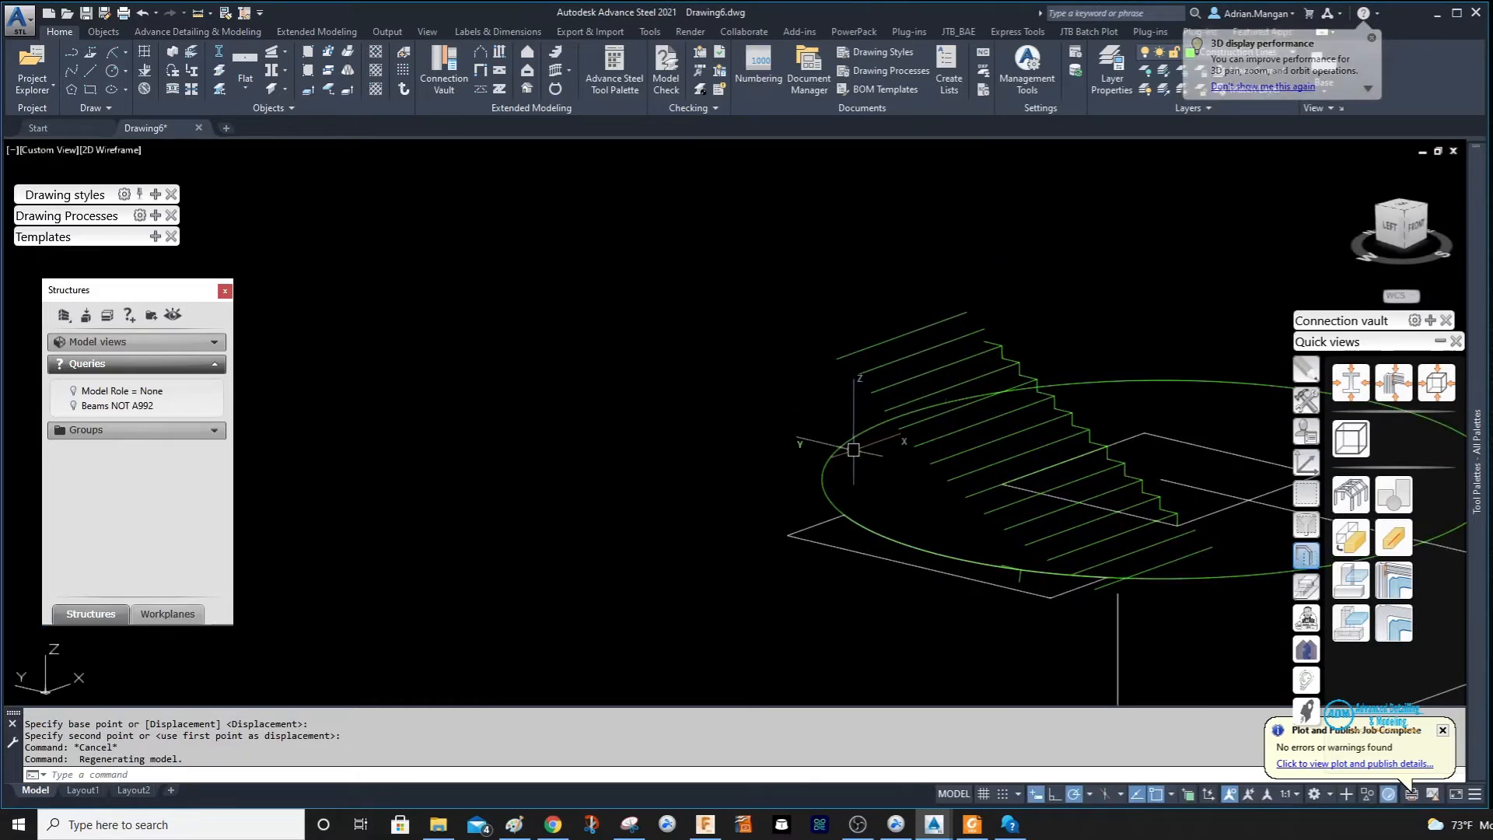
Trim the far end of the uppermost construction line back to the large circle.
text(tr)
key(Return)
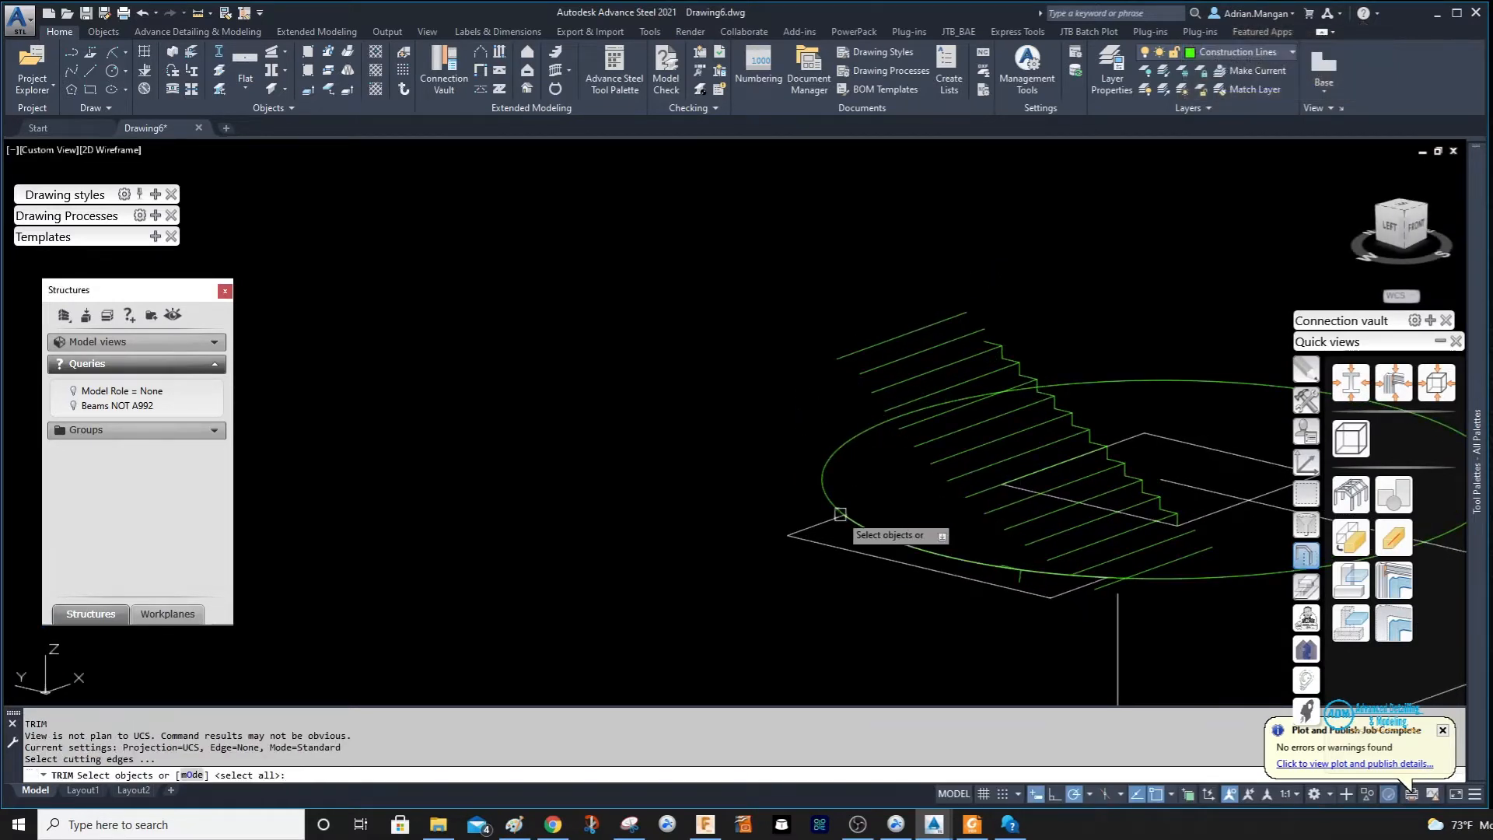
click(849, 439)
key(Return)
right_click(853, 311)
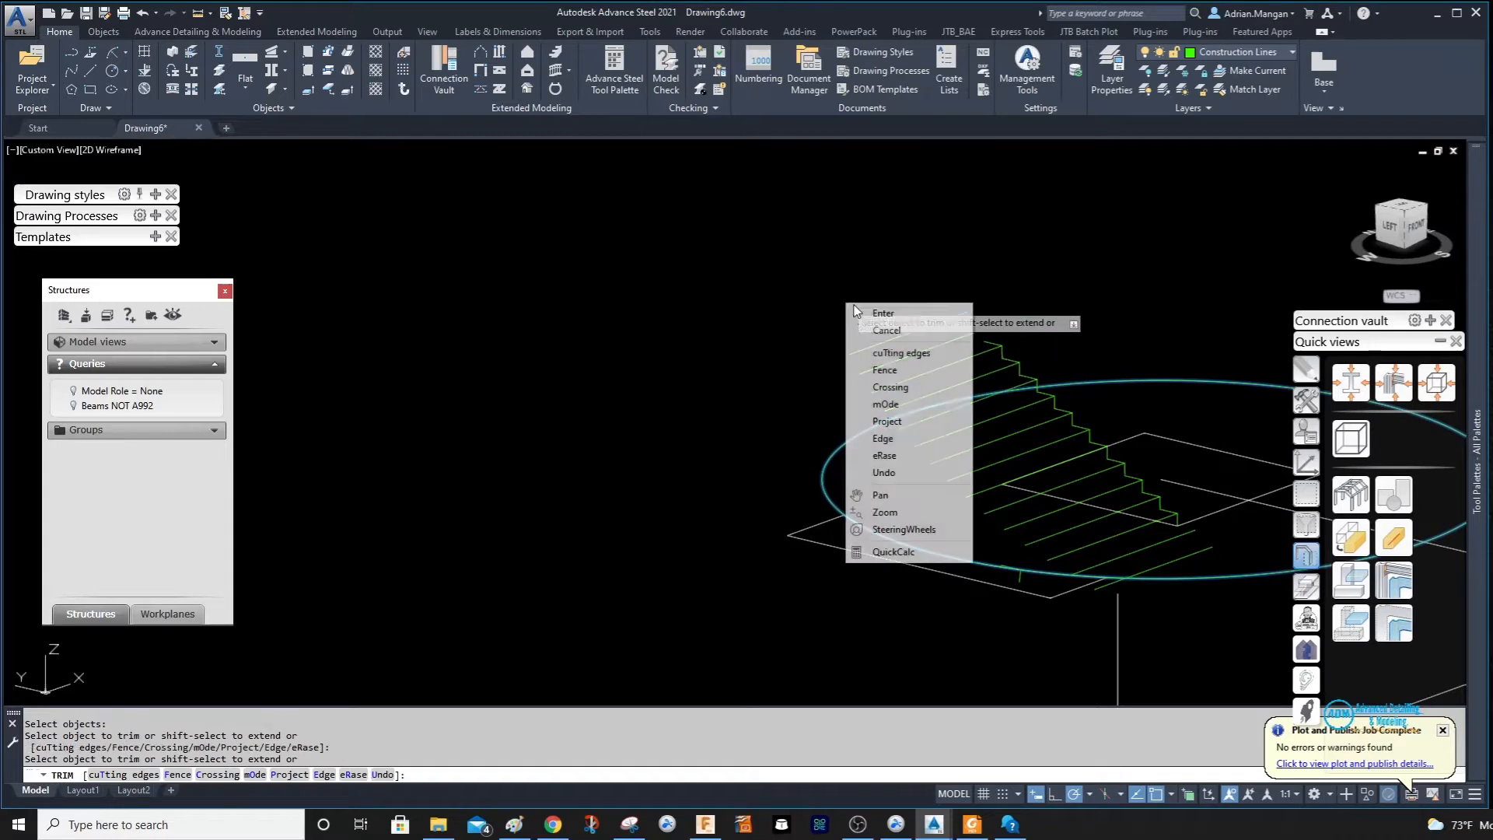
click(879, 313)
Draw a circle of radius 2.5" centred on the trimmed outer end of the uppermost construction line.
text(c)
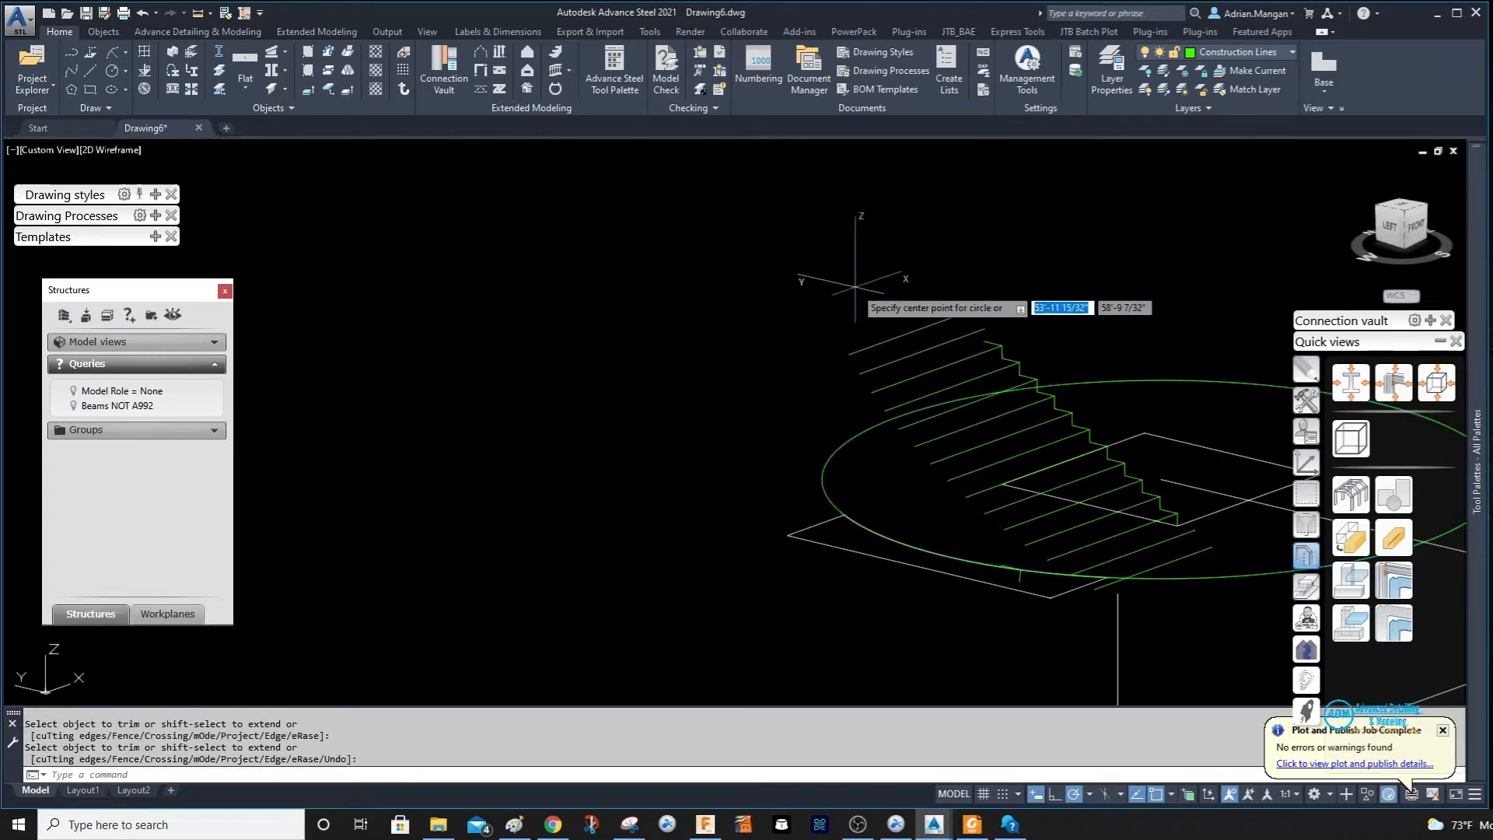
key(Return)
scroll(852, 342, up, 5)
shift+middle_drag(778, 361, 670, 316)
scroll(843, 400, down, 5)
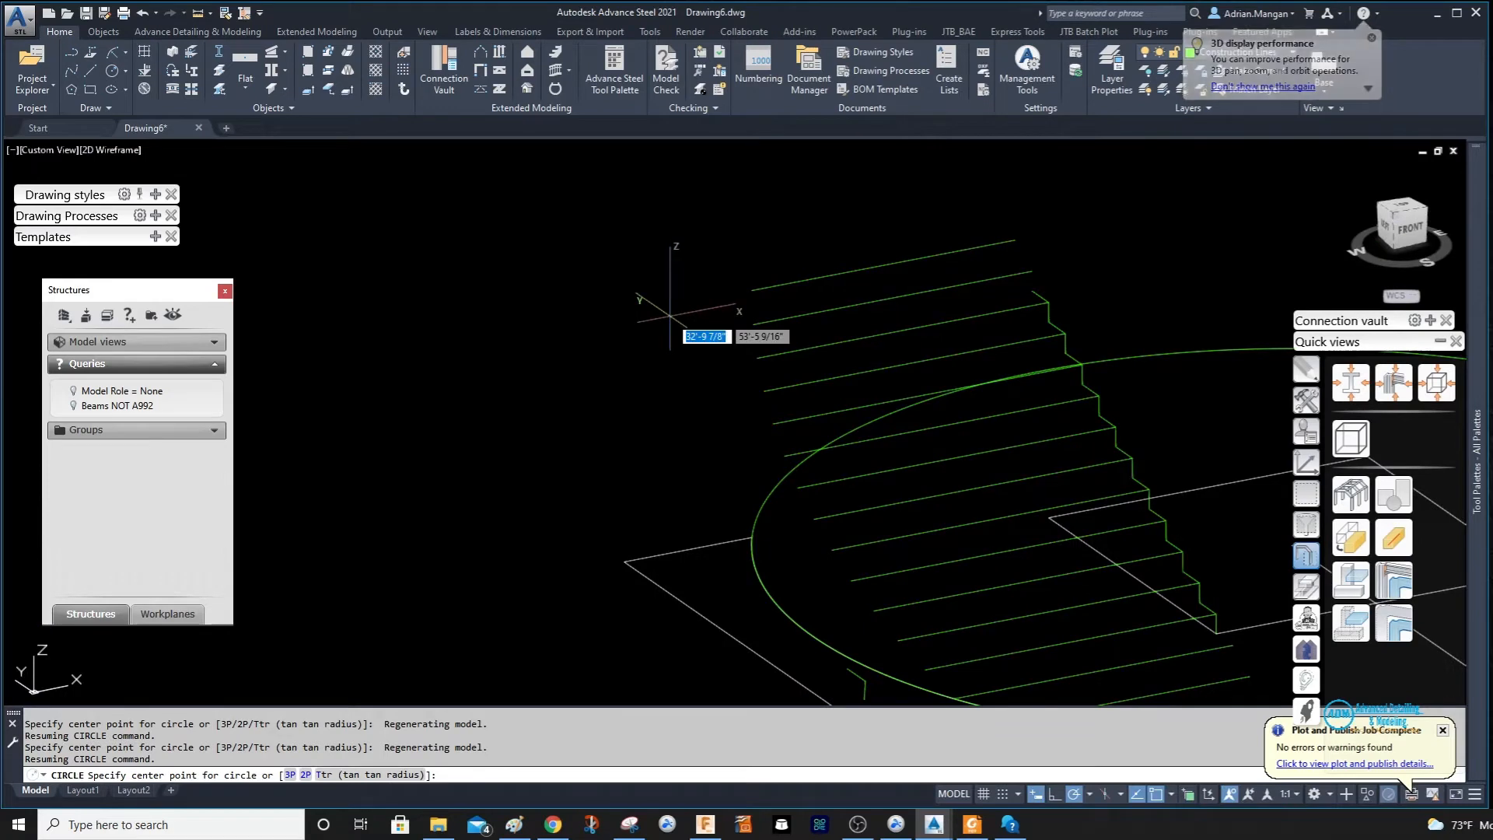
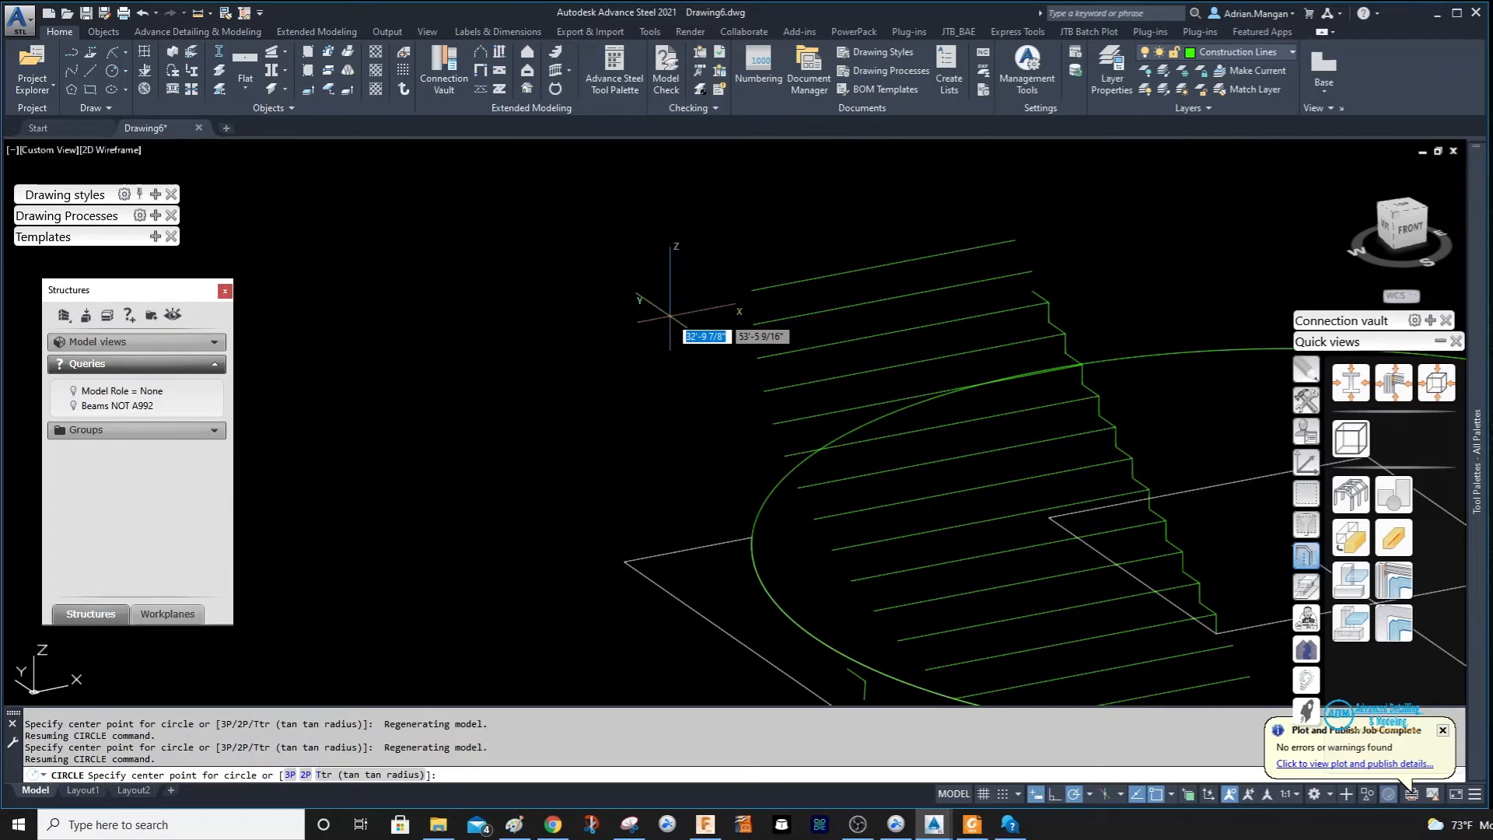
scroll(766, 295, up, 5)
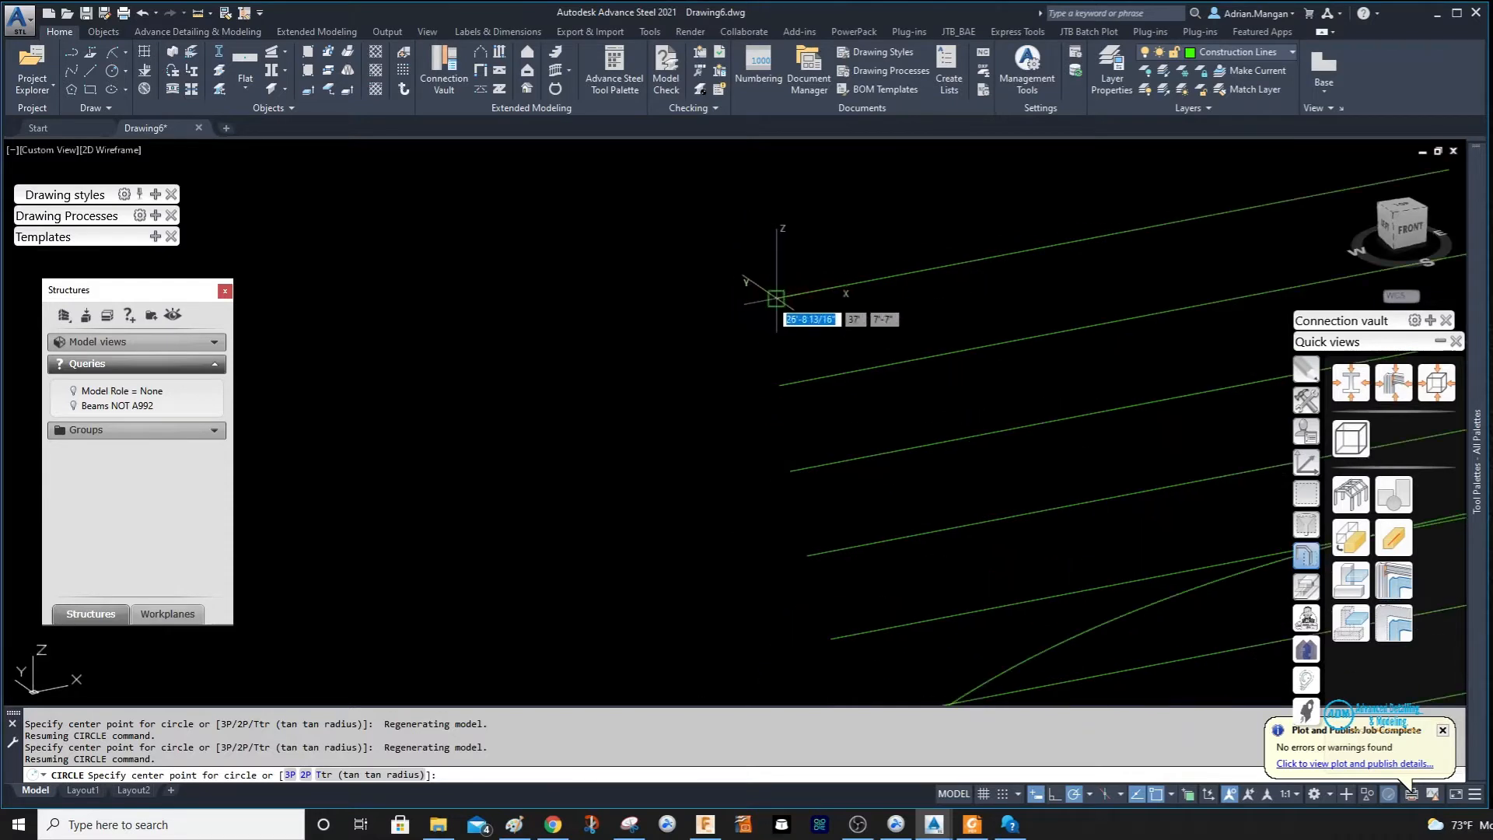
click(776, 297)
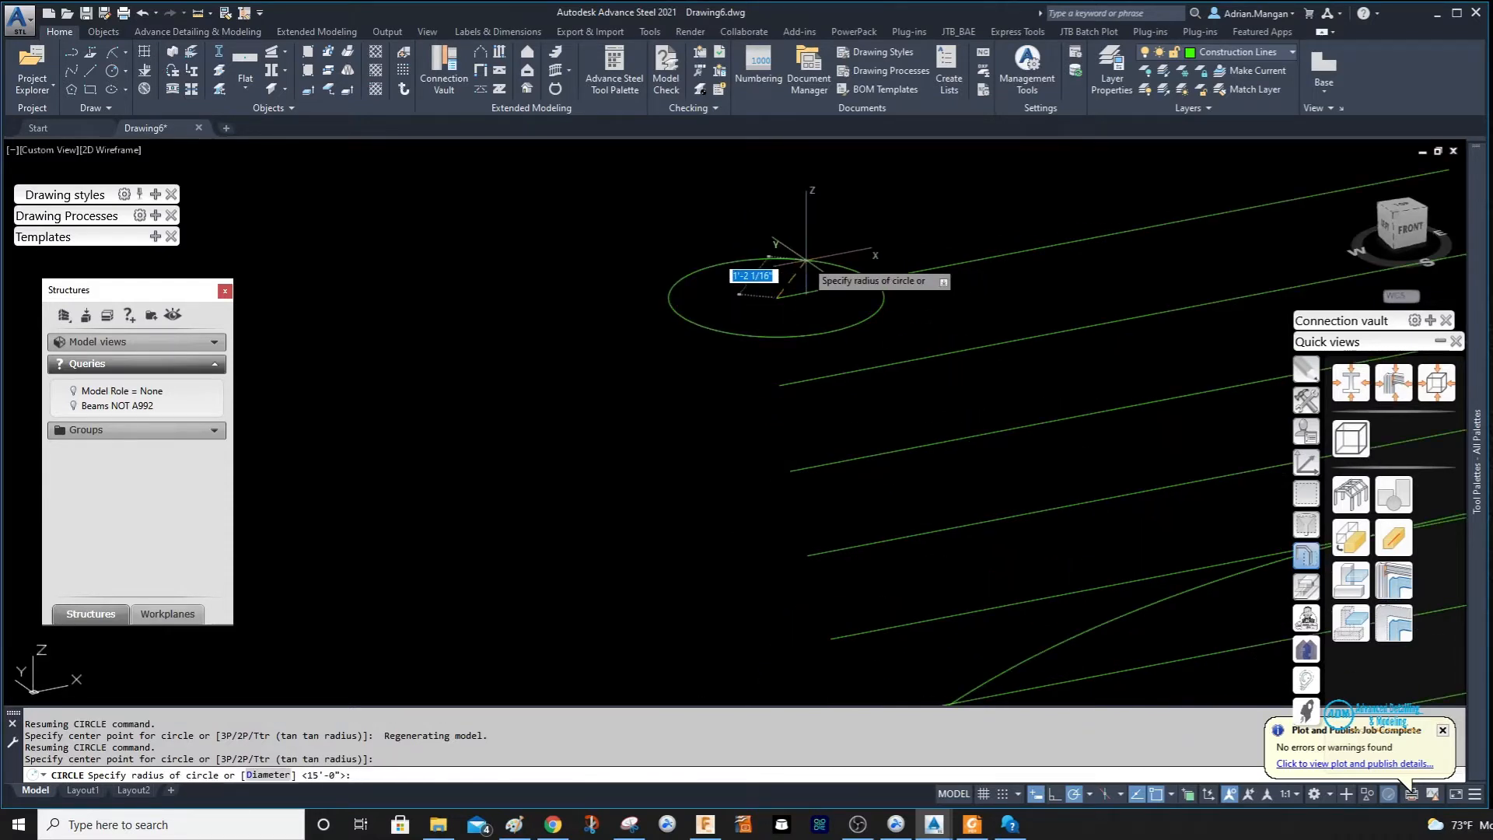
text(2.5)
key(Return)
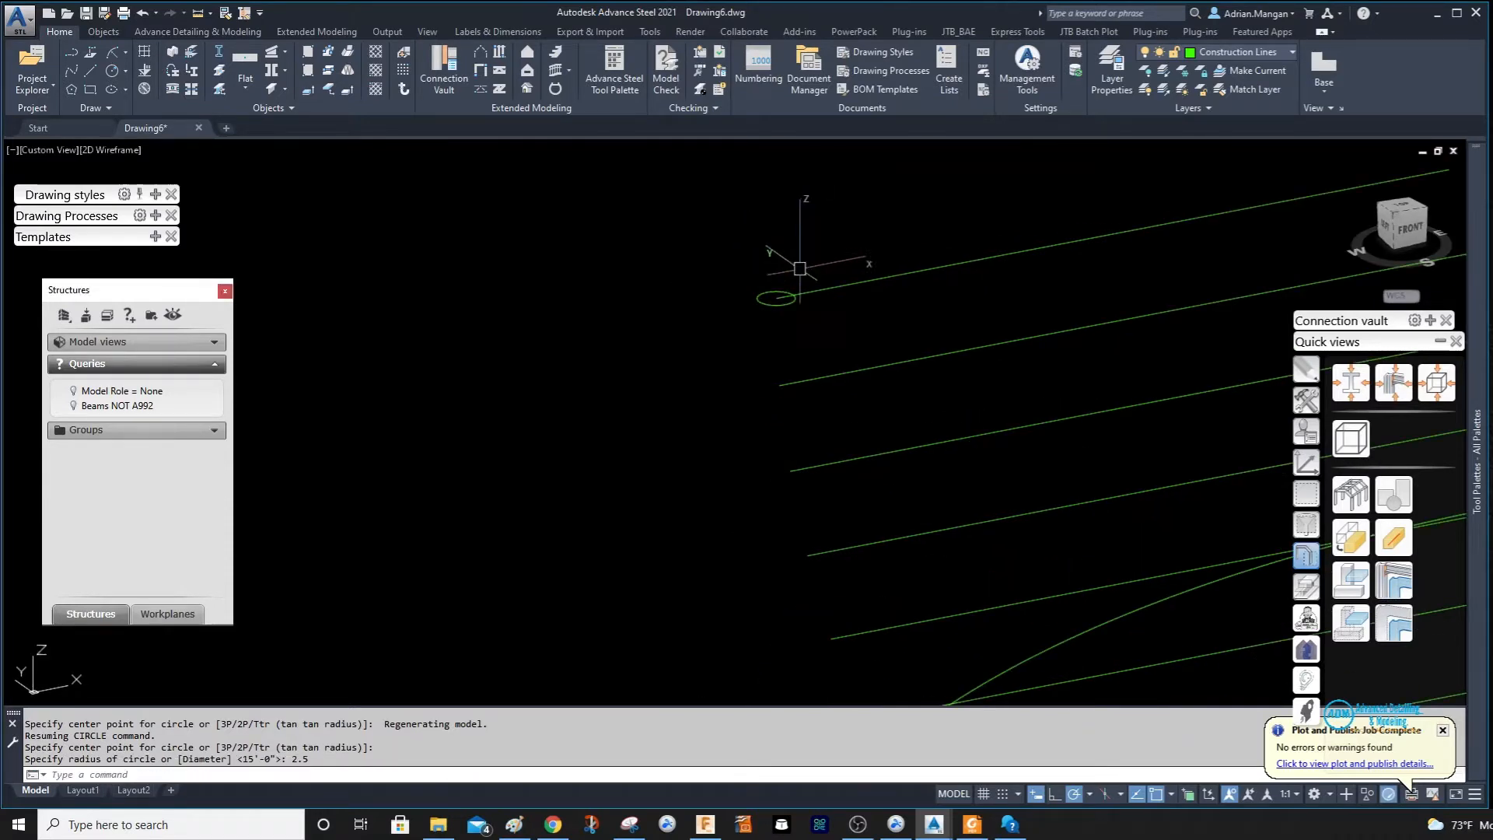
Copy the small circle from its centre to the outer end of the second construction line from the top.
scroll(799, 268, up, 3)
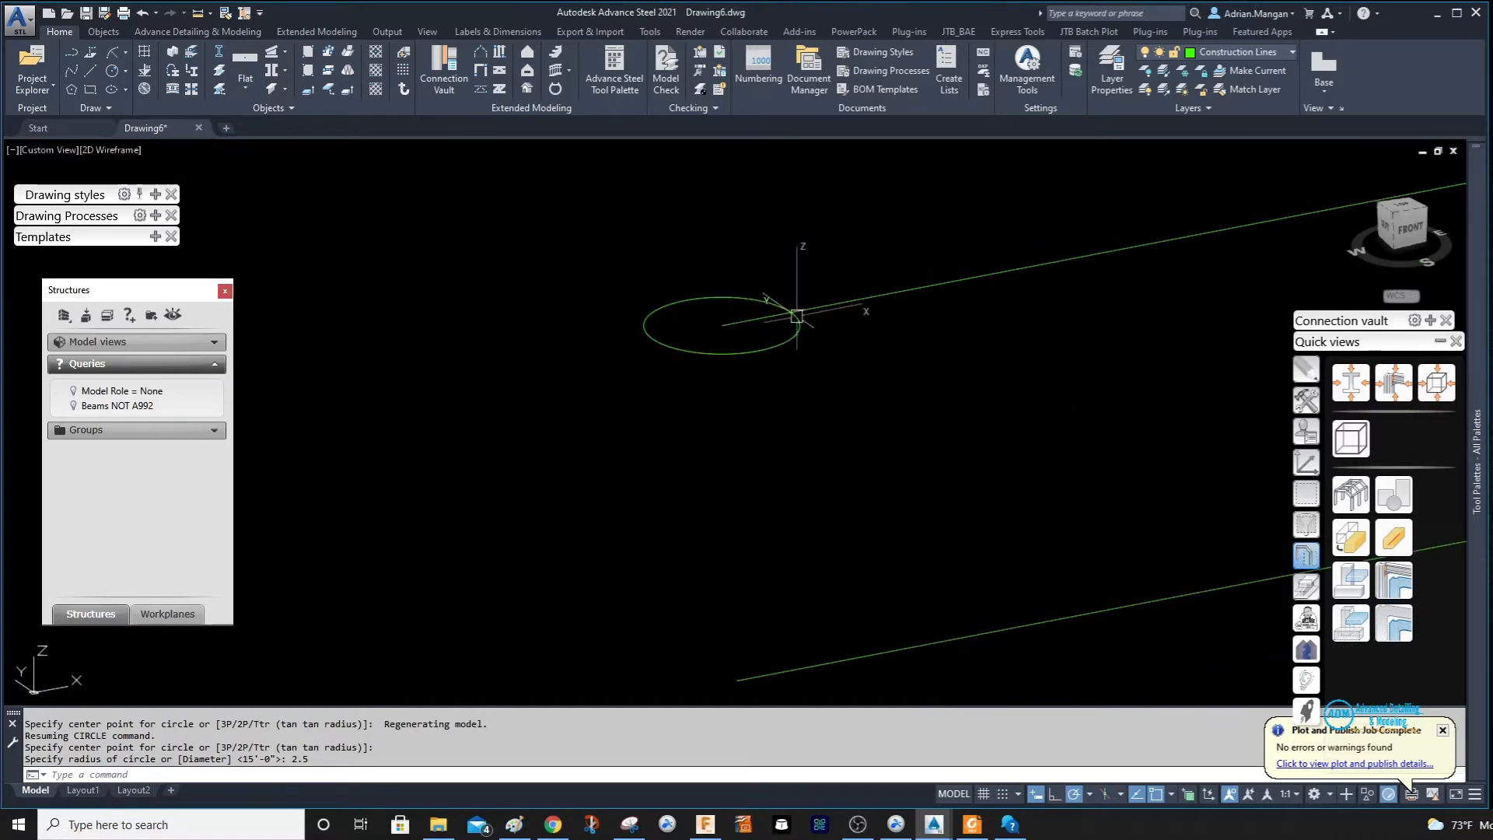
scroll(792, 316, down, 5)
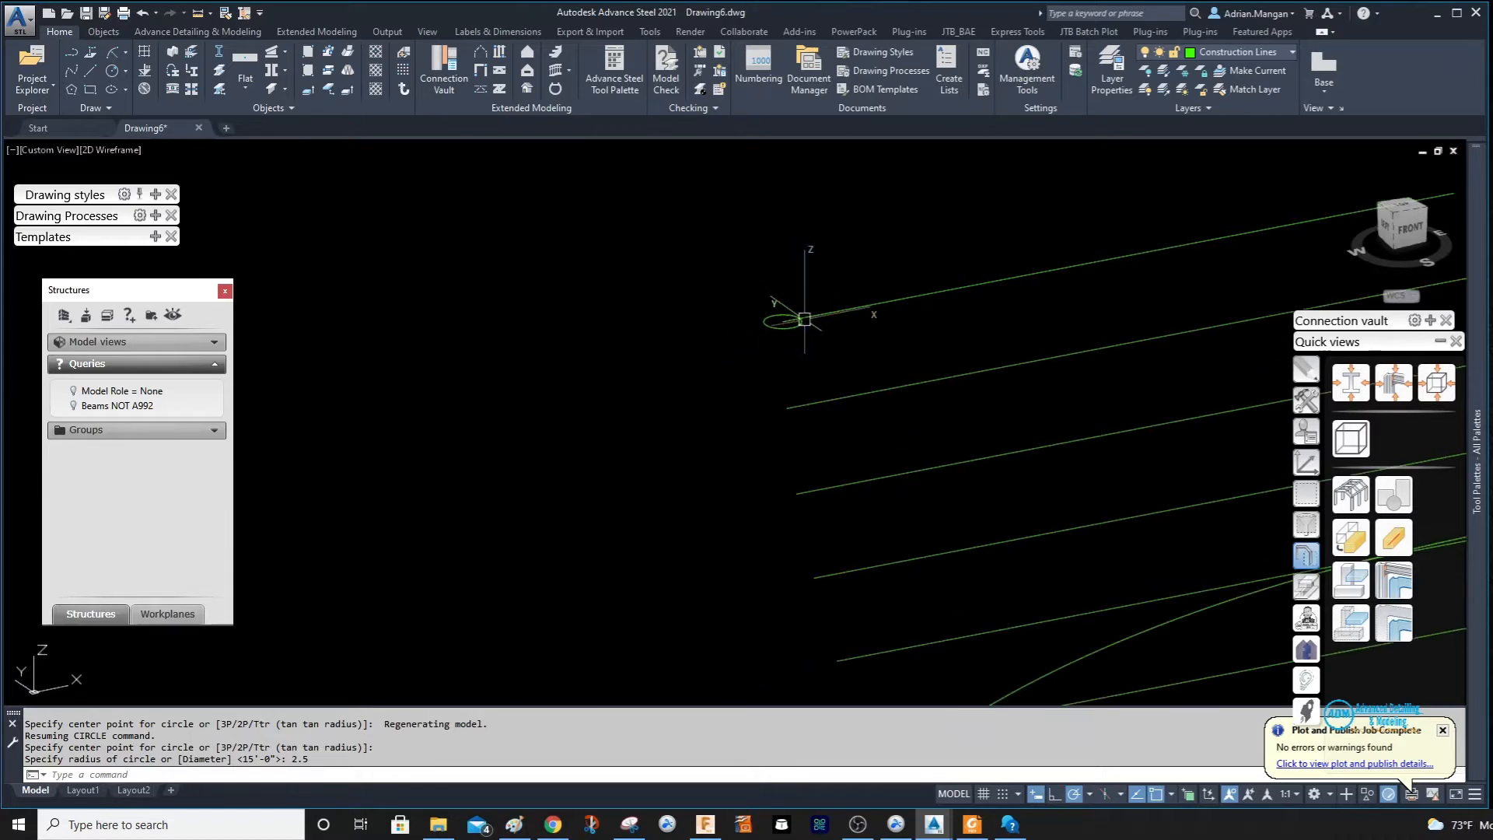
scroll(778, 249, up, 3)
click(782, 270)
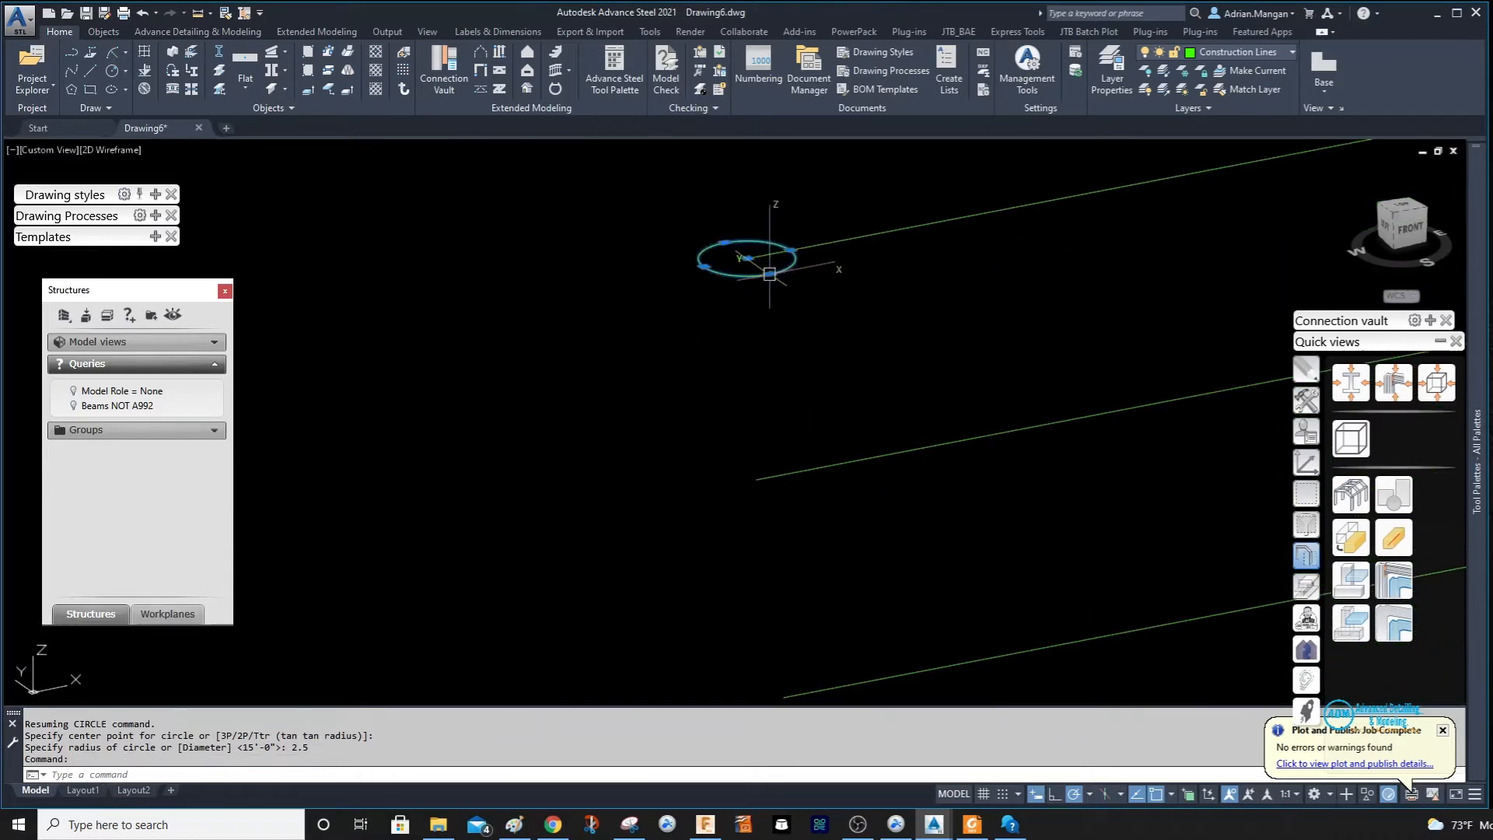
right_click(768, 276)
click(827, 406)
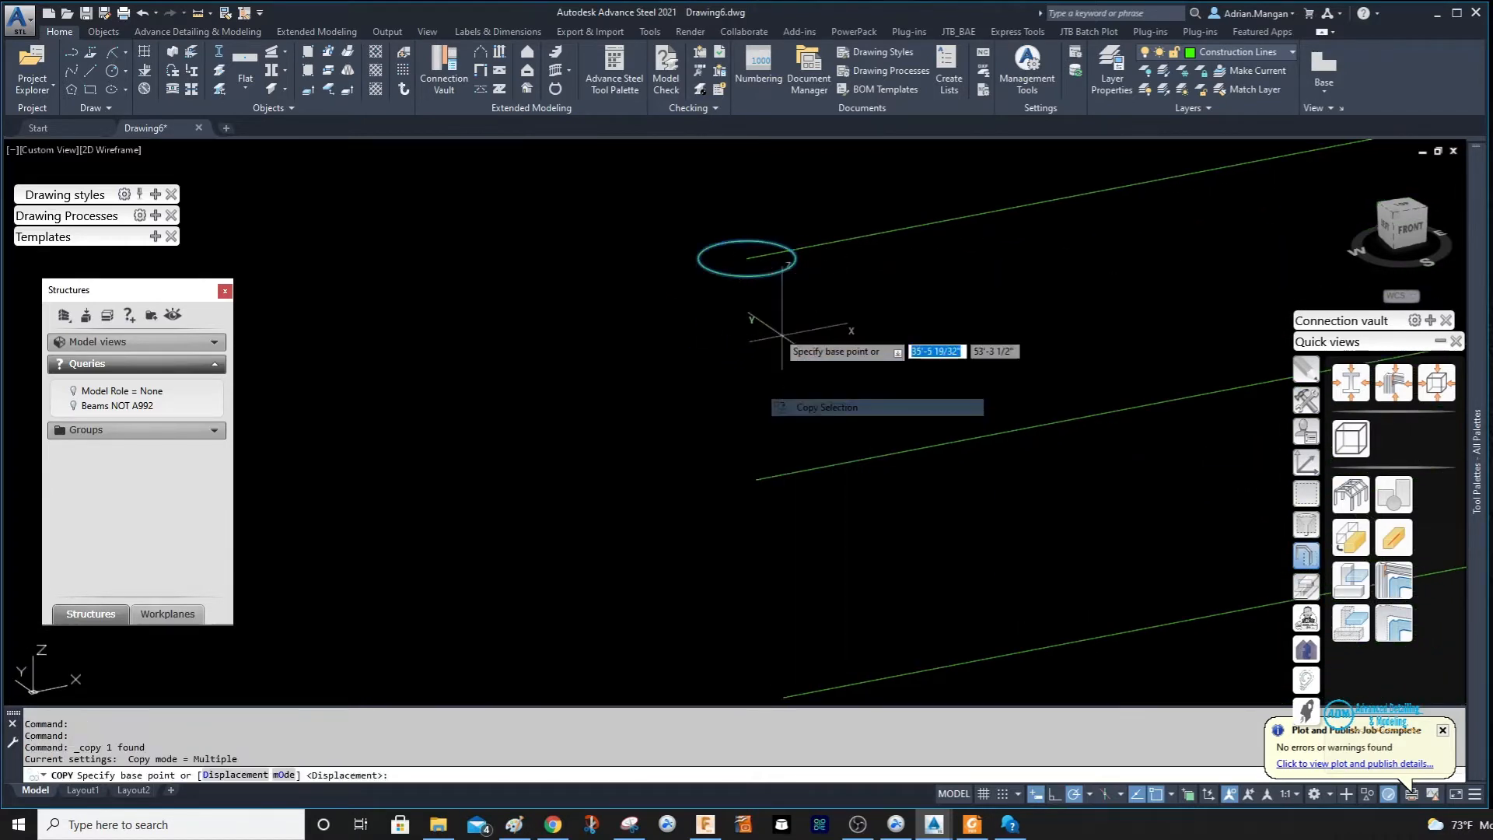
click(746, 259)
click(756, 479)
Place copies of the circle on the outer ends of the third through sixth construction lines from the top.
scroll(776, 449, down, 4)
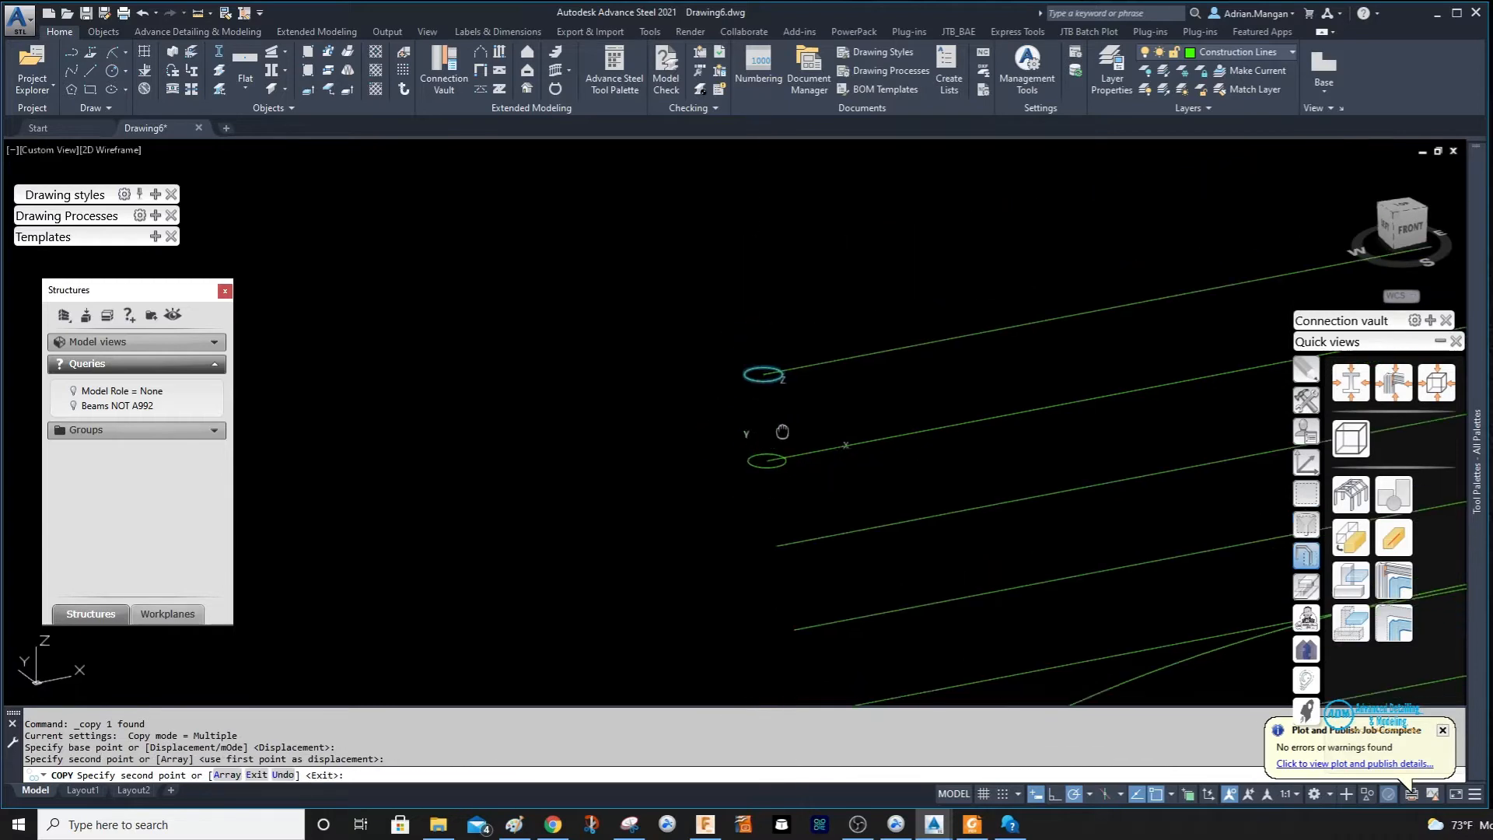
middle_drag(781, 430, 761, 234)
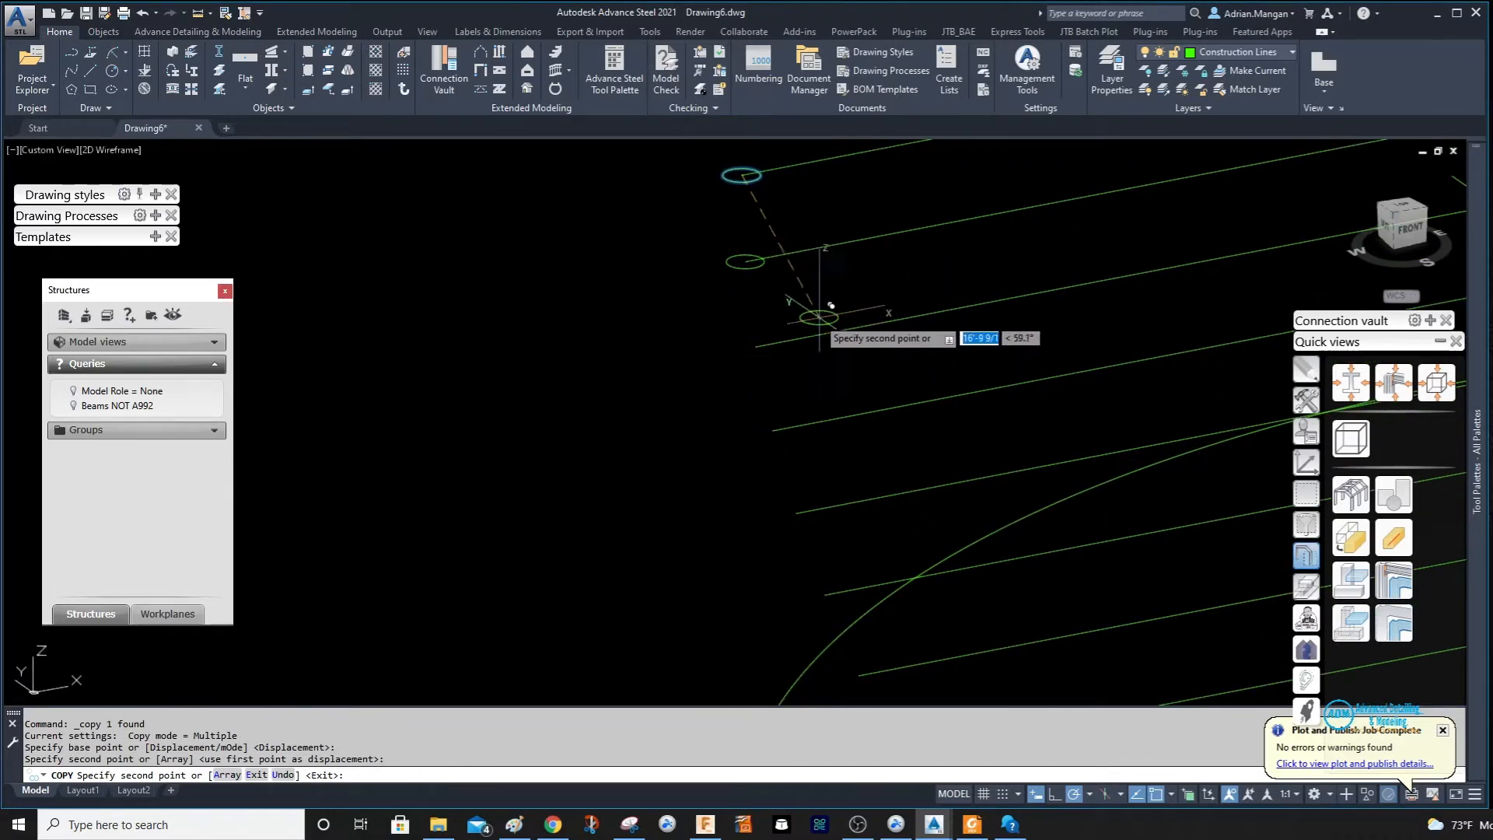
click(767, 334)
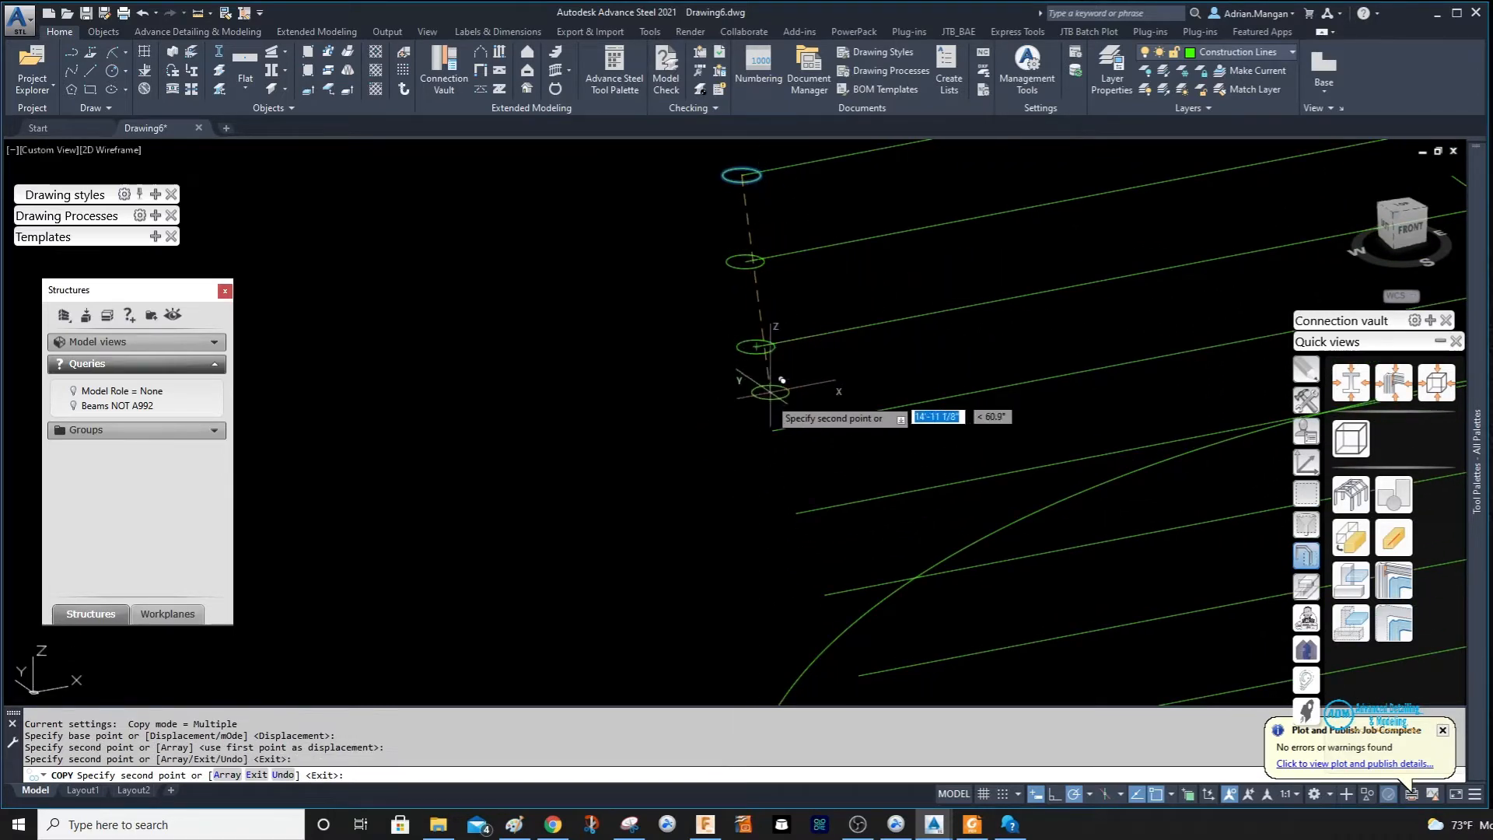
click(784, 418)
click(805, 513)
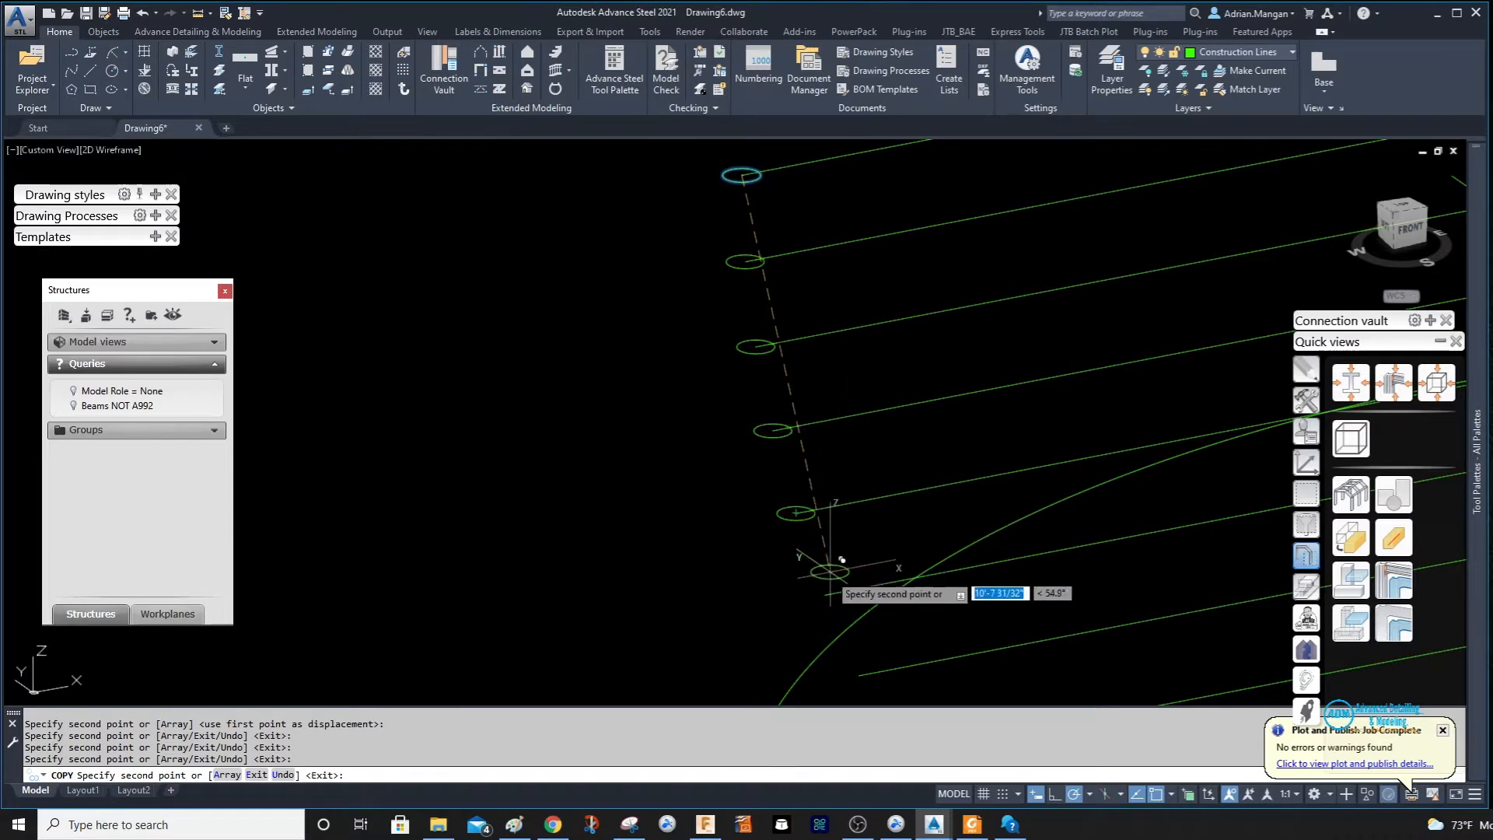
click(827, 595)
Continue copying the circle onto the outer ends of the remaining construction lines, down to the lowest one.
scroll(838, 537, down, 3)
middle_drag(837, 529, 750, 320)
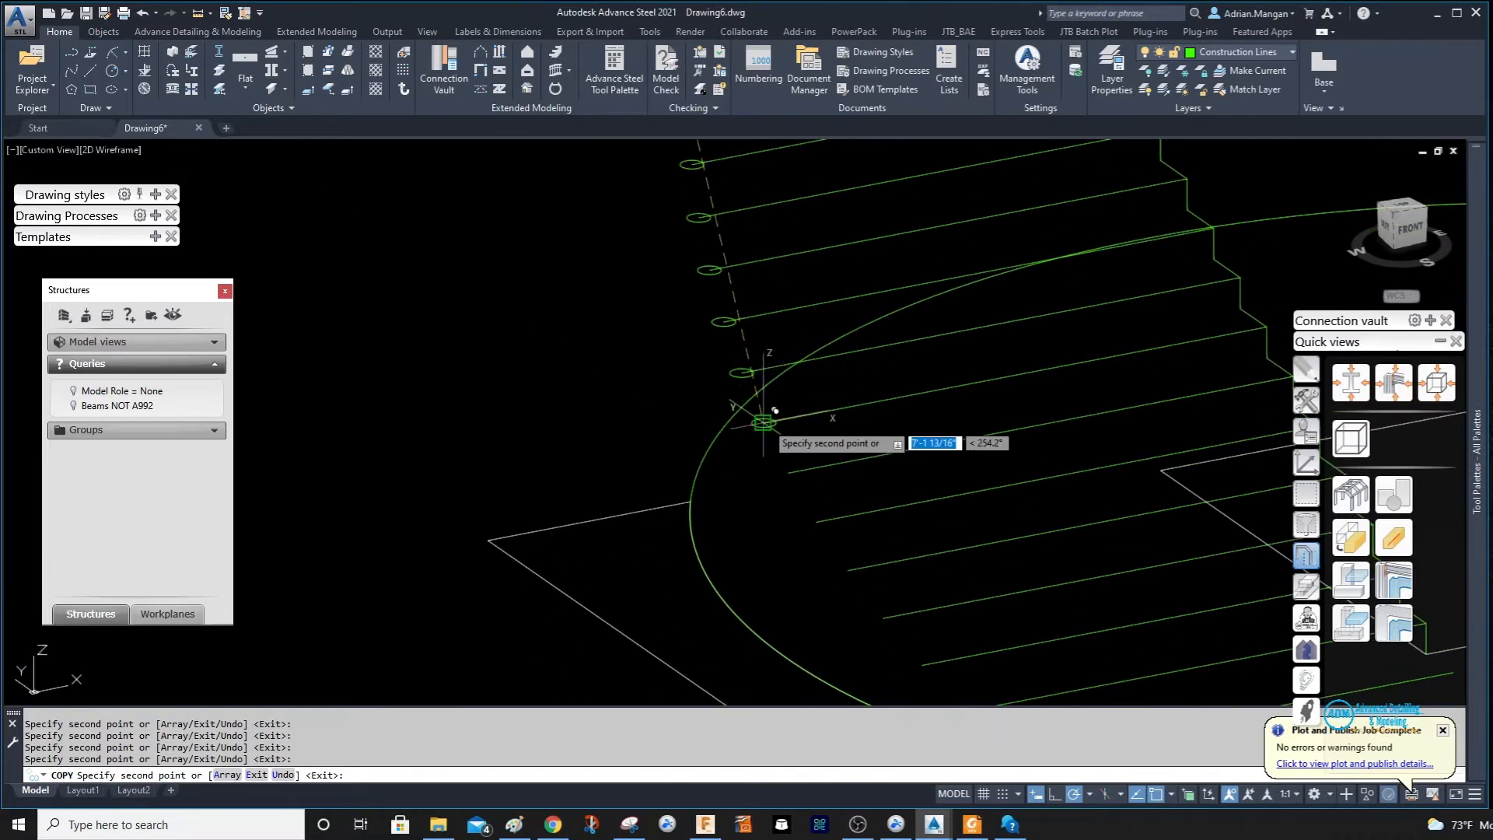
click(762, 422)
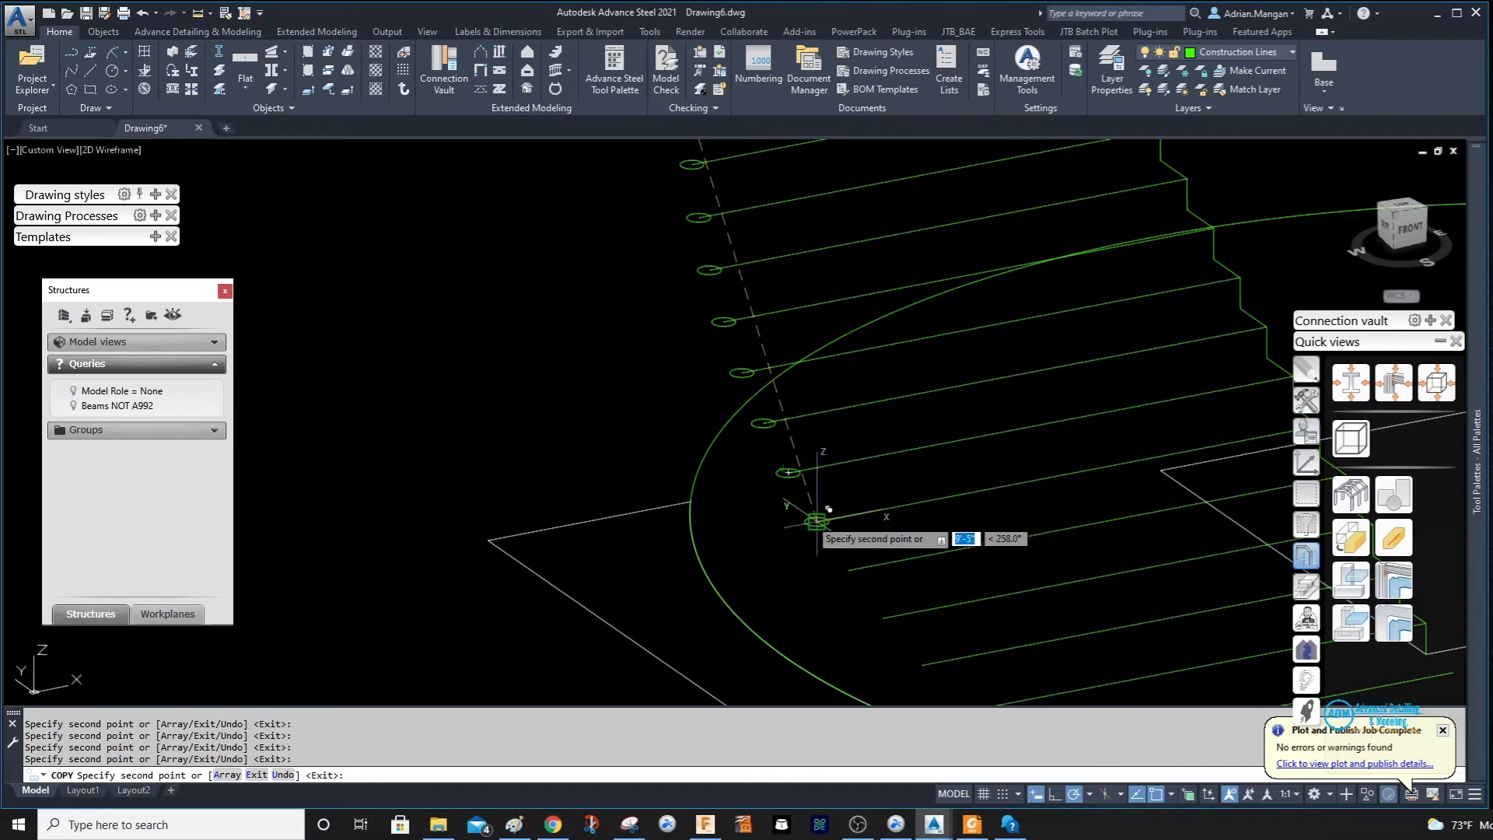
click(816, 519)
click(847, 570)
middle_drag(854, 488, 779, 302)
click(807, 433)
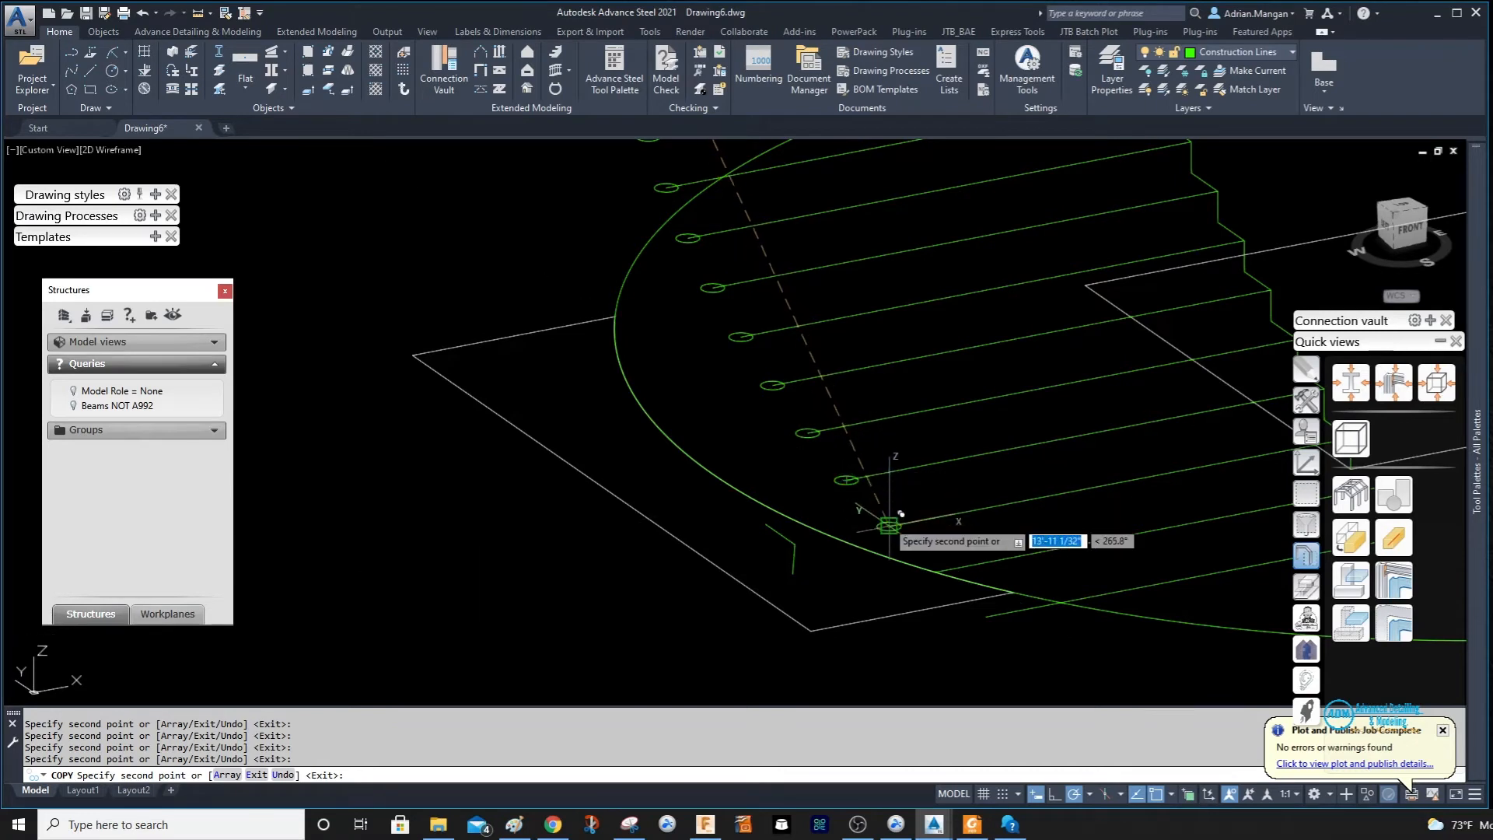
click(888, 522)
click(944, 561)
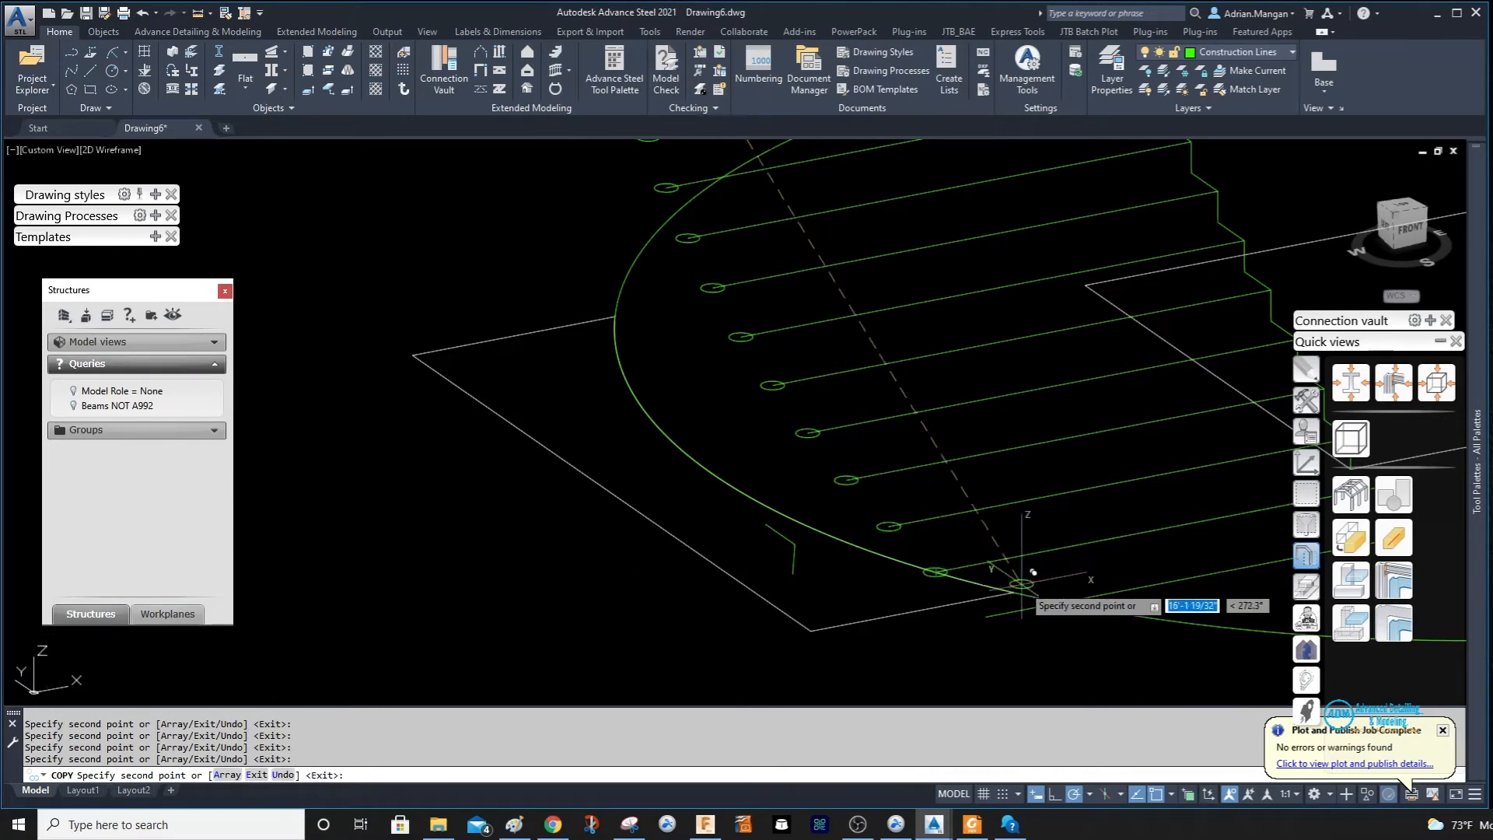
click(987, 614)
scroll(863, 444, down, 4)
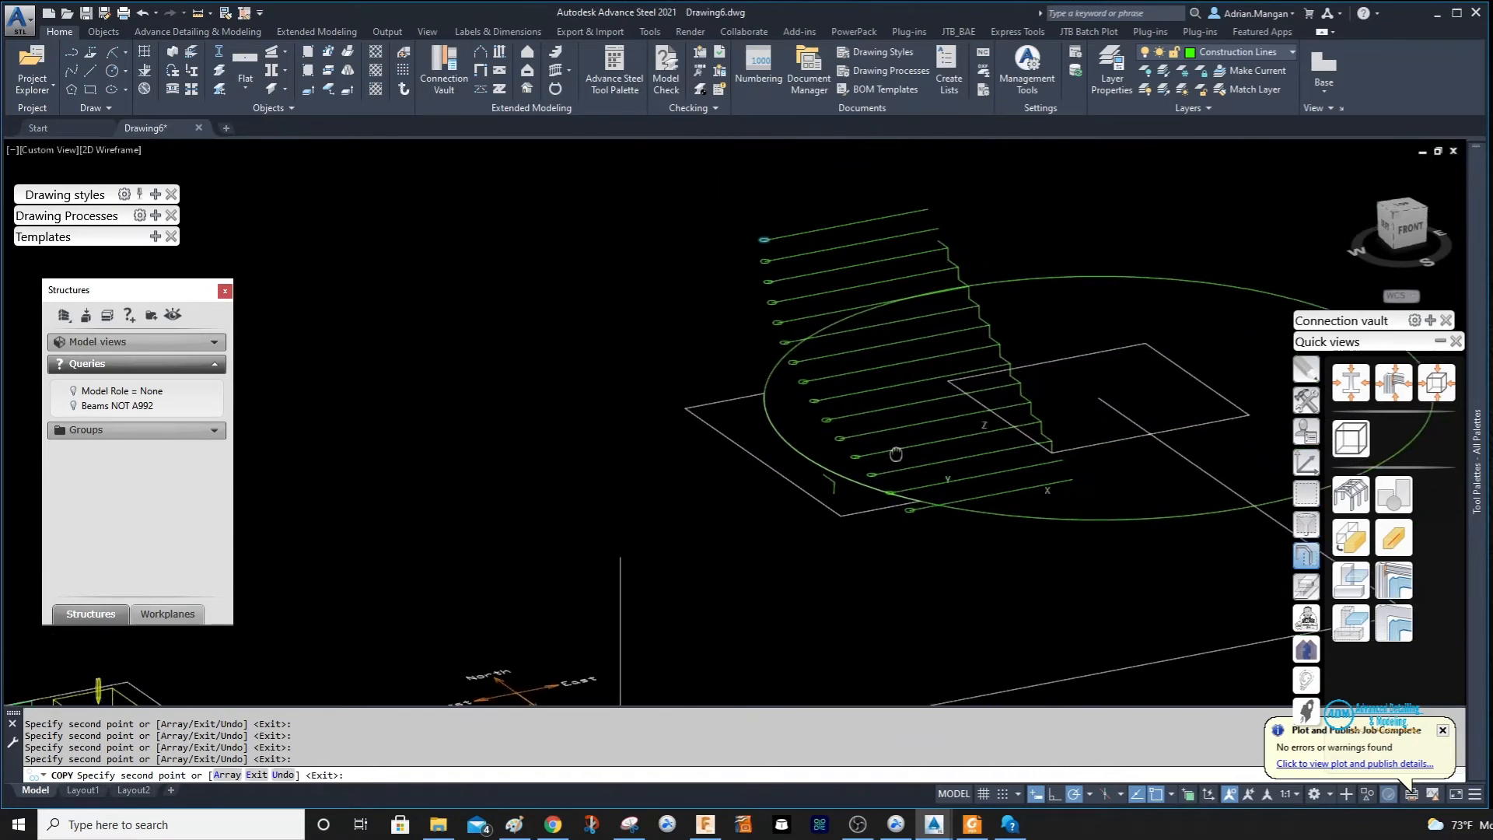
Move the stray circle from its centre onto the outer end of the third construction line from the top.
right_click(893, 386)
click(917, 394)
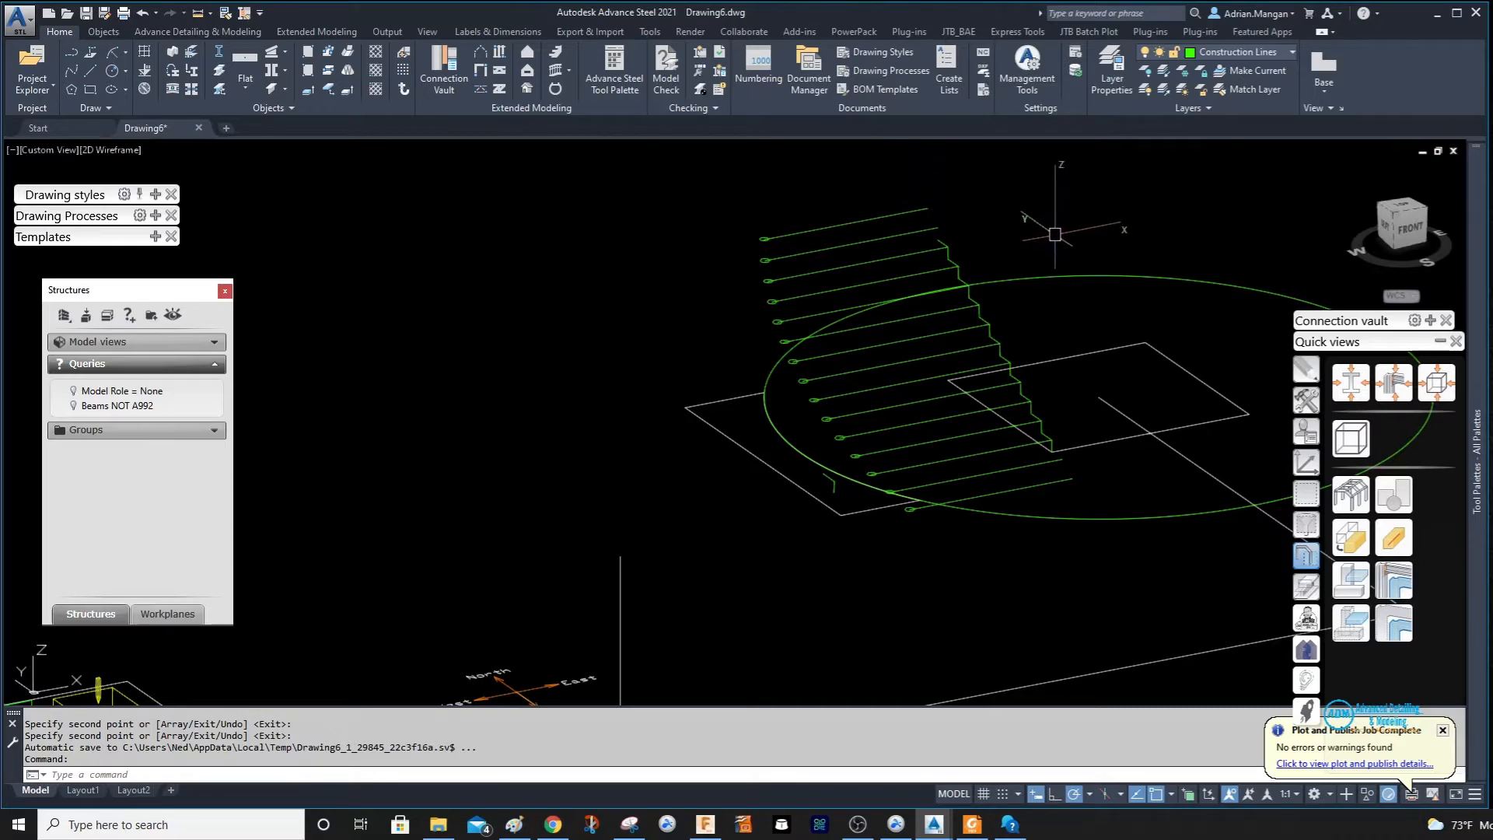
shift+middle_drag(1054, 234, 827, 221)
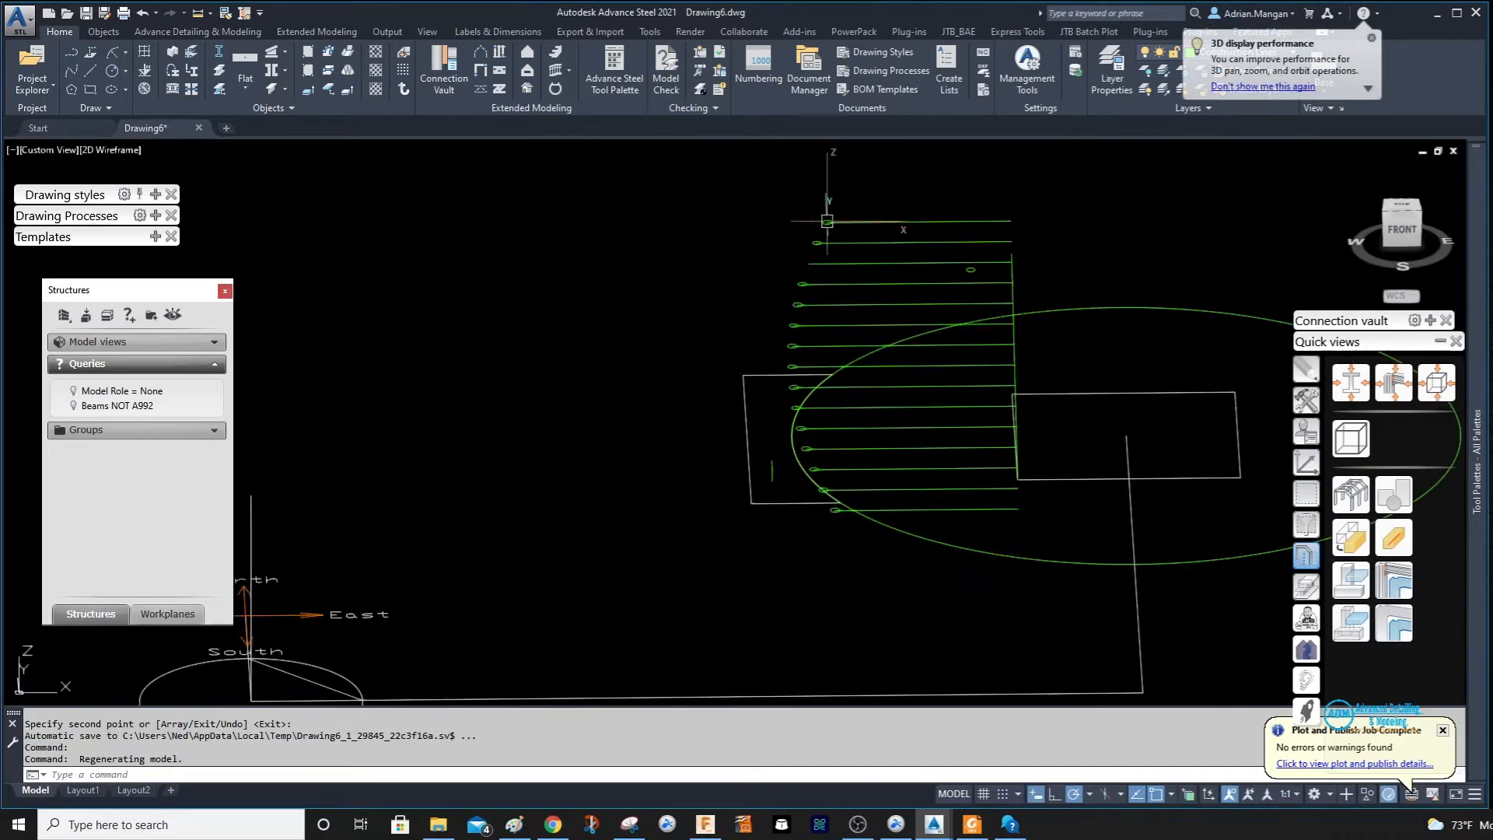
scroll(827, 221, up, 4)
click(1251, 326)
right_click(1241, 327)
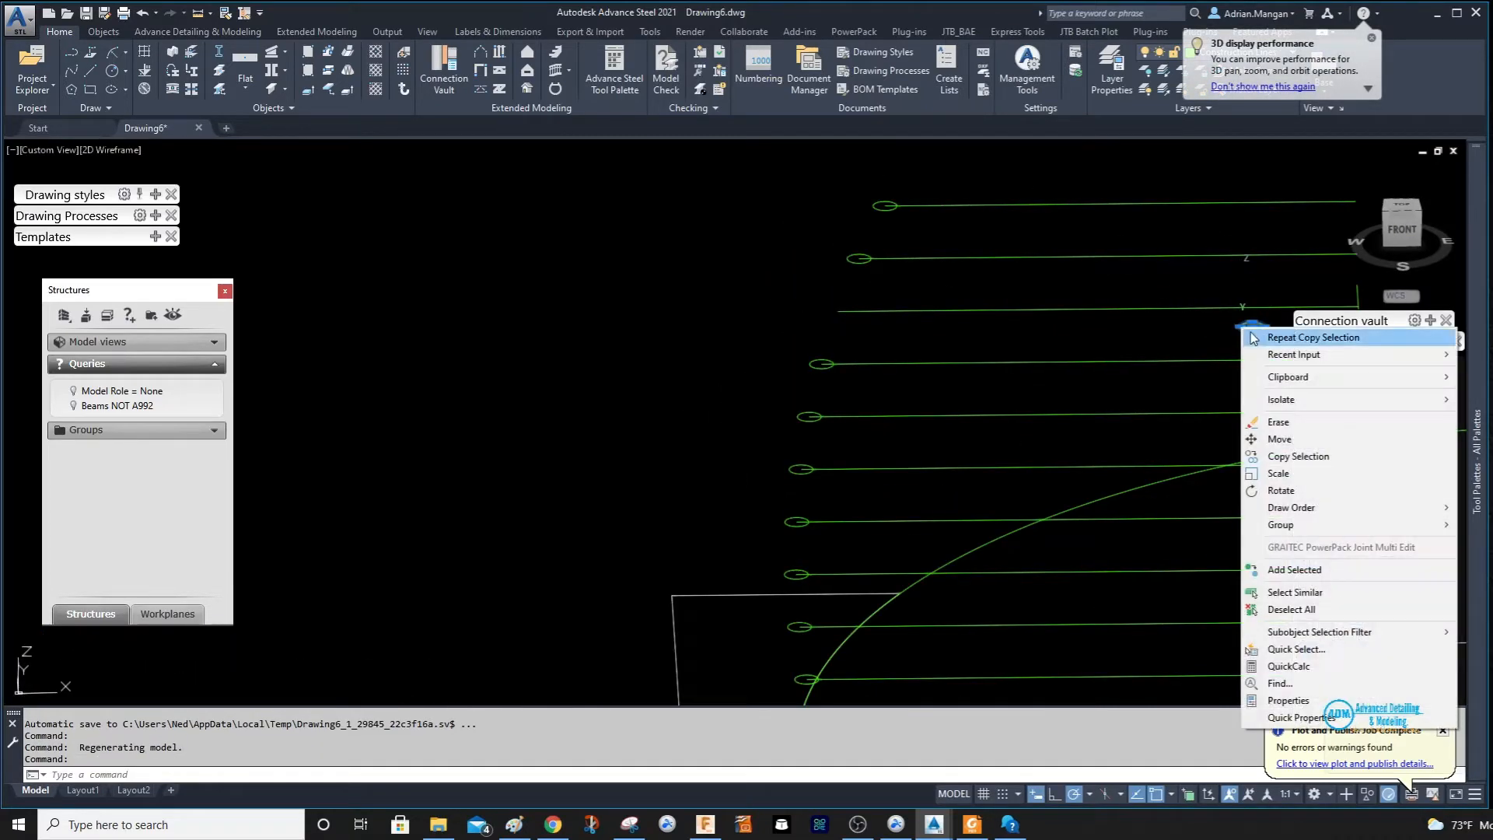
click(1278, 438)
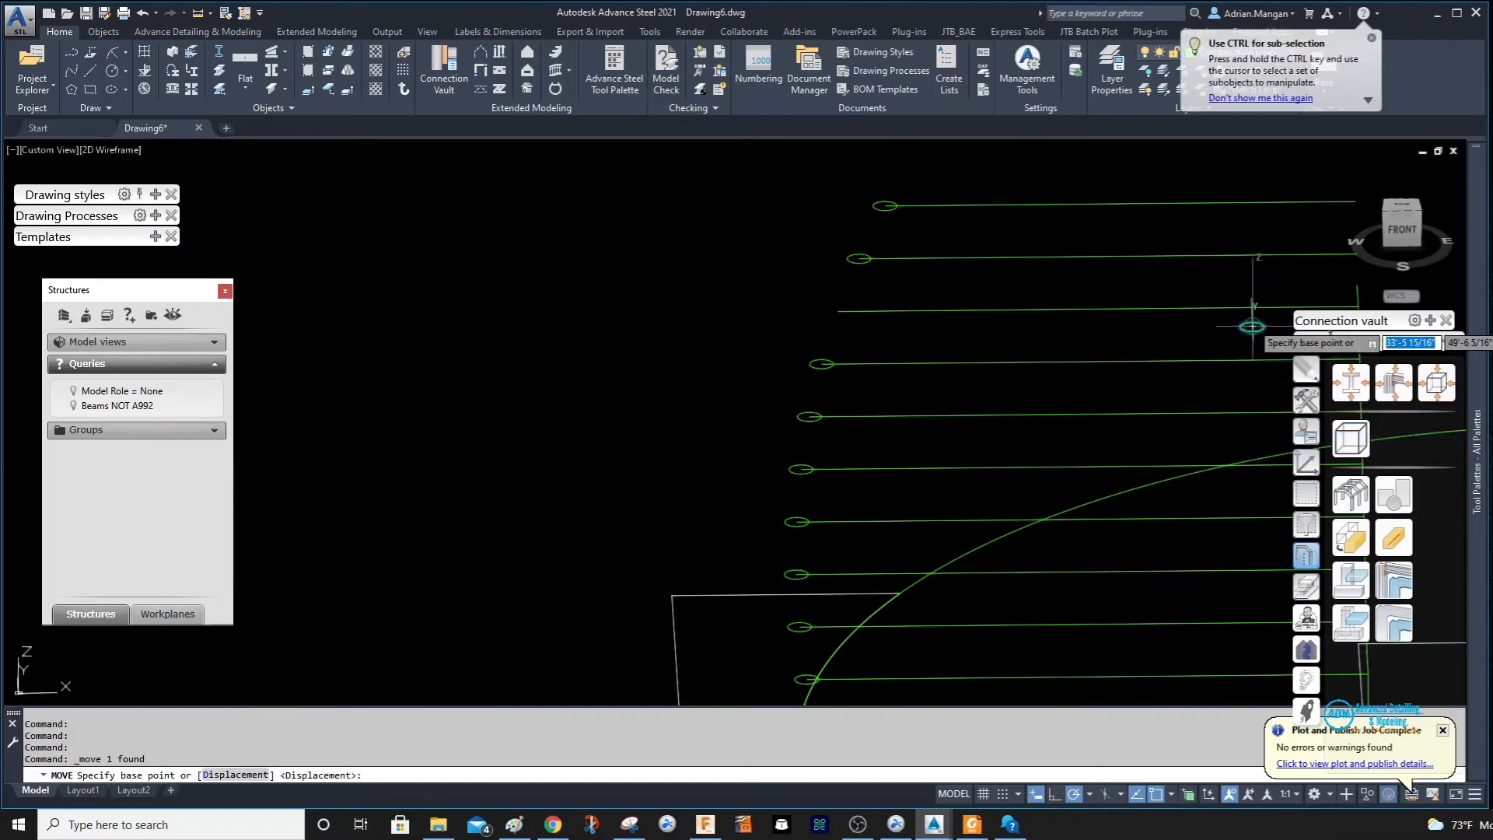
click(1251, 326)
click(840, 277)
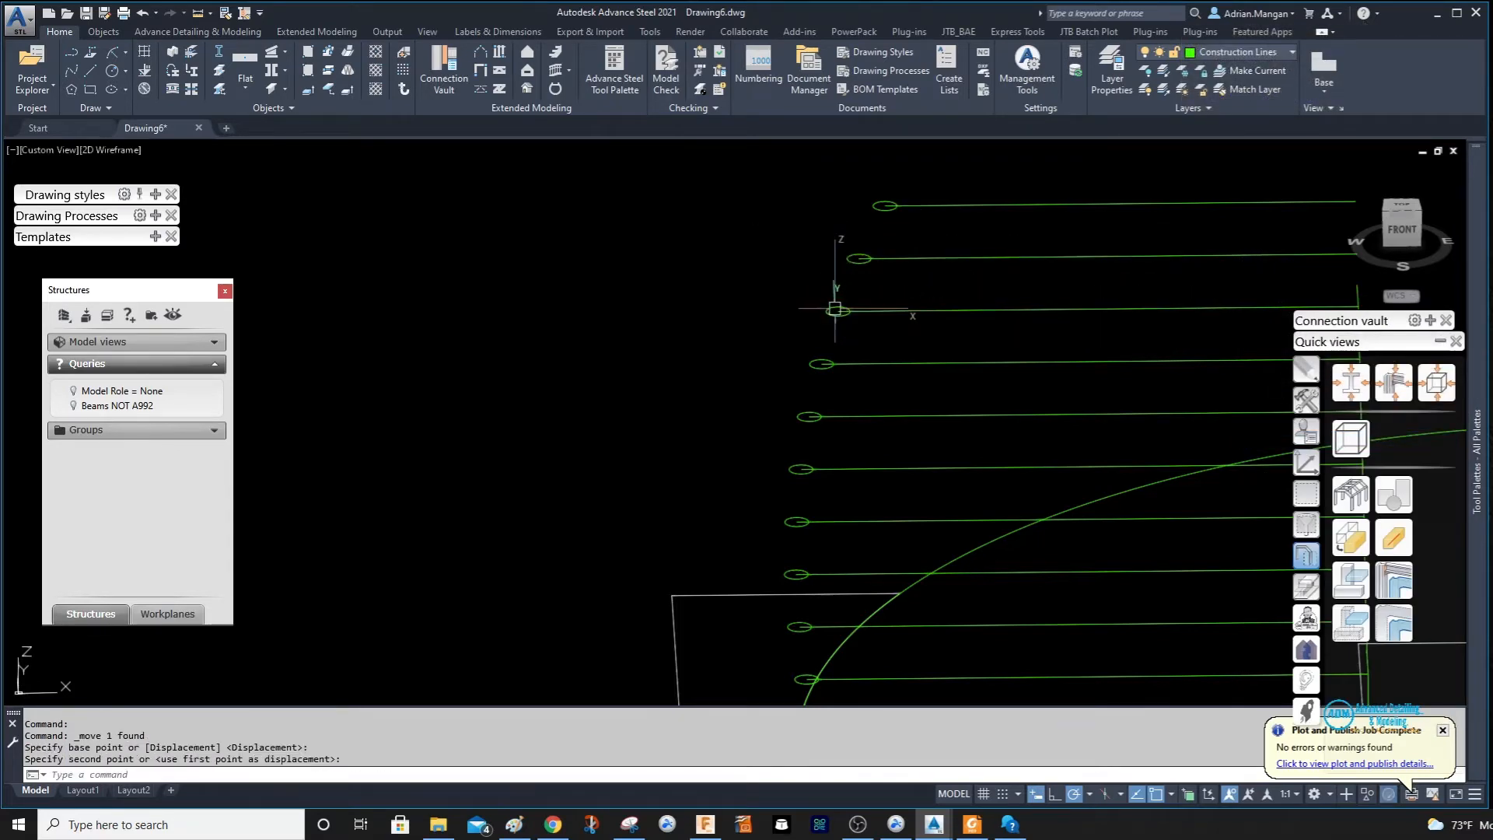
Start a fit-point spline through the centres of the four lowest circles along the outer ends of the construction lines.
scroll(1023, 308, down, 6)
shift+middle_drag(1023, 308, 937, 339)
scroll(958, 280, up, 4)
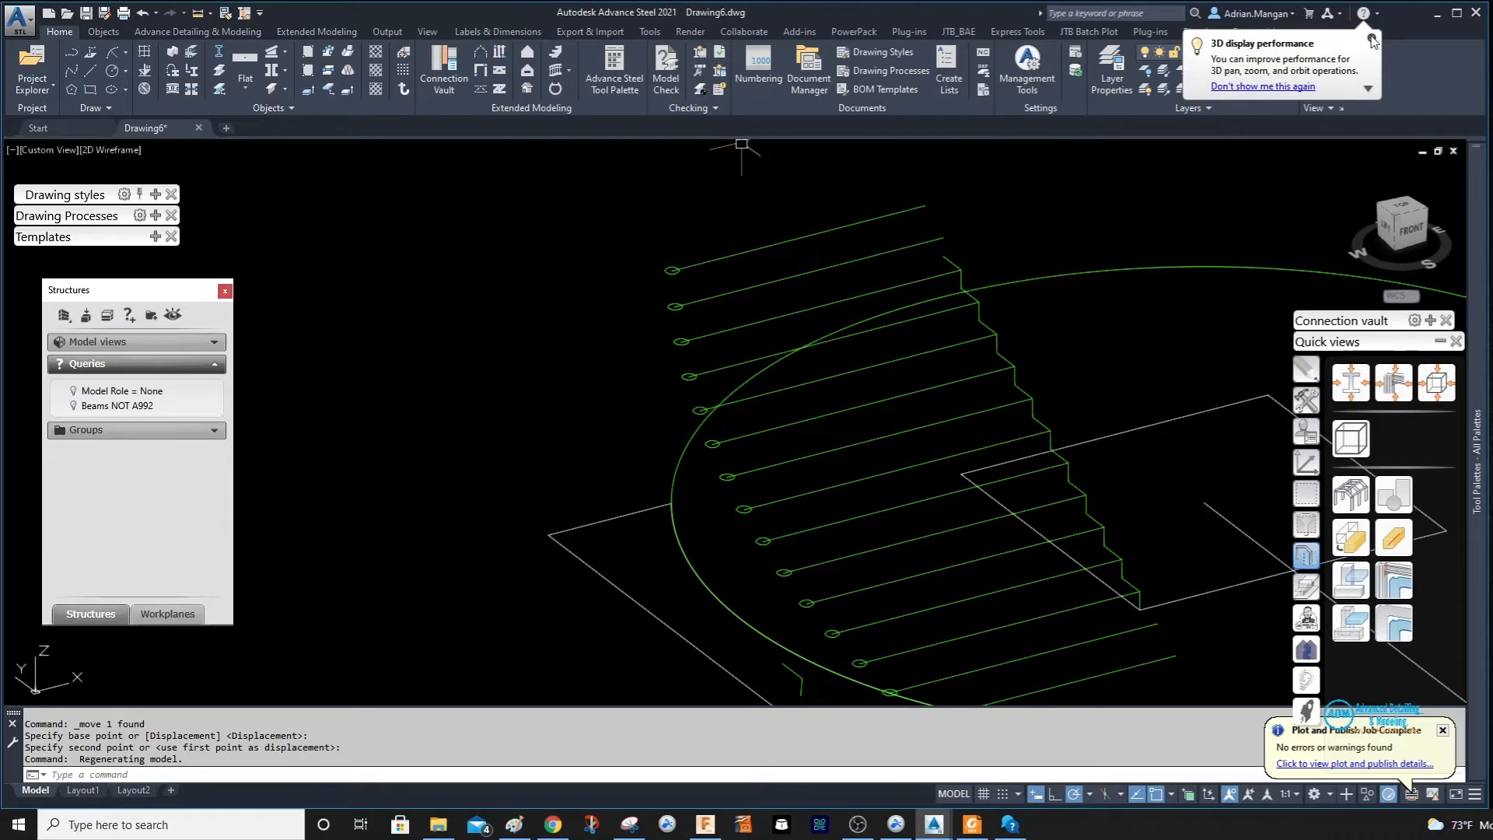
click(1370, 39)
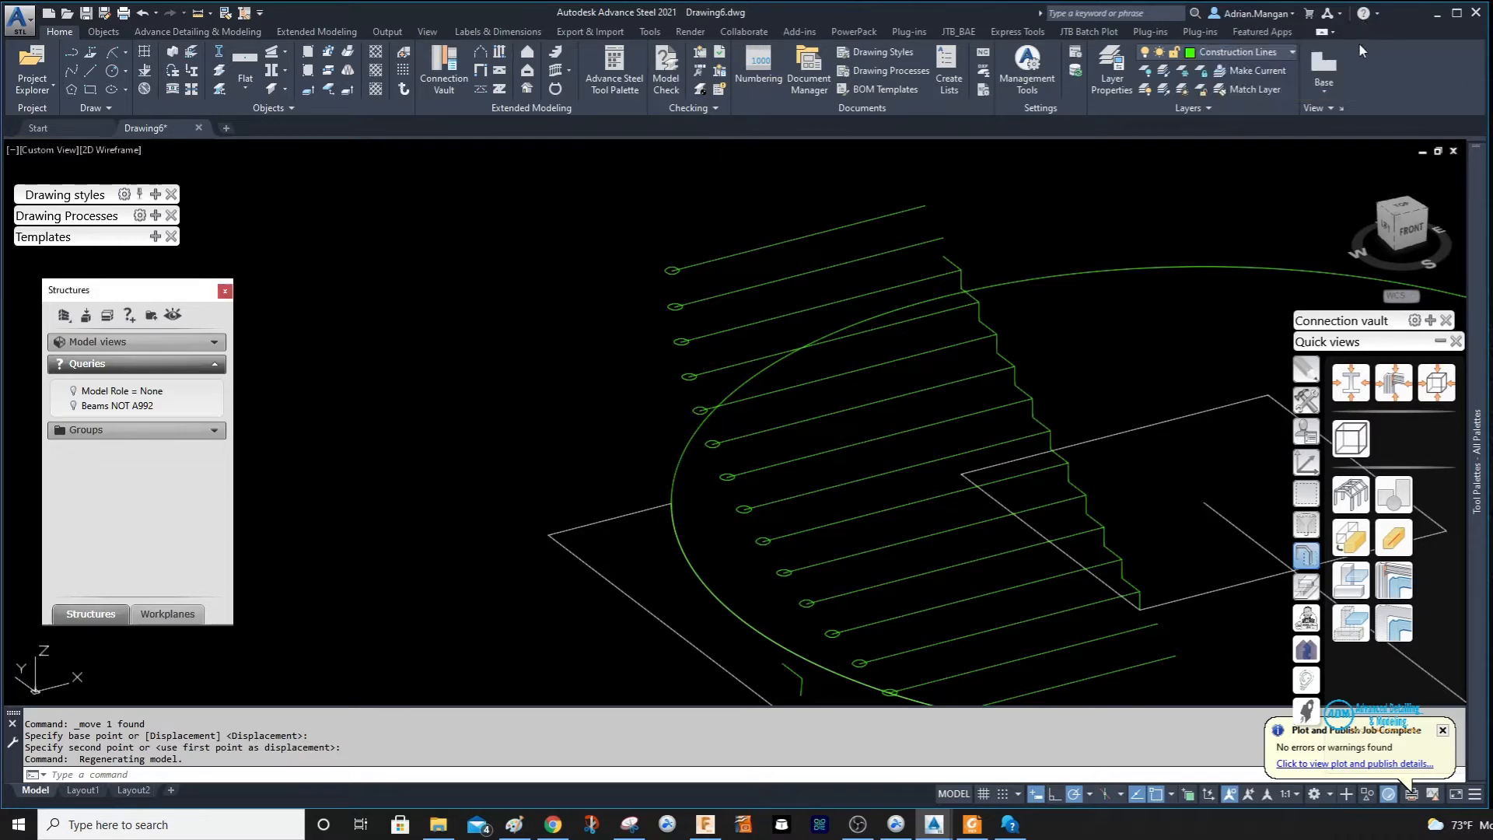
click(71, 71)
scroll(764, 351, down, 4)
scroll(778, 389, up, 8)
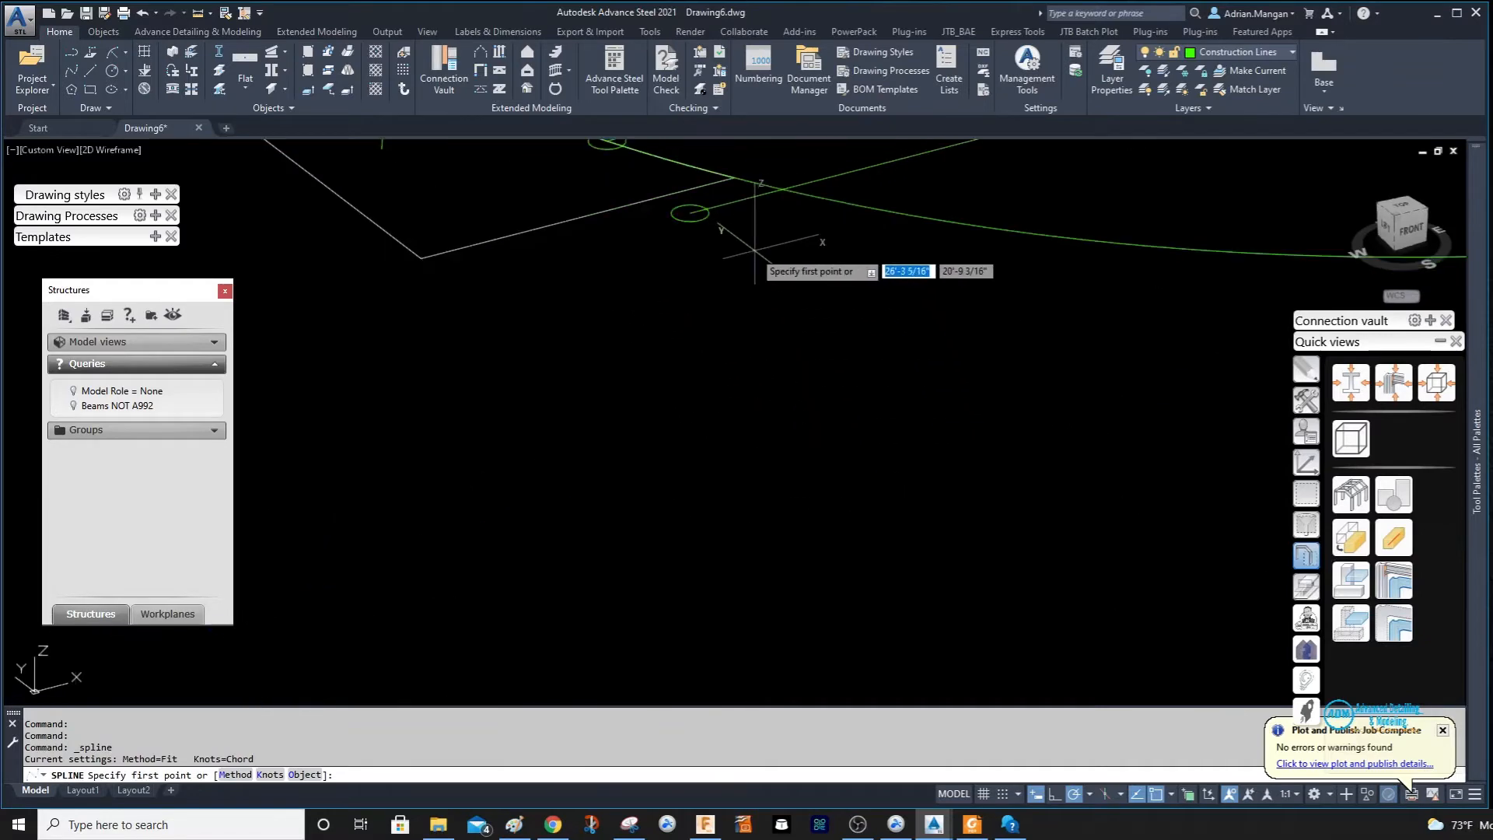
click(691, 213)
scroll(692, 214, down, 3)
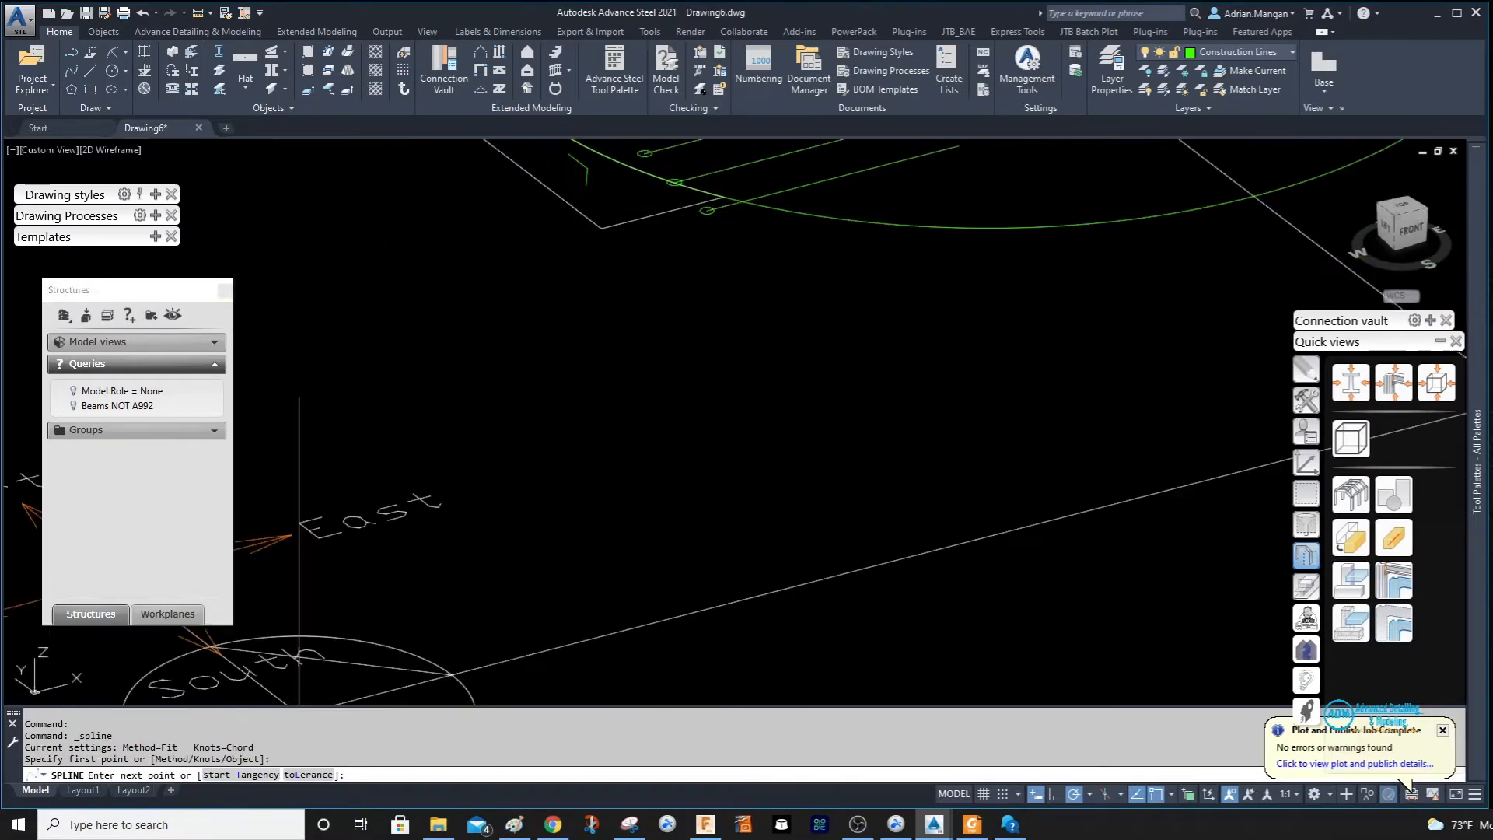
scroll(685, 206, up, 6)
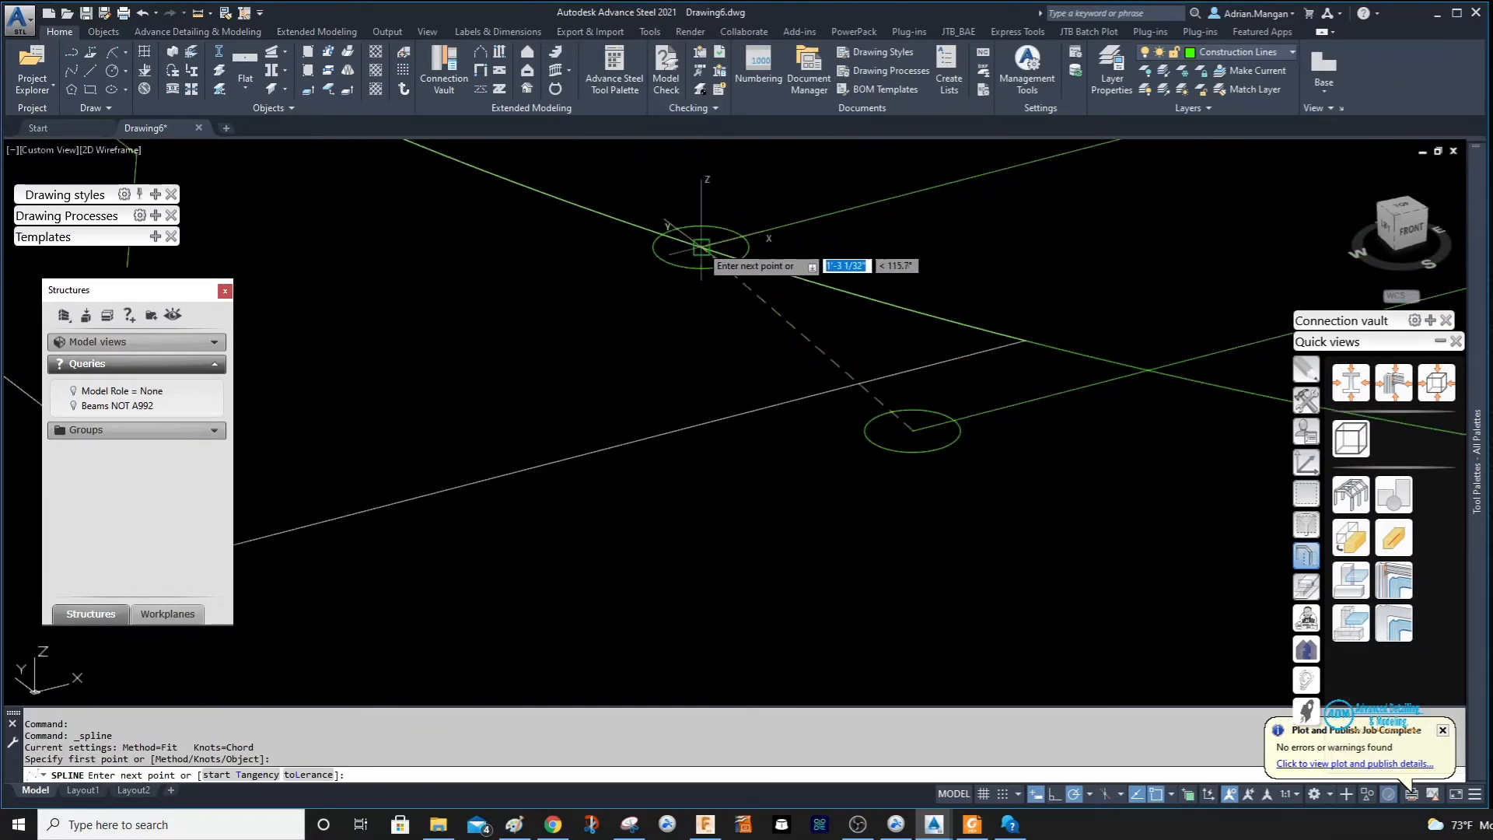
click(700, 230)
scroll(889, 436, down, 3)
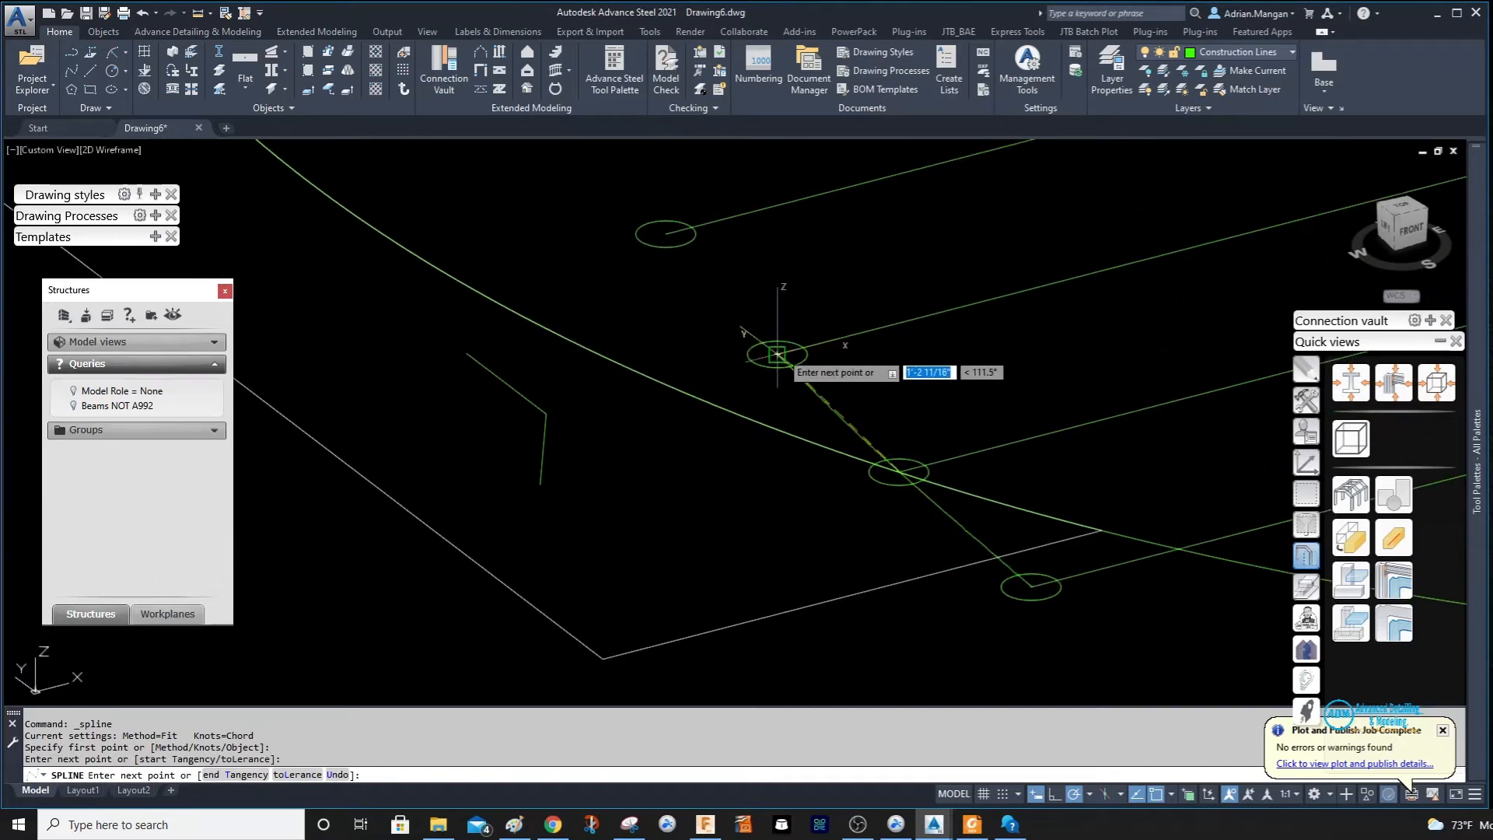
click(778, 353)
click(665, 234)
Continue the spline upward through the centres of the middle circles, following the outer ends of the construction lines.
middle_drag(666, 233, 812, 402)
click(709, 278)
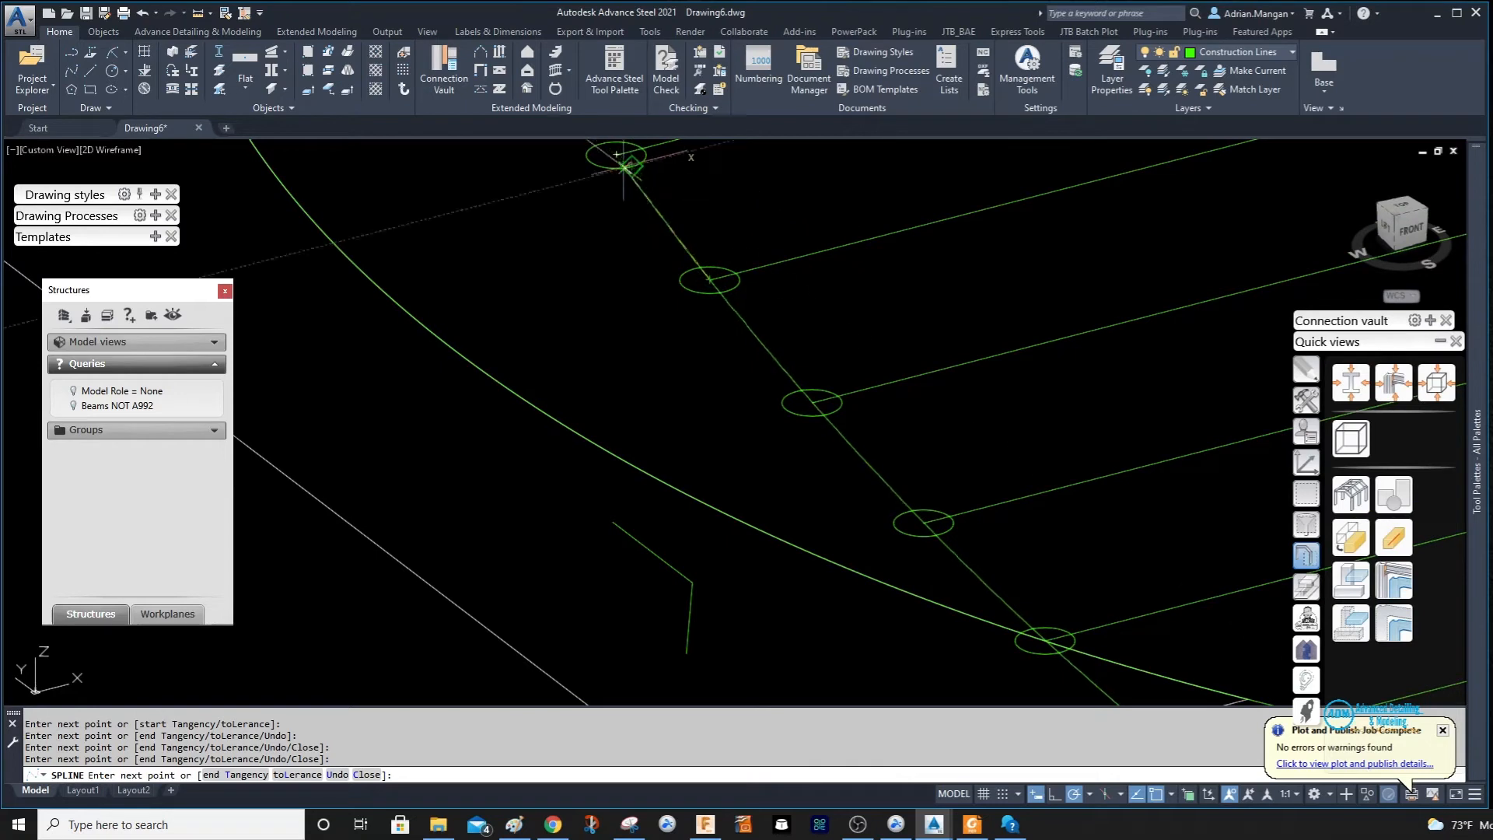
click(616, 155)
middle_drag(617, 155, 699, 424)
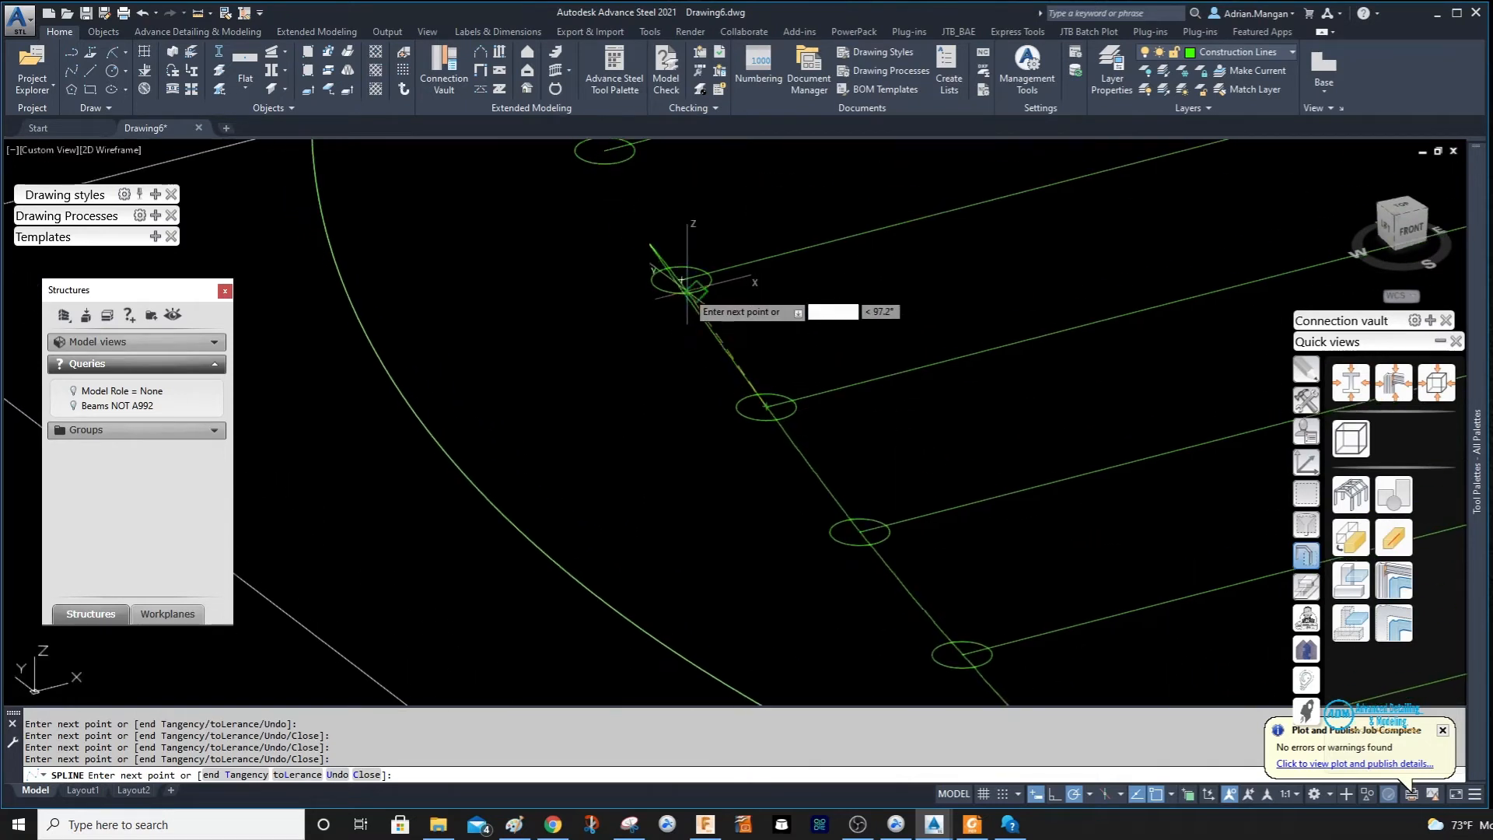
click(611, 156)
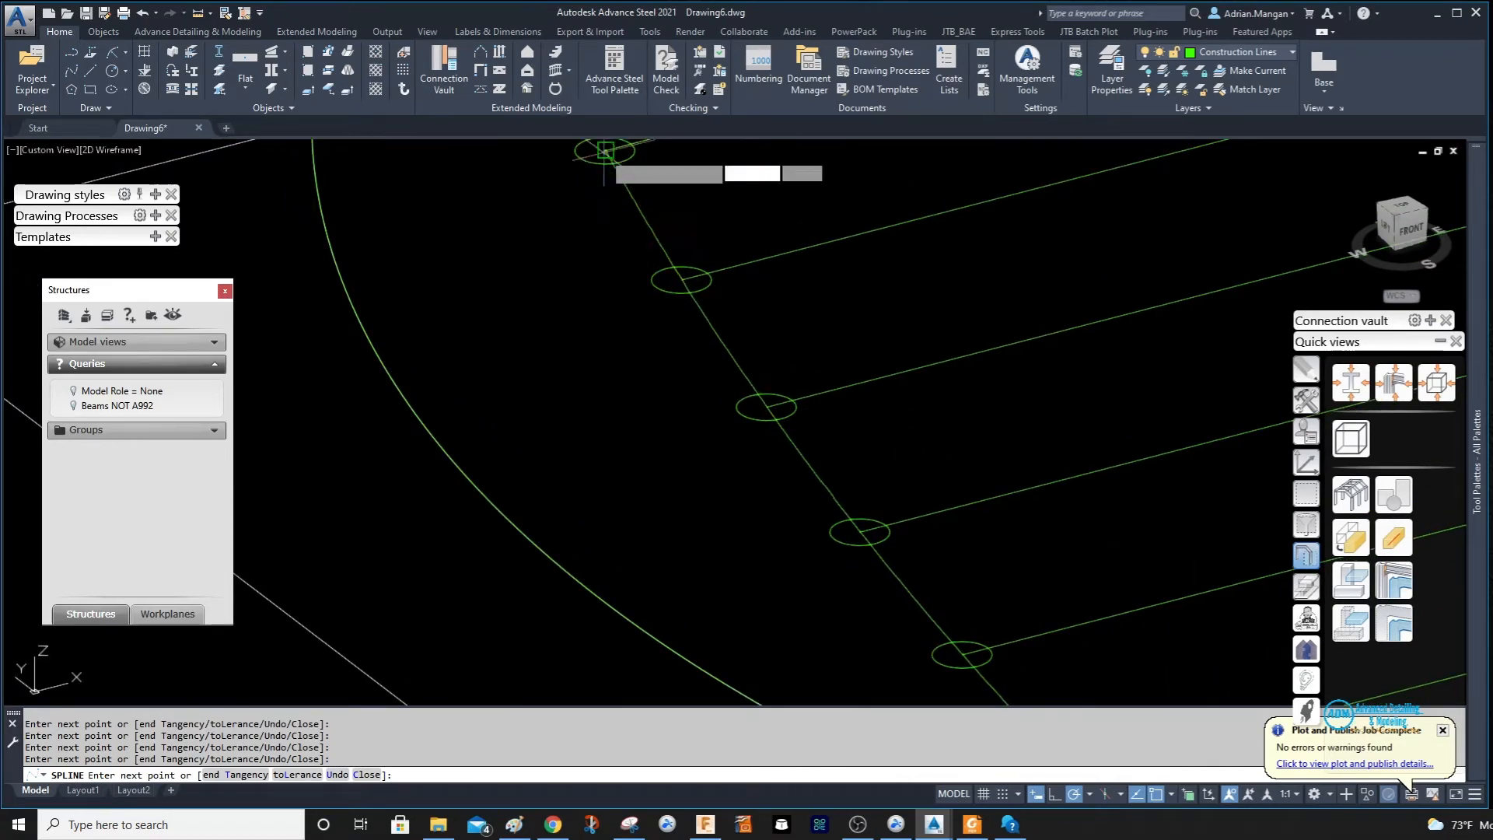
middle_drag(616, 182, 726, 323)
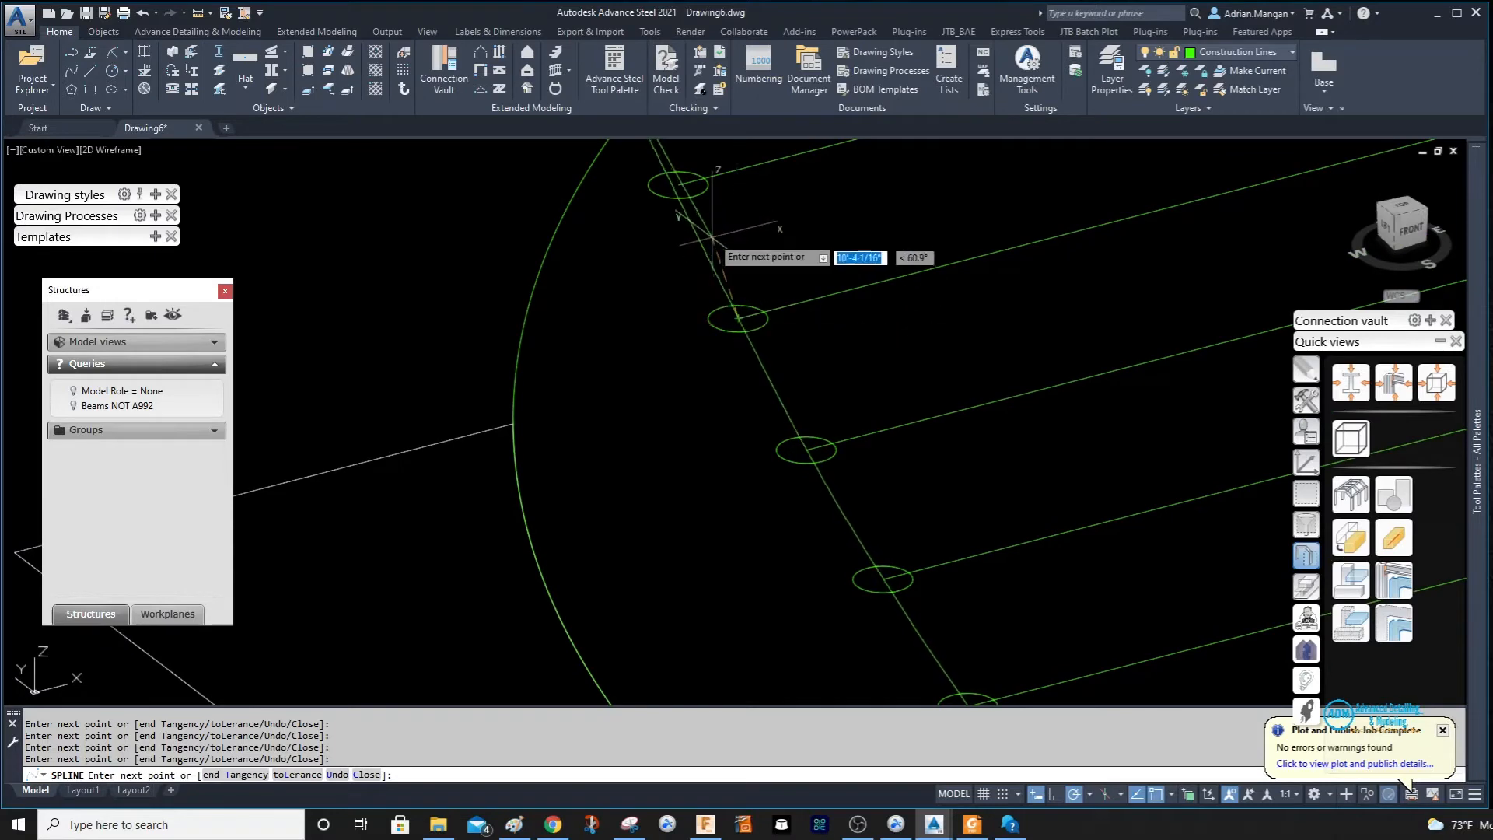
click(678, 185)
Finish the spline through the remaining circle centres, ending it at the topmost circle.
scroll(688, 199, down, 5)
middle_drag(688, 199, 787, 400)
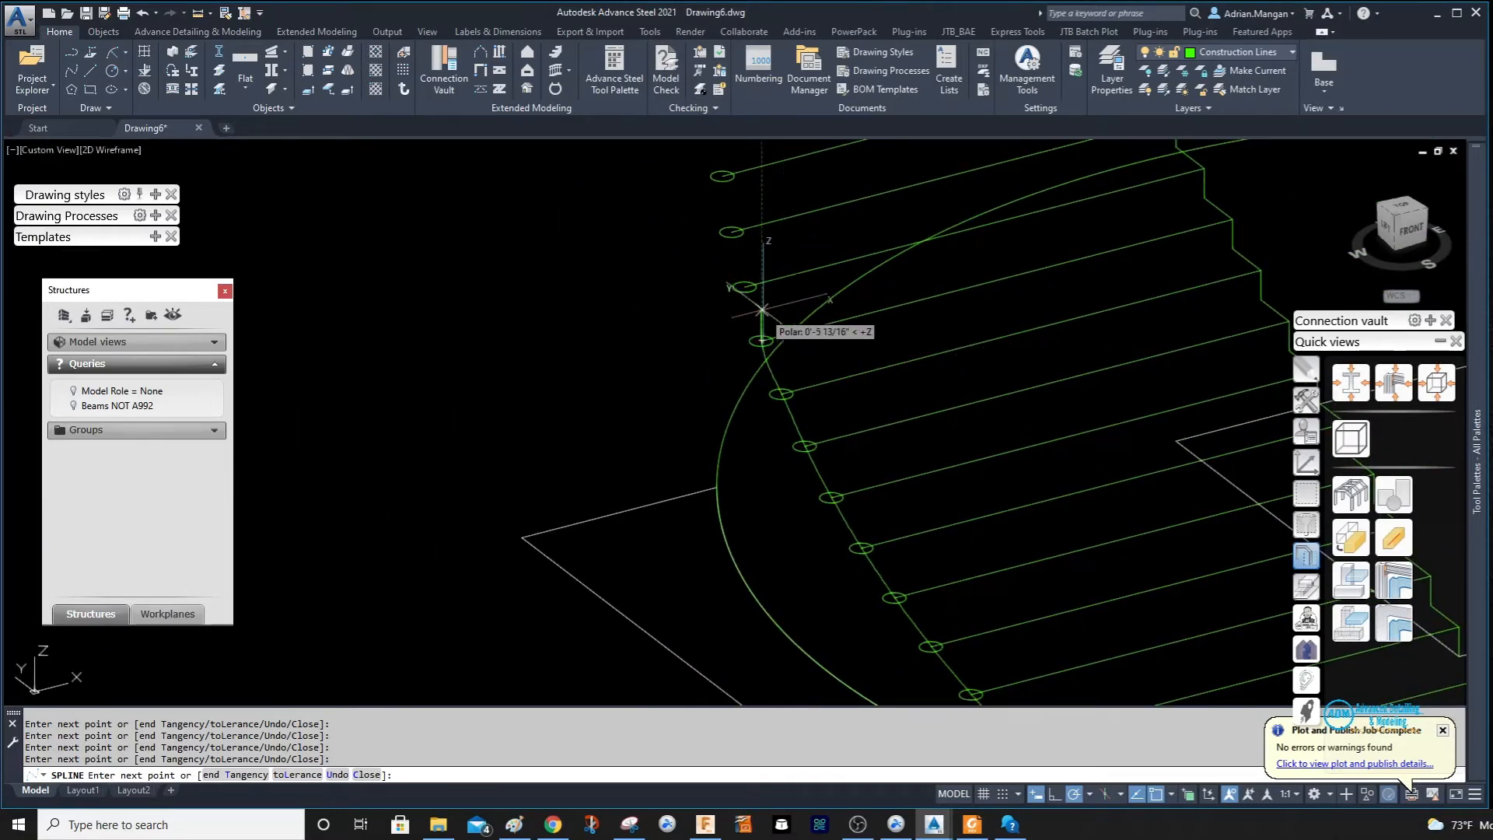
click(744, 286)
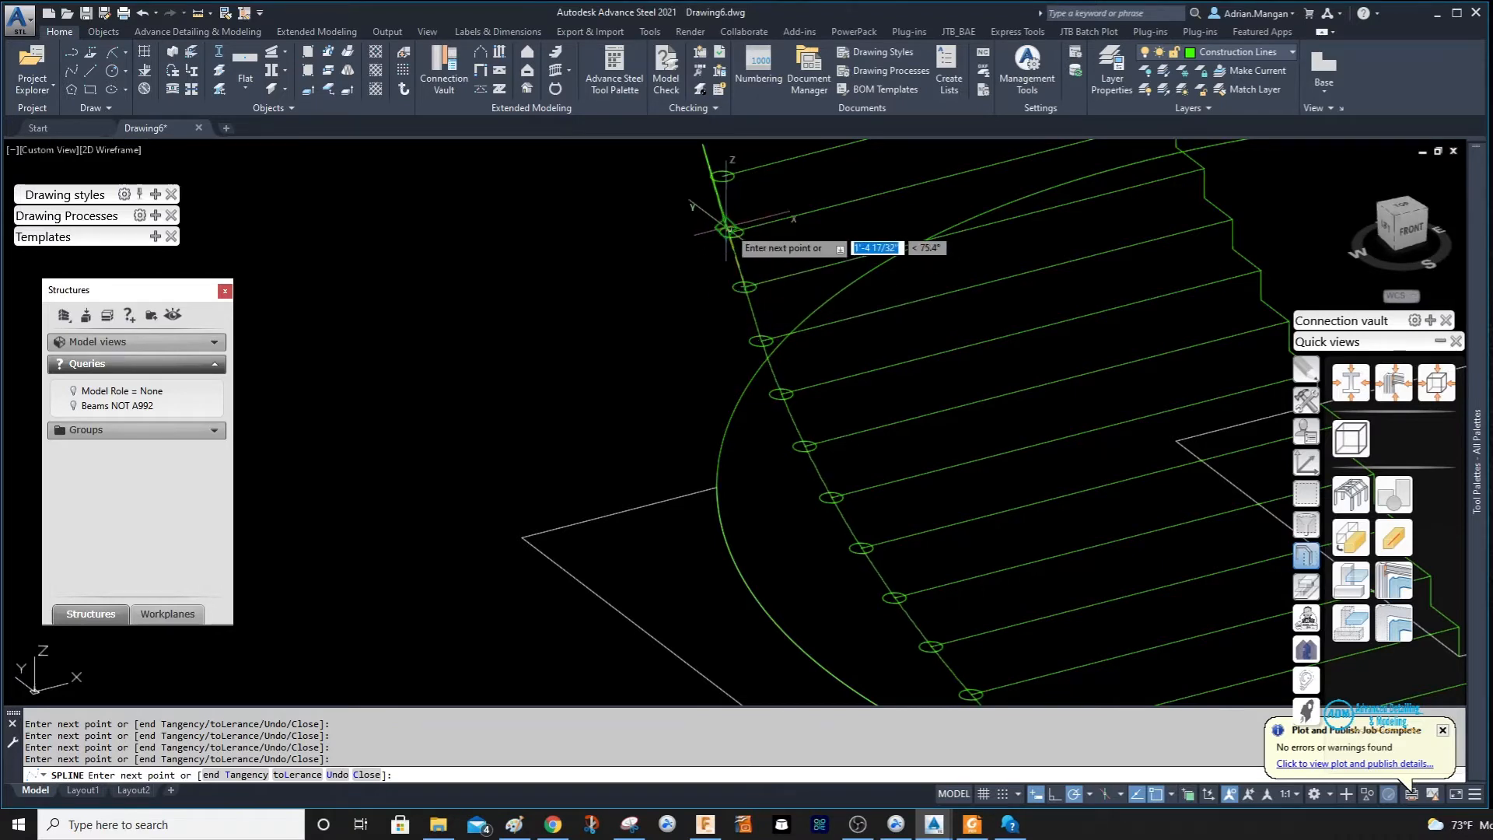
click(731, 231)
middle_drag(748, 218, 766, 297)
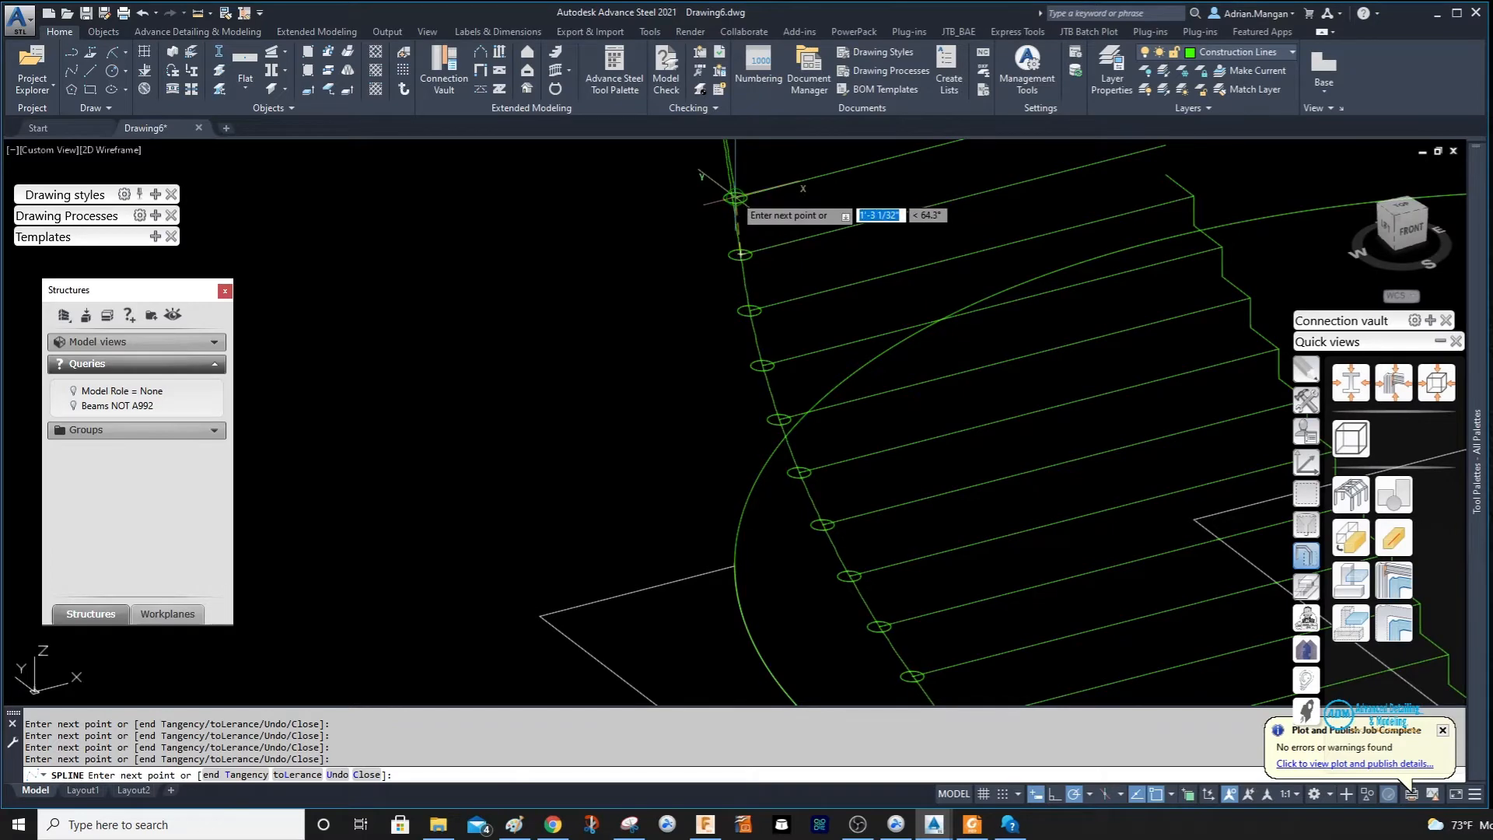
click(734, 197)
scroll(855, 210, down, 5)
right_click(848, 209)
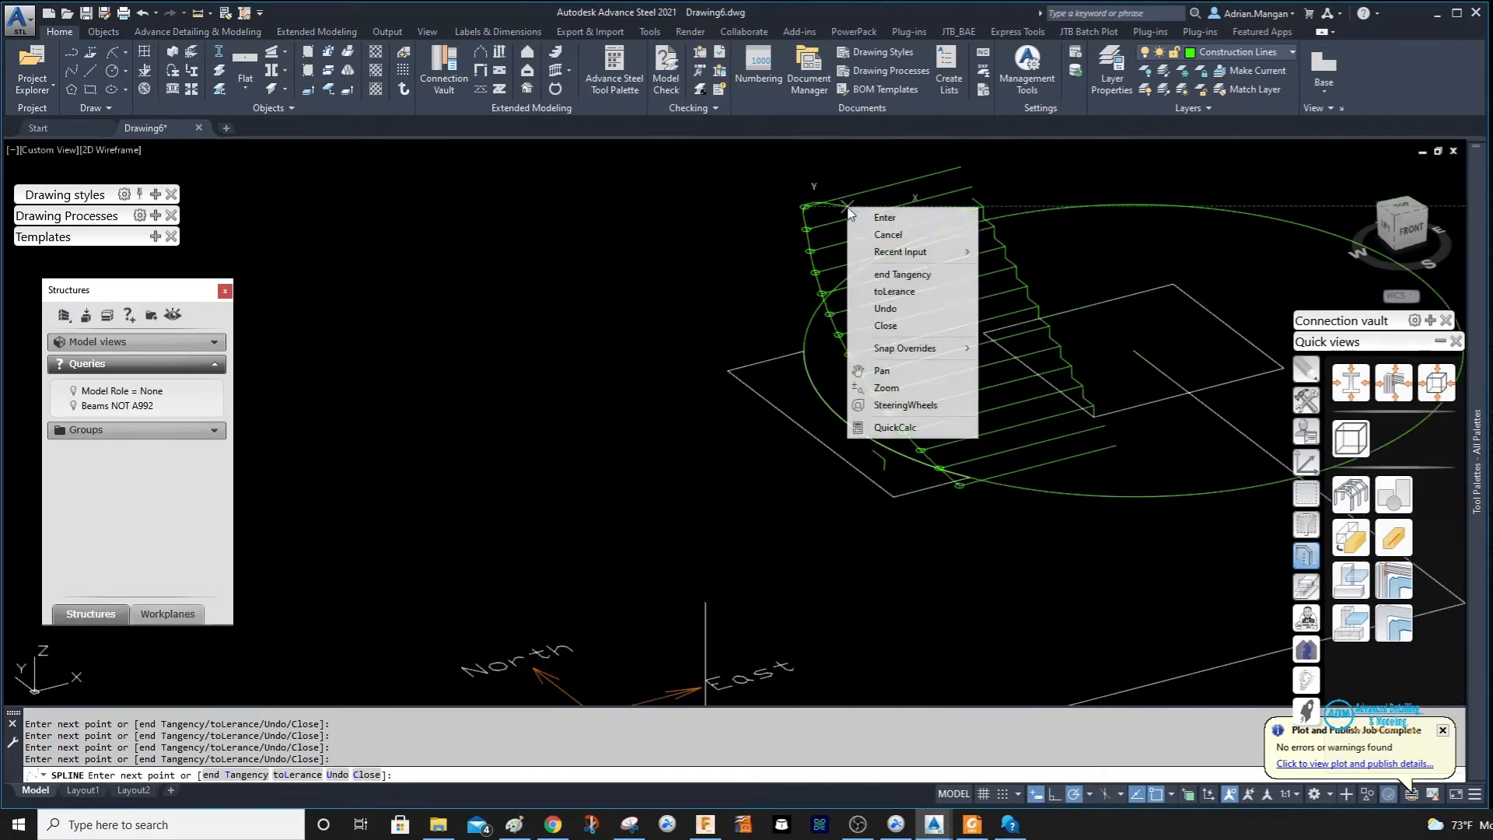
click(885, 218)
Place a flat beam from the inner end of the second-lowest construction line to the inner end of the second-highest one.
mouse_move(879, 257)
shift+middle_down()
mouse_move(873, 336)
mouse_move(925, 333)
mouse_move(879, 322)
mouse_move(919, 315)
shift+middle_up()
scroll(988, 236, up, 2)
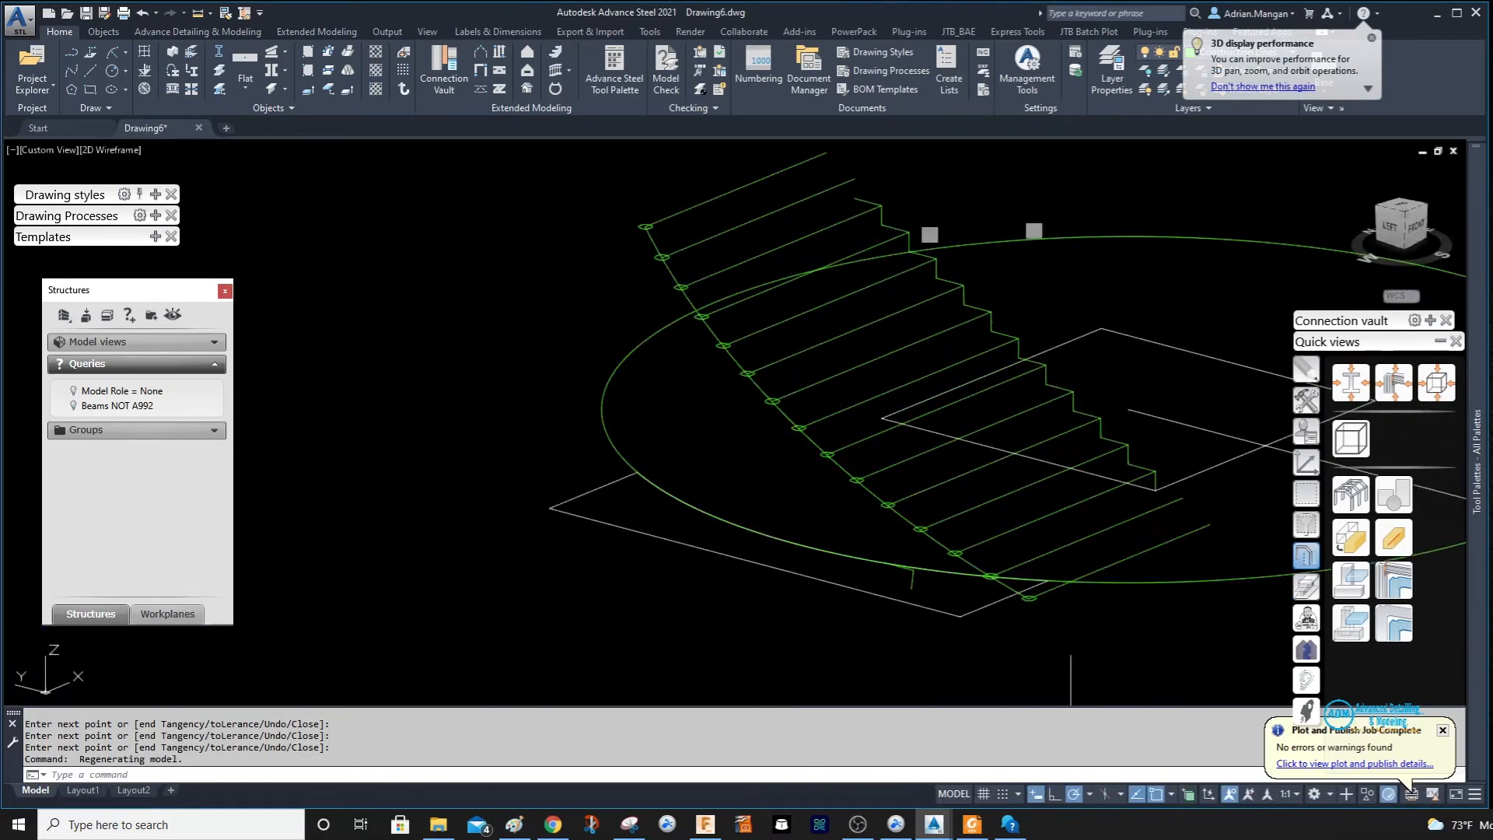
mouse_move(980, 243)
shift+middle_down()
mouse_move(949, 234)
mouse_move(974, 250)
shift+middle_up()
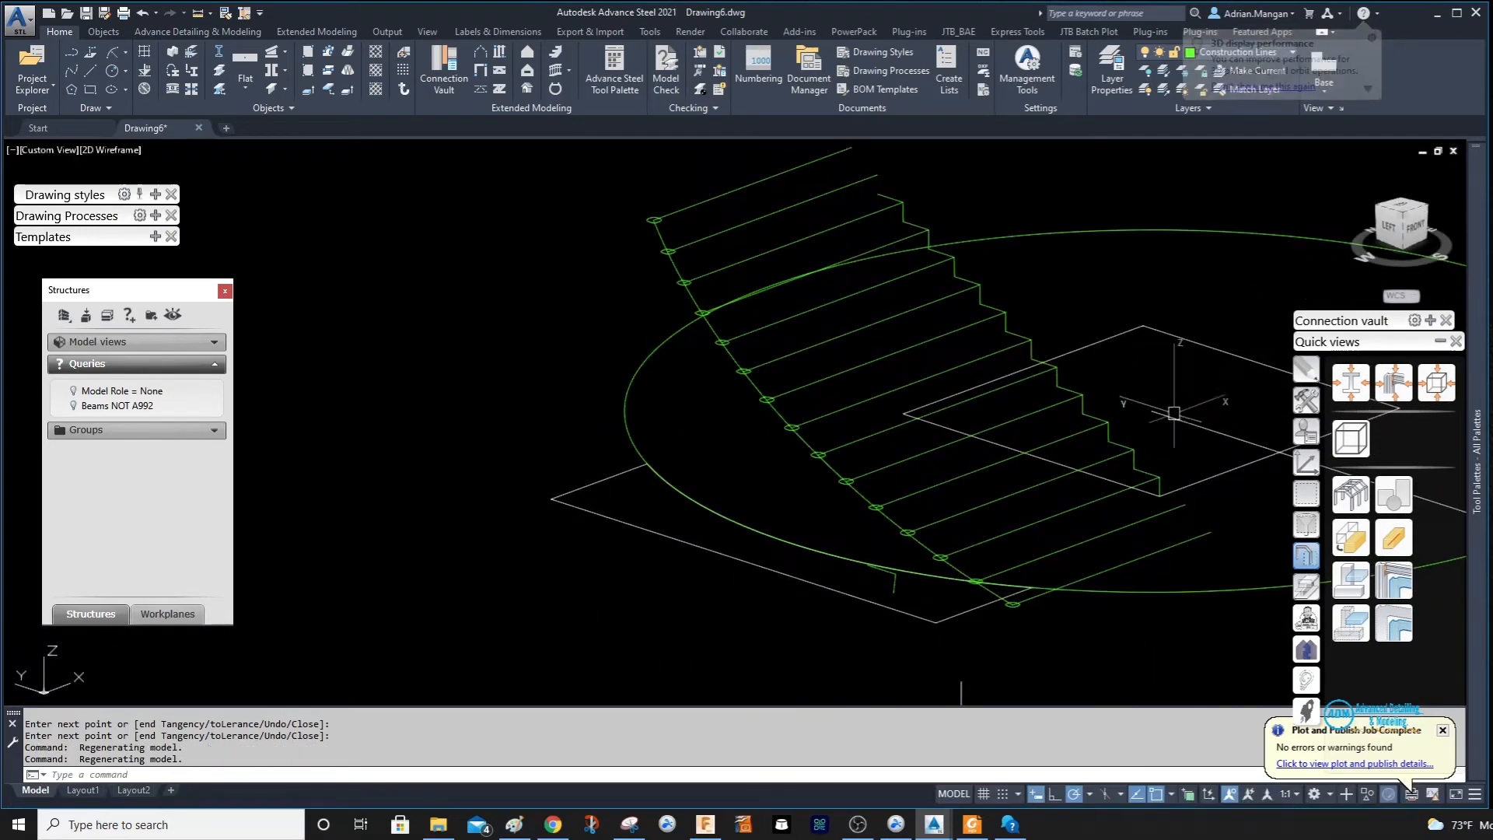
middle_drag(1174, 413, 1042, 411)
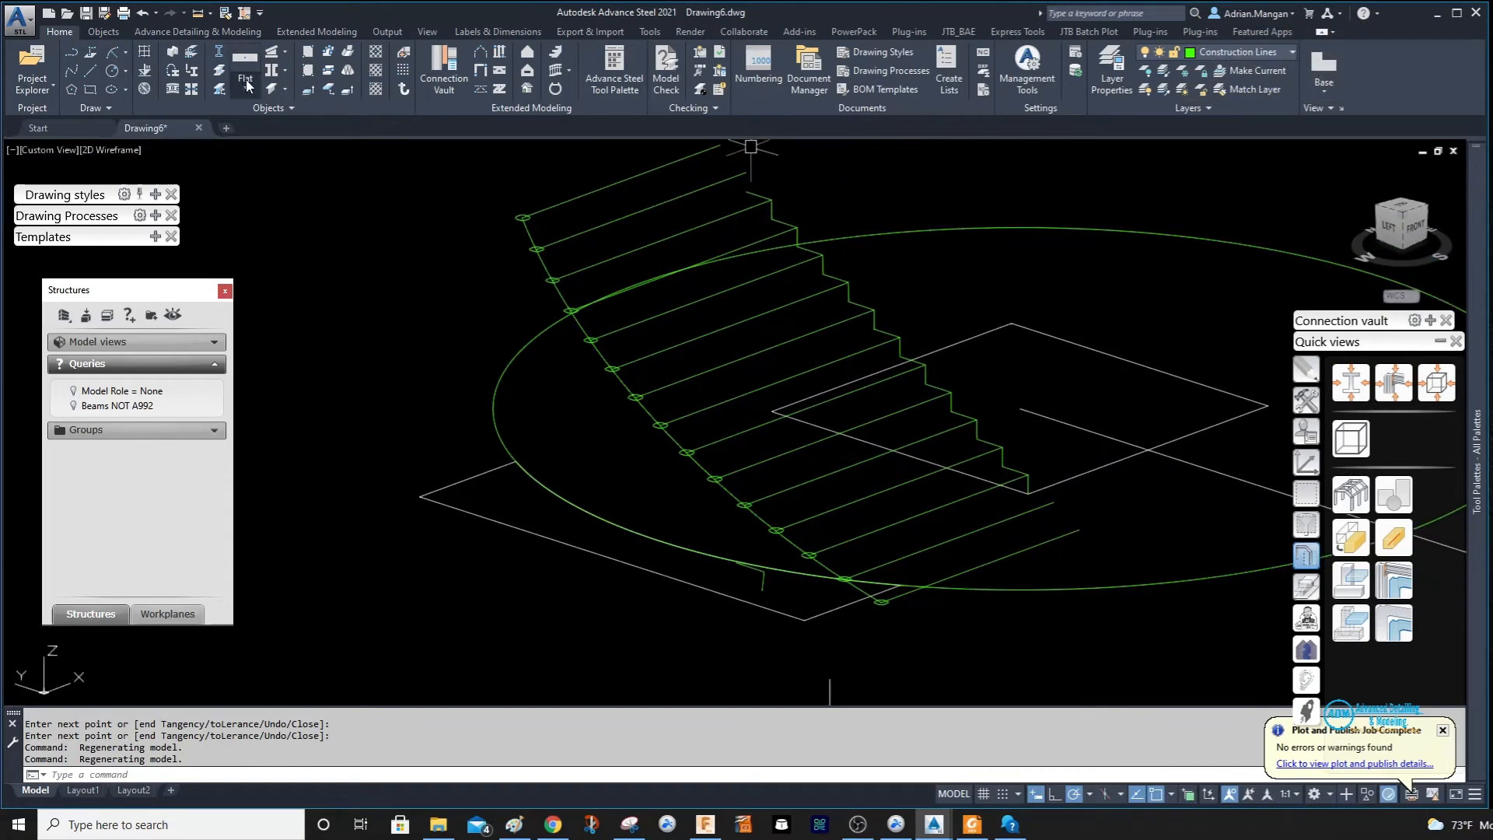
click(248, 56)
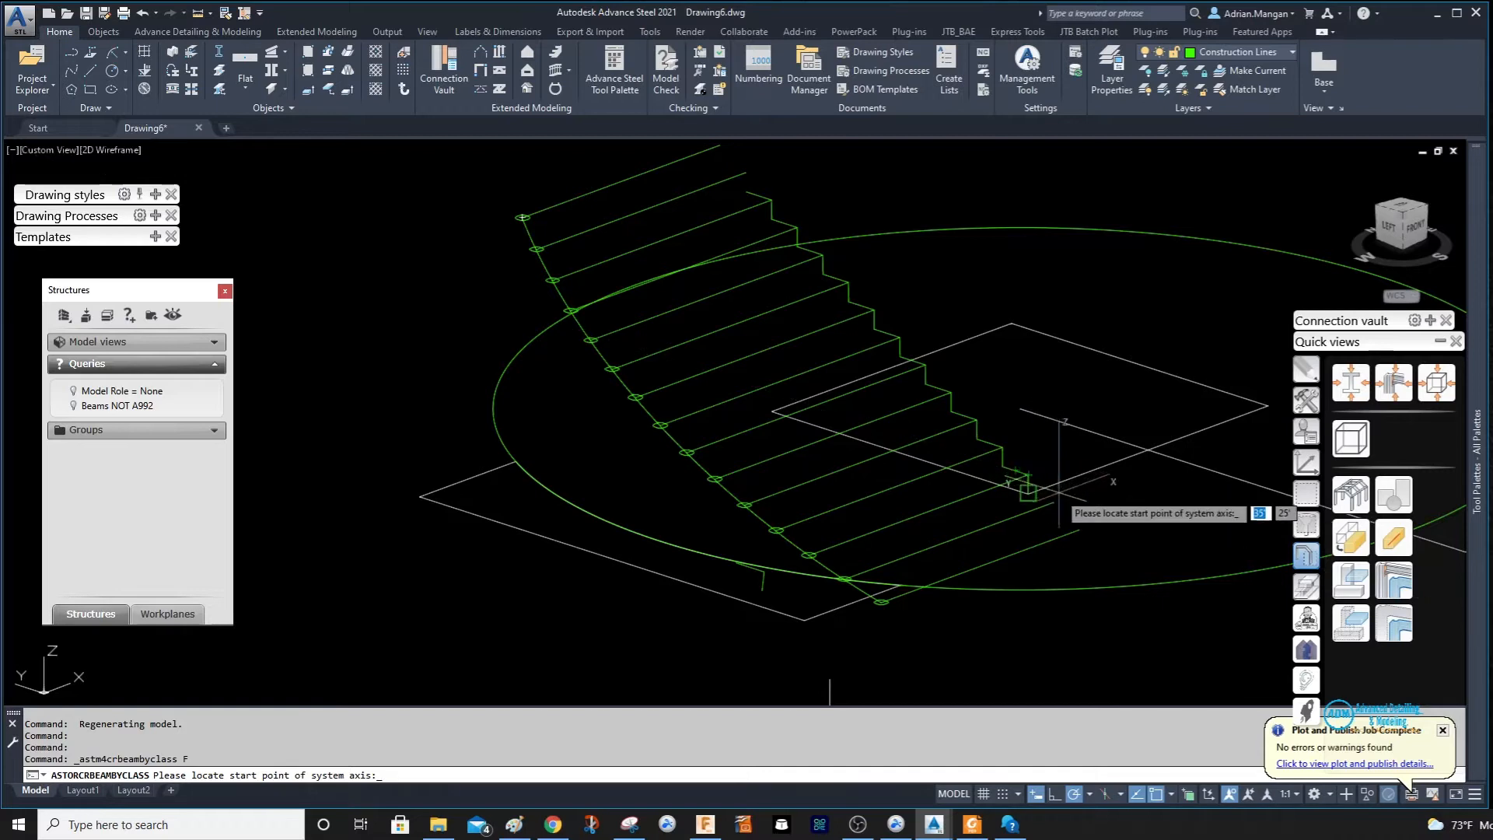
click(1054, 501)
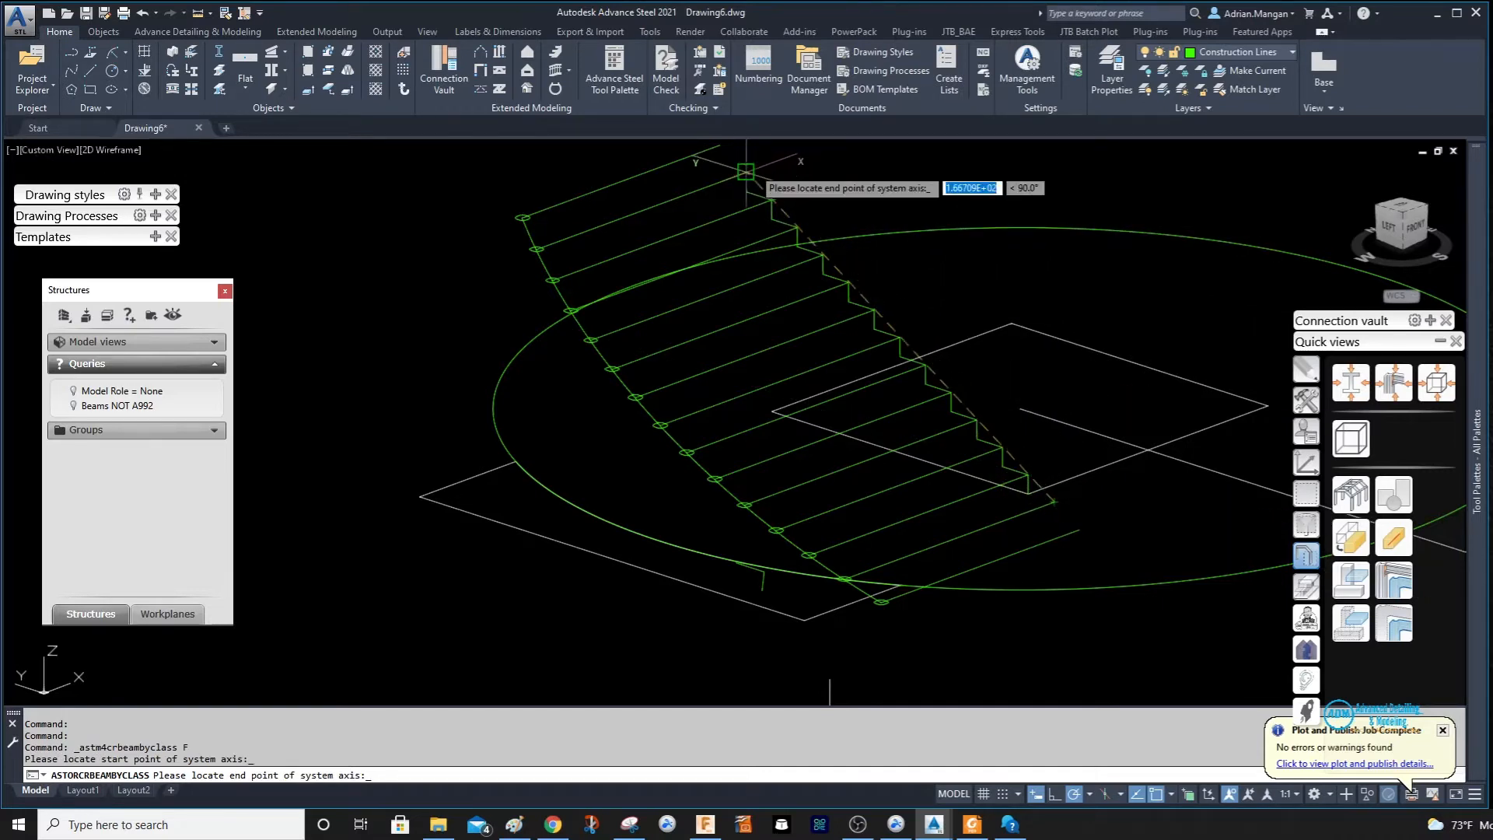
click(746, 171)
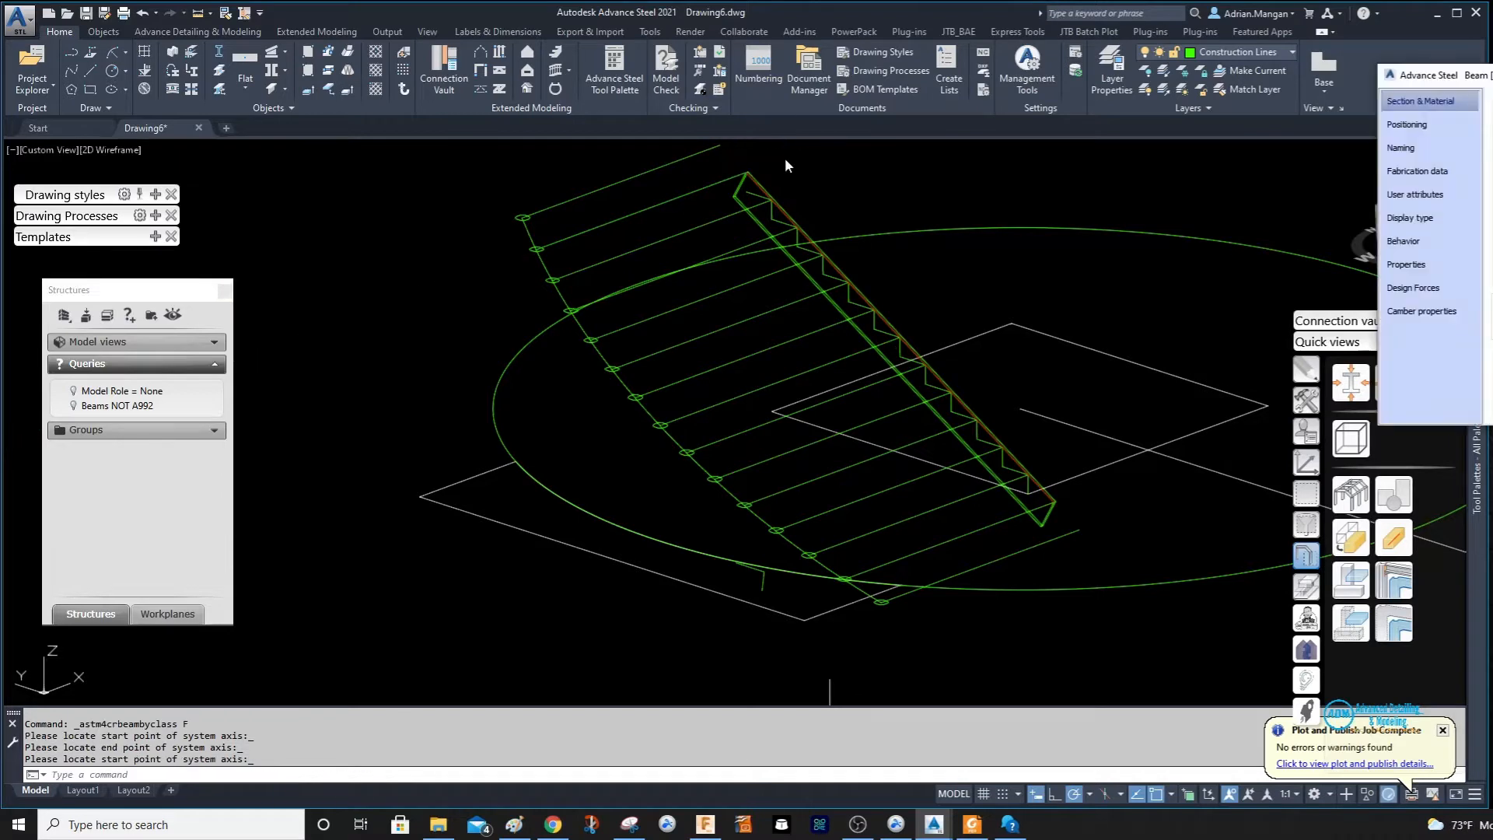
Go through the flat's section, naming and positioning properties, entering 2 in the positioning settings.
click(1461, 148)
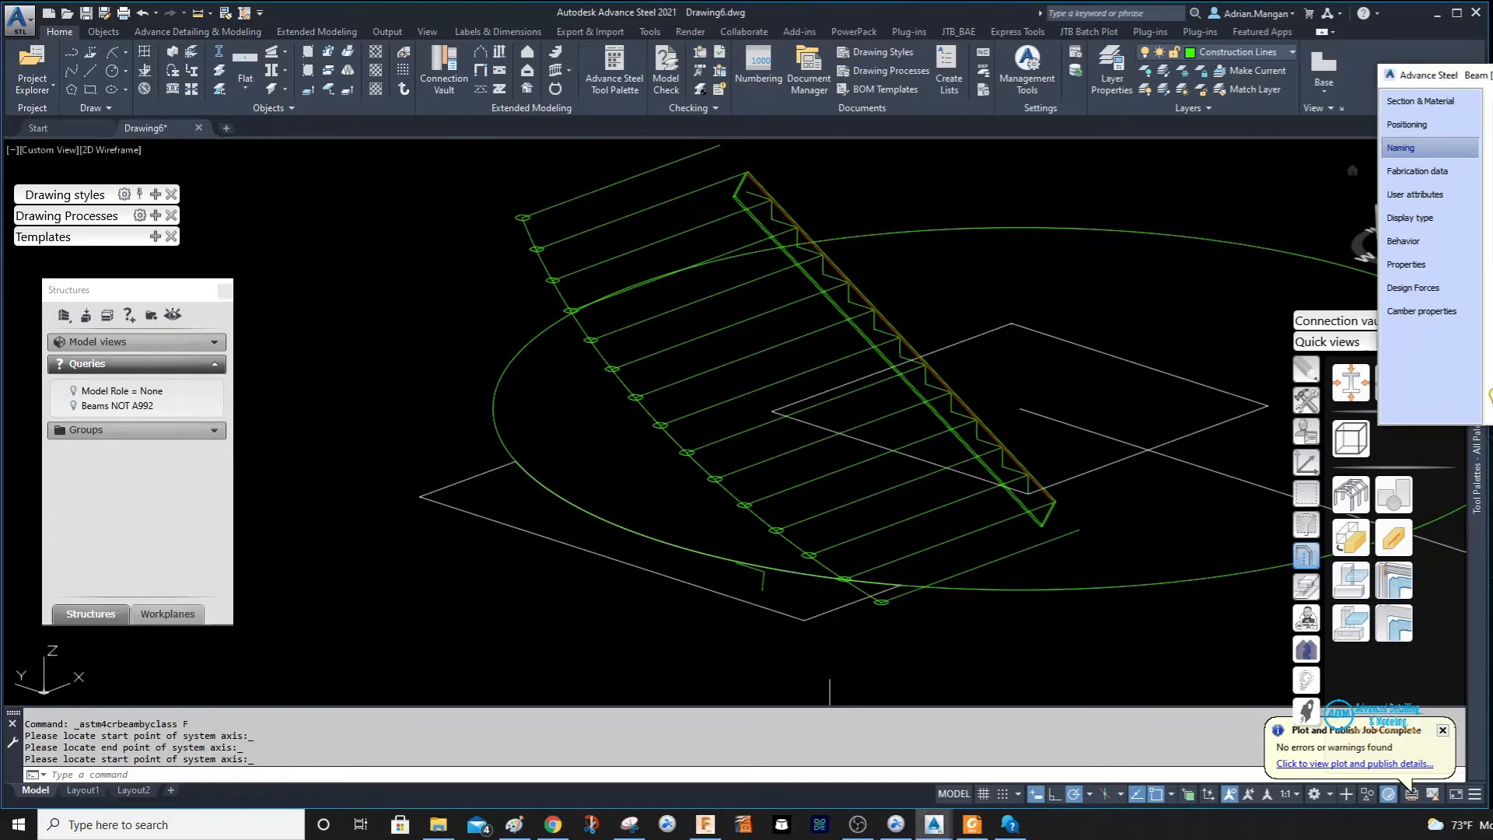
click(1467, 104)
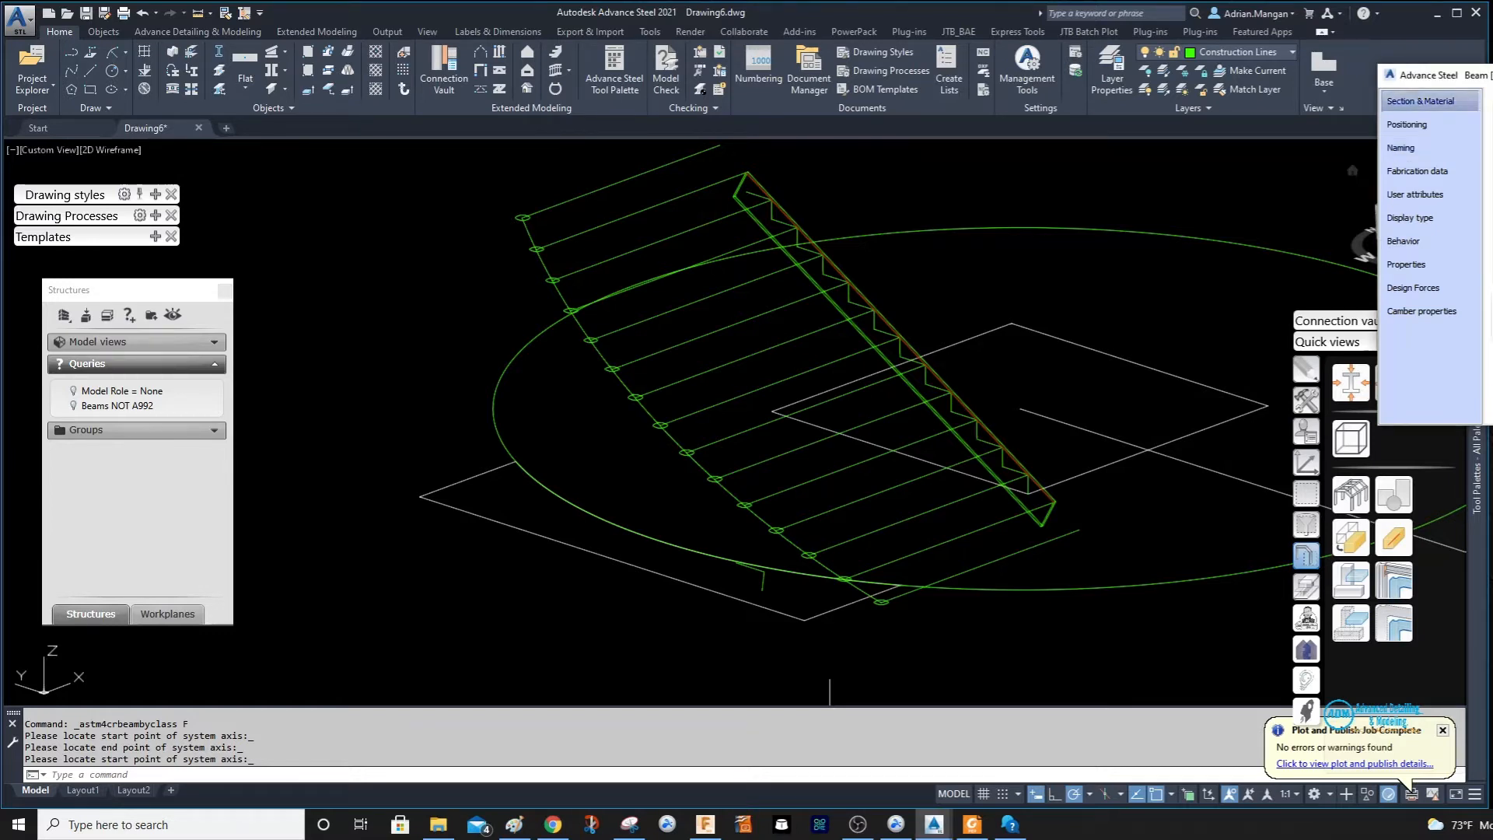
scroll(758, 173, up, 6)
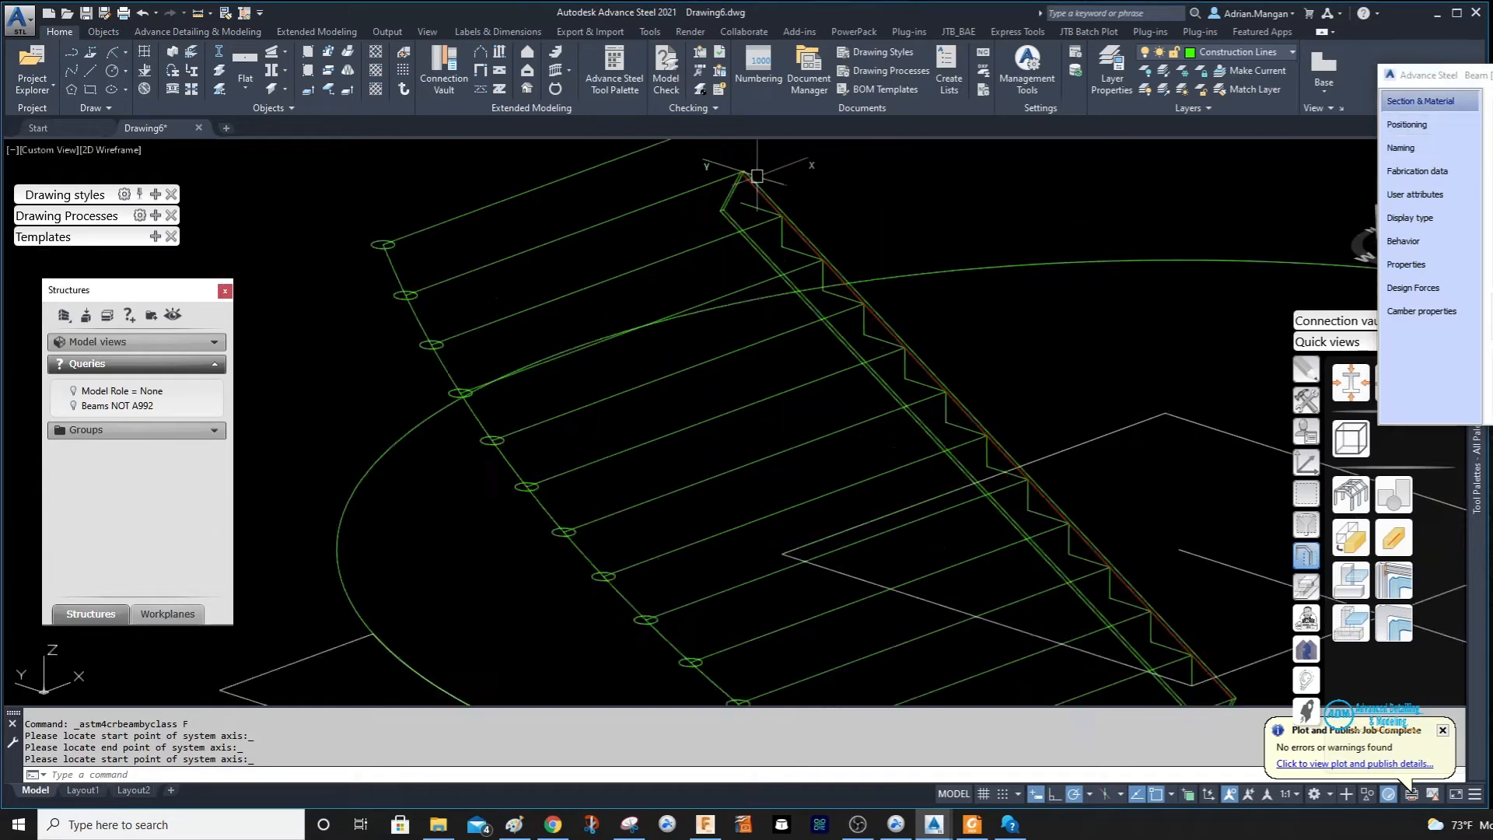
click(1439, 126)
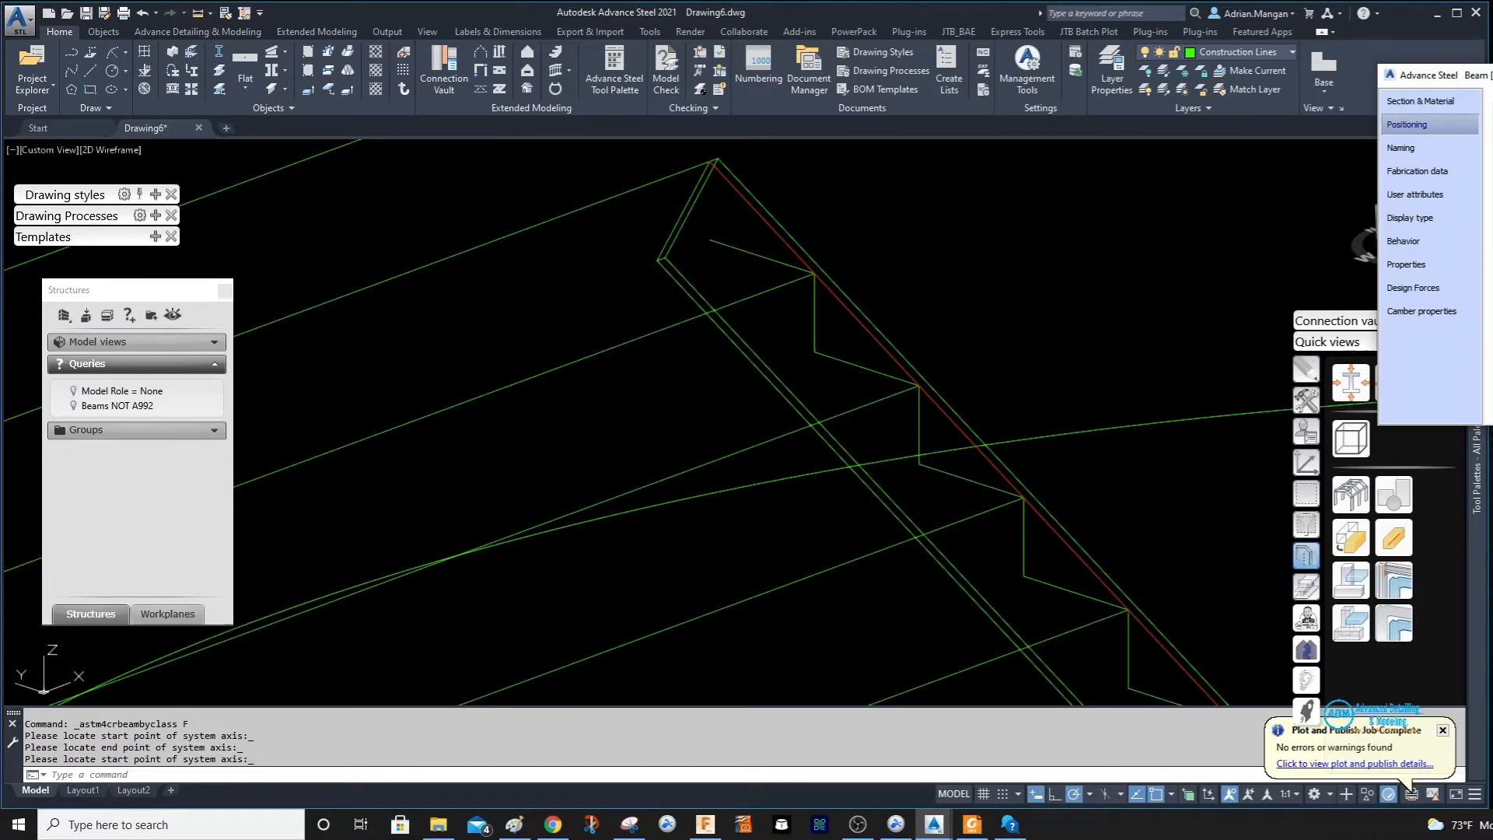
text(2)
Assign the flat stringer to the Beams layer.
click(878, 335)
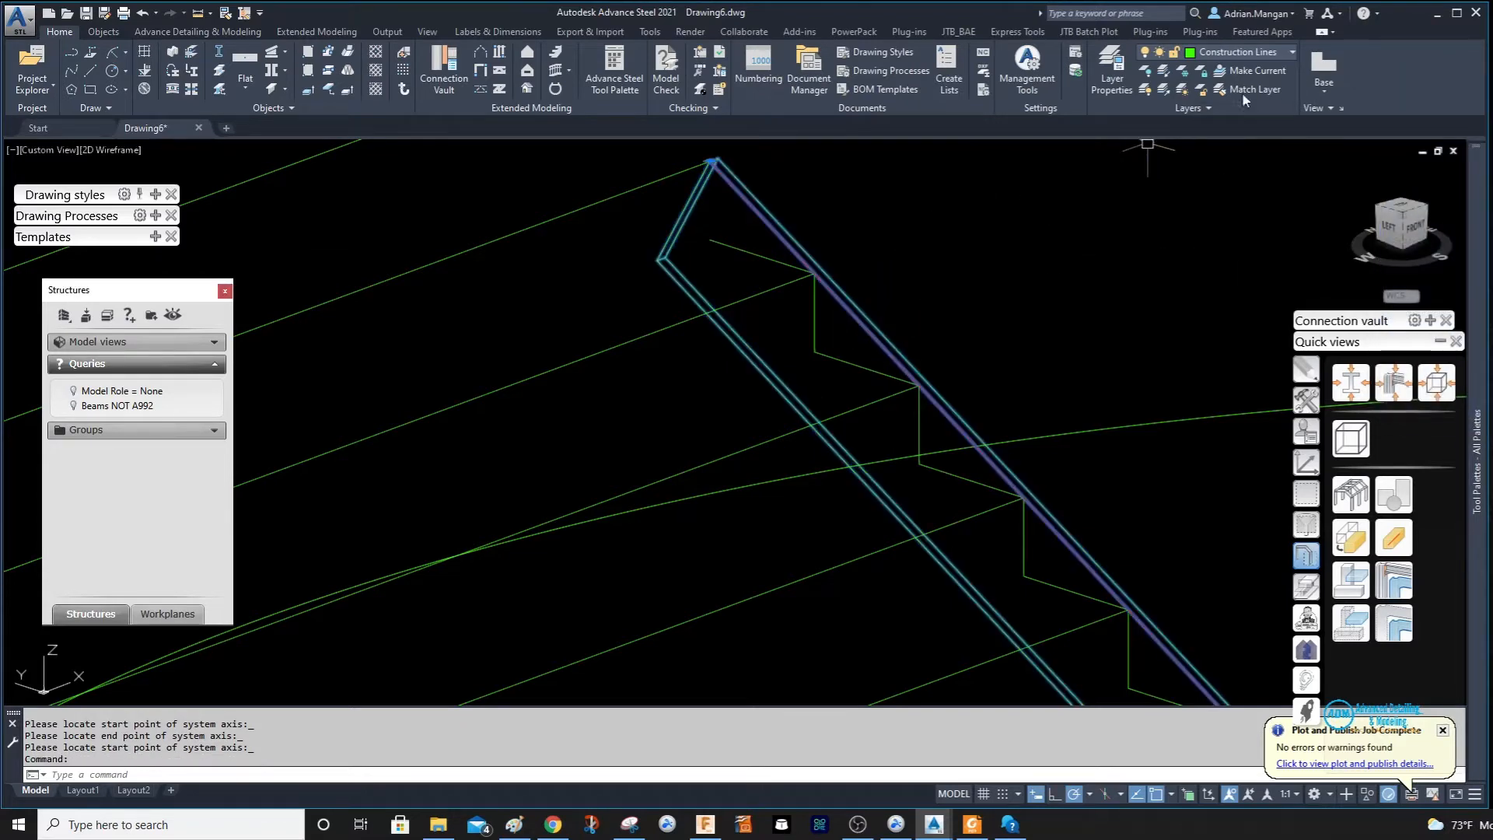
click(1275, 53)
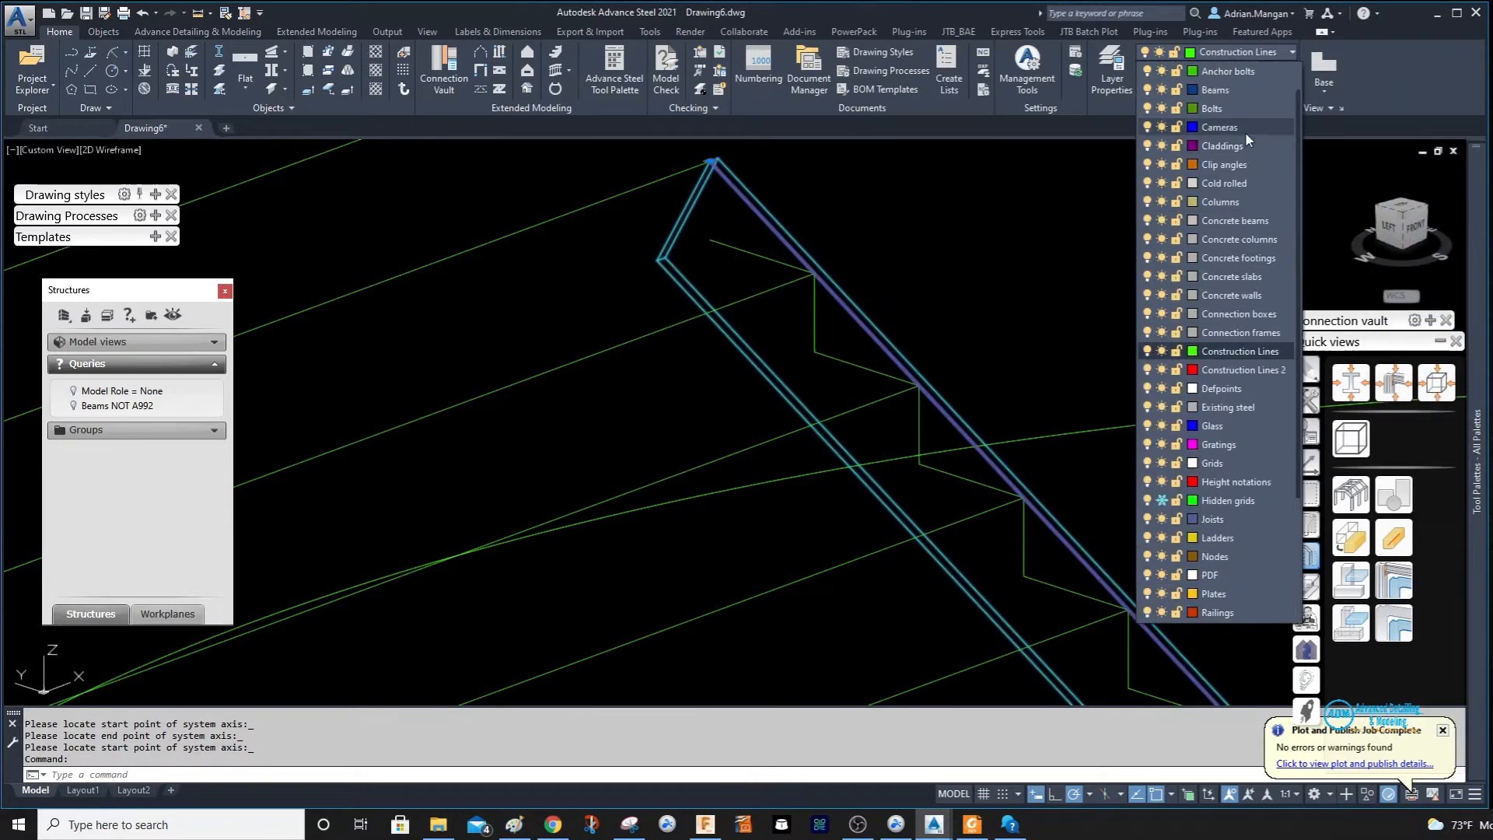
click(1240, 90)
key(Escape)
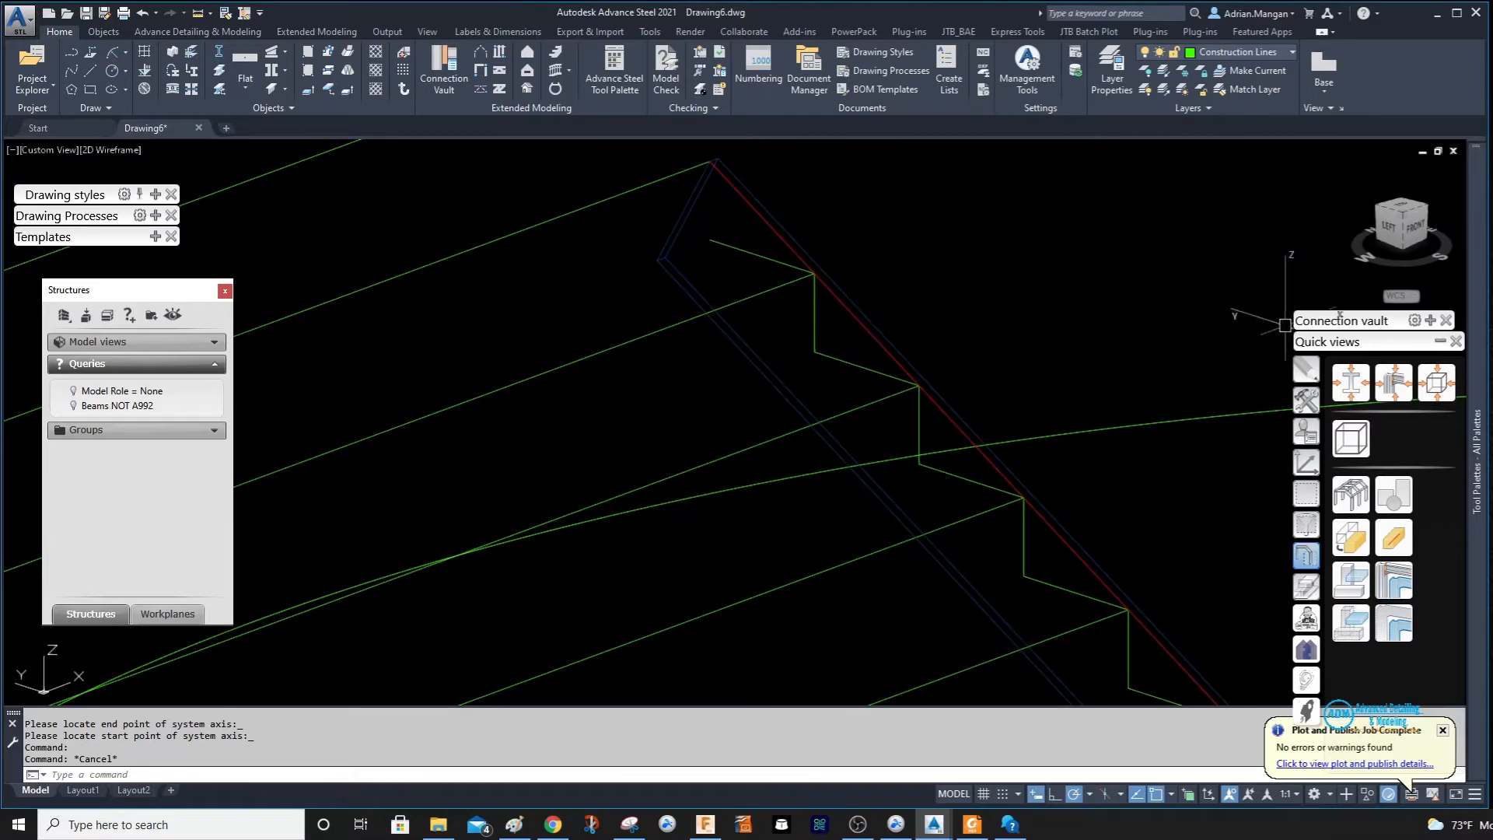
Align the UCS to the coordinate system of the flat stringer.
click(1306, 462)
click(1350, 438)
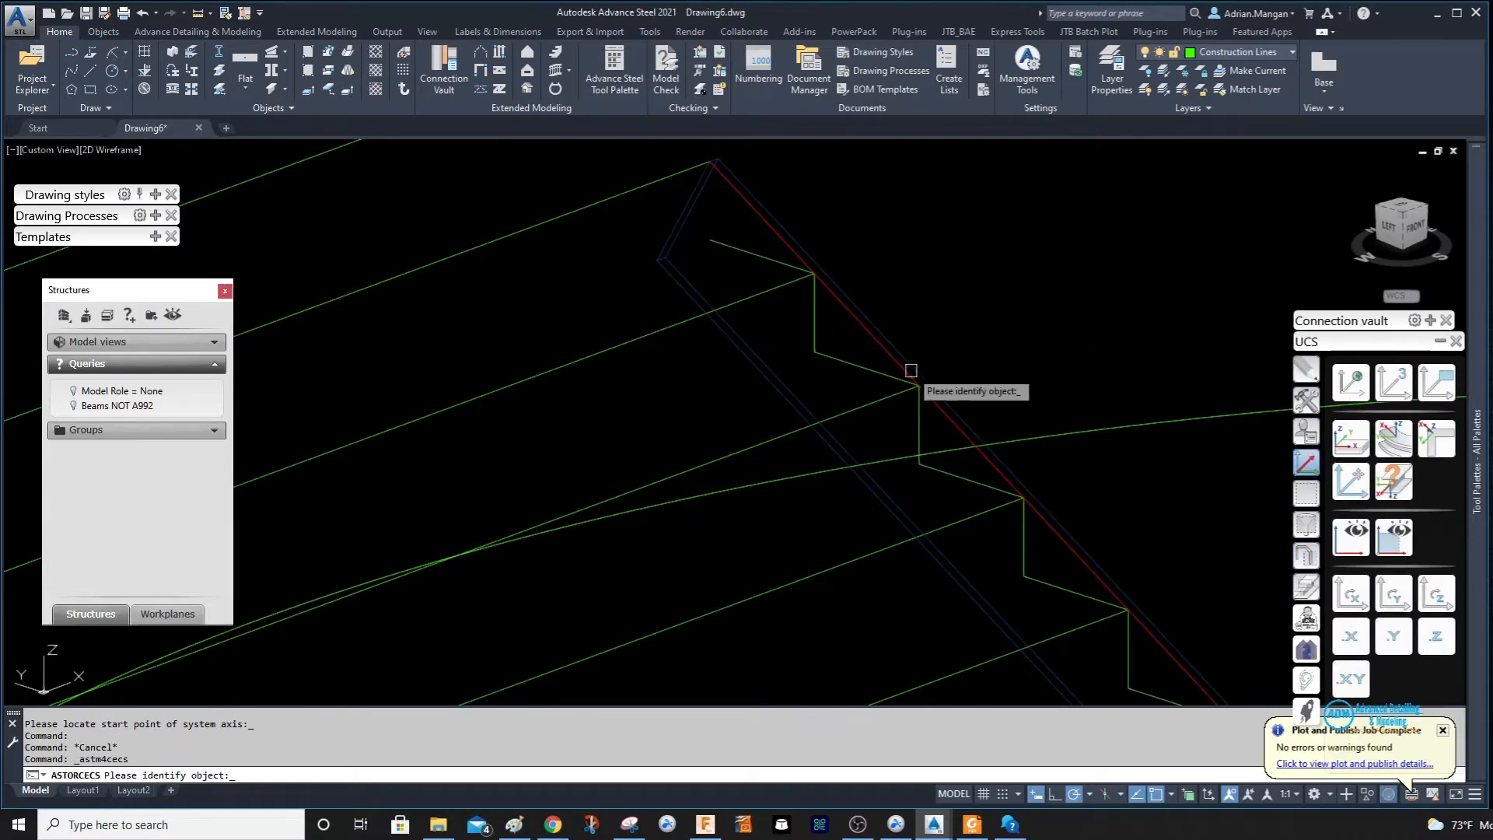
click(914, 343)
right_click(914, 340)
Align the UCS to the flat stringer and move the stringer 2 inches along that UCS's Z direction.
click(866, 308)
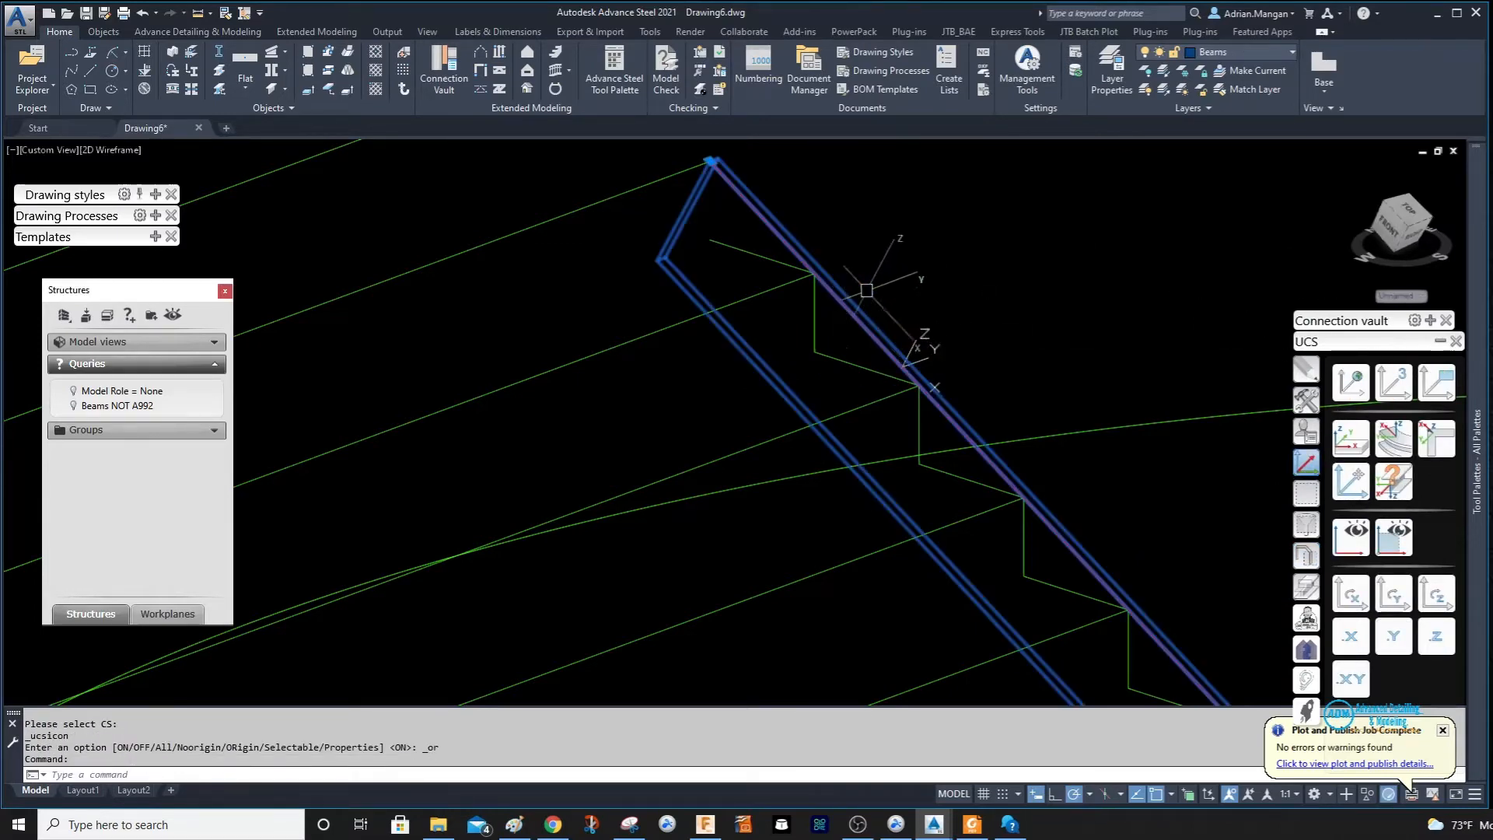
right_click(885, 261)
click(923, 373)
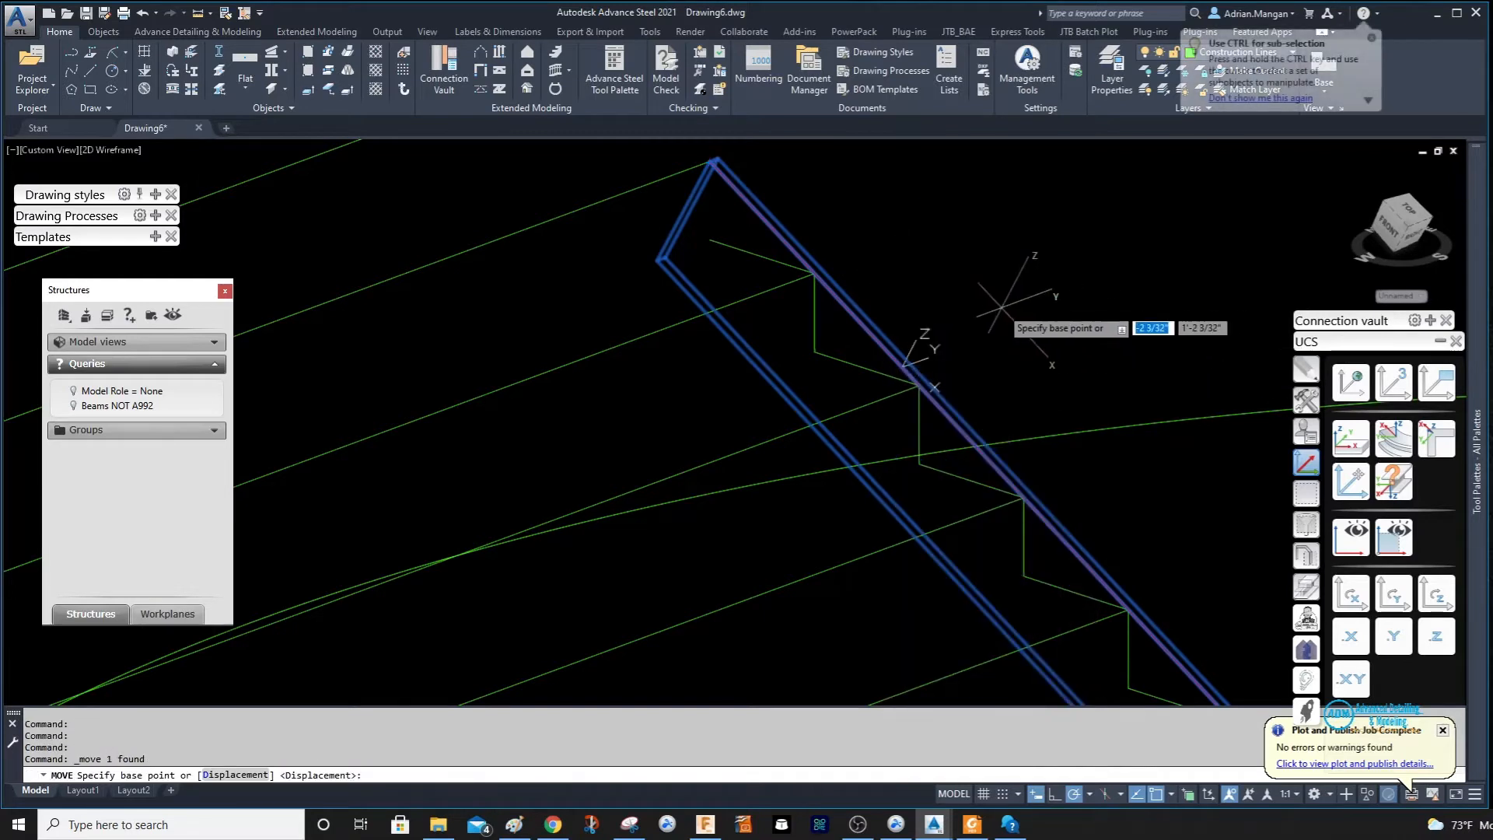
click(1003, 292)
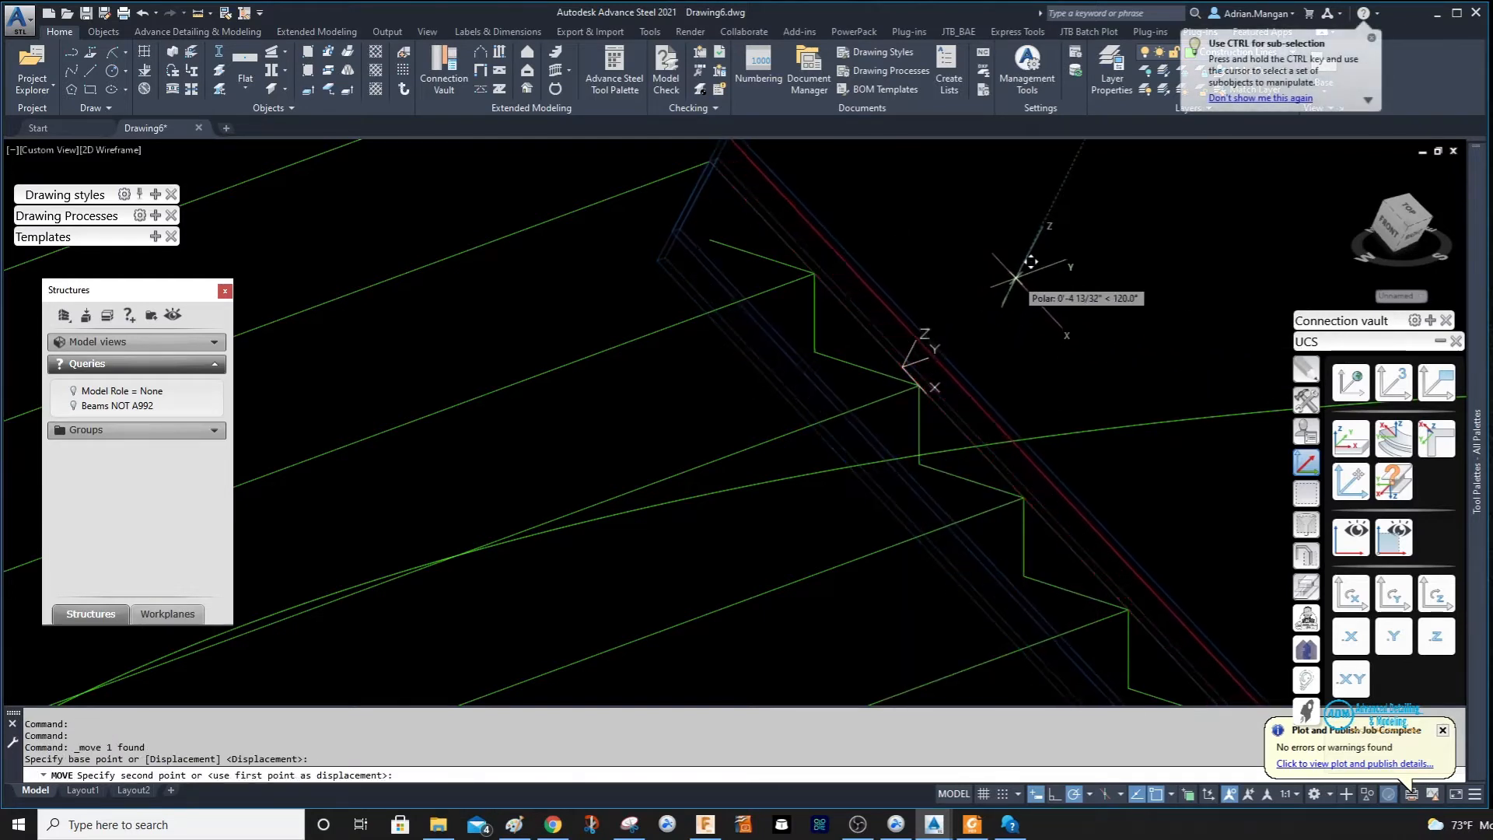
click(1427, 642)
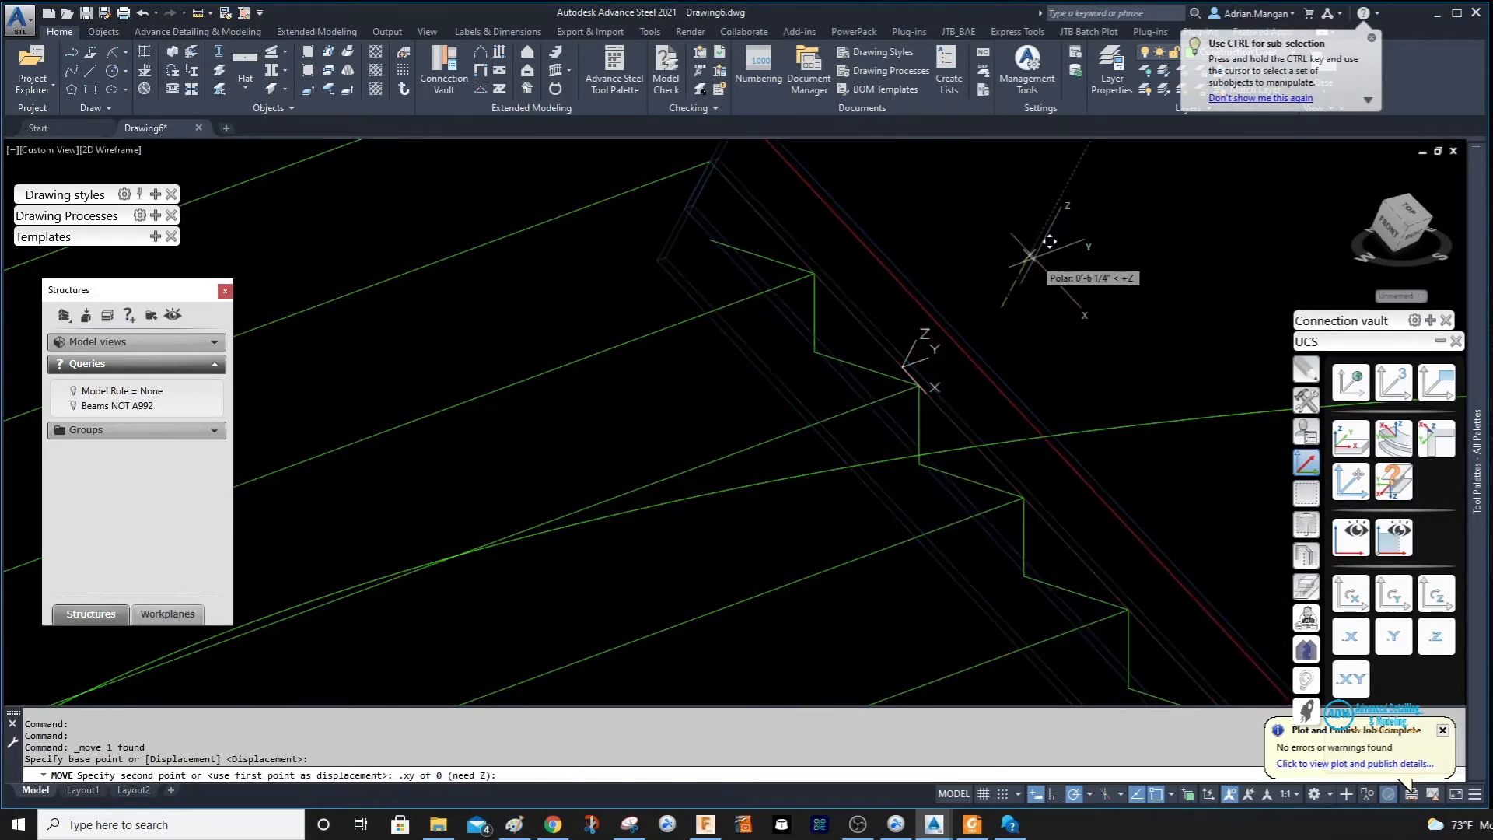
text(2)
key(Return)
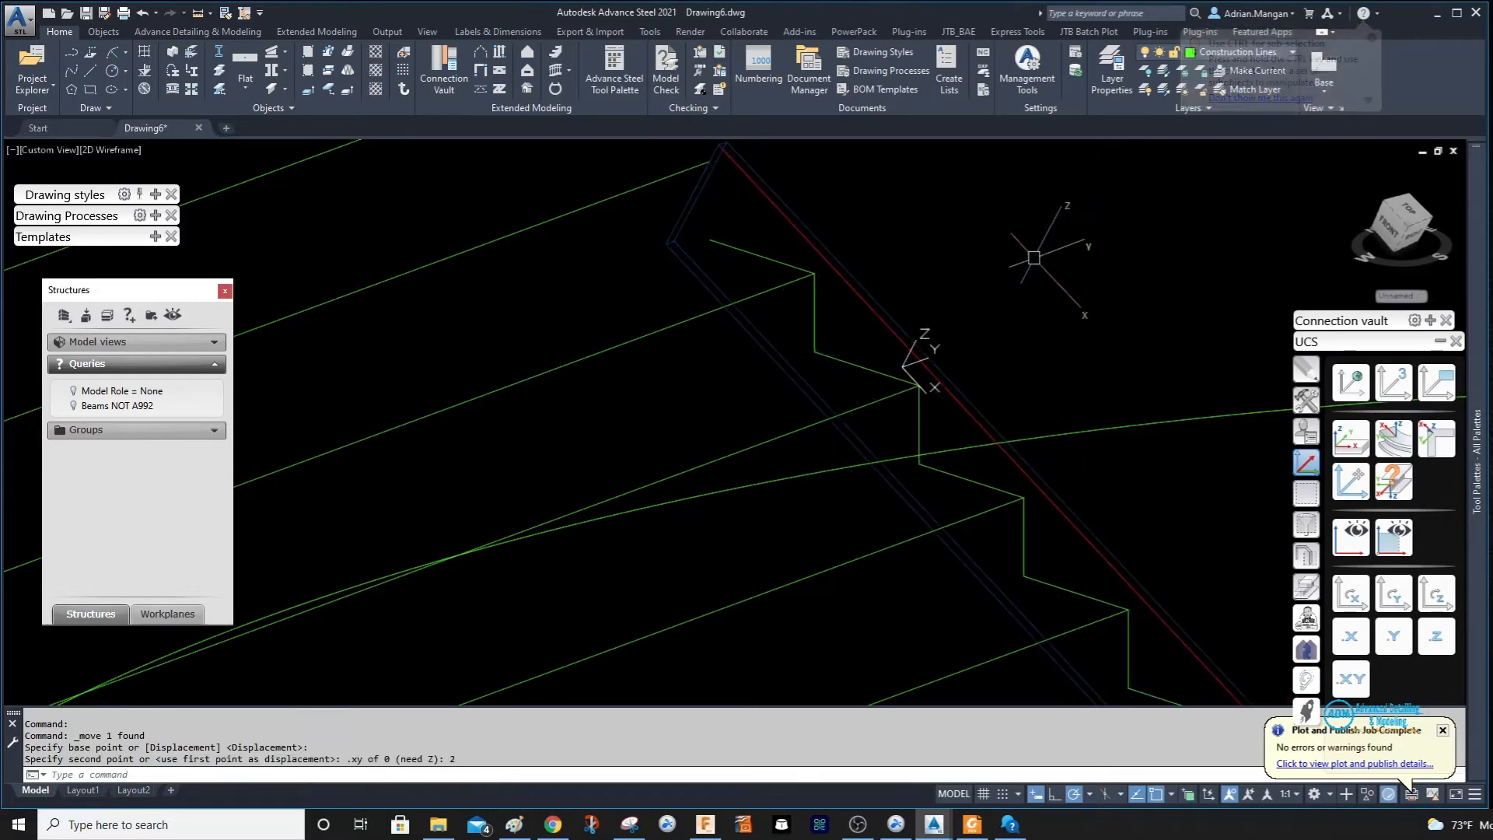
key(Escape)
Turn on the Unfolded beams layer to show the stair treads.
scroll(1182, 262, down, 6)
middle_drag(1205, 333, 688, 272)
scroll(1001, 308, down, 3)
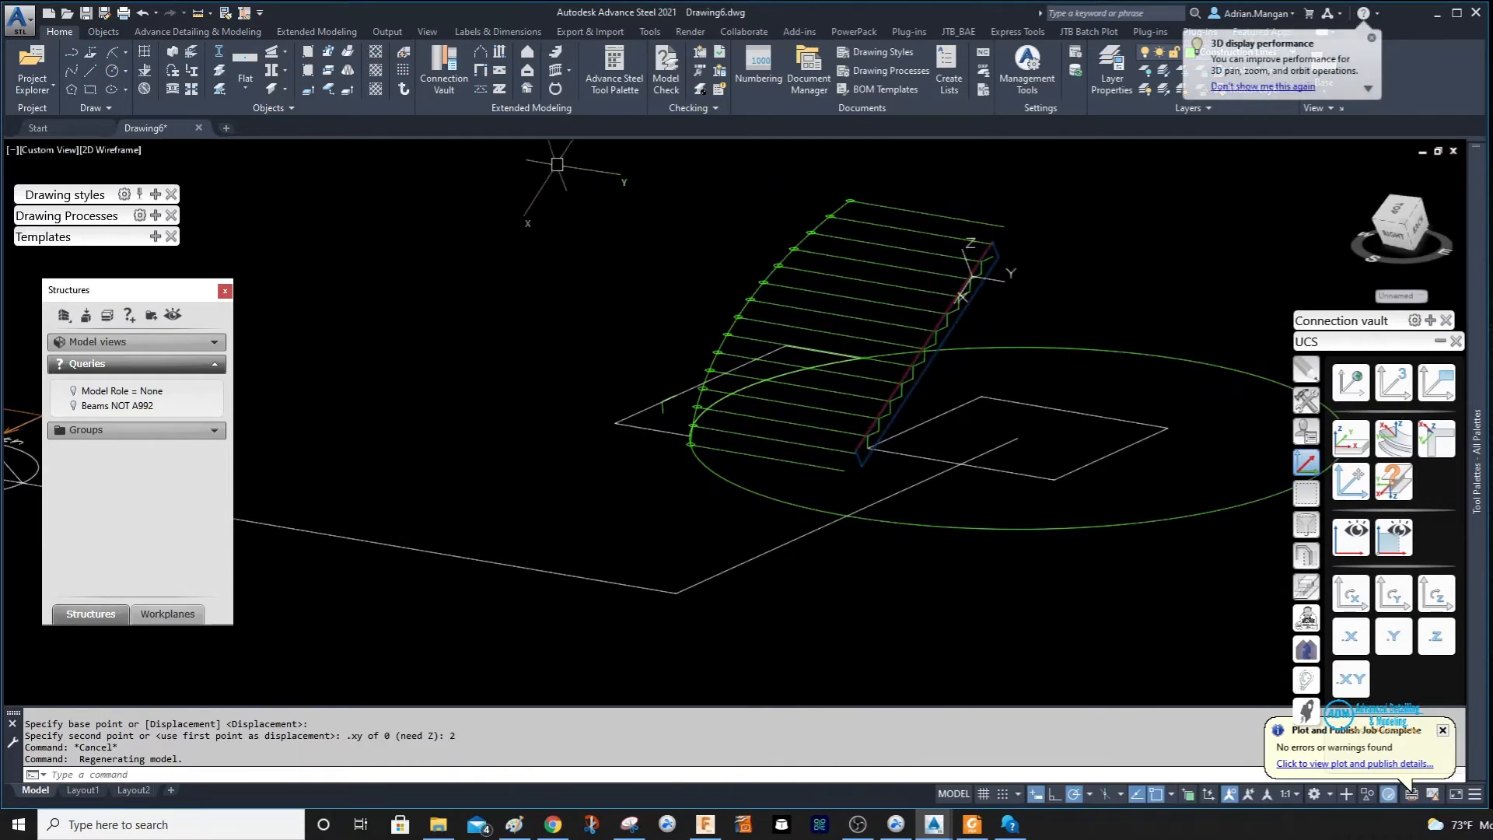
click(1372, 36)
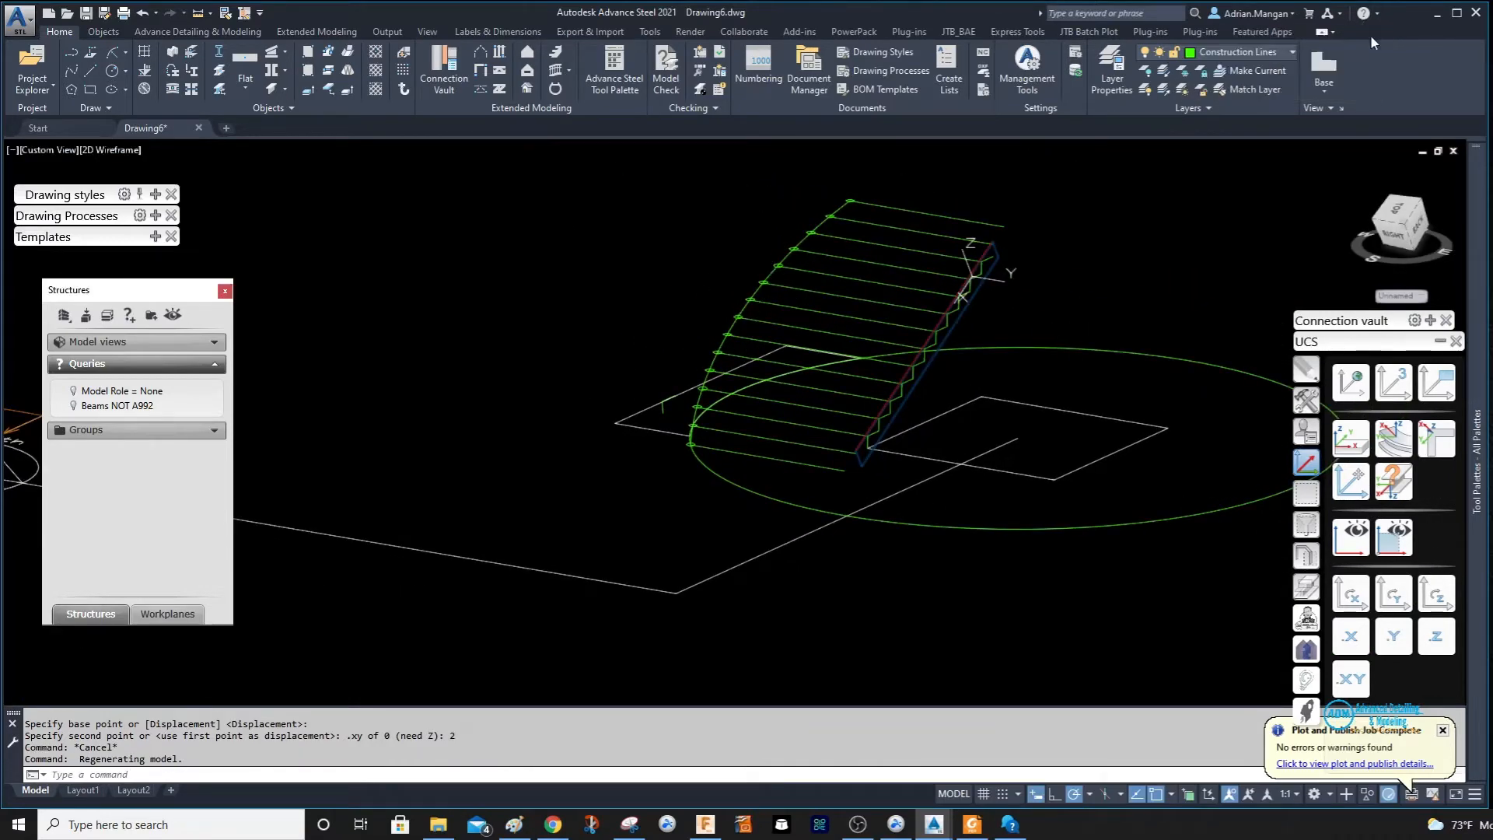
click(1236, 51)
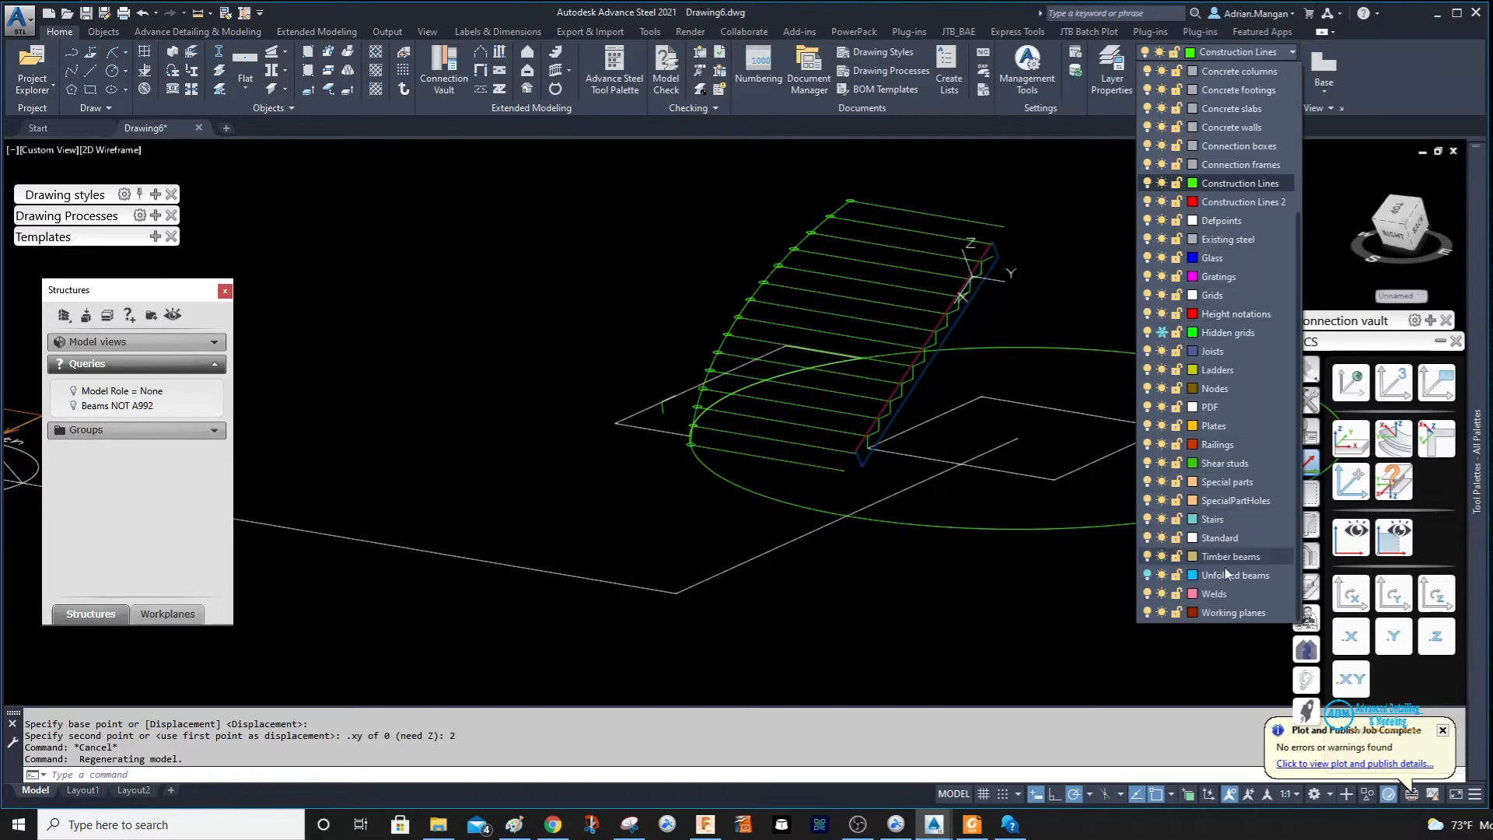
click(1148, 575)
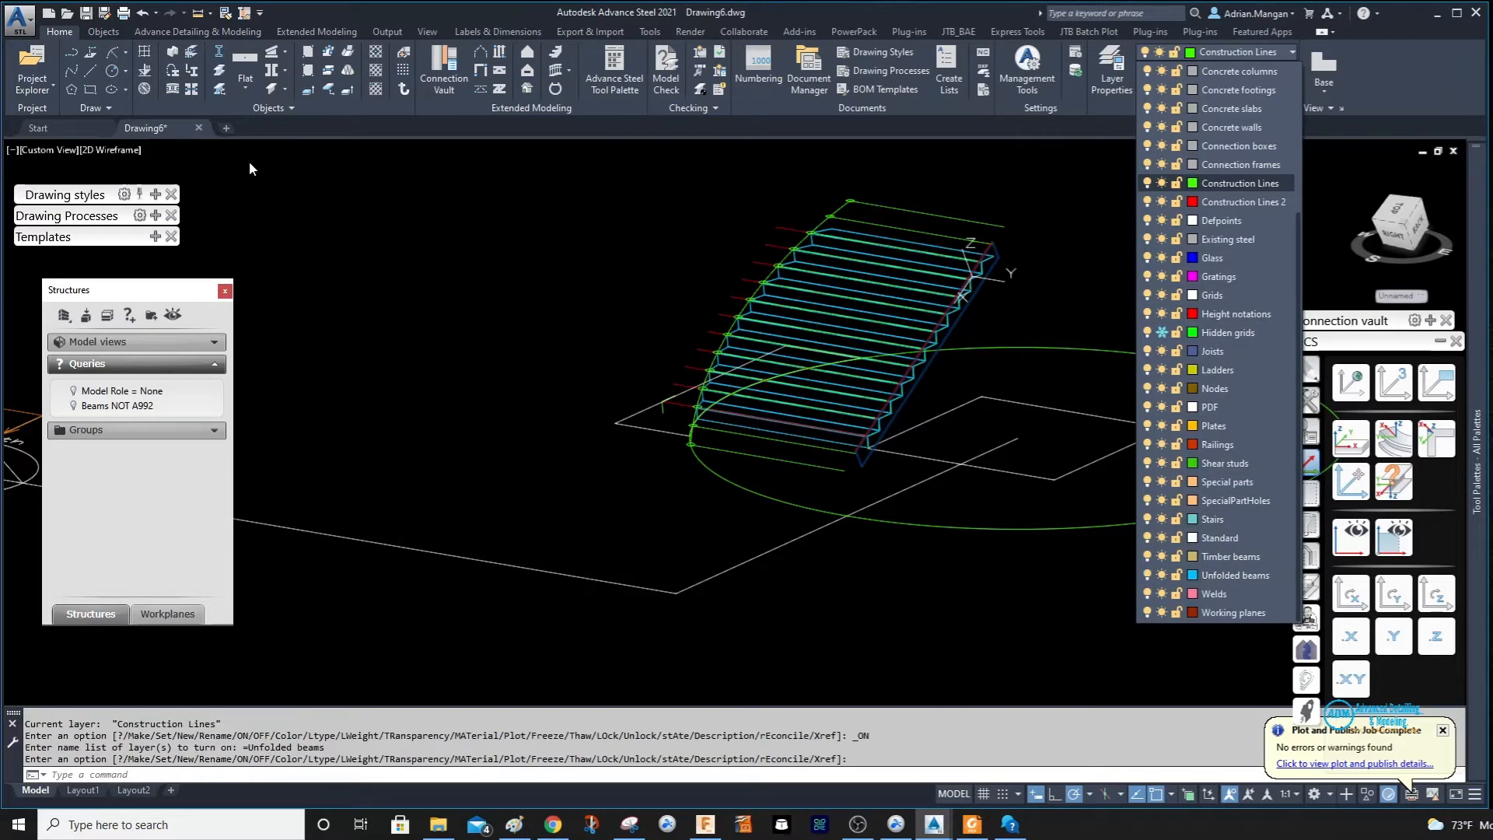
click(850, 249)
shift+middle_drag(814, 254, 765, 337)
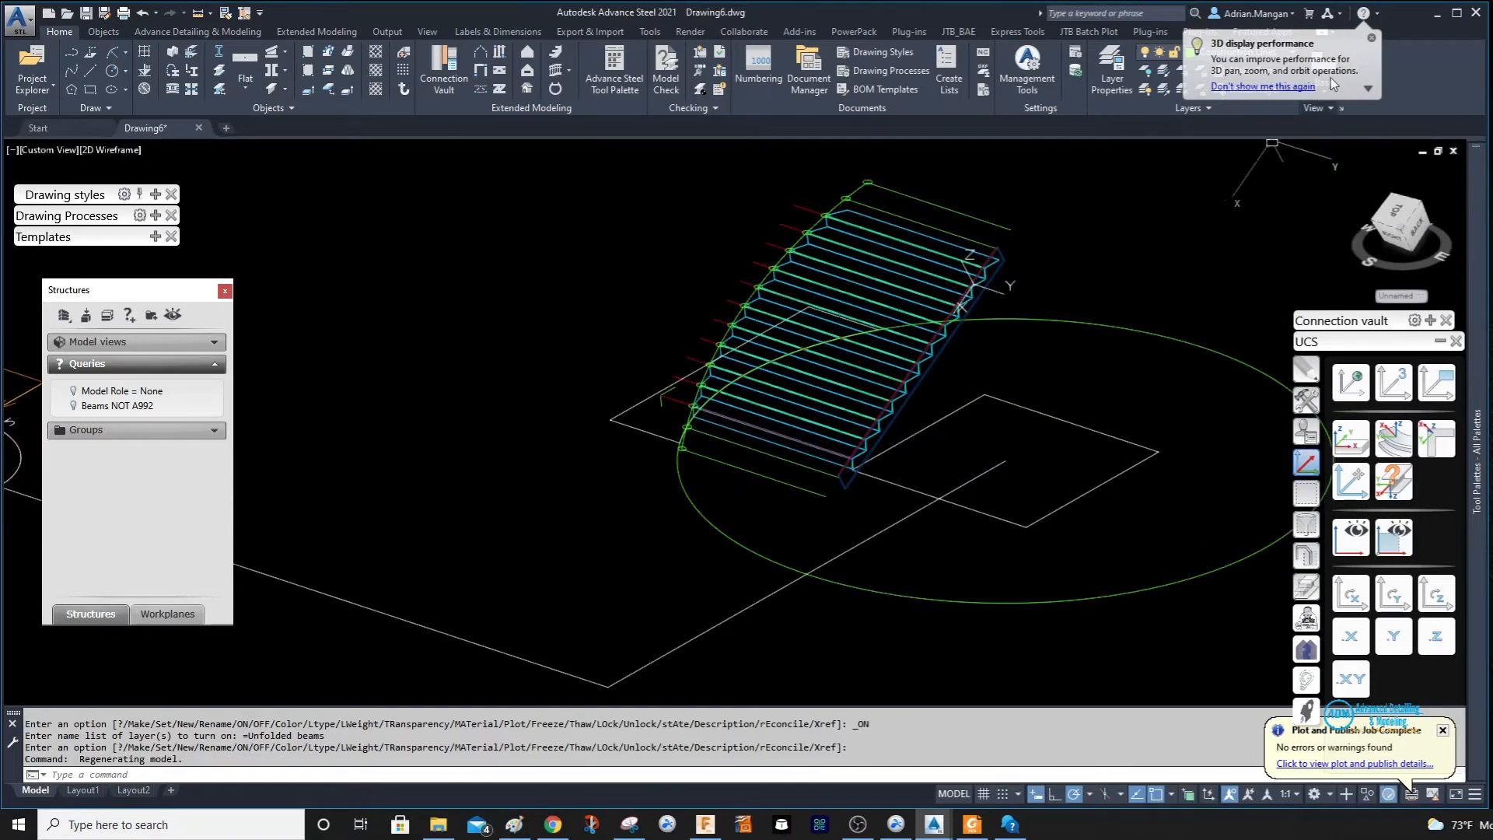
click(1372, 39)
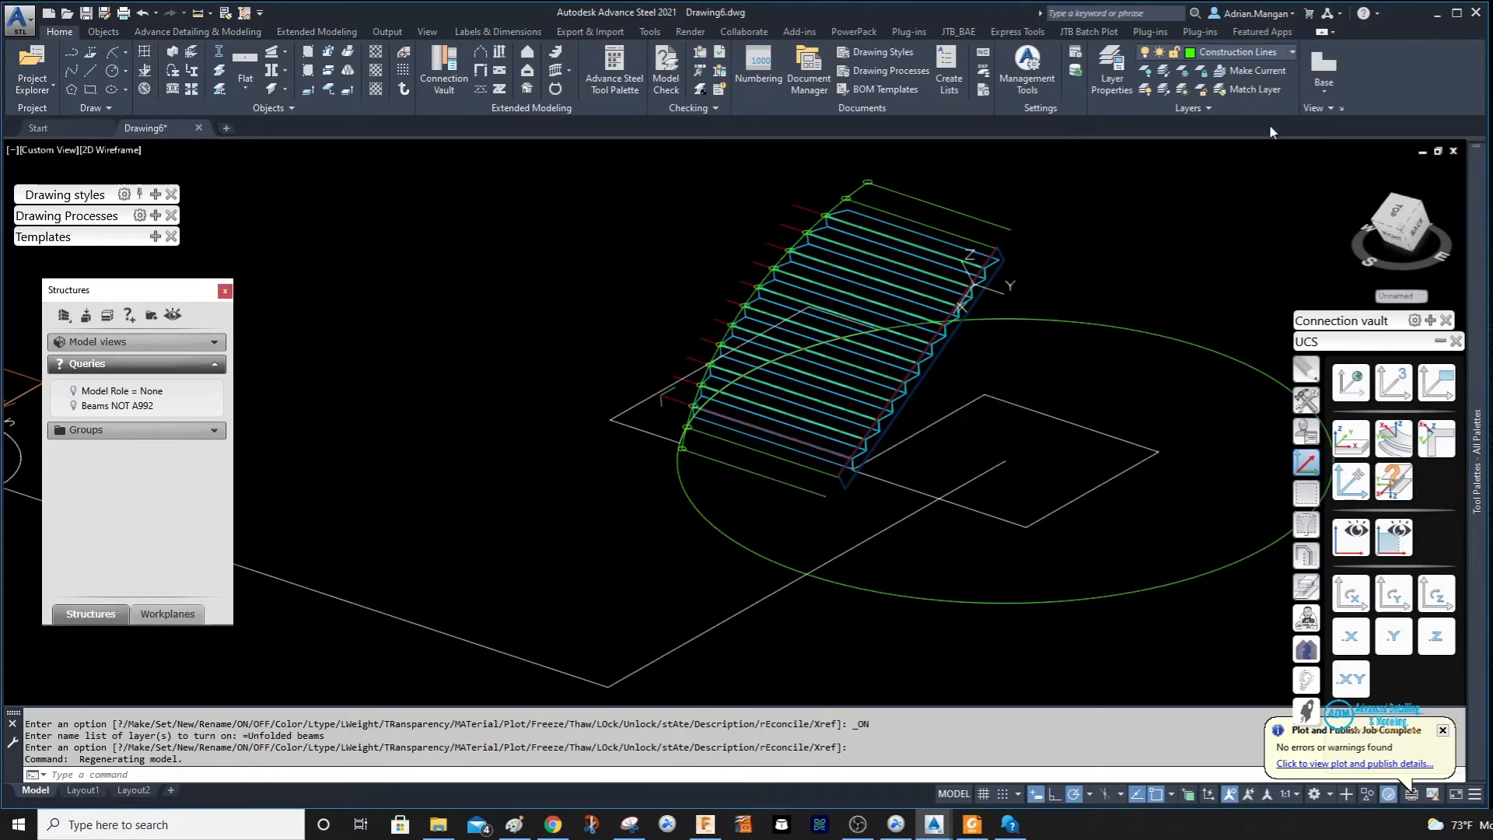
Make Standard the current layer.
click(1236, 52)
click(1213, 535)
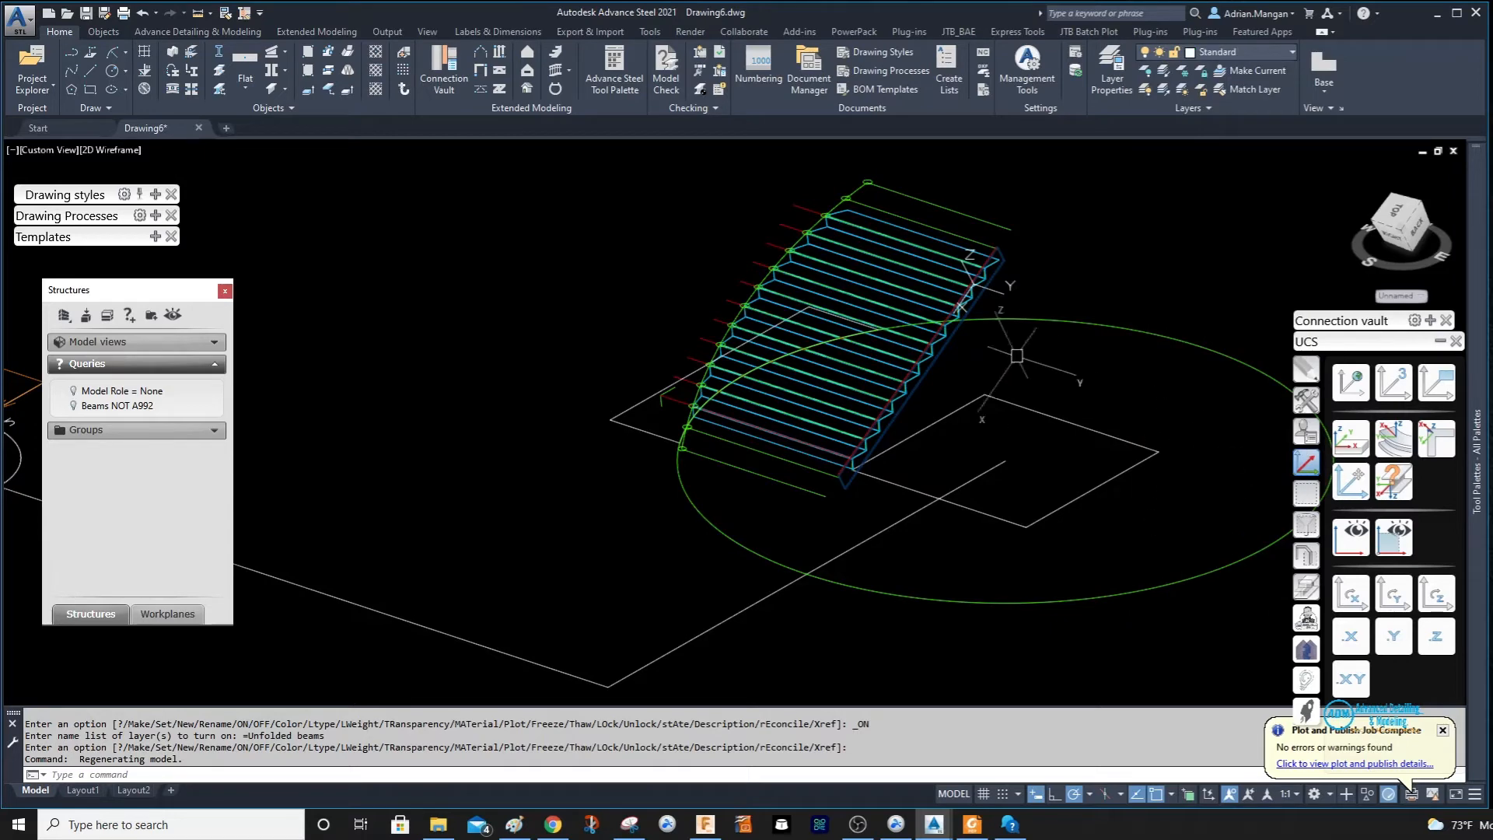
key(Escape)
scroll(877, 198, up, 4)
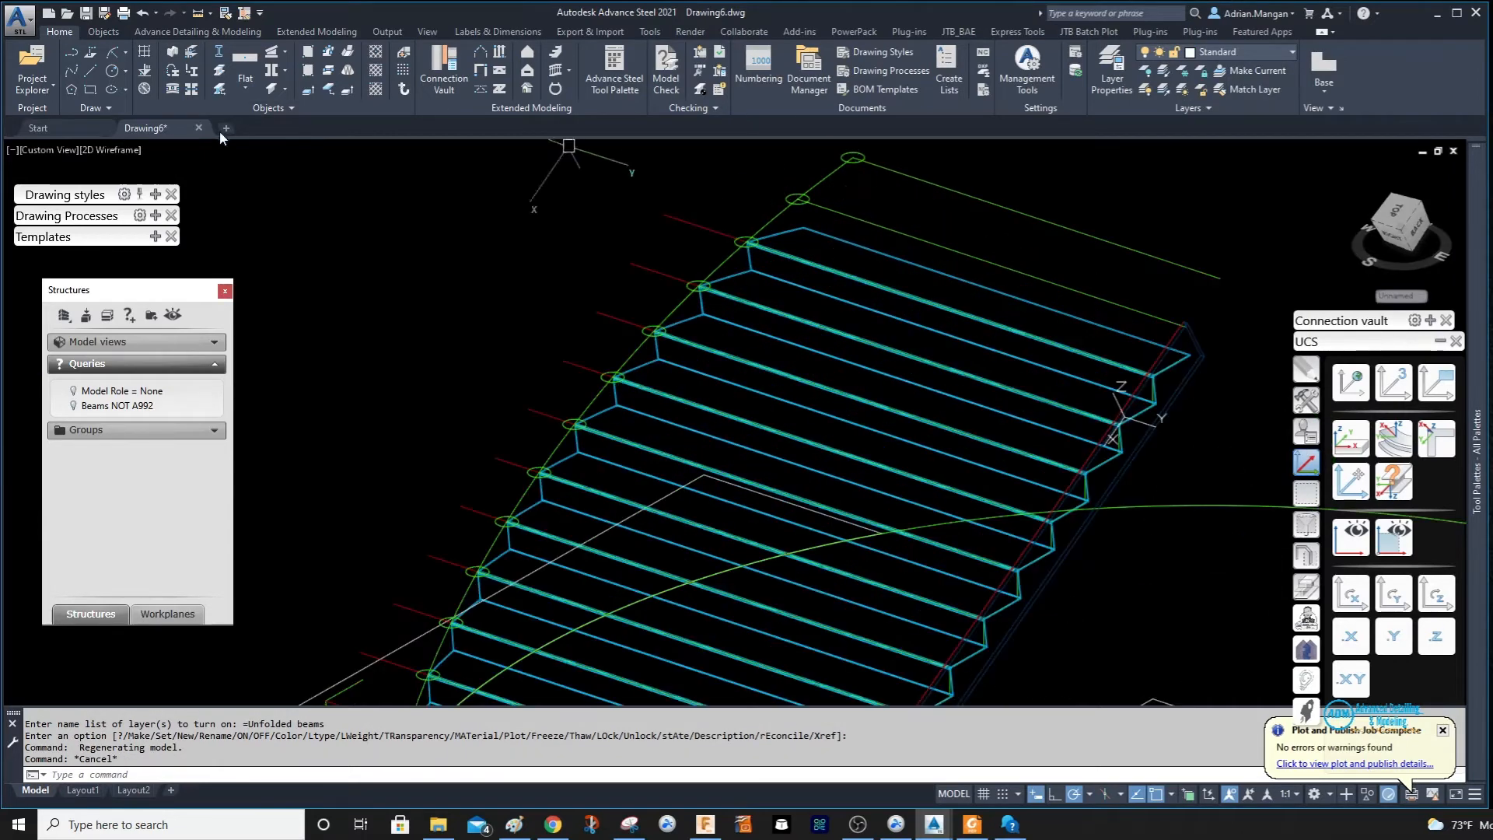
Try to convert the spline through the tread end circles into a poly beam without deleting the source curve.
click(173, 72)
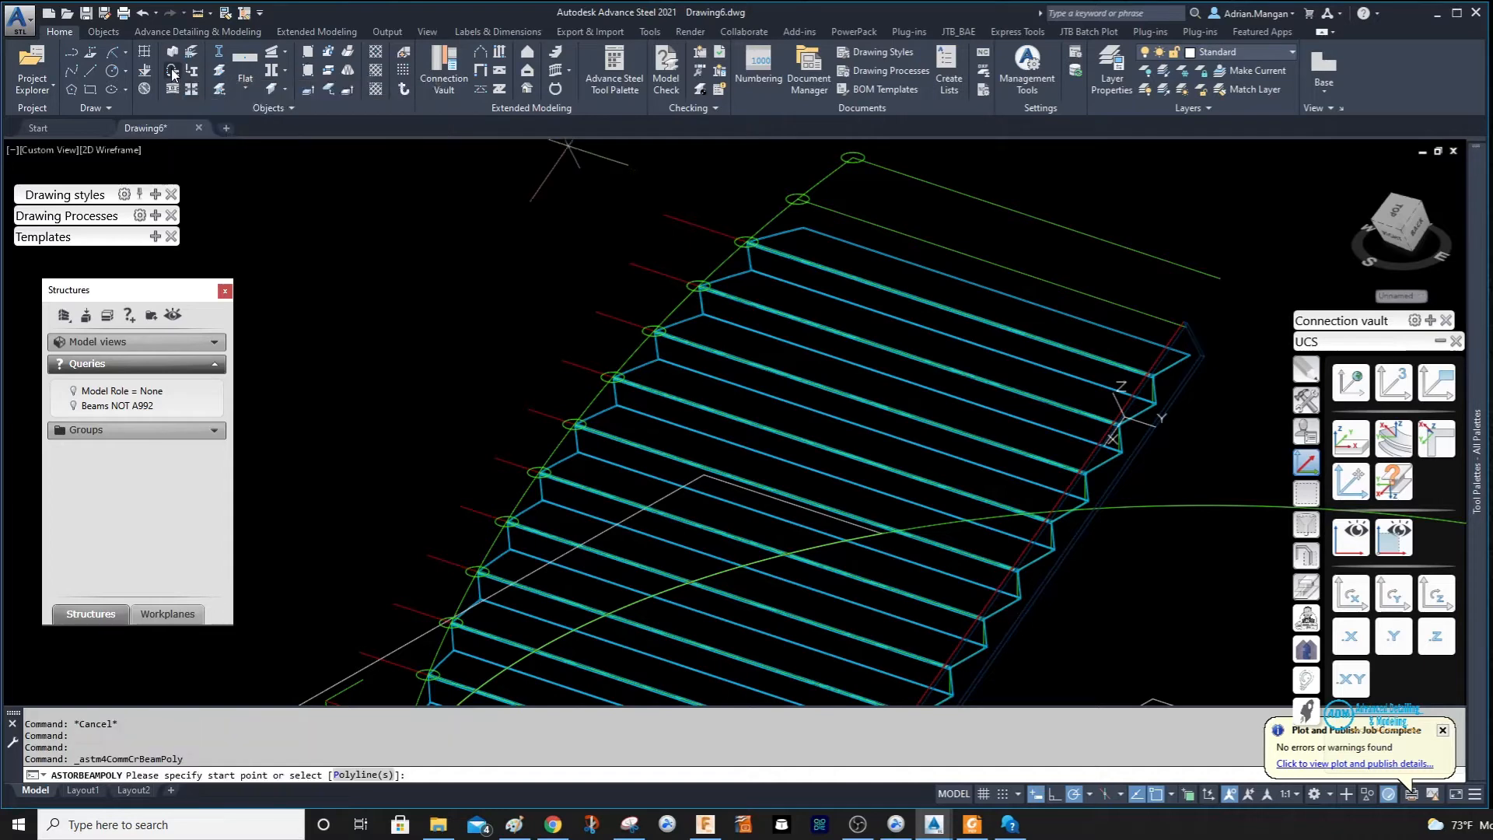
right_click(794, 184)
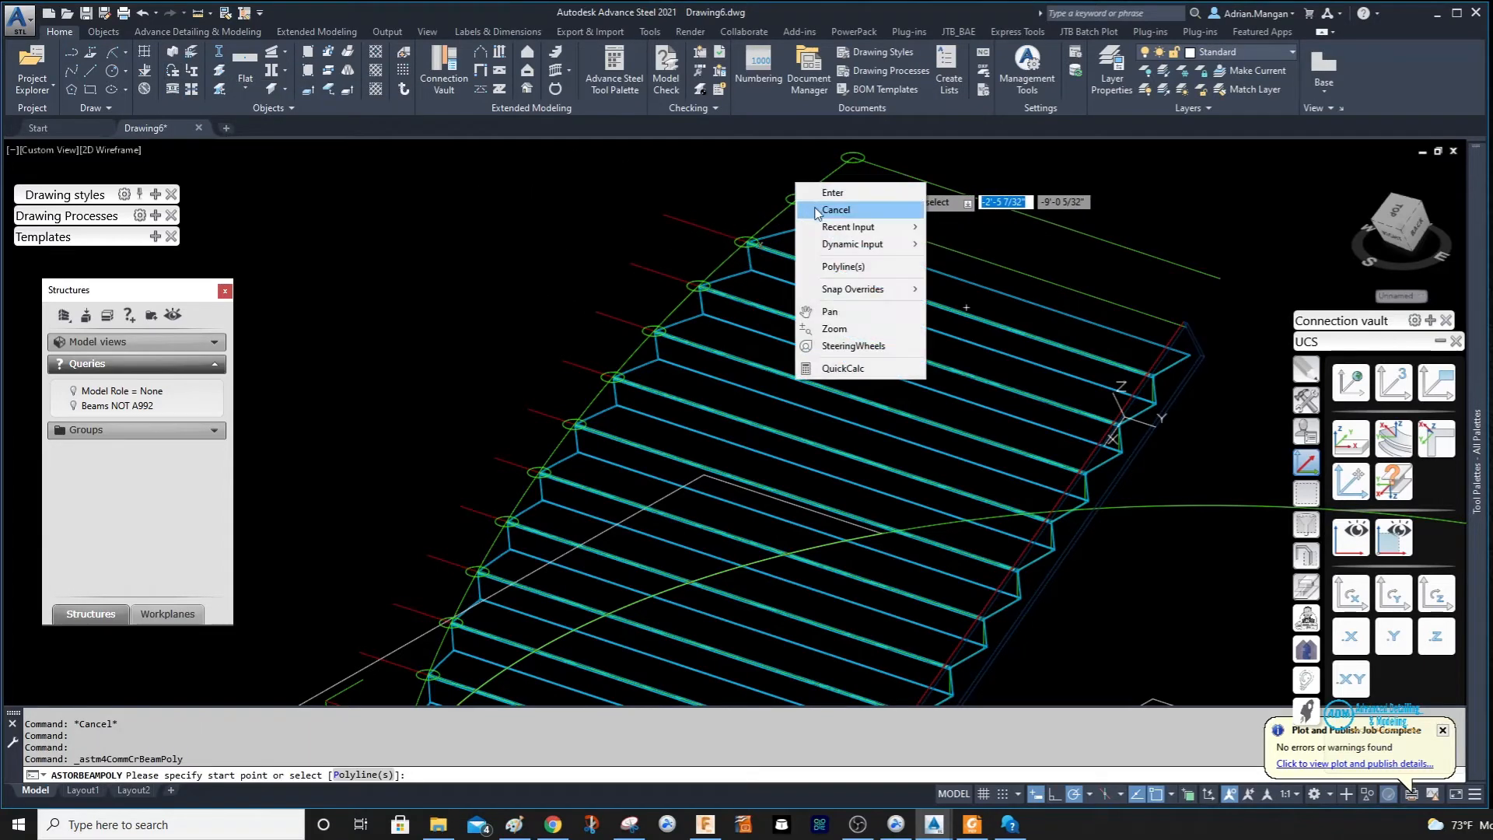
click(839, 263)
click(826, 176)
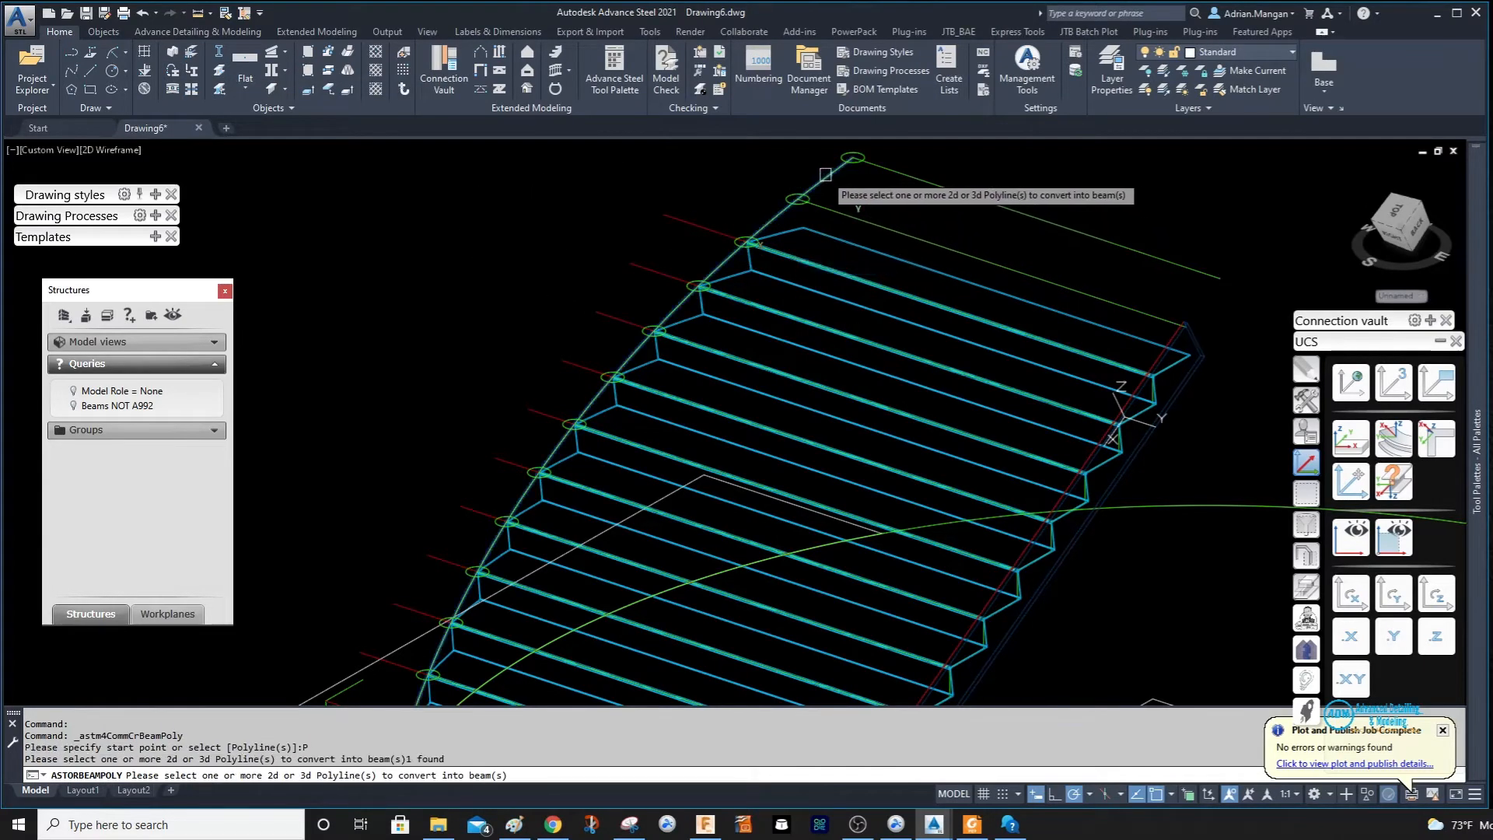
right_click(780, 153)
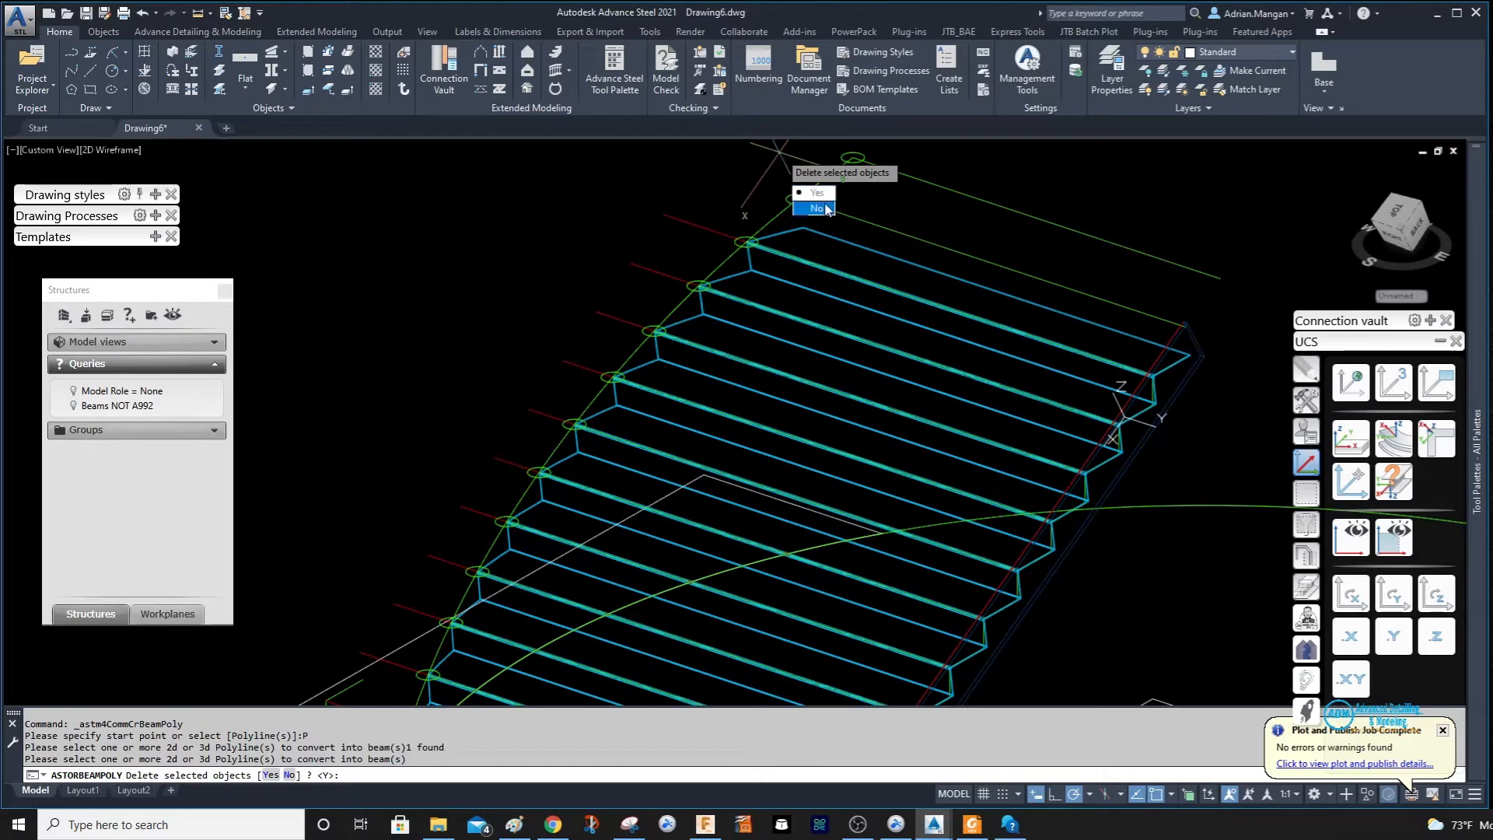
click(815, 208)
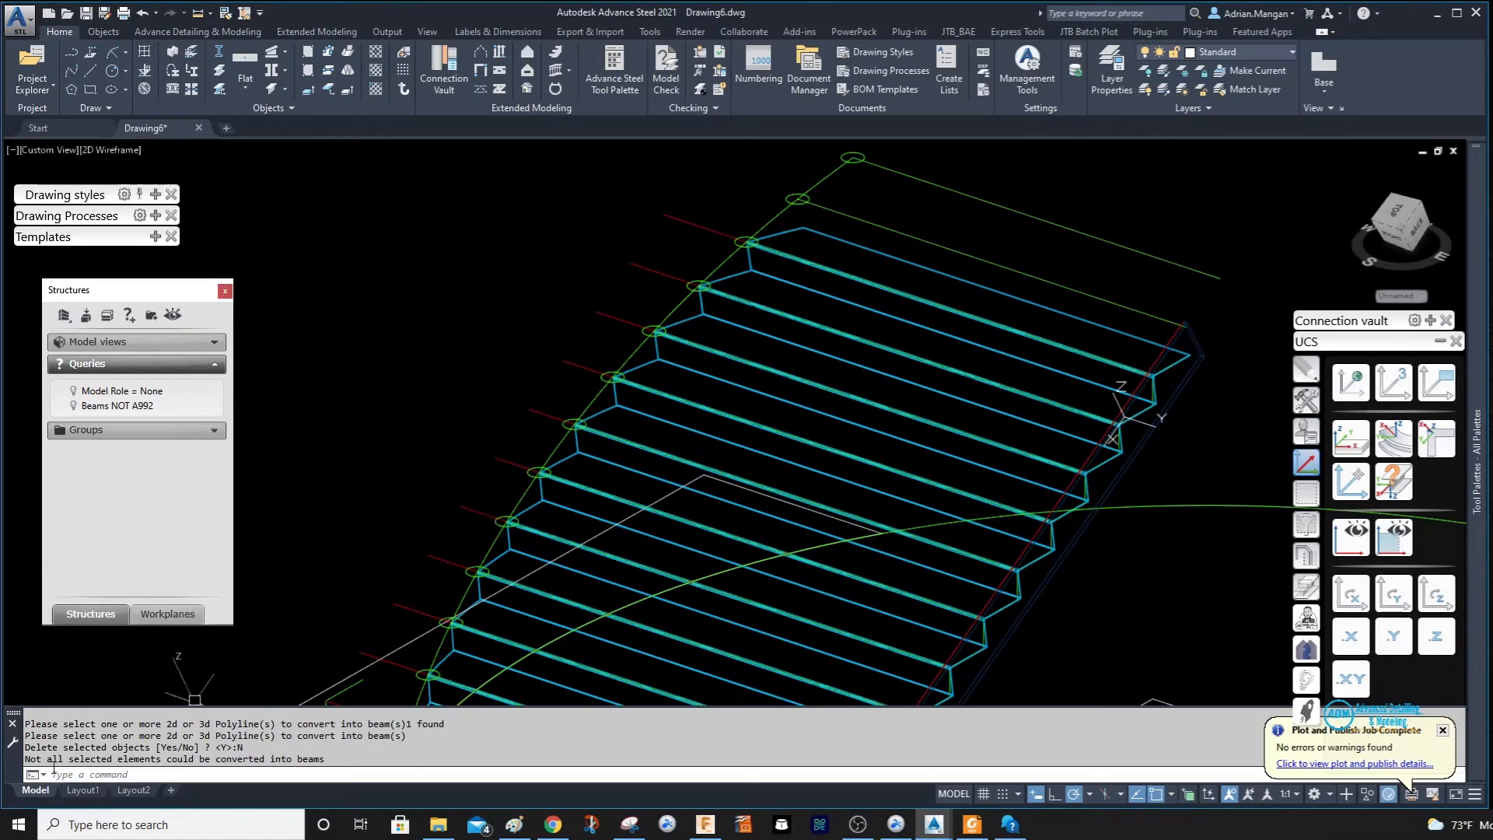
Convert the spline through the end circles to a polyline with a precision of 10, and undo the conversion.
click(828, 178)
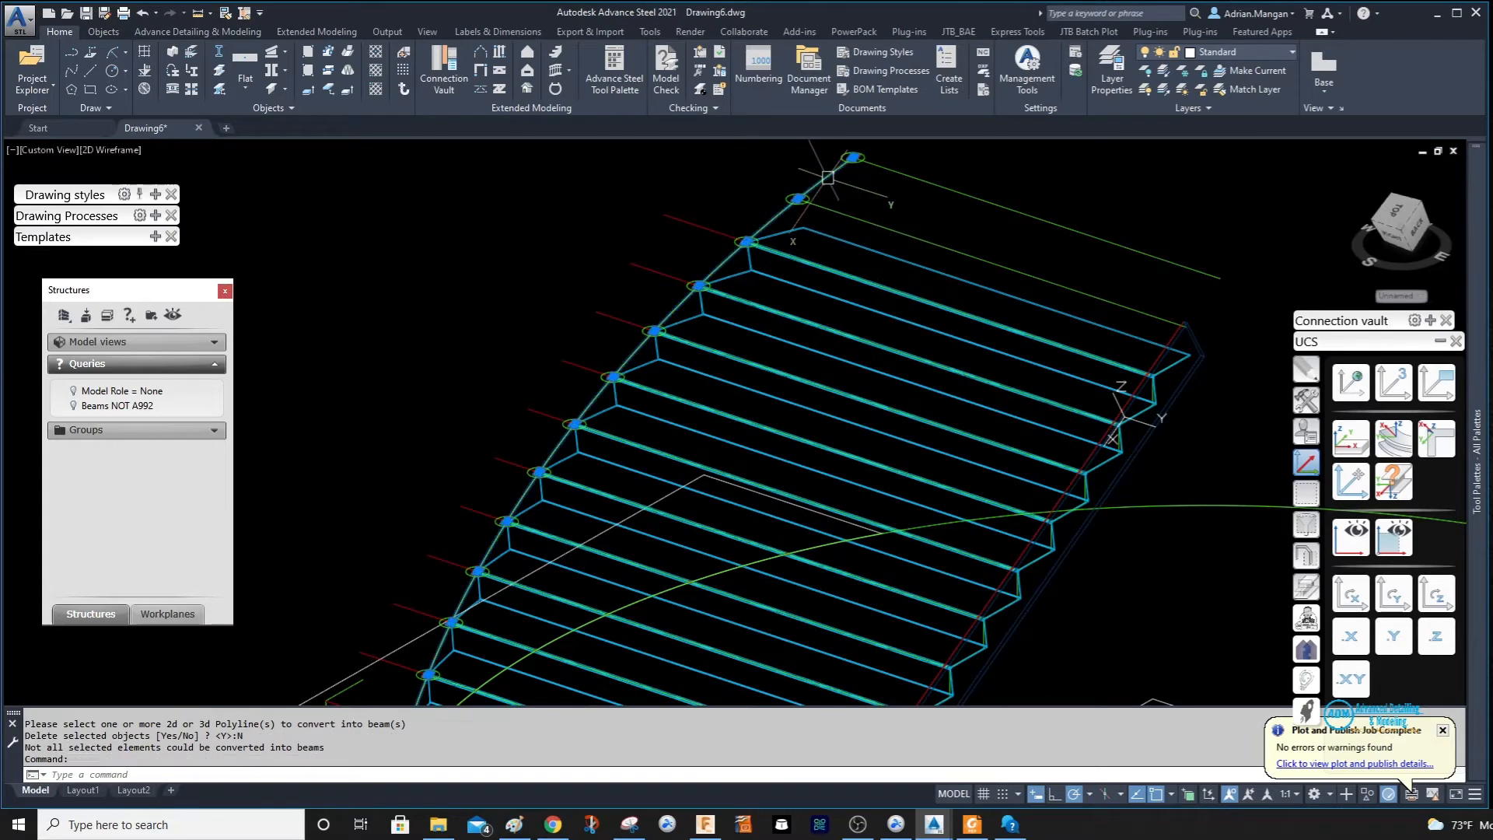
right_click(827, 178)
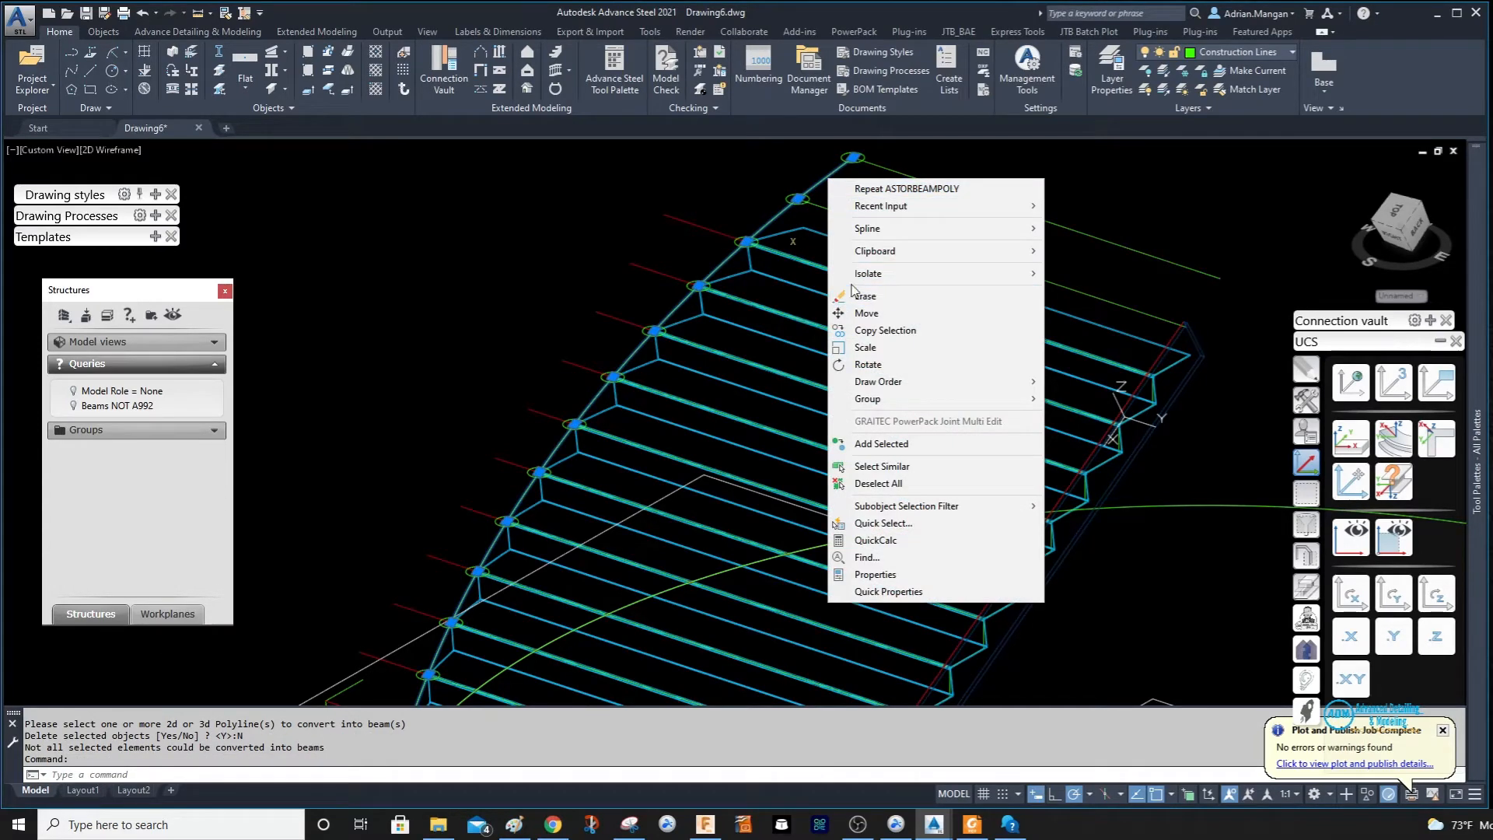
mouse_move(874, 236)
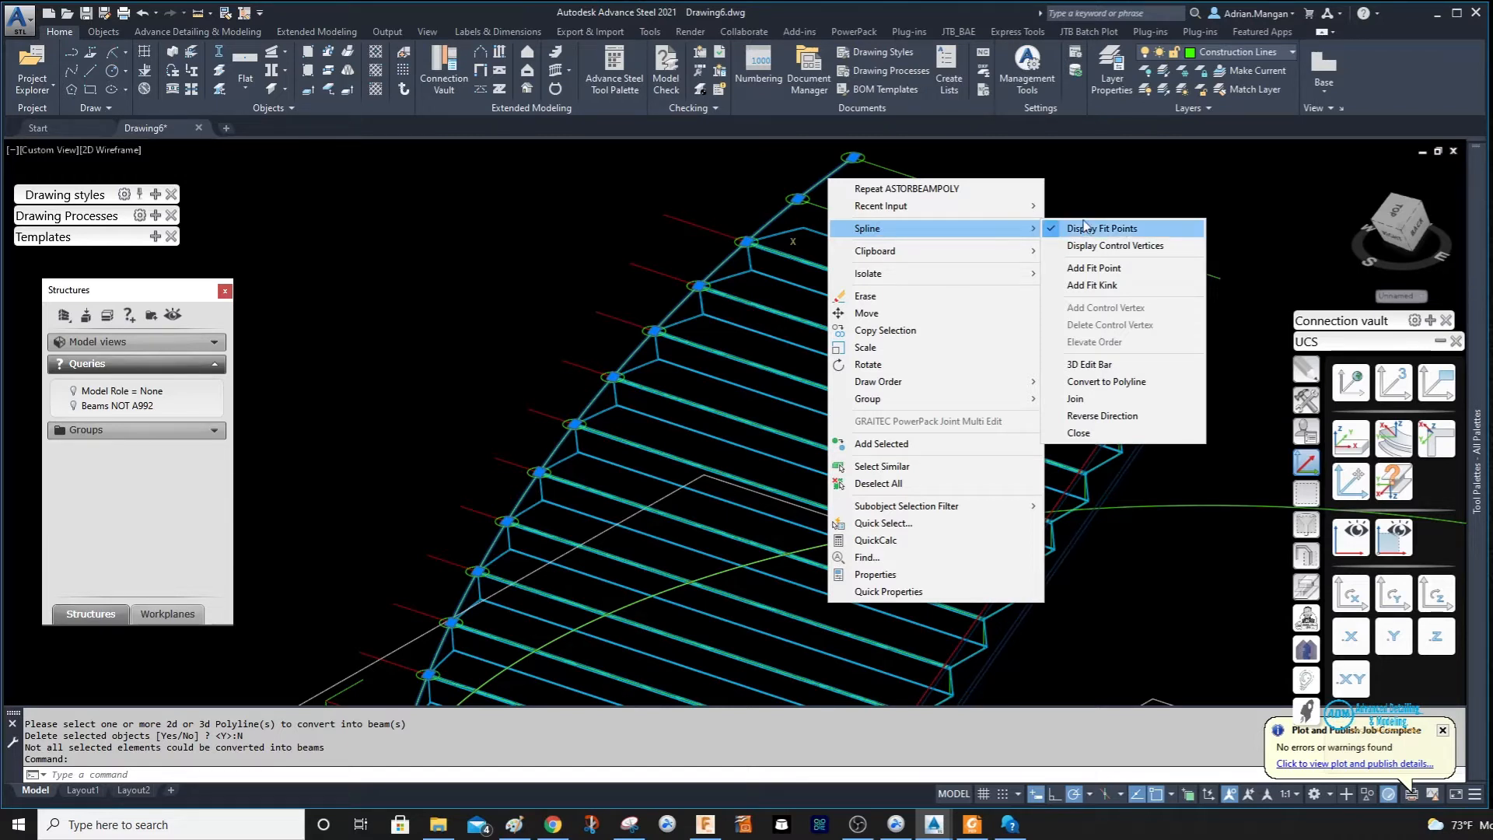
click(1127, 381)
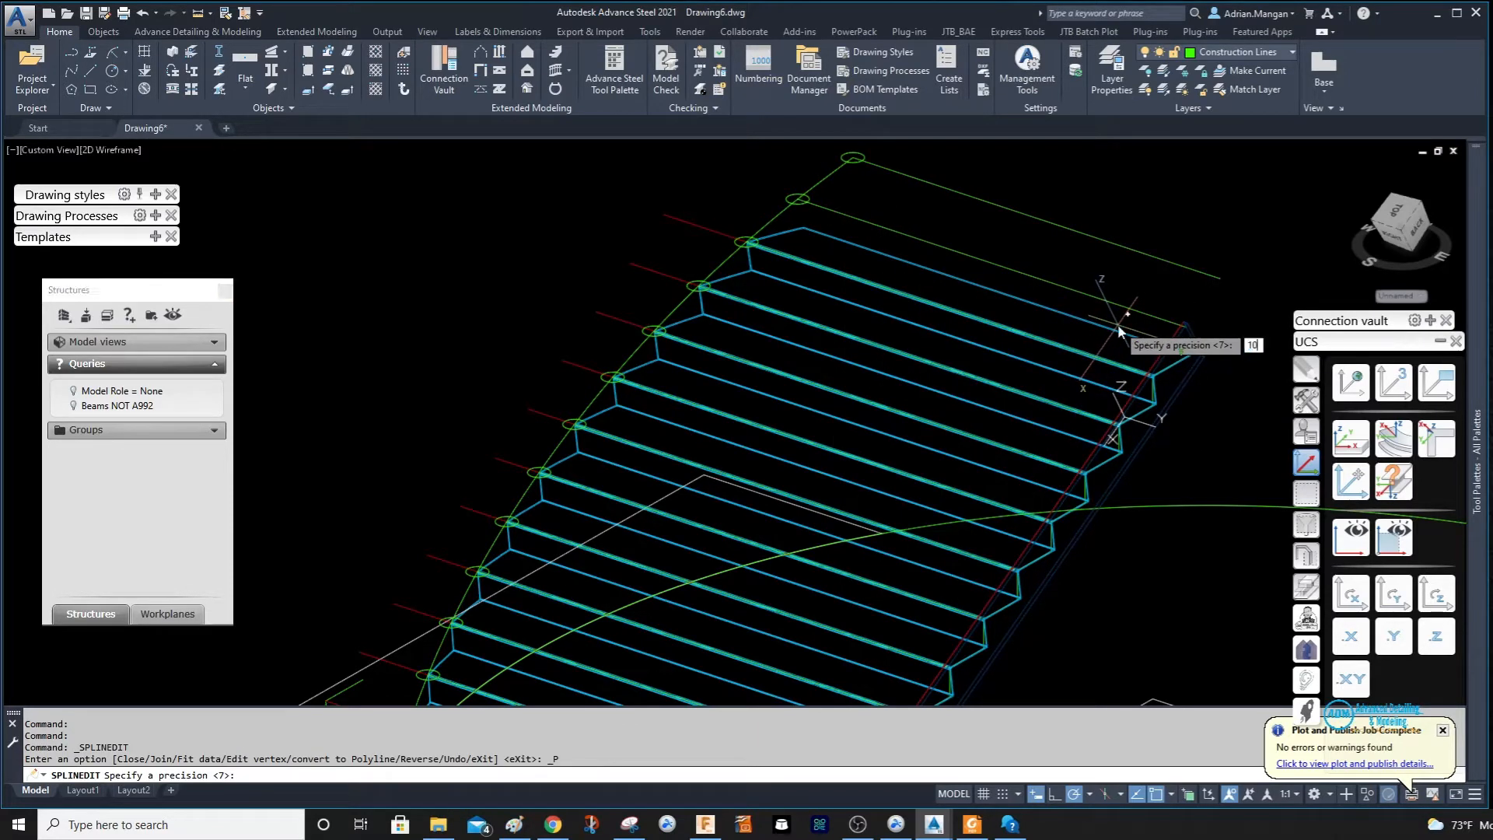
key(Return)
click(809, 184)
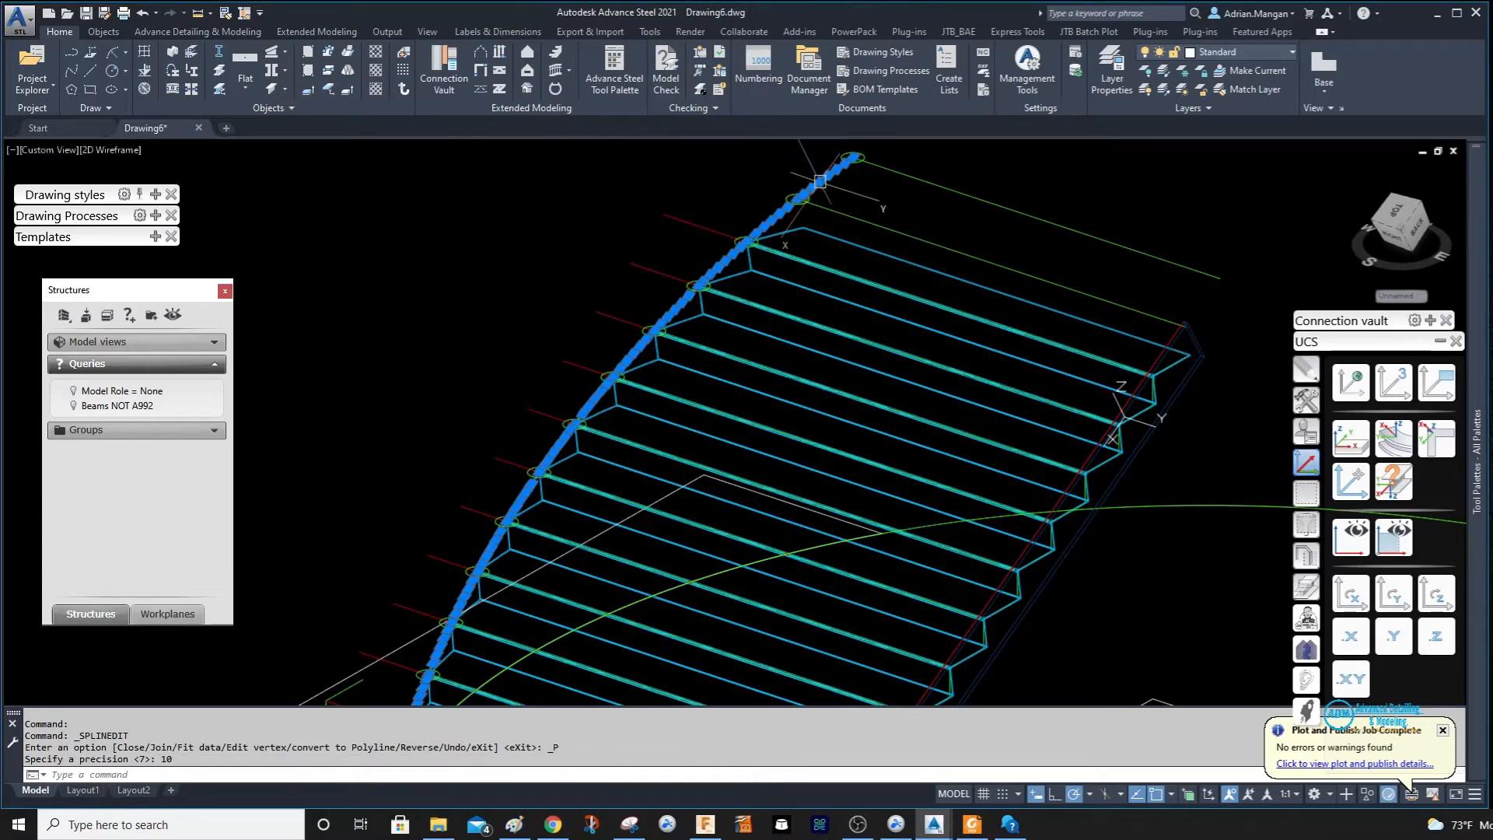
scroll(770, 214, up, 4)
scroll(768, 217, down, 2)
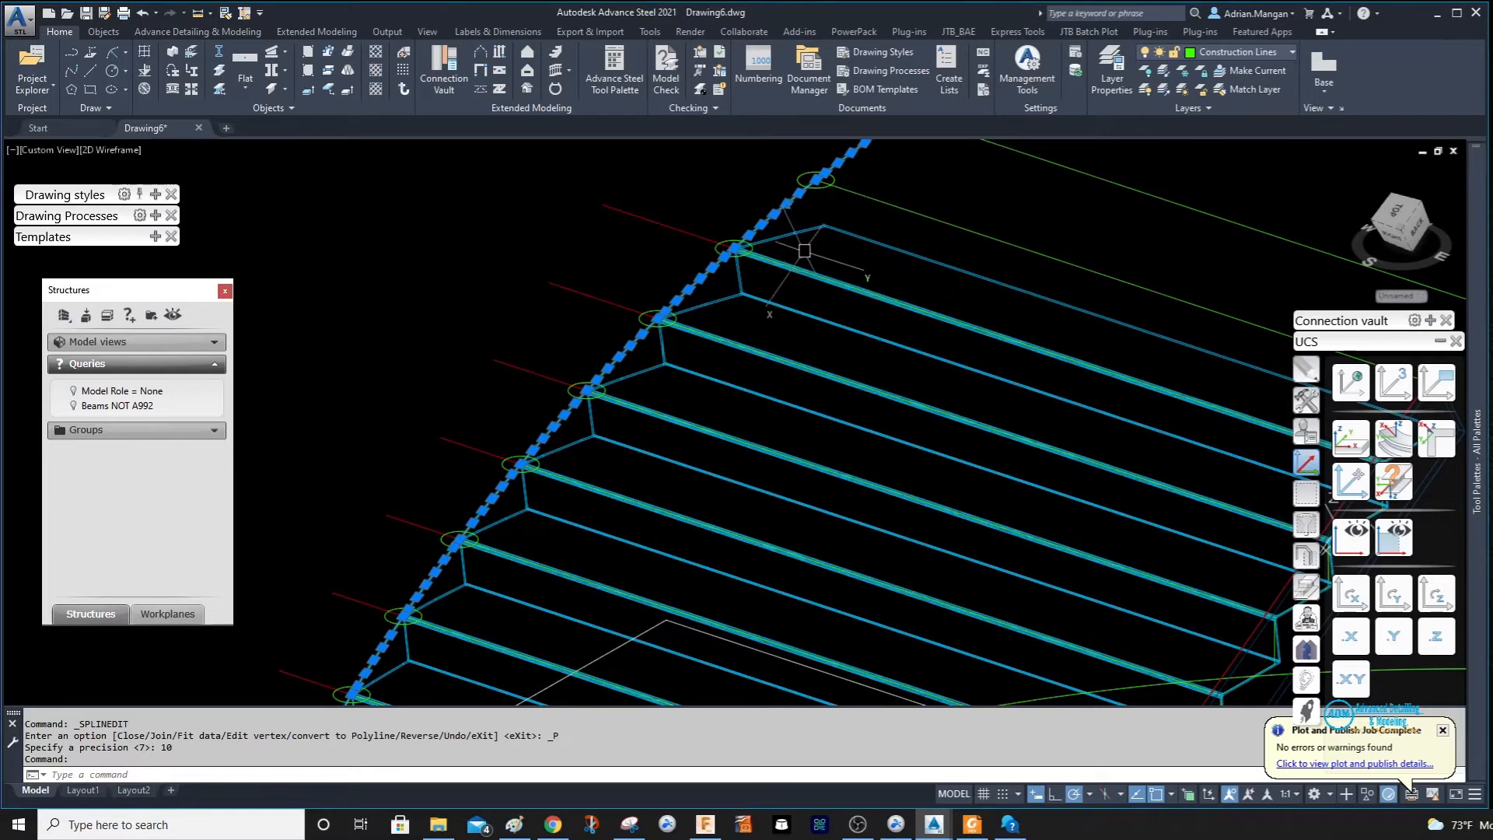
key(Escape)
click(142, 13)
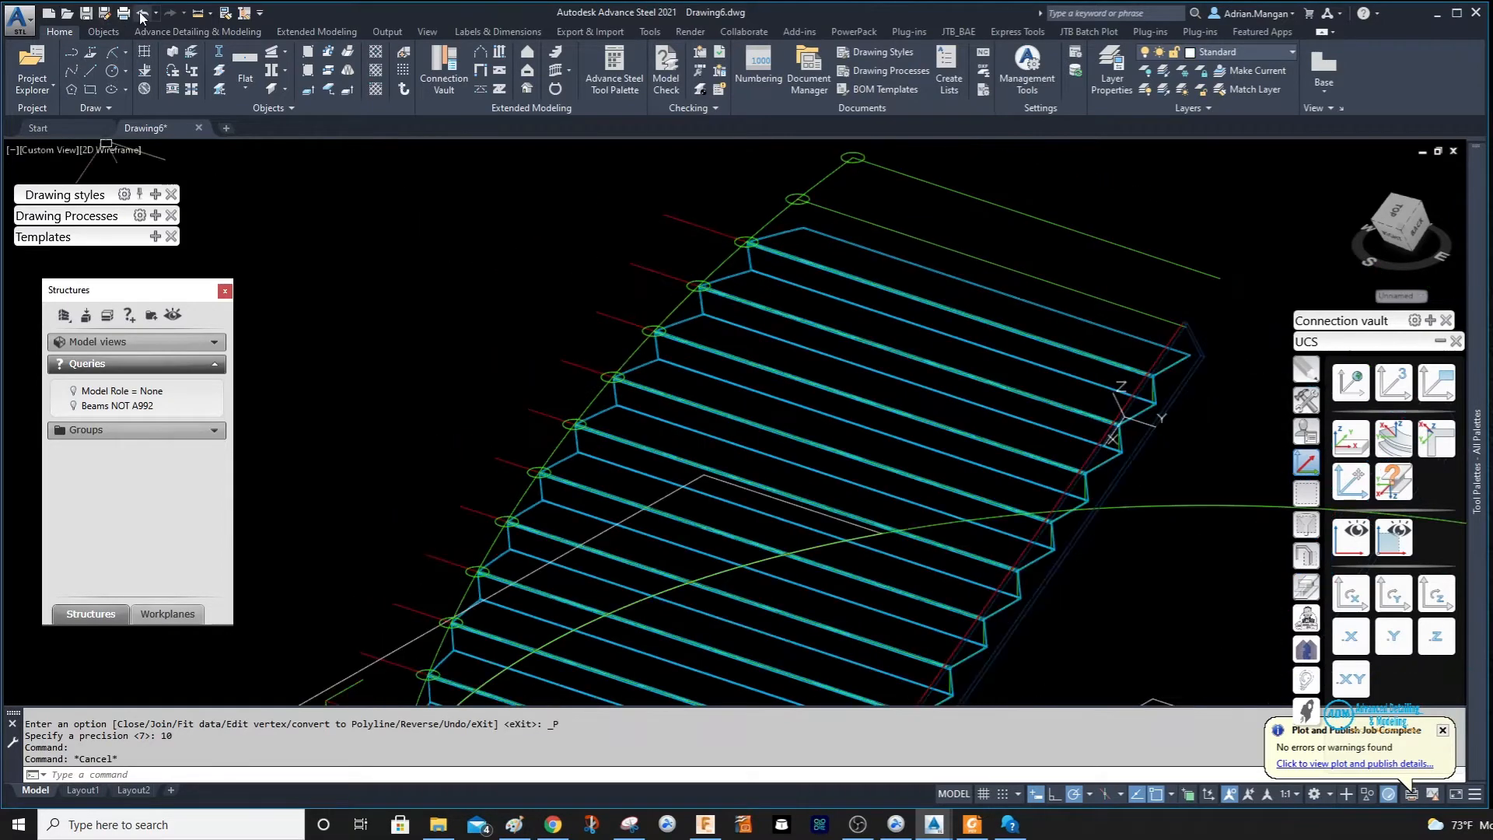
Convert the spline through the end circles to a polyline with a precision of 8.
click(814, 166)
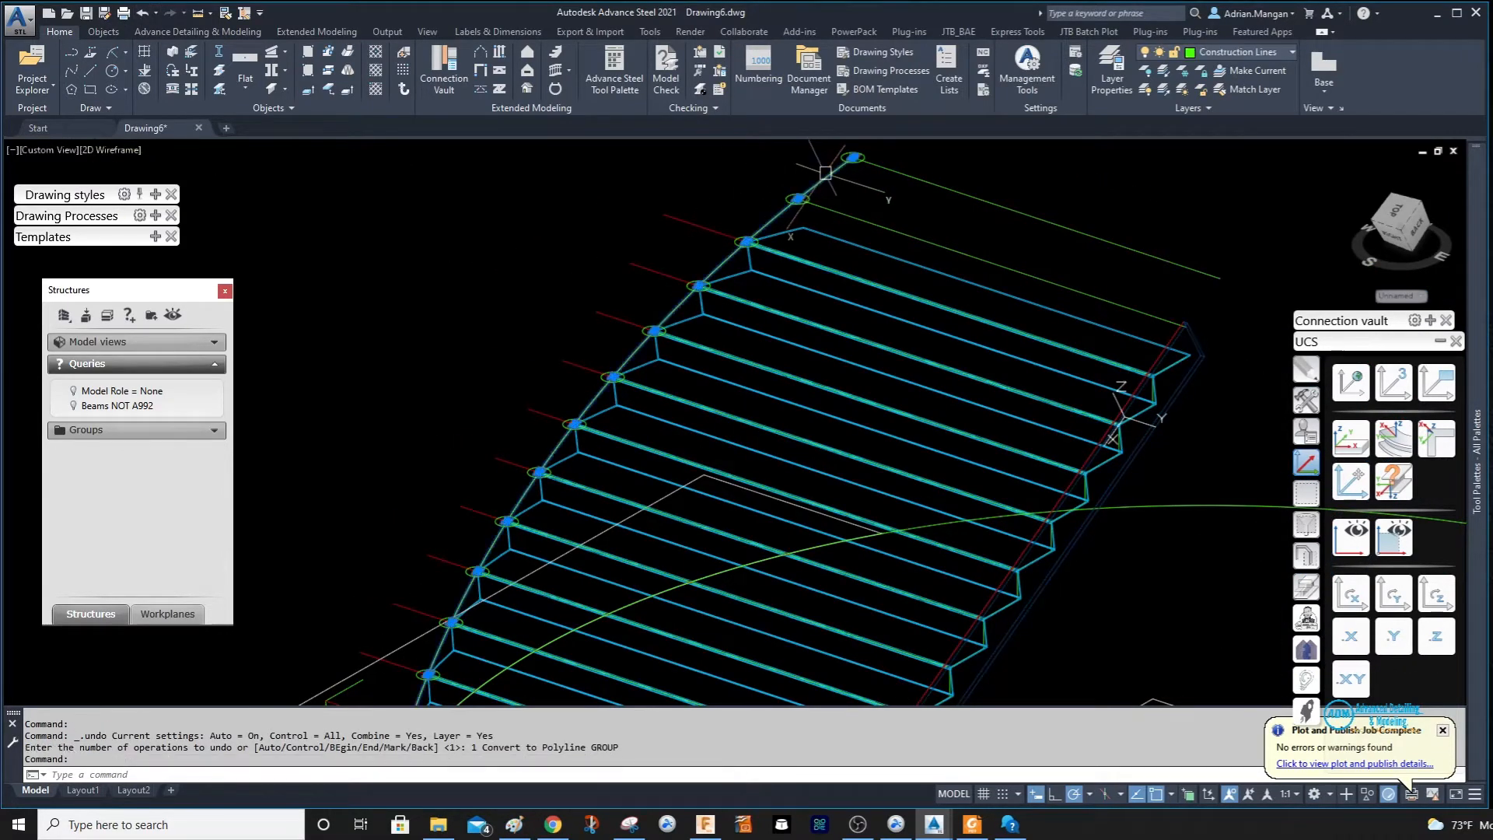
right_click(826, 175)
mouse_move(928, 242)
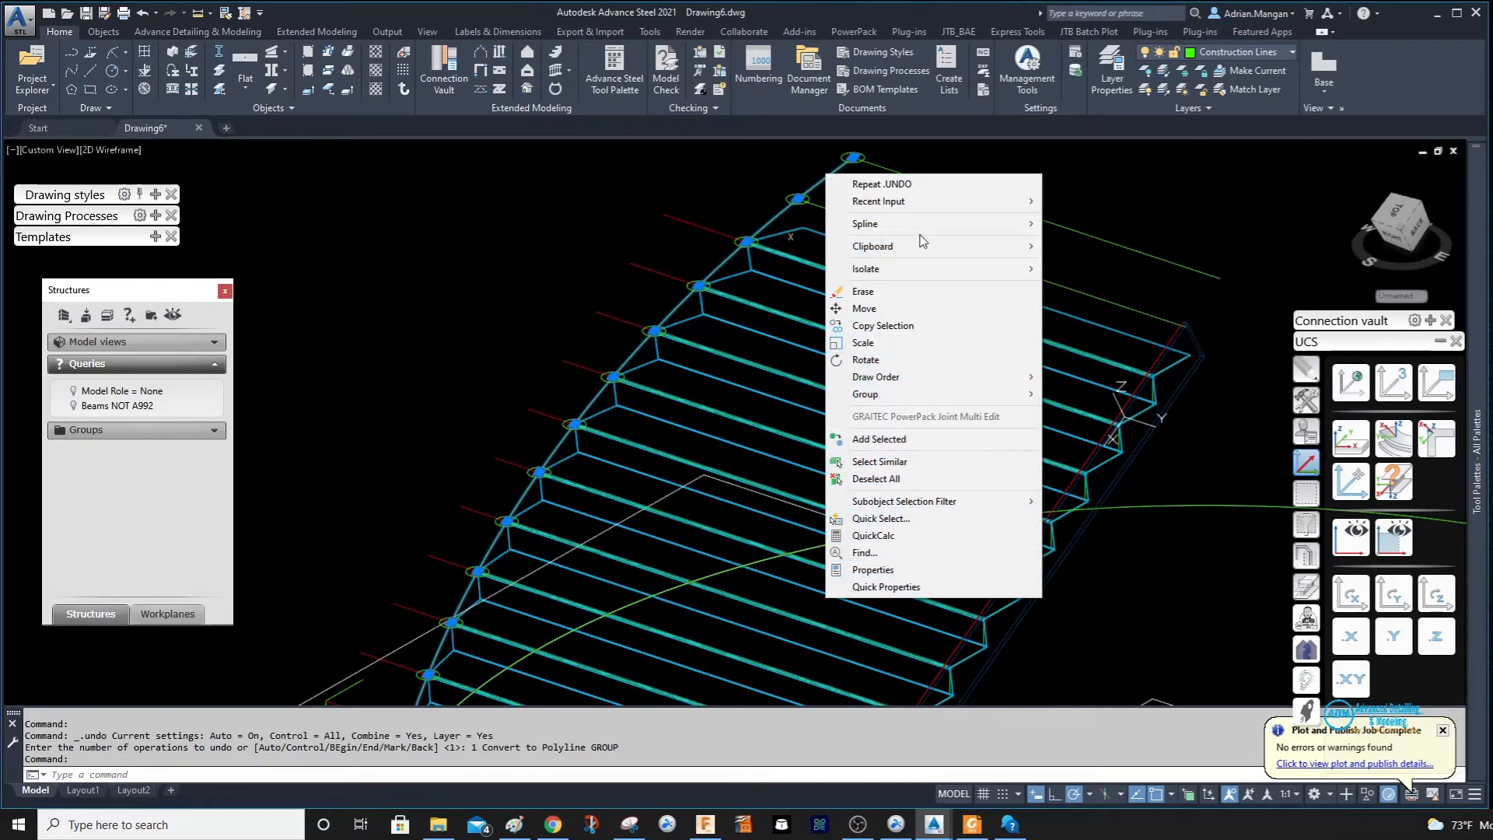
click(1104, 377)
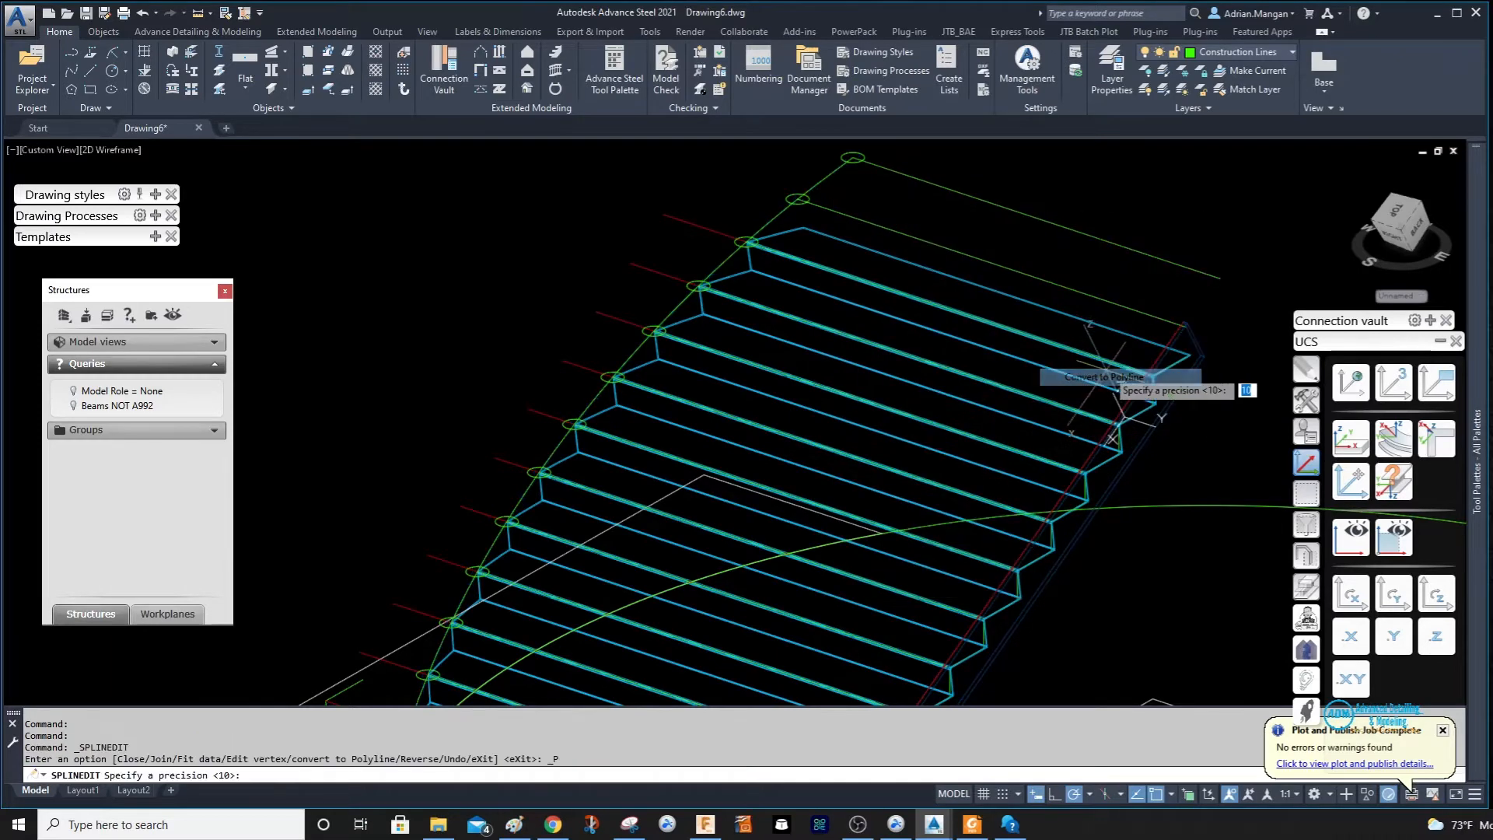
text(8)
key(Return)
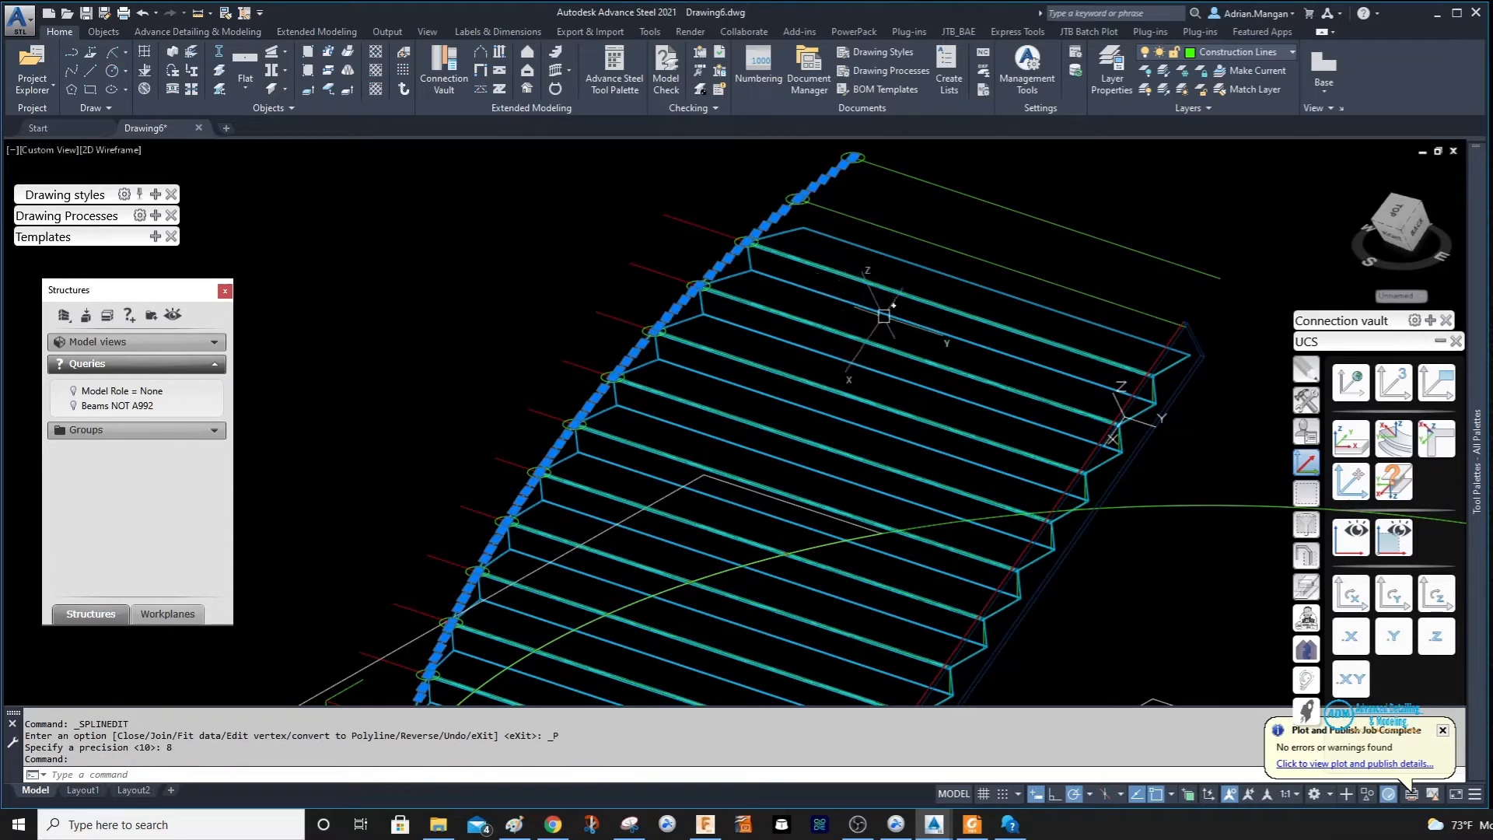
key(Escape)
Reset the UCS to World.
scroll(949, 206, down, 5)
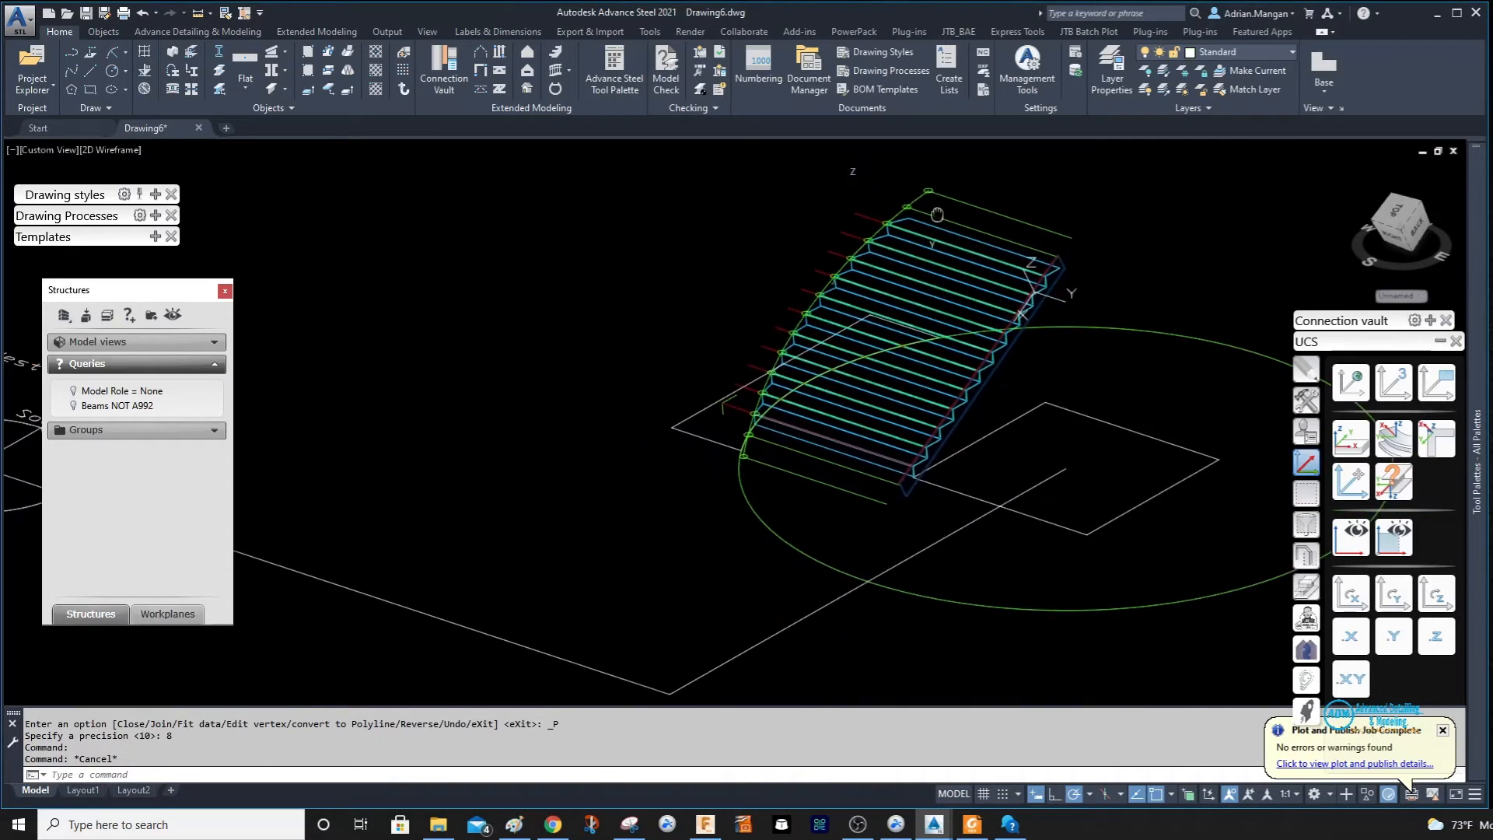
shift+middle_drag(947, 207, 950, 217)
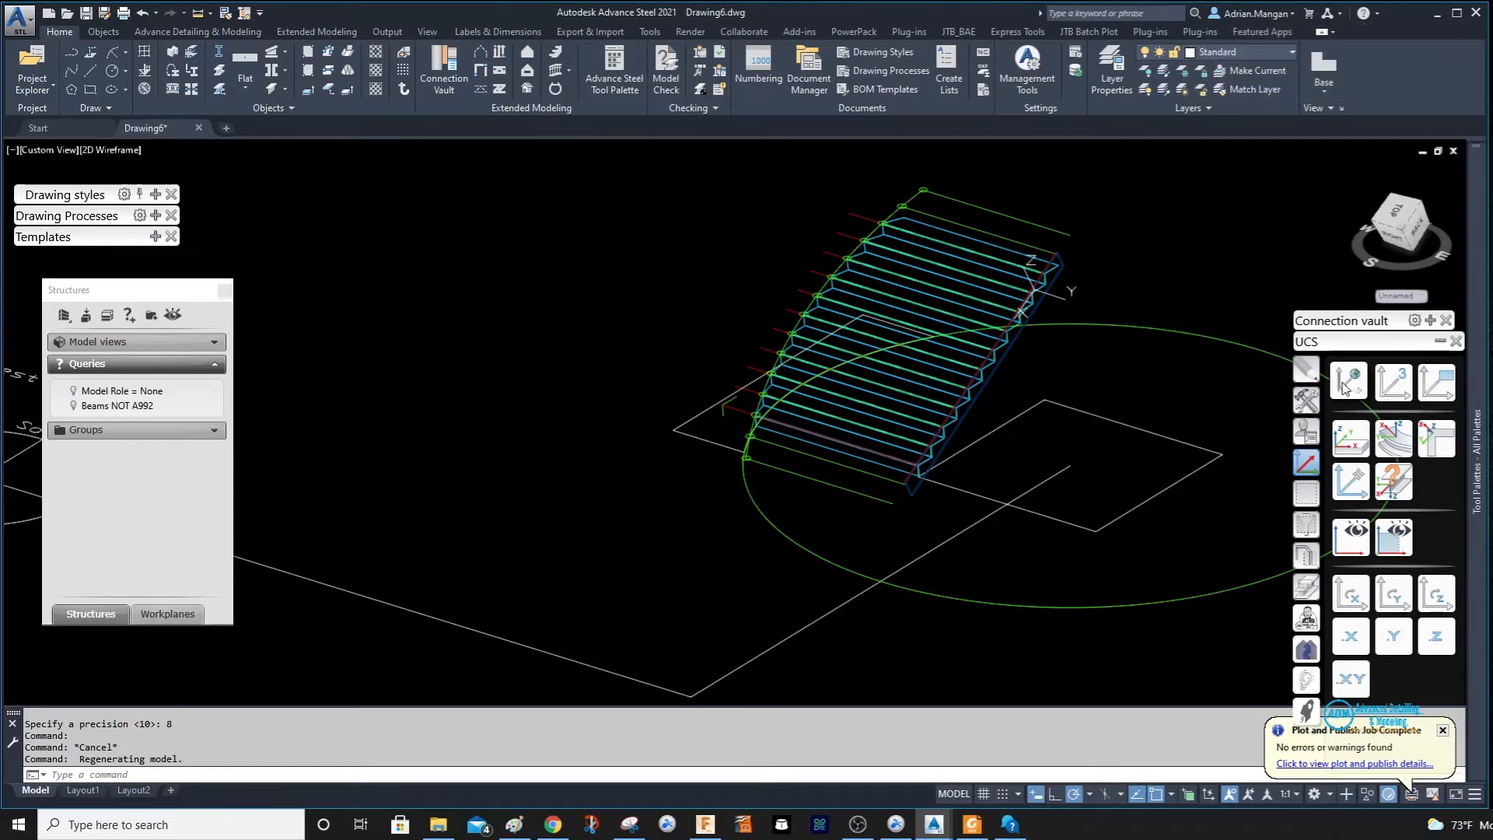
click(1347, 383)
Create a poly beam from the polyline through the end circles, keeping the source polyline.
scroll(879, 187, up, 4)
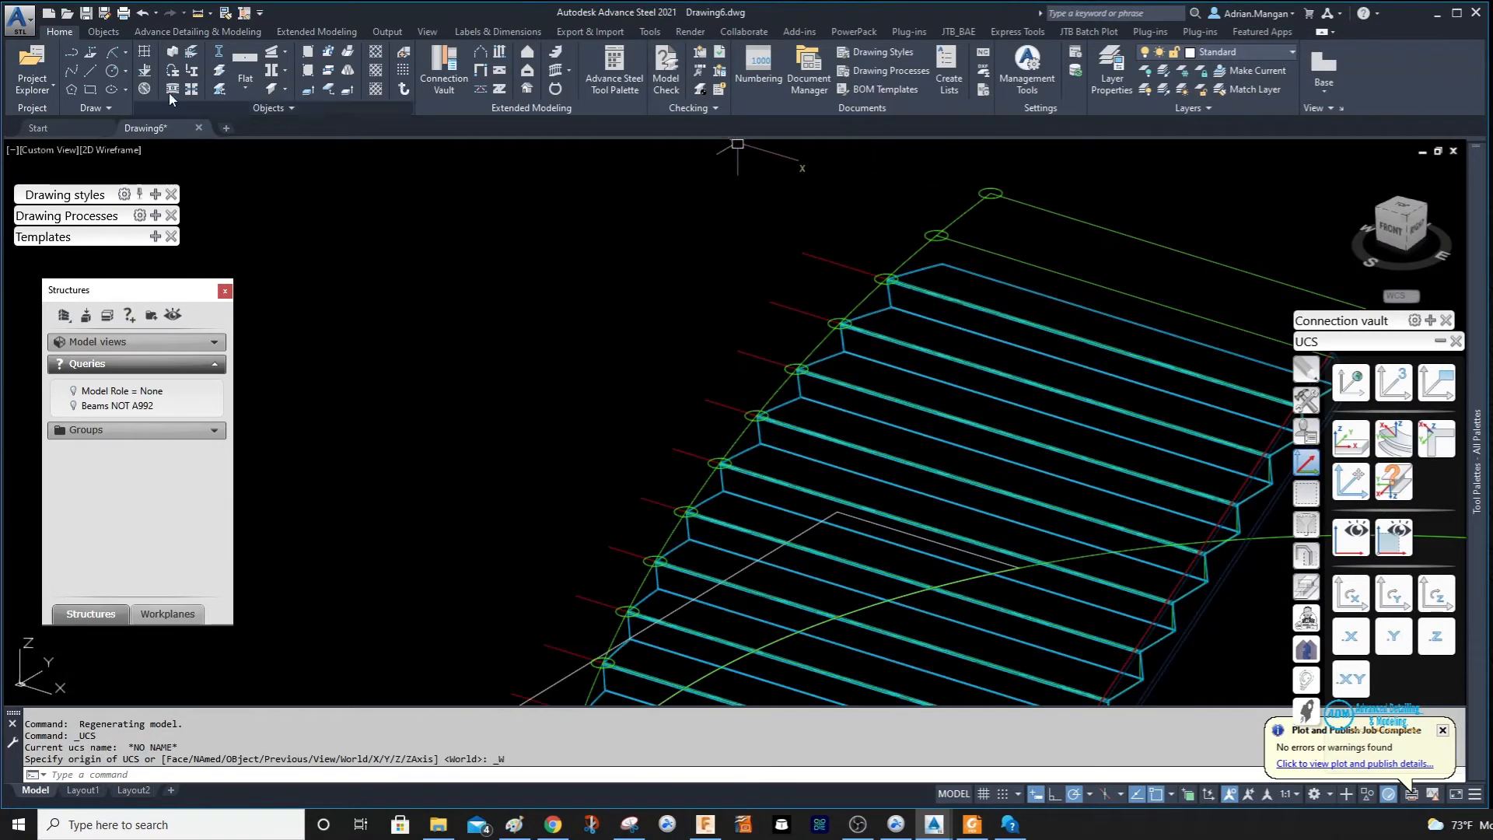
click(173, 72)
right_click(963, 201)
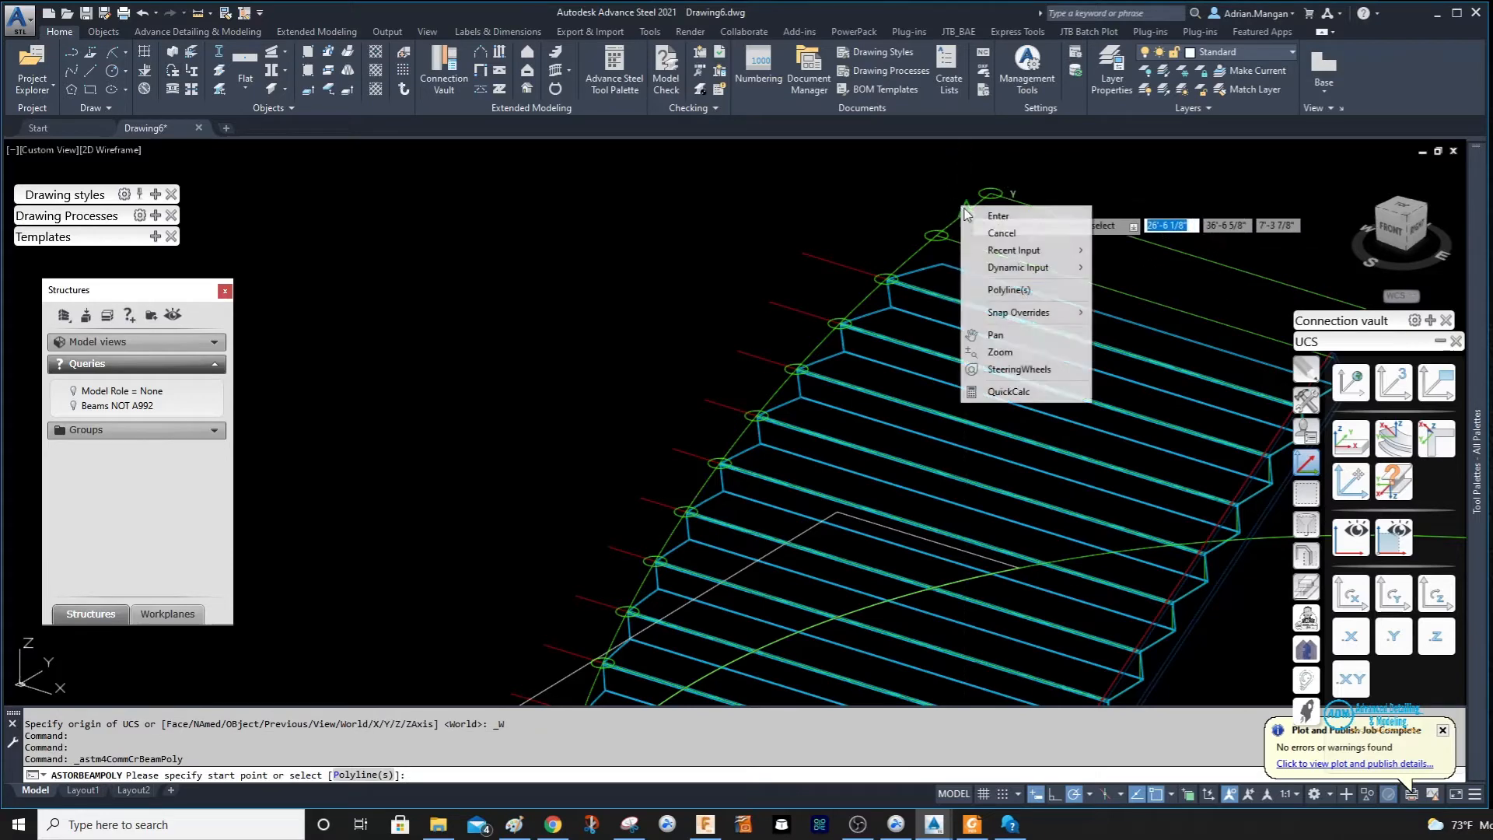
click(1009, 289)
click(971, 208)
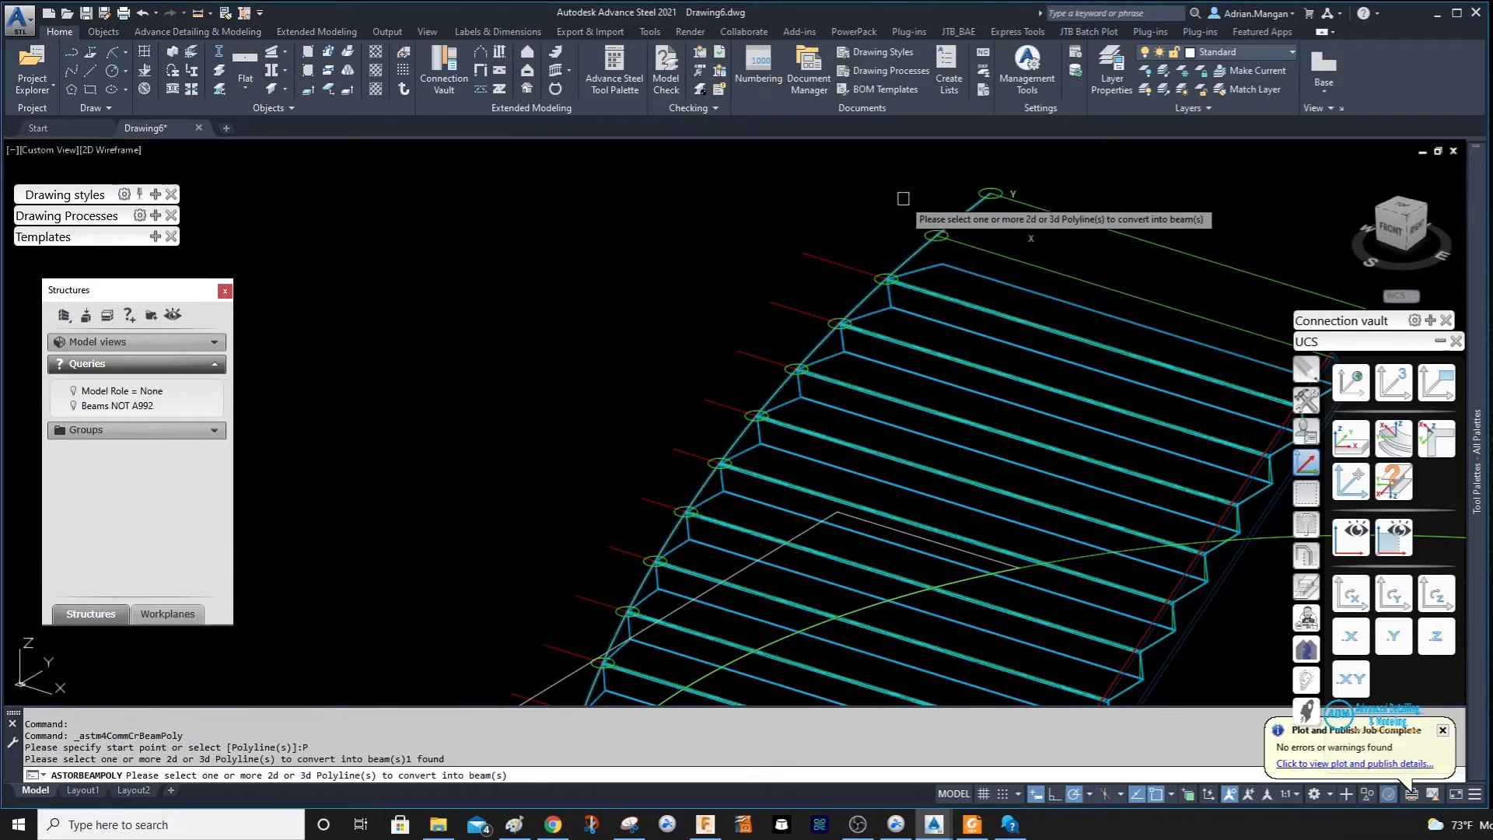
right_click(900, 195)
click(937, 248)
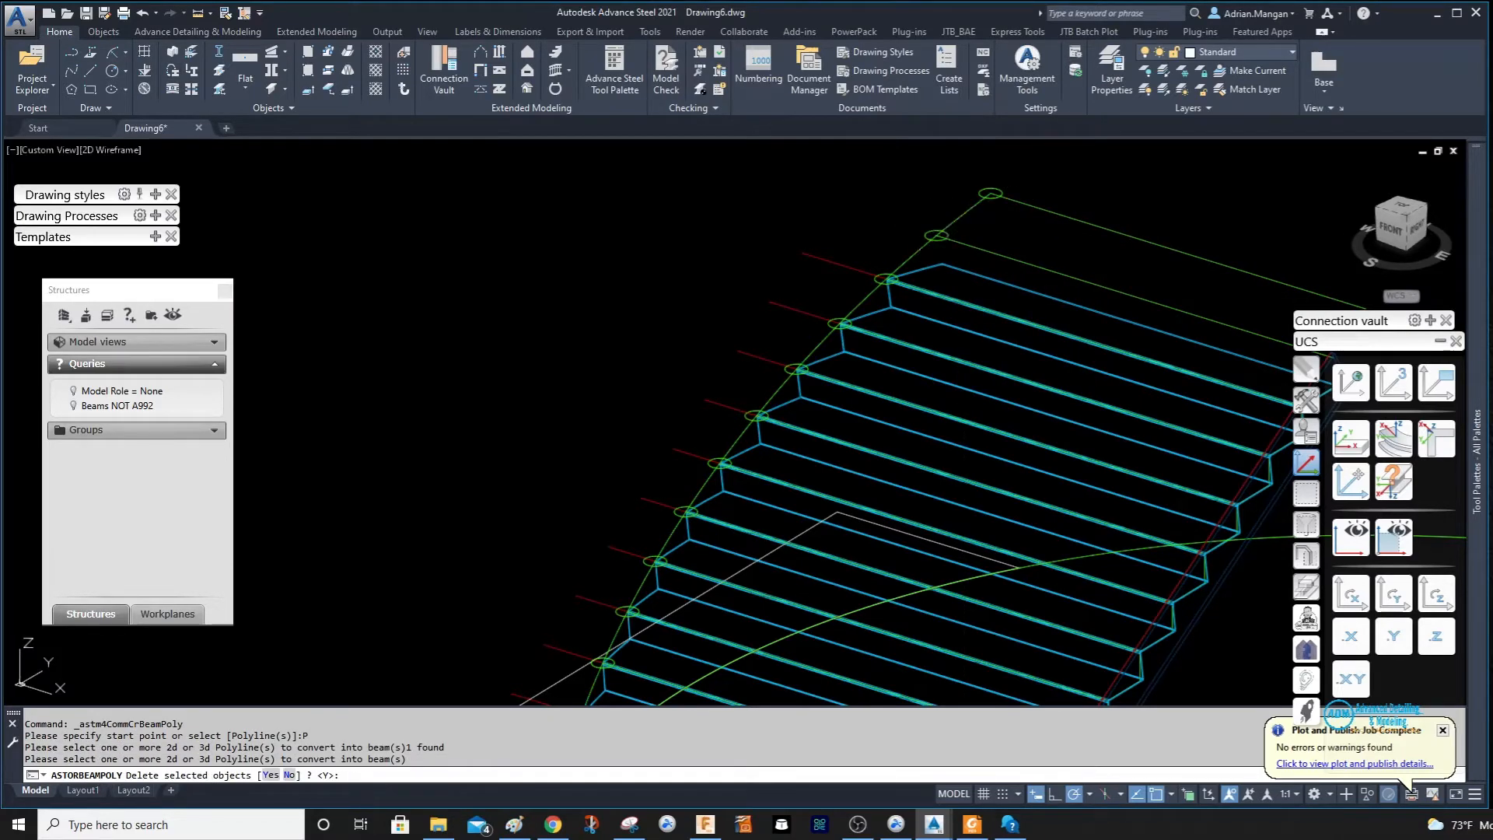
Open the curved poly-beam stringer's properties from the top view and set its arc dimension positioning to Preserve orientation.
mouse_move(986, 221)
shift+middle_down()
mouse_move(873, 210)
mouse_move(915, 230)
mouse_move(971, 218)
shift+middle_up()
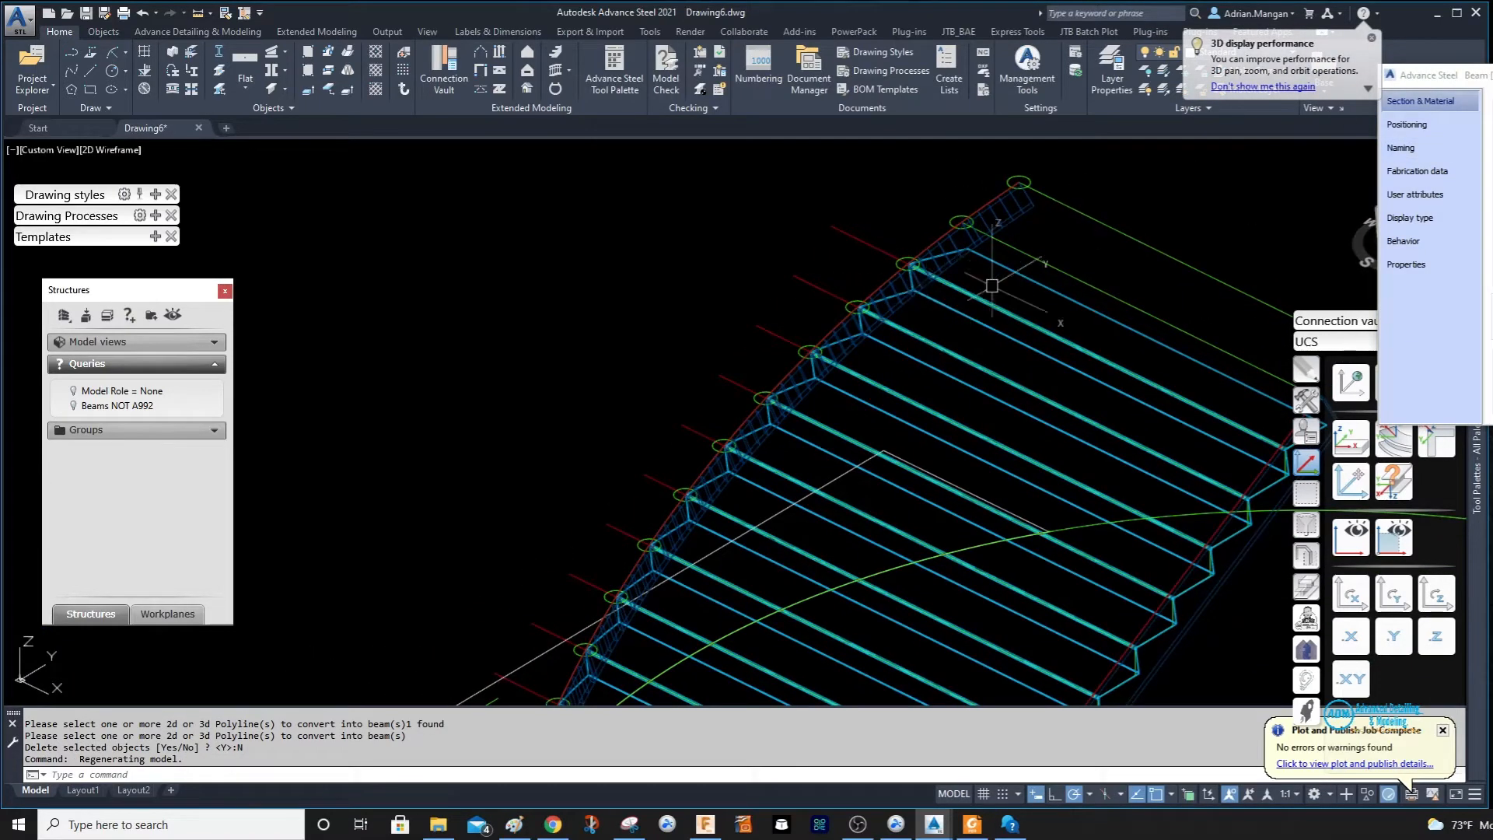
scroll(991, 286, down, 5)
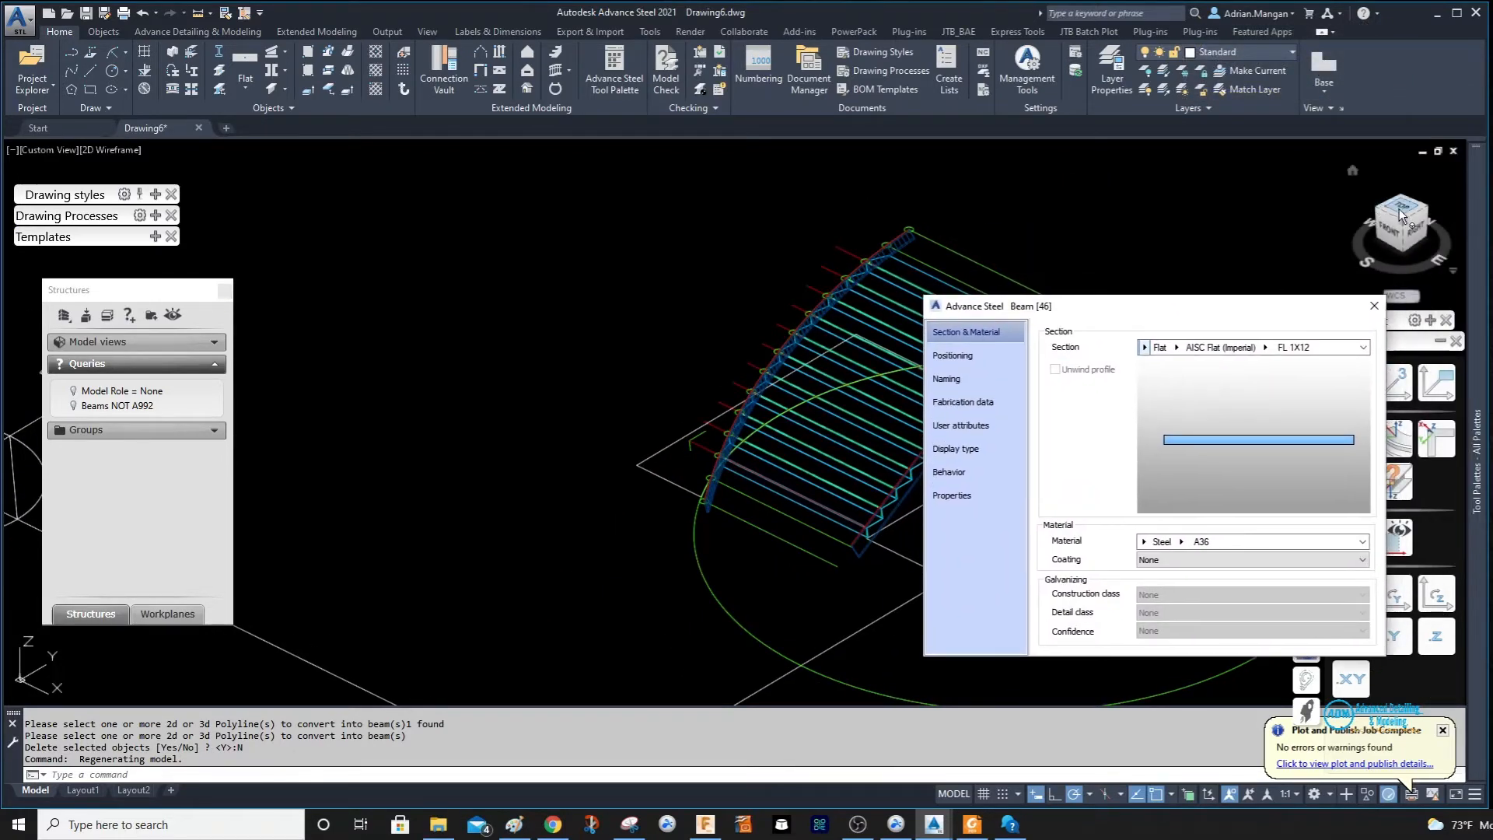
click(1405, 204)
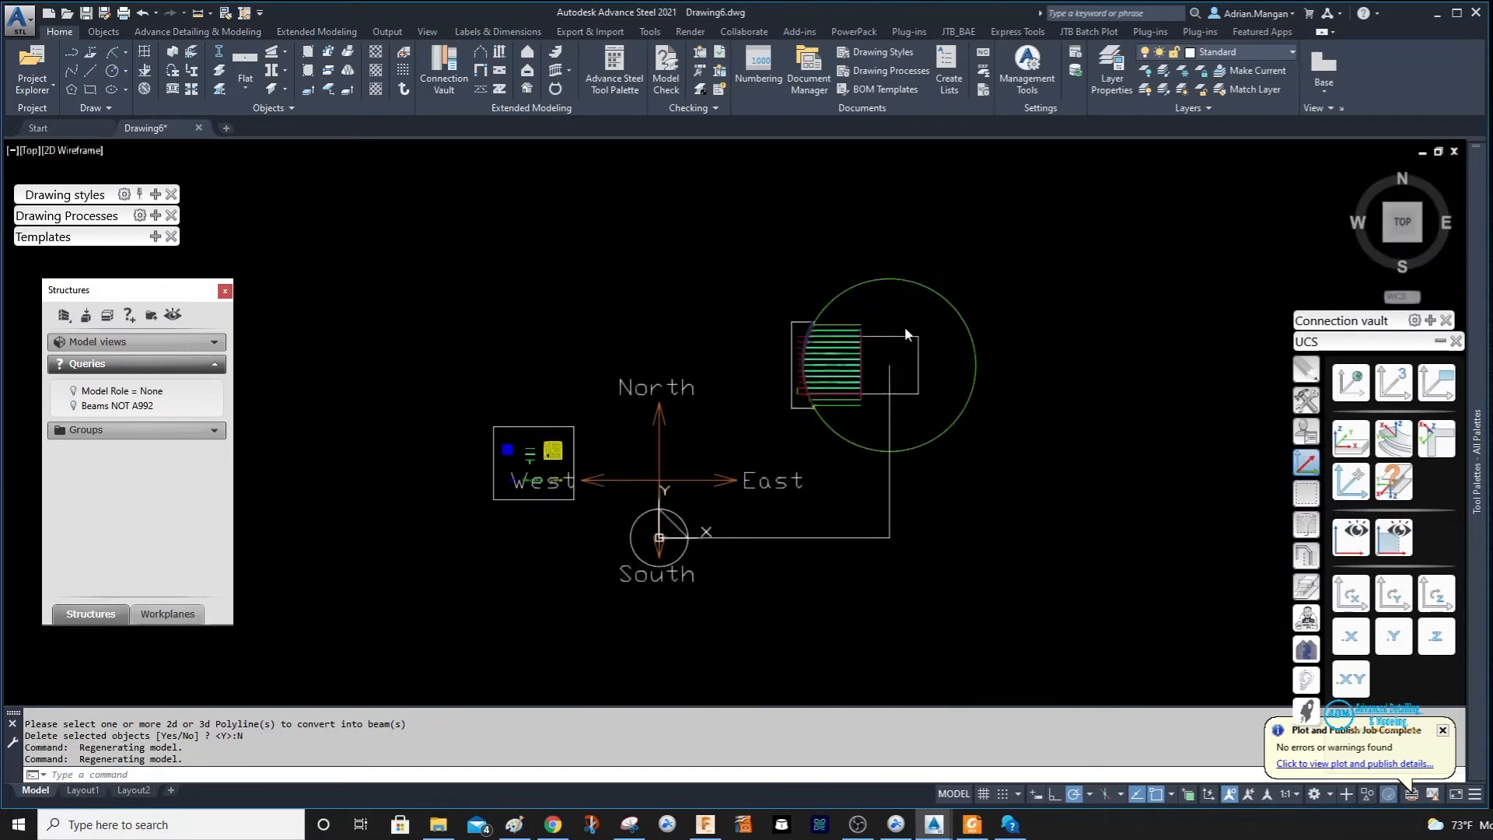
scroll(821, 301, up, 5)
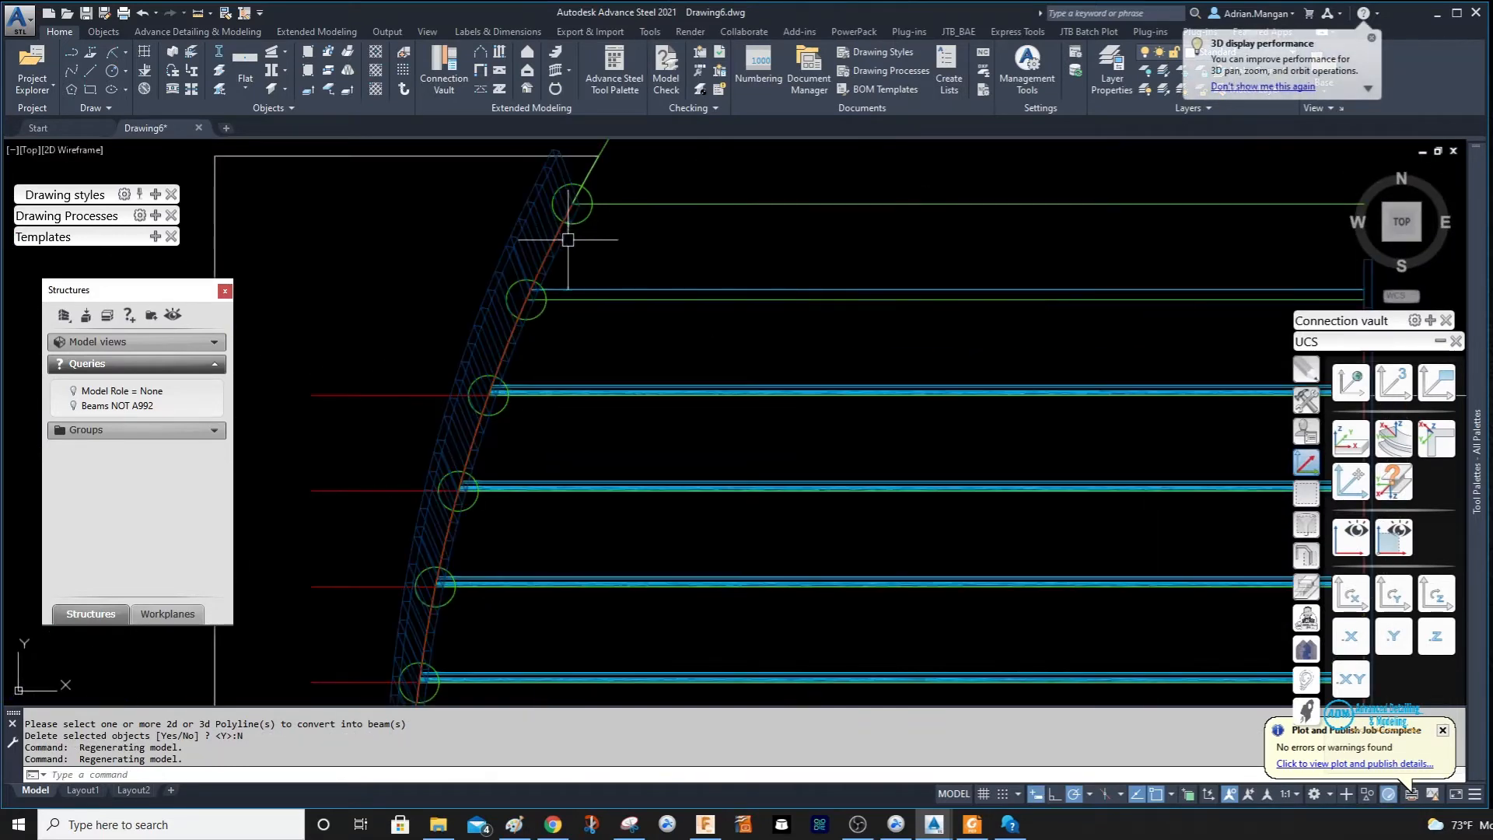
scroll(567, 236, down, 6)
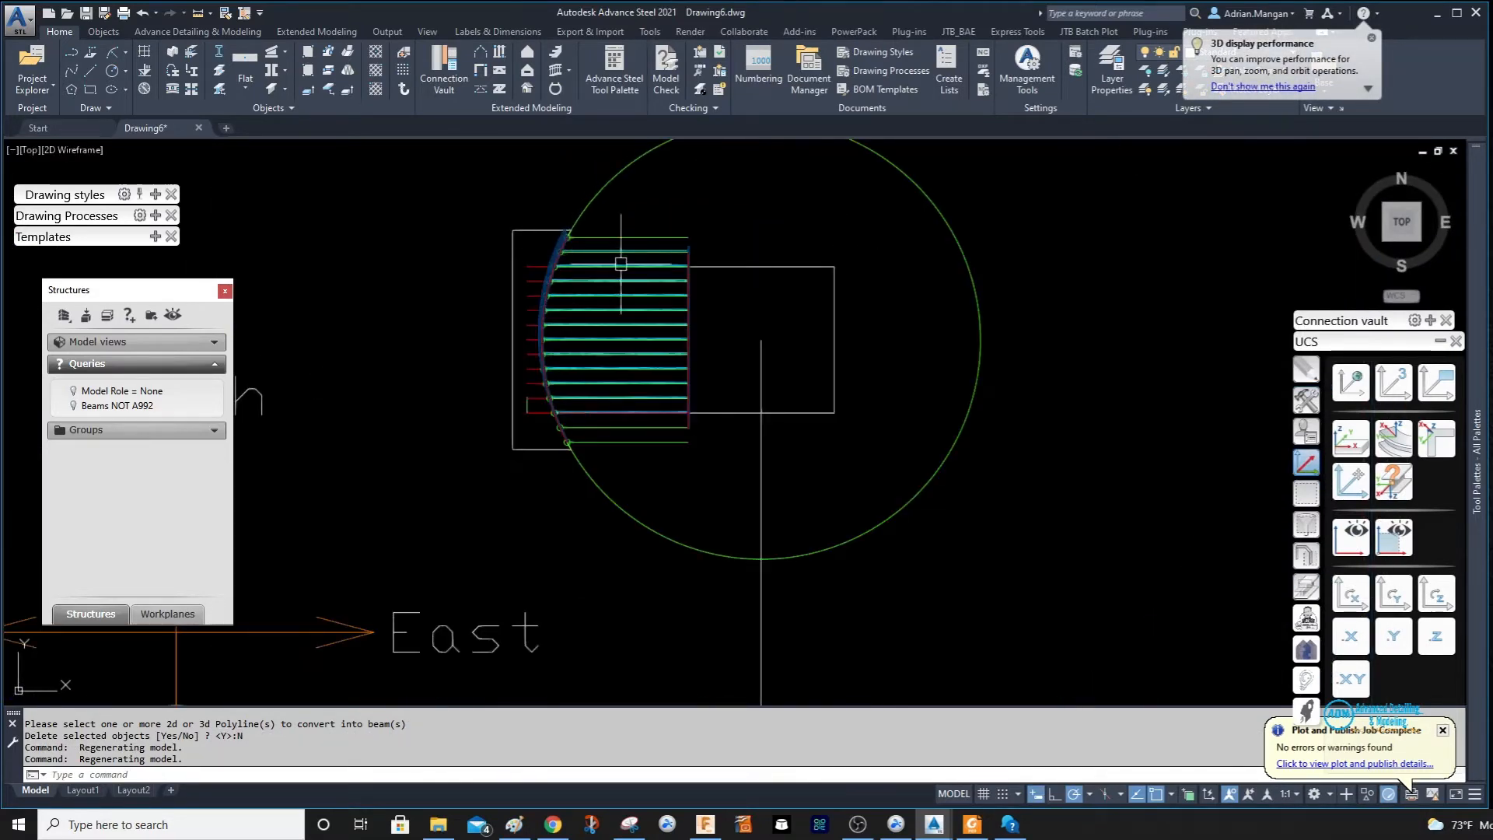
scroll(567, 233, up, 5)
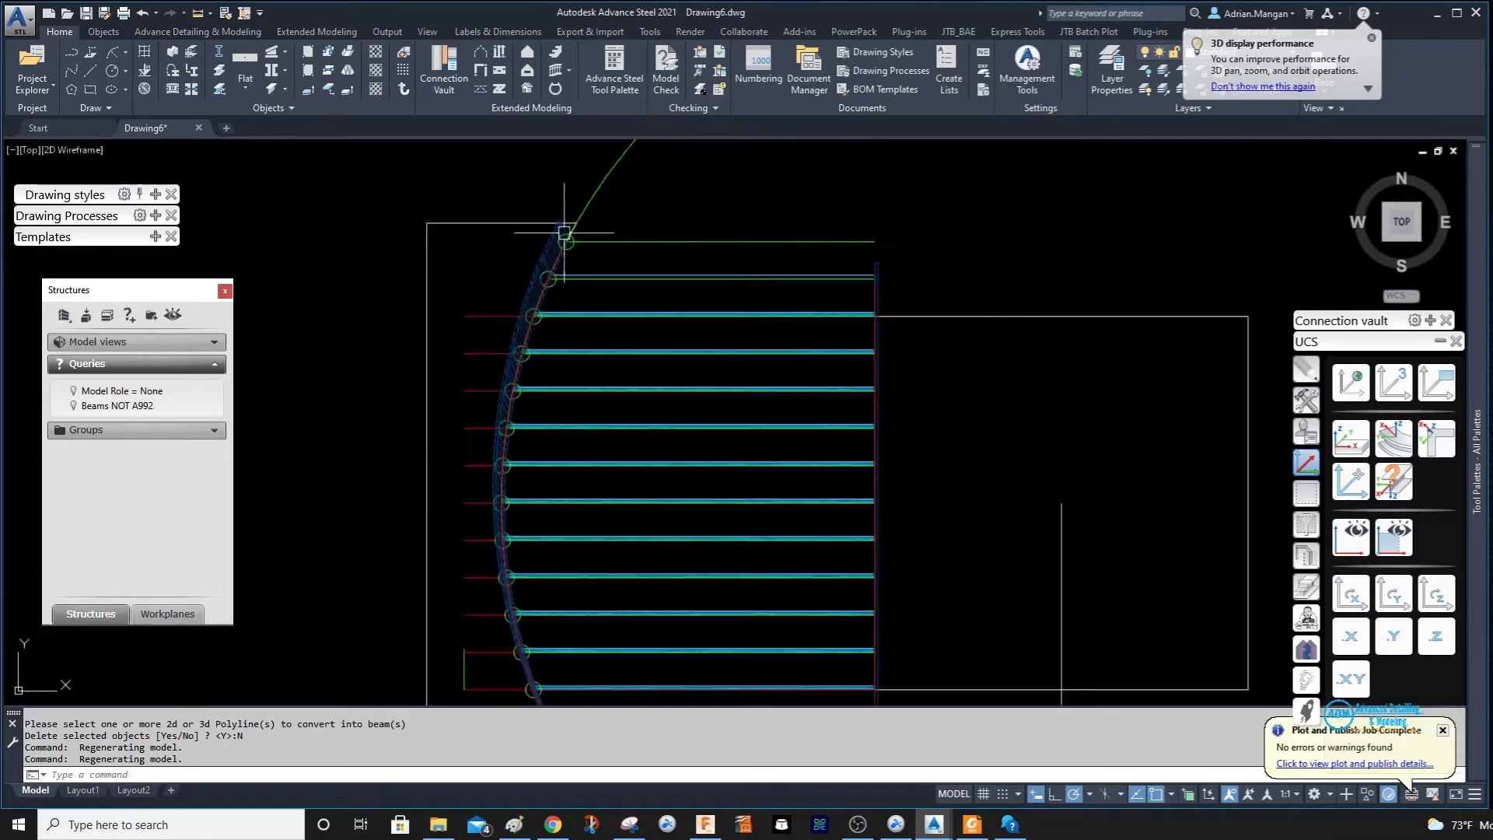
double_click(563, 239)
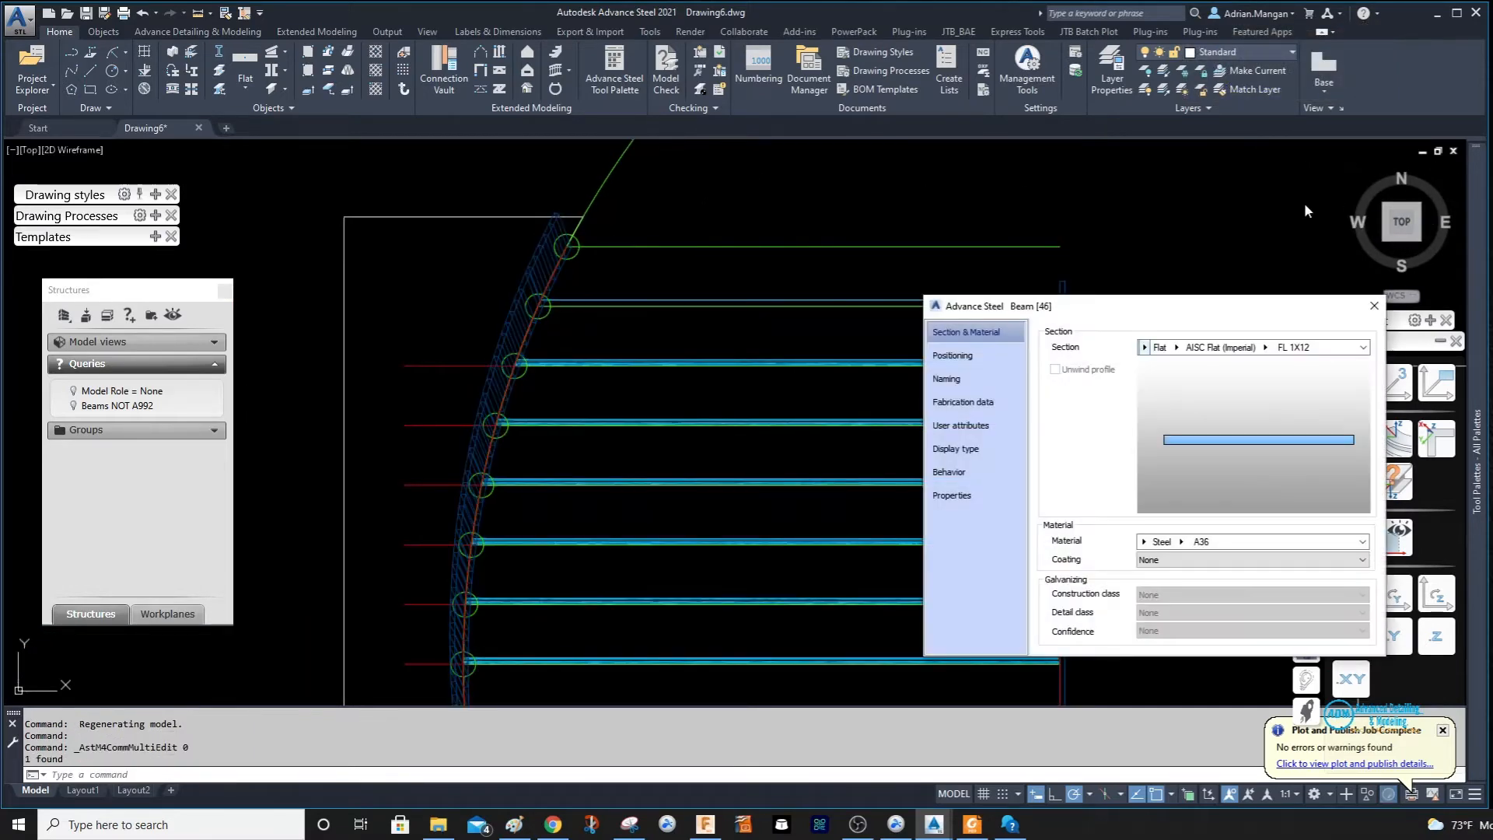
click(1016, 371)
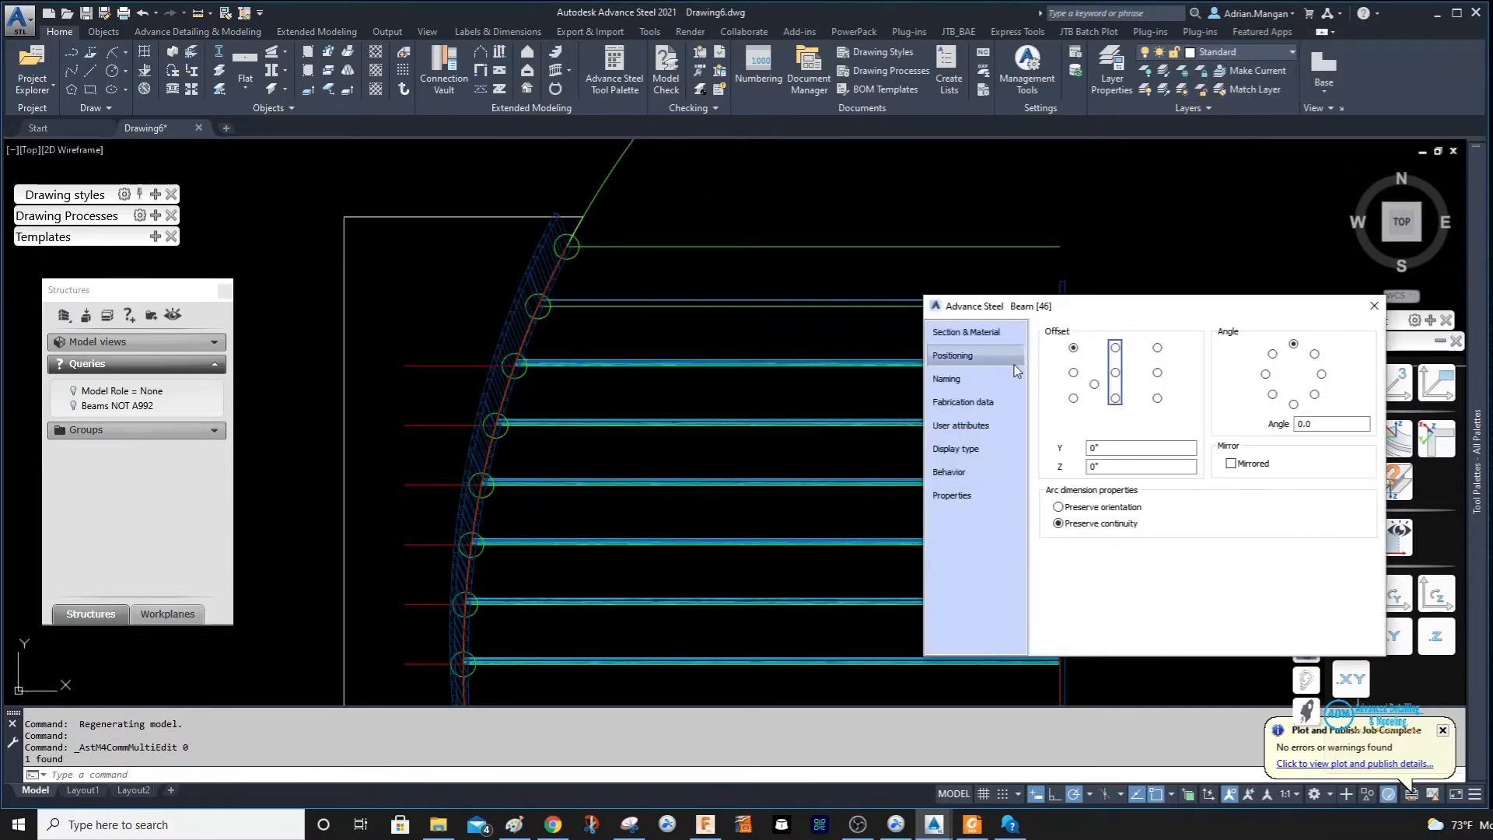
click(1059, 507)
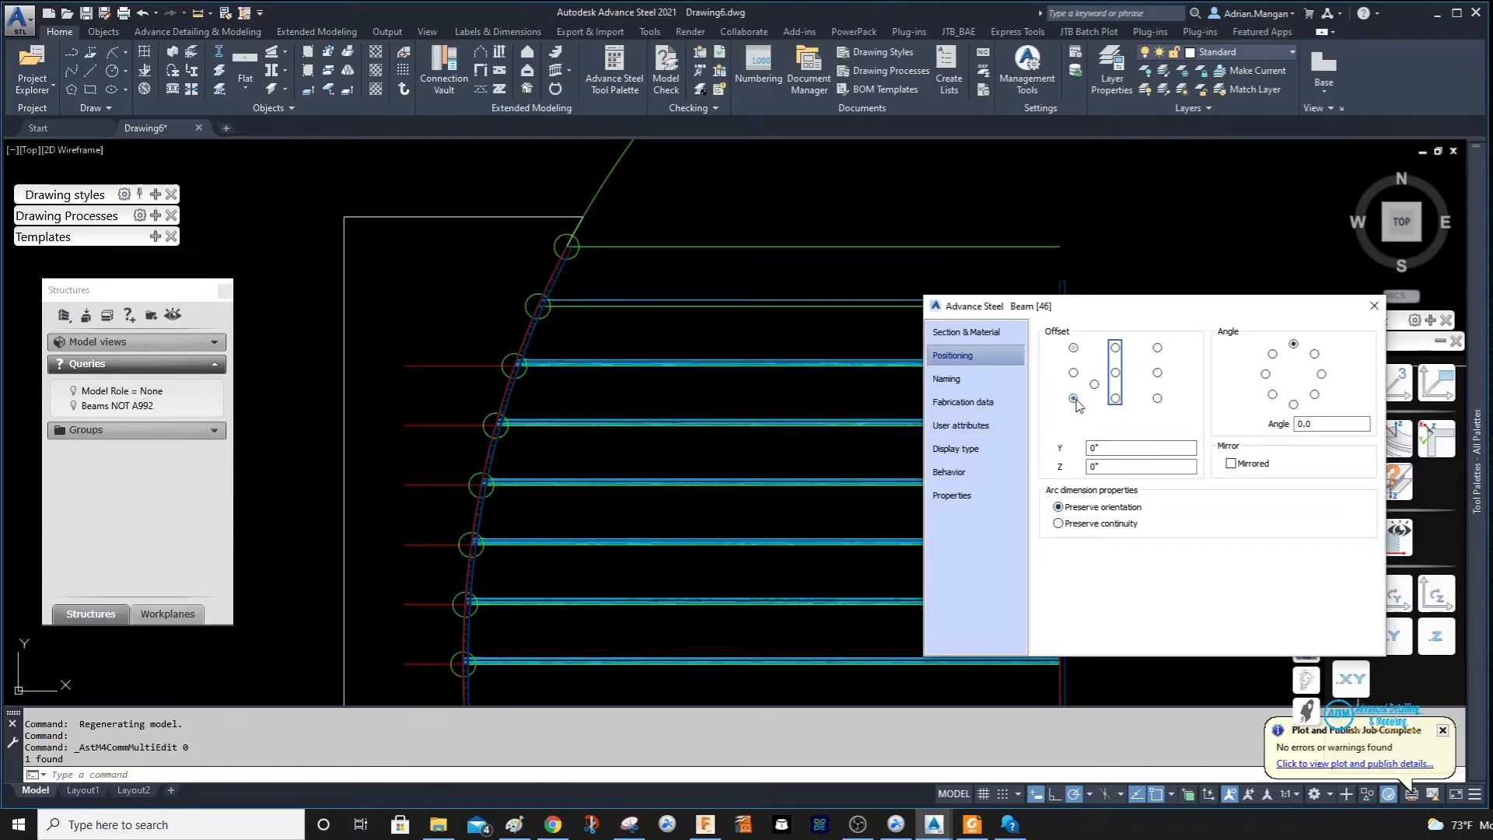
Set the curved stringer's offset to the section's upper-right reference point, check it in 3D and close its properties.
click(1157, 348)
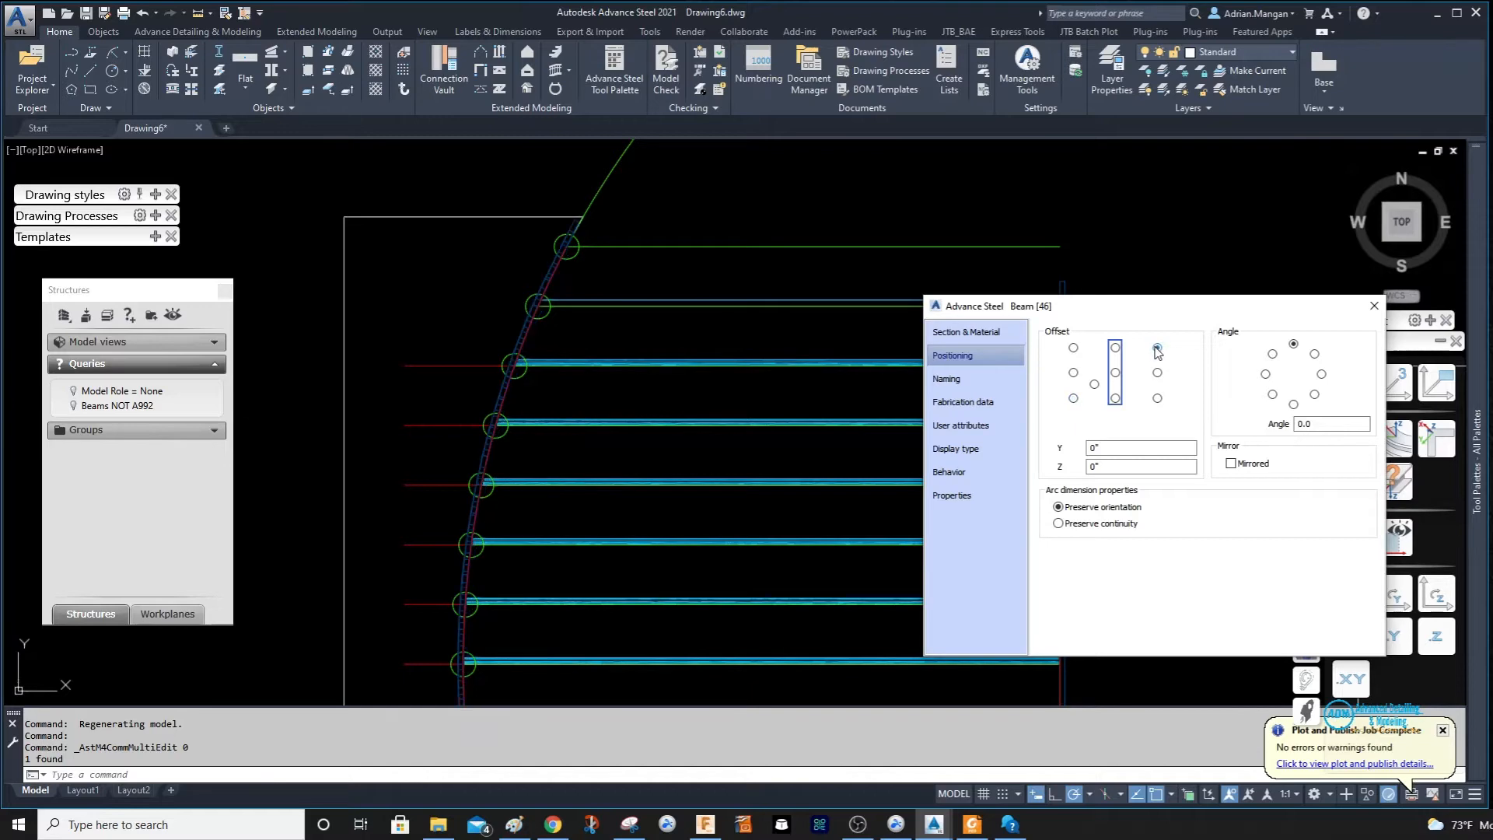
shift+middle_drag(654, 266, 572, 140)
scroll(633, 272, down, 4)
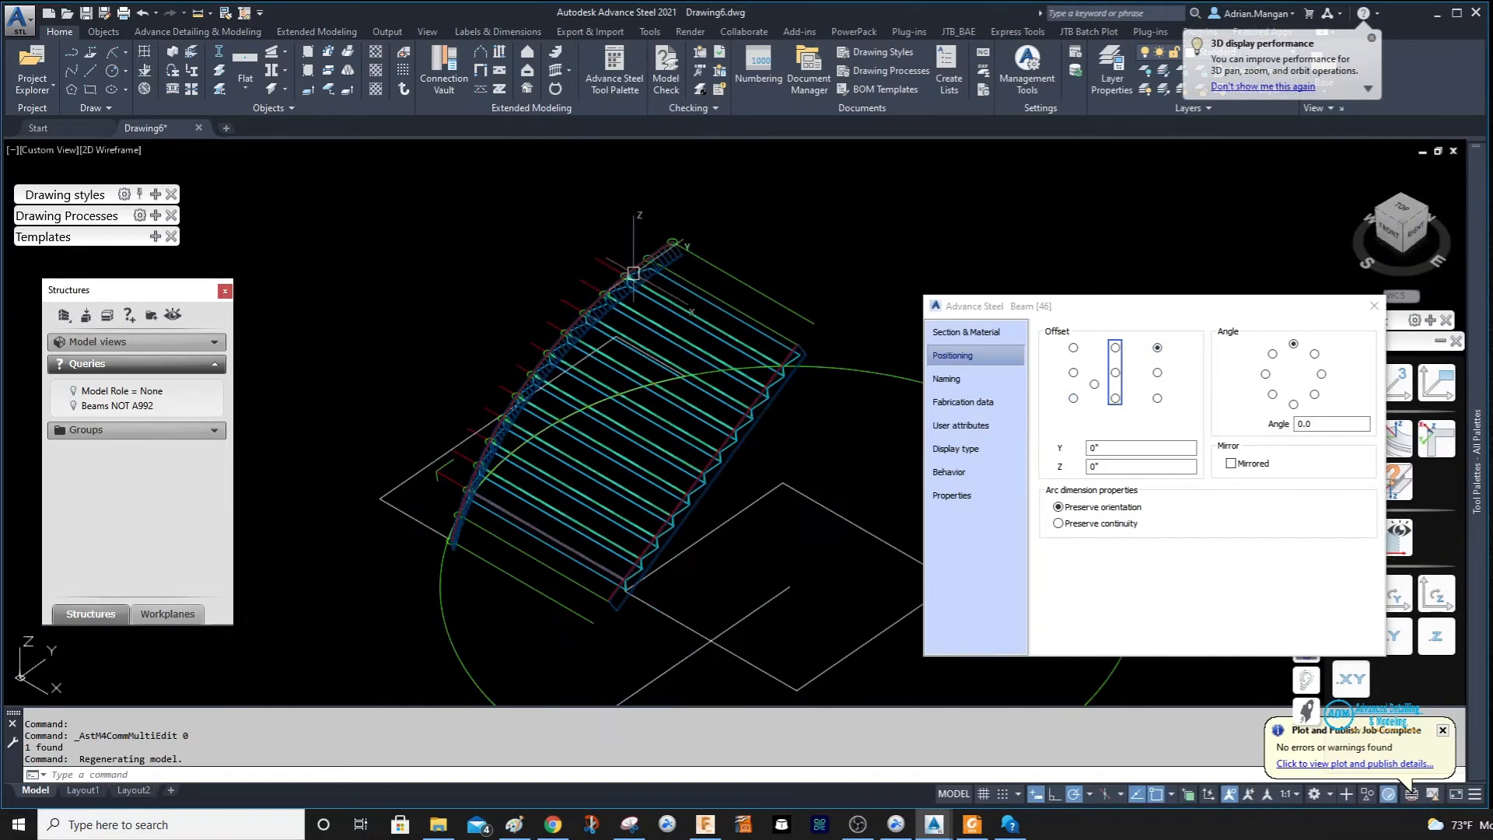
shift+middle_drag(646, 272, 591, 233)
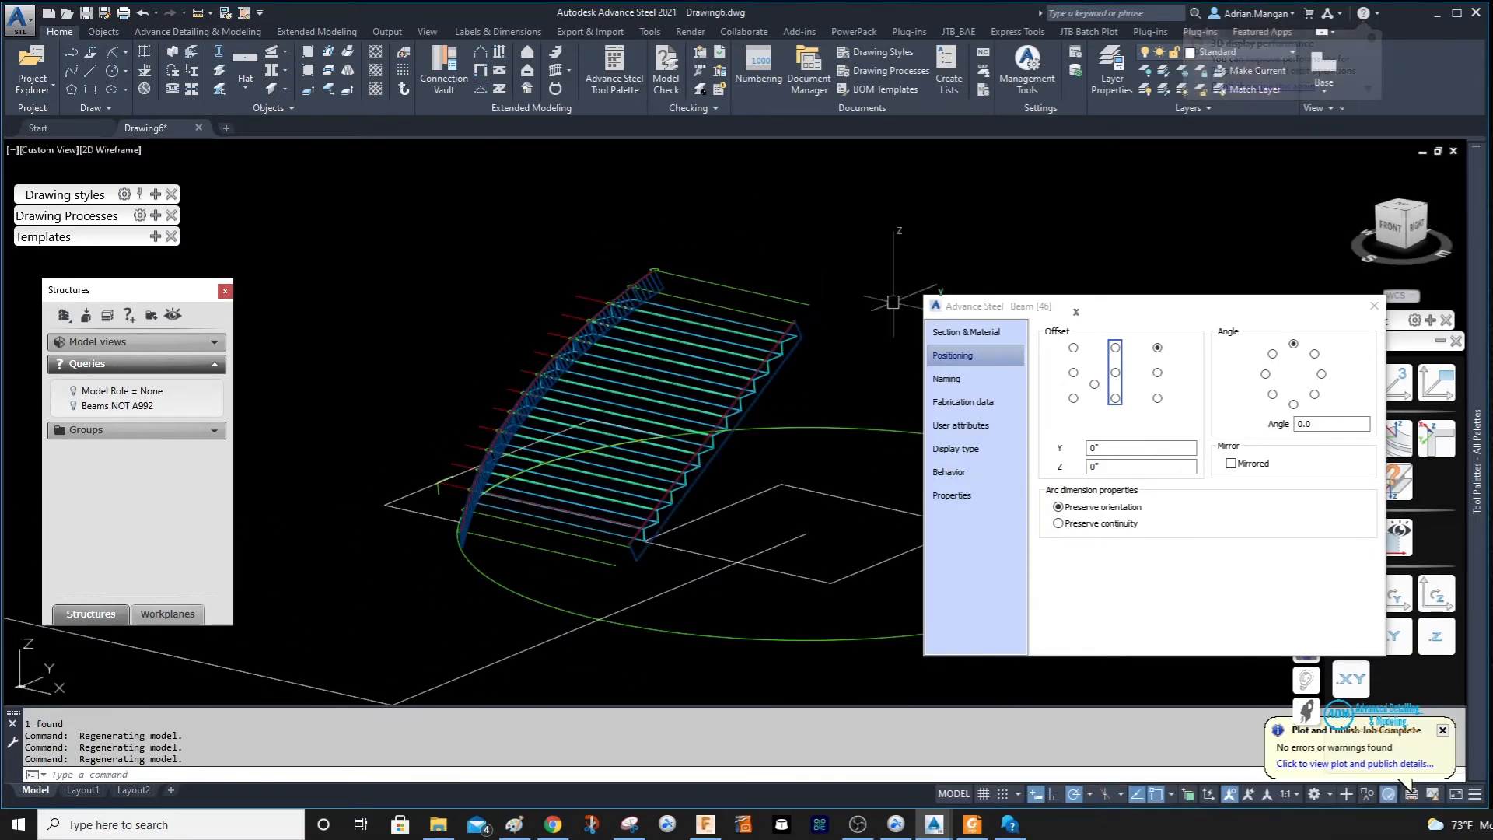
click(1372, 307)
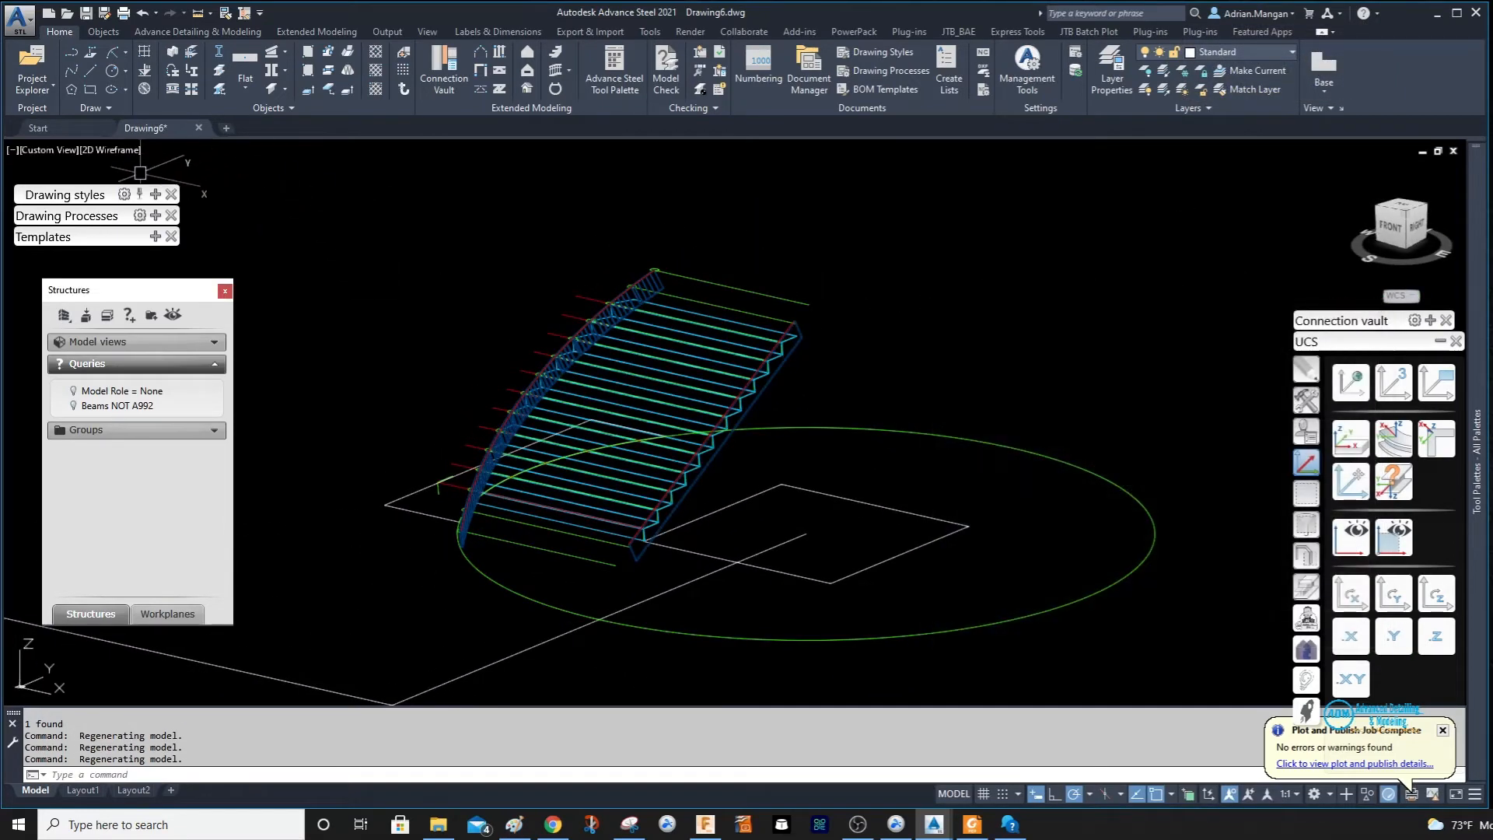
Open the visual style choices for the model viewport.
click(116, 150)
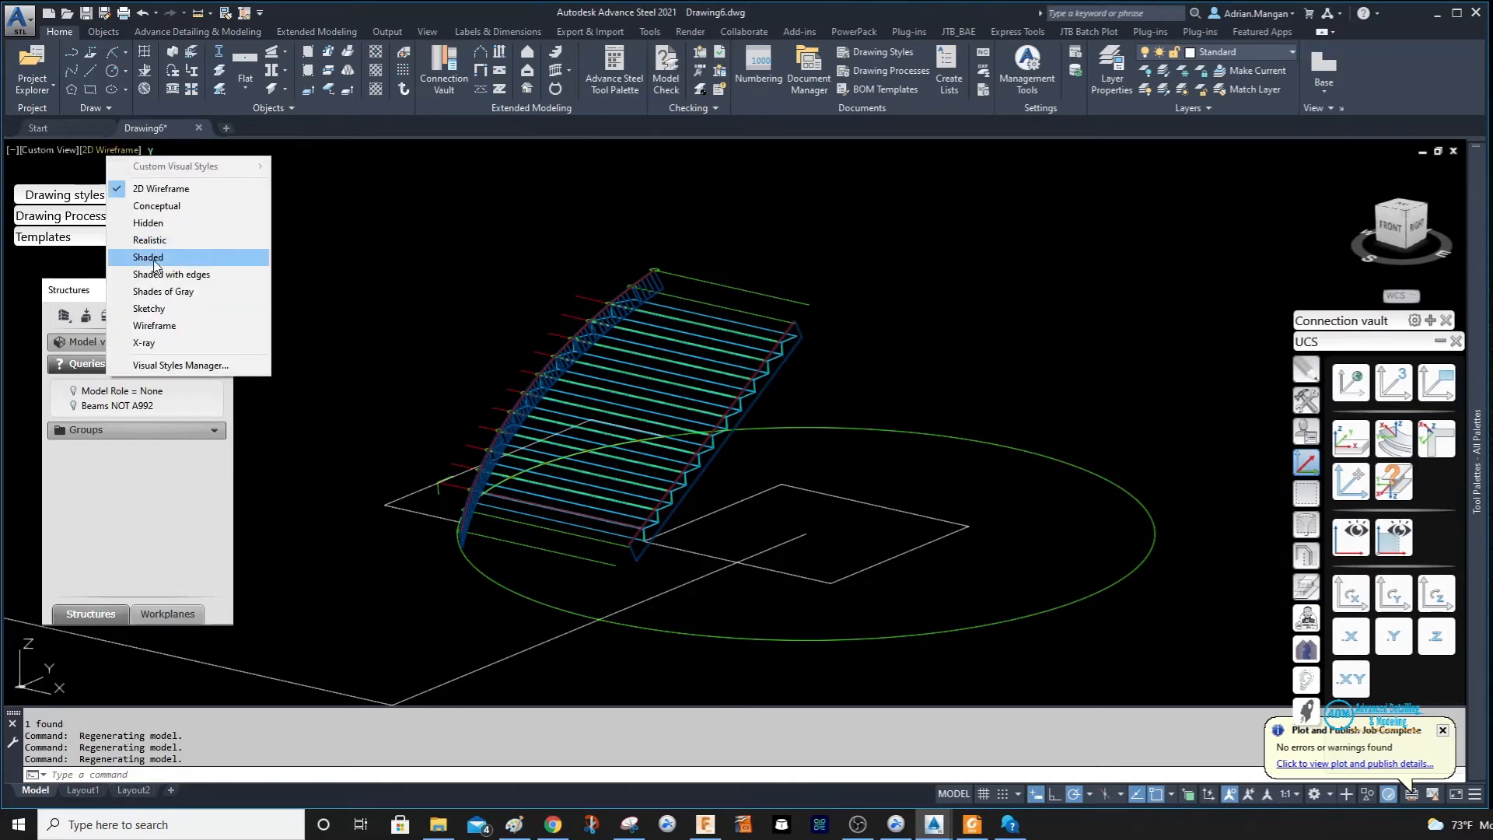
Change the model view's visual style to Shaded.
click(152, 263)
scroll(555, 286, up, 5)
mouse_move(555, 287)
shift+middle_down()
mouse_move(606, 306)
mouse_move(851, 240)
mouse_move(590, 333)
mouse_move(343, 207)
mouse_move(322, 139)
mouse_move(373, 186)
mouse_move(537, 273)
shift+middle_up()
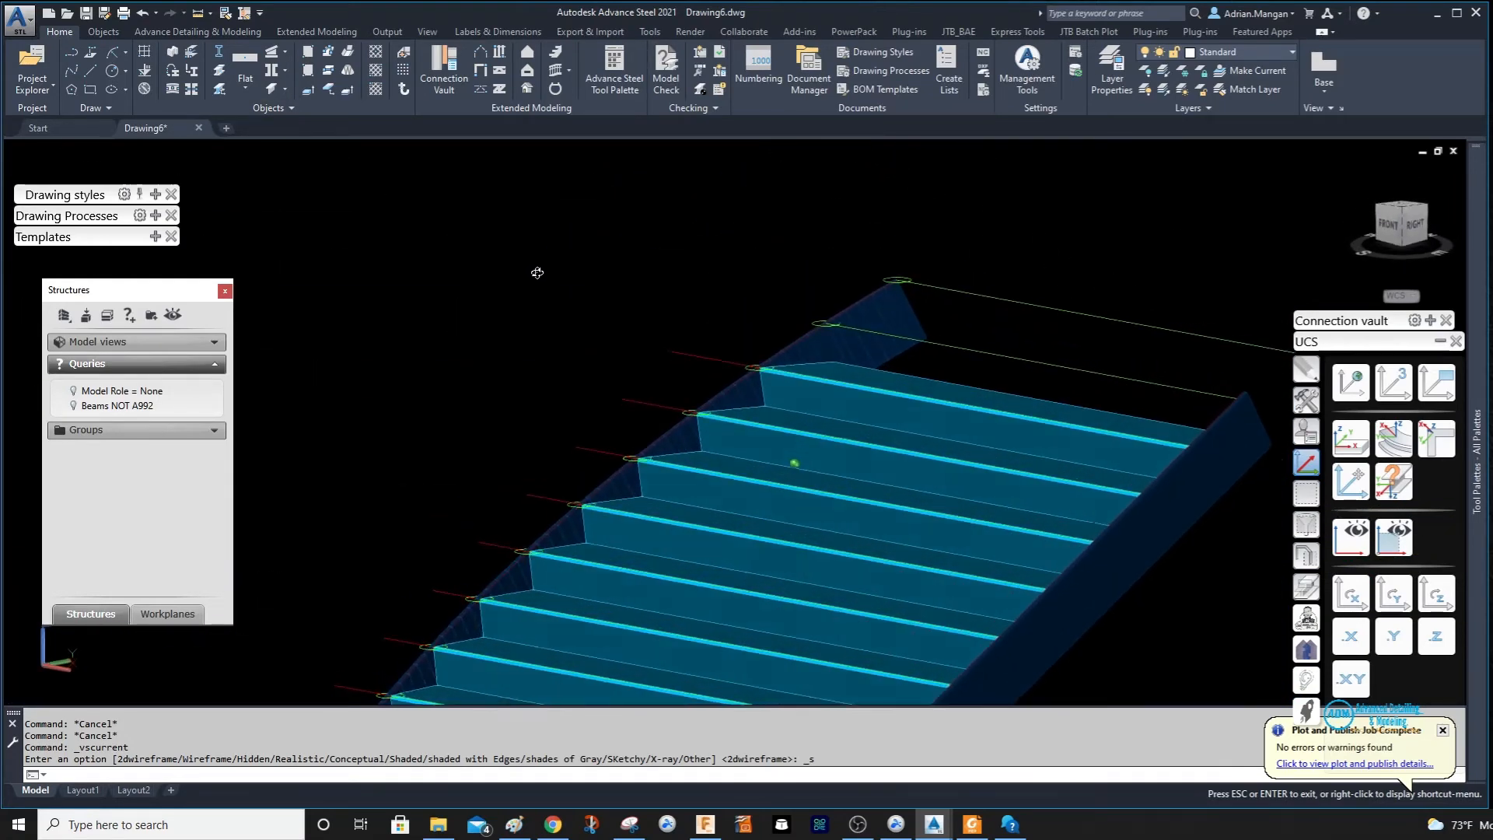
key(Escape)
double_click(807, 342)
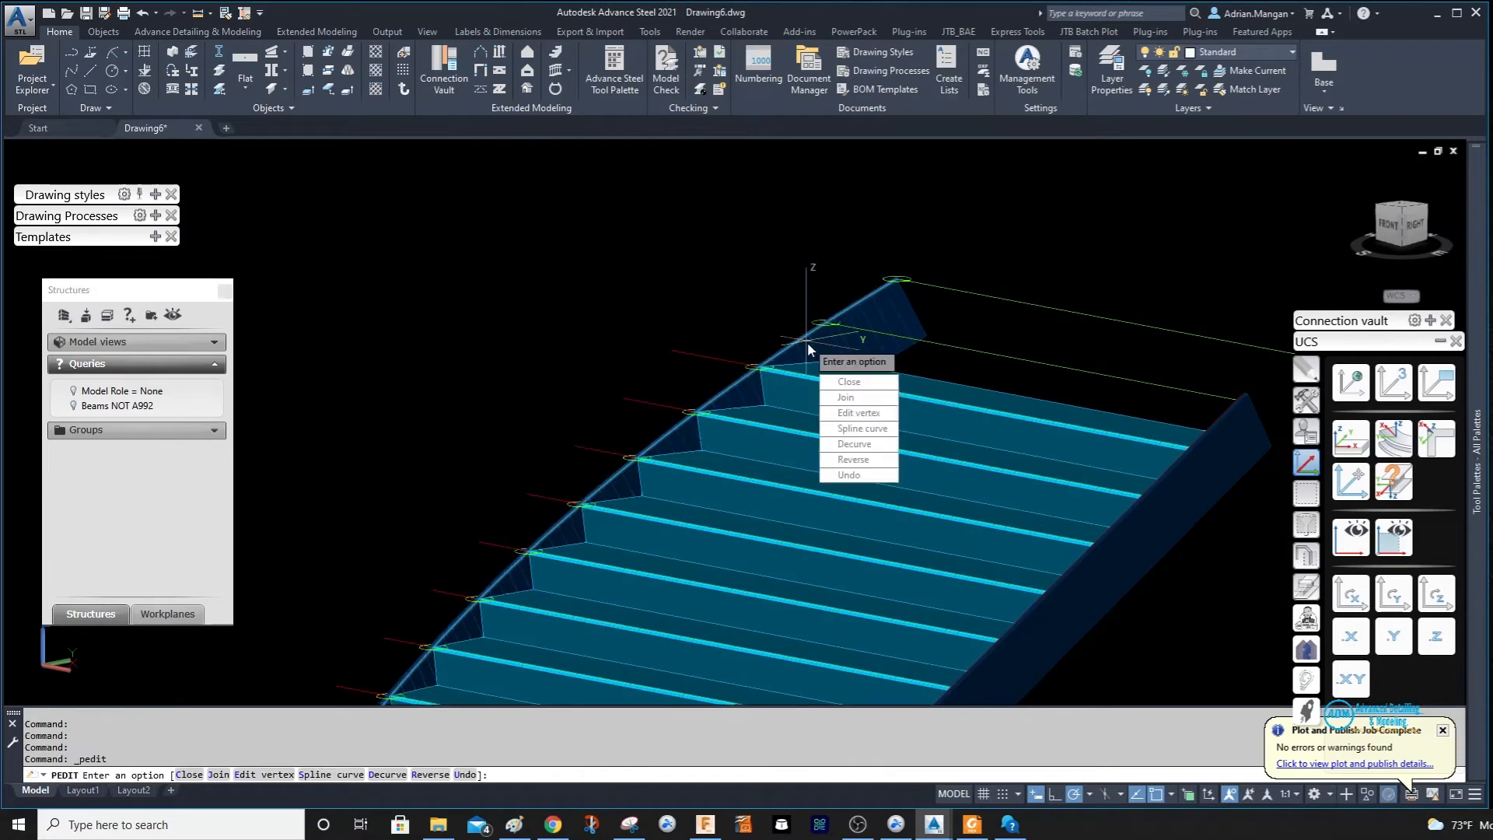
key(Escape)
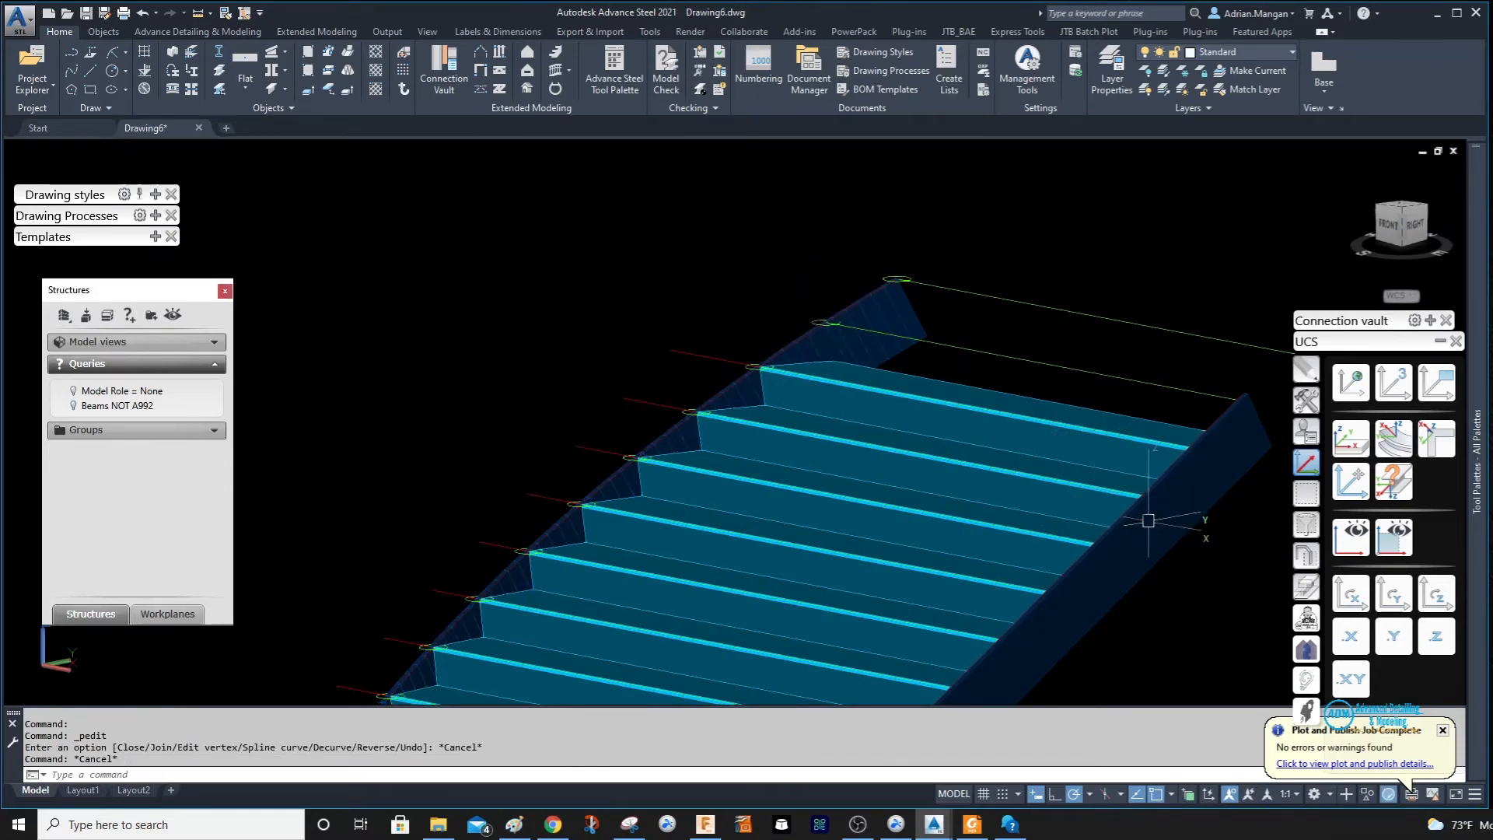
Align the UCS to an object coordinate system at the upper end of the straight stringer.
middle_drag(1145, 519, 974, 503)
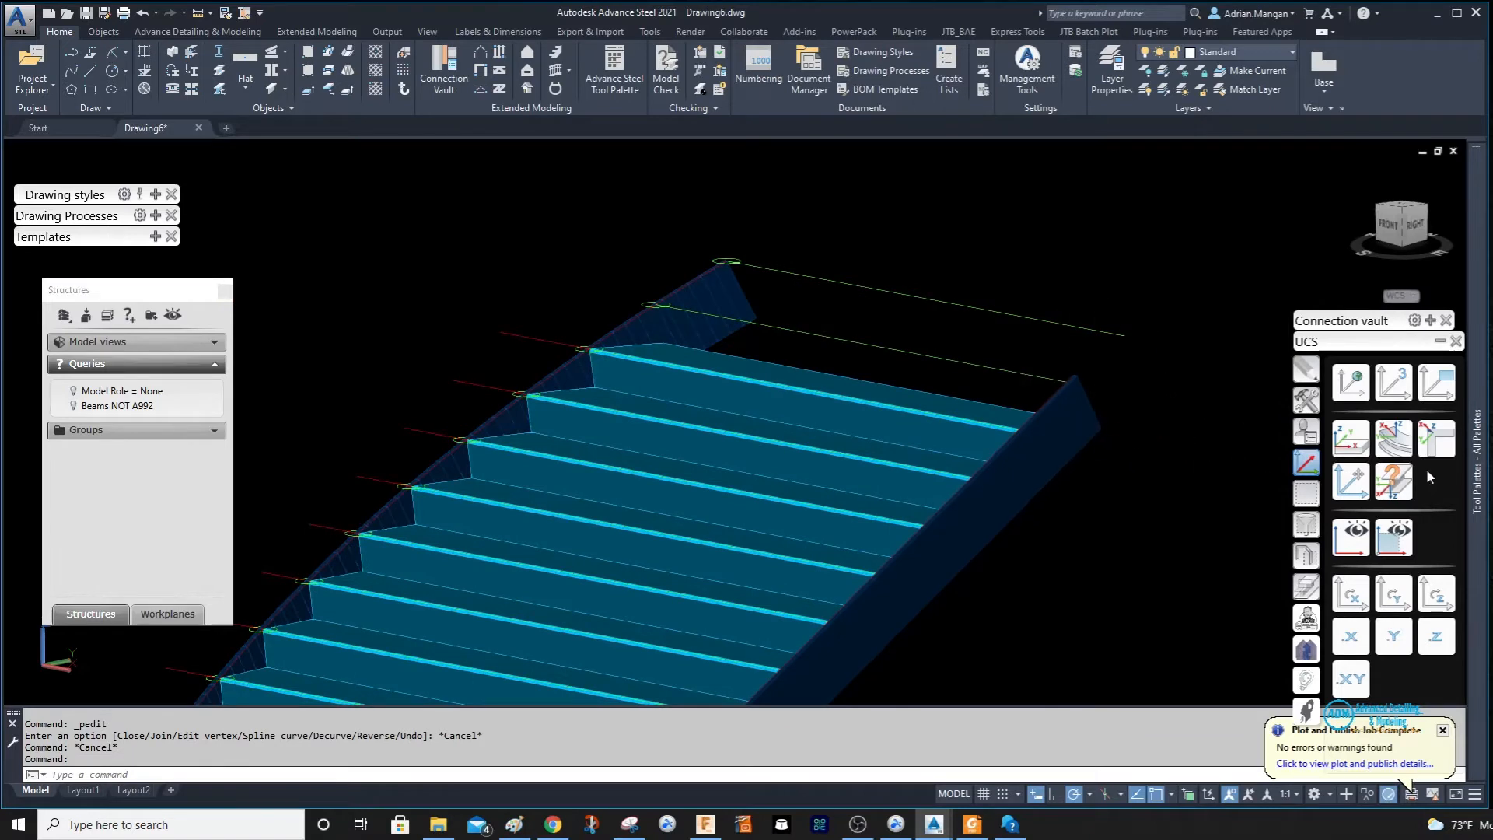
click(1344, 440)
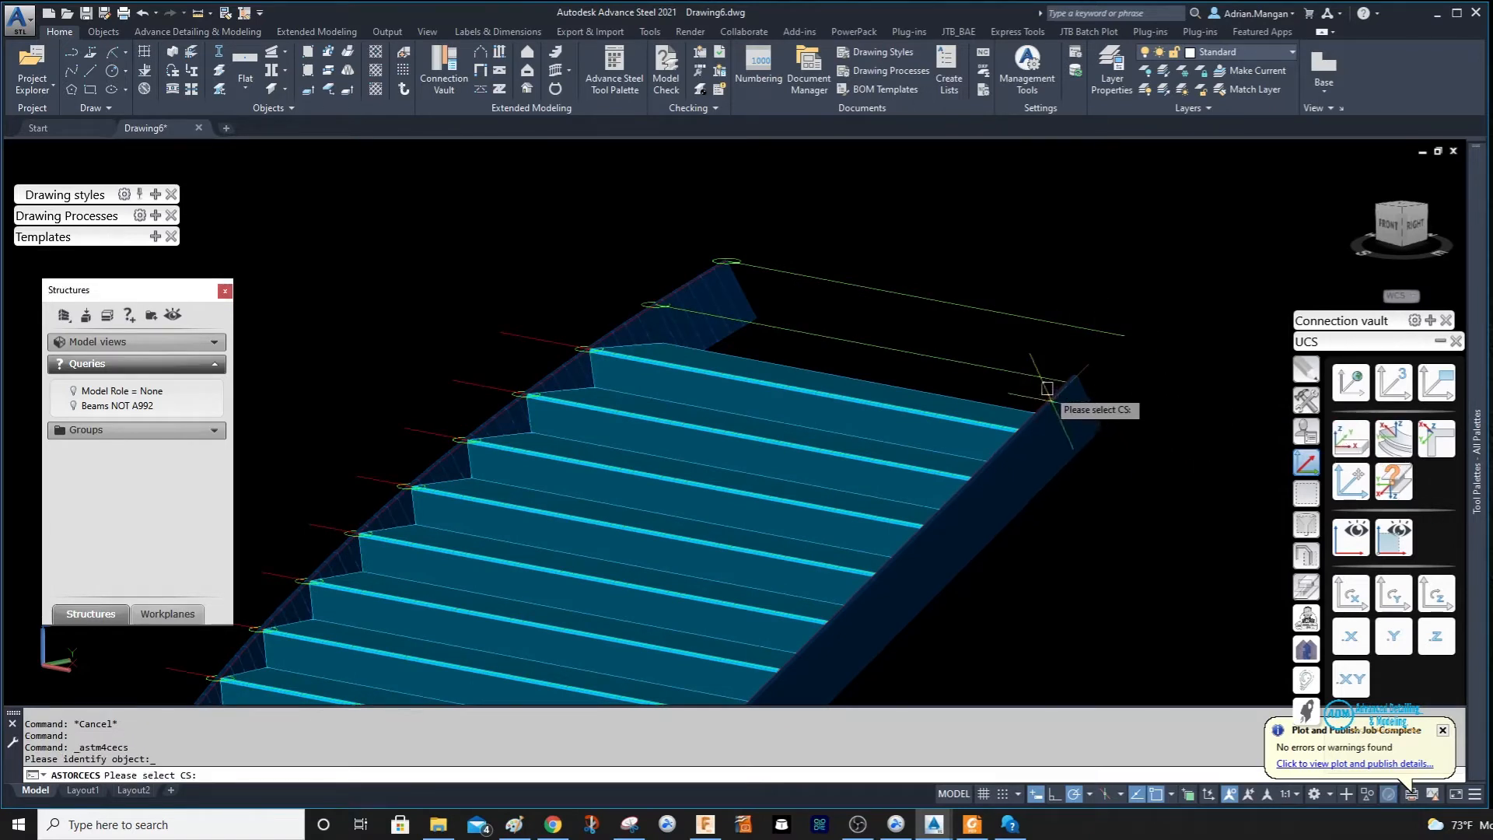
click(1047, 388)
Move the curved stringer 2" along the Z axis of the current UCS.
click(712, 292)
right_click(711, 289)
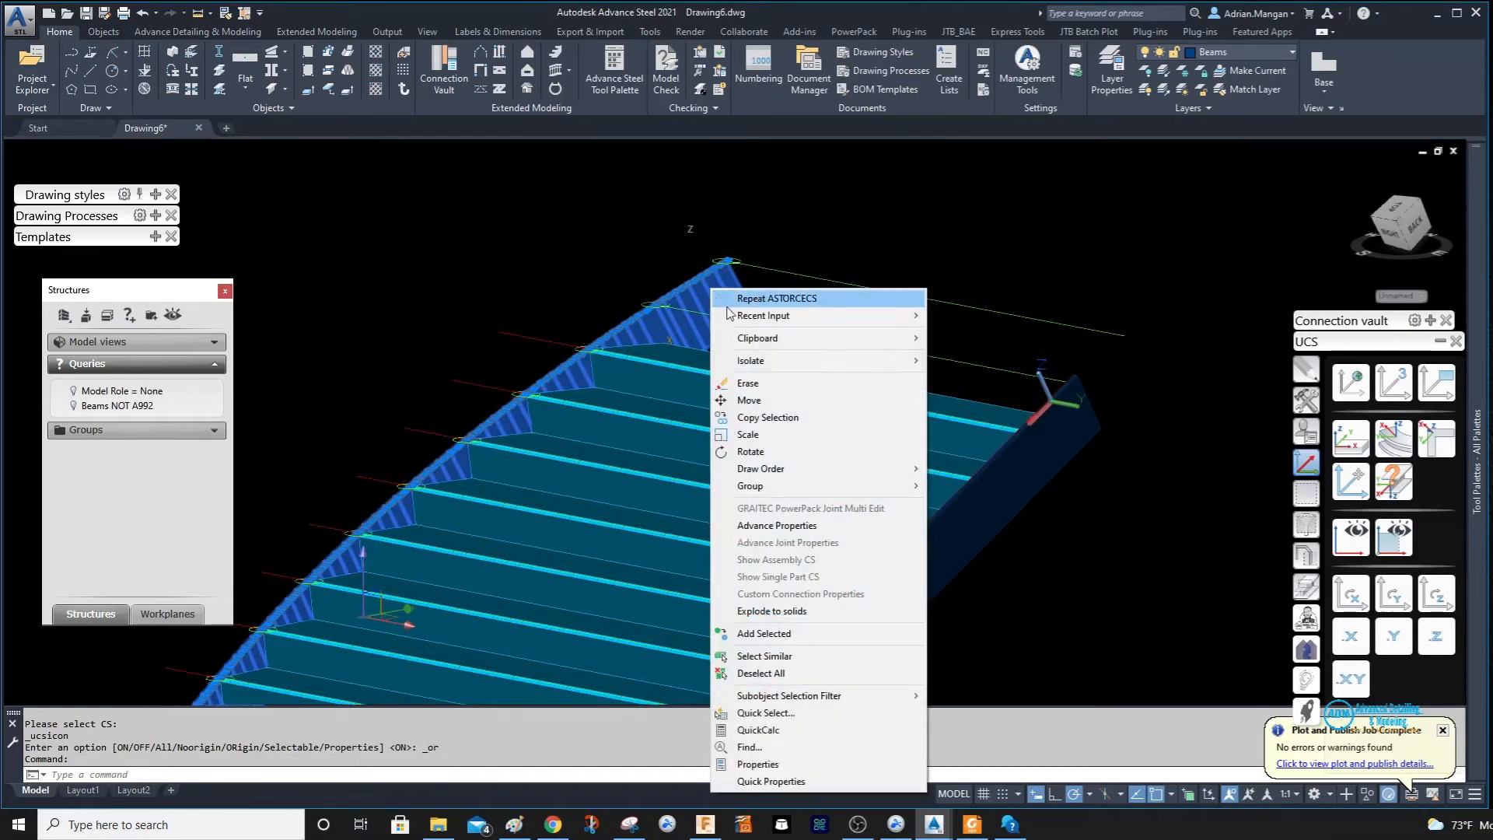
click(748, 400)
click(790, 313)
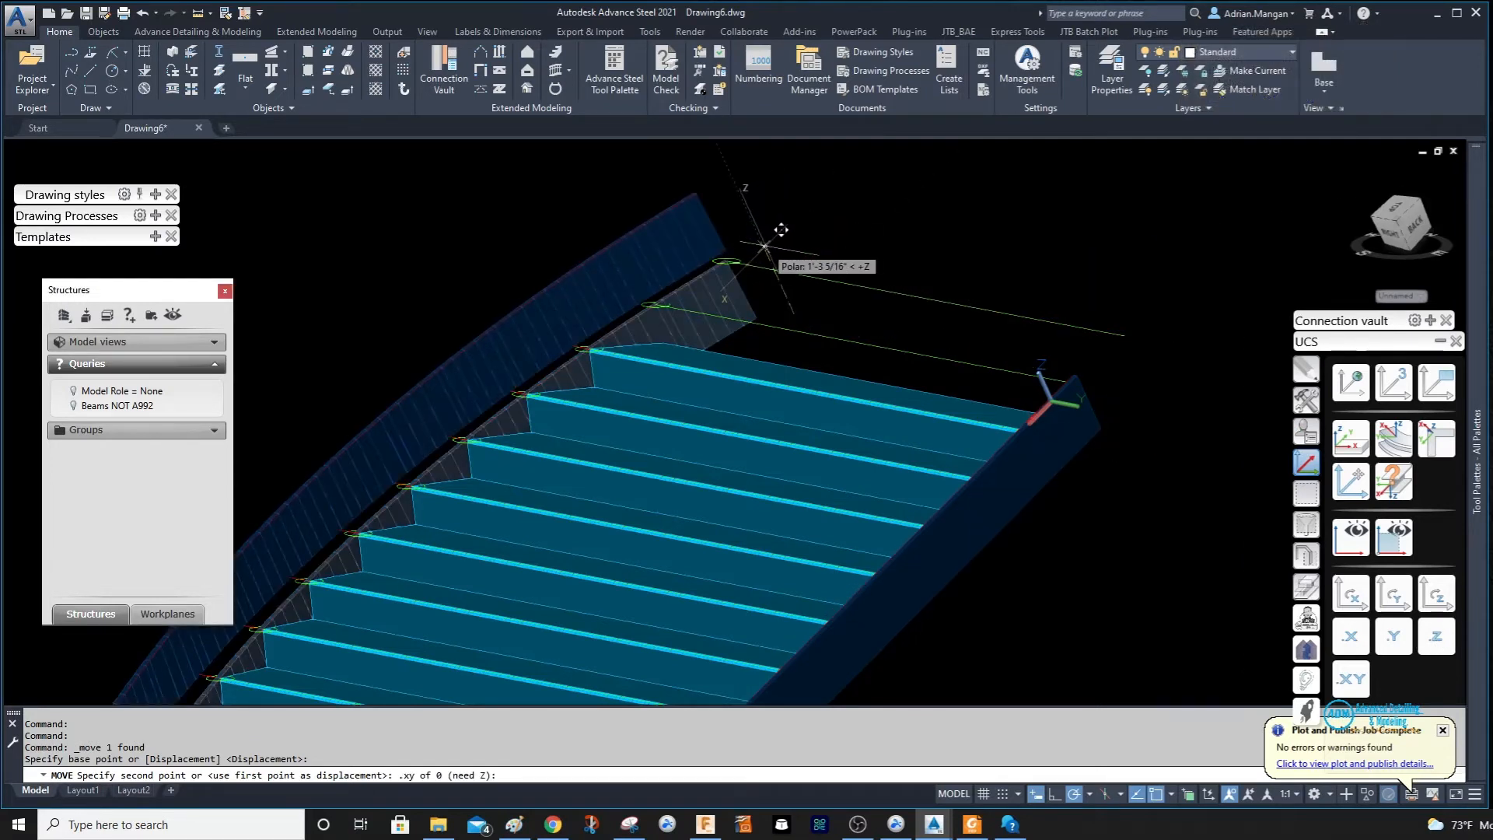
text(2)
key(Return)
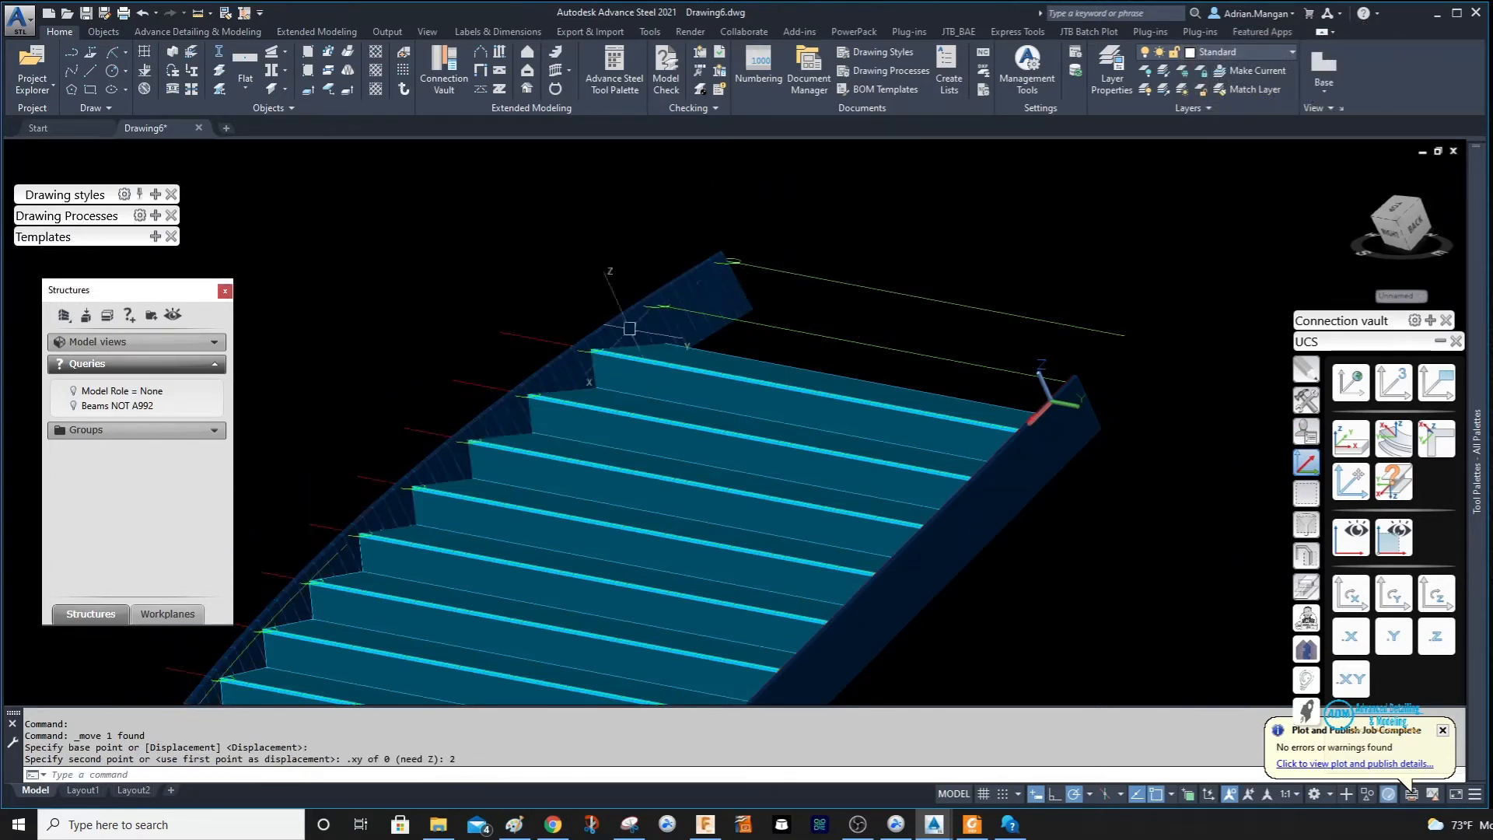
Examine how the moved curved stringer meets the ends of the upper treads from several angles.
scroll(608, 344, up, 4)
shift+middle_drag(604, 343, 597, 376)
scroll(605, 328, down, 5)
scroll(598, 376, down, 2)
scroll(488, 243, up, 4)
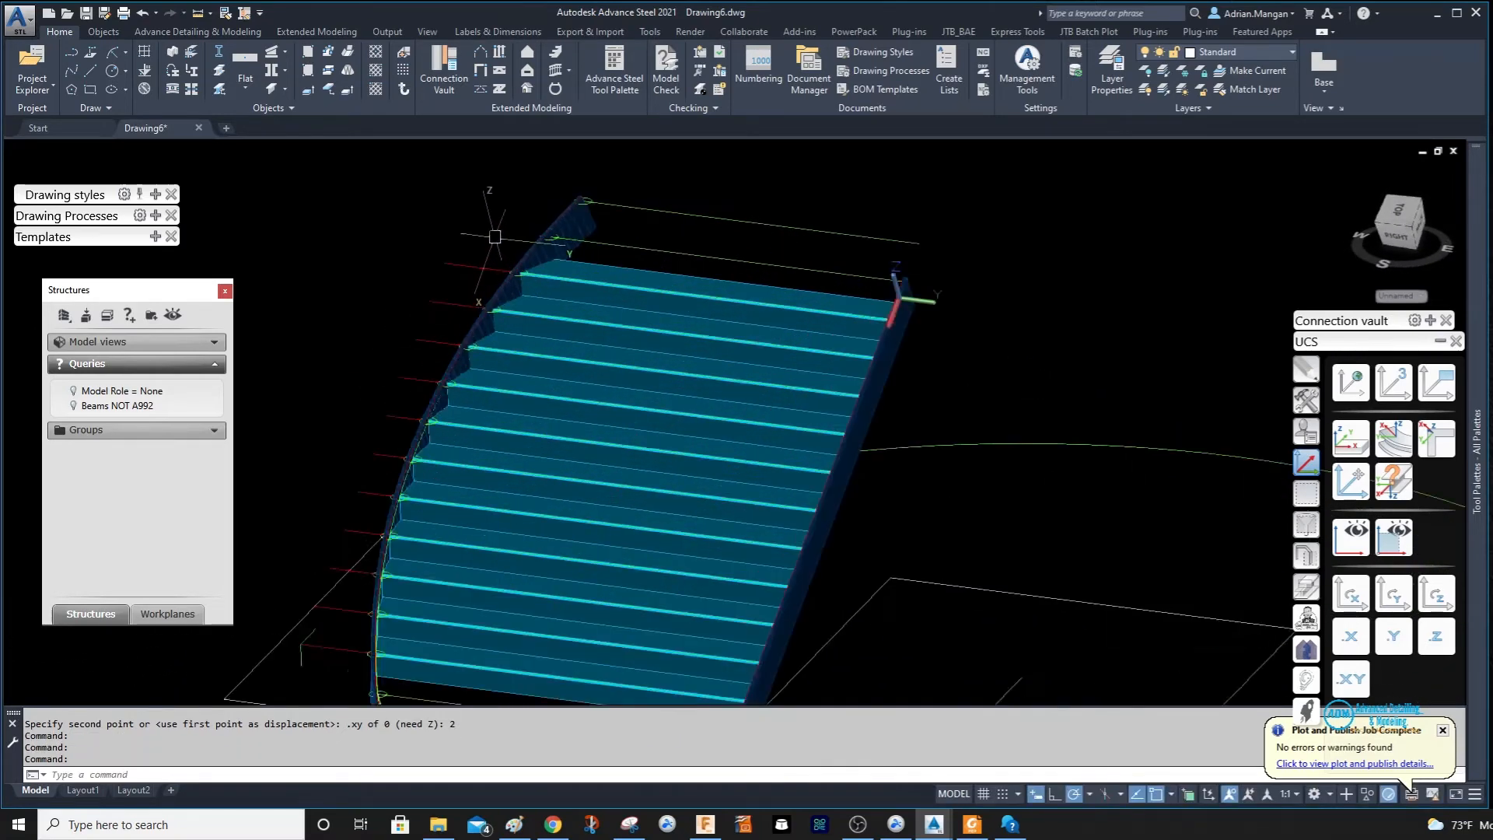
scroll(488, 243, down, 3)
shift+middle_drag(488, 244, 482, 293)
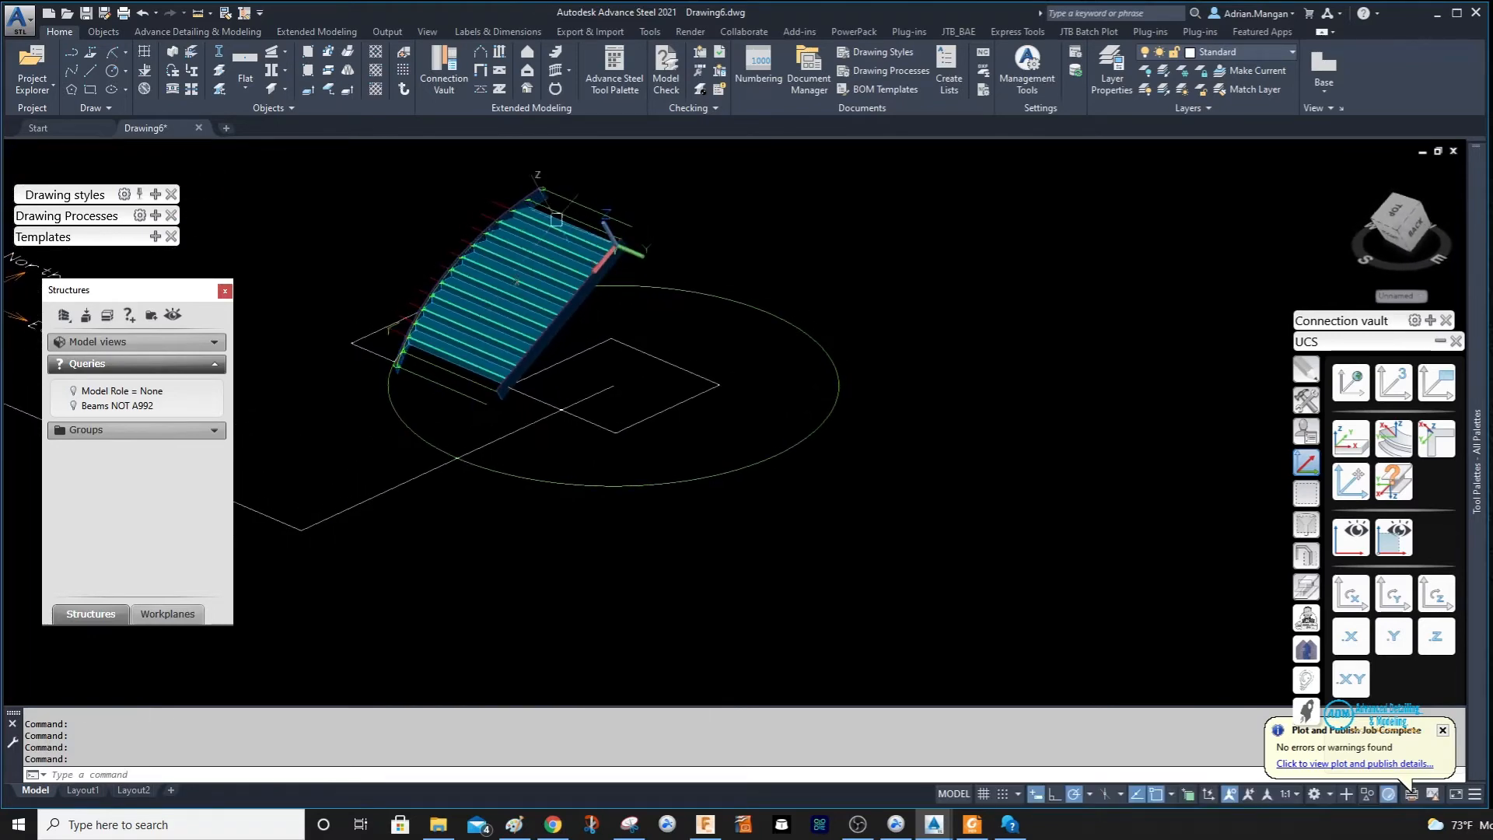
scroll(474, 182, up, 2)
scroll(478, 183, up, 3)
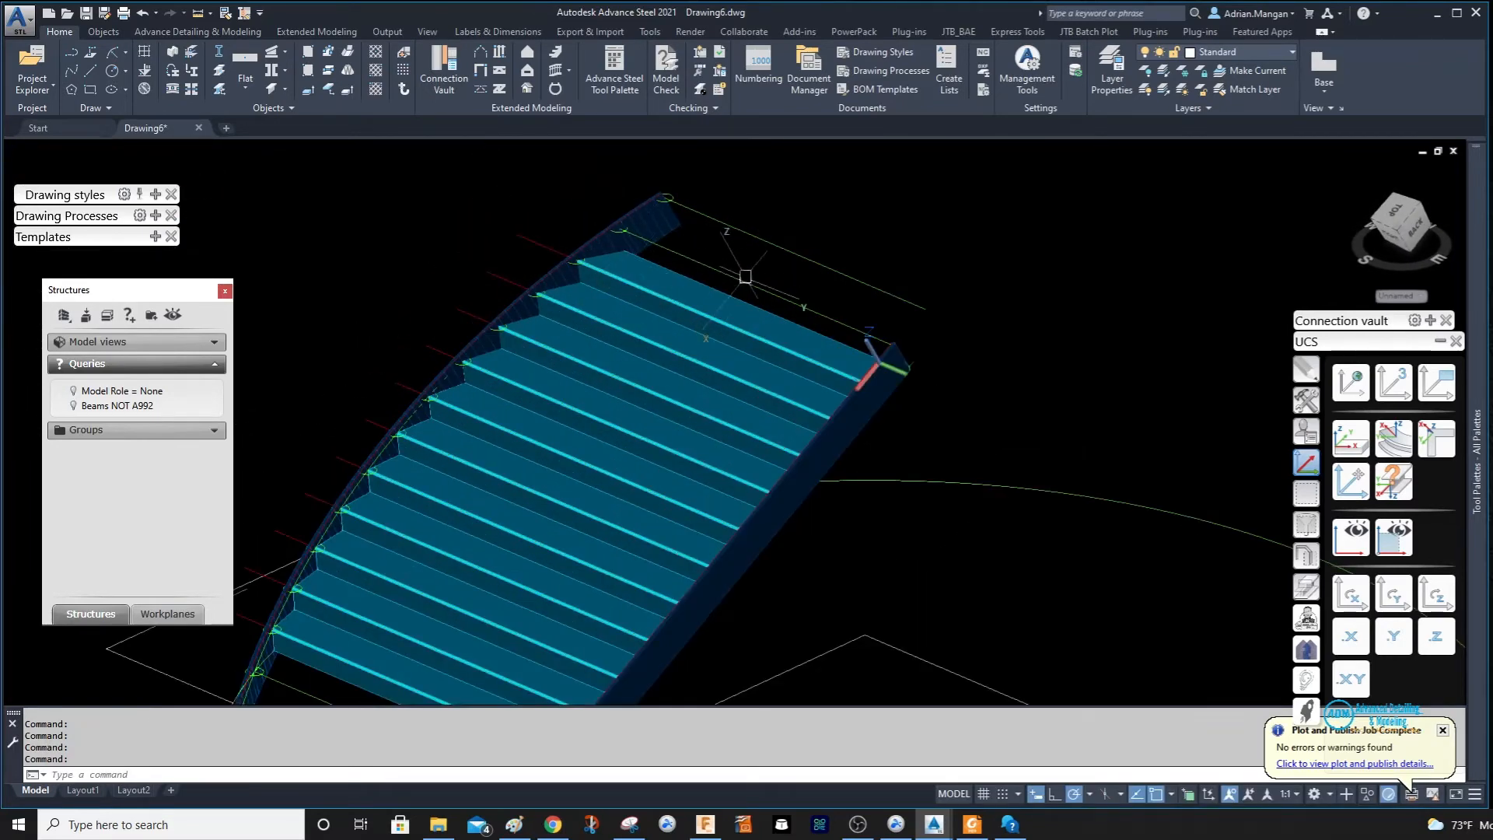
scroll(663, 233, down, 2)
middle_drag(680, 232, 728, 202)
scroll(708, 187, up, 3)
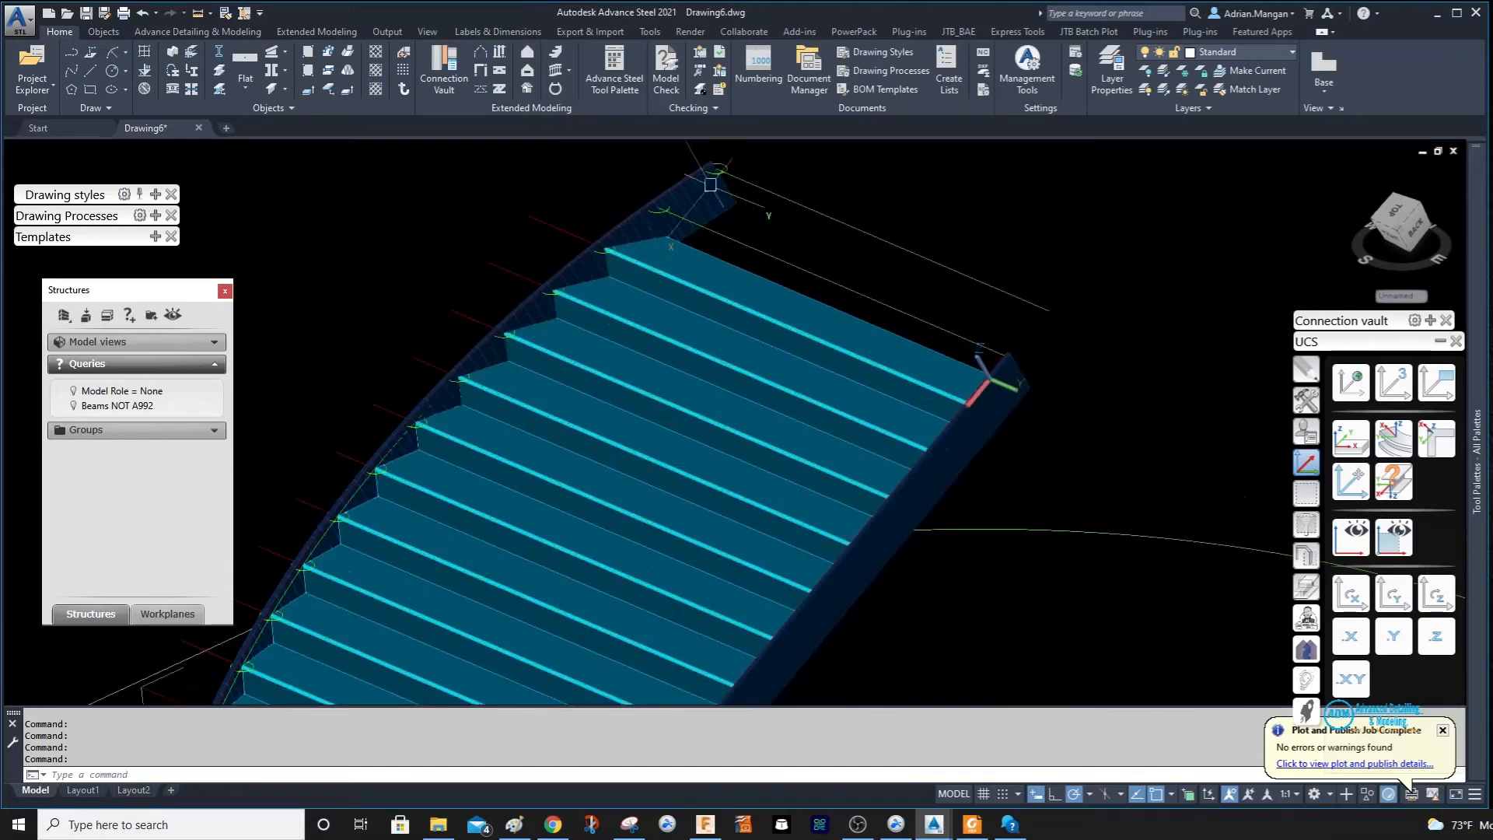
Check the curved stringer's course down to its lower end beside the bottom treads.
click(708, 186)
scroll(592, 353, down, 2)
middle_drag(591, 352, 688, 227)
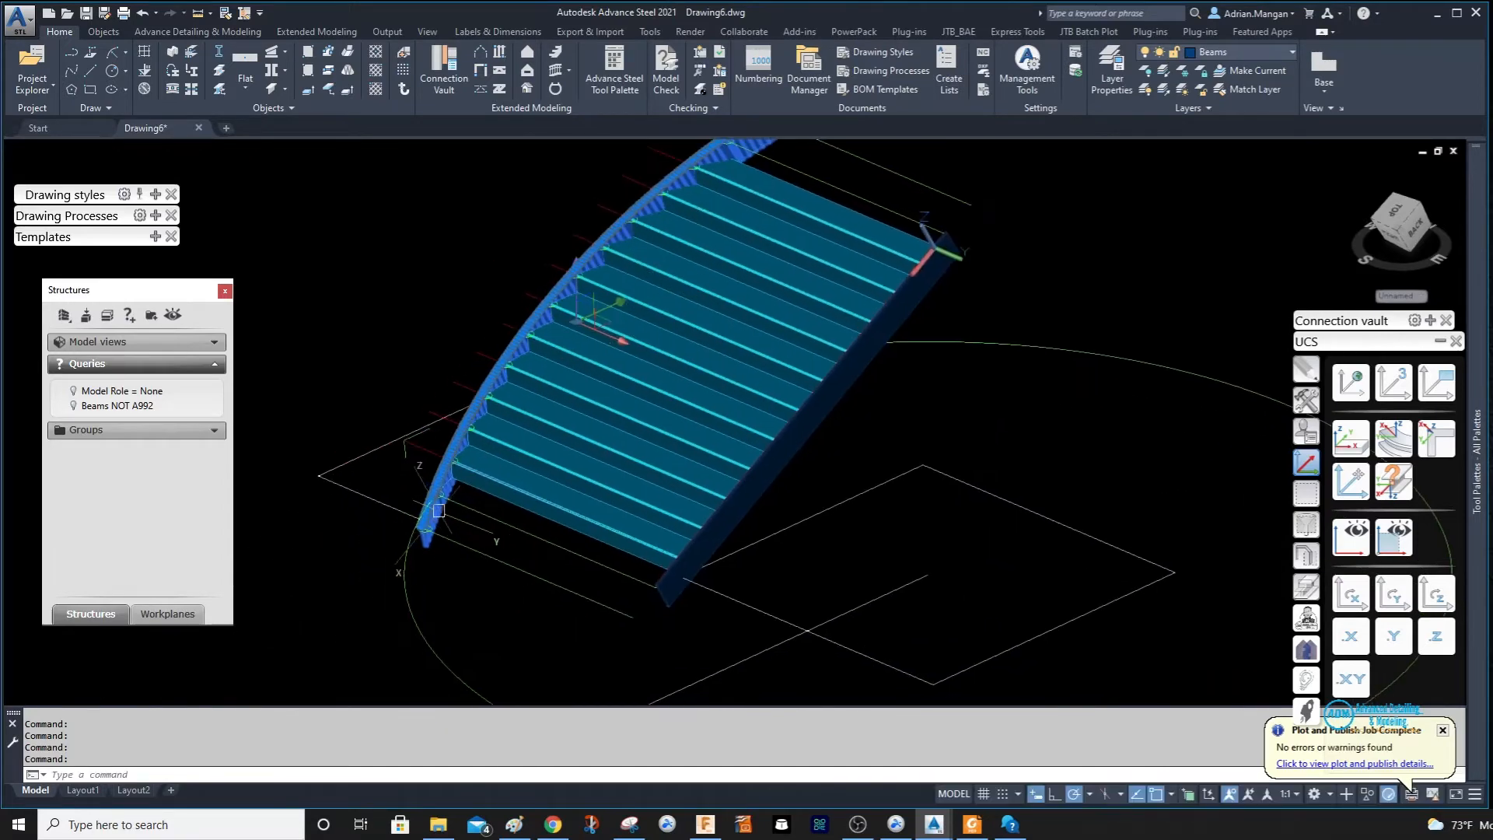
key(Escape)
scroll(433, 523, up, 3)
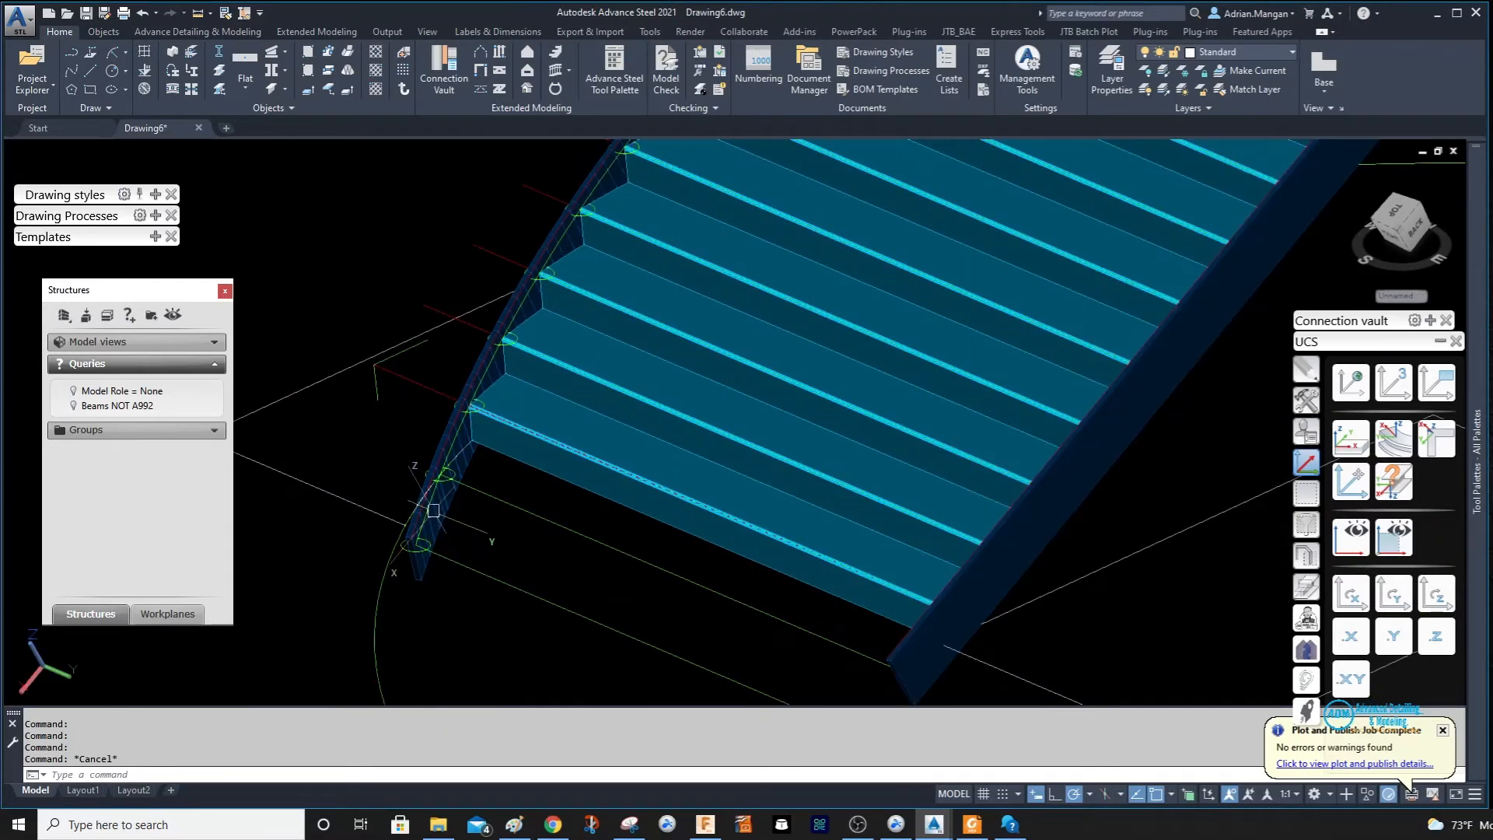
shift+middle_drag(483, 467, 622, 474)
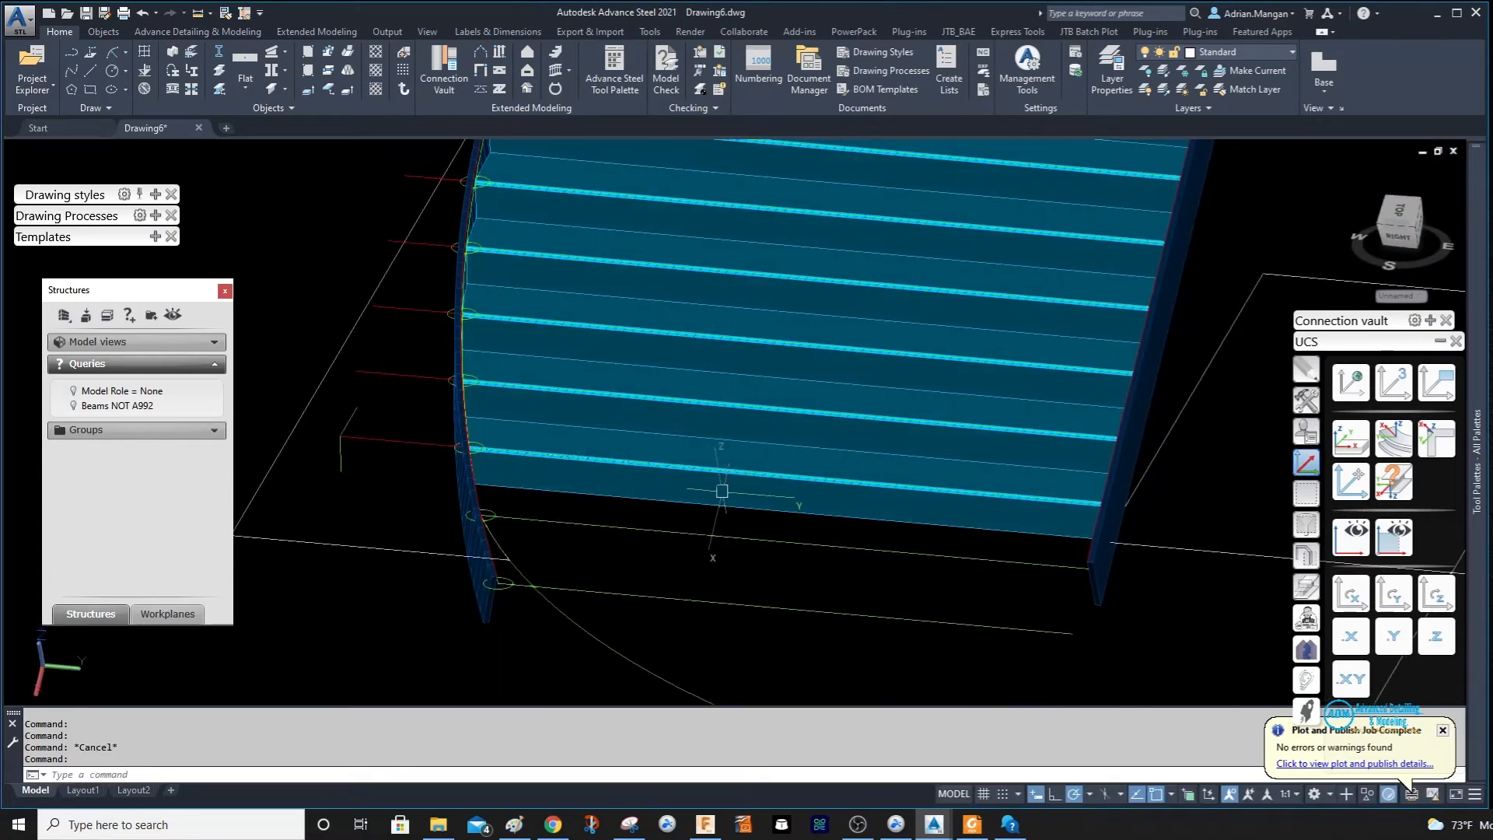
scroll(722, 490, down, 5)
middle_drag(684, 511, 557, 646)
shift+middle_drag(677, 496, 765, 495)
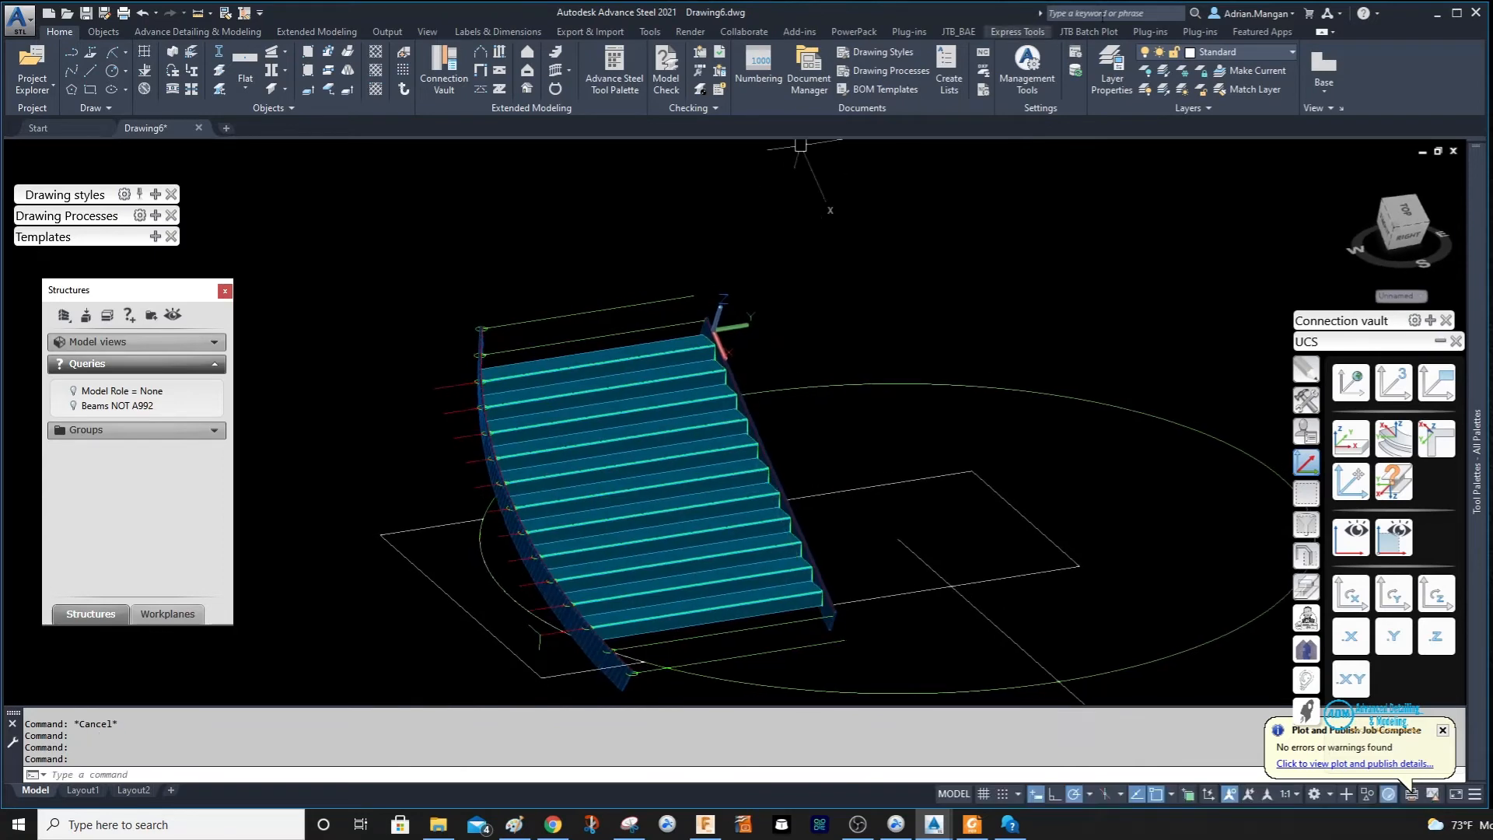
Turn off the Unfolded beams layer to hide the stair treads.
click(1284, 55)
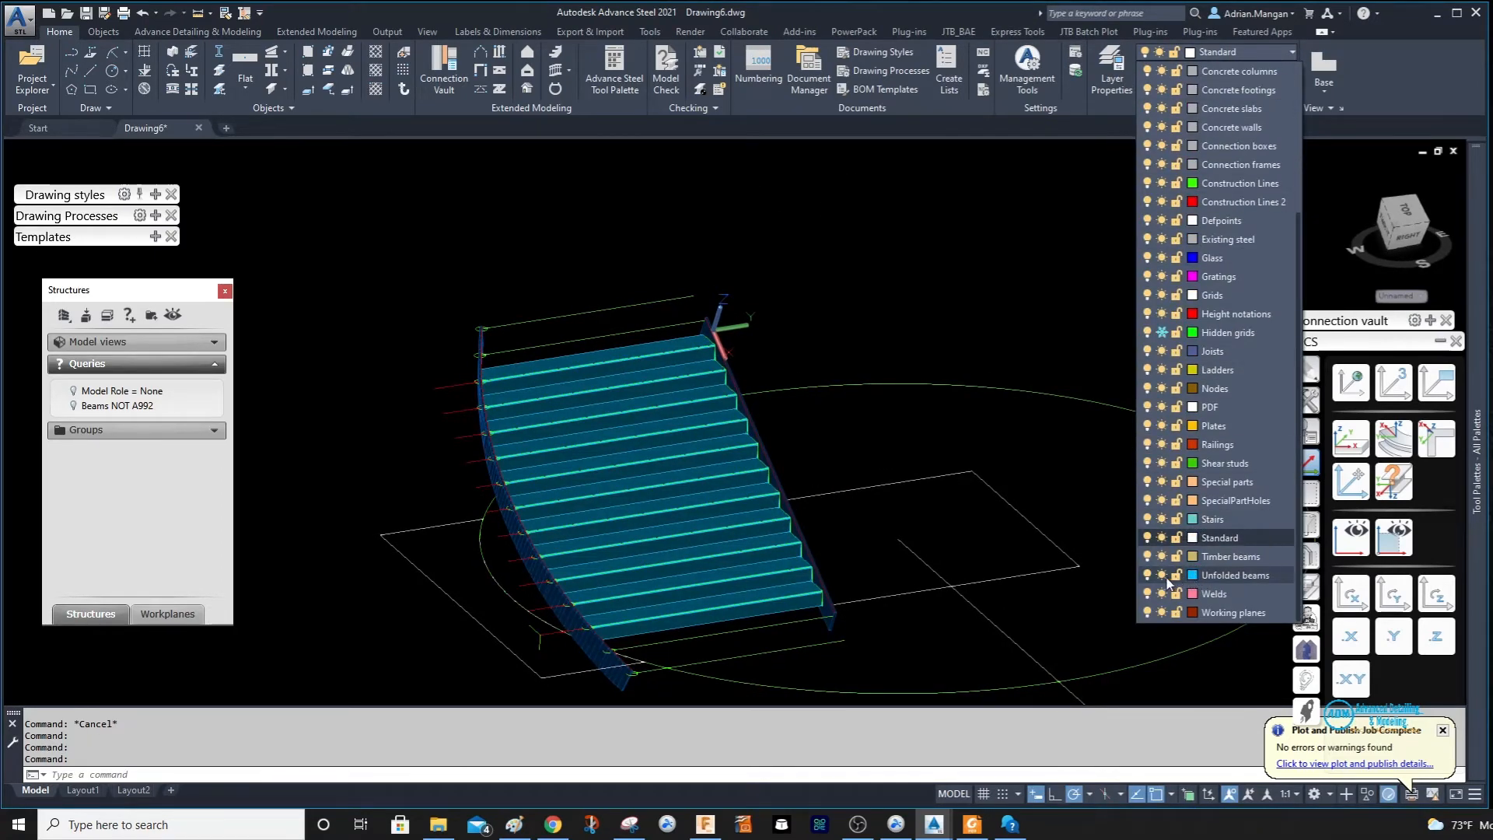
click(1146, 575)
scroll(467, 350, up, 4)
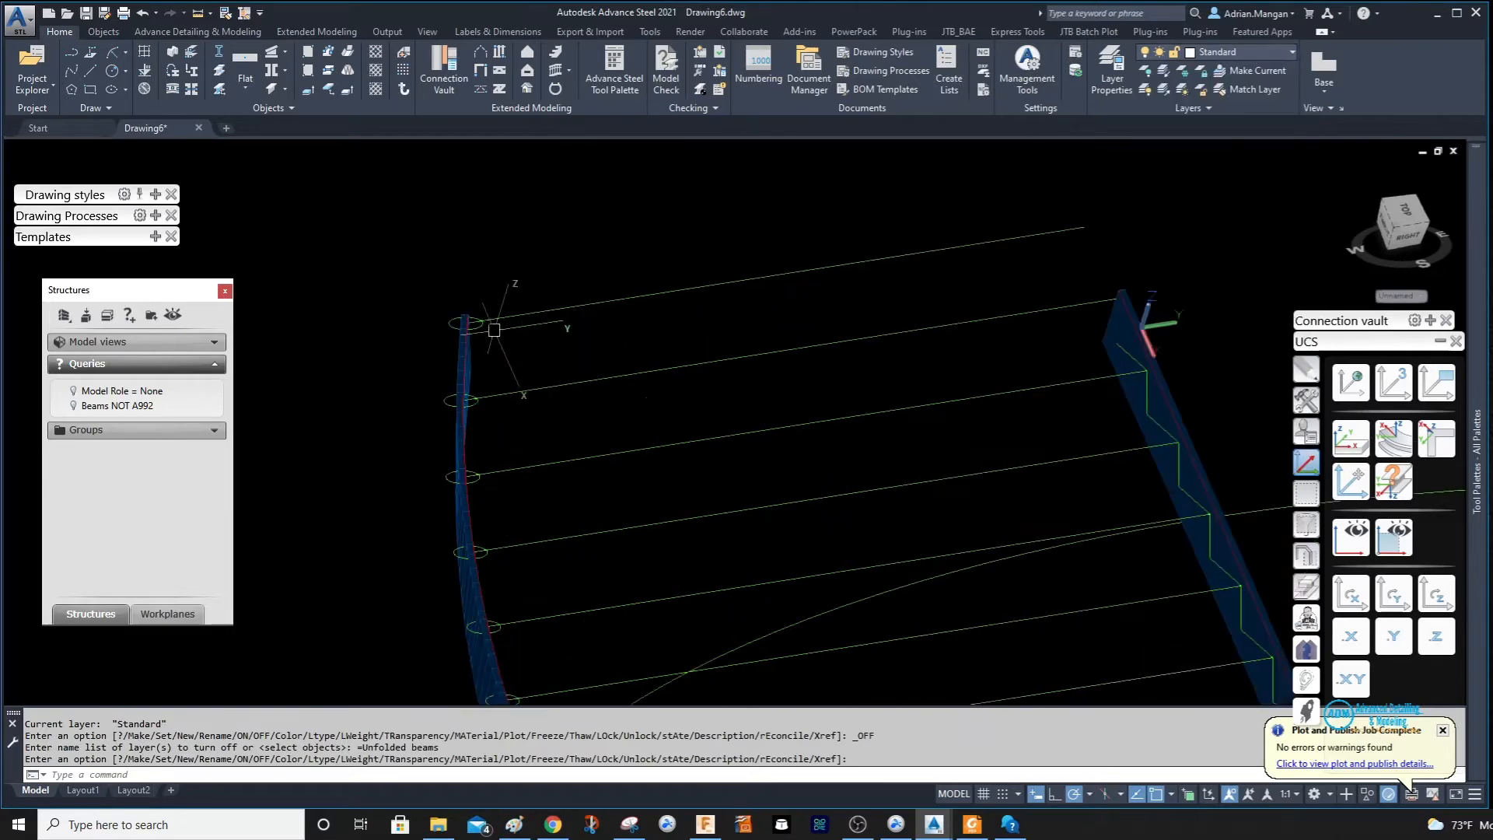
shift+middle_drag(494, 330, 439, 317)
scroll(494, 368, down, 3)
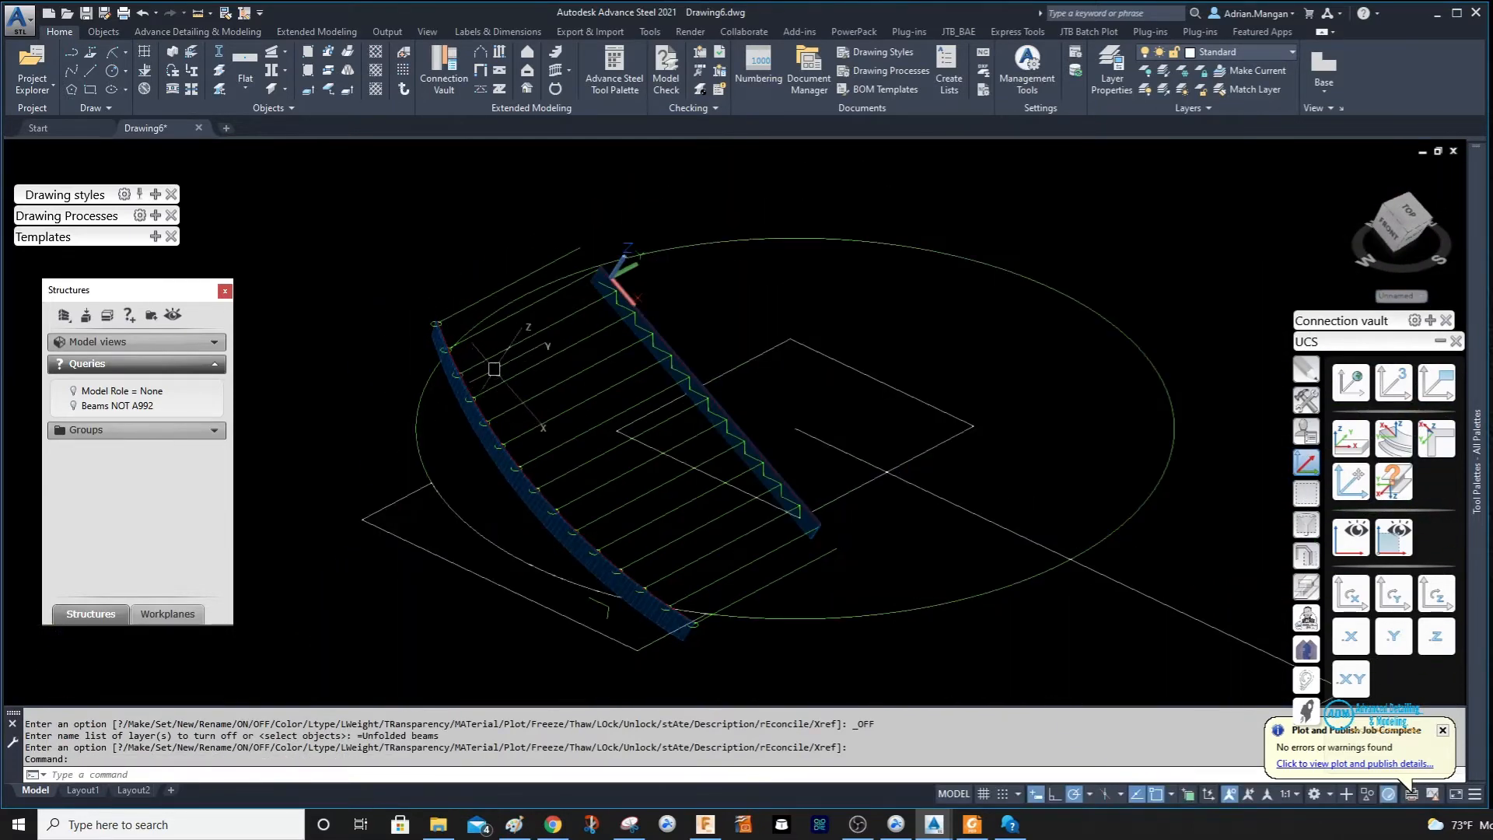
shift+middle_drag(494, 369, 353, 400)
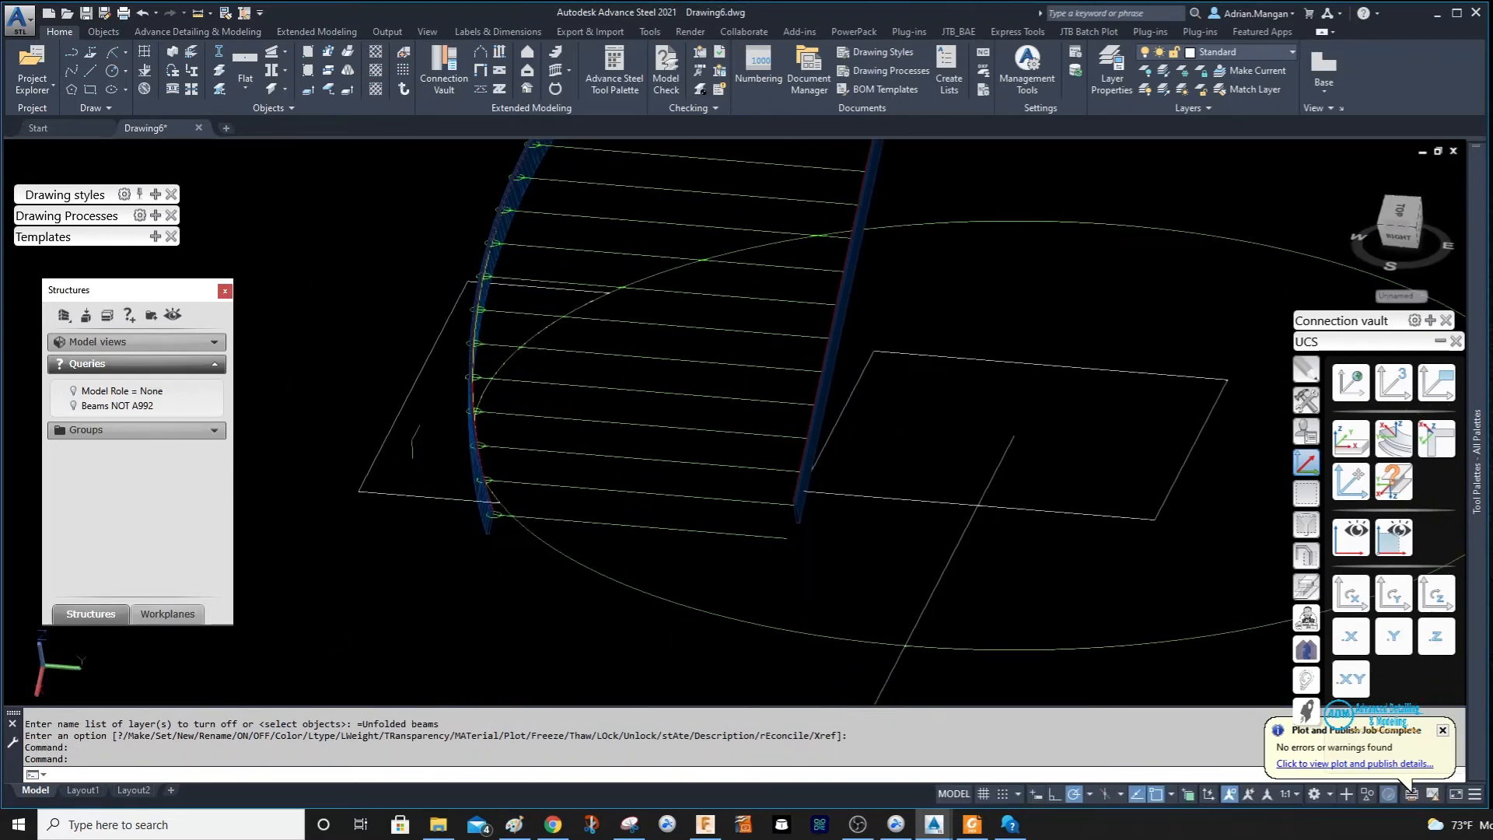
Turn off the Endpoint, Midpoint, Center and Node object snaps, keeping the Quadrant snap.
scroll(532, 599, up, 5)
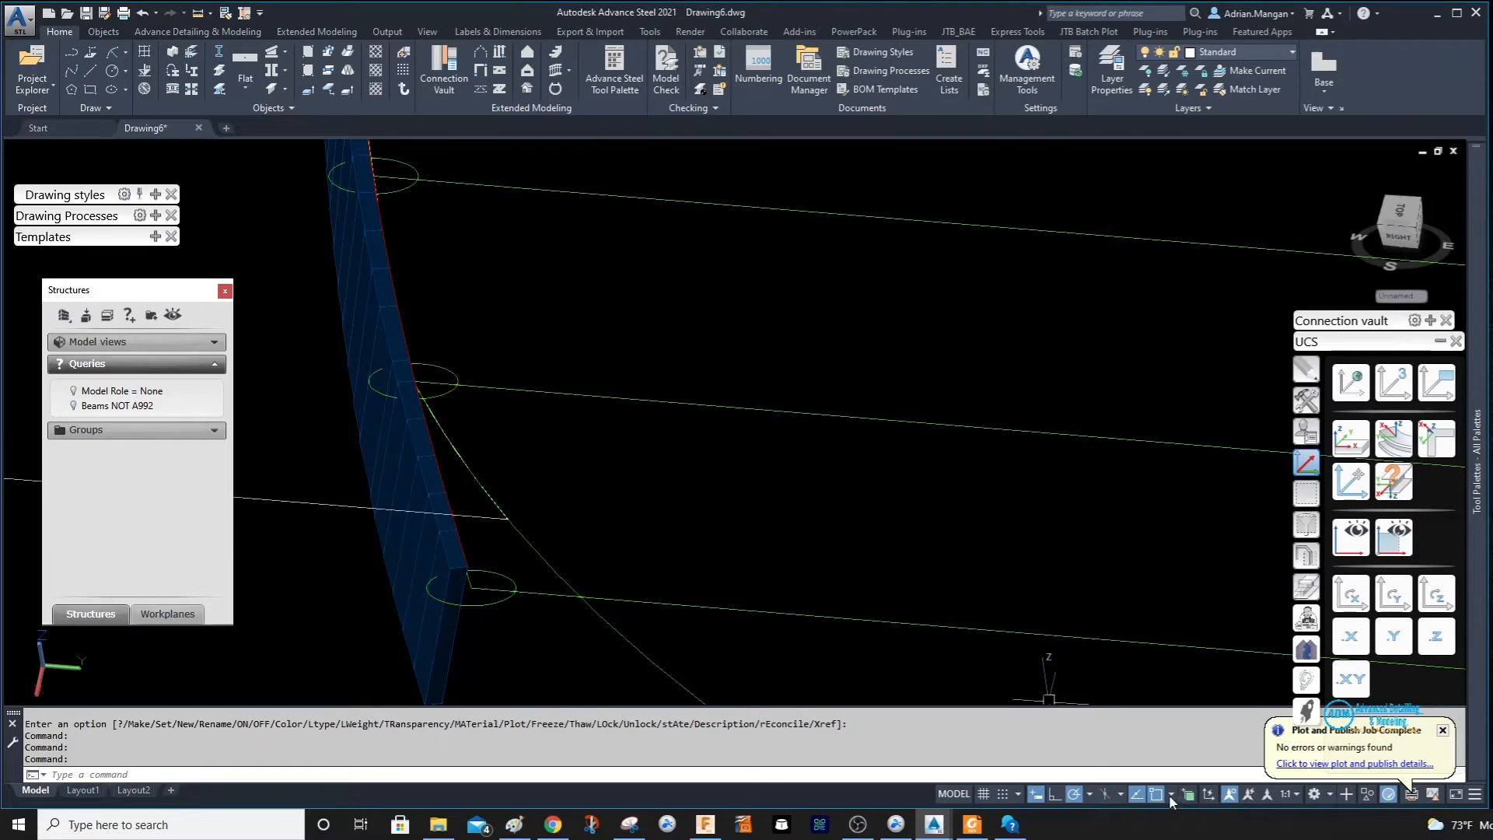
click(1170, 793)
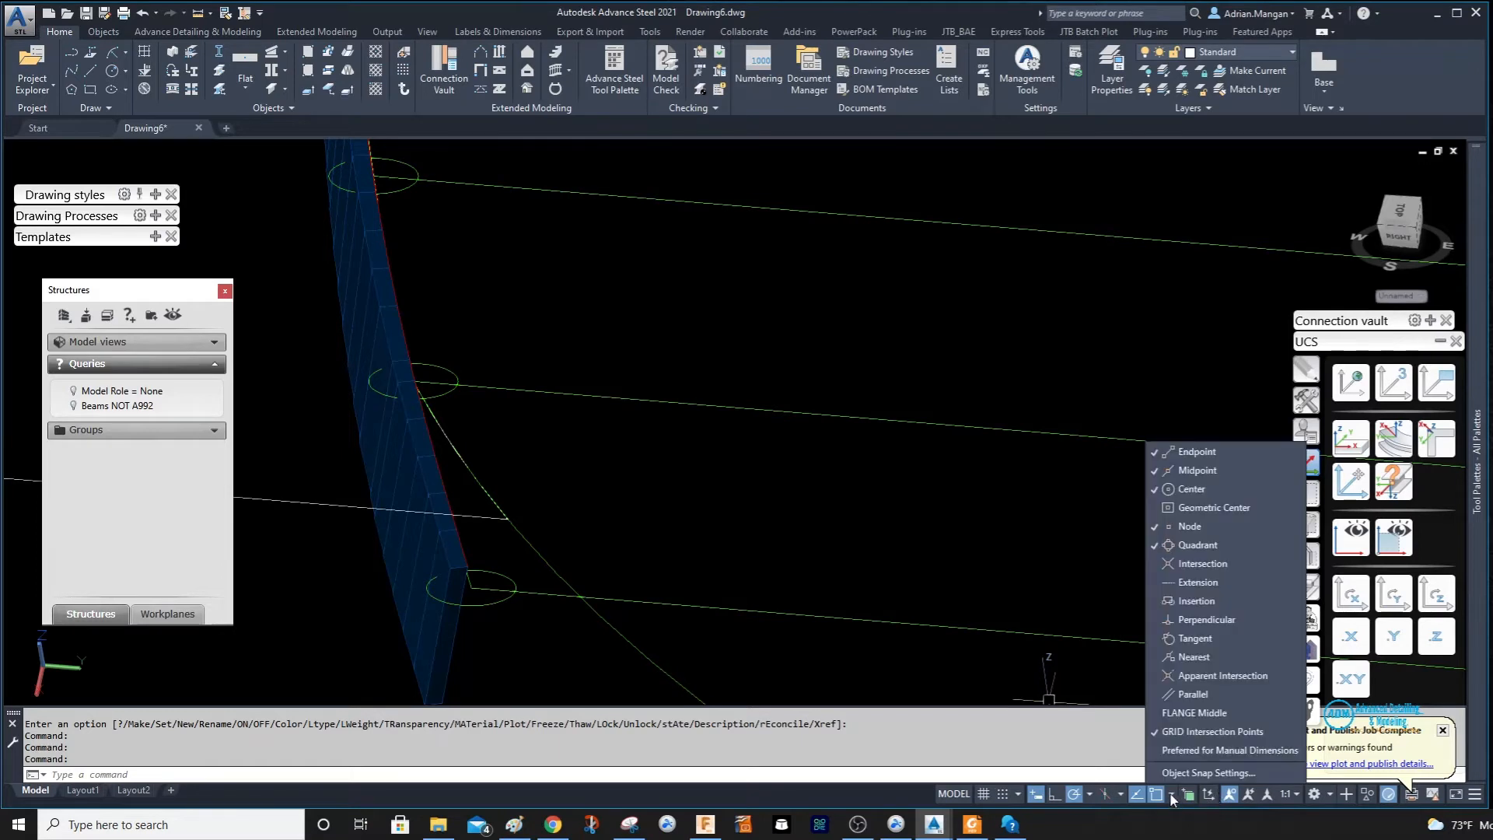
click(1160, 489)
click(1160, 470)
click(1162, 452)
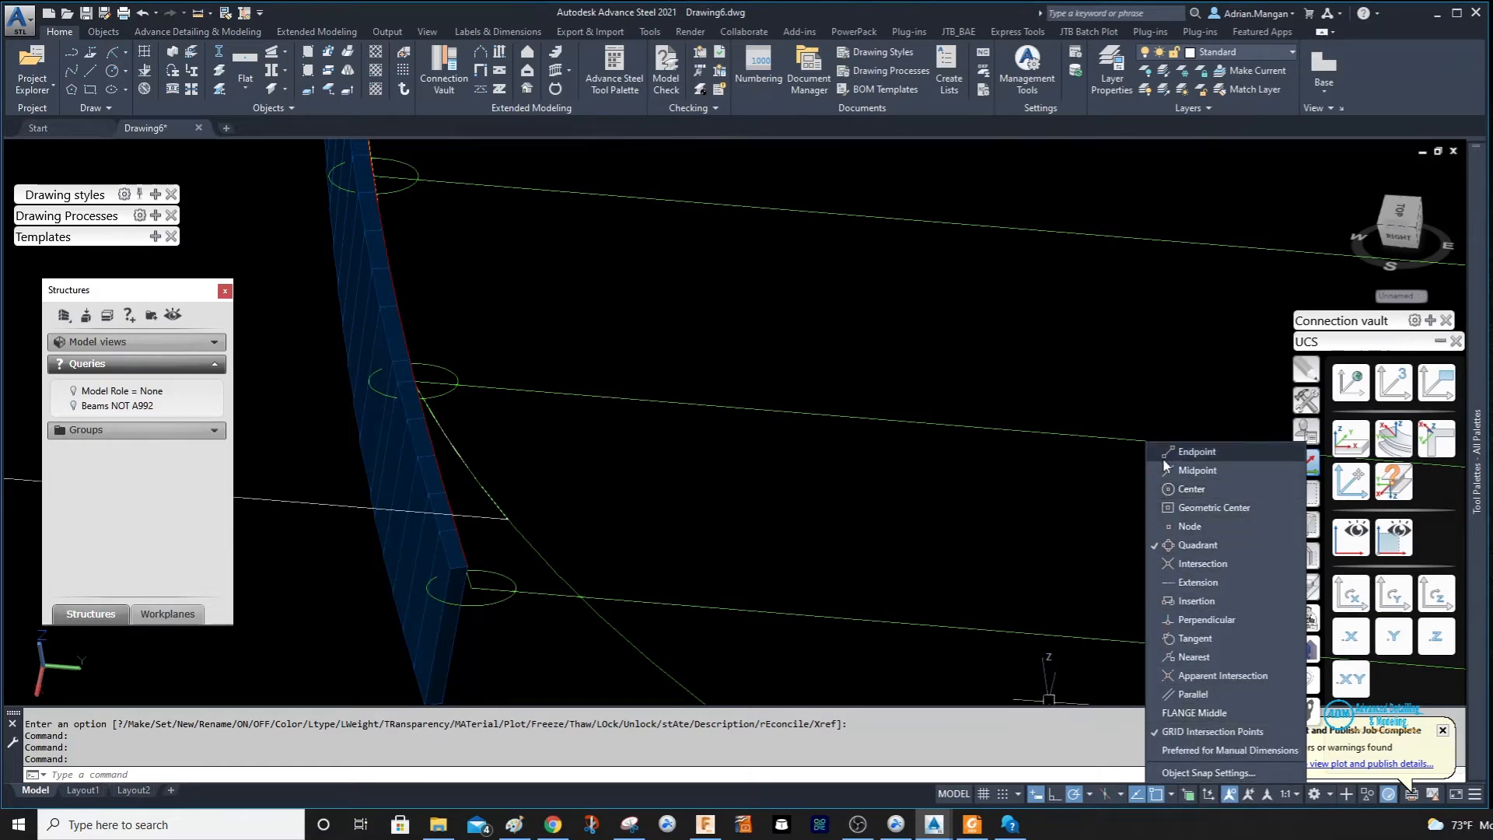
click(1175, 546)
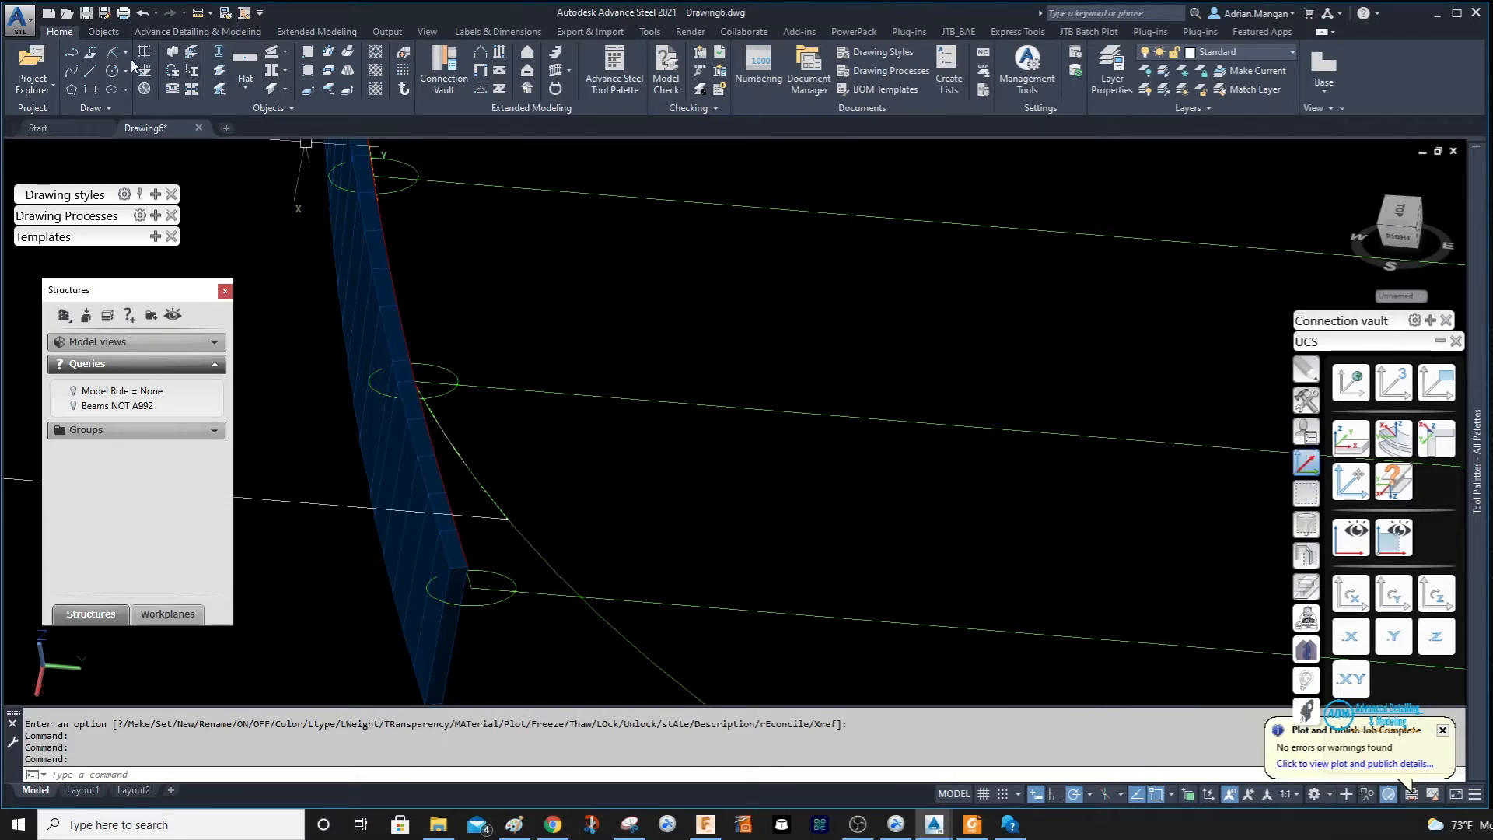
Start a spline at the quadrant of the lowest circle on the curved stringer and run it through the next circles' matching quadrants.
click(73, 73)
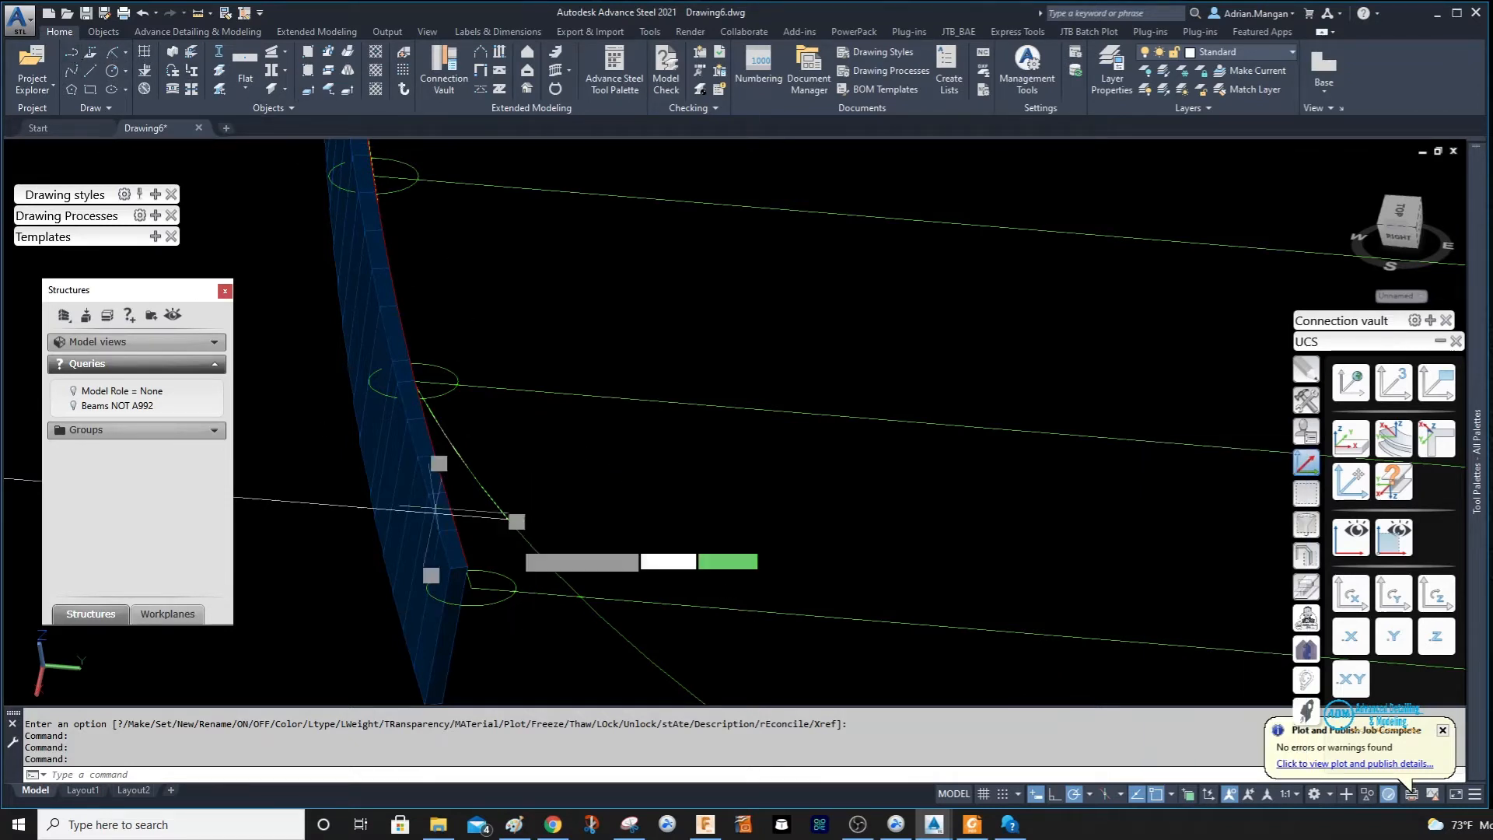
click(514, 591)
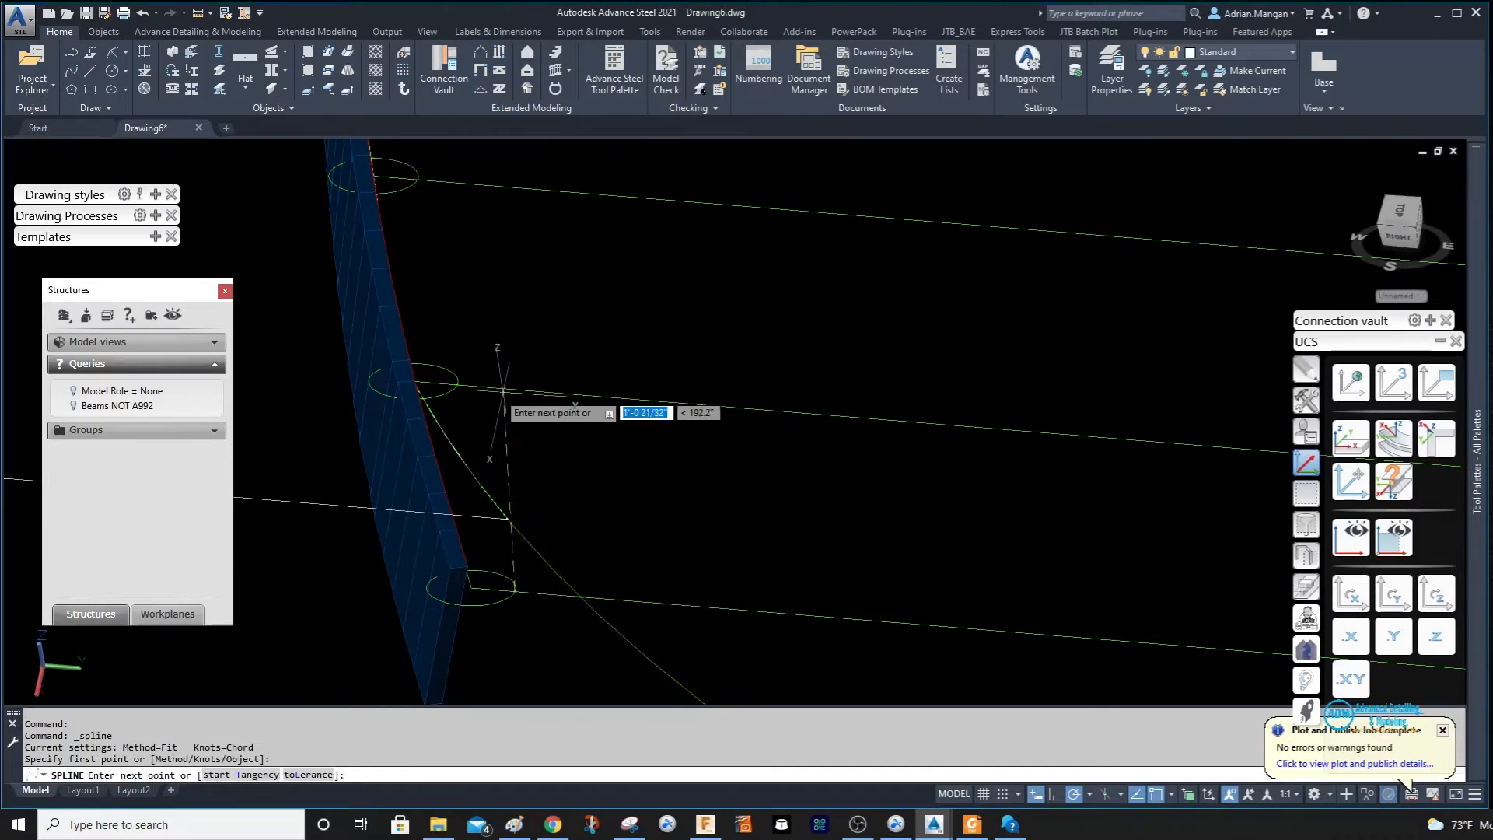
click(457, 383)
middle_drag(492, 302, 505, 256)
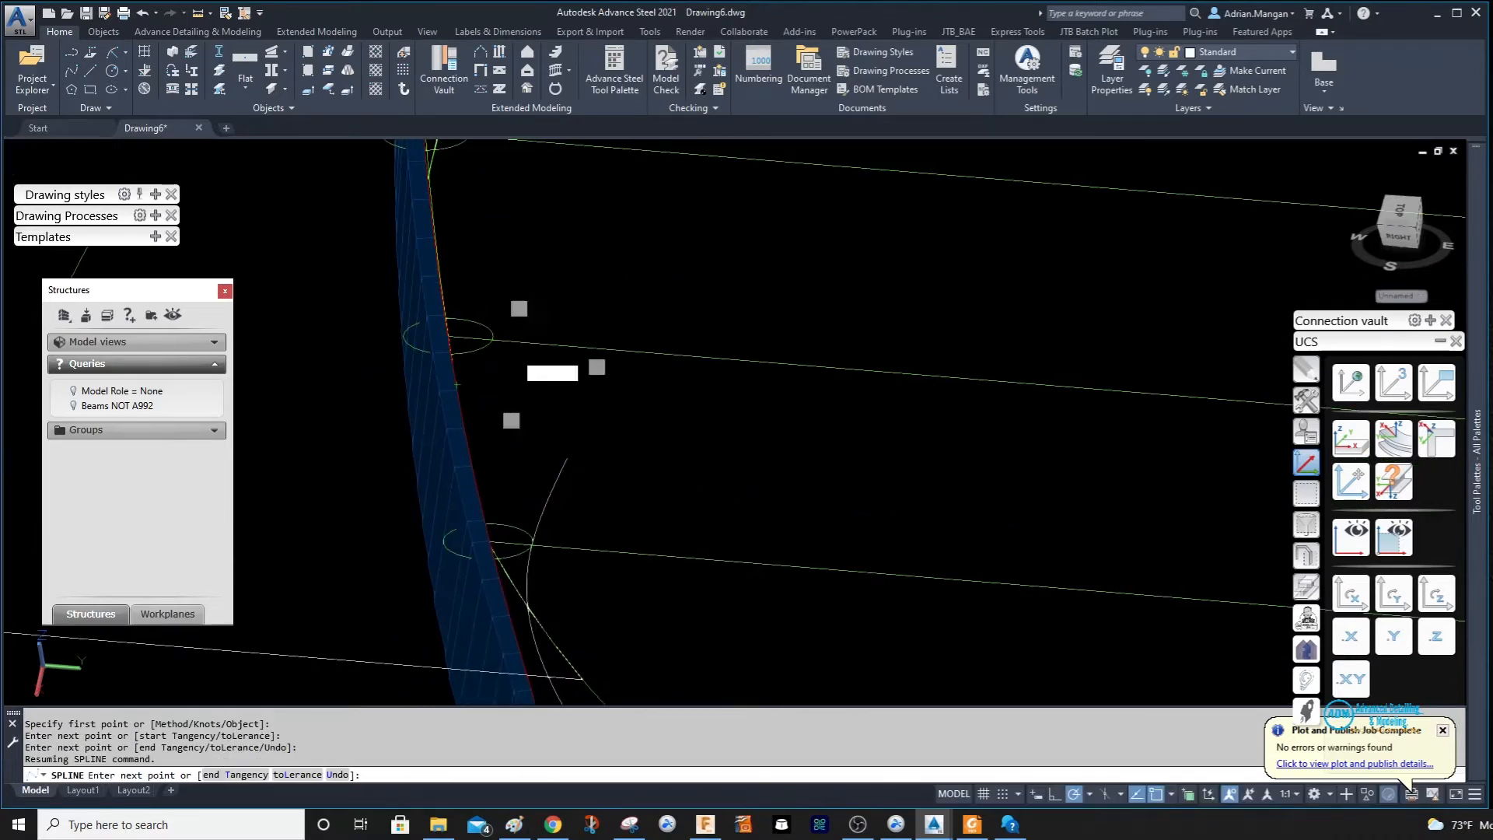
click(492, 339)
mouse_move(516, 347)
middle_down()
mouse_move(543, 373)
mouse_move(526, 320)
middle_up()
click(468, 271)
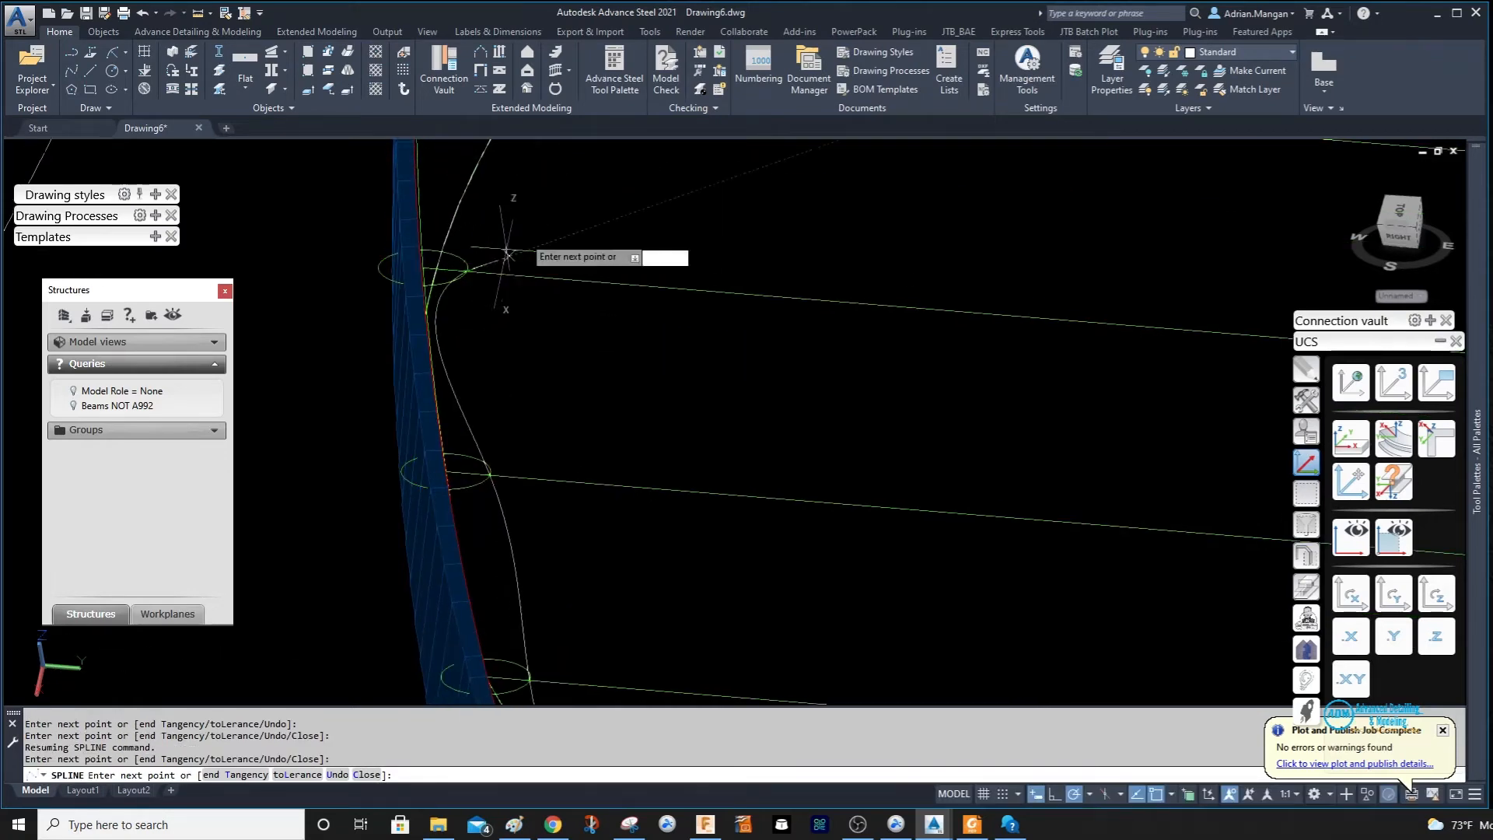
middle_drag(519, 239, 575, 481)
click(517, 313)
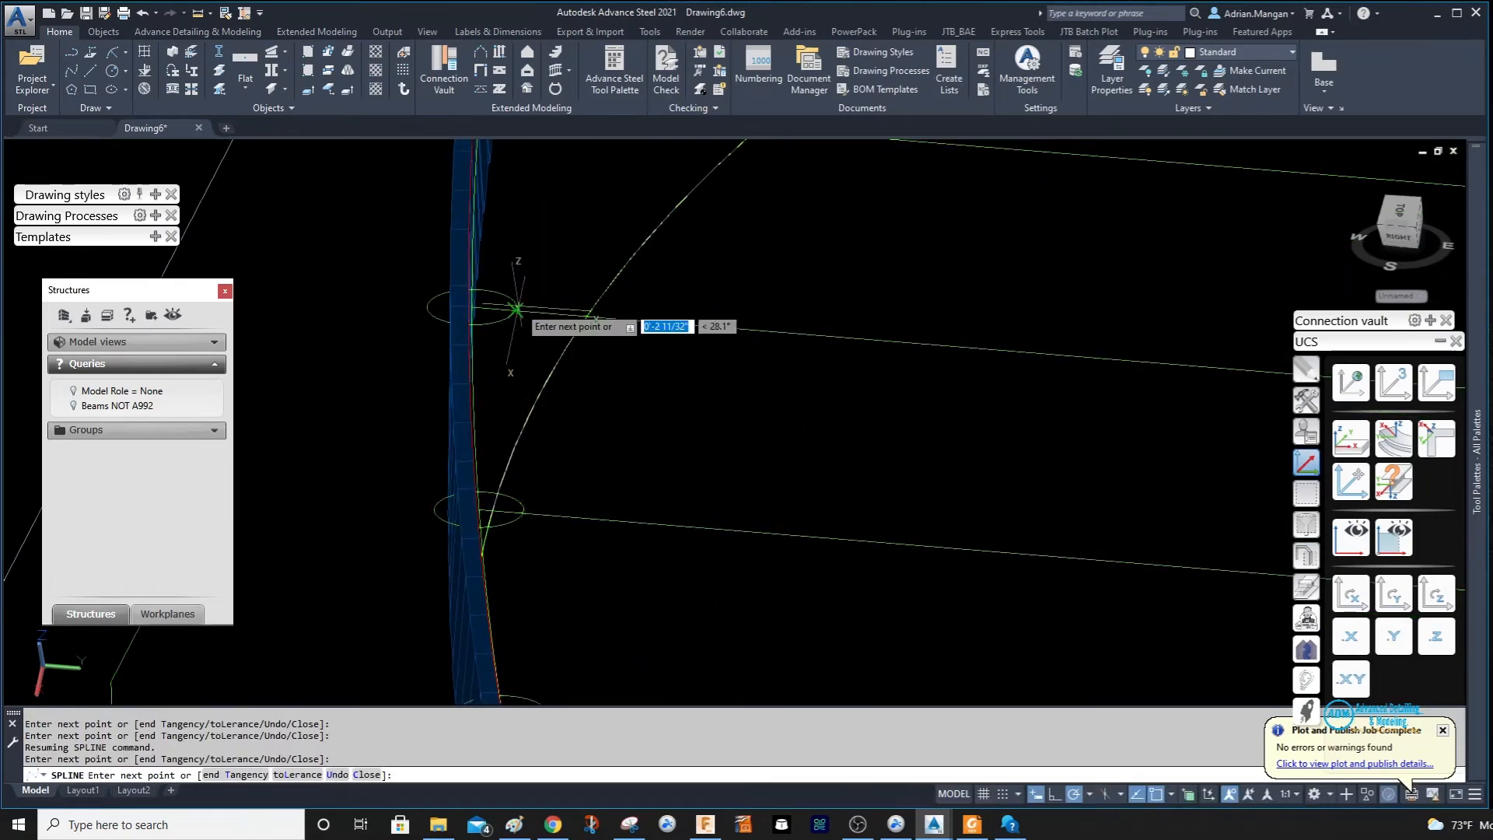
Continue the spline up the middle of the curved stringer, placing a fit point on each circle's quadrant.
scroll(611, 222, down, 2)
middle_drag(610, 222, 568, 416)
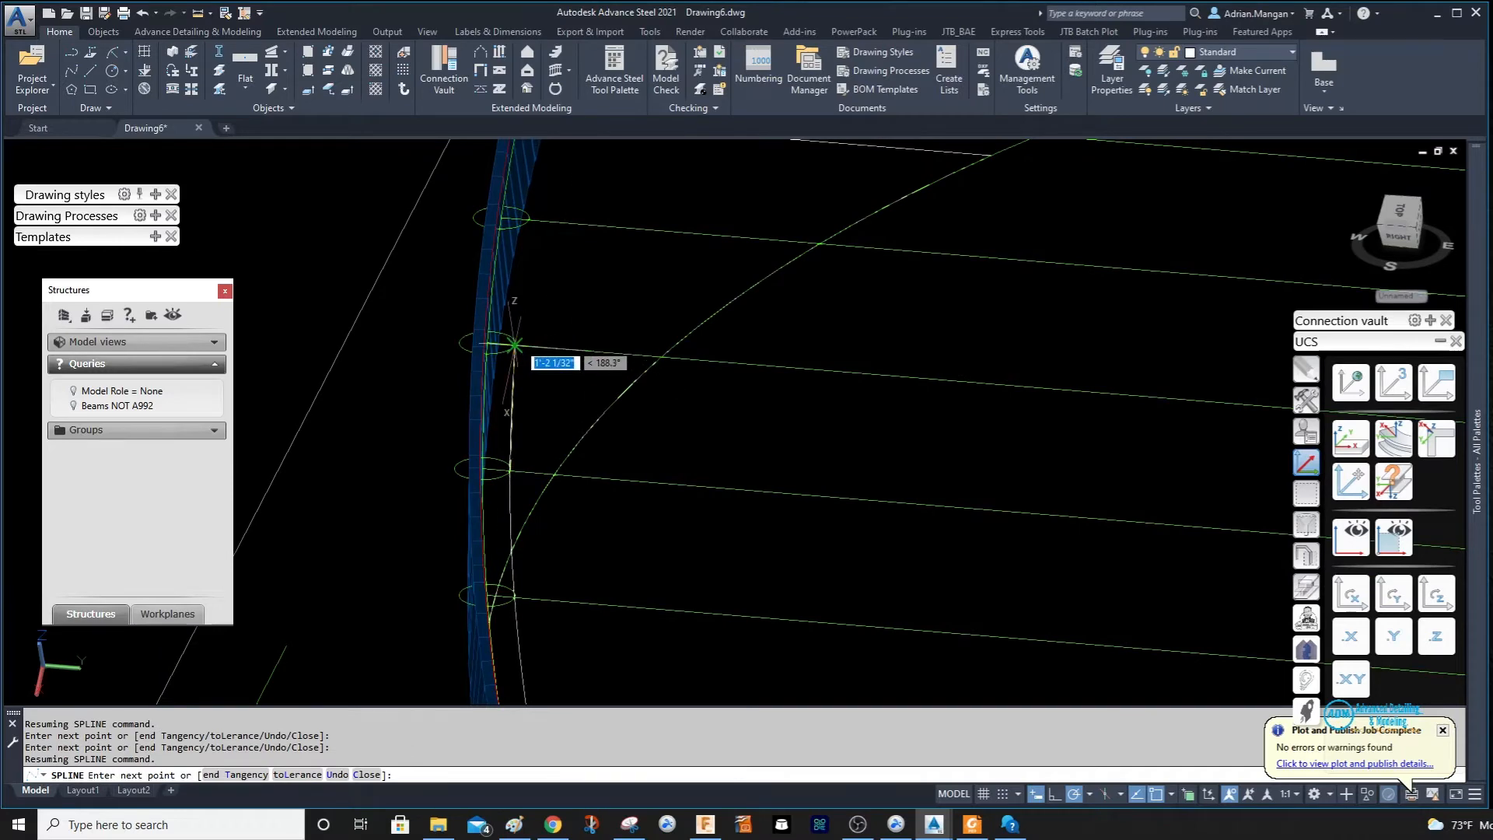
click(514, 342)
click(527, 220)
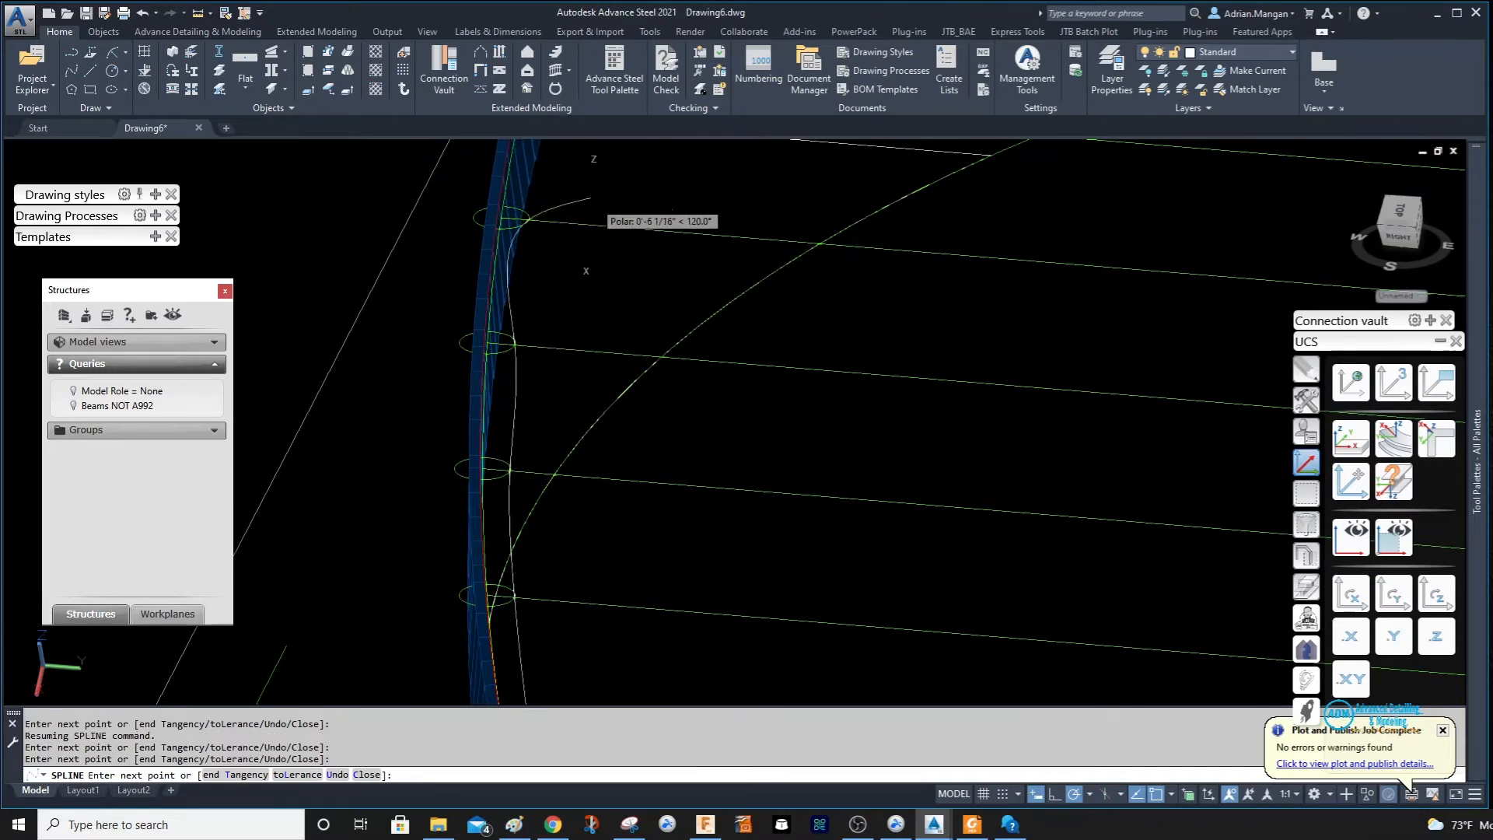
middle_drag(589, 199, 527, 434)
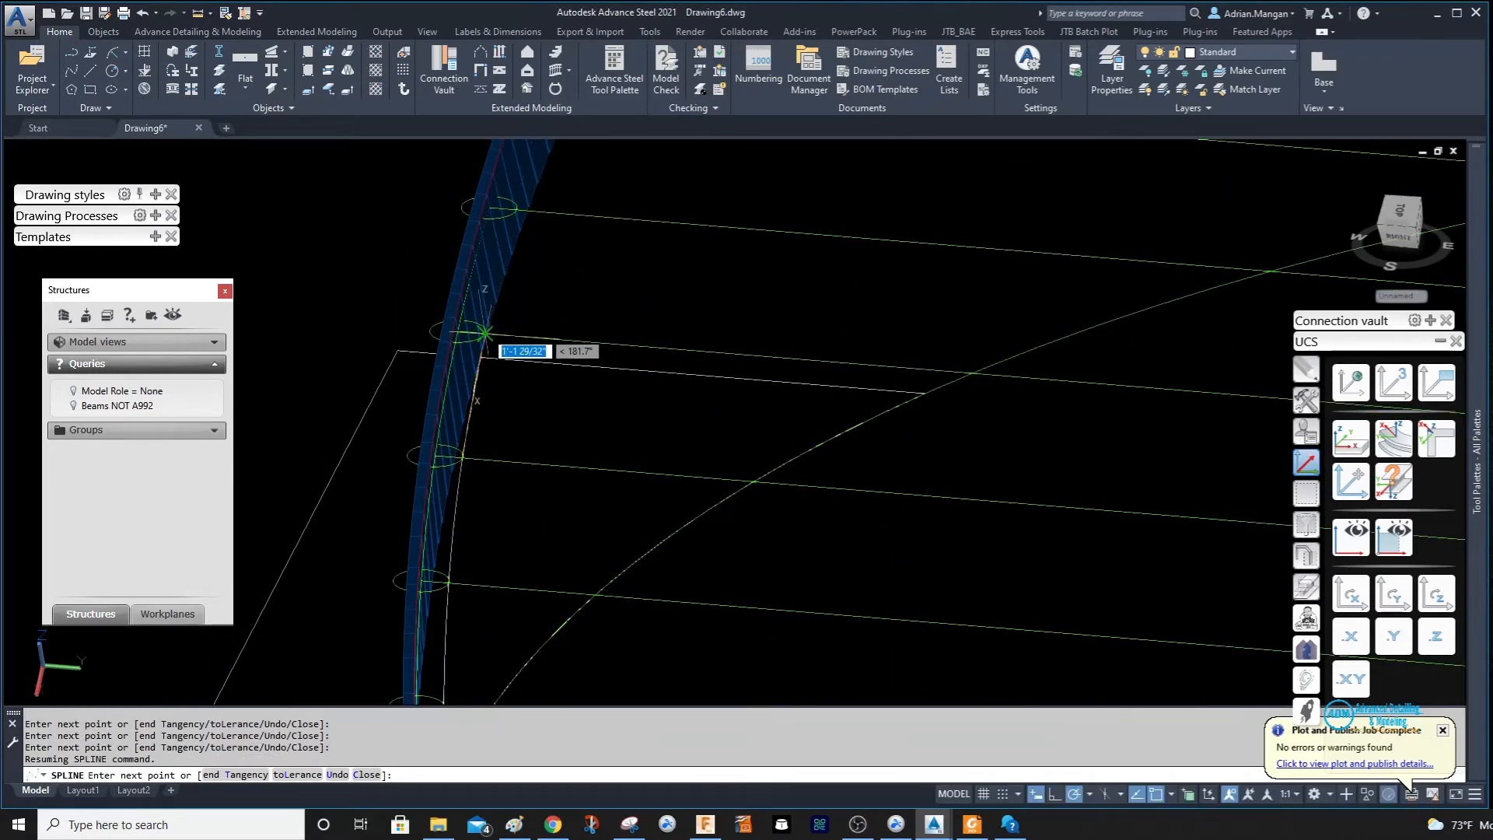
scroll(484, 333, up, 2)
click(481, 333)
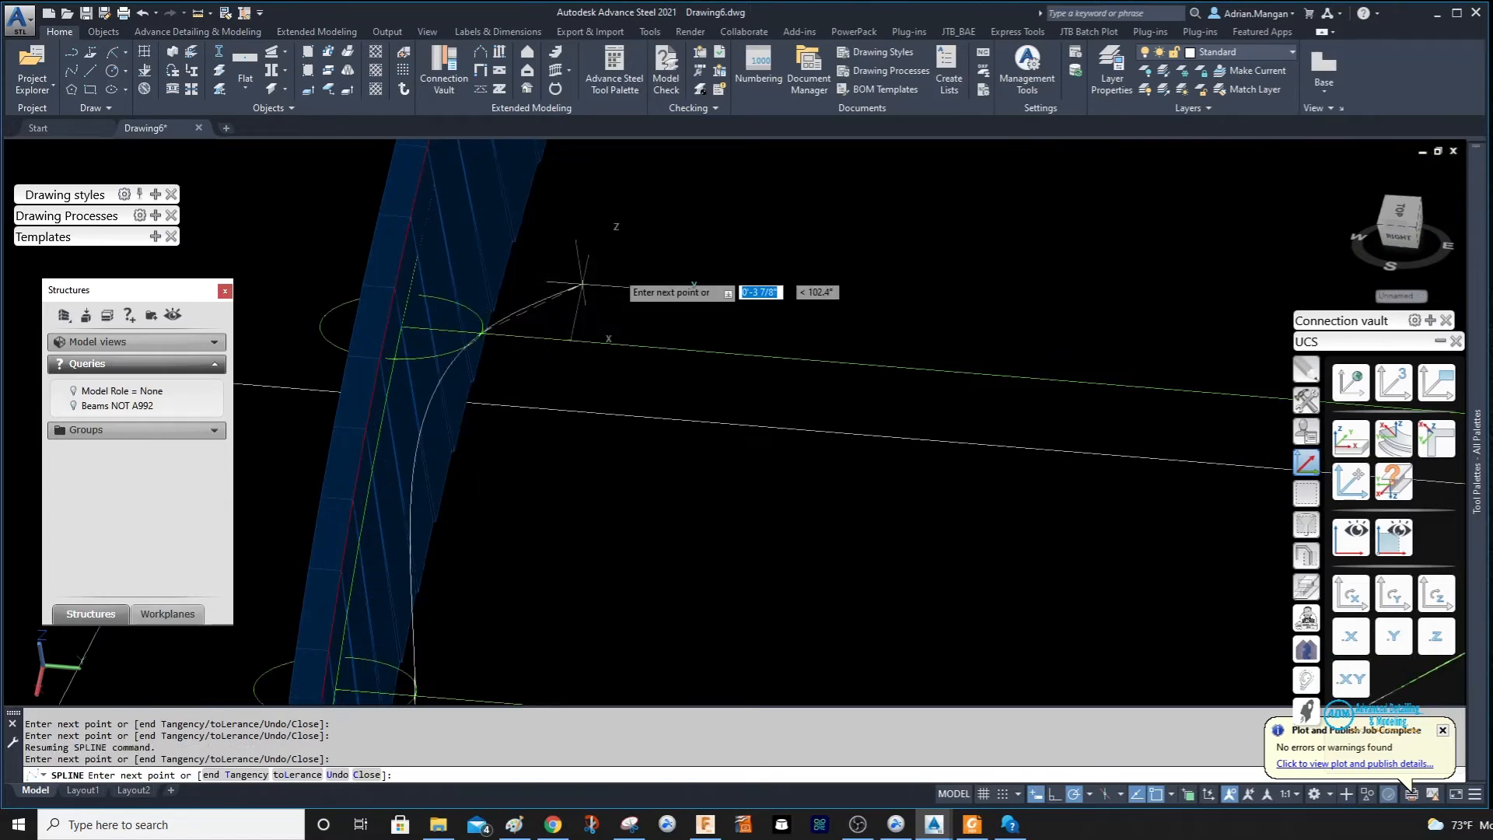
scroll(580, 273, down, 4)
middle_drag(580, 273, 589, 375)
scroll(571, 236, up, 4)
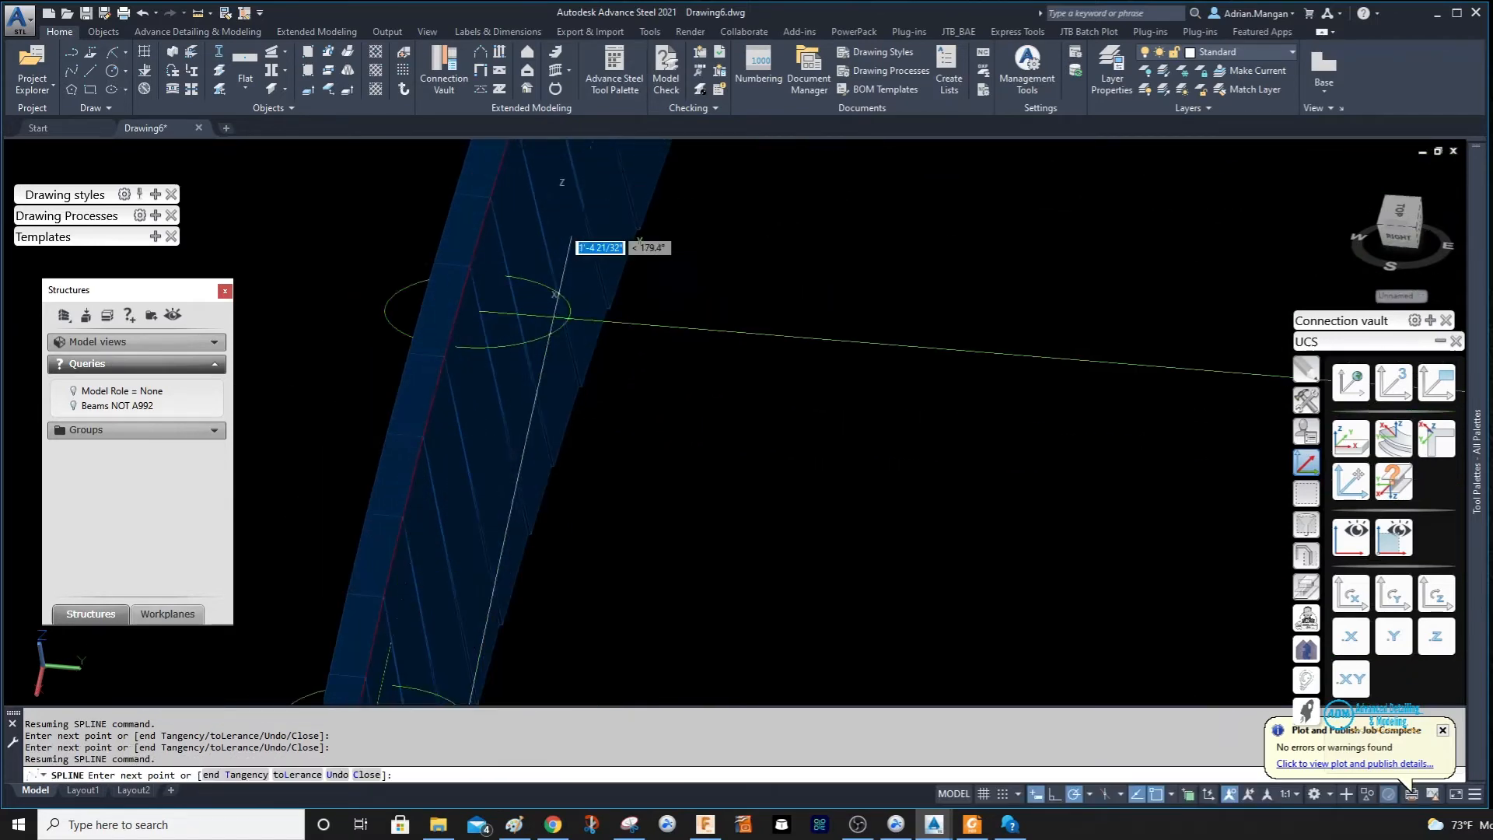
click(569, 316)
scroll(729, 235, down, 2)
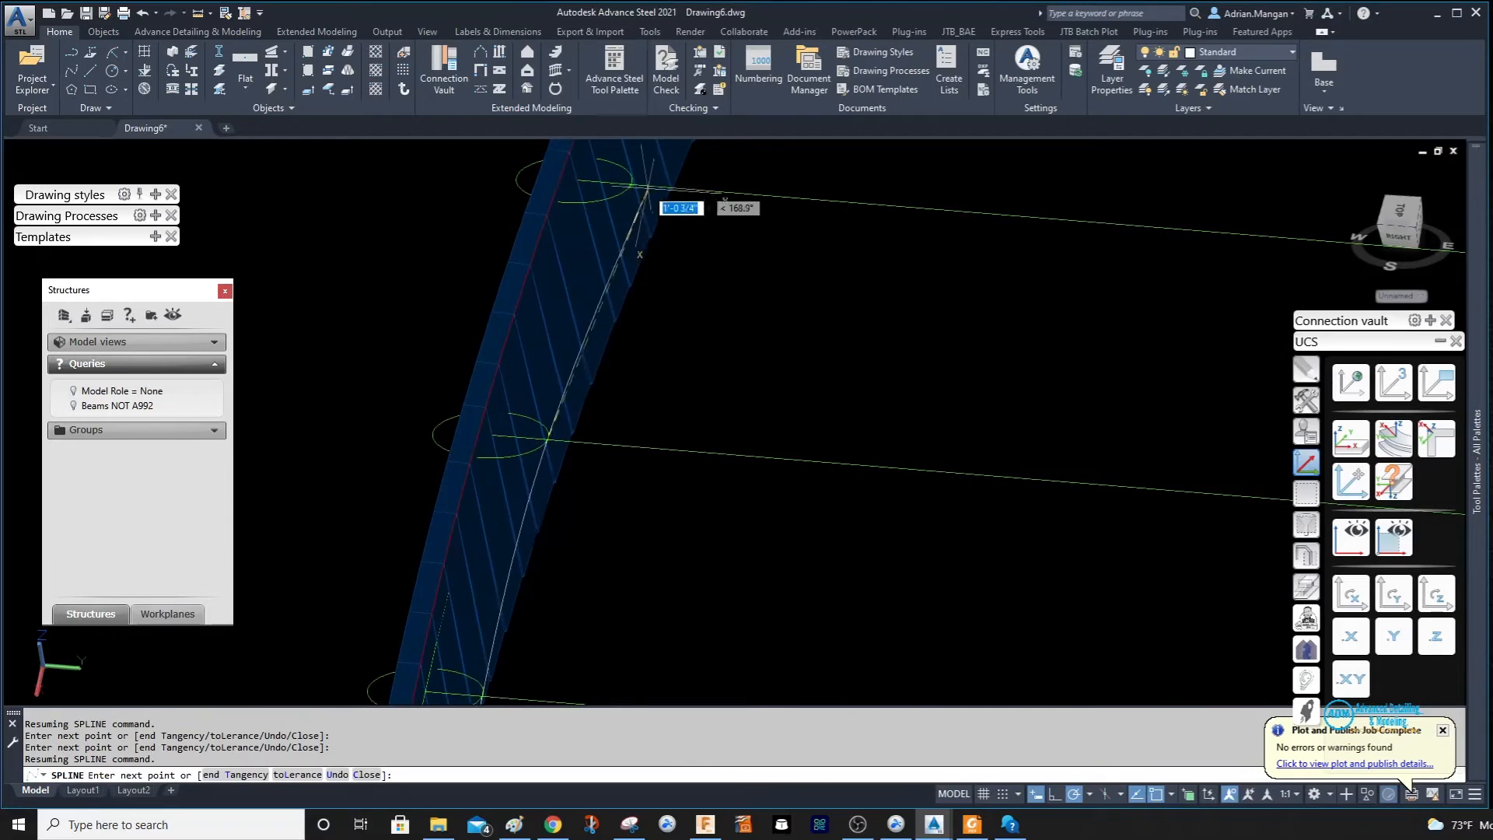
Carry the spline through the quadrants of the upper circles and finish it at the topmost circle.
scroll(631, 185, down, 2)
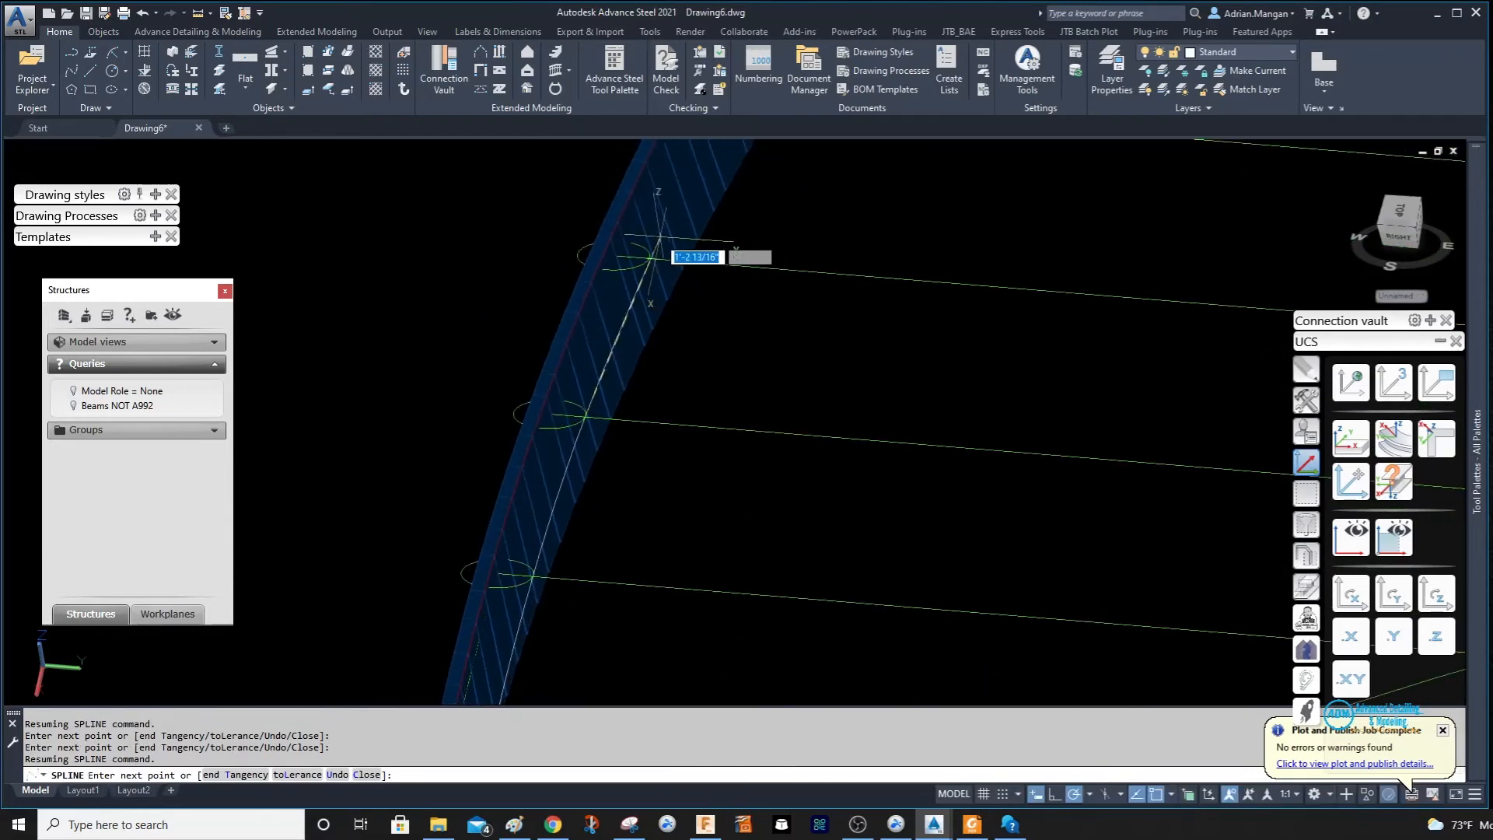
click(649, 257)
middle_drag(766, 201, 633, 471)
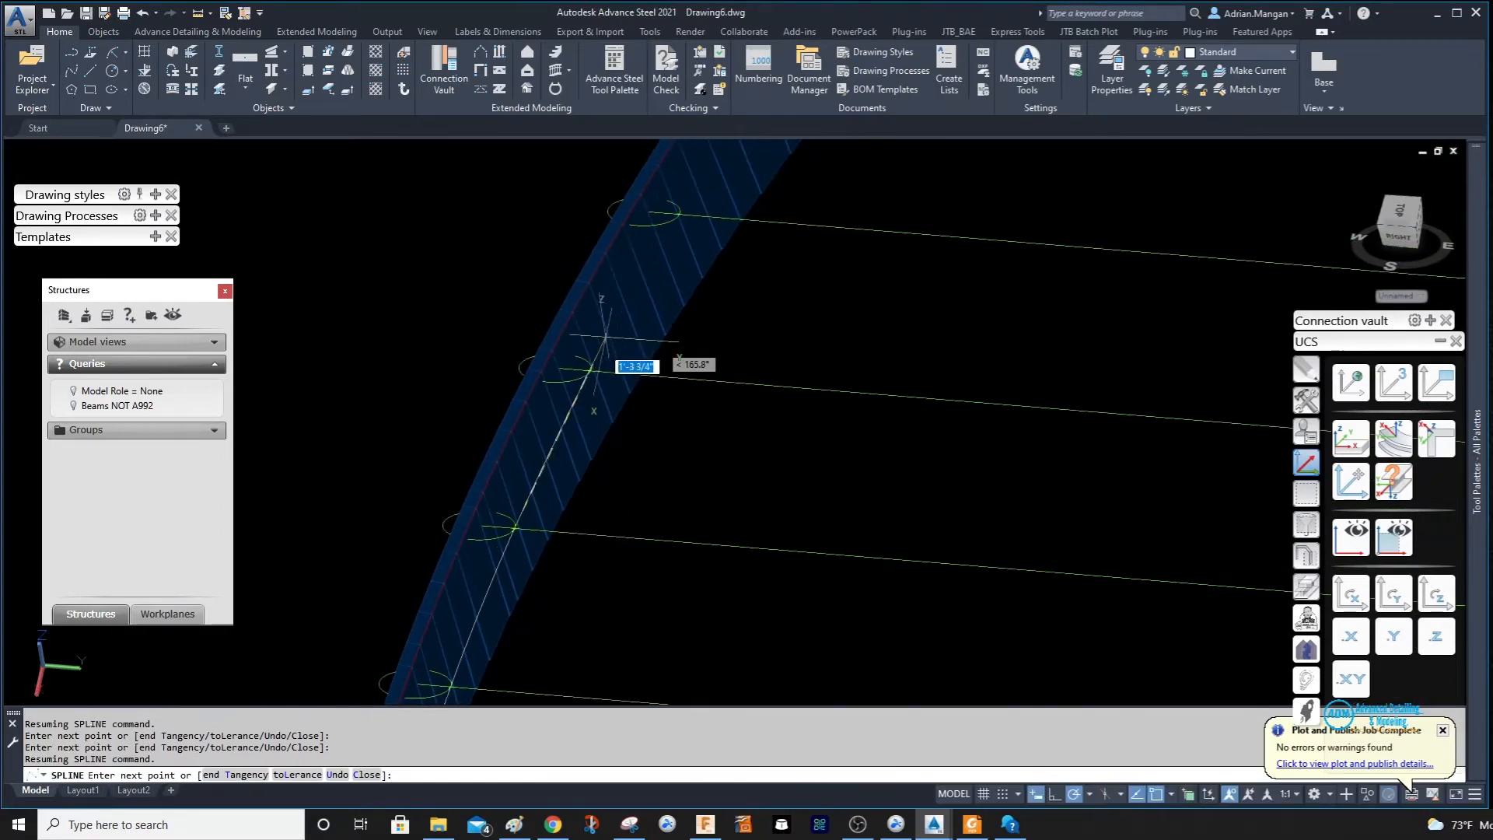
click(592, 369)
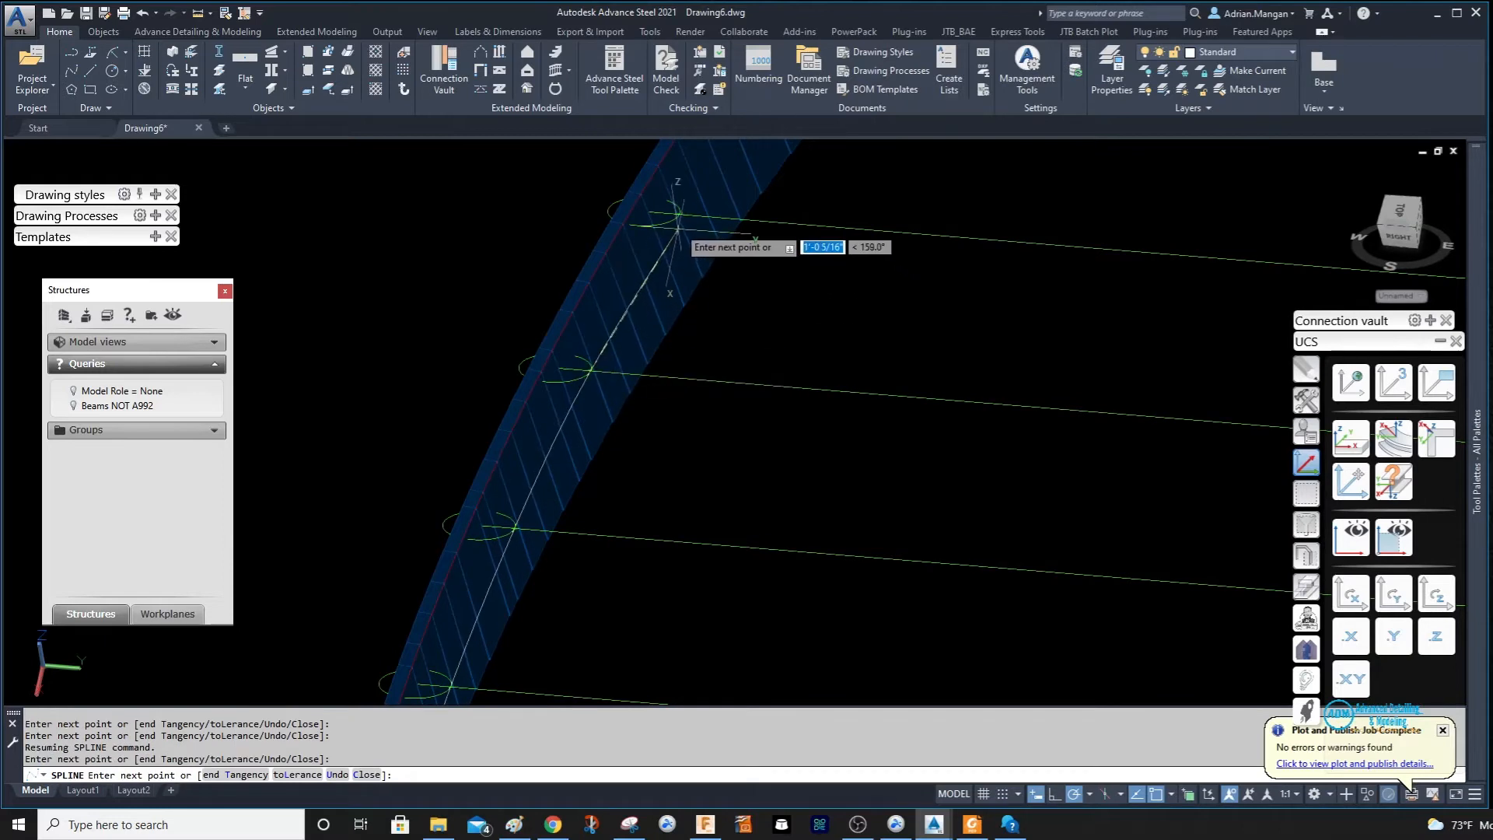
middle_drag(678, 213, 641, 344)
click(660, 259)
scroll(720, 253, down, 4)
scroll(677, 251, up, 6)
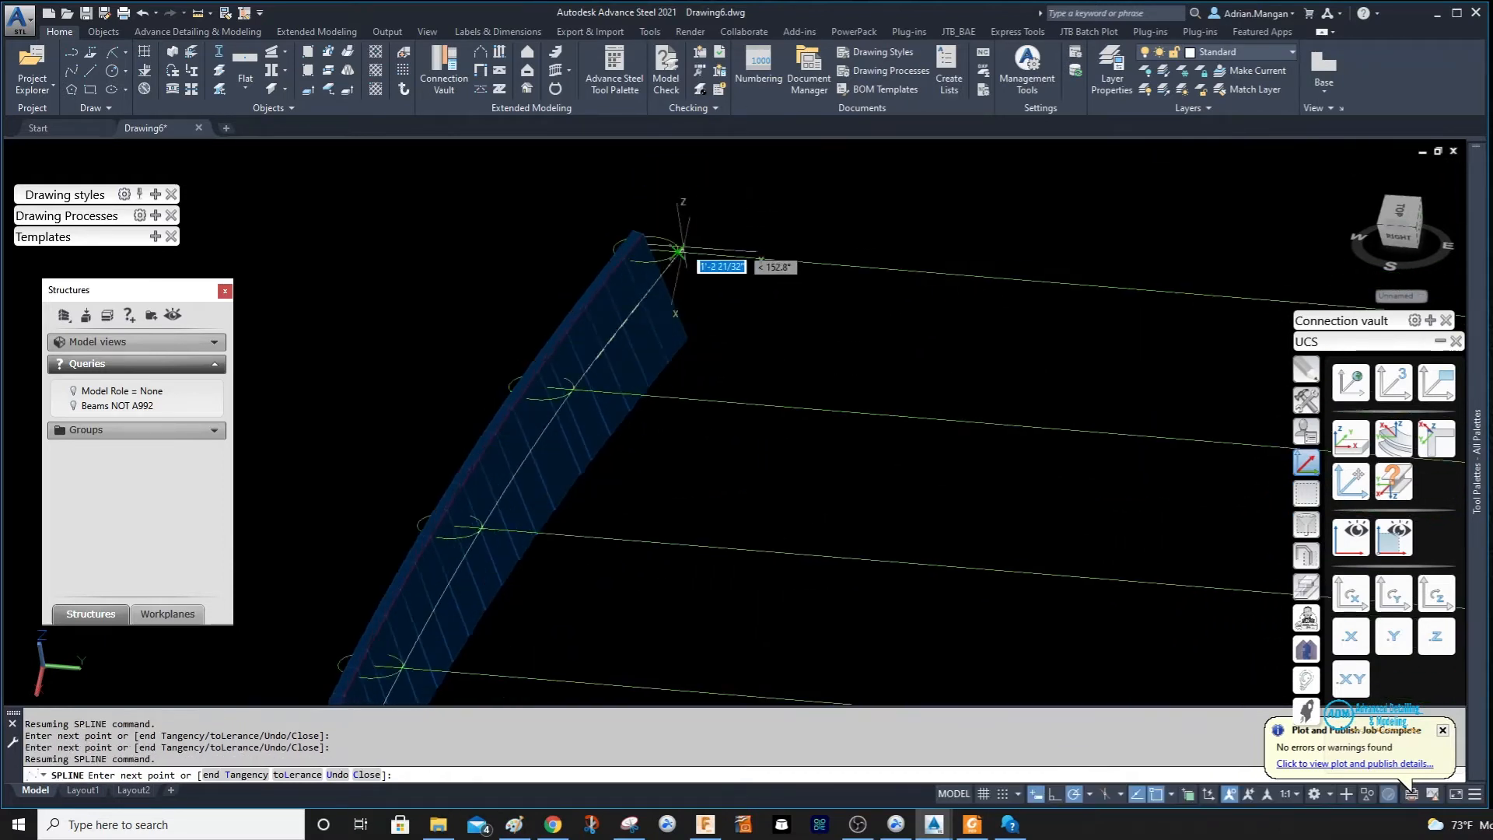
right_click(714, 222)
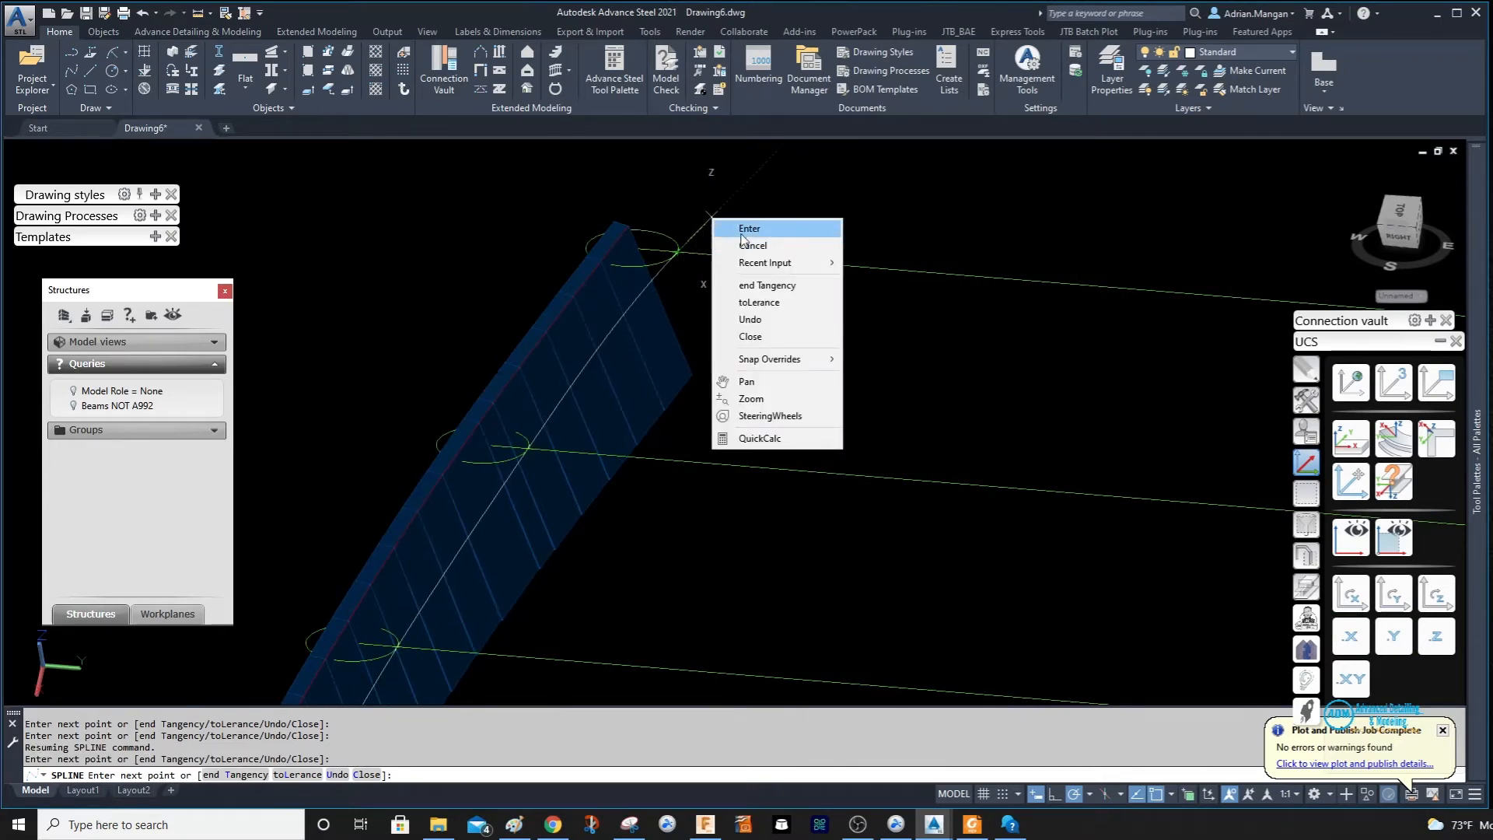
click(719, 229)
Review the spline editing options for the new spline and check its course along the whole stair.
click(652, 290)
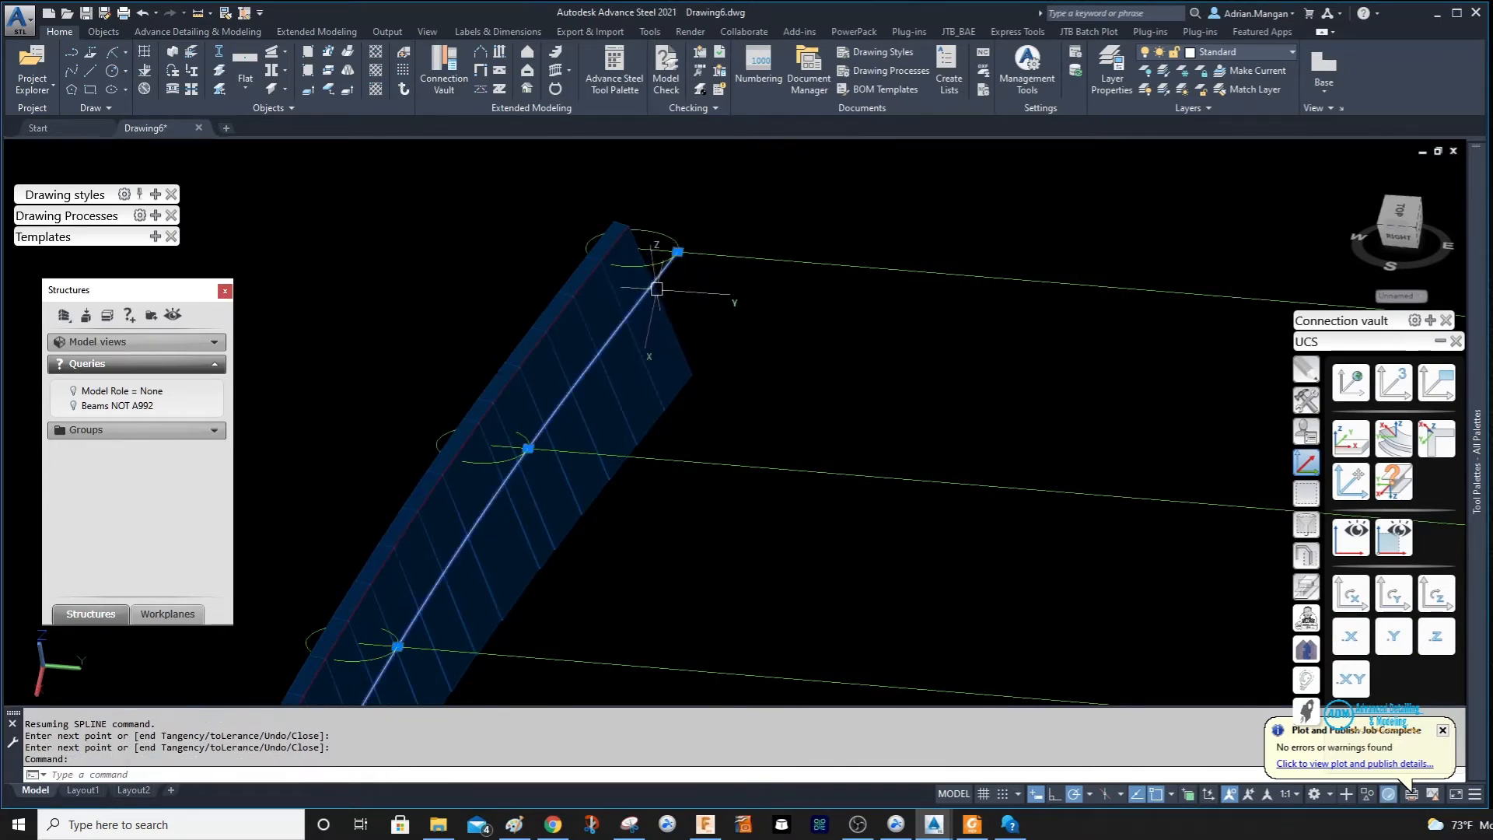
right_click(660, 289)
mouse_move(699, 342)
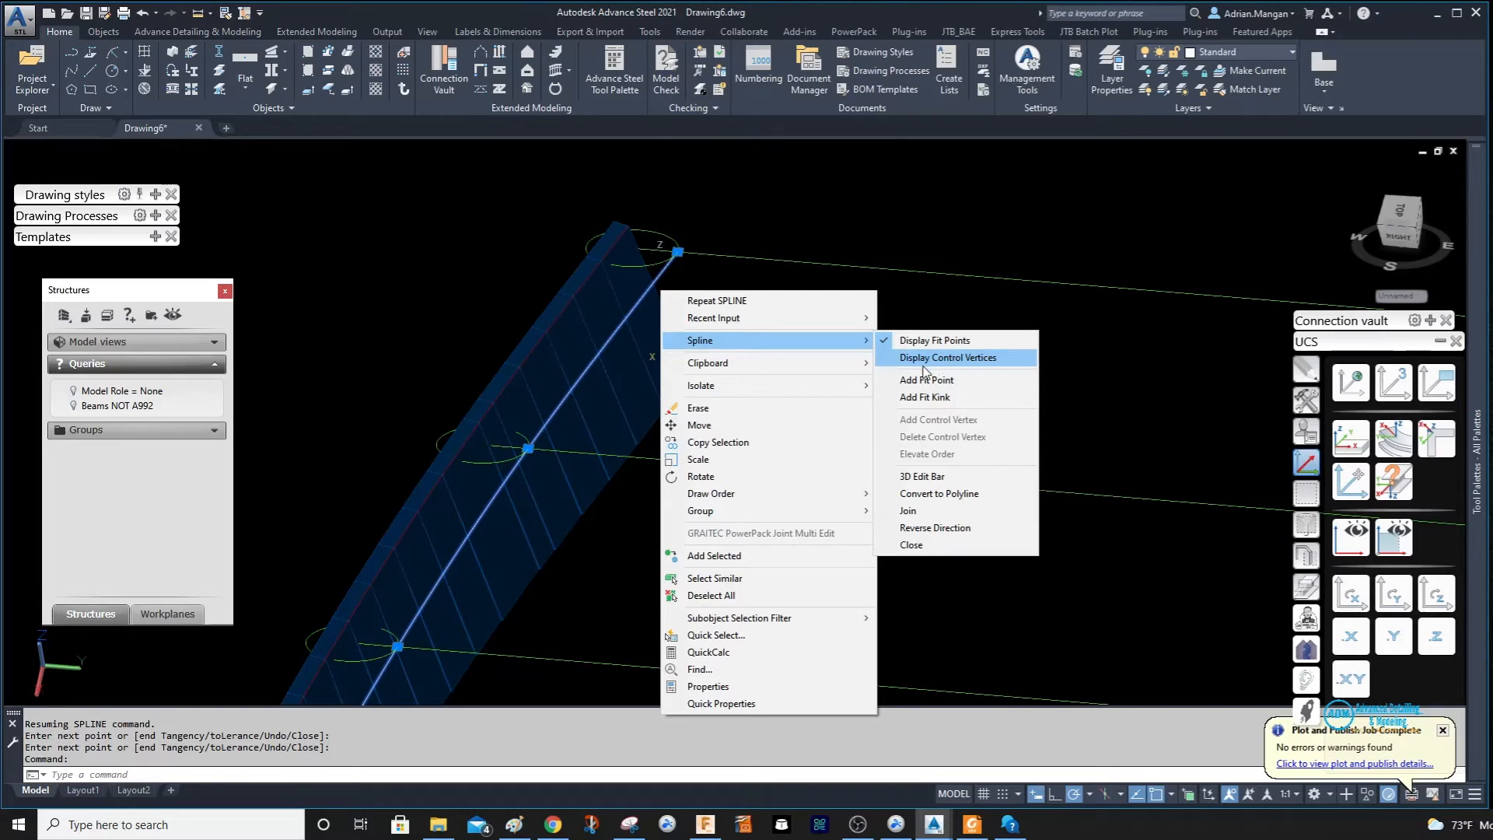
click(945, 296)
scroll(945, 297, down, 6)
mouse_move(915, 289)
middle_down()
mouse_move(889, 274)
mouse_move(875, 293)
mouse_move(896, 310)
middle_up()
key(Escape)
scroll(924, 310, down, 4)
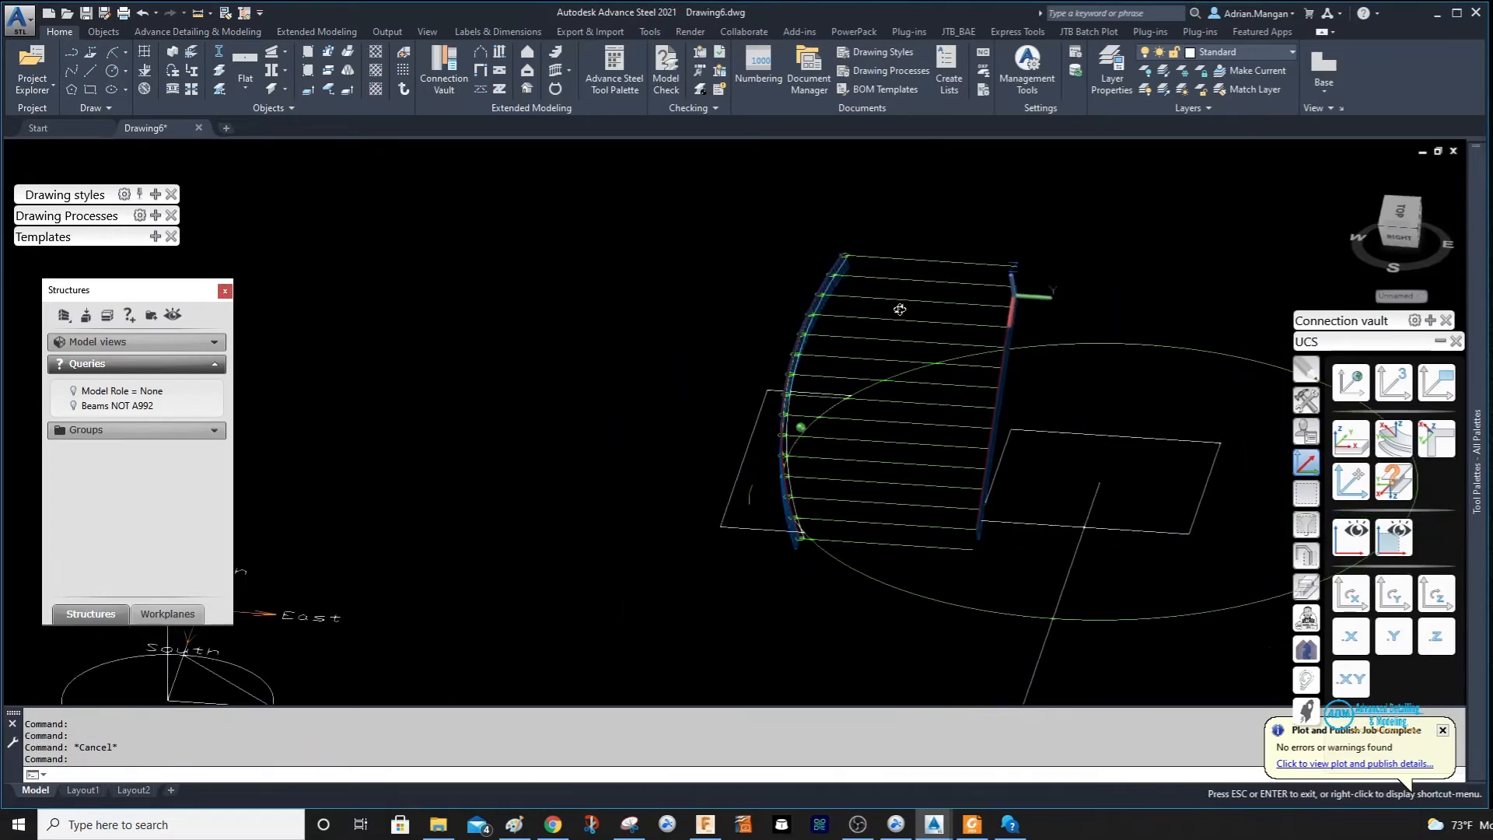
middle_drag(1032, 361, 817, 345)
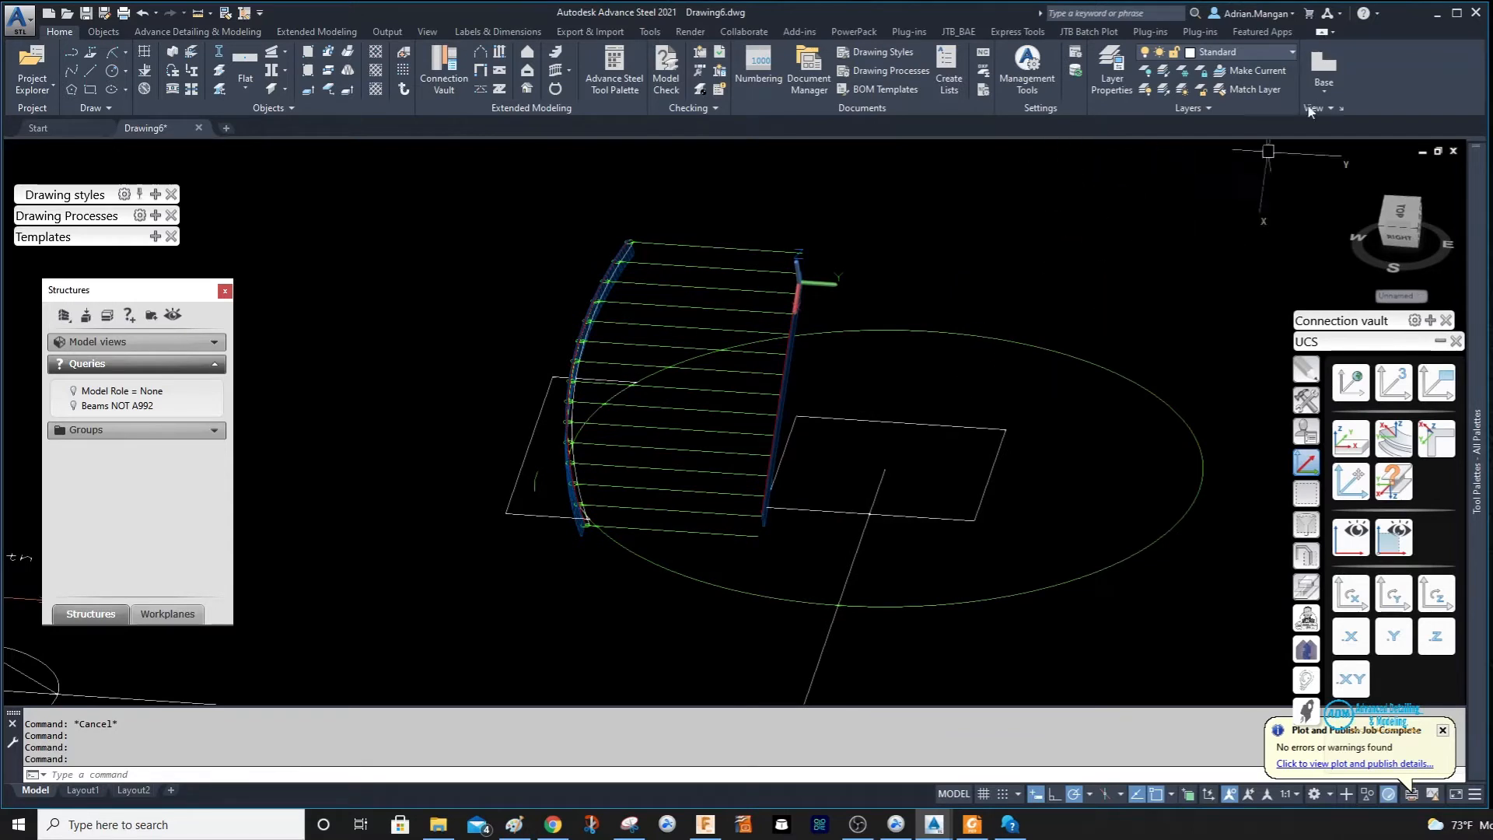
Make Construction Lines 2 the current layer and reset the UCS to World.
click(1289, 53)
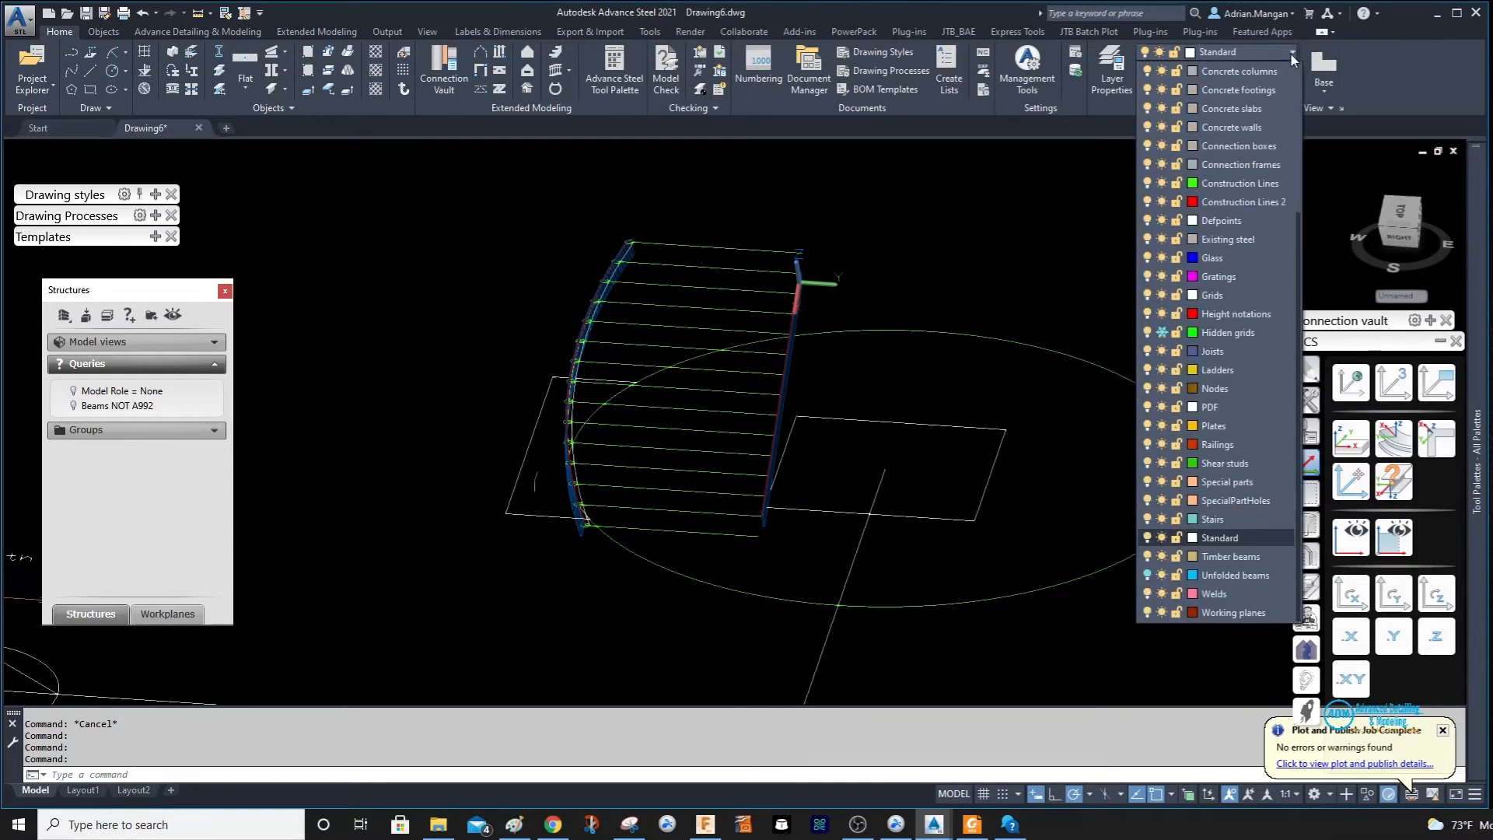
click(1219, 199)
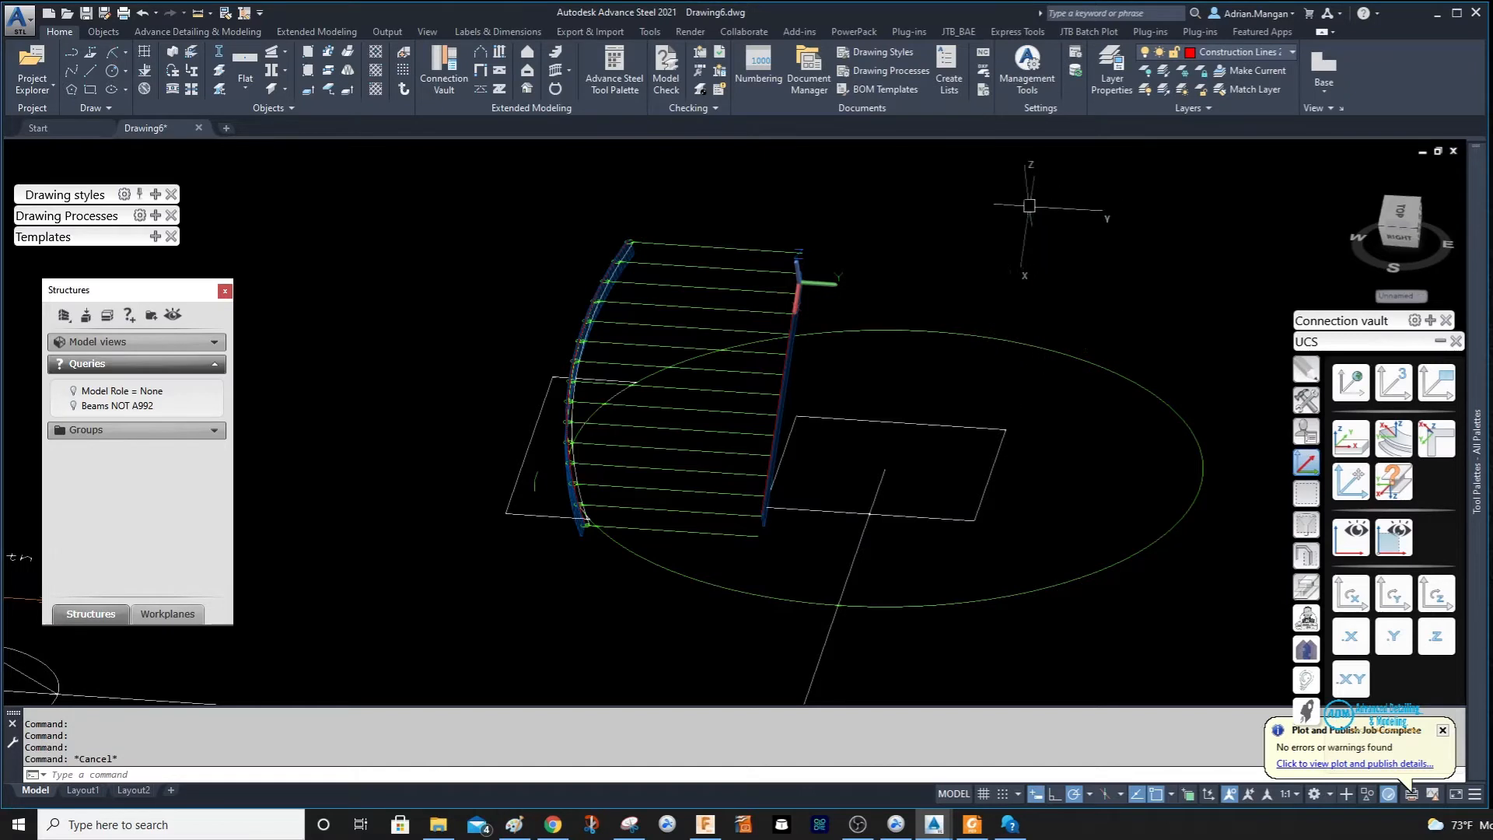
text(c)
key(Return)
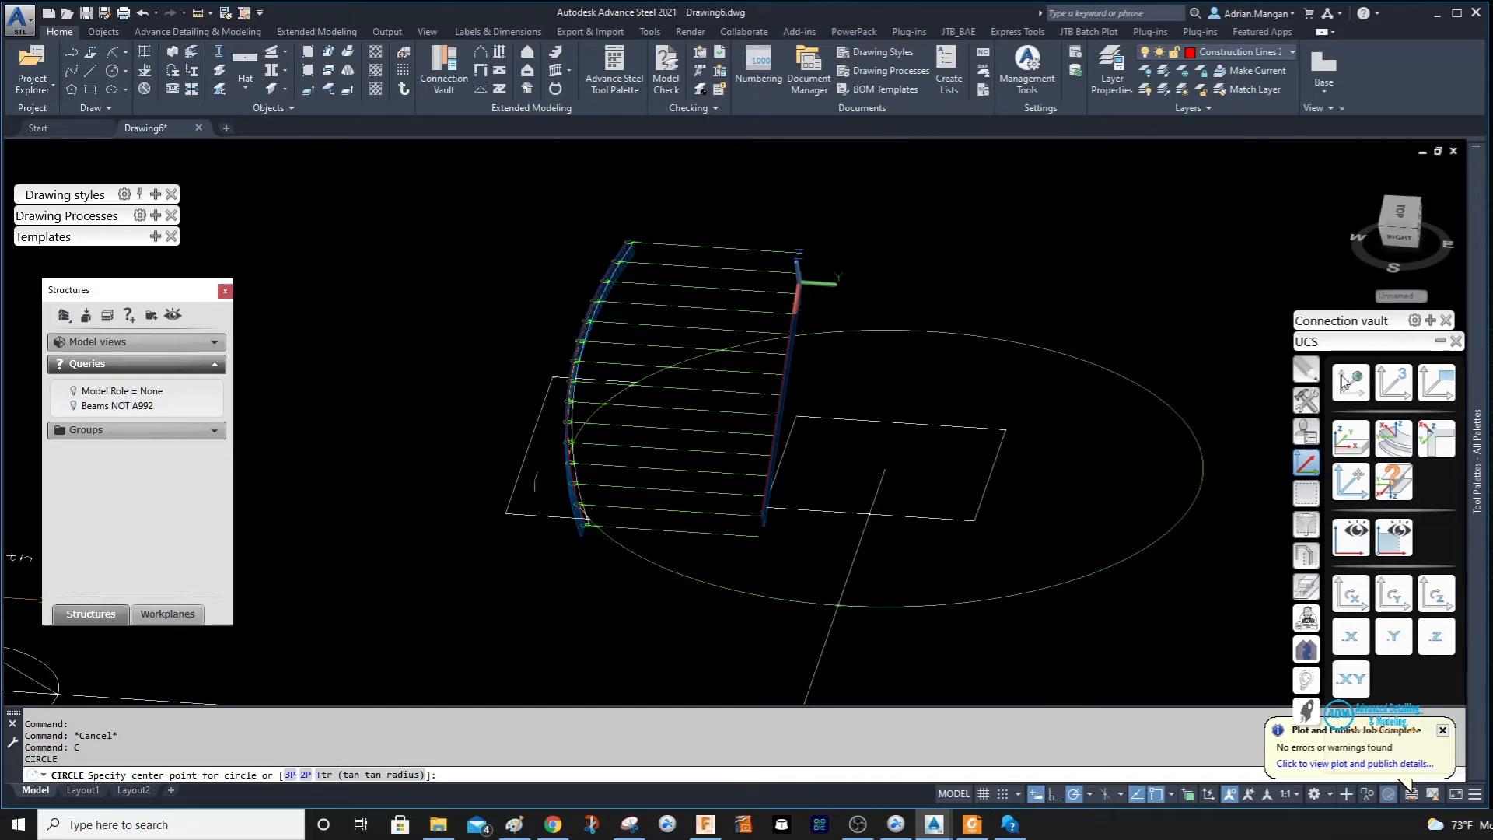
click(1344, 380)
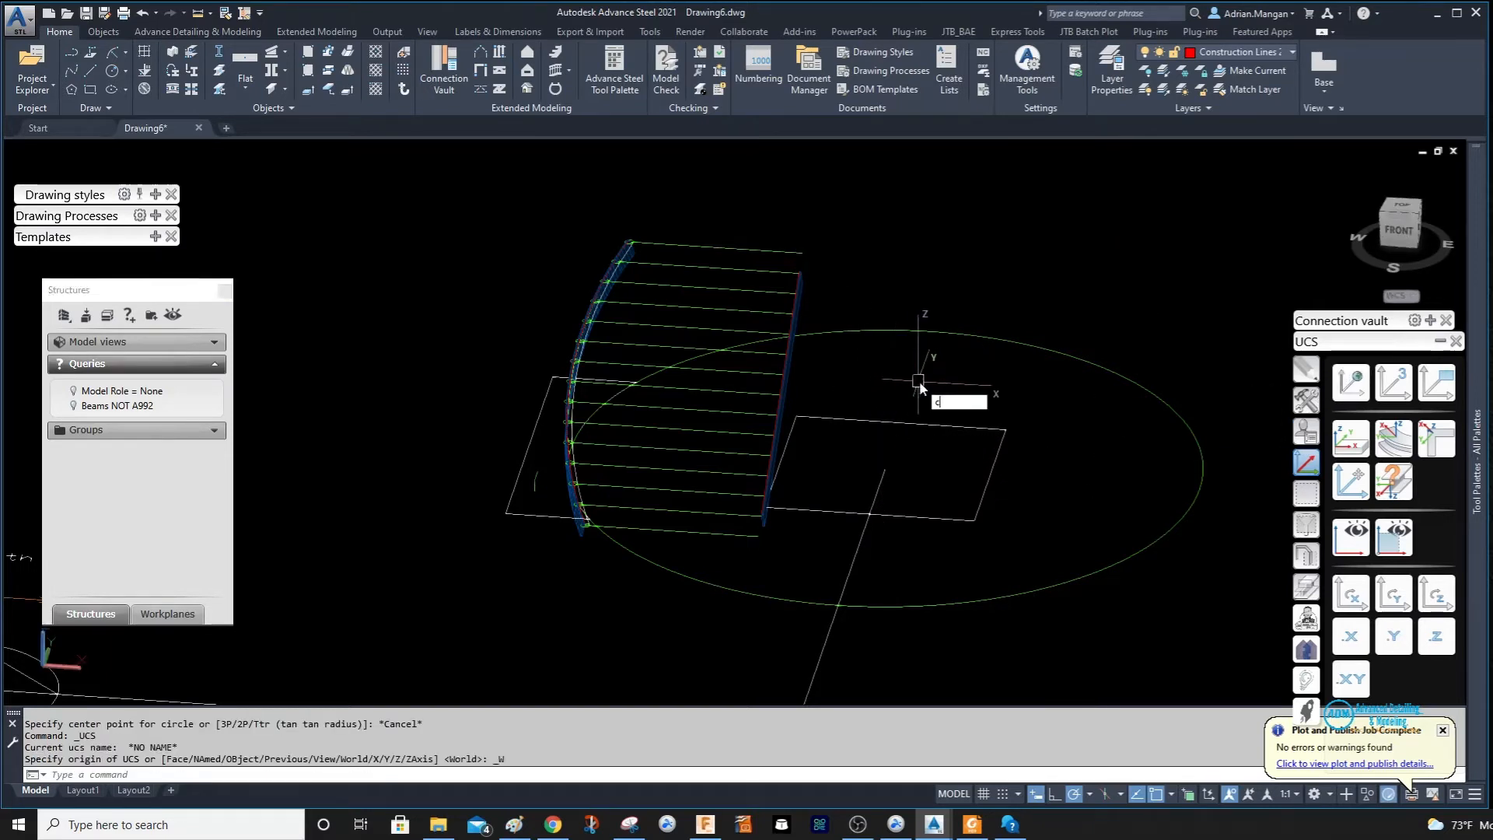
Start a circle and turn on the Endpoint, Midpoint, Center, Geometric Center and Quadrant object snaps.
key(Return)
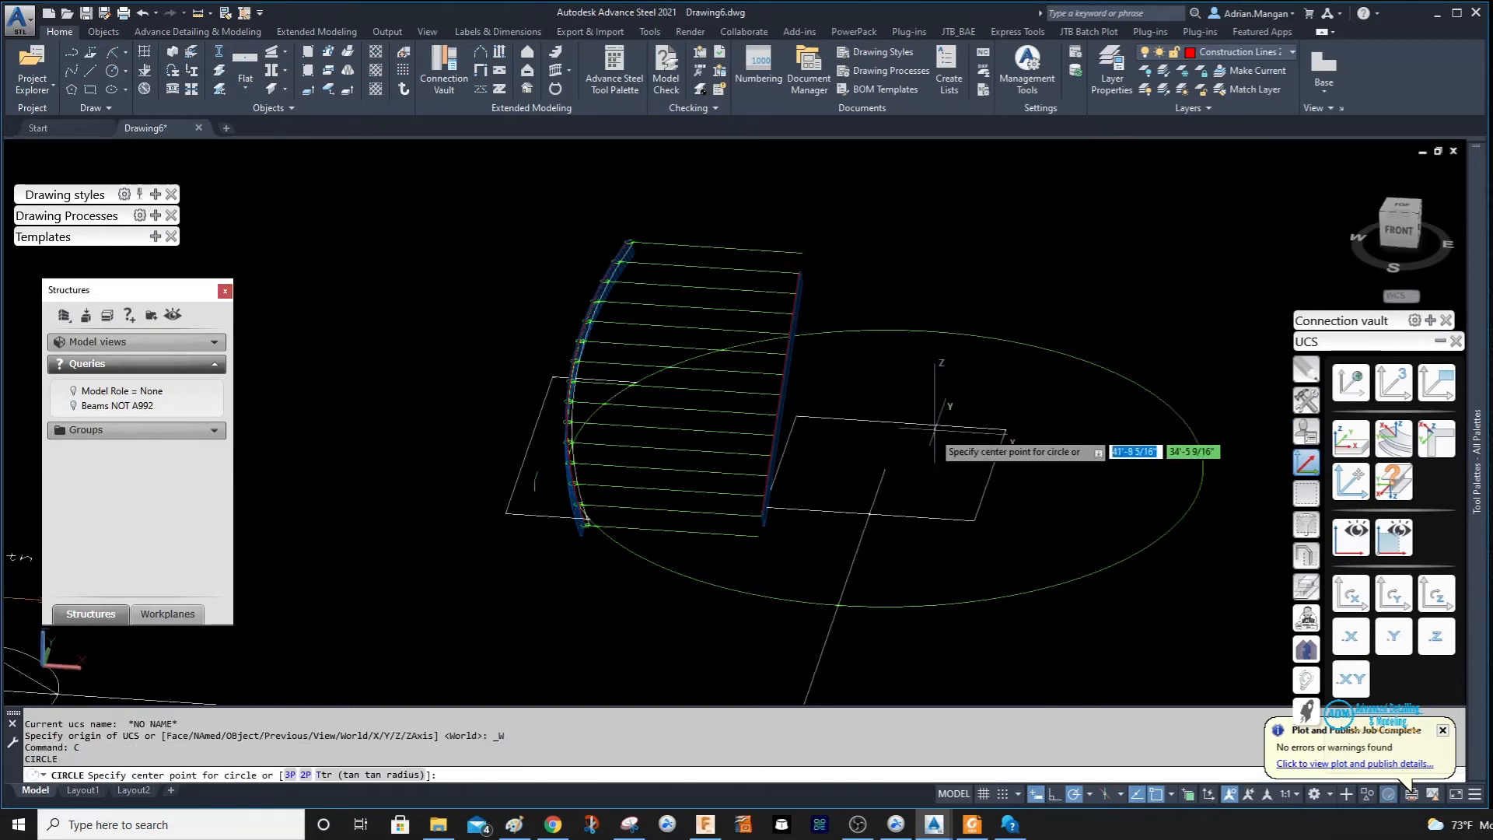
click(1169, 794)
click(1168, 452)
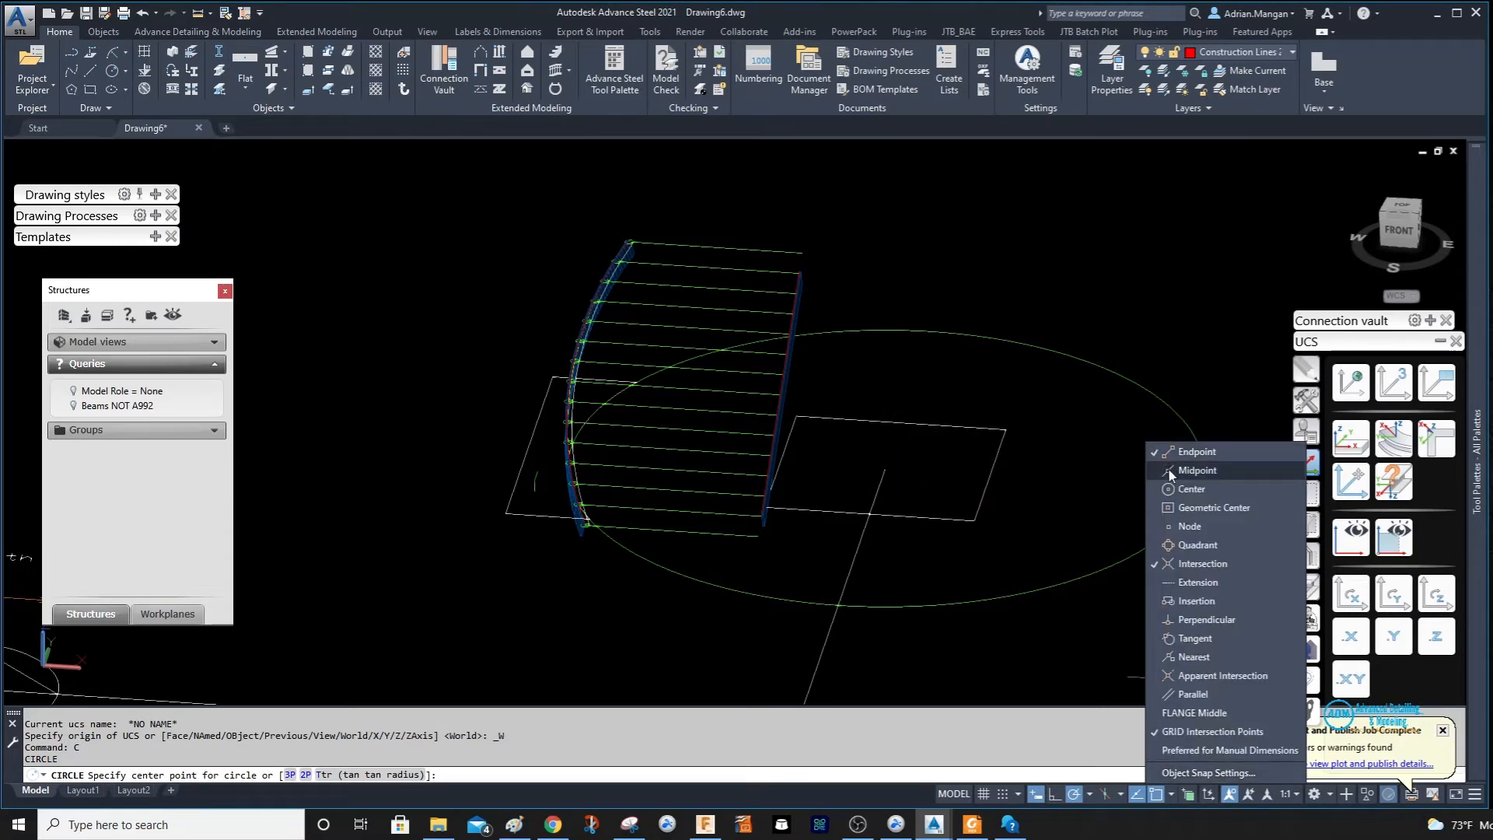
click(1168, 470)
click(1168, 489)
click(1168, 507)
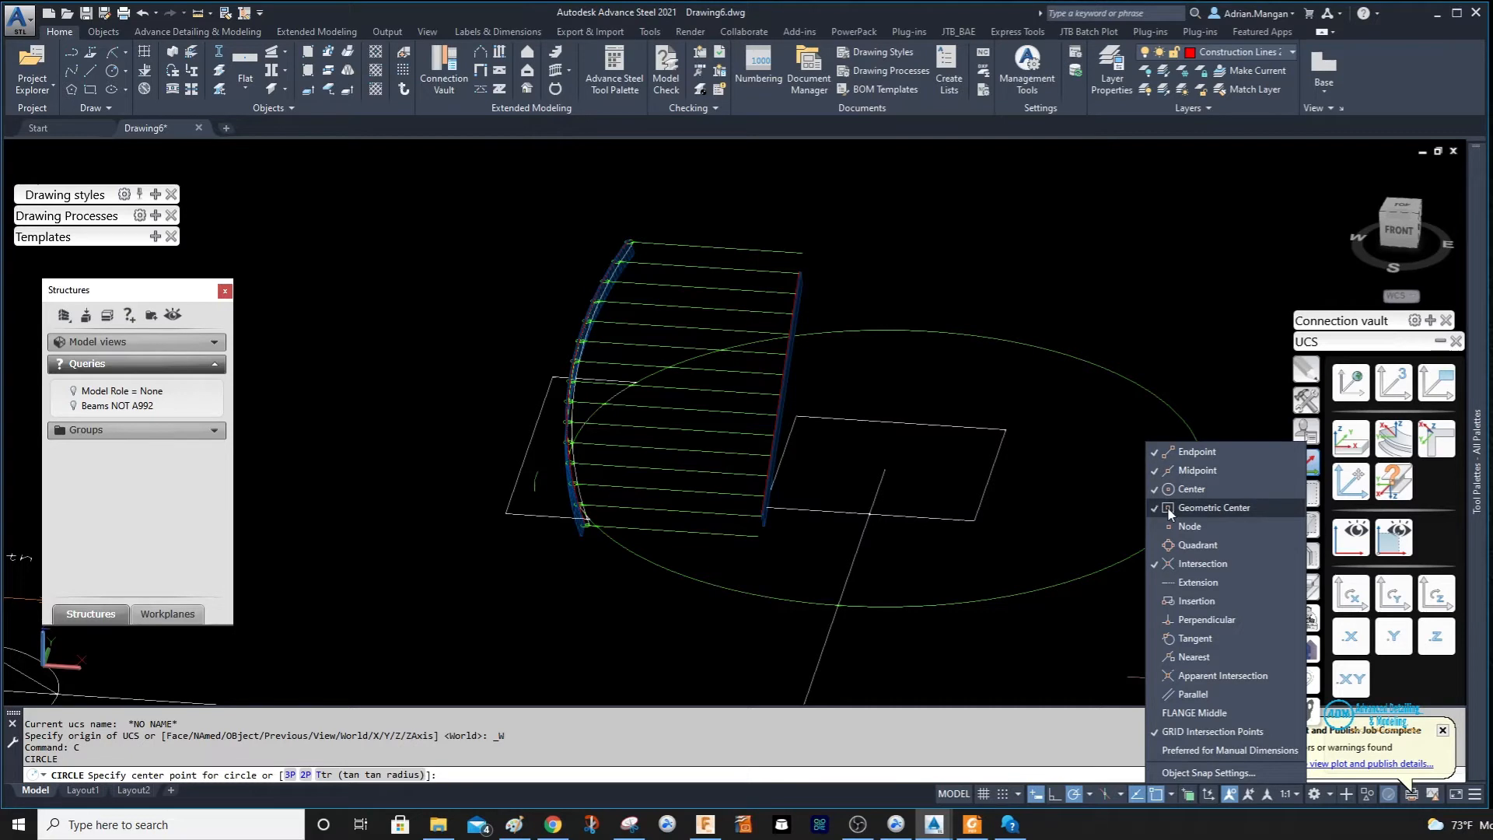
click(1169, 545)
click(1095, 631)
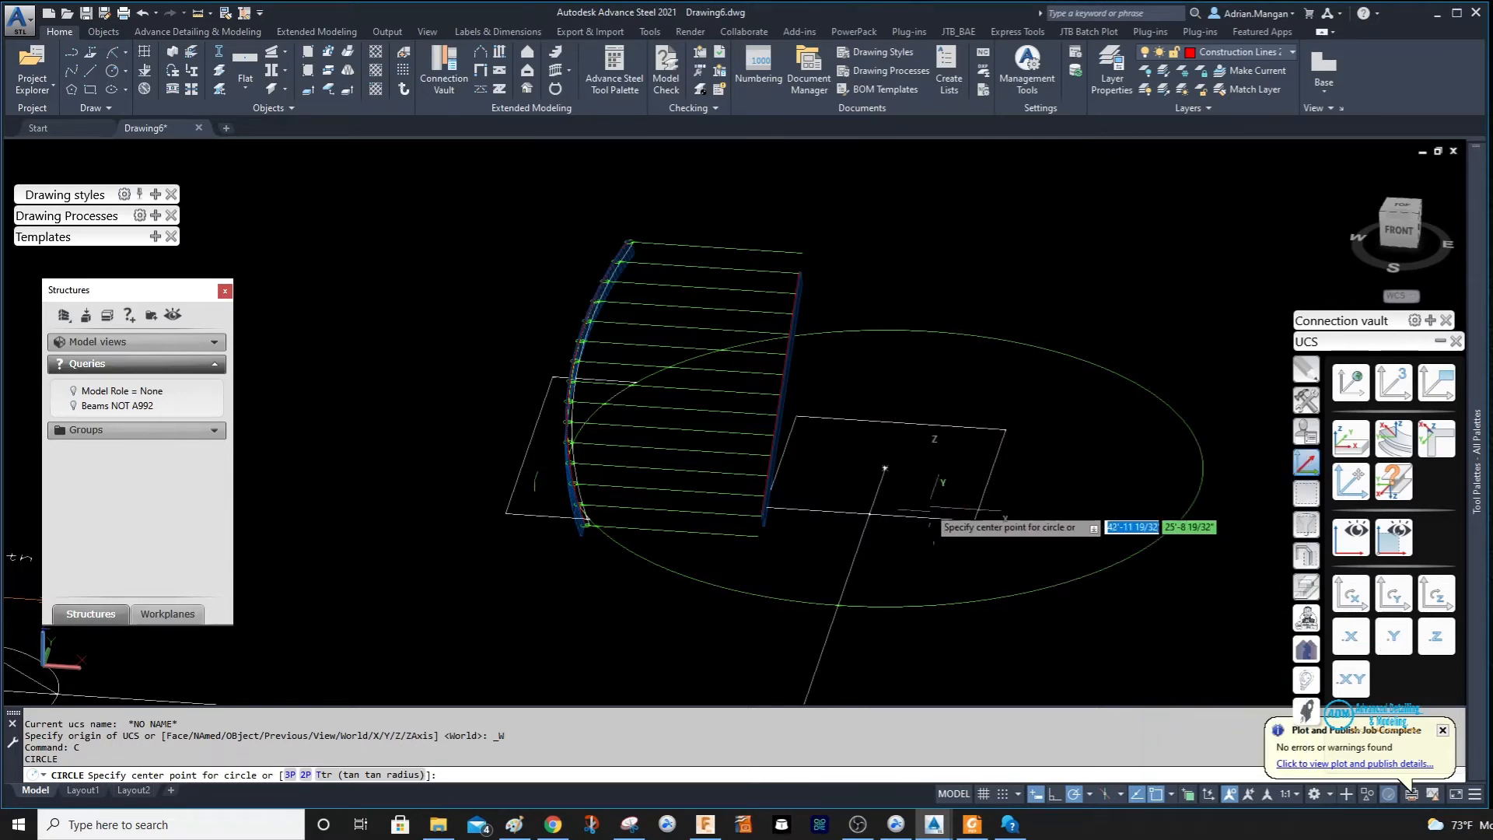
Draw a circle of about 16'-7 23/32" radius from the large circle's centre to the curved stringer's upper end, and erase it.
click(884, 468)
scroll(669, 280, up, 5)
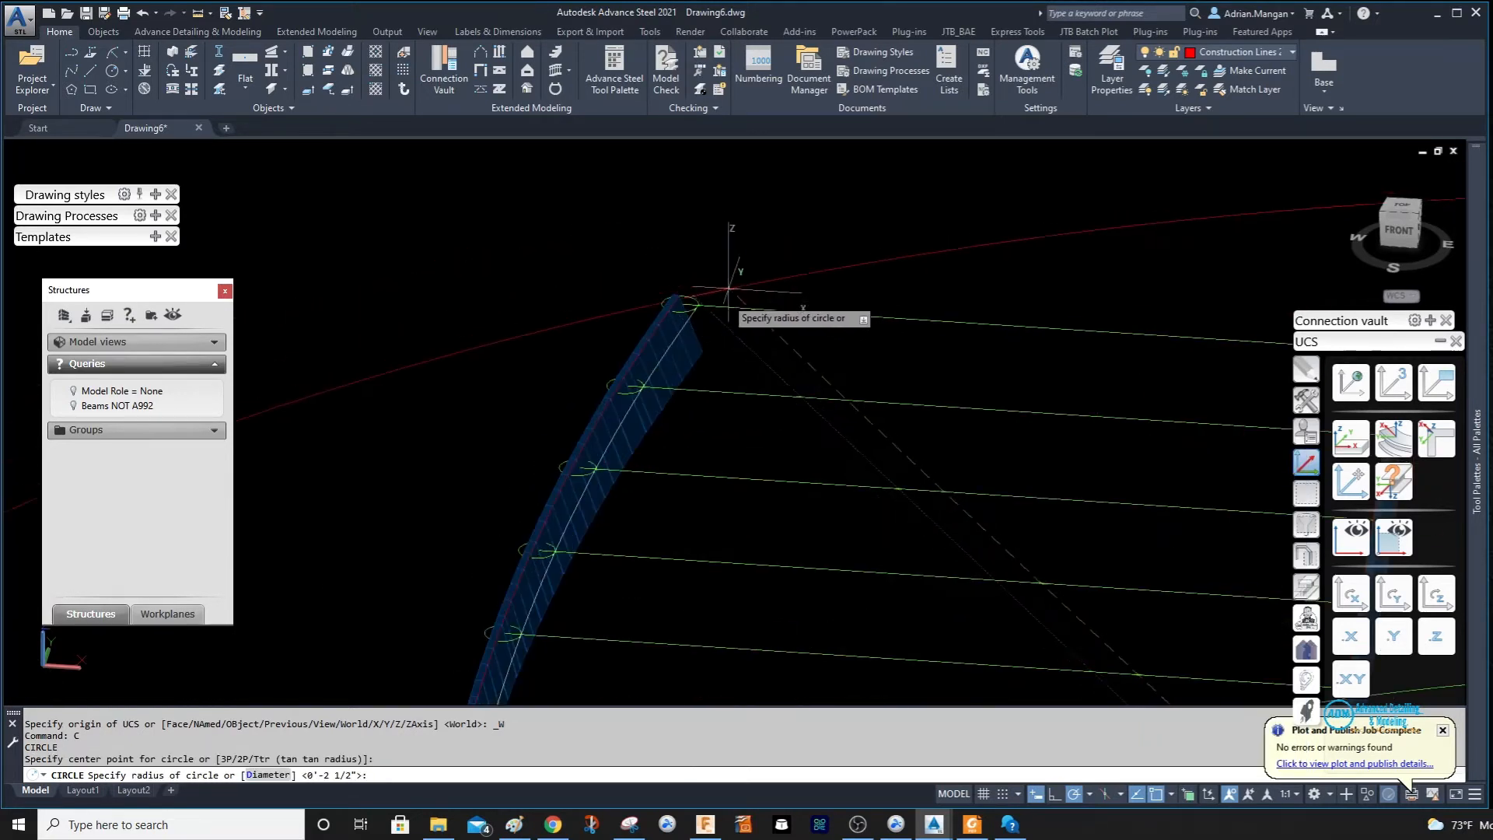
scroll(699, 305, up, 3)
click(675, 309)
scroll(792, 253, down, 5)
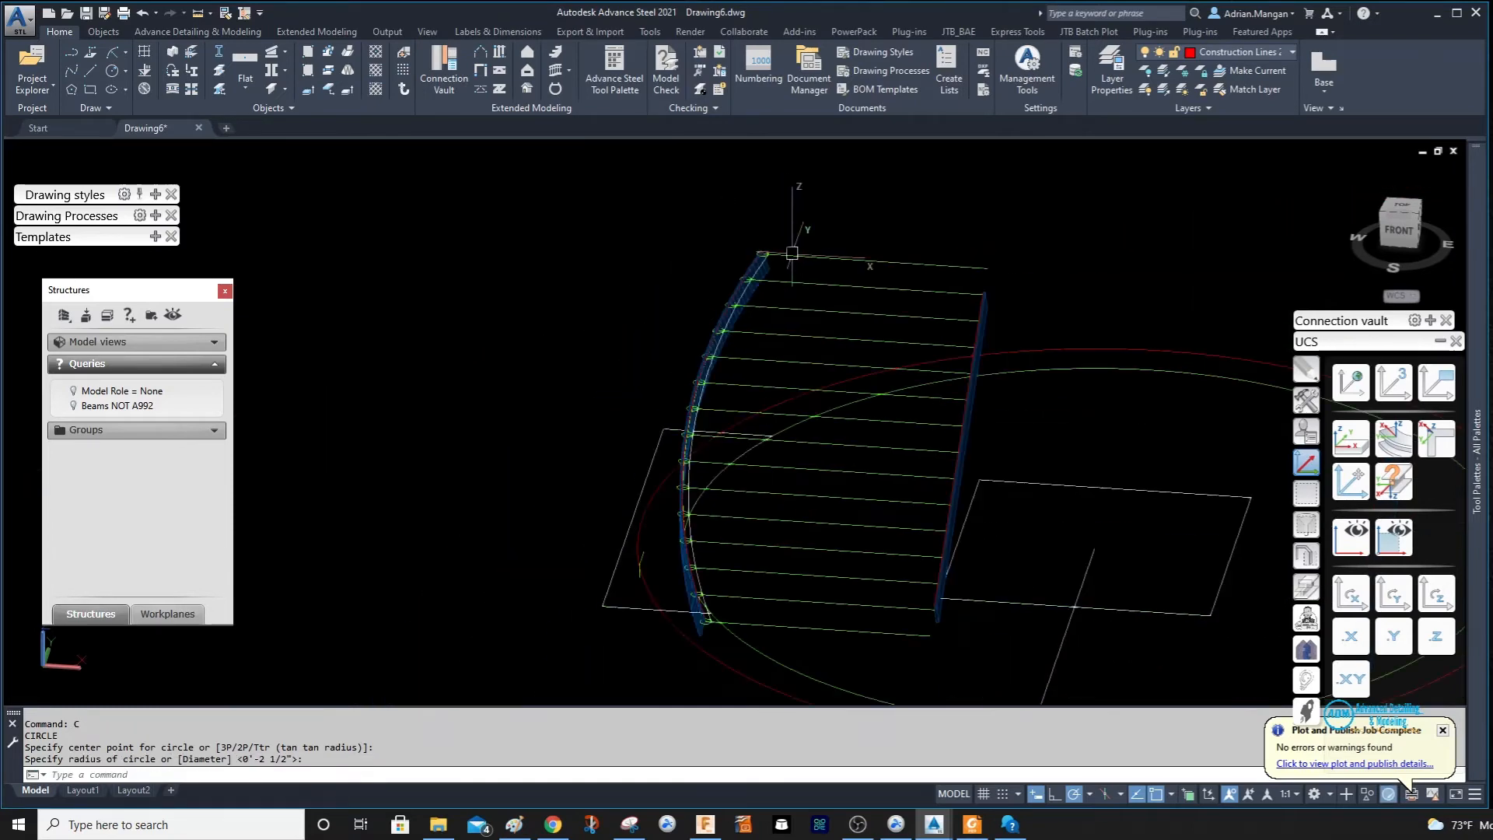
scroll(820, 328, down, 5)
middle_drag(820, 328, 828, 360)
click(890, 243)
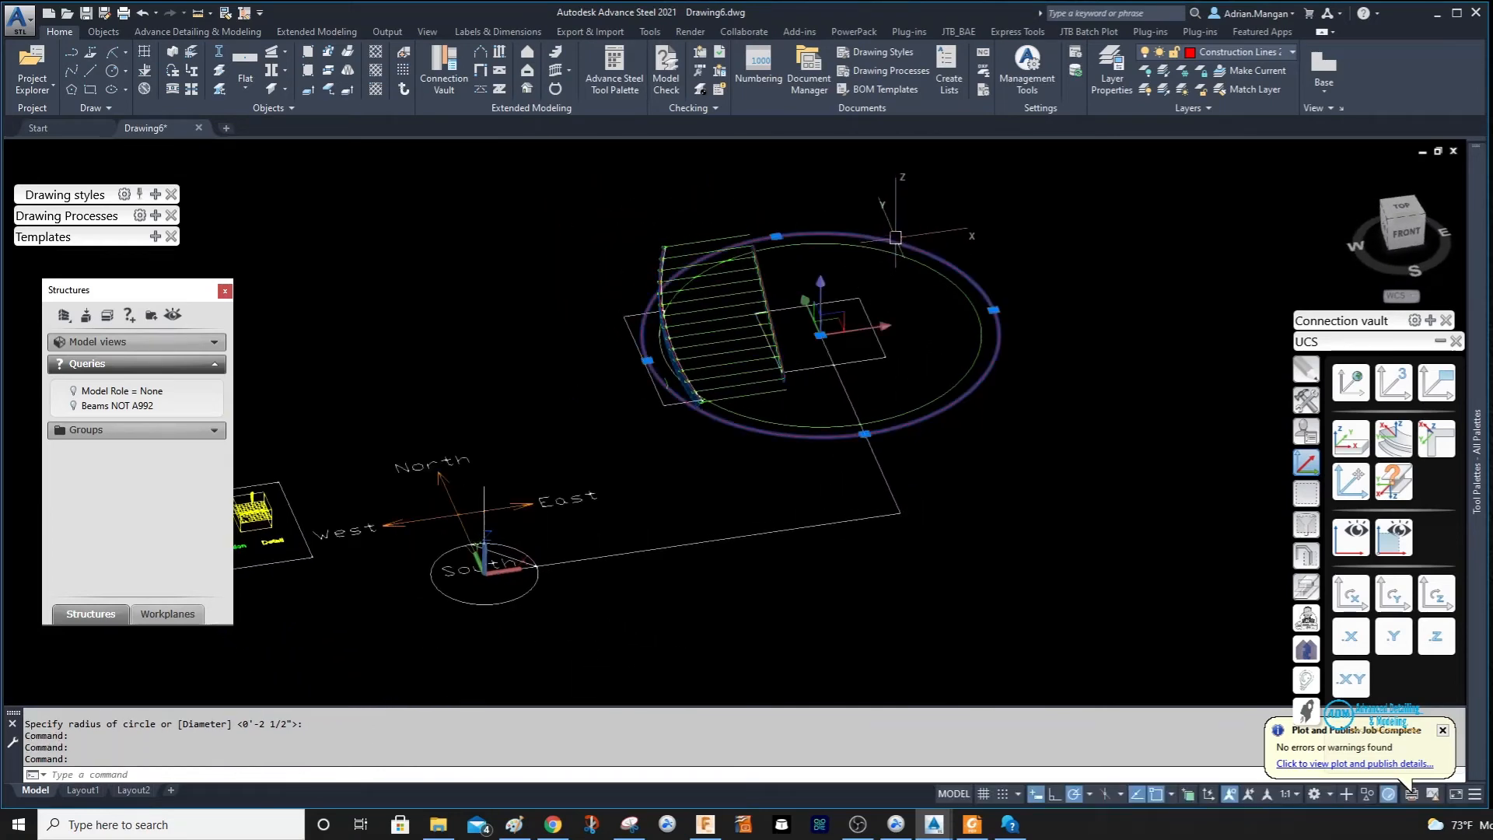
key(Delete)
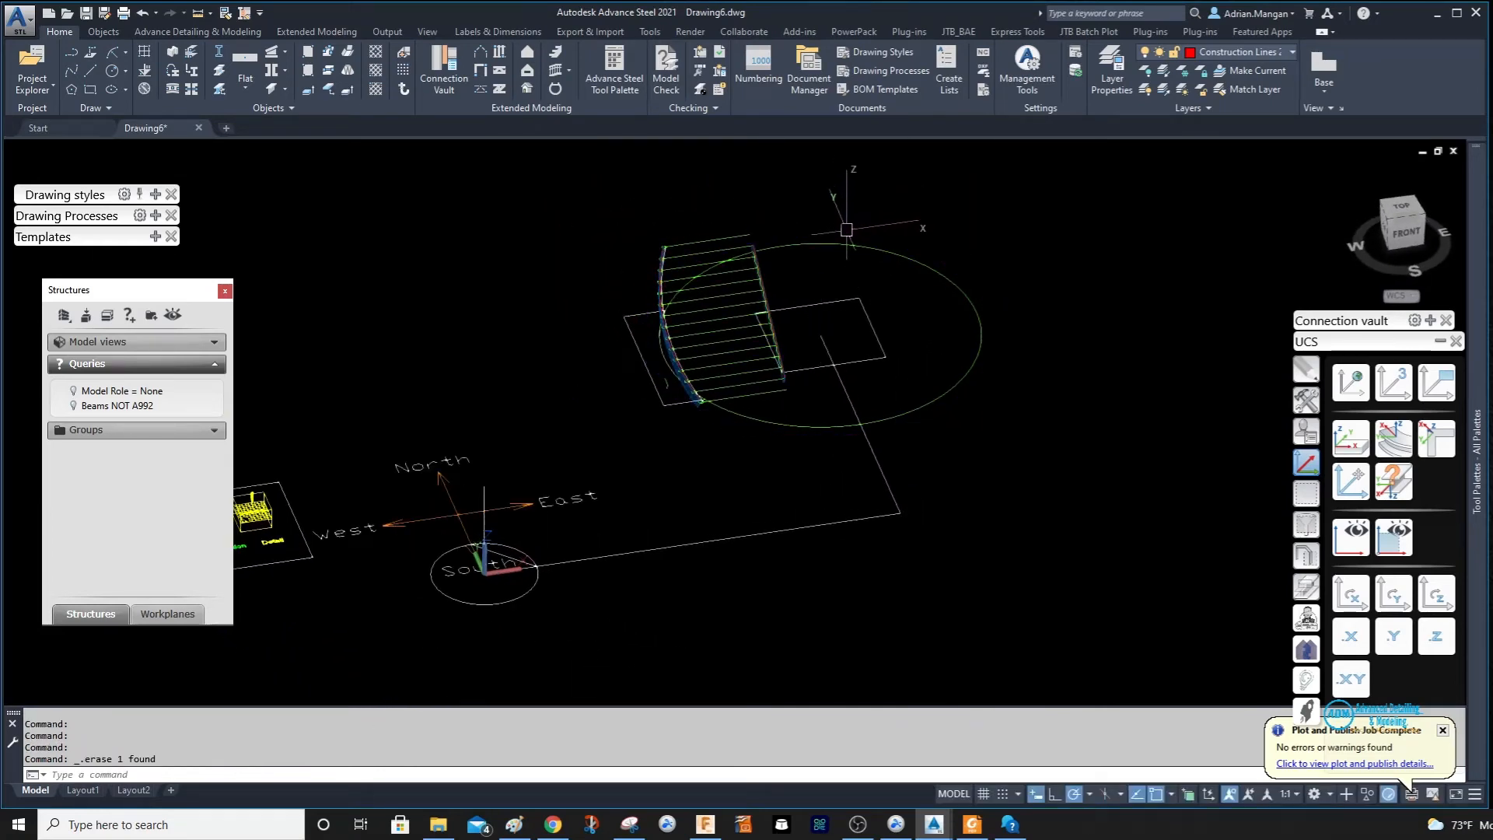
Redraw the circle from the large circle's centre out to the curved stringer, and select it.
key(Return)
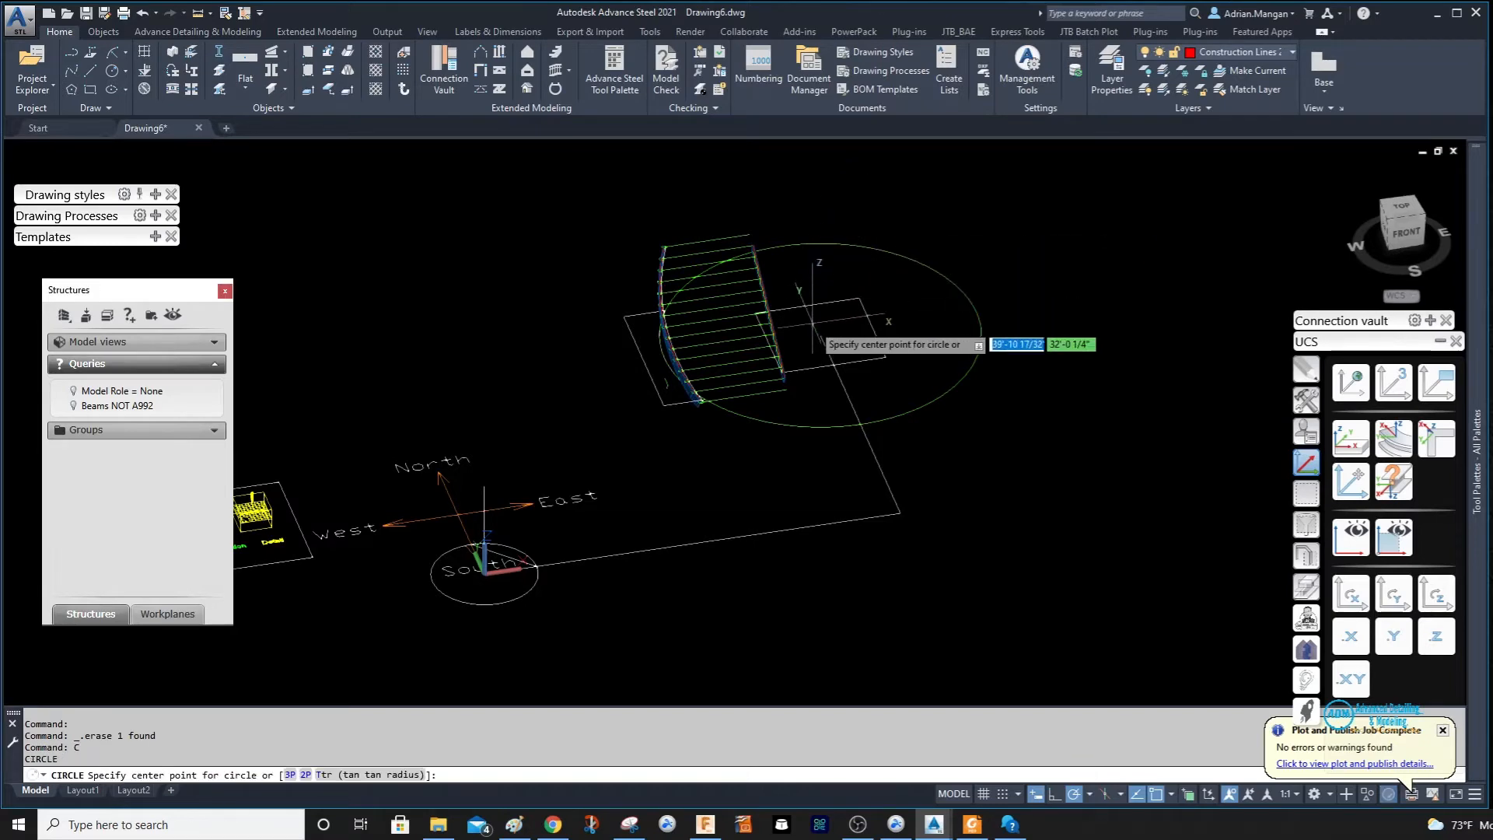
click(820, 335)
scroll(709, 251, up, 3)
shift+middle_drag(709, 251, 847, 296)
scroll(673, 233, up, 8)
scroll(645, 276, down, 5)
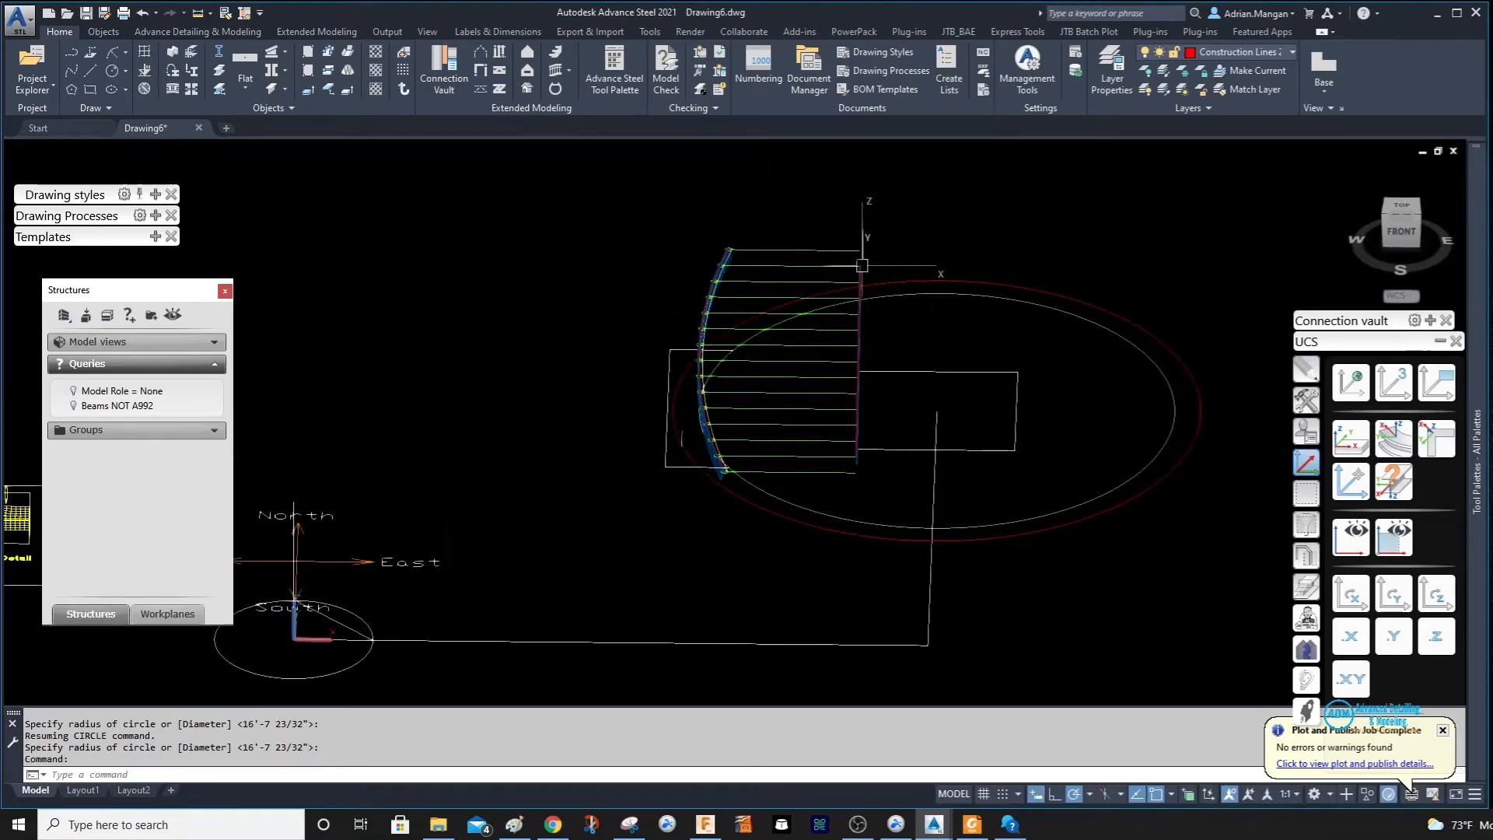
click(1108, 313)
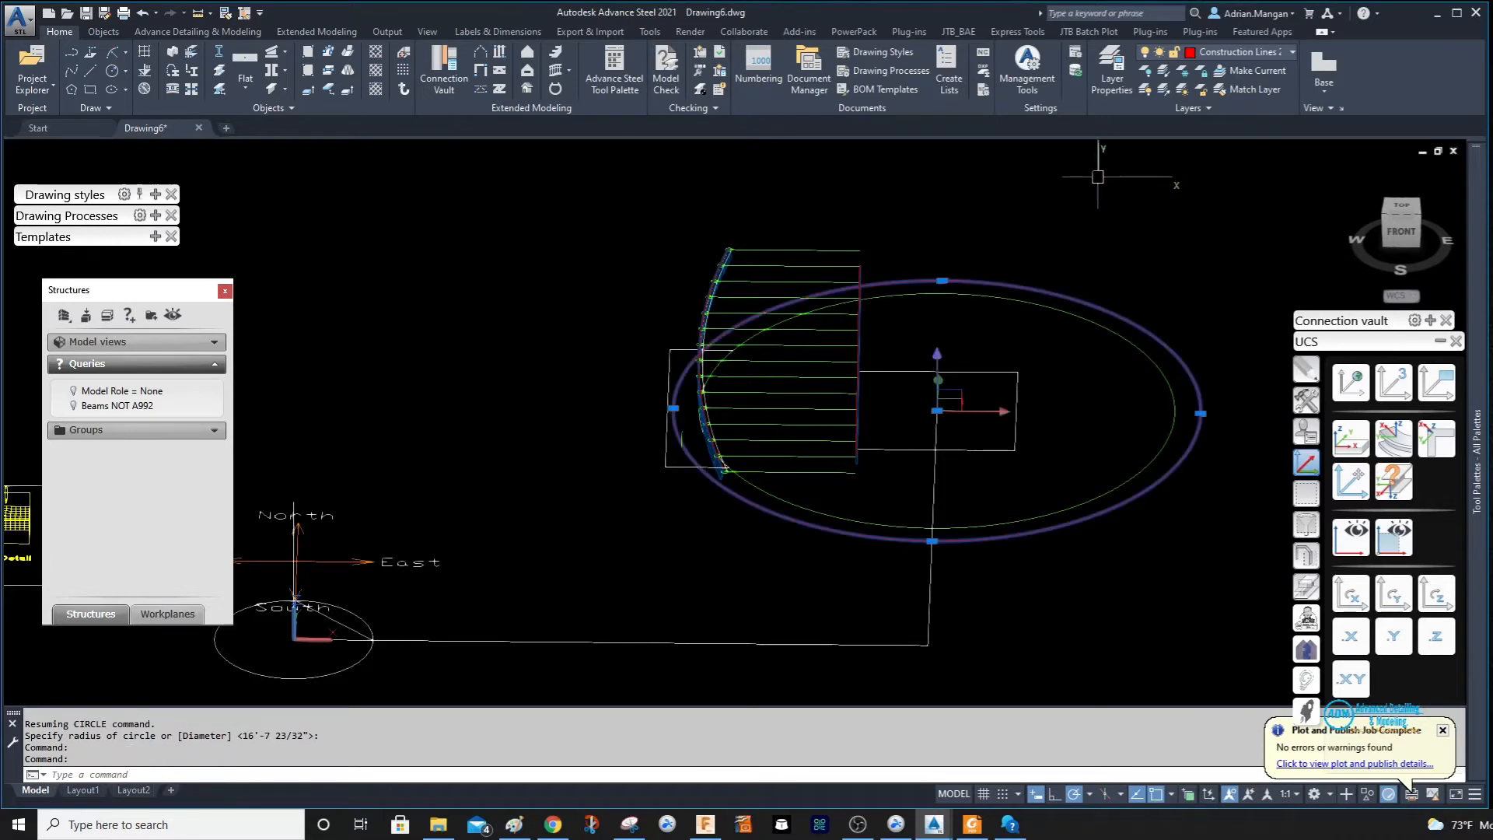
Erase the selected circle and draw a vertical line from the large circle's centre up to the height of a small stringer circle's centre, using point filters.
key(Delete)
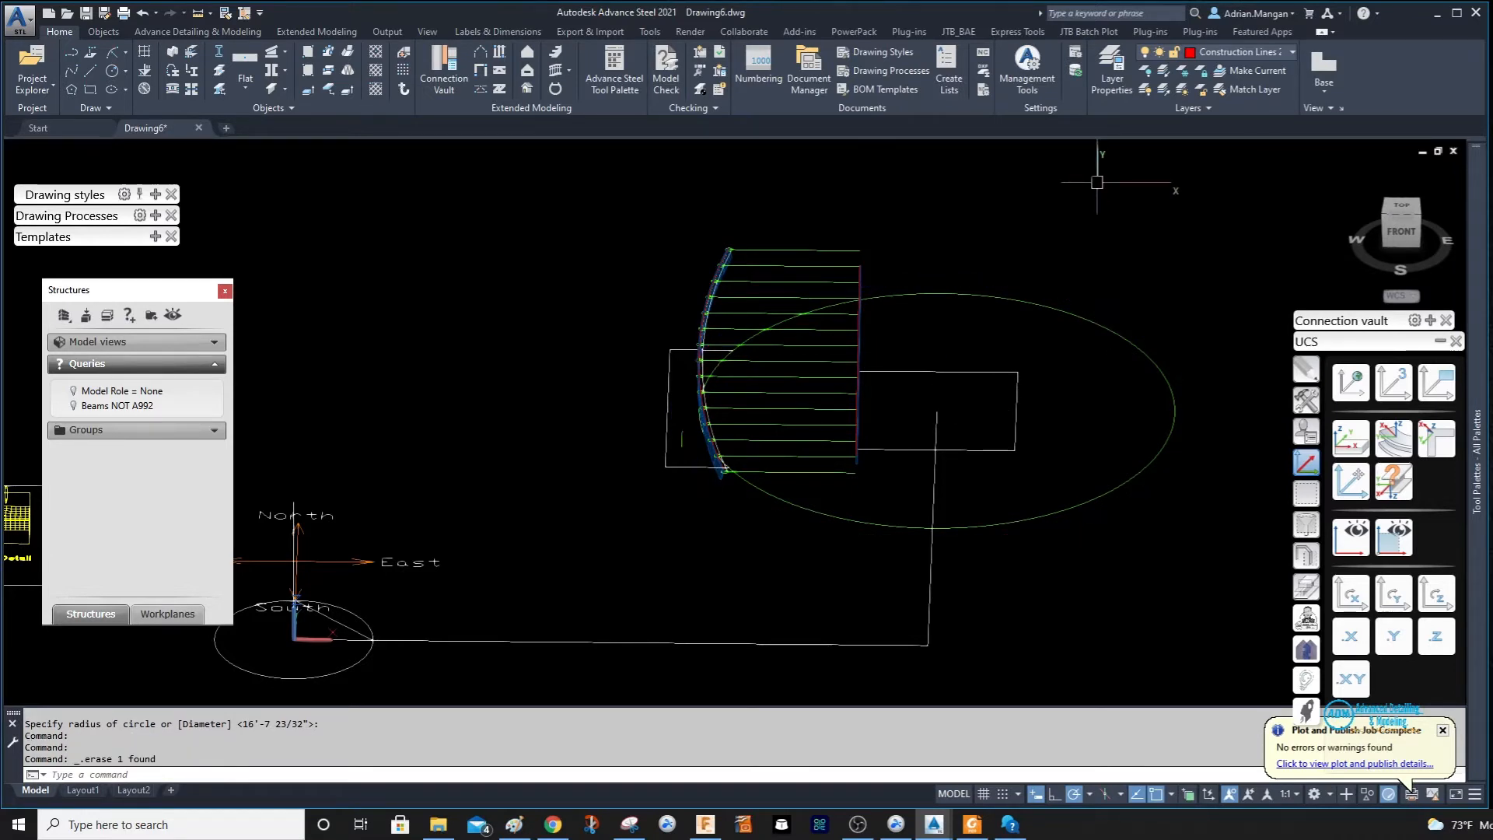
text(L)
key(Return)
click(899, 404)
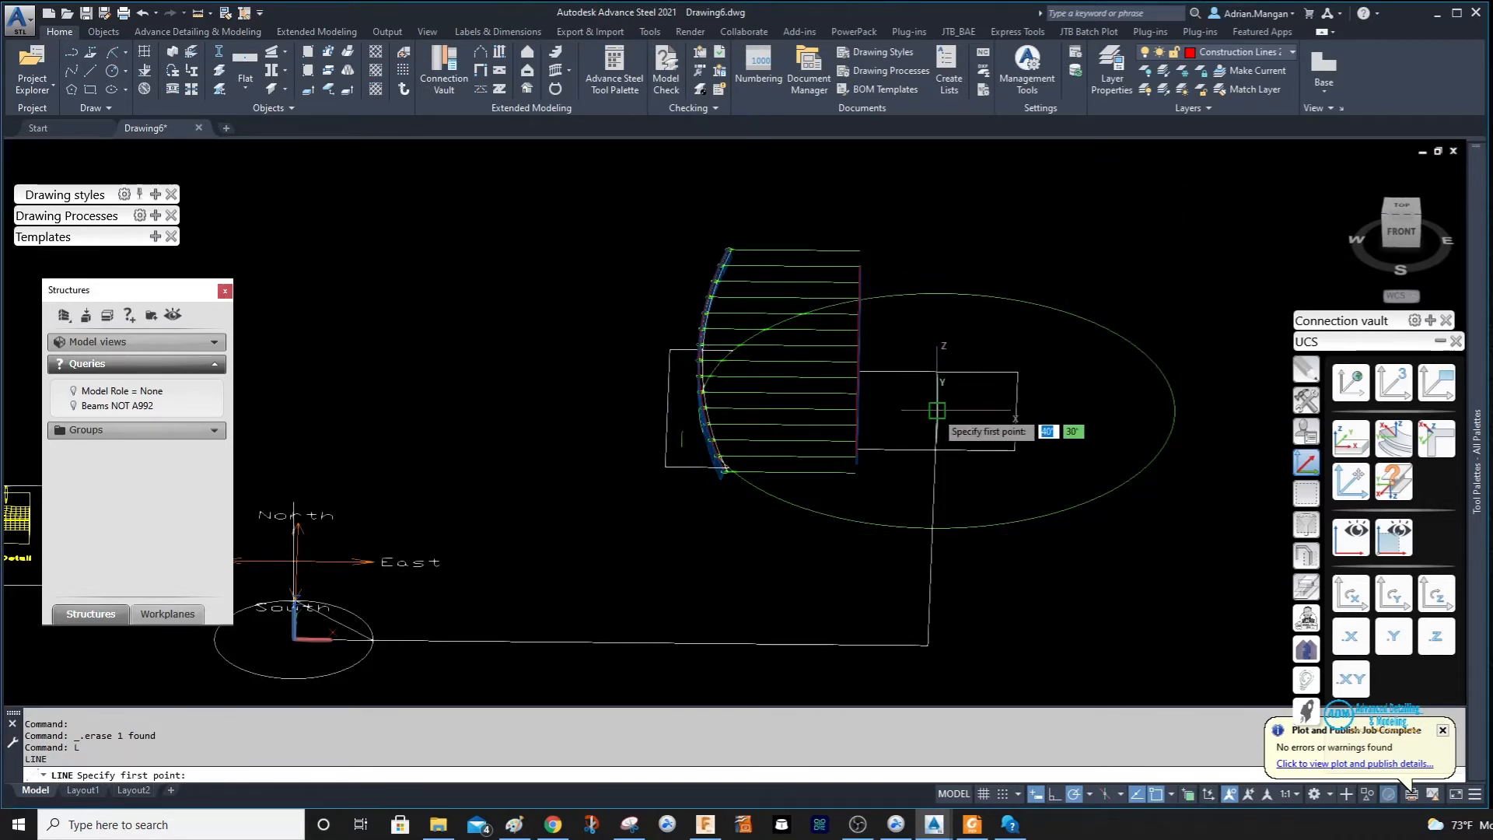
click(1436, 644)
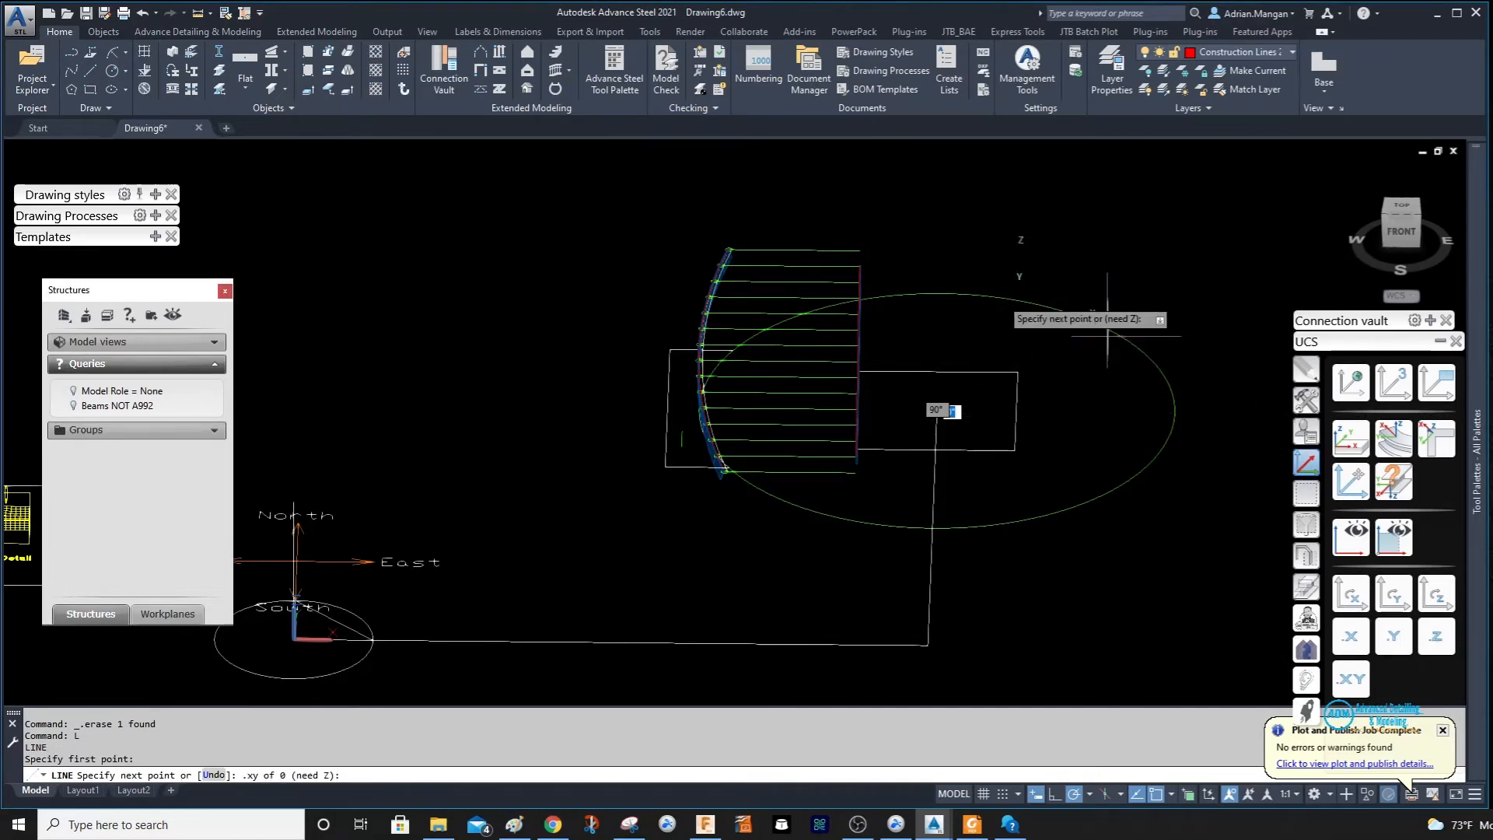
scroll(730, 247, up, 12)
scroll(772, 265, down, 10)
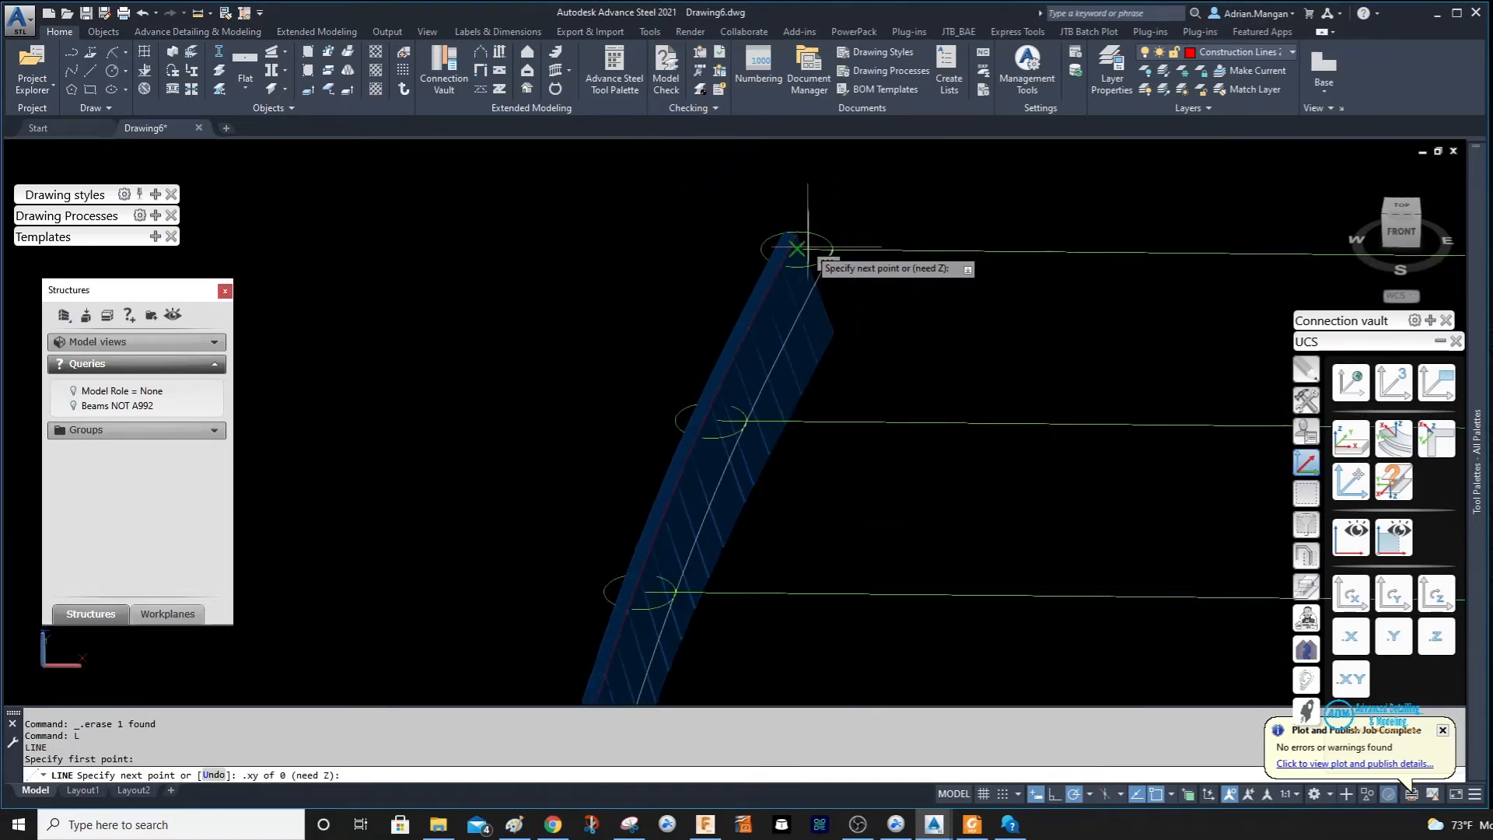
shift+middle_drag(981, 472, 620, 247)
scroll(622, 249, up, 6)
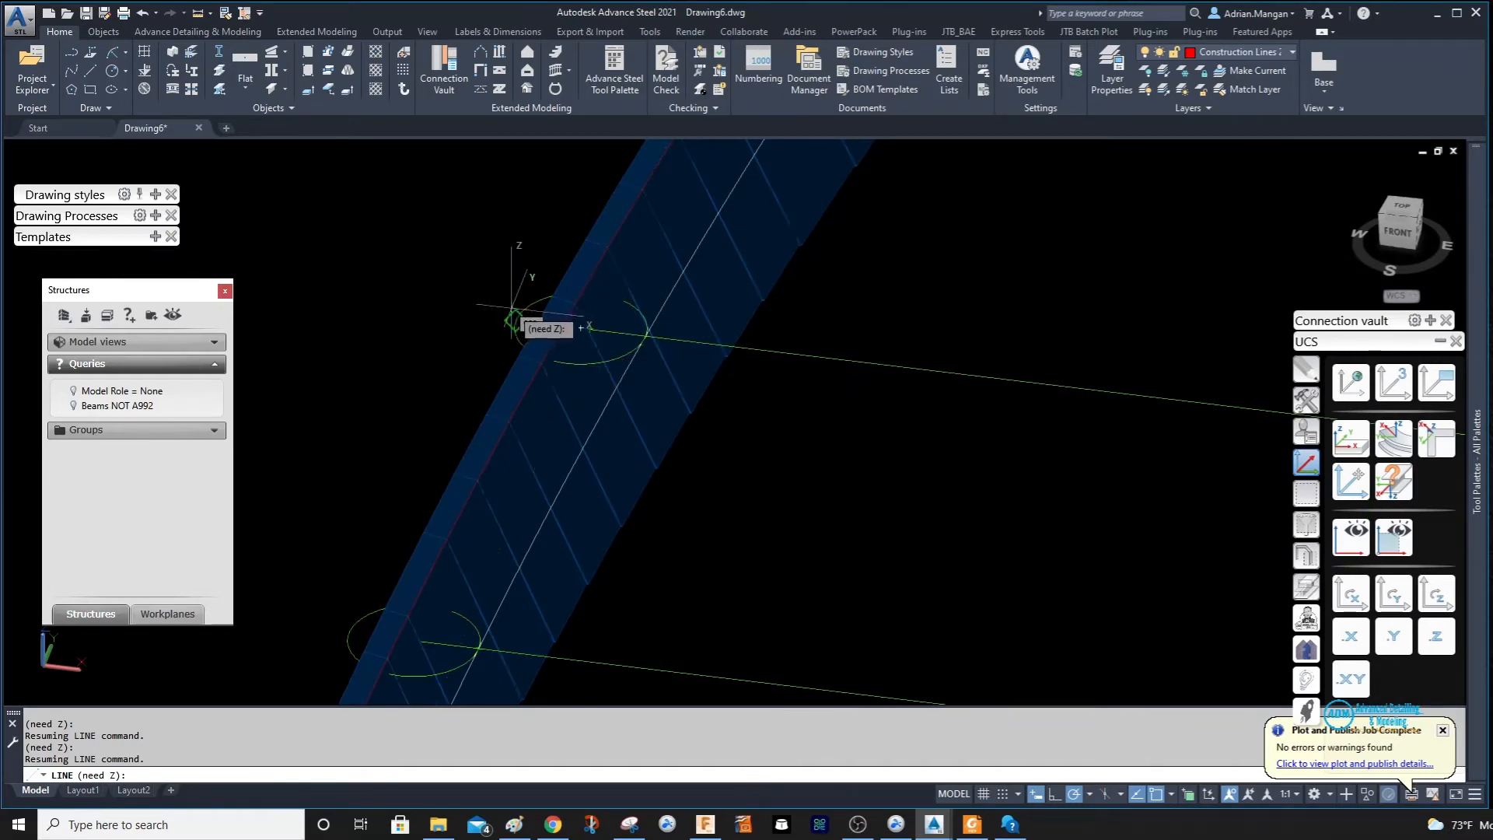
shift+right_click(511, 336)
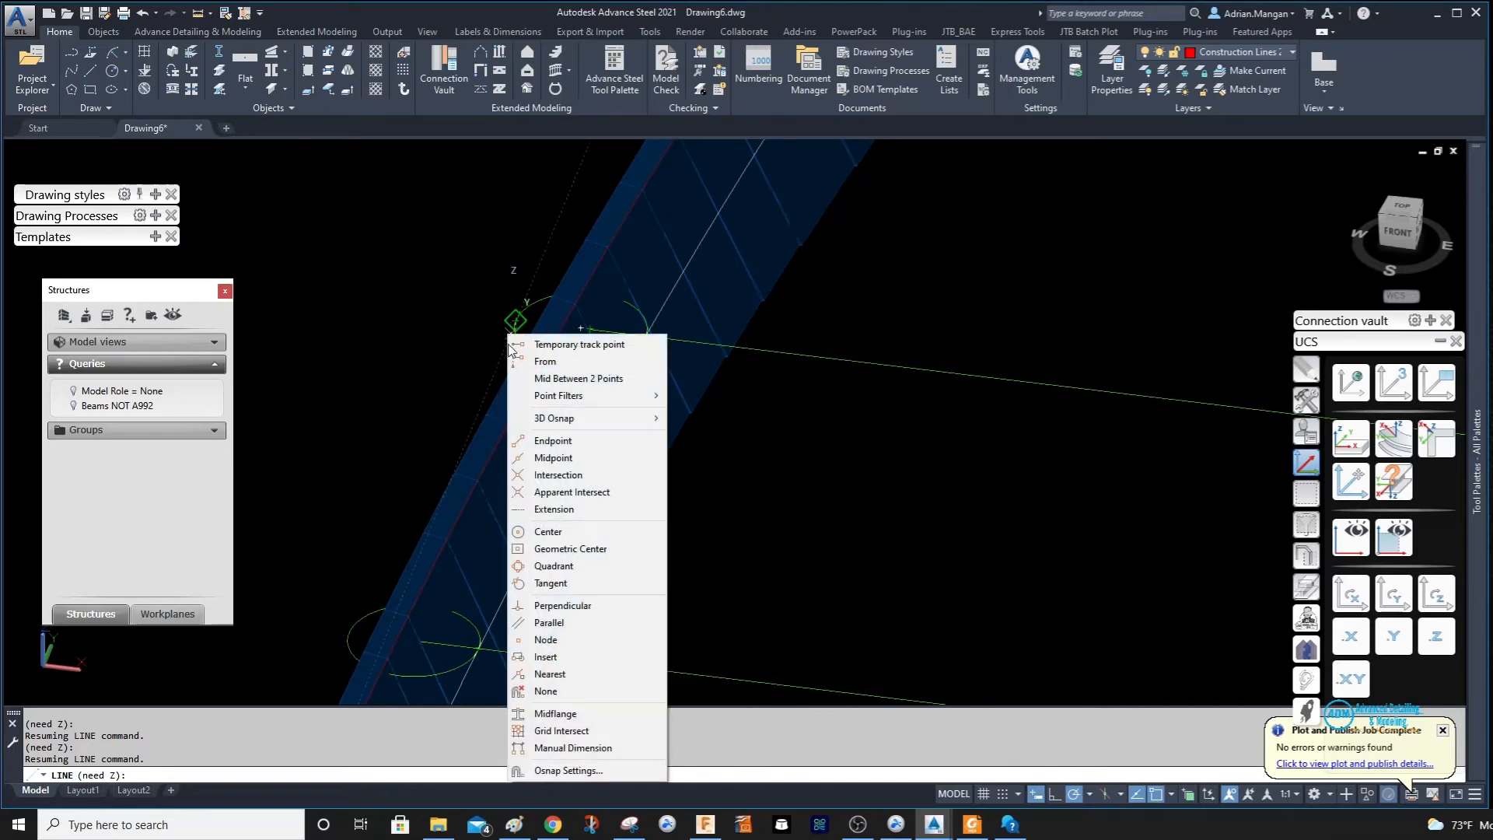
click(544, 530)
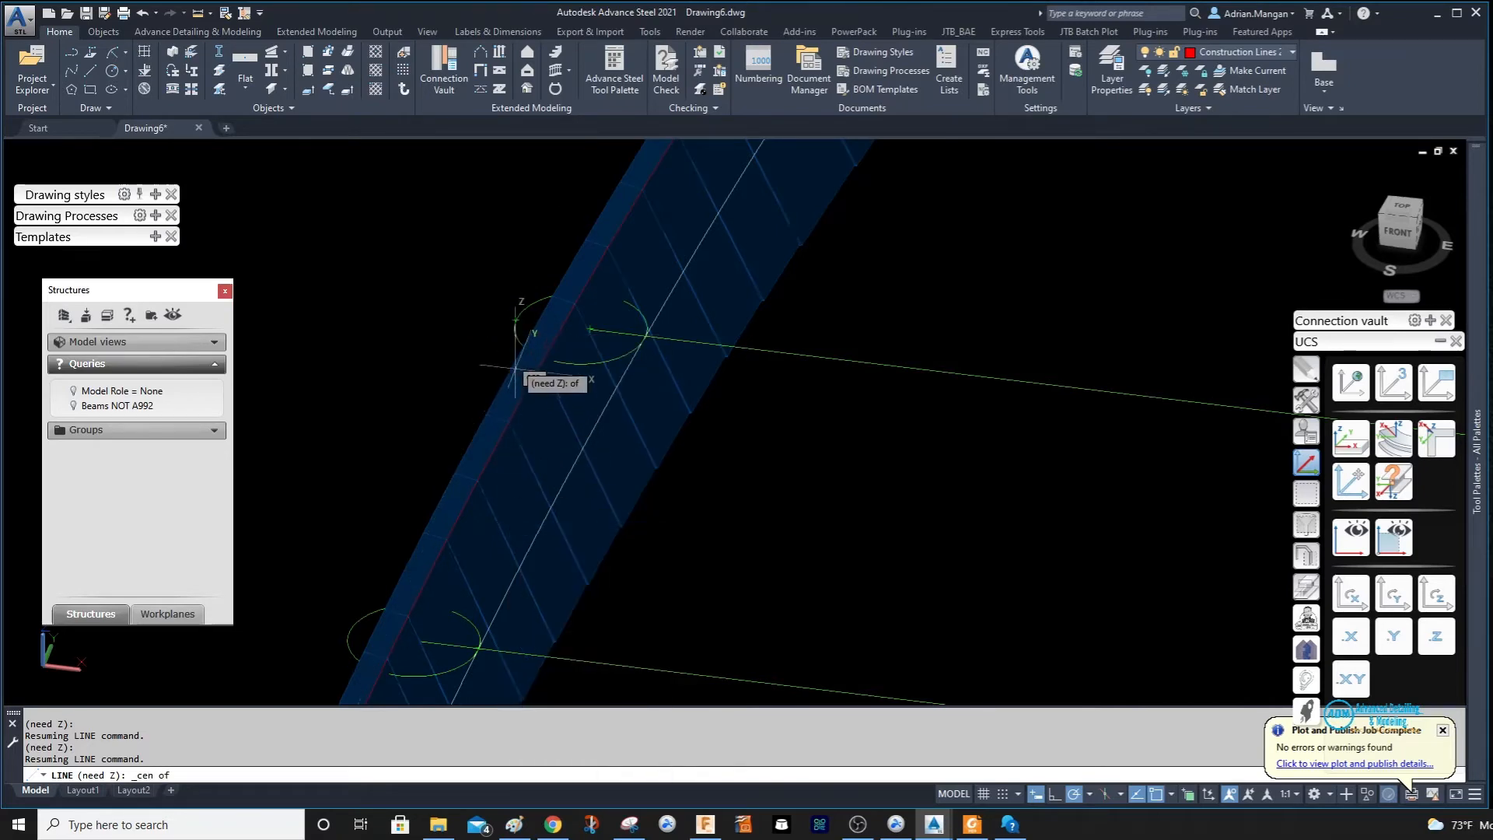
click(580, 328)
scroll(840, 233, down, 5)
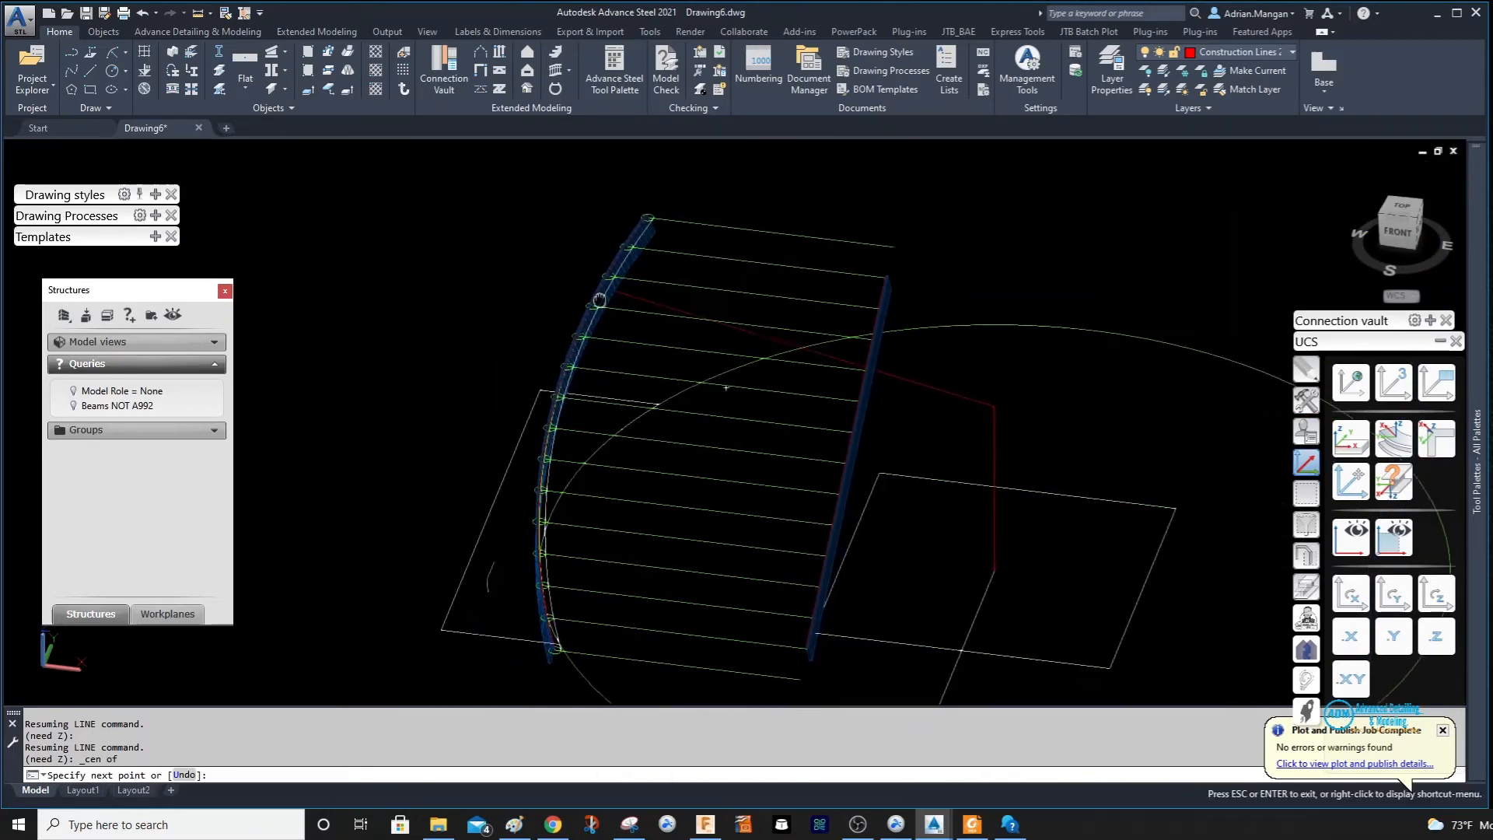
key(Escape)
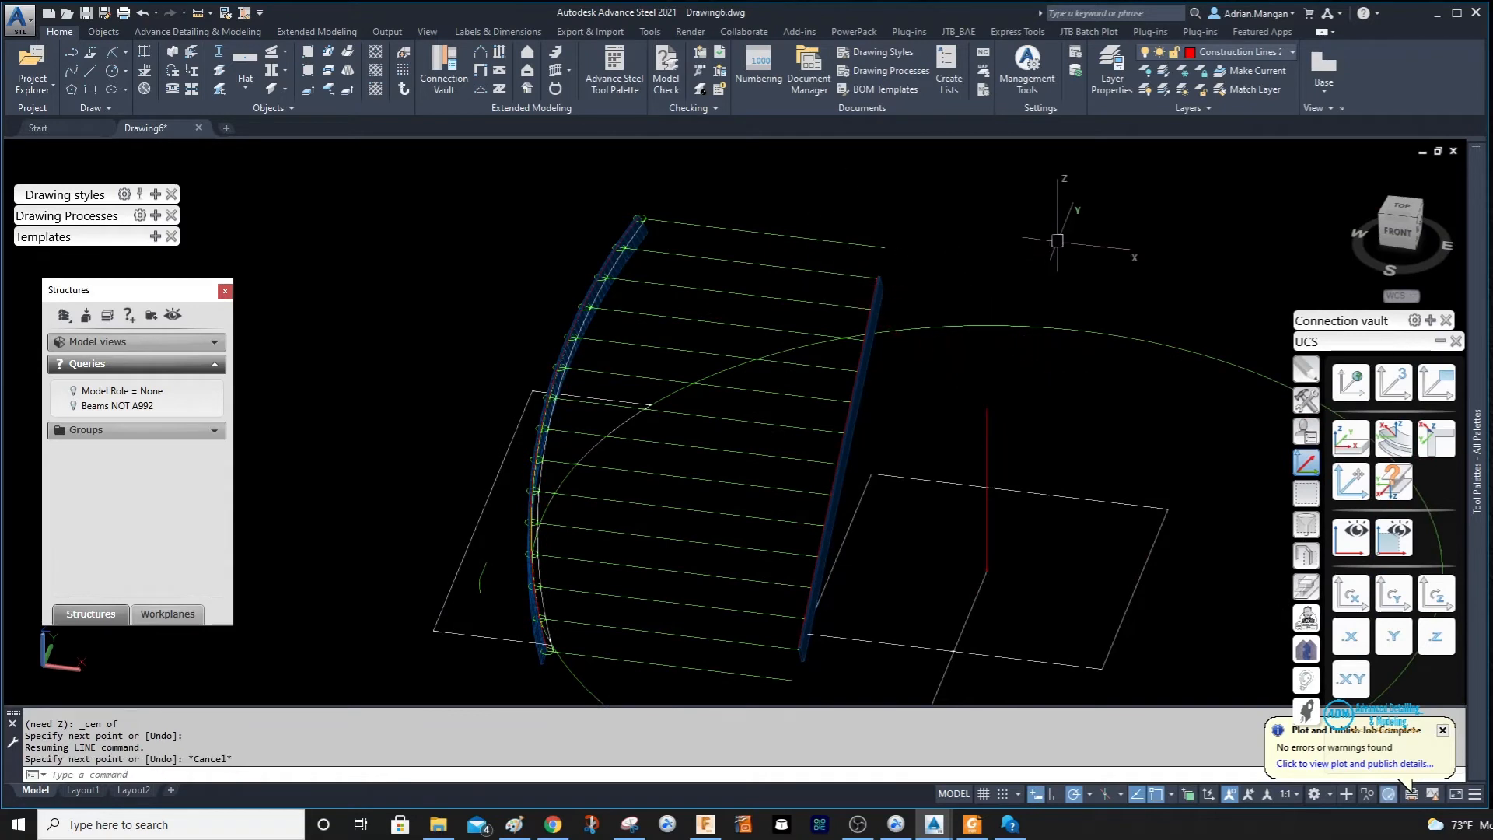
Draw a circle of 15' radius centred on the upper end of the vertical line.
key(Return)
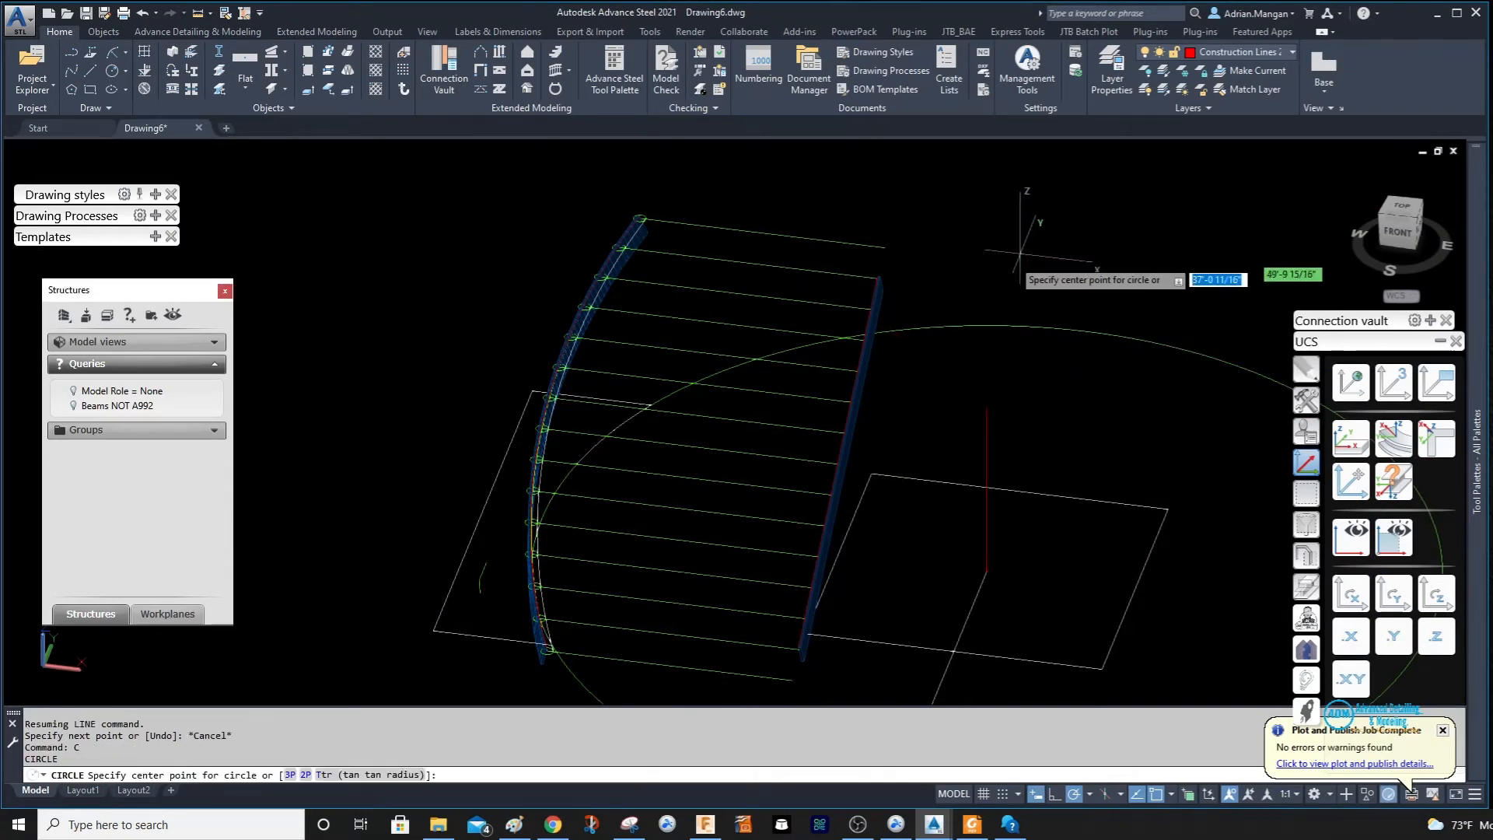
click(986, 408)
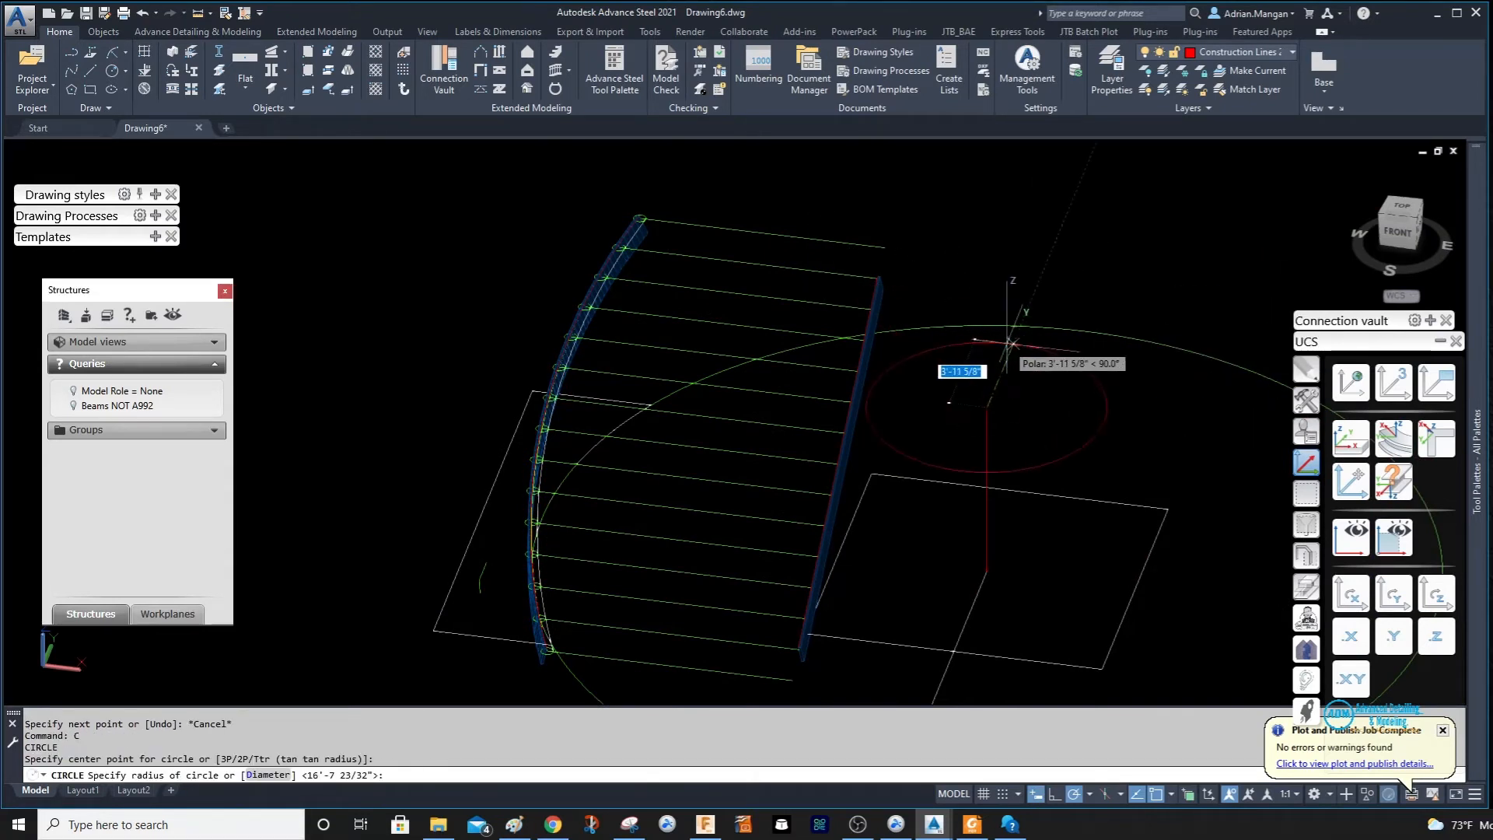
text(15')
key(Return)
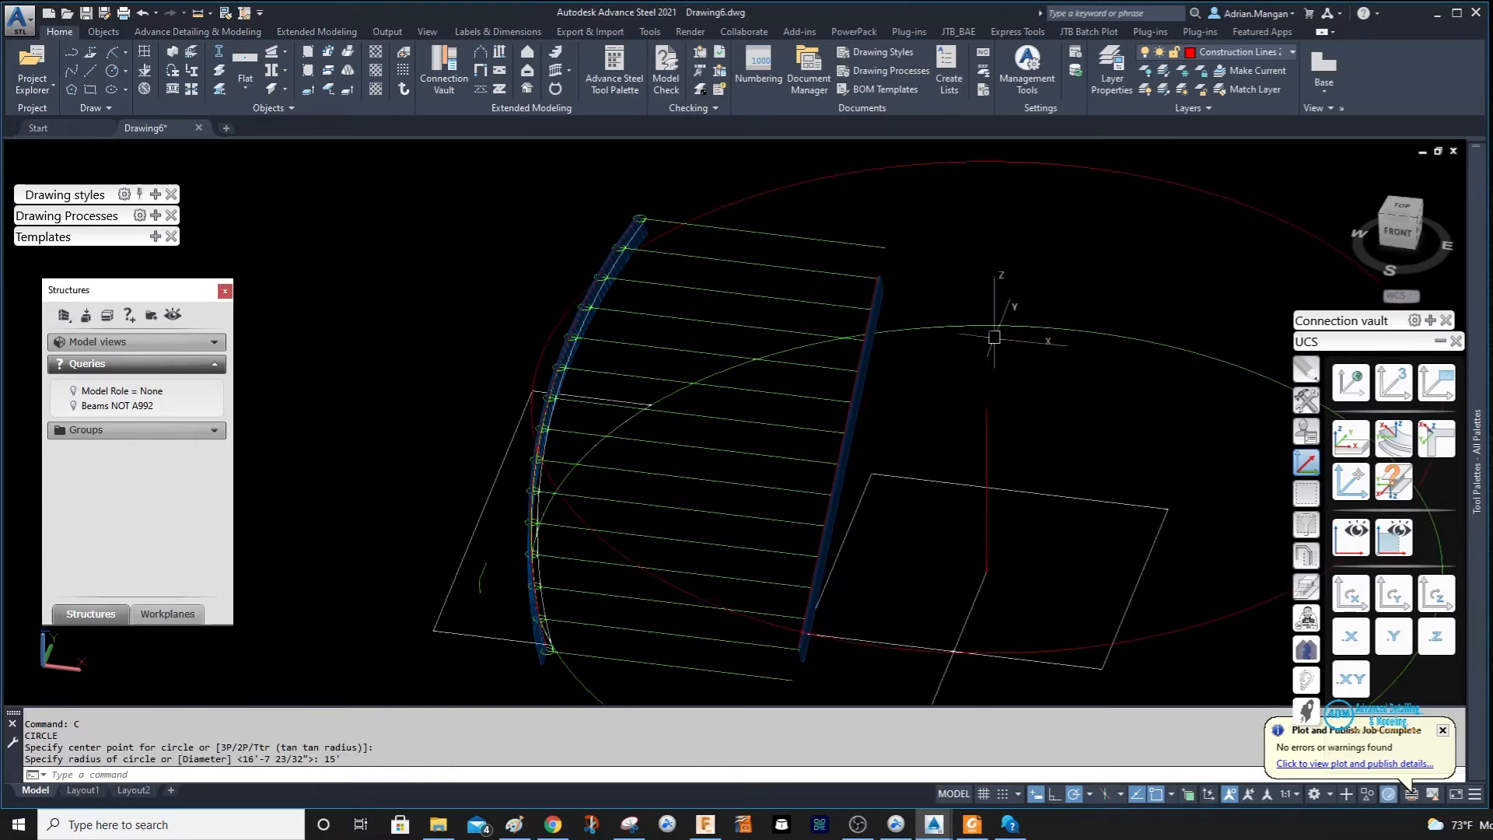
mouse_move(600, 223)
shift+middle_down()
mouse_move(646, 246)
mouse_move(677, 210)
mouse_move(646, 196)
mouse_move(597, 230)
shift+middle_up()
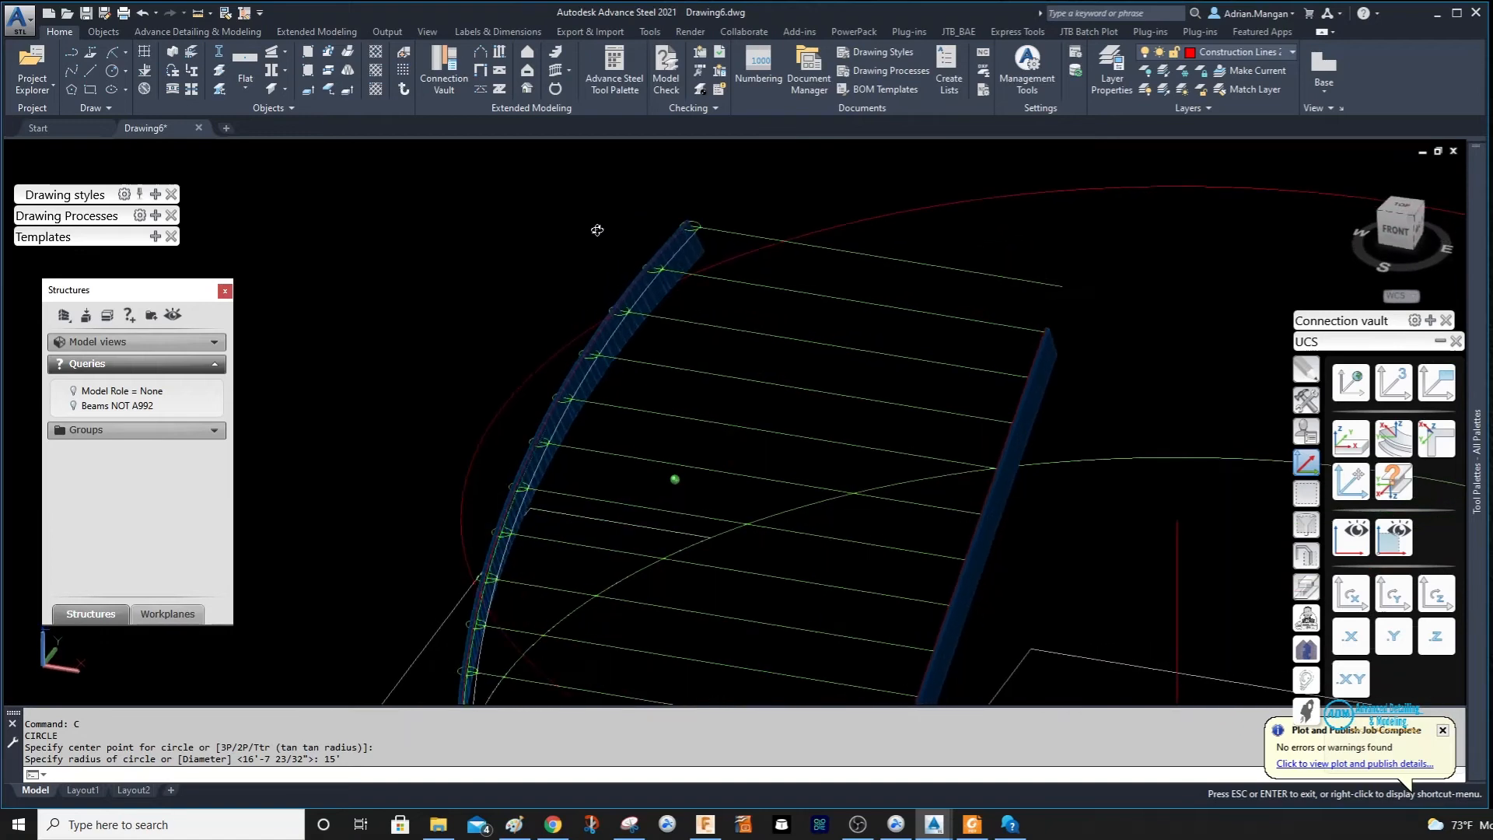
scroll(610, 270, up, 6)
click(710, 343)
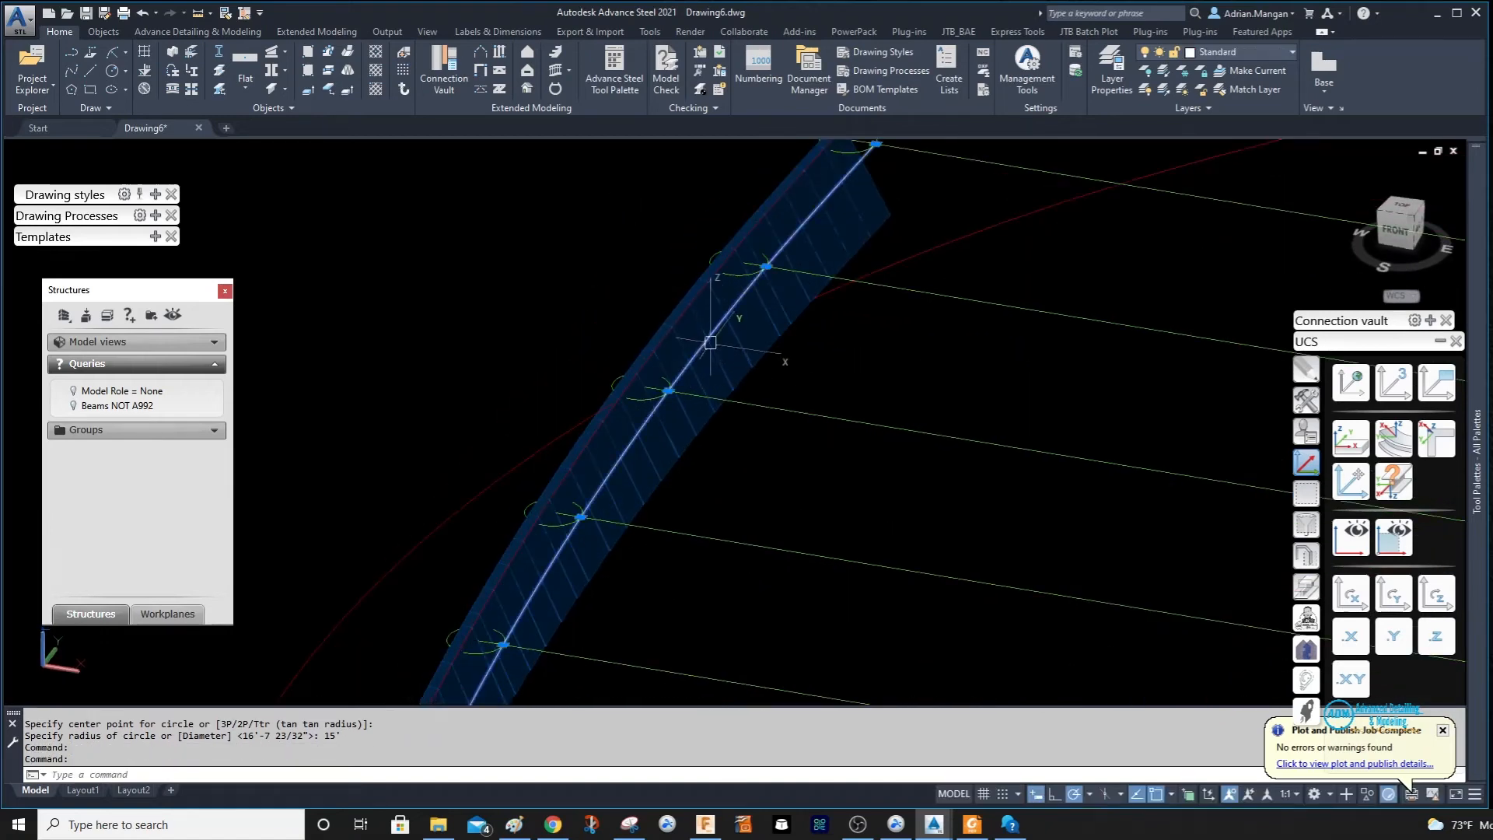
key(Escape)
scroll(856, 264, down, 5)
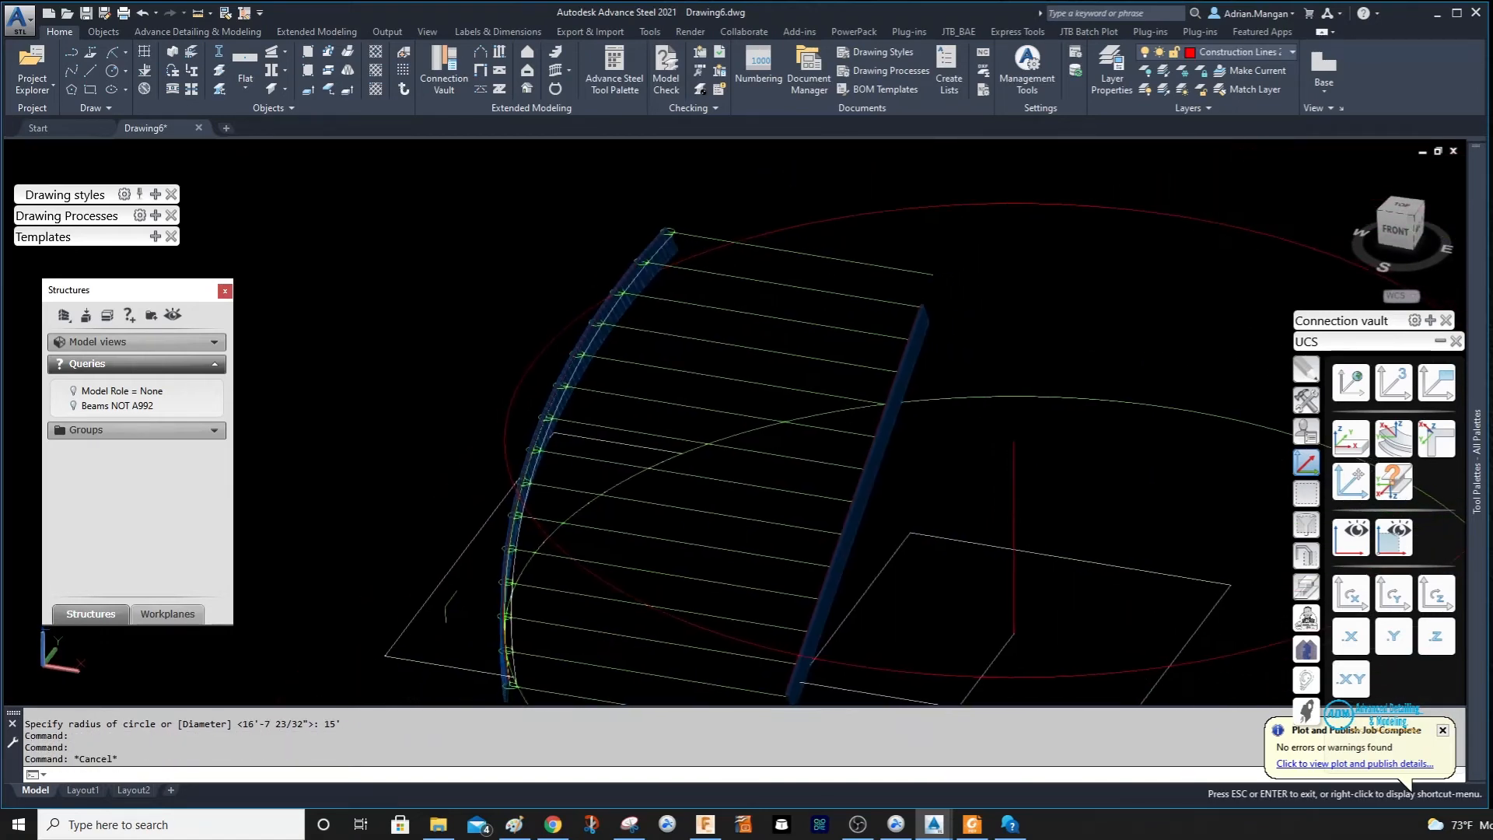
Draw a concentric circle from the vertical line's upper end out to the curved stringer, and erase it.
key(Return)
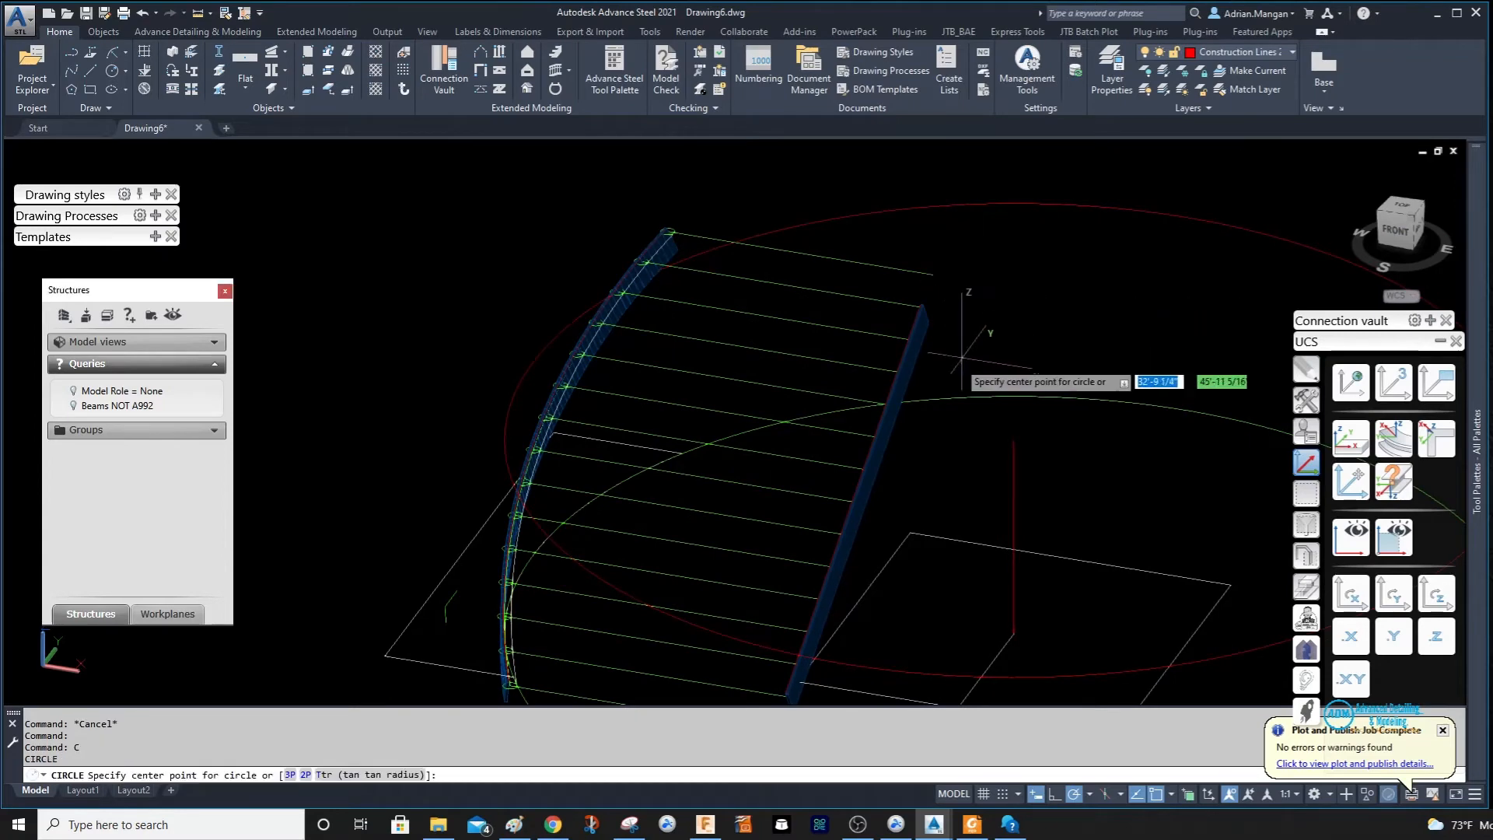
click(1012, 437)
scroll(667, 268, up, 6)
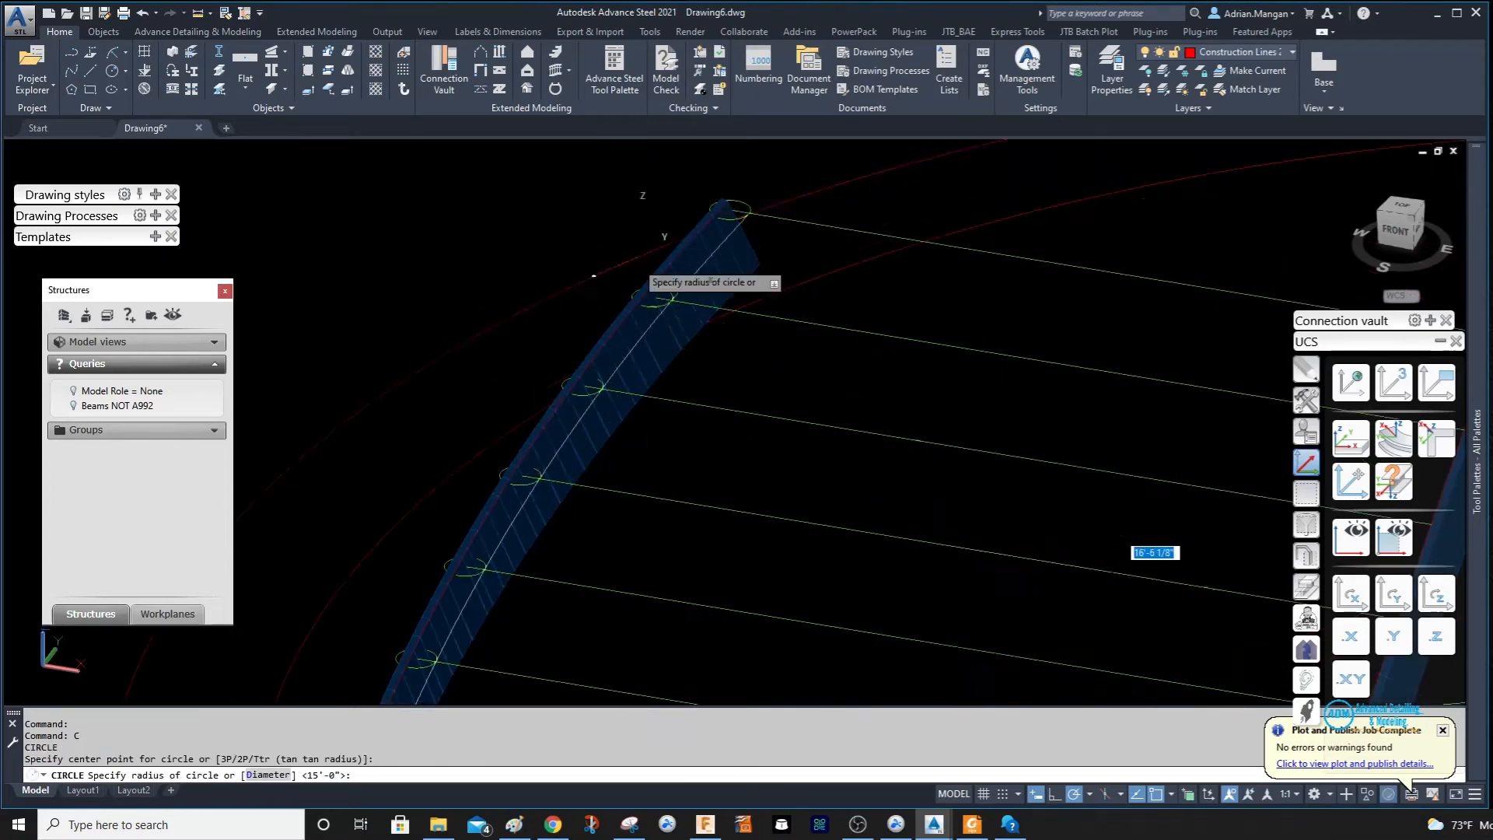
click(631, 226)
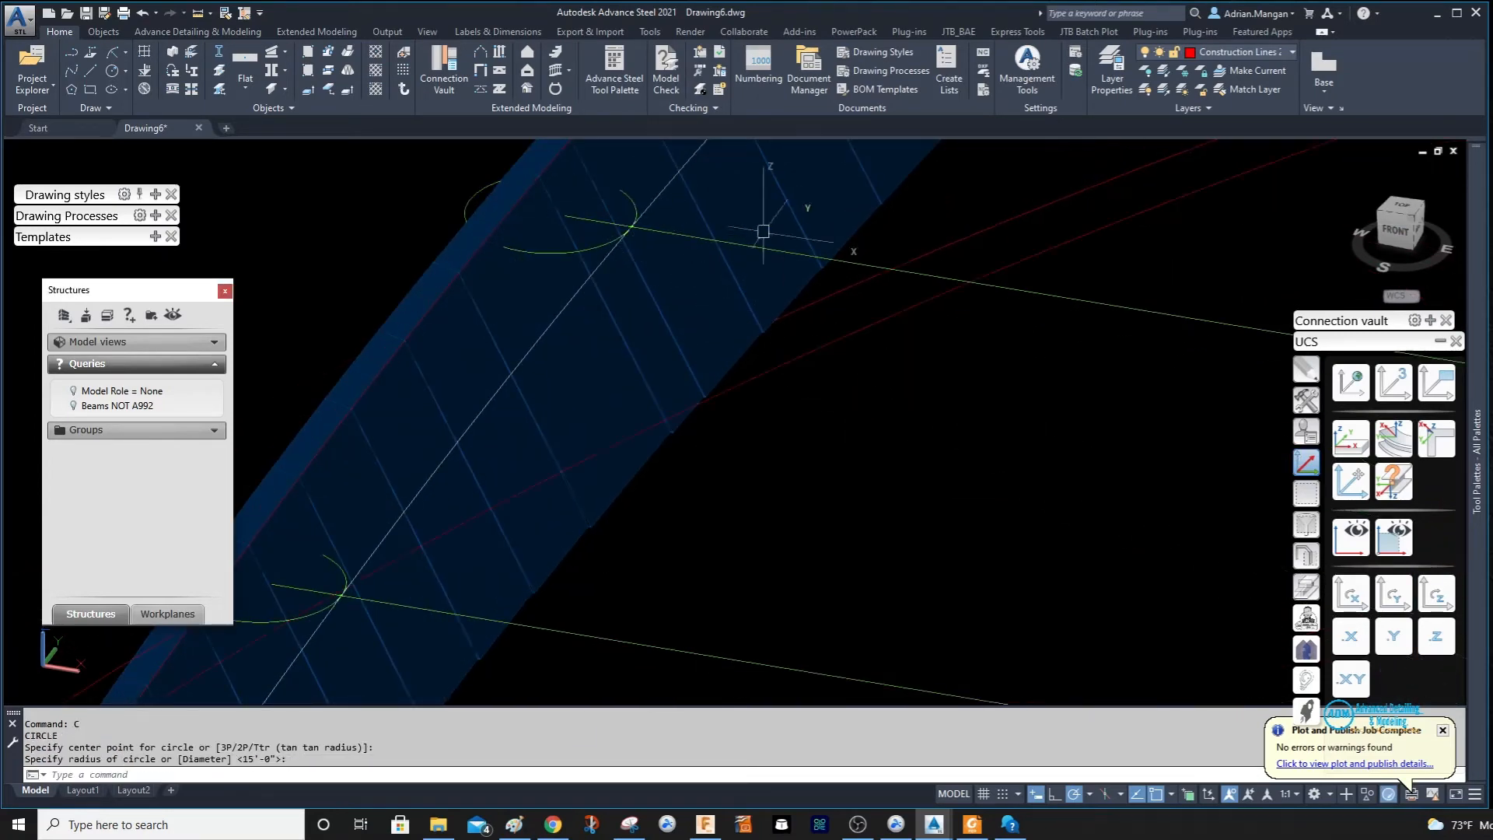
scroll(813, 254, down, 6)
mouse_move(848, 262)
middle_down()
mouse_move(794, 283)
mouse_move(790, 346)
mouse_move(750, 322)
mouse_move(750, 350)
mouse_move(736, 303)
mouse_move(576, 258)
middle_up()
scroll(620, 337, up, 6)
scroll(751, 329, up, 2)
key(Delete)
scroll(756, 275, down, 4)
scroll(600, 272, down, 6)
scroll(1133, 377, down, 3)
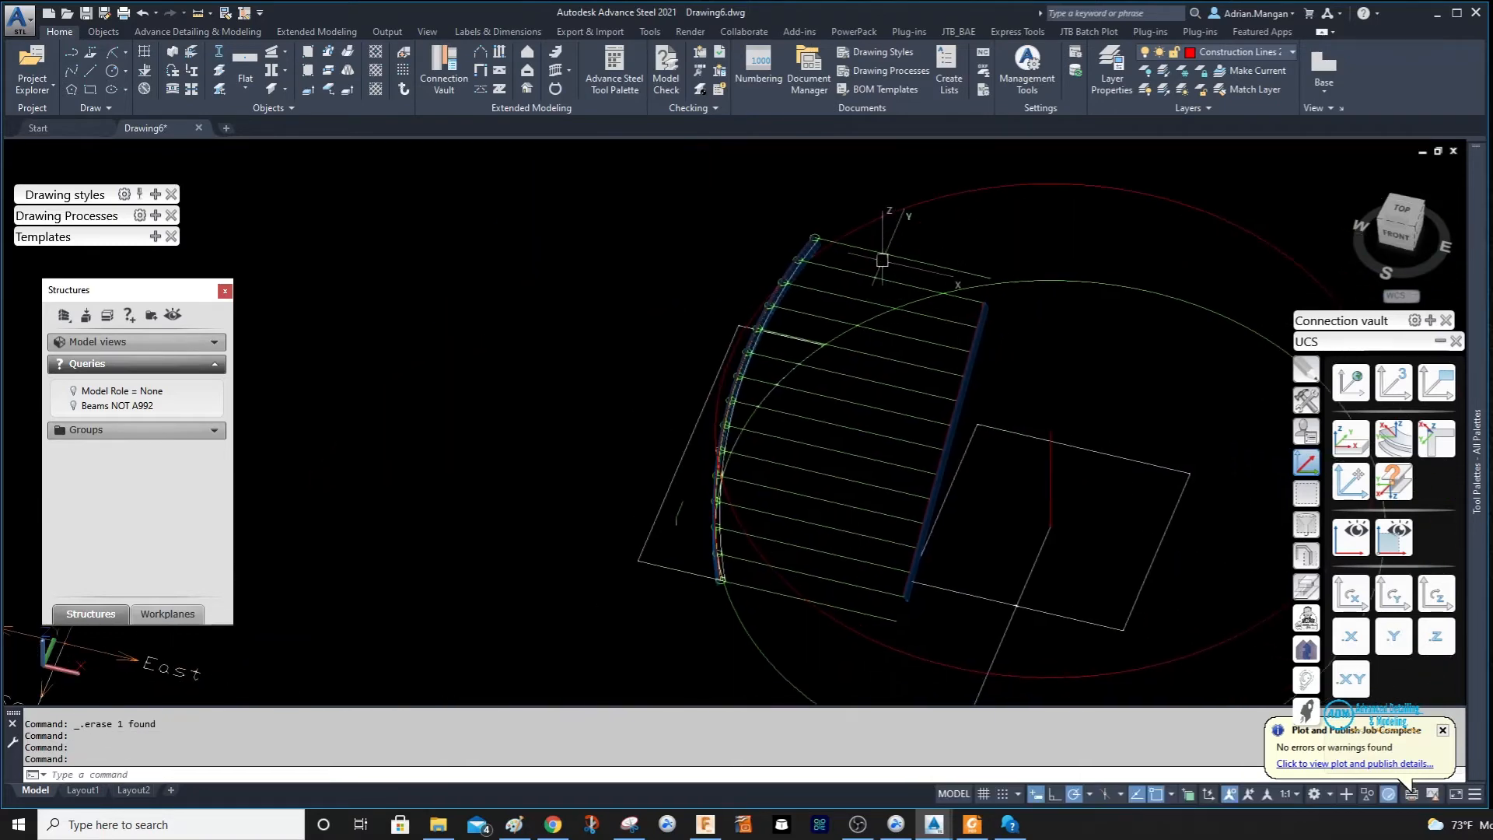
click(890, 280)
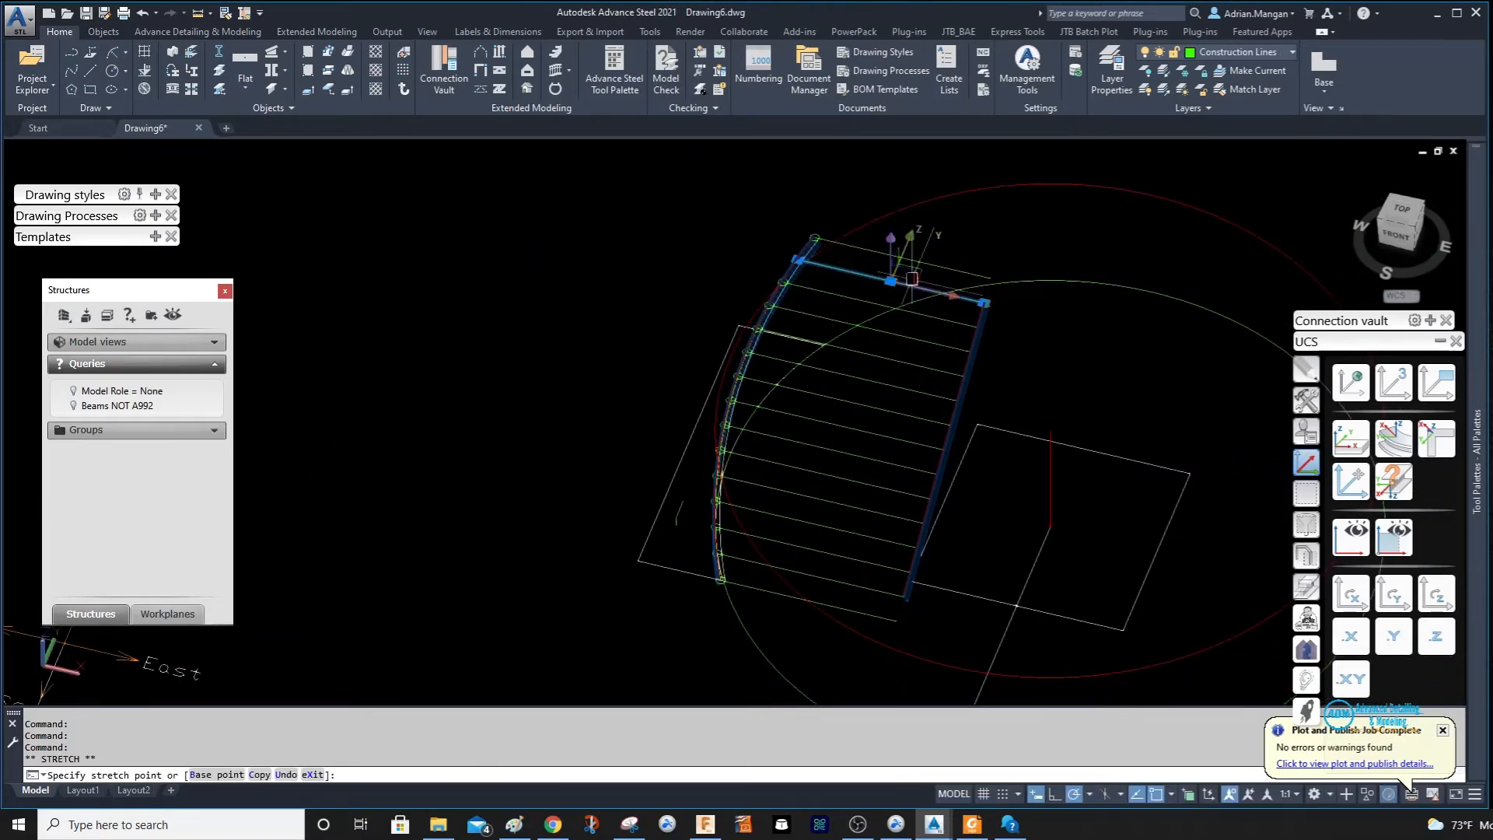
key(Escape)
key(Escape)
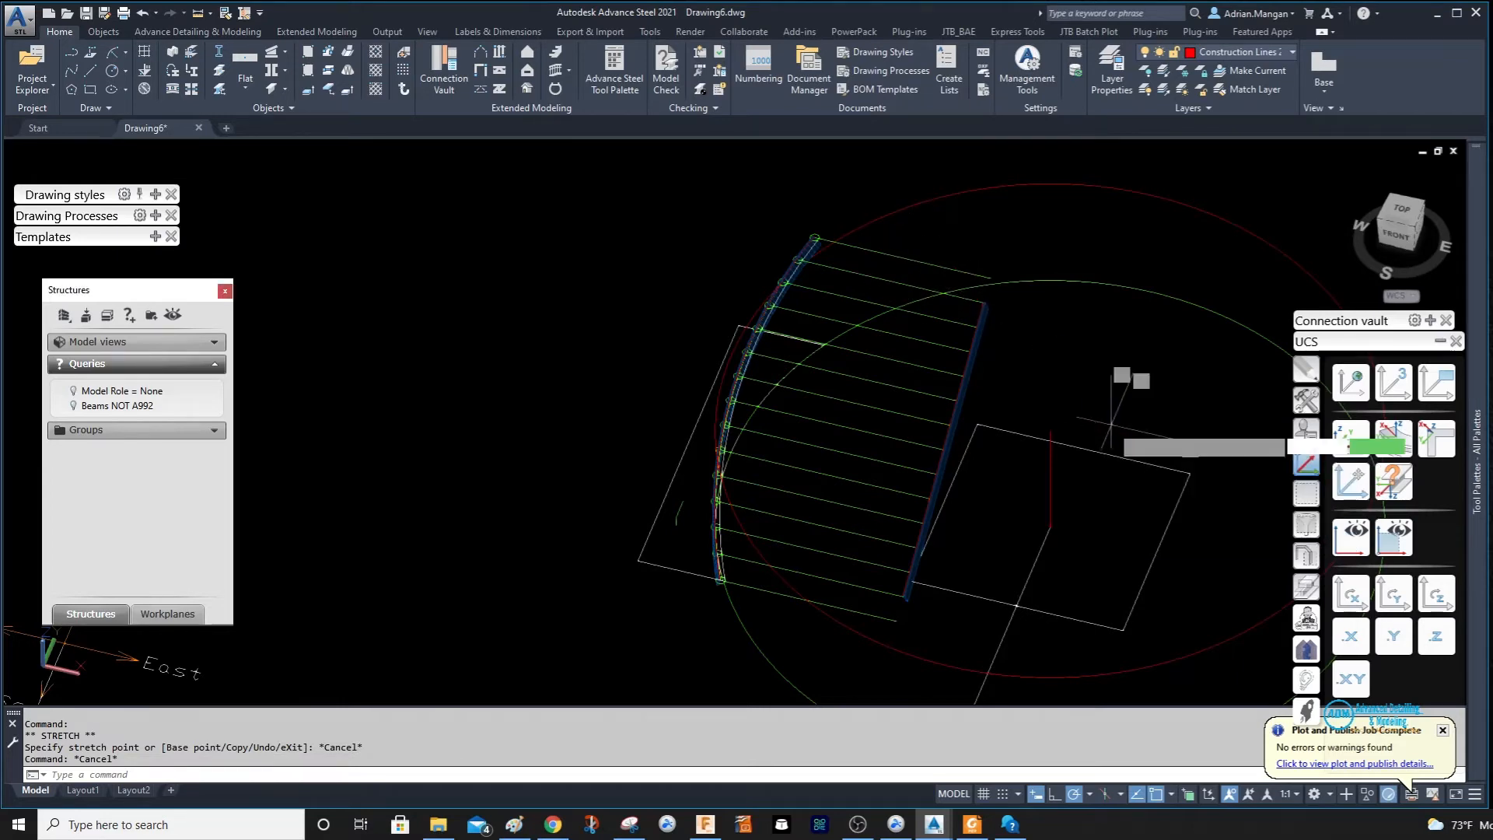
Draw a circle centred on the vertical line's upper end, passing through a small circle's quadrant on the curved stringer's spline.
key(Return)
click(1041, 432)
scroll(901, 314, up, 4)
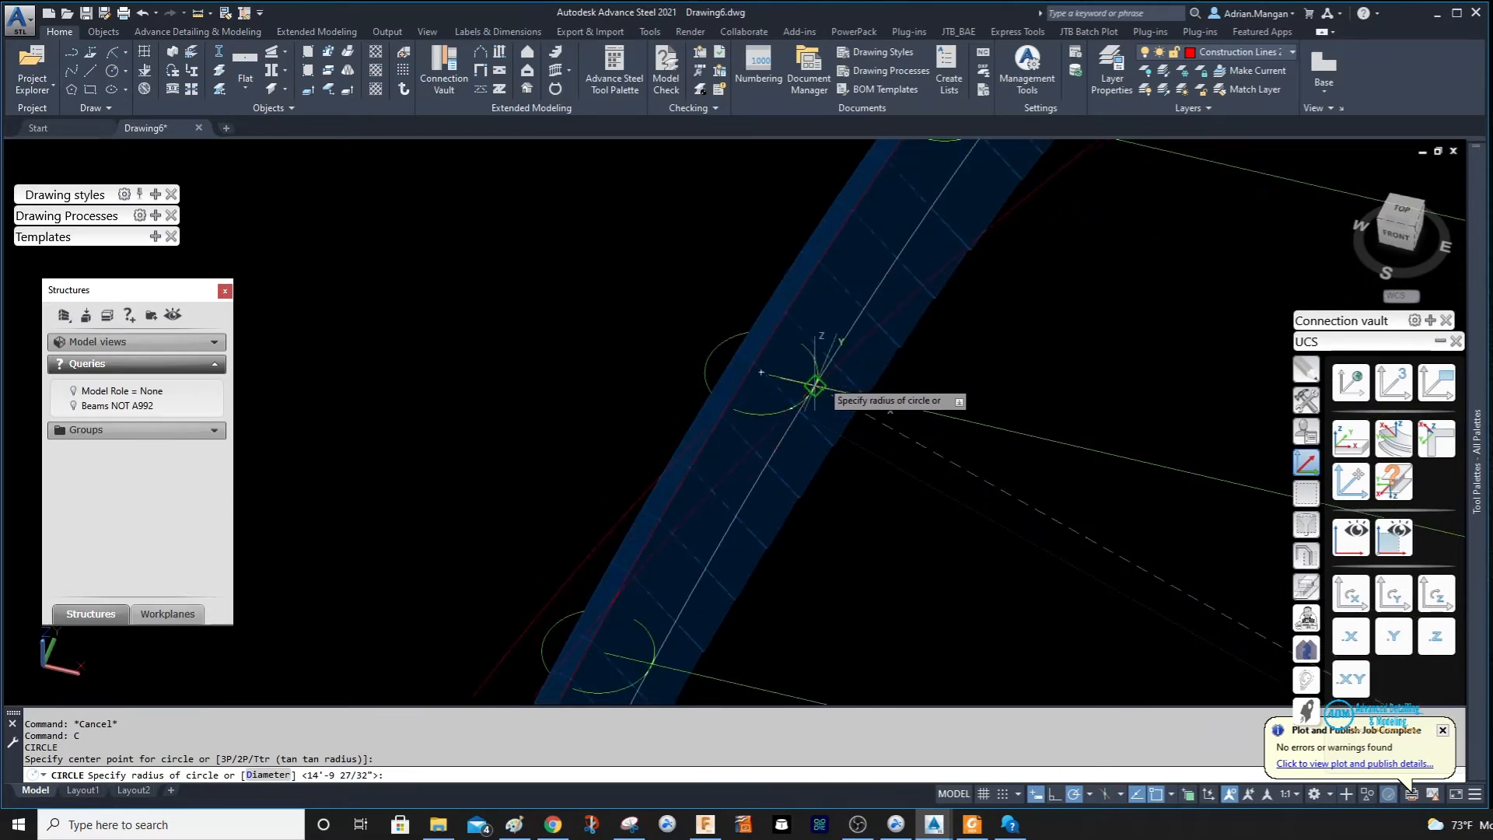
click(815, 386)
scroll(903, 343, down, 6)
middle_drag(966, 346, 857, 325)
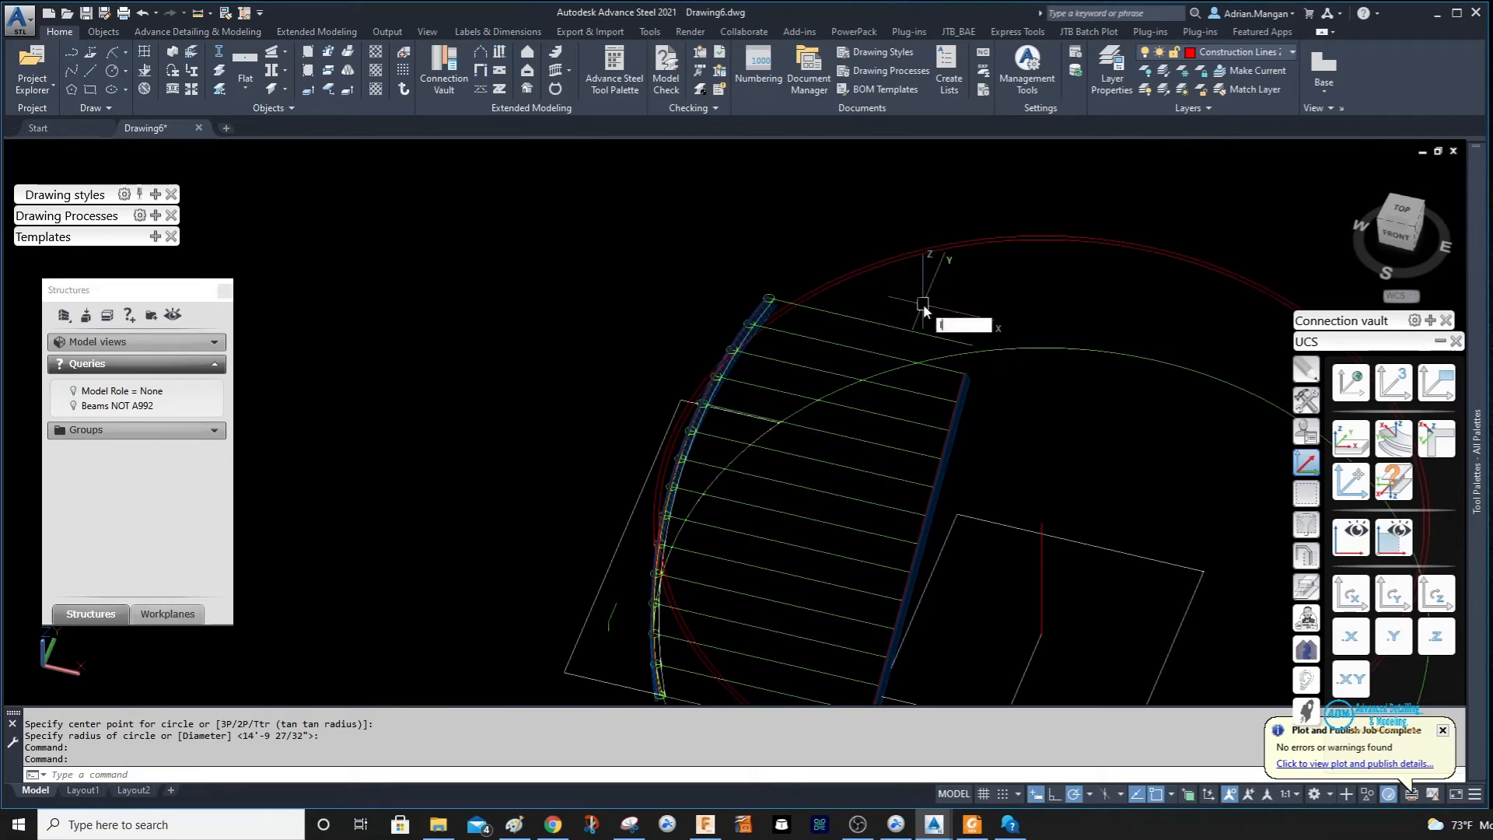
Draw a line about 14'-9 21/32" long from the vertical line's upper end to the quadrant of the third small circle from the stringer's top.
text(L)
key(Return)
click(1043, 543)
scroll(855, 369, up, 2)
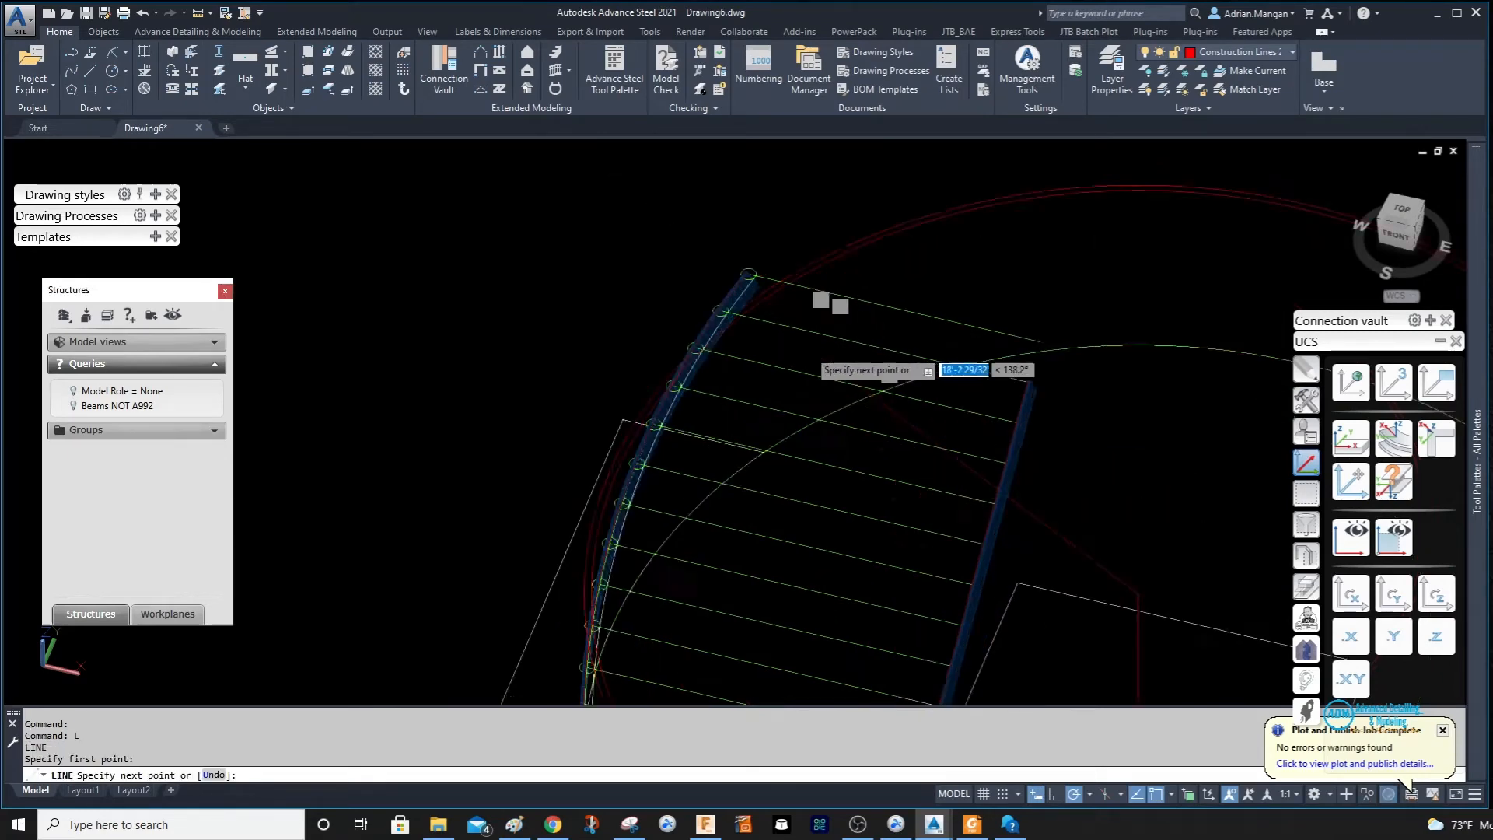
scroll(633, 280, up, 5)
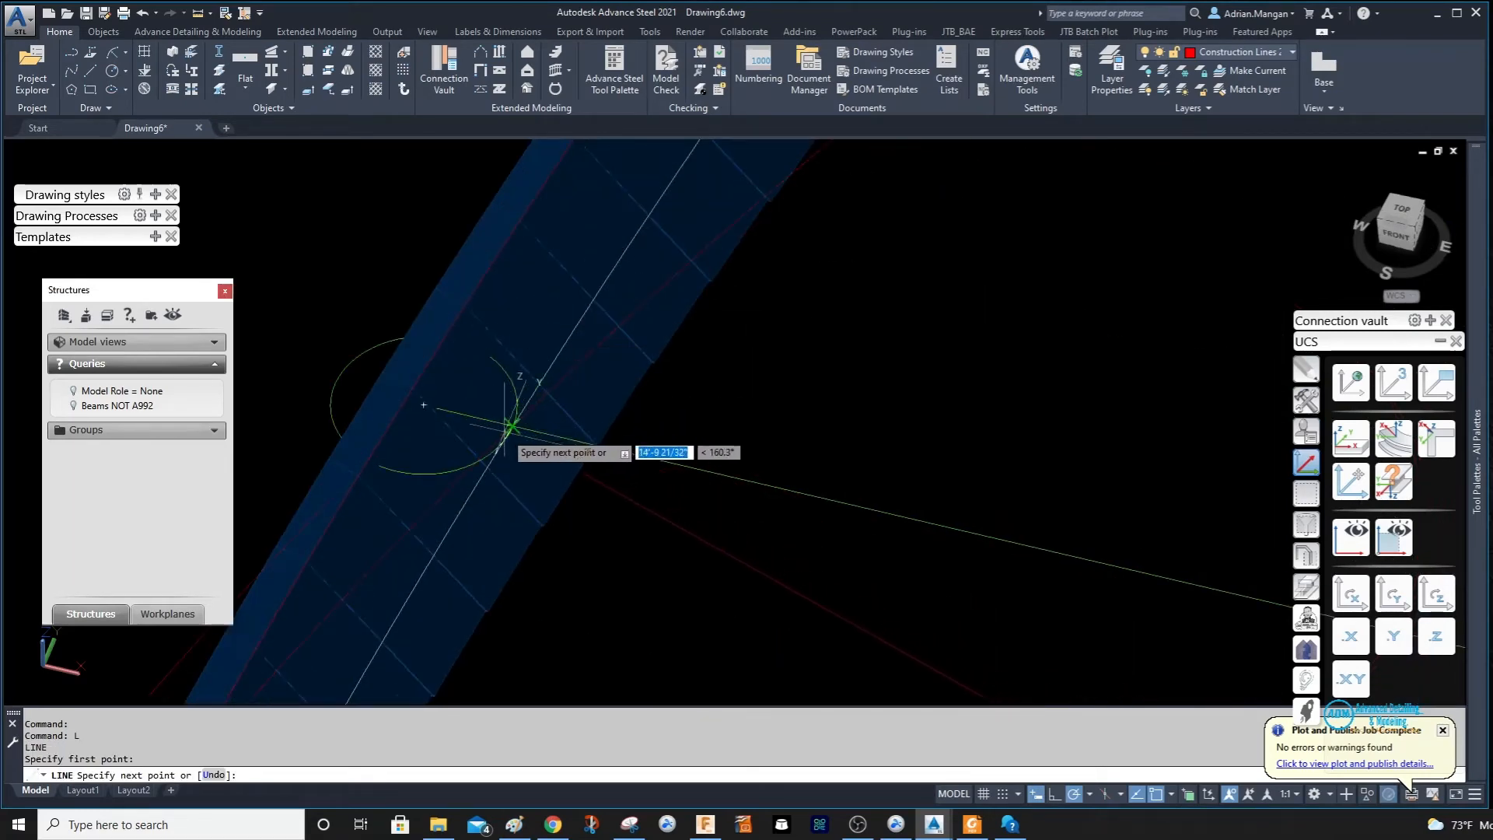
click(510, 424)
scroll(797, 327, down, 6)
middle_drag(853, 409, 823, 256)
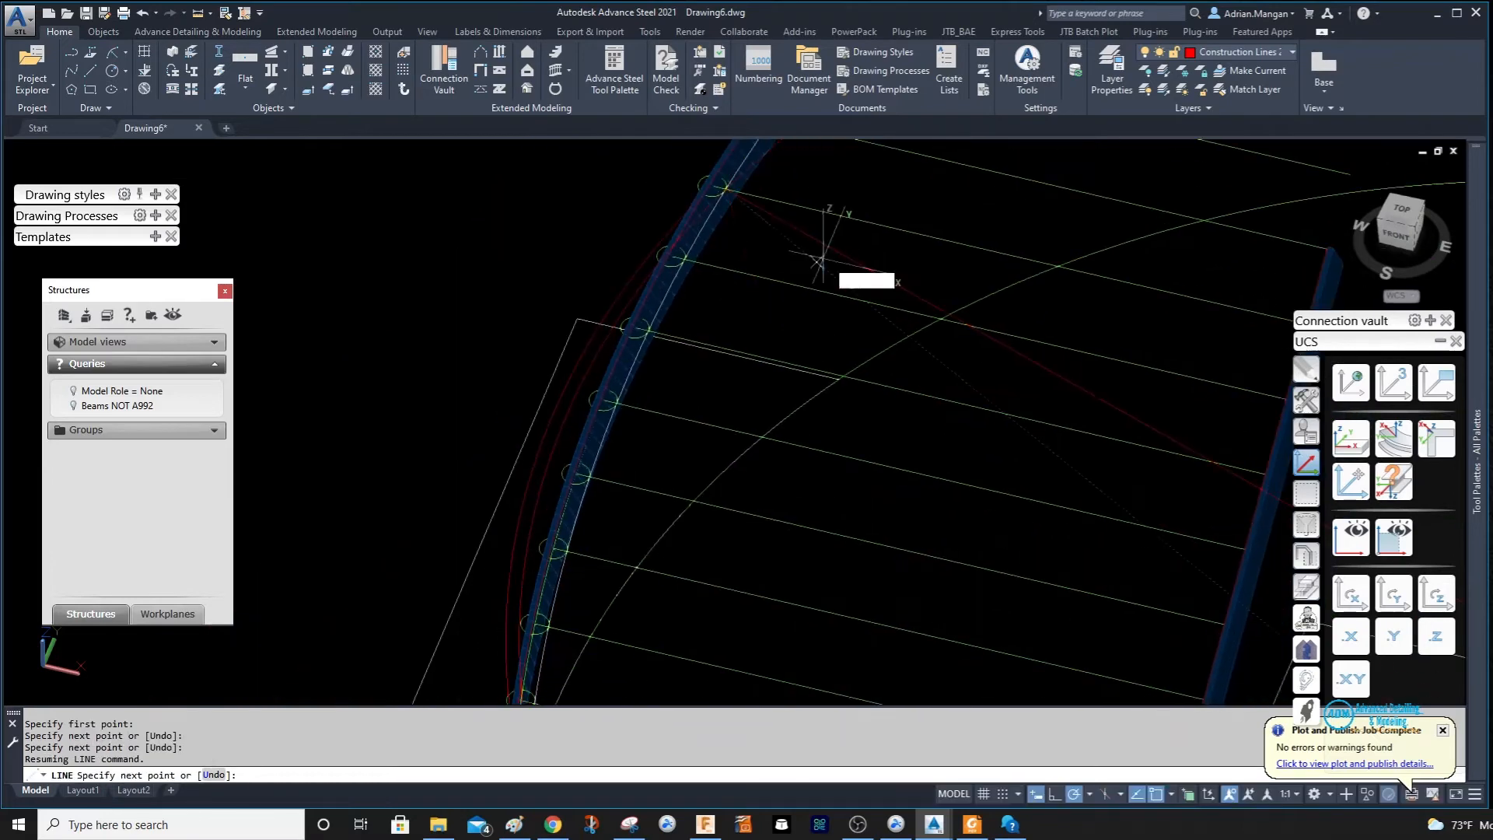
scroll(826, 259, down, 6)
key(Escape)
key(Escape)
Rotate a copy of the radial line by -45 degrees about its end at the circles' centre.
click(937, 318)
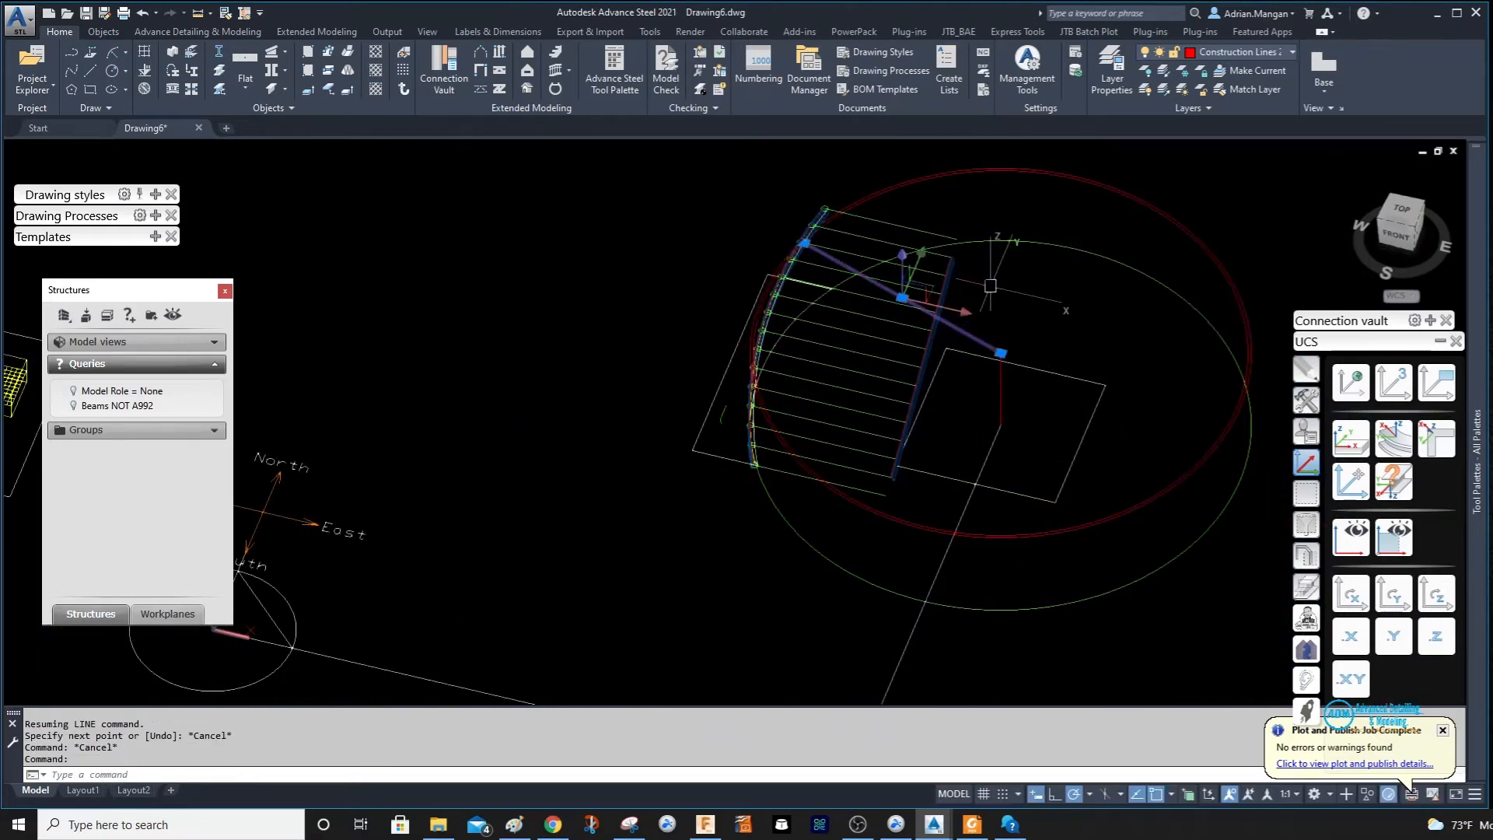
scroll(1098, 314, up, 3)
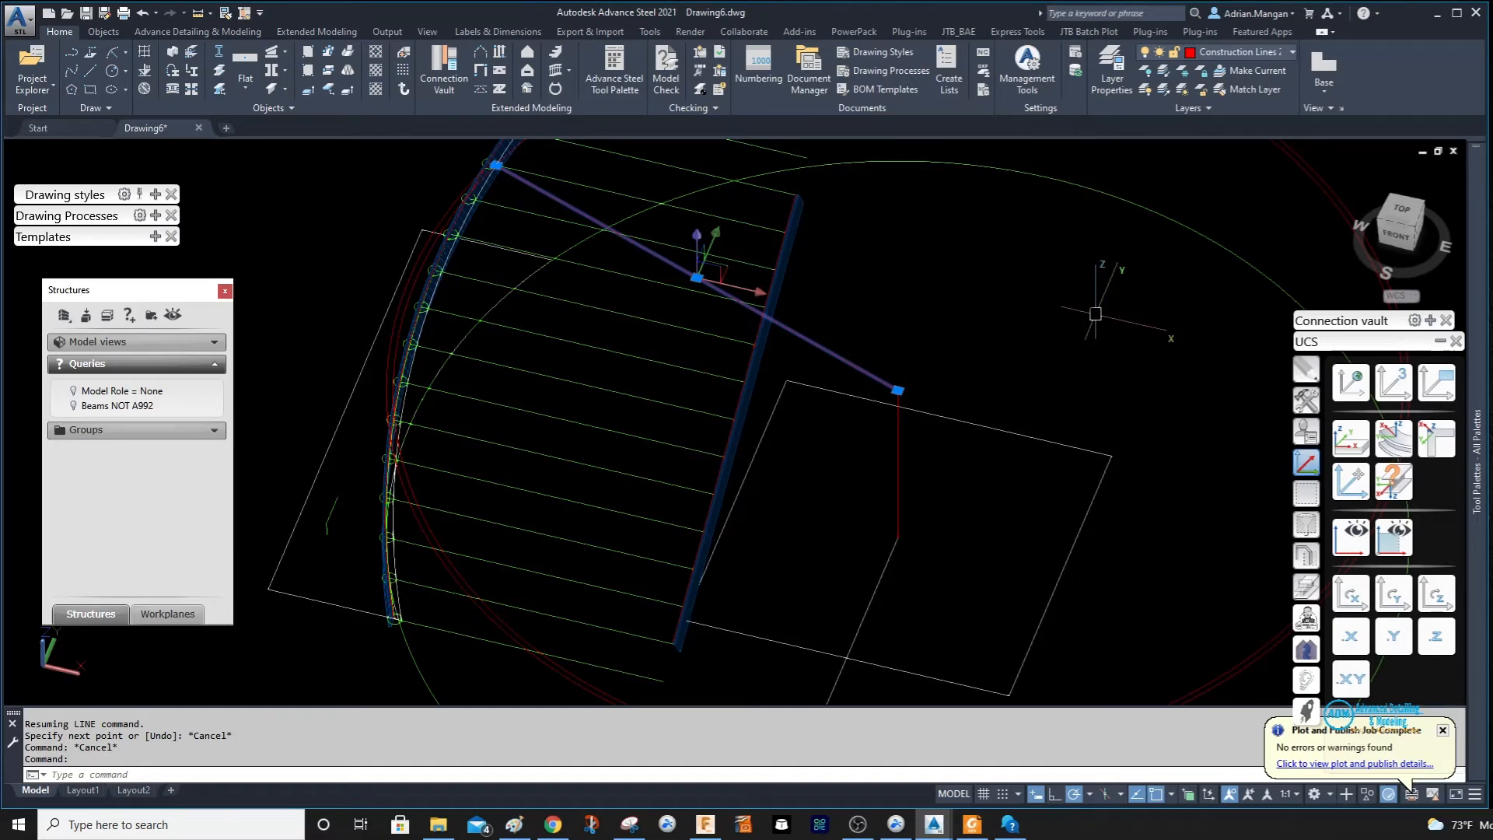
right_click(1109, 338)
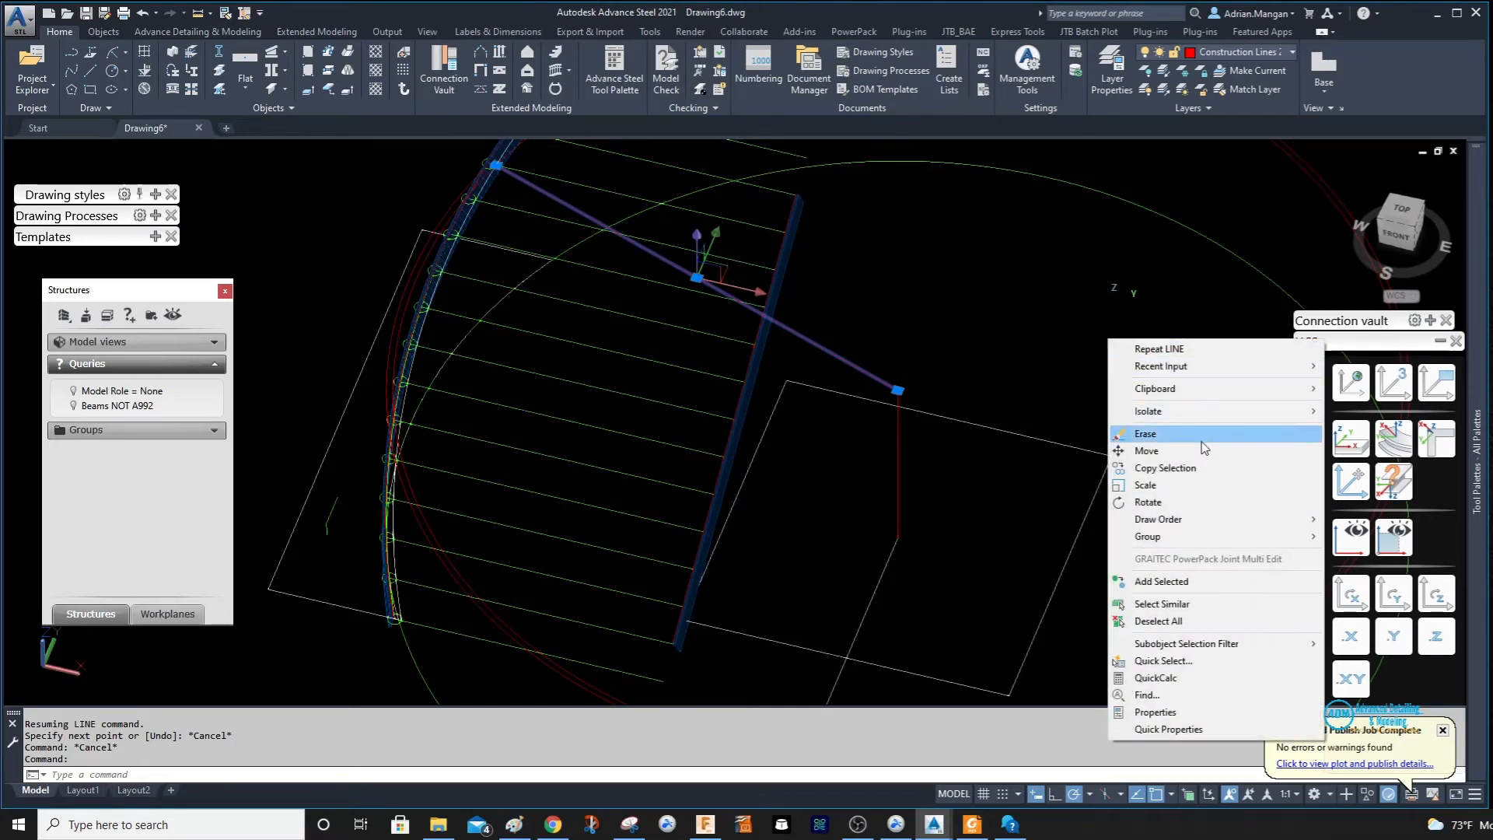
click(1148, 502)
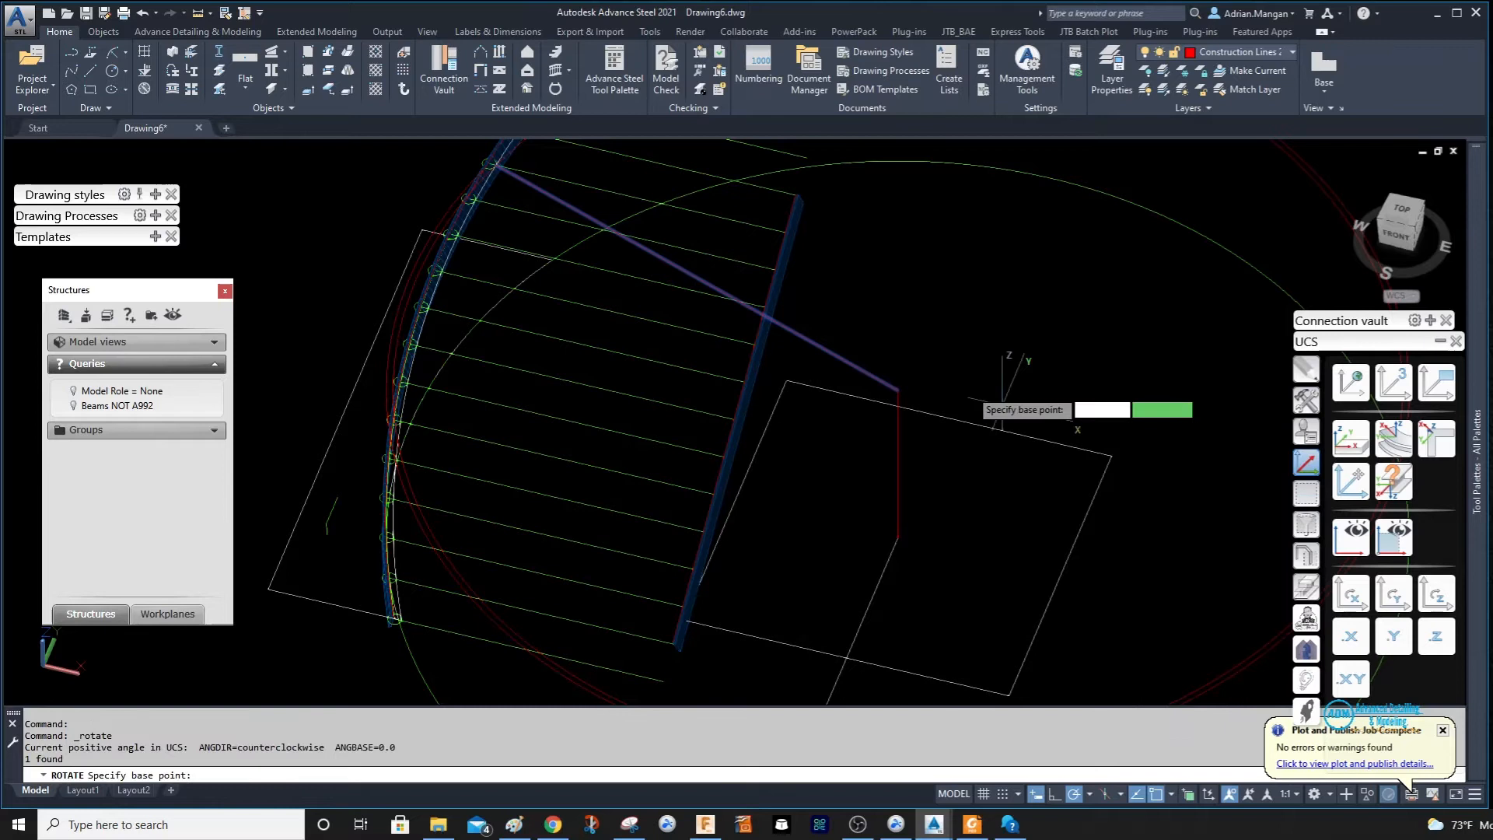
click(896, 390)
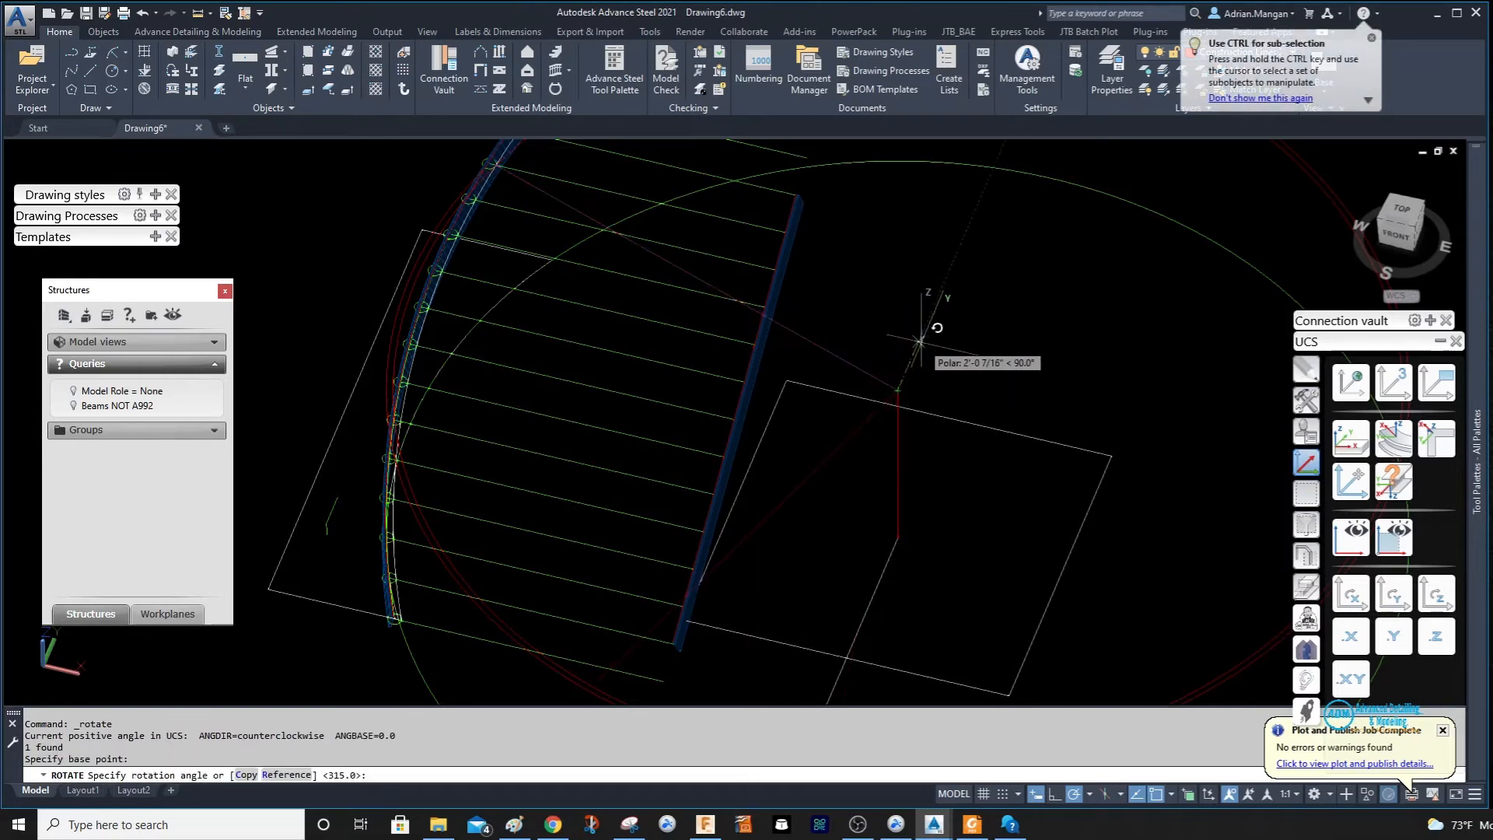
key(Return)
text(-45)
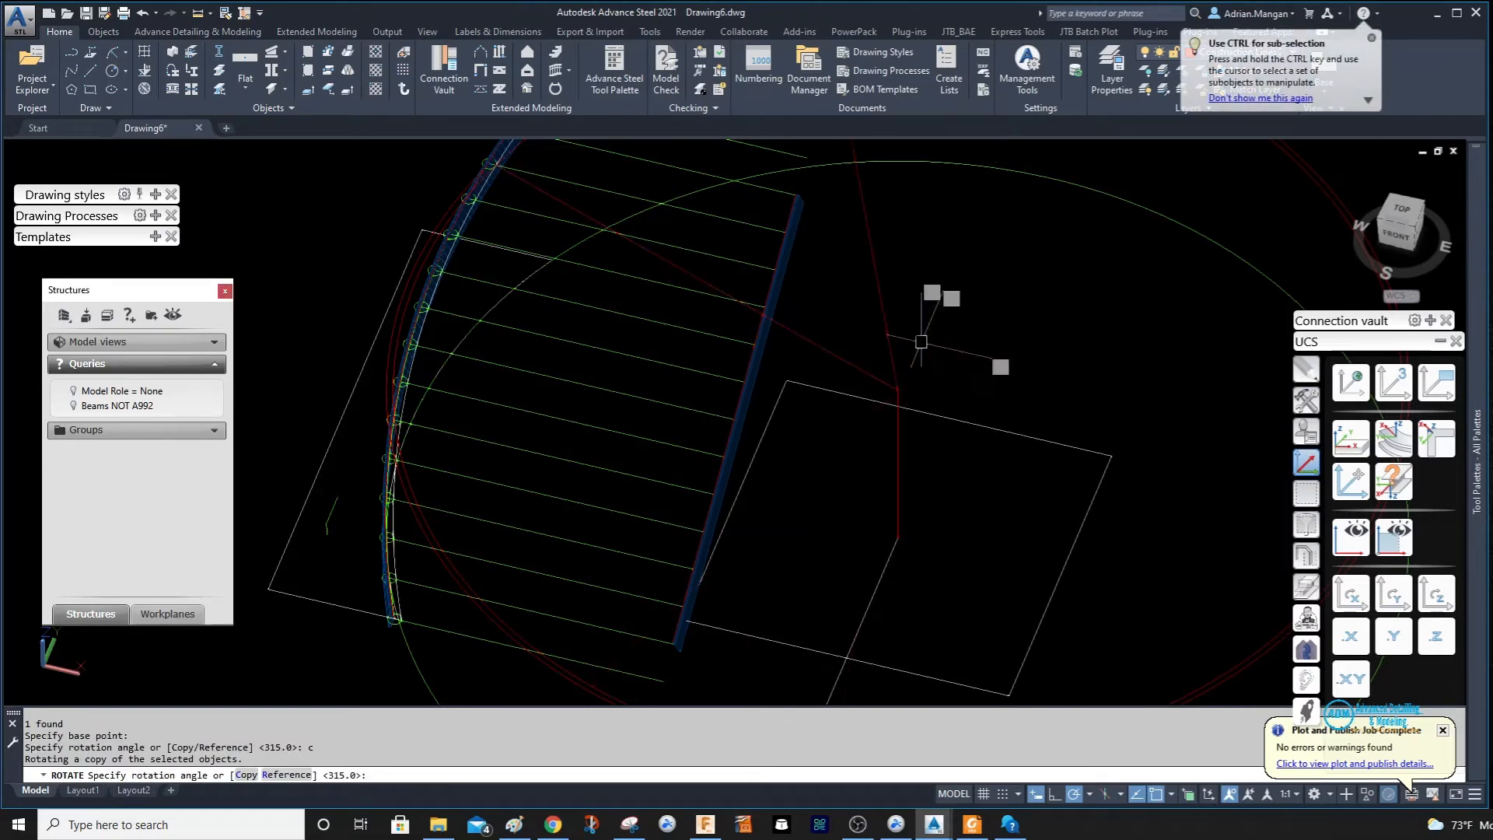
key(Return)
key(Escape)
Trim the inner concentric circle down to the arc between the two radial lines.
scroll(906, 333, down, 4)
scroll(750, 325, up, 5)
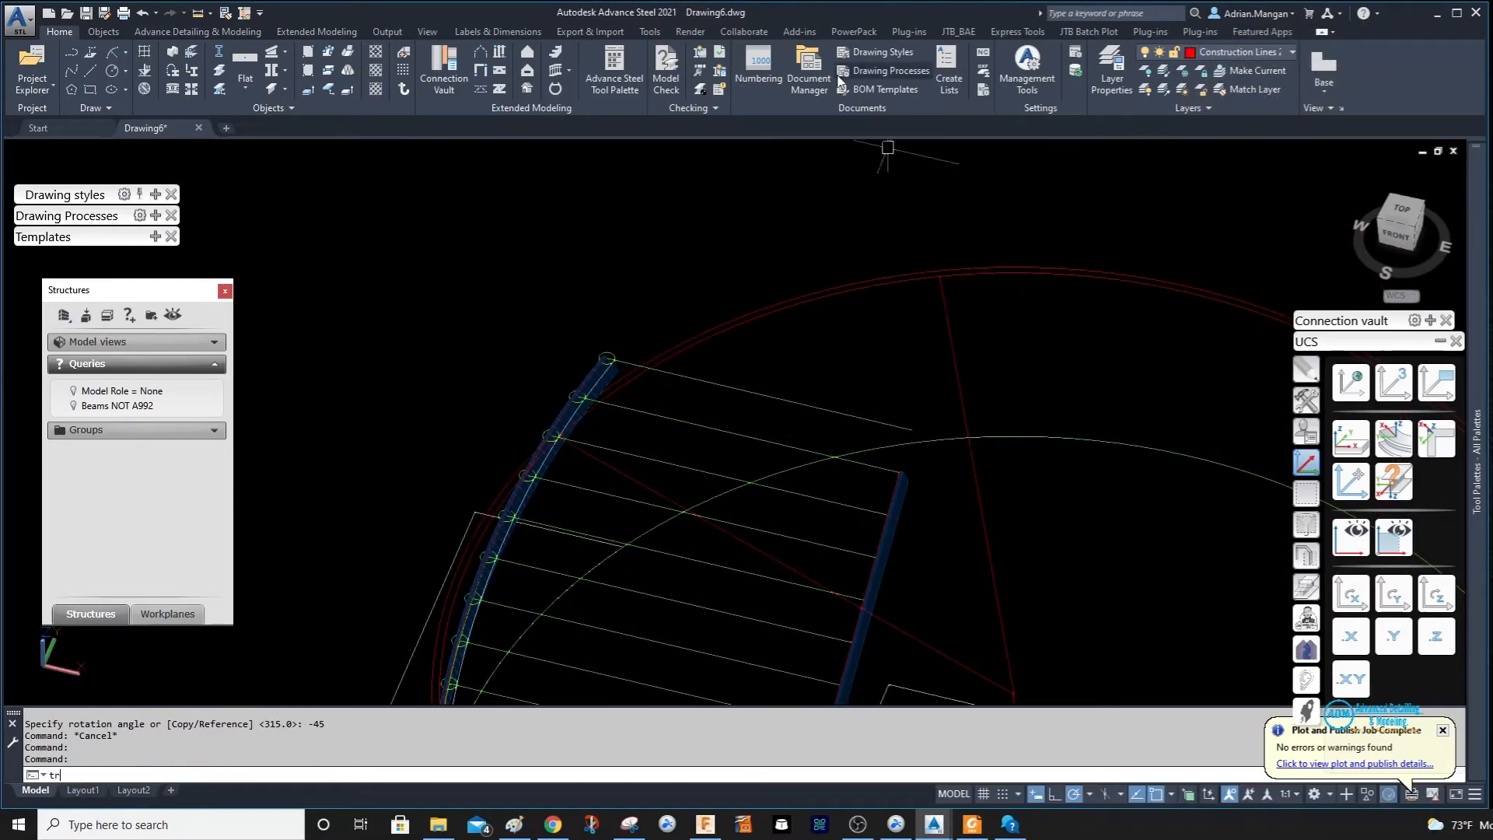
text(tr)
key(Return)
click(945, 295)
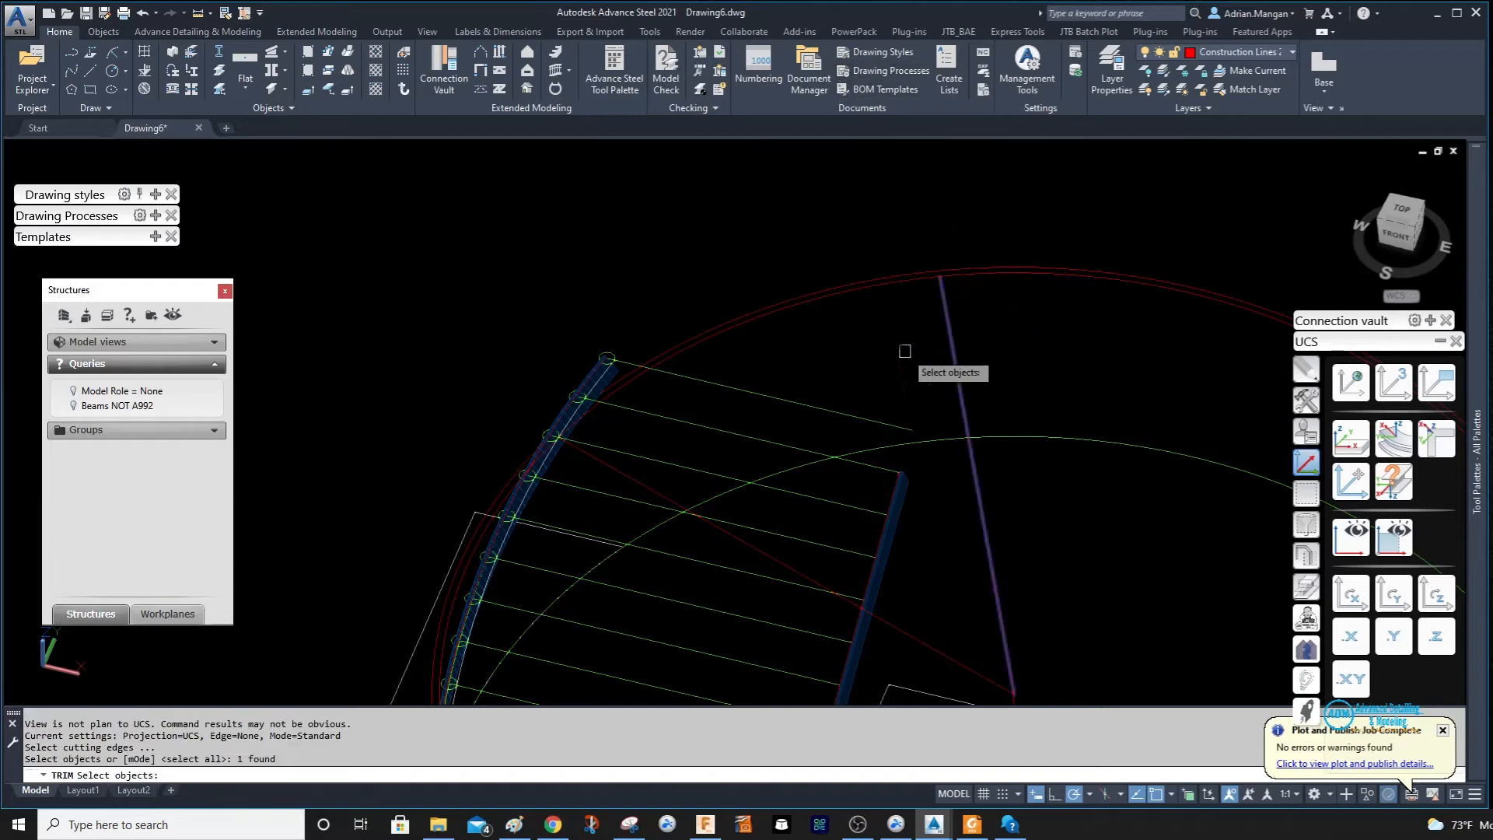
click(637, 476)
key(Return)
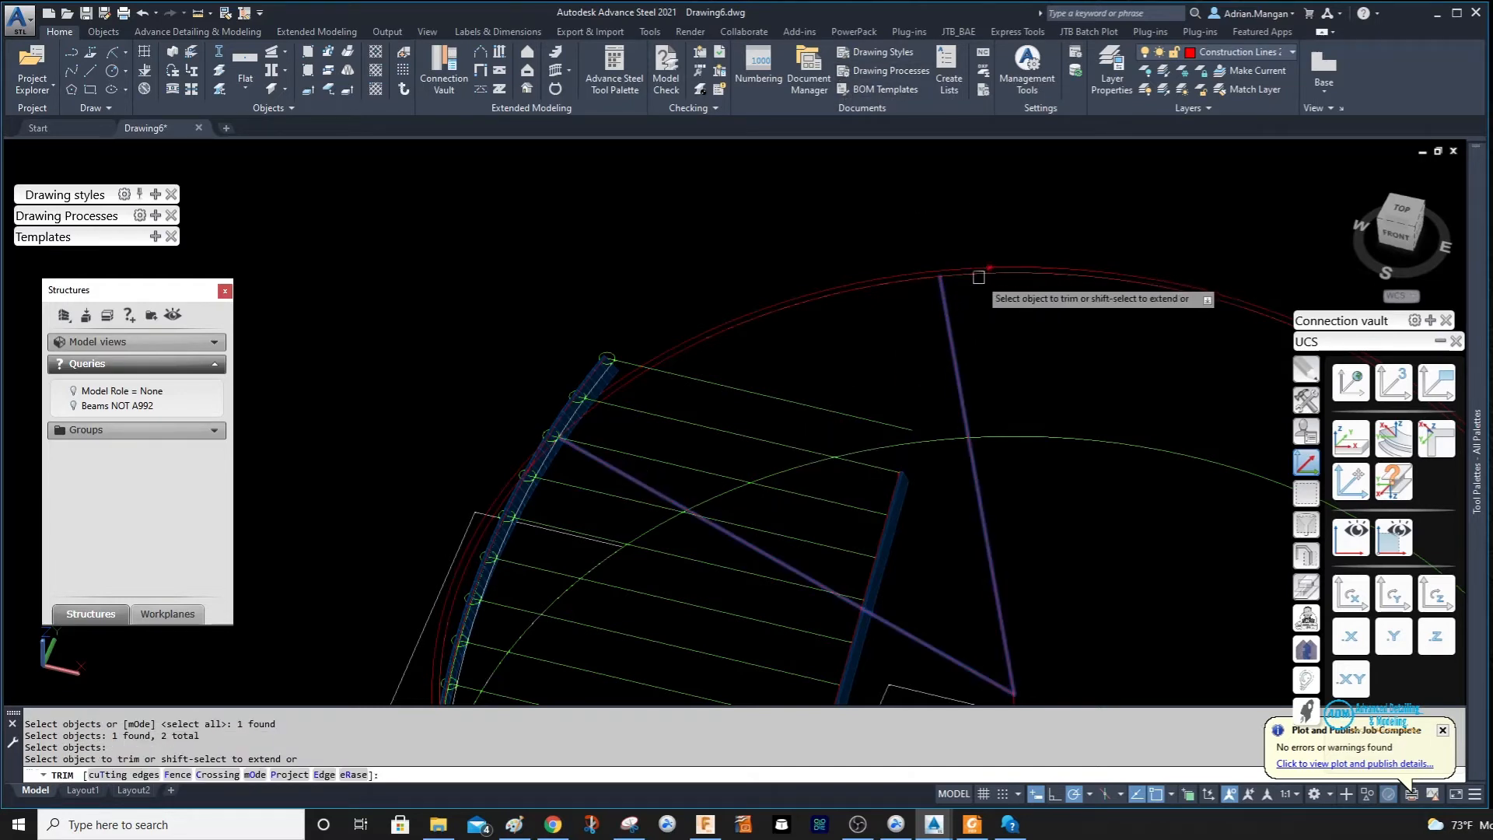
click(978, 276)
right_click(978, 280)
click(1011, 291)
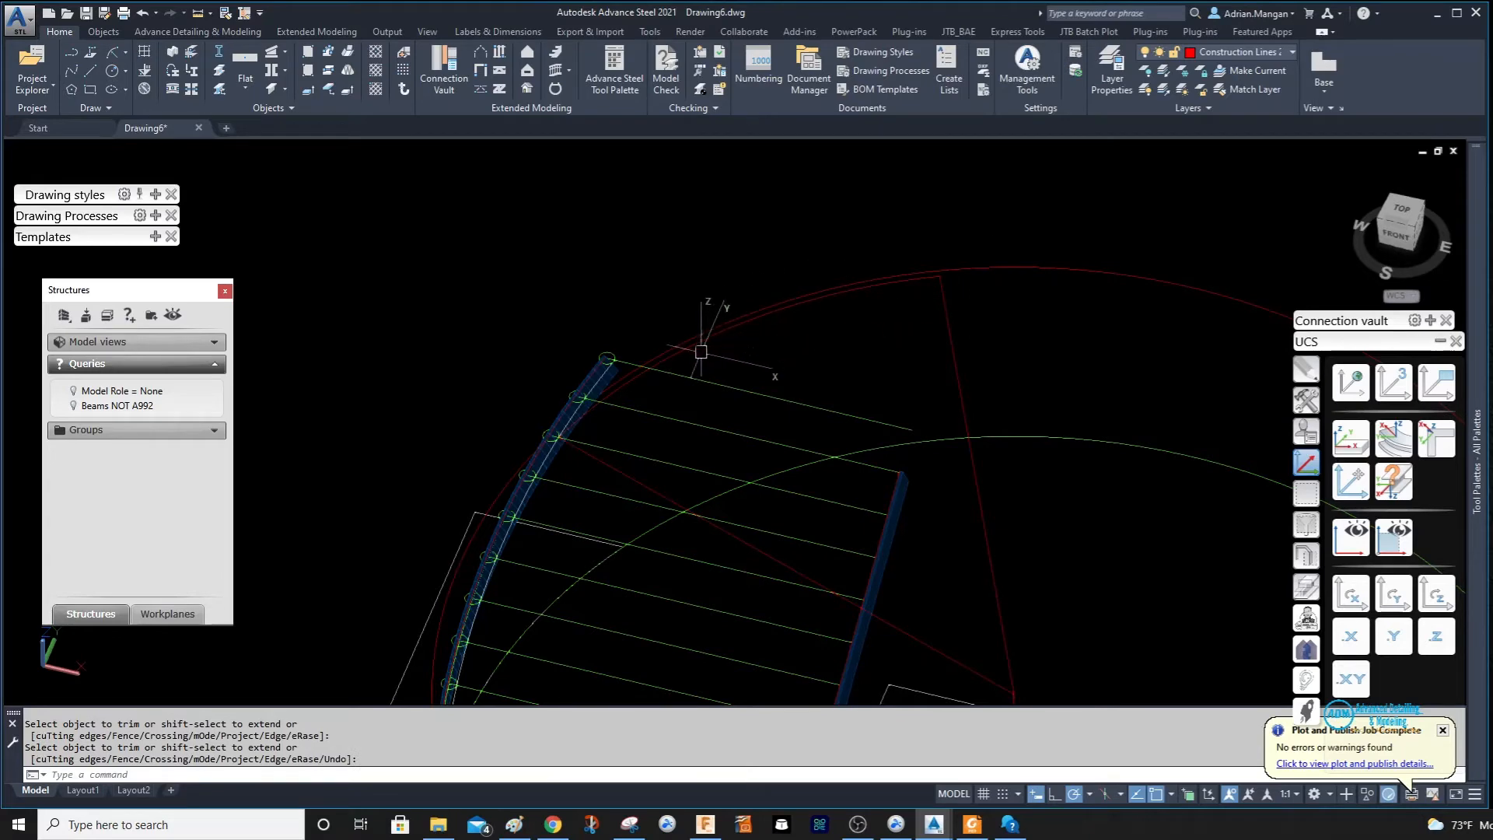
Examine how the trimmed arc meets the curved stringer's spline and how the outer circle lies beside it.
middle_drag(606, 386, 725, 283)
click(744, 284)
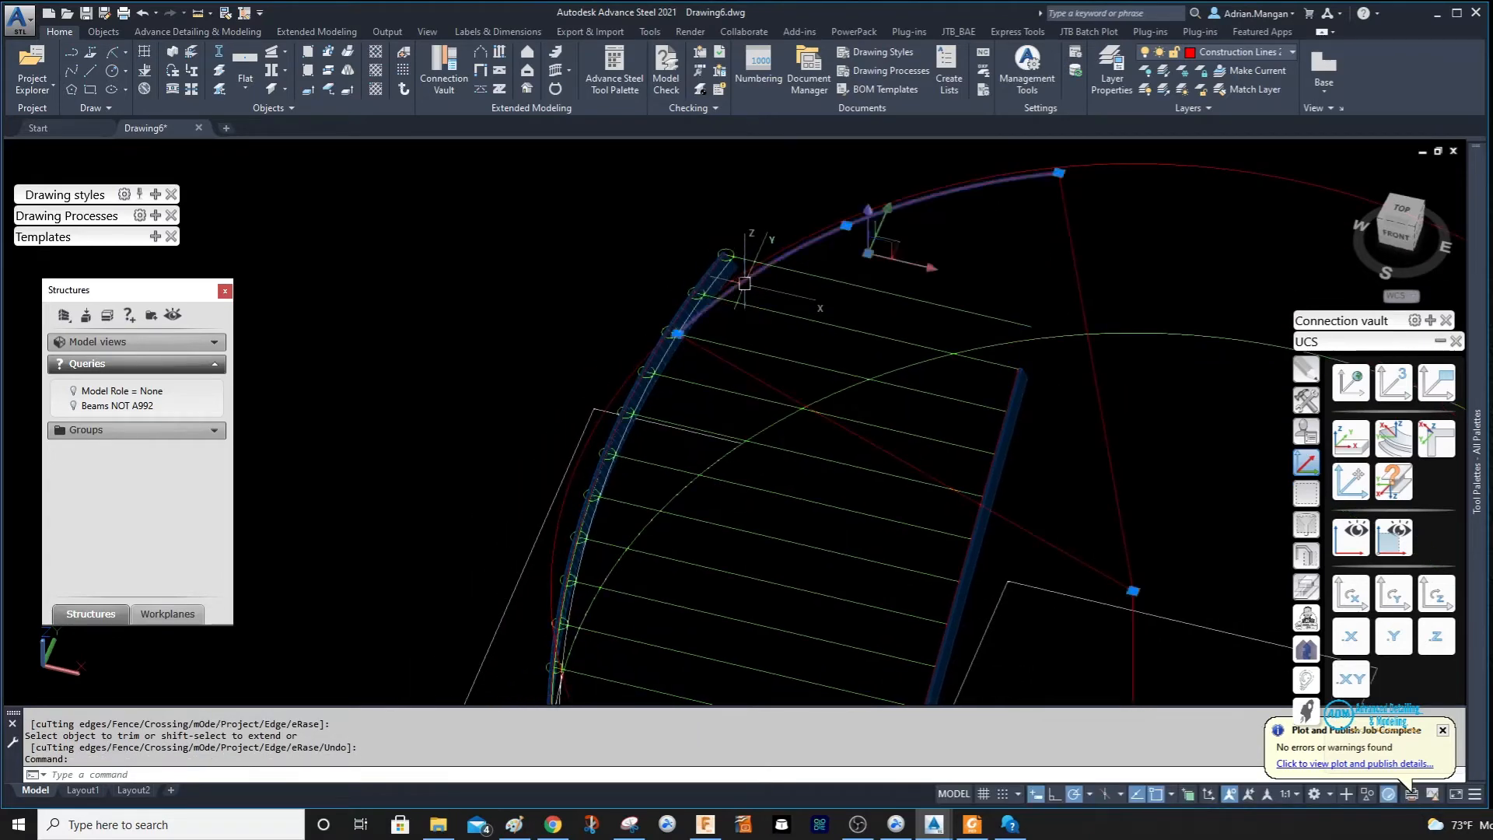
scroll(648, 372, up, 3)
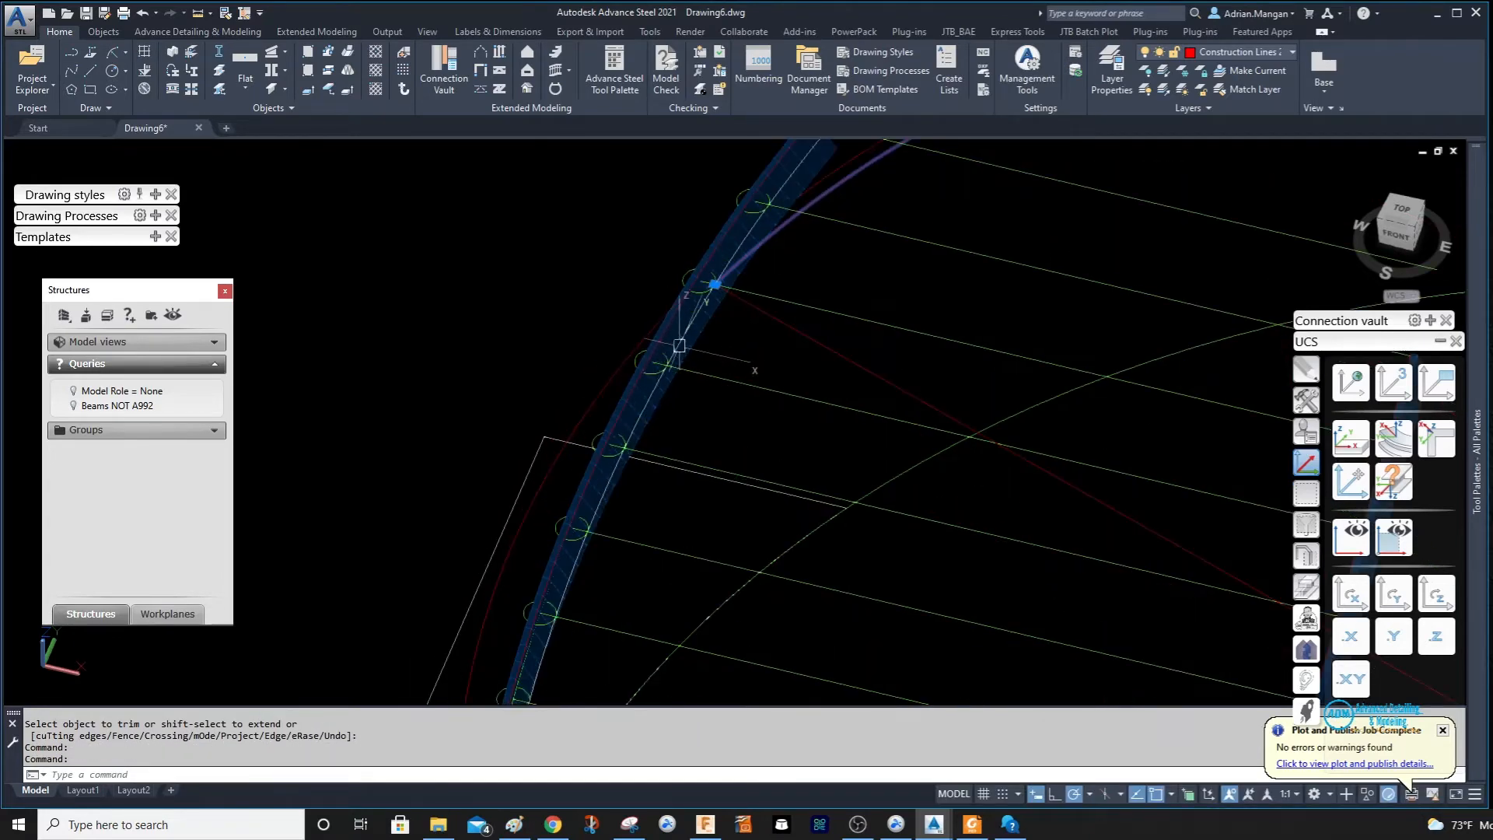
click(686, 332)
scroll(786, 287, down, 6)
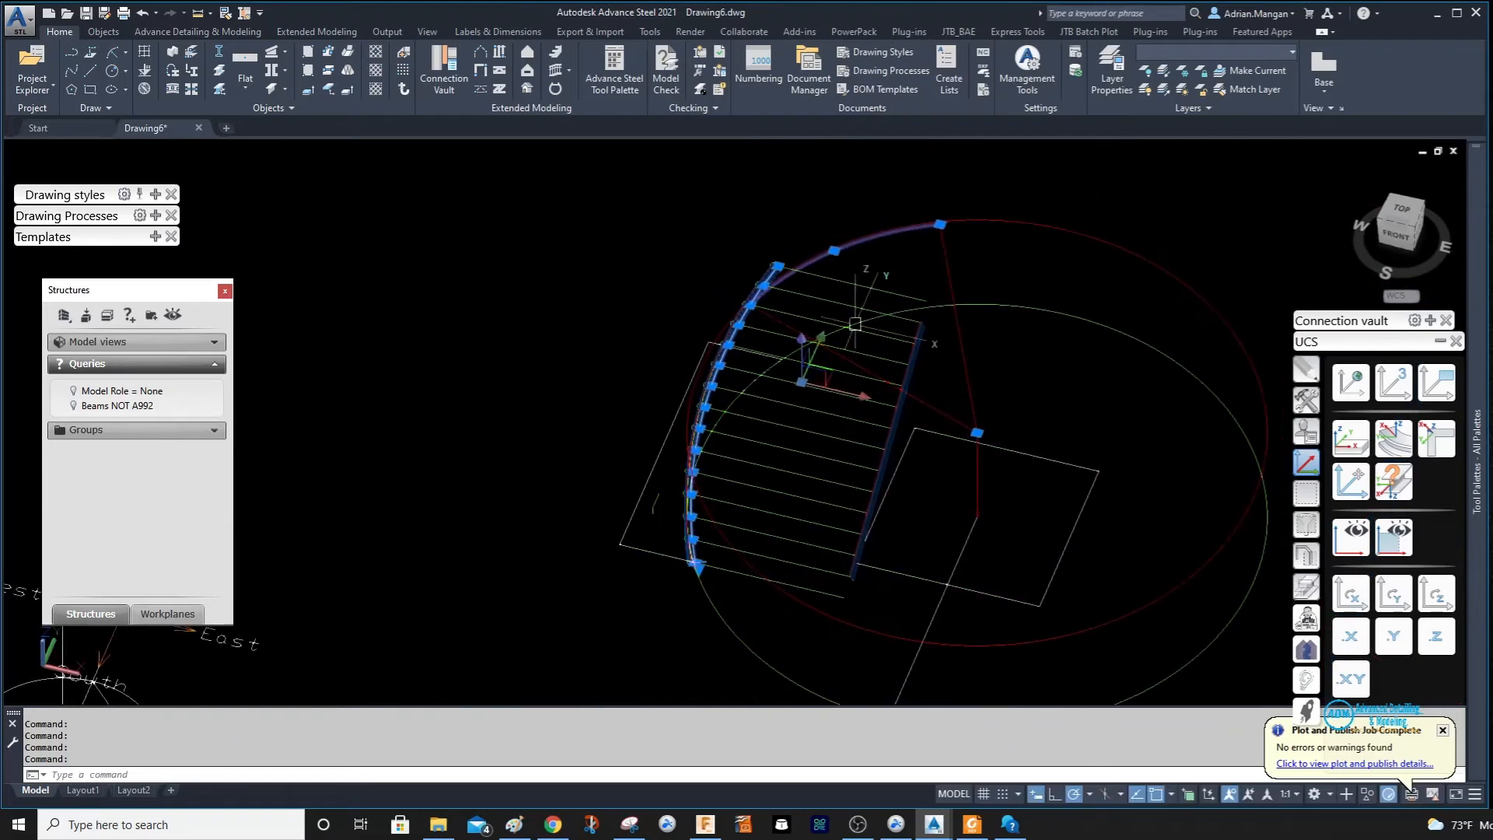
scroll(852, 247, up, 5)
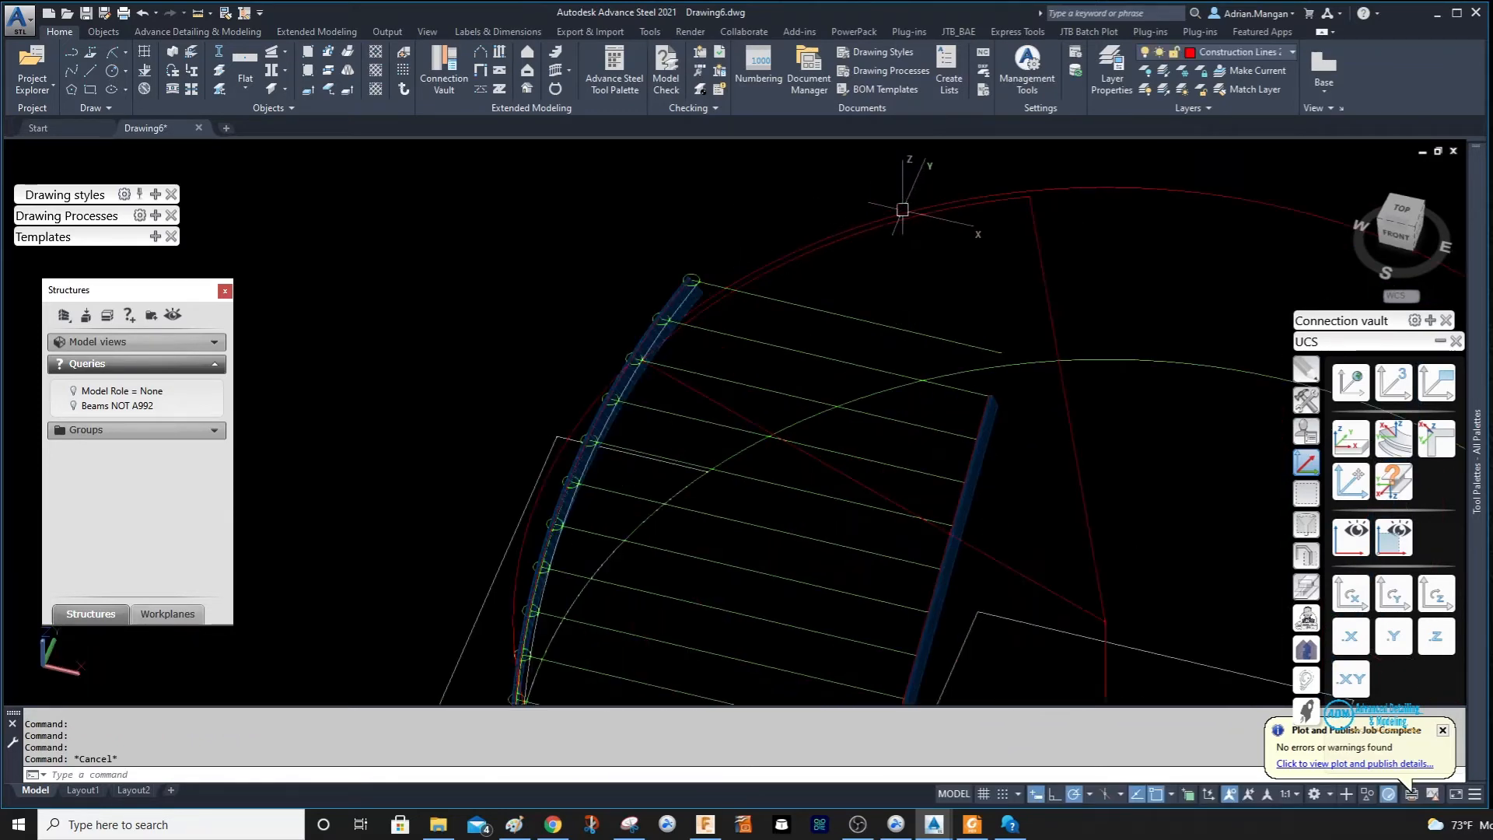
middle_drag(917, 173, 907, 236)
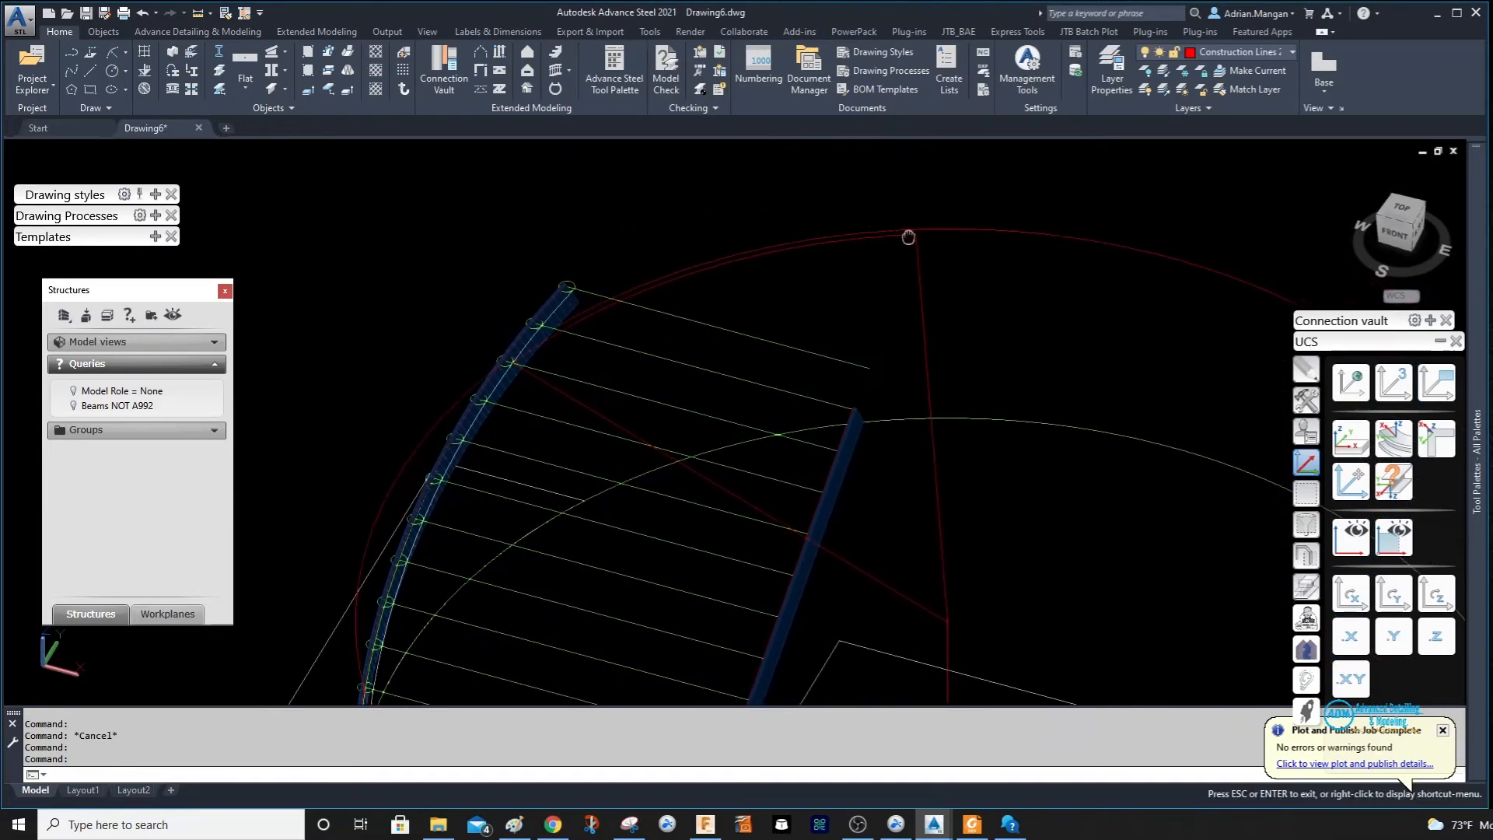
click(933, 227)
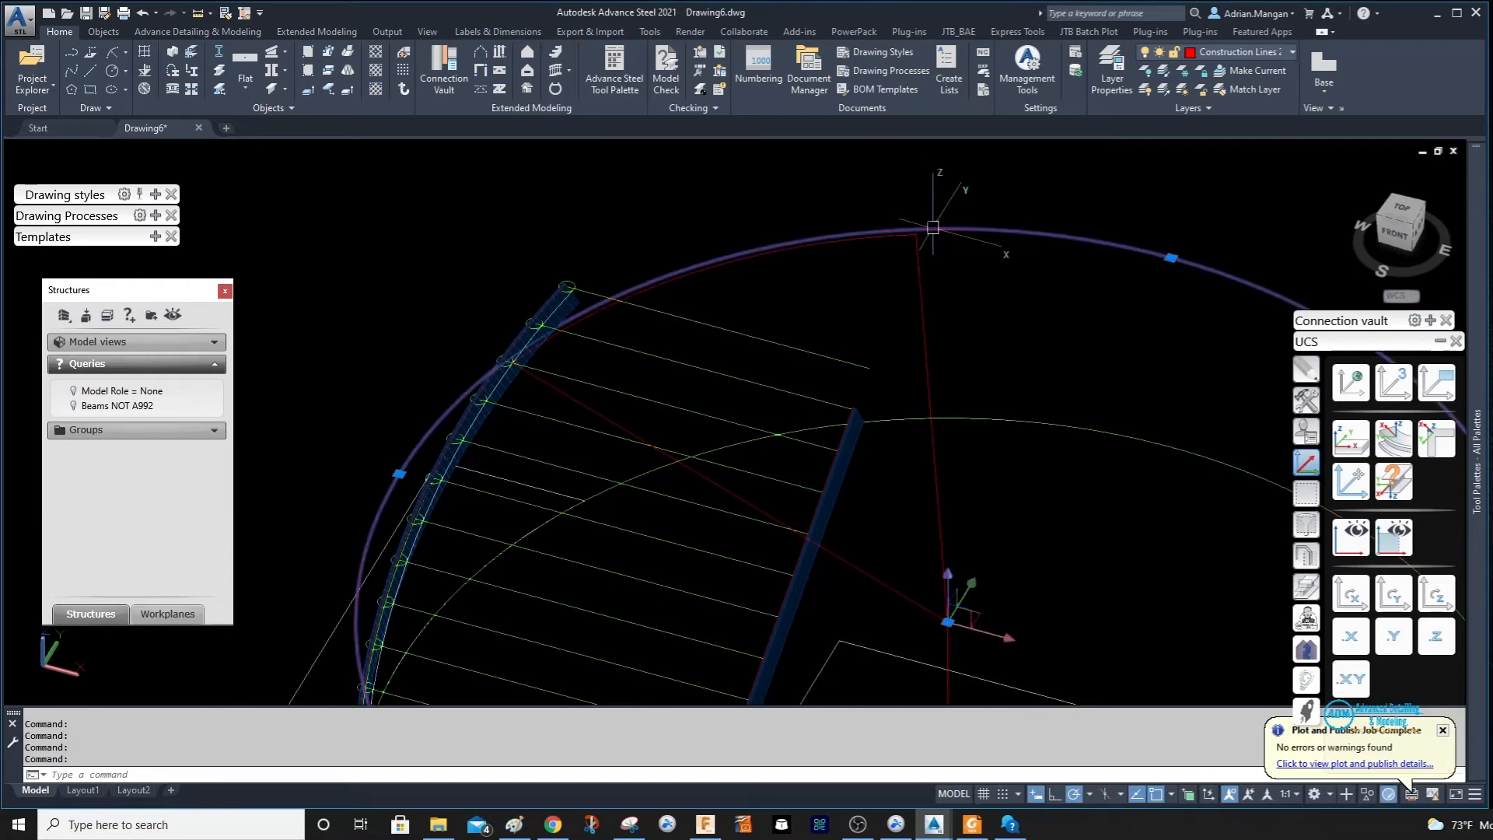
key(Escape)
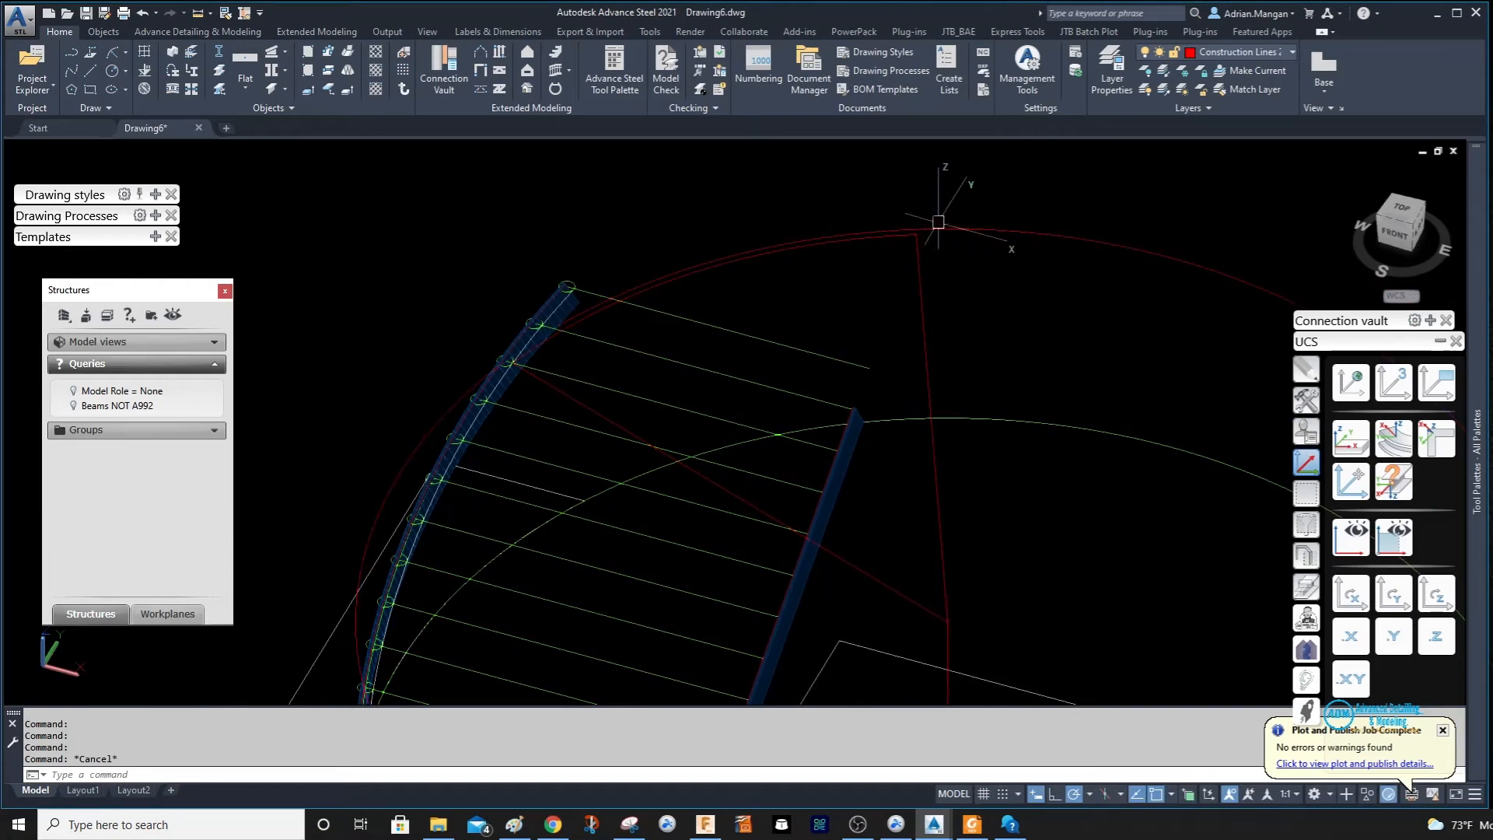
Extend the radial lines out to the outer concentric circle.
text(ex)
key(Return)
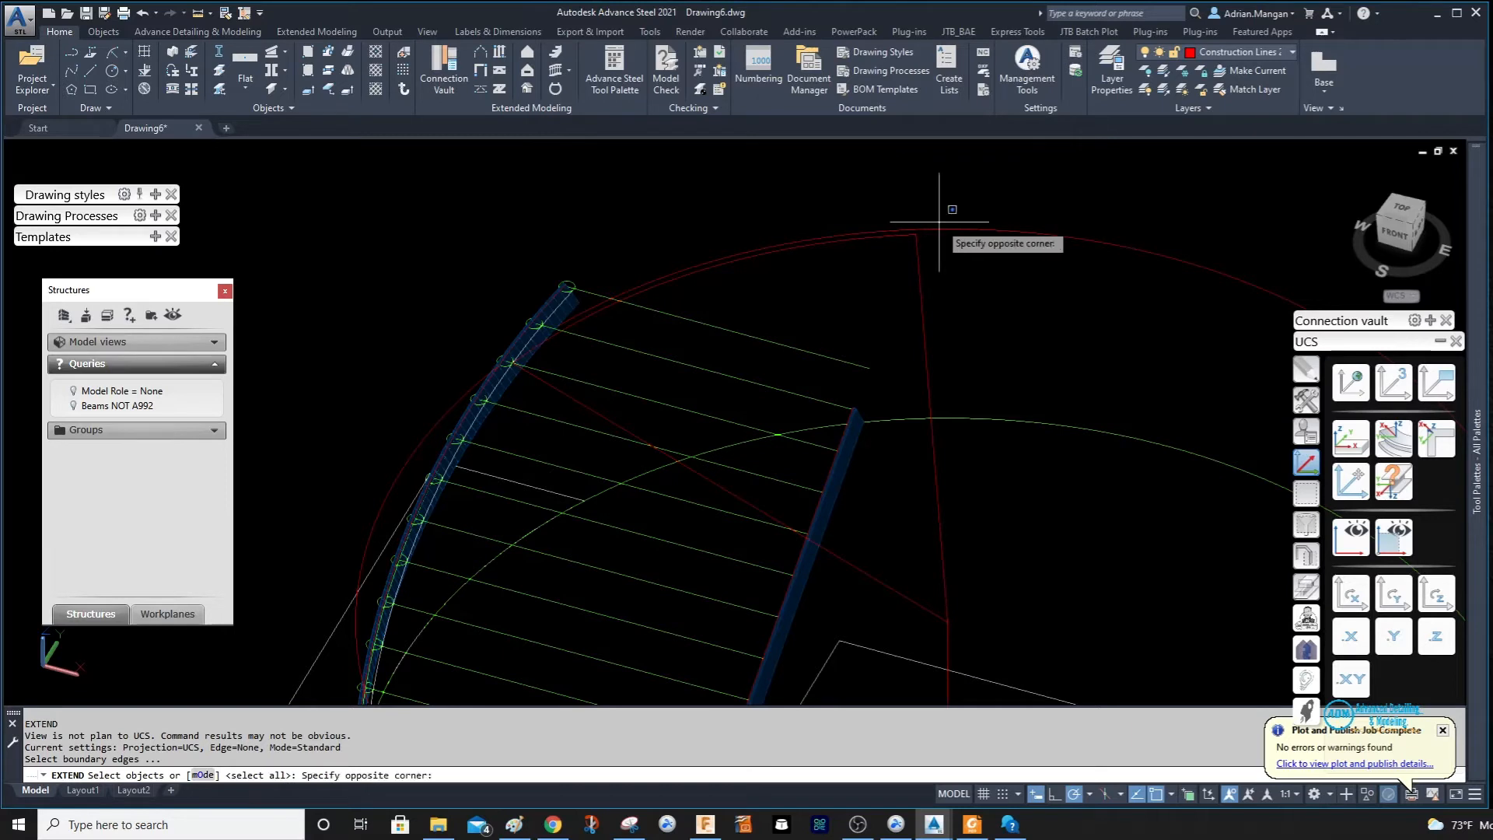
click(939, 221)
click(947, 233)
key(Return)
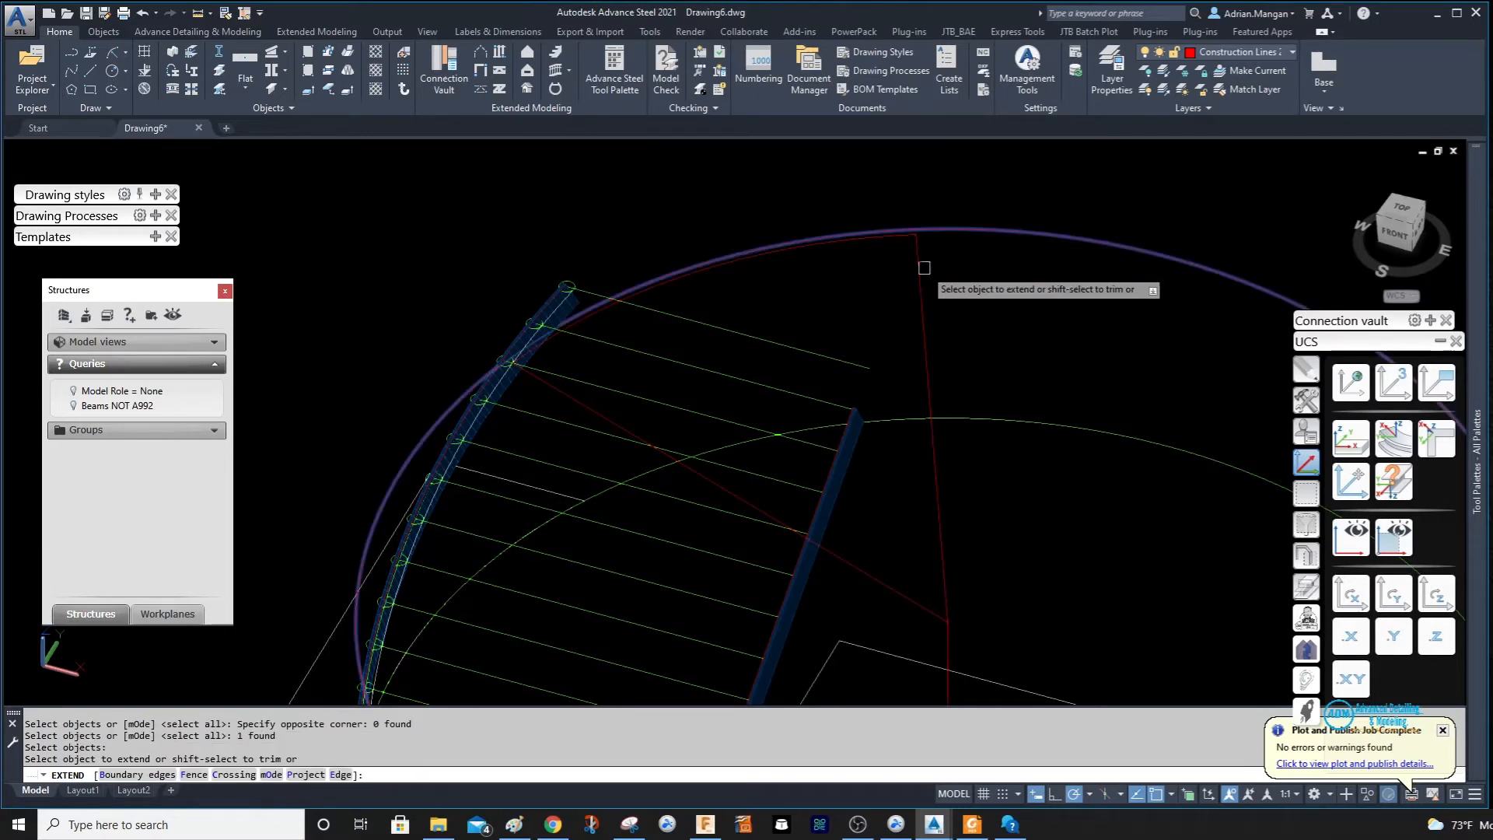
click(620, 392)
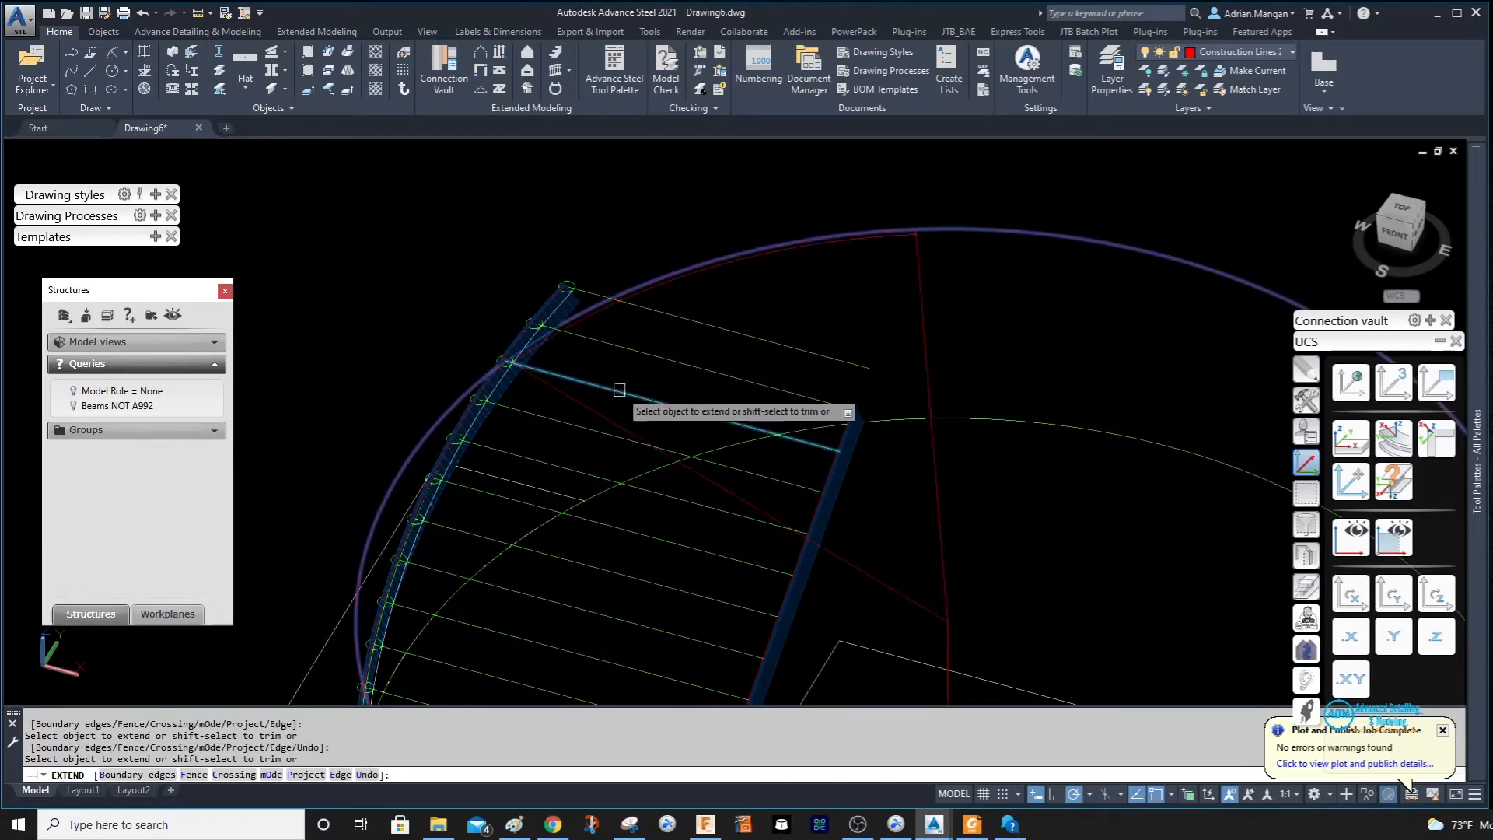
right_click(621, 392)
click(640, 402)
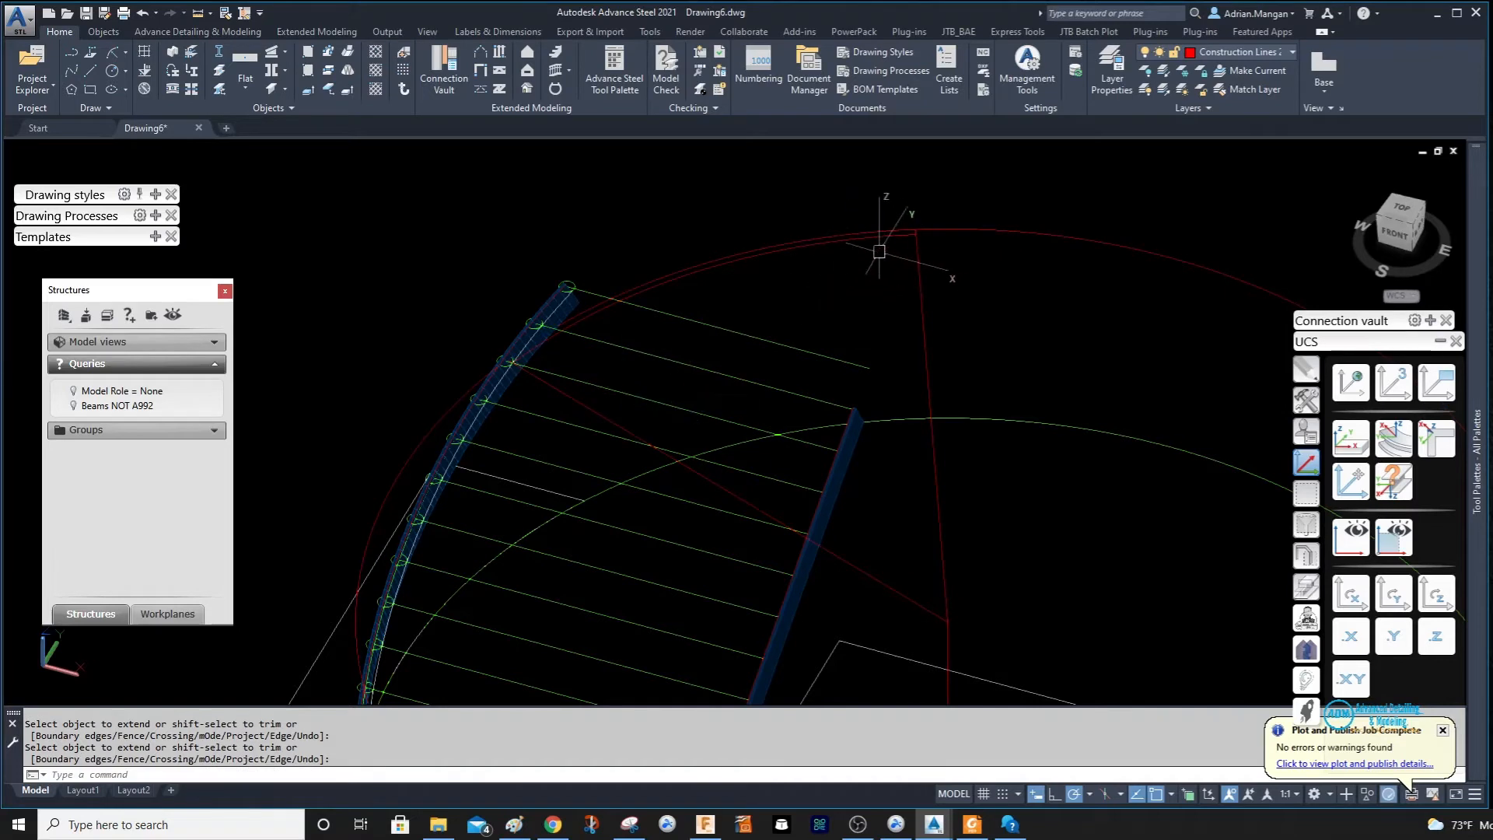
Trim the outer concentric circle down to the arc between the two radial lines.
key(Return)
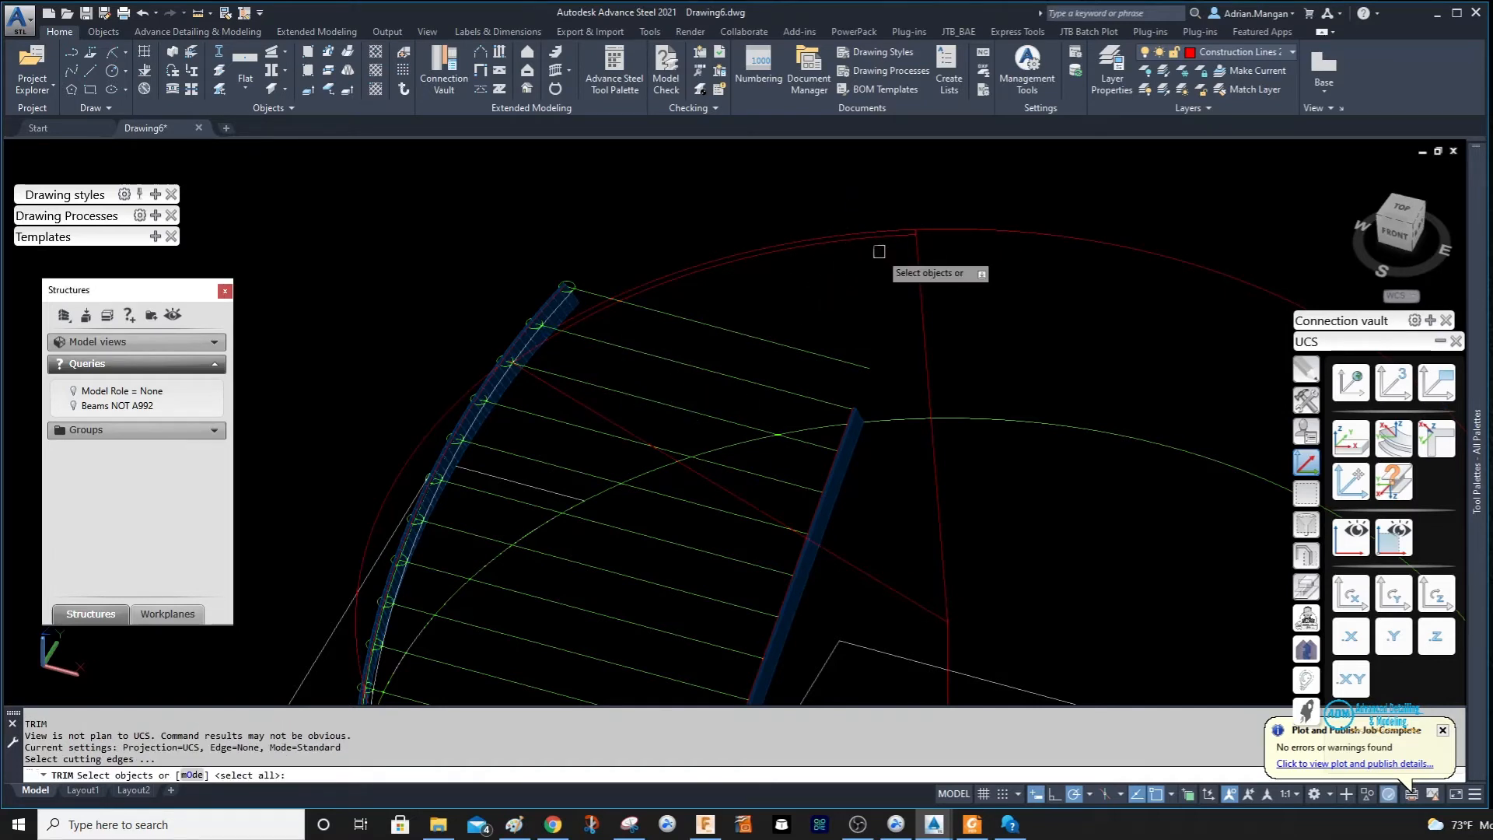
click(918, 268)
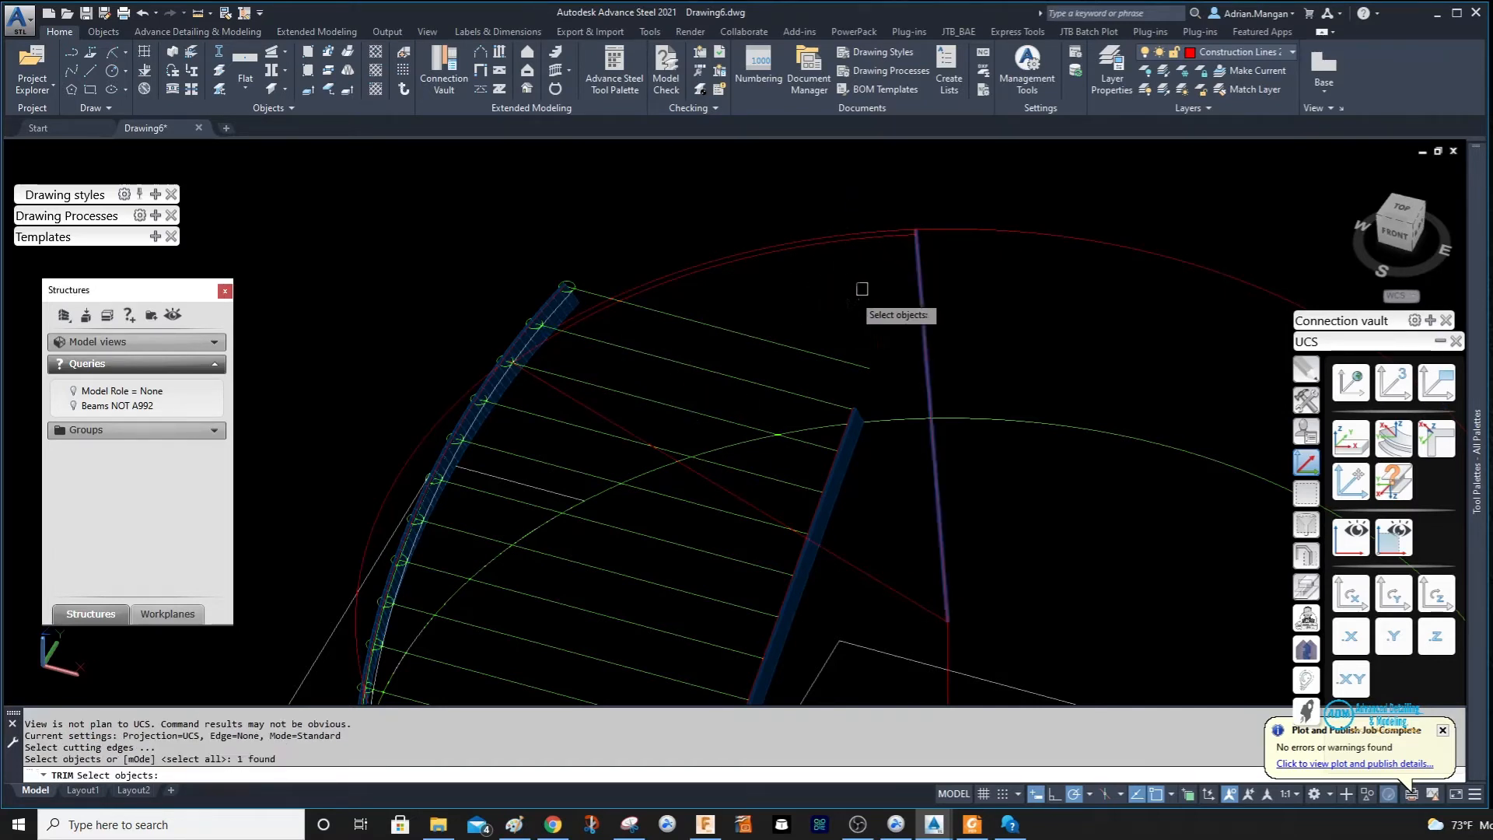
click(543, 396)
key(Return)
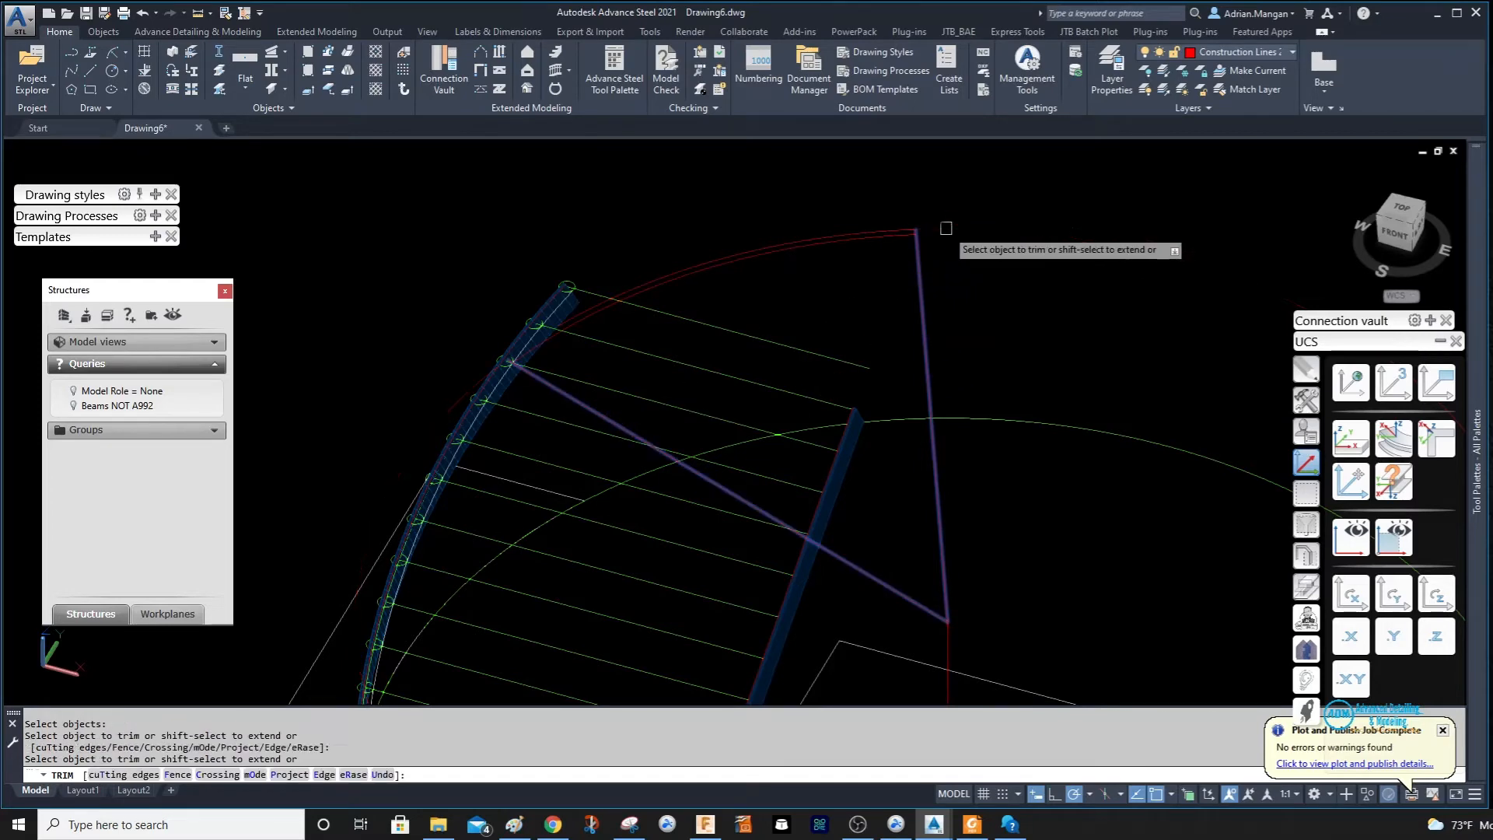
right_click(945, 228)
click(976, 234)
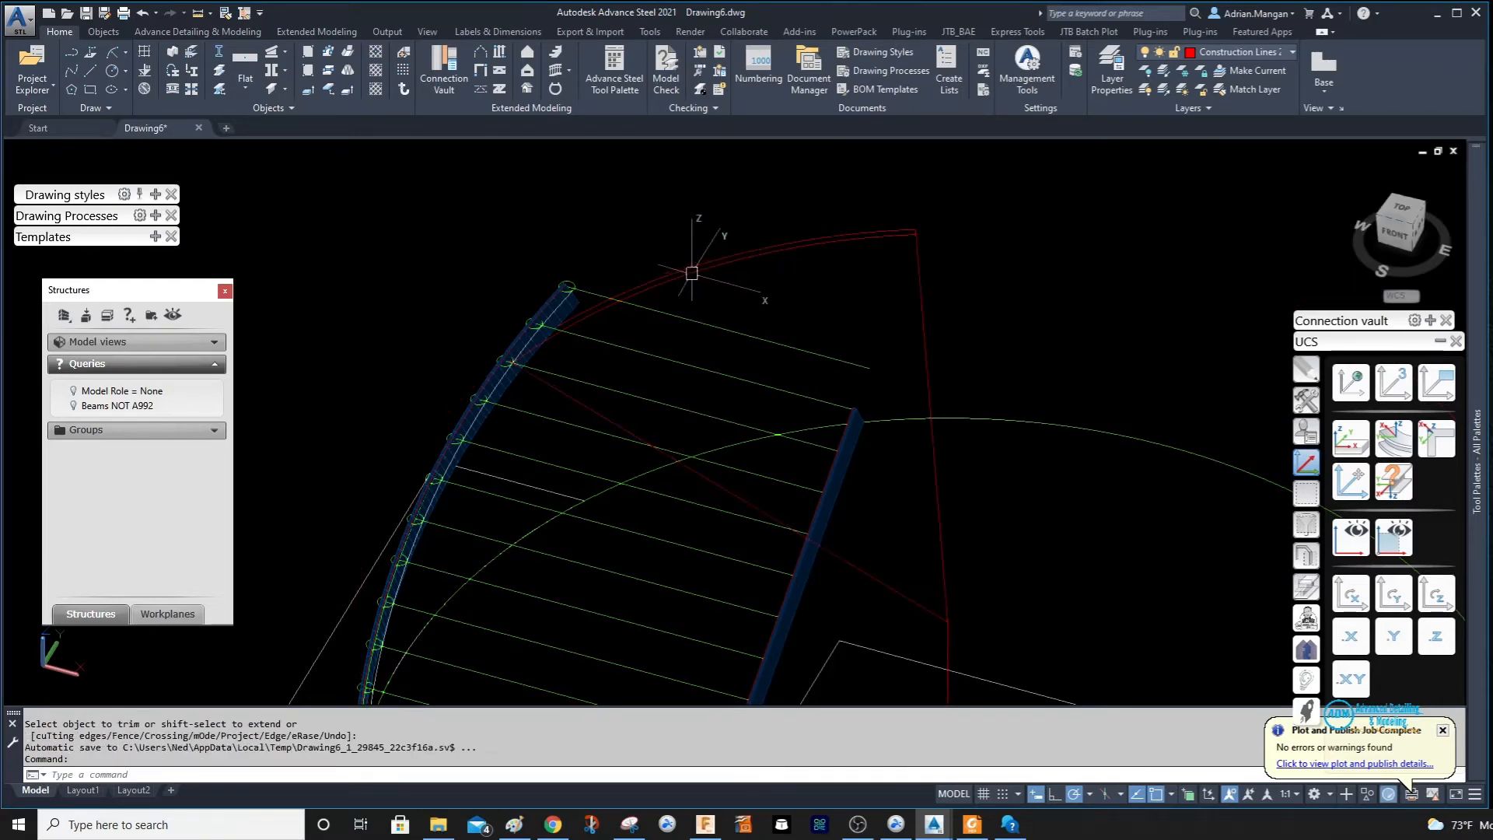
Move the outer arc 2" straight up along the Z axis.
click(709, 255)
right_click(732, 203)
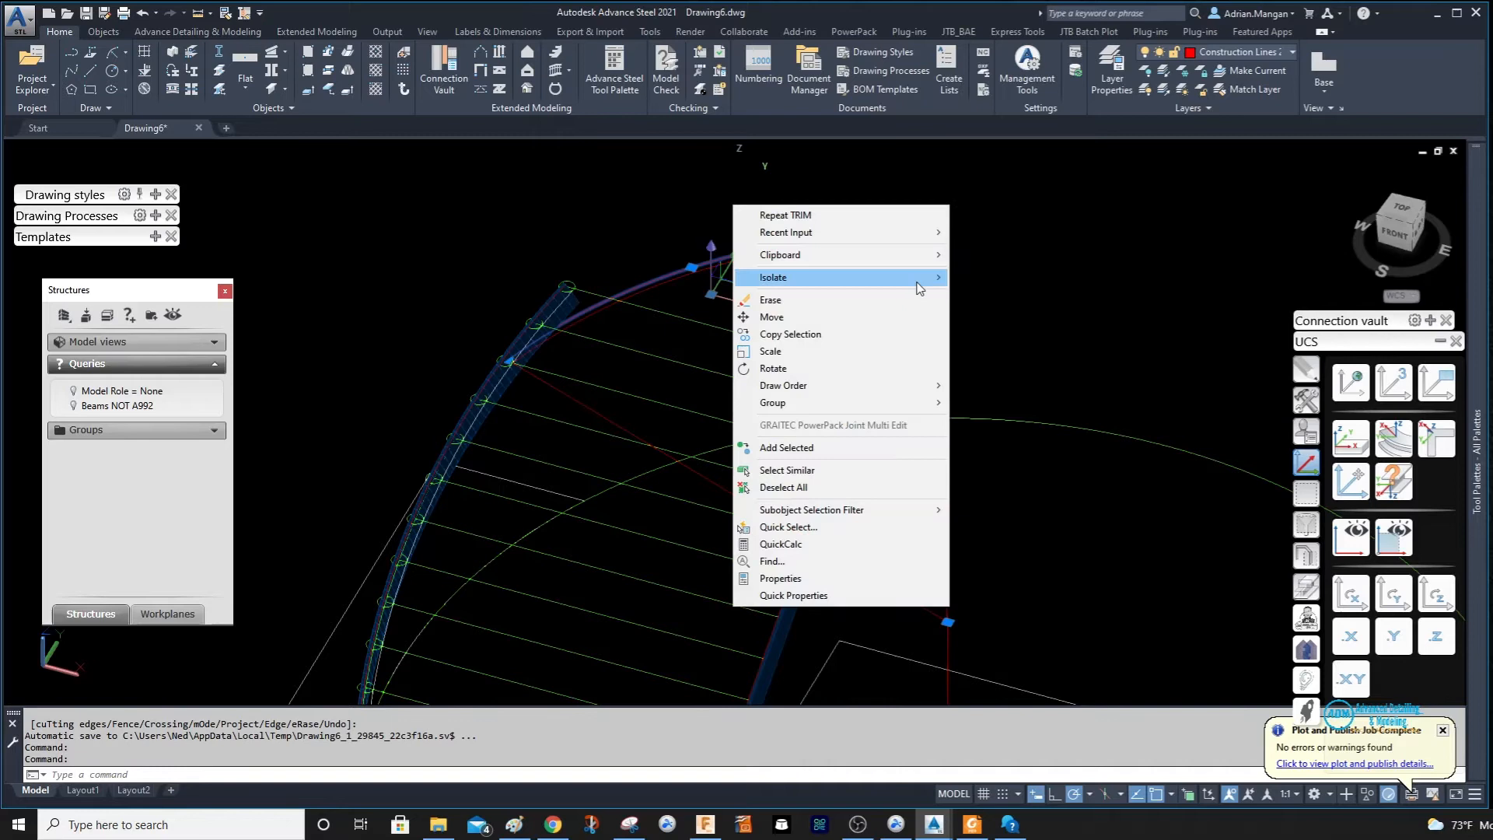
click(887, 317)
click(967, 294)
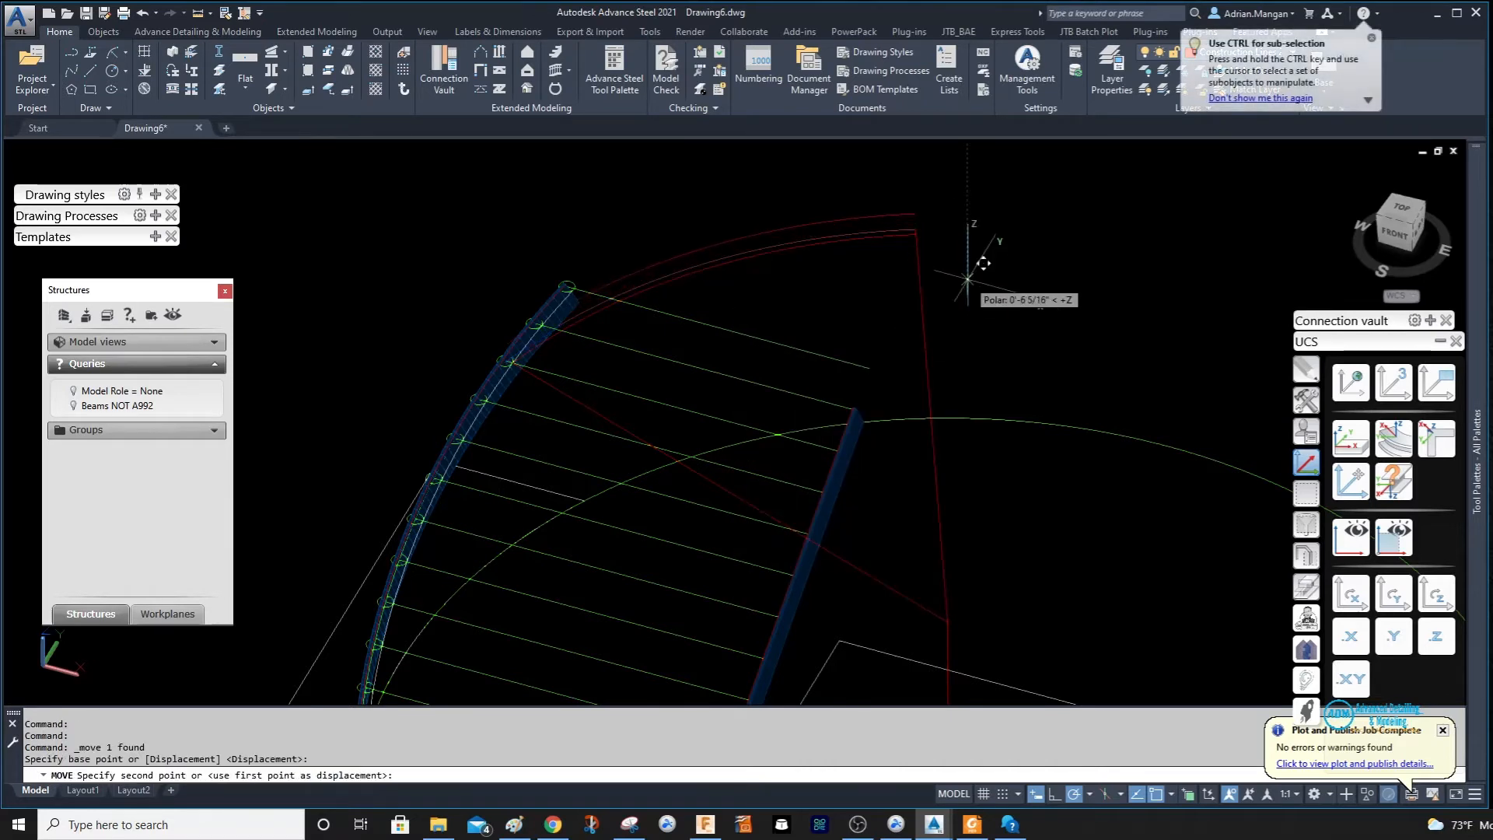
text(2)
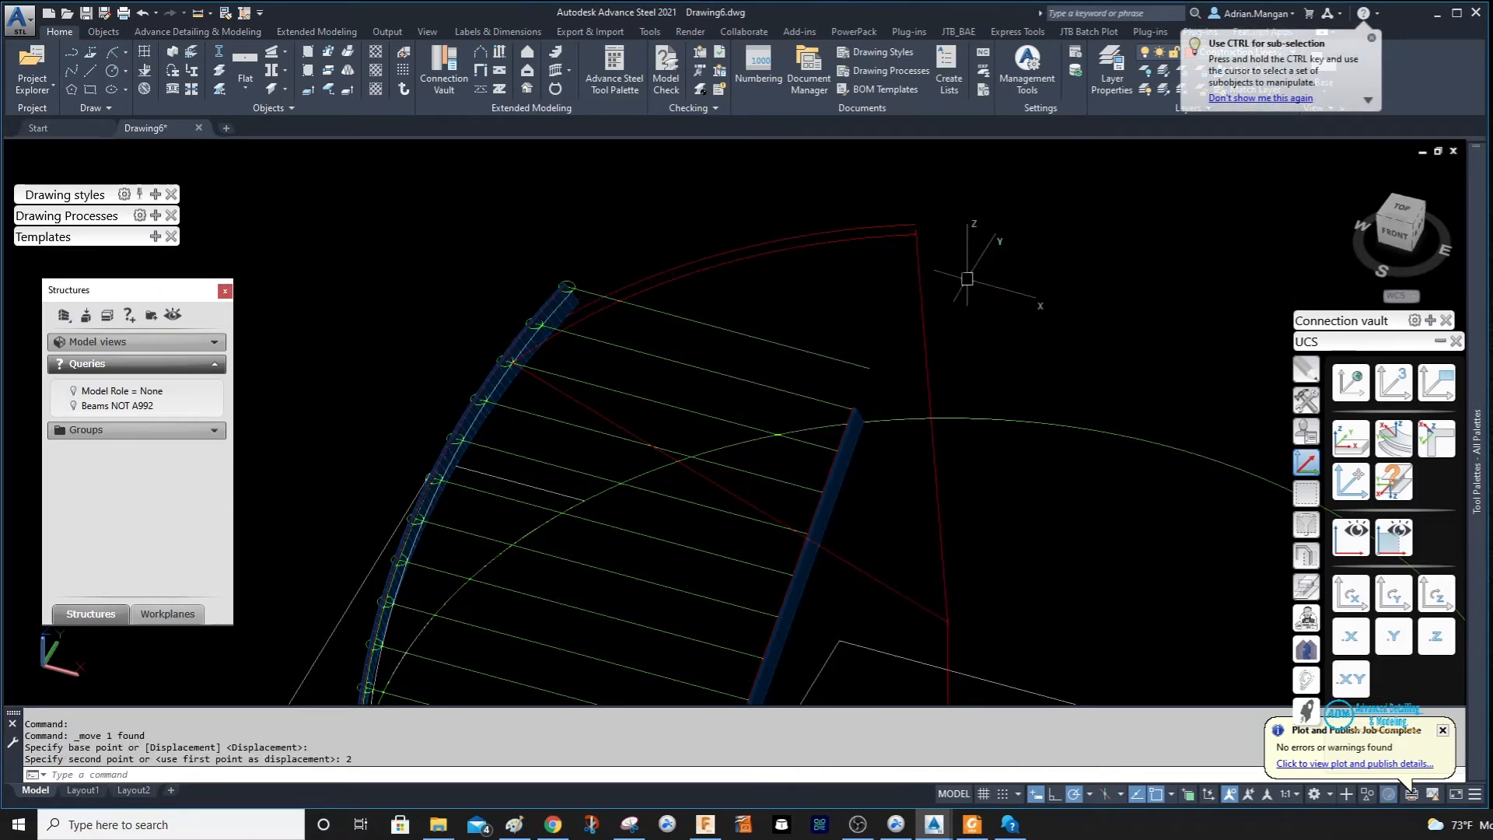
key(Return)
key(Escape)
shift+middle_drag(964, 276, 864, 220)
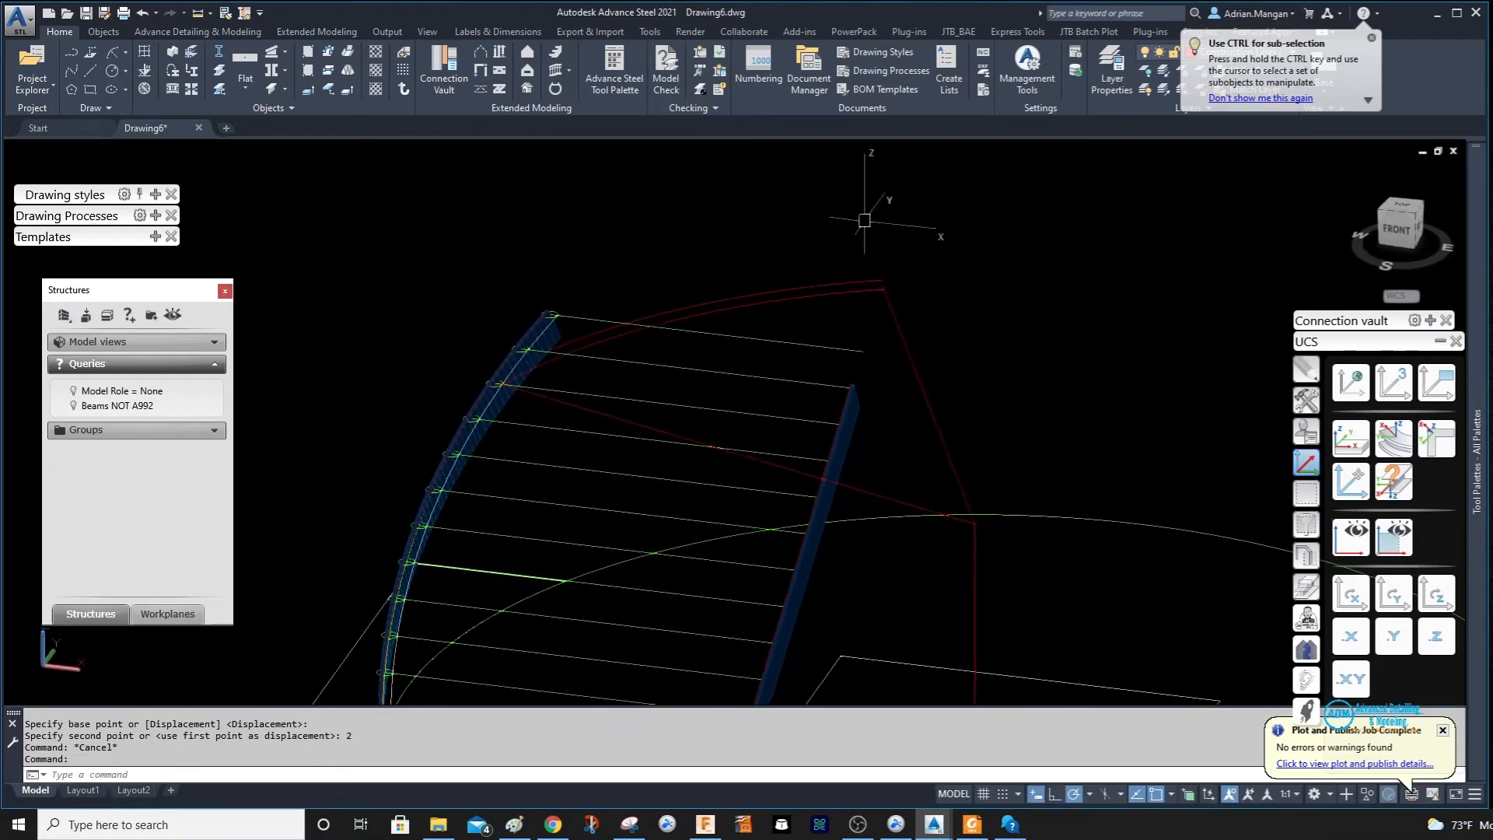
click(789, 282)
right_click(786, 285)
key(Escape)
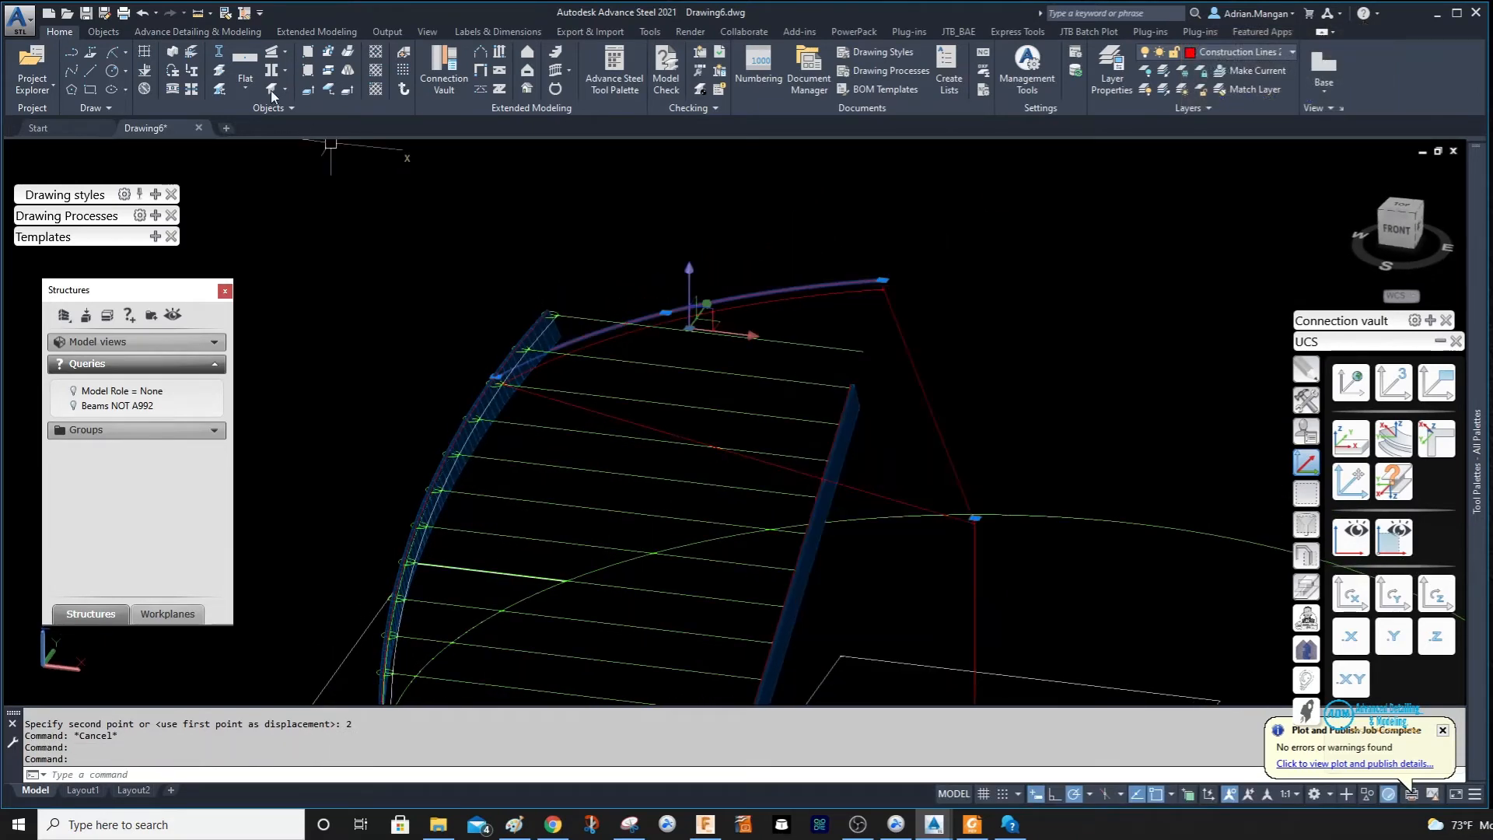
key(Escape)
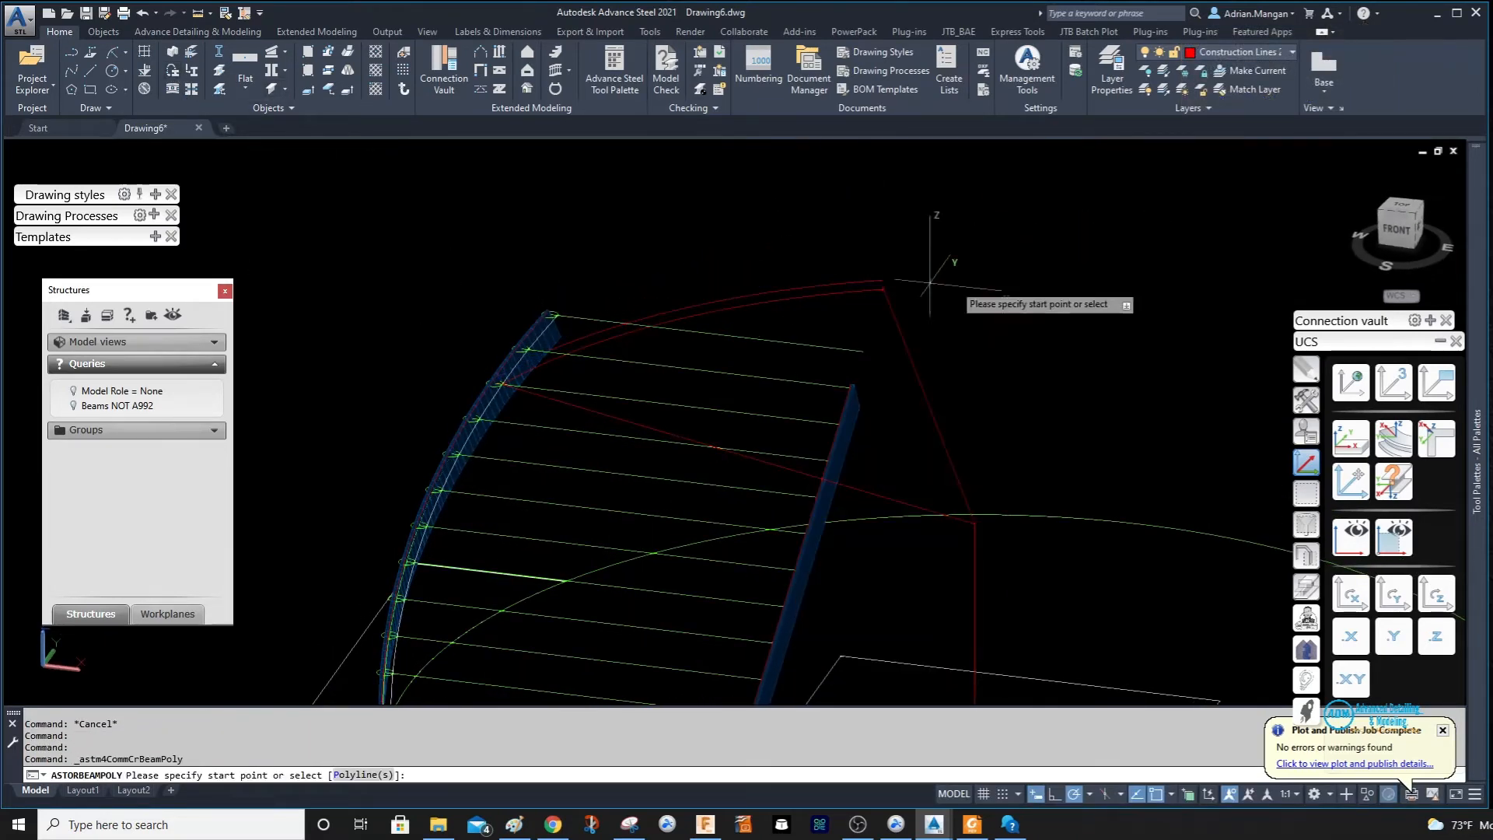
key(Escape)
key(Escape)
Make Standard the current layer and create a polyline beam from the raised outer arc, keeping the arc itself.
click(1293, 52)
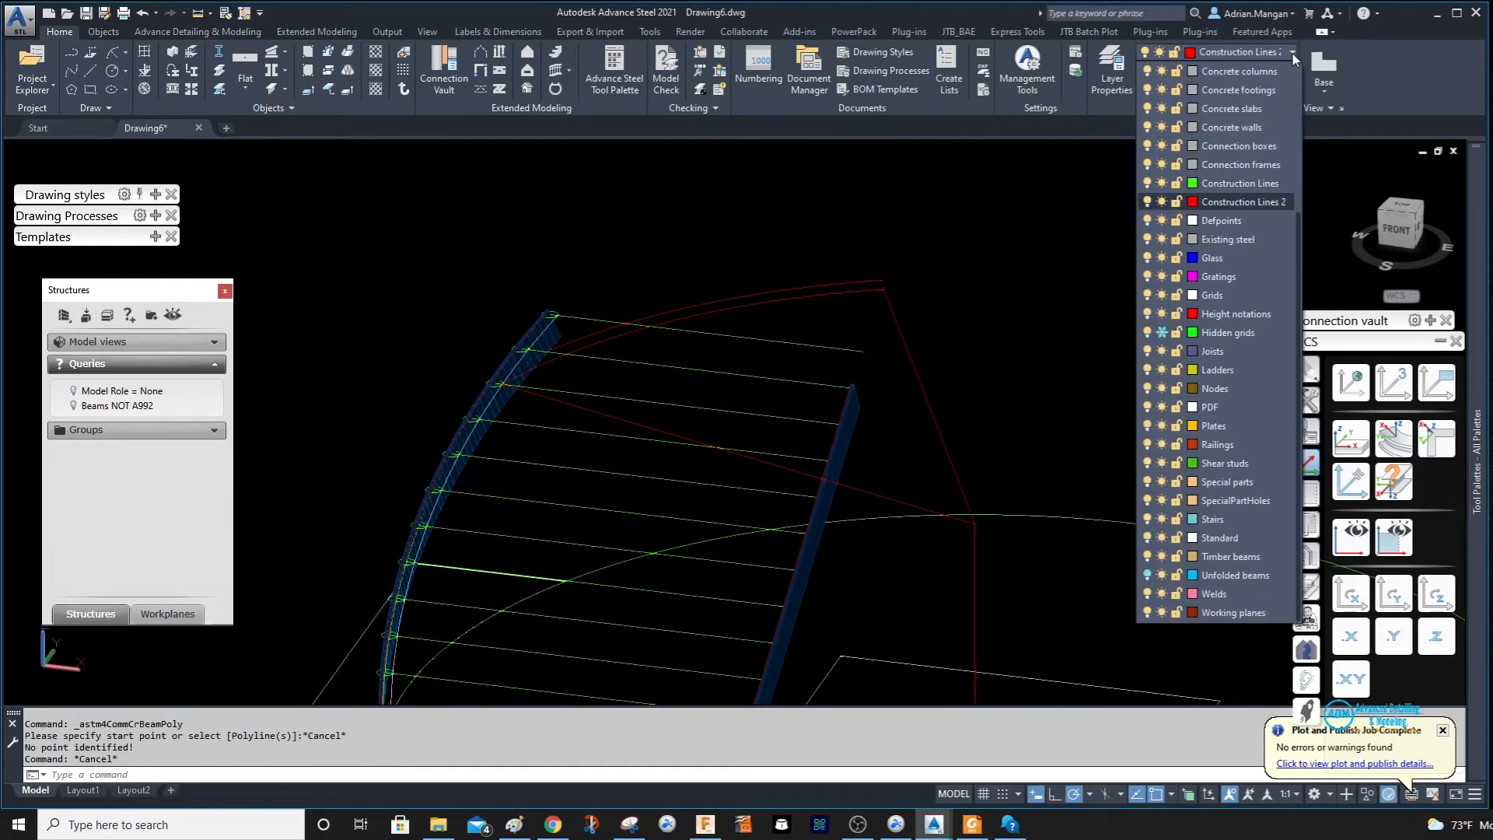
click(1216, 535)
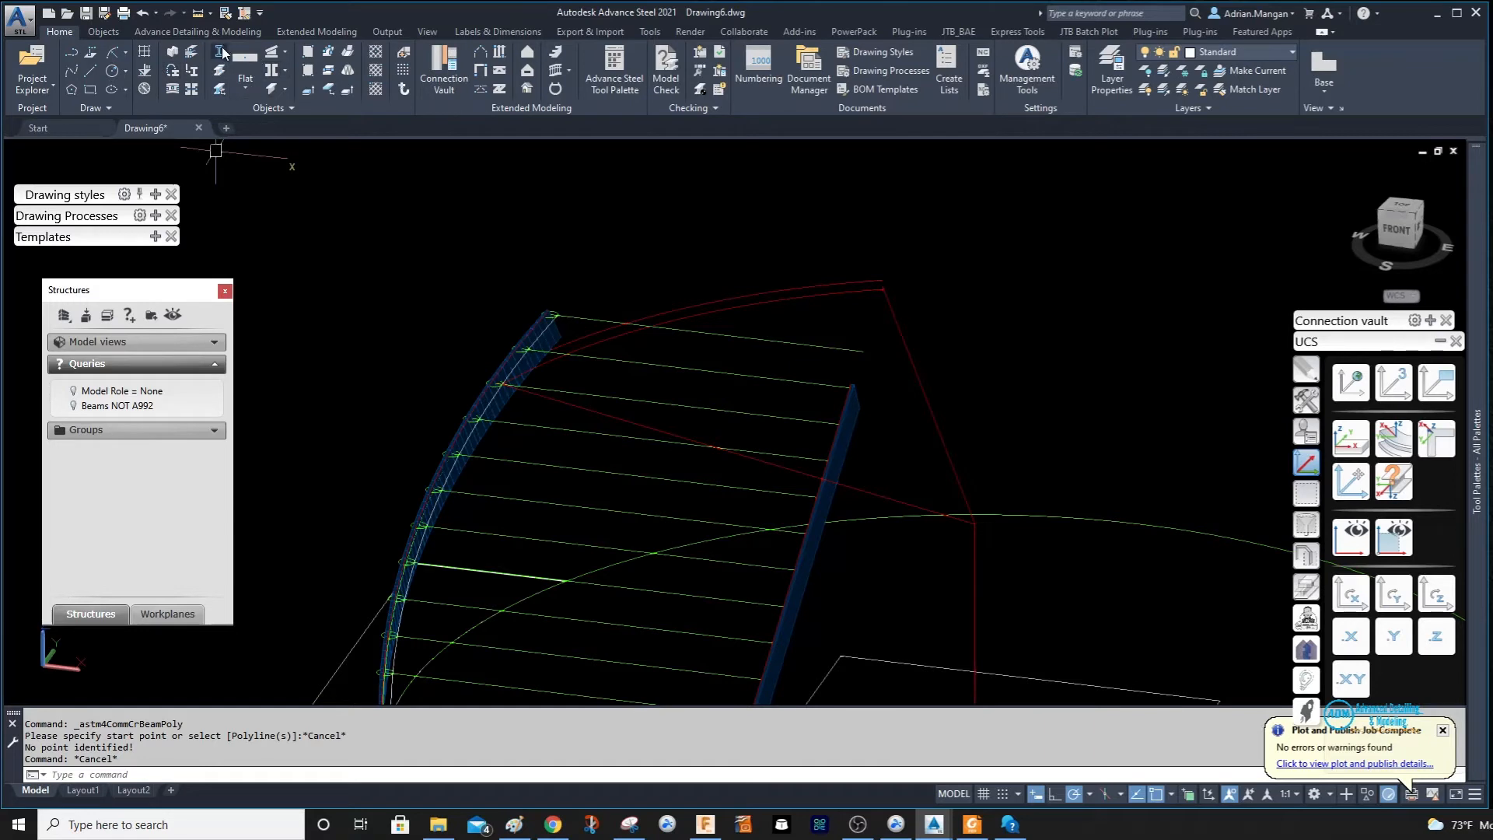
click(169, 75)
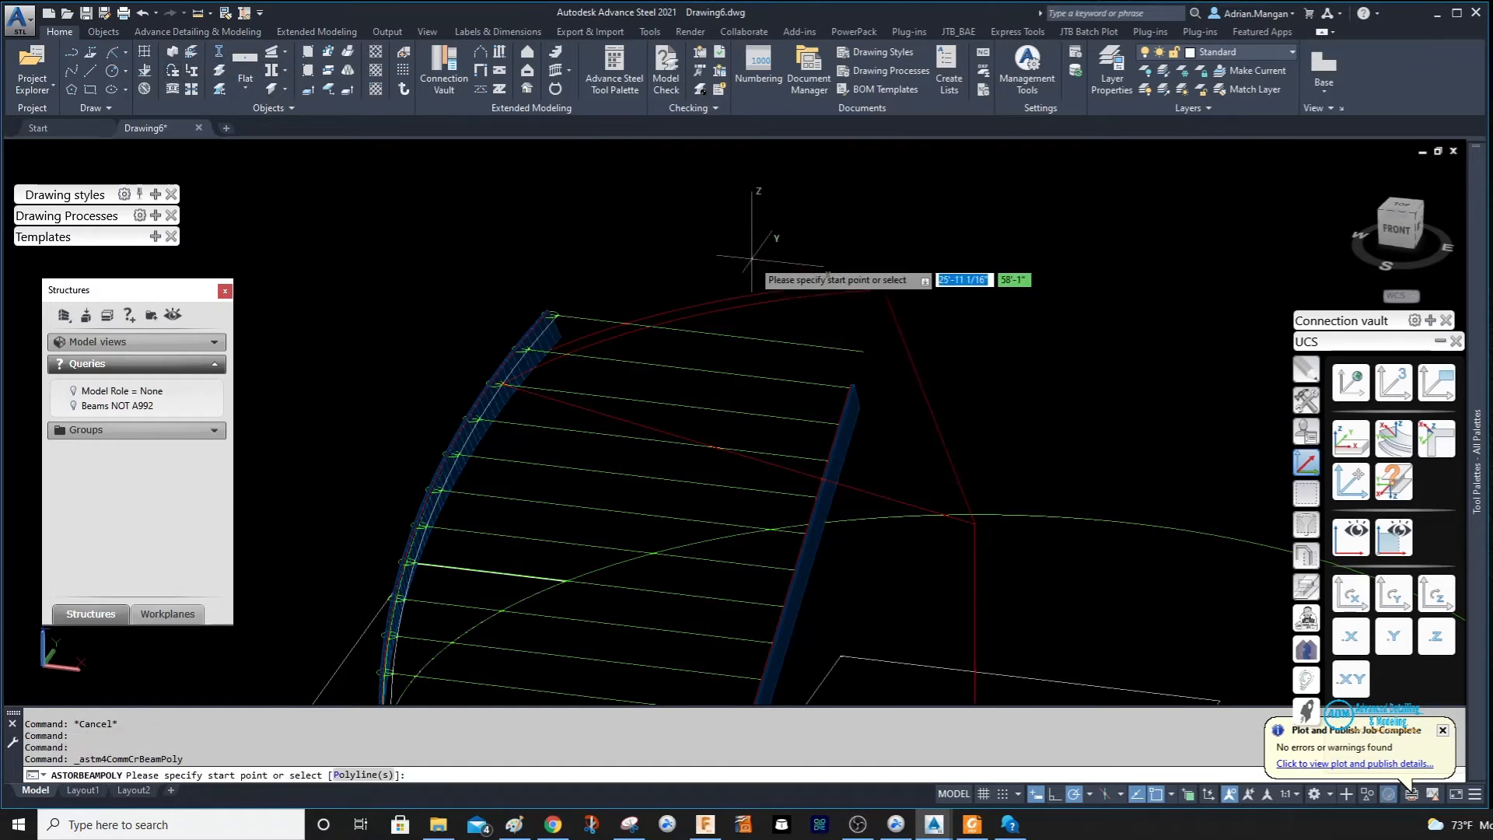
right_click(754, 262)
click(785, 344)
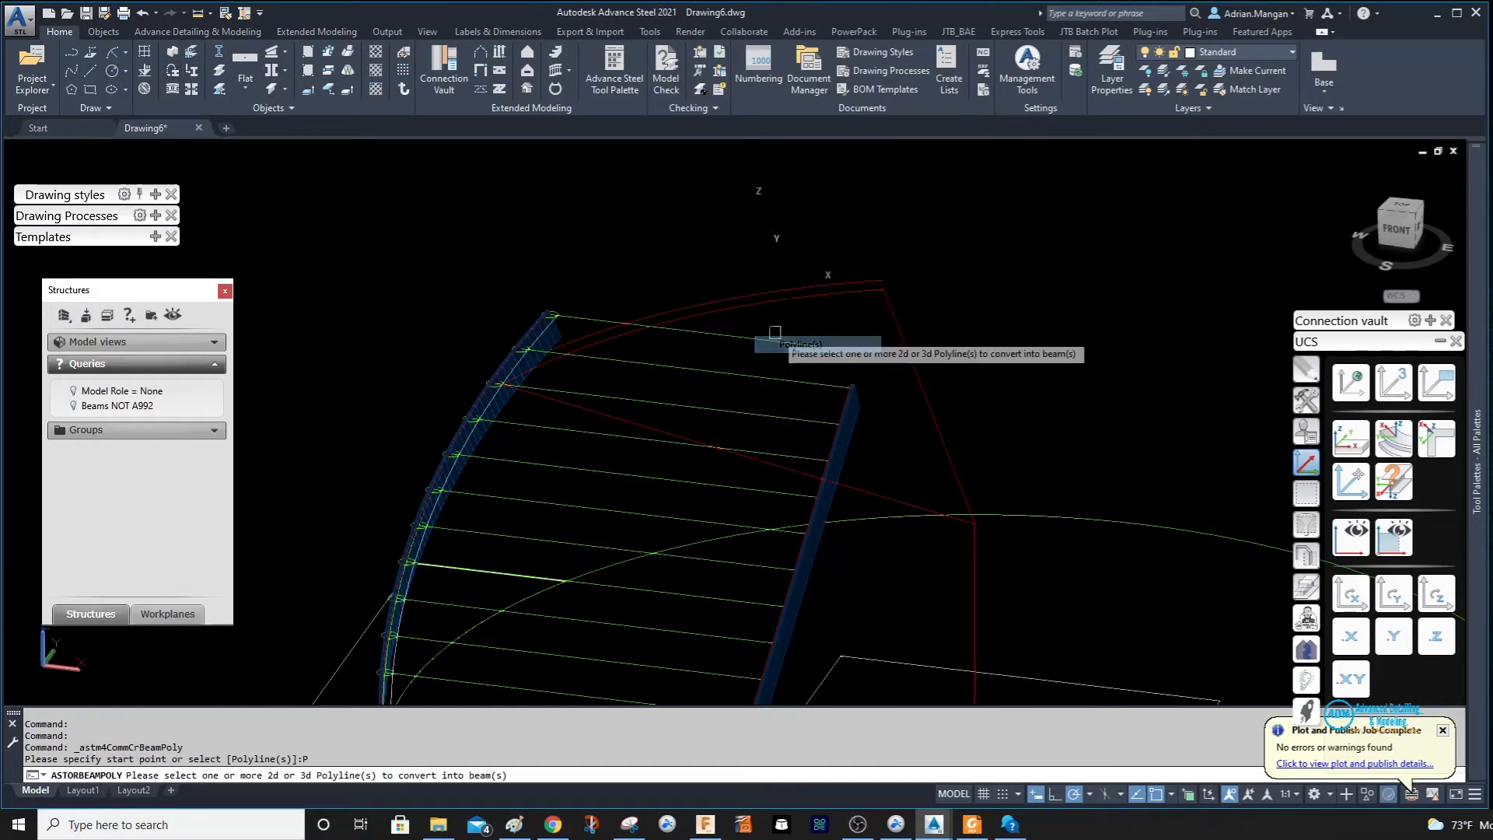
click(764, 292)
key(Return)
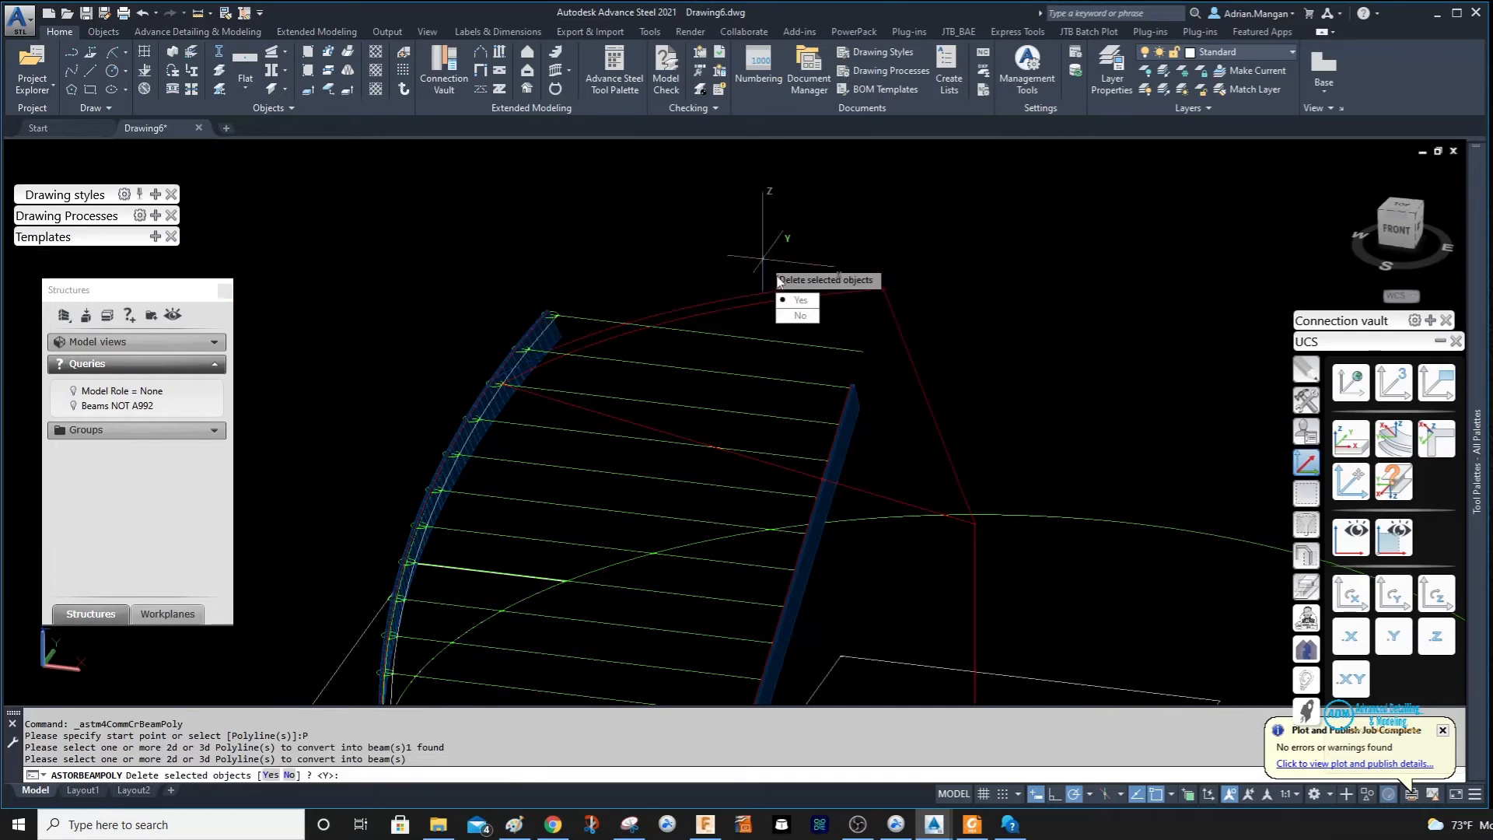
click(799, 314)
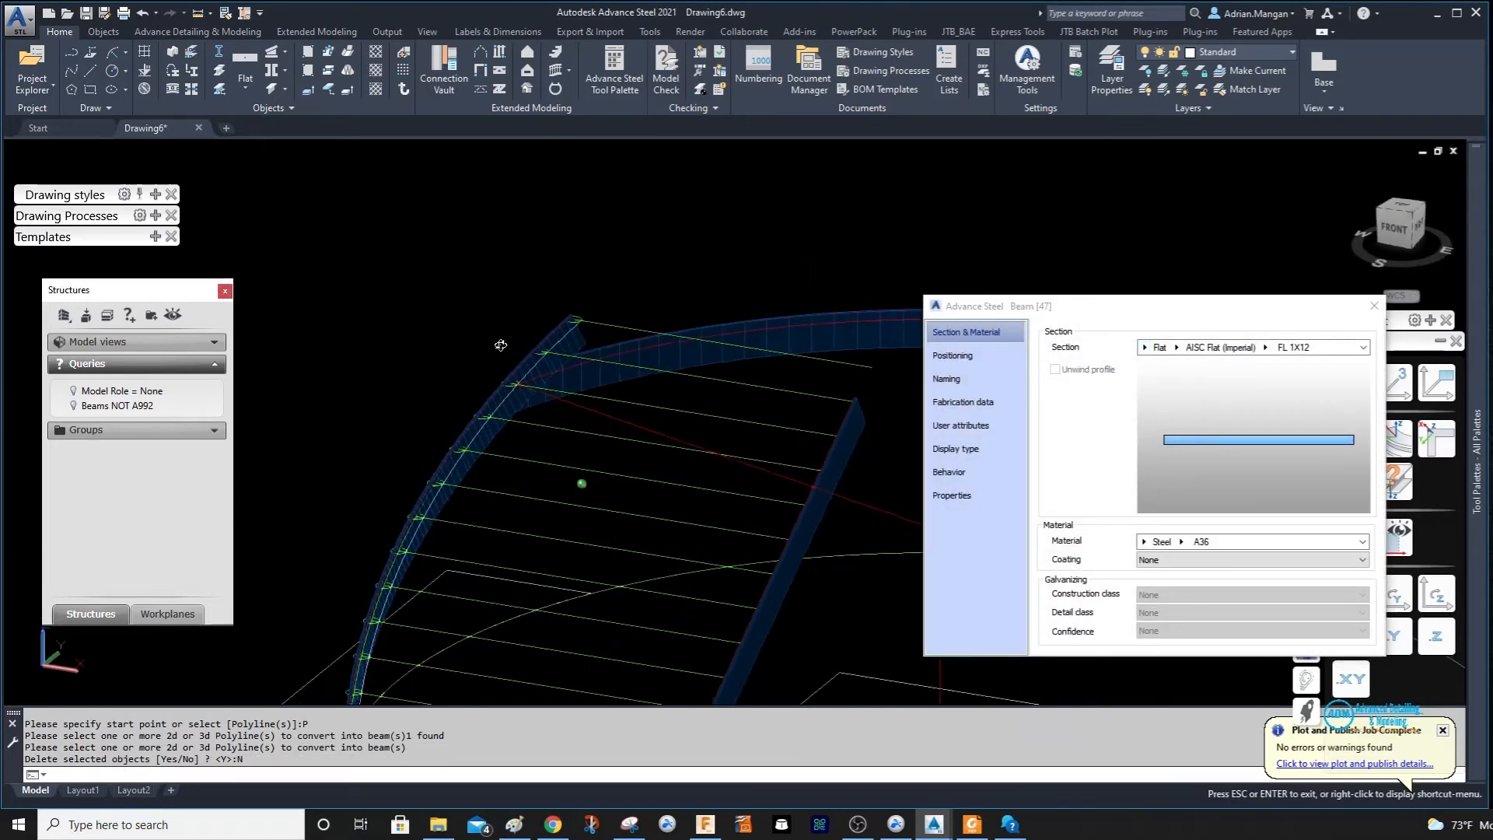
Inspect the new curved flat beam from several angles, especially where it meets the top of the curved stringer.
shift+middle_drag(500, 344, 696, 340)
scroll(408, 419, up, 6)
shift+middle_drag(398, 420, 242, 454)
scroll(346, 456, down, 2)
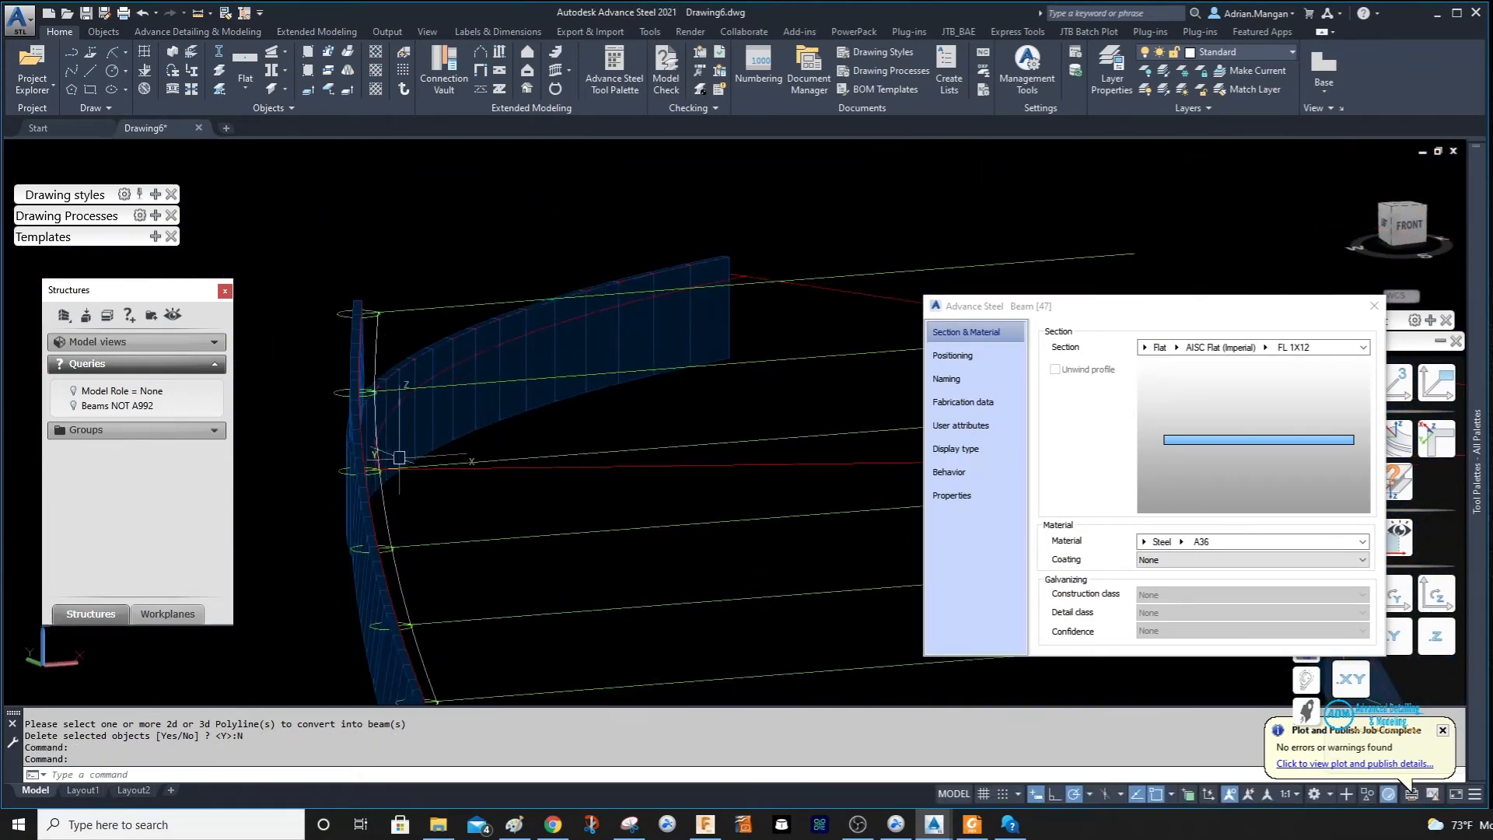
scroll(399, 457, up, 3)
shift+middle_drag(397, 451, 513, 509)
scroll(287, 433, up, 3)
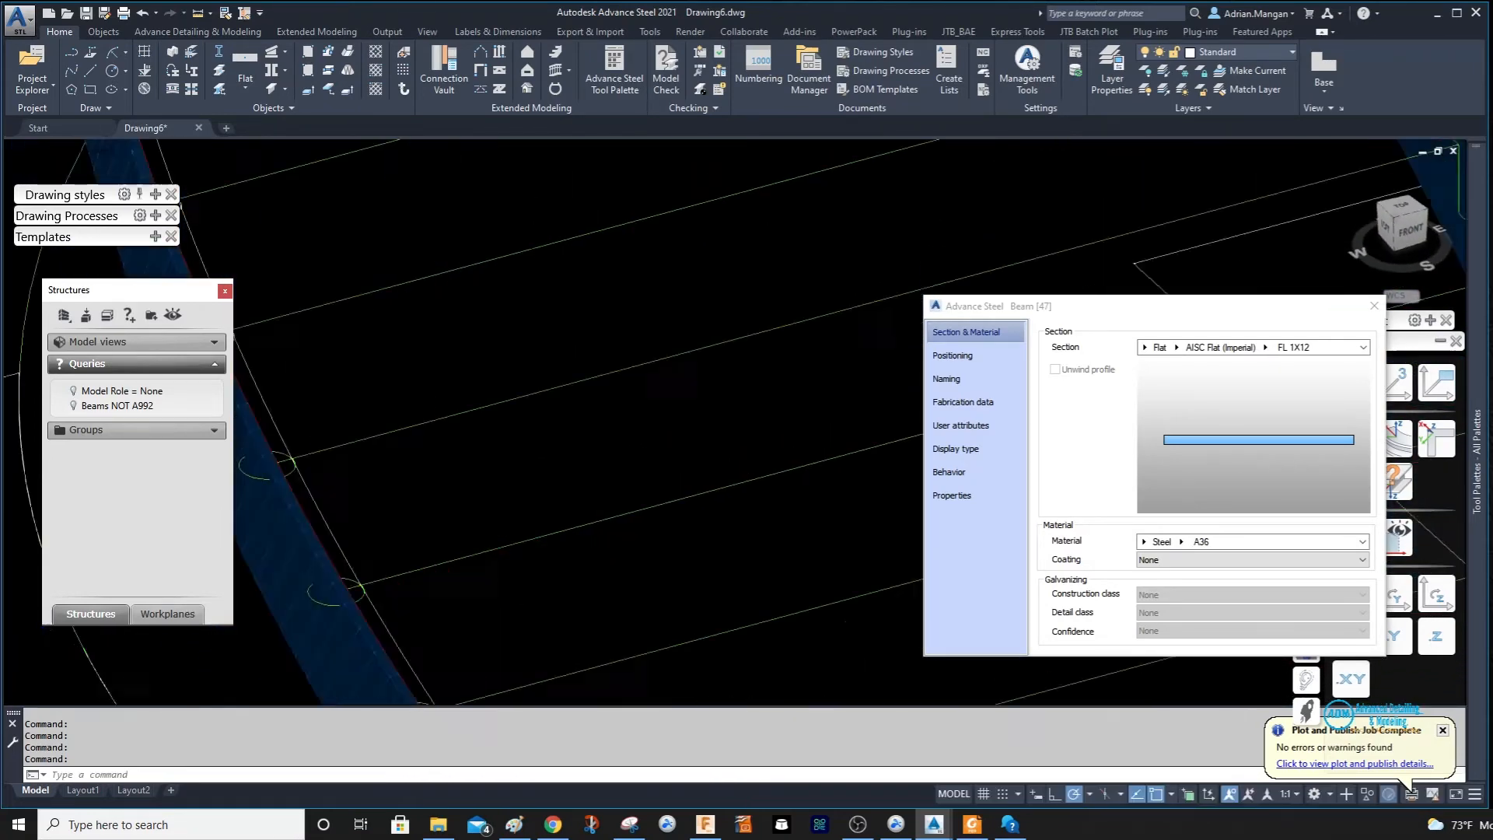
scroll(587, 474, down, 10)
shift+middle_drag(596, 464, 494, 503)
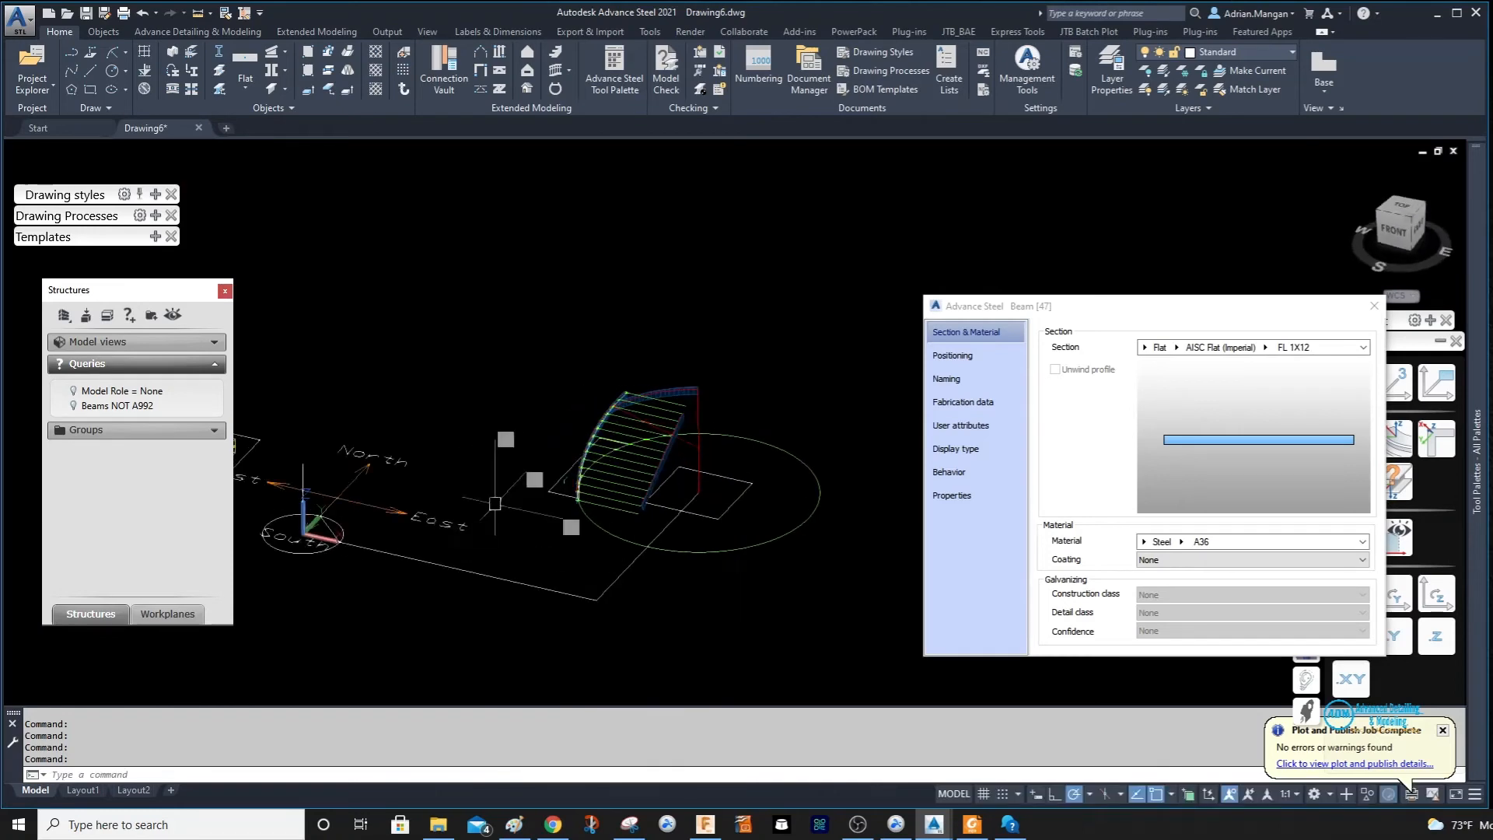
scroll(669, 435, up, 6)
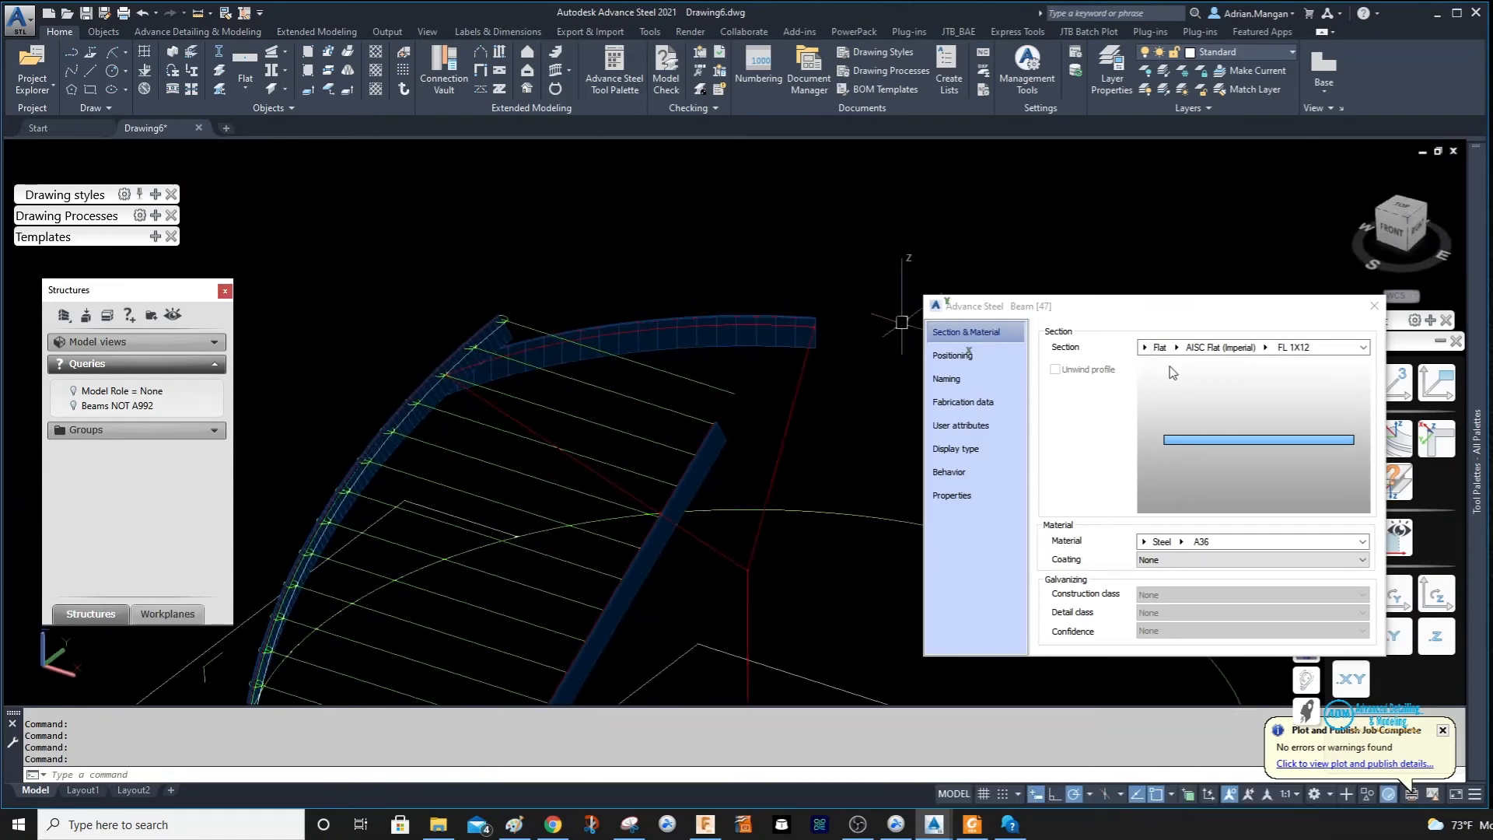
Close the flat beam's properties and examine its free end and its junction with the curved stringer up close.
click(1374, 305)
middle_drag(414, 409, 540, 380)
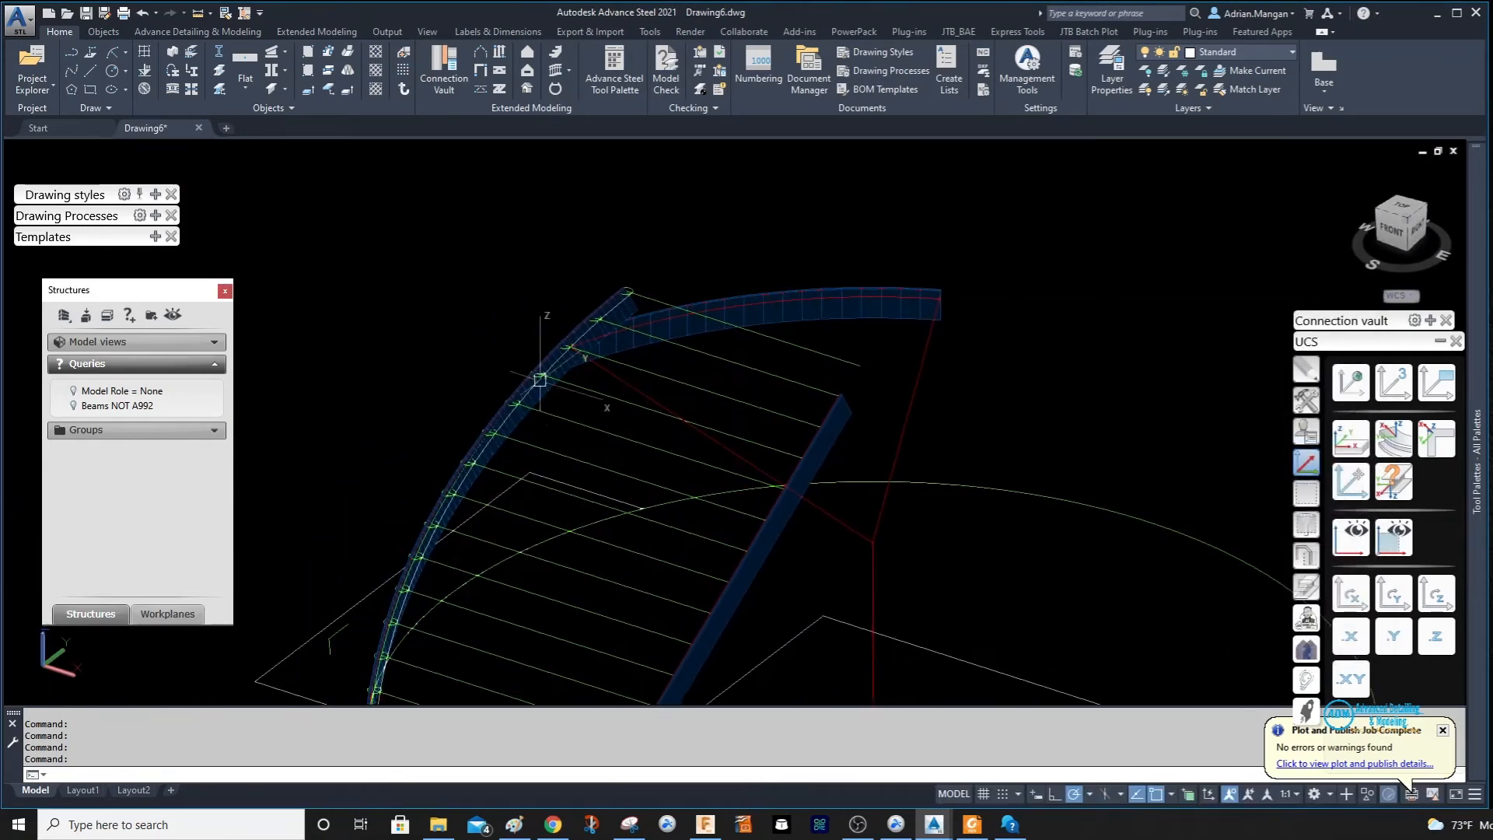
scroll(583, 318, up, 3)
scroll(1049, 303, up, 6)
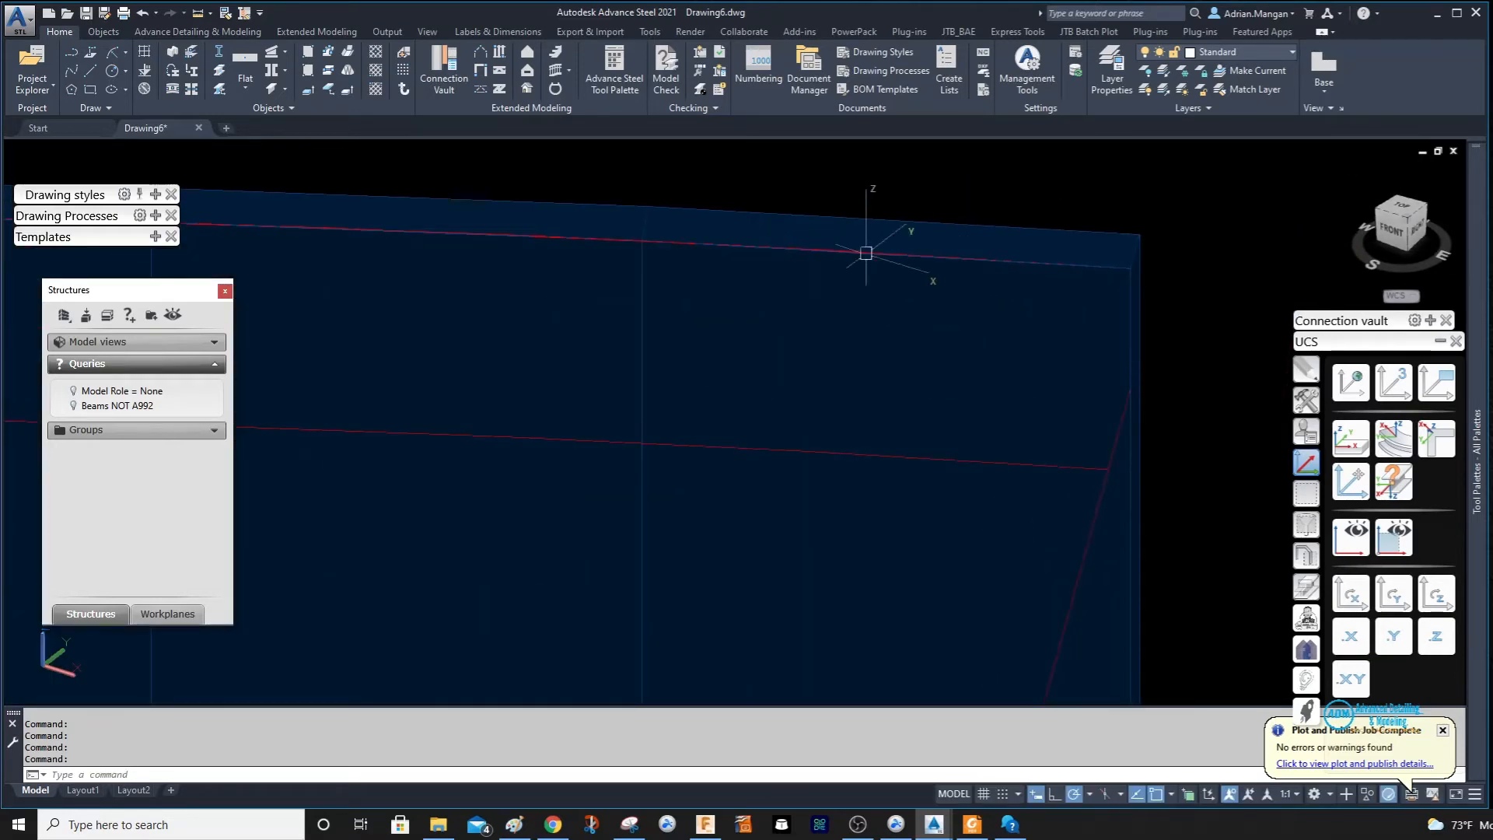
scroll(865, 253, down, 8)
scroll(666, 271, up, 3)
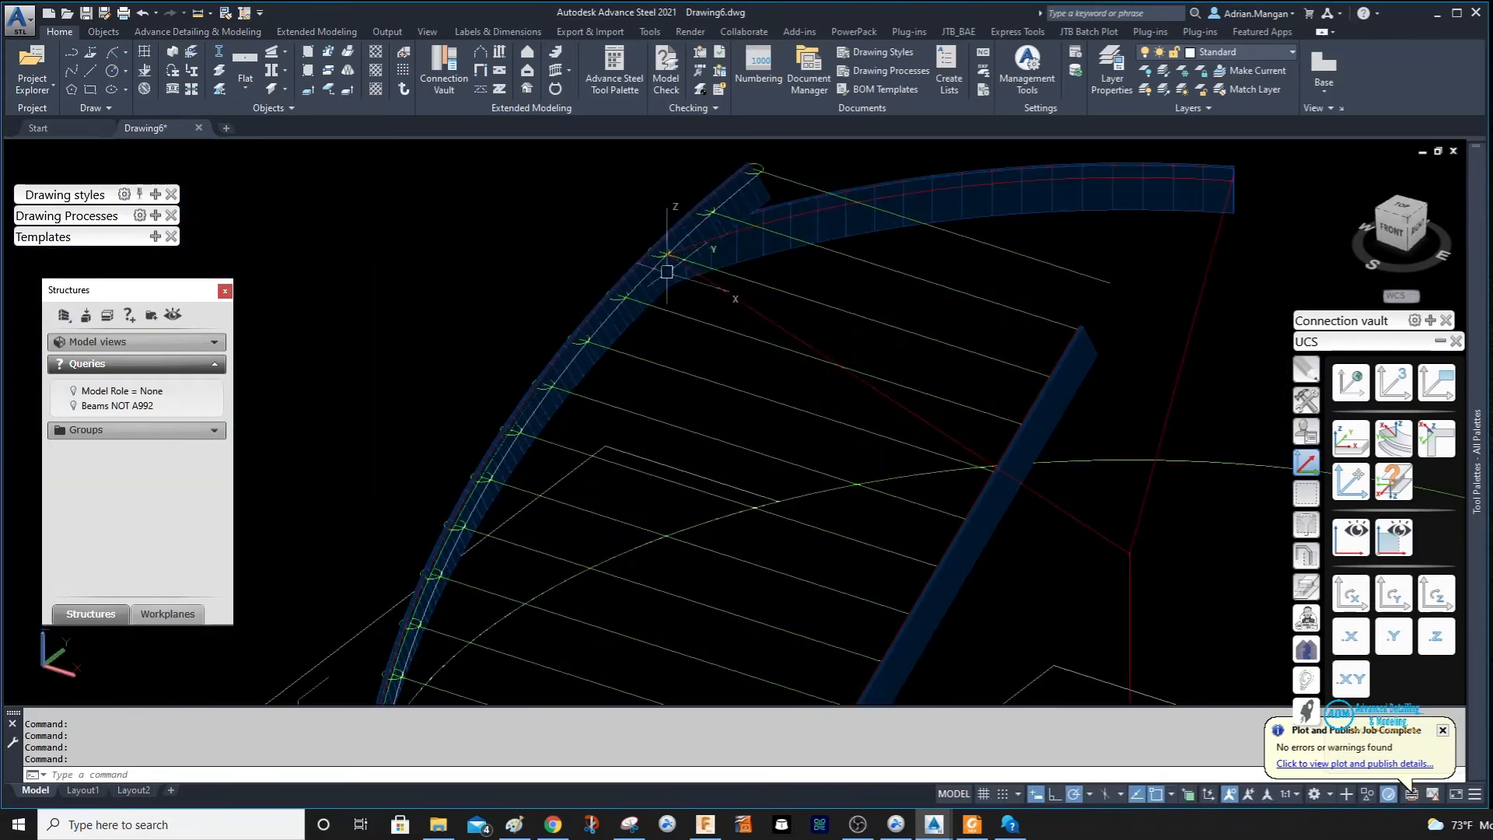
scroll(667, 272, up, 4)
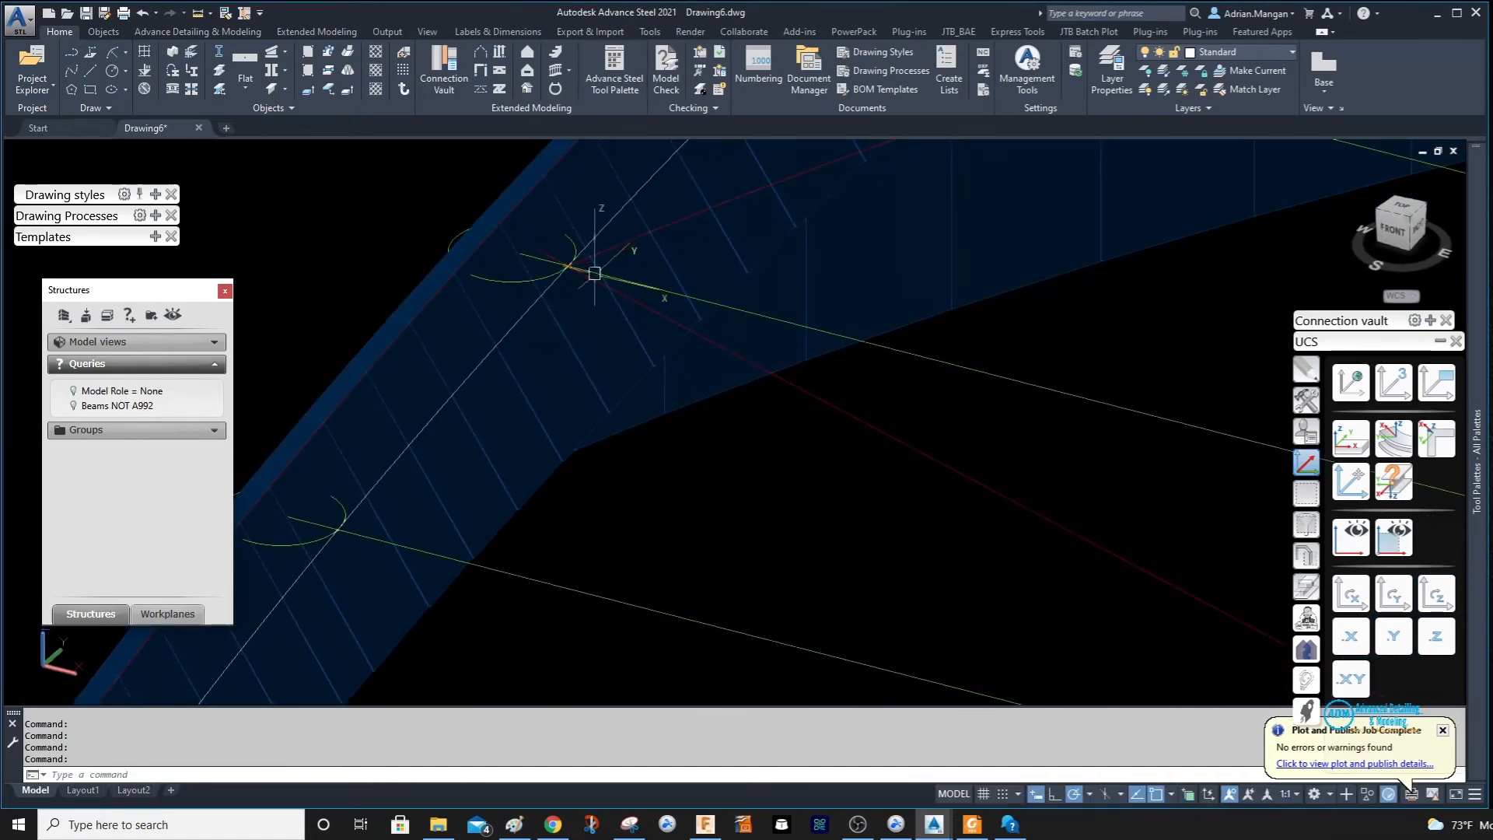
scroll(595, 273, down, 2)
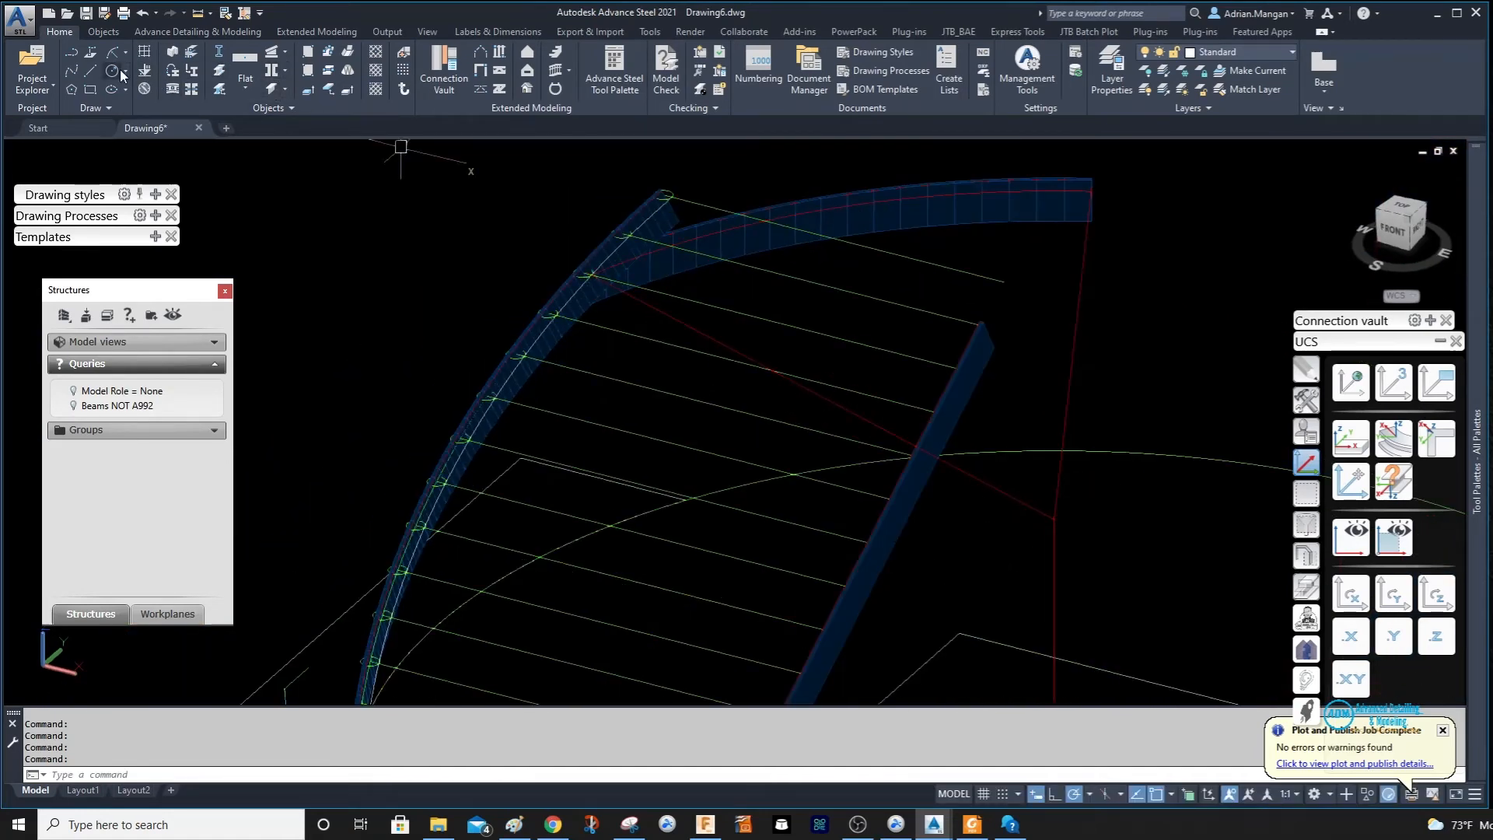
Try to convert the spline running along the curved stringer into a polyline beam, keeping the spline.
click(173, 72)
scroll(603, 319, up, 4)
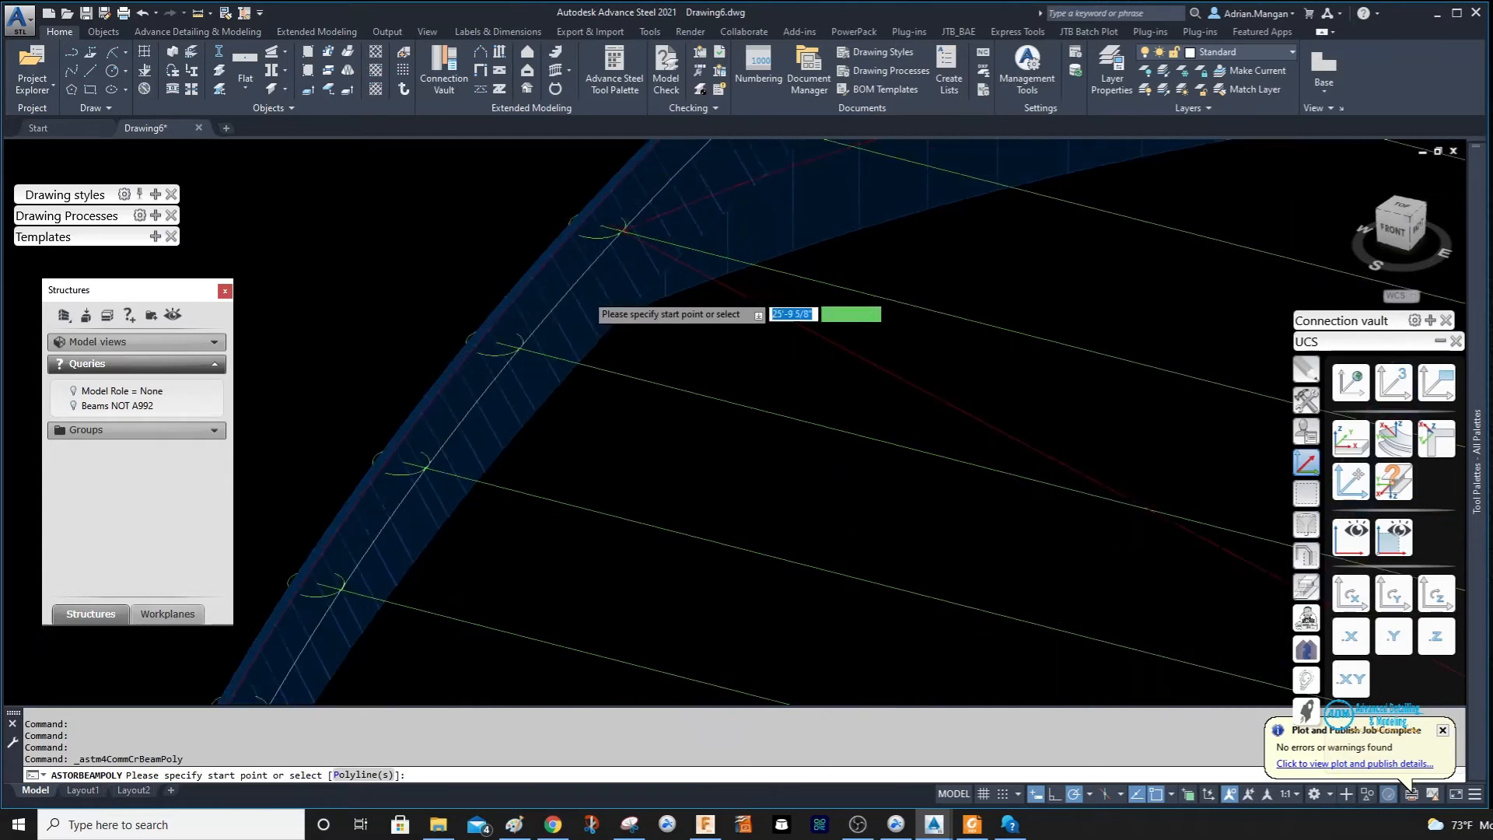
right_click(588, 295)
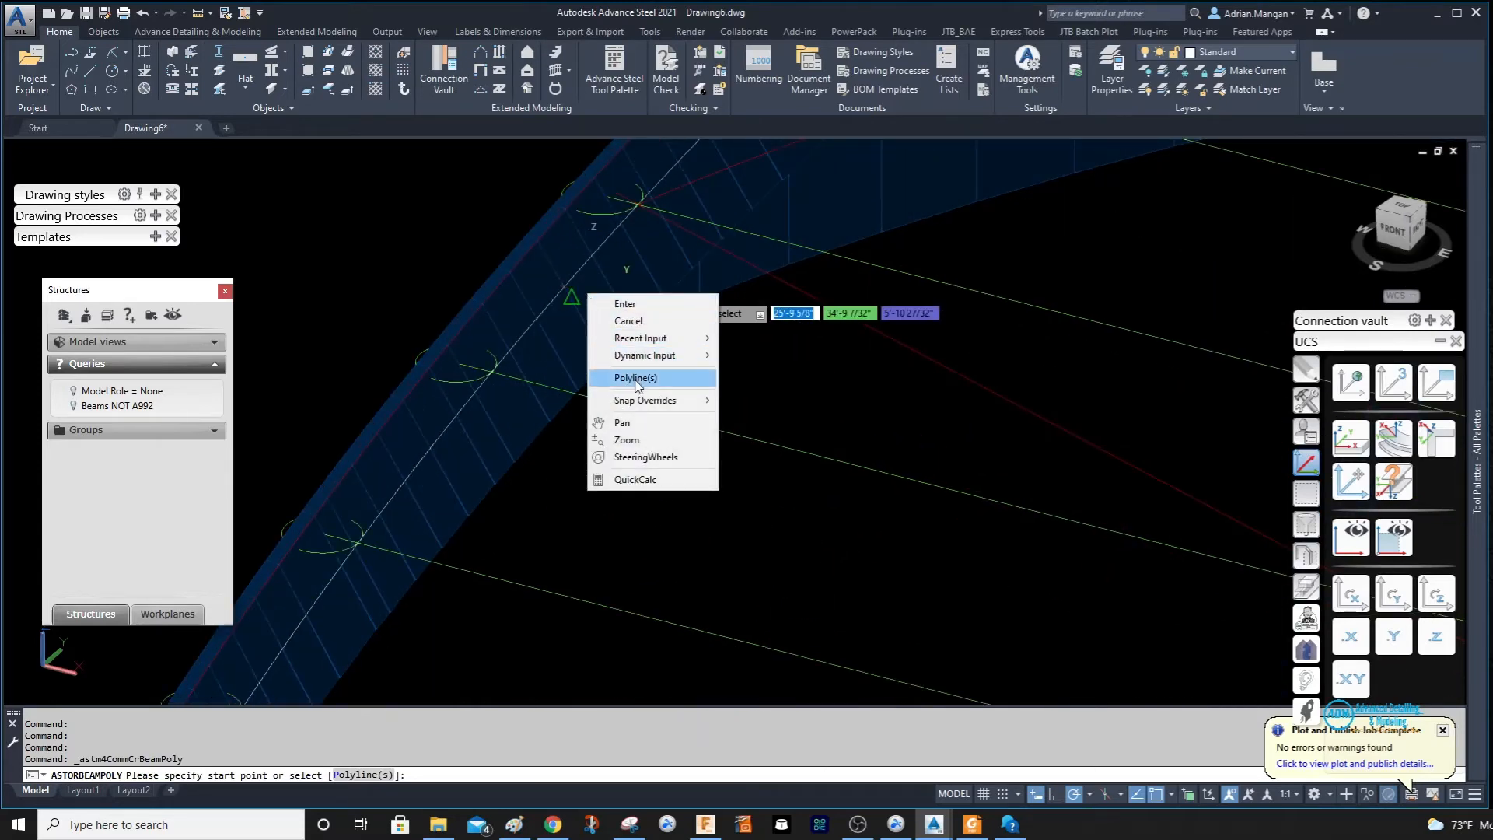
click(636, 379)
click(553, 305)
key(Return)
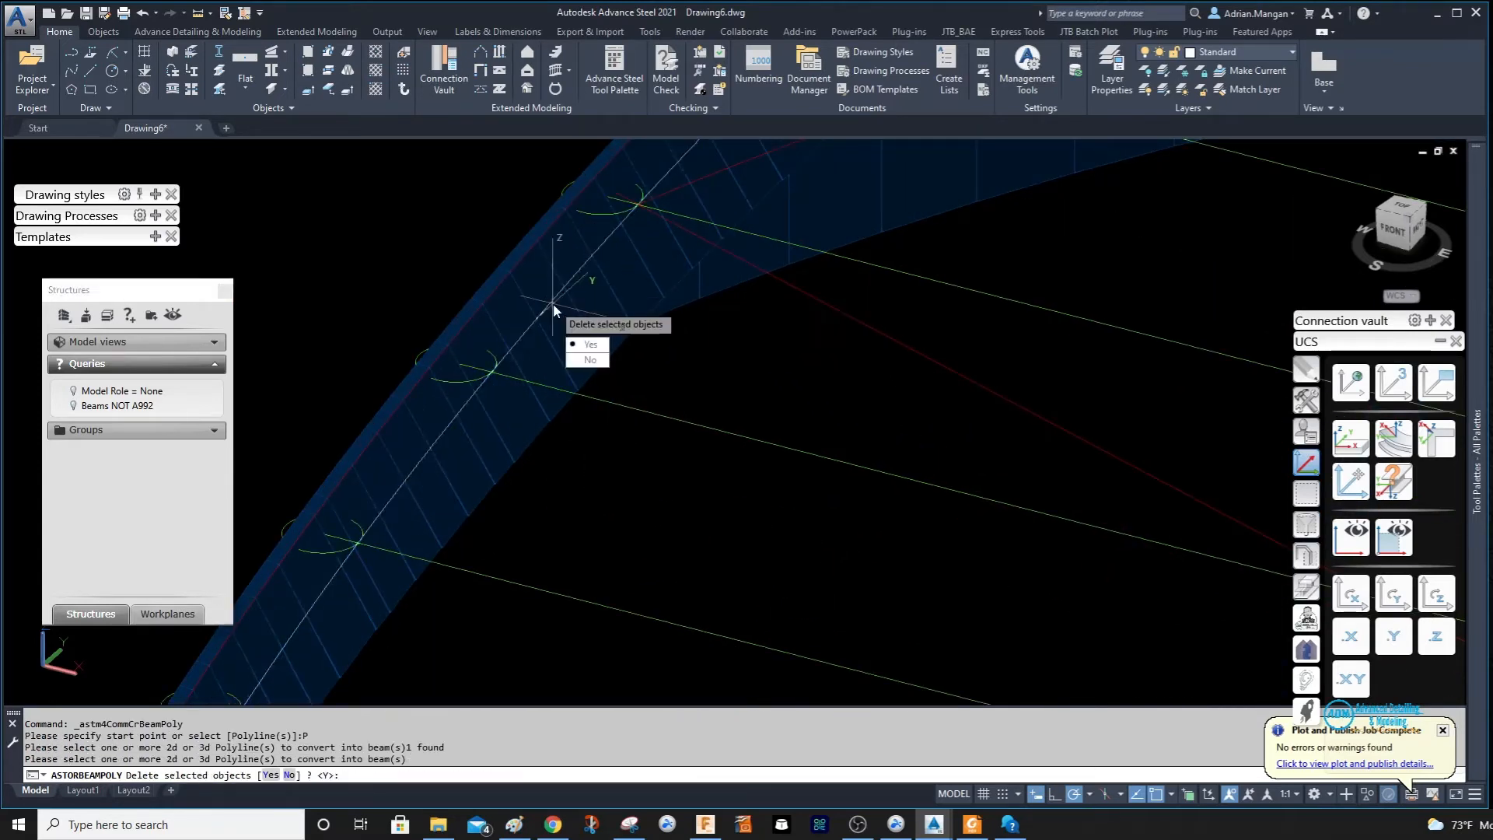
click(587, 359)
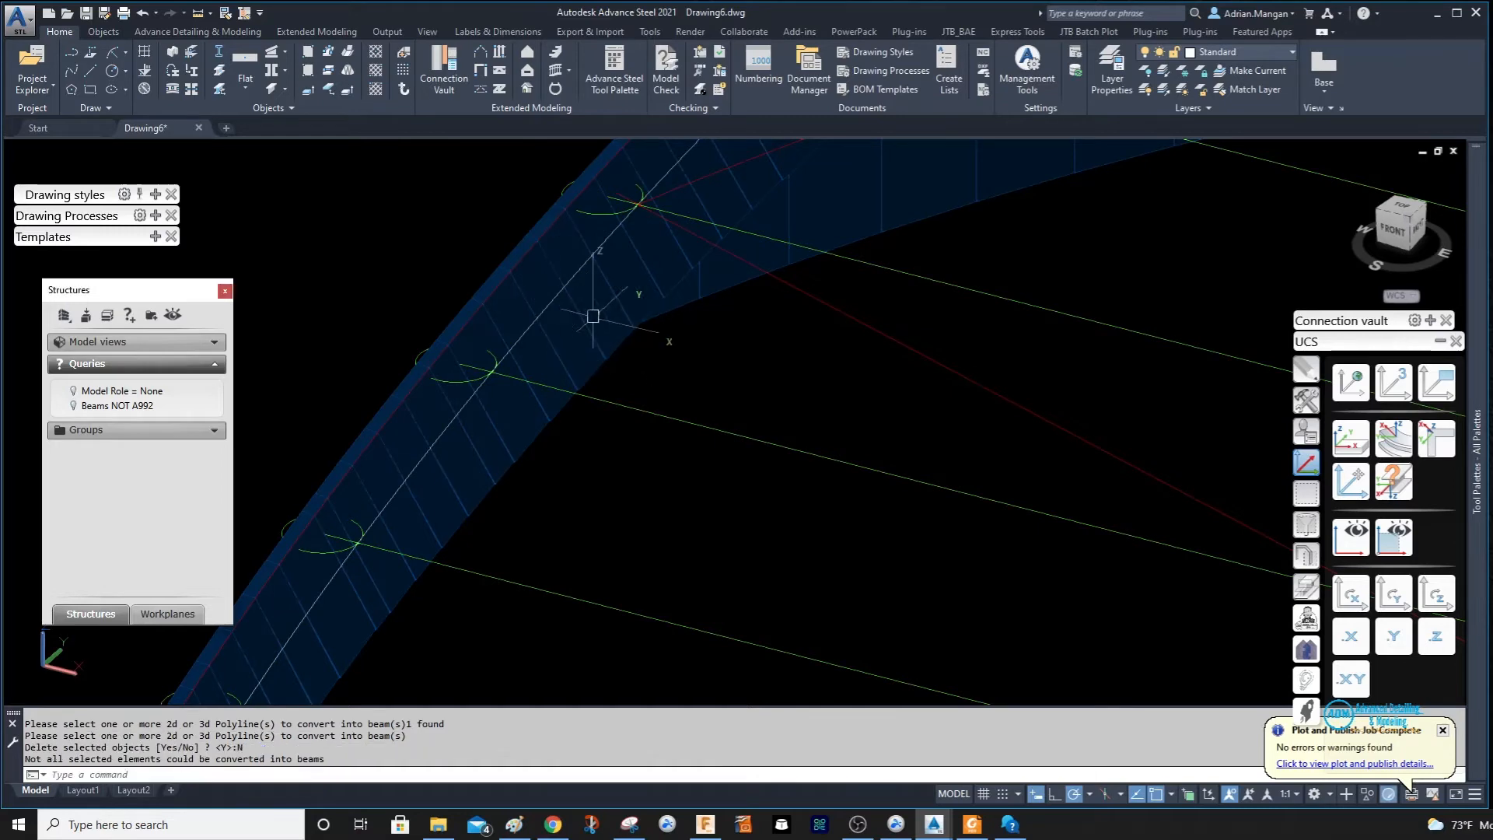
key(Escape)
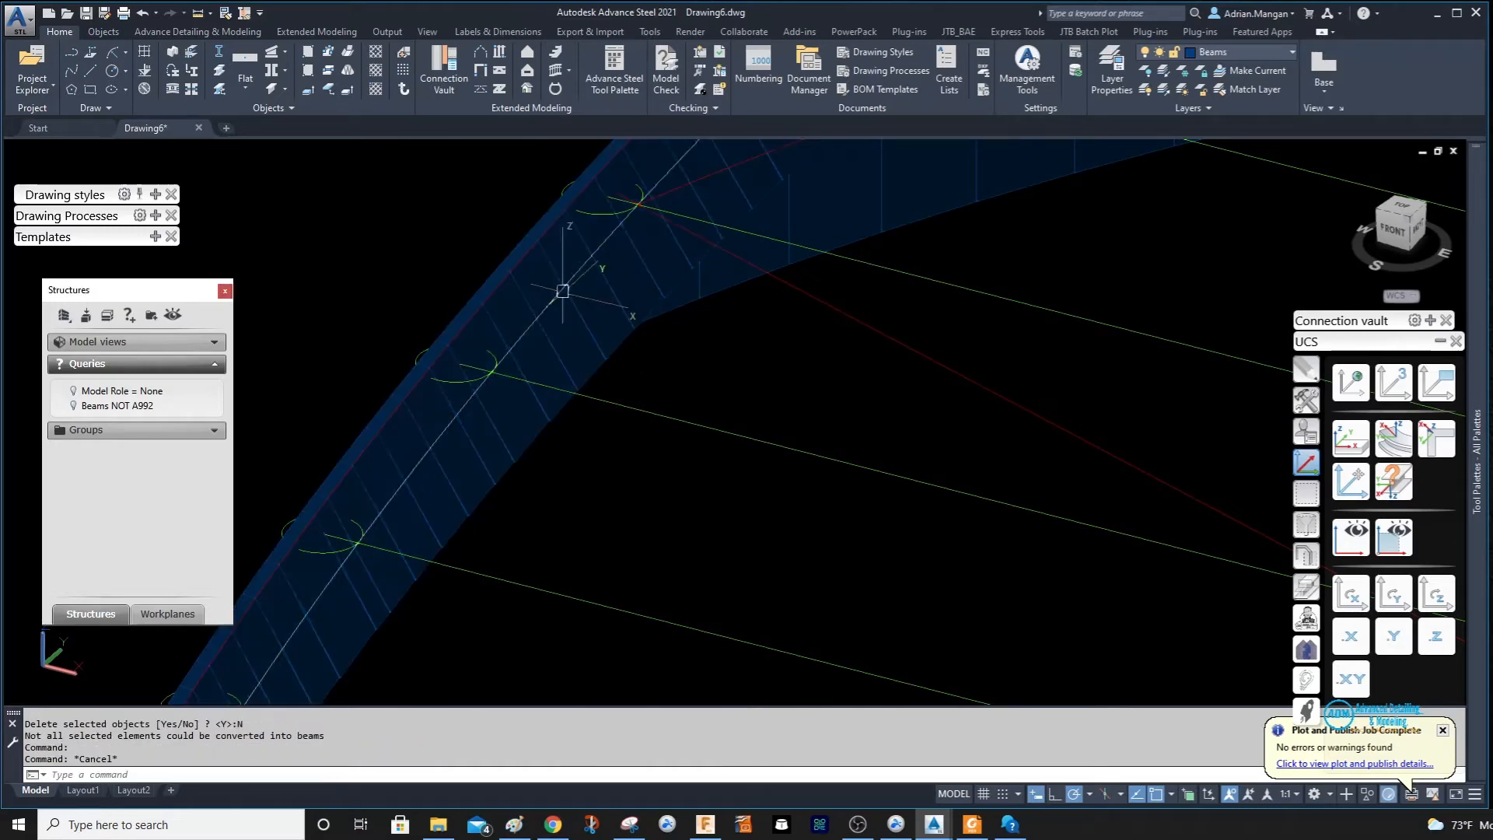
Convert the spline along the curved stringer to a polyline with a precision of 8.
click(567, 290)
right_click(569, 294)
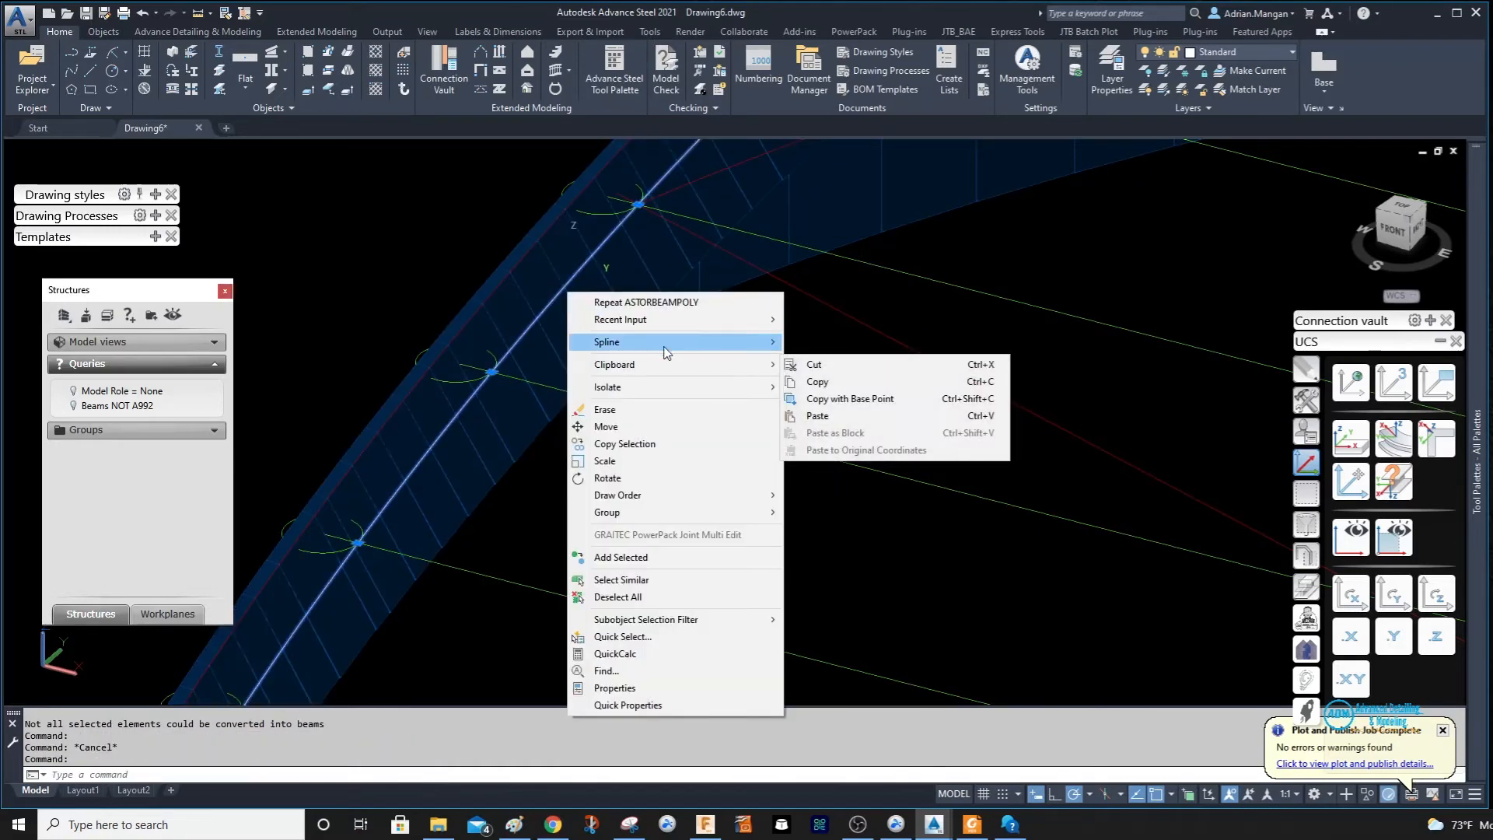
mouse_move(758, 341)
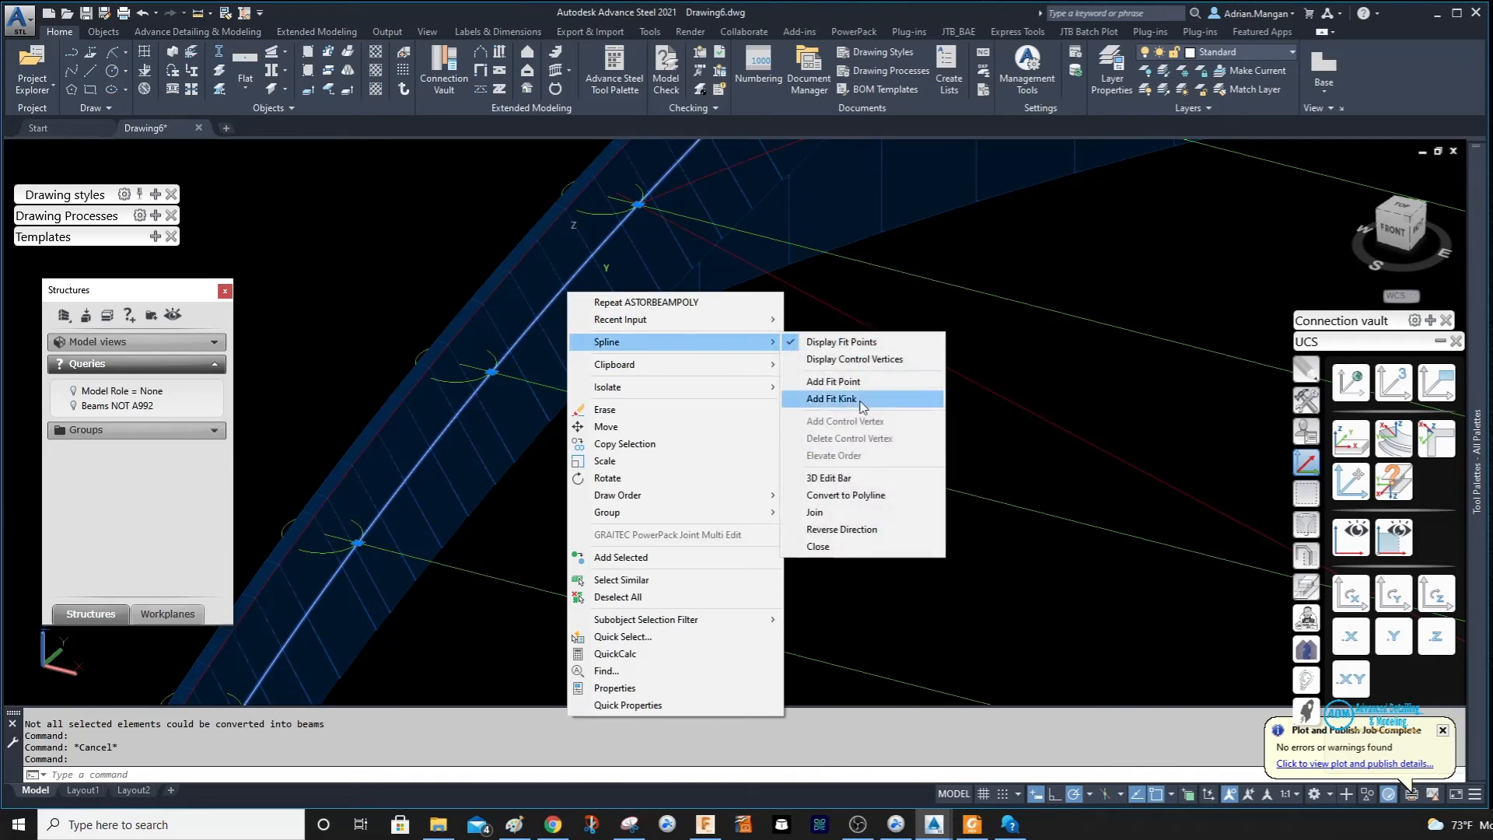
click(863, 489)
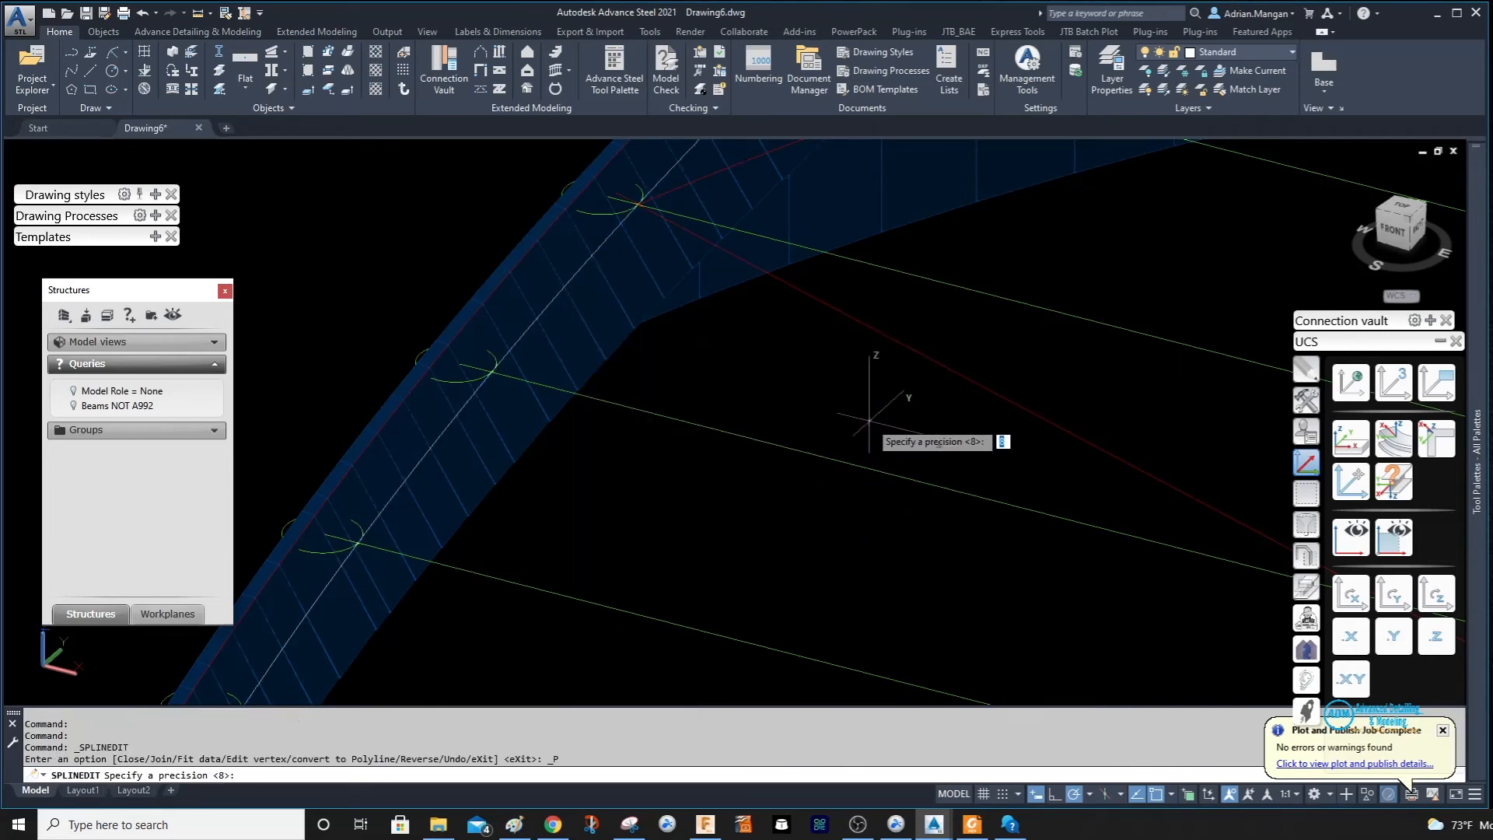
key(Return)
Create a polyline beam from the converted polyline along the curved stringer, keeping the polyline.
click(598, 255)
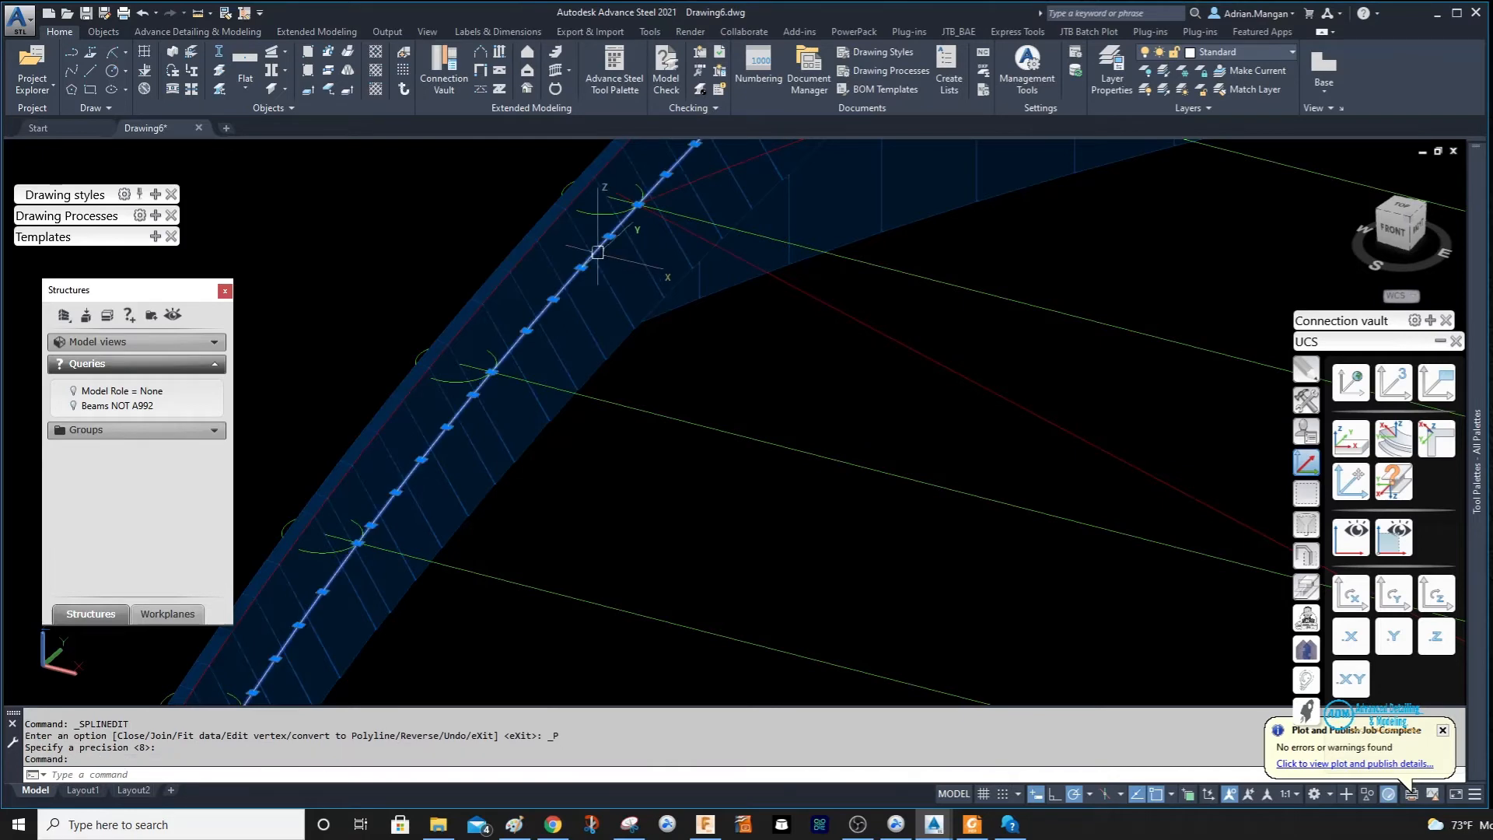
scroll(639, 329, down, 5)
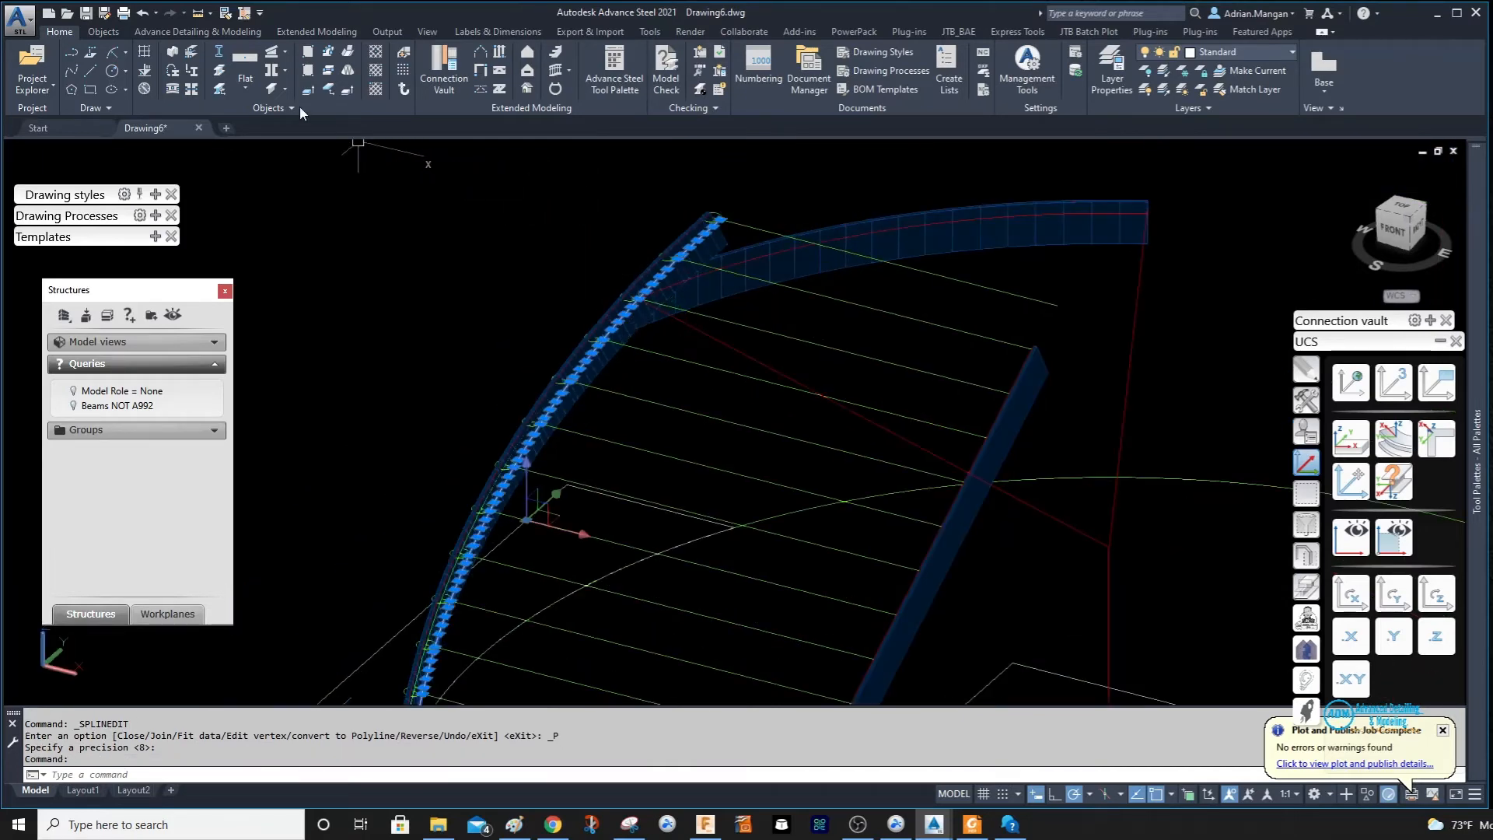
click(172, 72)
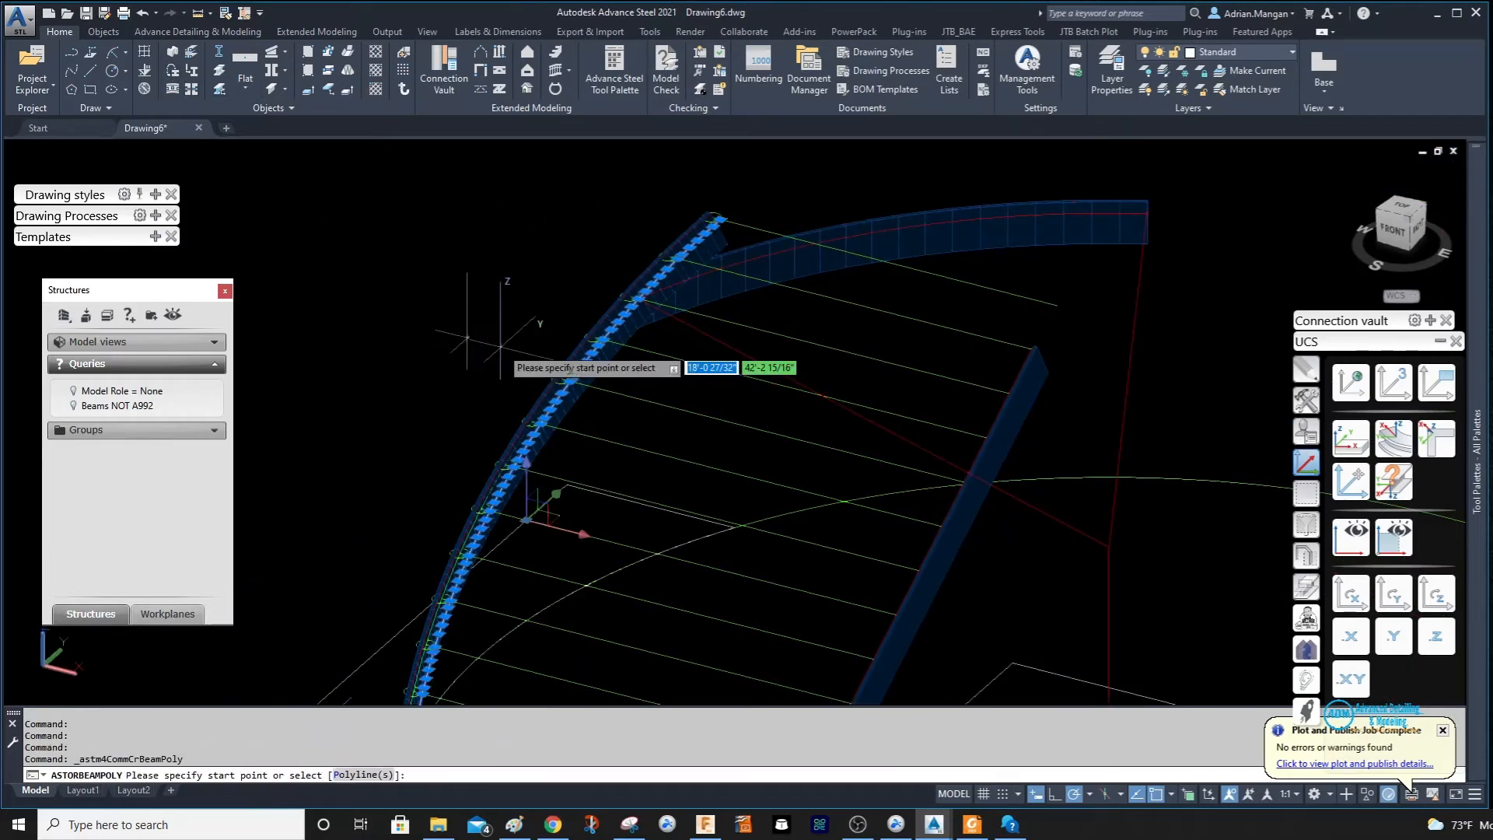
right_click(608, 327)
click(654, 408)
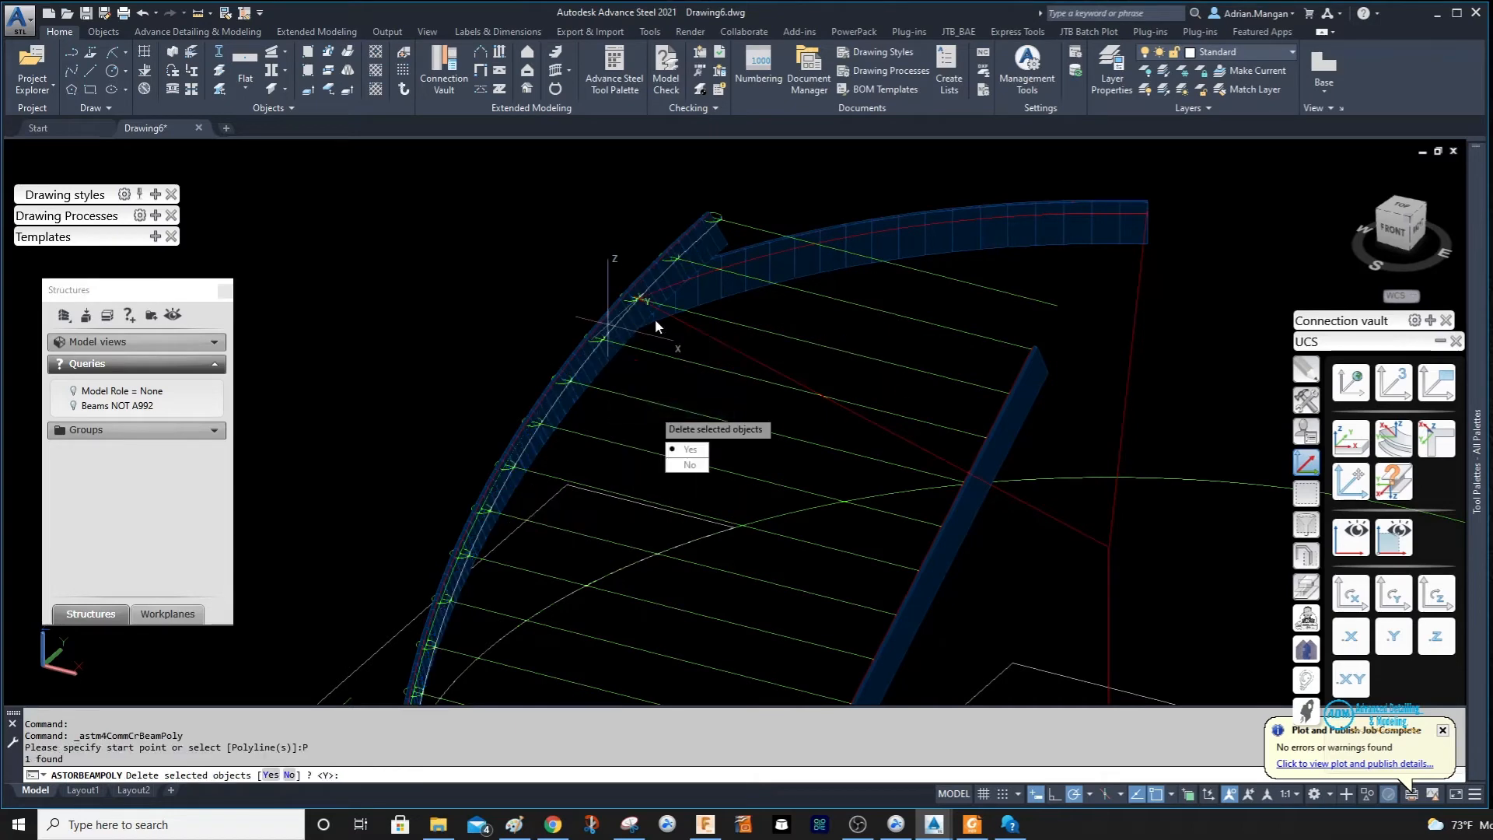
click(689, 464)
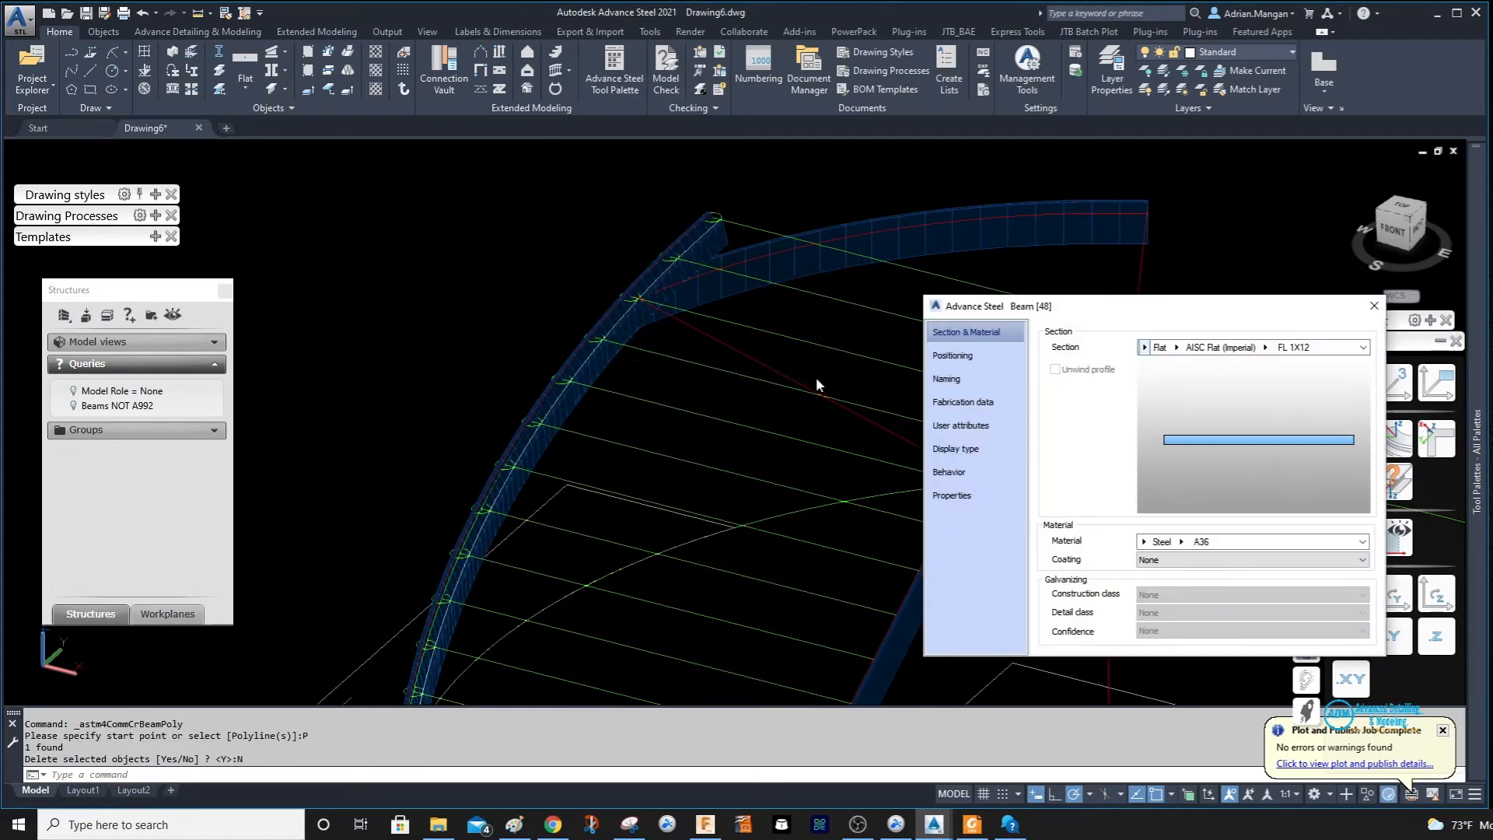
Set the new beam's section to circular hollow, AISC 14.1 HSS Pipe Std, size Pipe 1 1/2 SCH 40.
click(1144, 348)
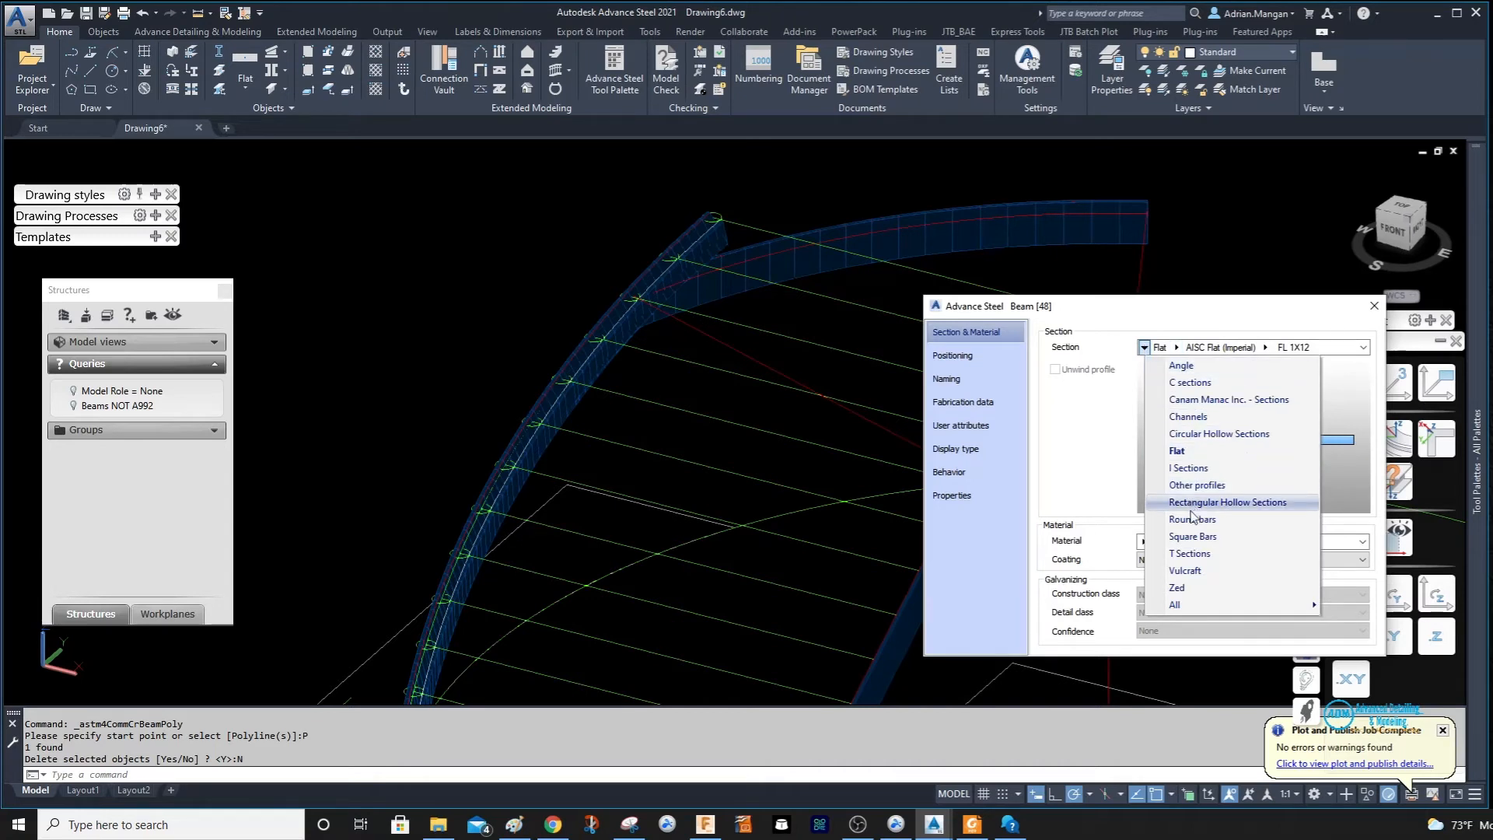
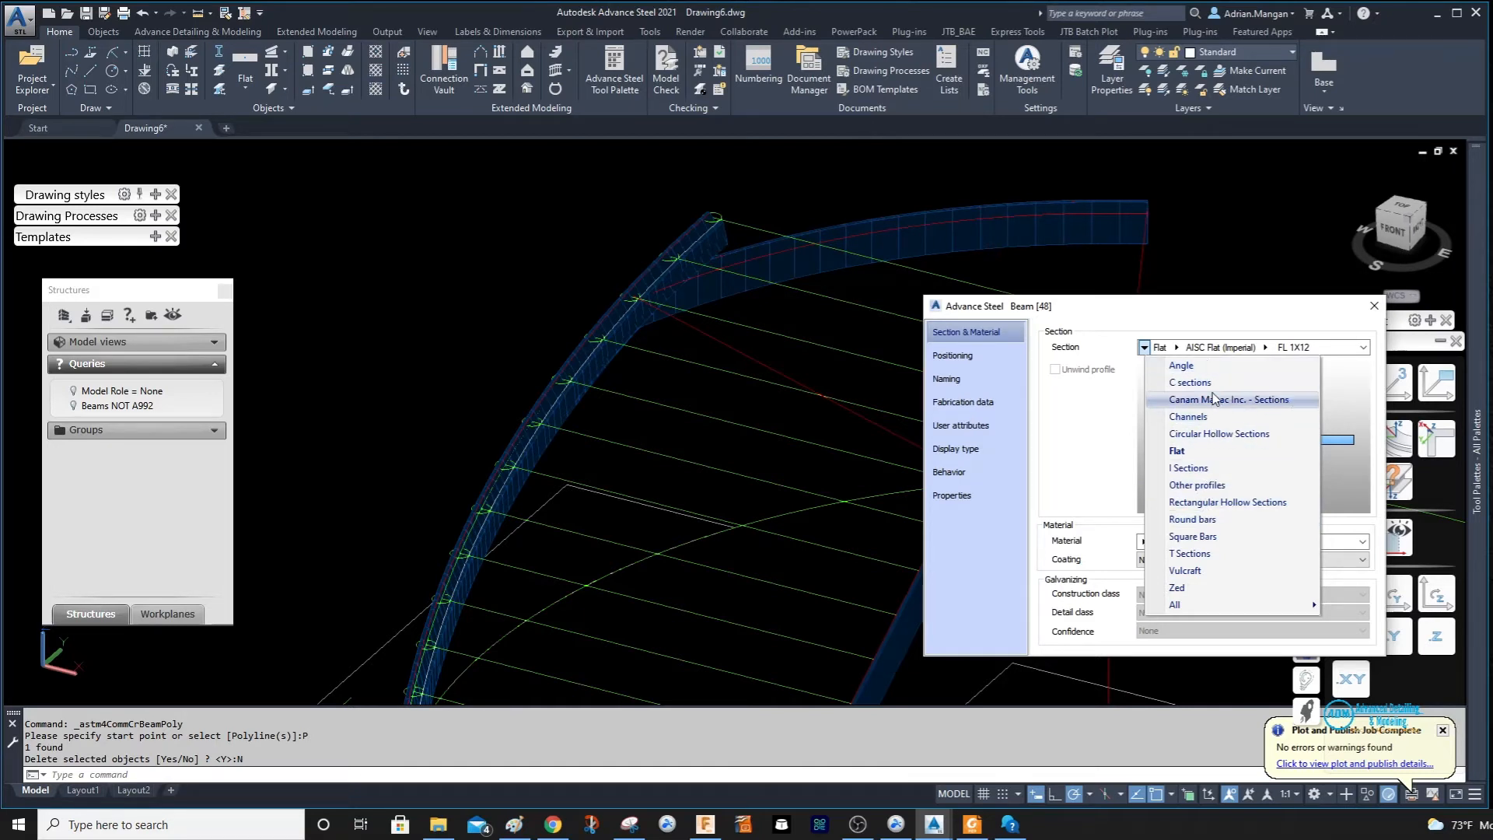
click(1214, 433)
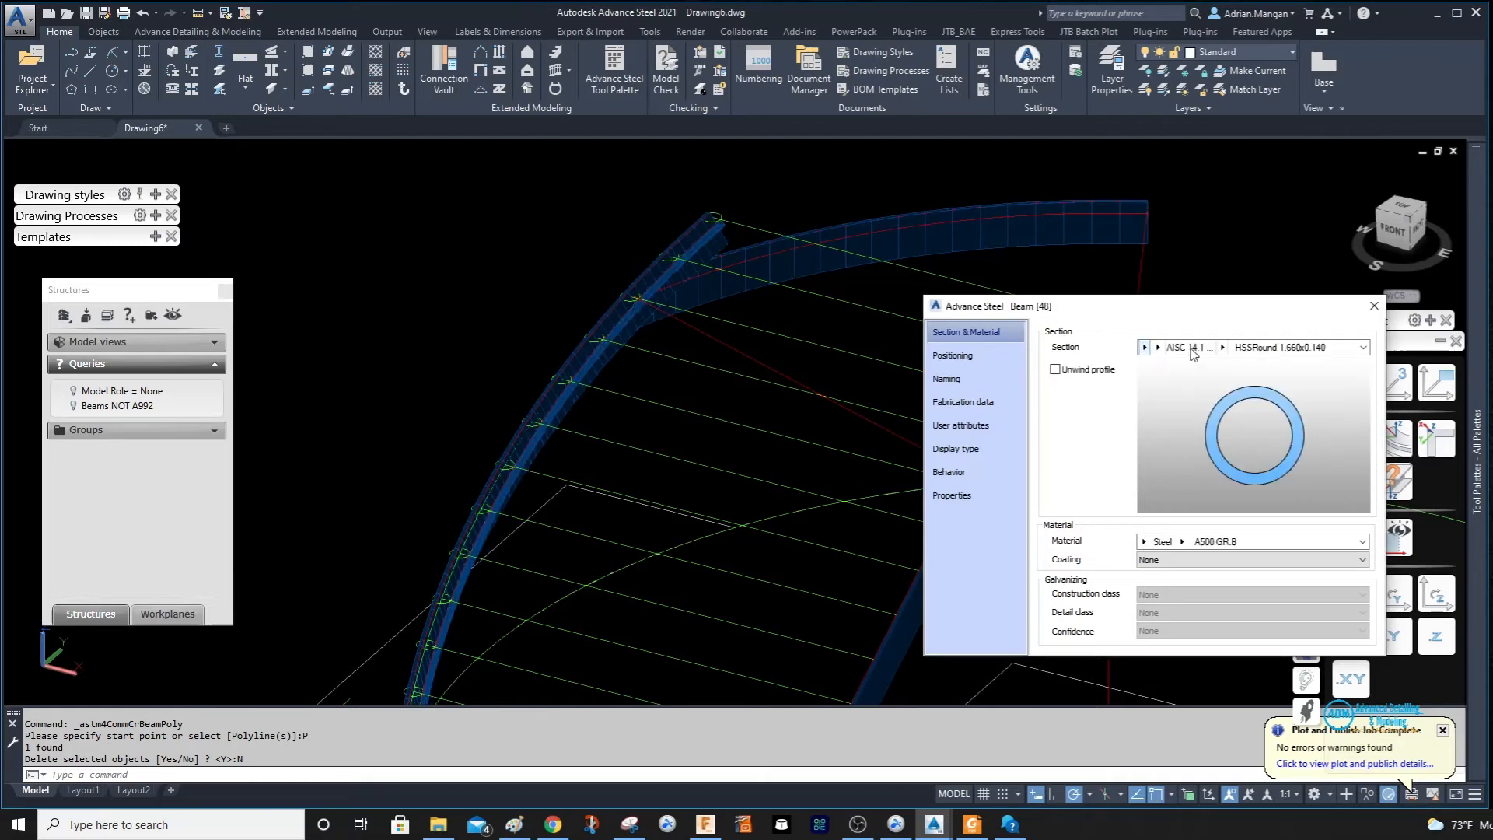
click(1158, 349)
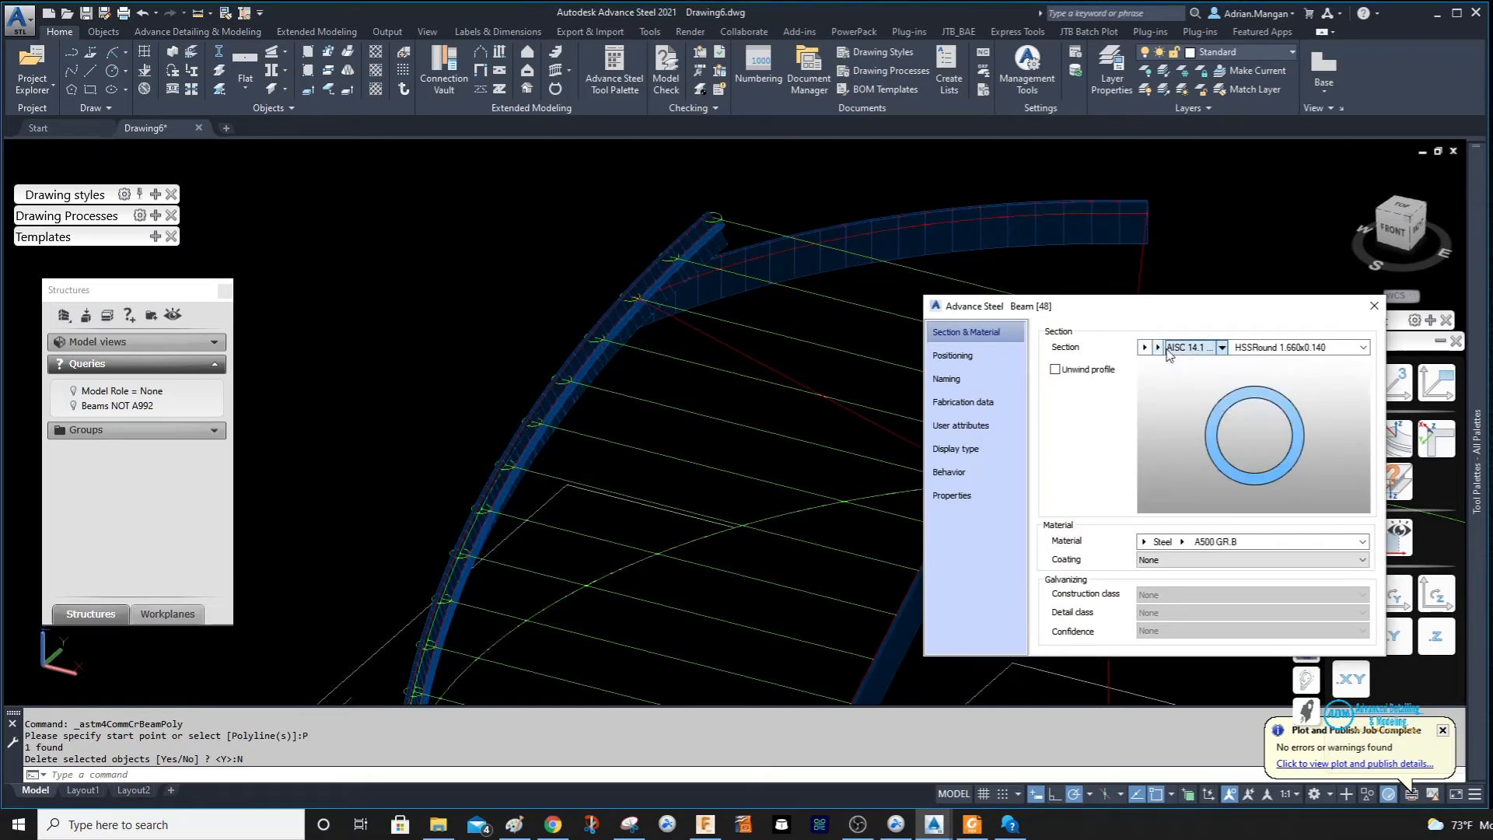
click(1172, 350)
click(1159, 349)
click(1178, 382)
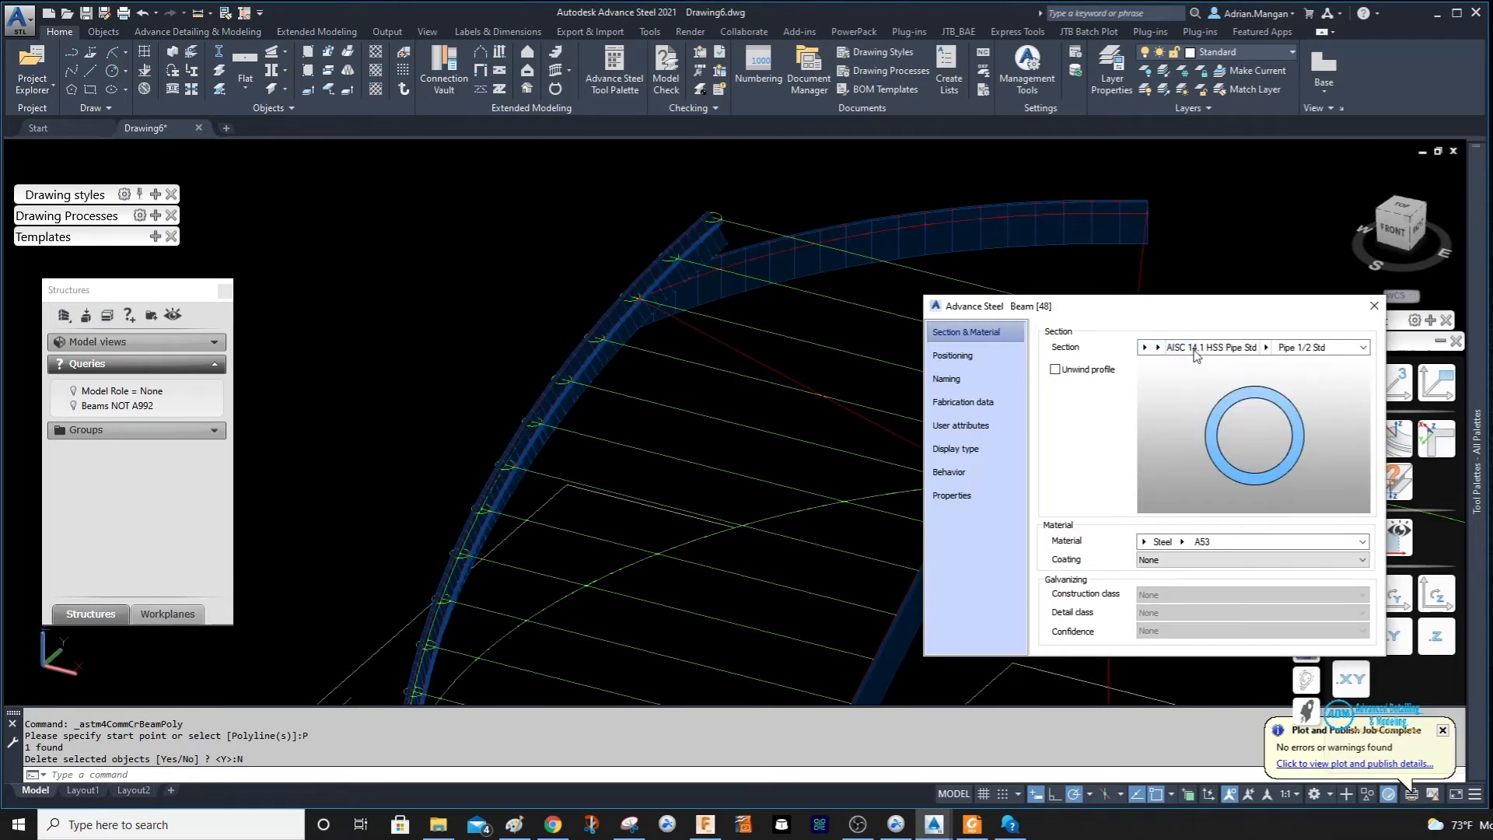
click(1263, 349)
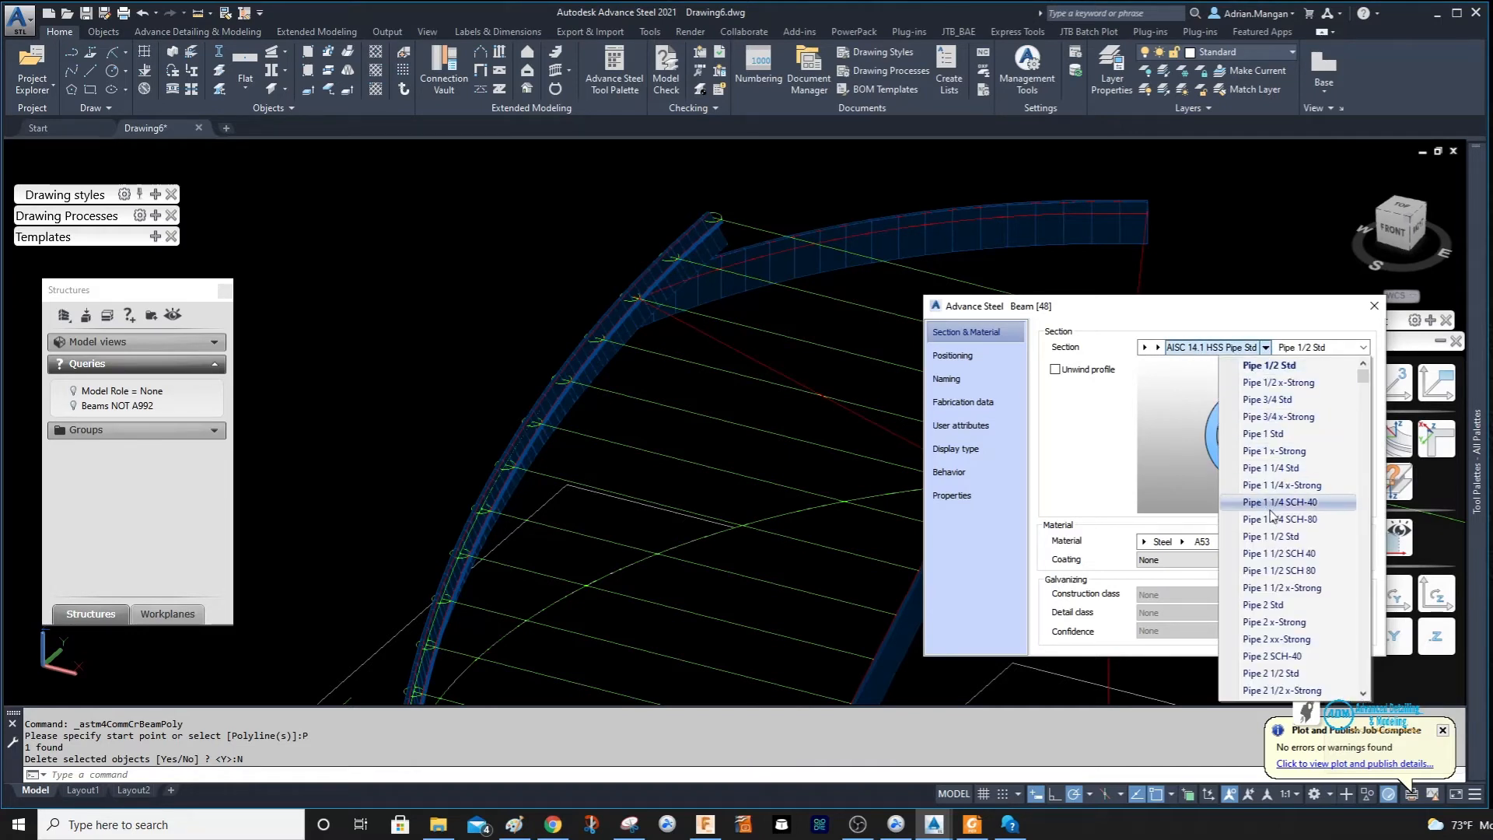
click(1272, 554)
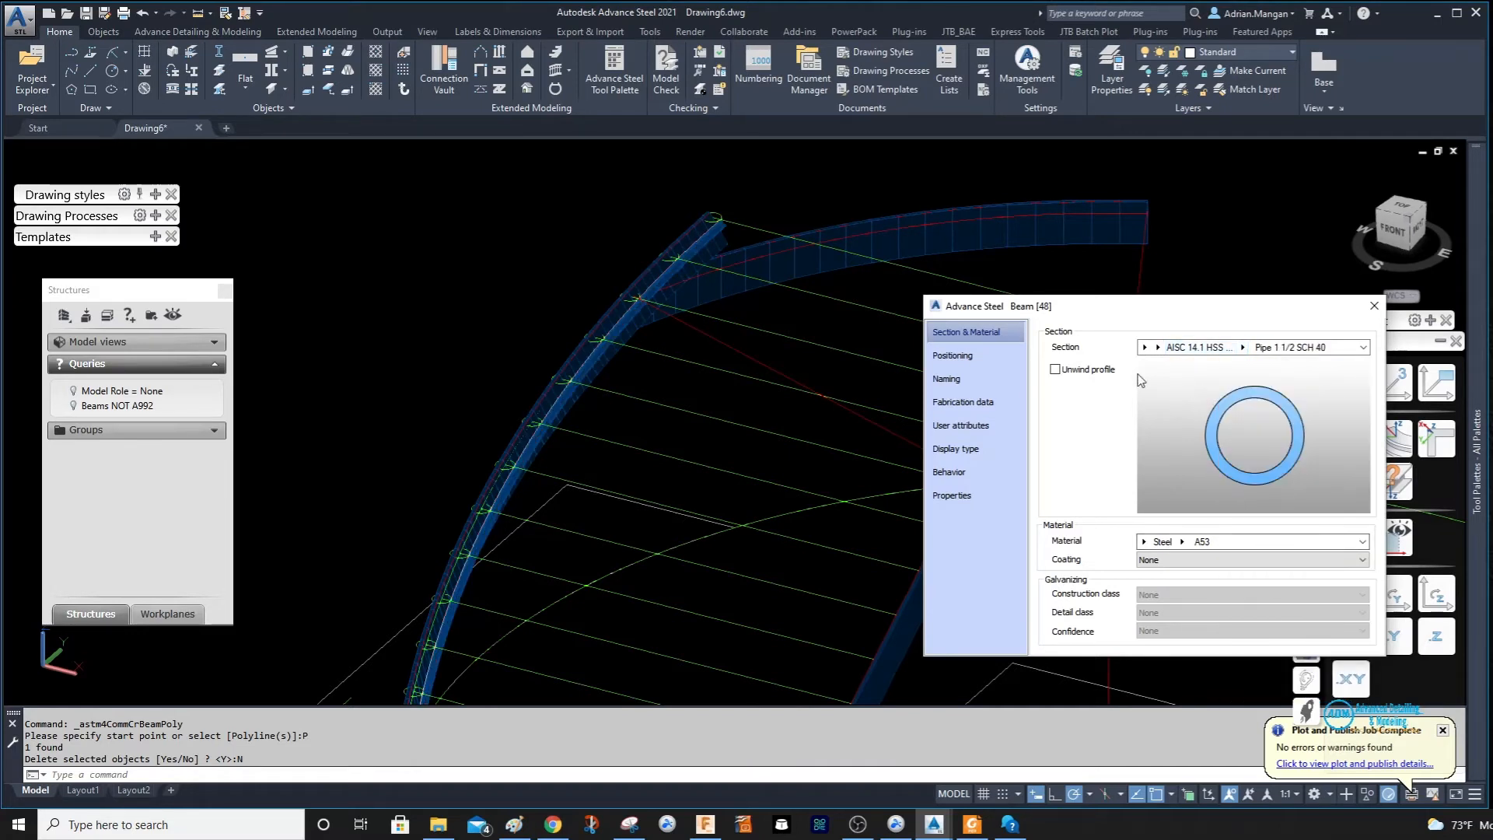
Position the pipe by its top-center offset point and set its arc dimension property to Preserve orientation.
click(1023, 359)
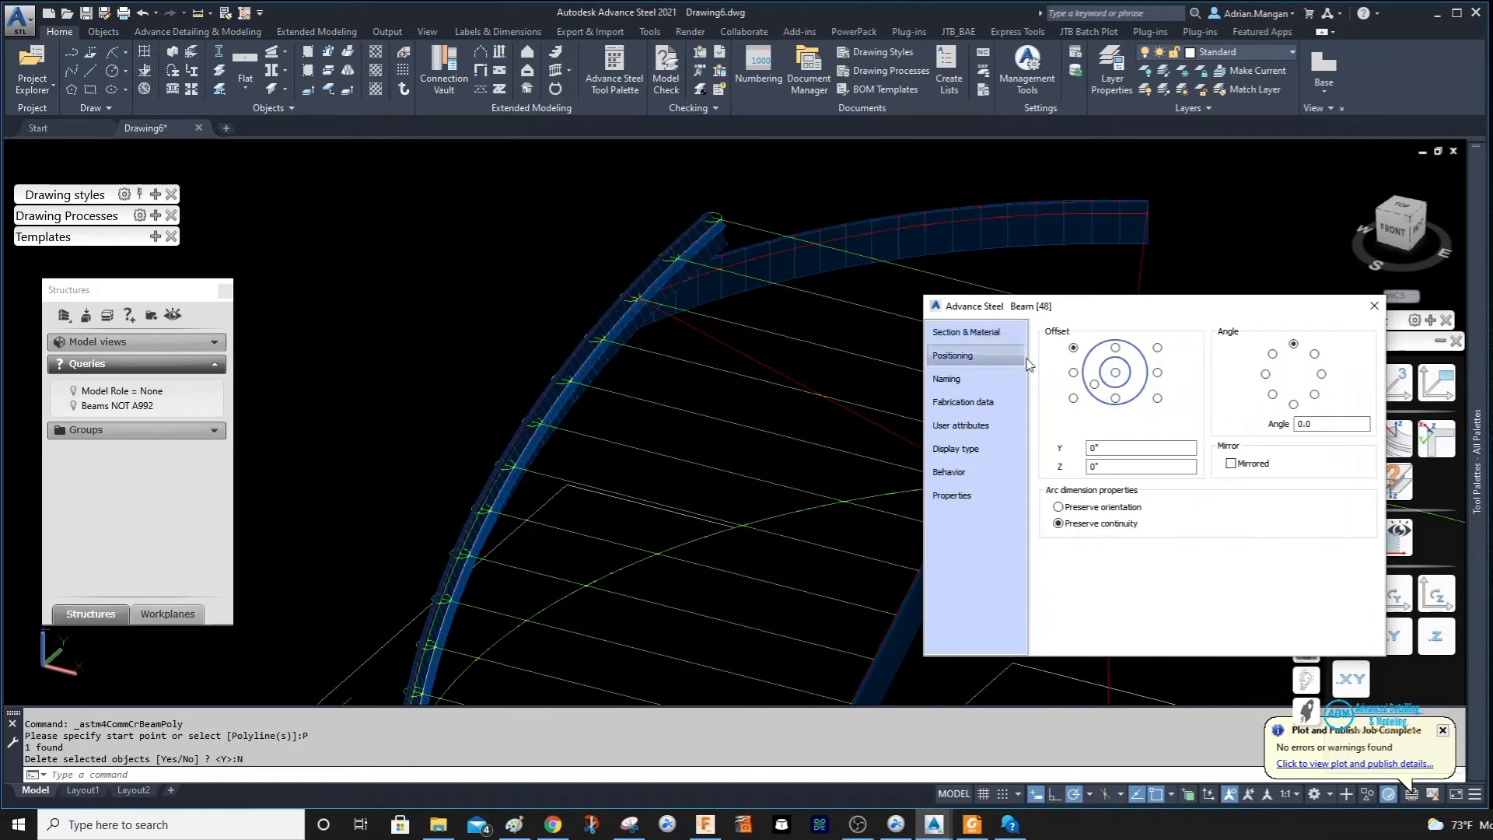
click(1115, 373)
scroll(874, 329, up, 5)
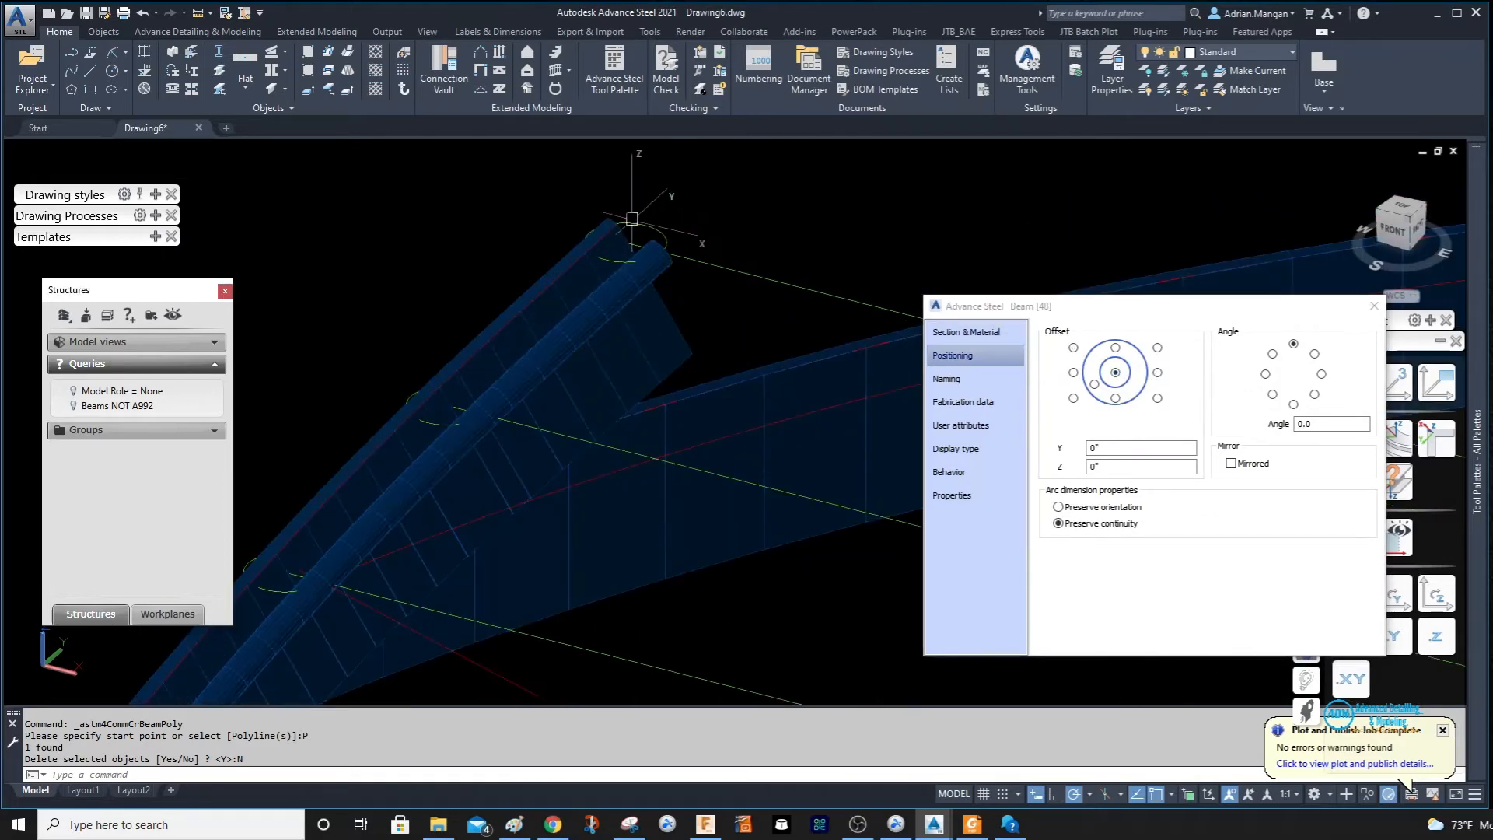
click(1116, 349)
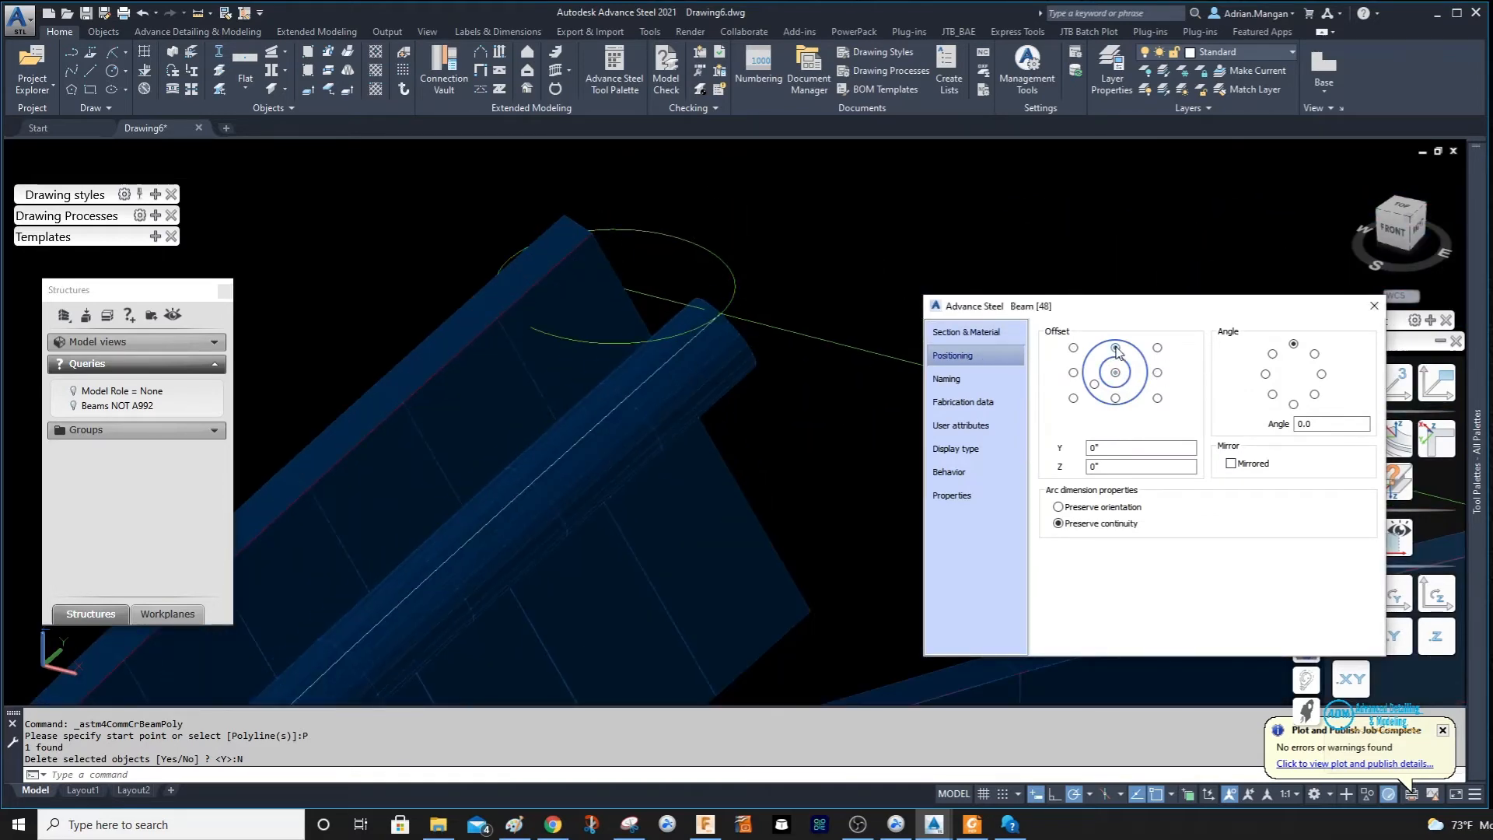
scroll(699, 305, down, 3)
shift+middle_drag(700, 305, 785, 256)
click(1086, 507)
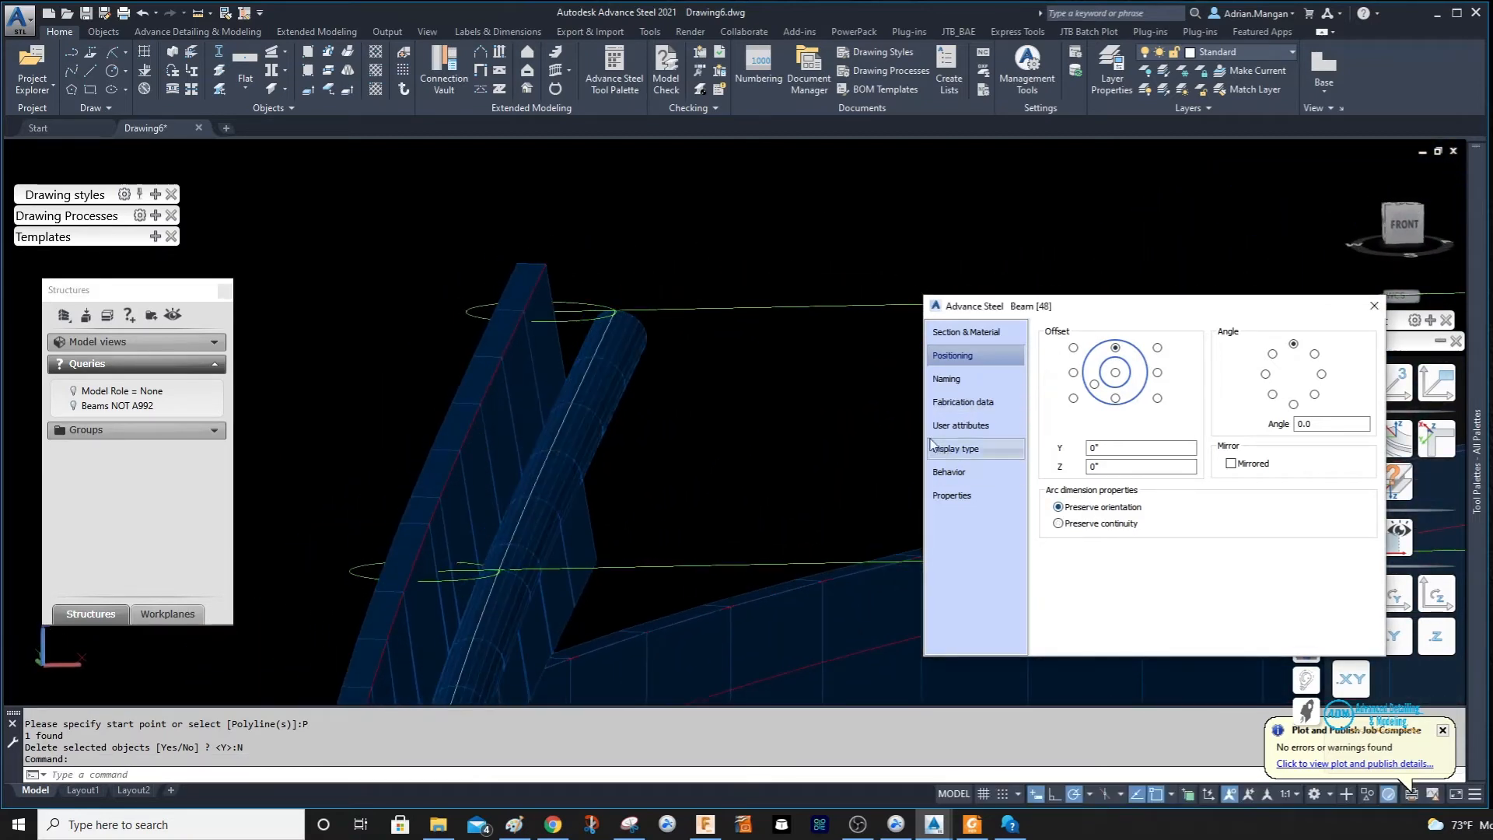
Inspect the pipe's upper end and its run along the curved stringer, and close its properties.
scroll(642, 308, up, 4)
shift+middle_drag(639, 306, 523, 325)
scroll(626, 316, down, 11)
scroll(796, 340, down, 6)
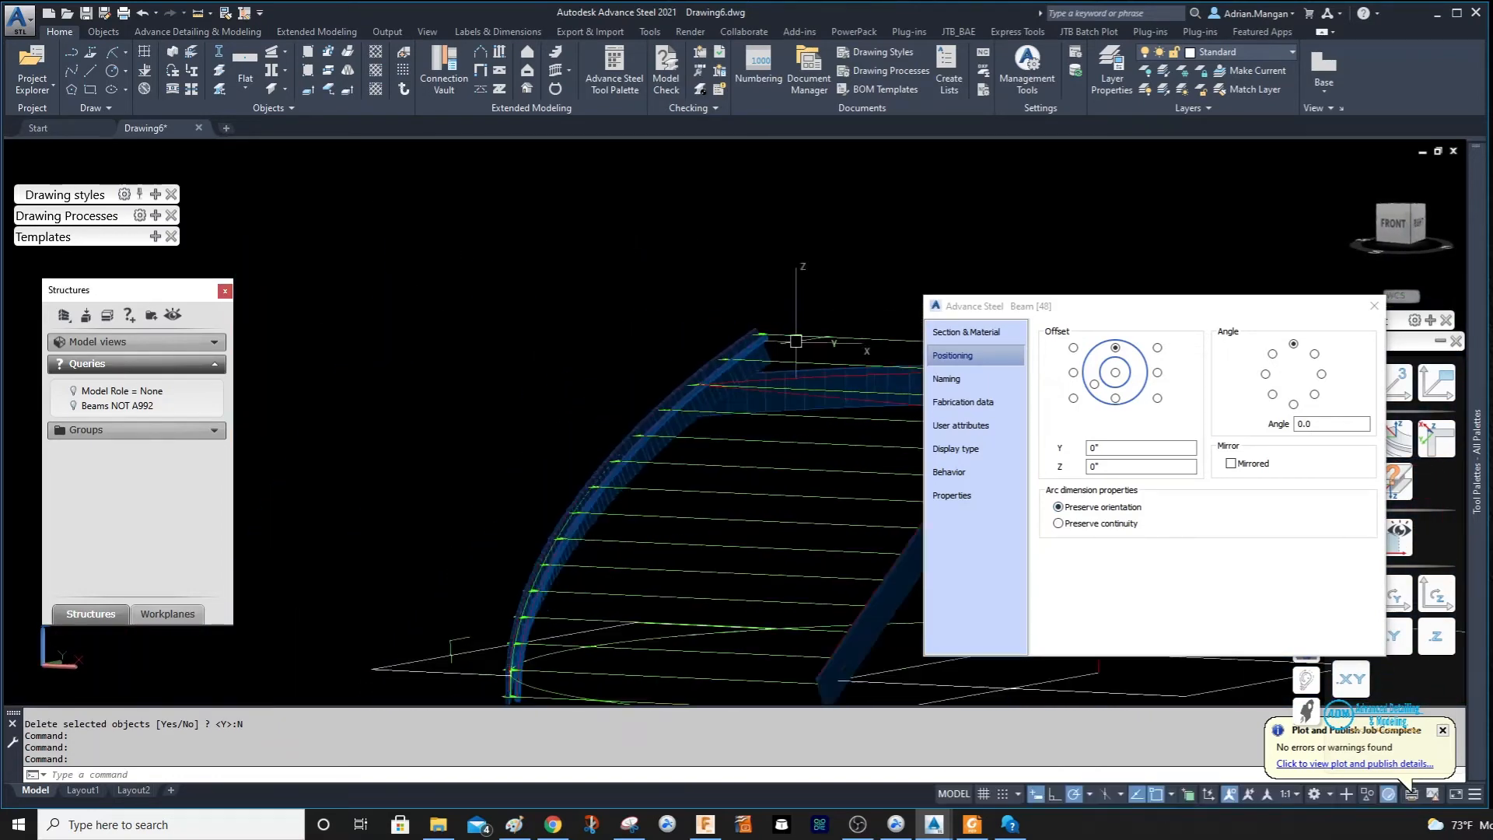
middle_drag(796, 340, 502, 320)
shift+middle_drag(609, 335, 620, 356)
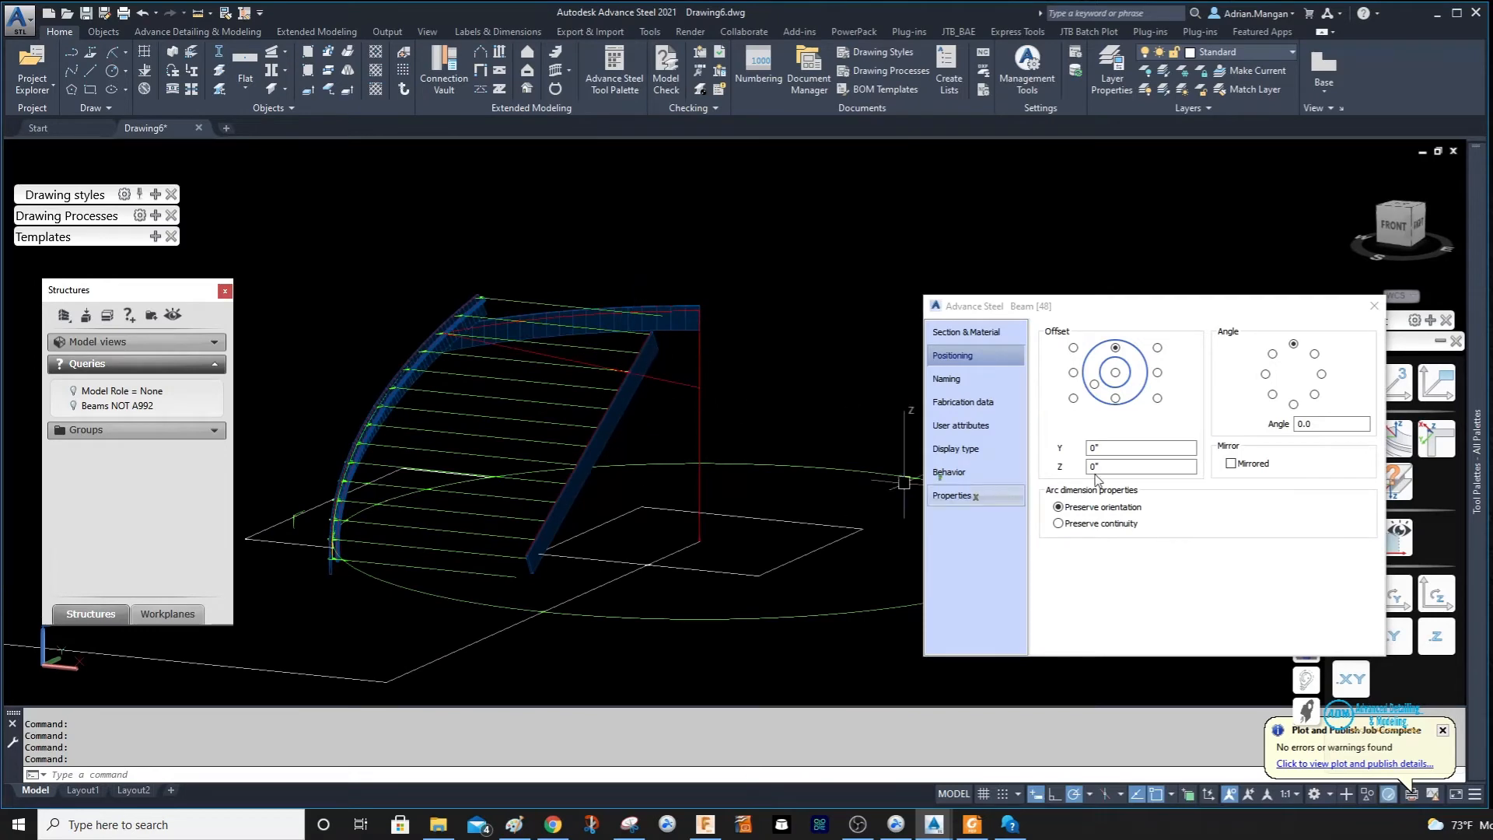
click(1372, 306)
Create a polyline beam from the polyline along the upper curved flat beam, keeping the polyline, and close its properties.
scroll(500, 324, up, 5)
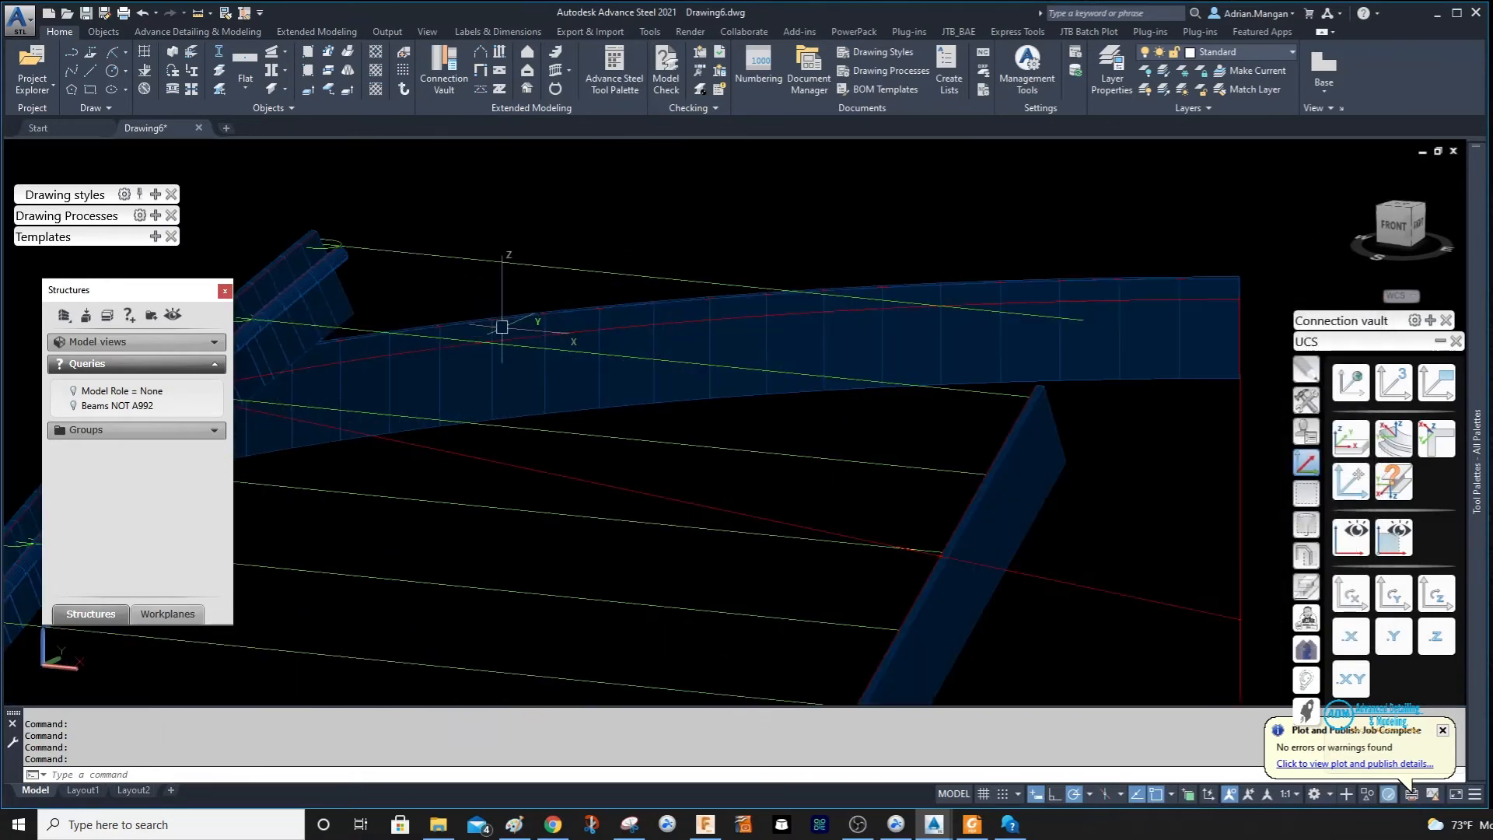
shift+middle_drag(500, 324, 508, 358)
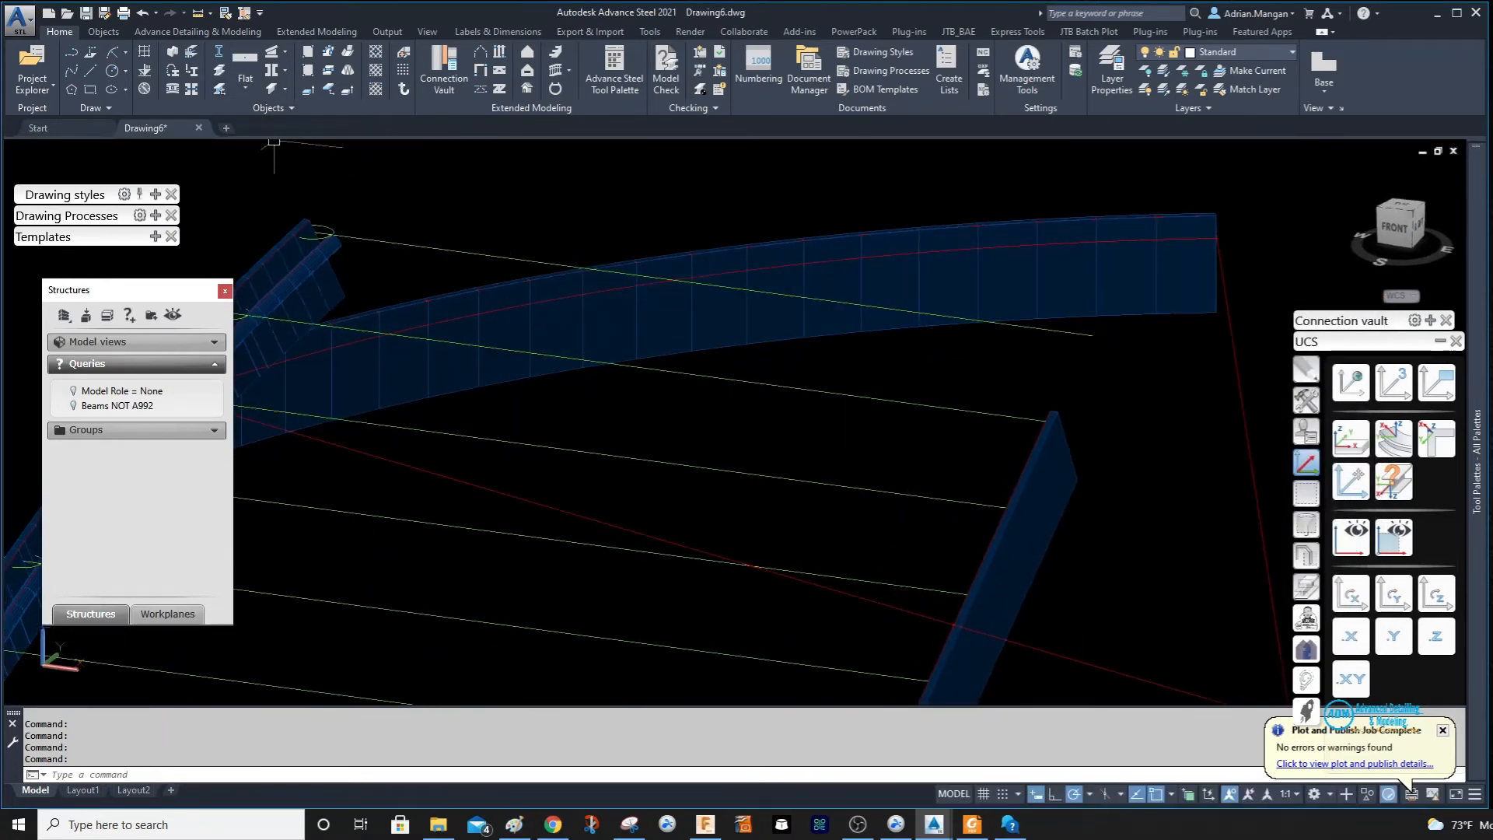
shift+middle_drag(620, 221, 645, 227)
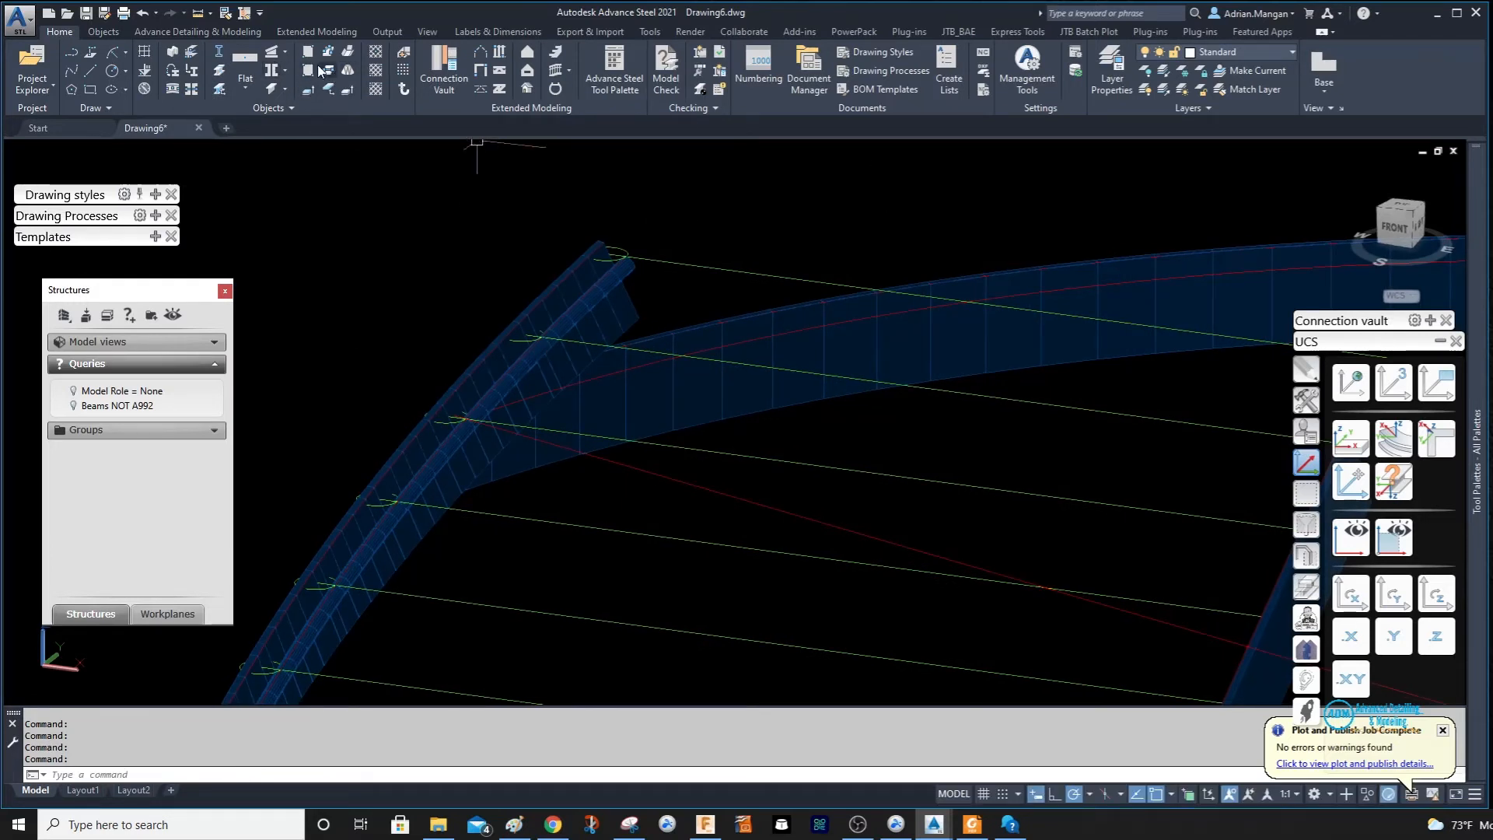
click(172, 74)
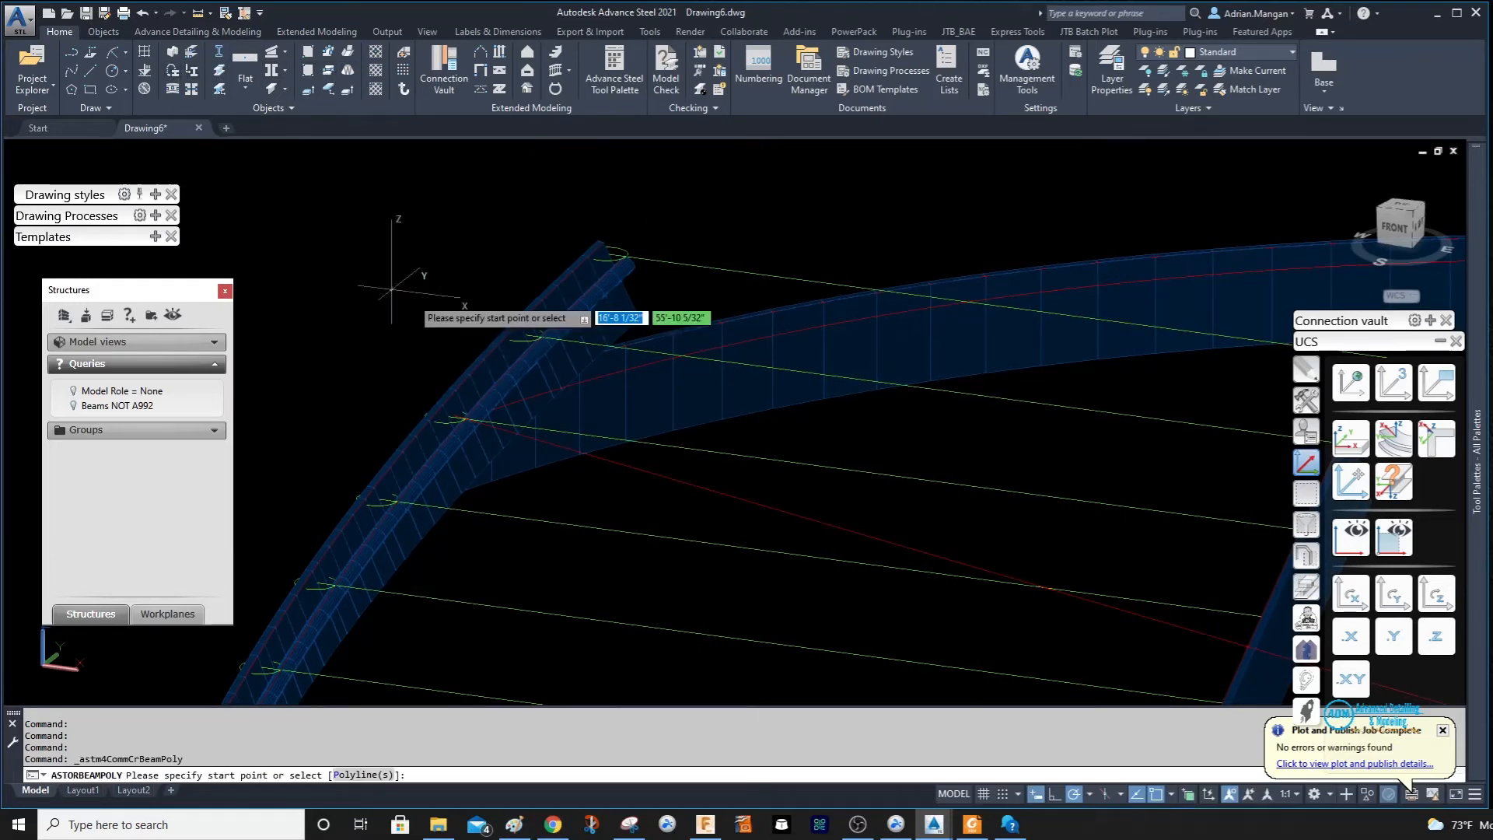
right_click(676, 376)
click(724, 459)
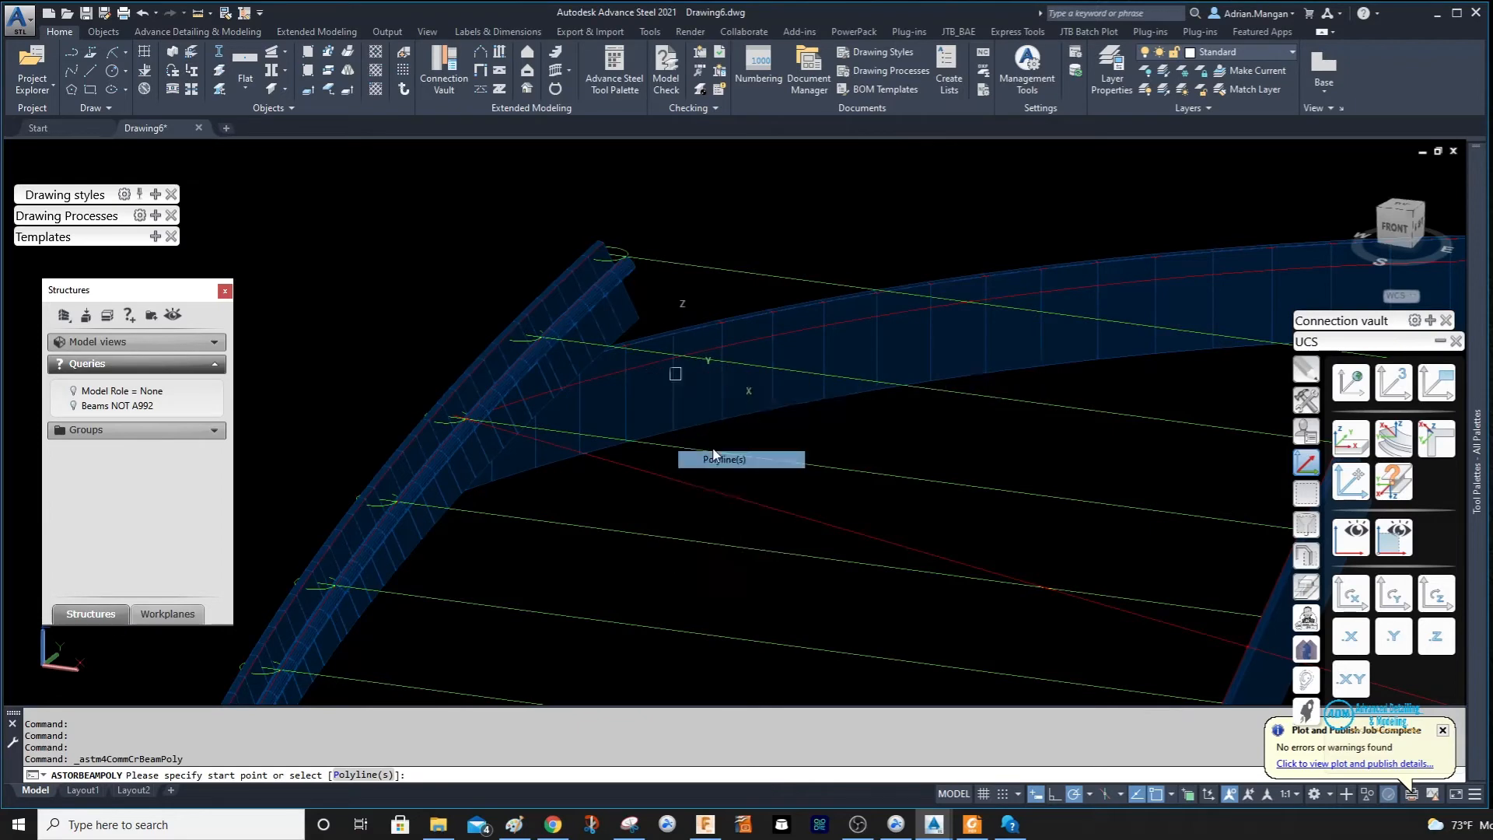
click(649, 365)
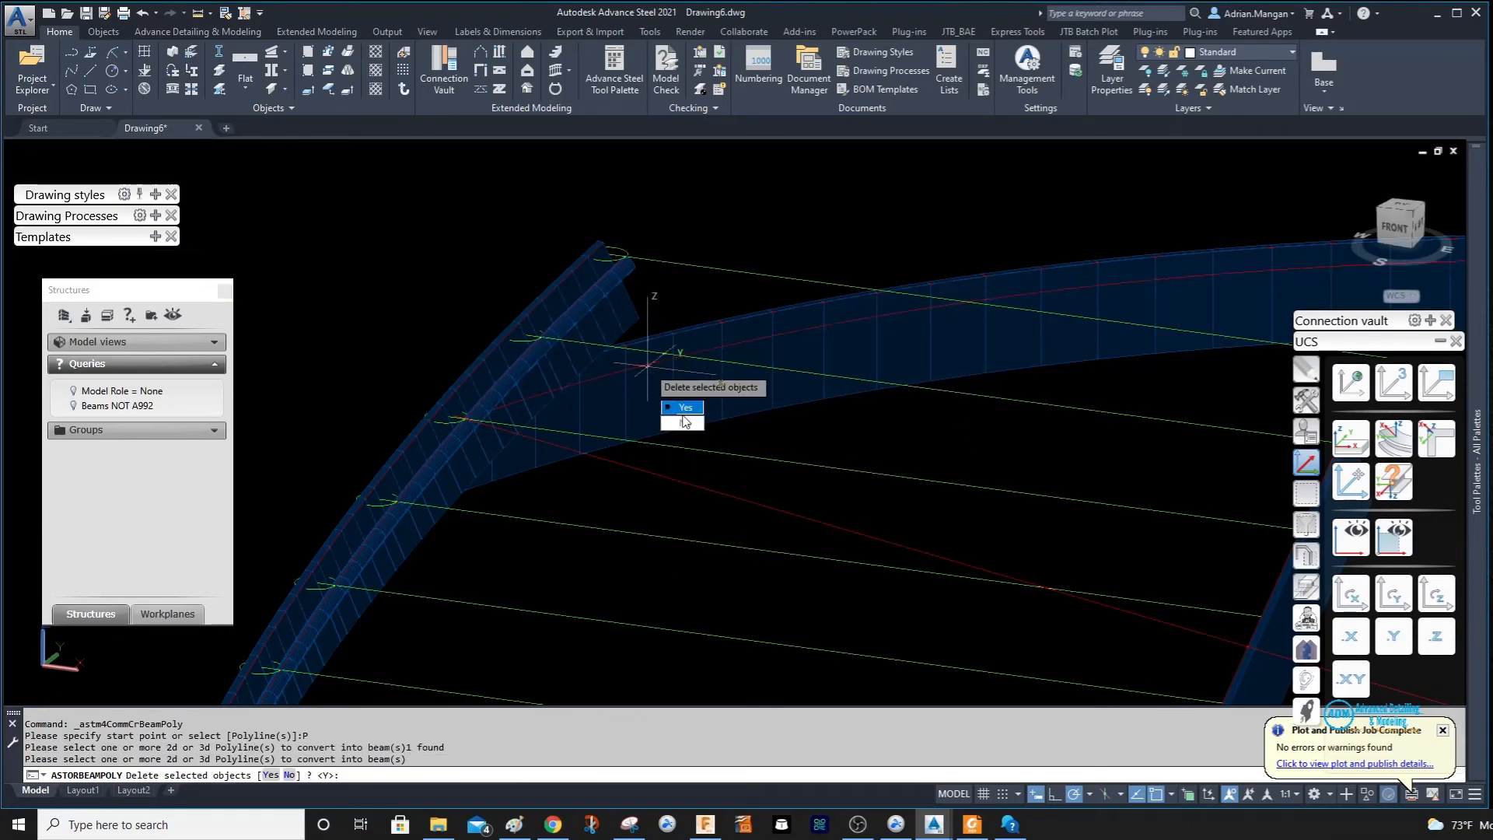
click(683, 424)
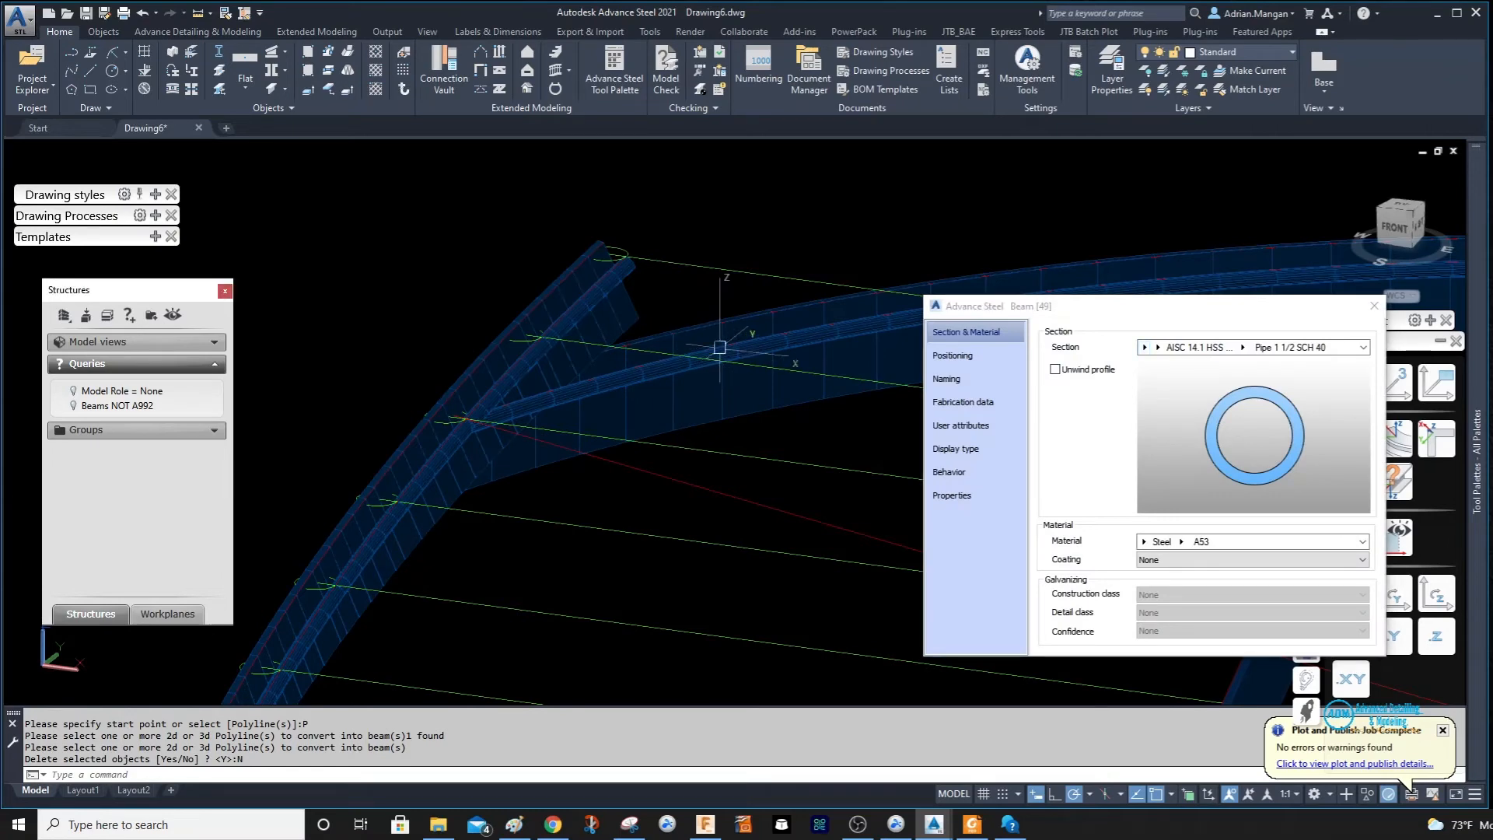
click(1376, 308)
Move the two pipe beams straight up by 3' along Z.
scroll(917, 350, down, 6)
shift+middle_drag(869, 360, 826, 343)
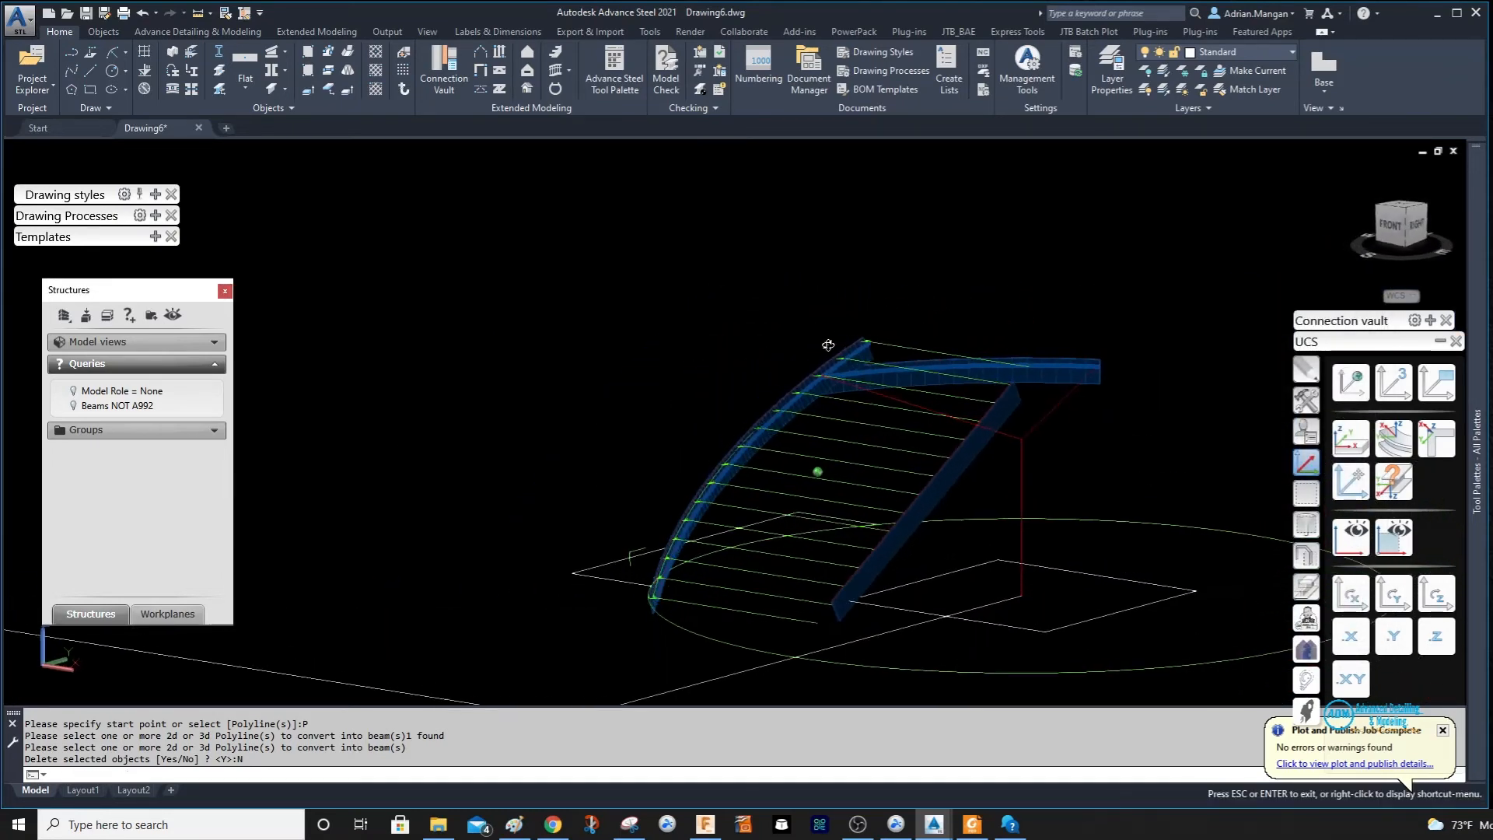
scroll(947, 380, up, 5)
click(840, 396)
click(751, 354)
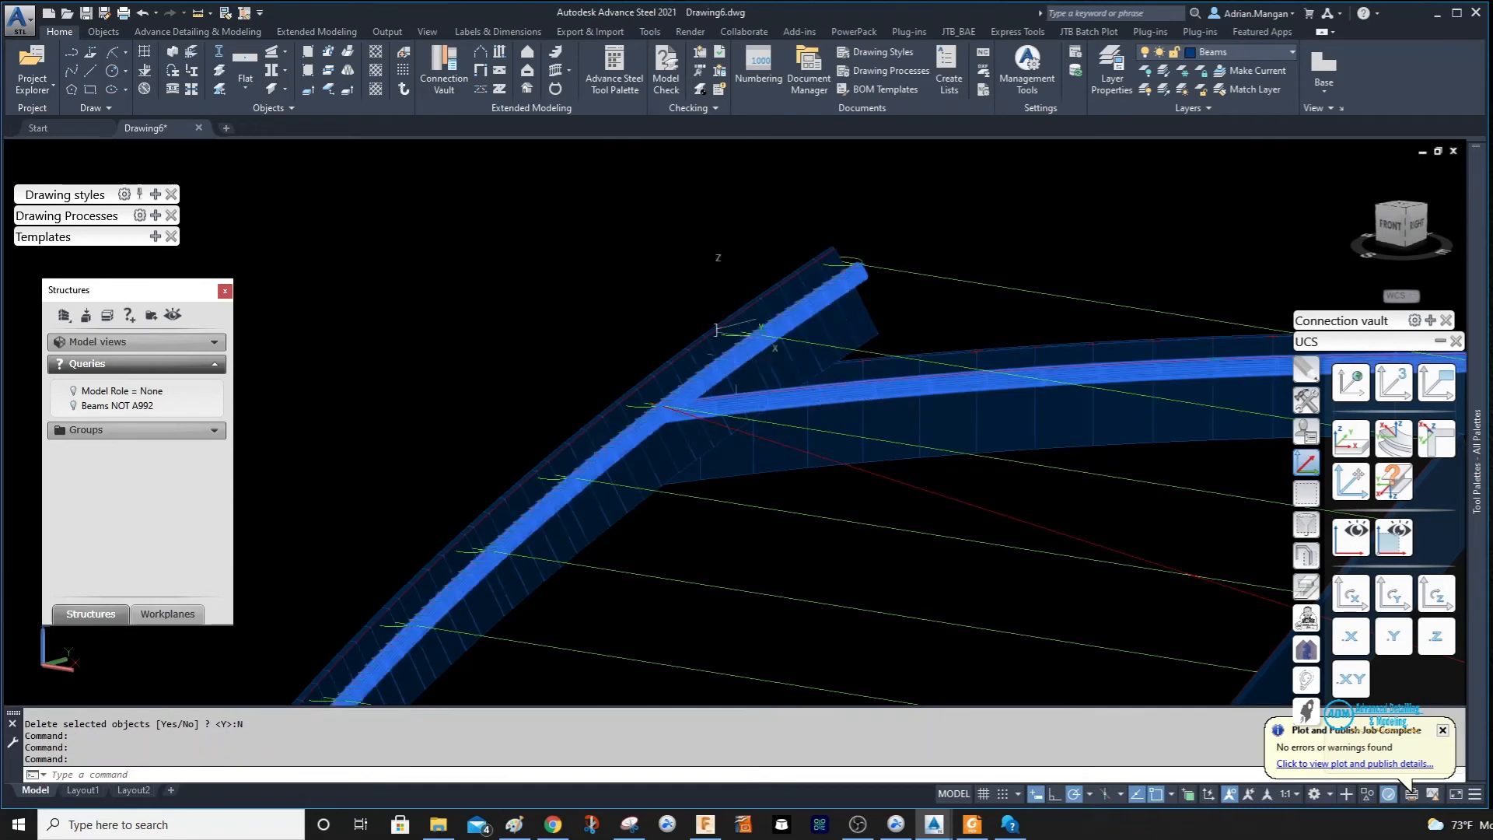
right_click(674, 271)
click(728, 389)
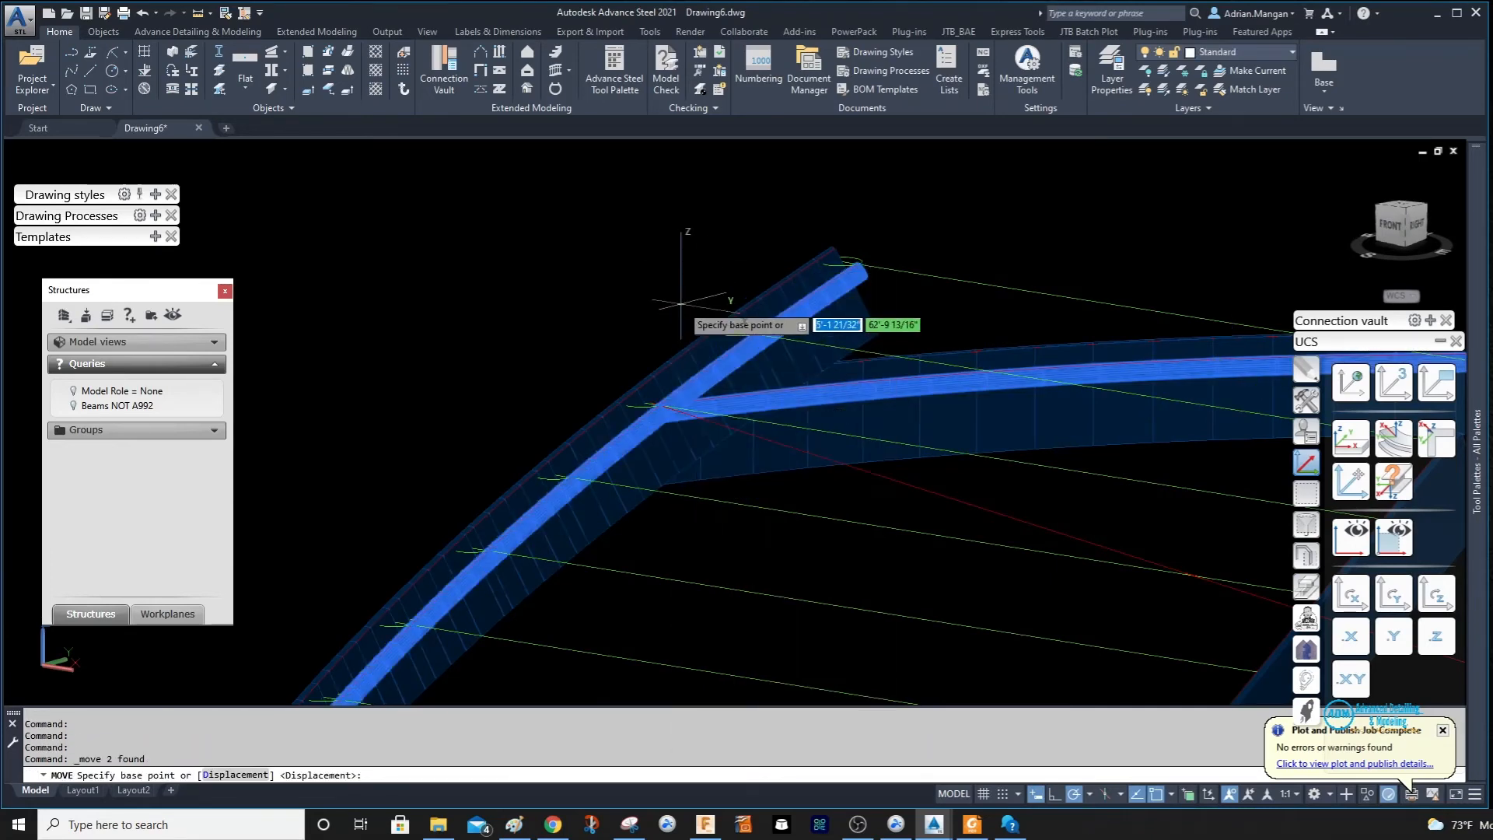
click(683, 297)
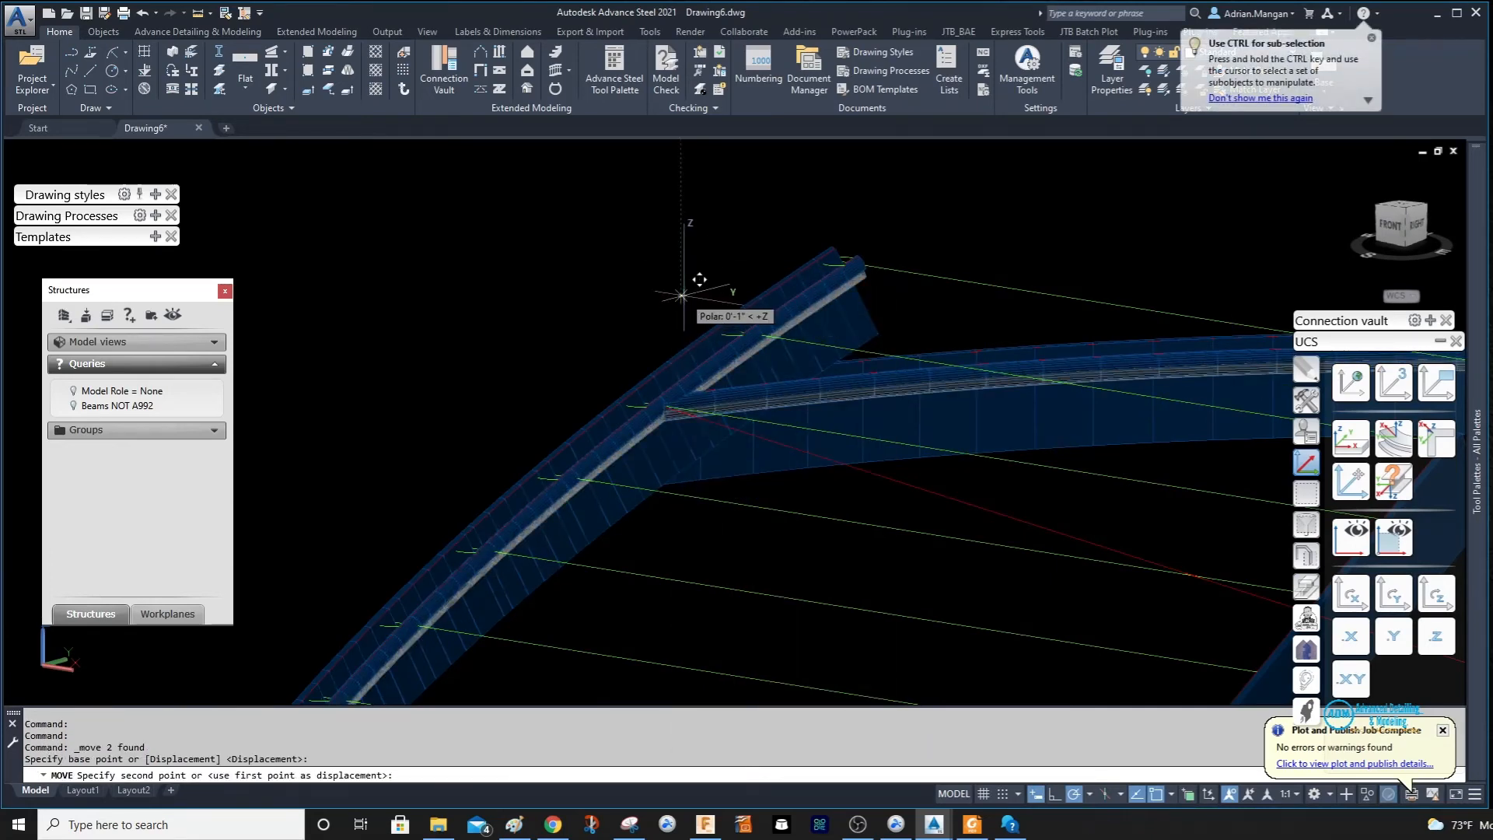
text(2)
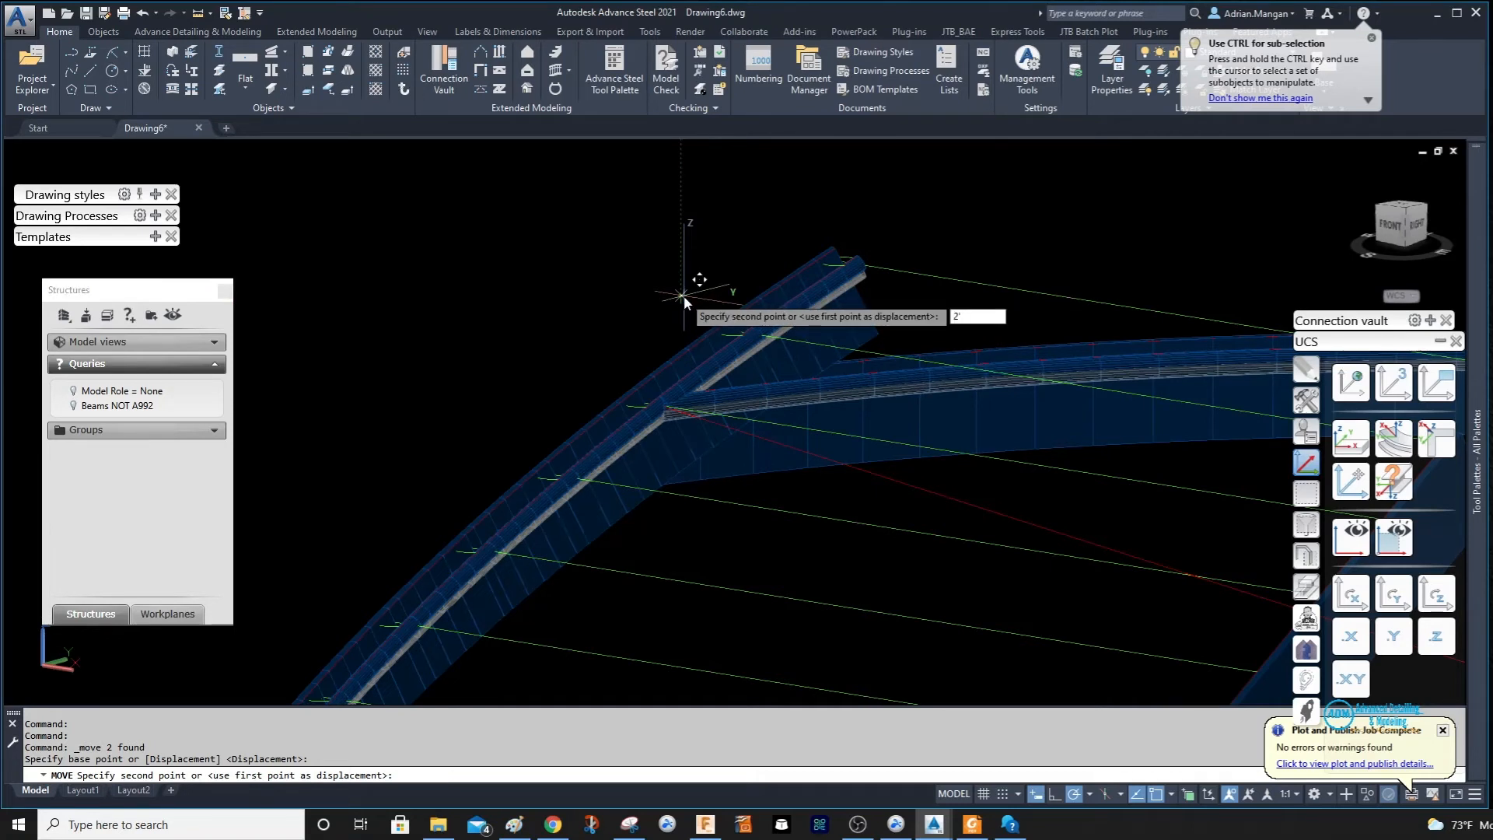
text('1)
key(BackSpace)
key(BackSpace)
key(BackSpace)
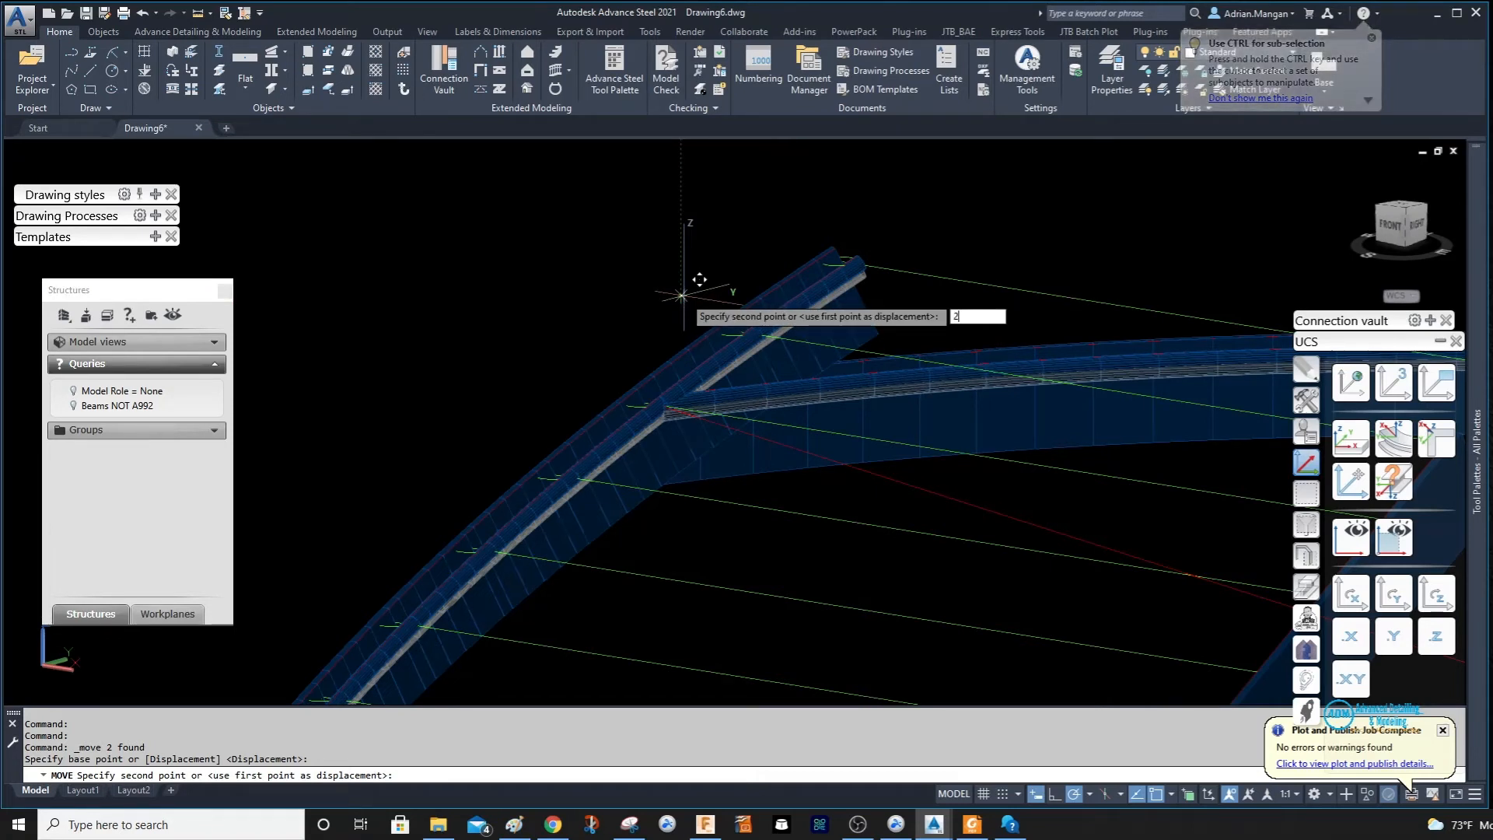
text(3')
key(Return)
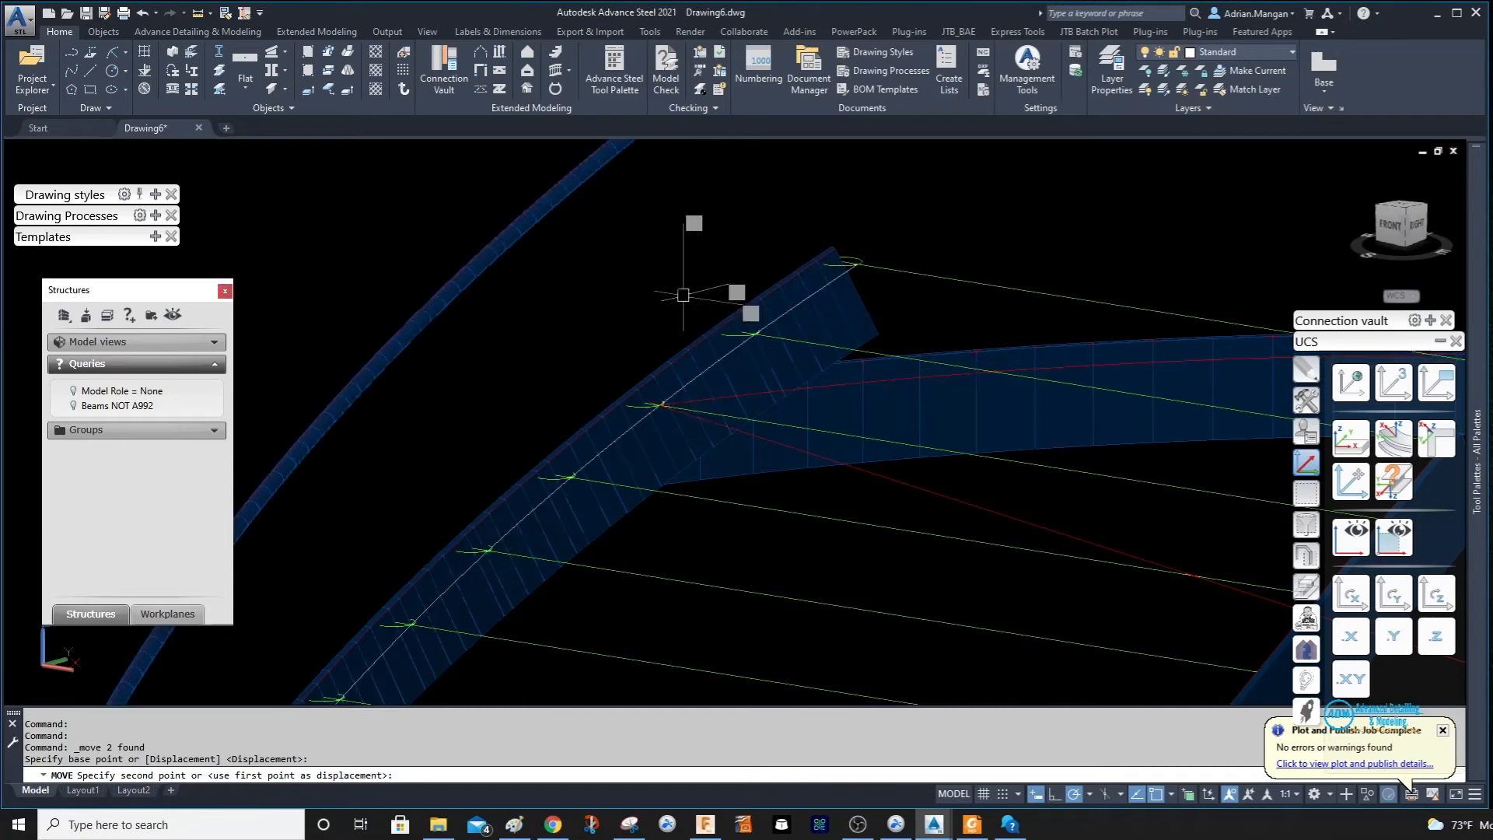
Turn on the Unfolded beams layer and bring the stair with its treads back into view.
shift+middle_drag(722, 349, 745, 440)
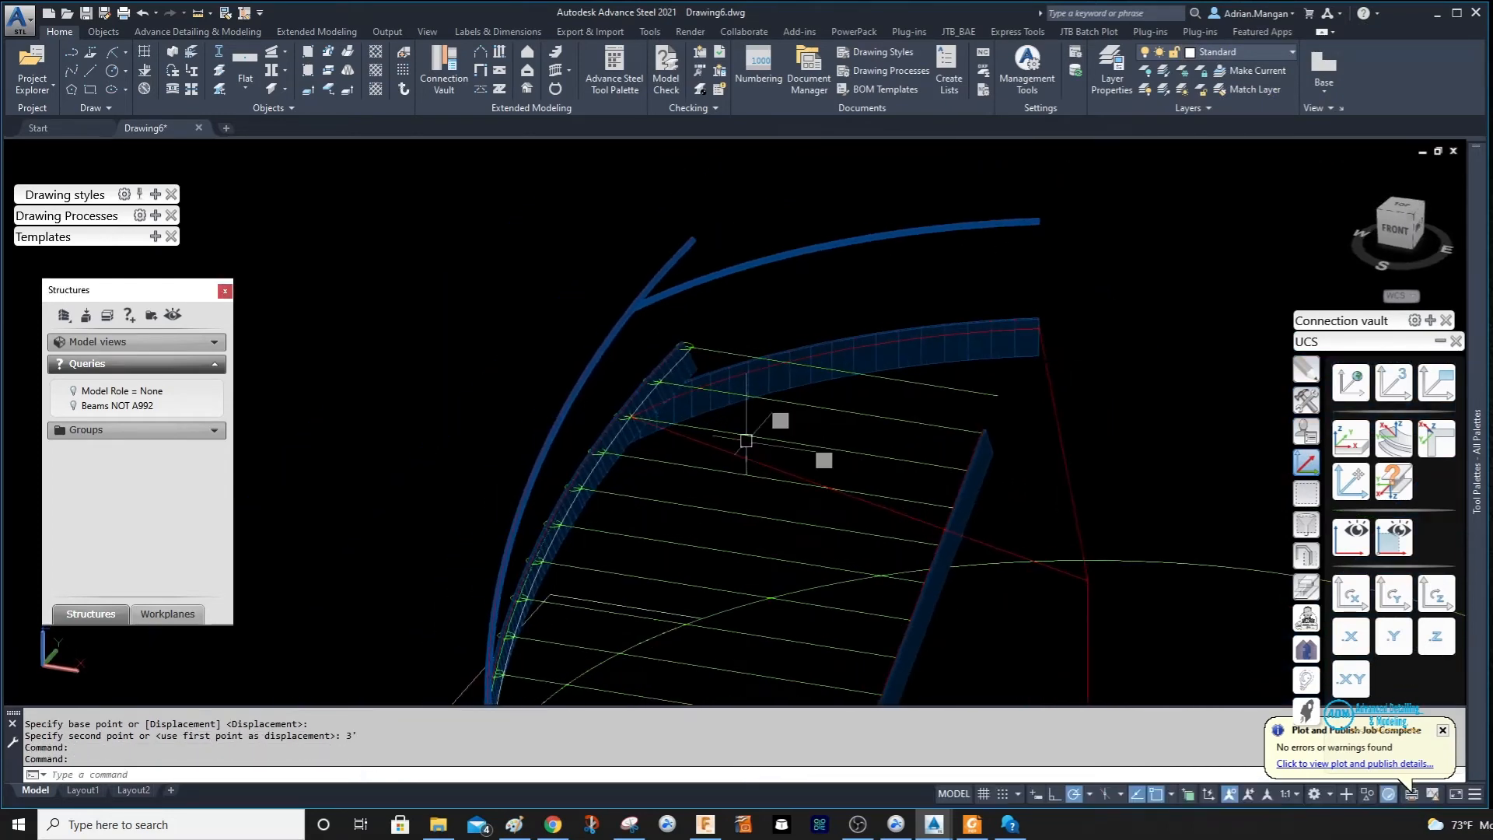
click(1262, 50)
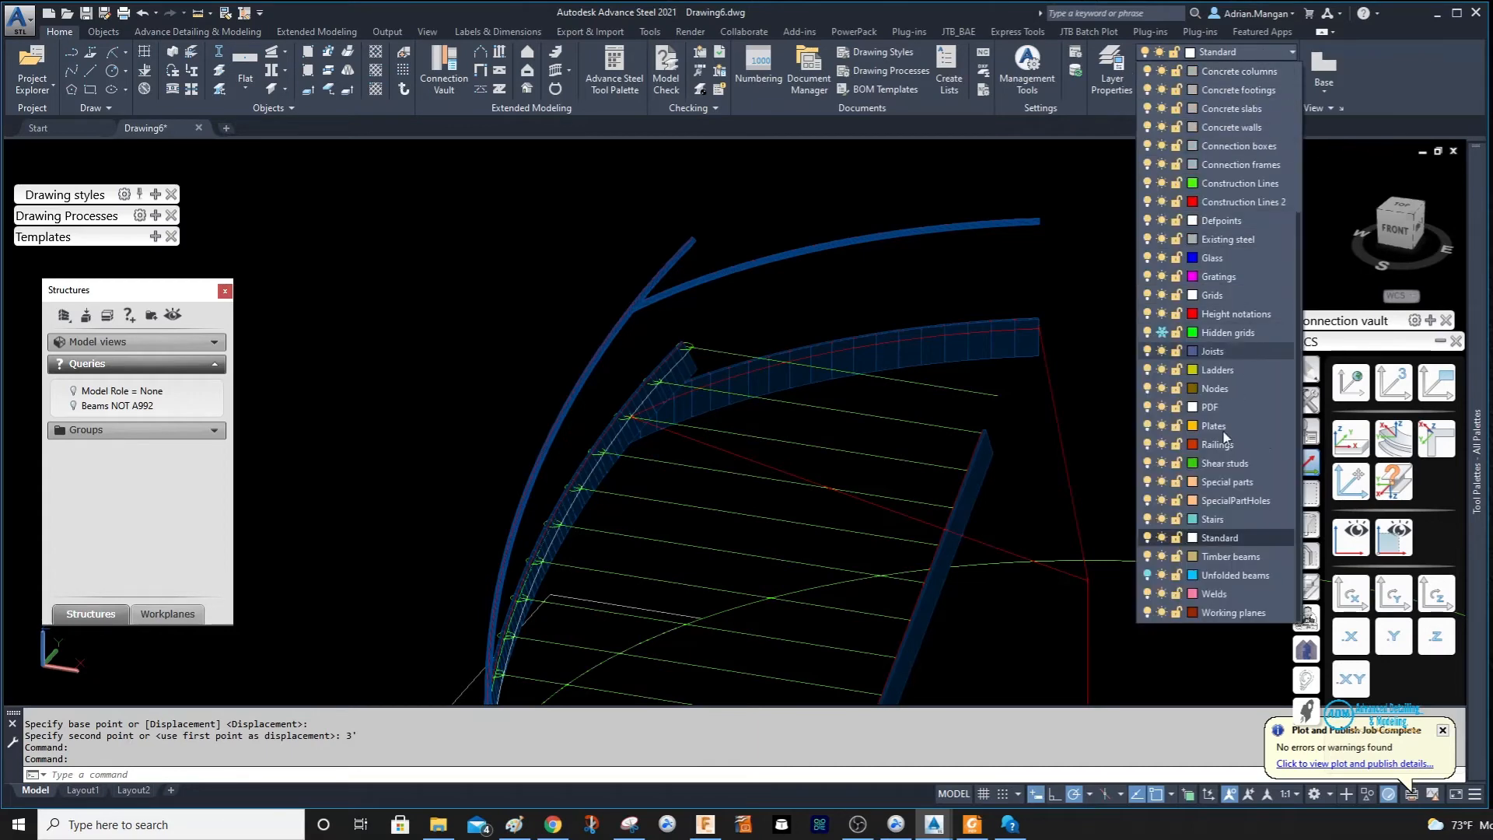
click(1146, 574)
click(719, 272)
middle_click(720, 272)
middle_click(720, 272)
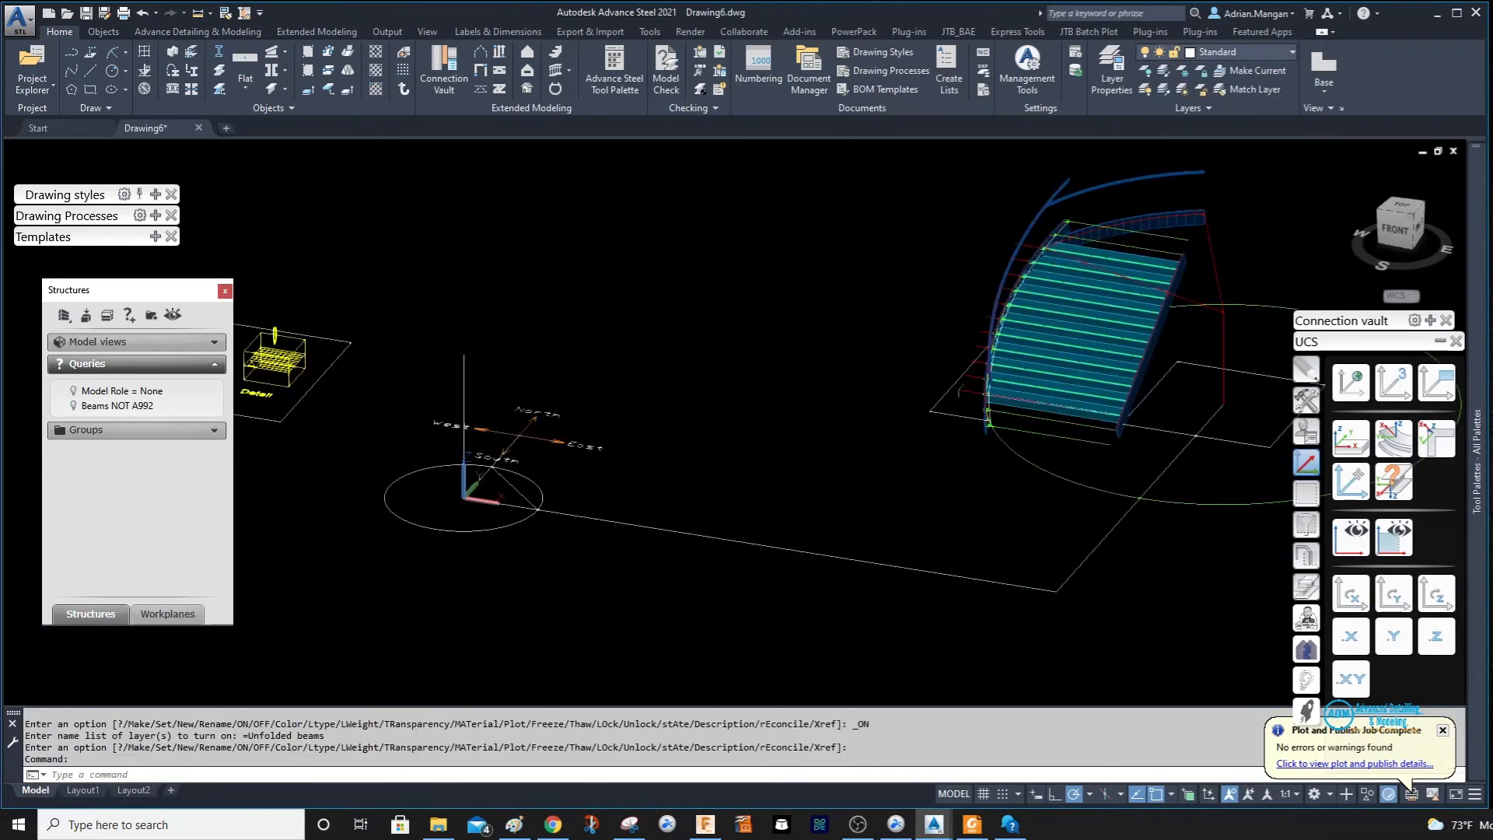
middle_drag(1040, 365, 930, 340)
scroll(930, 340, up, 2)
middle_drag(905, 258, 721, 327)
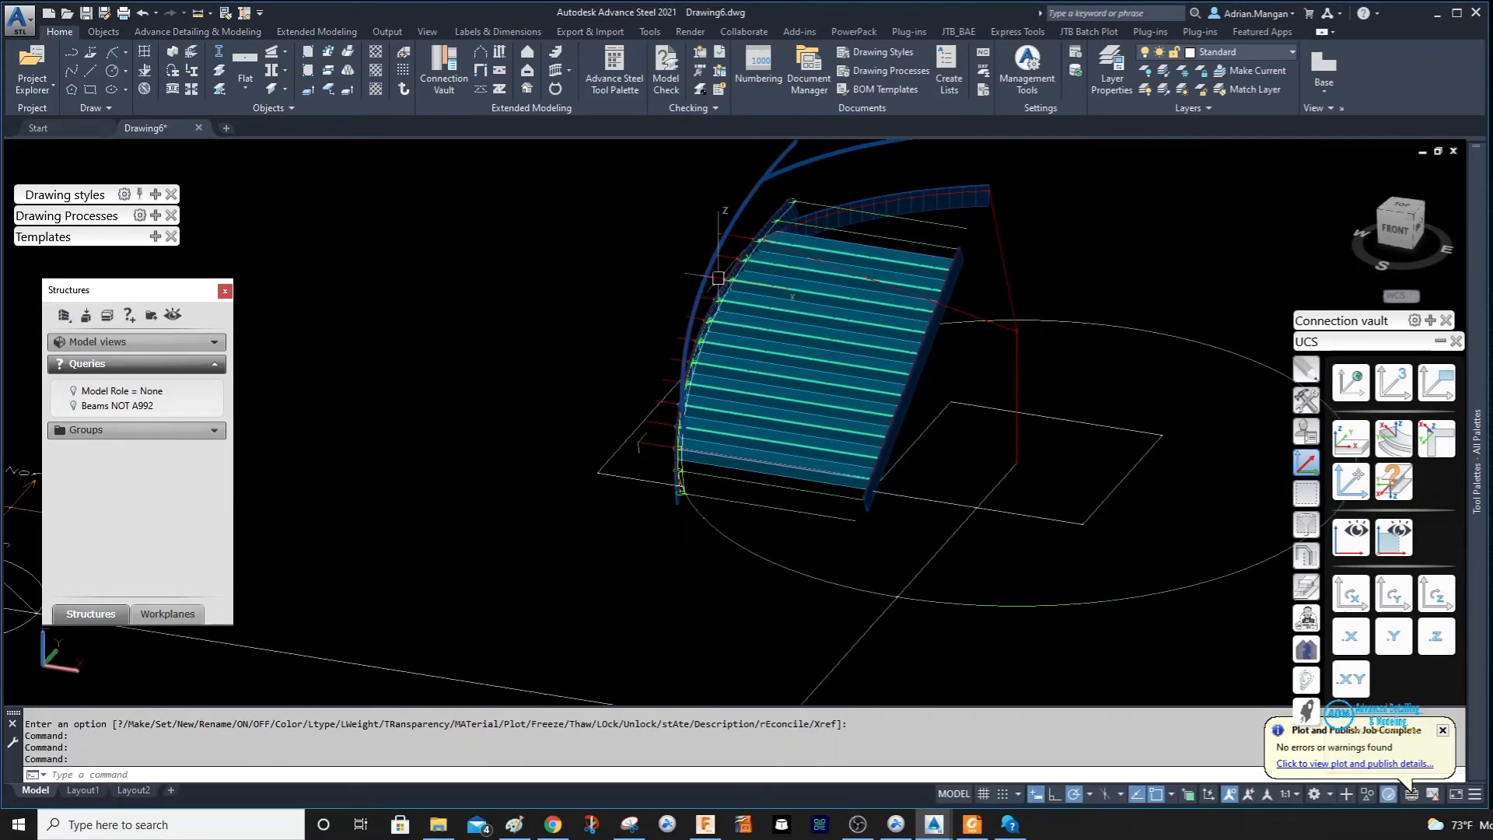
Try to miter the upper pipe and the stringer pipe at their junction with the Miter feature.
shift+middle_drag(778, 258, 345, 314)
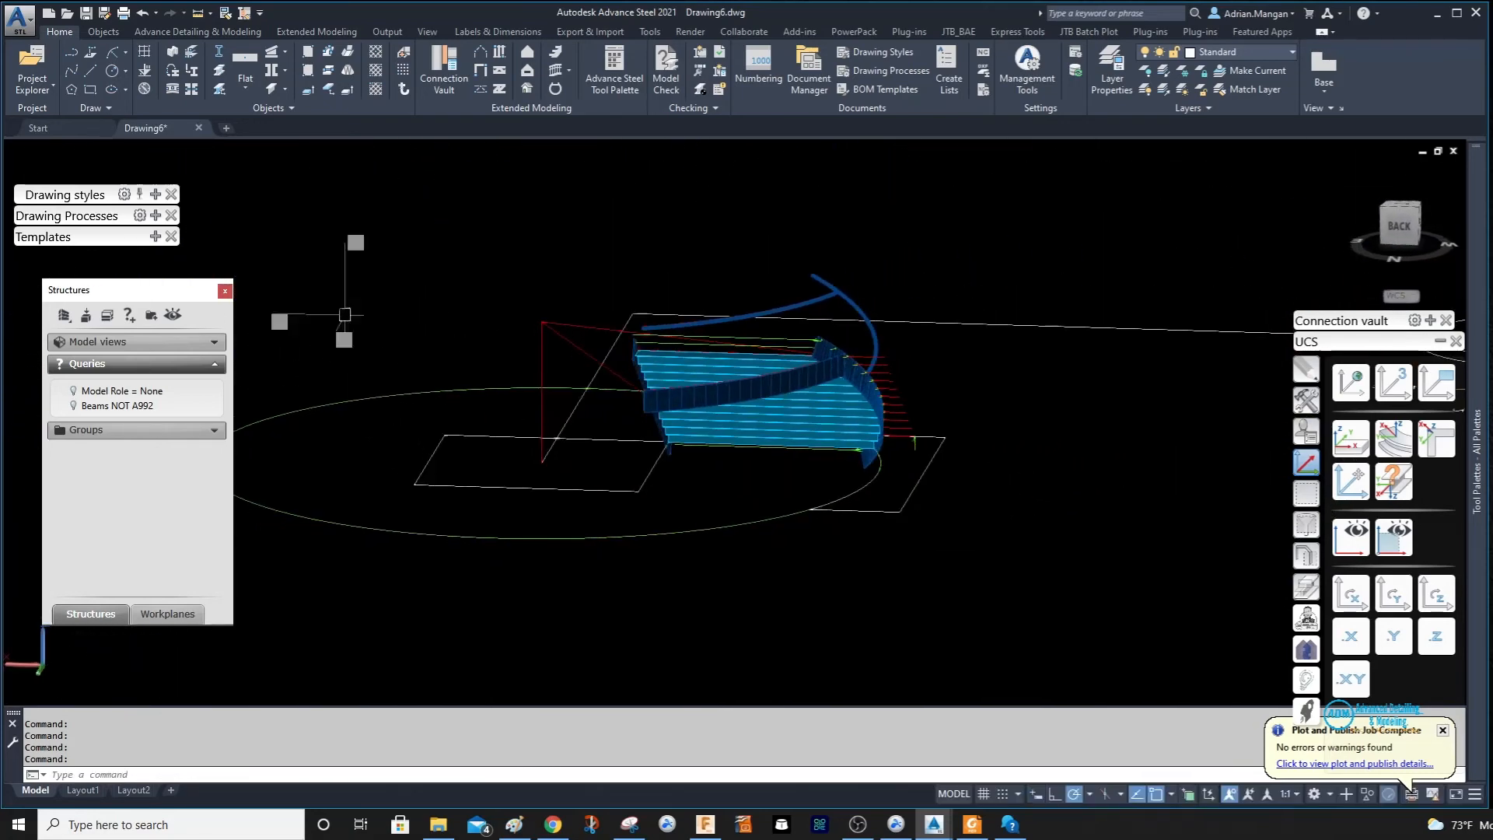
scroll(925, 327, up, 6)
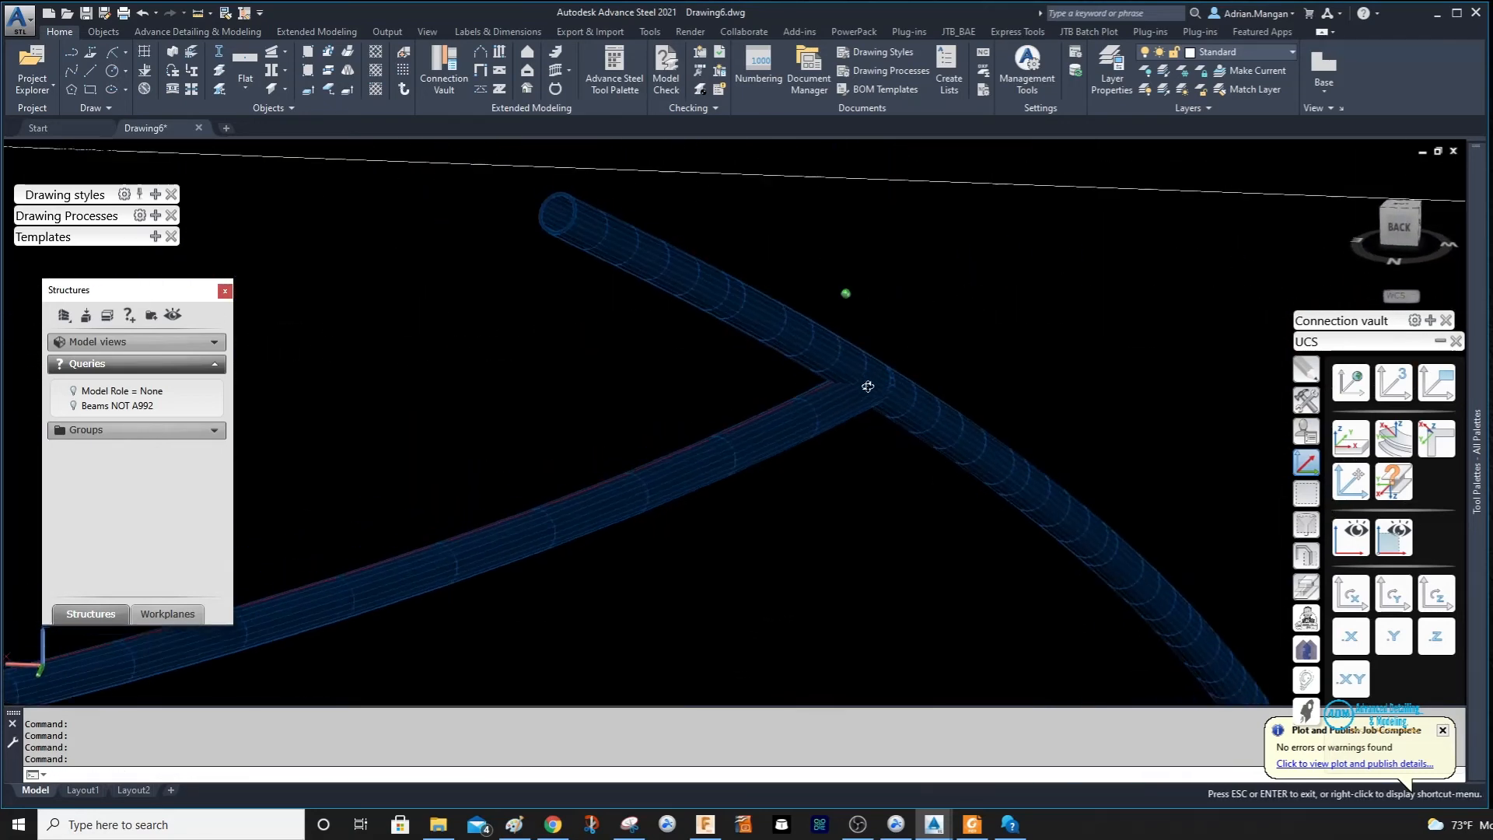
scroll(873, 379, up, 3)
shift+middle_drag(878, 365, 1173, 395)
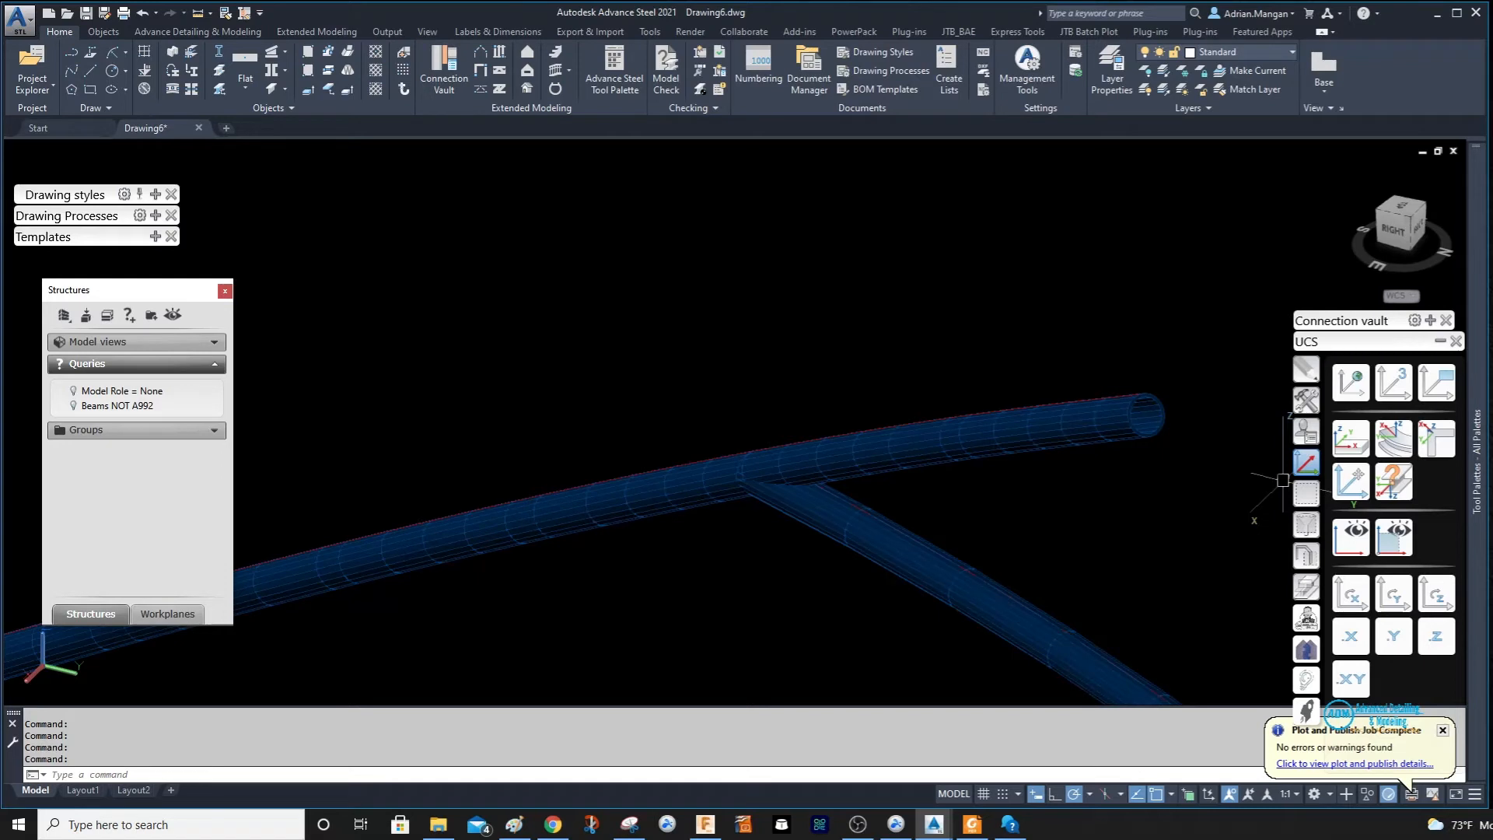
click(1443, 342)
click(1443, 342)
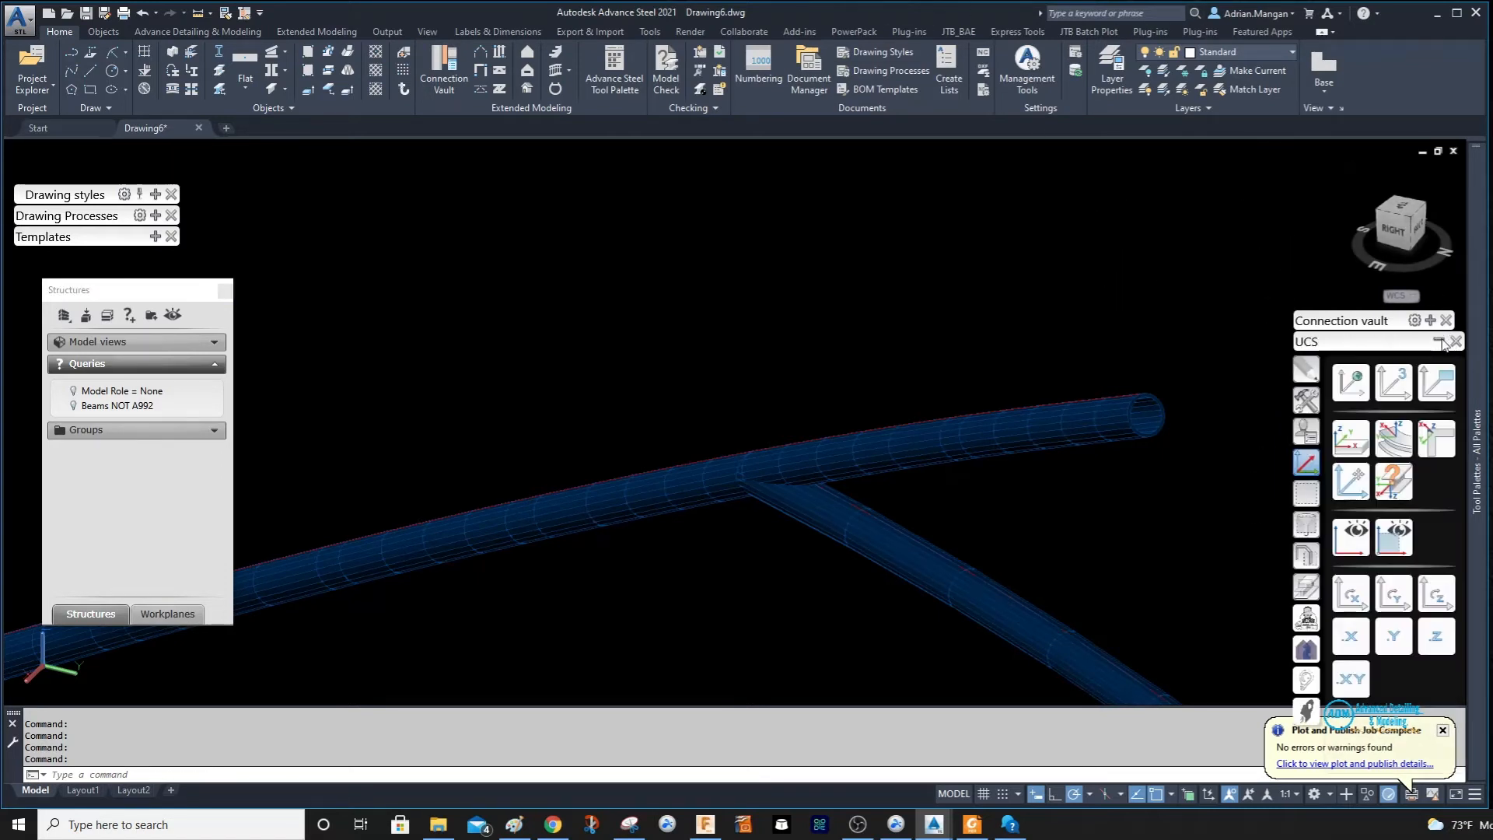
click(1308, 651)
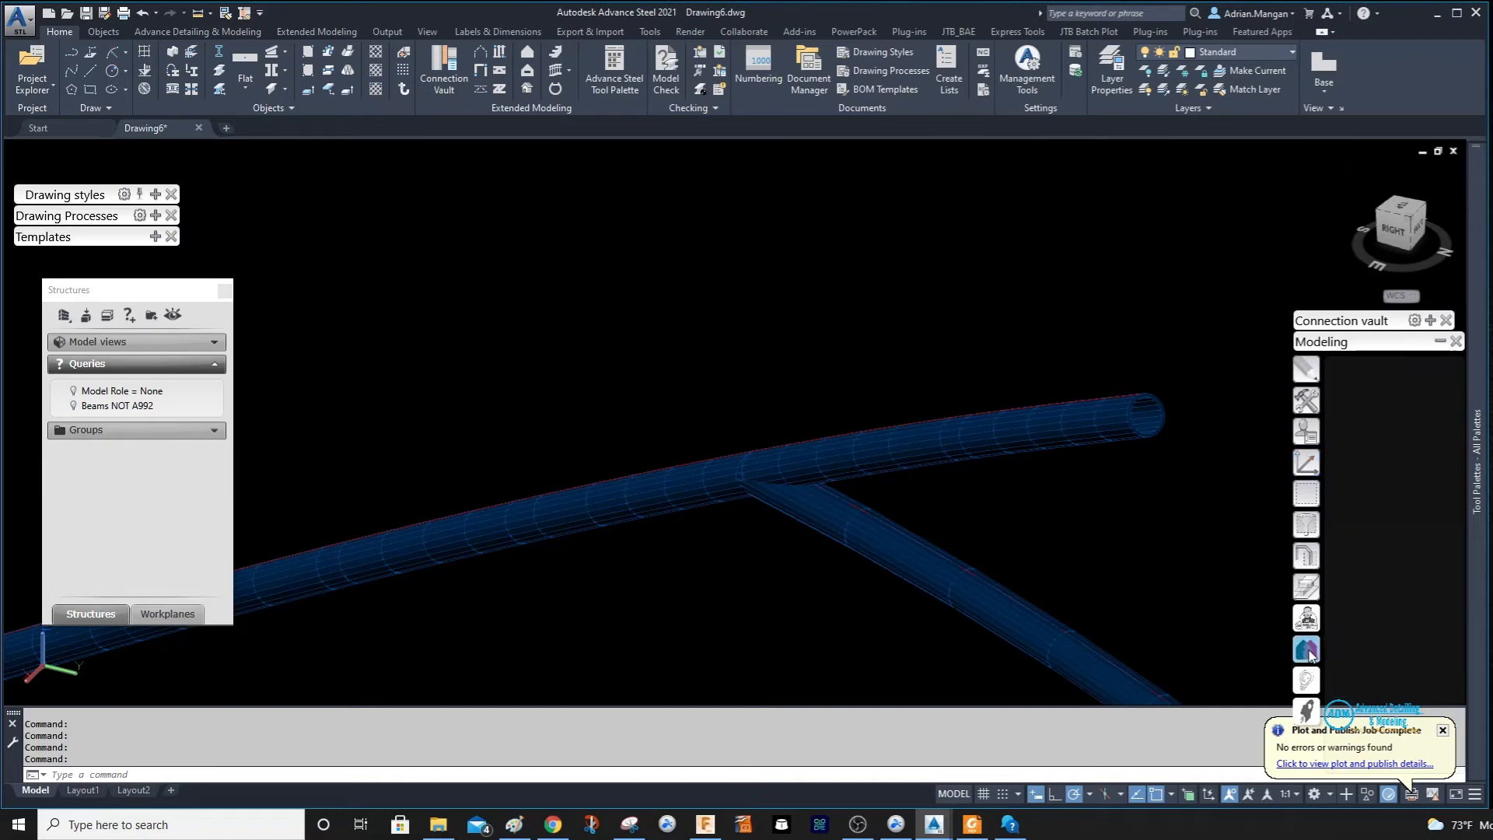
click(1304, 595)
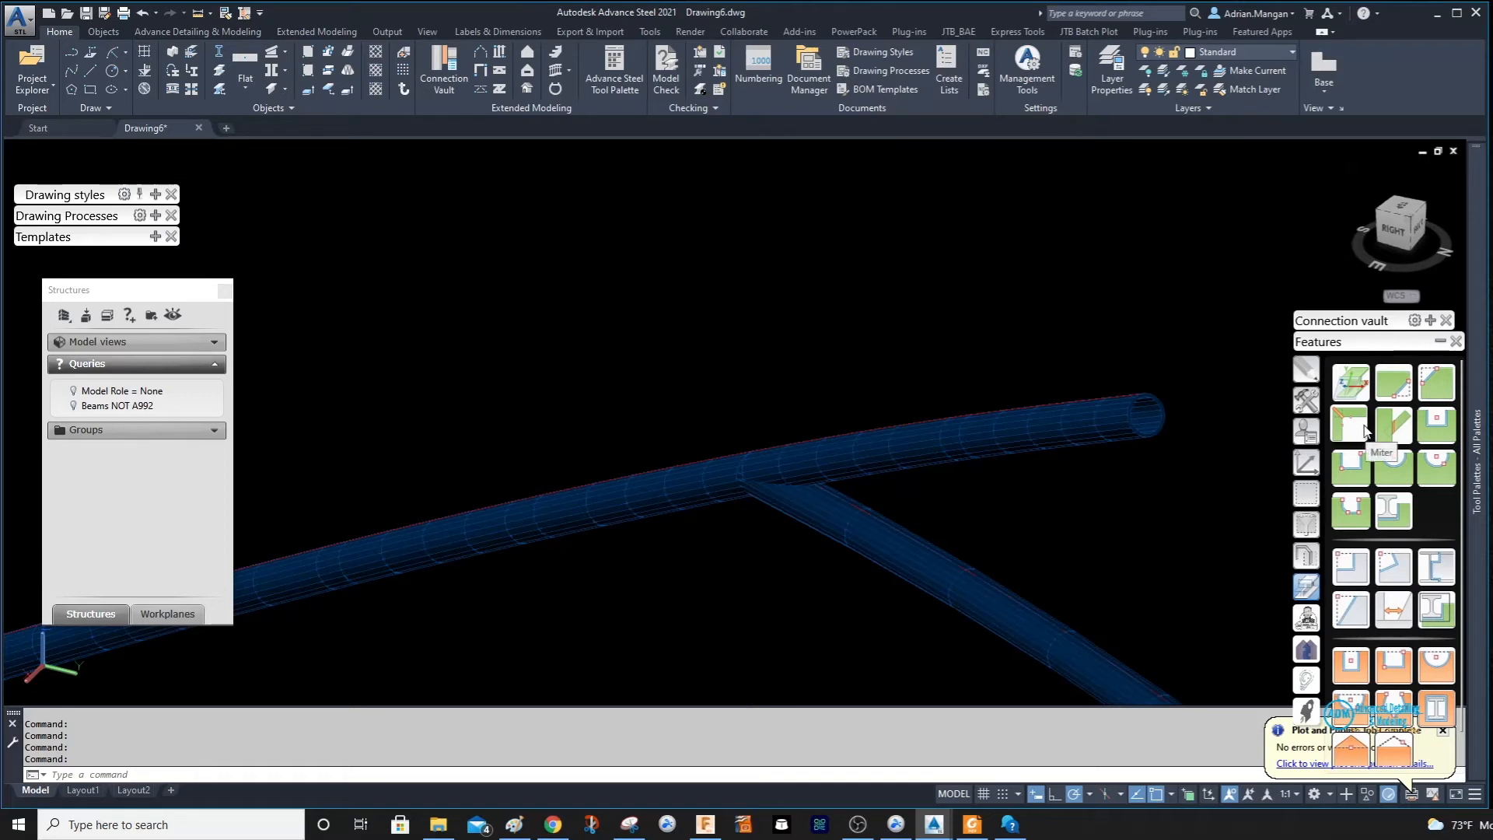
click(1366, 431)
click(816, 511)
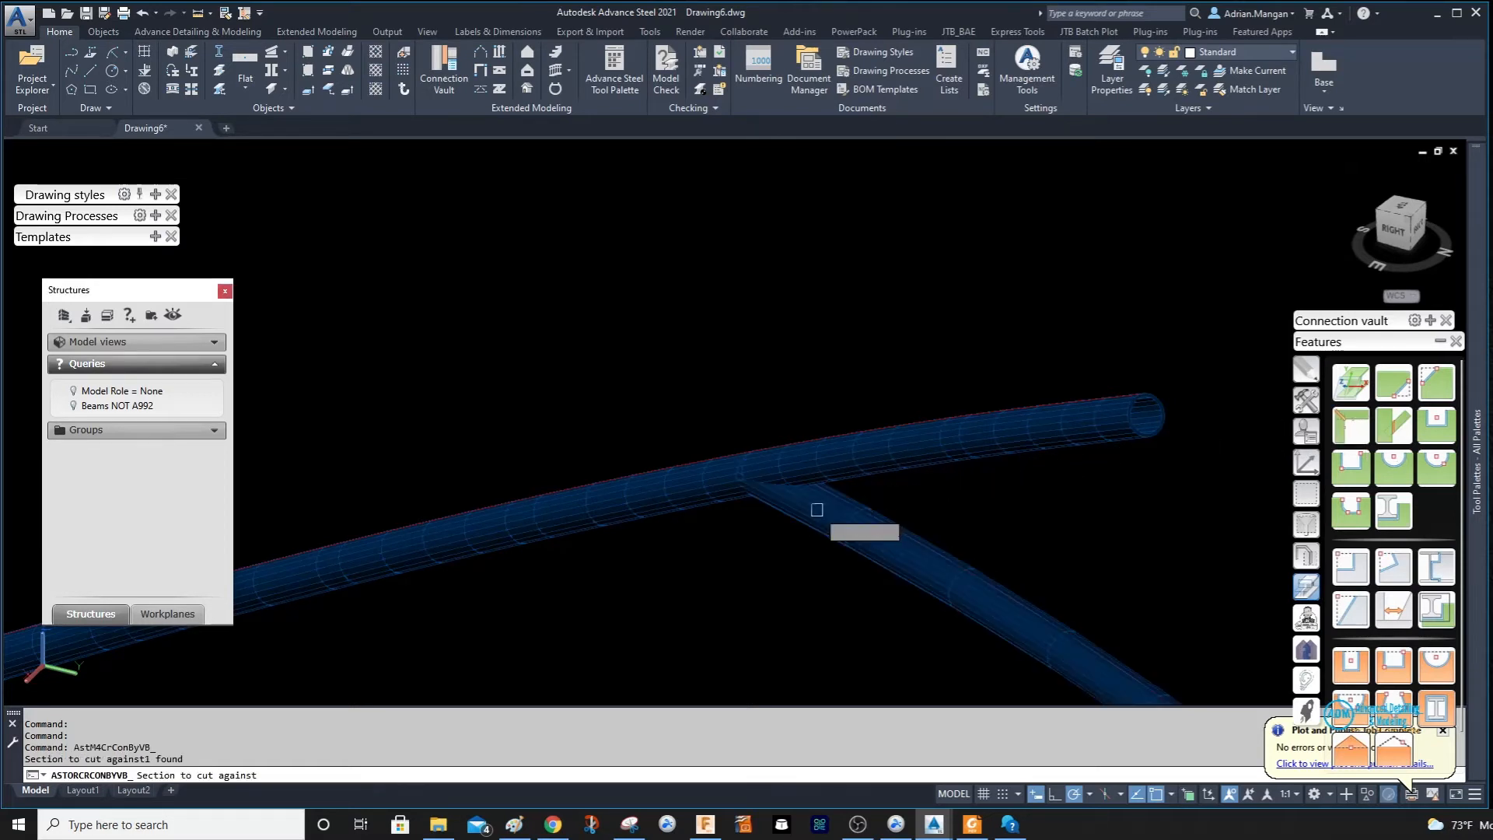
key(Return)
click(832, 465)
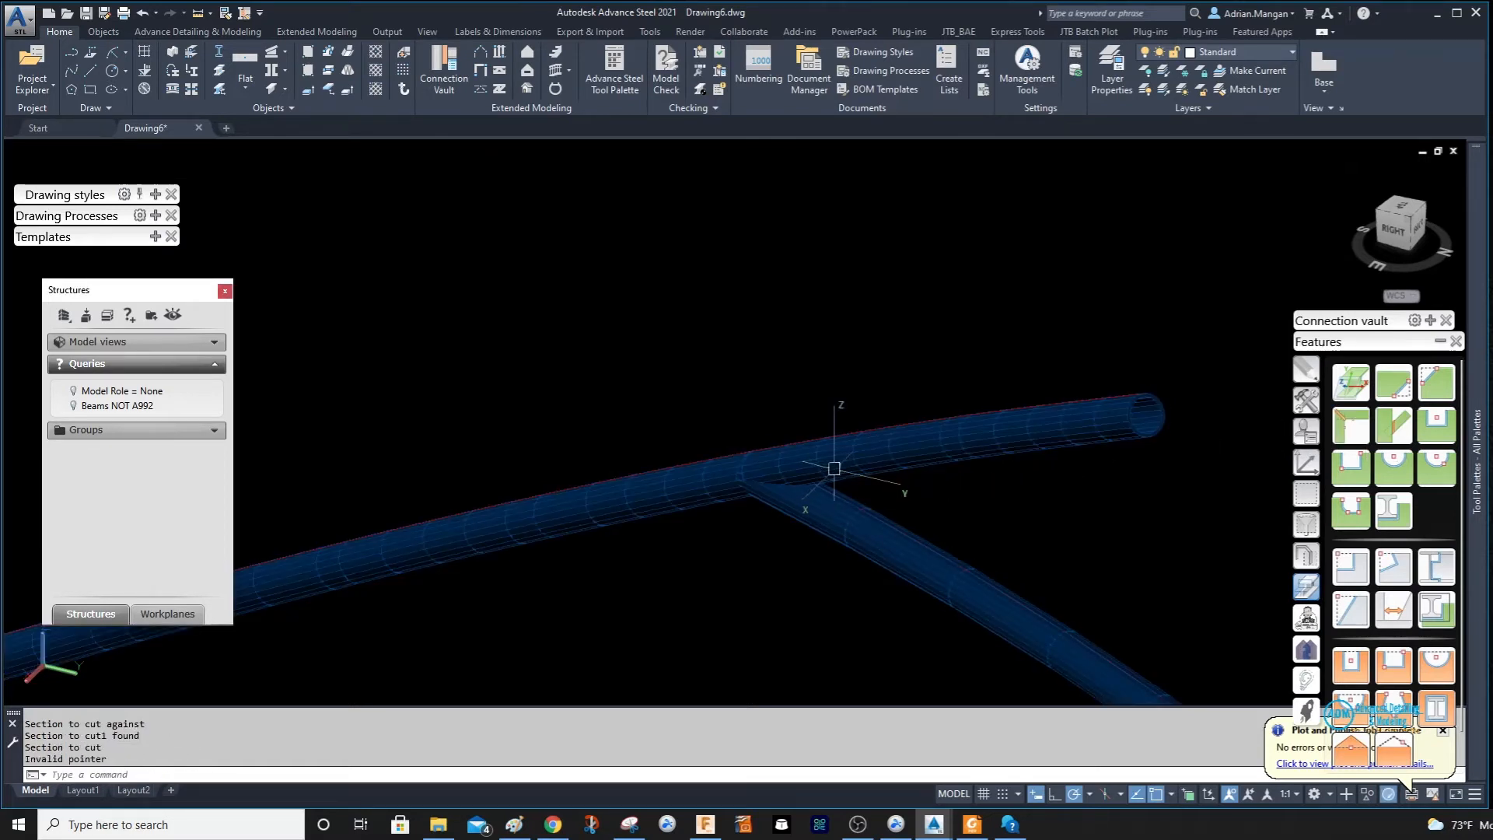
scroll(902, 454, down, 4)
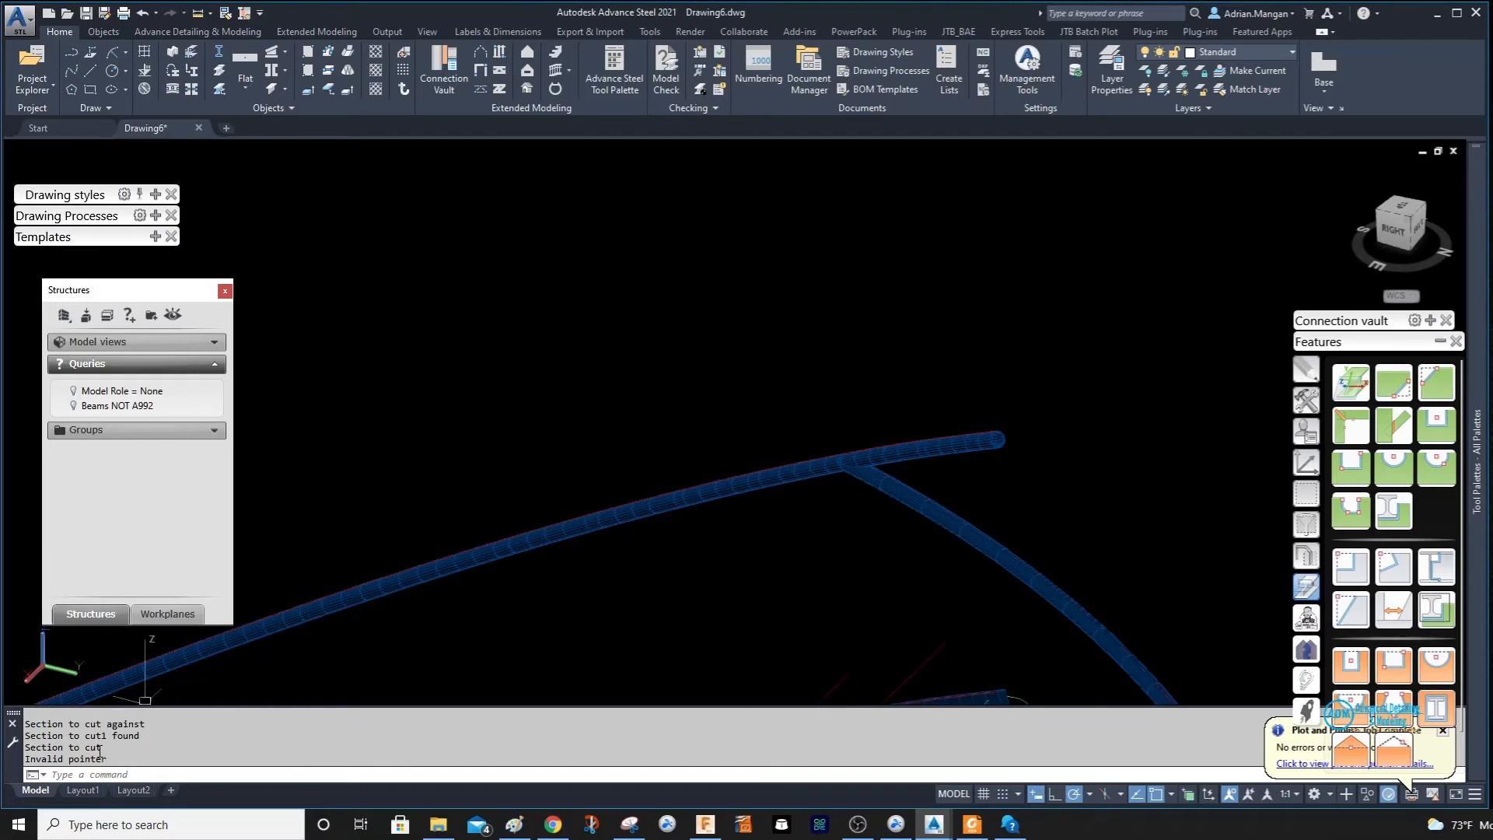
Try to connect the two pipes with the Railing joint handrail connection and clear the selection.
click(1443, 340)
click(1432, 319)
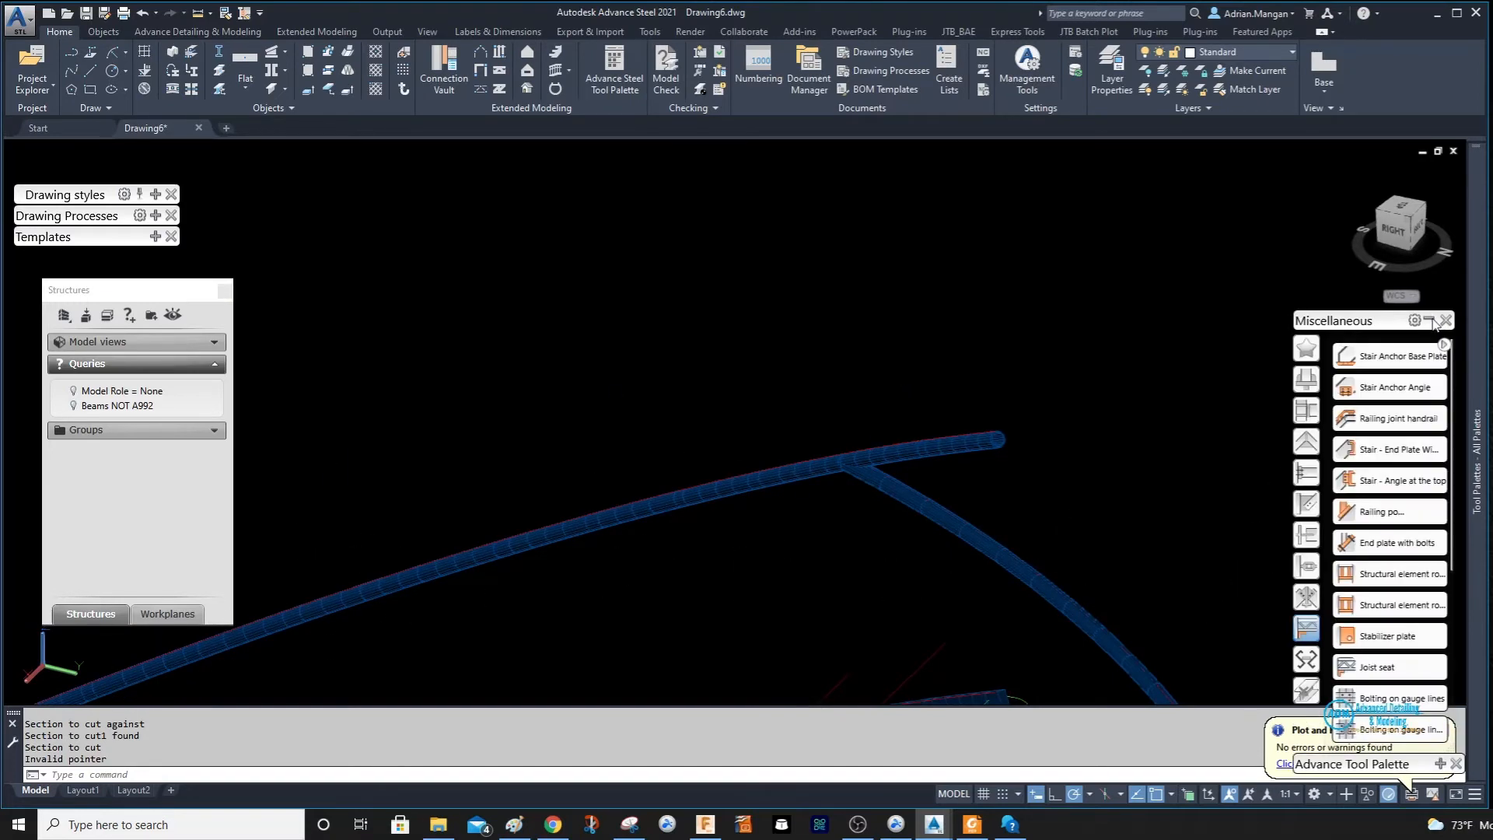
click(1374, 420)
click(918, 502)
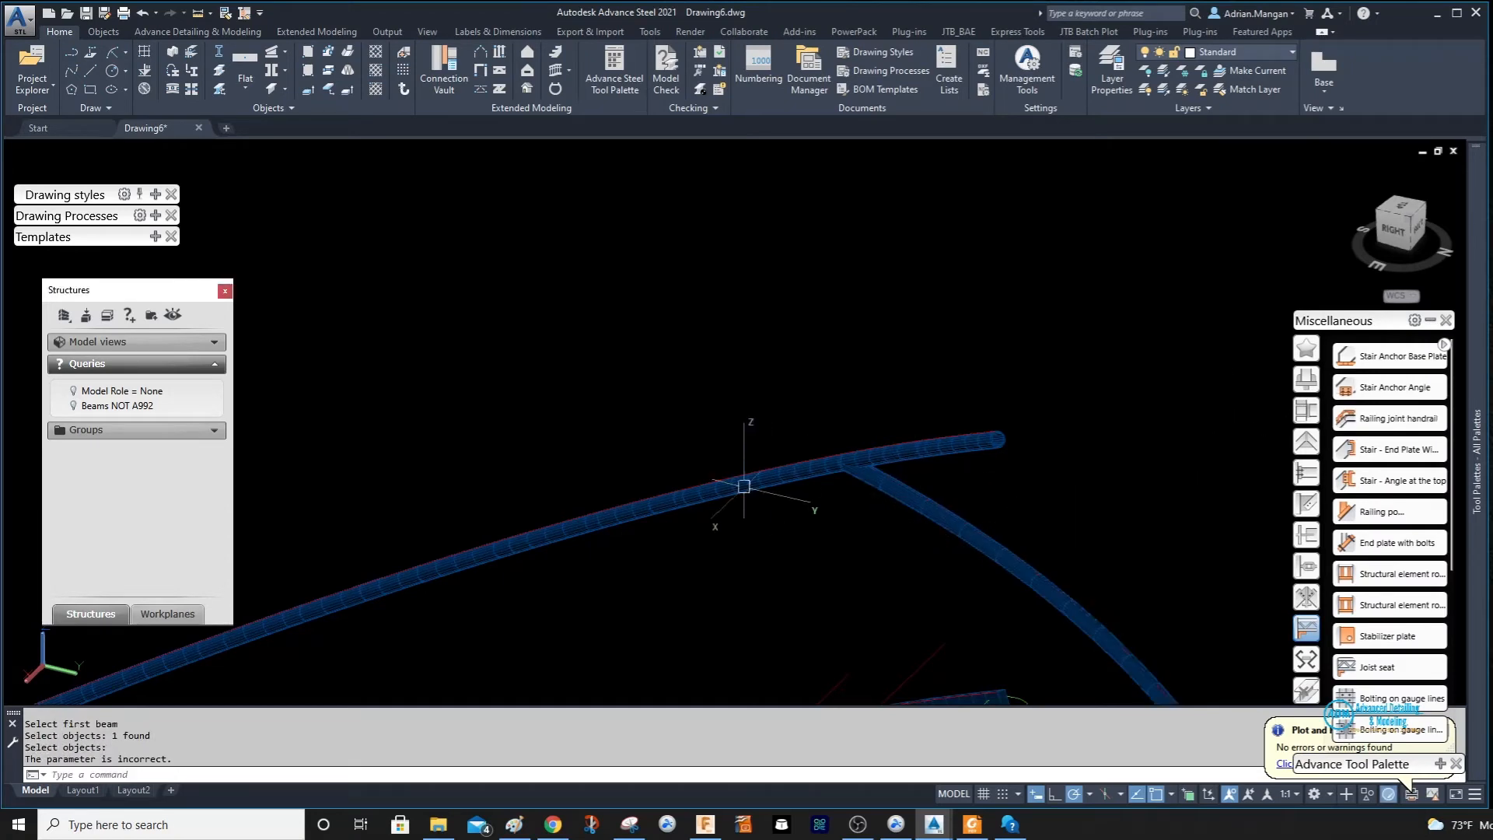
click(894, 508)
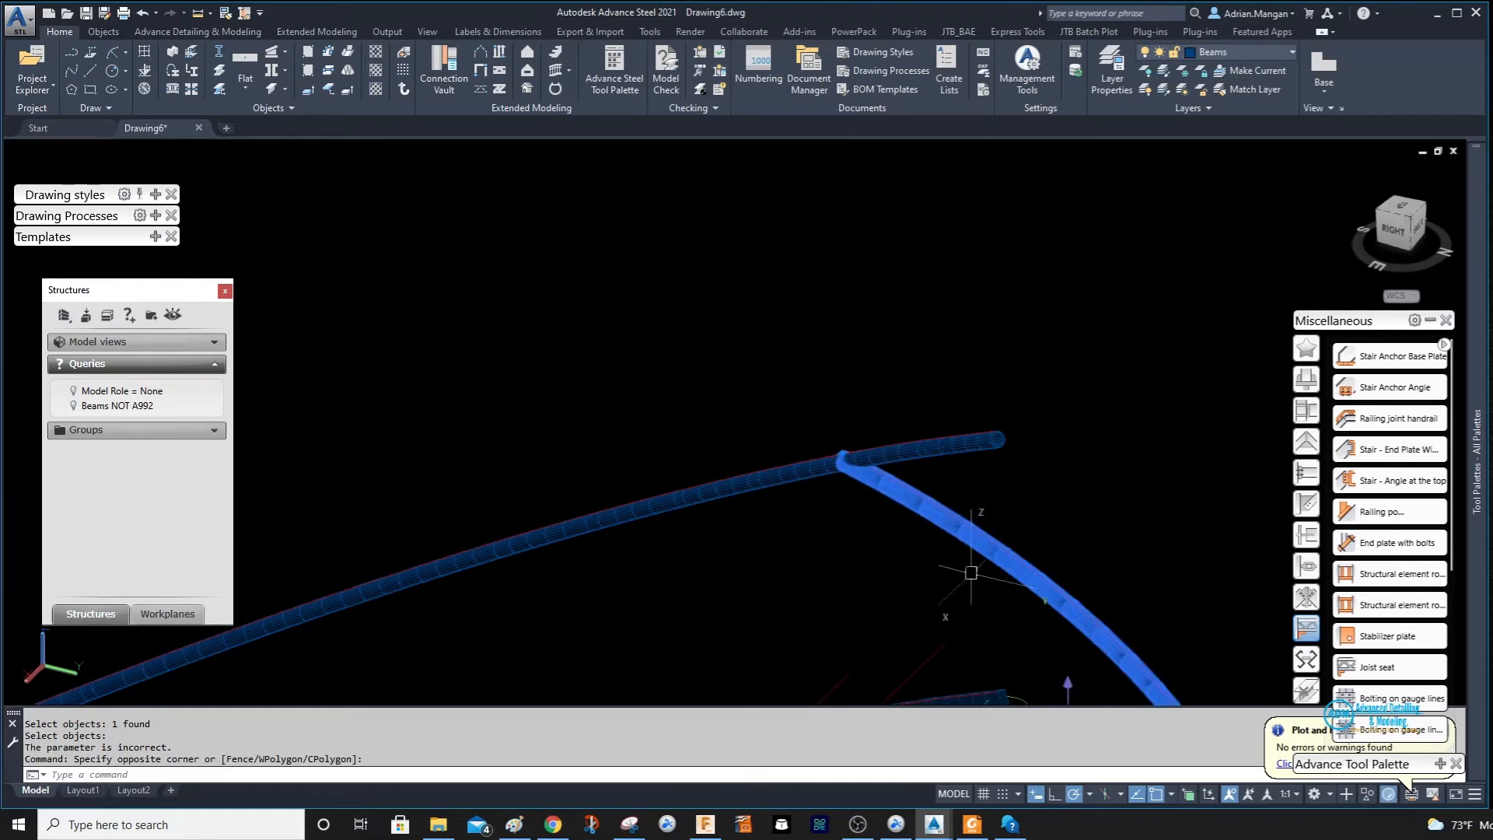
key(Escape)
key(Escape)
Examine the raised pipes above the stair and the junction between them from several angles.
scroll(900, 509, down, 2)
scroll(853, 390, down, 2)
middle_drag(893, 493, 821, 494)
scroll(869, 392, up, 2)
scroll(870, 397, up, 1)
scroll(926, 349, down, 5)
scroll(870, 398, up, 3)
scroll(942, 391, down, 4)
mouse_move(808, 431)
shift+middle_down()
mouse_move(802, 412)
mouse_move(808, 426)
shift+middle_up()
scroll(807, 460, up, 3)
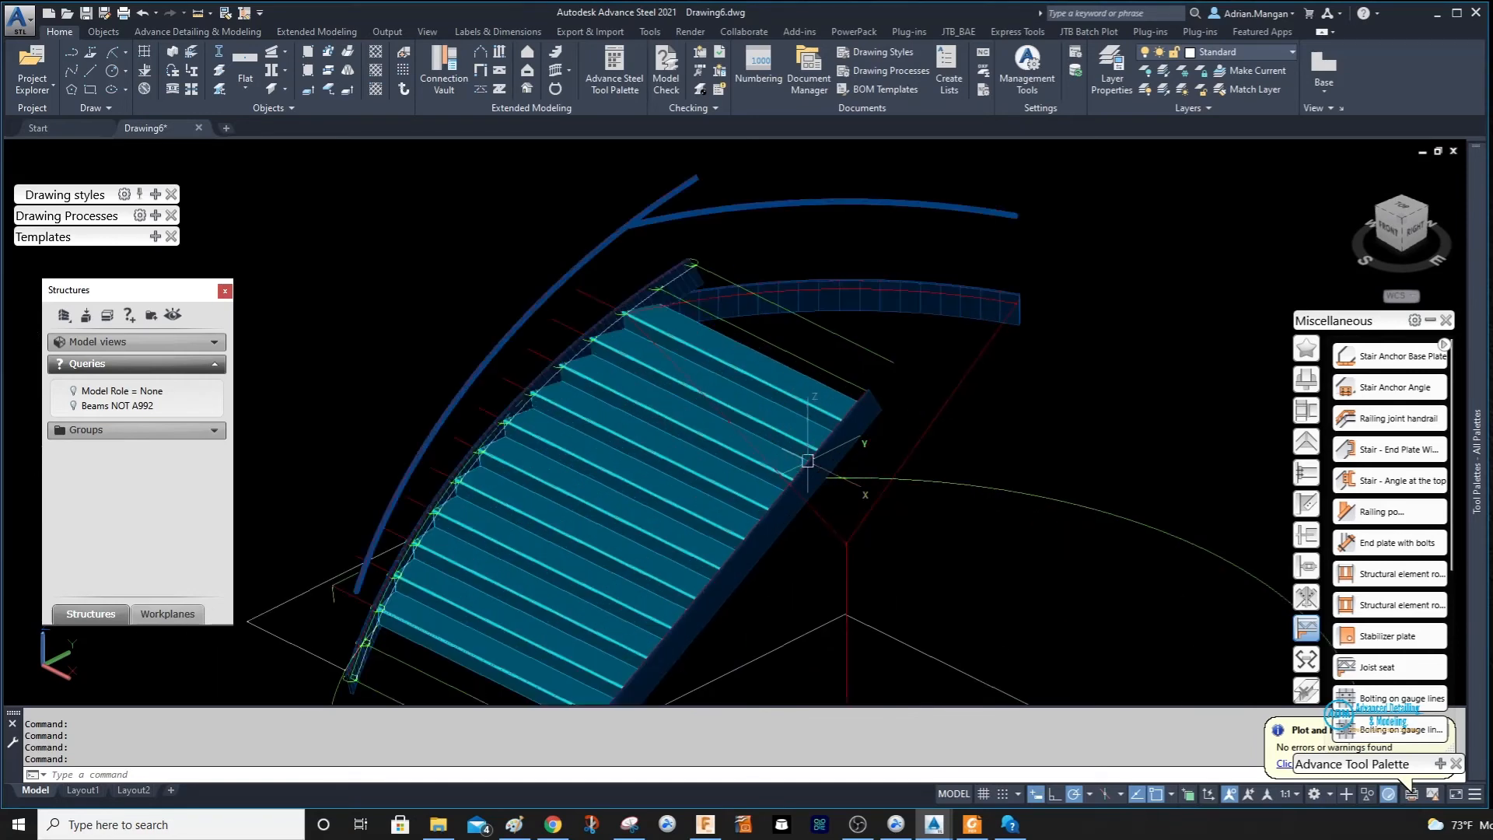
scroll(807, 460, up, 3)
scroll(664, 379, down, 4)
middle_drag(664, 381, 650, 439)
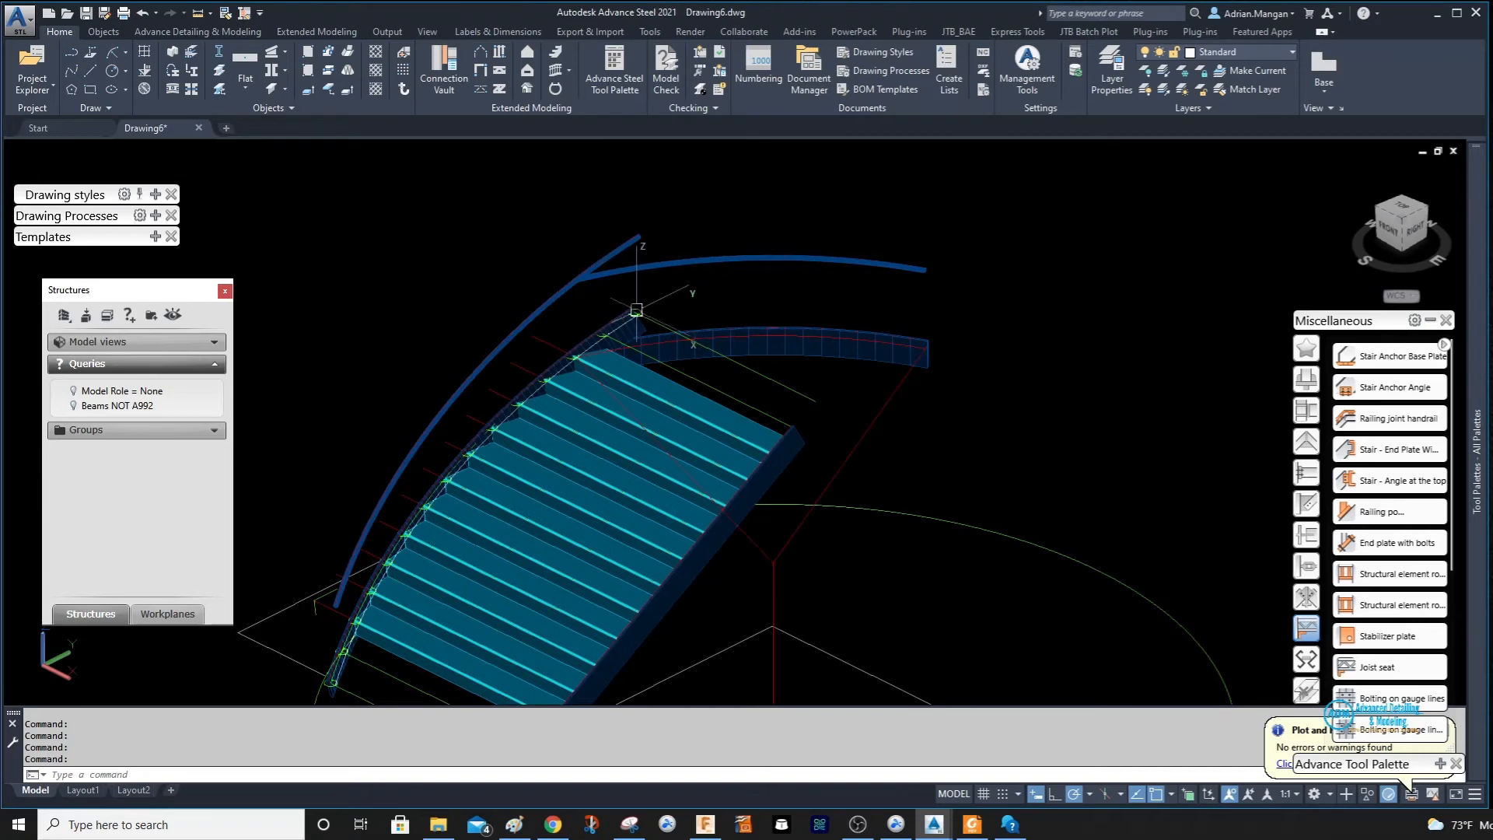
middle_drag(712, 415, 722, 404)
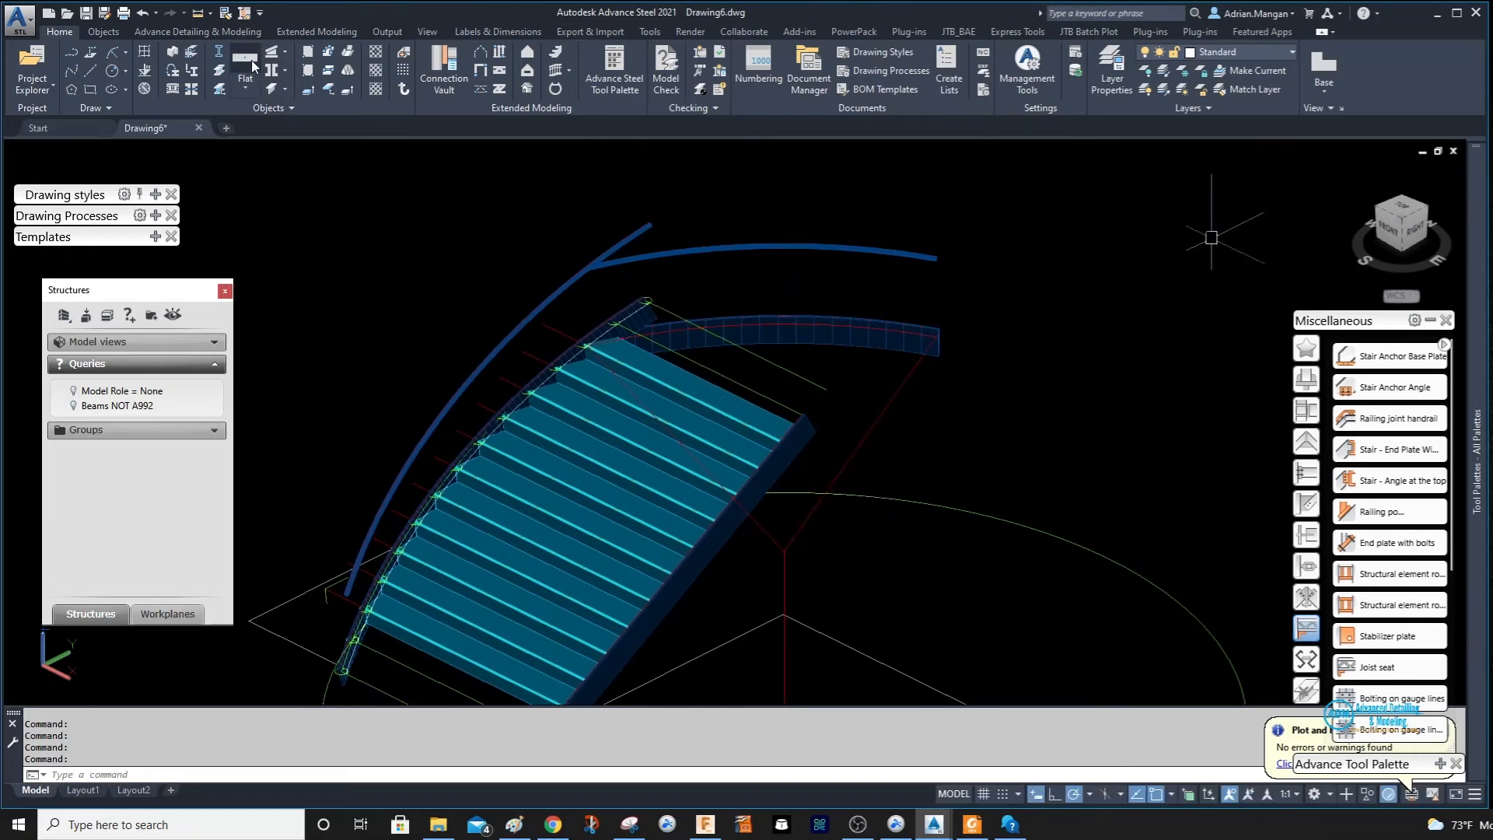
shift+middle_drag(750, 522, 588, 338)
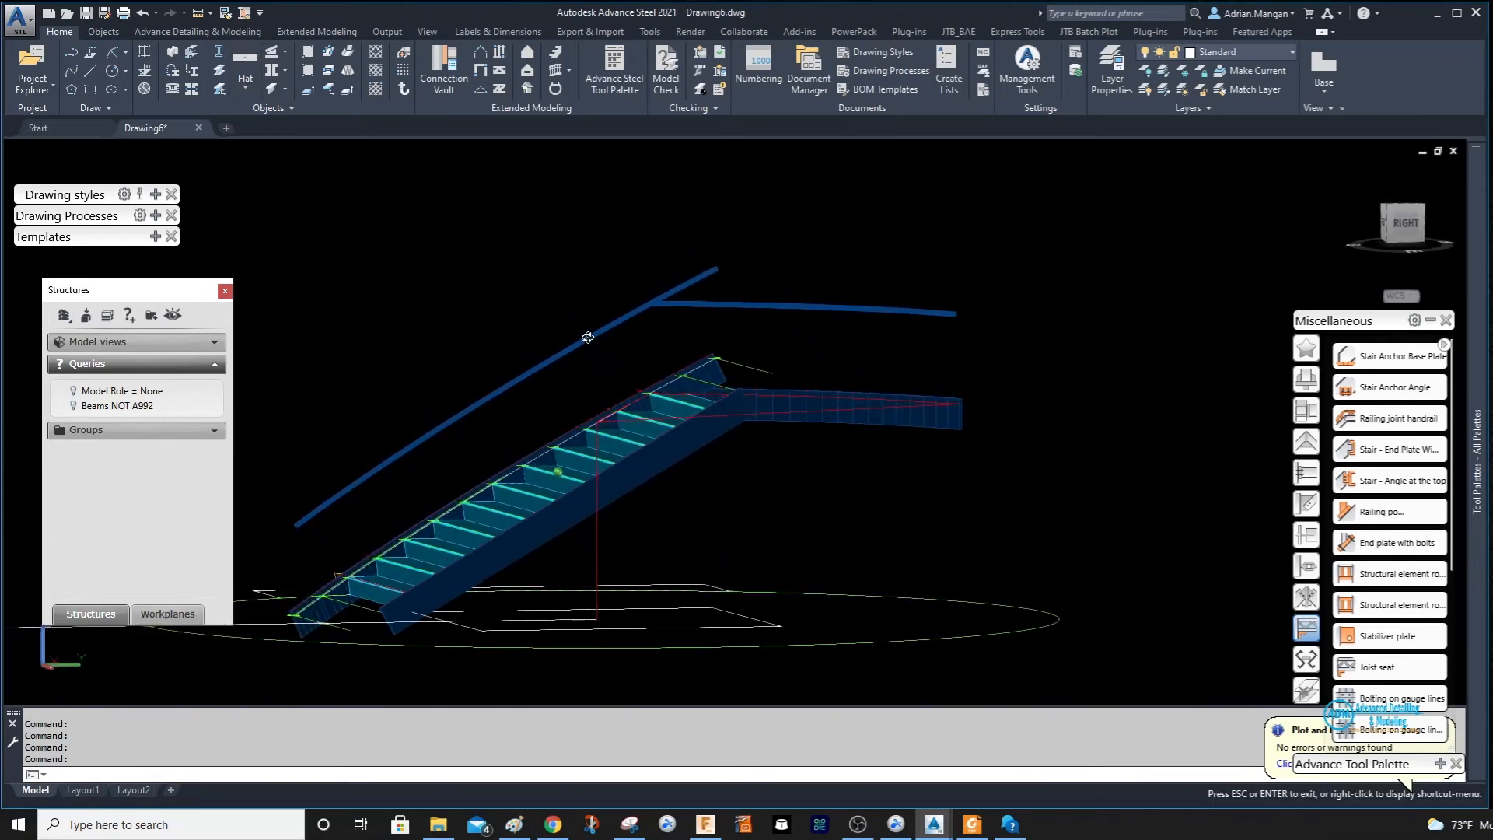
scroll(656, 261, up, 5)
scroll(691, 339, down, 5)
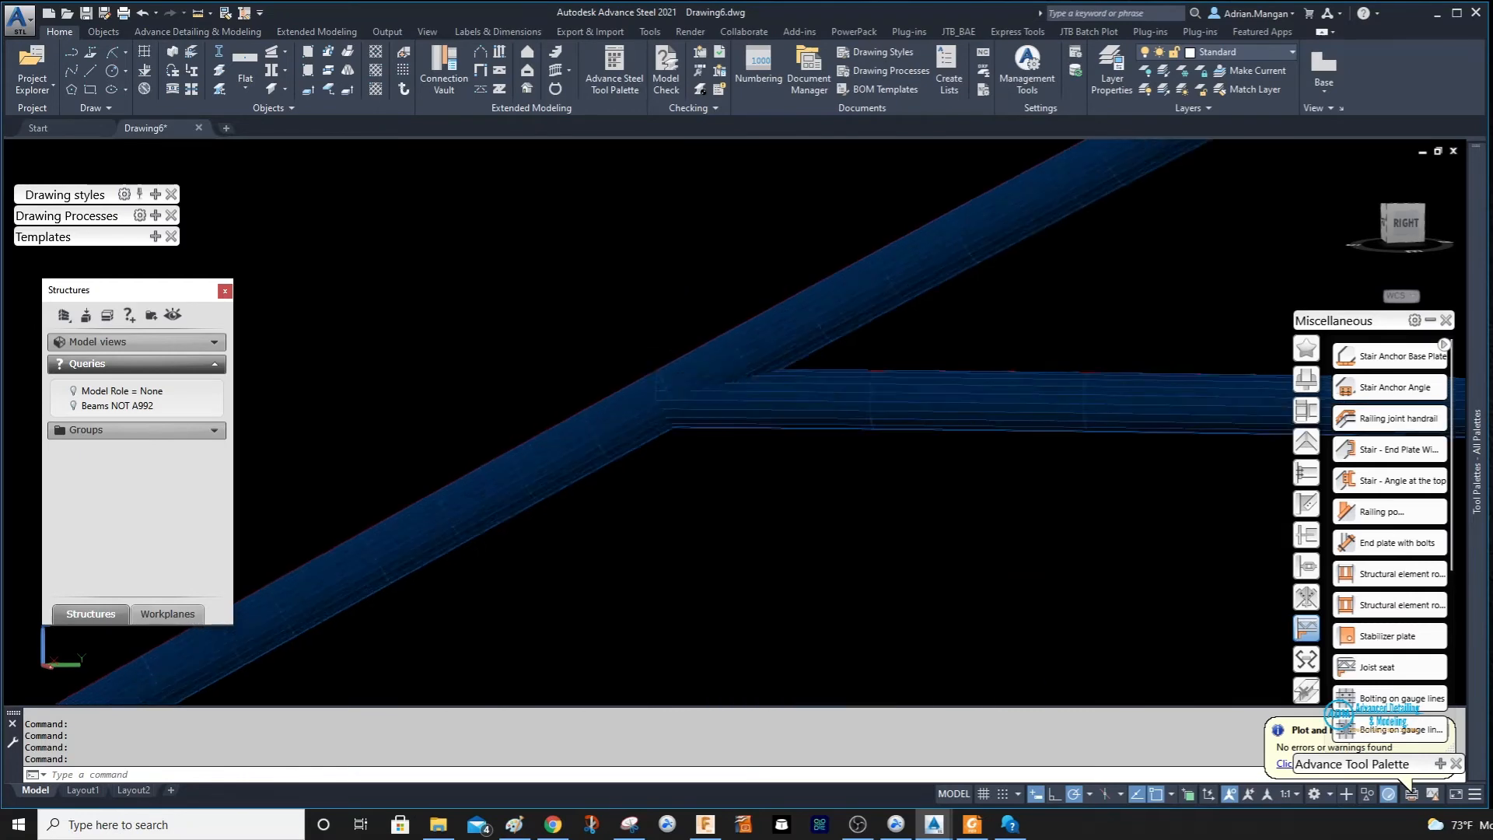
Examine the whole stair together with the raised pipes and the upper flat beam, zooming in on their meeting points.
shift+middle_drag(691, 342, 761, 460)
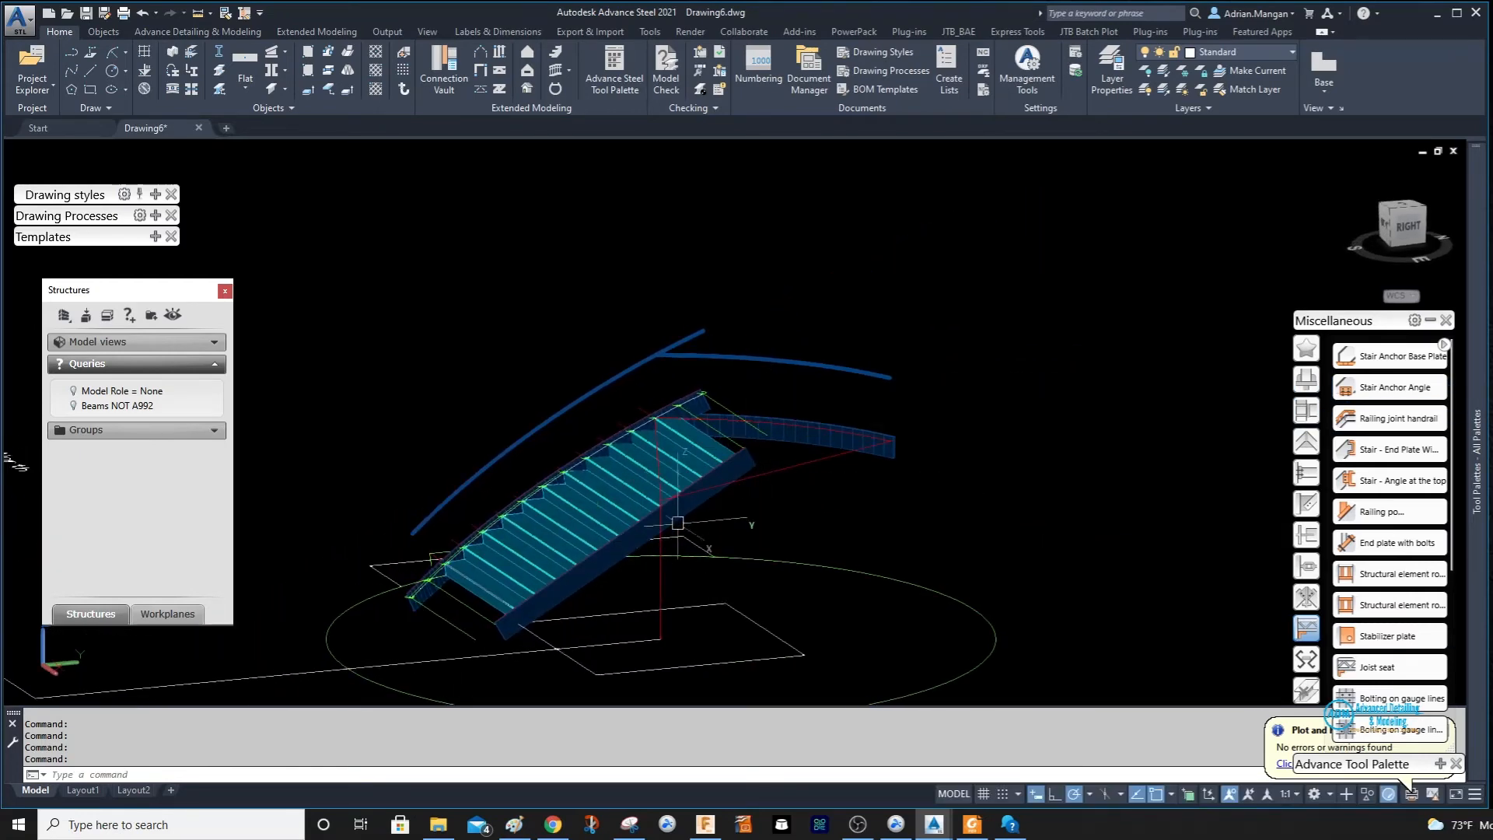
scroll(704, 490, up, 2)
mouse_move(700, 482)
shift+middle_down()
mouse_move(659, 434)
mouse_move(705, 434)
mouse_move(767, 474)
mouse_move(769, 534)
mouse_move(709, 494)
mouse_move(709, 476)
mouse_move(716, 489)
shift+middle_up()
scroll(746, 426, up, 3)
scroll(757, 424, down, 3)
scroll(716, 489, up, 5)
scroll(756, 401, down, 5)
shift+middle_drag(774, 350, 801, 381)
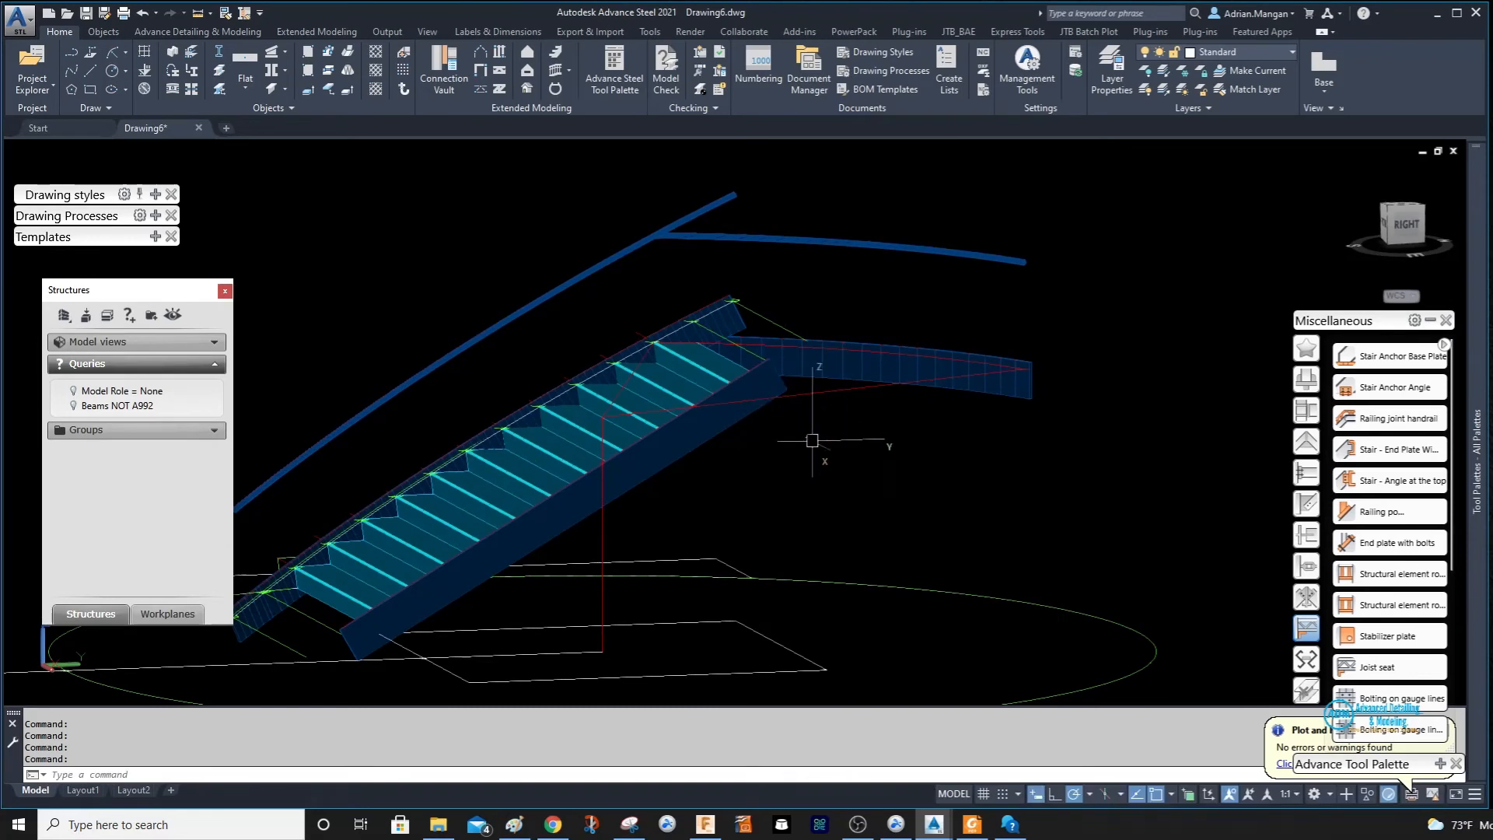
Switch to the 2D Wireframe visual style and draw a line along the straight inner stringer's top edge, from its lower end to its upper end.
click(109, 151)
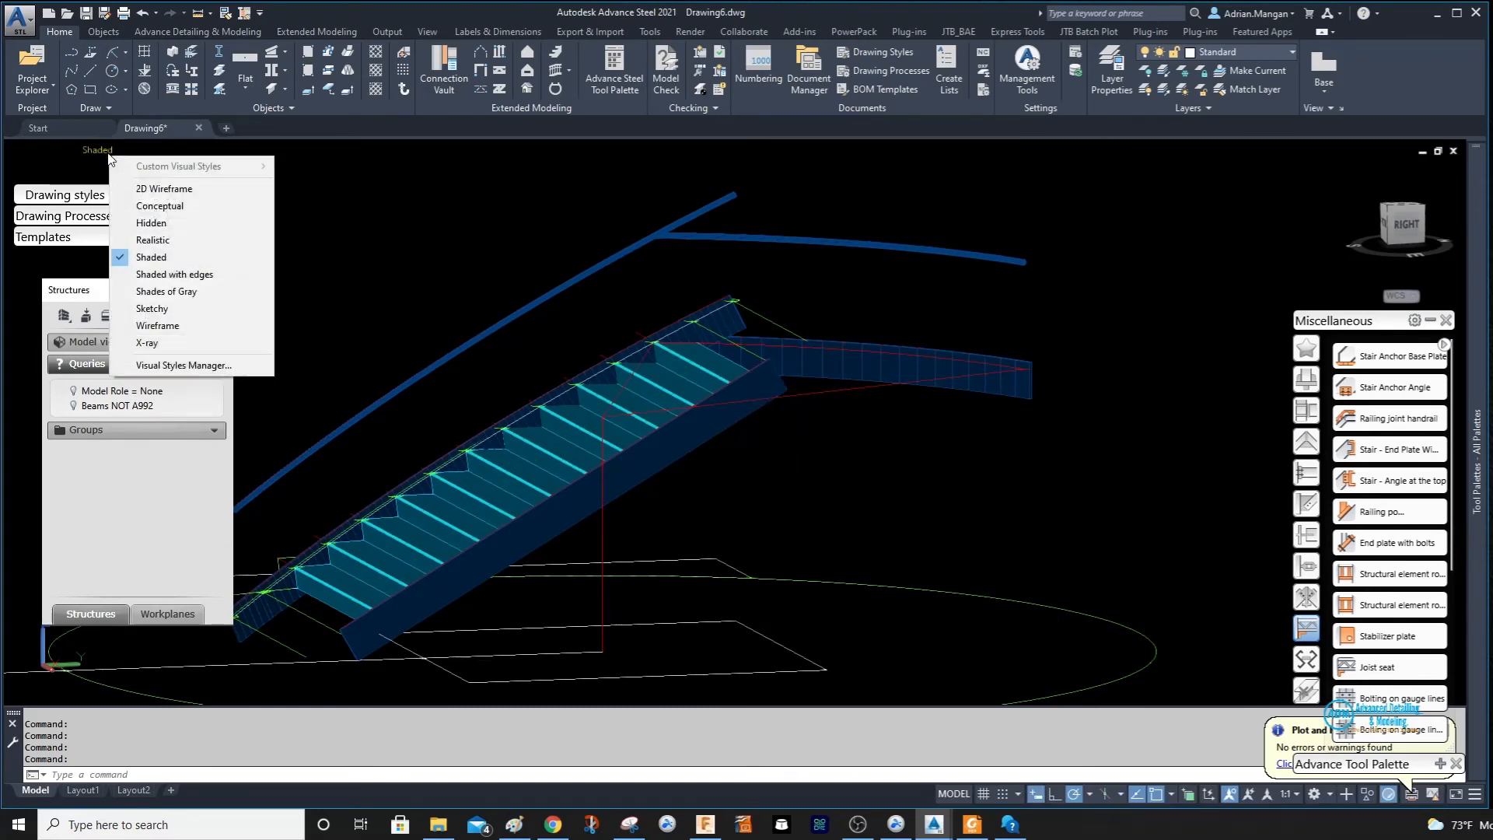
click(164, 189)
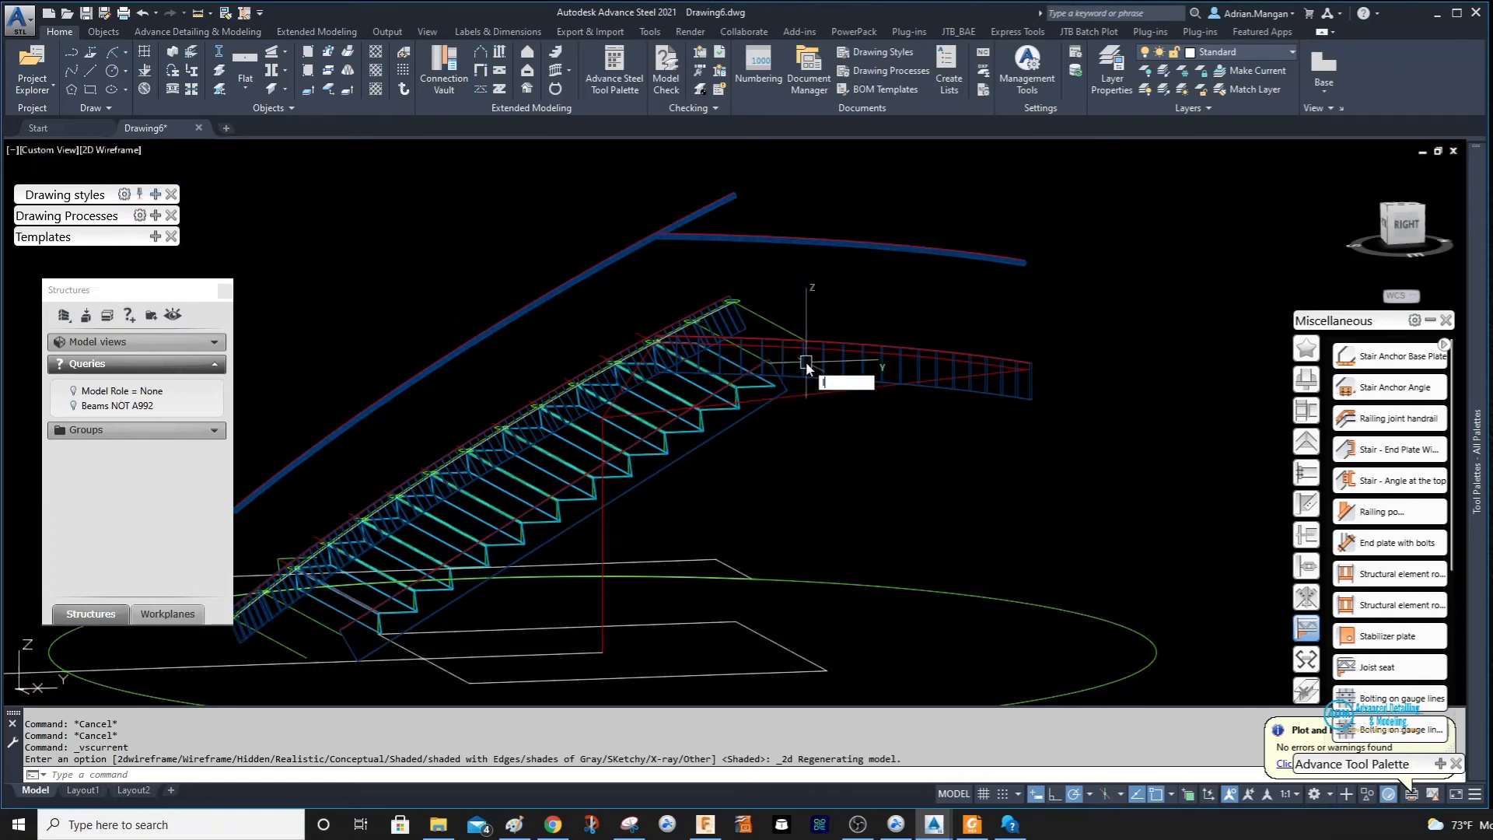
key(Return)
scroll(622, 536, up, 6)
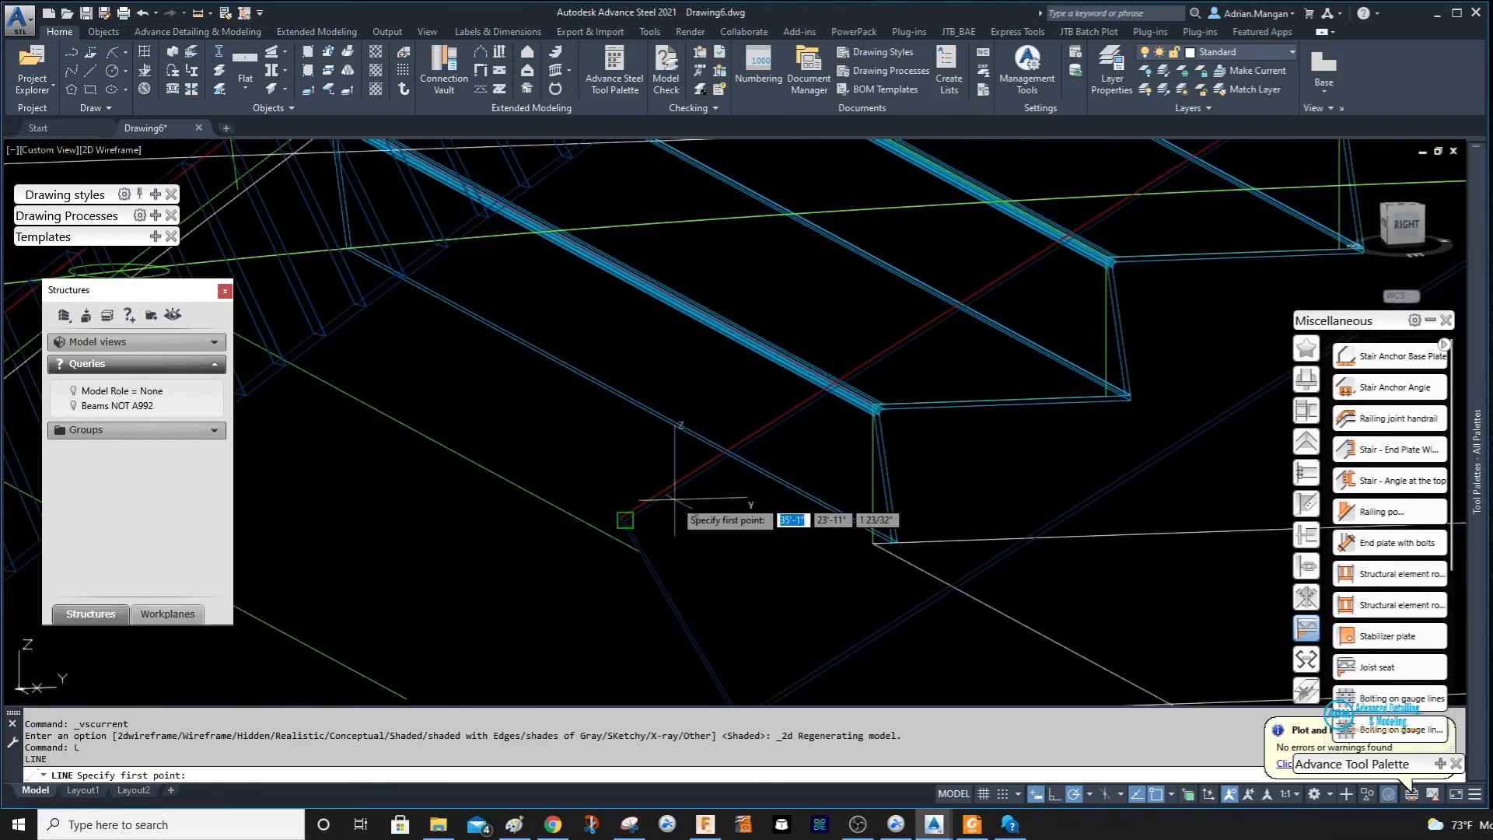
click(600, 529)
scroll(868, 400, down, 10)
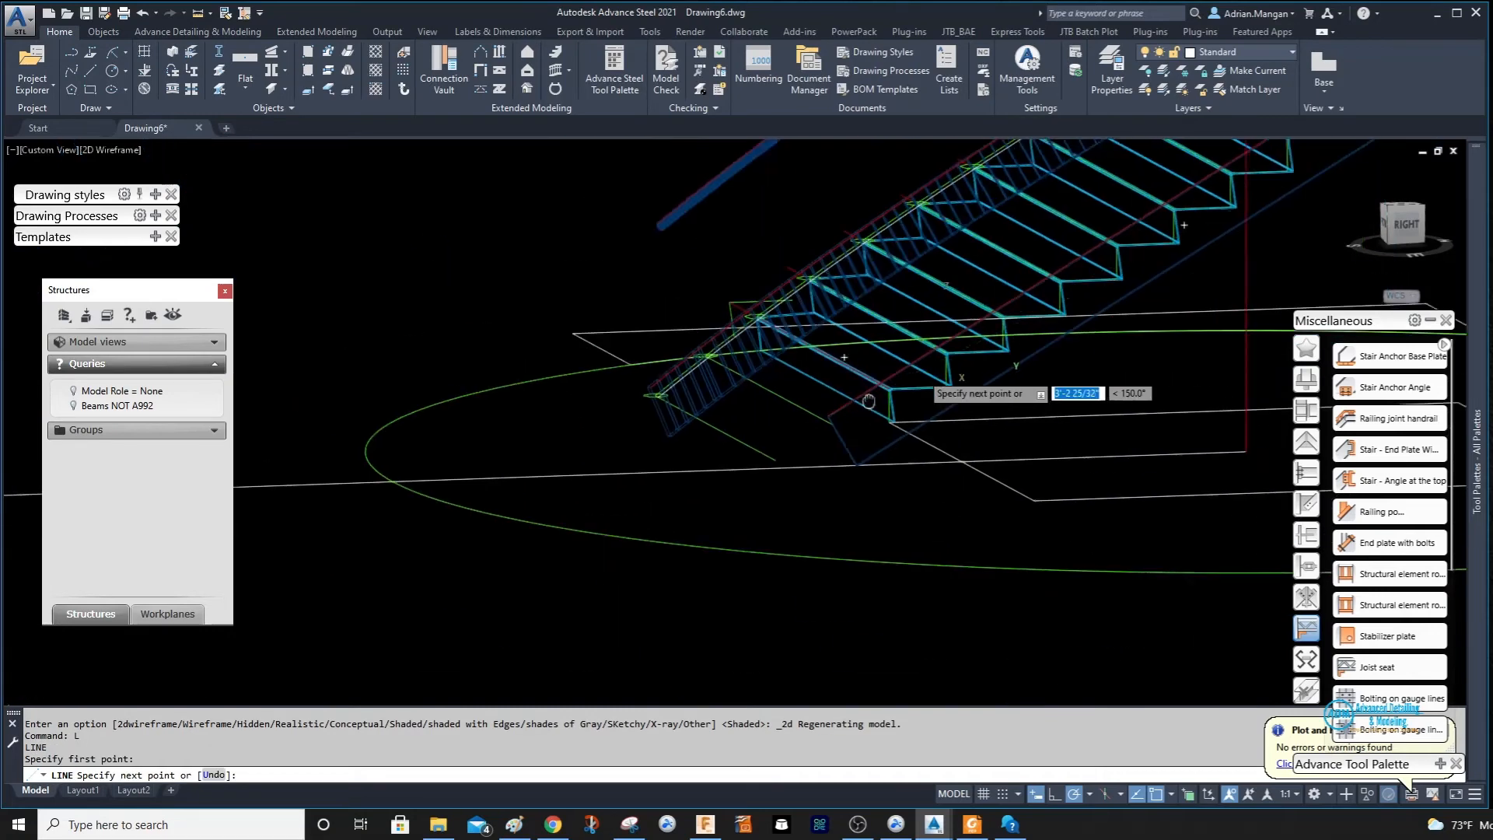
scroll(869, 400, up, 8)
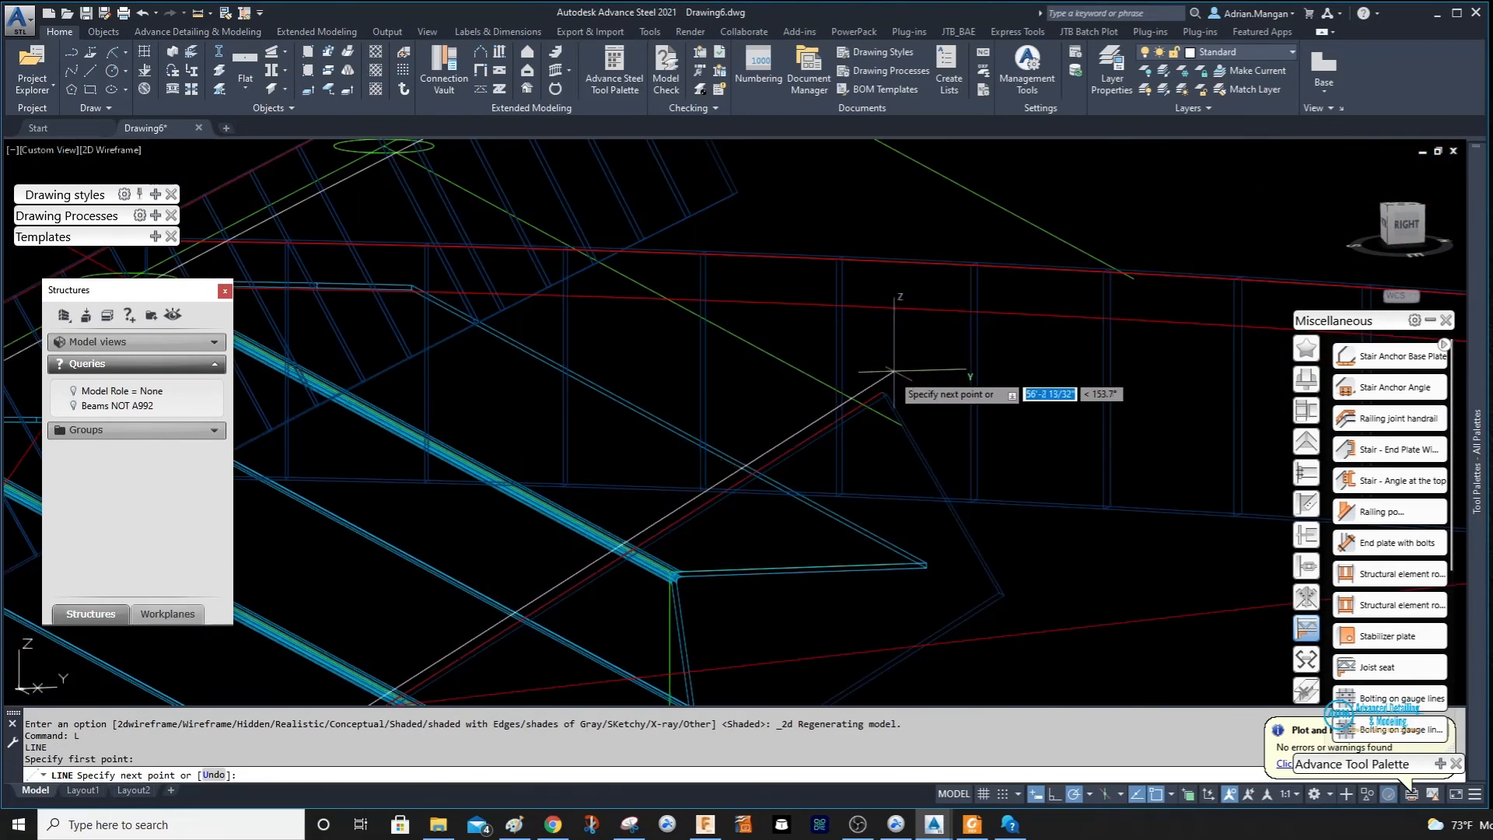
scroll(890, 369, down, 5)
key(Escape)
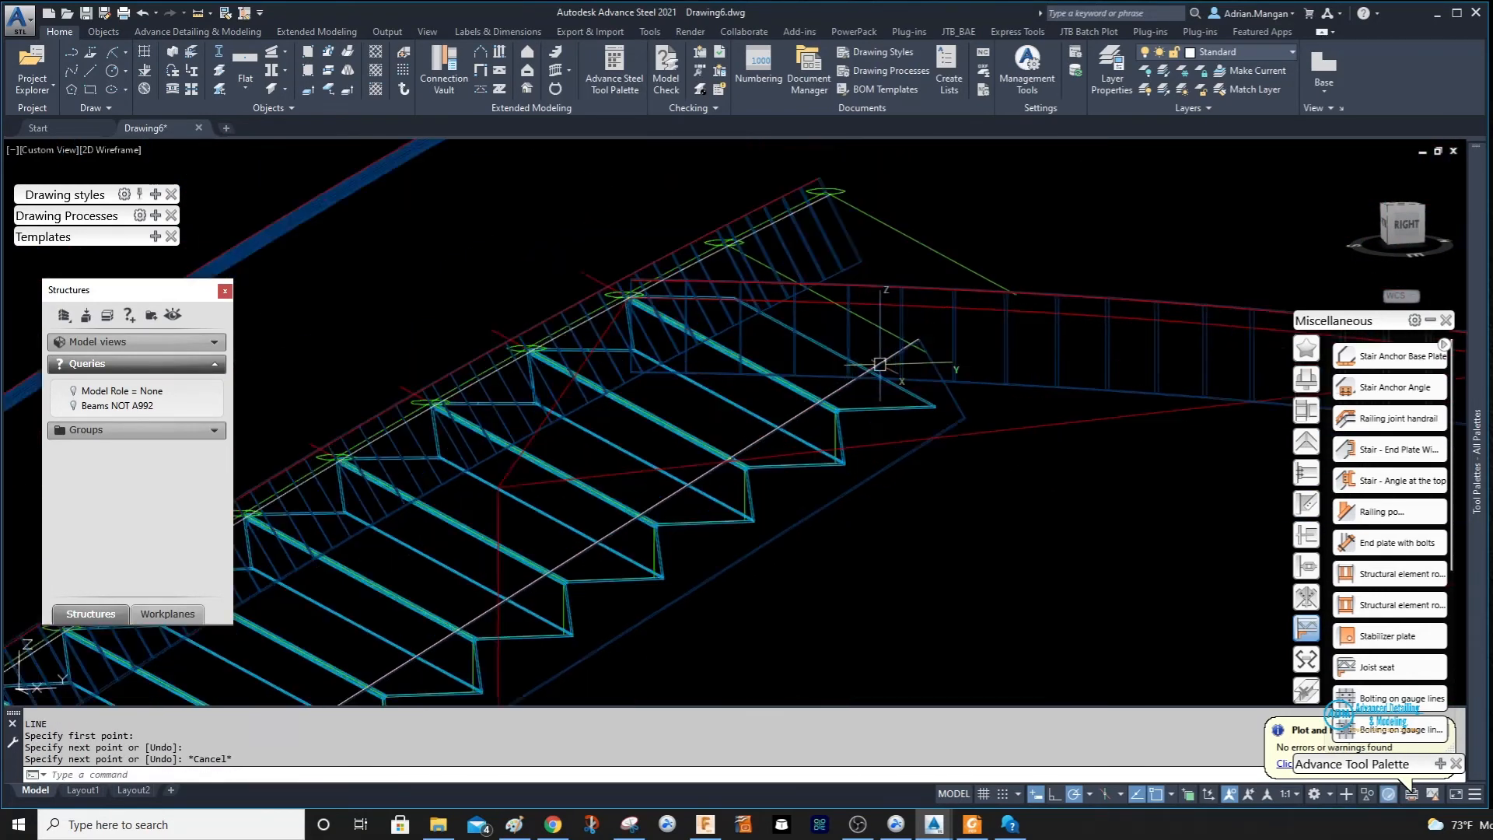
Copy the stringer line from its lower end to its upper end so the copy continues beyond the top of the stair.
scroll(879, 365, up, 3)
click(974, 304)
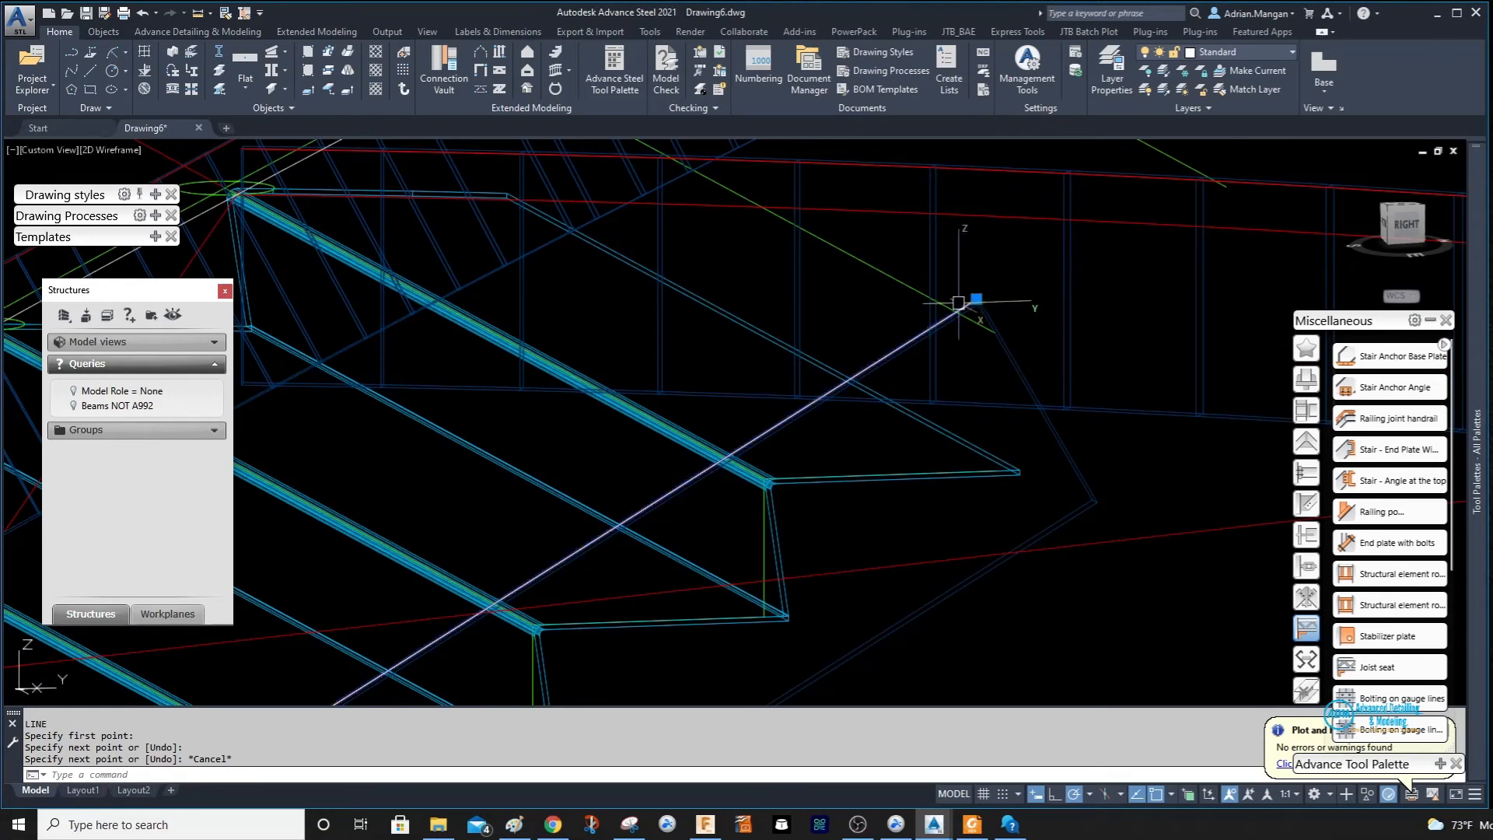
right_click(969, 259)
click(1016, 388)
scroll(972, 393, down, 5)
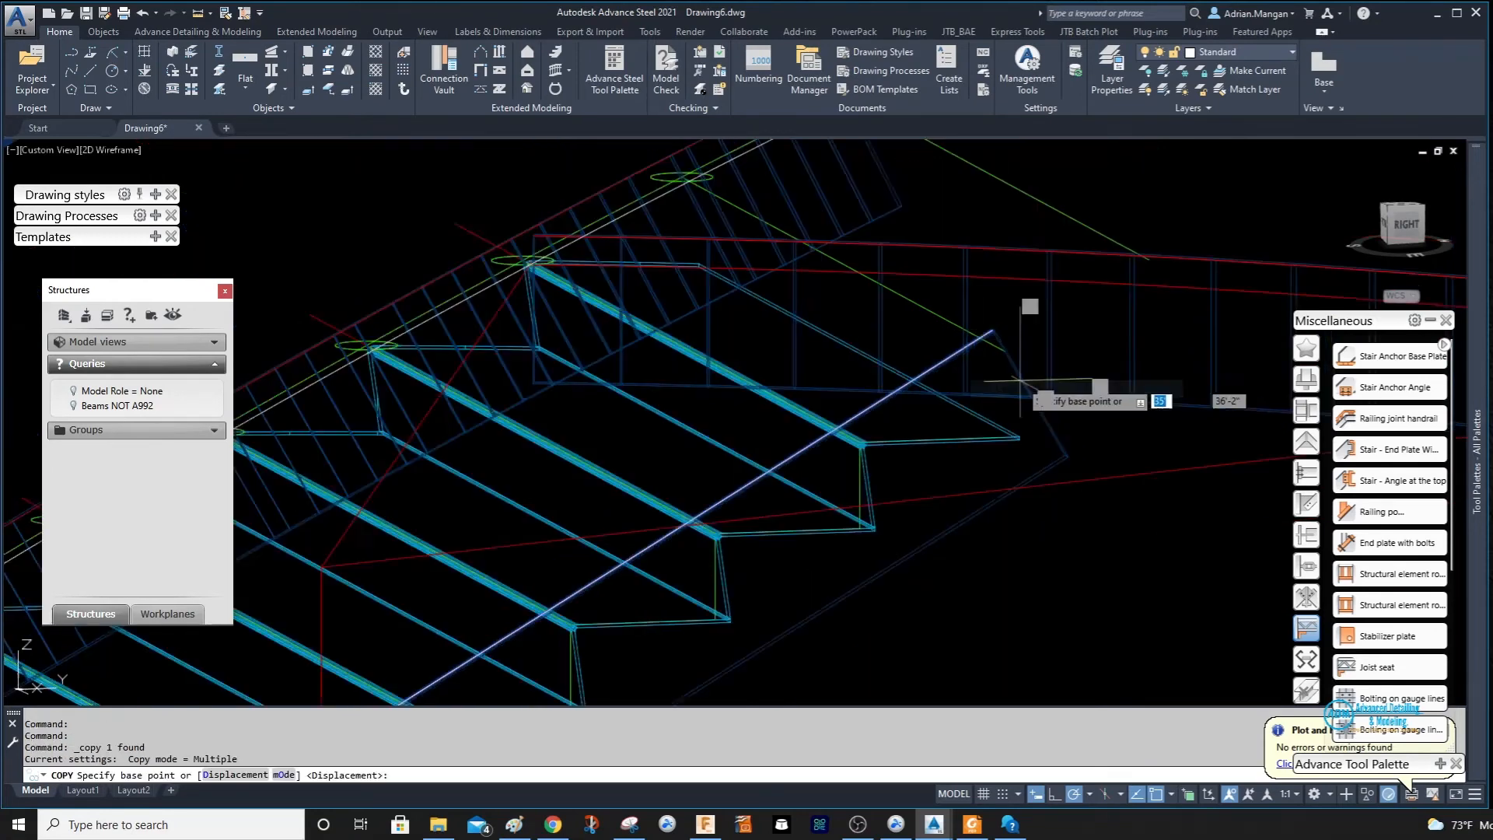
scroll(639, 519, up, 5)
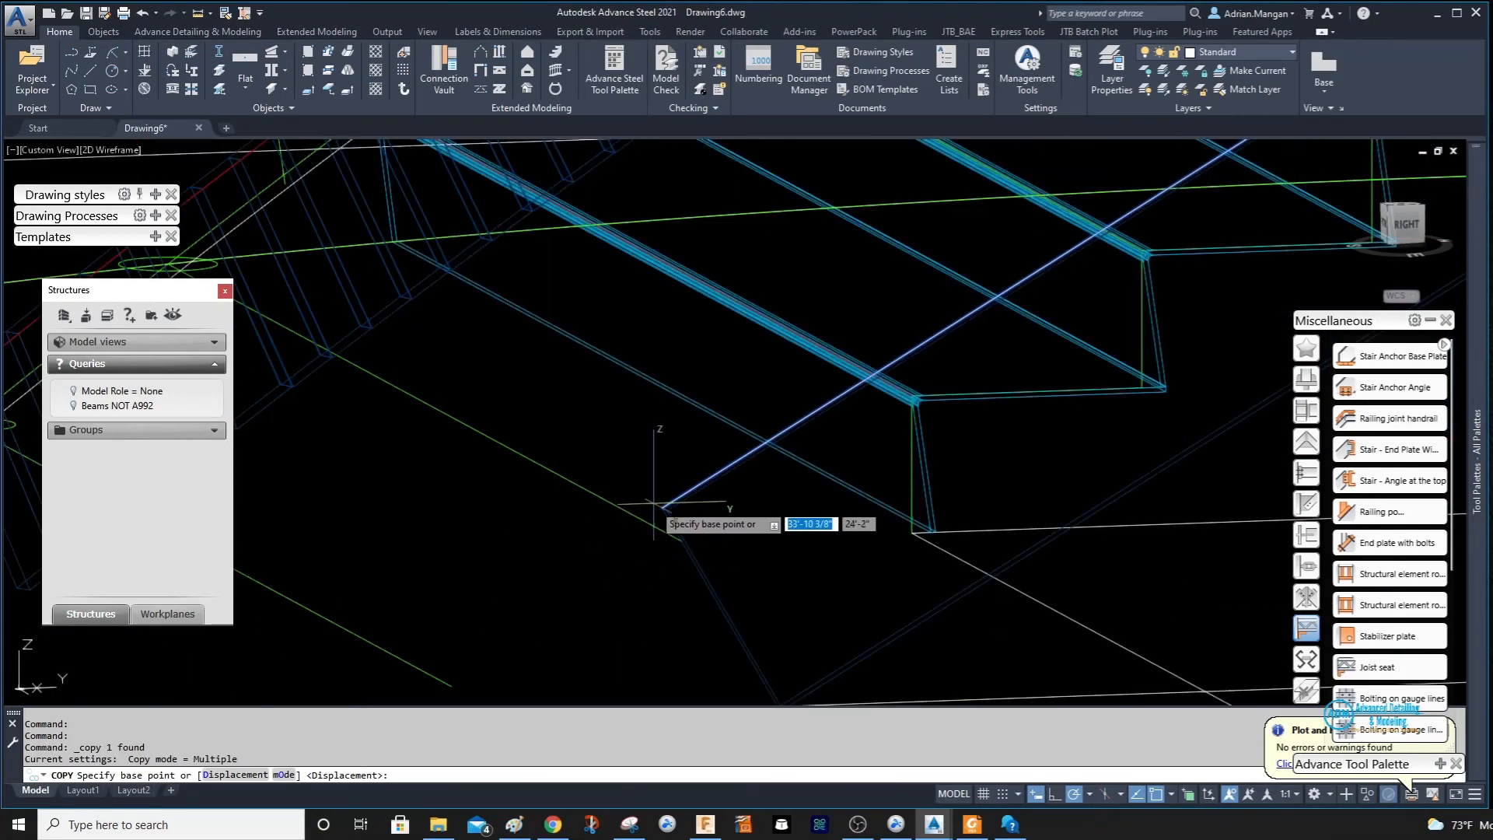
click(663, 507)
scroll(657, 498, down, 4)
scroll(816, 457, up, 6)
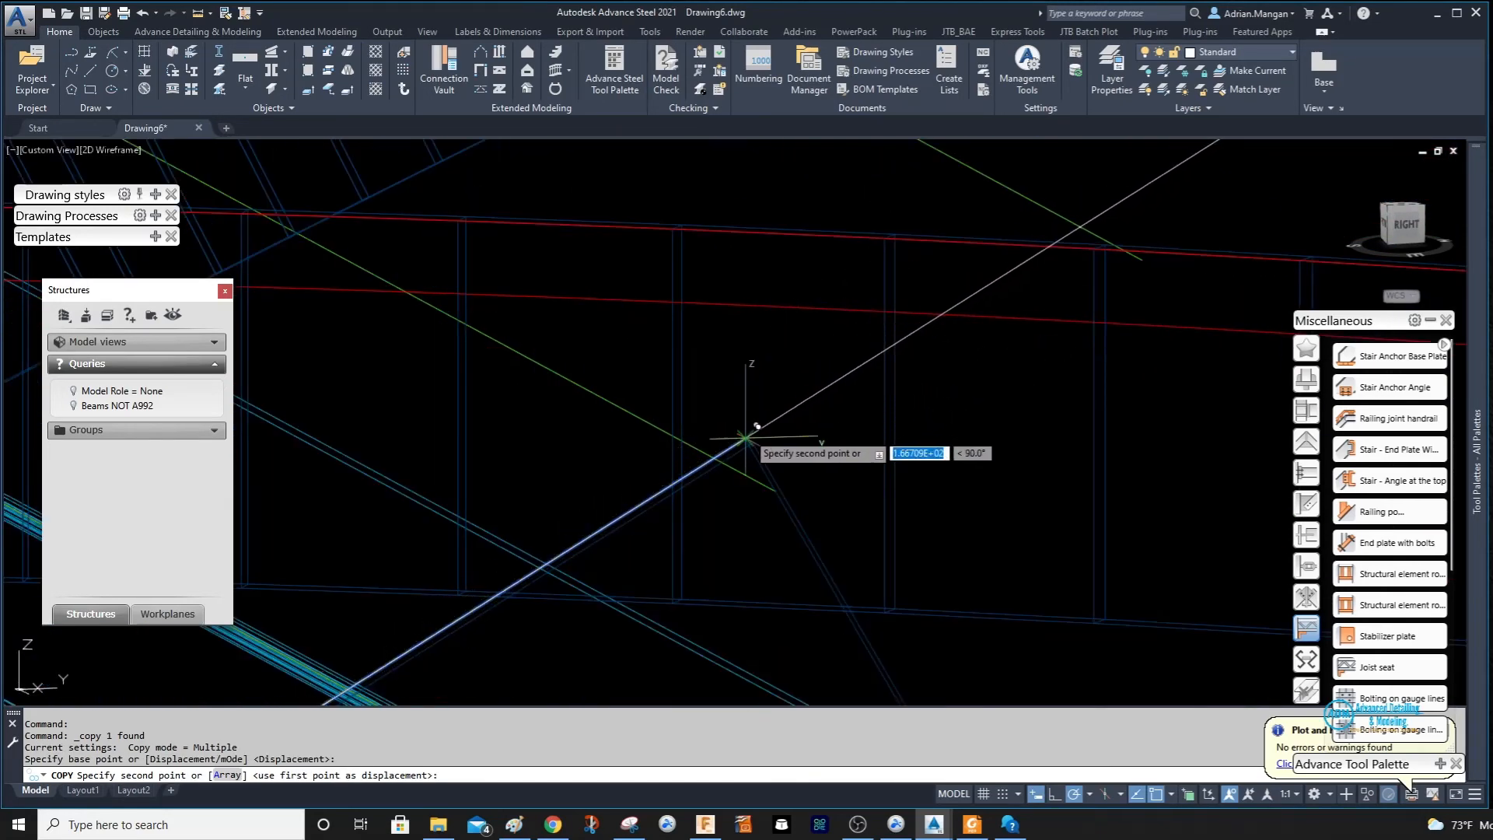
click(754, 430)
key(Escape)
scroll(820, 378, down, 3)
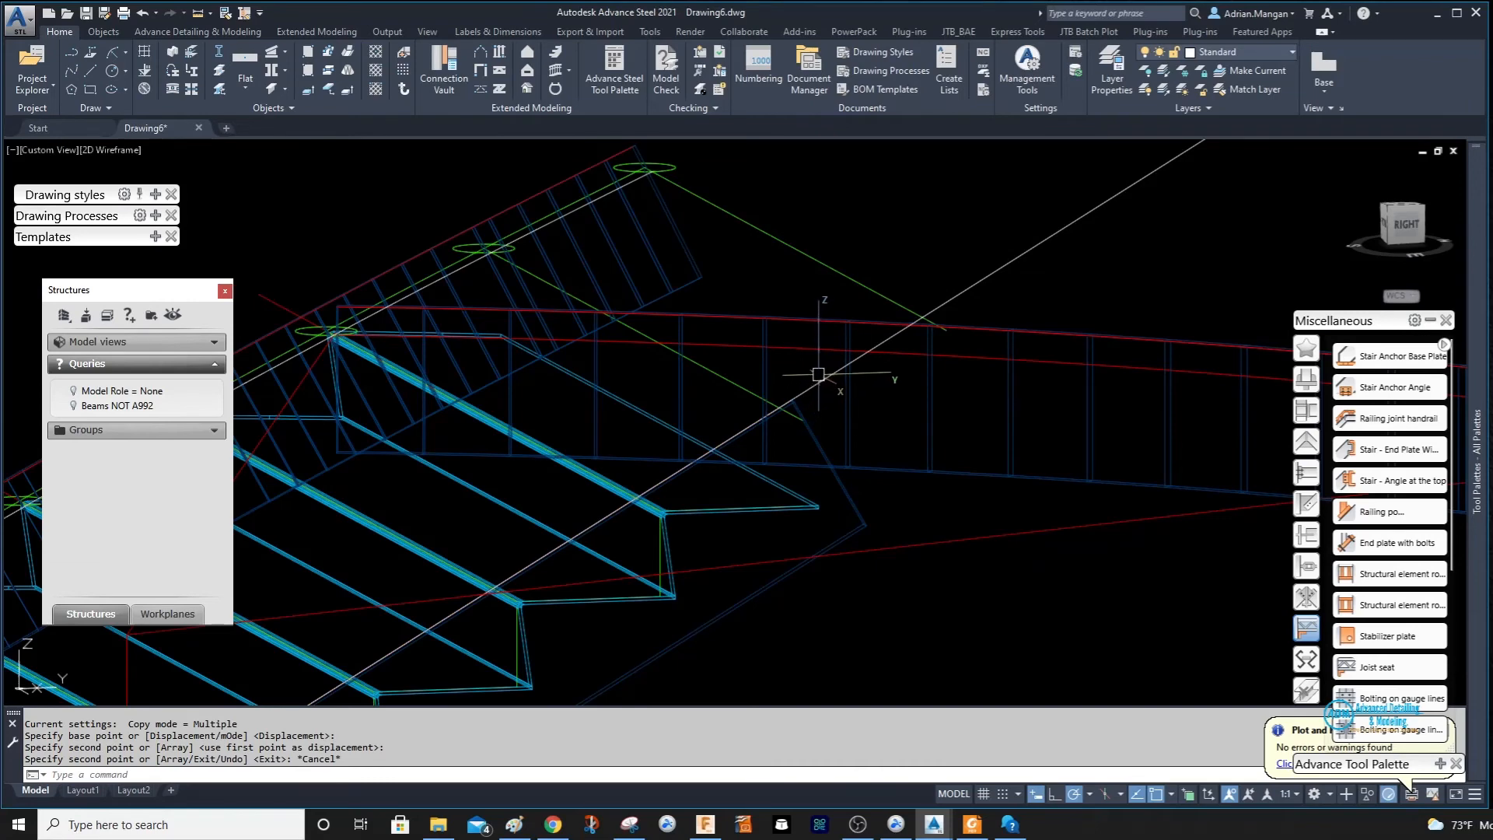
Rotate the UCS about its Y axis so the drawing plane stands vertical alongside the stair.
shift+middle_drag(818, 374, 820, 424)
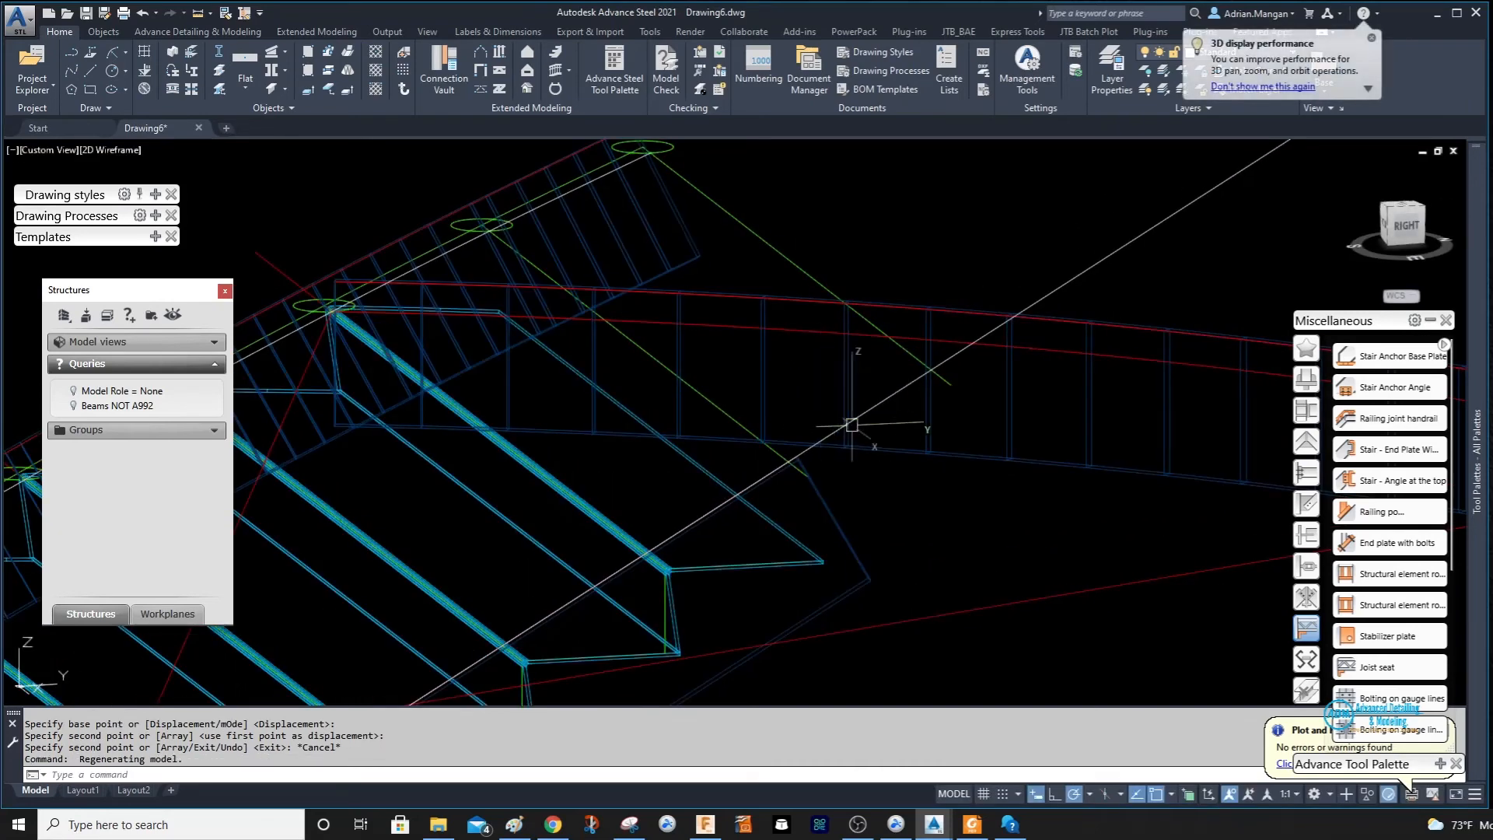
click(1430, 320)
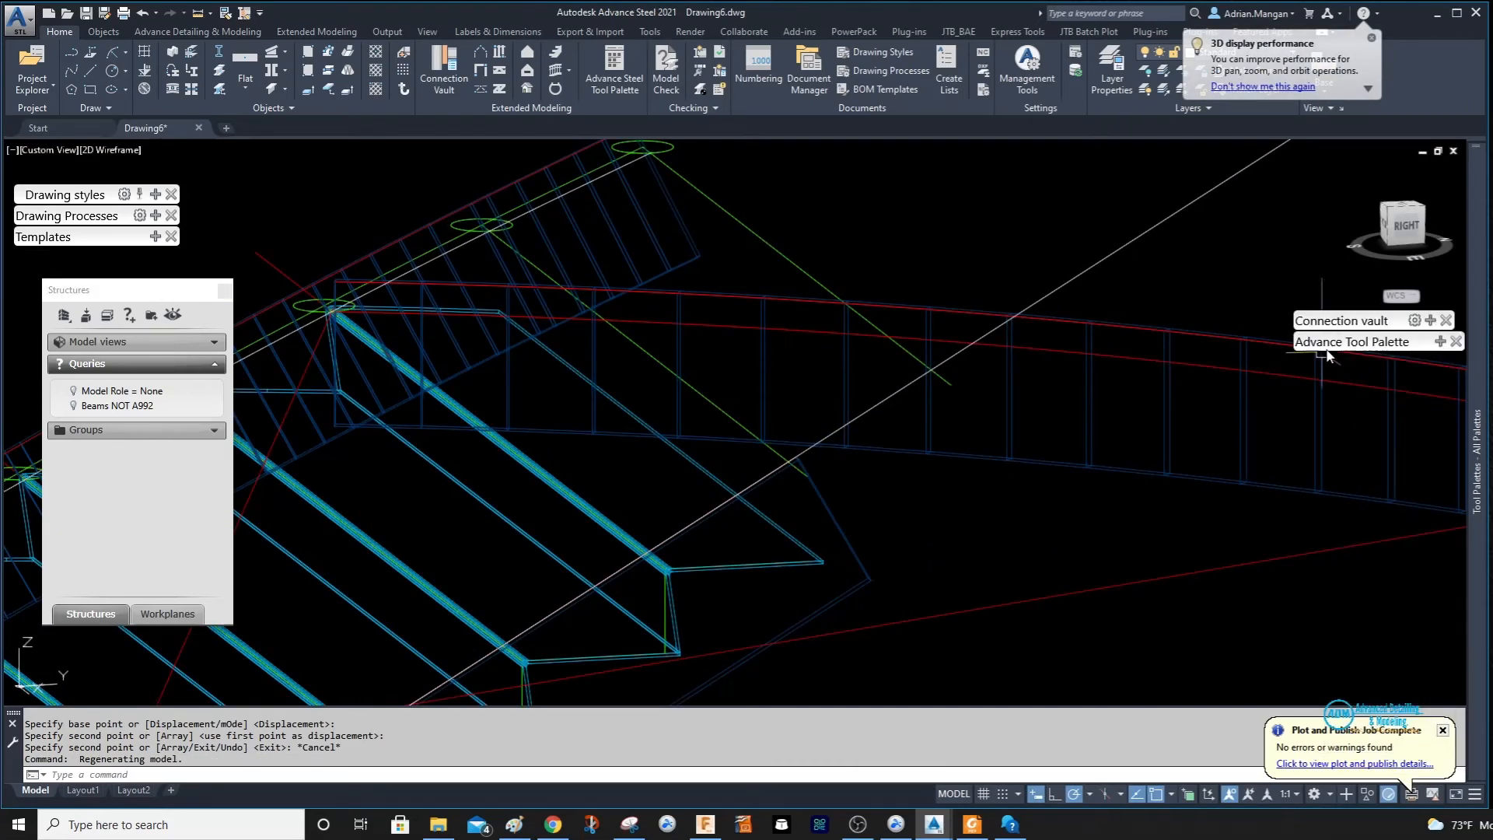
click(1440, 342)
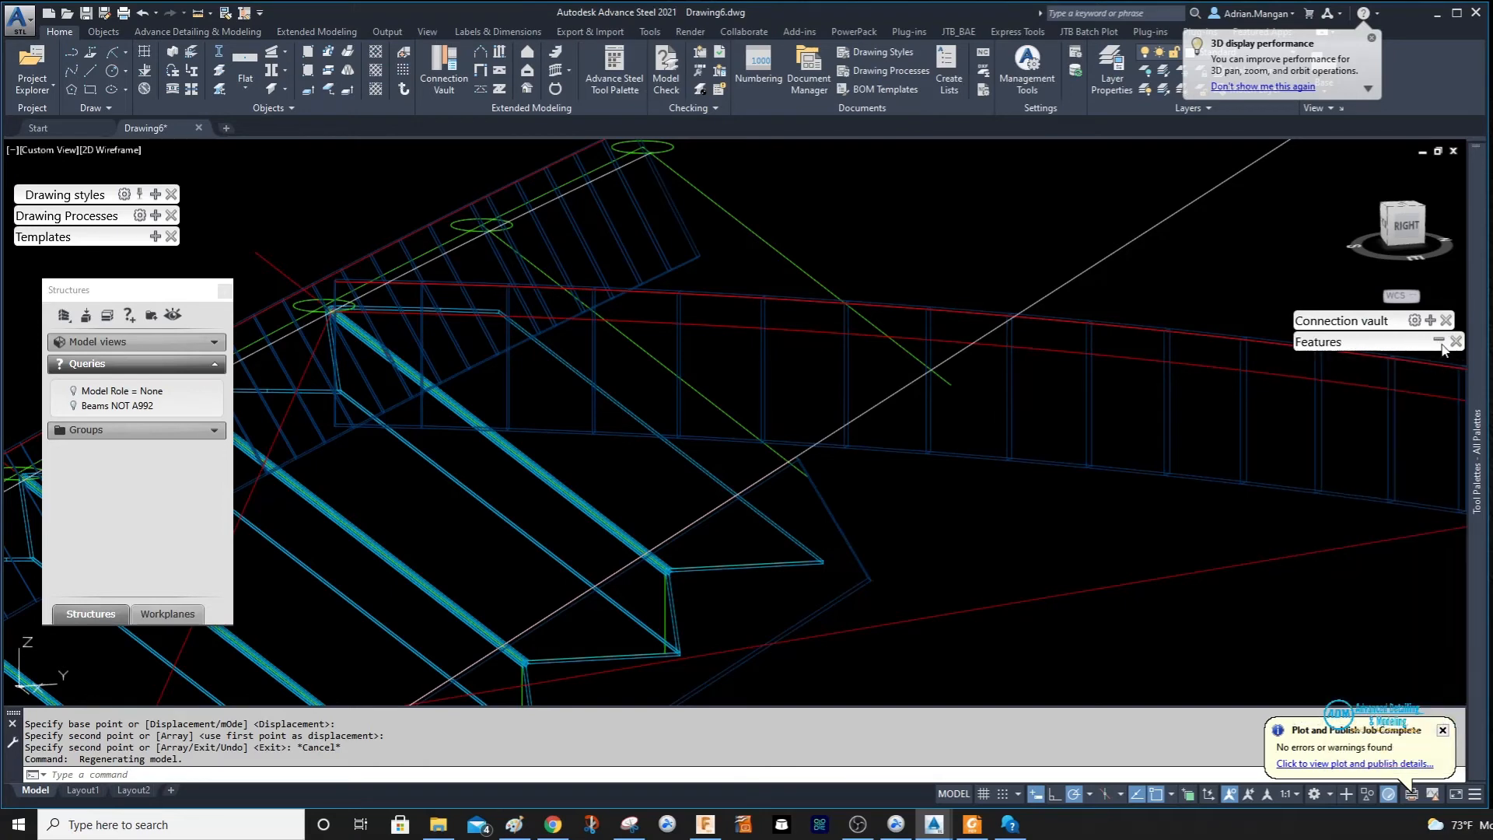
click(1430, 320)
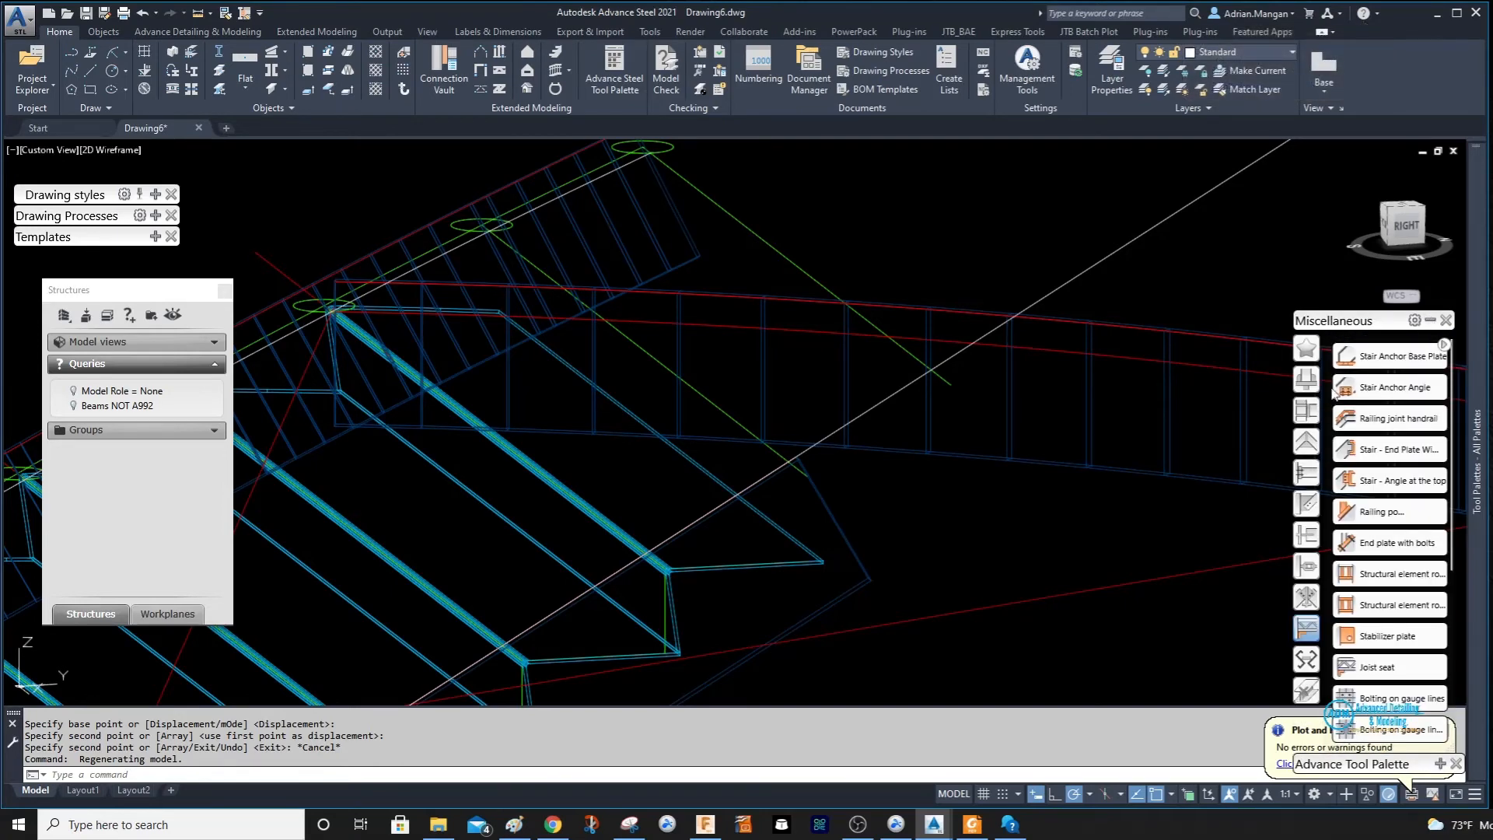
click(1433, 320)
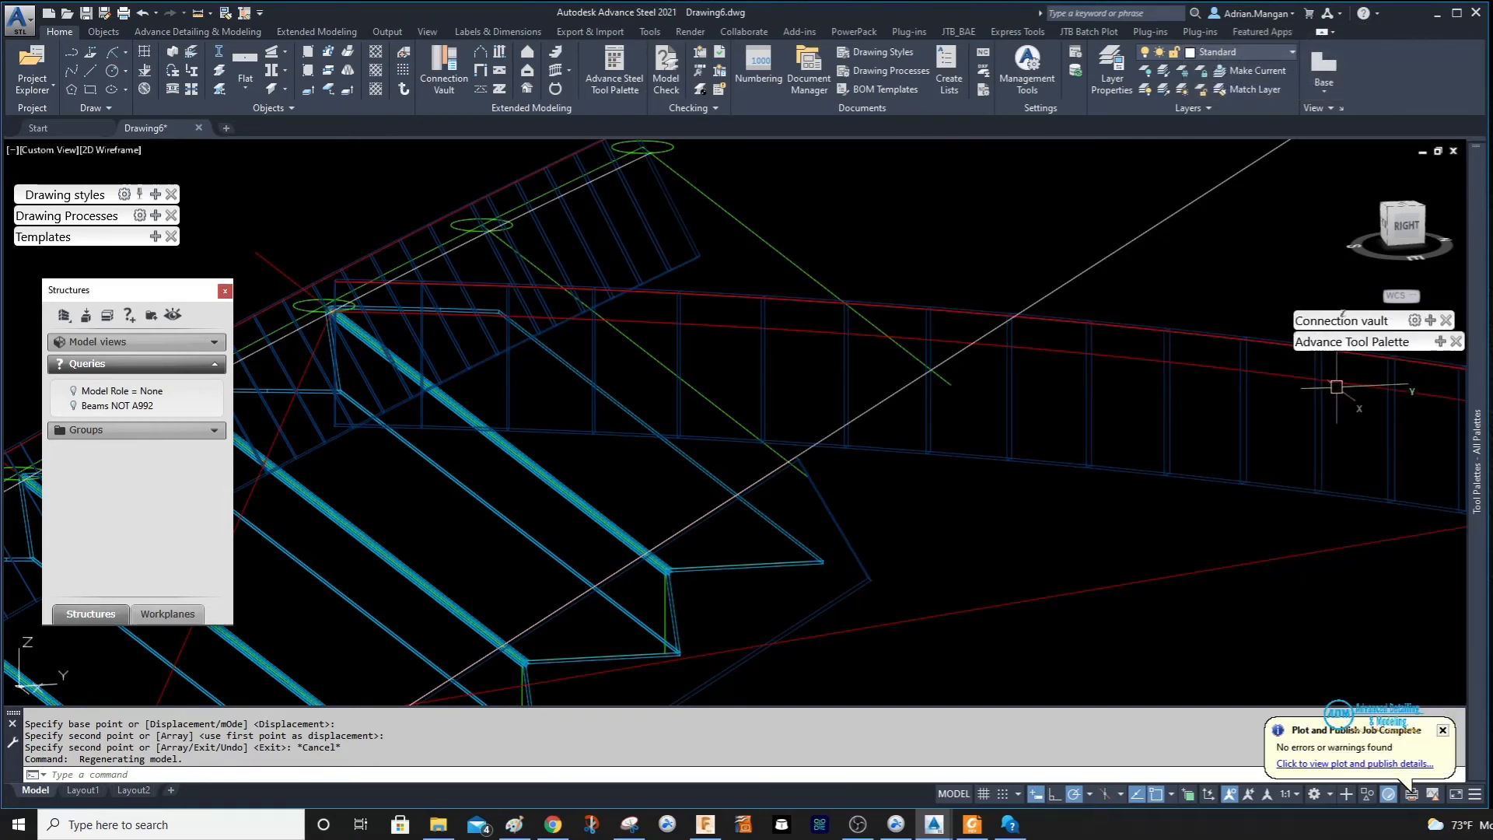
mouse_move(1440, 342)
click(1307, 464)
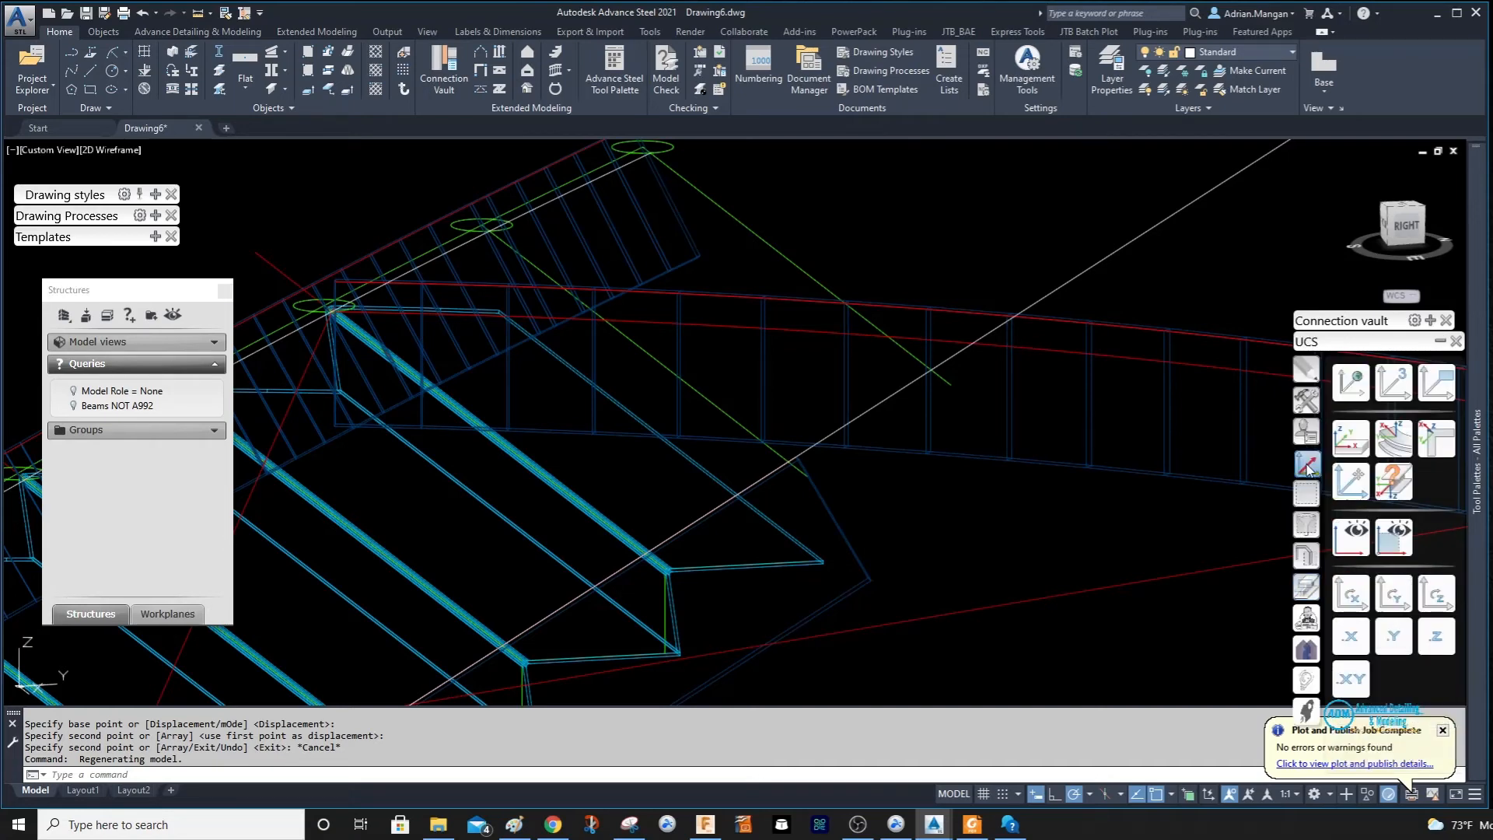
click(1391, 592)
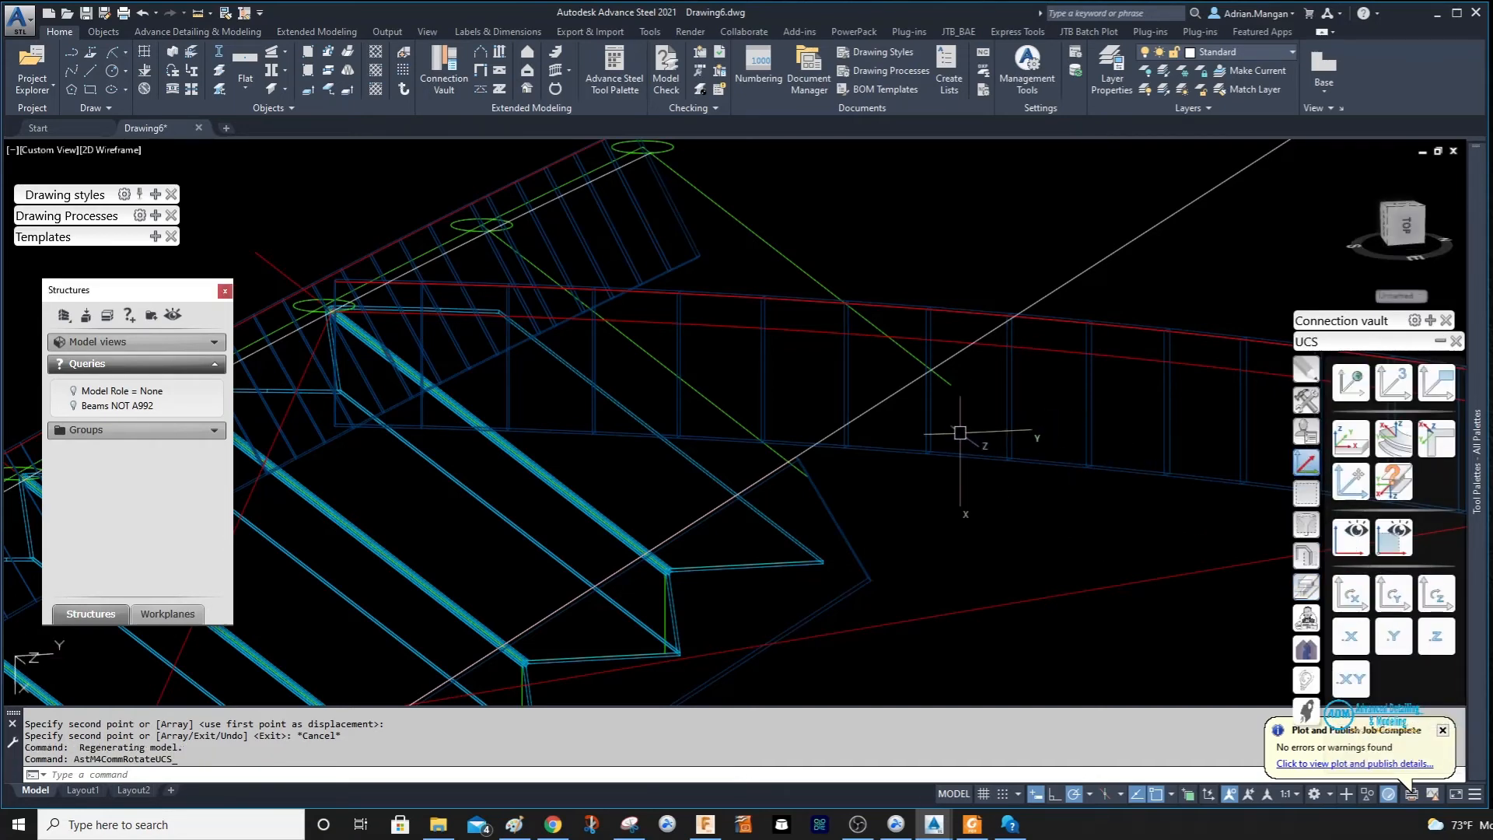
Rotate the copied line about its lower end to horizontal, using the line itself as the reference angle.
click(874, 403)
right_click(876, 403)
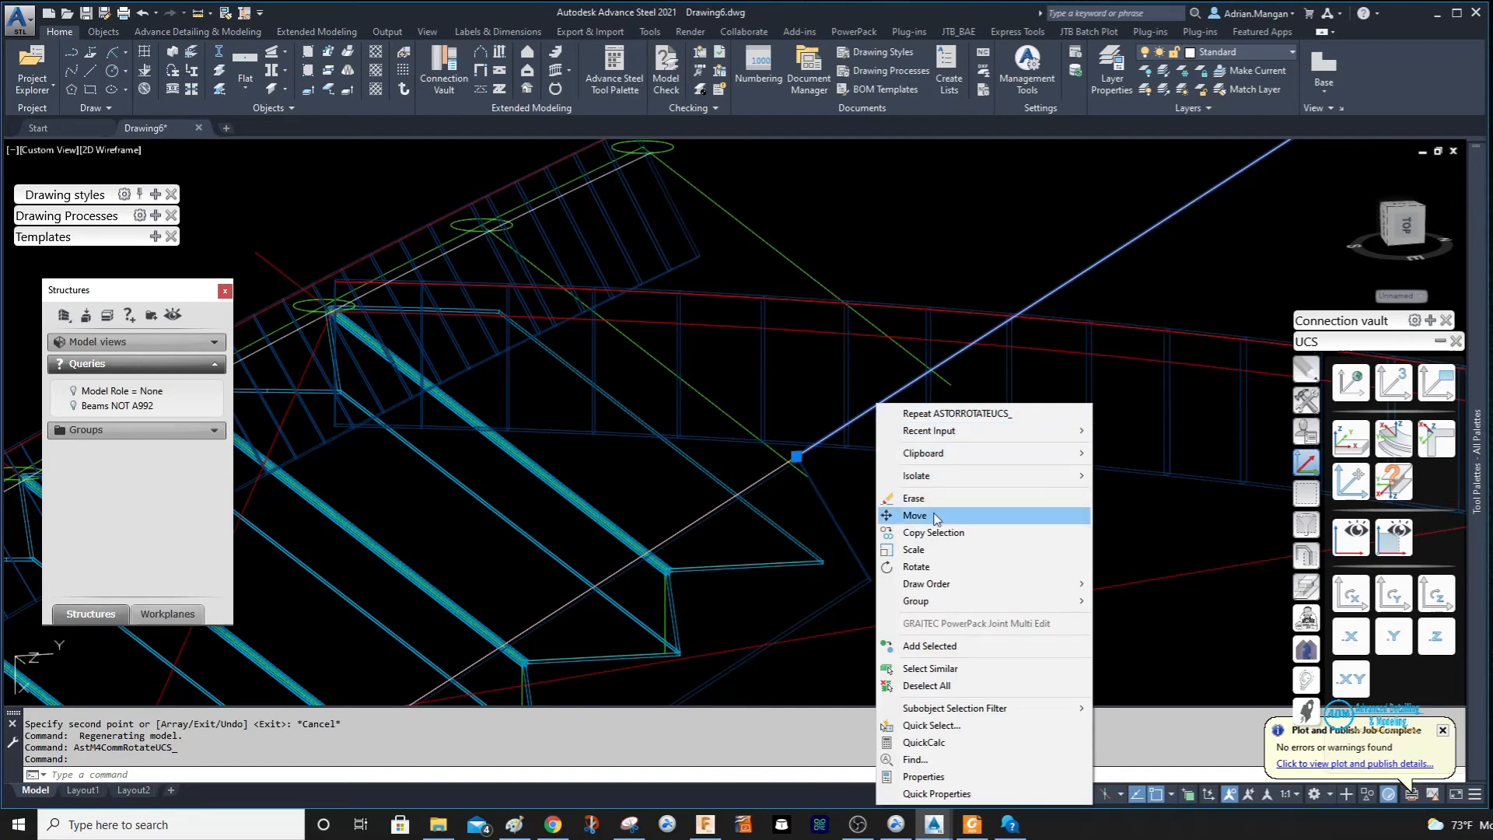
click(921, 567)
click(796, 457)
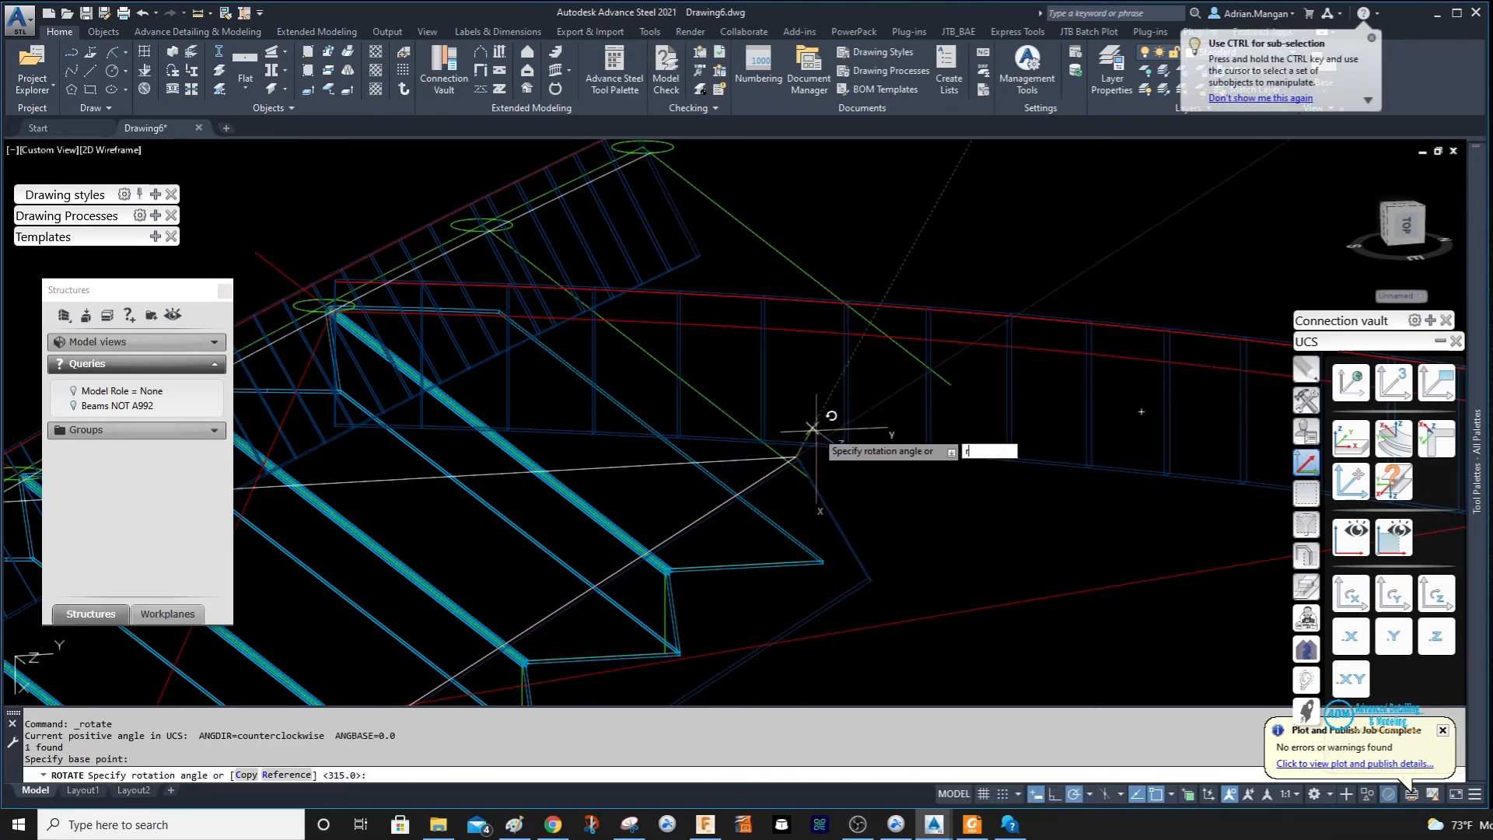
text(r)
key(Return)
click(794, 456)
scroll(1010, 365, down, 5)
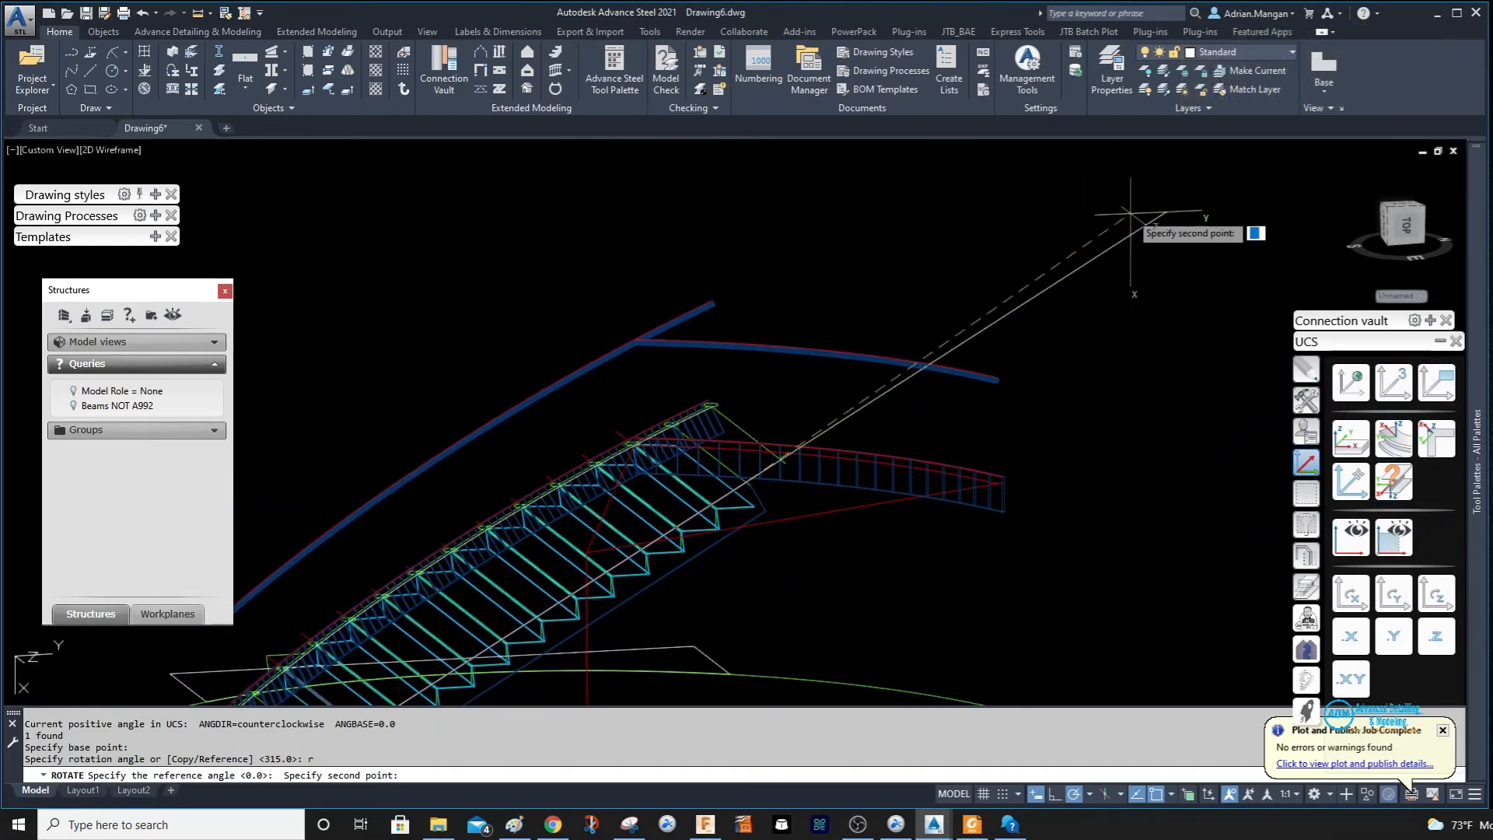
click(1166, 211)
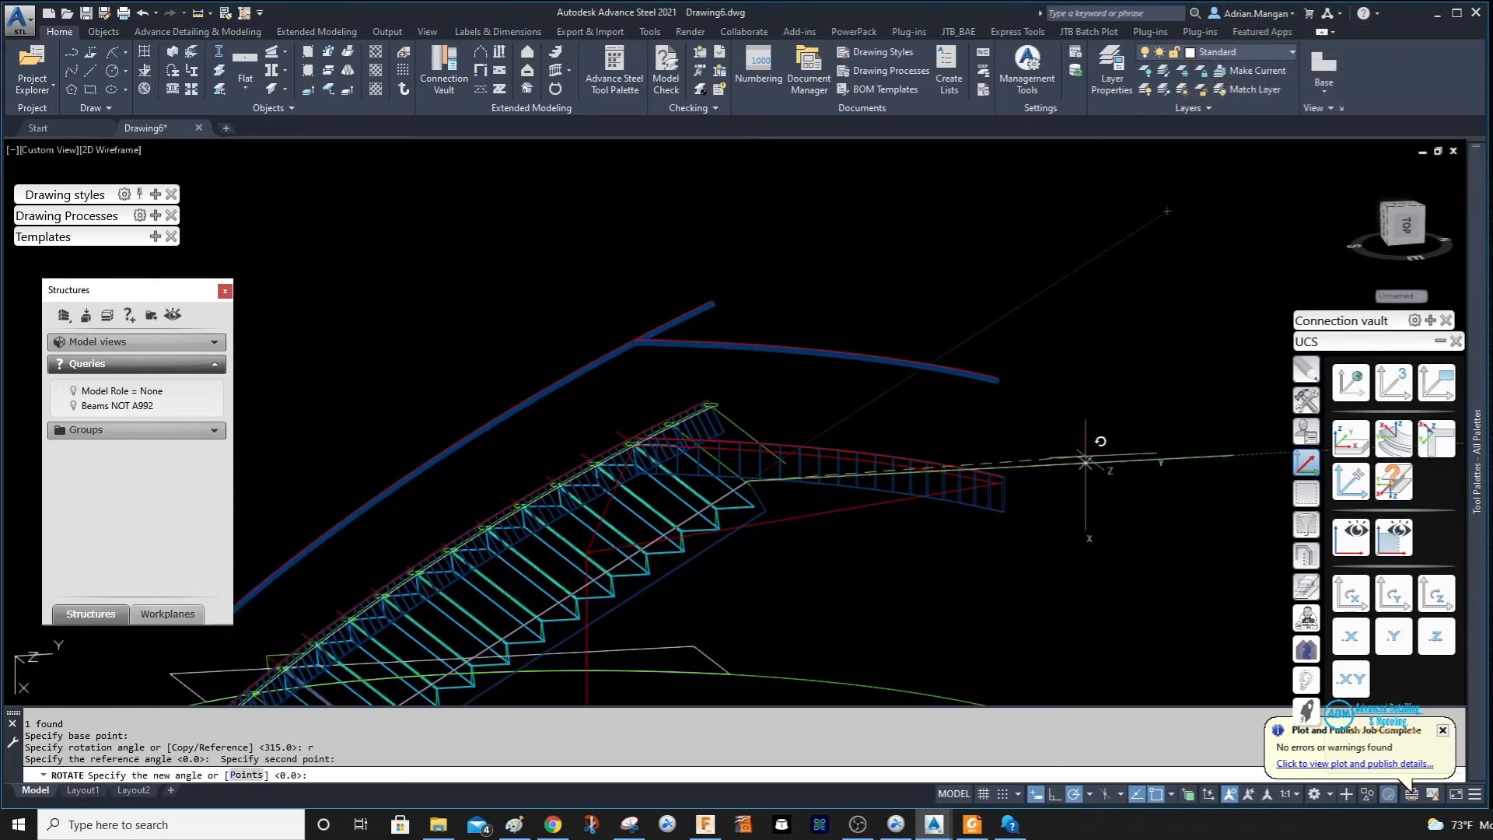
click(1081, 464)
Draw a closing line from the horizontal line's far end to the lower end of the sloped stringer line.
middle_drag(1017, 370, 968, 207)
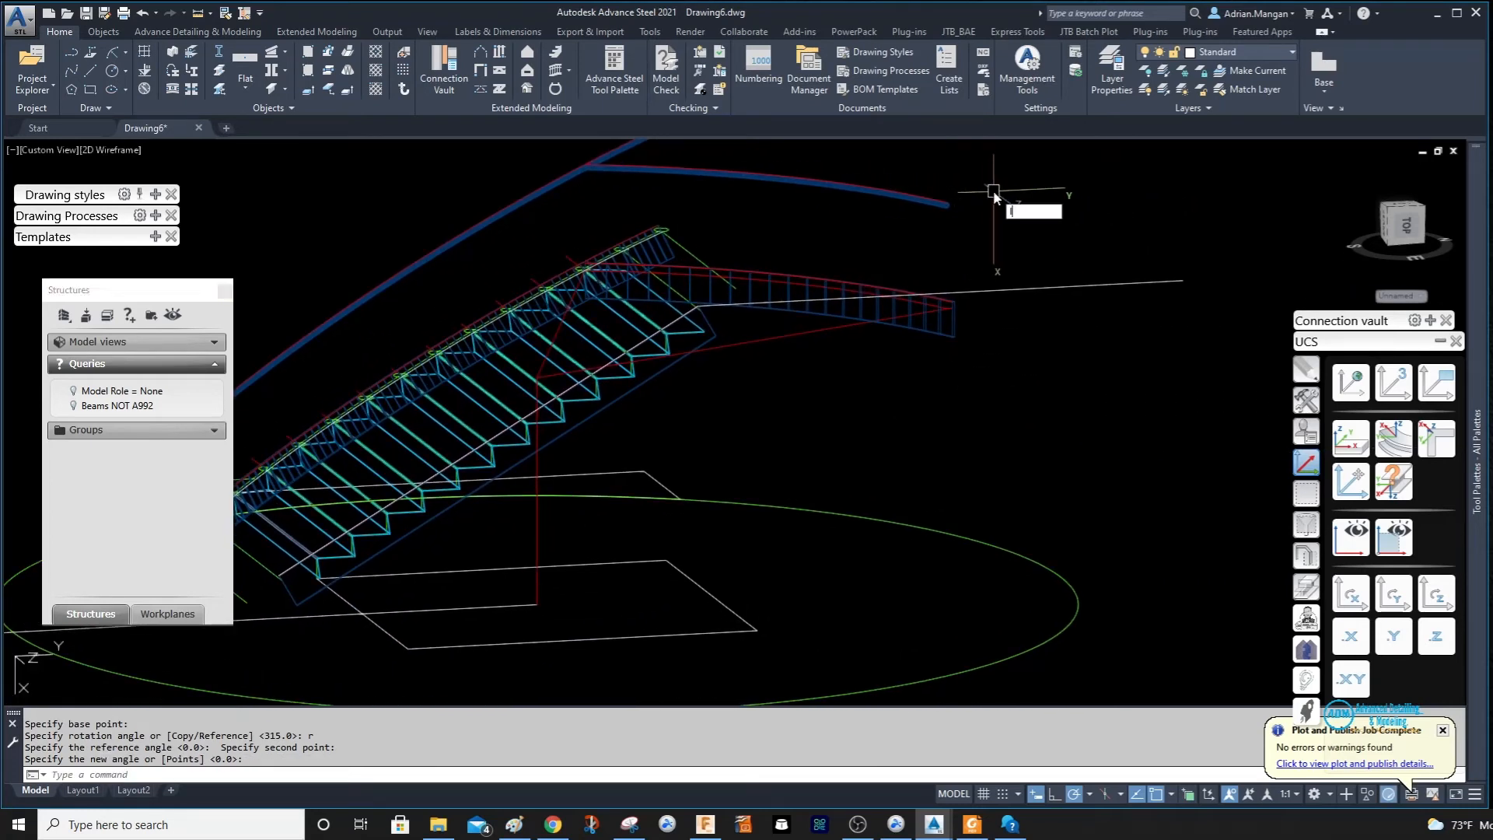
text(l)
key(Return)
click(1183, 281)
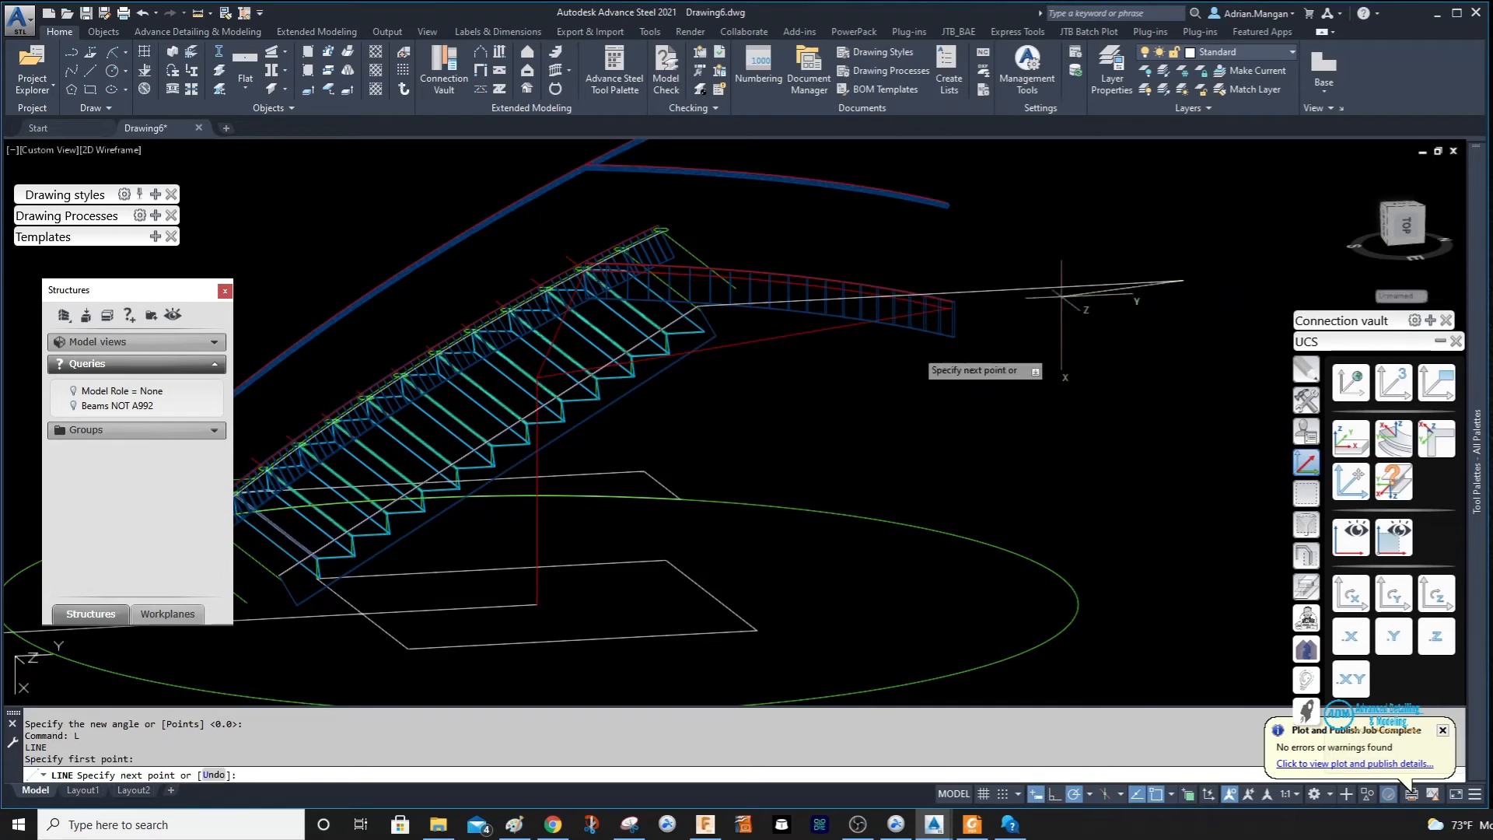
scroll(455, 532, up, 5)
middle_drag(454, 532, 937, 463)
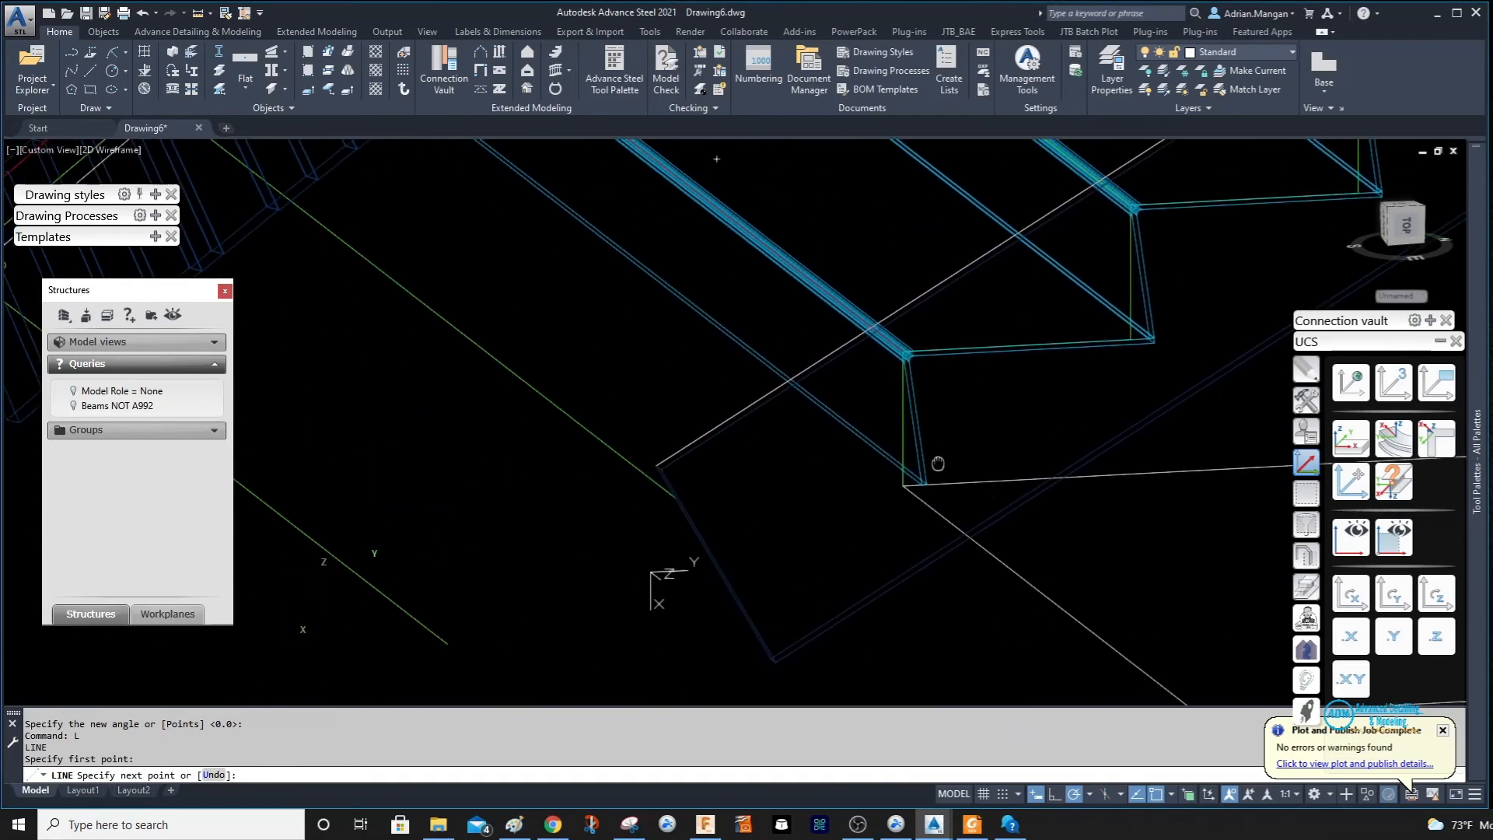
scroll(680, 471, up, 4)
click(619, 458)
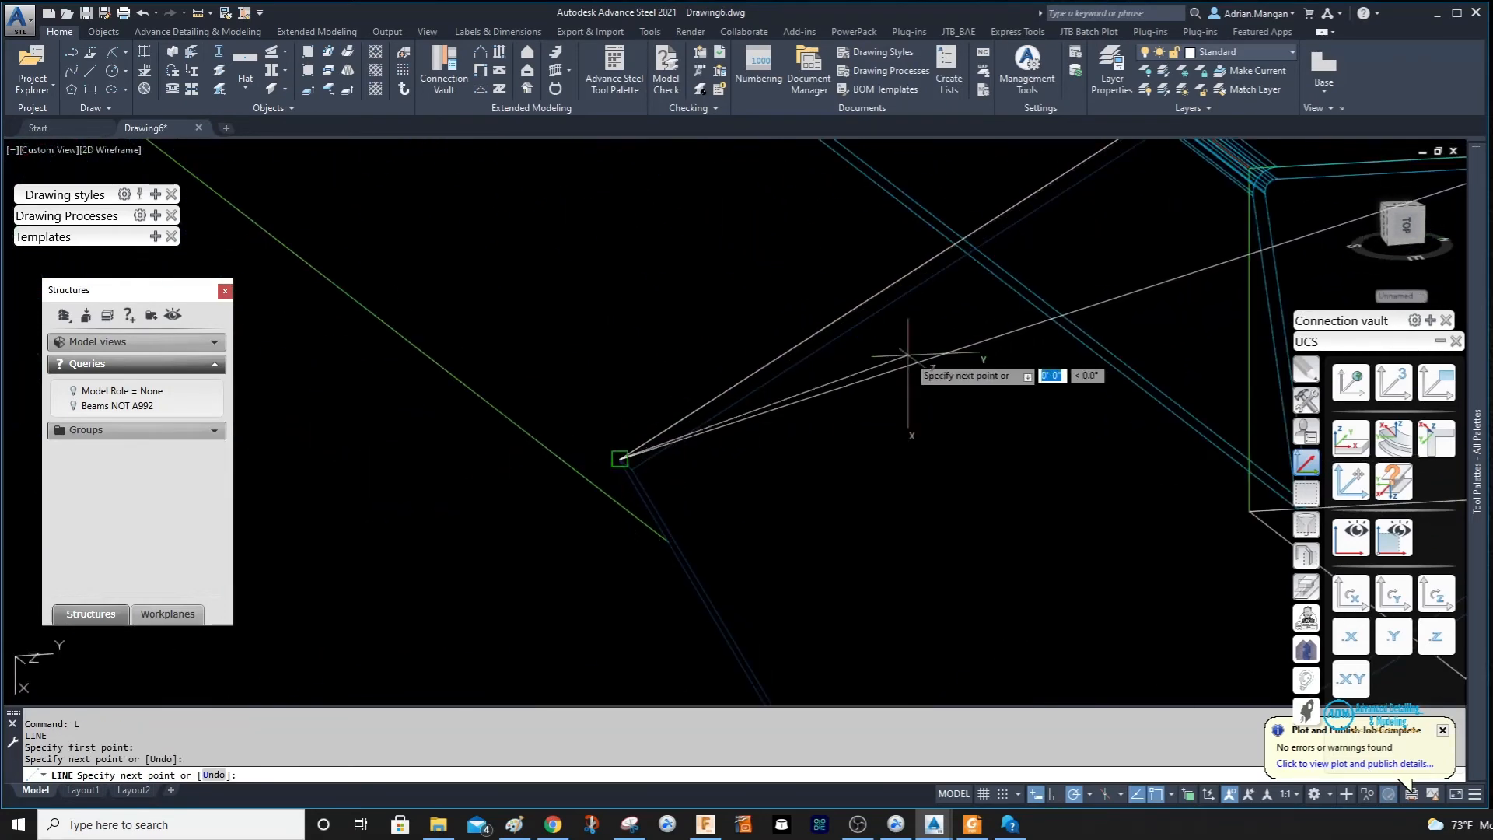
scroll(907, 355, down, 8)
key(Escape)
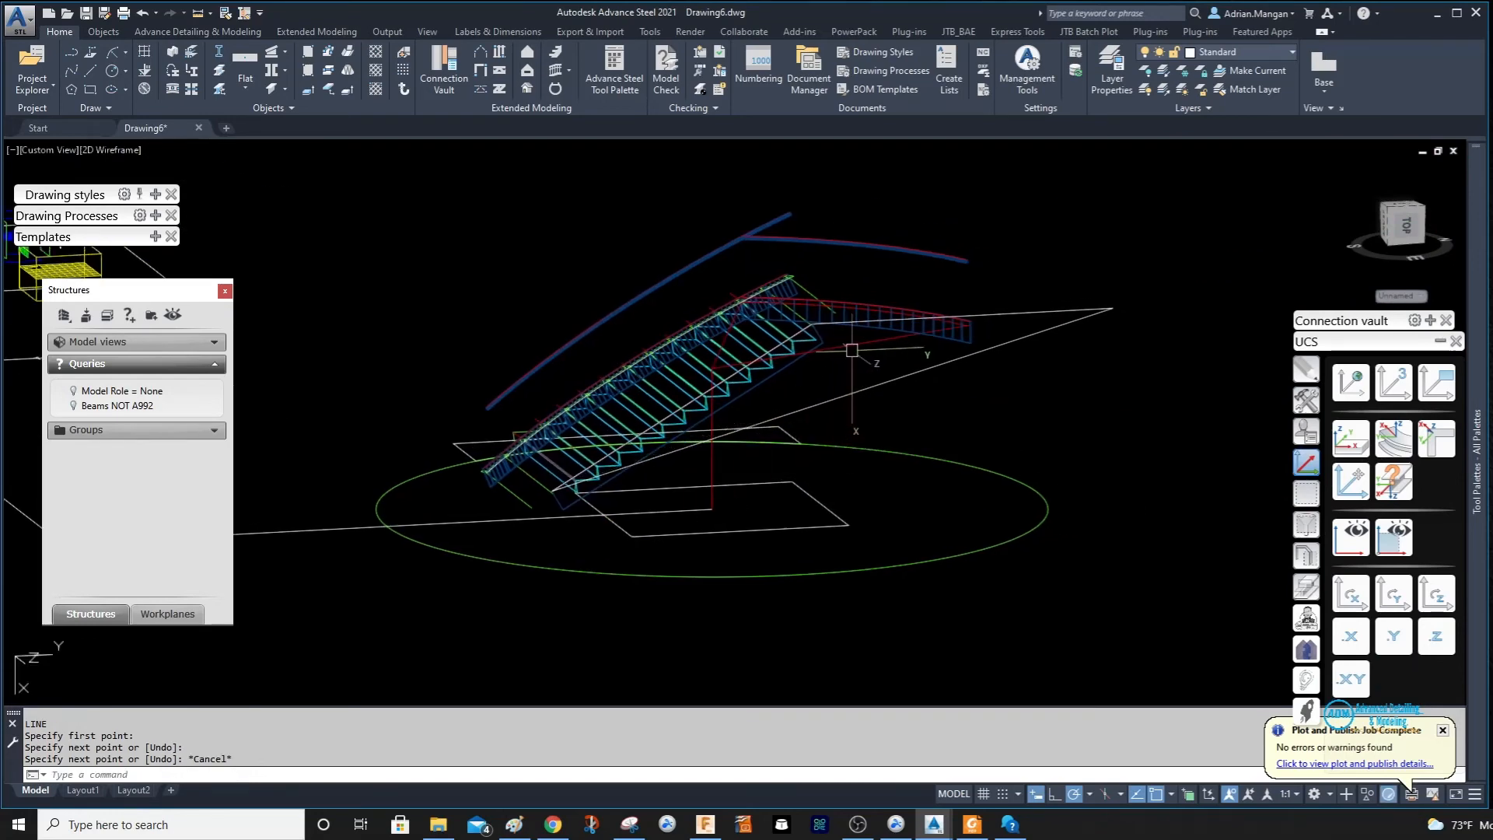
Draw a bisecting line from the junction of the sloped and horizontal lines to the closing line's midpoint, and select it.
scroll(807, 322, up, 2)
scroll(823, 308, up, 3)
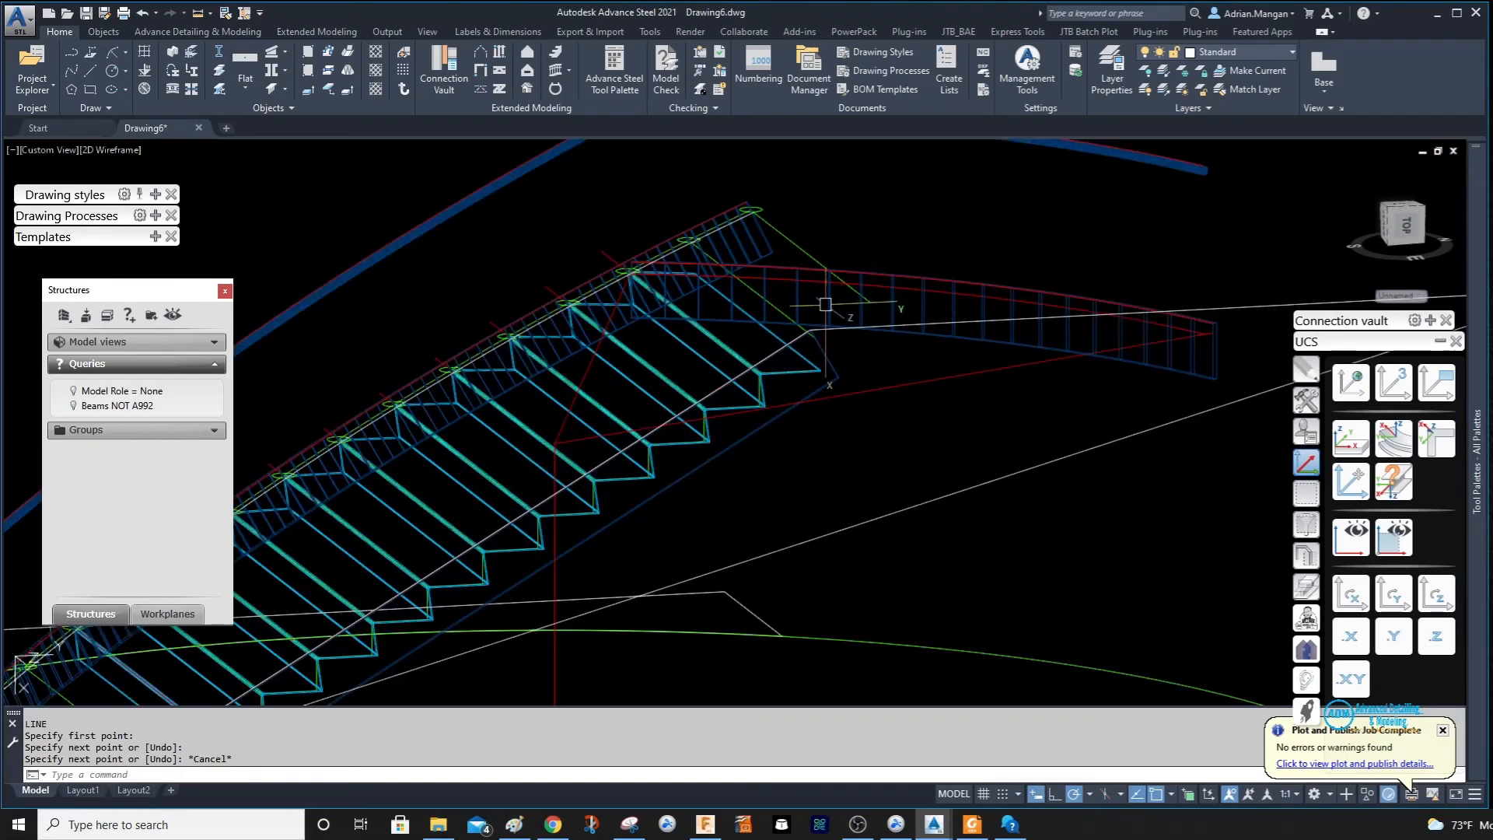
key(Return)
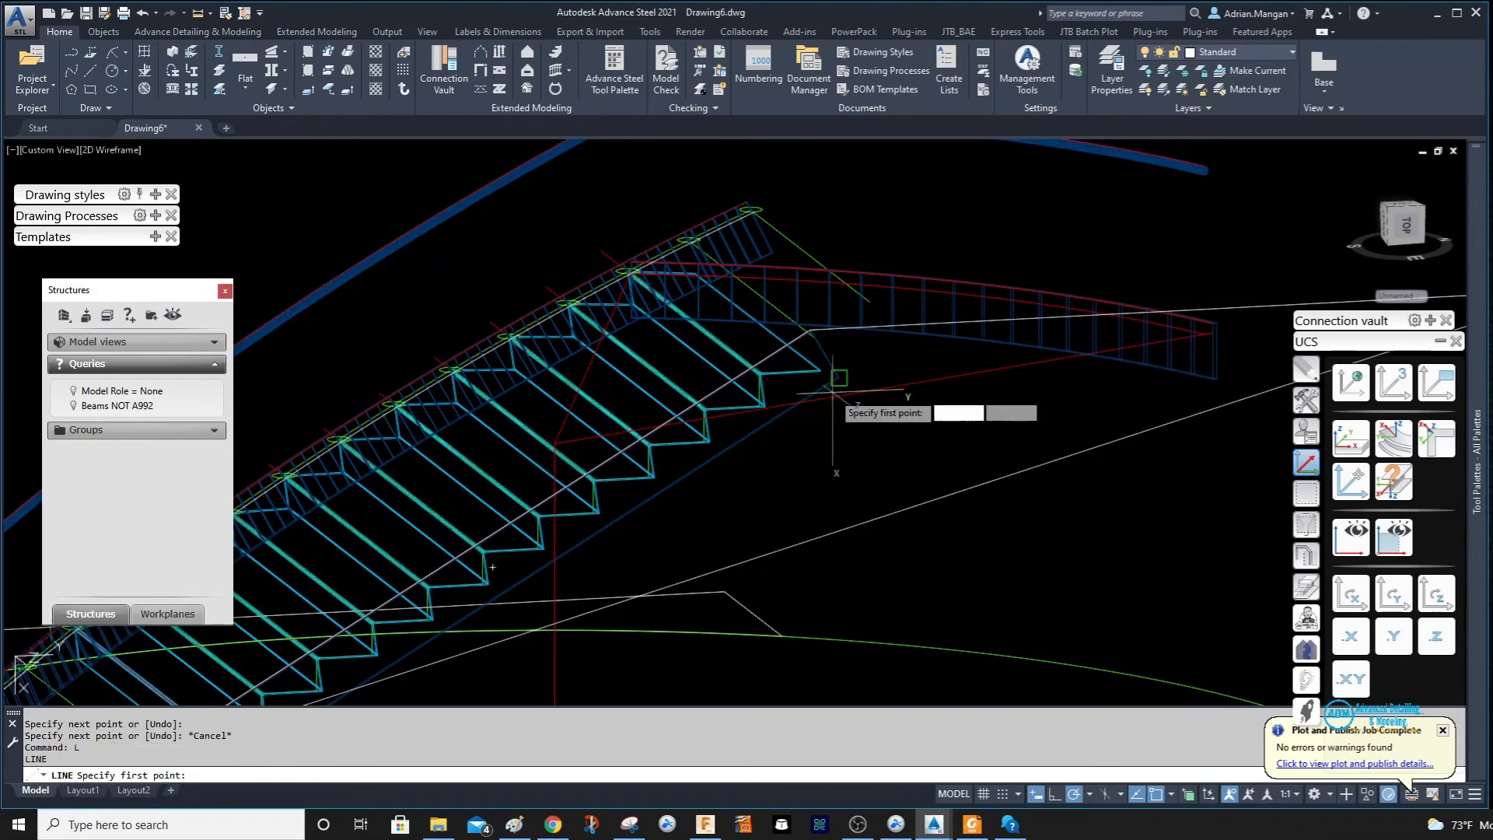
scroll(818, 327, up, 3)
scroll(817, 329, up, 3)
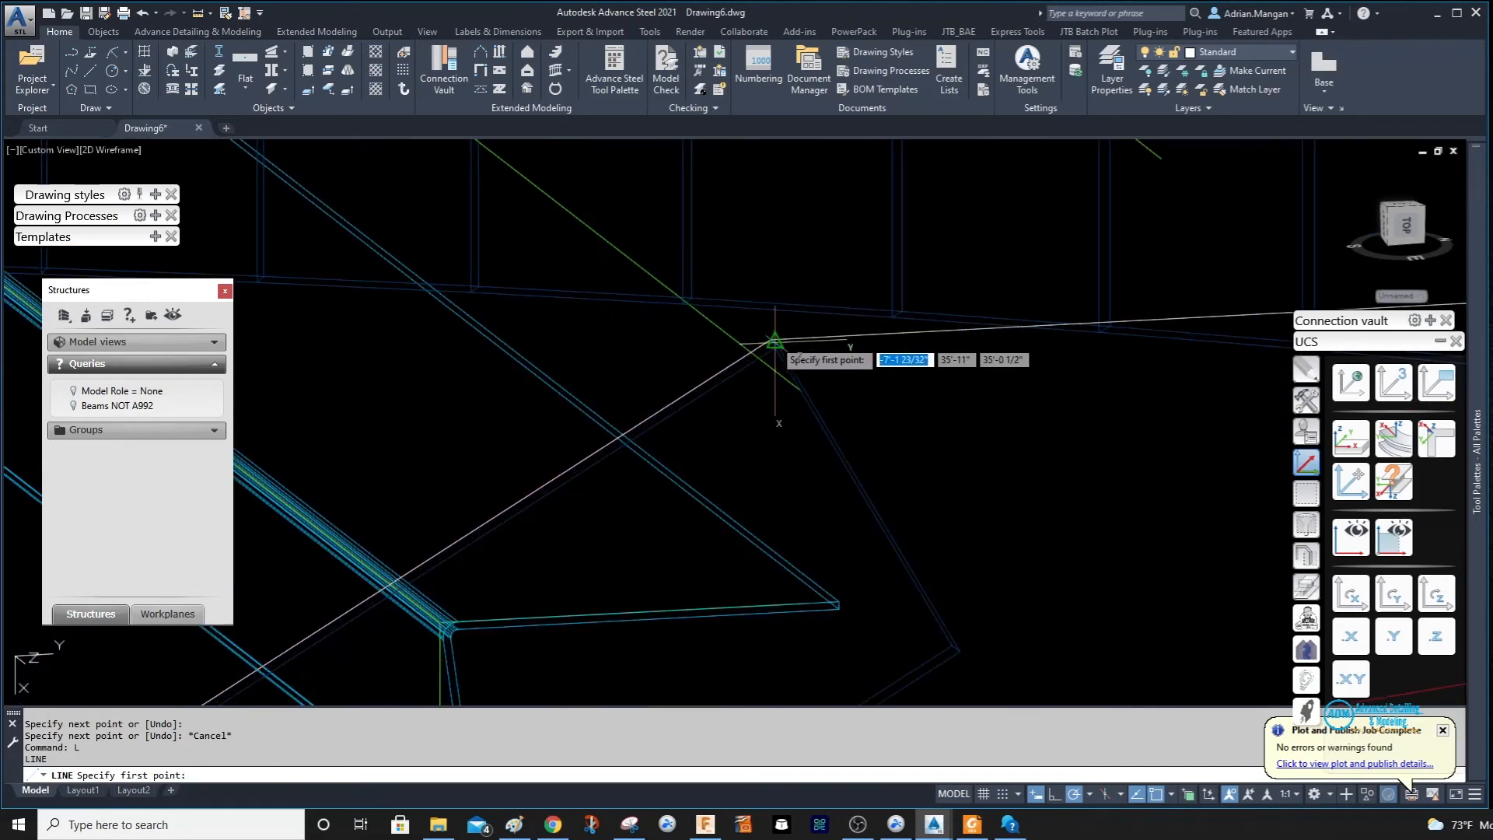
scroll(801, 365, down, 3)
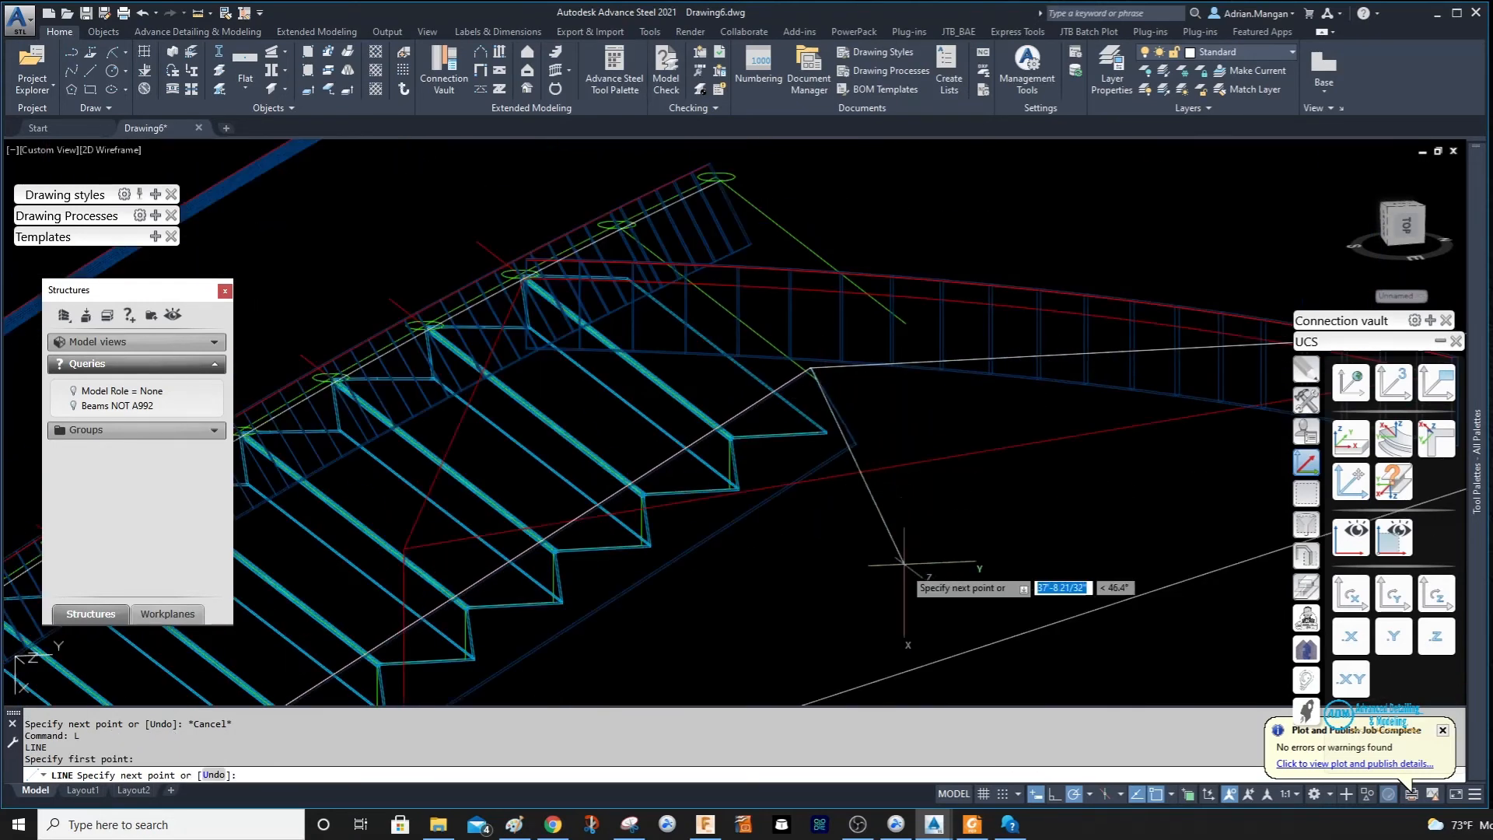
scroll(902, 614, down, 3)
key(Escape)
scroll(925, 467, up, 5)
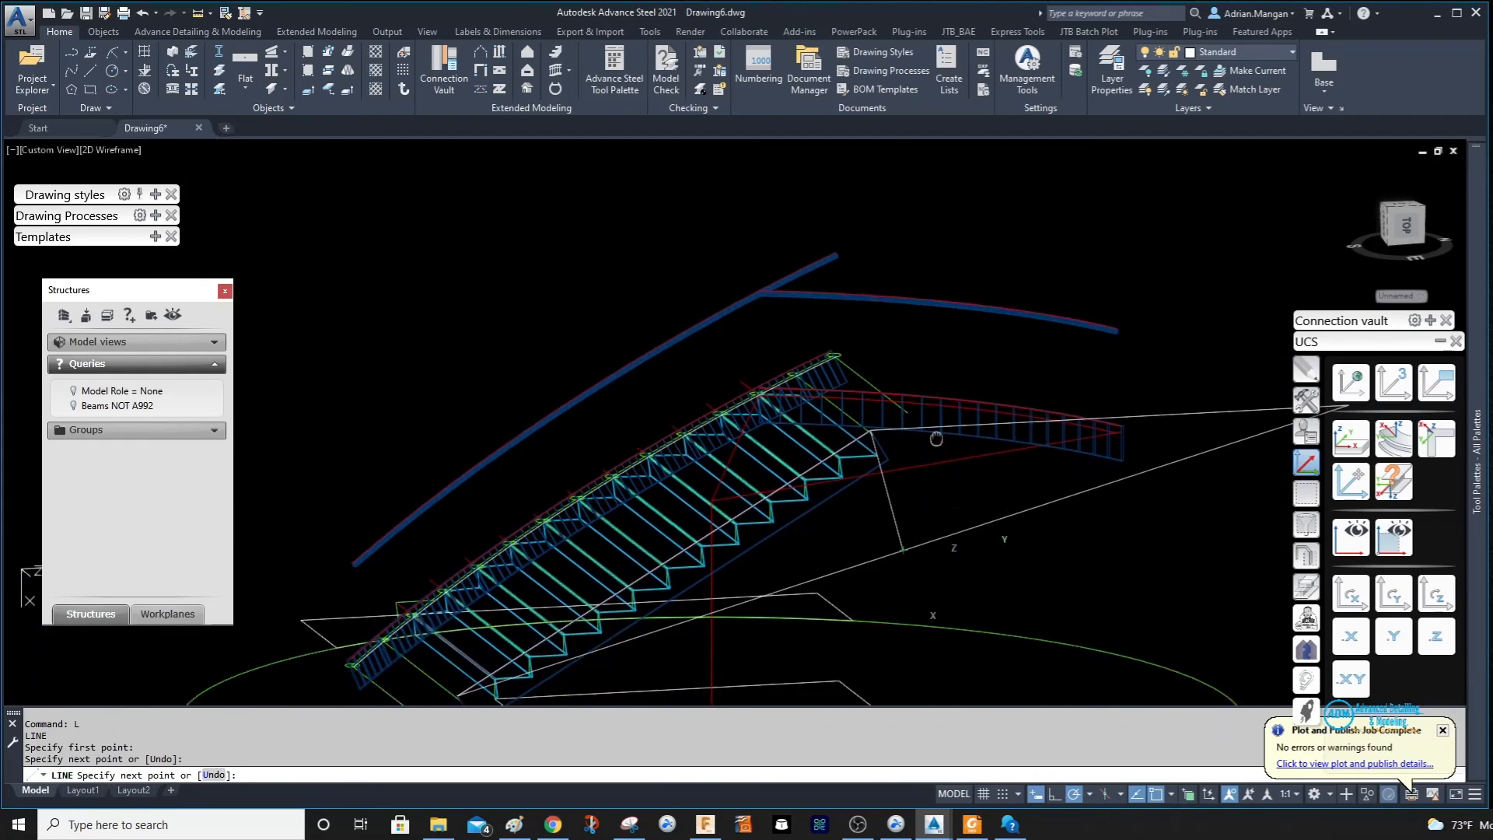
click(918, 513)
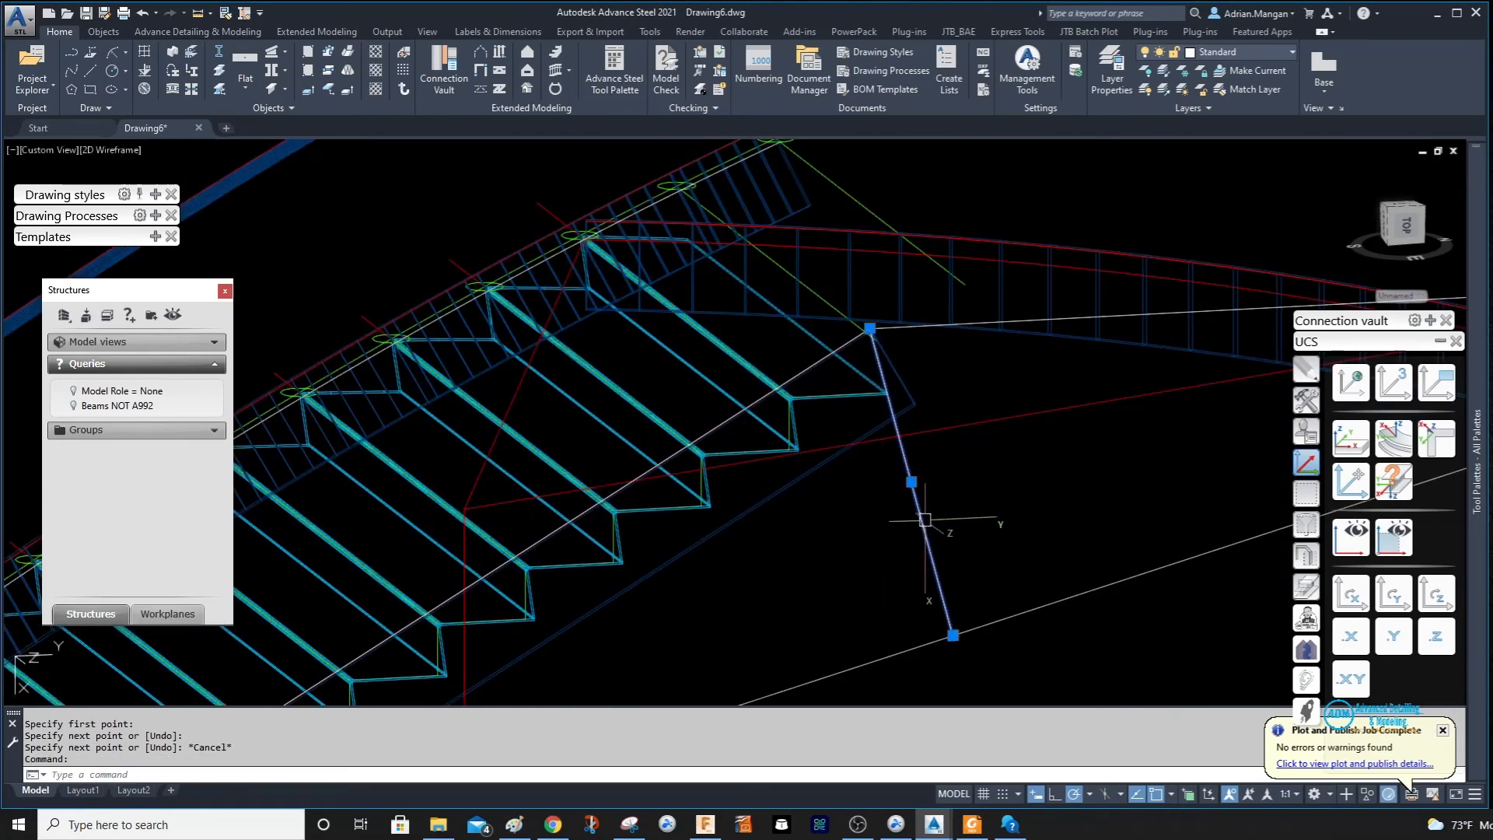
Copy the bisecting line from its upper end to the upper end of the red vertical centre line.
right_click(980, 462)
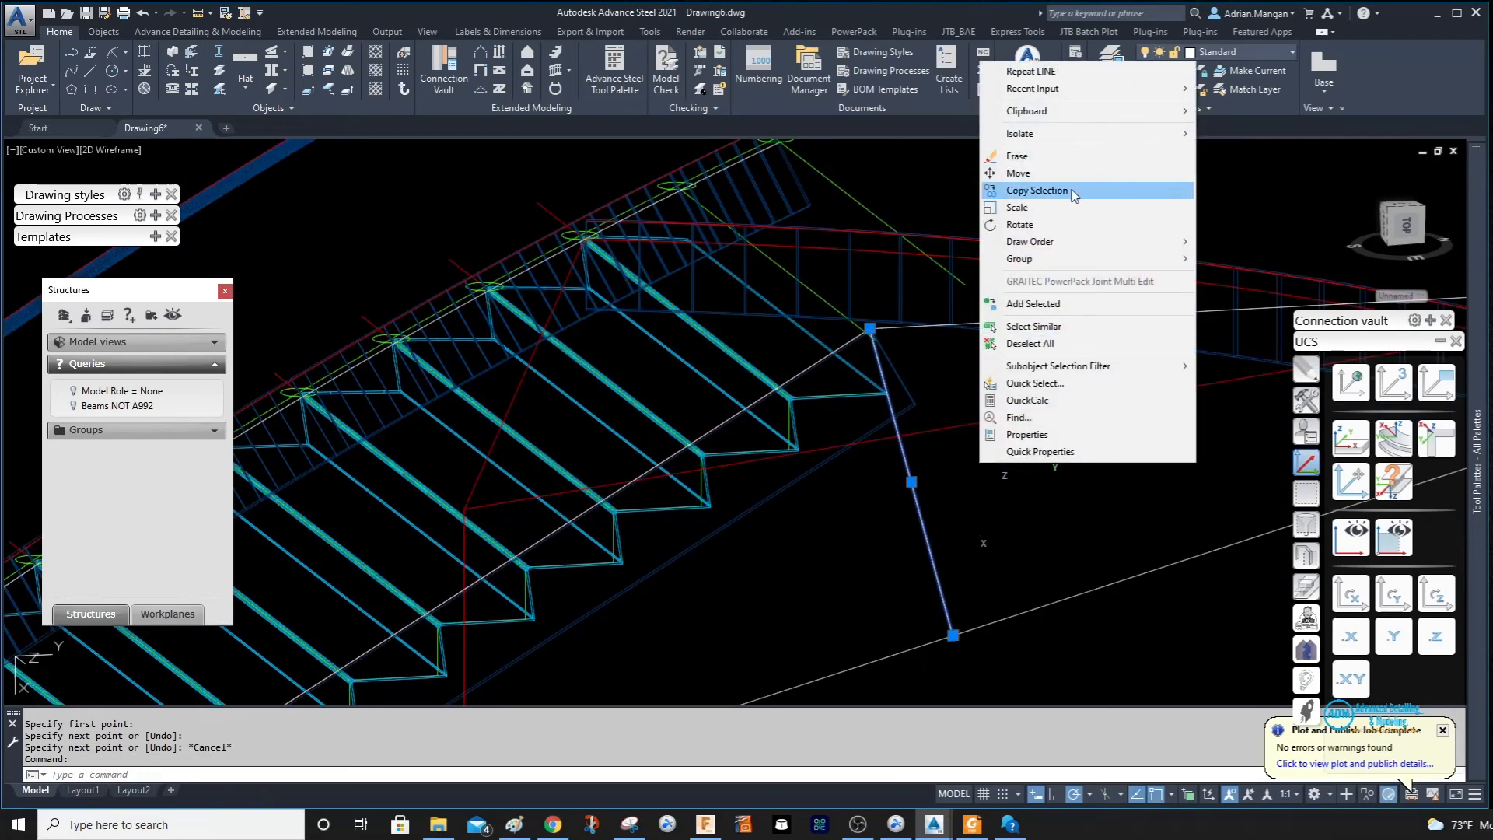
click(1037, 190)
click(869, 329)
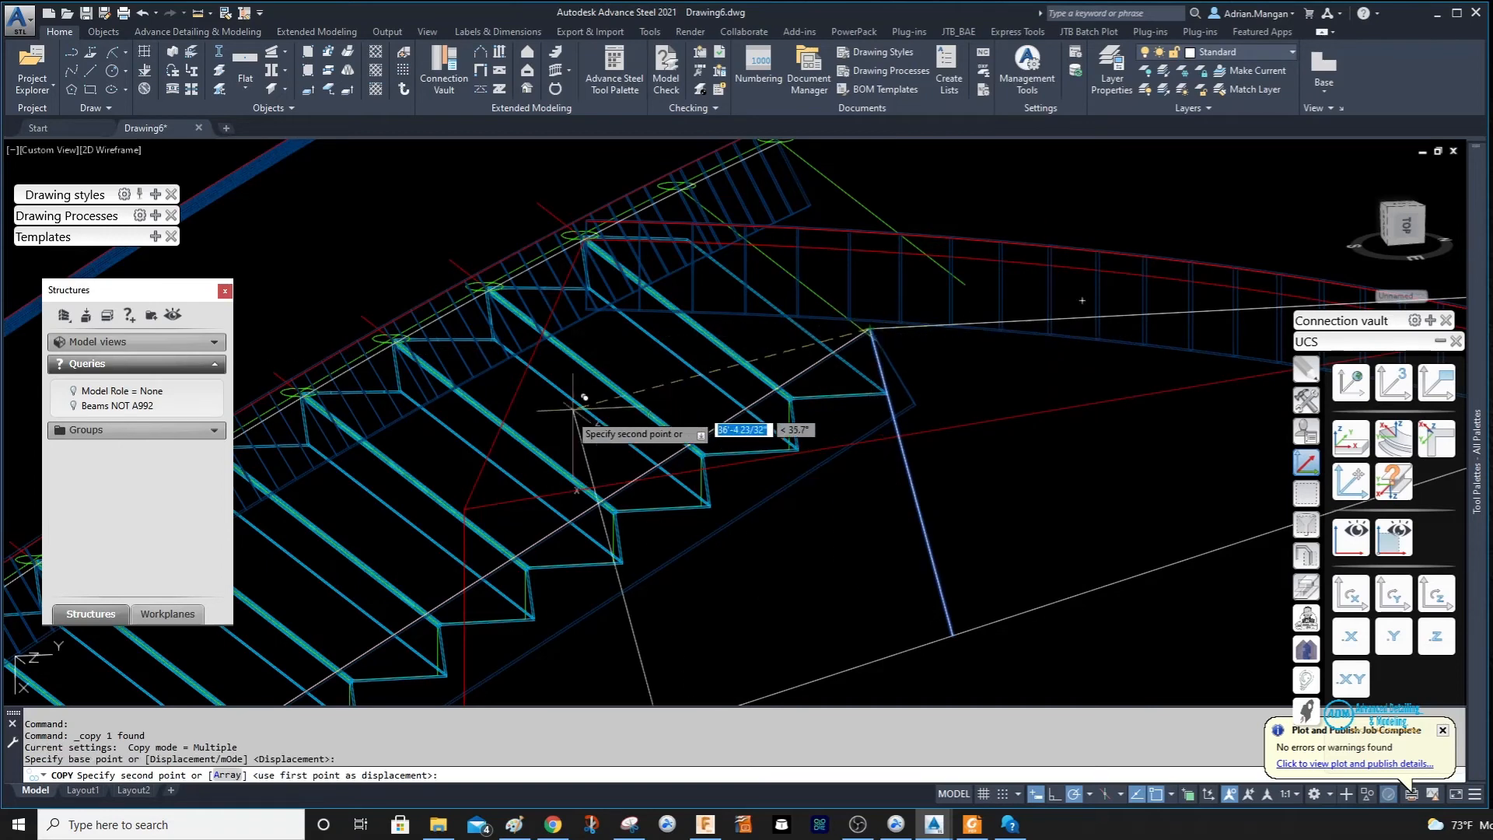
scroll(465, 503, down, 4)
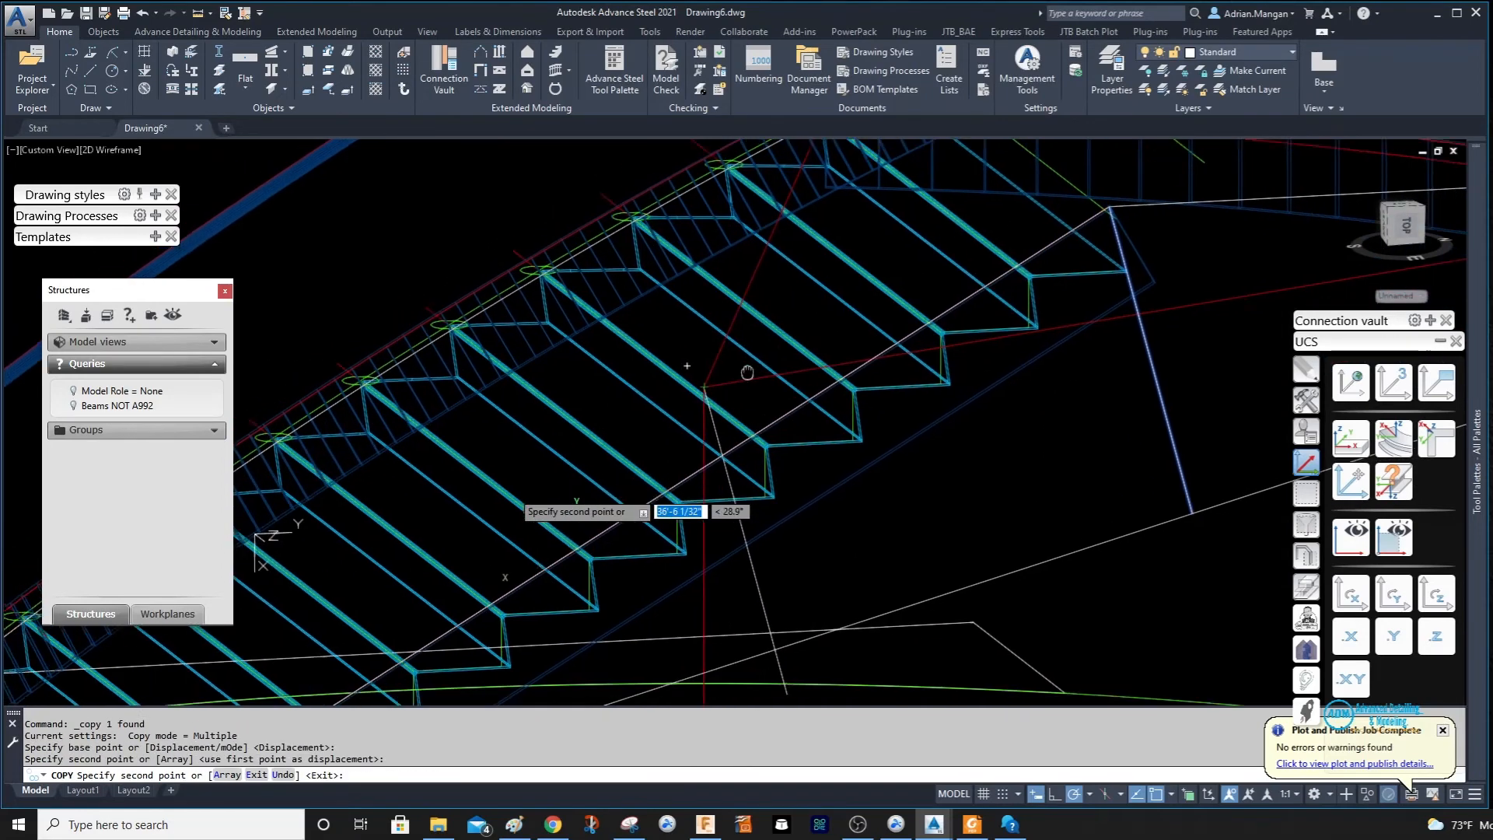
key(Escape)
Define a three-point UCS with its origin at the copied bisecting line's upper end and its X axis along that line.
shift+middle_drag(882, 388, 899, 328)
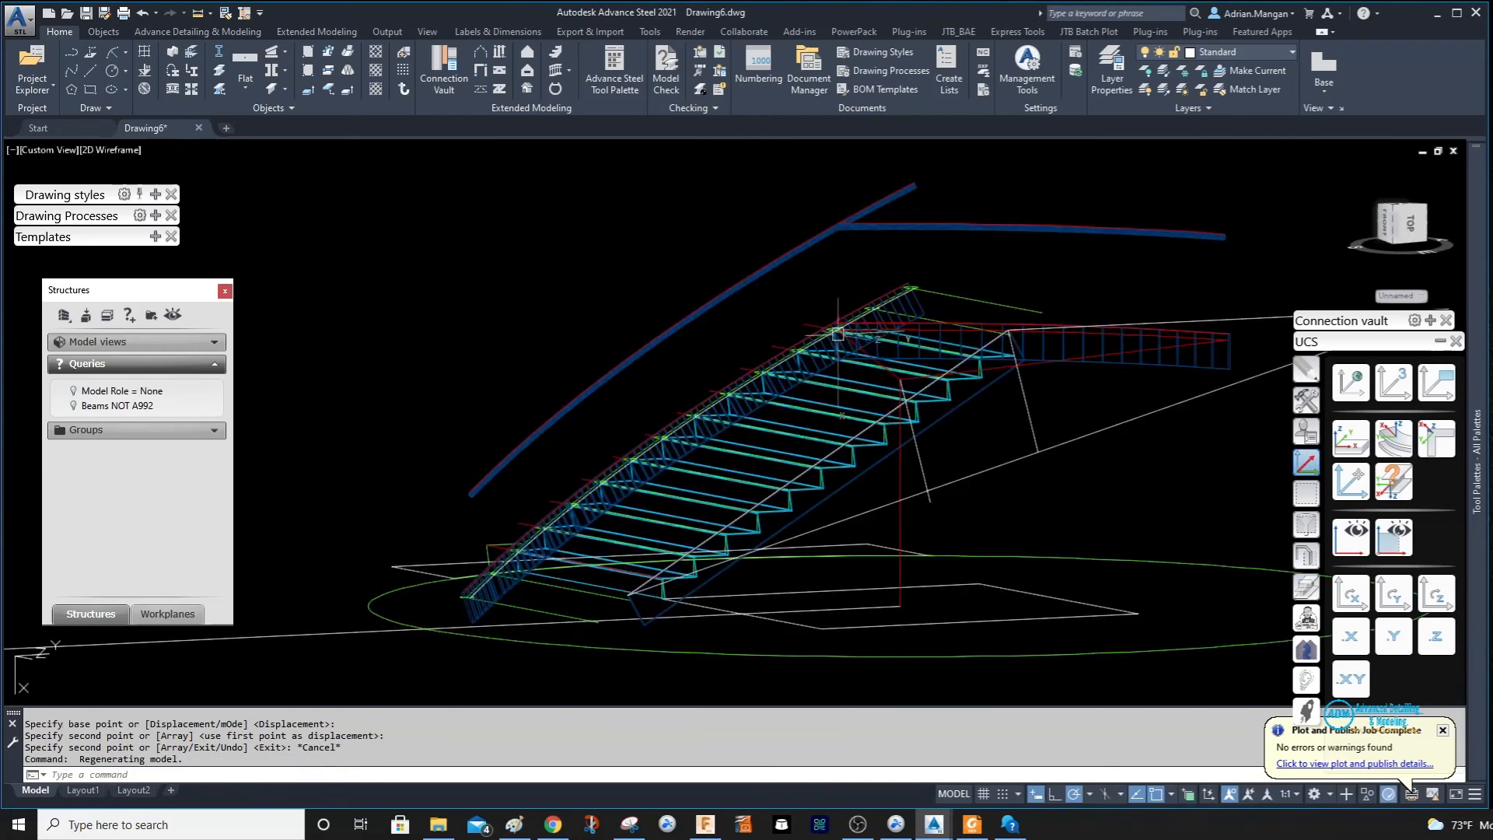
scroll(898, 361, up, 4)
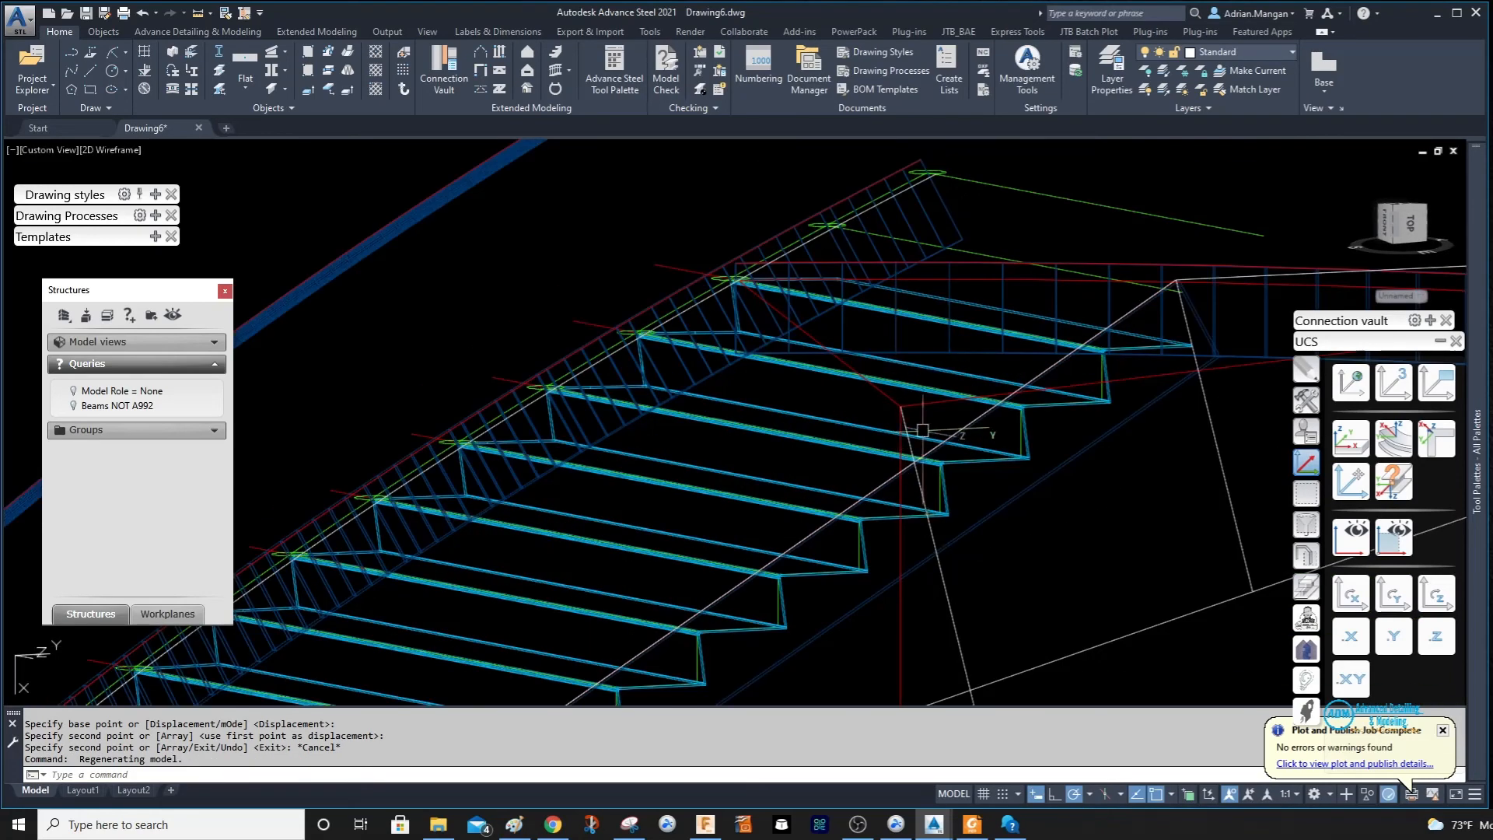
scroll(950, 575, down, 6)
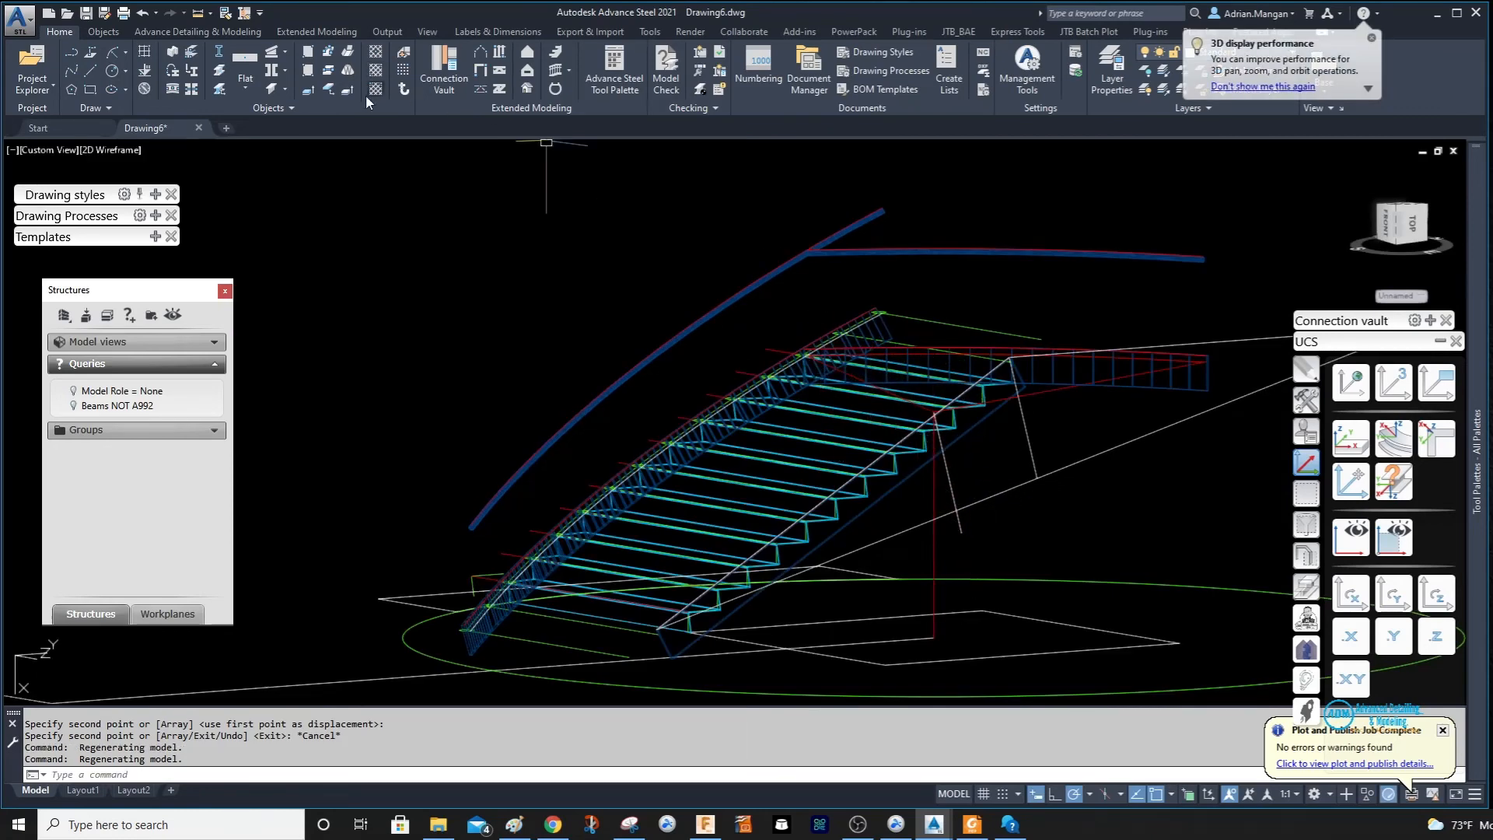
click(1392, 385)
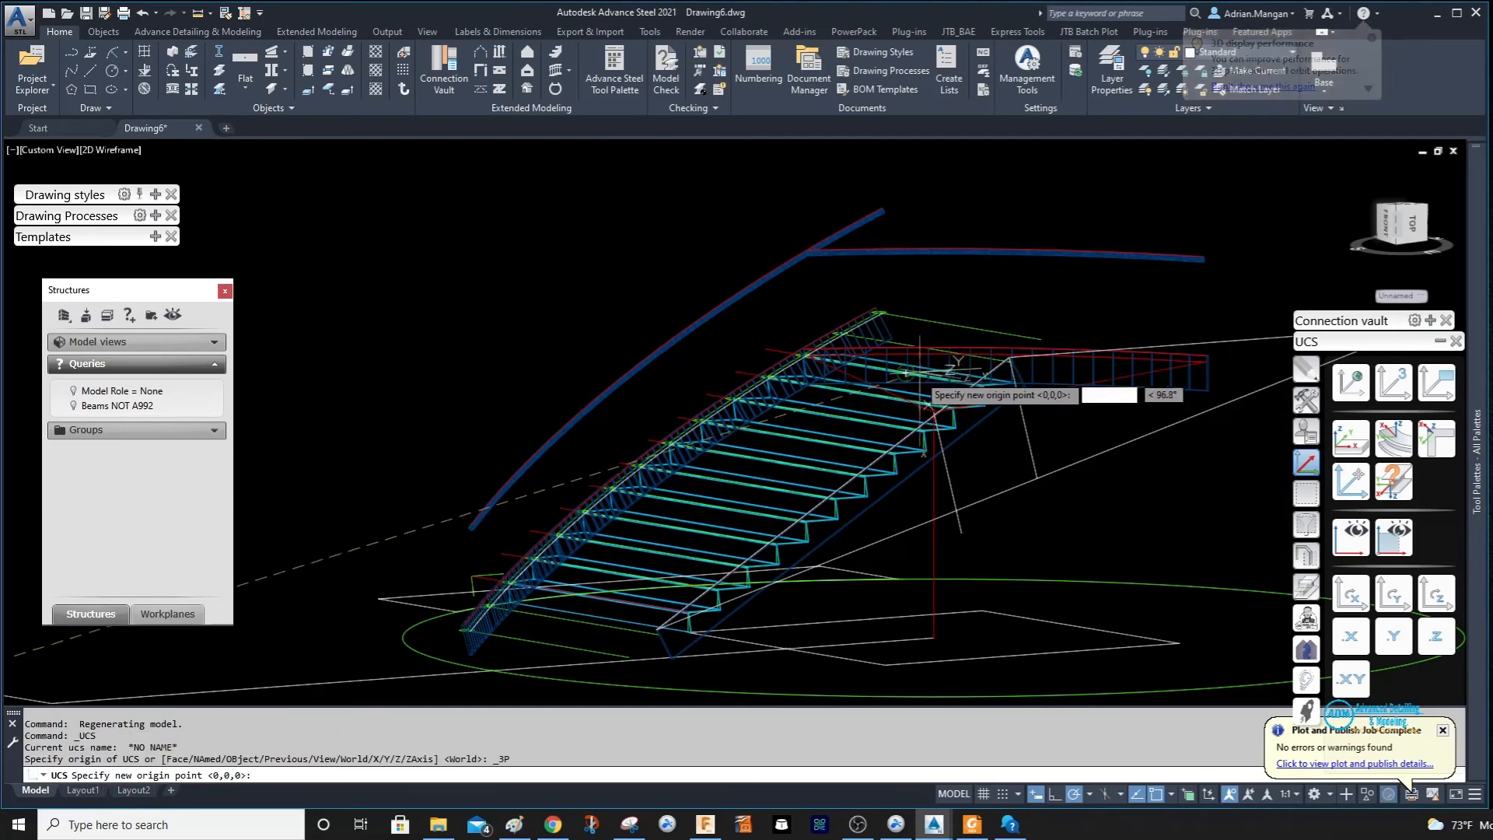
scroll(972, 435, up, 5)
click(974, 505)
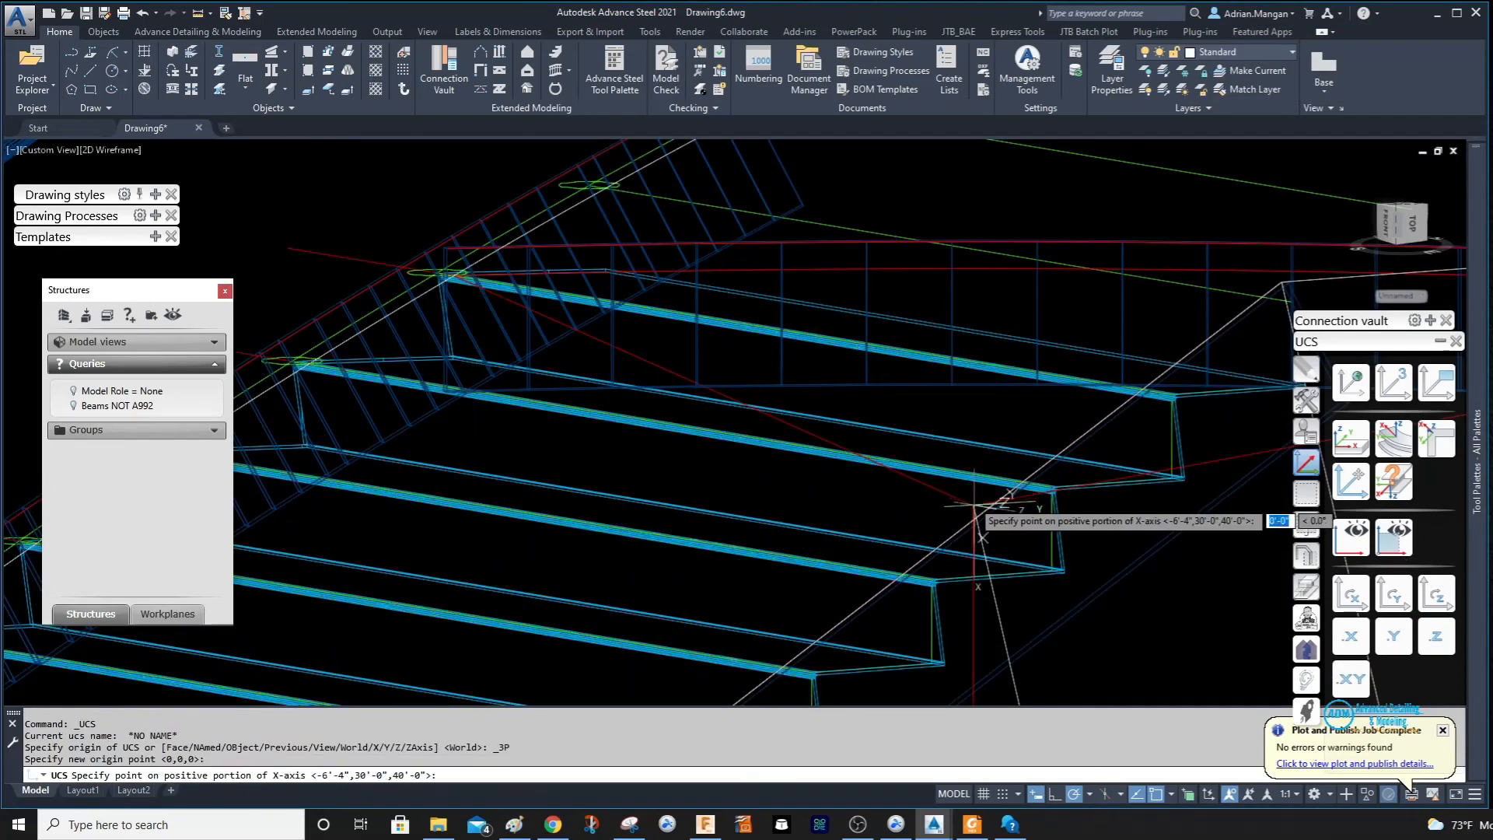
scroll(990, 425, down, 5)
middle_drag(990, 425, 936, 283)
click(877, 371)
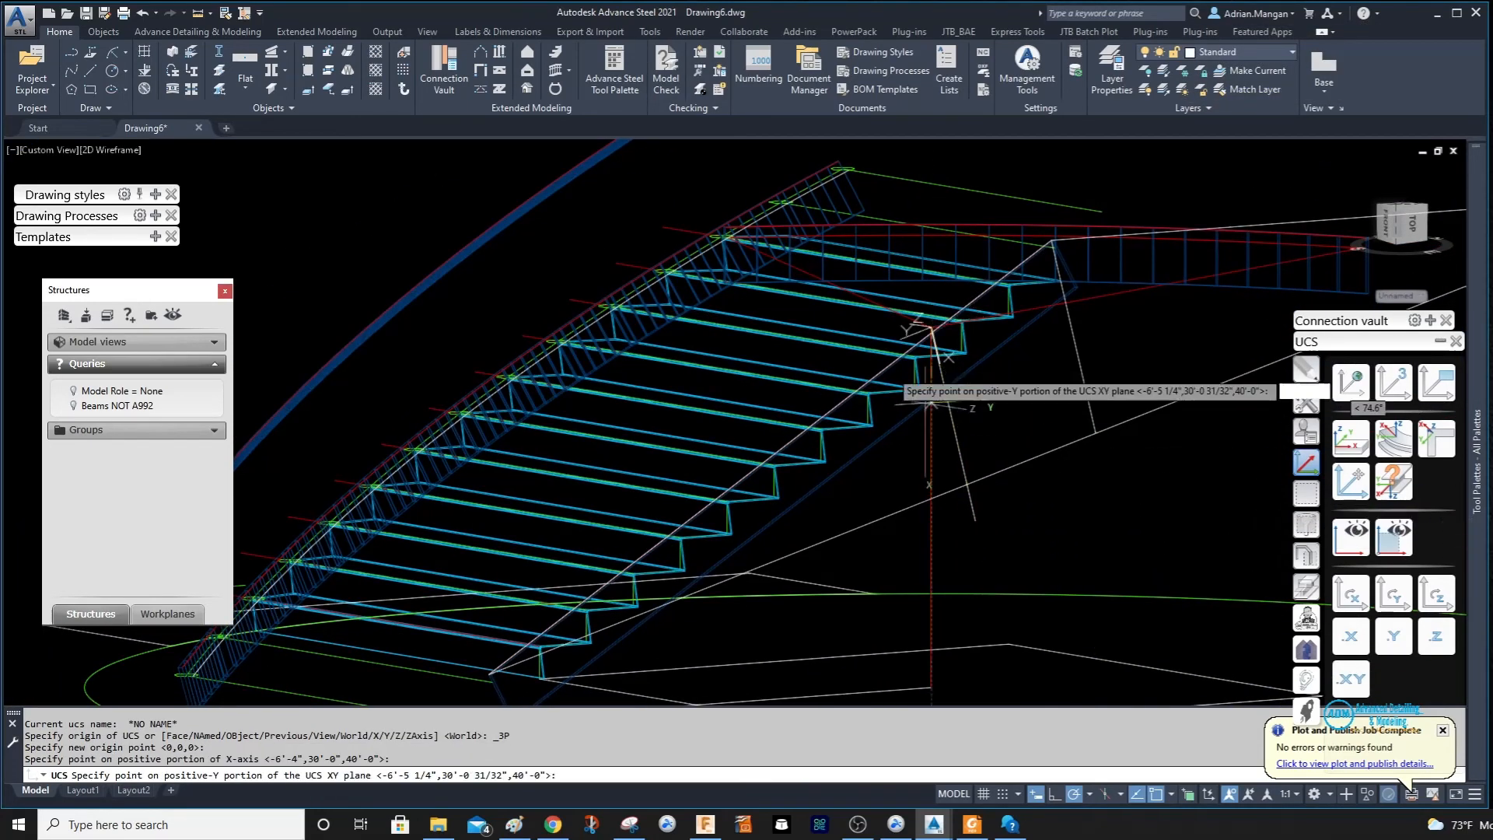
Orient the UCS Y axis along the red radial line to its intersection at the top tread's outer nosing on the curved stringer.
scroll(700, 226, up, 6)
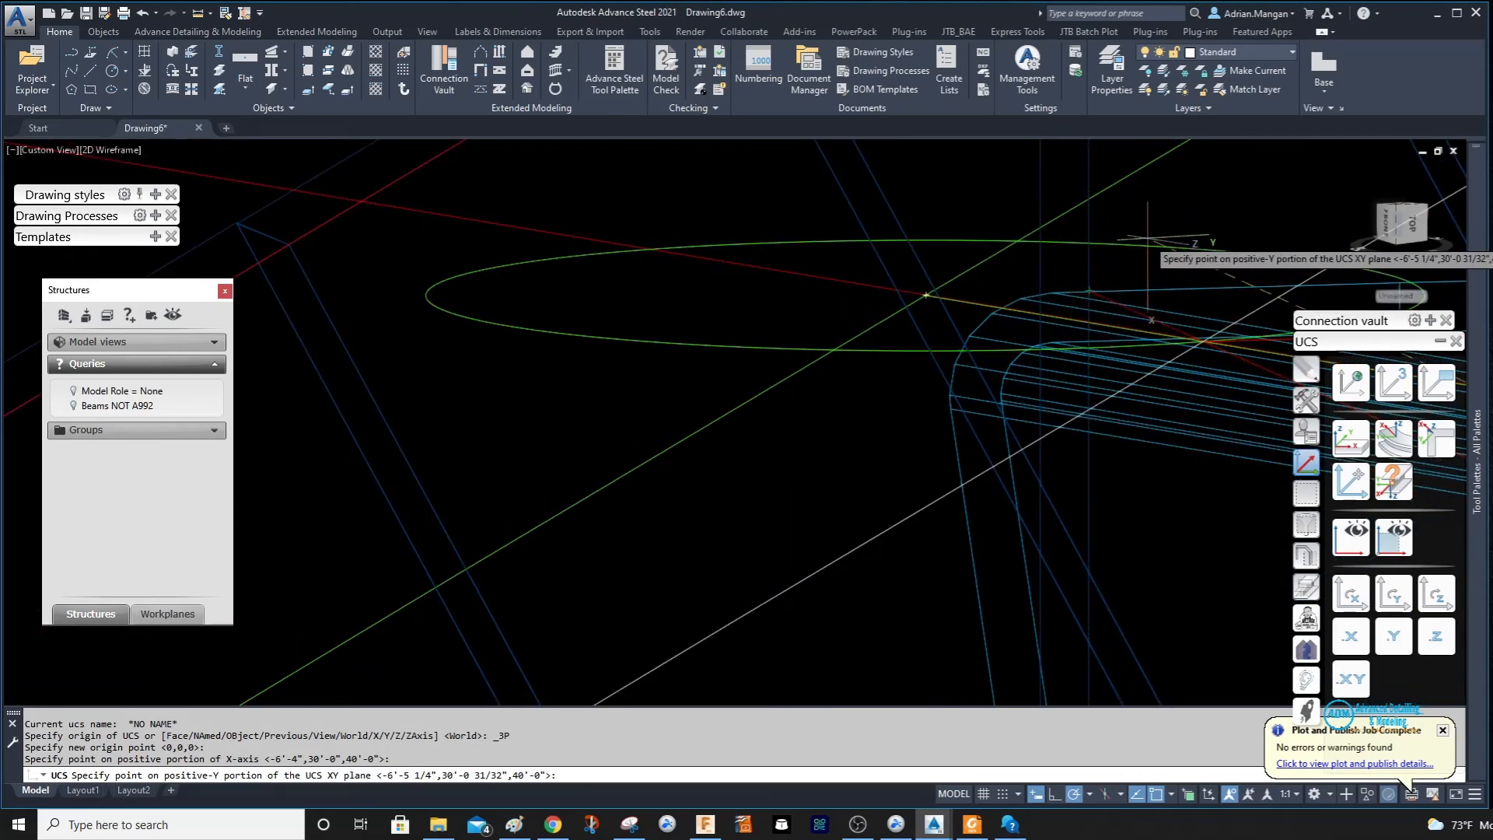
scroll(1135, 256, down, 4)
middle_drag(1088, 253, 725, 265)
scroll(746, 171, down, 4)
scroll(795, 192, down, 3)
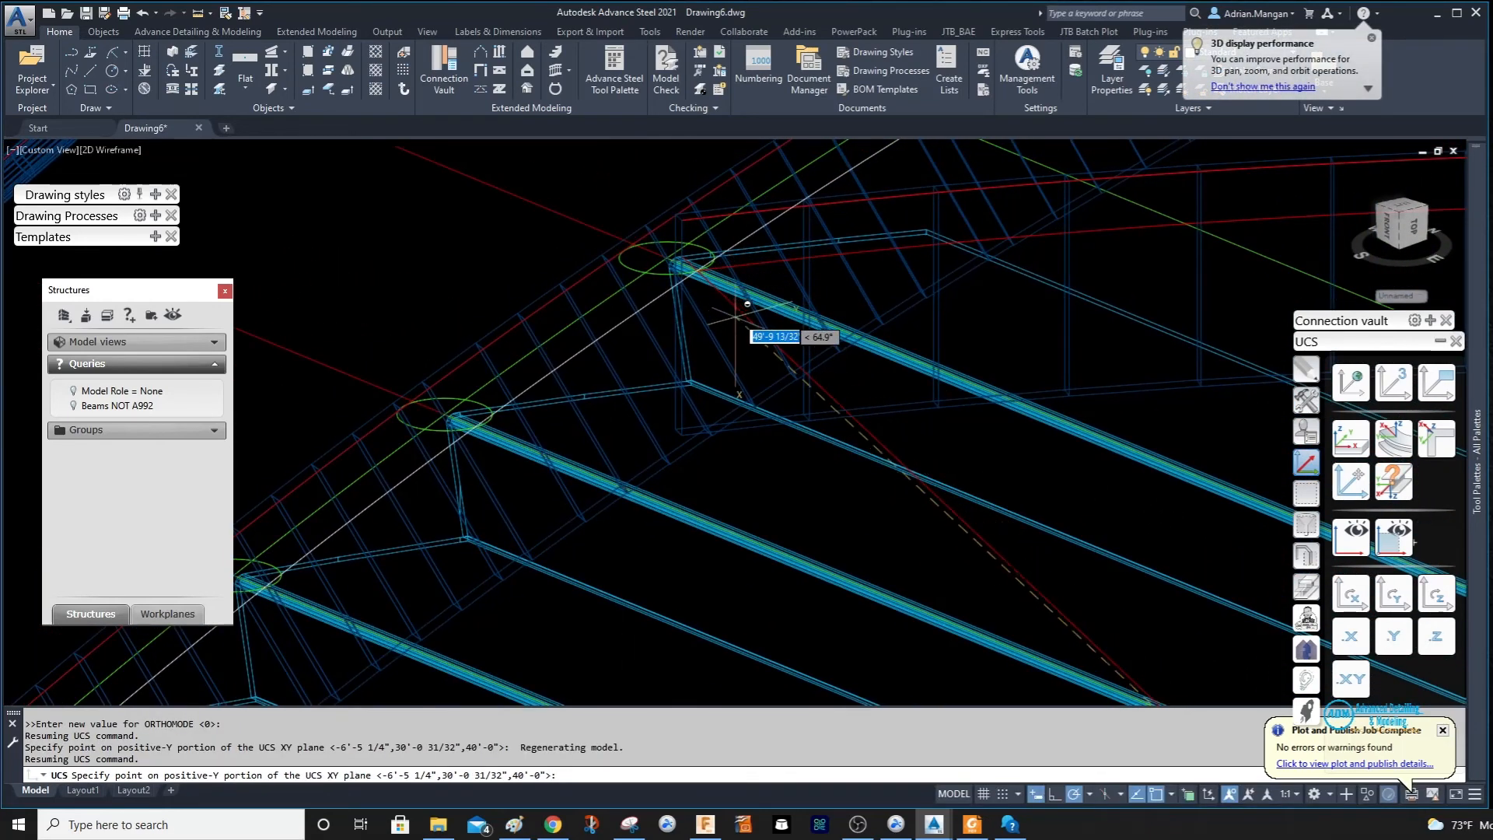
scroll(742, 319, down, 2)
scroll(770, 331, down, 4)
middle_drag(762, 324, 679, 281)
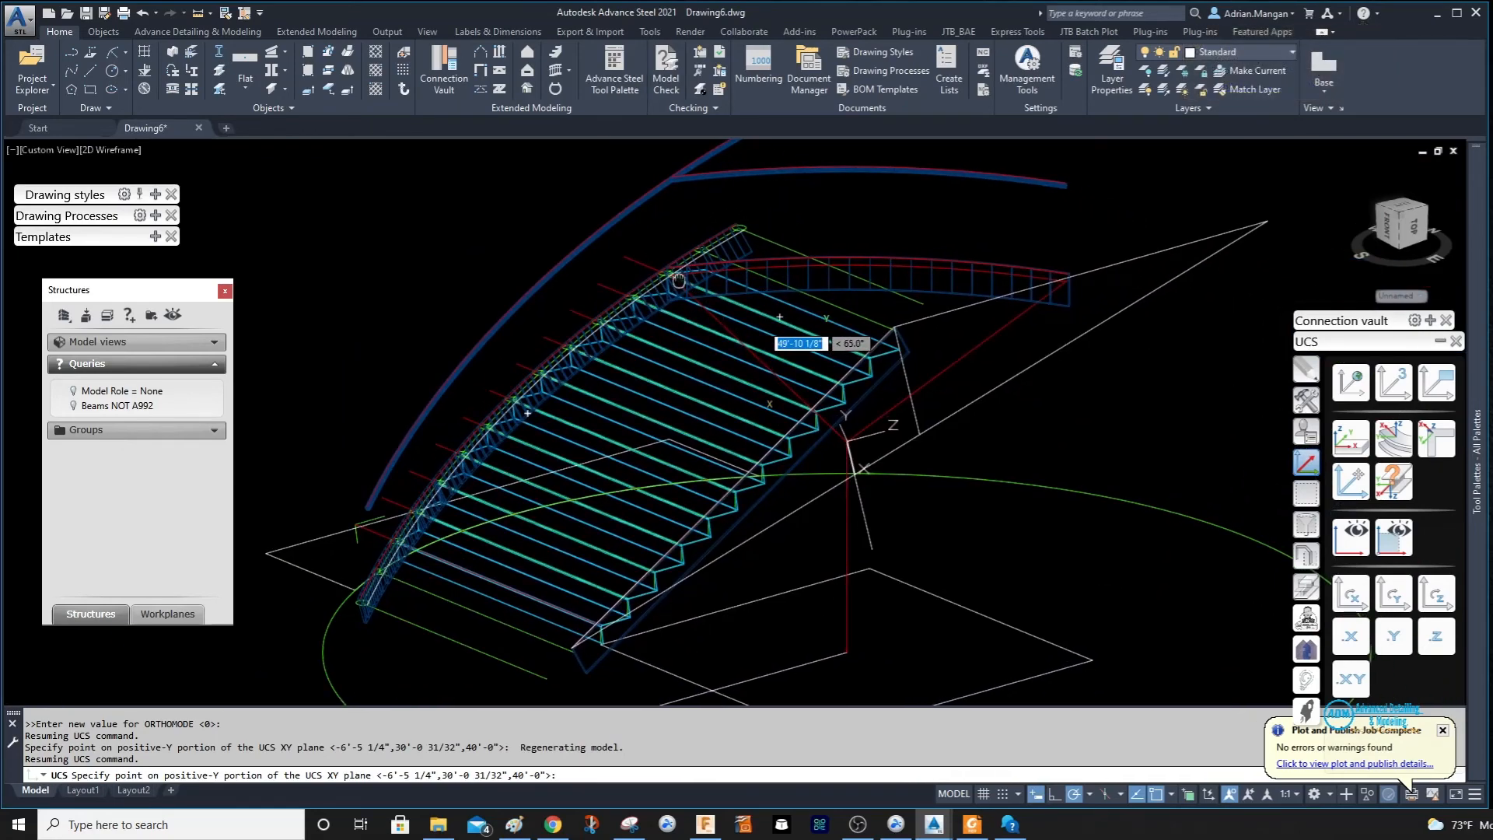
scroll(679, 280, up, 5)
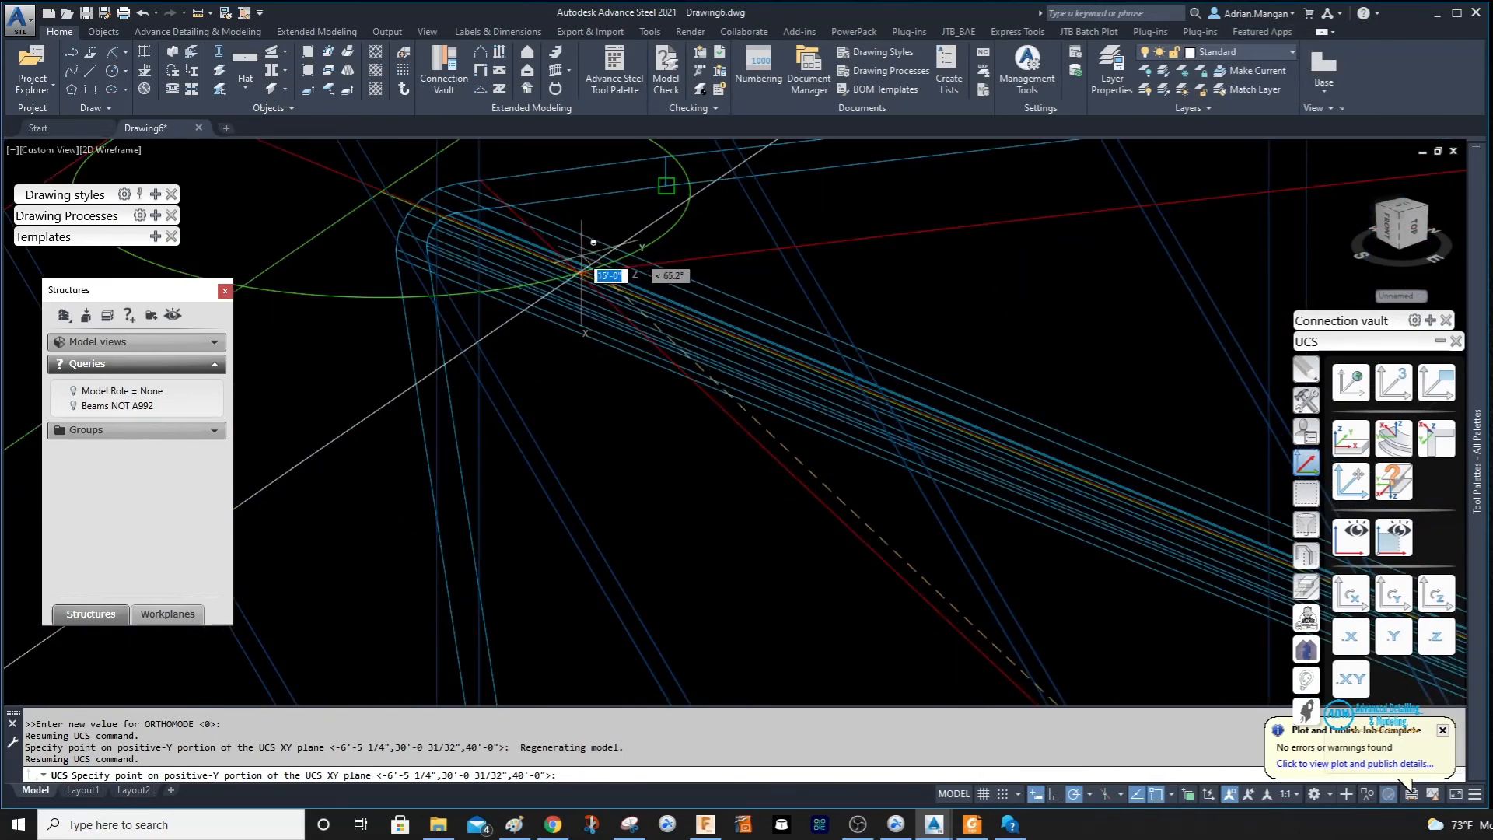
scroll(581, 272, down, 2)
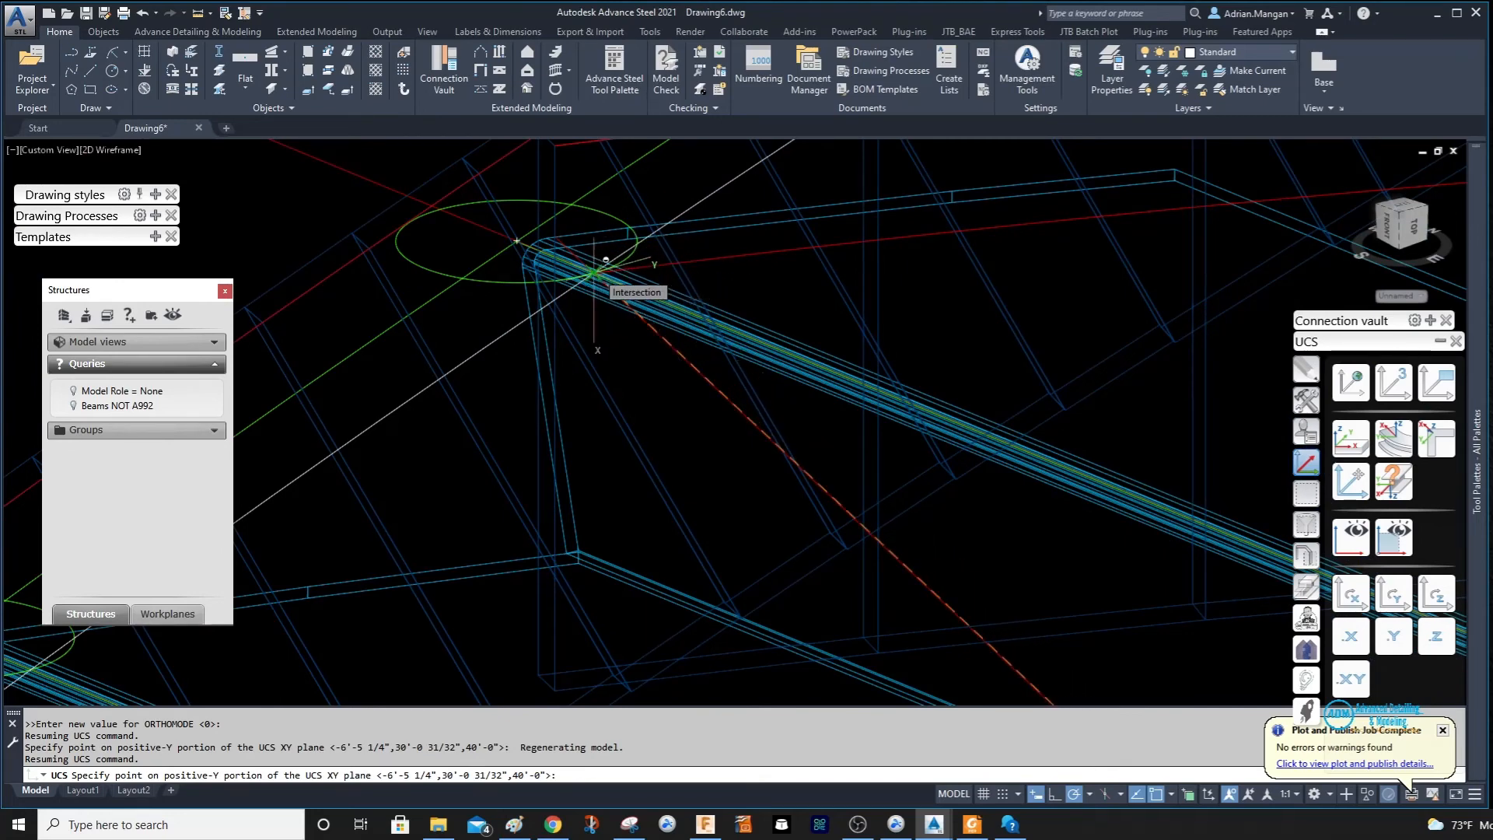
click(595, 272)
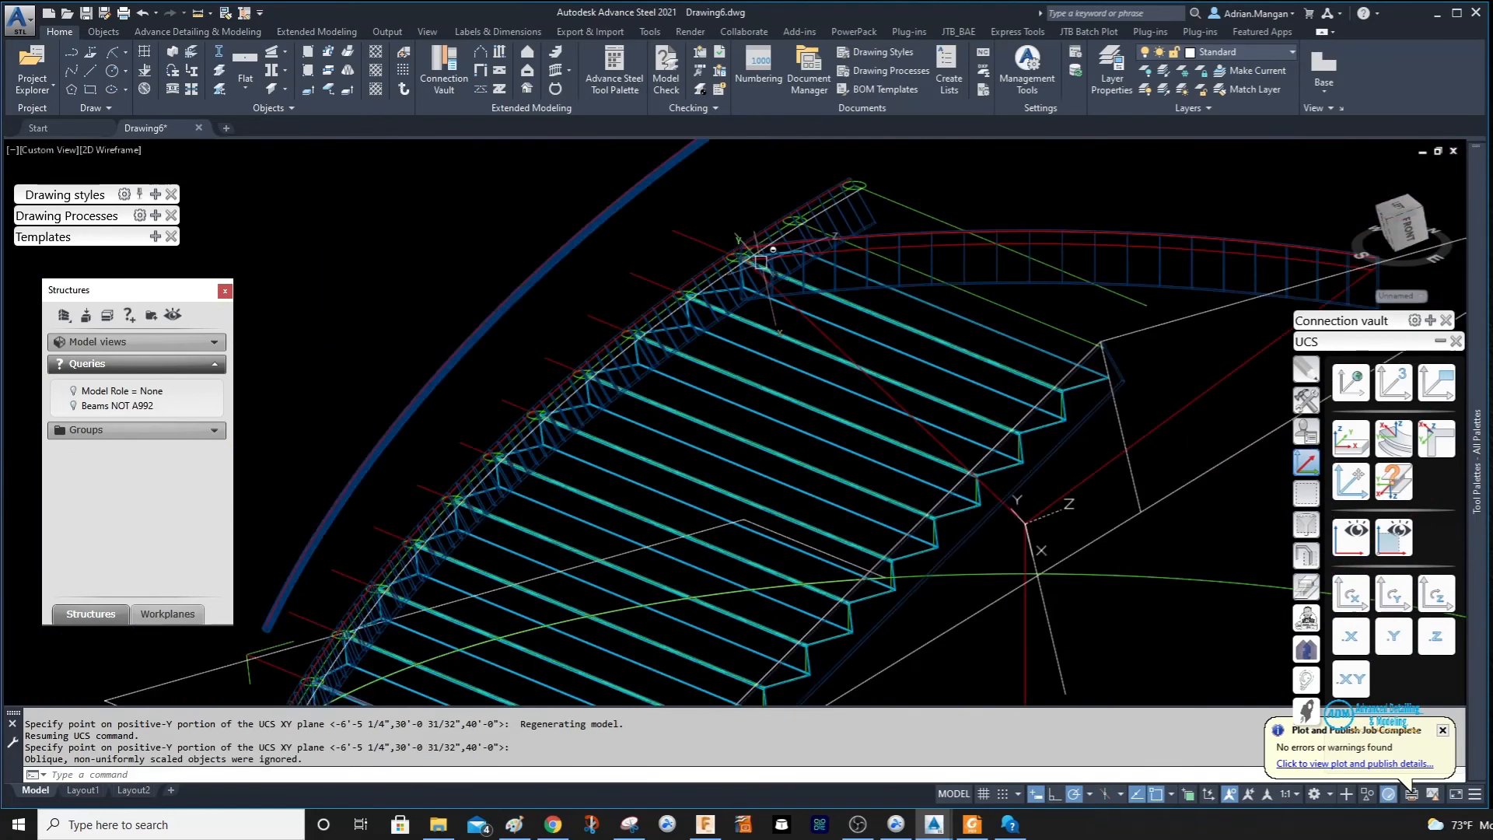
Examine the new UCS orientation at the stair's centre point against the copied bisecting line and red radial lines.
scroll(771, 287, up, 2)
shift+middle_drag(771, 288, 784, 281)
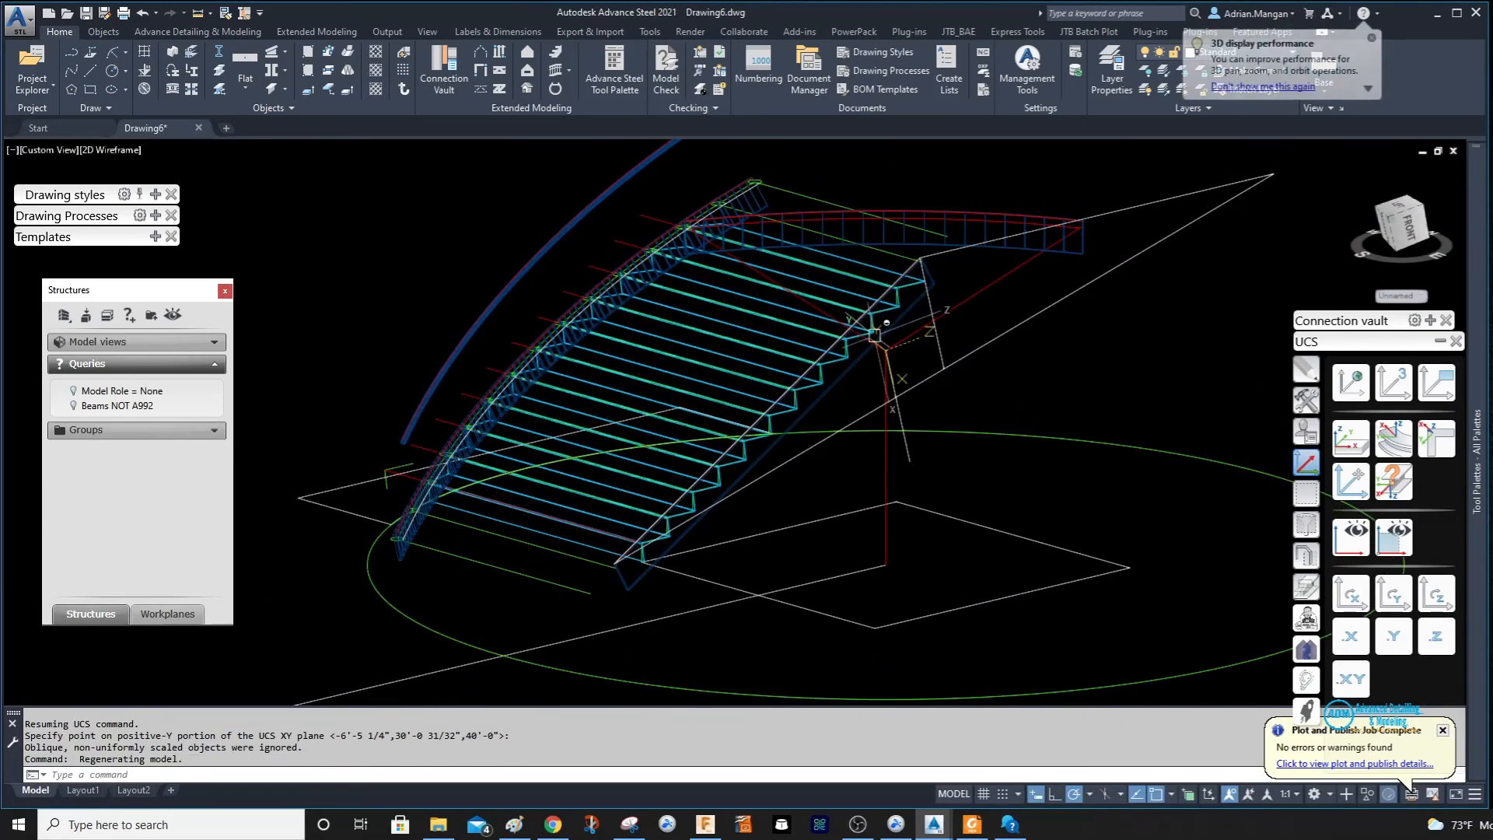
scroll(879, 334, up, 5)
mouse_move(887, 334)
shift+middle_down()
mouse_move(908, 329)
mouse_move(889, 338)
shift+middle_up()
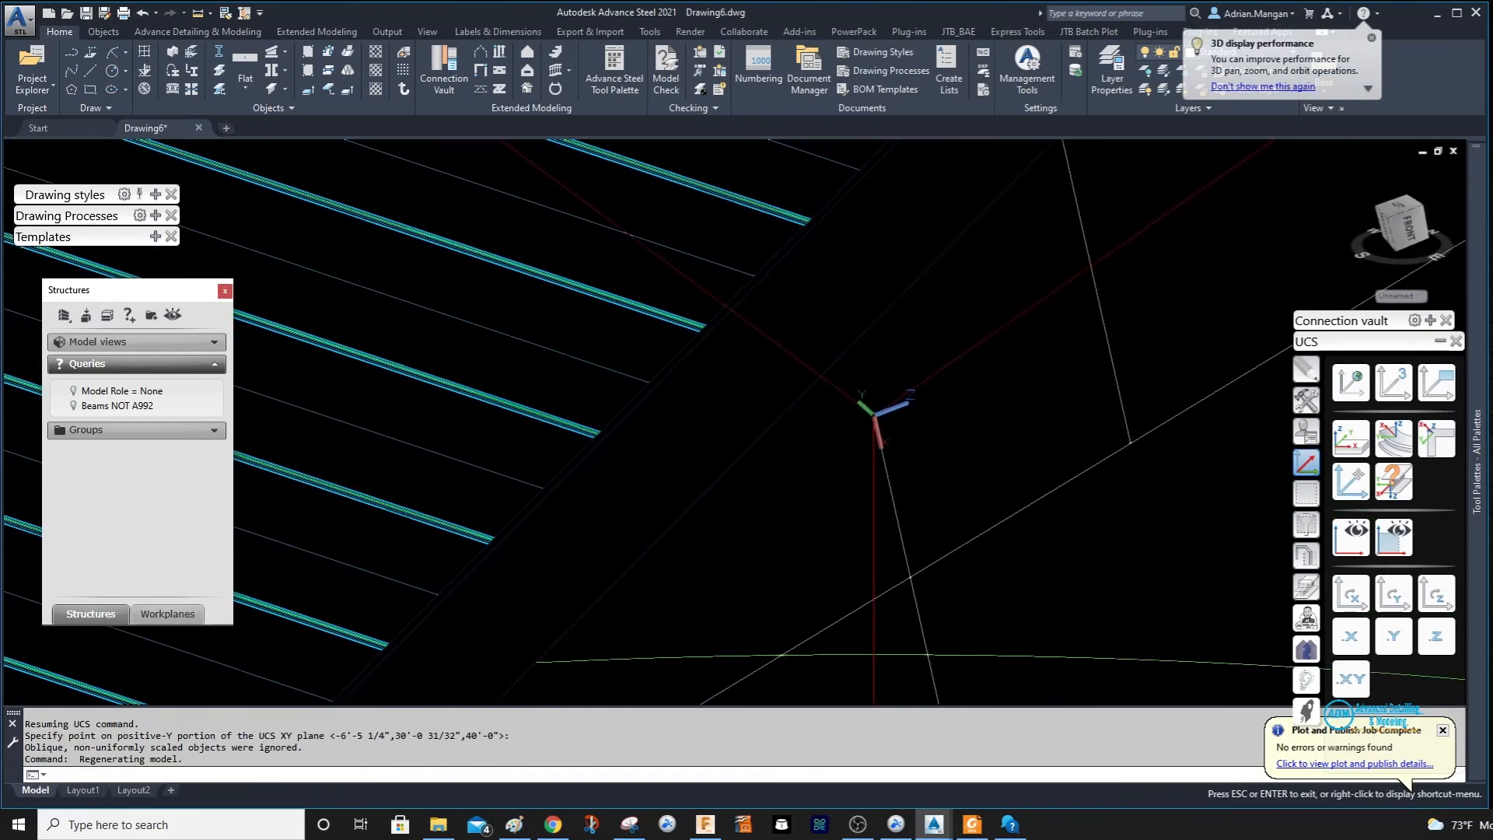
scroll(866, 396, up, 6)
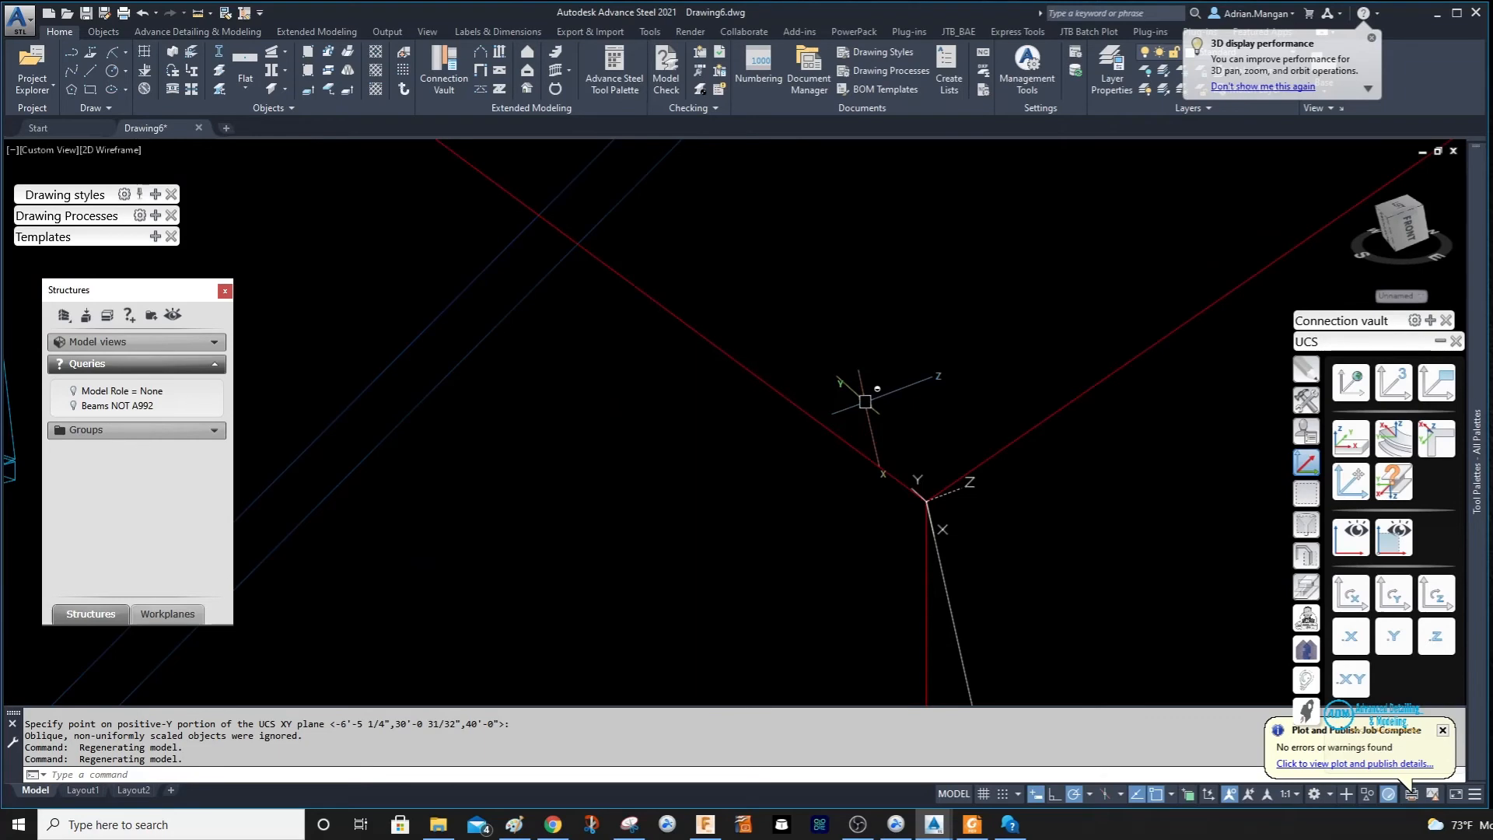
scroll(865, 401, down, 2)
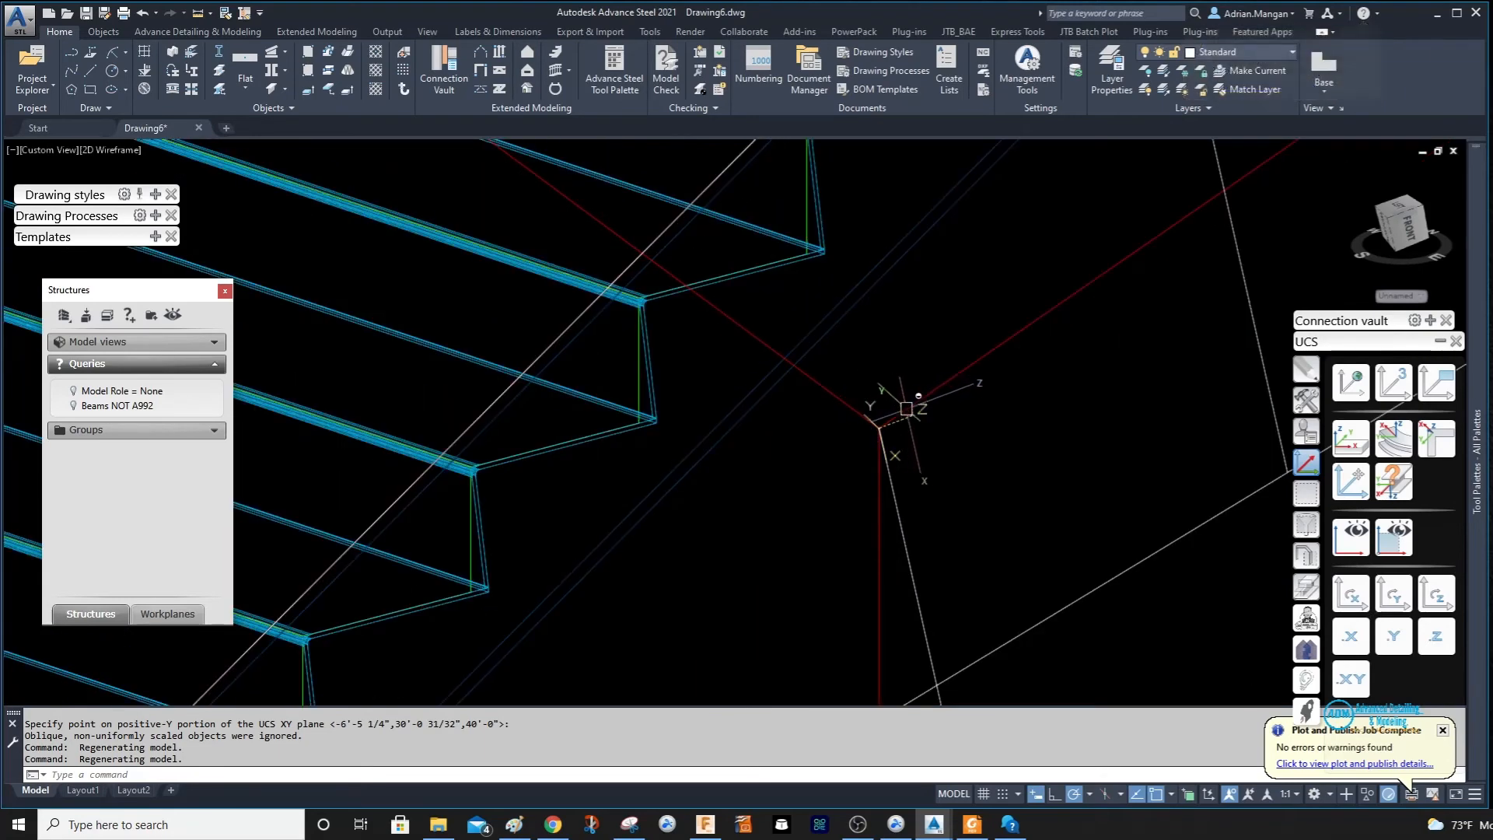
scroll(927, 397, down, 2)
scroll(927, 395, down, 3)
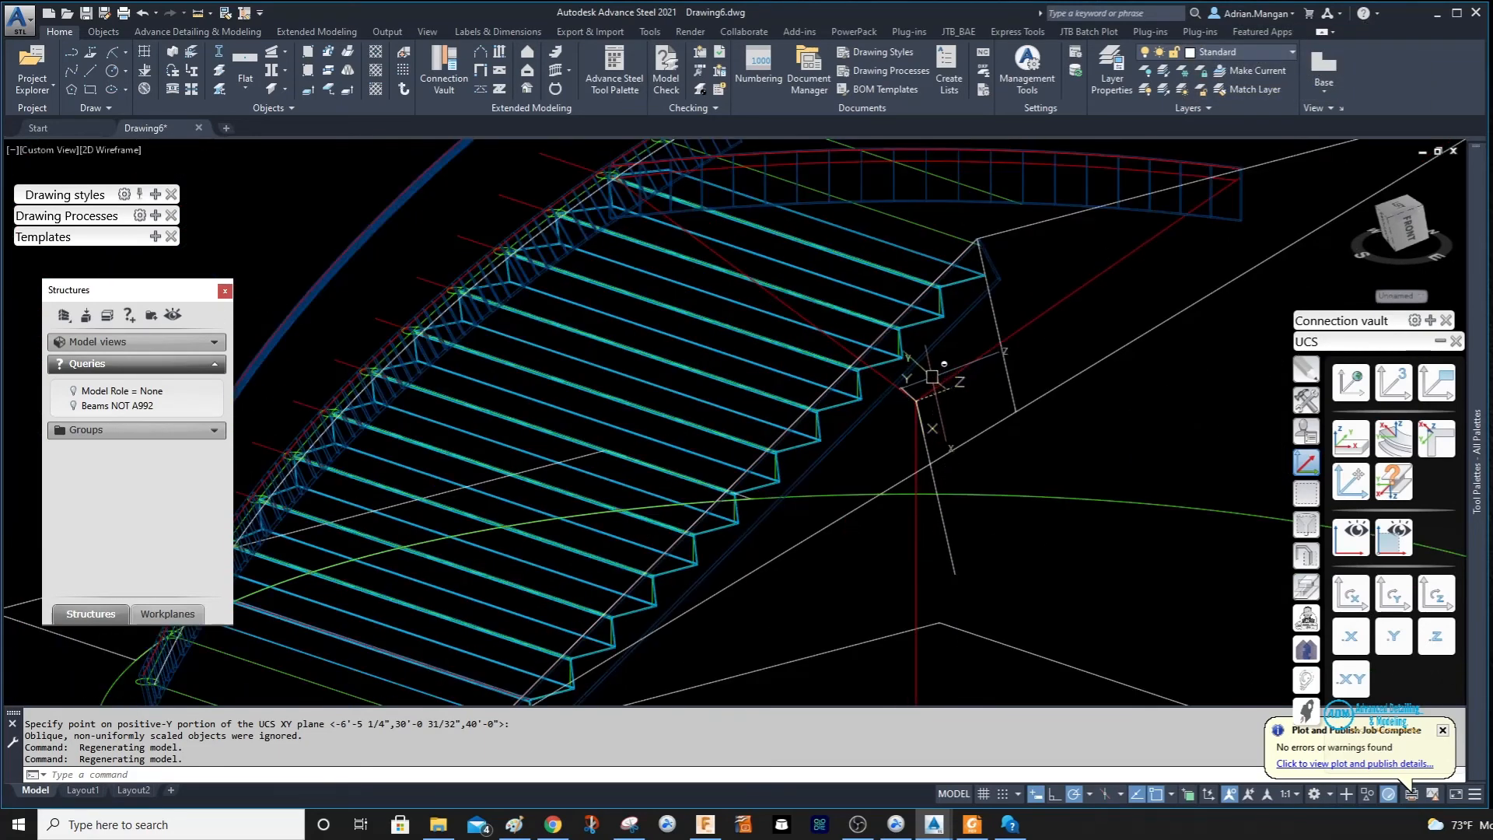
shift+middle_drag(927, 395, 966, 357)
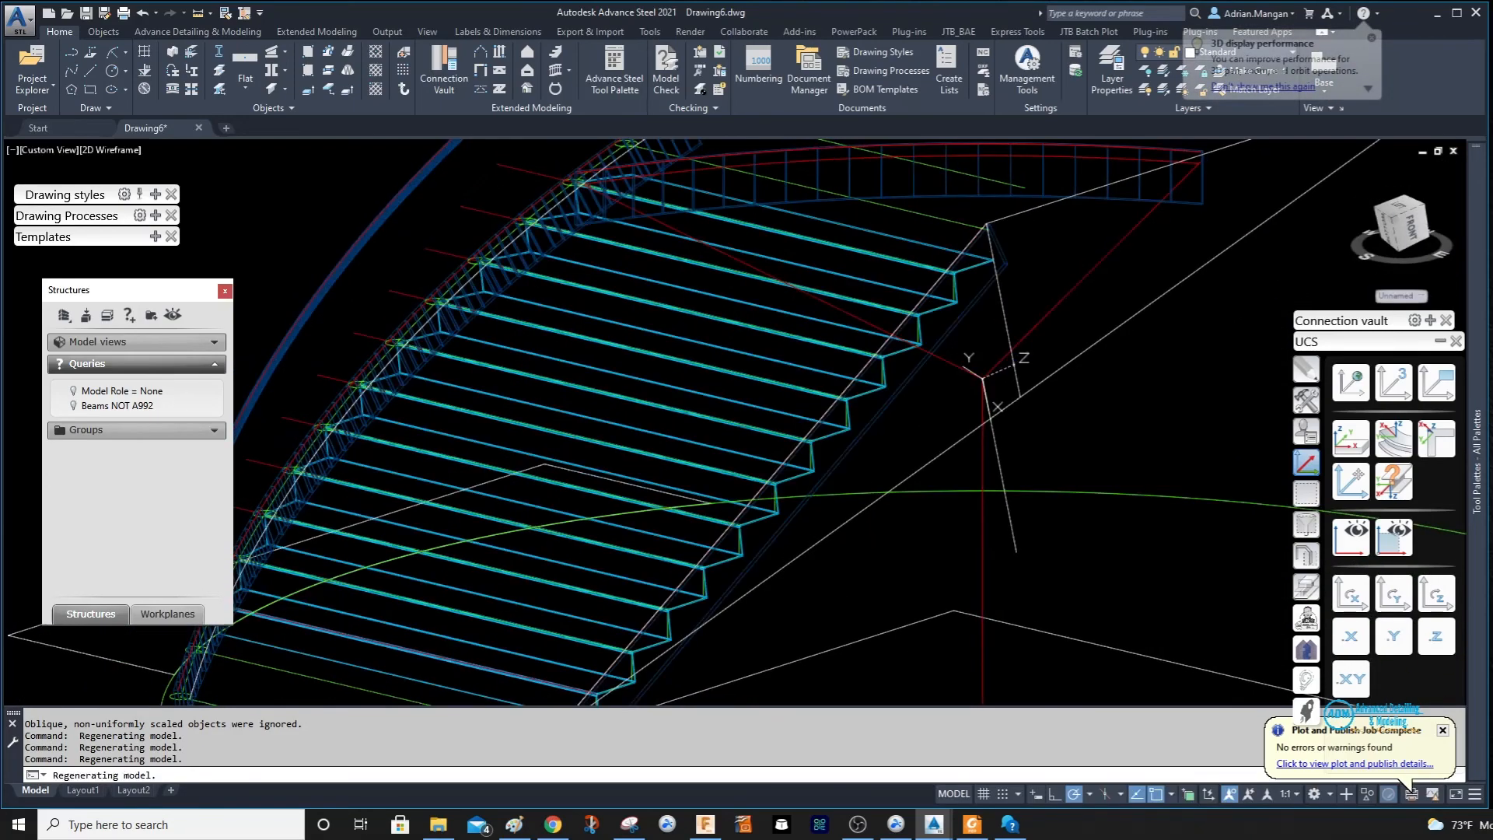
scroll(997, 356, up, 4)
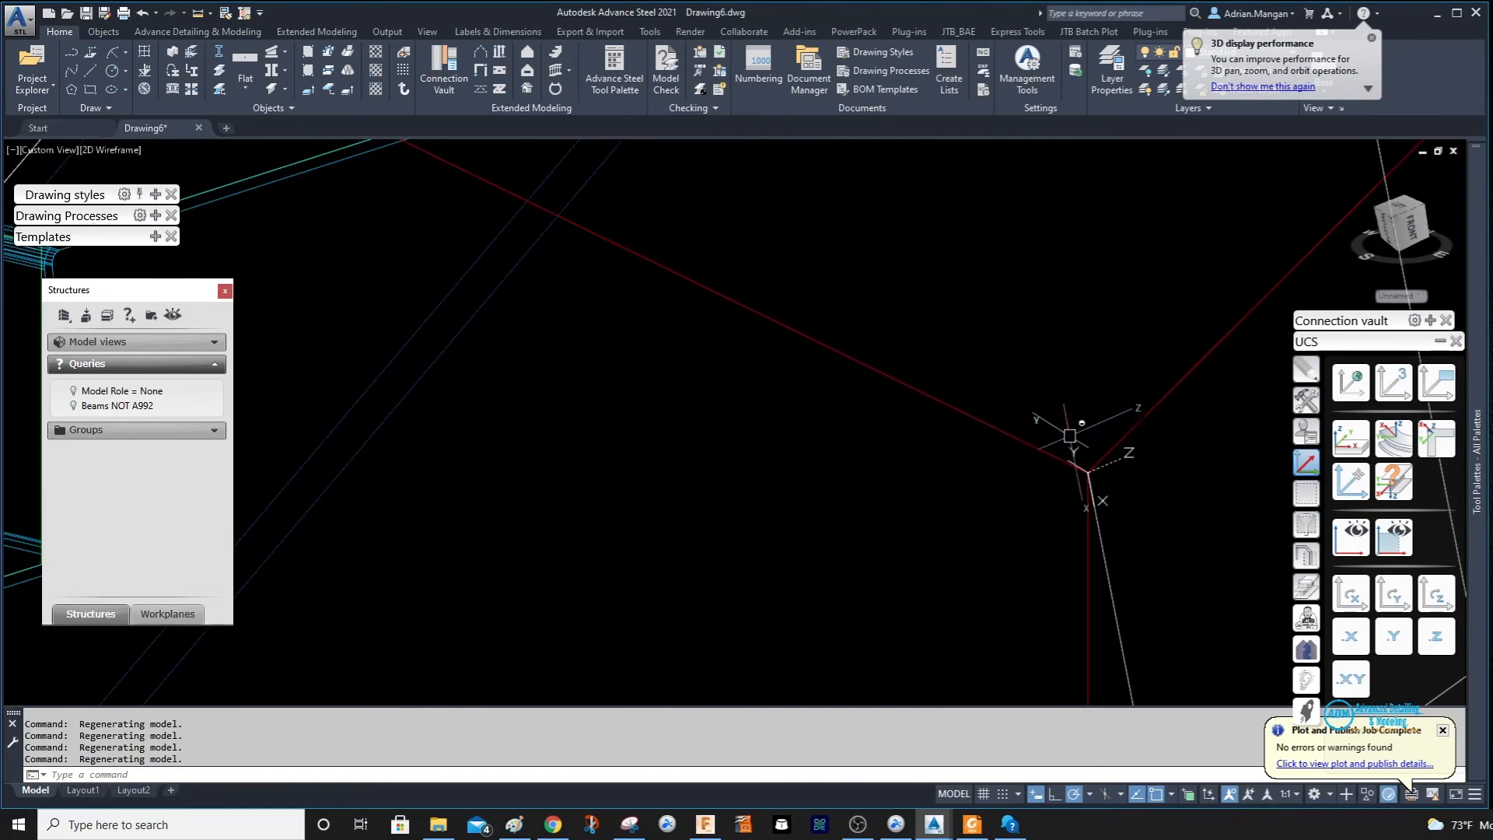
scroll(1069, 441, up, 4)
scroll(1105, 519, up, 3)
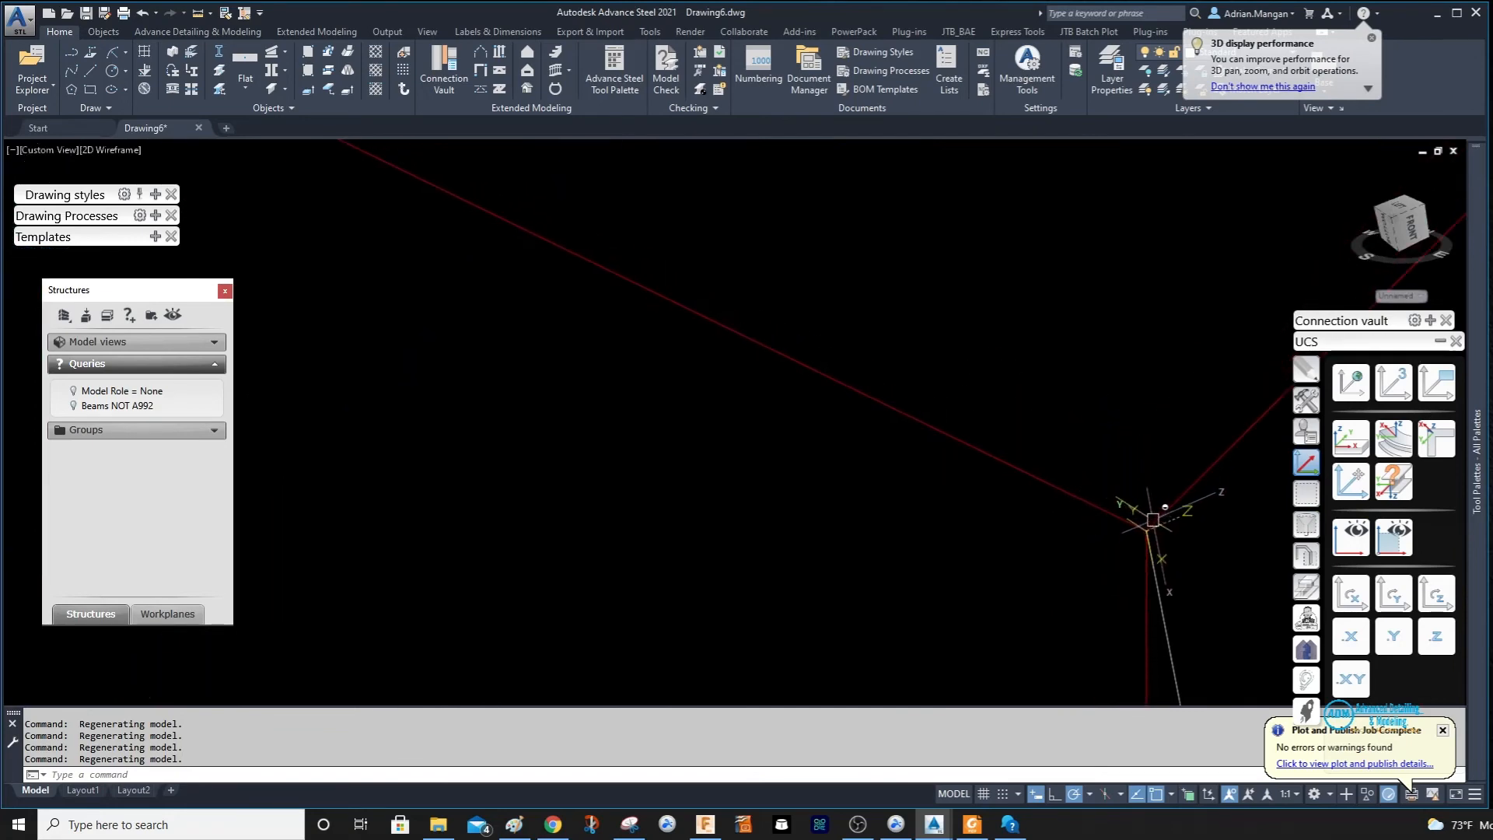
middle_drag(1097, 511, 895, 451)
scroll(894, 442, up, 5)
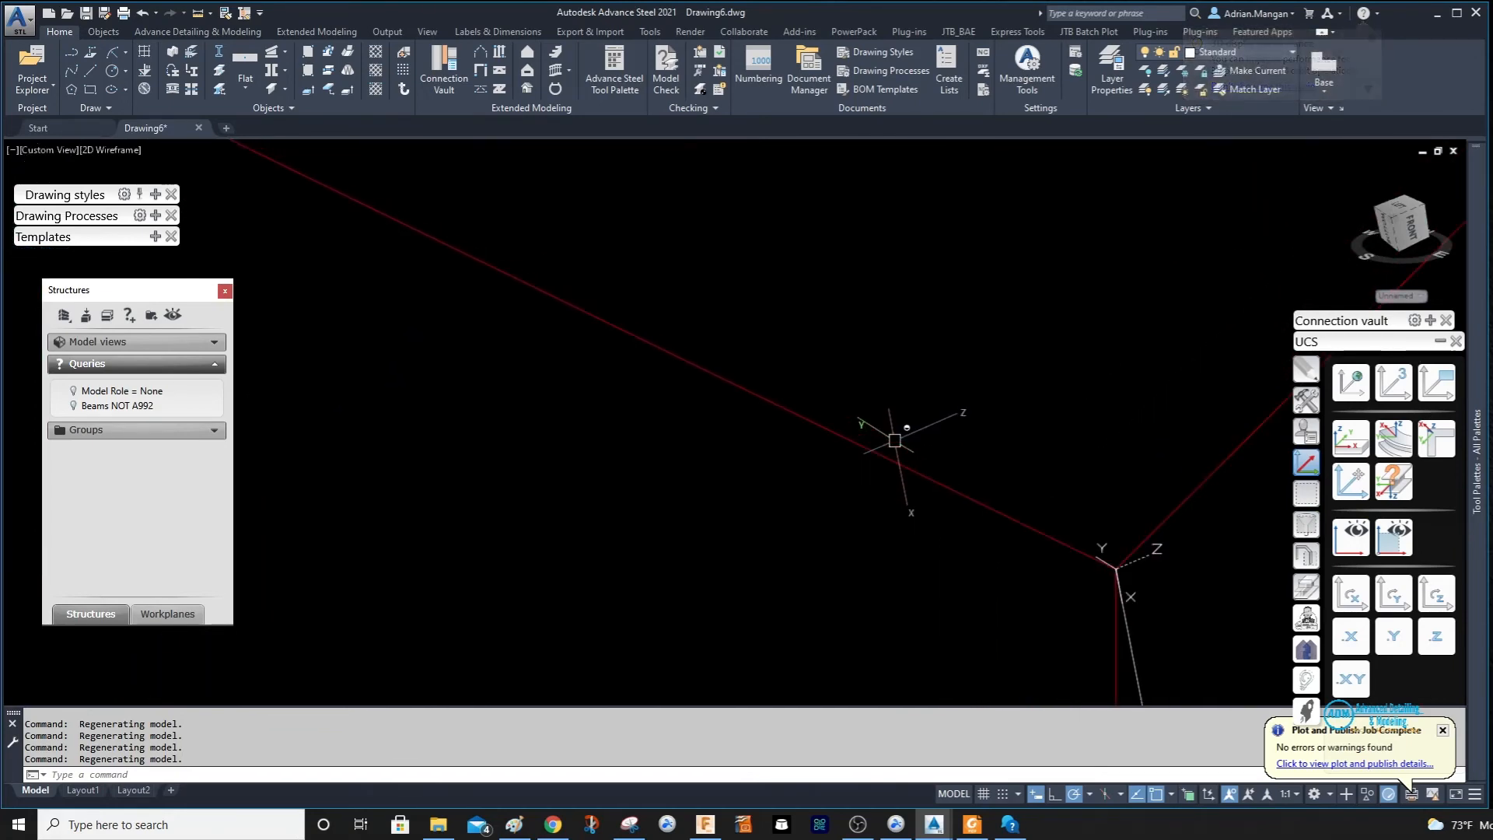
scroll(895, 440, down, 10)
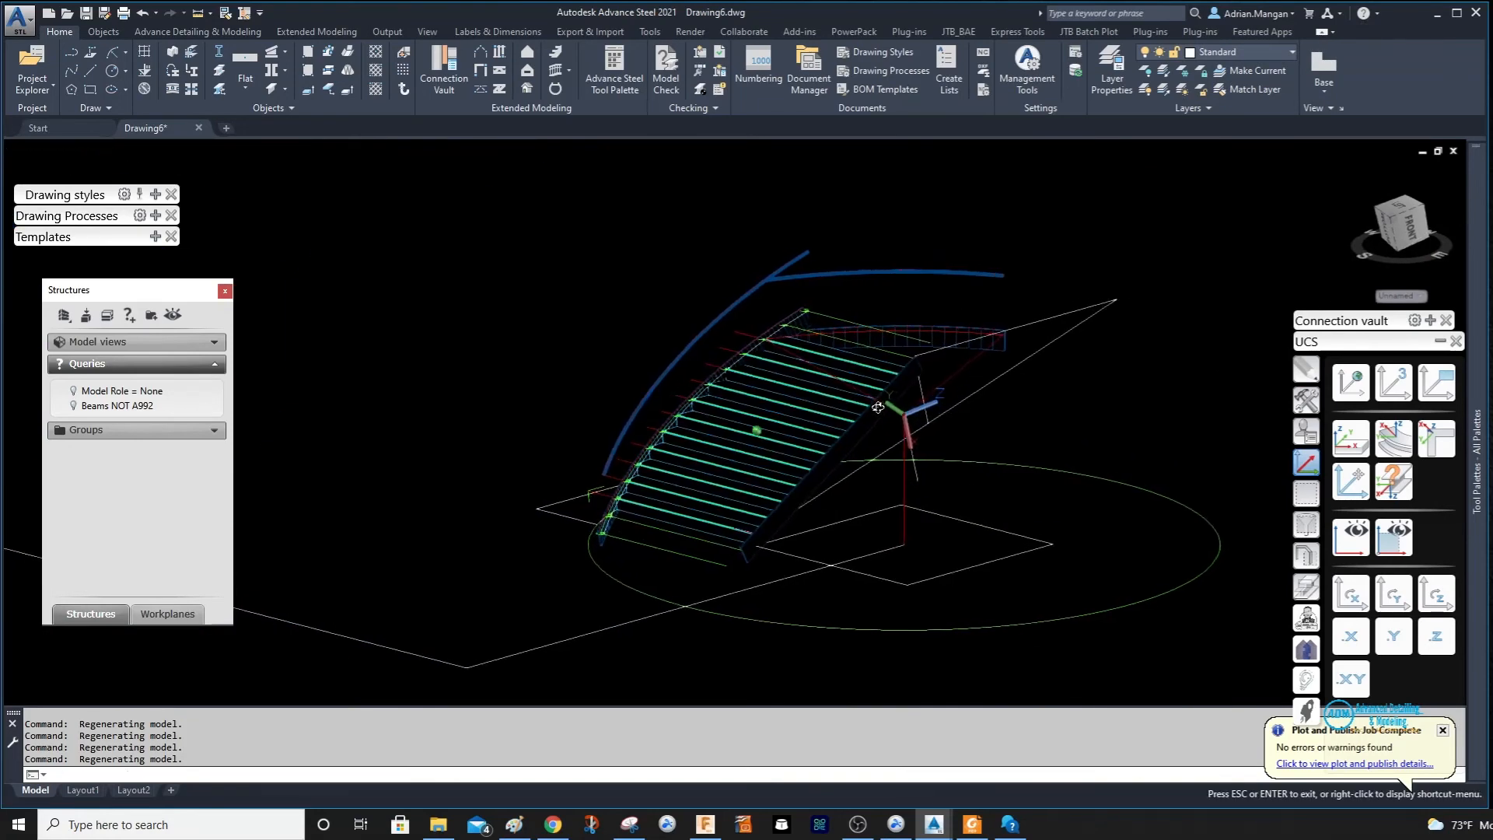
shift+middle_drag(877, 407, 834, 466)
scroll(719, 444, up, 6)
scroll(842, 456, down, 6)
shift+middle_drag(867, 381, 1010, 383)
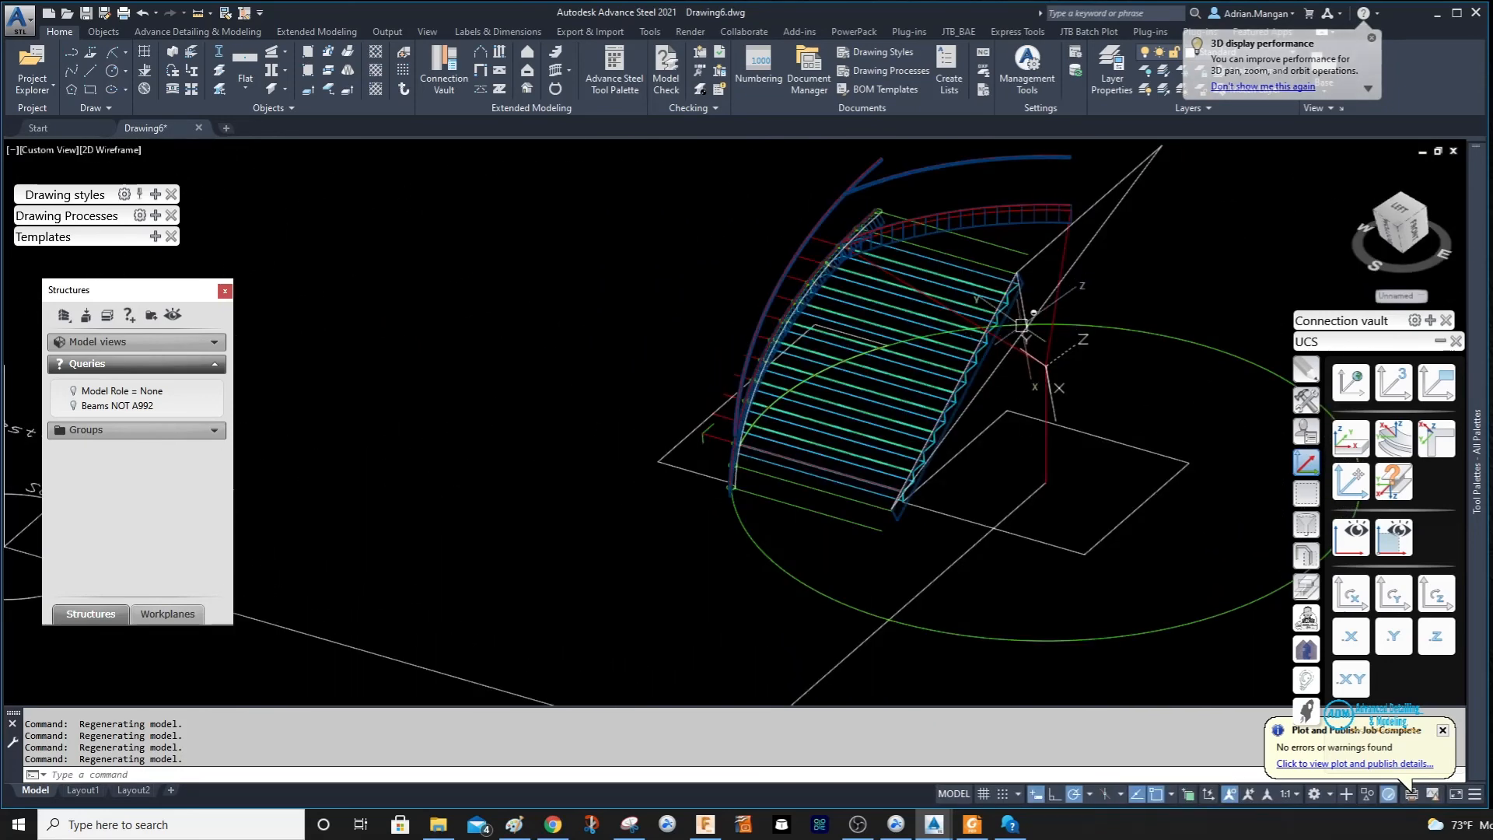
Inspect where the red radial construction line meets the curved stringer's guide lines at the top tread's nosing.
scroll(1019, 325, up, 2)
shift+middle_drag(1017, 326, 944, 273)
scroll(832, 333, up, 6)
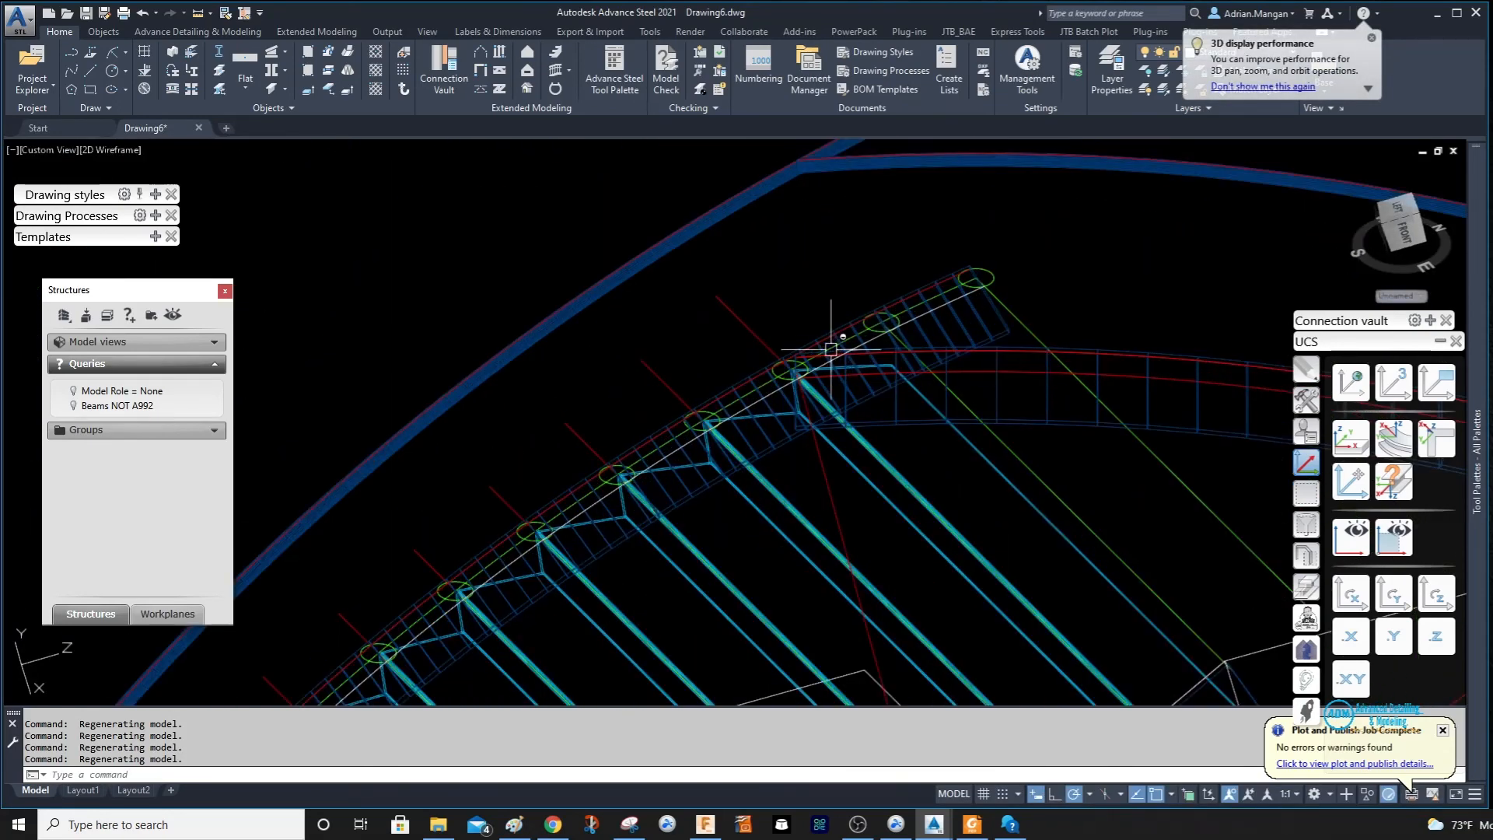
scroll(697, 465, up, 4)
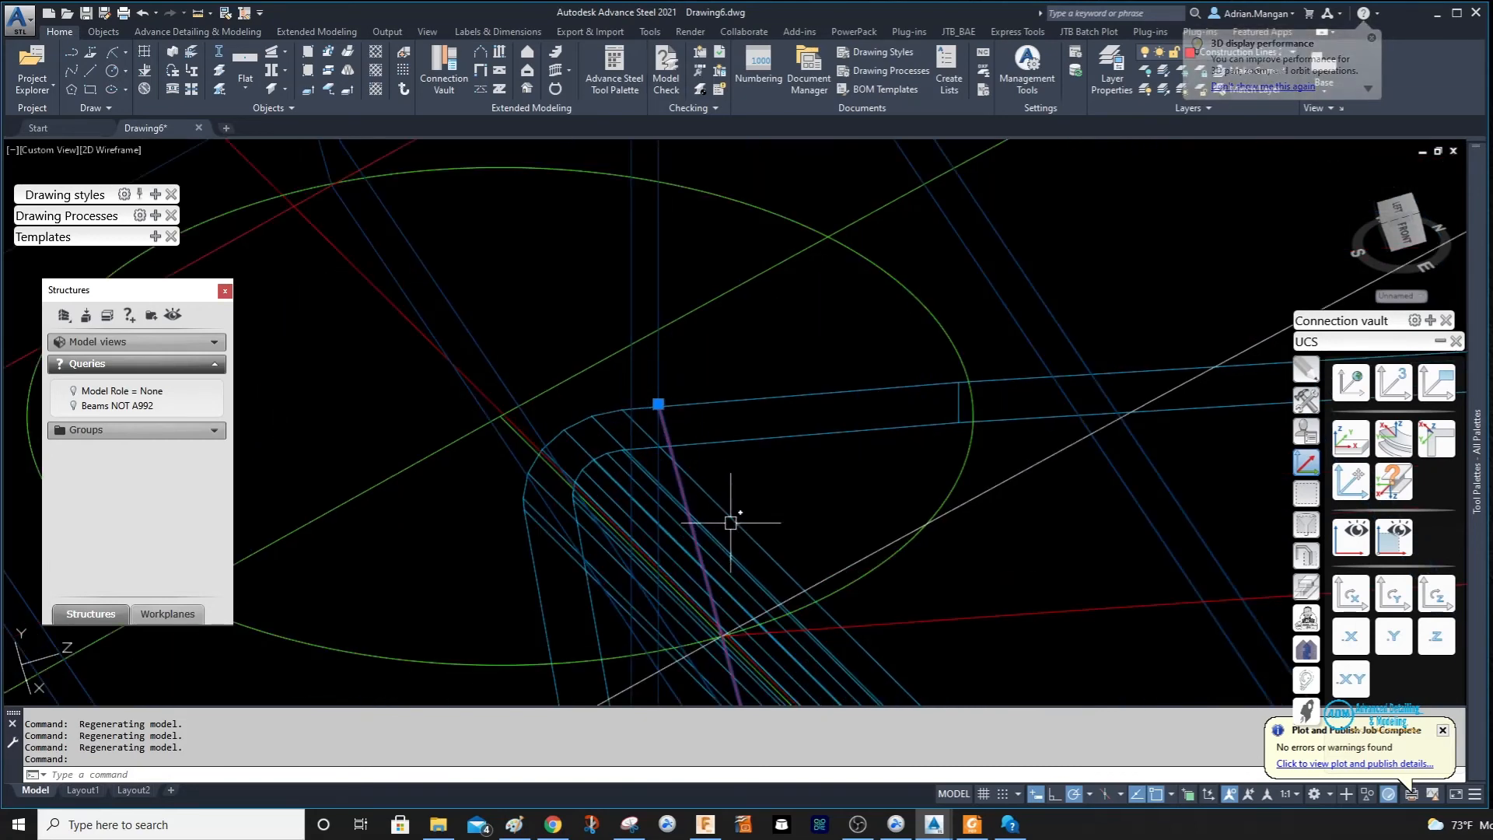
scroll(730, 622, up, 5)
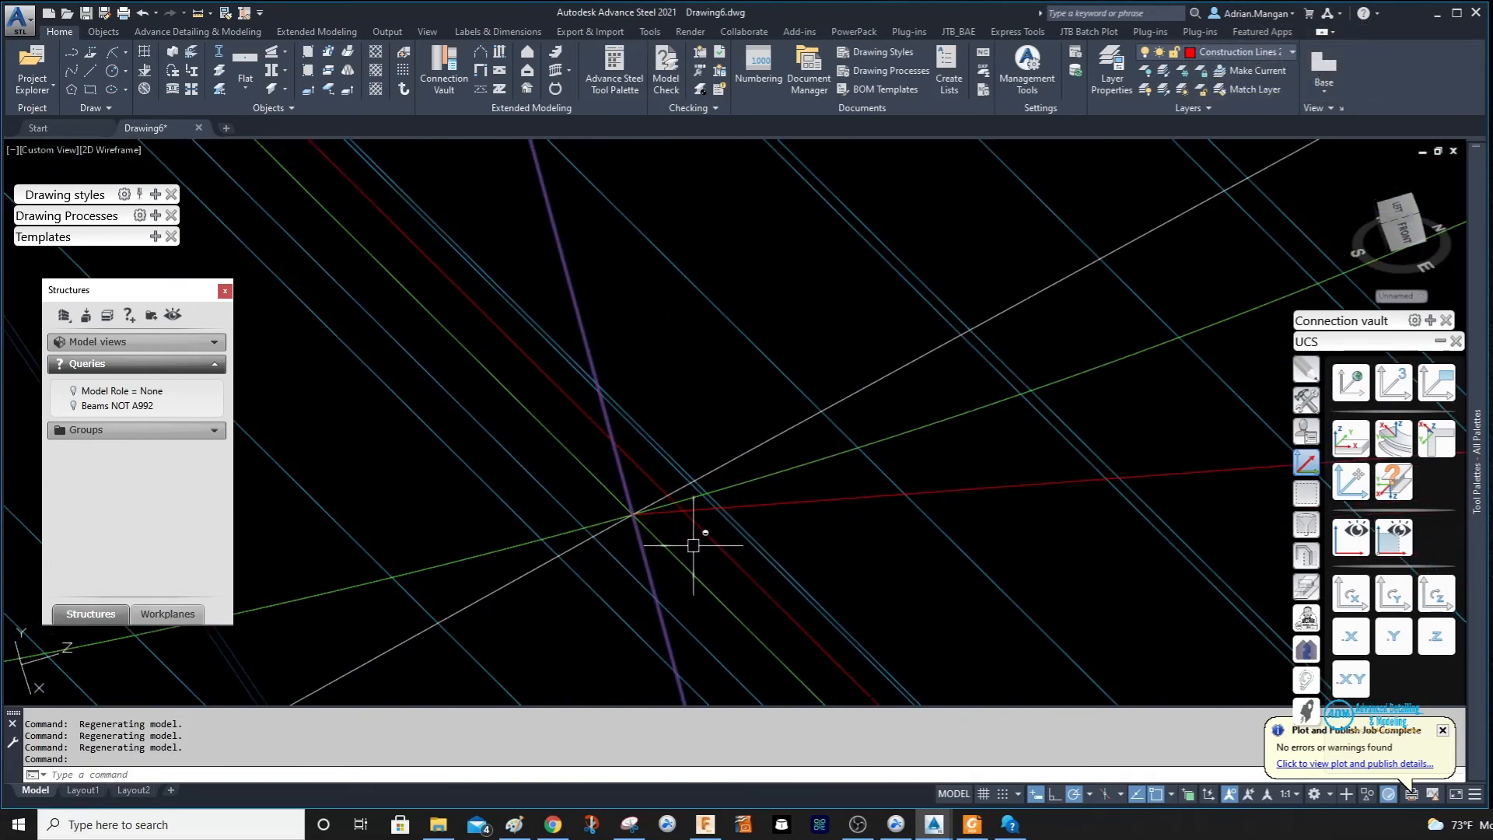
scroll(638, 518, down, 4)
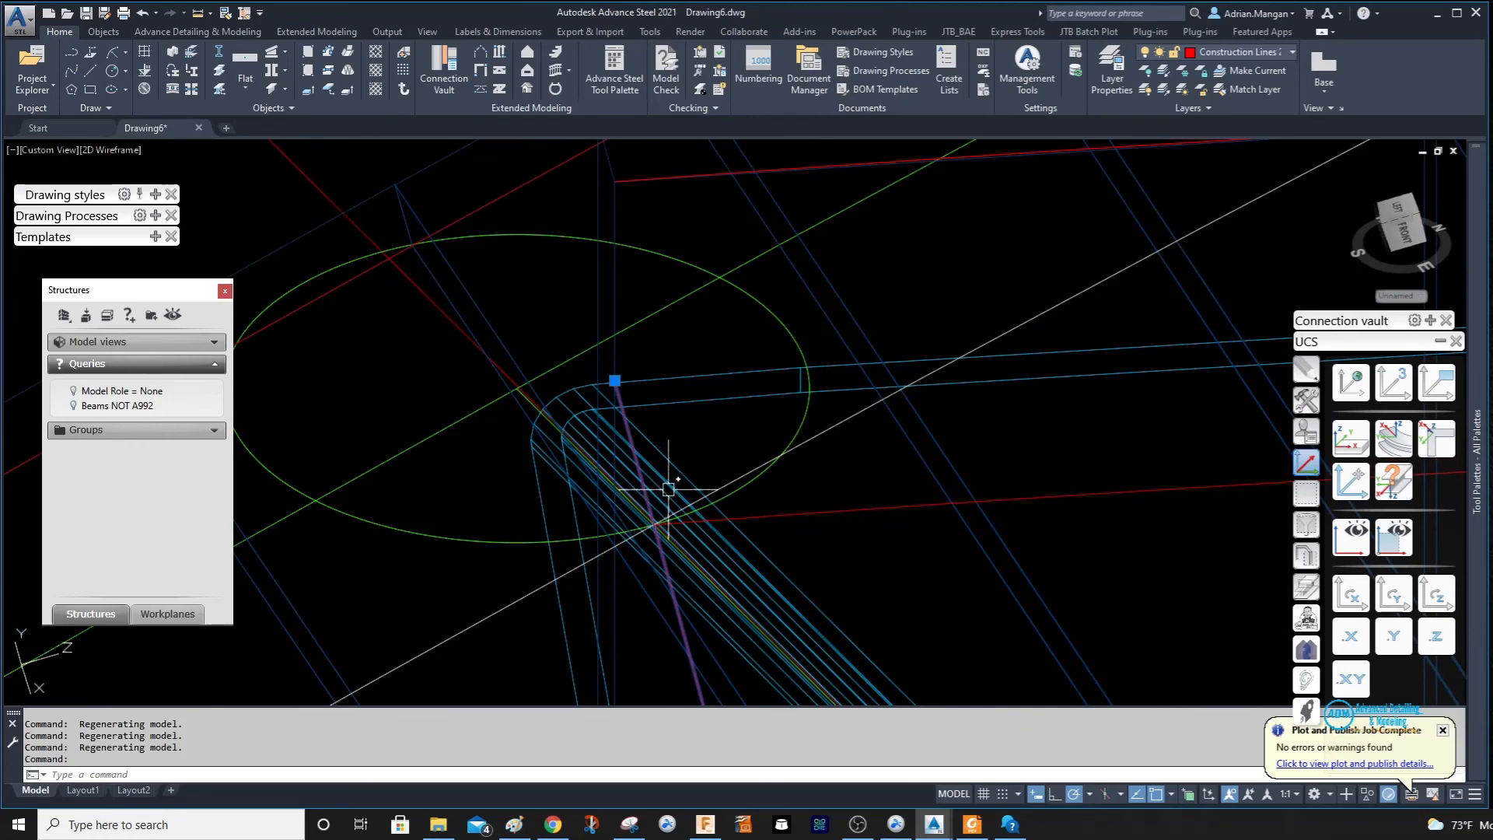
scroll(710, 411, down, 4)
shift+middle_drag(716, 393, 801, 257)
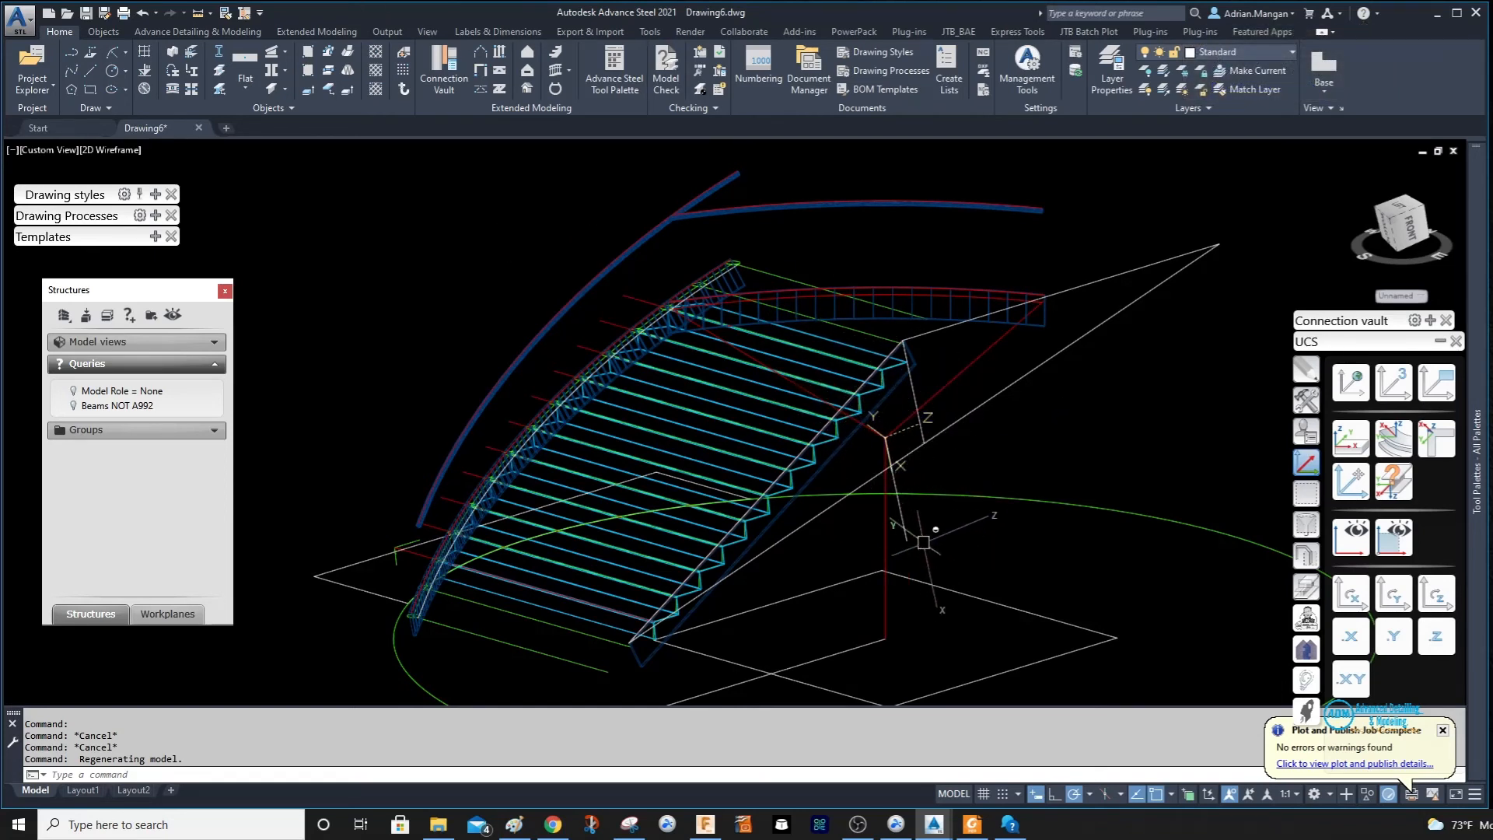
shift+middle_drag(888, 461, 864, 407)
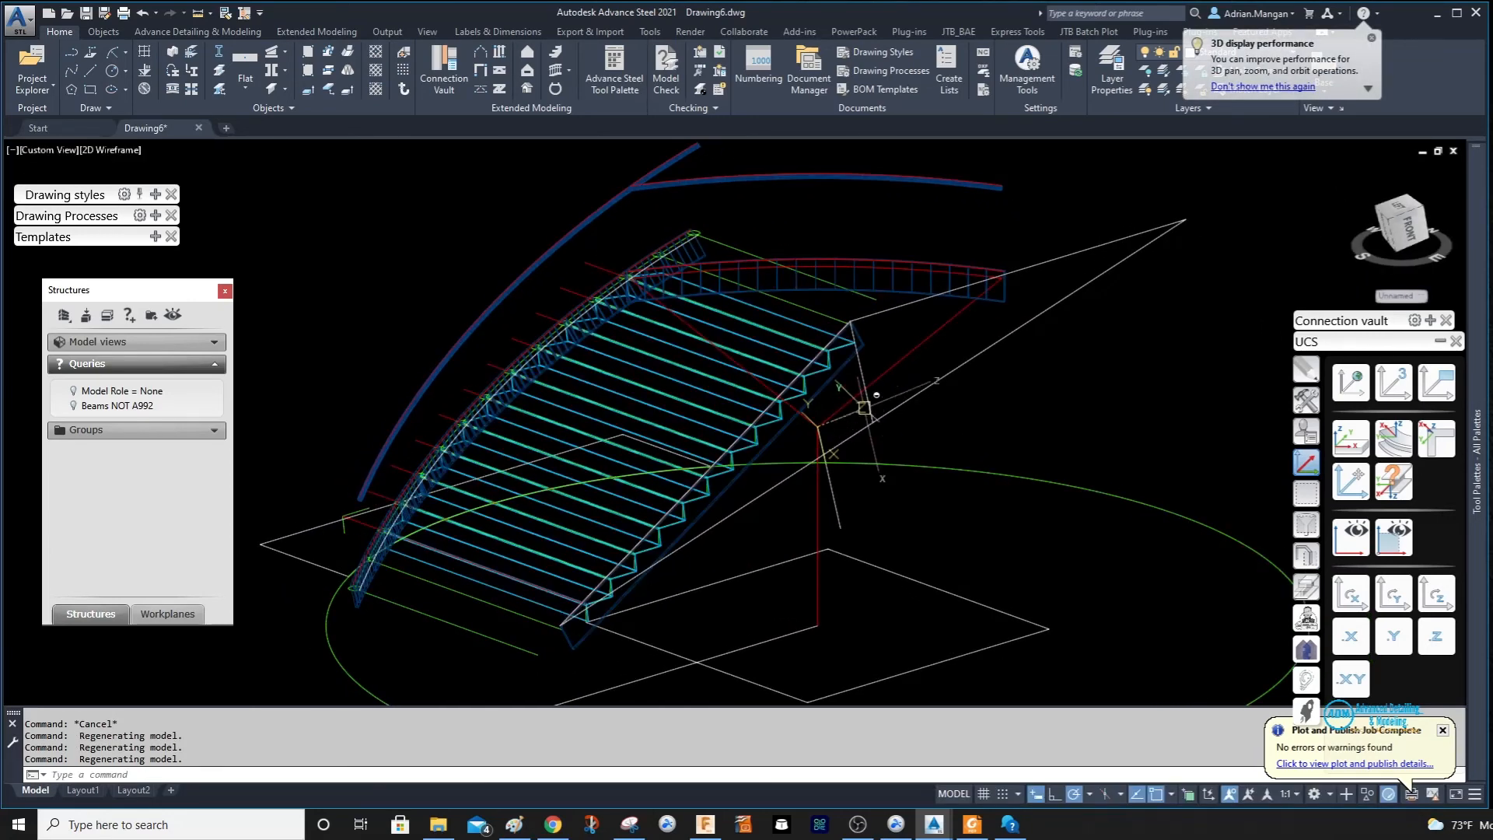
Create a rolled I-section beam from the stair's centre point to the radial line's intersection at the top tread's outer nosing.
click(242, 80)
click(247, 116)
scroll(812, 416, up, 4)
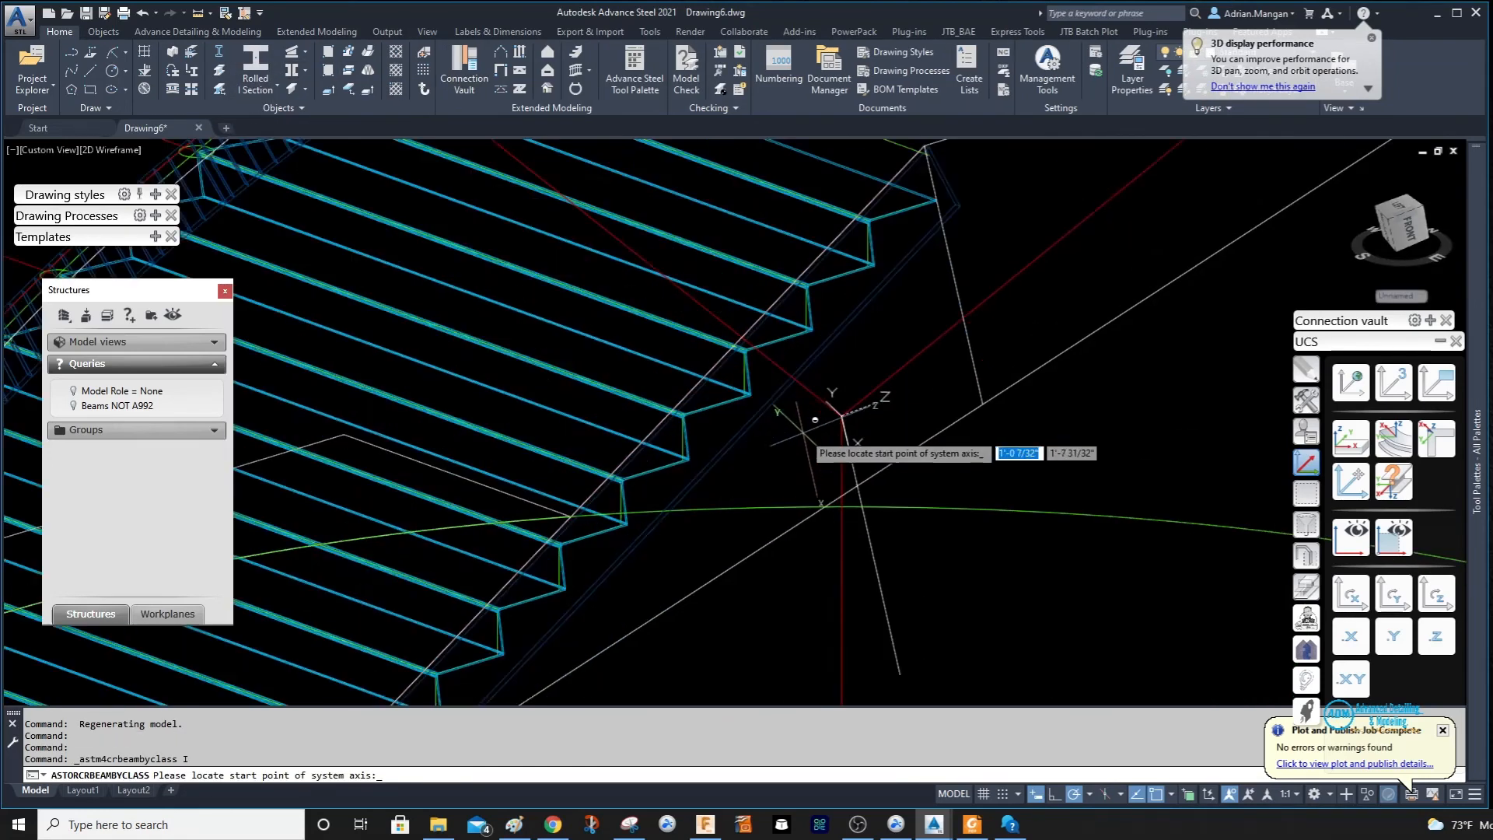
click(841, 416)
scroll(863, 346, down, 5)
scroll(800, 288, up, 2)
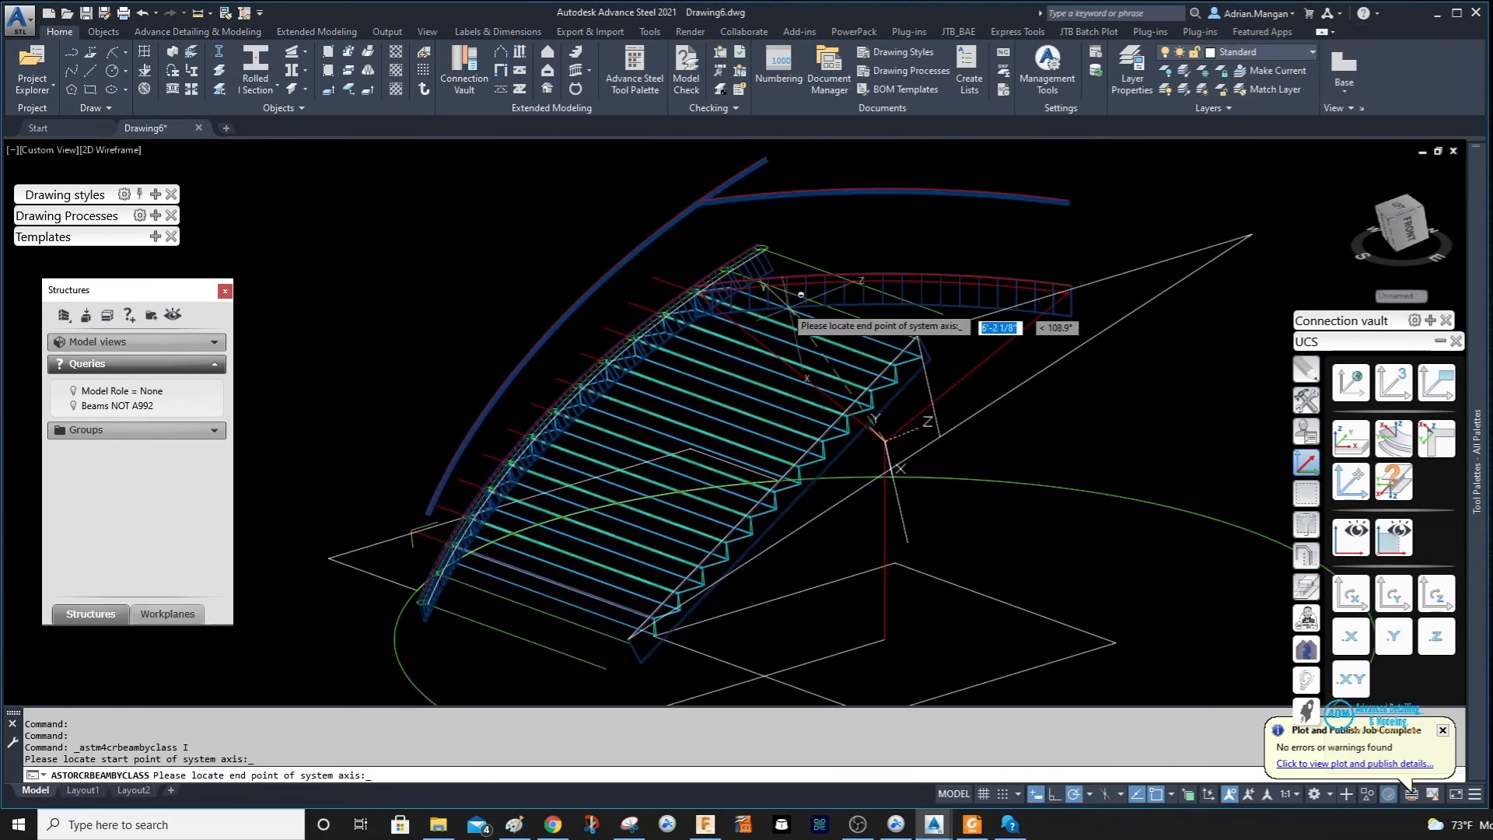
scroll(711, 282, up, 4)
scroll(494, 290, up, 4)
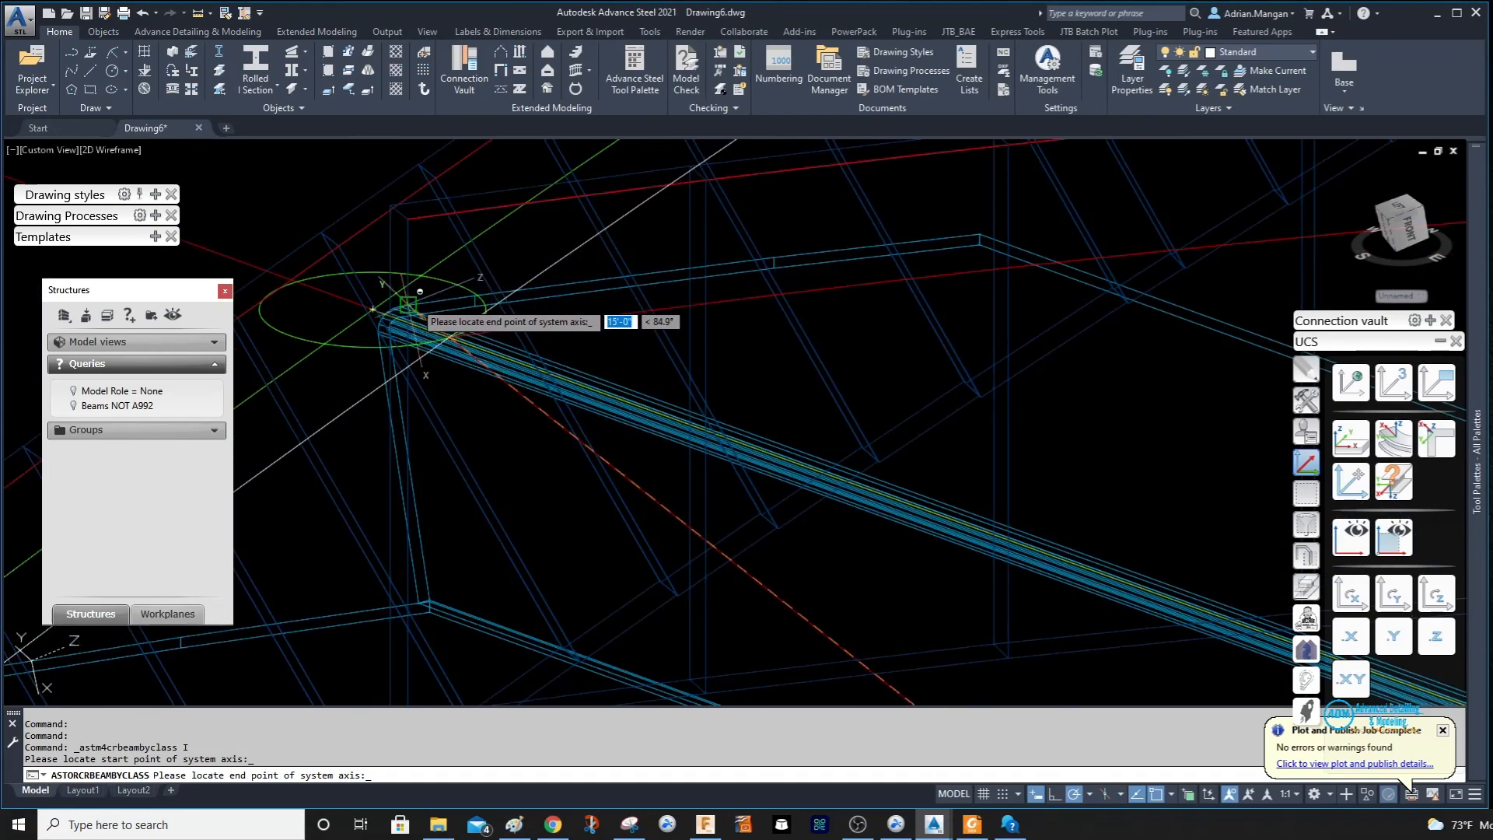
click(420, 299)
key(Return)
scroll(772, 345, down, 5)
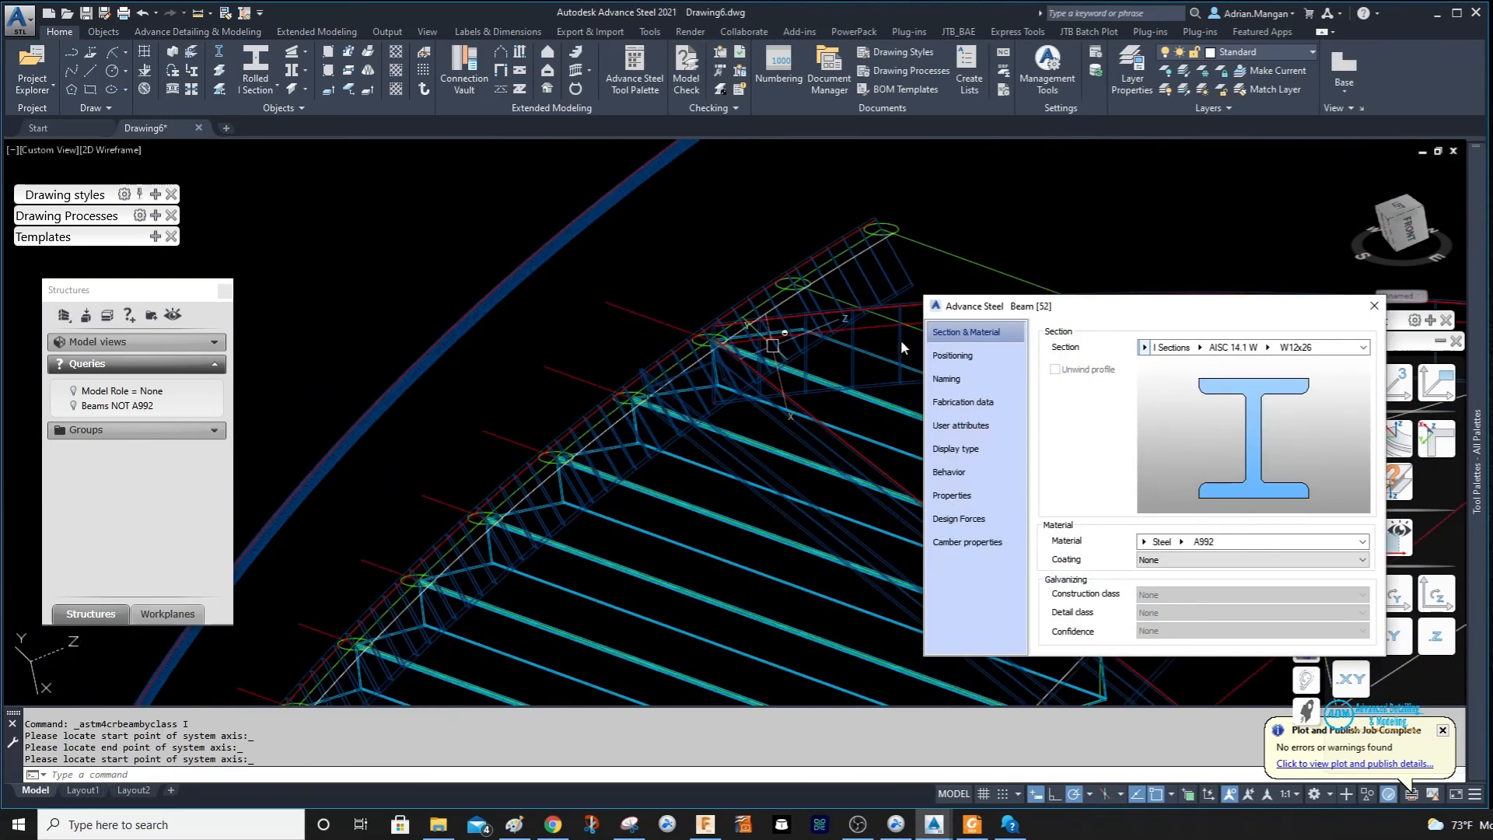
Position the new radial I-beam by its top-flange centre and set its rotation angle to -90.
scroll(558, 324, up, 4)
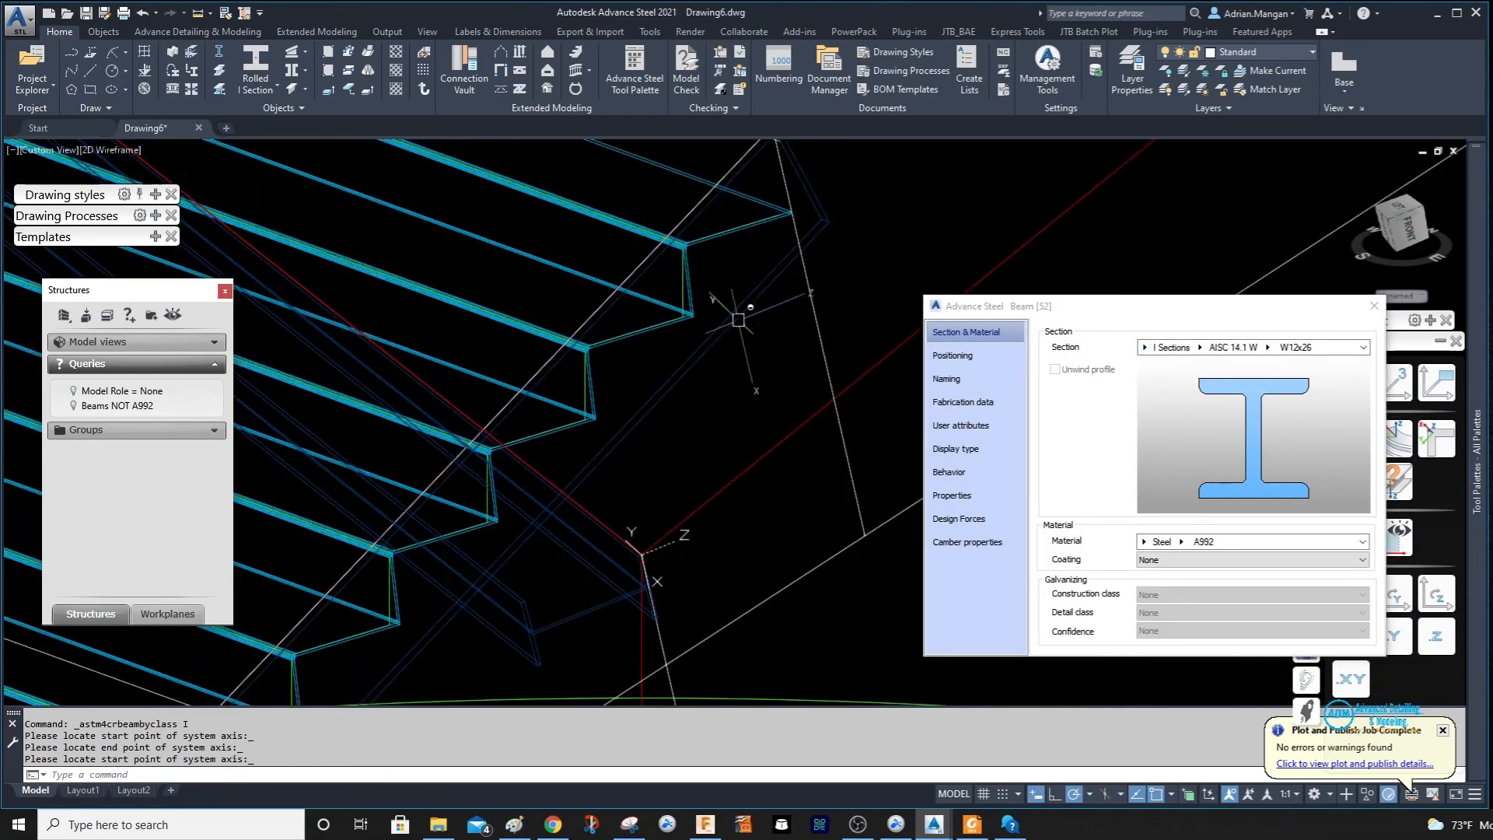
click(953, 355)
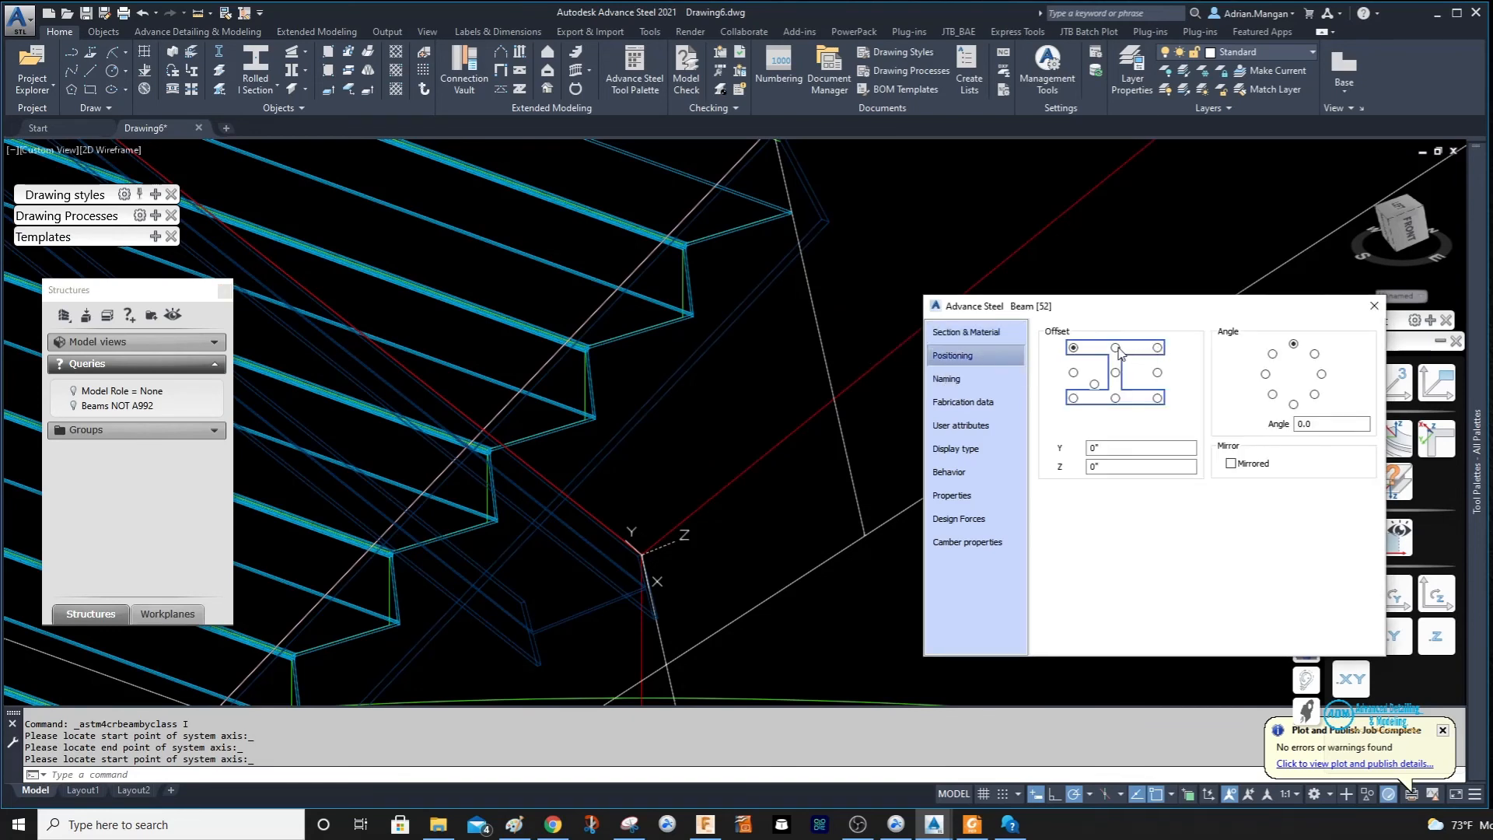
click(1116, 348)
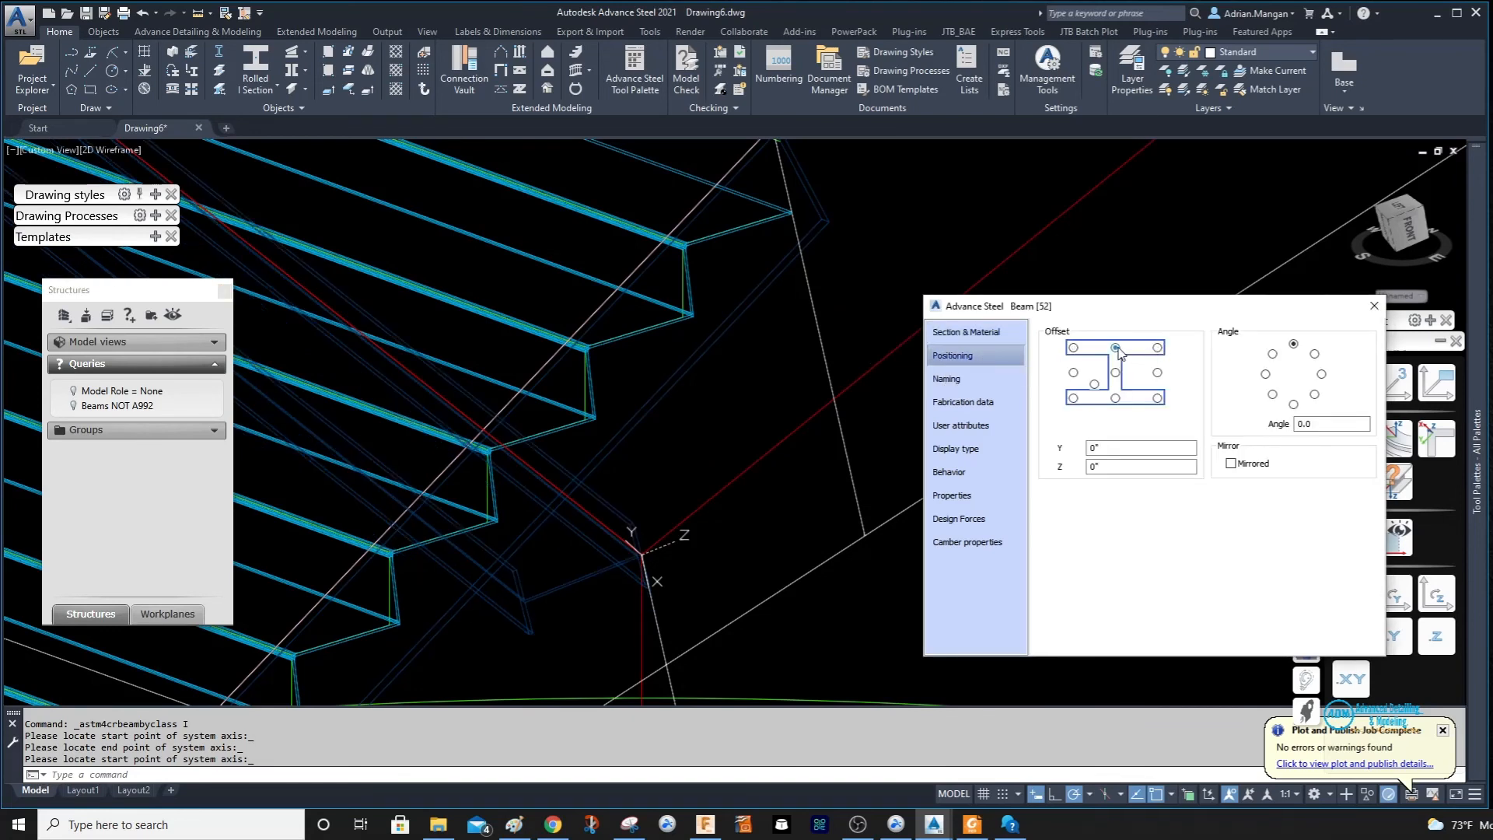
click(1265, 375)
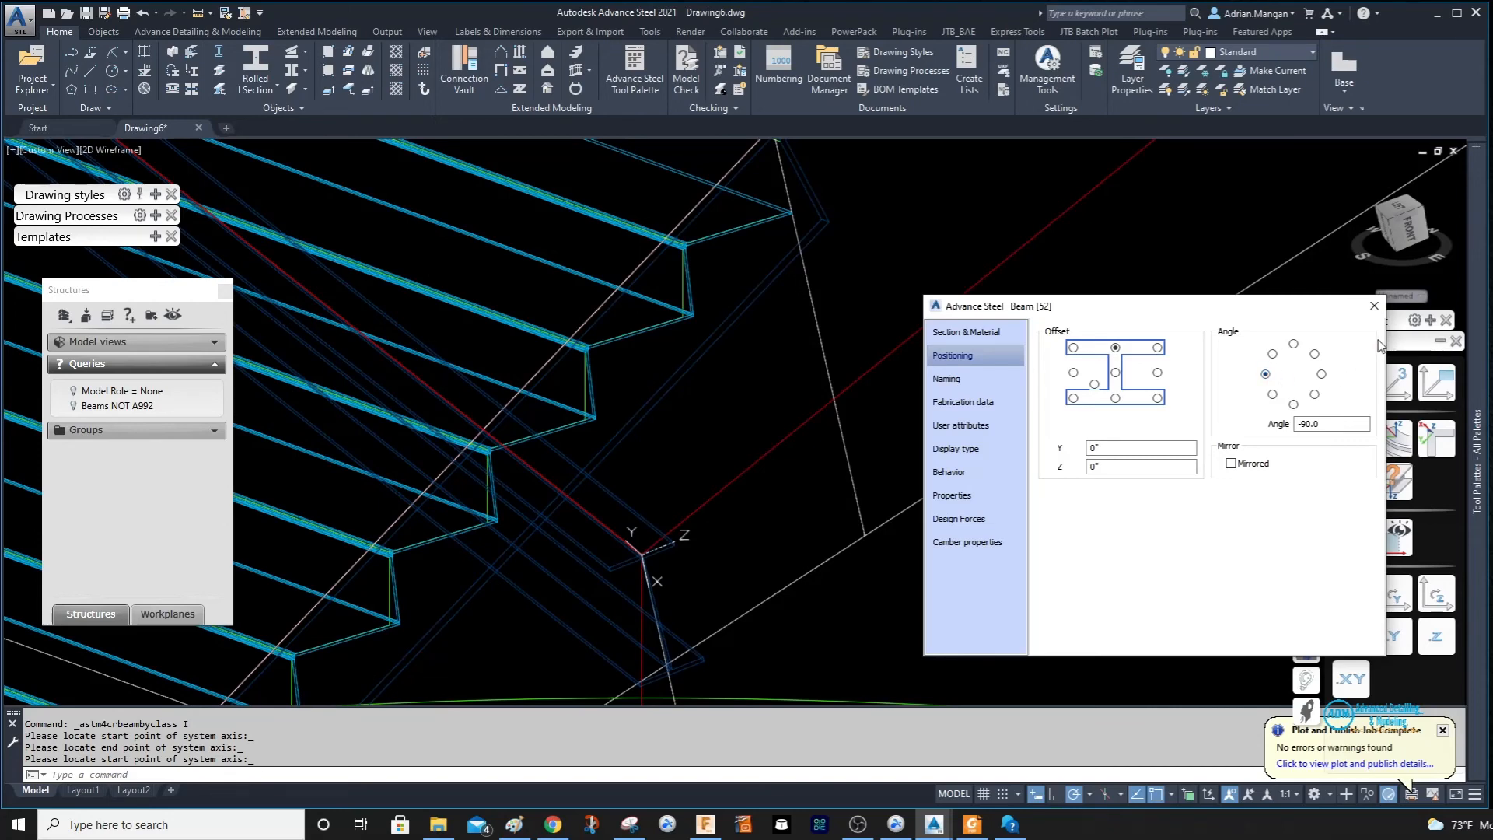
click(1373, 307)
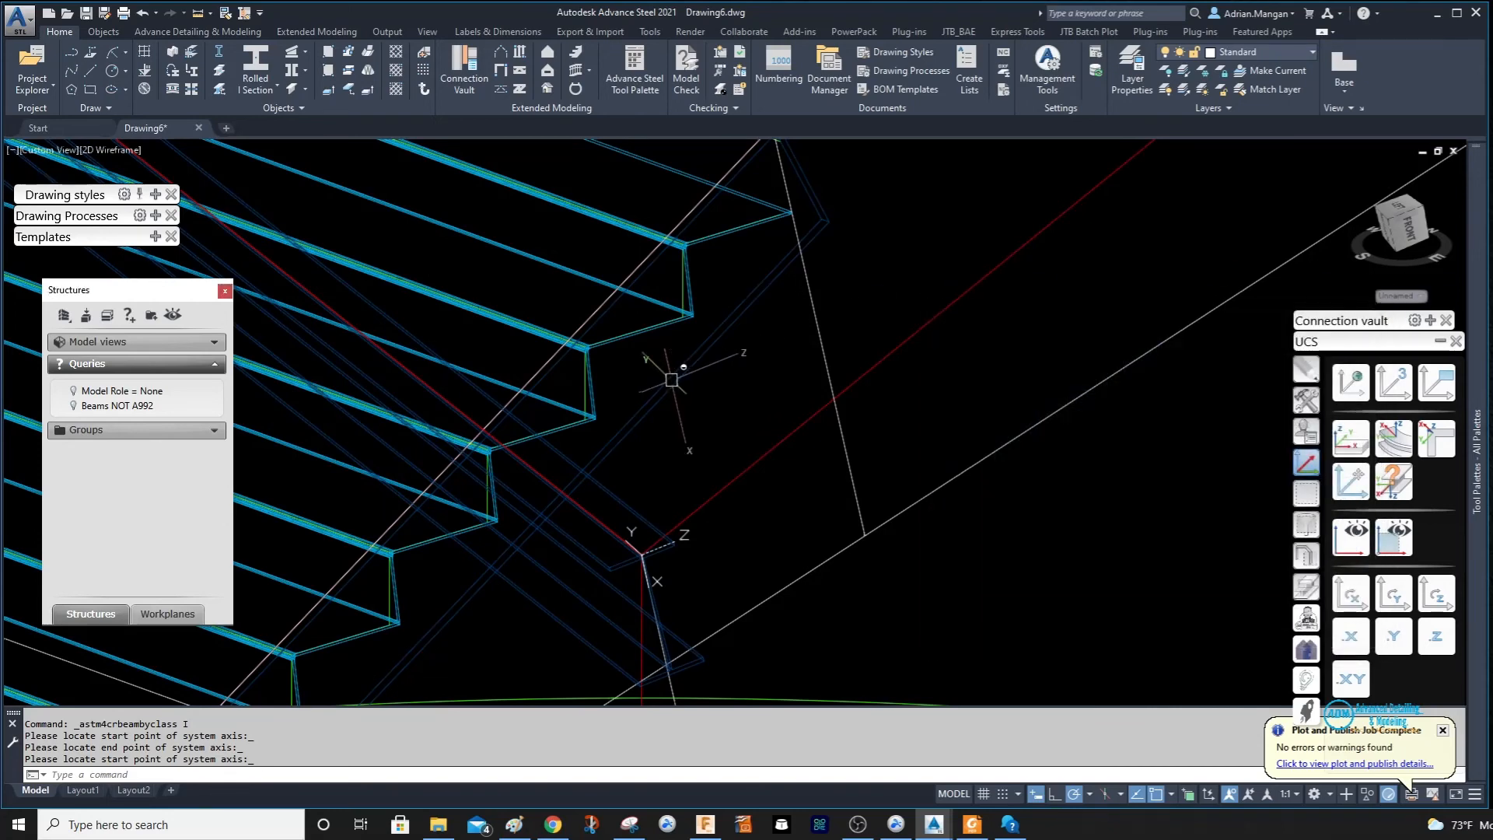
Align the UCS to the radial I-beam's coordinate system at the stair's centre and rotate it about the X axis.
click(1391, 432)
click(630, 502)
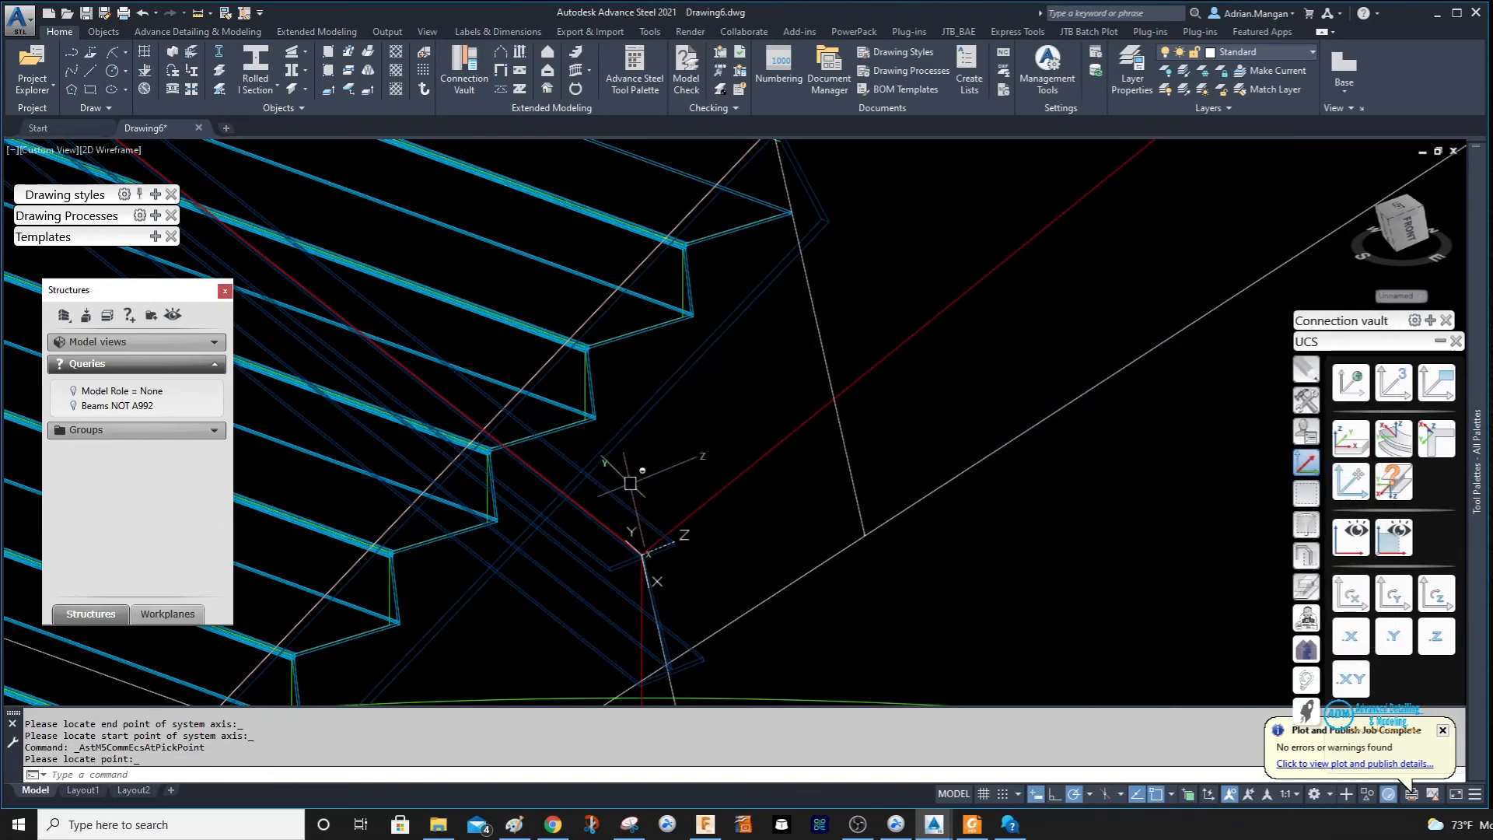
click(1345, 440)
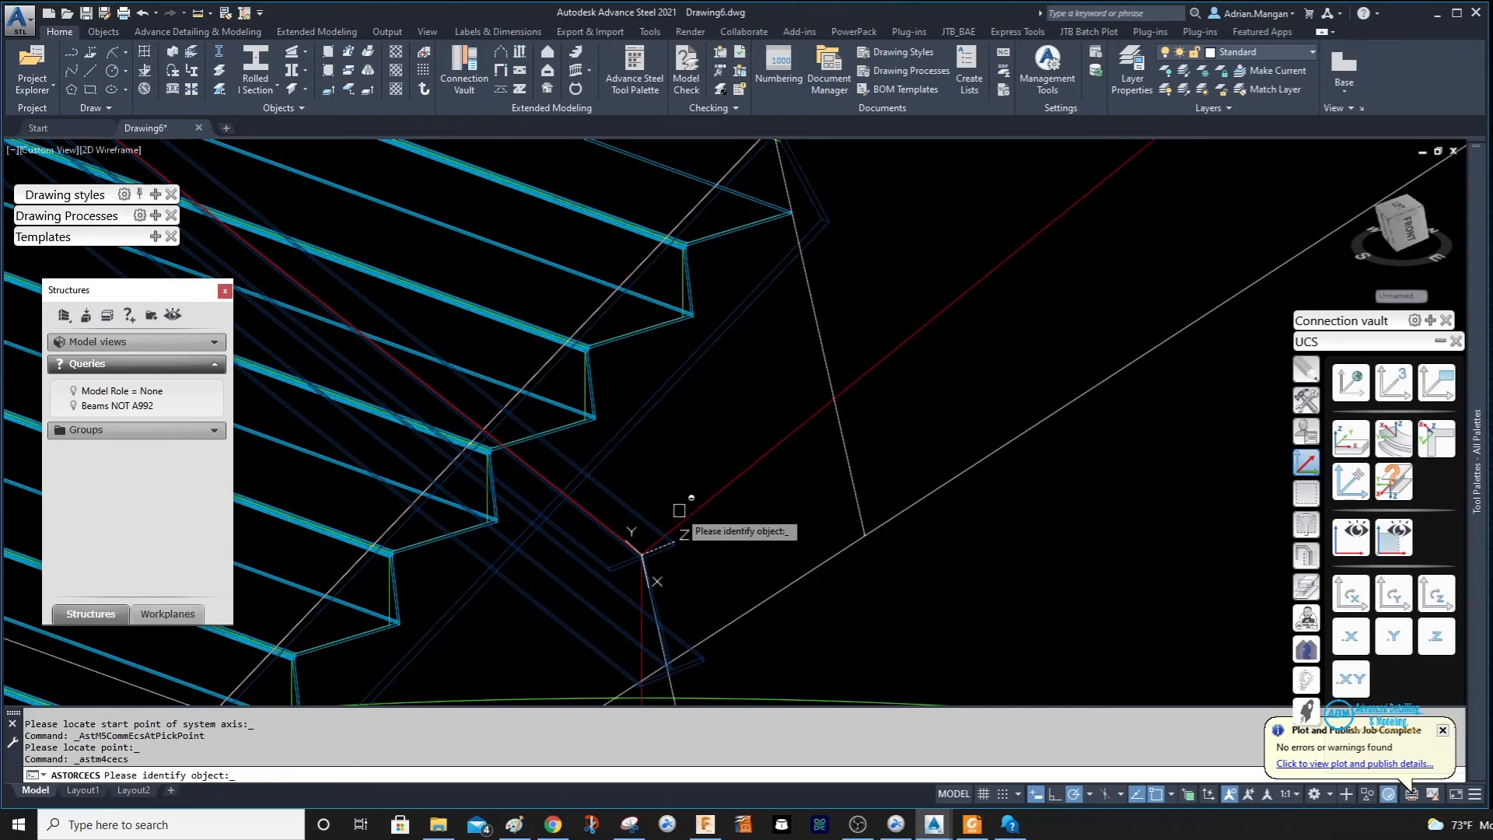
click(623, 506)
key(Return)
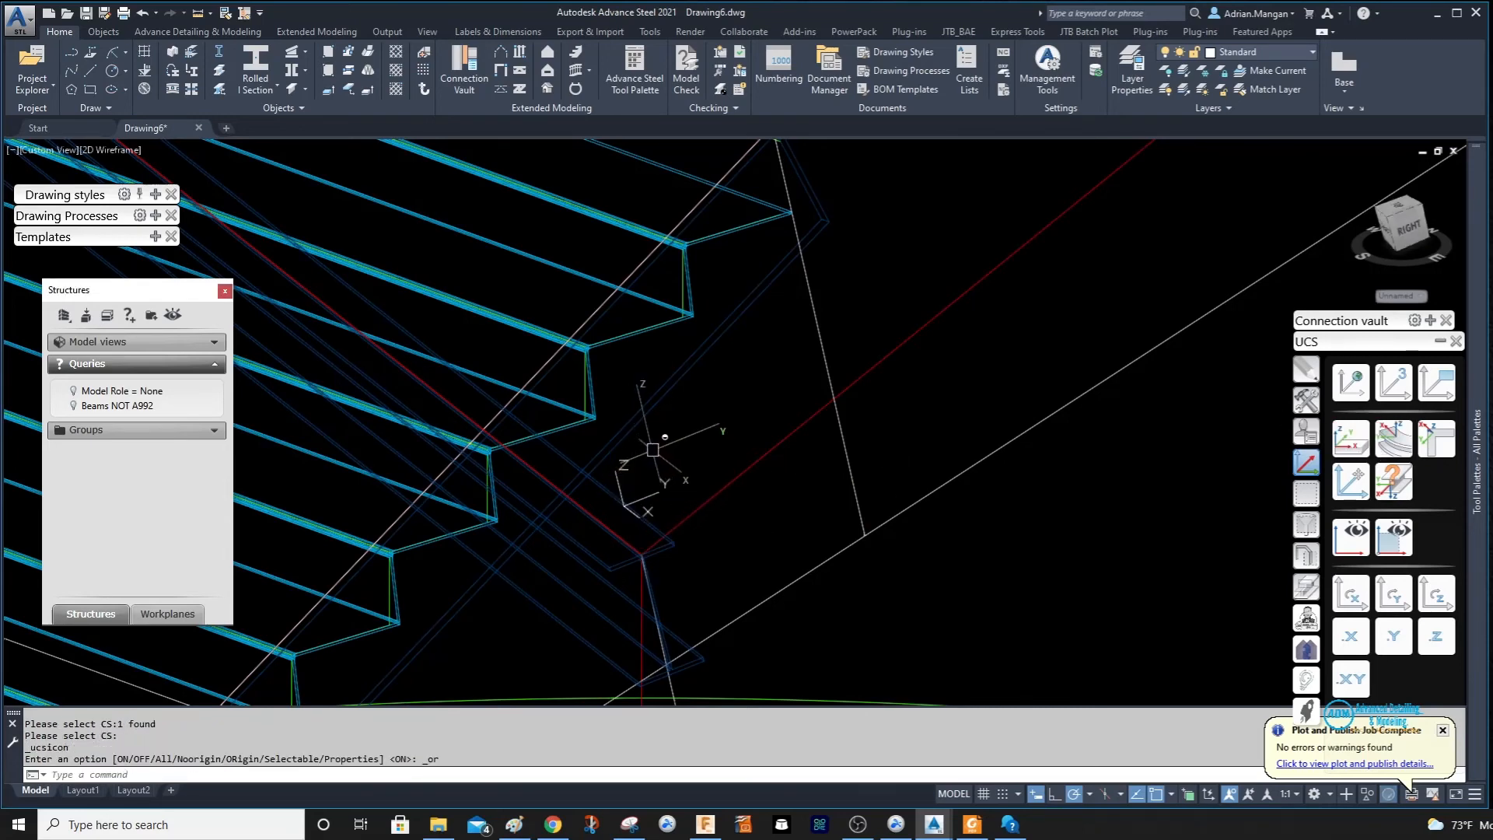
middle_drag(520, 237, 561, 379)
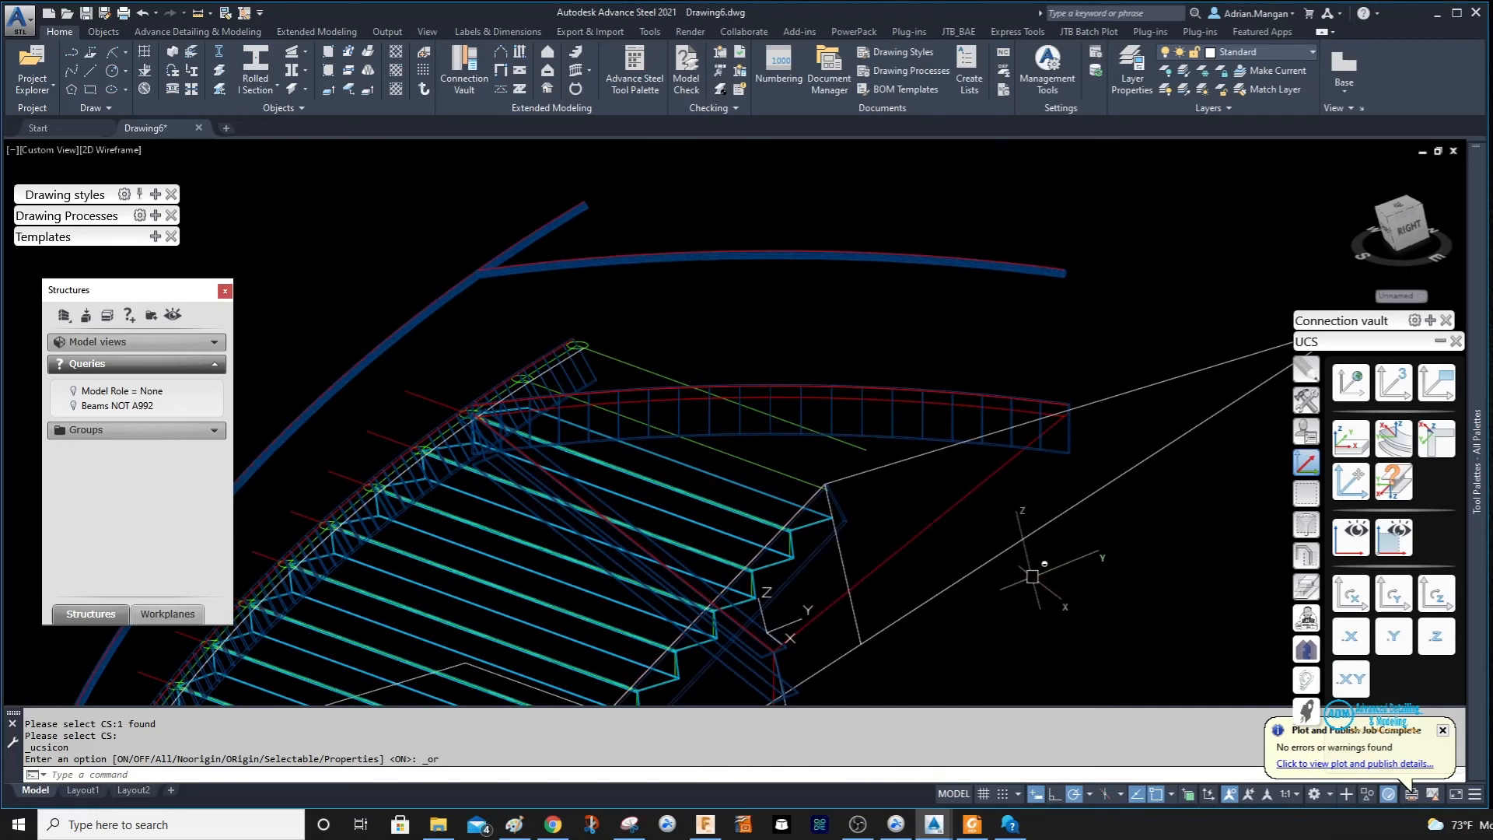
click(1351, 596)
Shorten the curved landing handrail pipe at the current UCS plane where it meets the stair handrail, keeping the length increment at 0".
click(1308, 584)
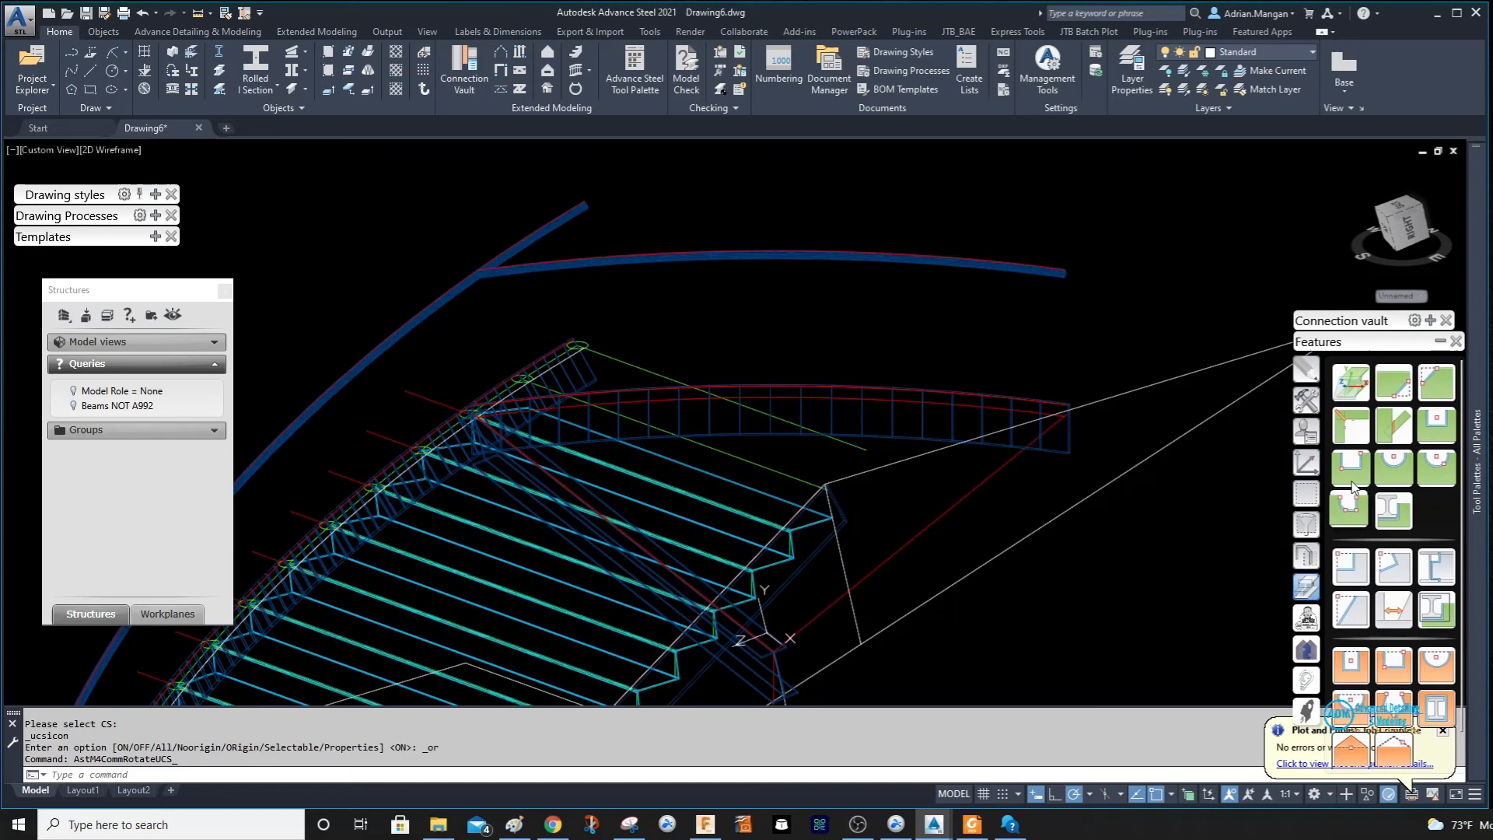
click(1364, 387)
scroll(470, 249, up, 6)
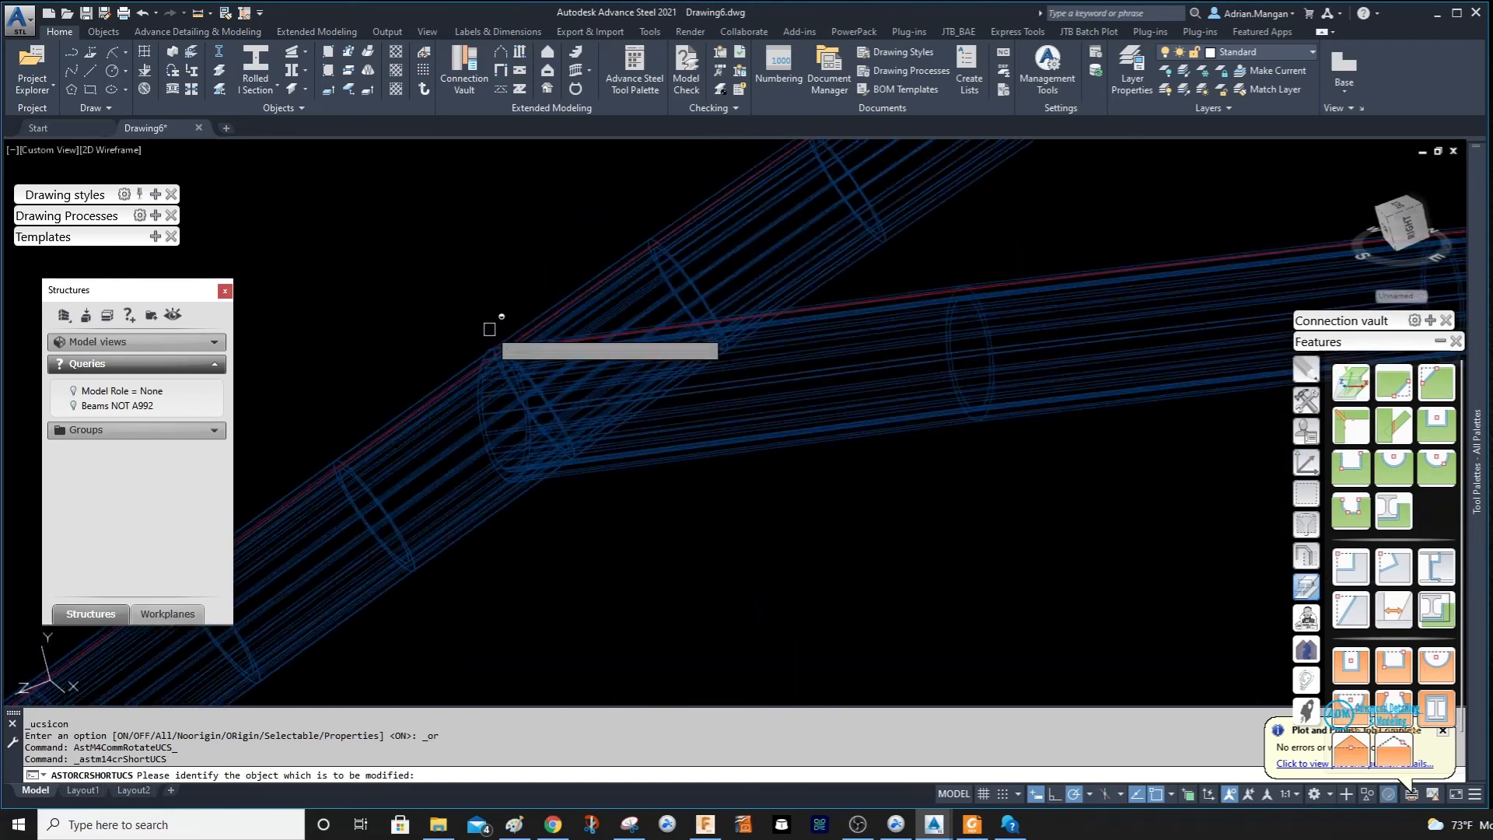
scroll(493, 334, up, 2)
scroll(483, 408, up, 3)
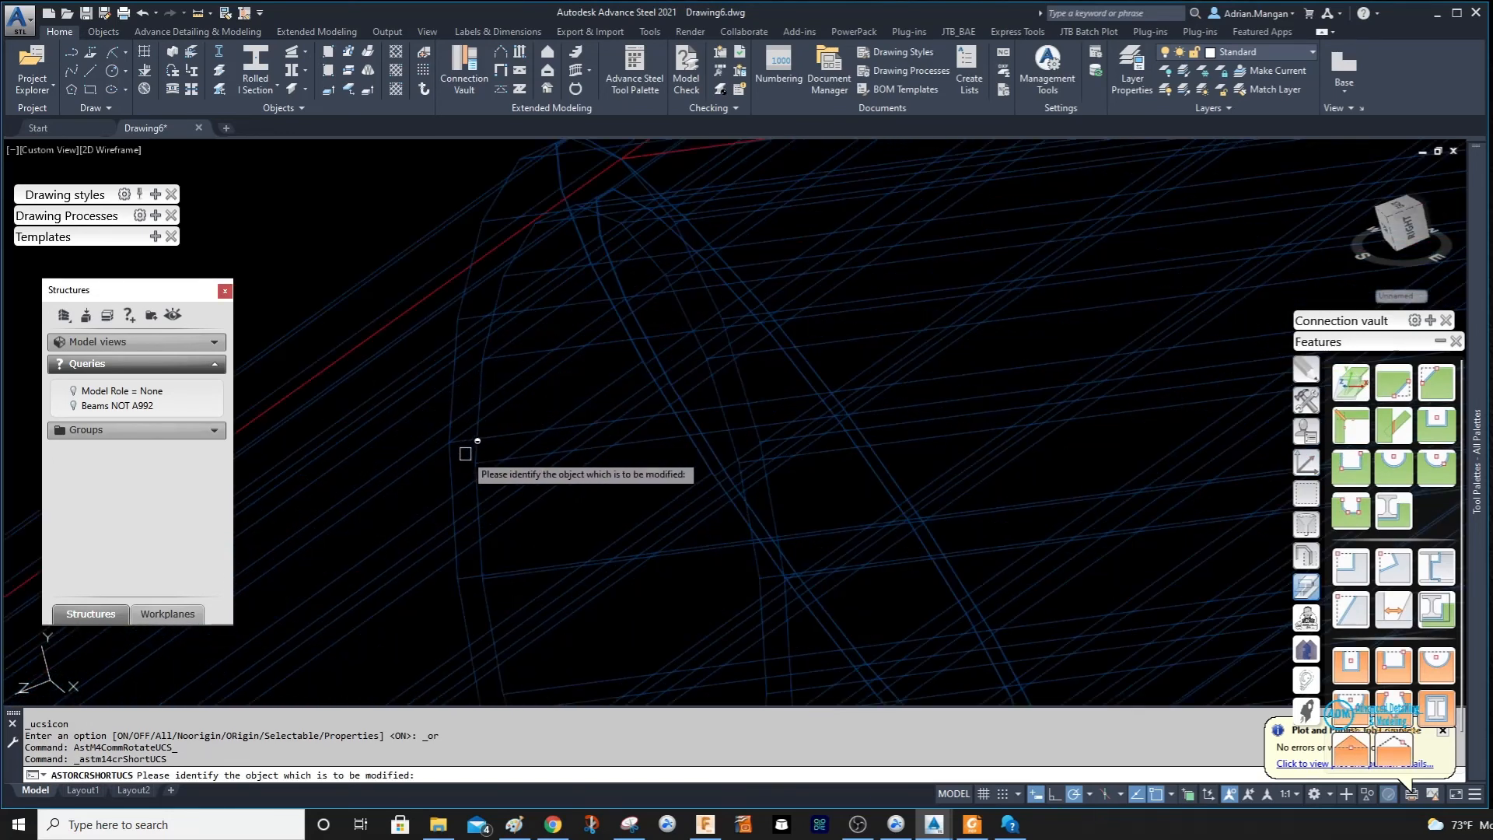
click(450, 471)
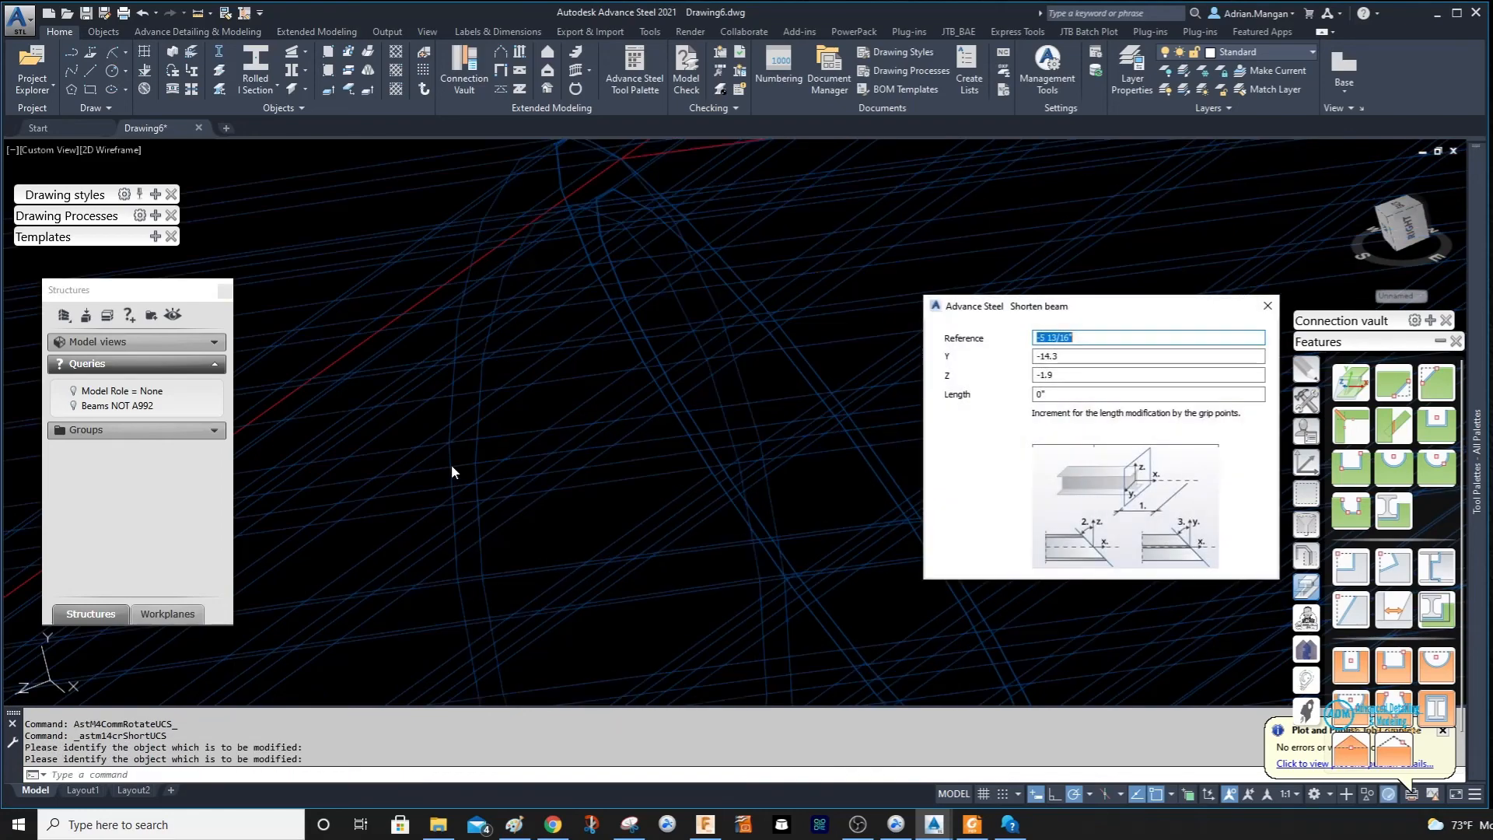
scroll(614, 280, down, 5)
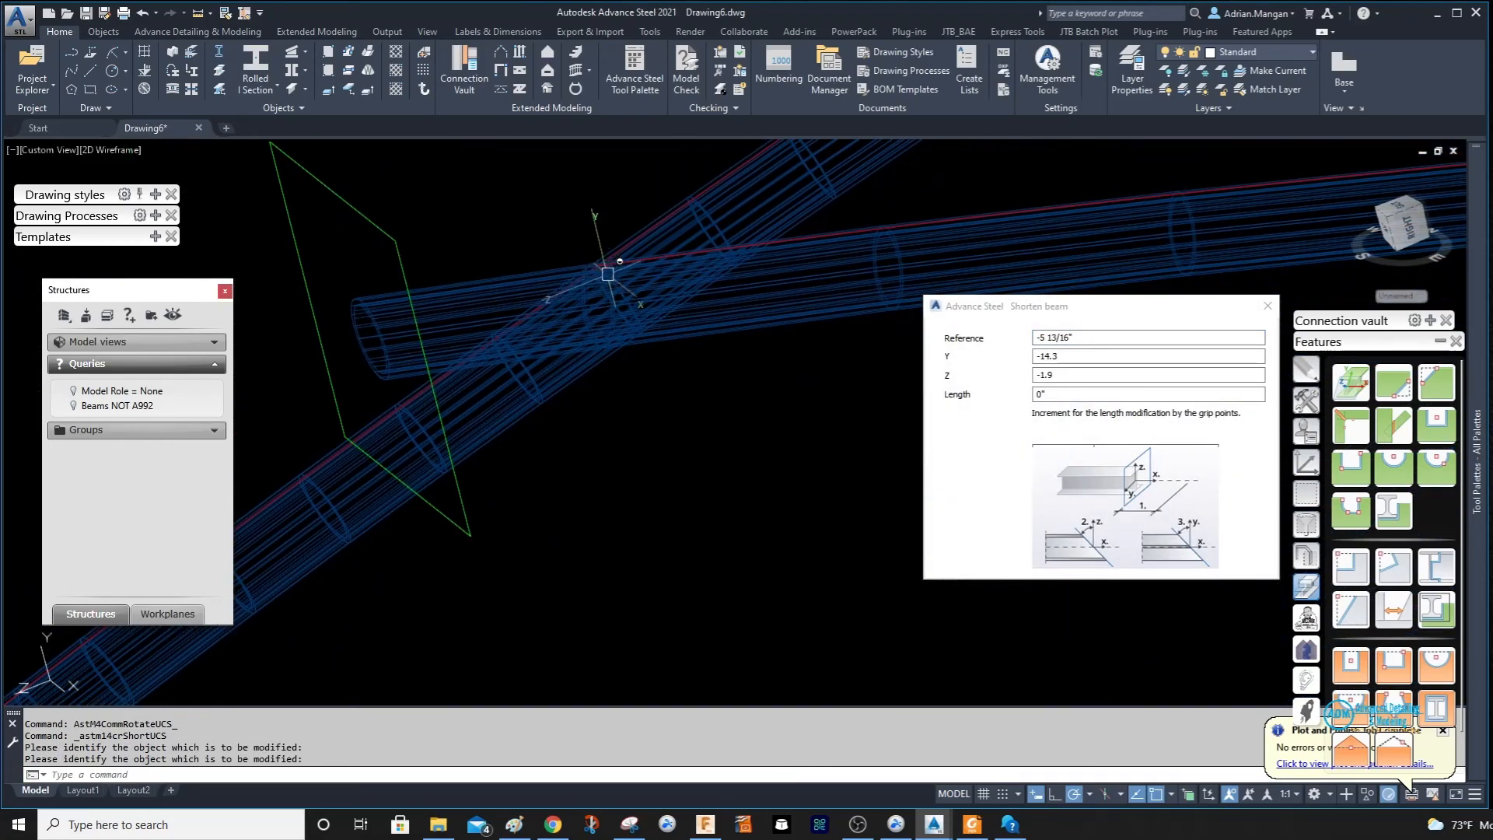
click(529, 273)
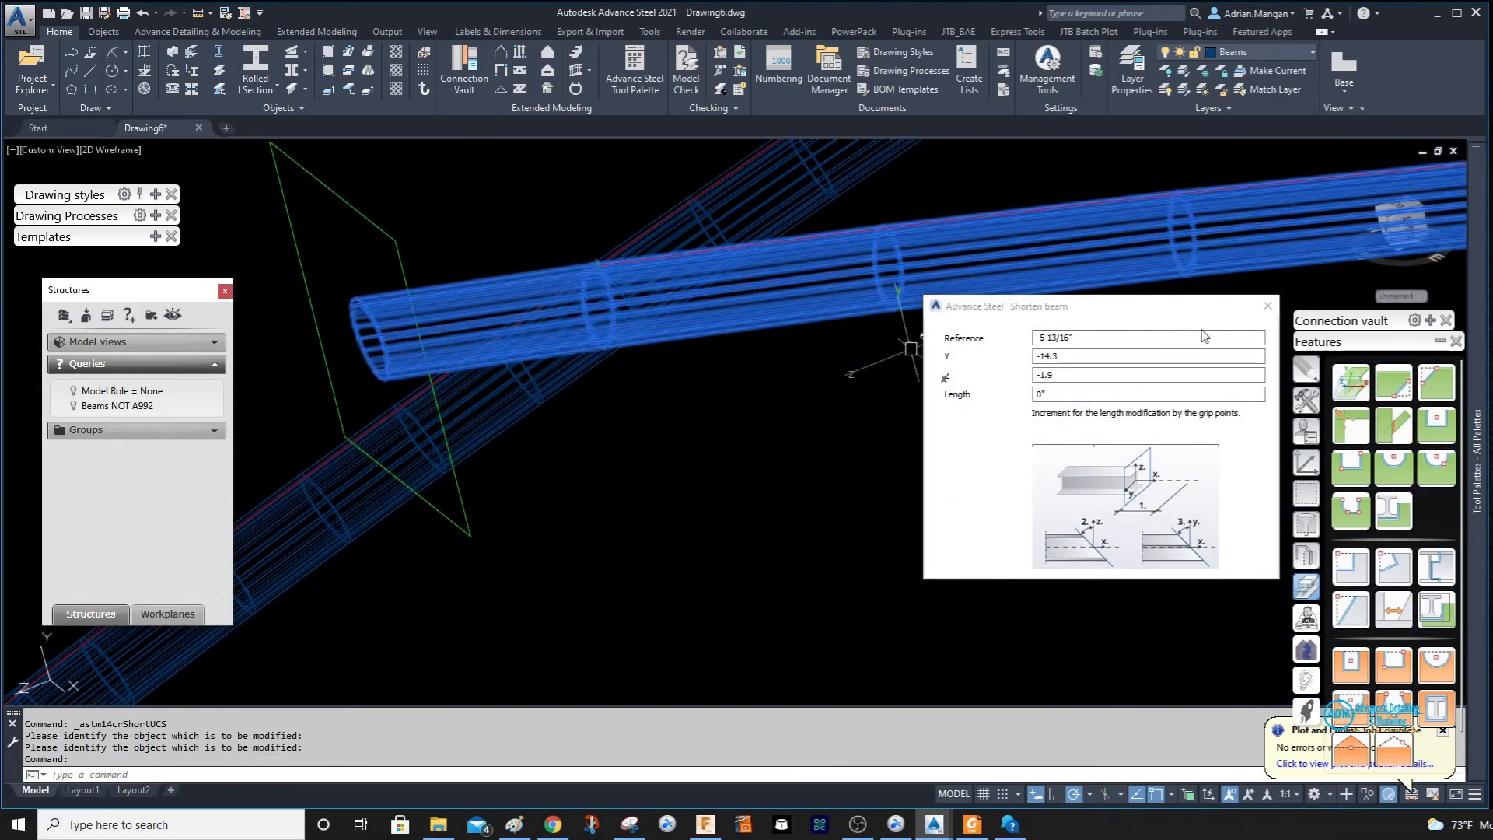
click(1265, 308)
scroll(863, 385, down, 5)
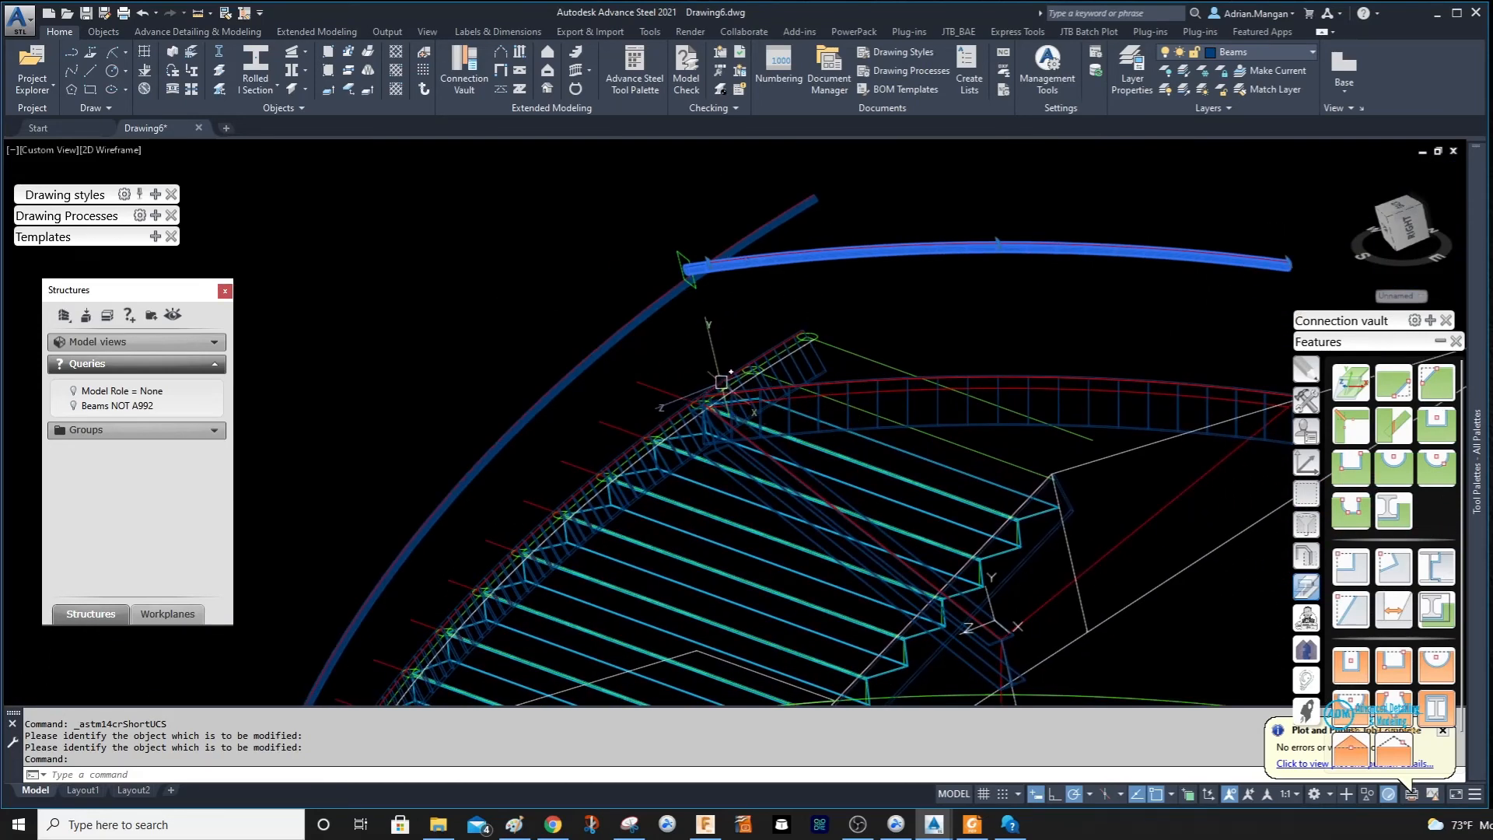
key(Escape)
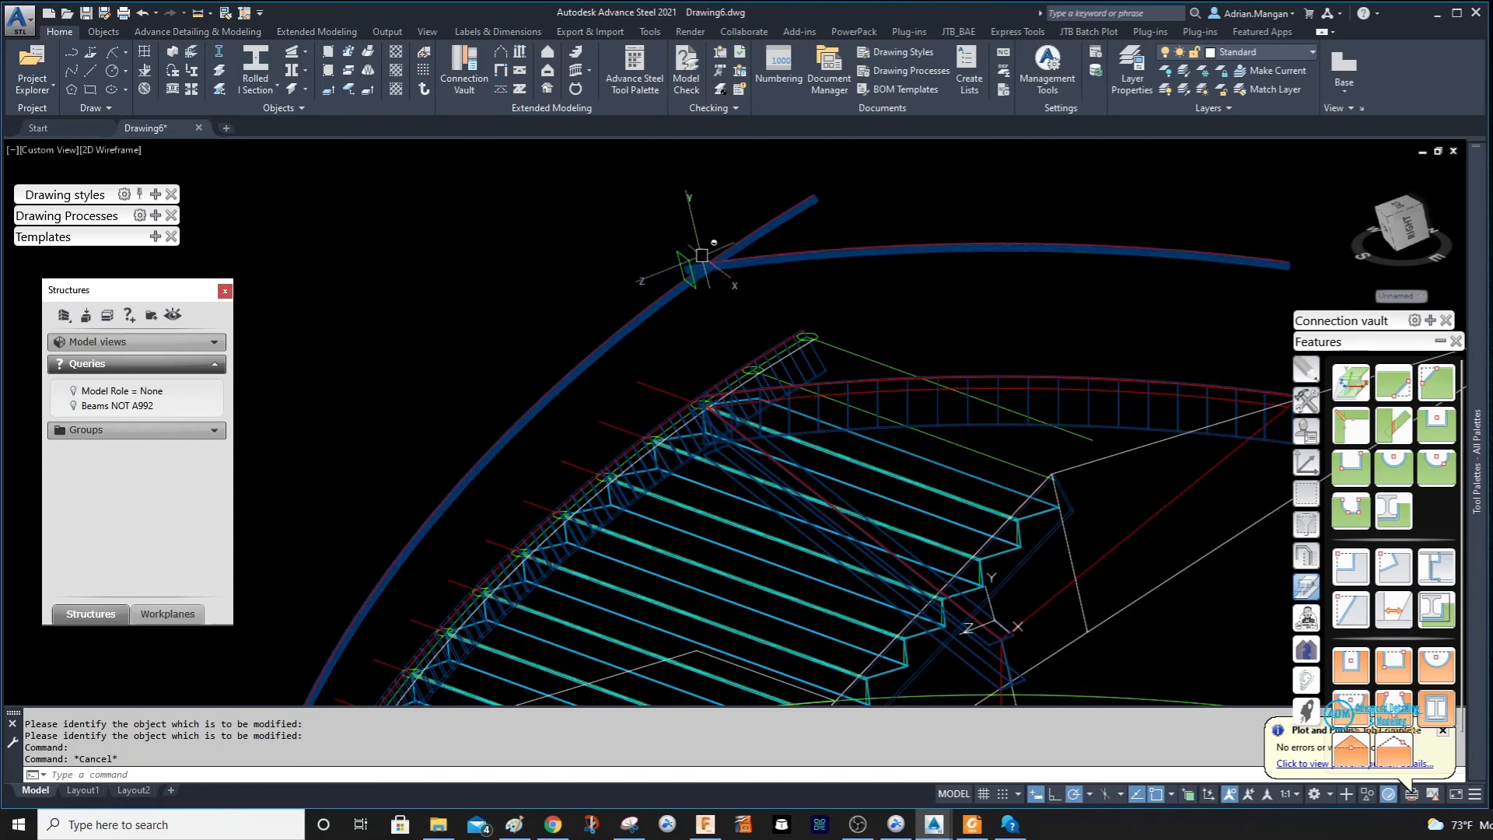
Erase the shortening plane at the landing handrail pipe's end and undo the erase.
scroll(704, 280, up, 5)
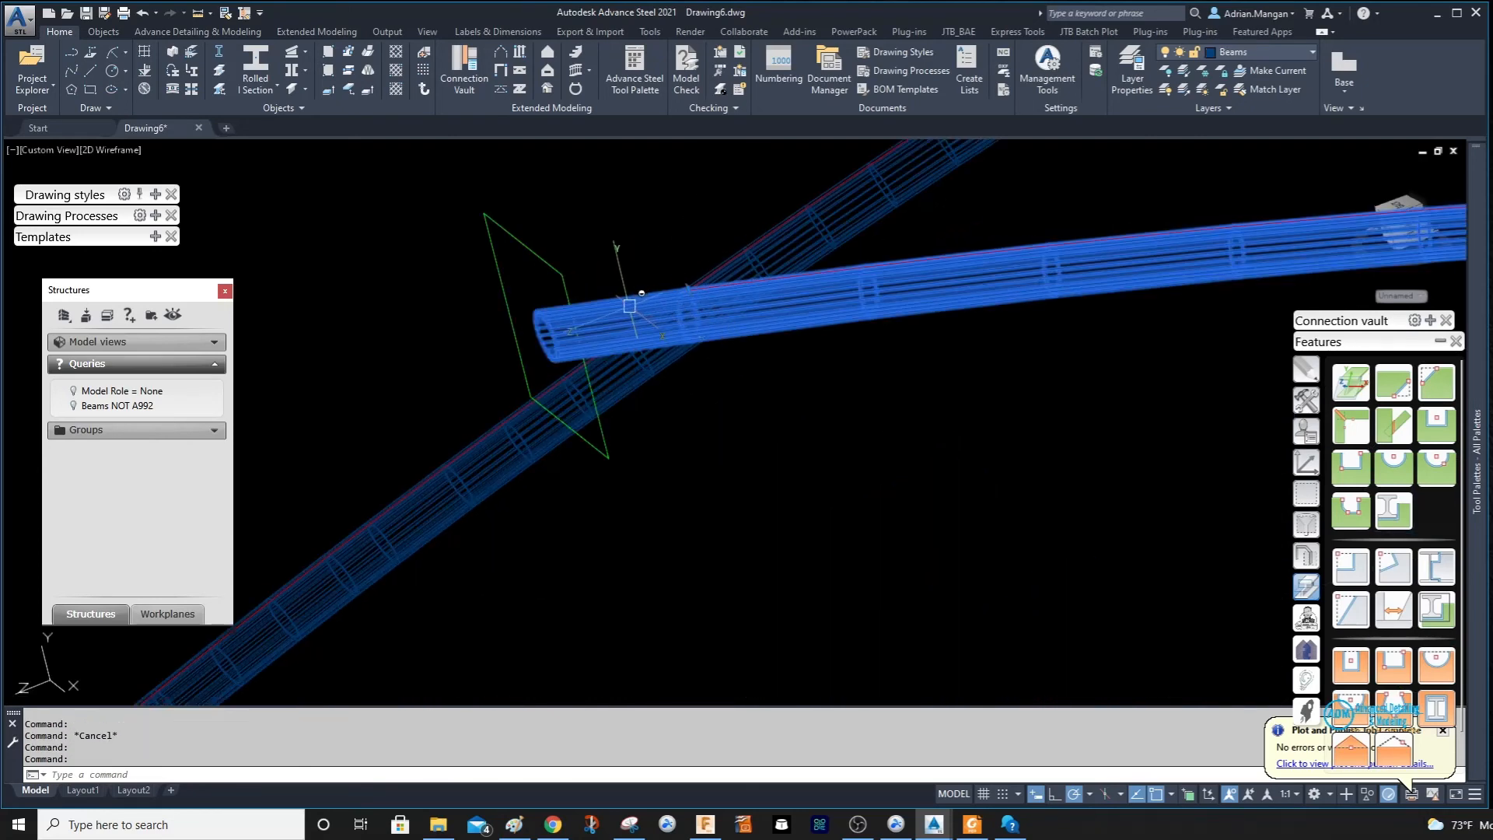
key(Escape)
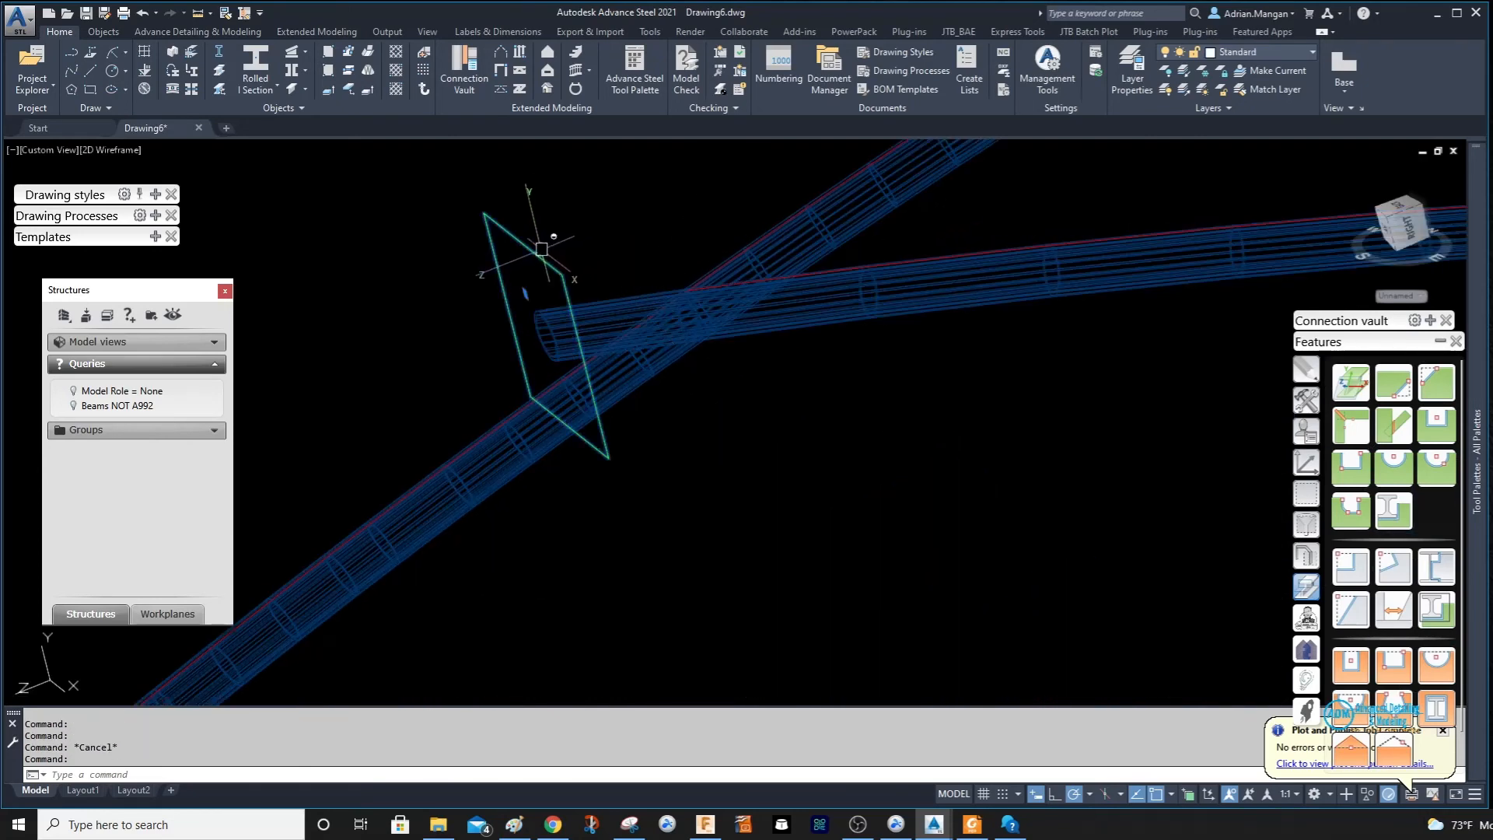
key(Delete)
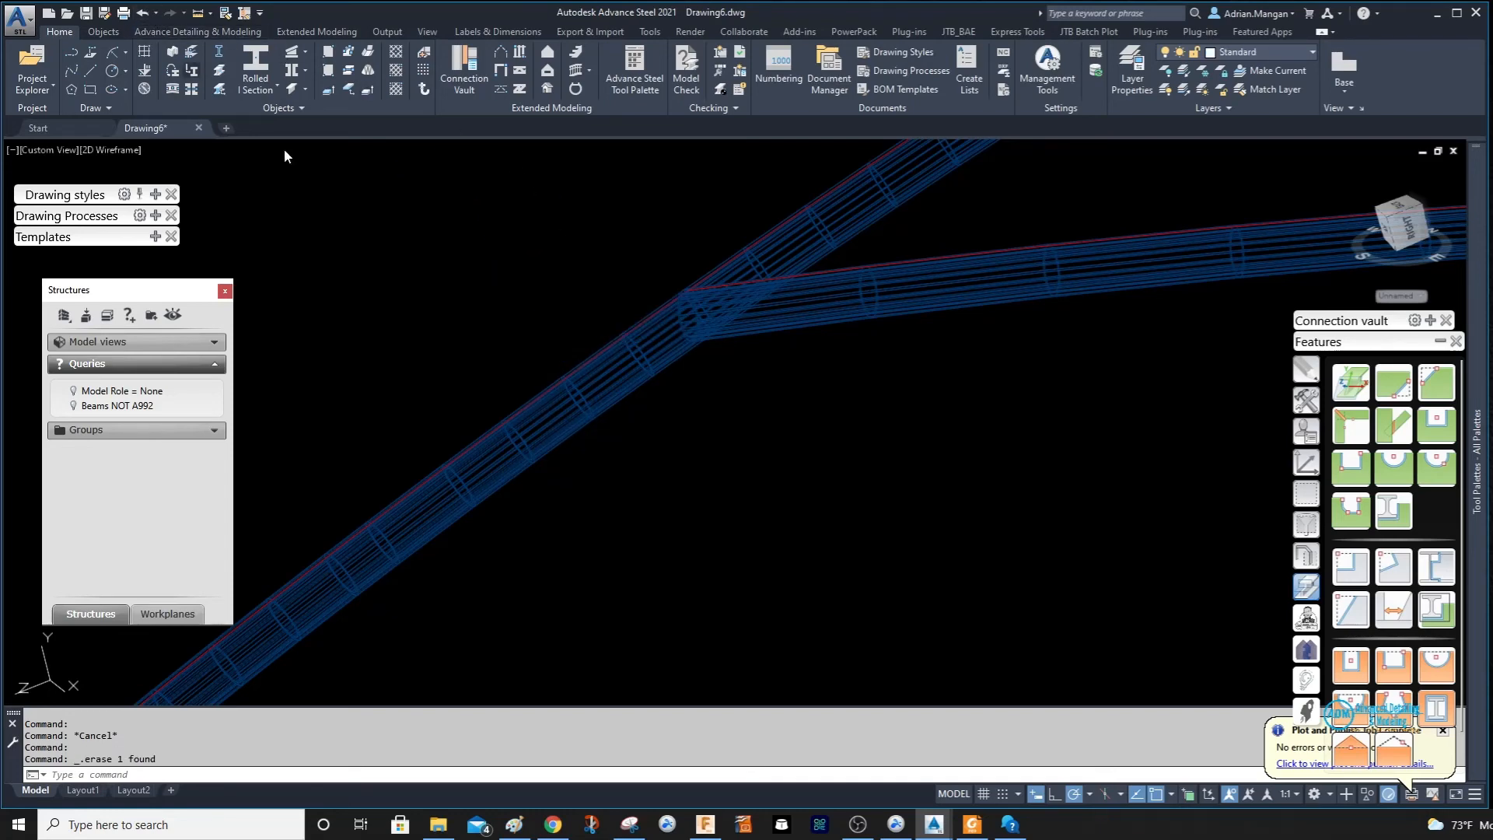
click(142, 13)
scroll(619, 317, down, 6)
mouse_move(660, 375)
middle_down()
mouse_move(596, 304)
mouse_move(612, 332)
middle_up()
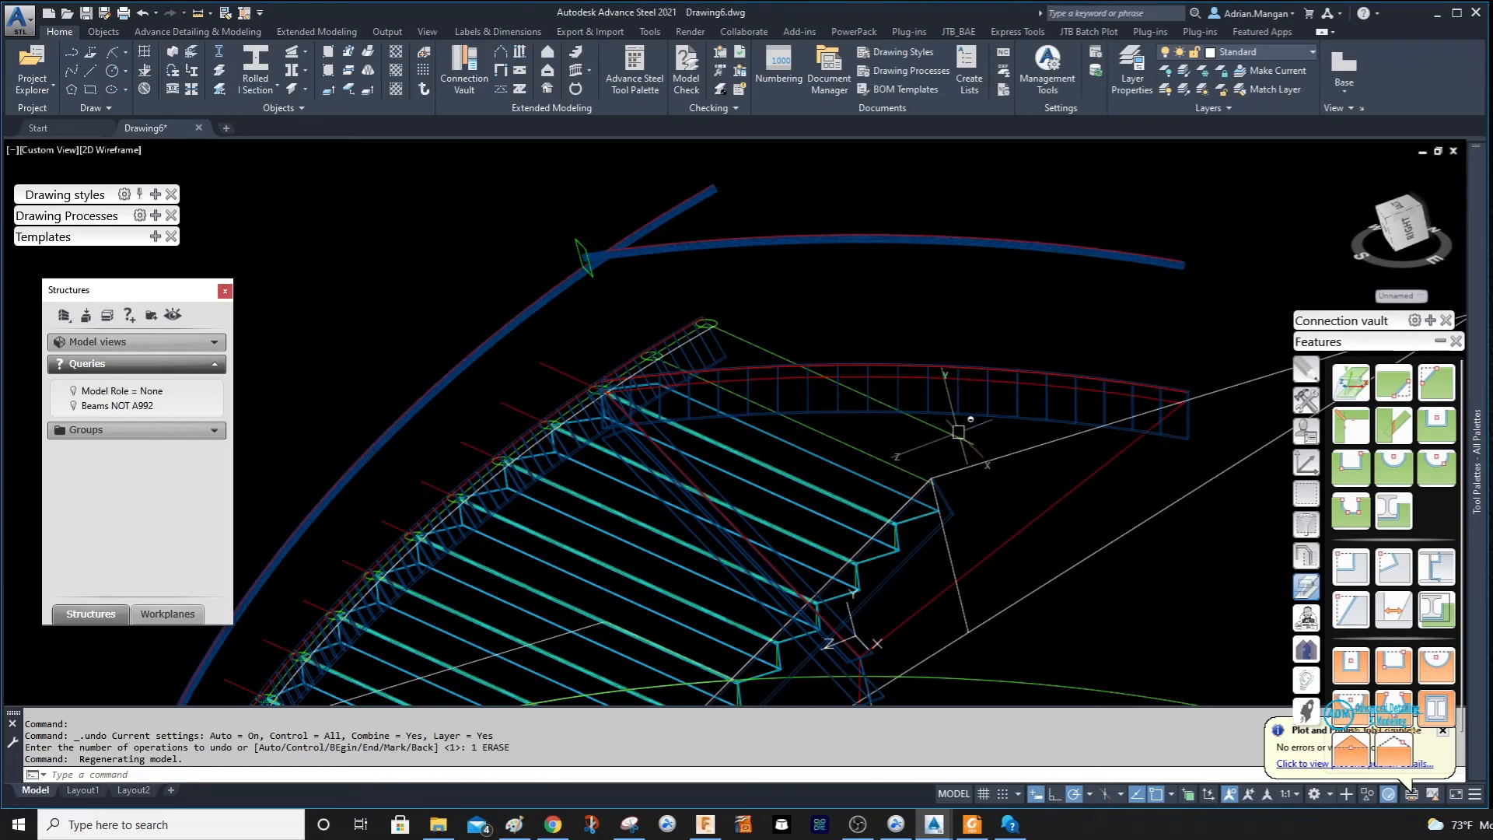
scroll(581, 333, up, 6)
key(Escape)
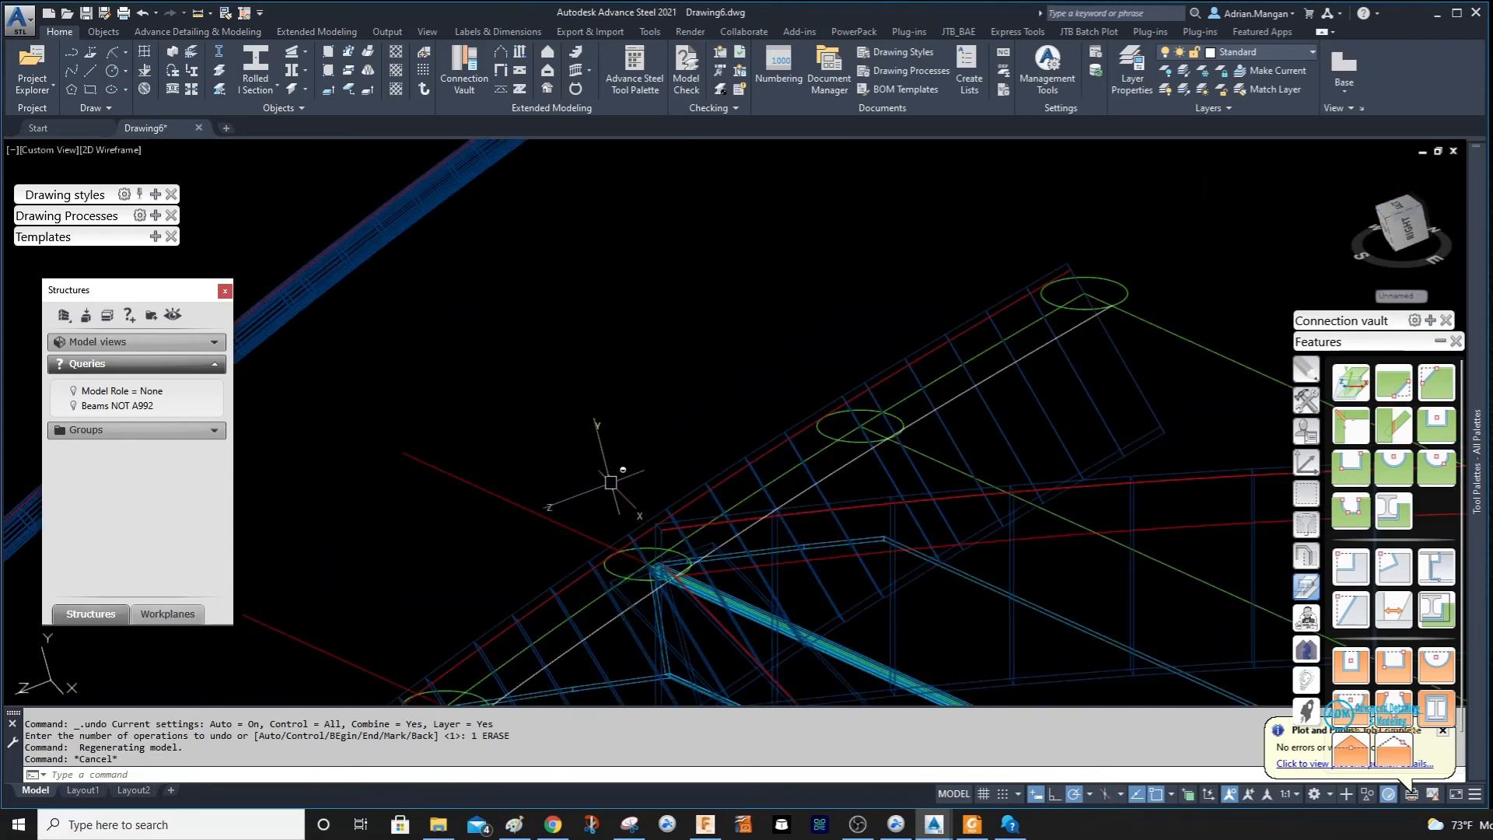
text(l)
key(Return)
scroll(766, 449, up, 4)
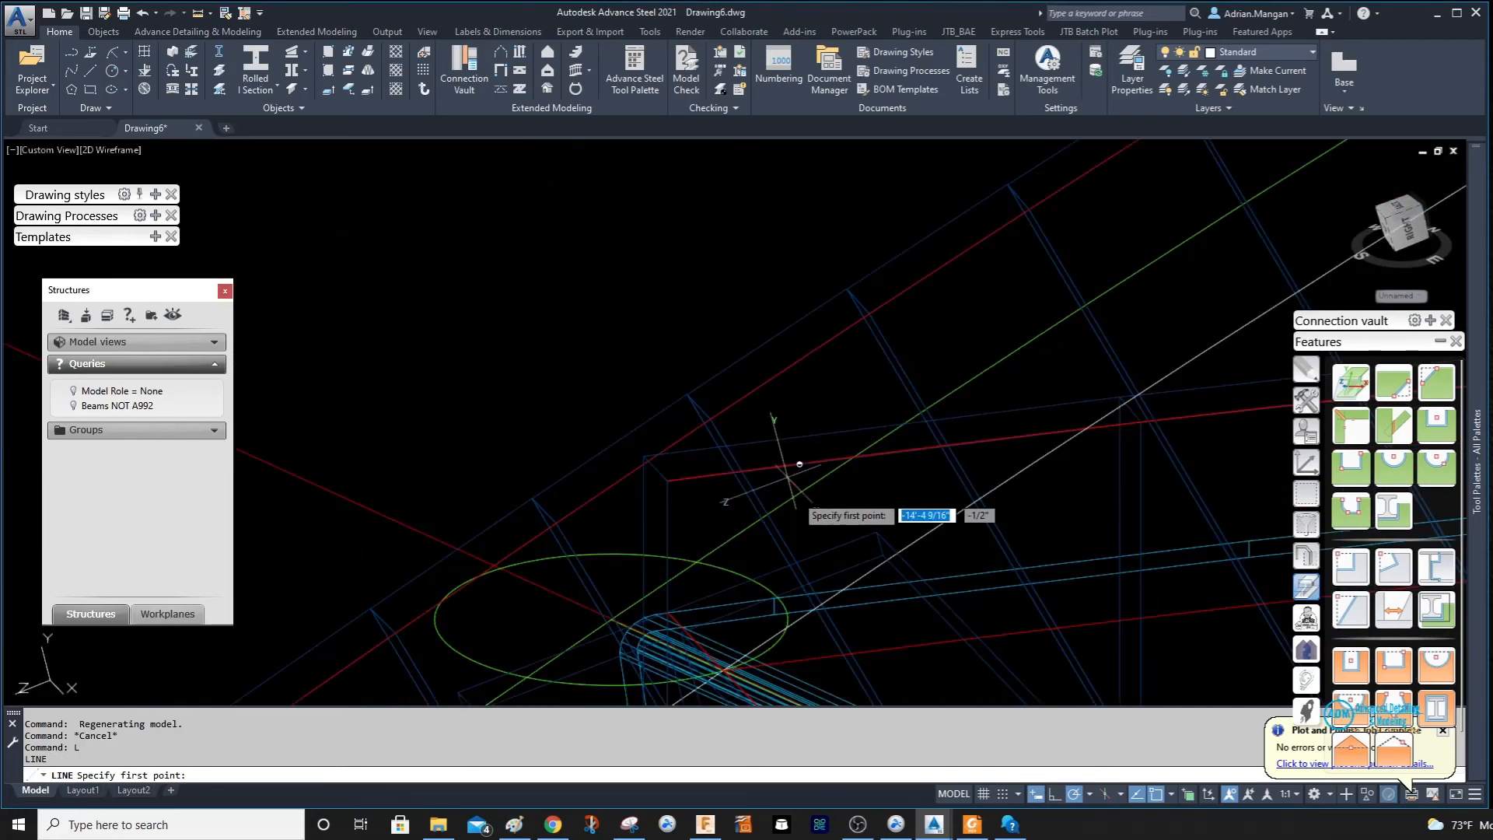
click(769, 647)
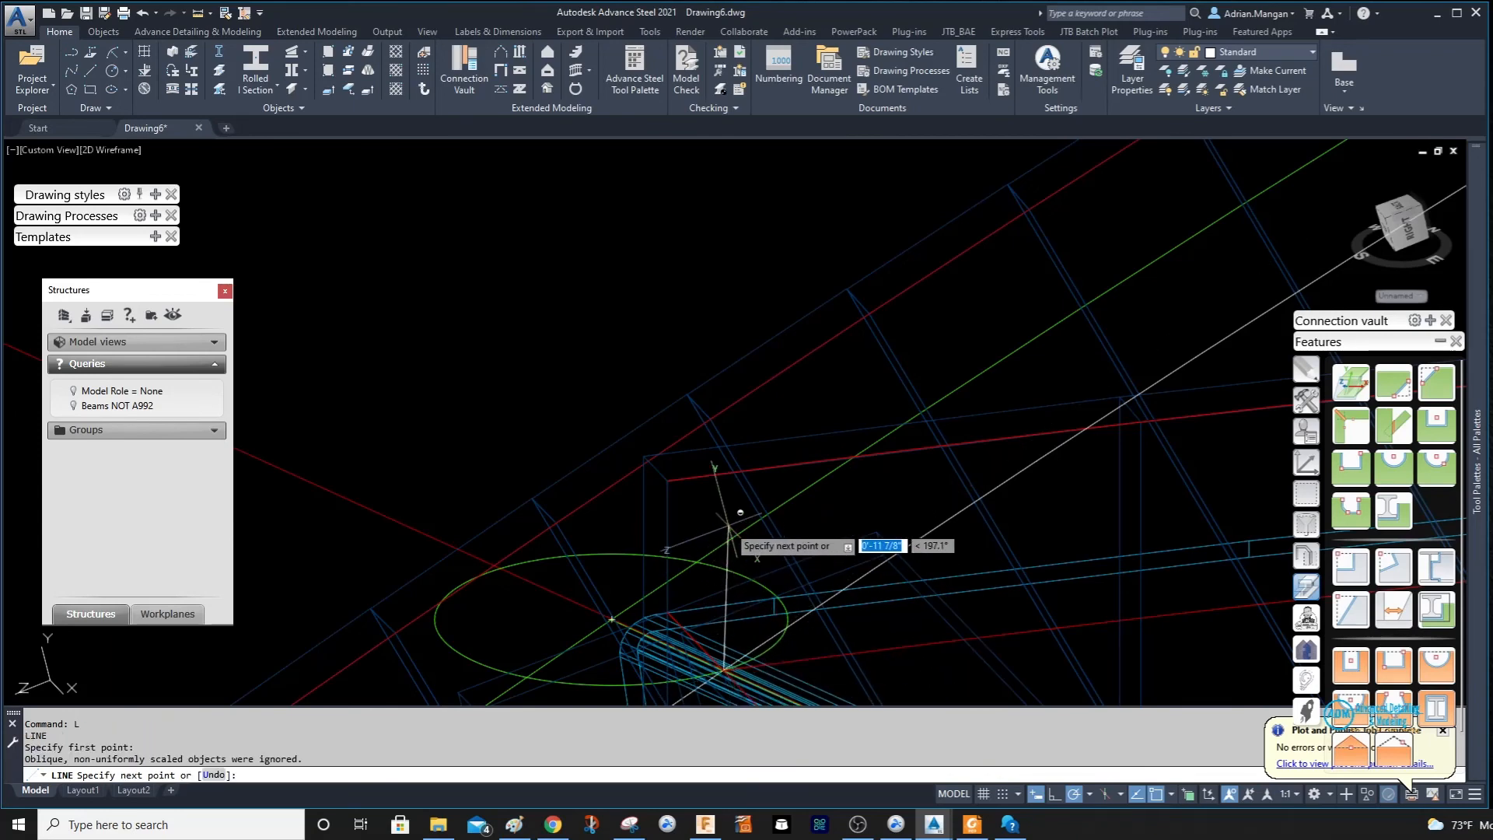
key(Escape)
scroll(853, 465, down, 5)
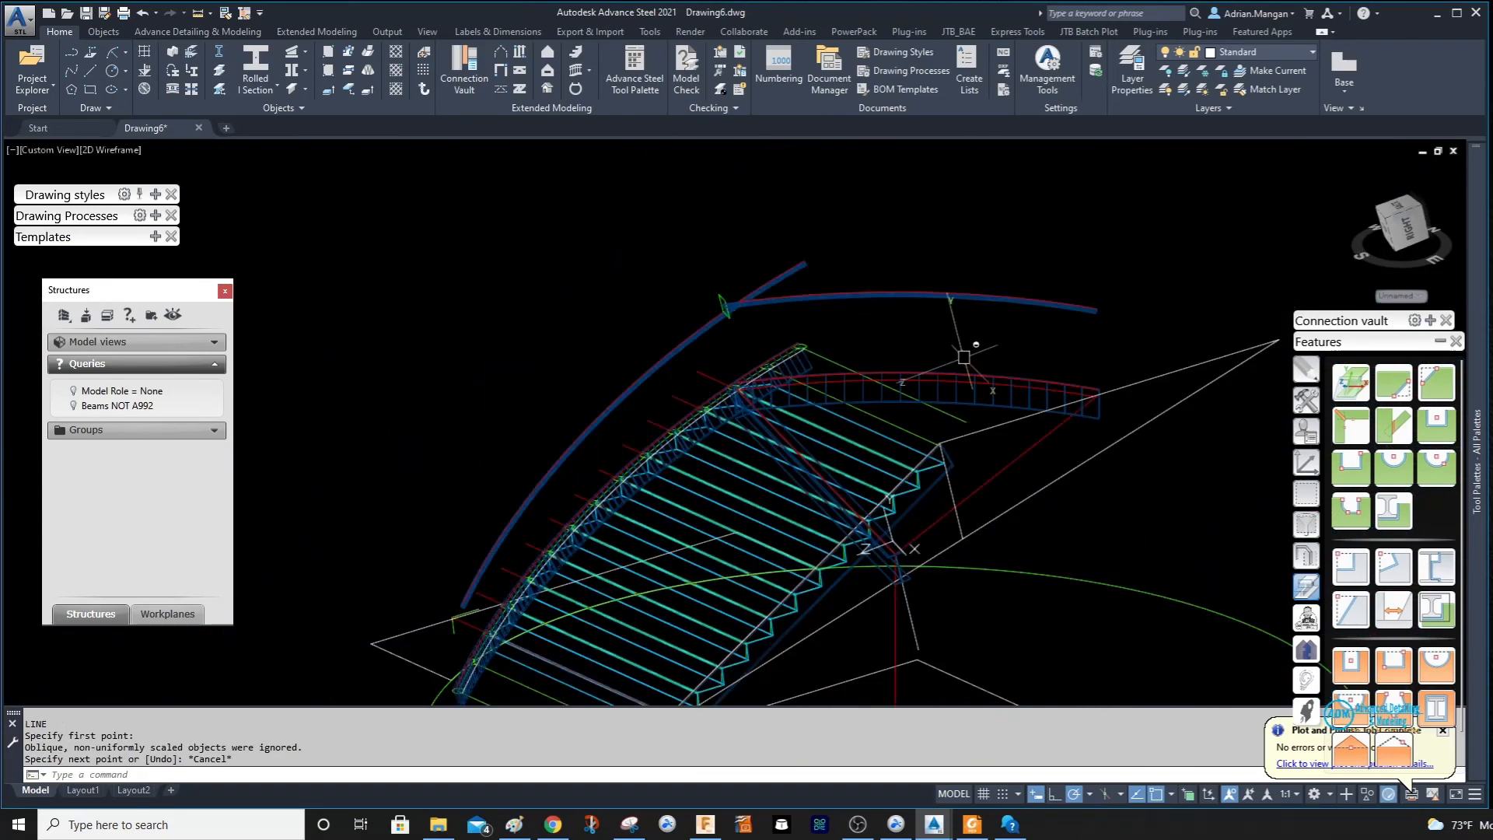
Set the UCS to World and draw a 3' vertical line upward from the radial line's intersection at the top tread's outer nosing.
click(1310, 465)
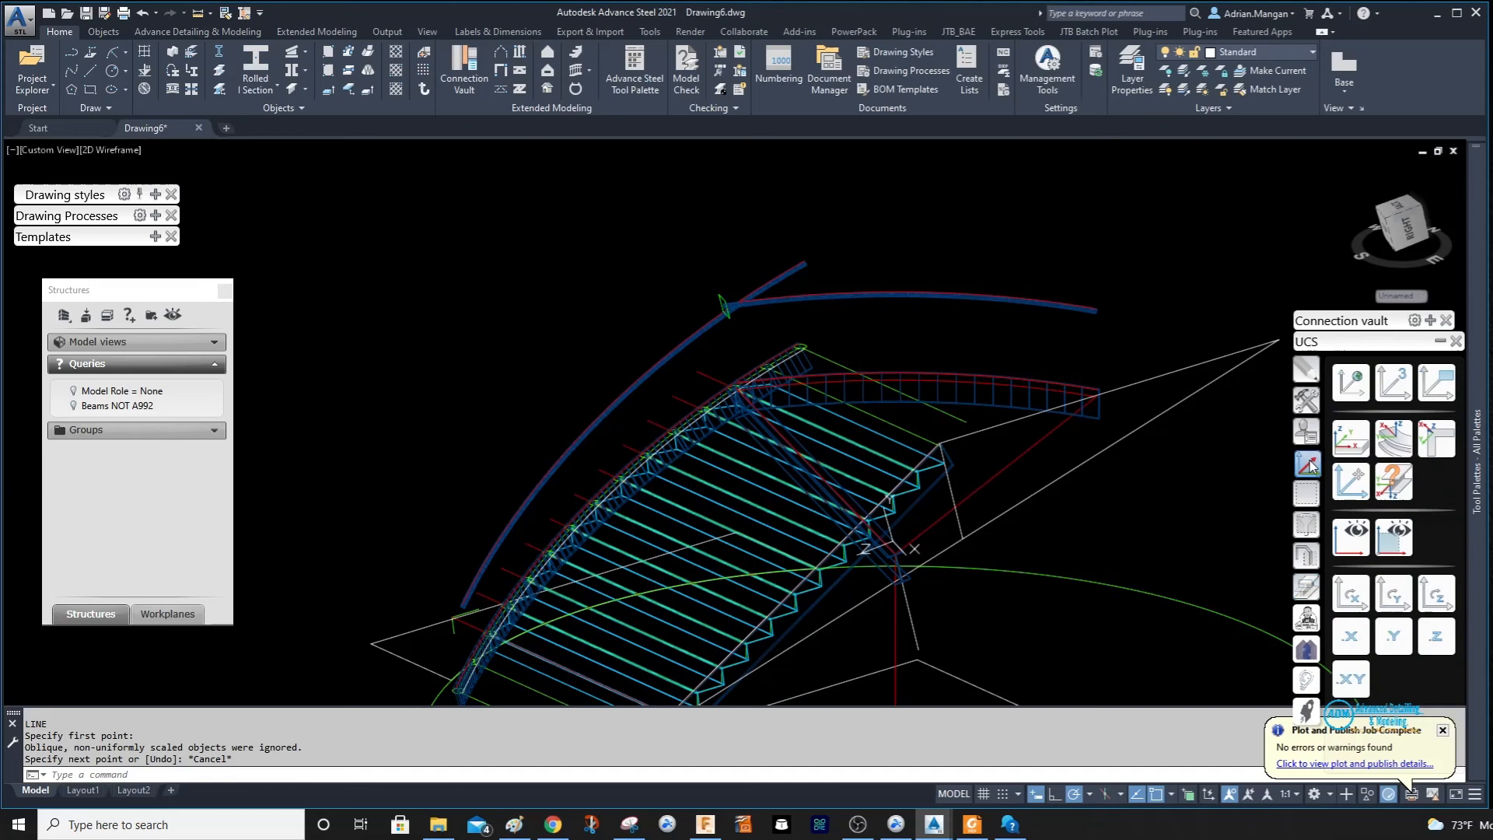
click(1354, 383)
text(l)
key(Return)
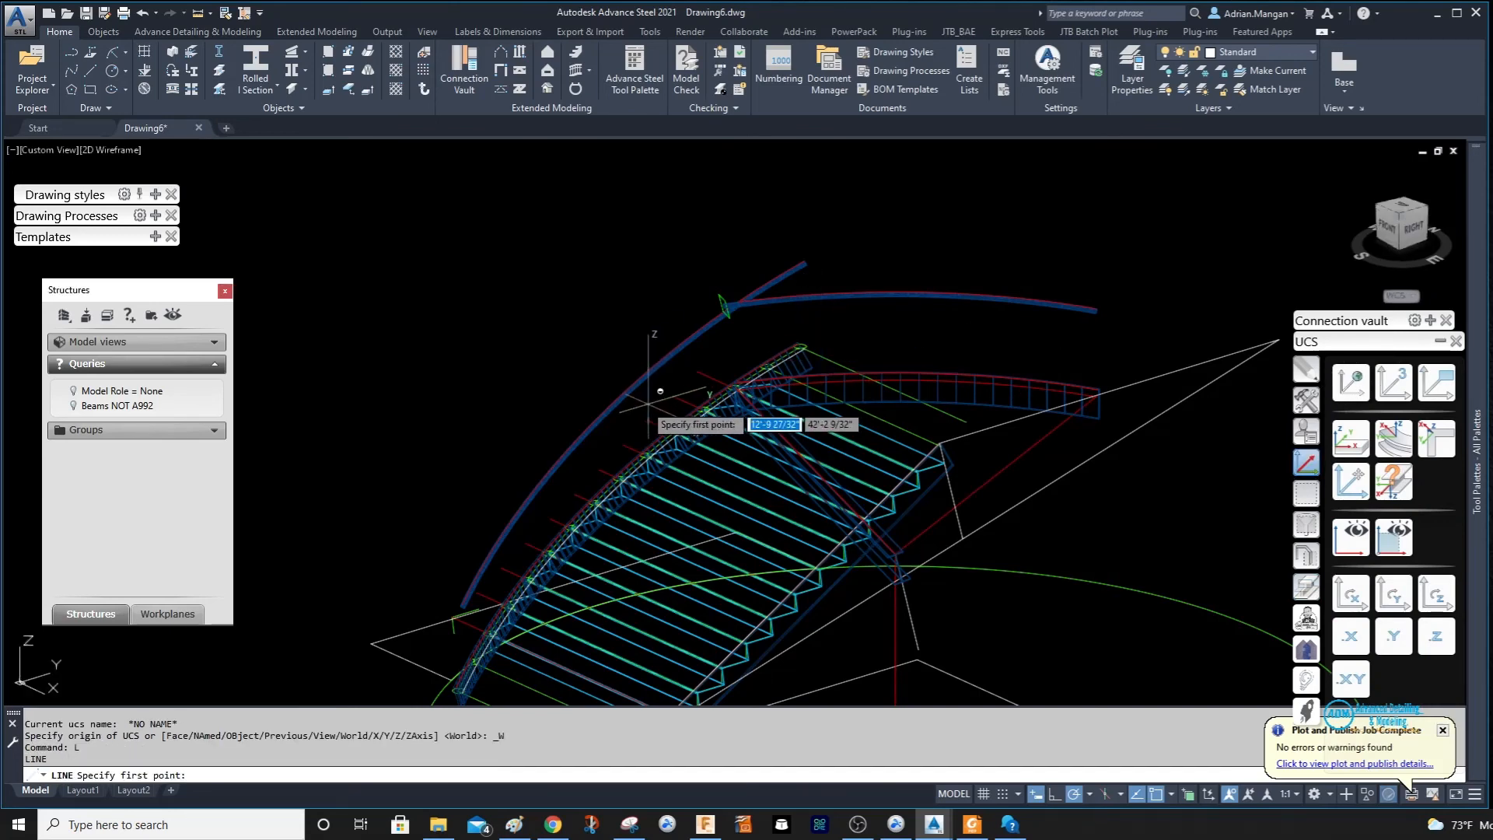
scroll(824, 342, up, 5)
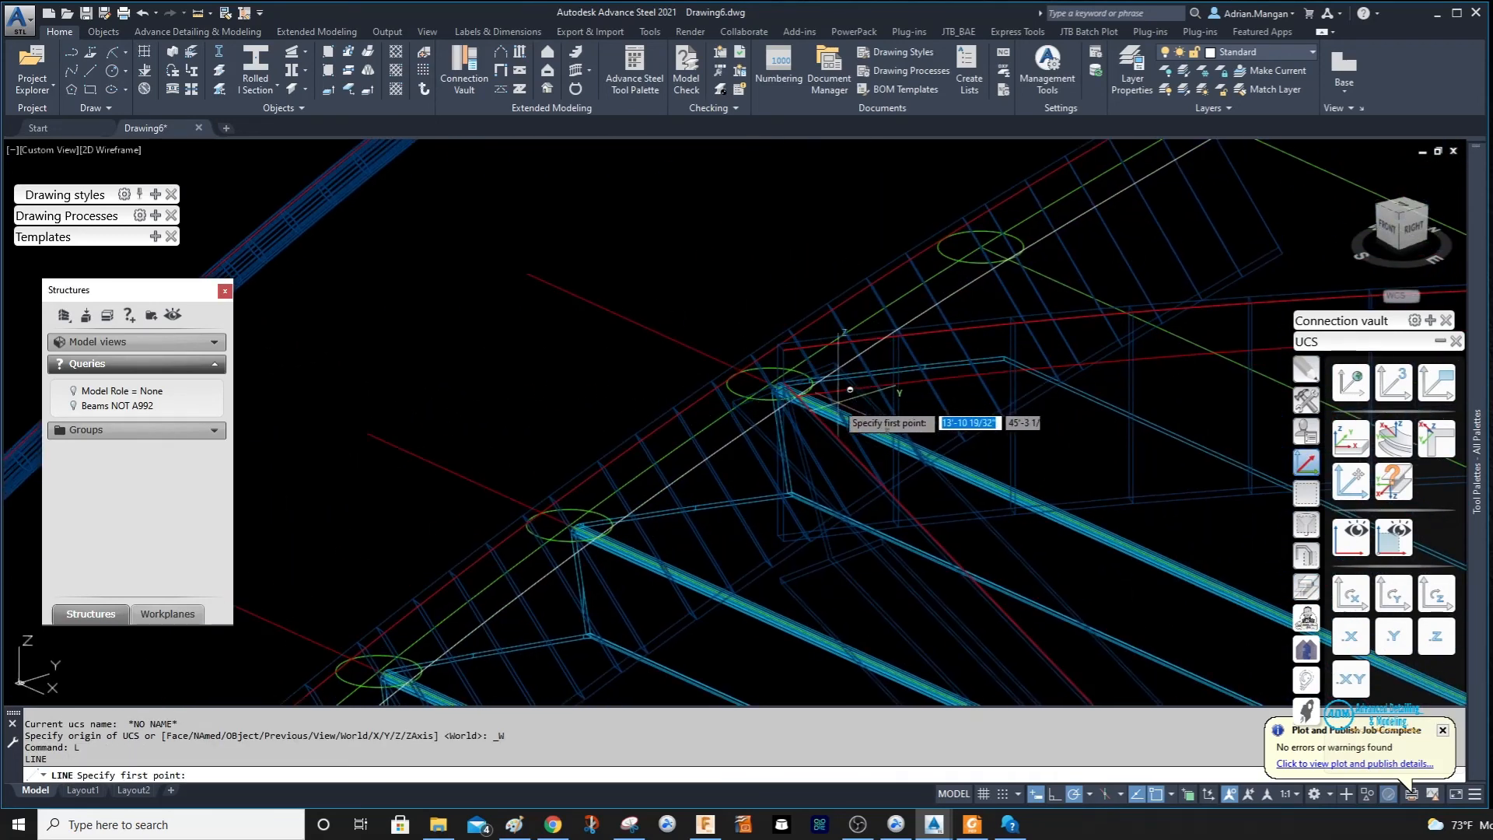
scroll(839, 394, up, 3)
click(820, 411)
scroll(855, 280, down, 5)
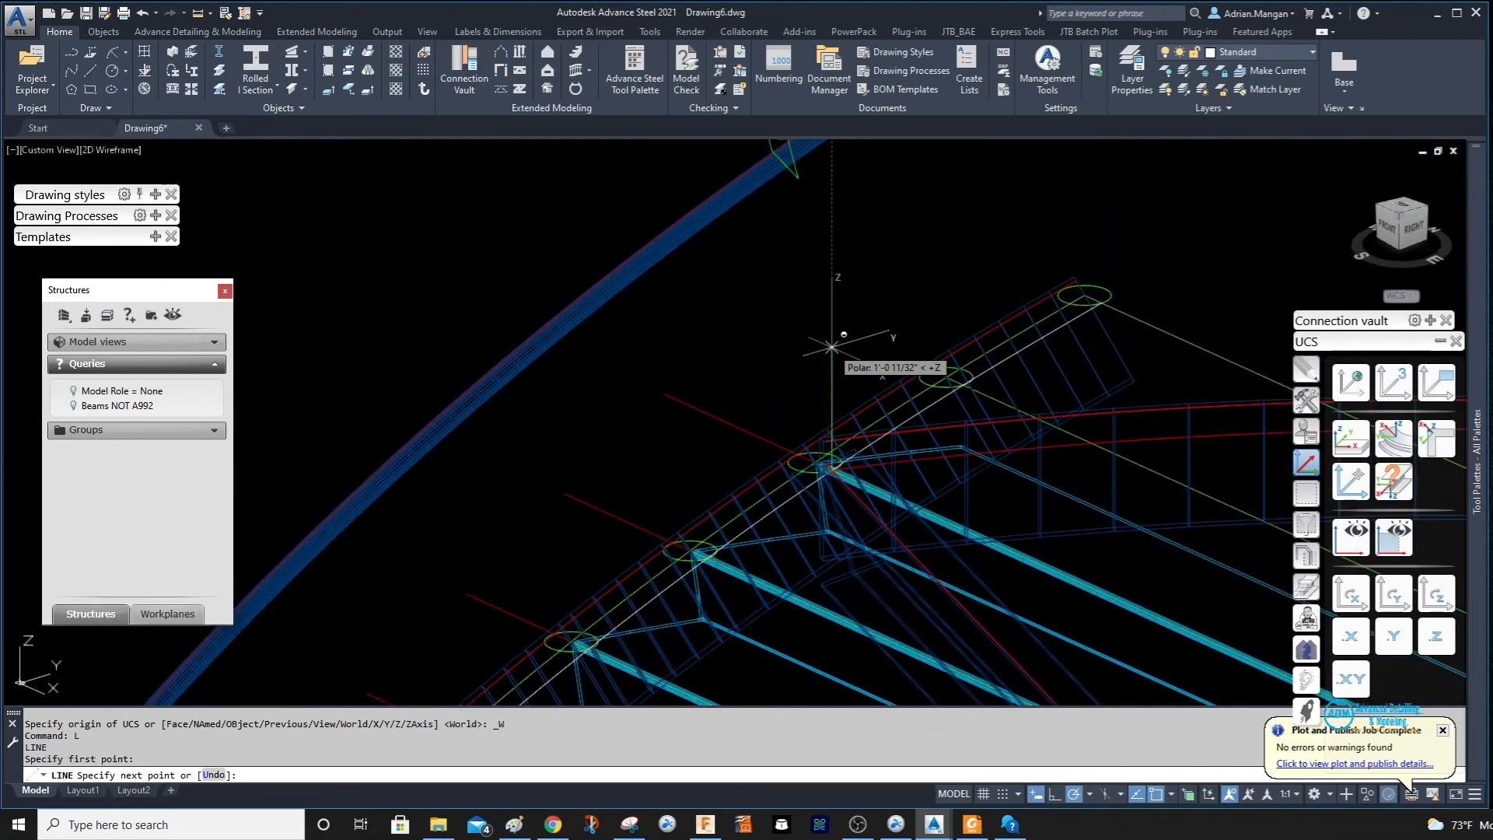
text(3')
key(Return)
key(Escape)
Restore the previous UCS and move its origin to the upper end of the 3' vertical line at the handrail joint.
scroll(894, 319, down, 3)
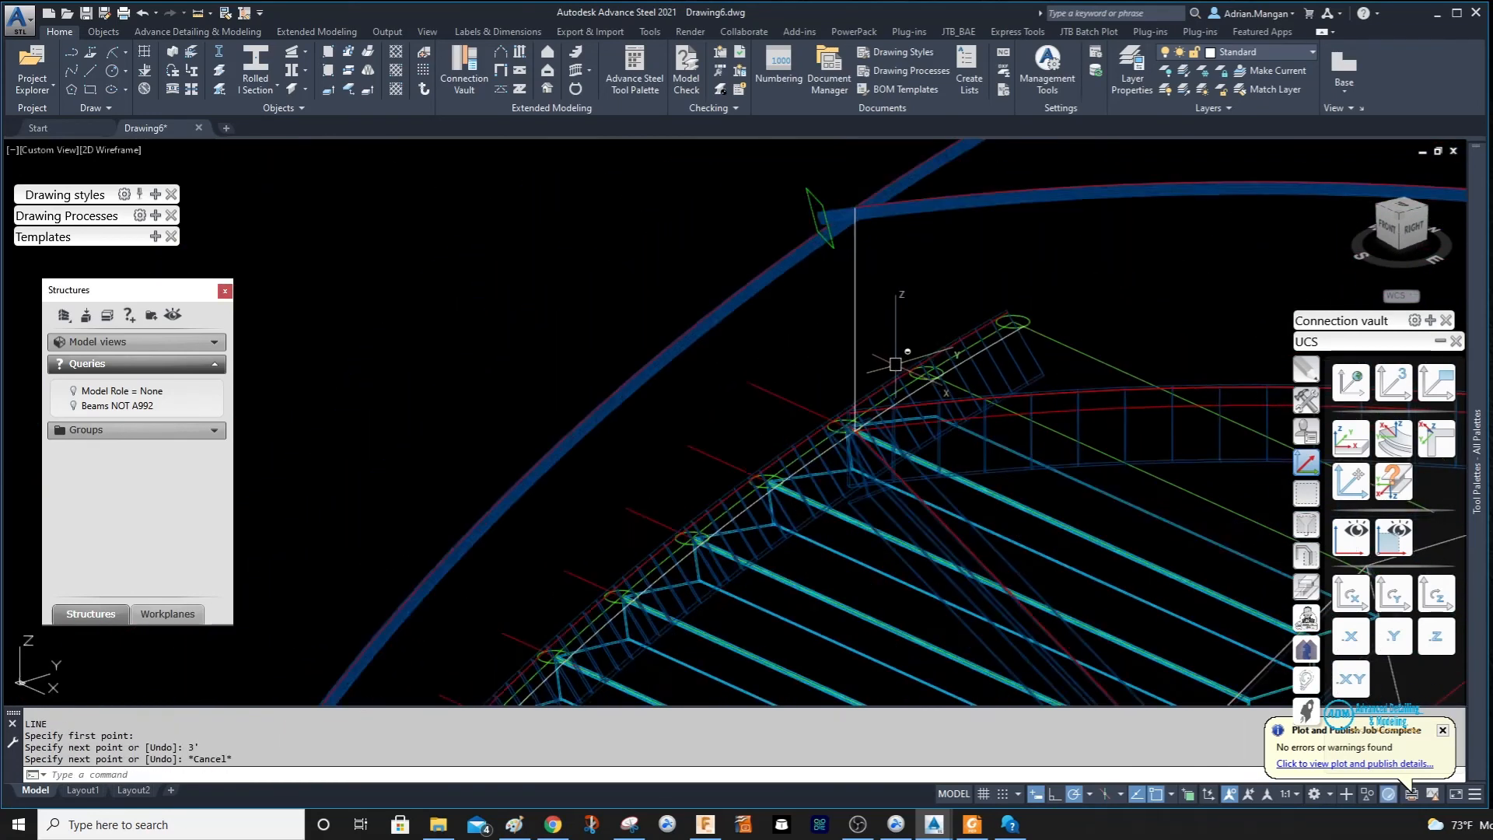
text(u)
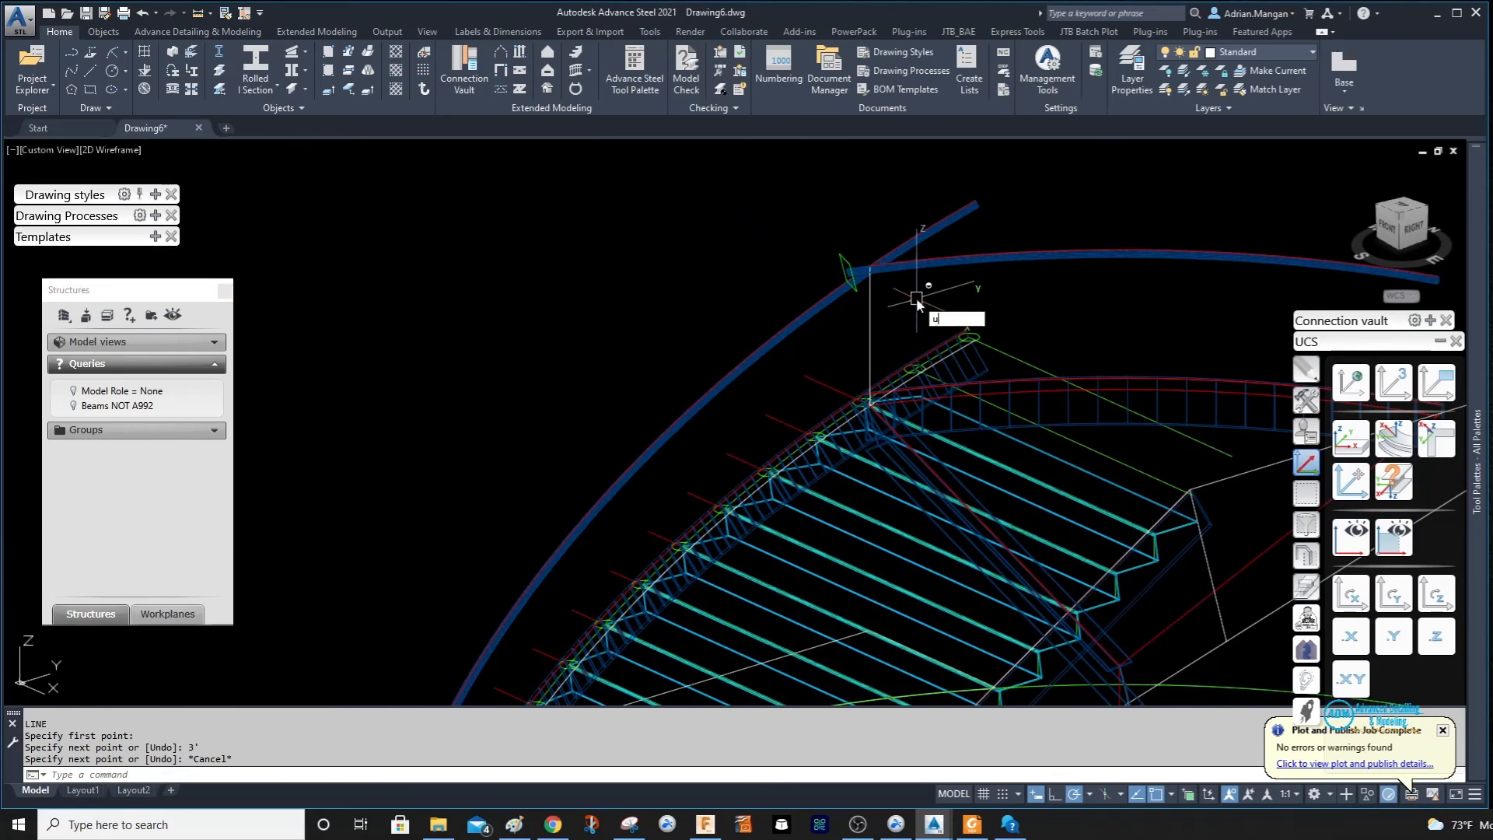
text(cs)
key(Return)
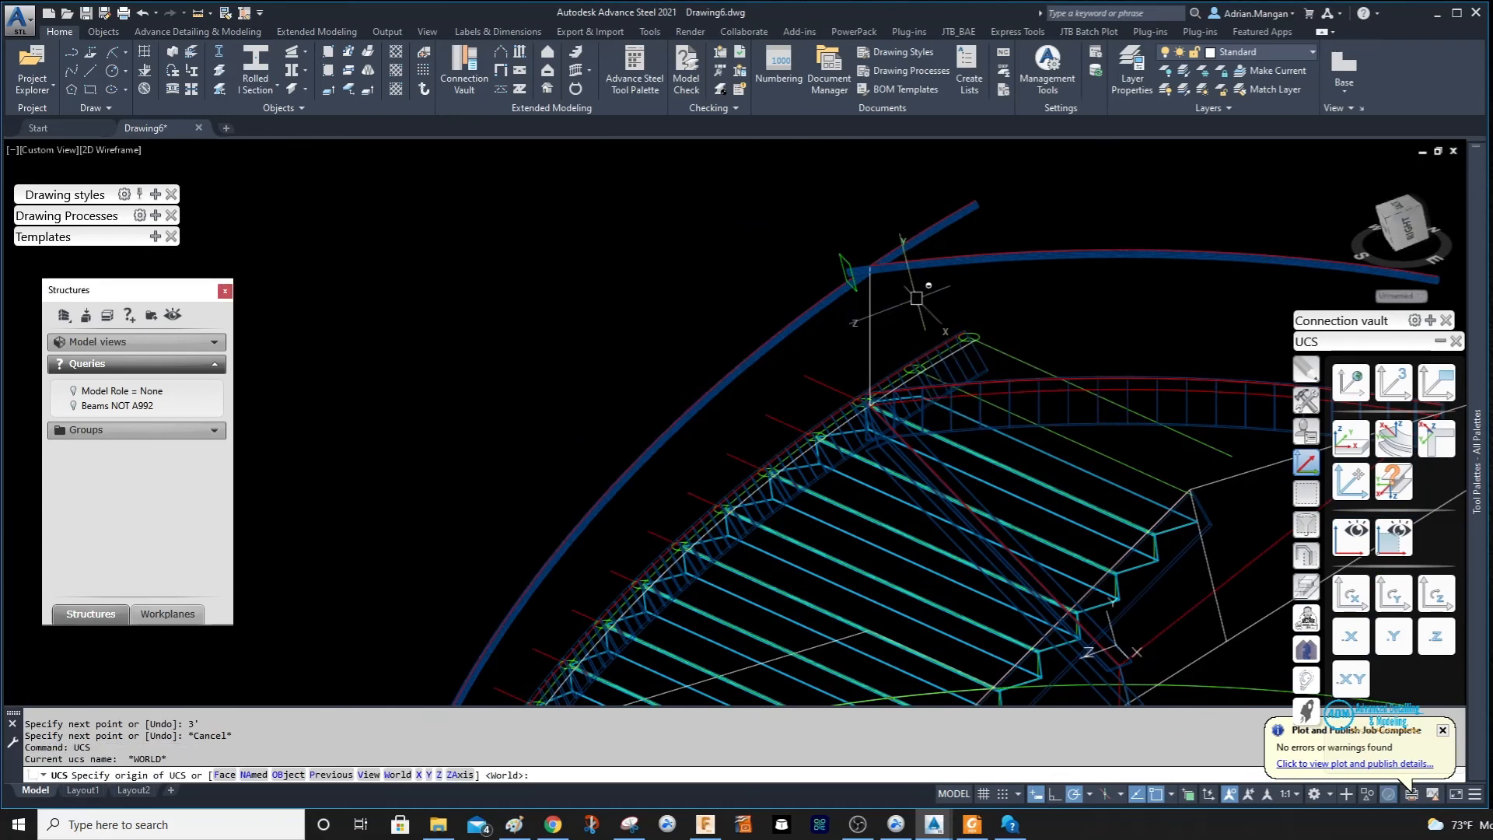
text(p)
key(Return)
click(1350, 480)
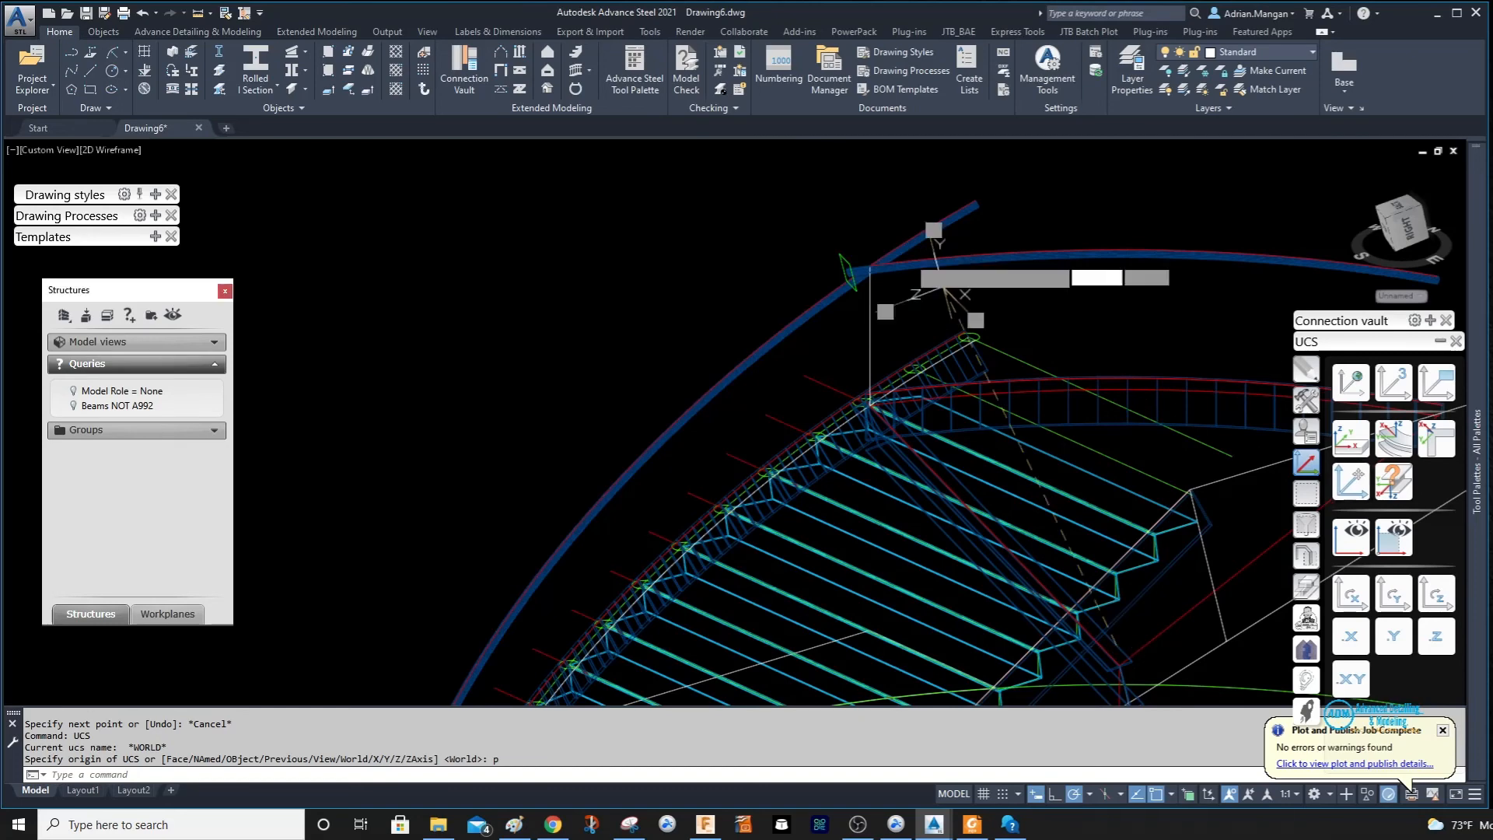
scroll(801, 256, up, 5)
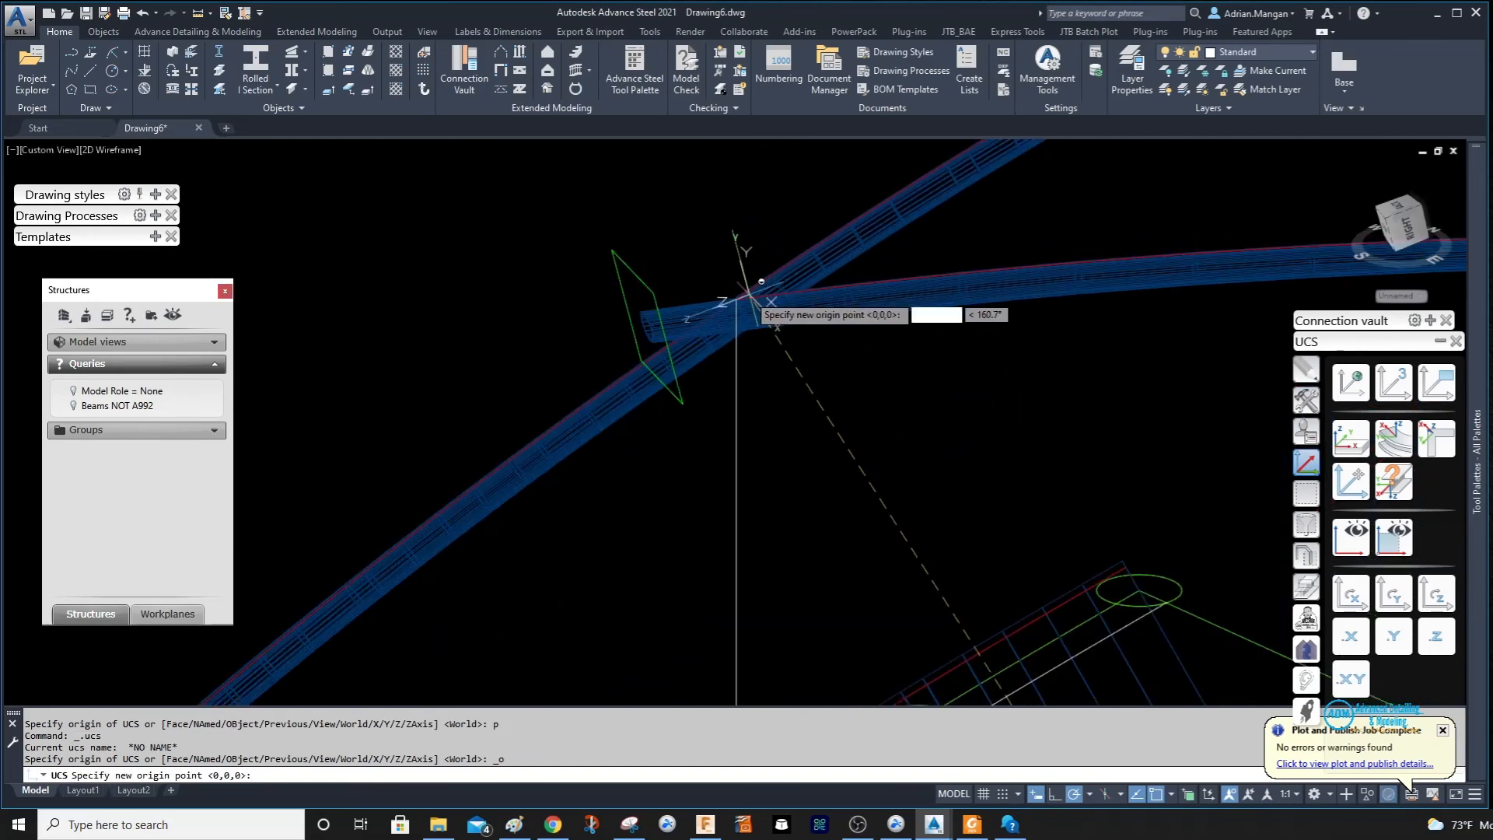
scroll(737, 300, up, 2)
scroll(737, 299, up, 4)
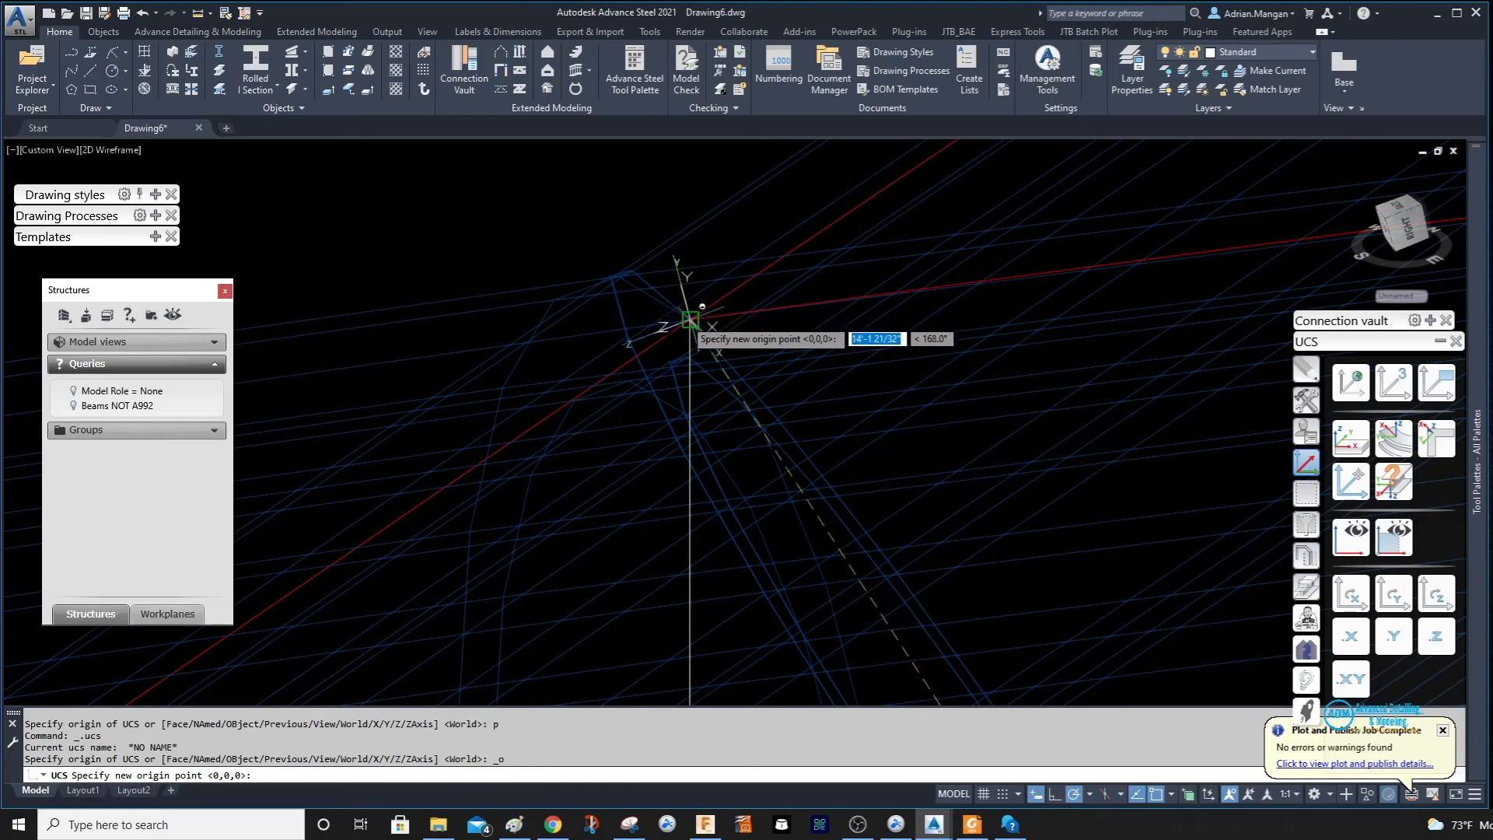
click(690, 319)
scroll(722, 267, down, 4)
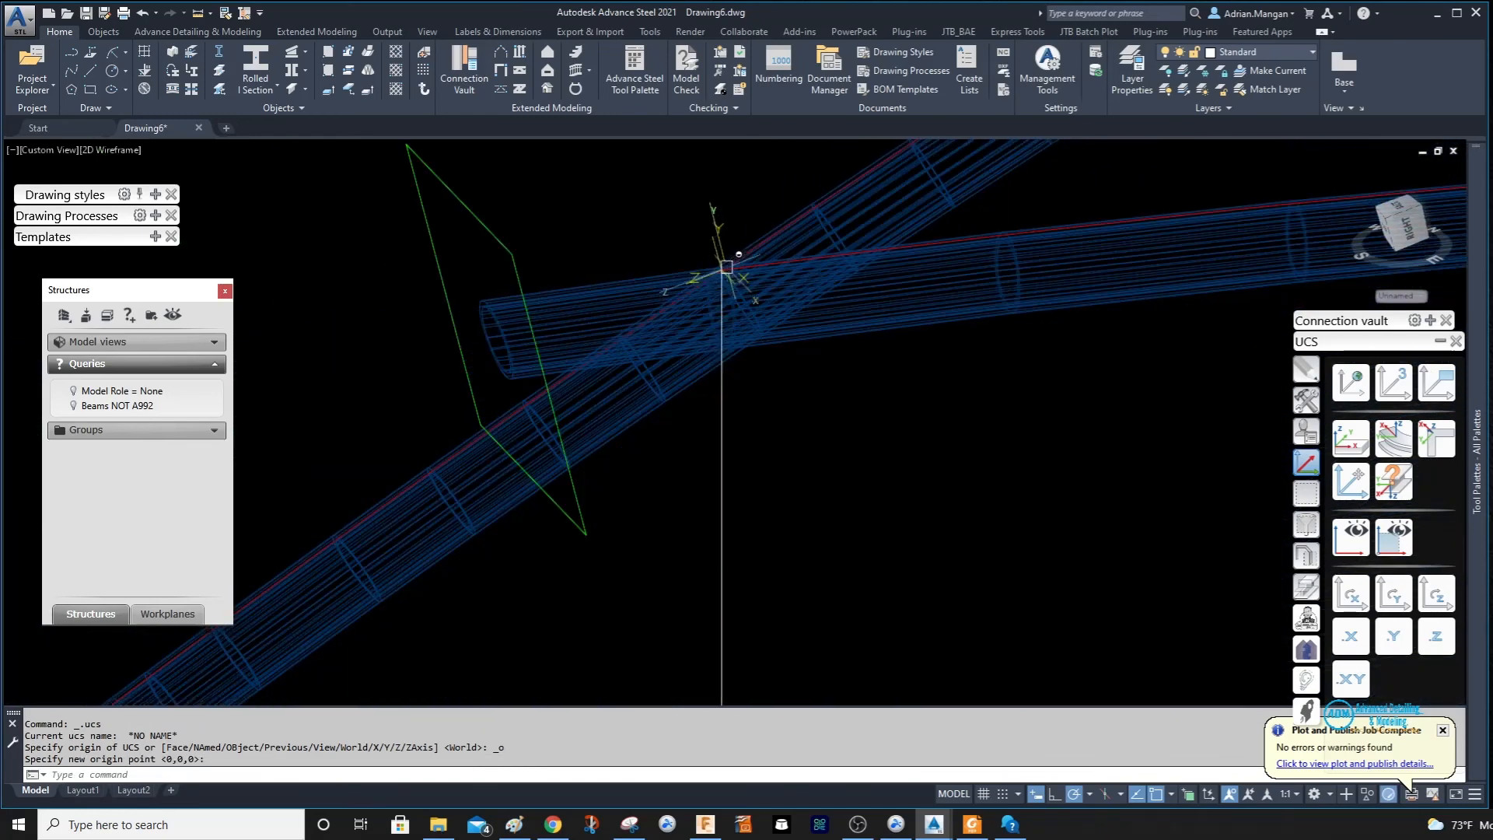
Shorten the curved landing handrail pipe at the current UCS plane through the end of the vertical line.
click(1311, 498)
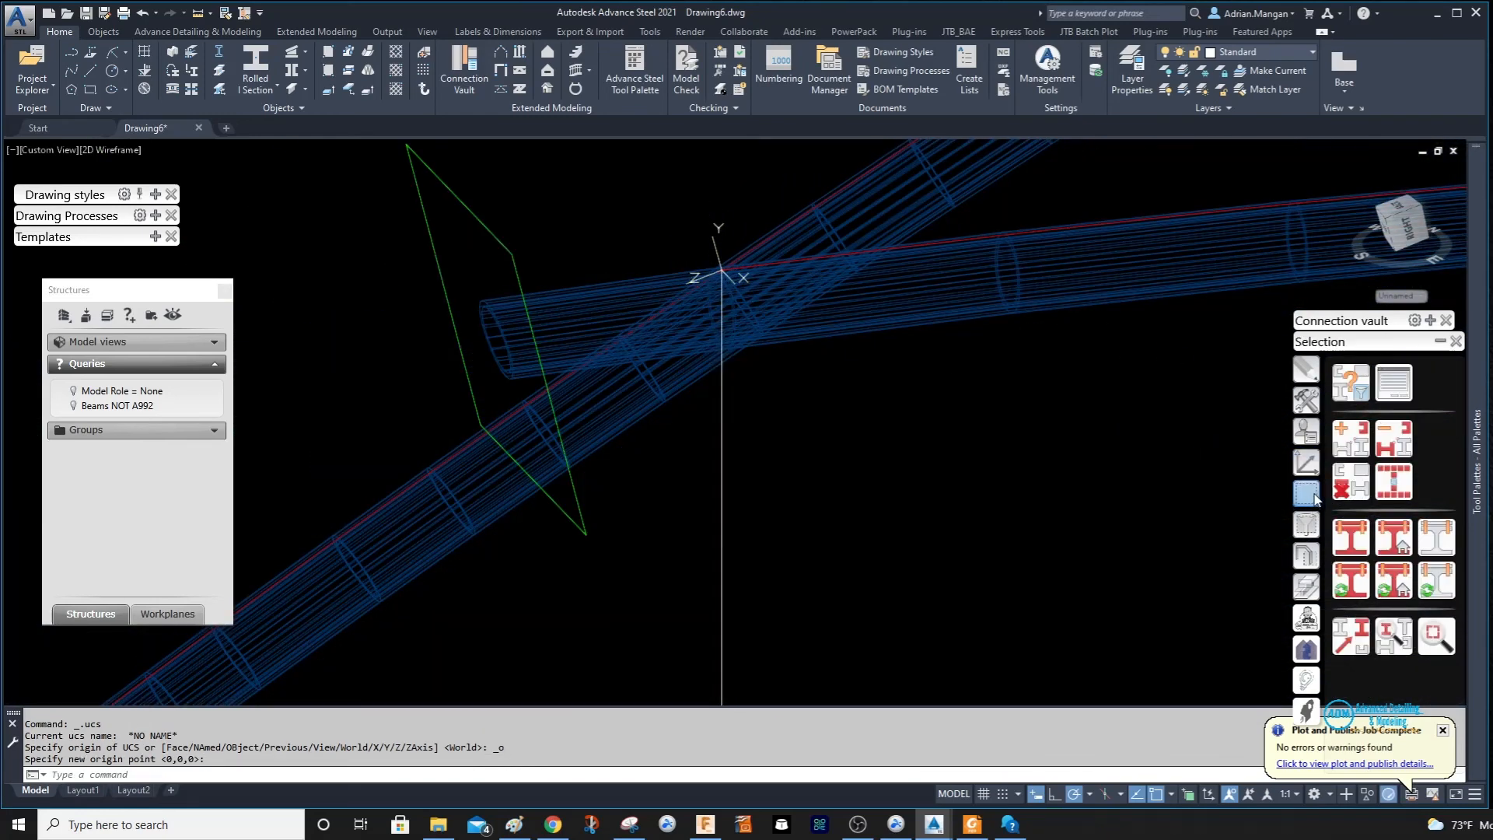
click(1318, 583)
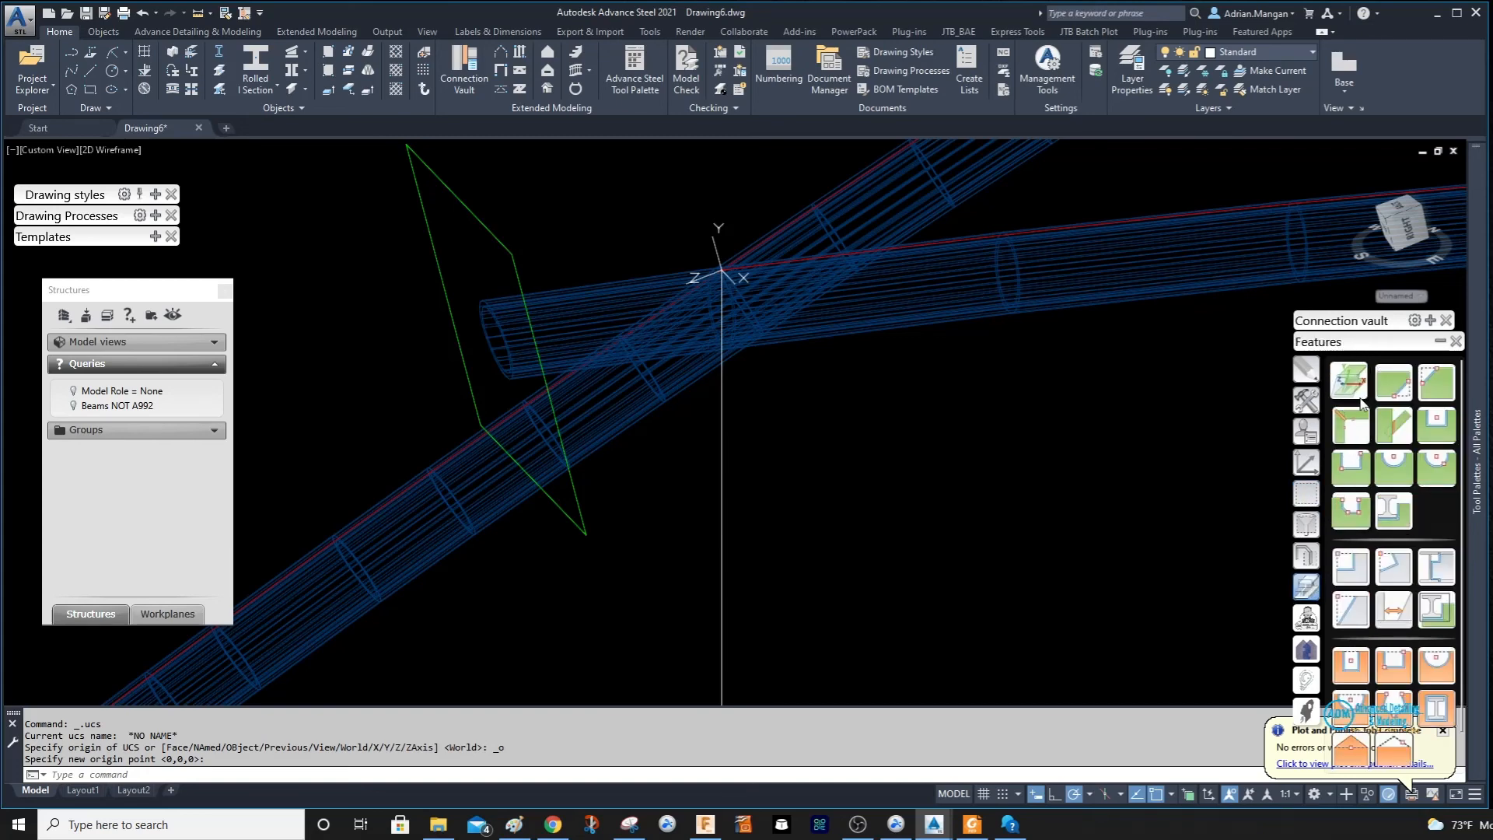
click(1358, 385)
click(618, 289)
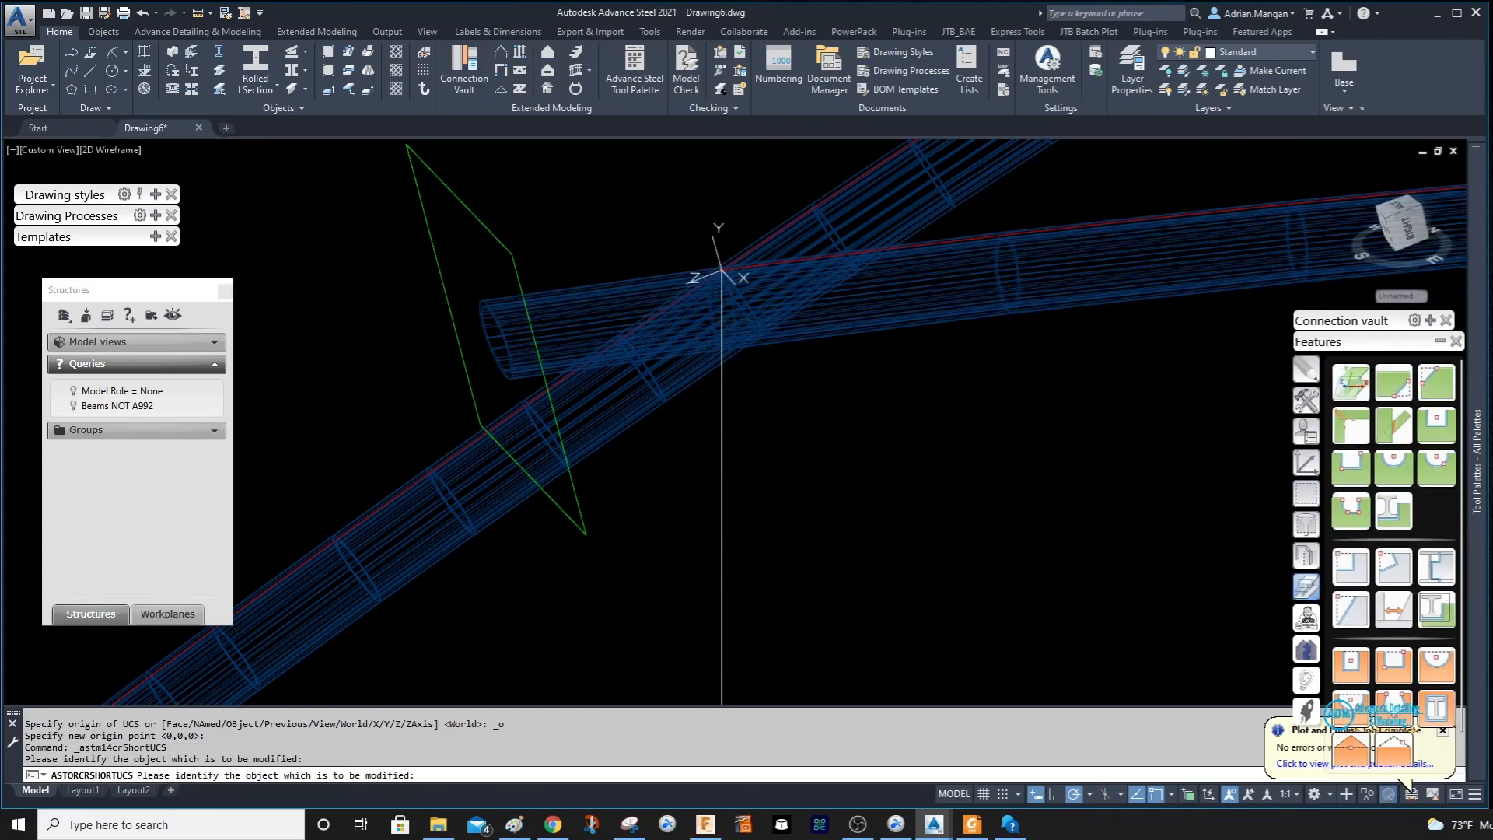
right_click(614, 292)
key(Escape)
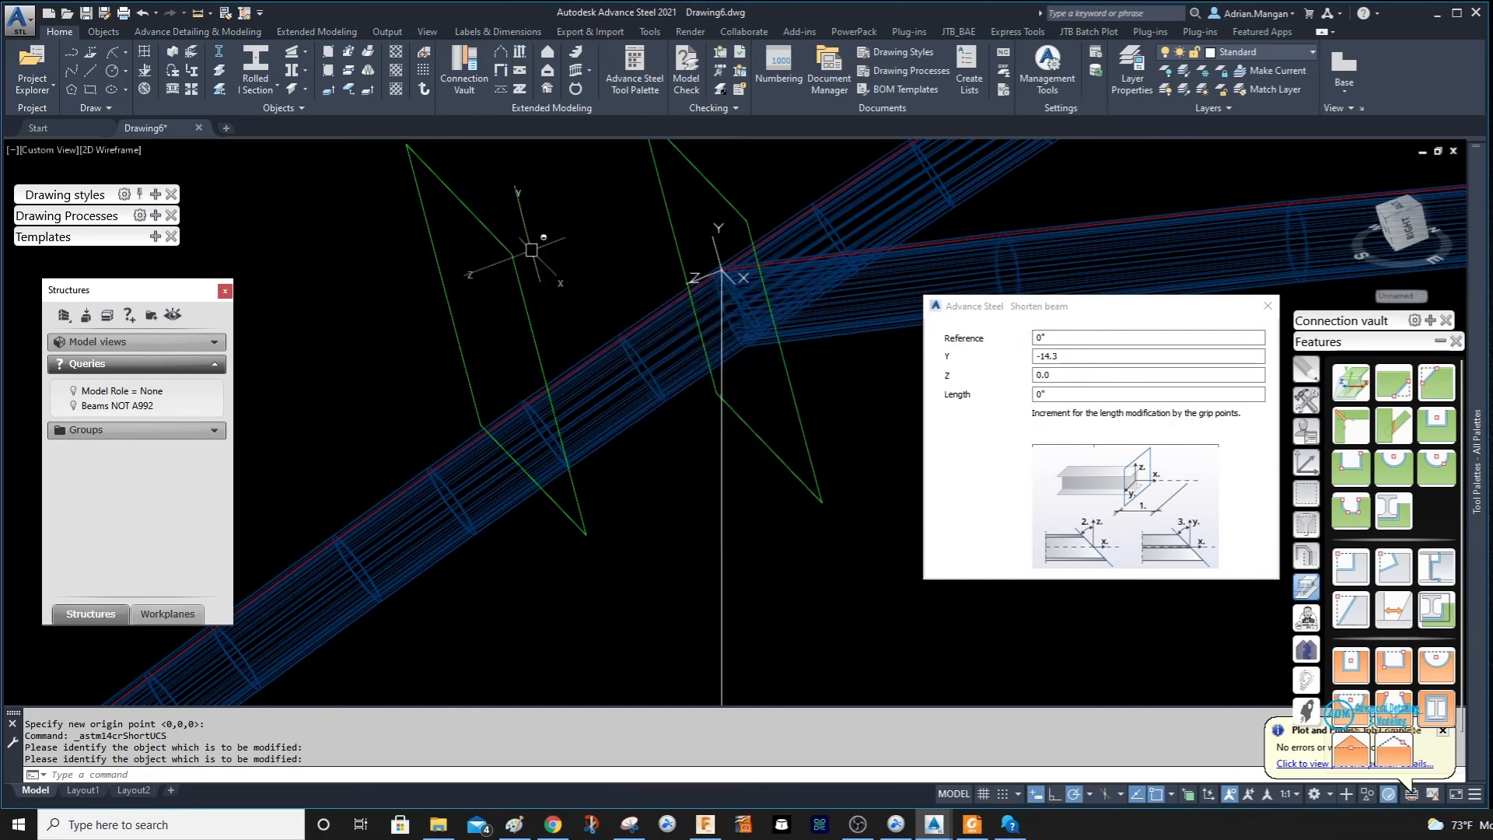
Erase the earlier shortening plane located past the vertical line on the landing handrail pipe.
click(513, 247)
key(Delete)
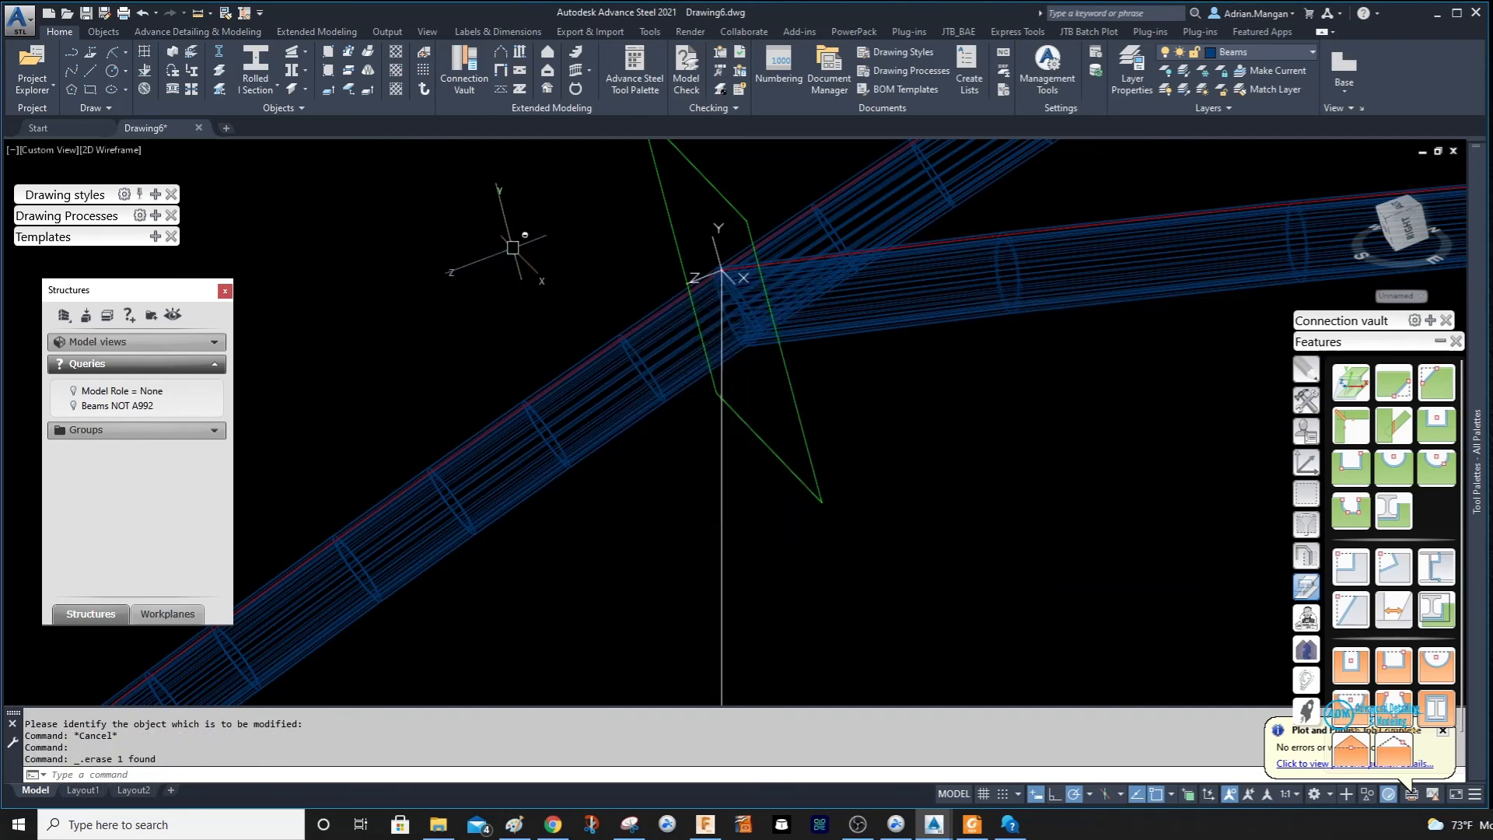
scroll(754, 336, down, 4)
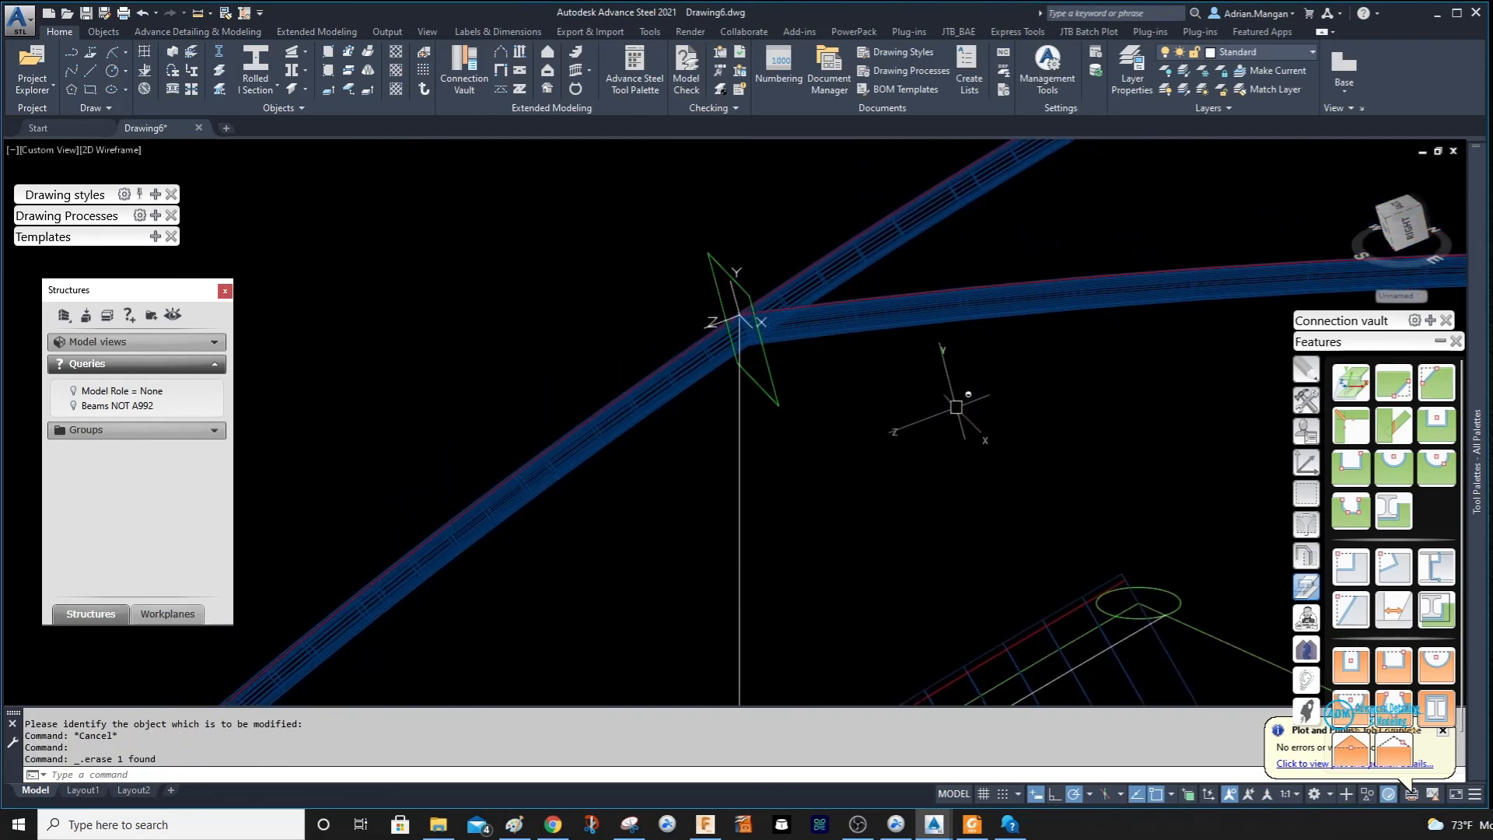
Rotate the UCS twice about the X axis and shorten the stair handrail pipe at that plane.
click(1309, 464)
click(1361, 599)
click(1361, 598)
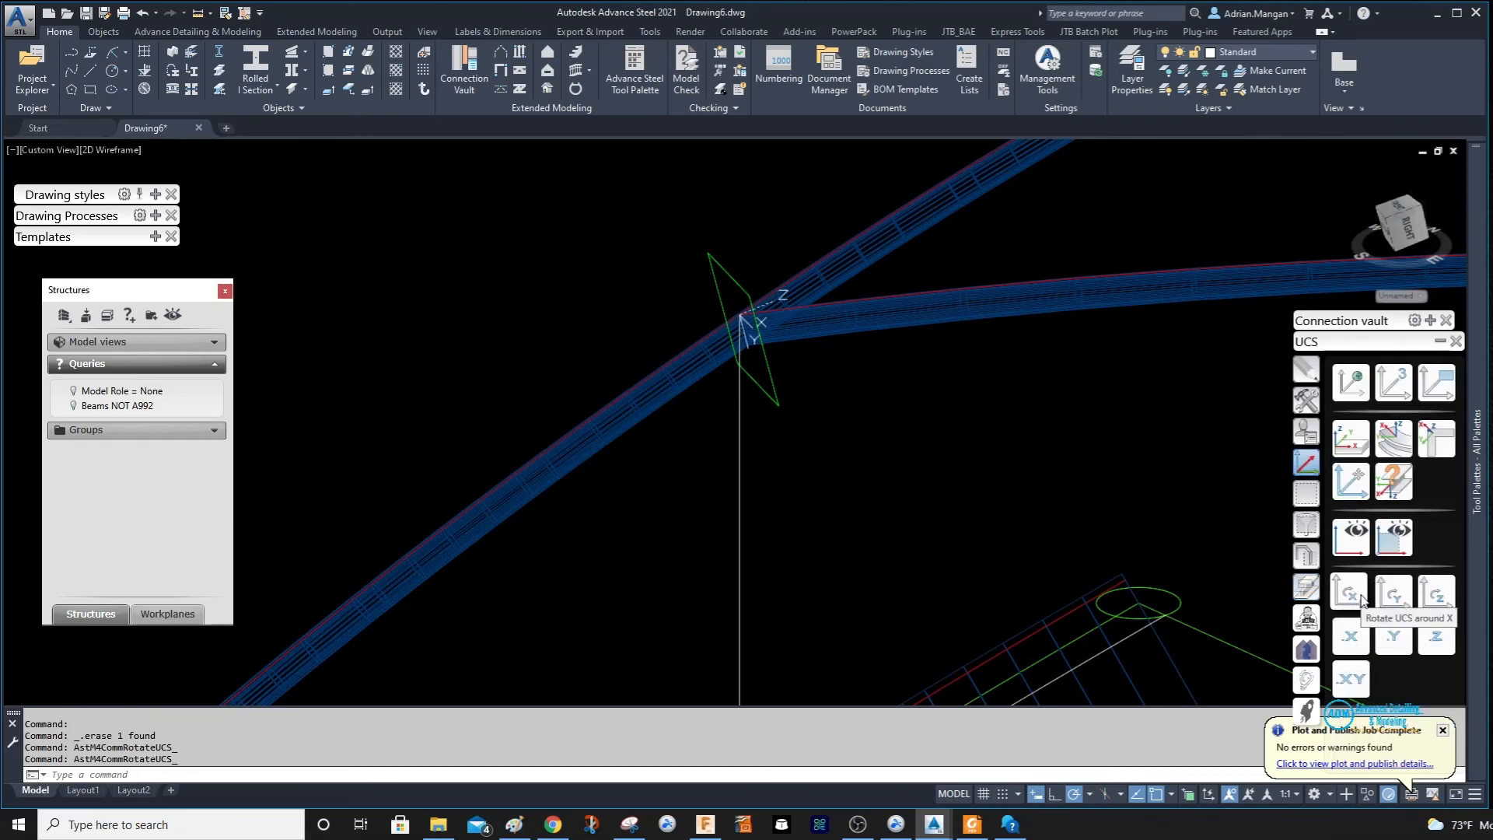
click(1310, 587)
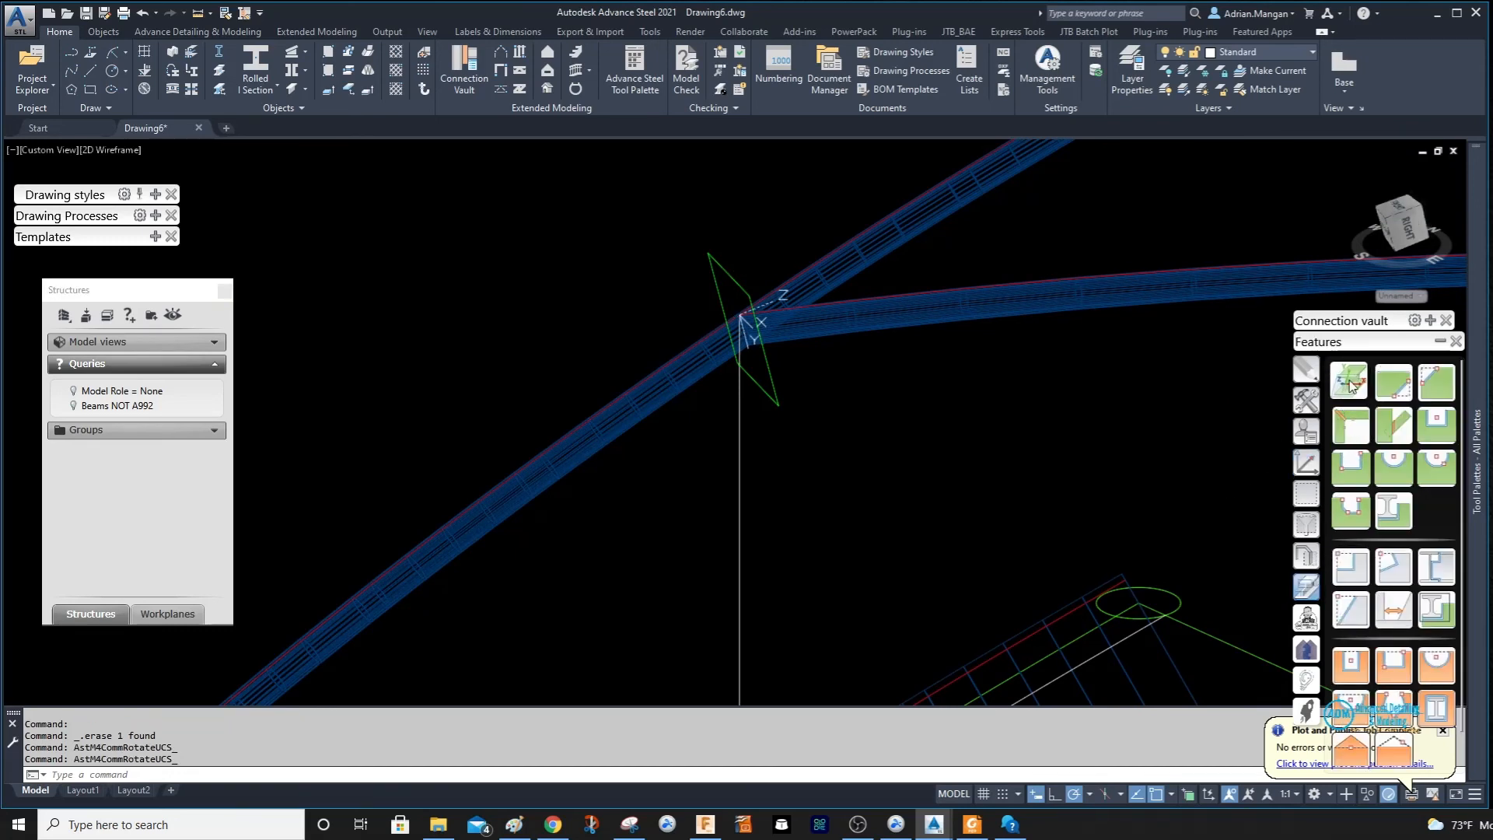
click(1351, 383)
click(888, 221)
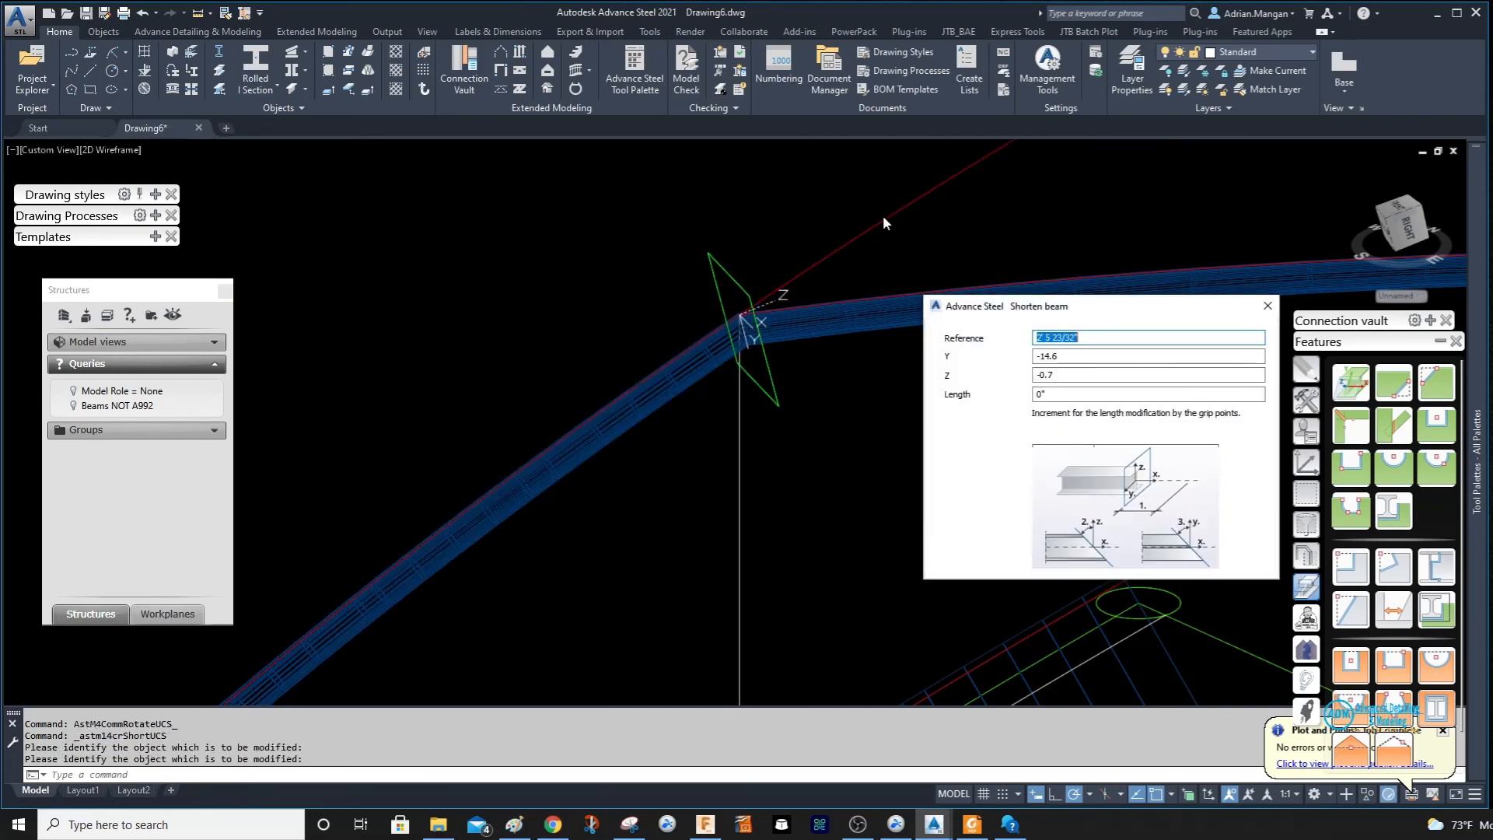
click(1267, 306)
Examine the joint between the stair and landing handrail pipes and the stringer intersection beneath it.
scroll(735, 300, down, 5)
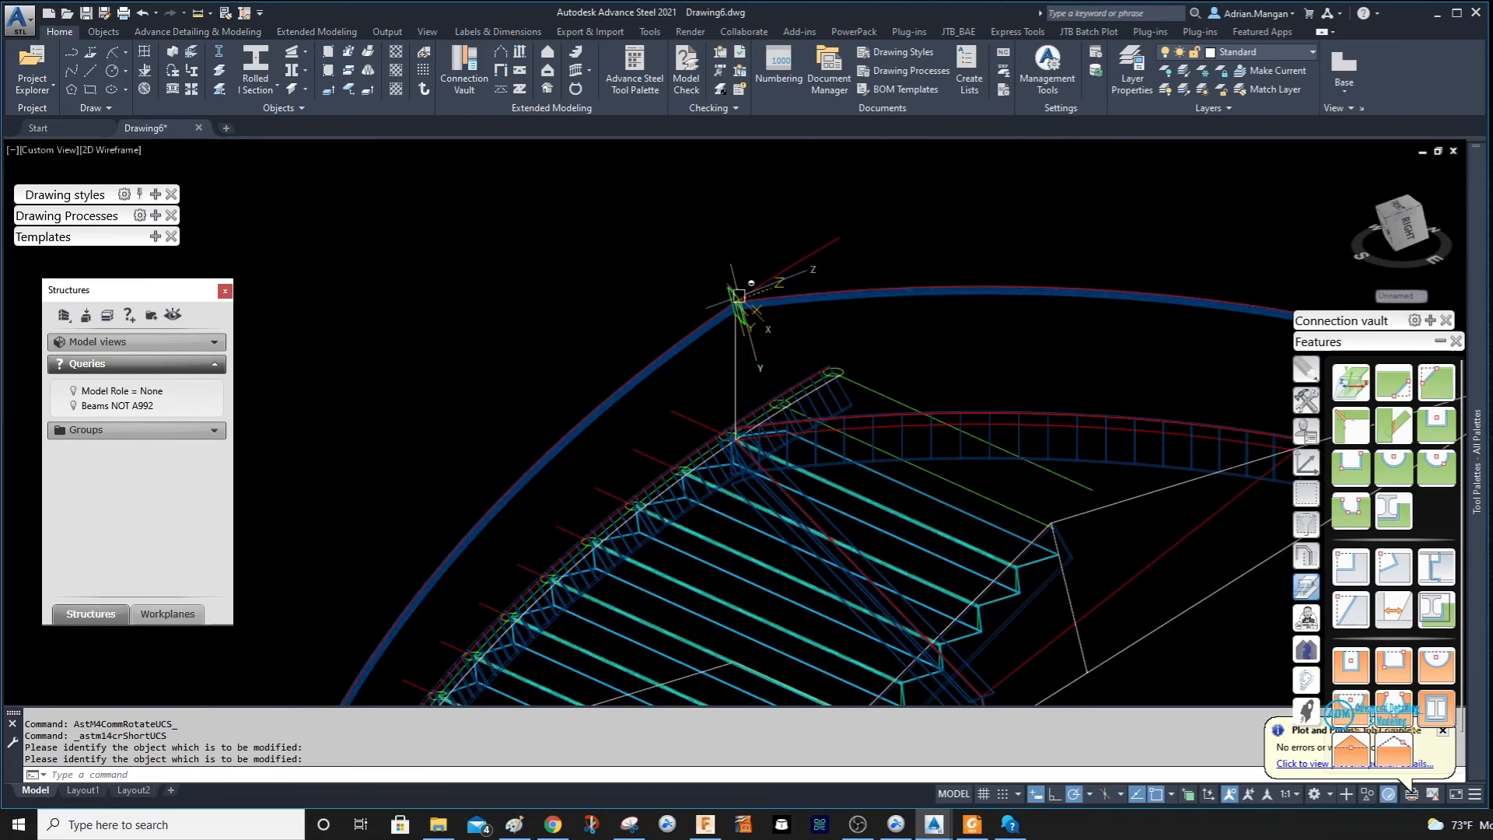
shift+middle_drag(736, 300, 800, 337)
scroll(717, 301, up, 6)
scroll(885, 360, up, 5)
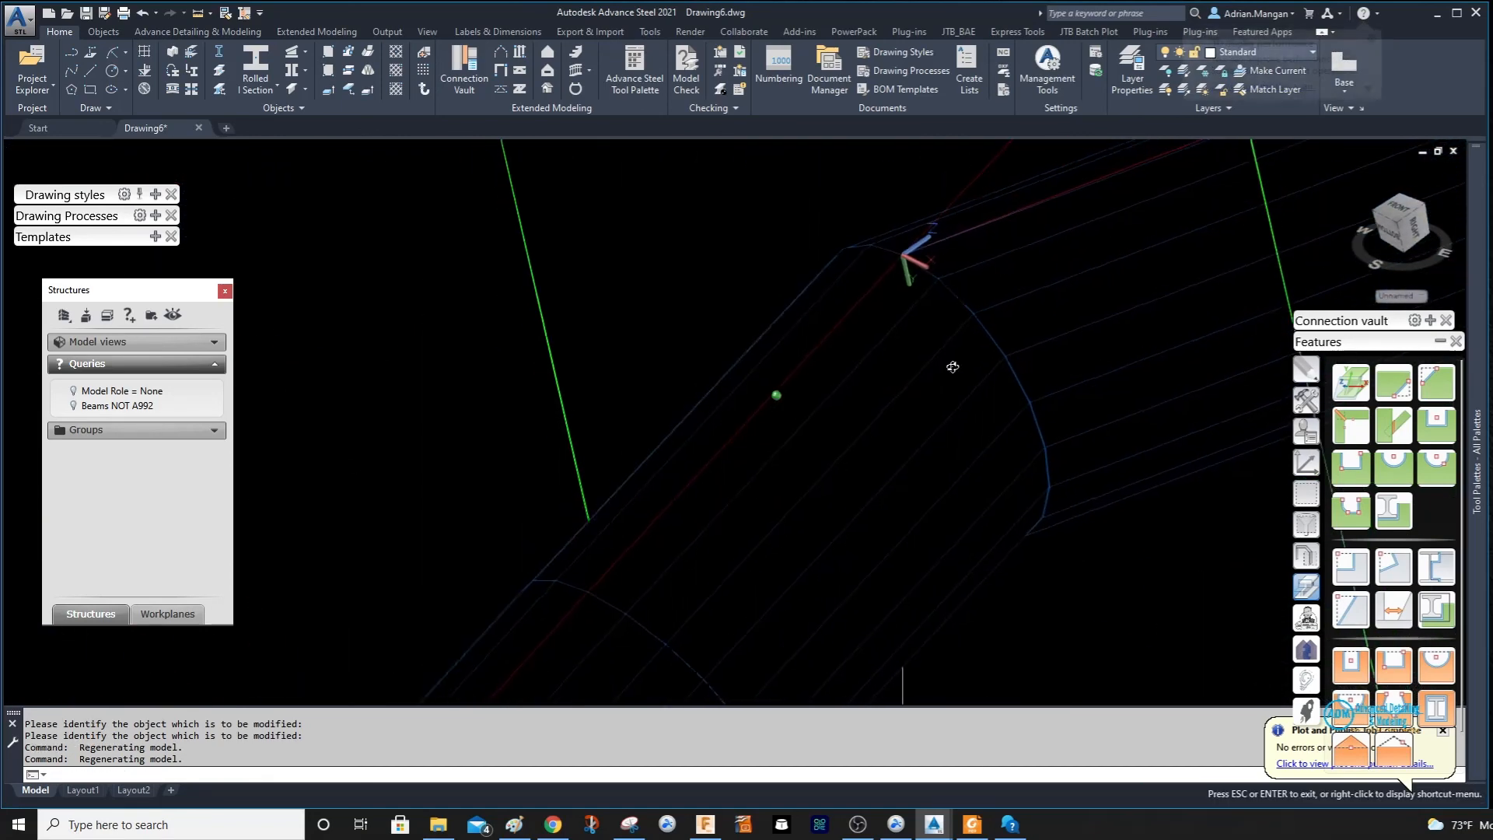
scroll(960, 425, down, 10)
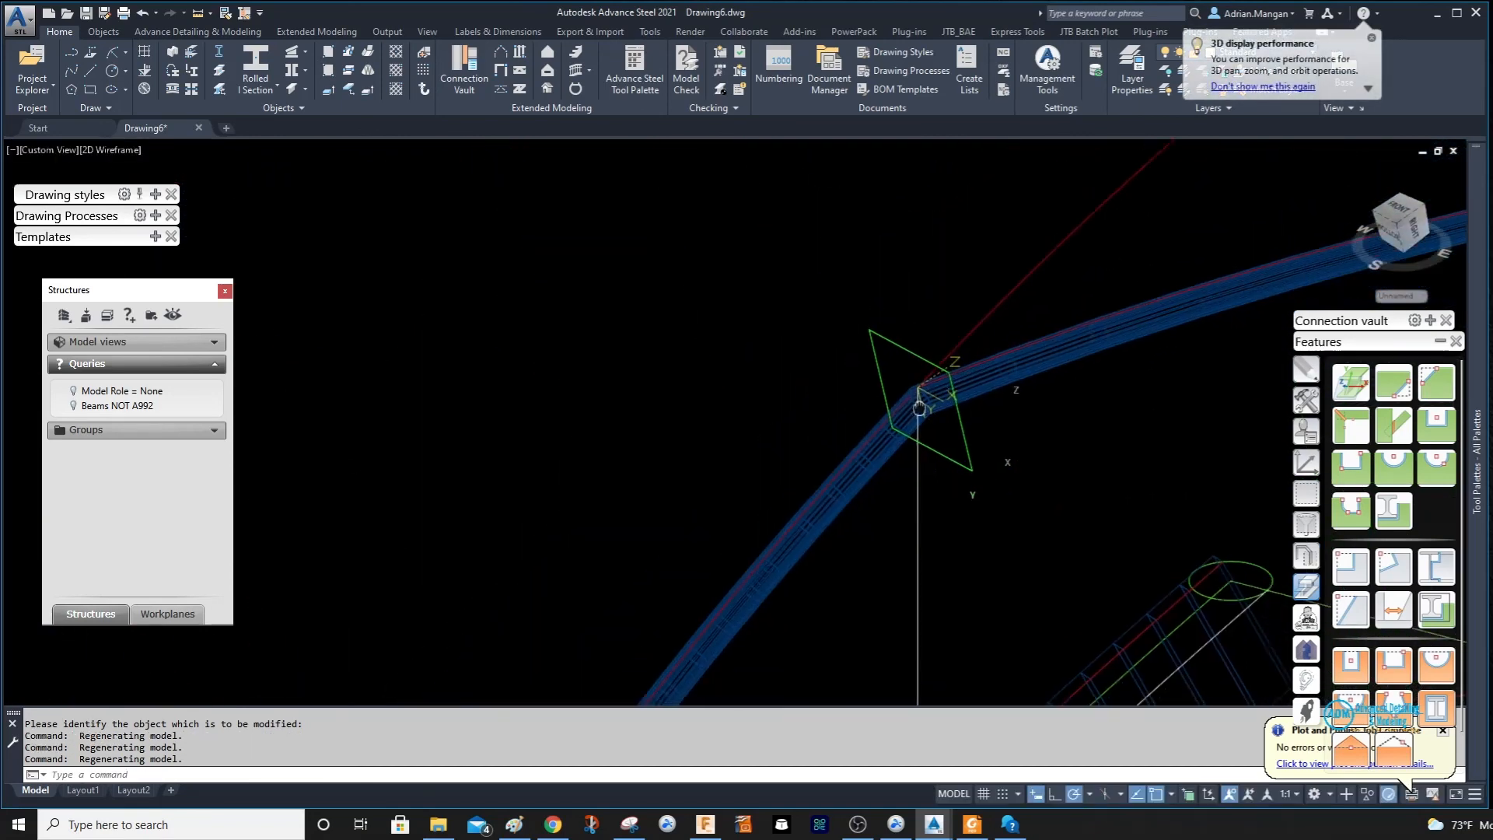
middle_drag(961, 426, 621, 182)
scroll(747, 307, down, 4)
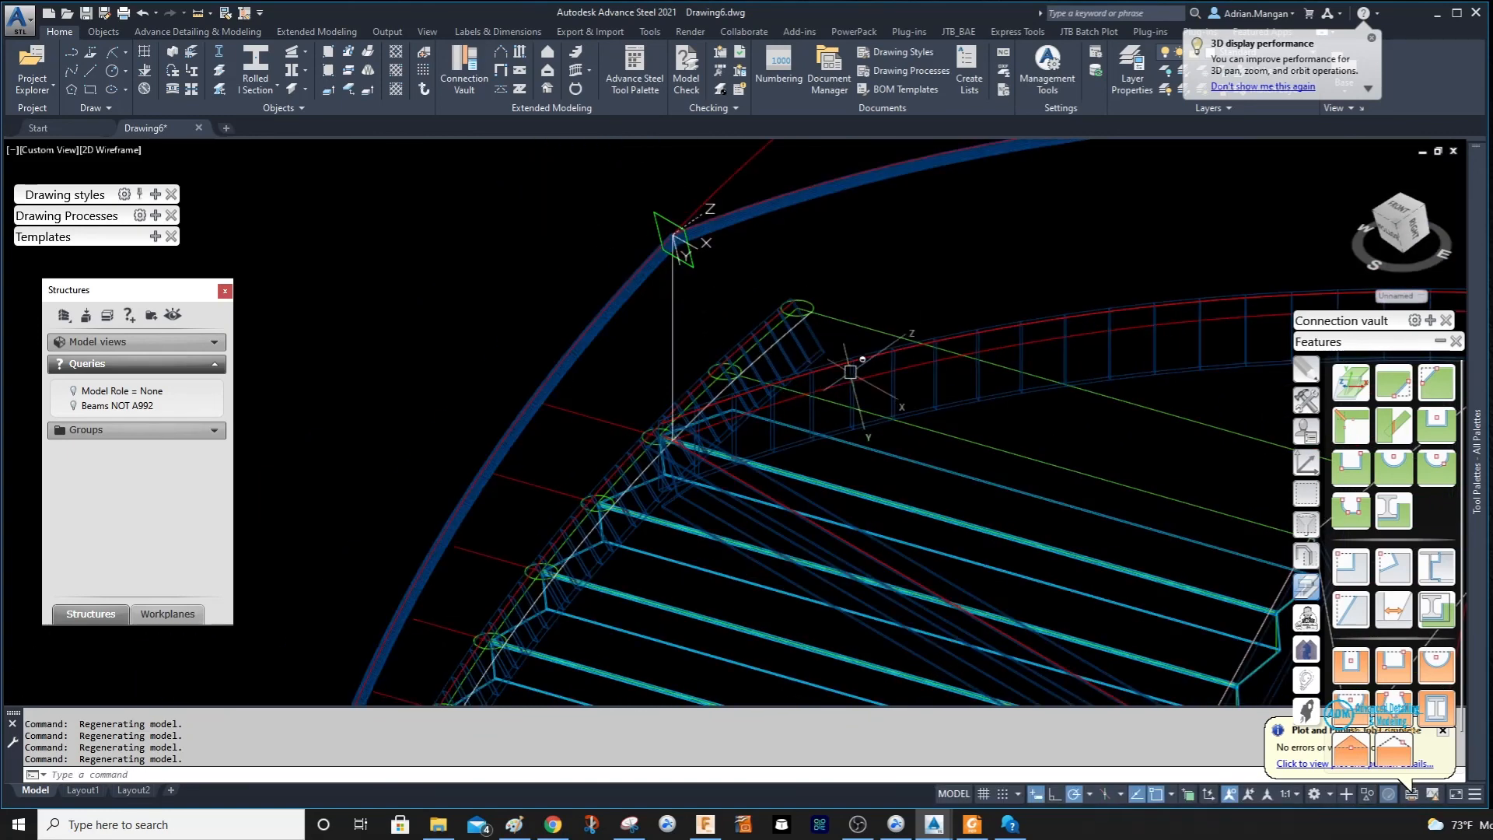
middle_drag(839, 363, 844, 293)
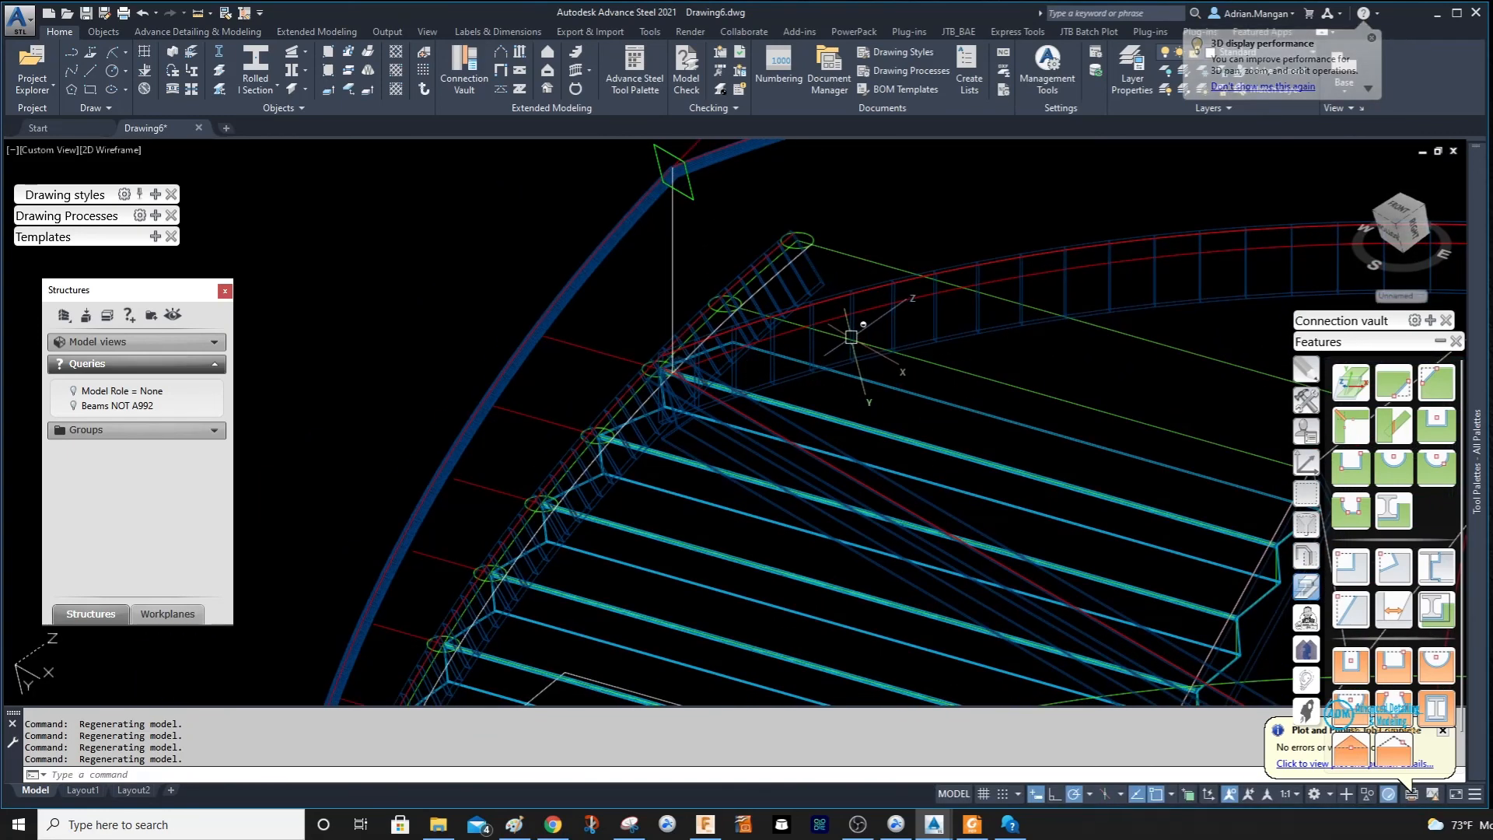
scroll(850, 326, down, 6)
Try to cut the stair's curved stringer against the curved landing stringer at the top tread.
scroll(963, 345, up, 8)
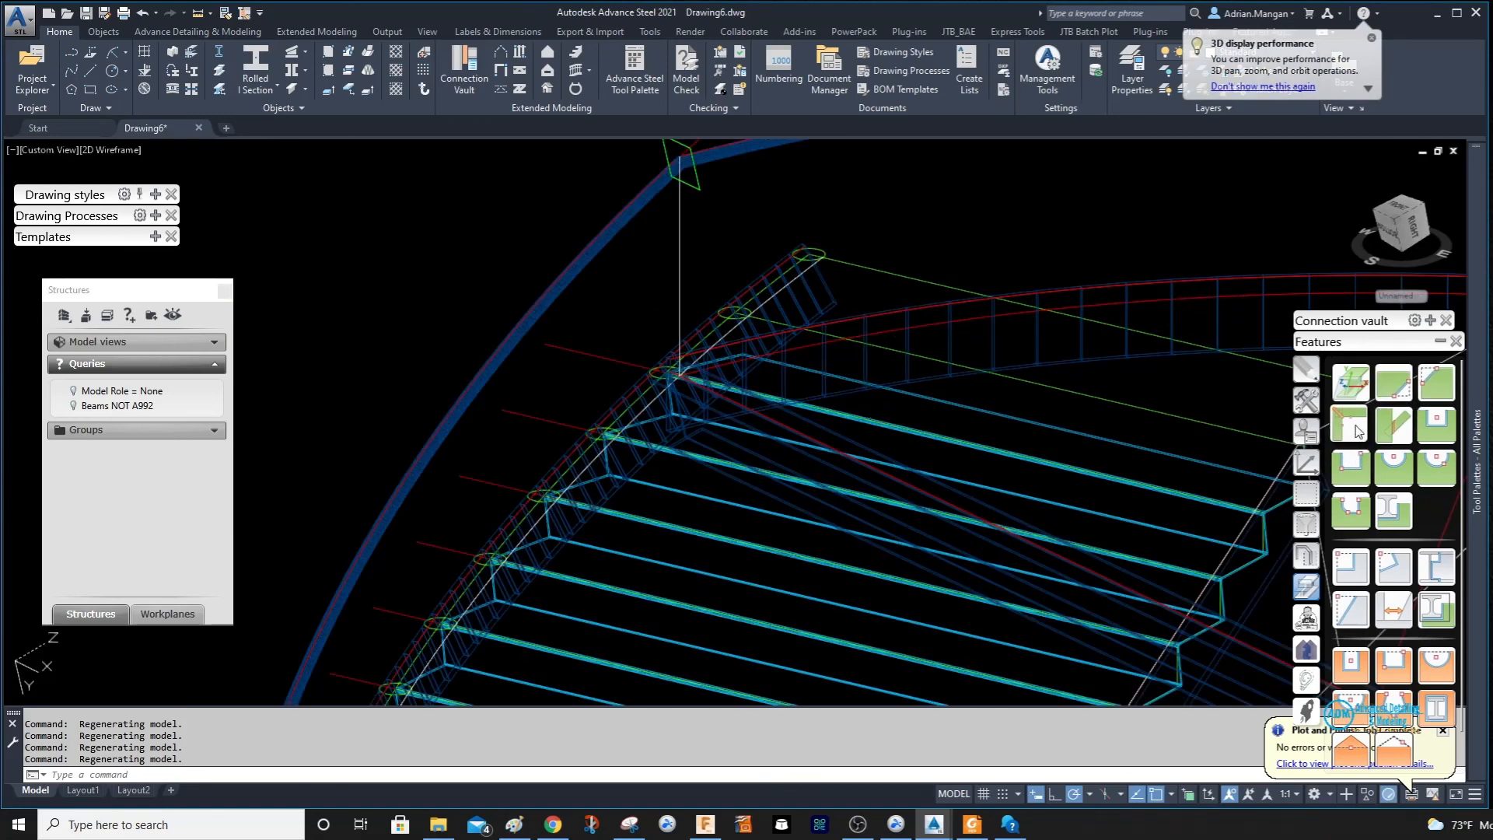
click(825, 361)
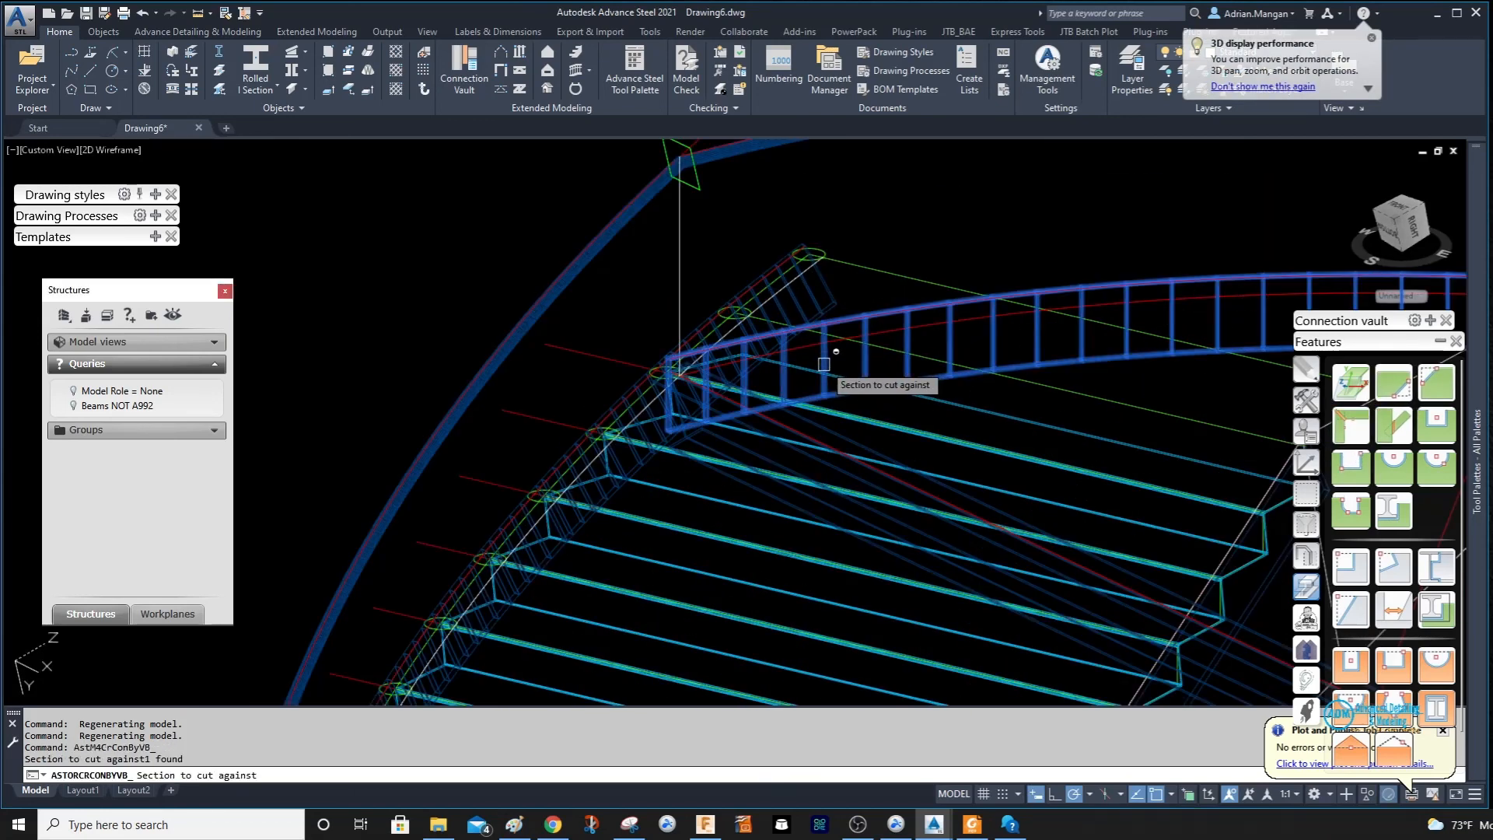
right_click(825, 361)
click(825, 303)
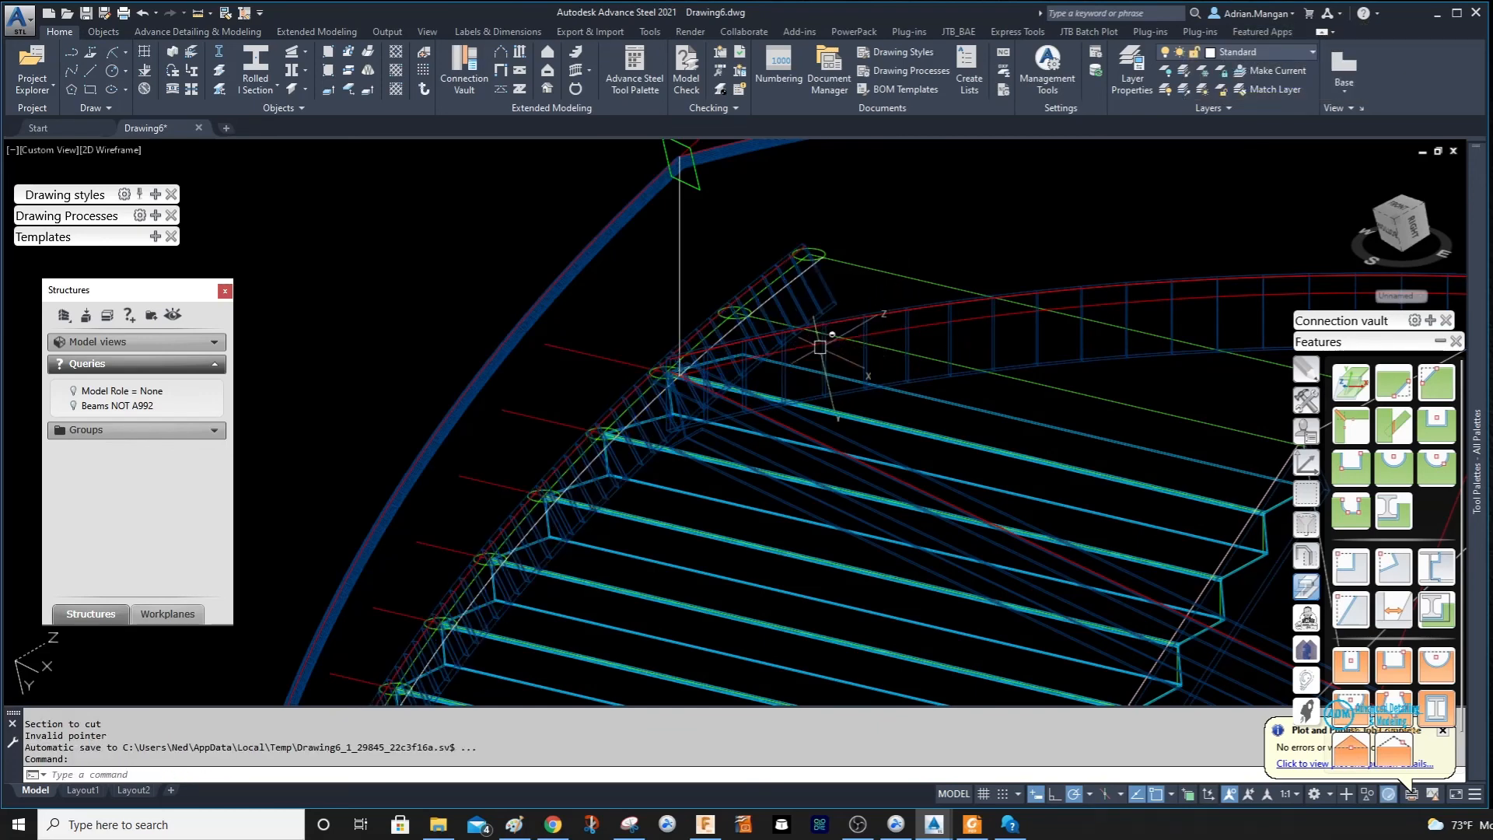
Try a Saw cut - Flange connection between the landing stringer and the stair's curved stringer, and undo it.
click(1394, 428)
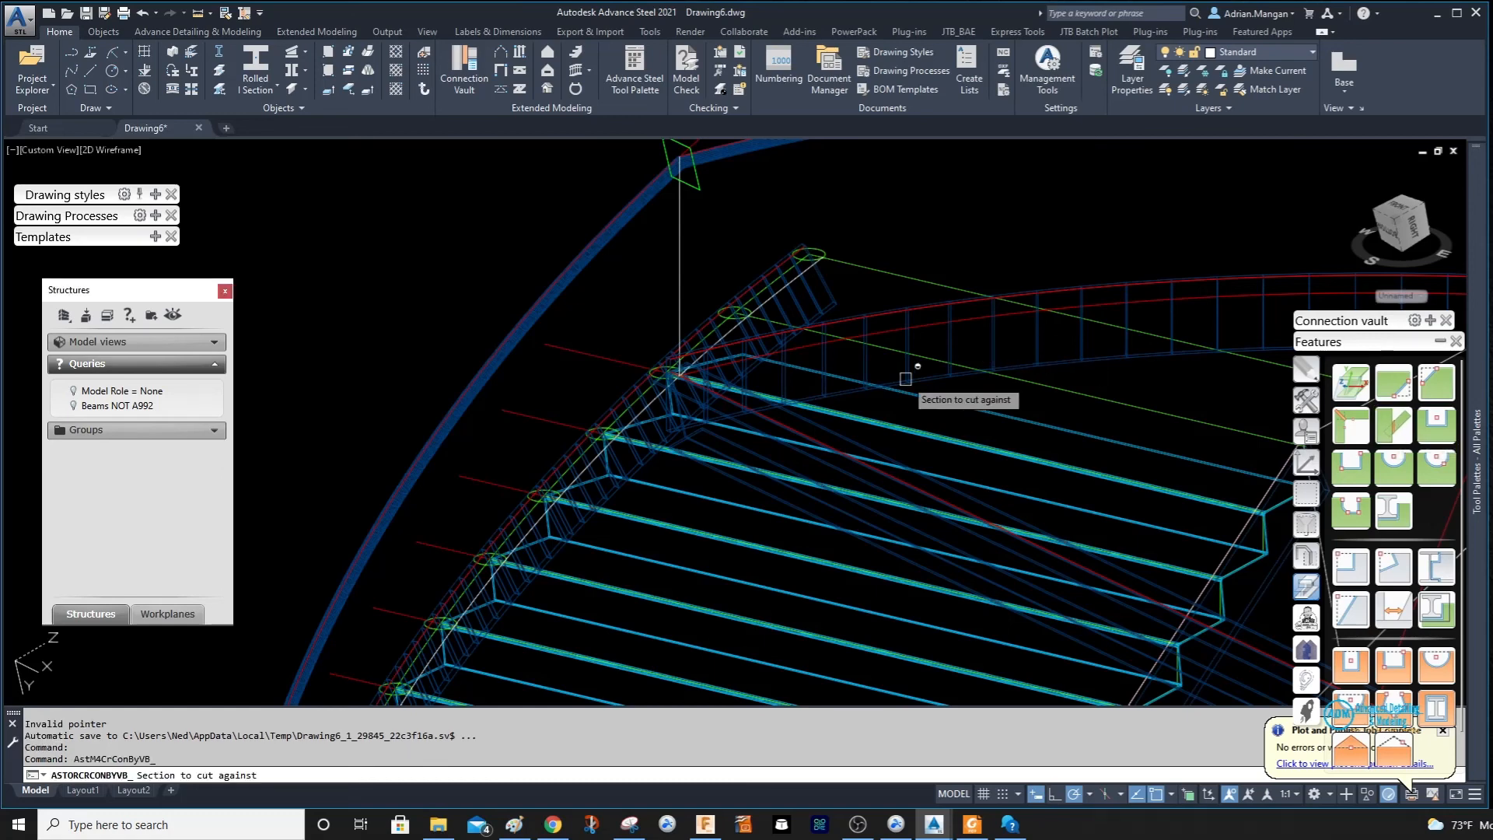
click(847, 382)
right_click(834, 329)
click(834, 329)
right_click(821, 304)
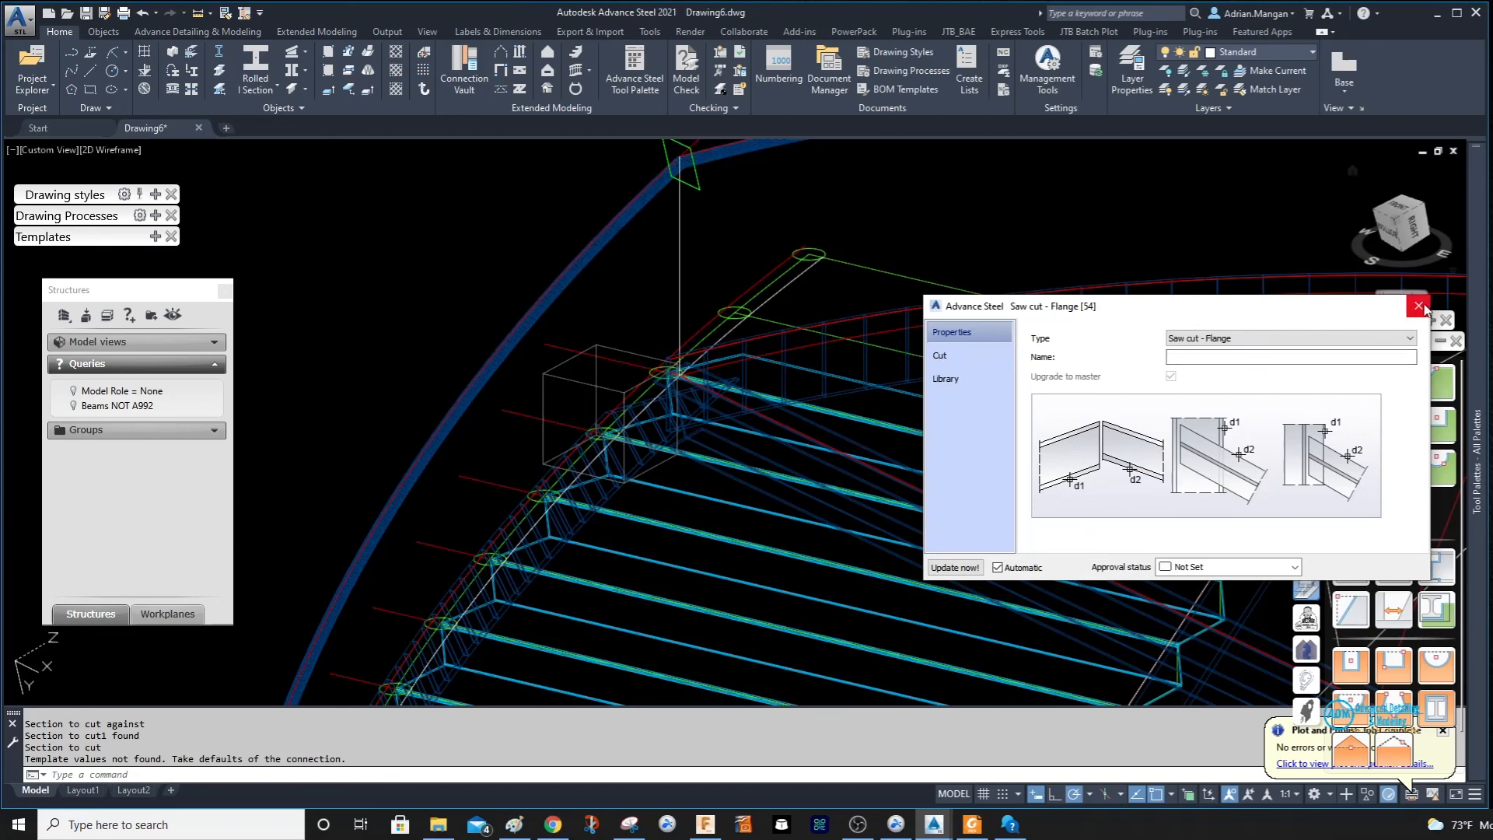
click(1418, 306)
click(144, 14)
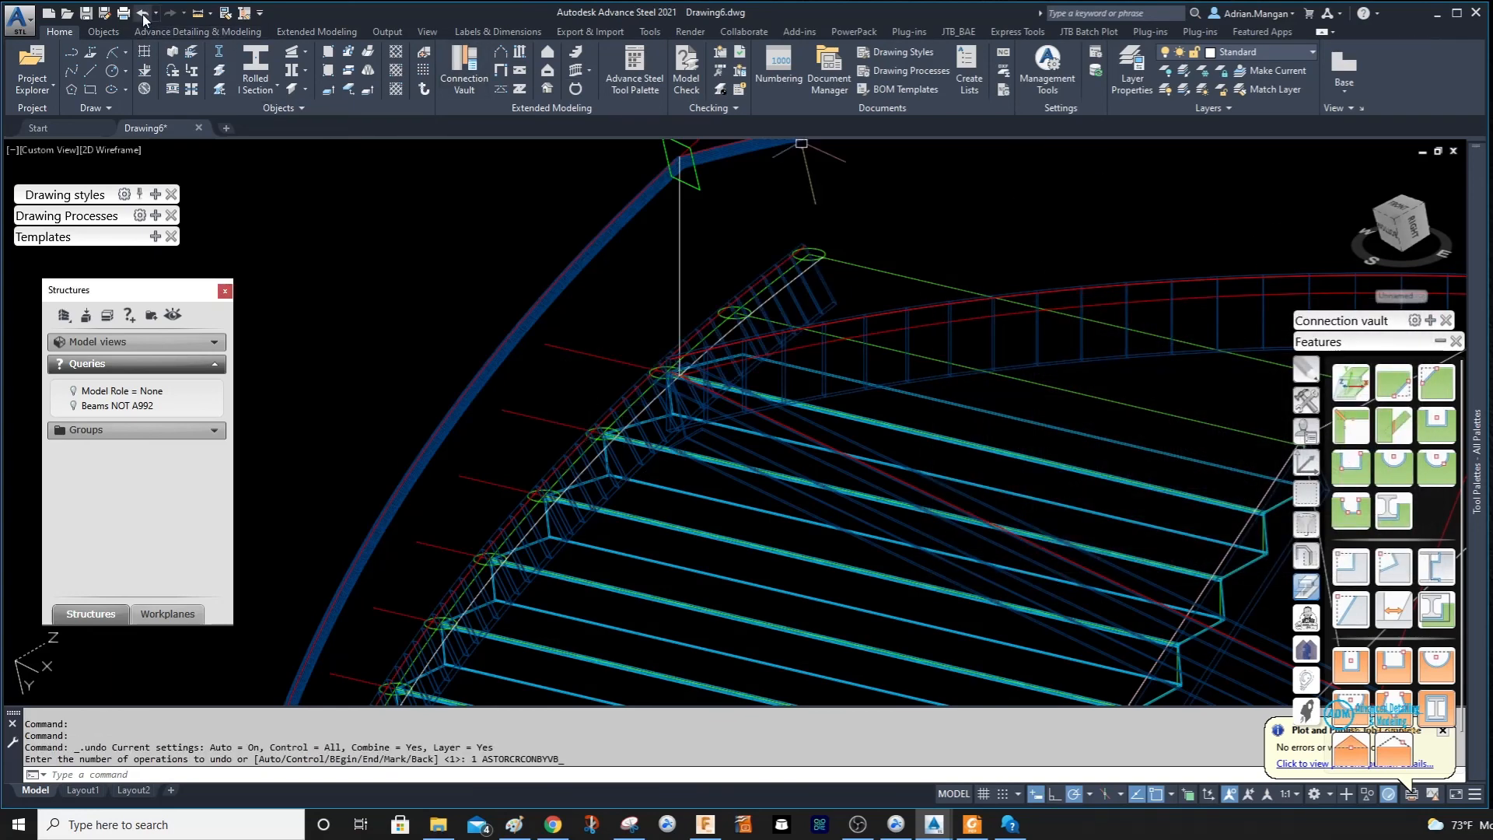
Hide the radial I-beam that runs from the stair's centre to the top tread.
scroll(712, 323, down, 6)
shift+middle_drag(713, 323, 368, 280)
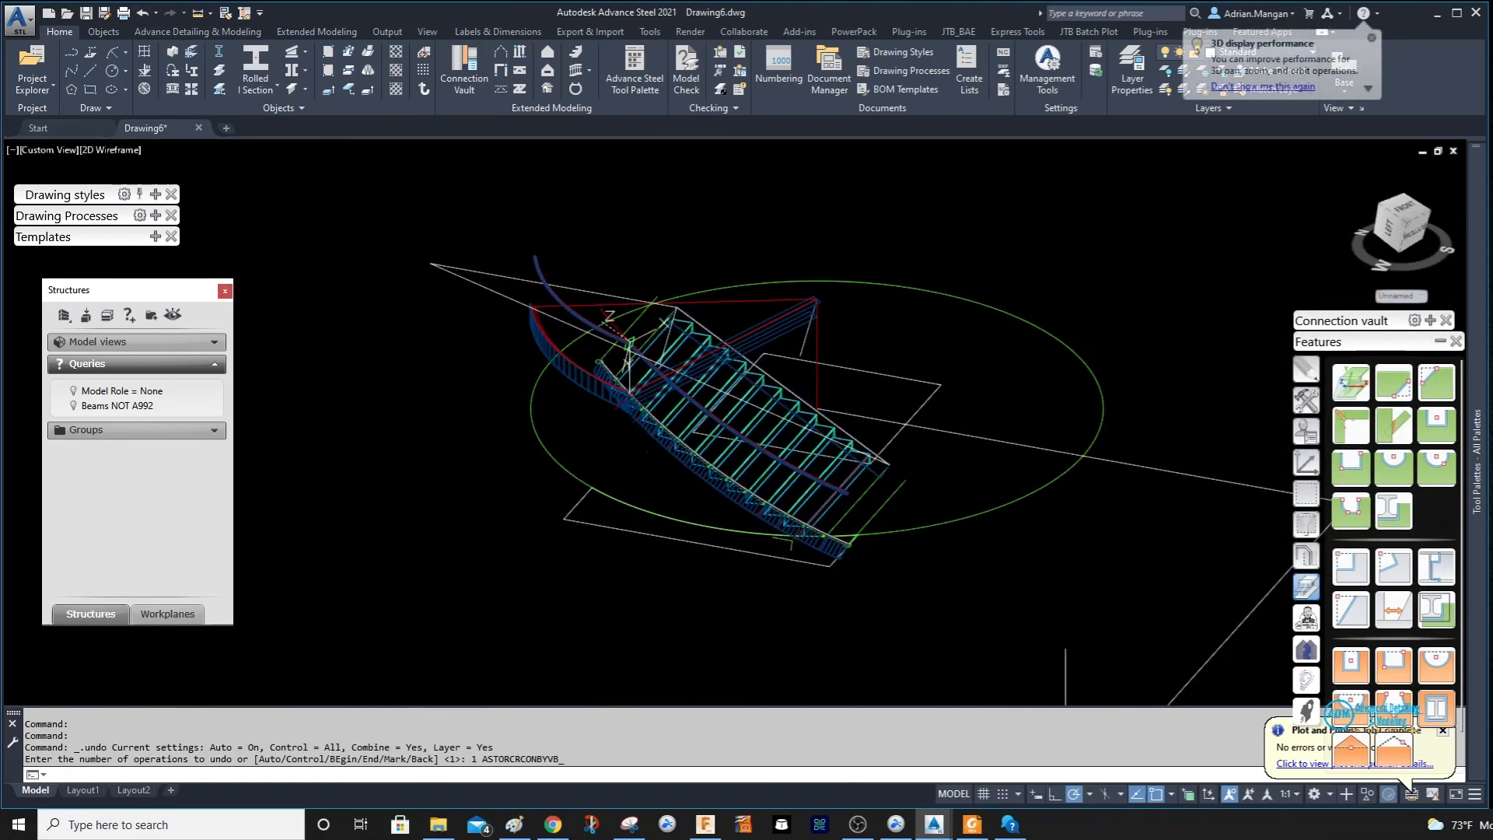
click(742, 315)
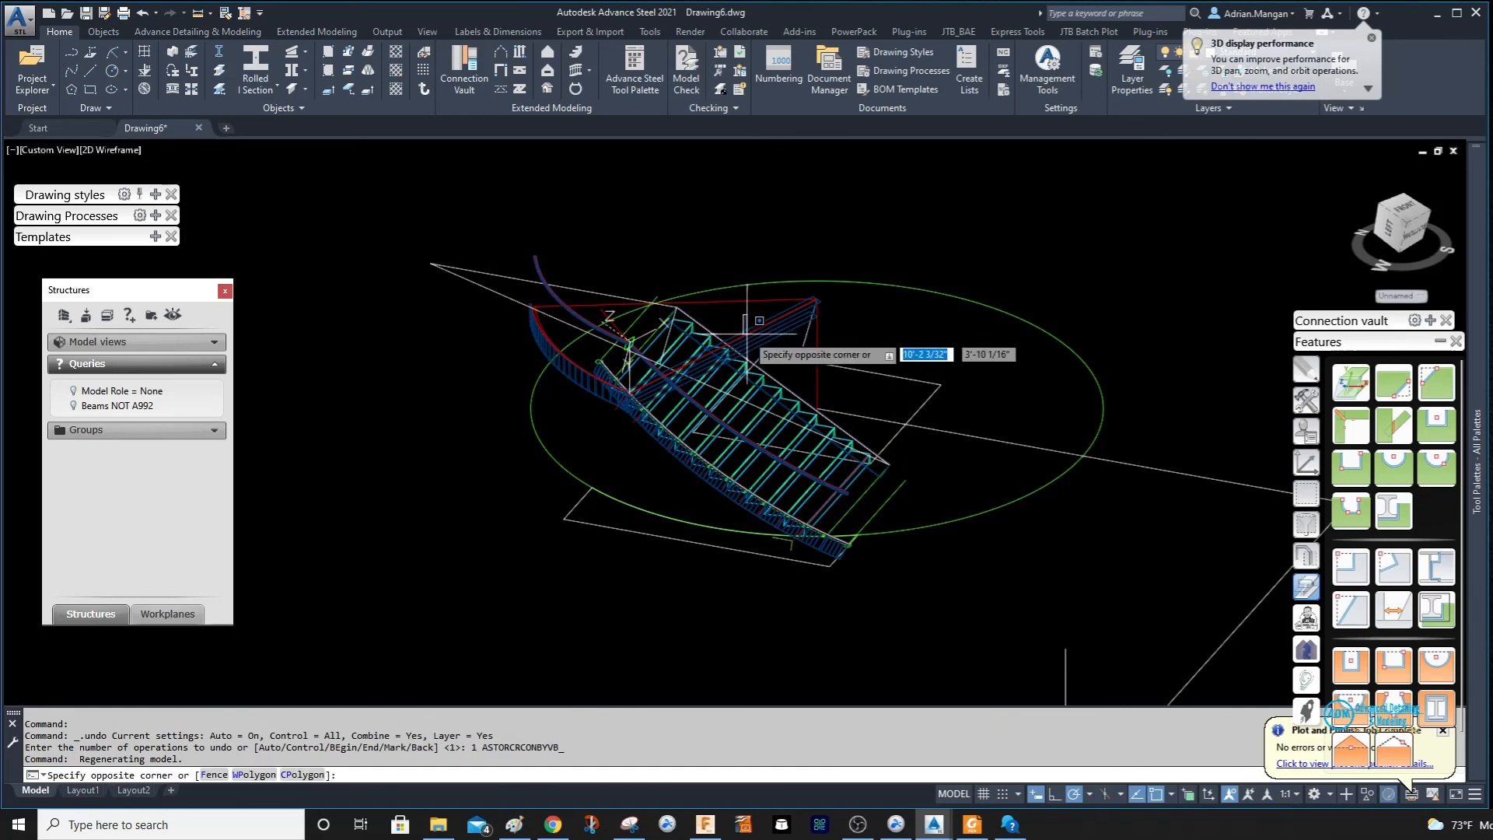
click(716, 294)
right_click(763, 305)
mouse_move(863, 376)
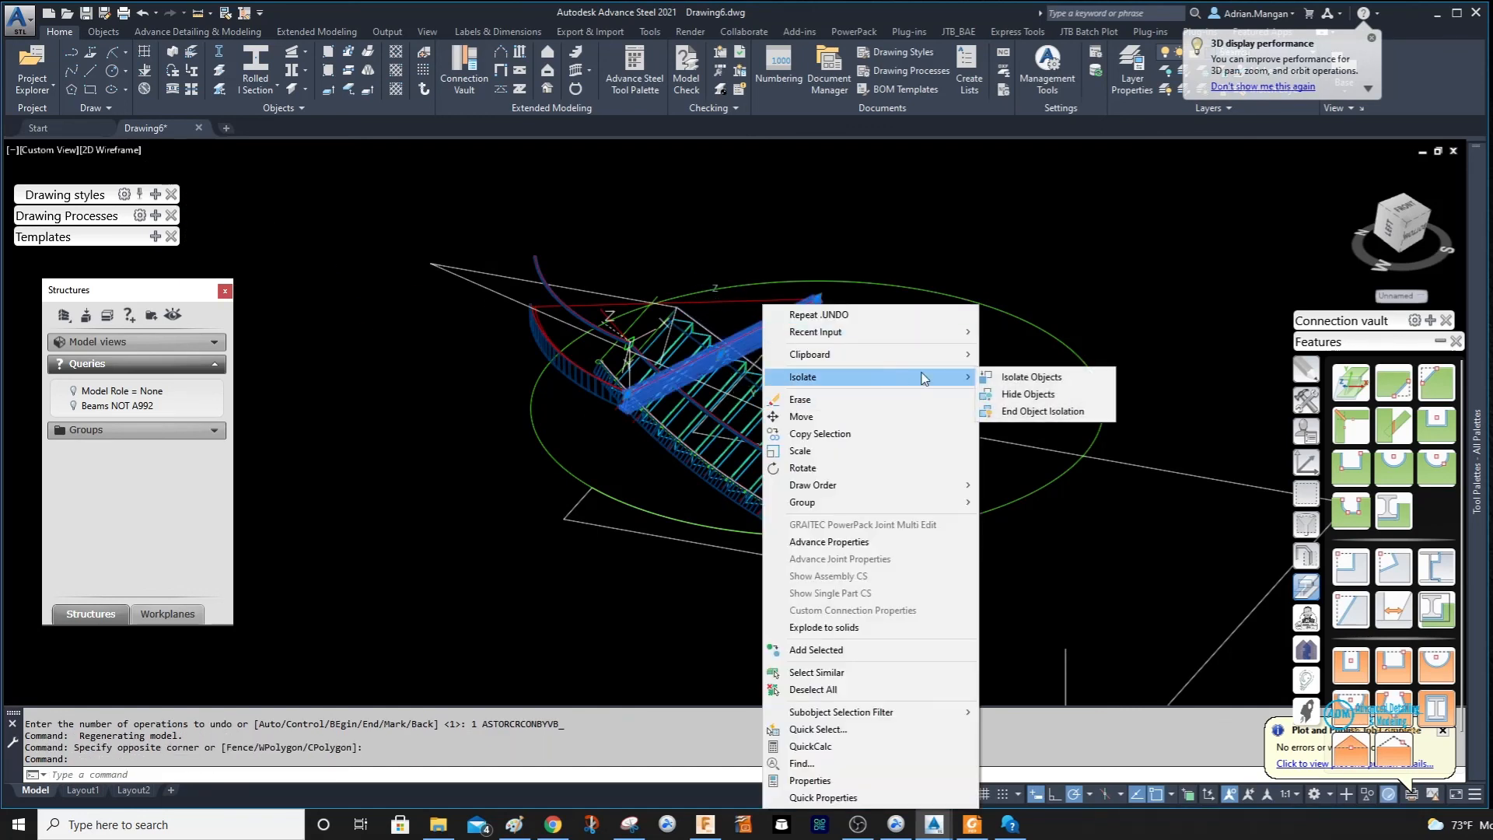
click(1011, 394)
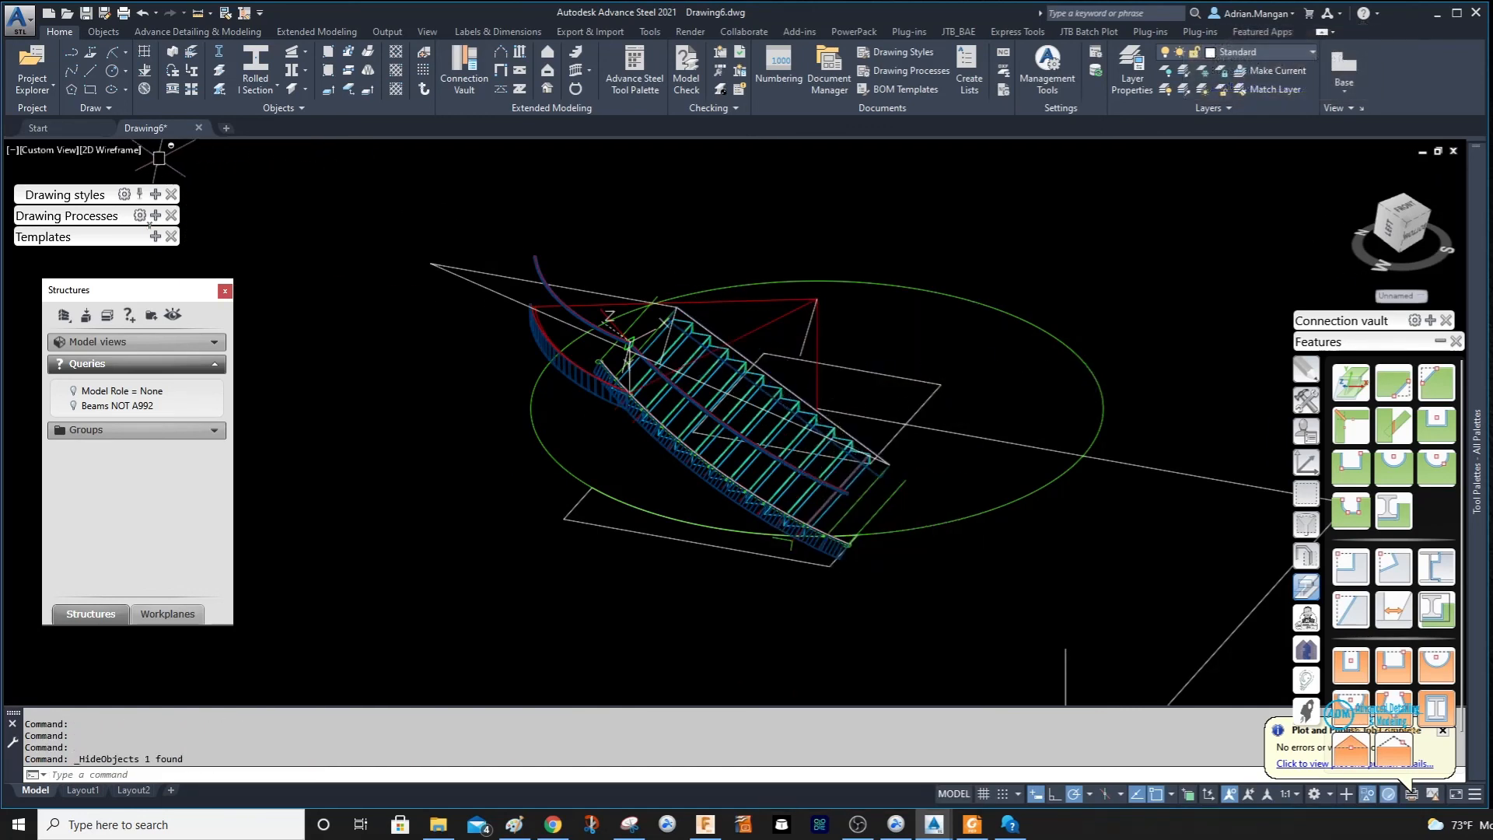
Display the stair model in the Shaded visual style.
click(122, 150)
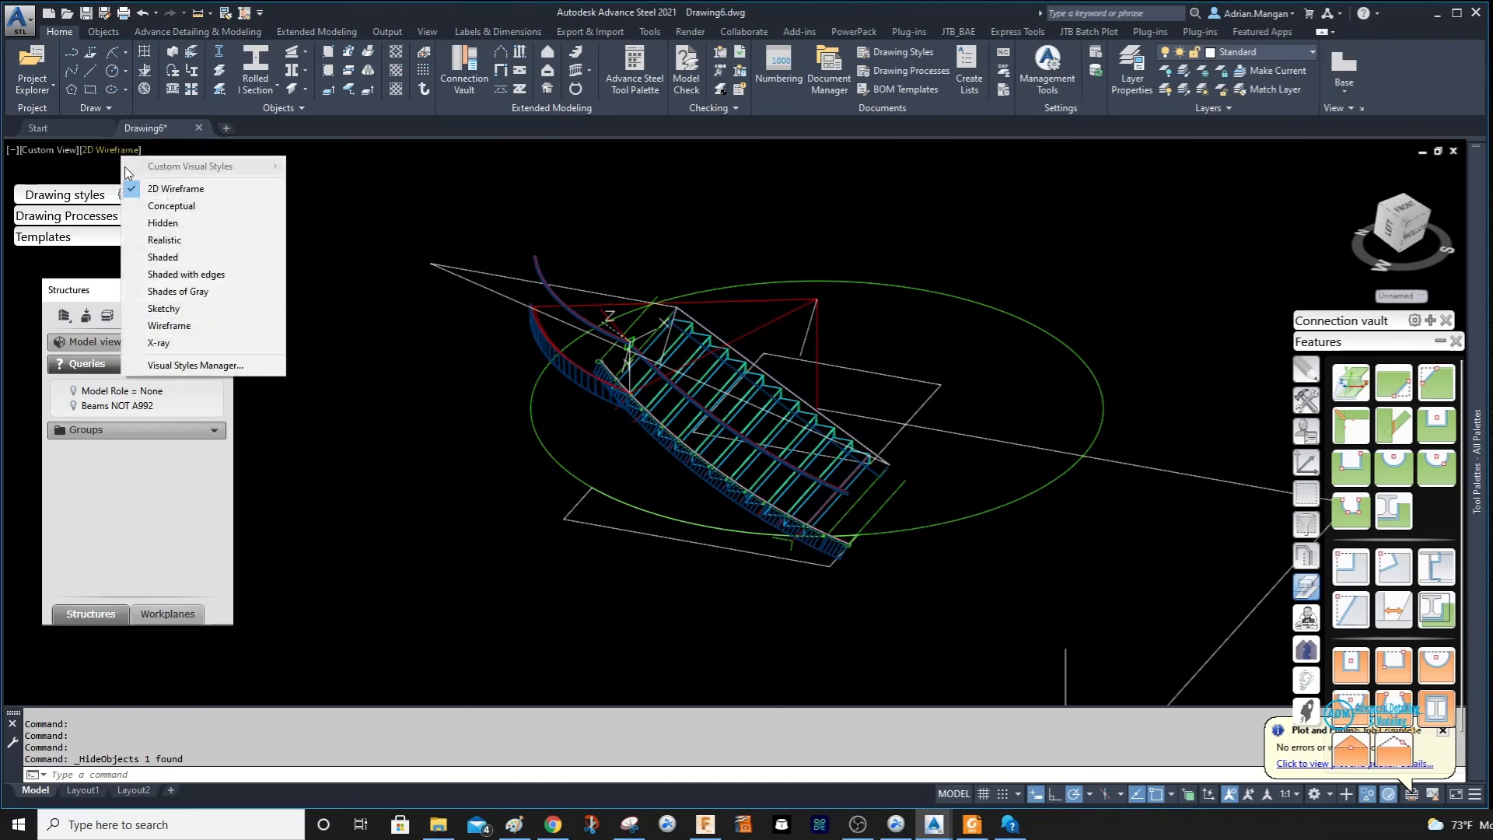
click(159, 256)
mouse_move(819, 407)
shift+middle_down()
mouse_move(506, 376)
mouse_move(599, 366)
mouse_move(878, 402)
shift+middle_up()
scroll(688, 378, up, 3)
shift+middle_drag(697, 380, 754, 367)
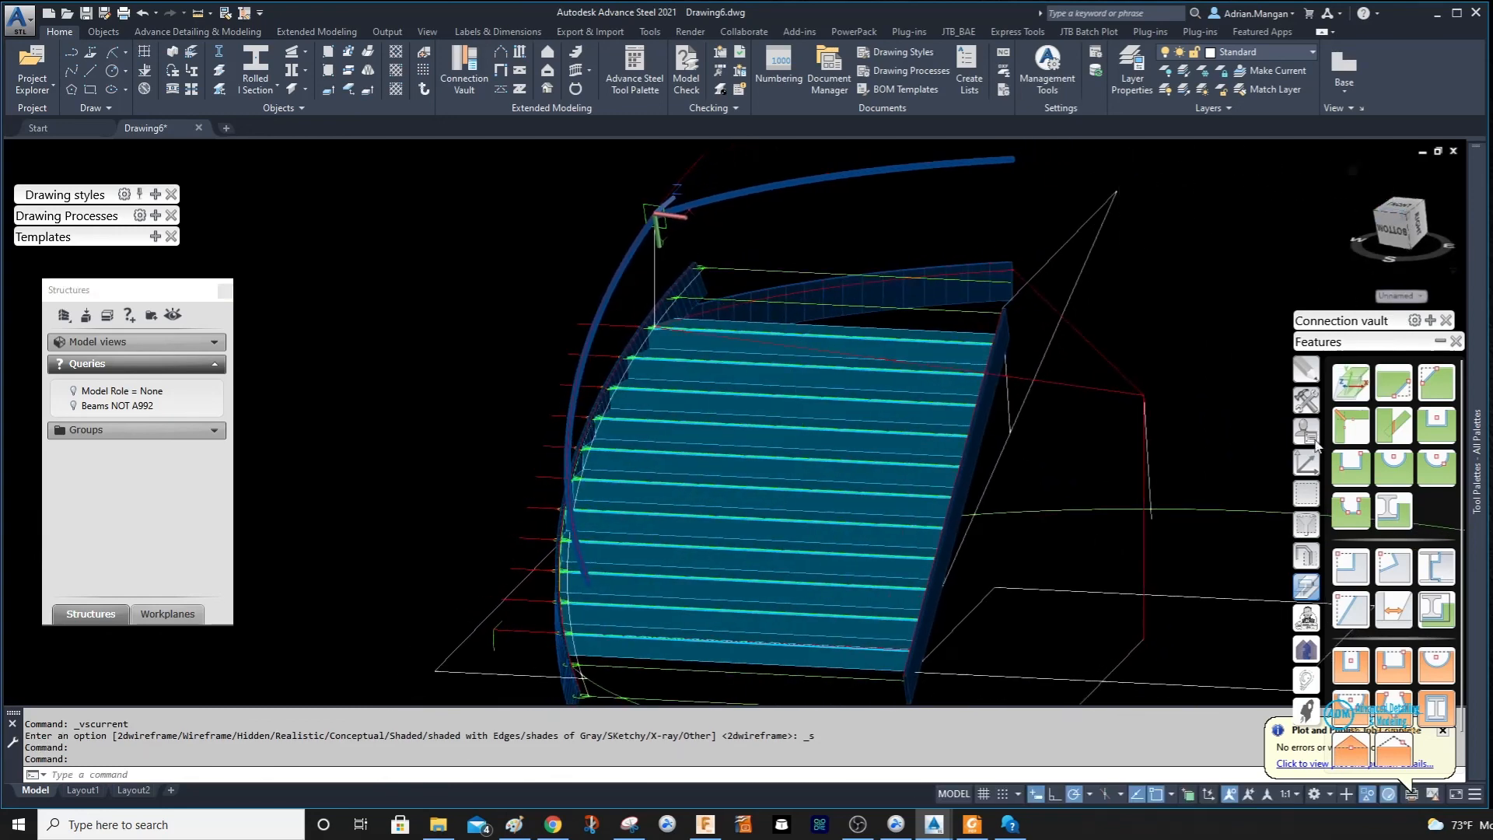
Set the UCS to World and show the stair model in the top view.
click(1306, 463)
click(1350, 382)
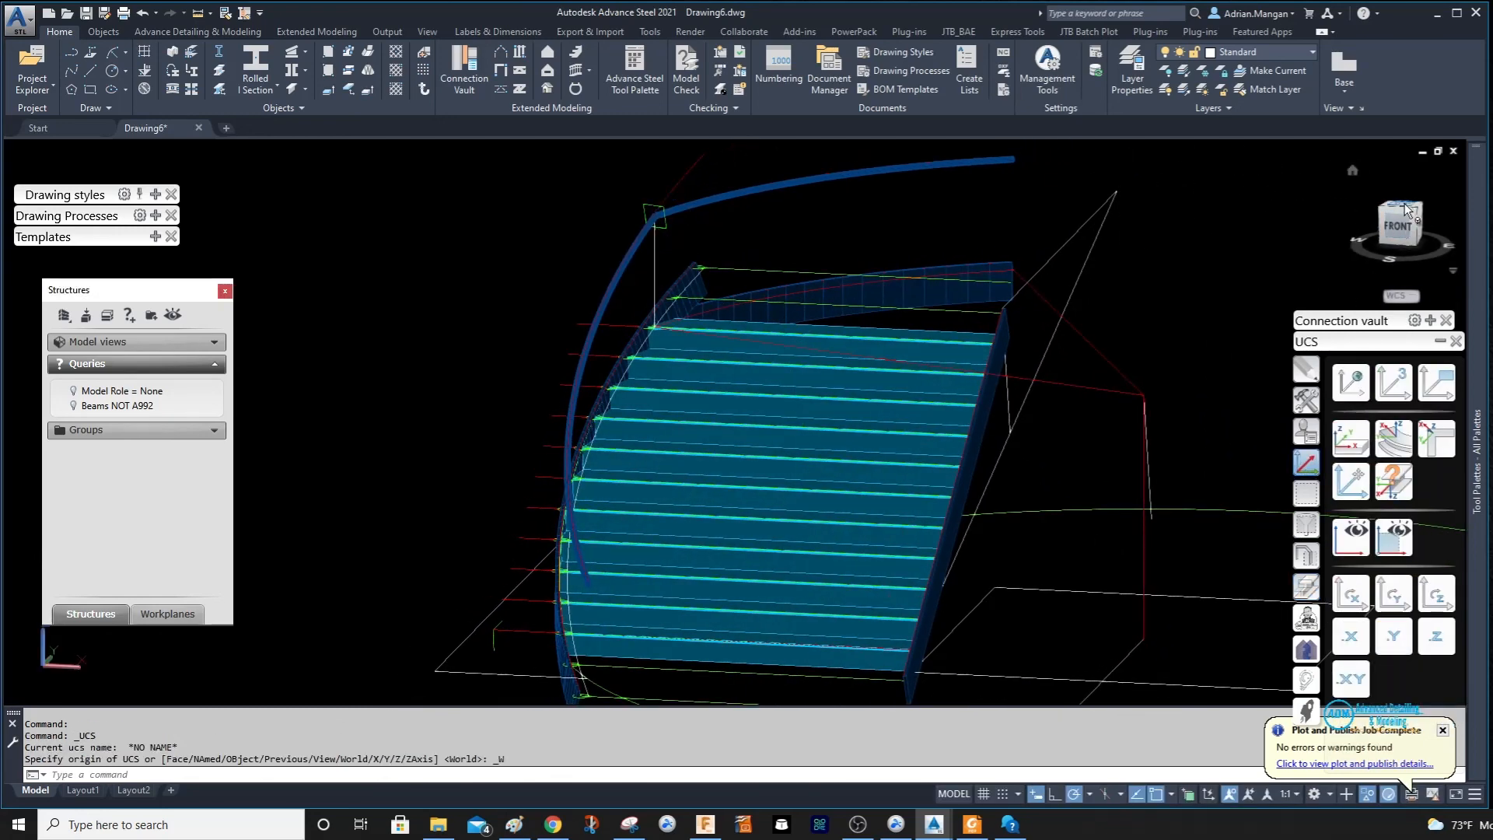
click(1405, 210)
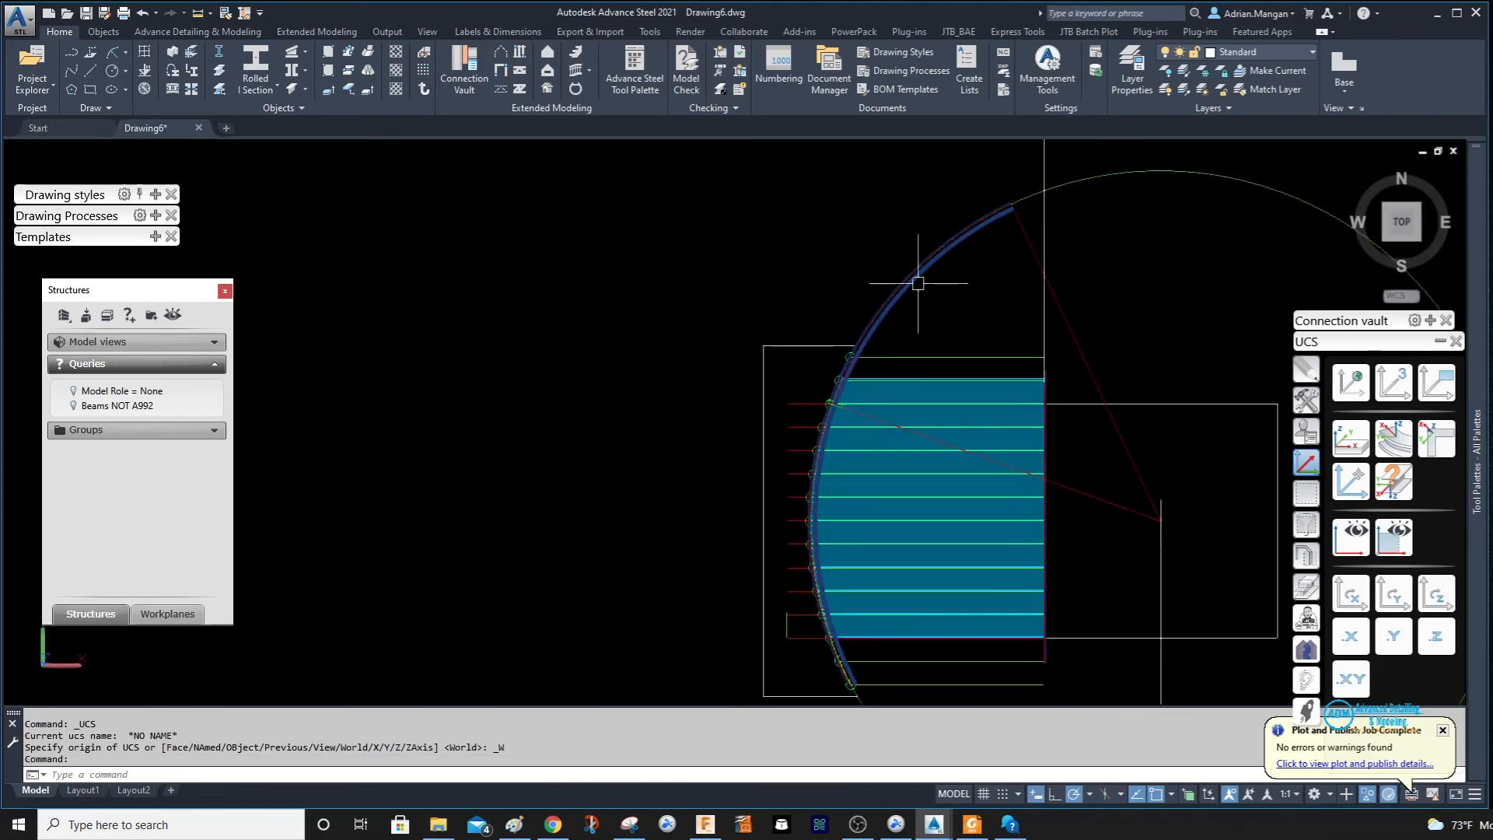
Examine in plan how the landing's curved stringer lines up with the stair's curved stringer where they meet at the top tread.
scroll(918, 283, up, 4)
scroll(935, 237, up, 4)
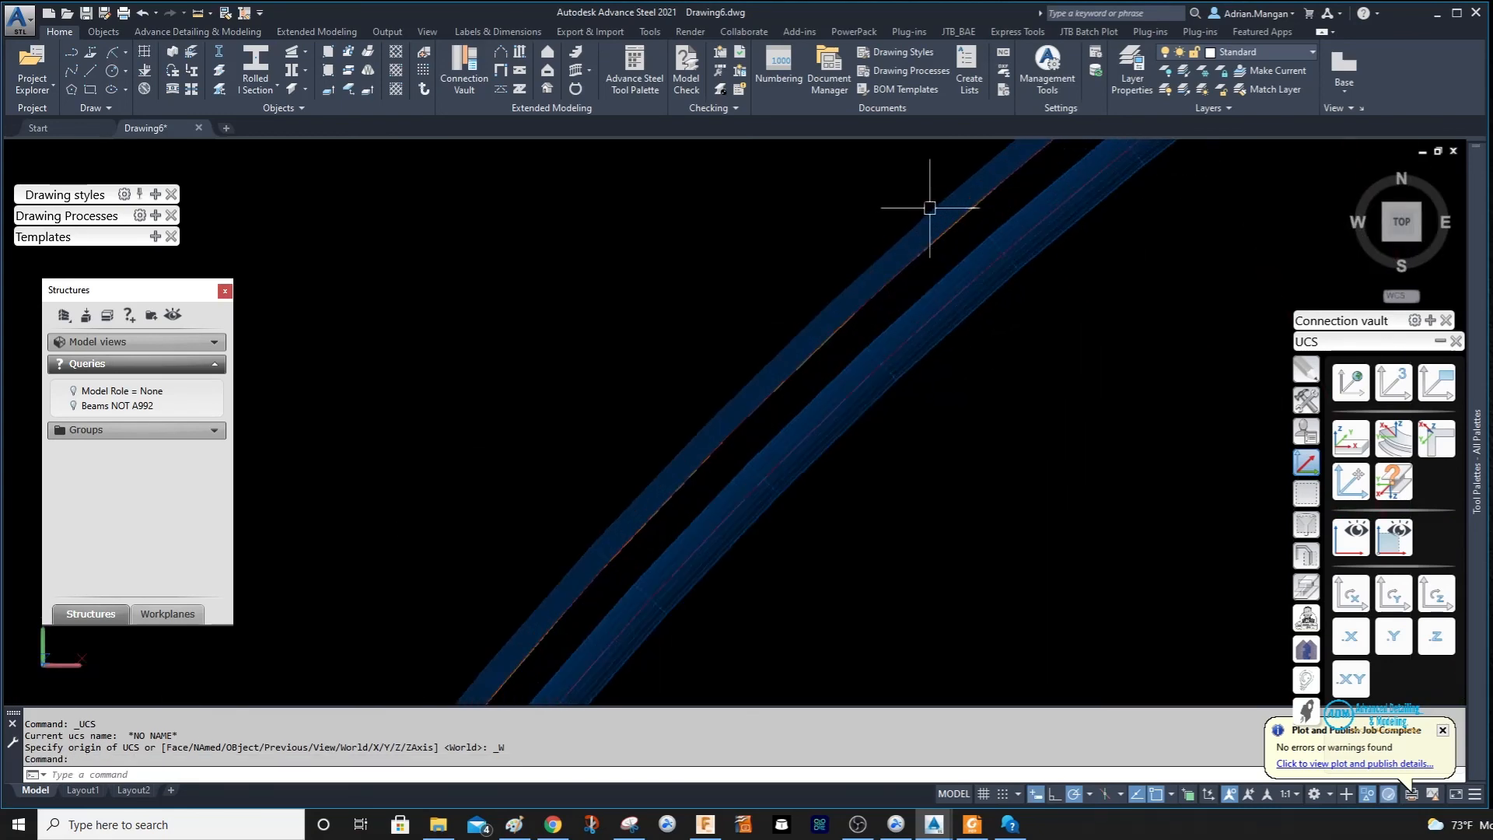
click(930, 209)
scroll(770, 343, down, 5)
middle_drag(809, 234, 833, 191)
key(Escape)
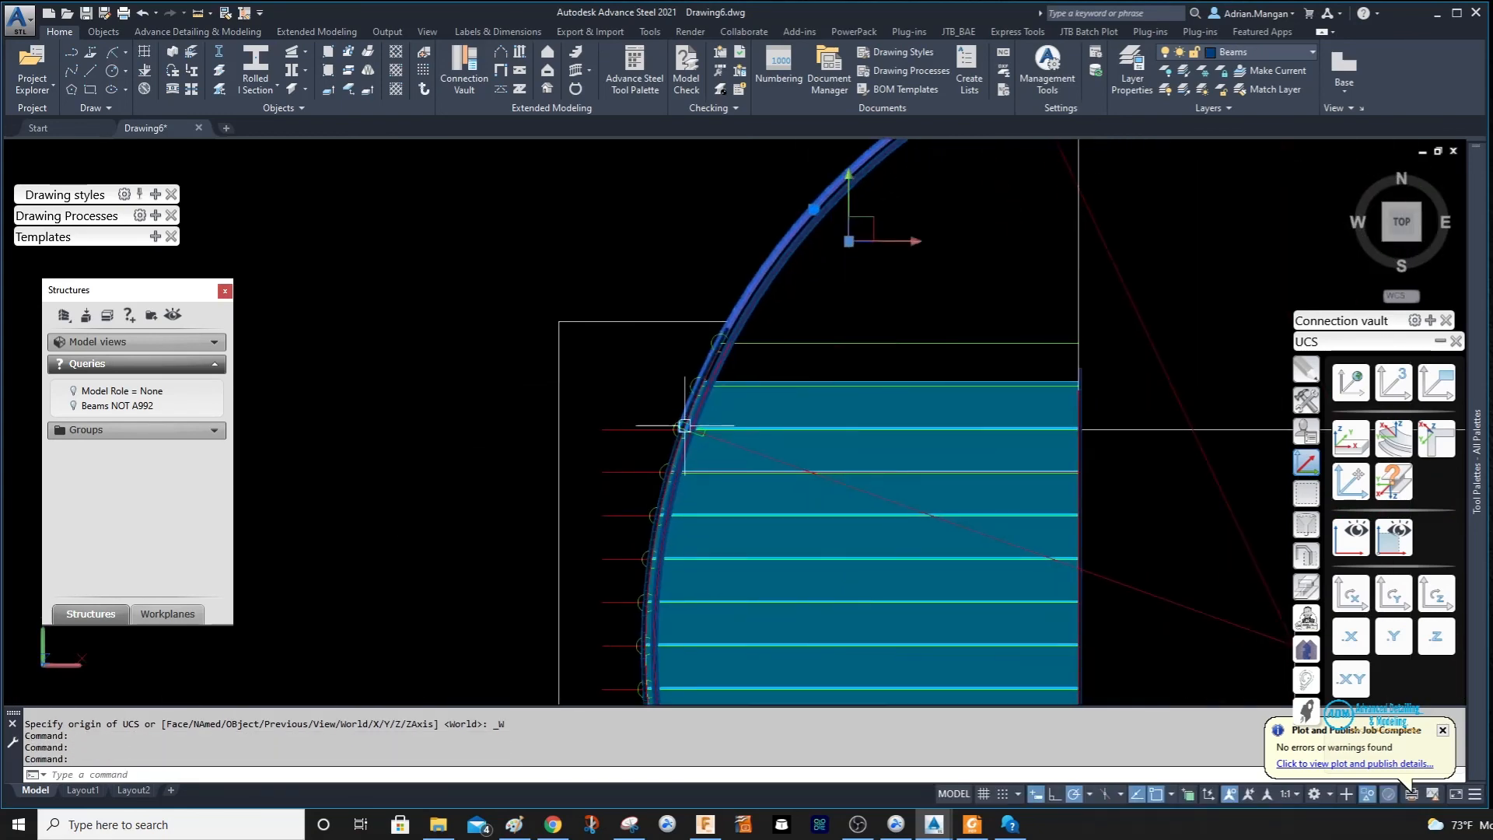
scroll(683, 441, up, 3)
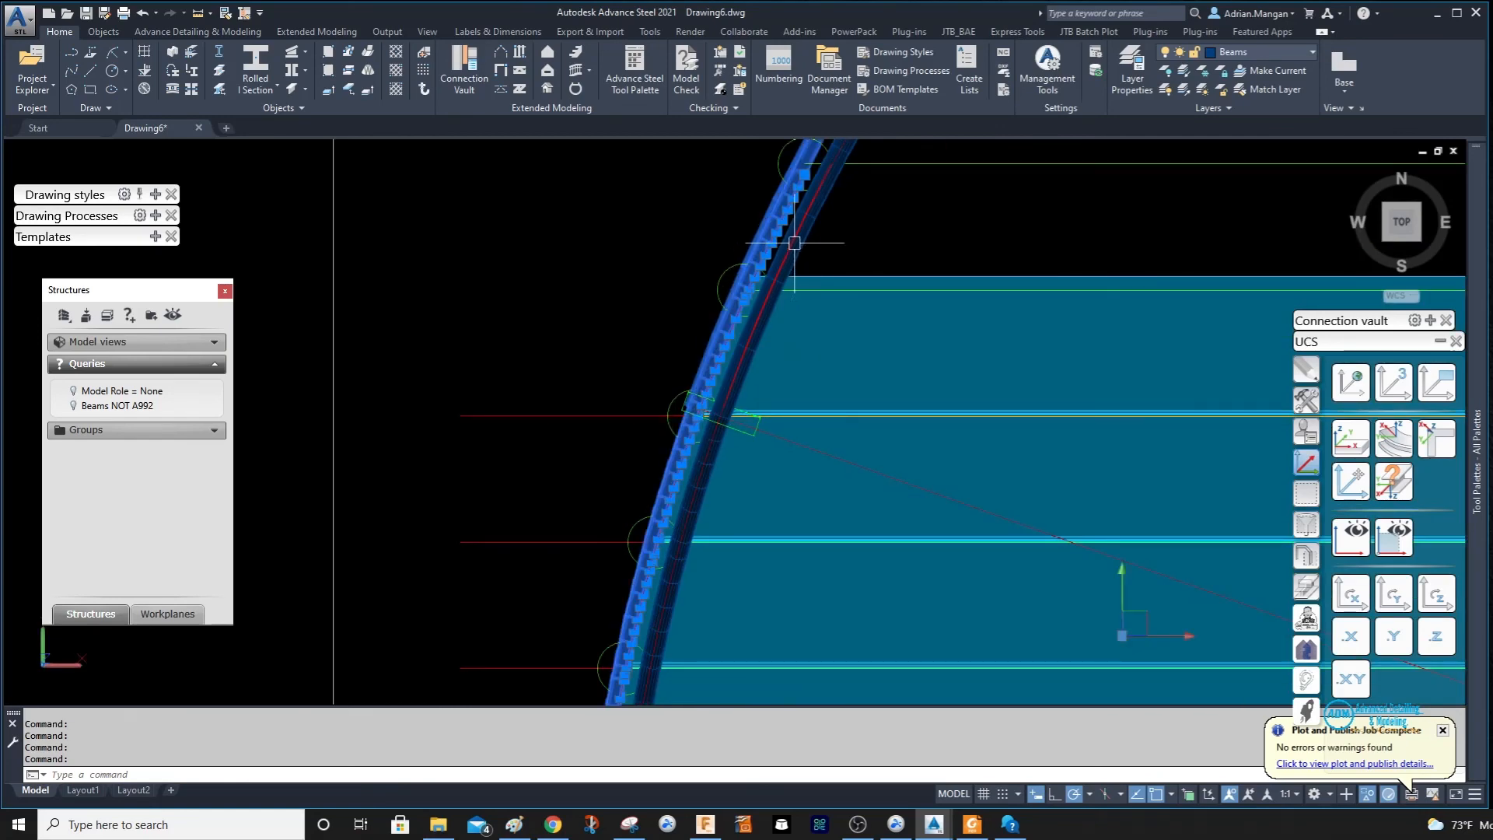
scroll(862, 154, down, 6)
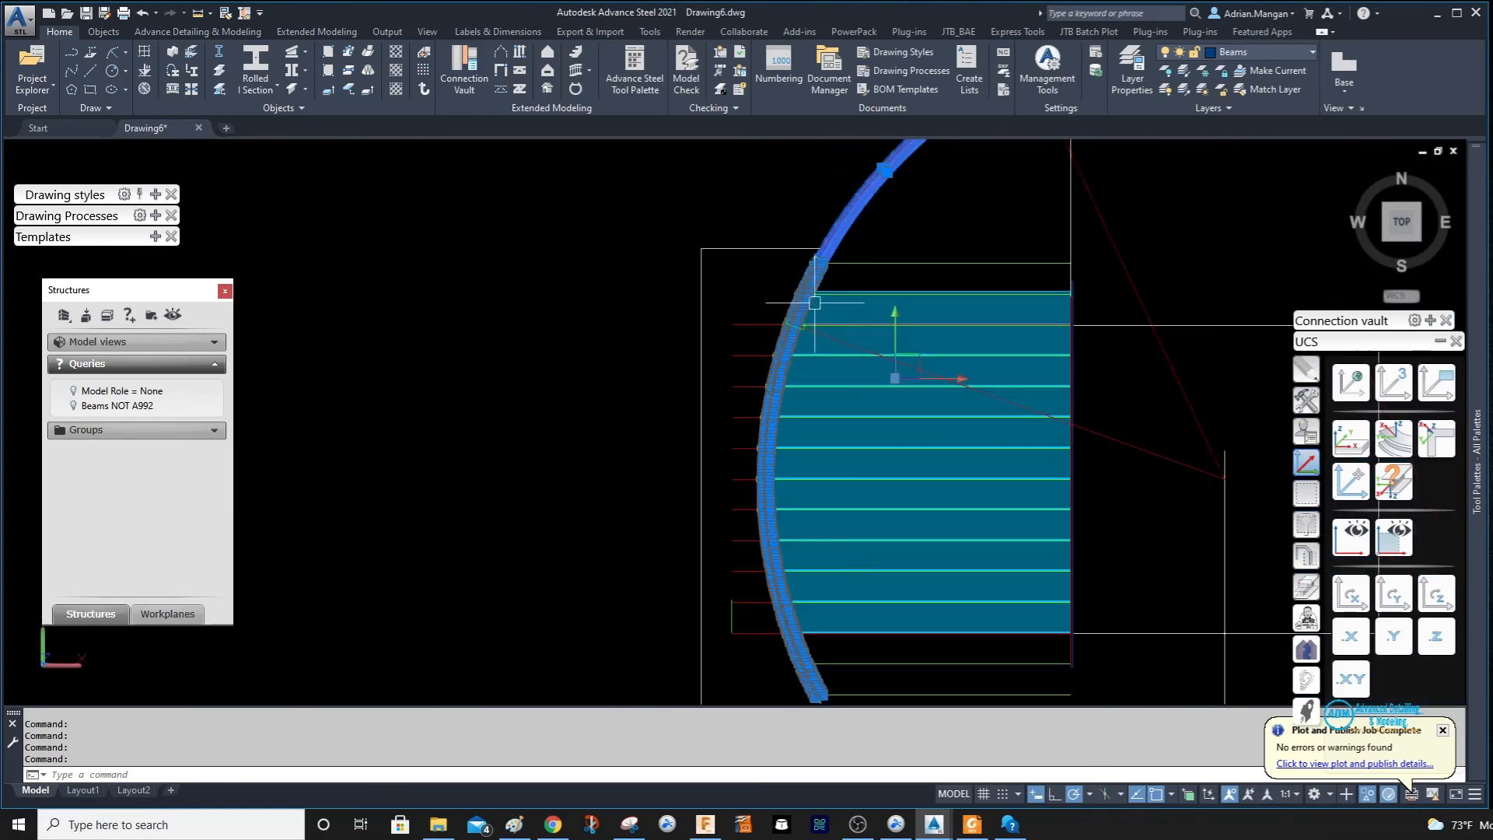
scroll(817, 376, up, 3)
scroll(806, 443, down, 2)
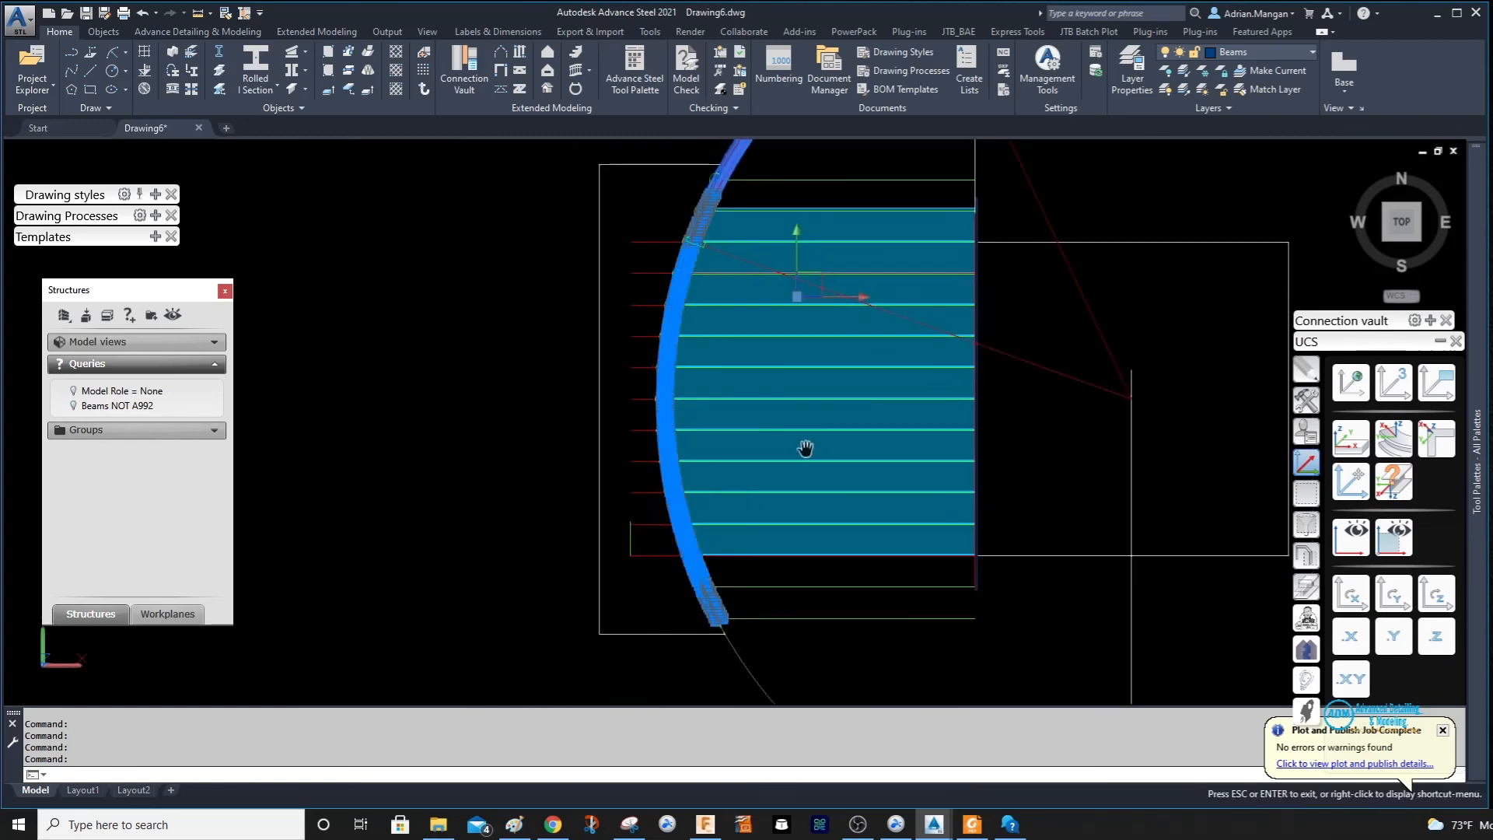
key(Escape)
scroll(678, 231, up, 6)
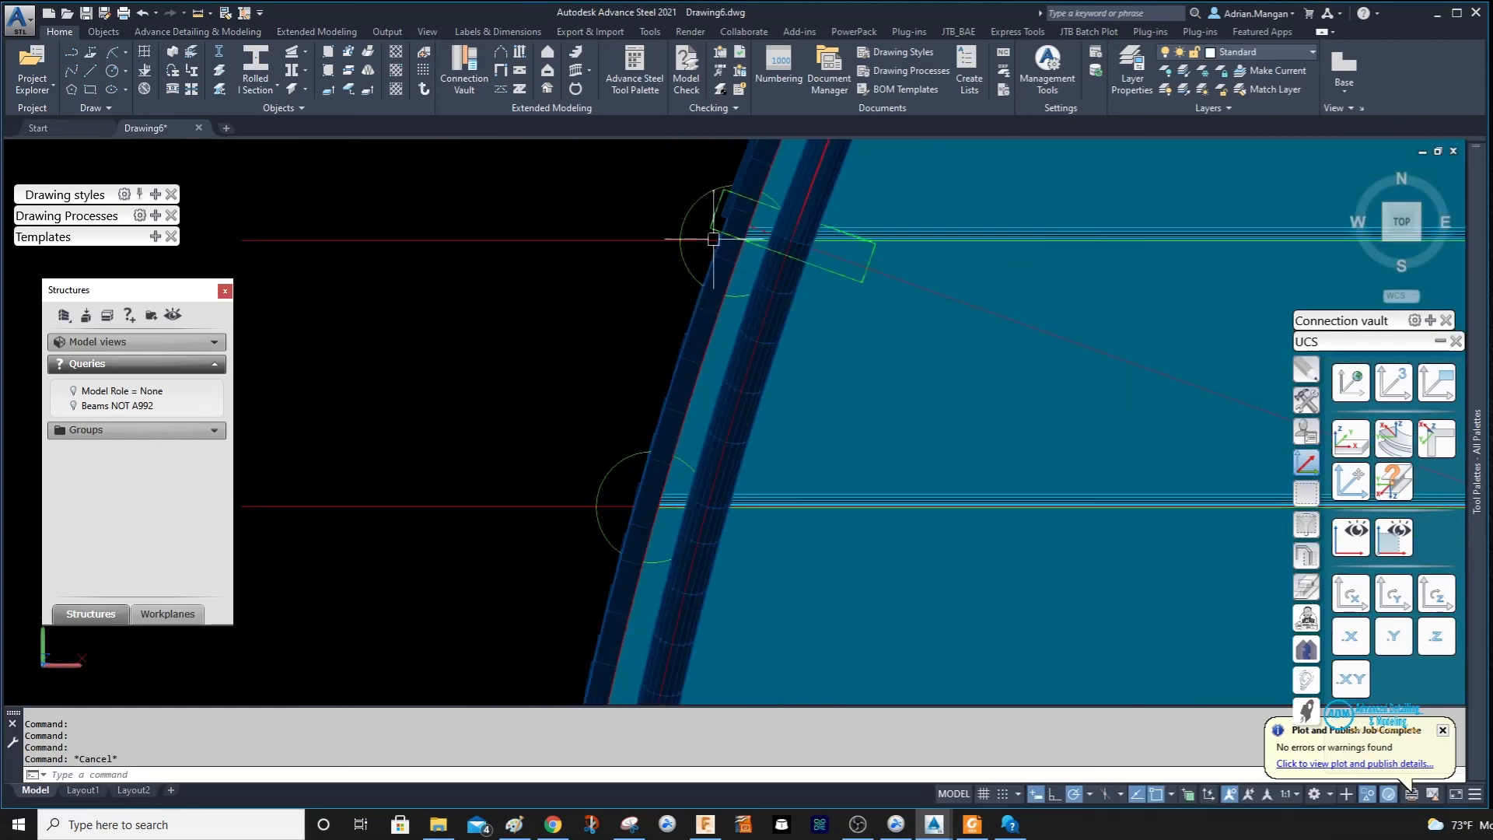
scroll(725, 222, down, 4)
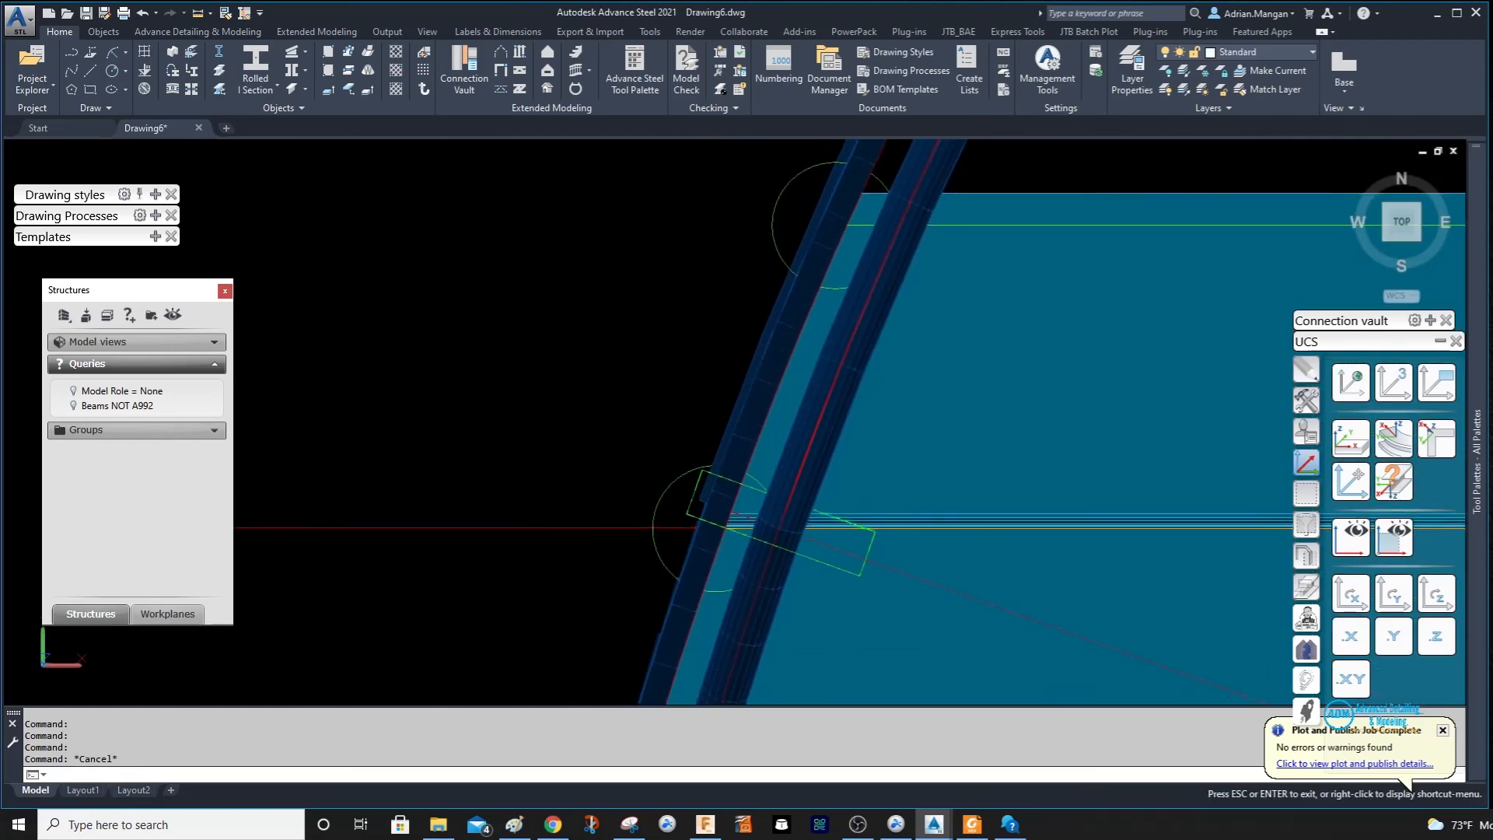
middle_drag(826, 249, 797, 433)
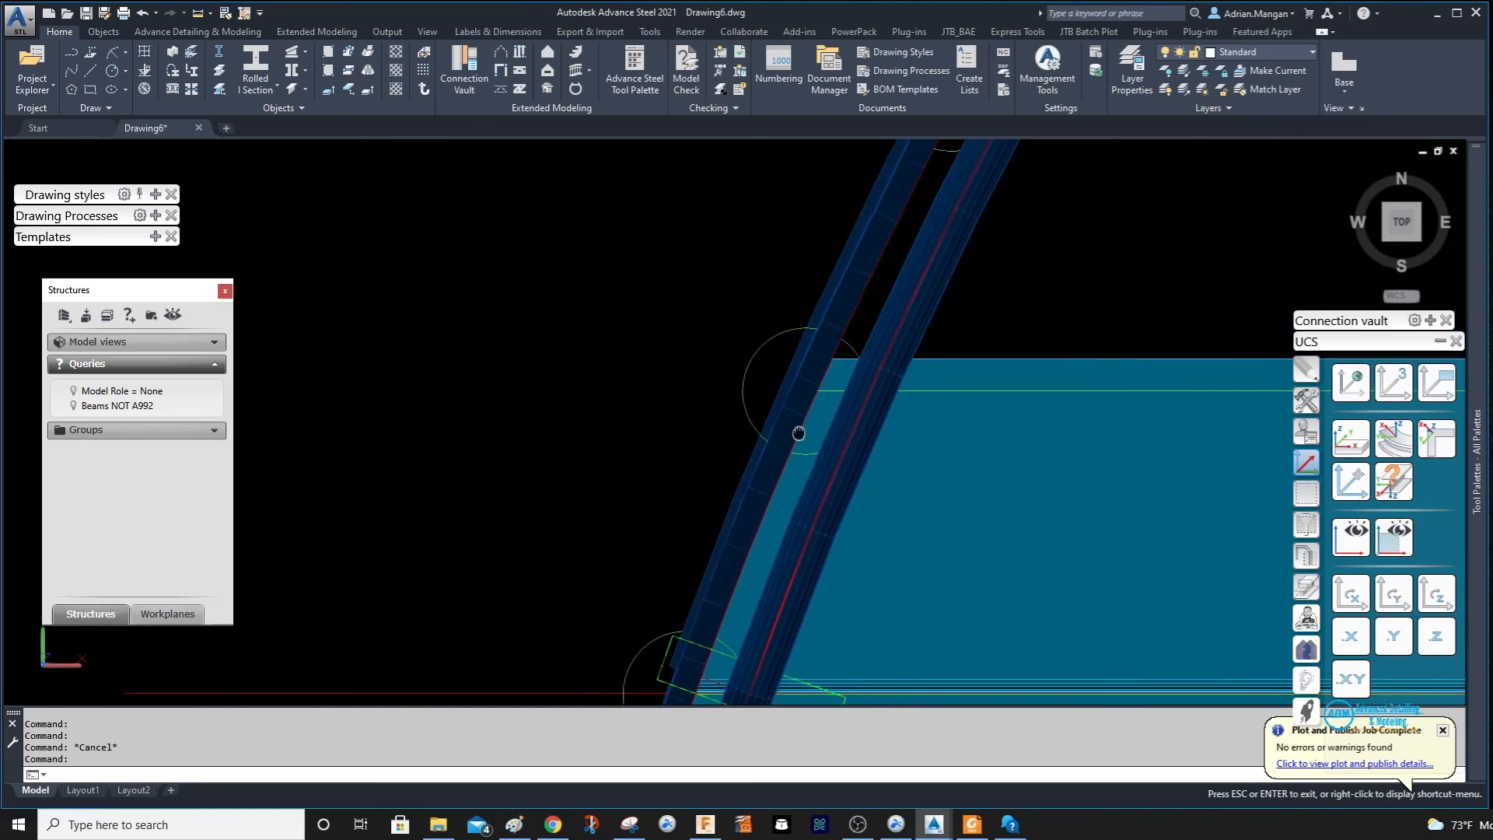
Check the section and material of the landing's curved stringer in its beam properties.
click(805, 311)
double_click(806, 311)
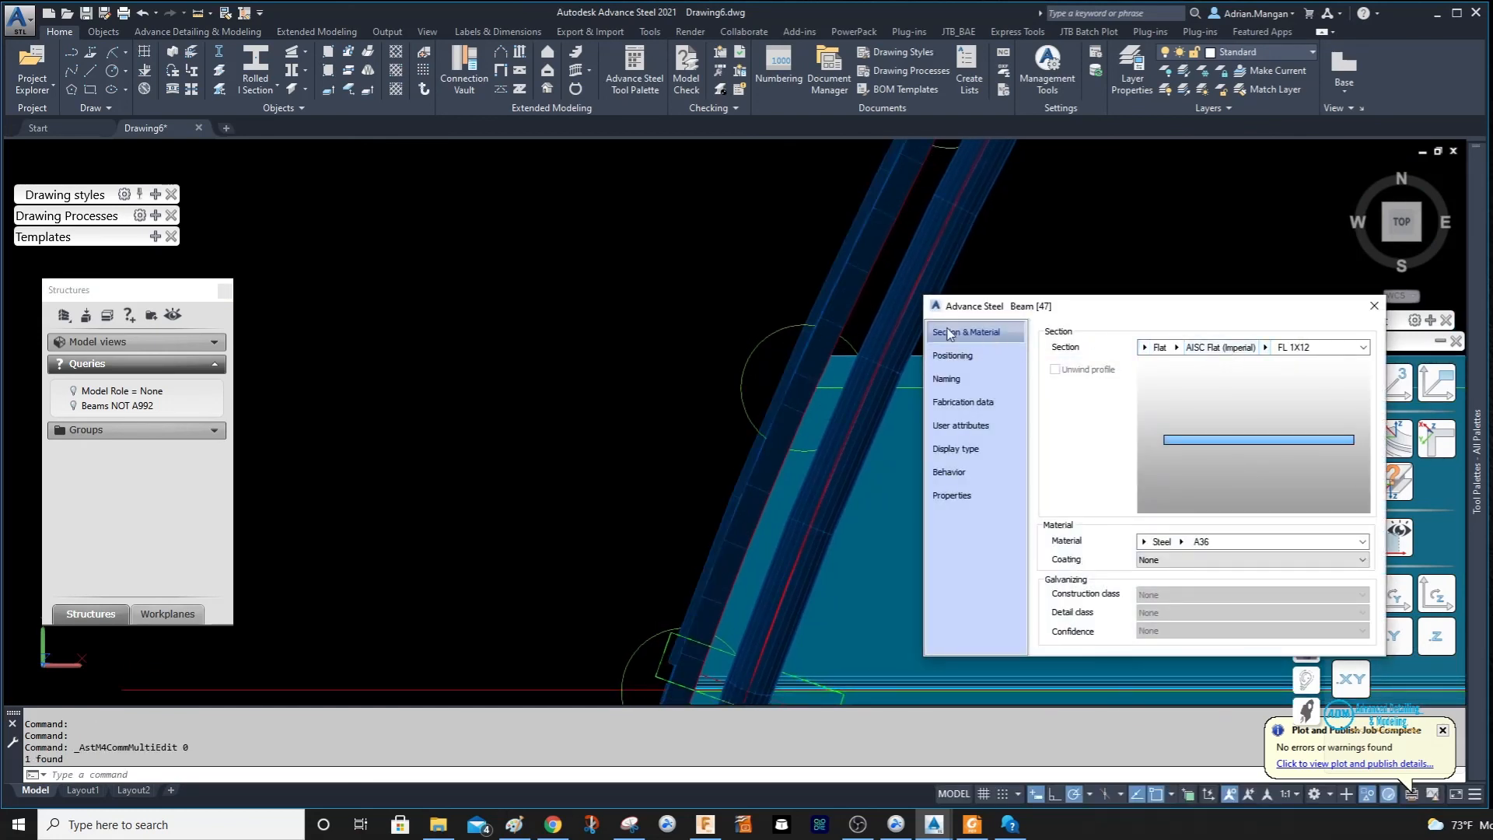
key(Escape)
key(Escape)
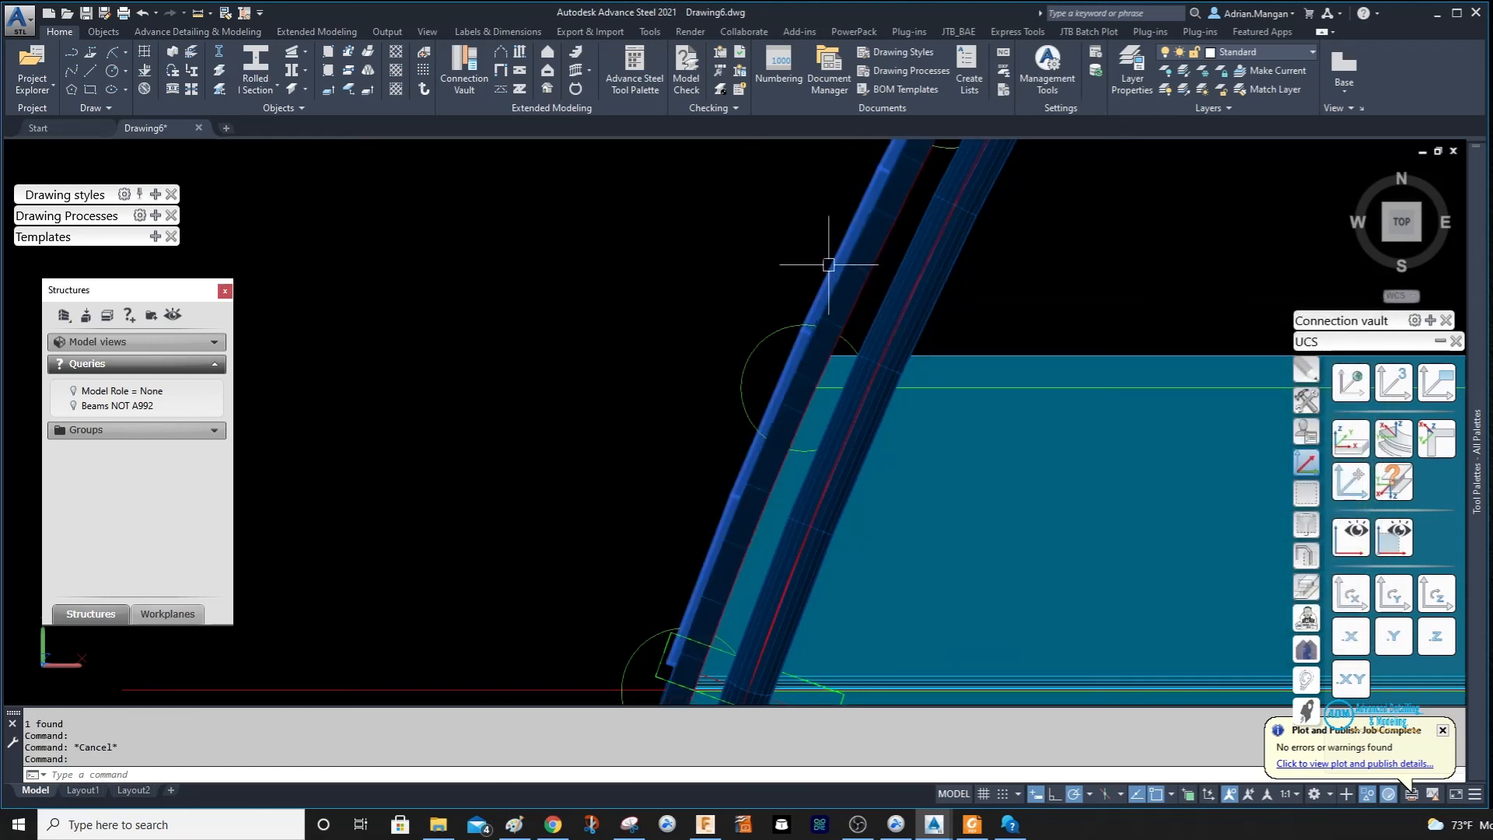
key(Escape)
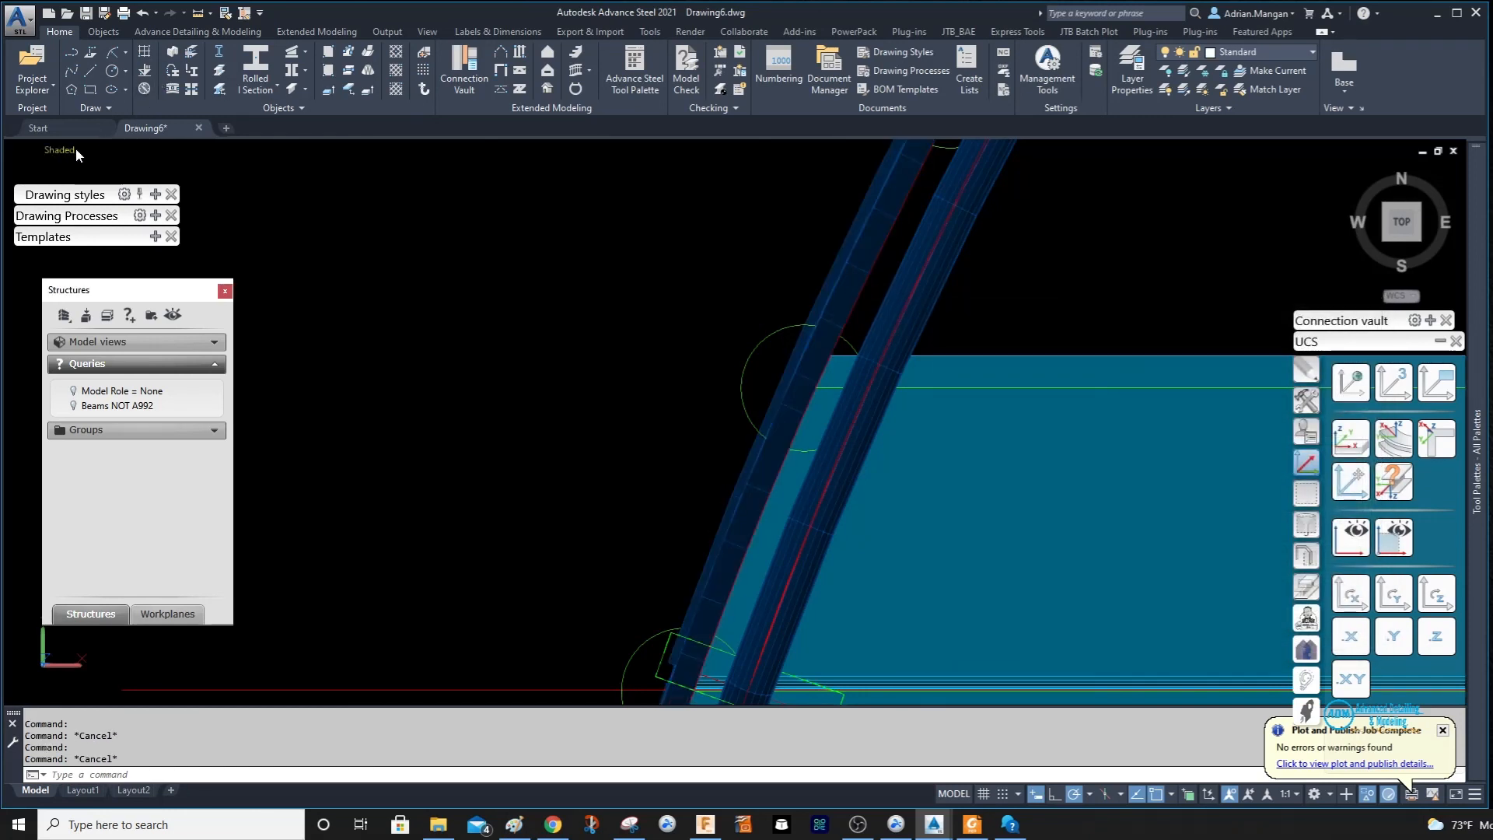
Display the model in the 2D Wireframe visual style and inspect the landing stringer's edges and axis in plan.
click(60, 150)
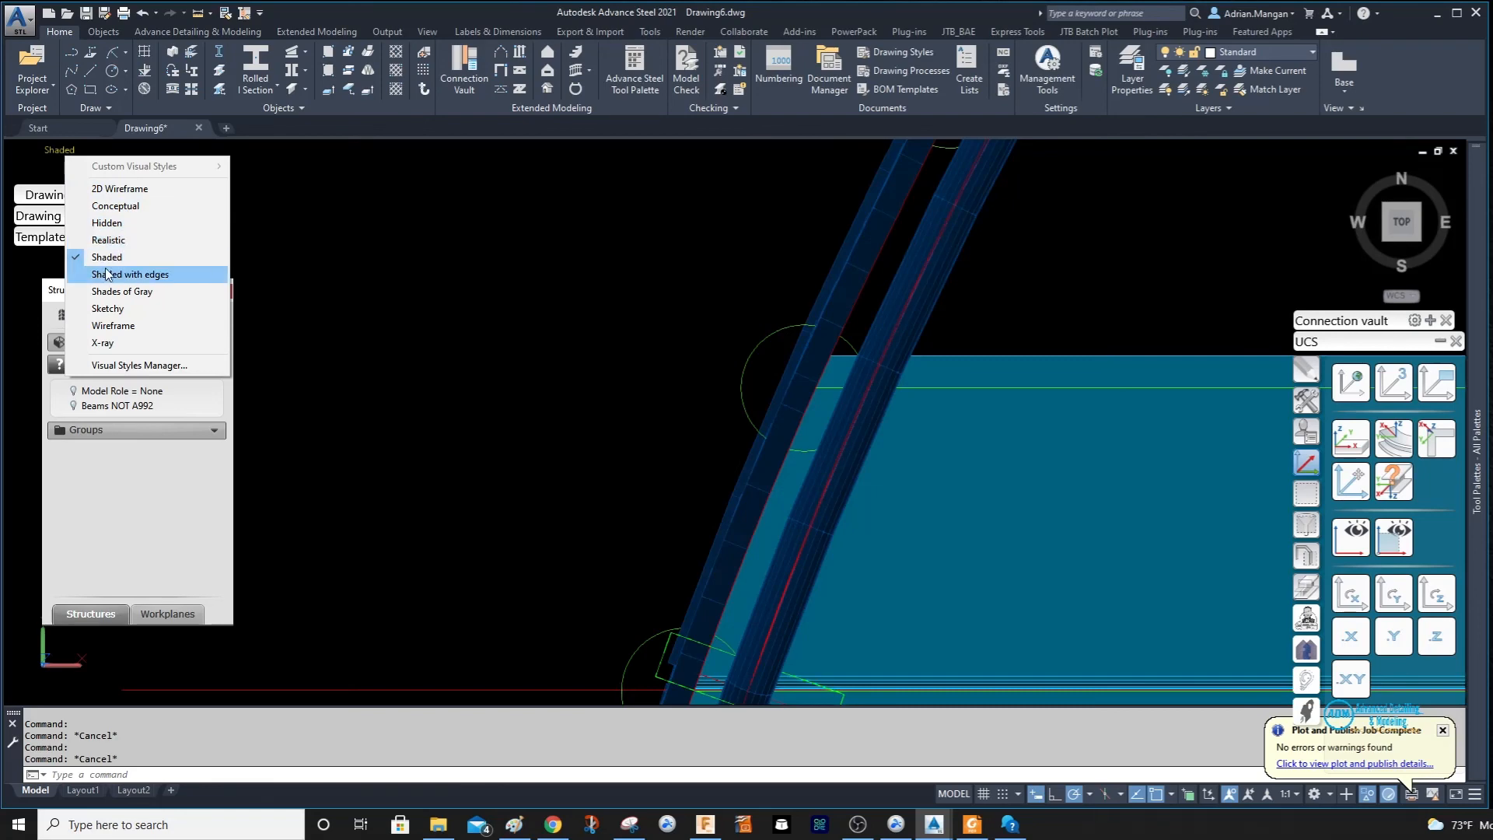
click(127, 190)
scroll(826, 243, up, 4)
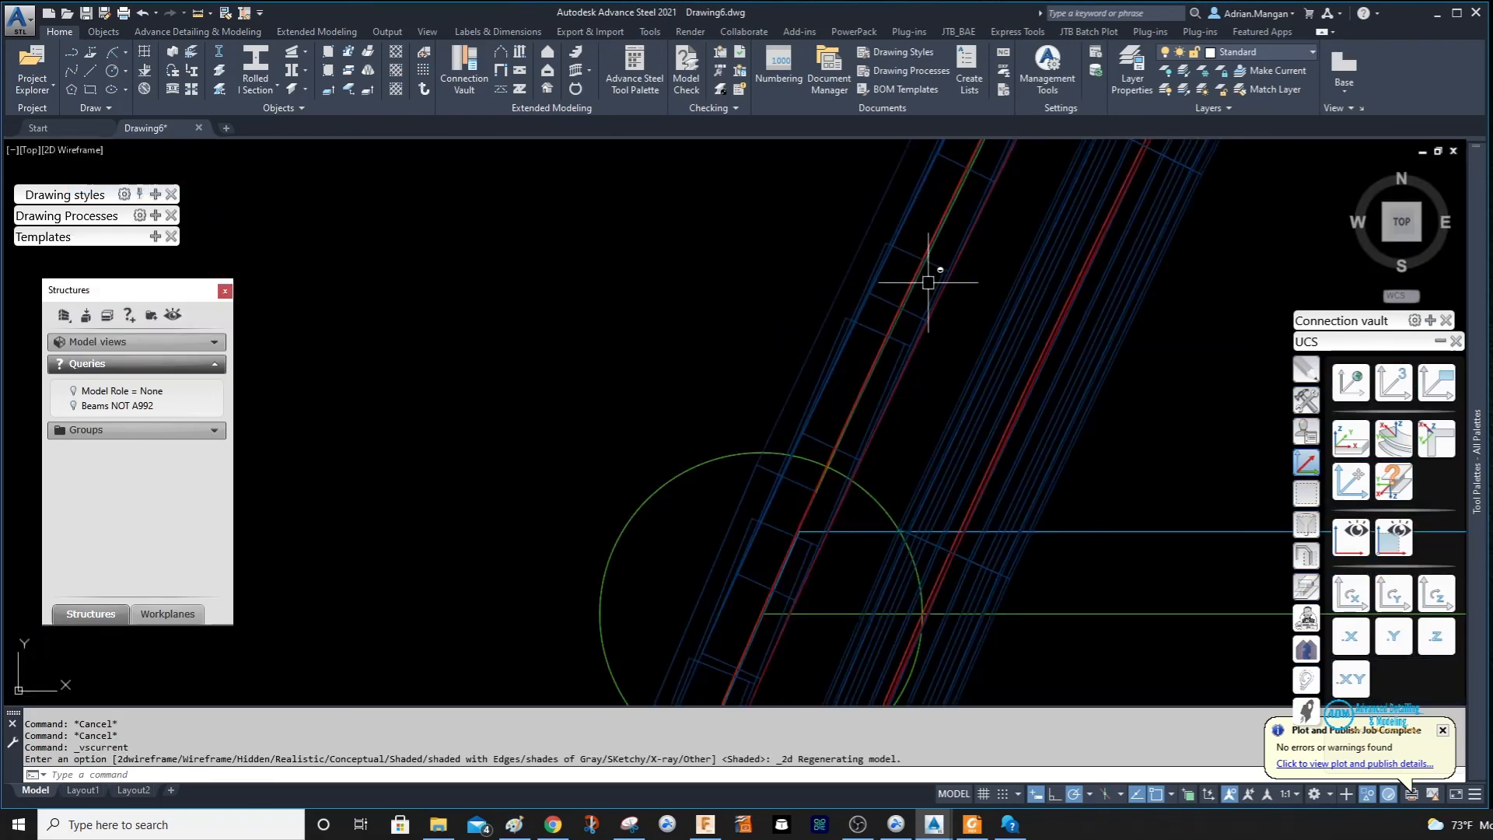
scroll(907, 273, up, 3)
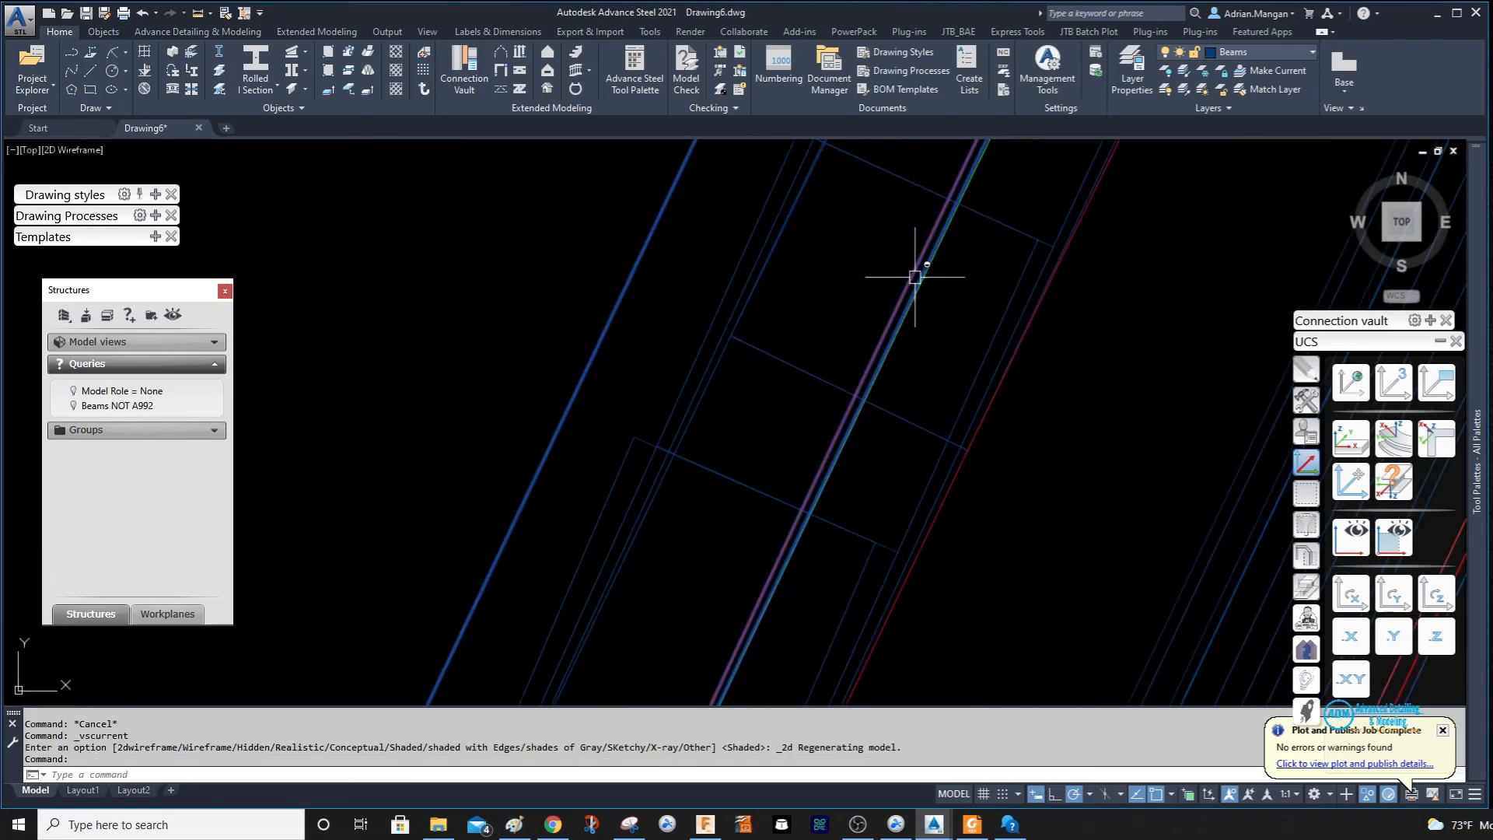
scroll(915, 274, down, 6)
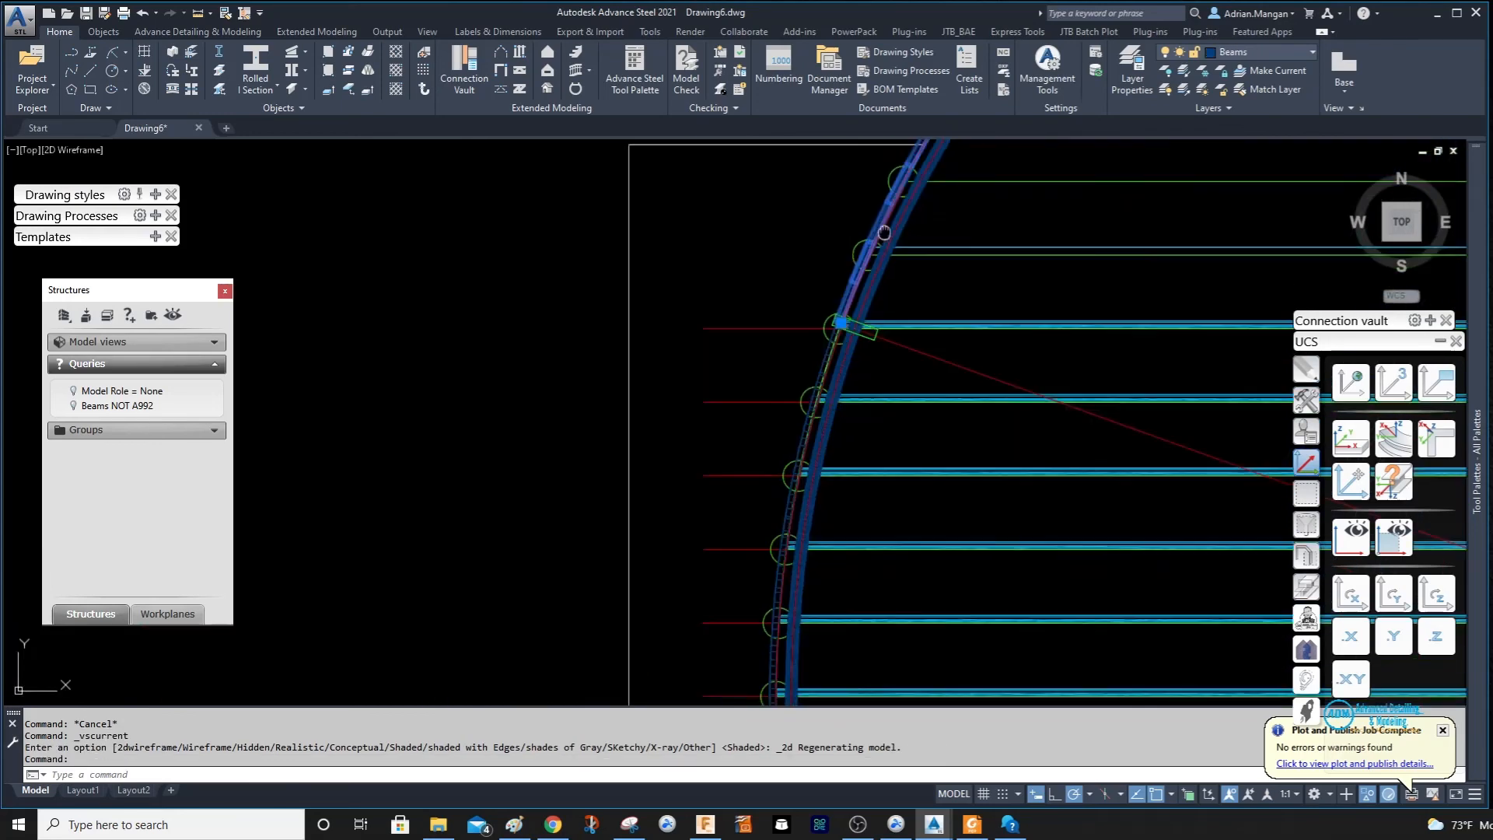
key(Escape)
key(Escape)
scroll(906, 388, down, 5)
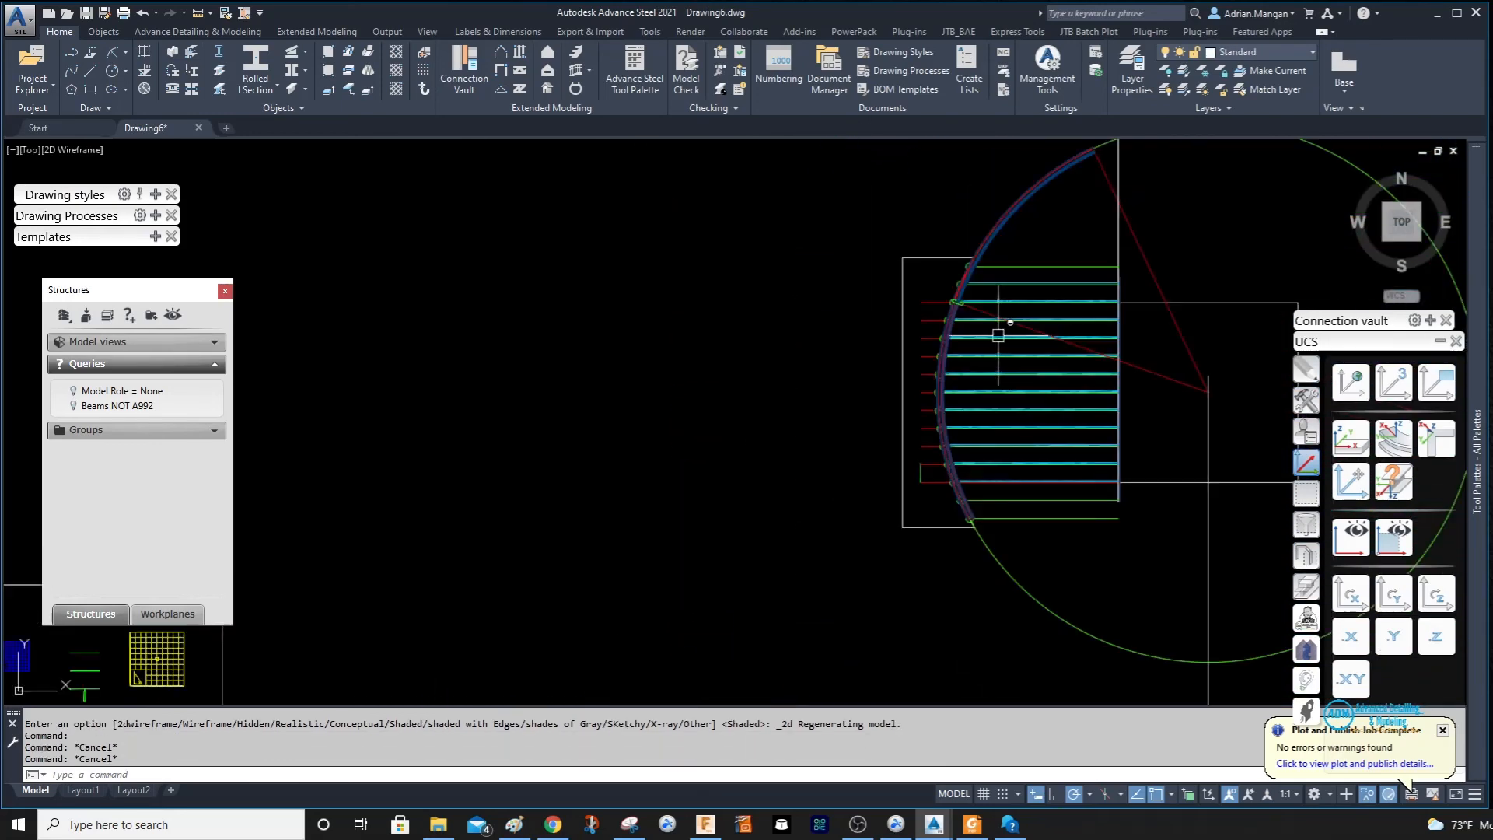
Examine the landing stringer's junction with the stair stringer and the handrail above it in a 3D view.
shift+middle_drag(907, 394, 886, 315)
scroll(931, 307, up, 6)
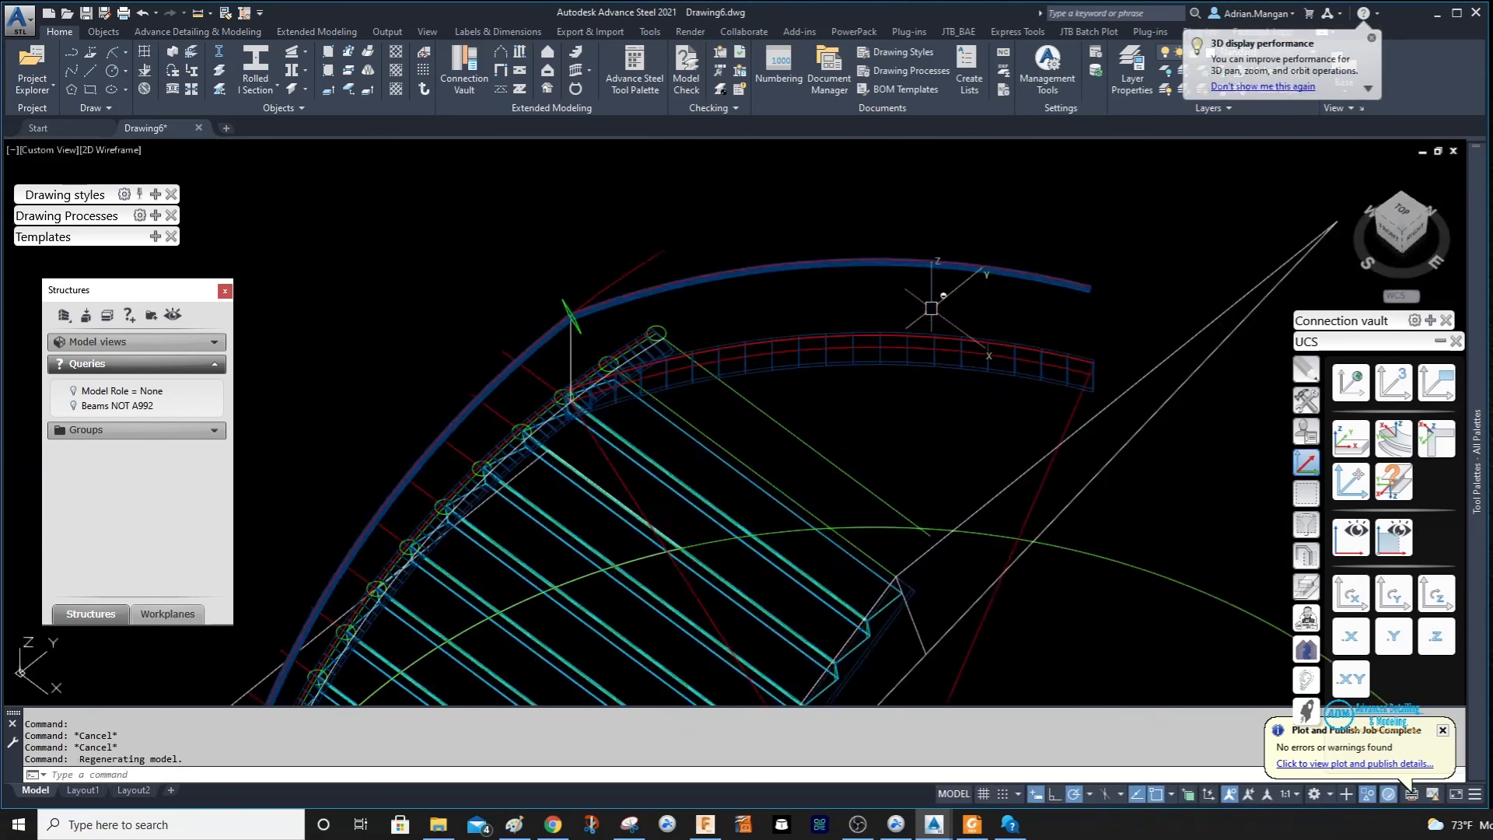
click(1015, 385)
scroll(1040, 343, down, 5)
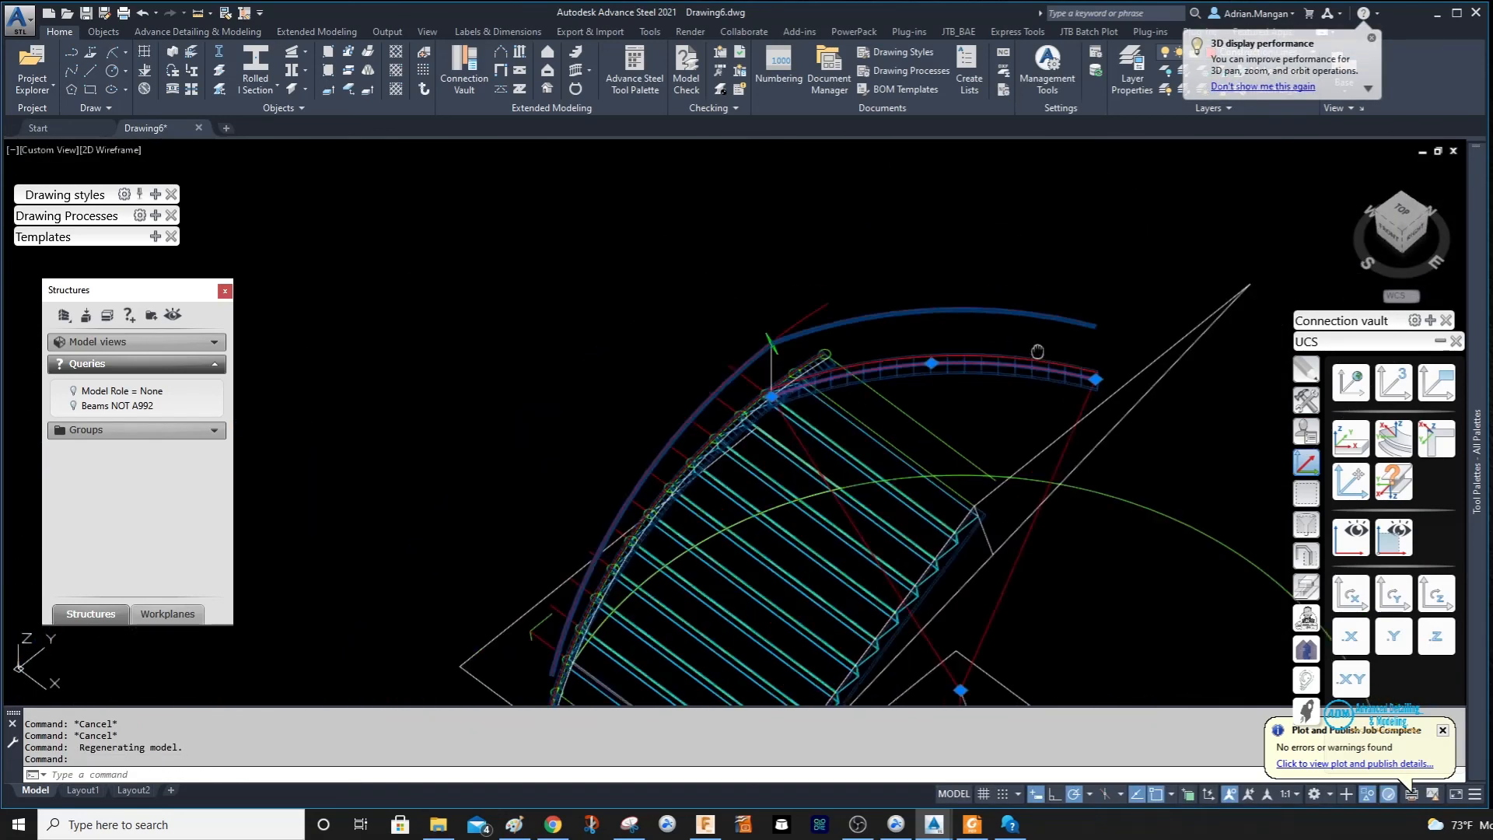
key(Escape)
key(Escape)
scroll(967, 310, down, 5)
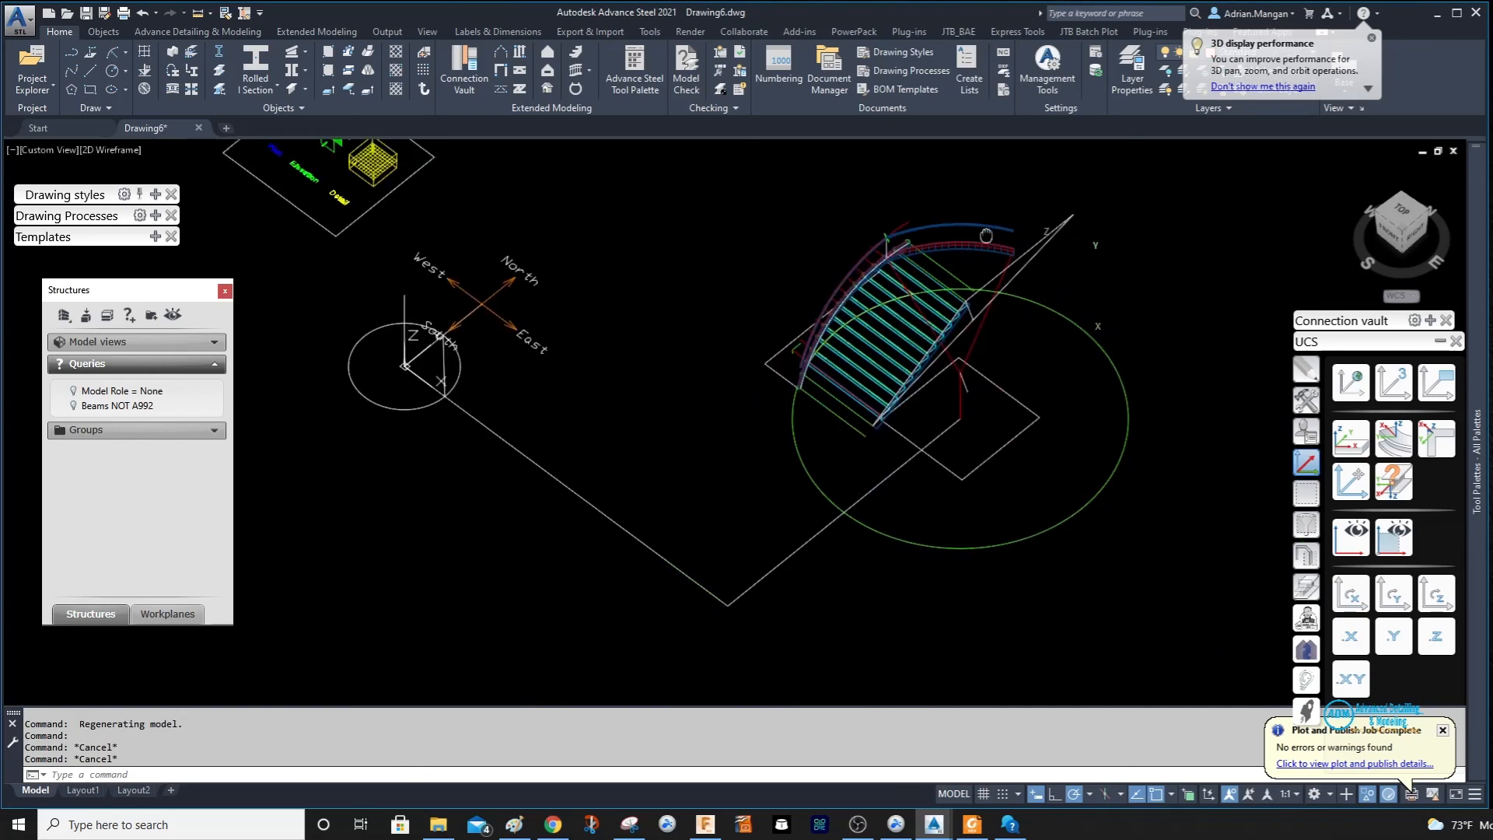
shift+middle_drag(967, 310, 899, 323)
scroll(985, 254, up, 5)
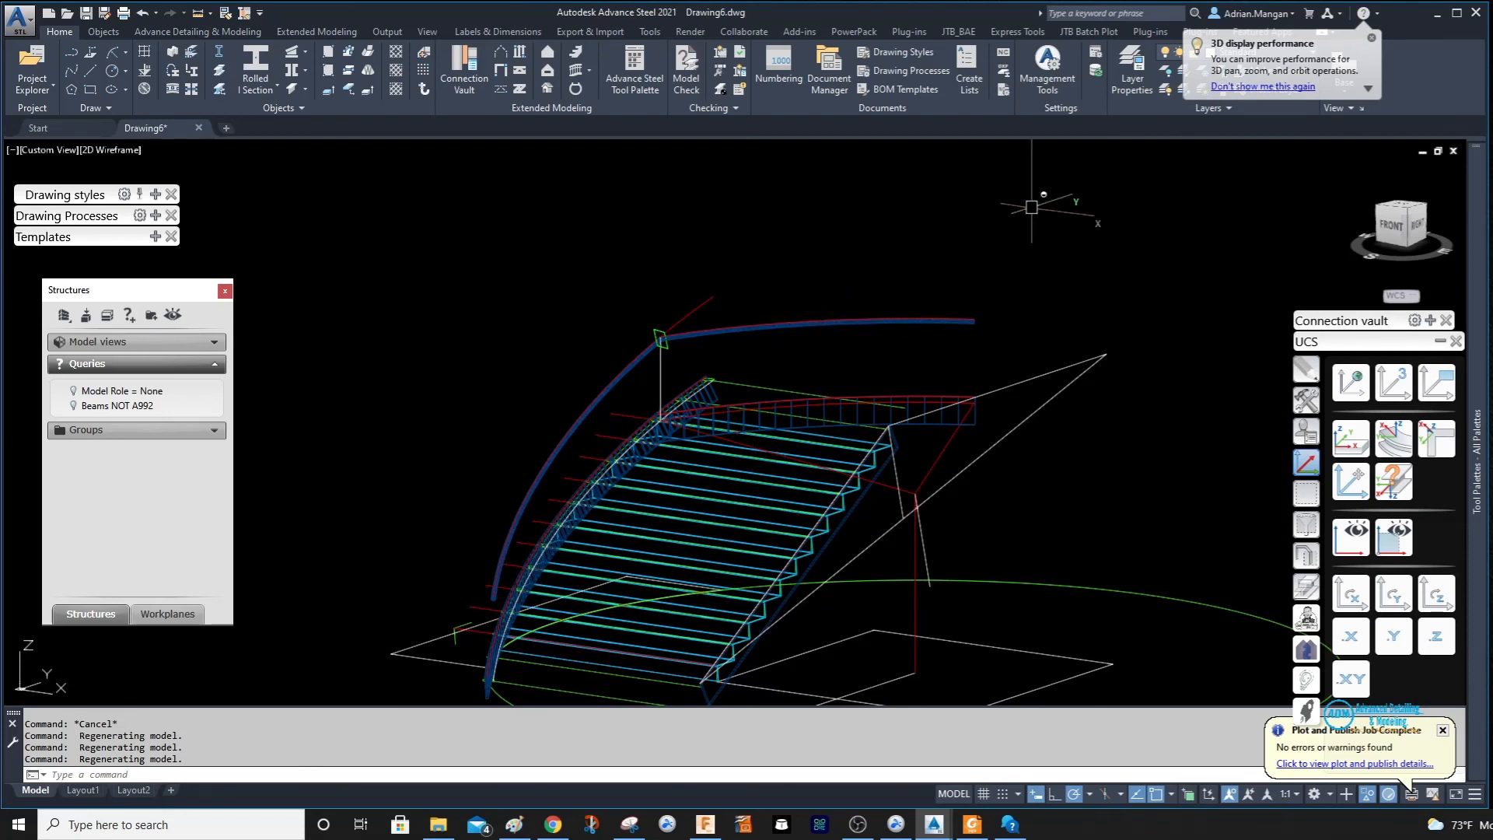
Turn off the Construction Lines layer.
click(1371, 39)
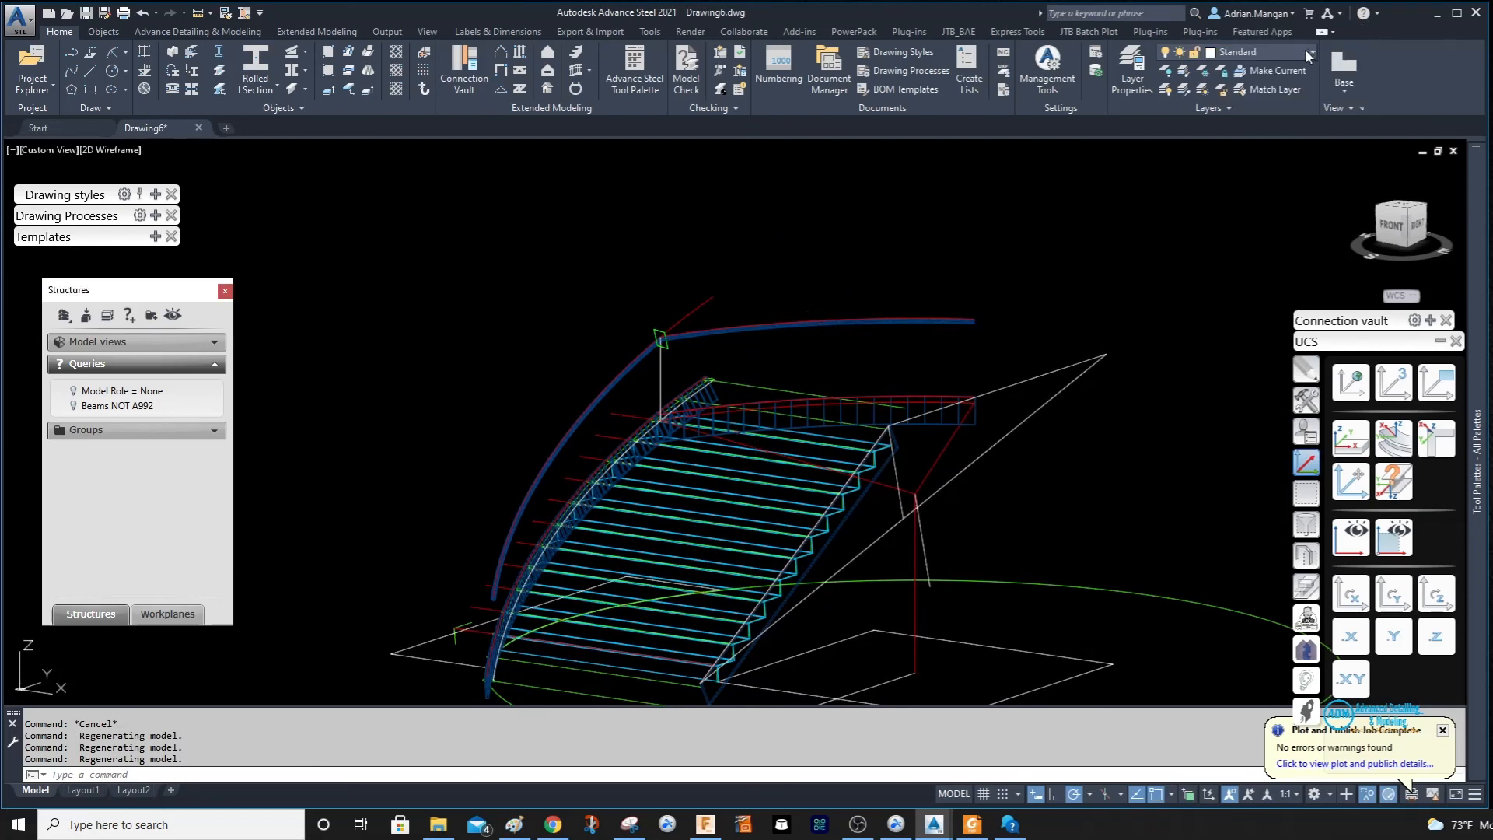
click(1304, 50)
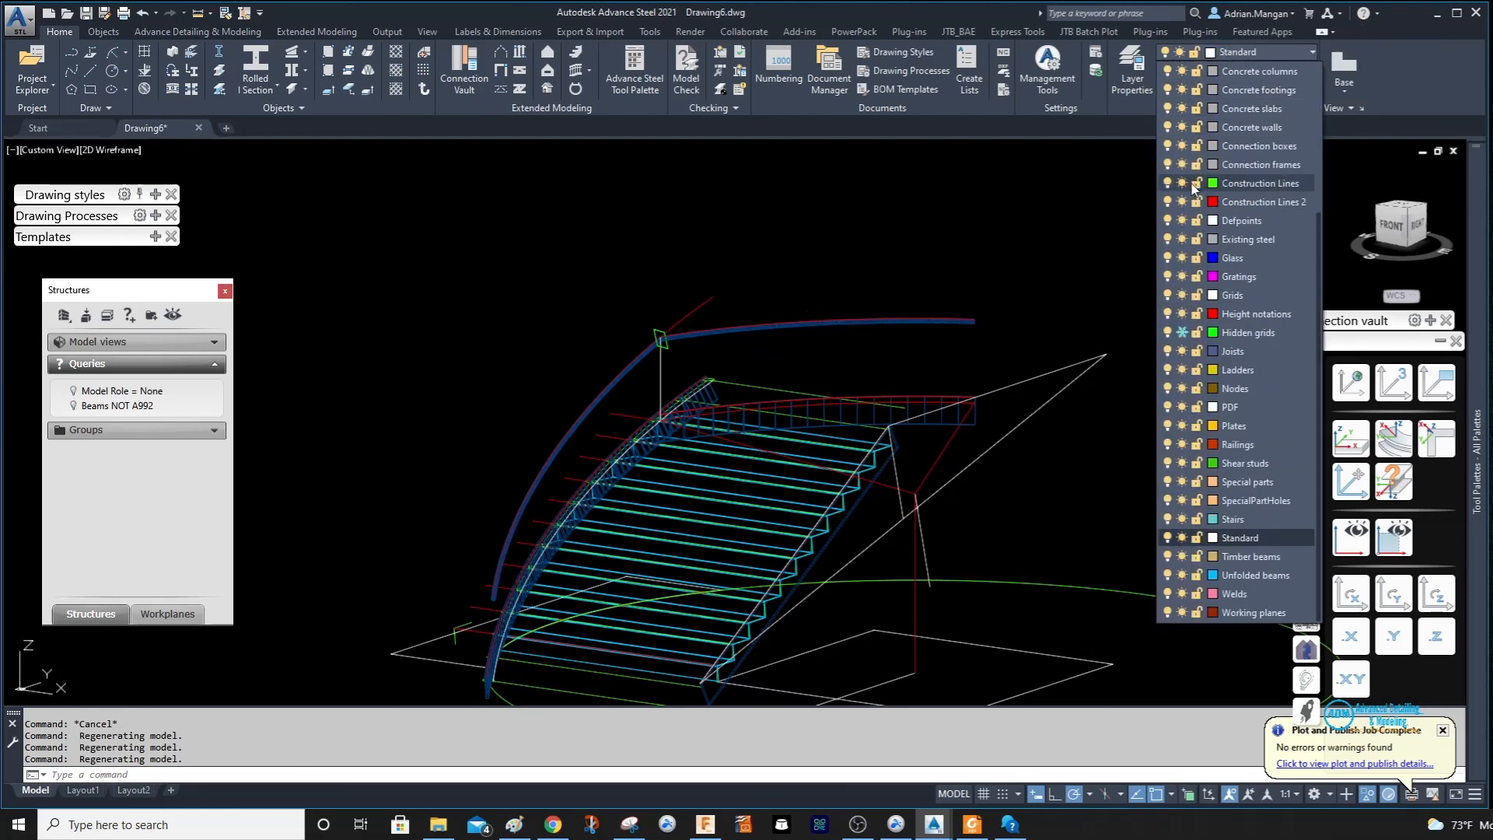
click(1167, 184)
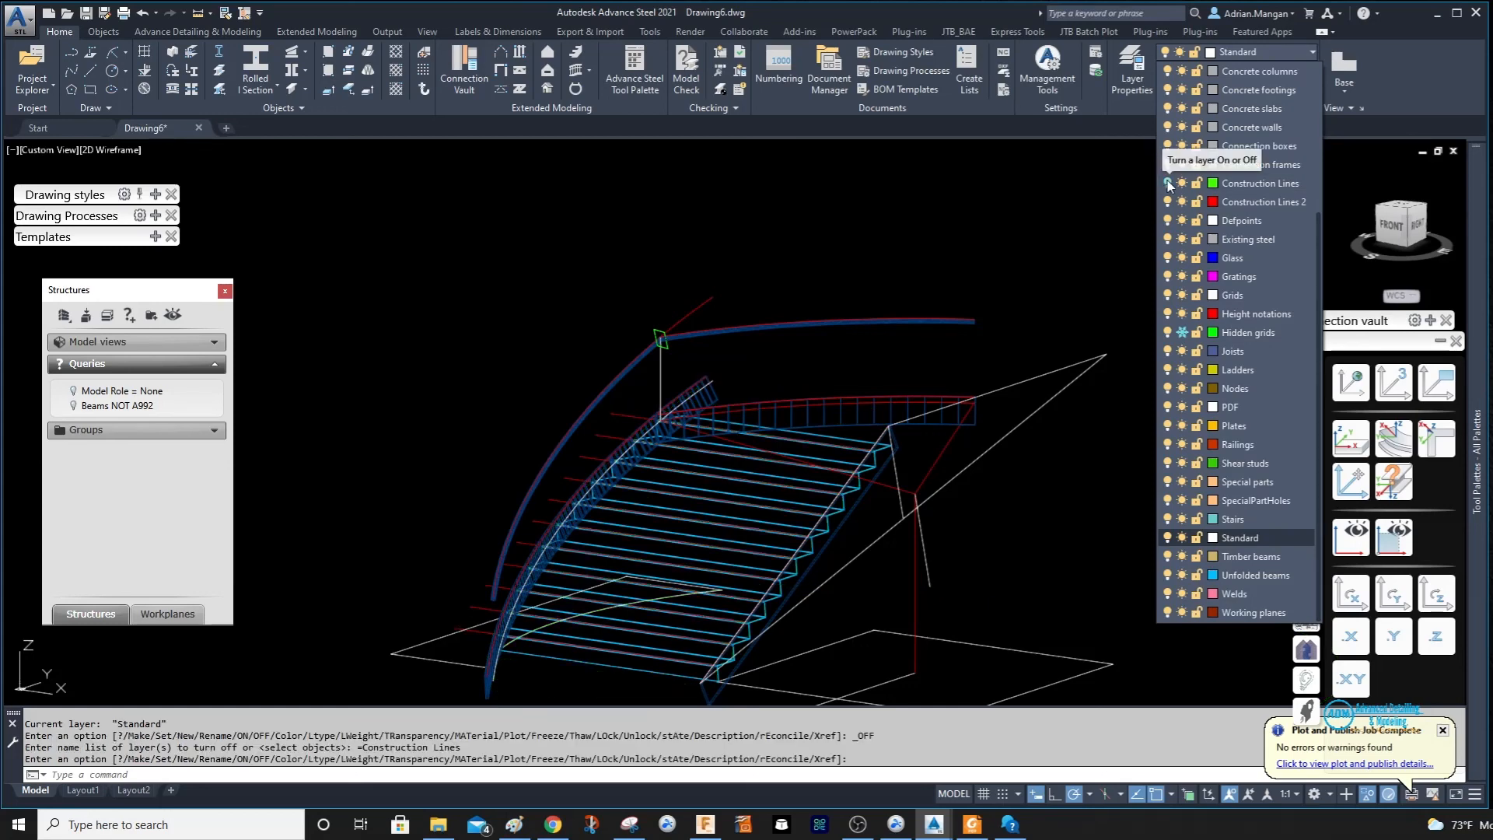
click(1167, 184)
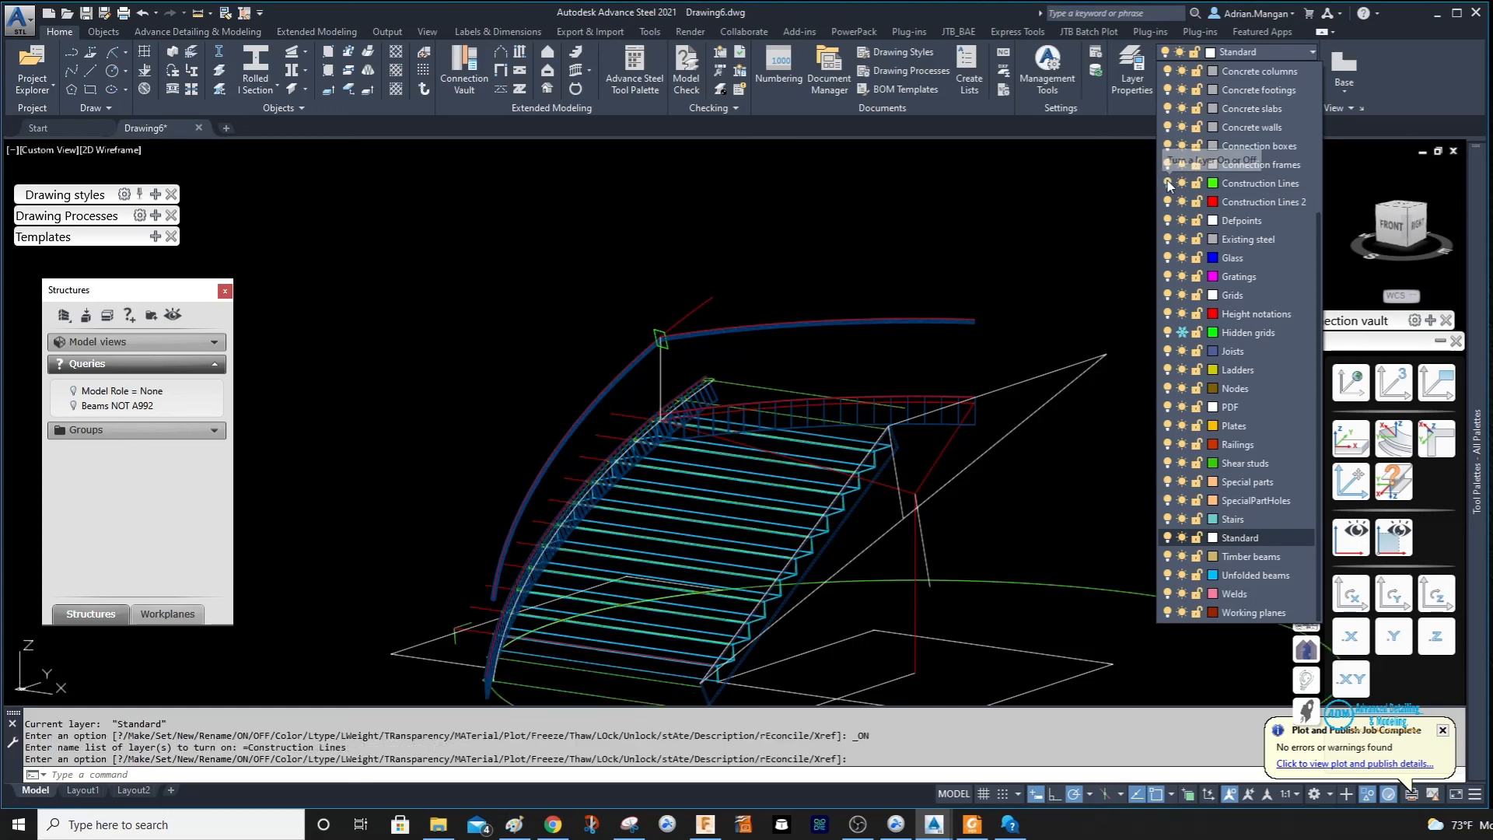
click(1167, 183)
click(704, 537)
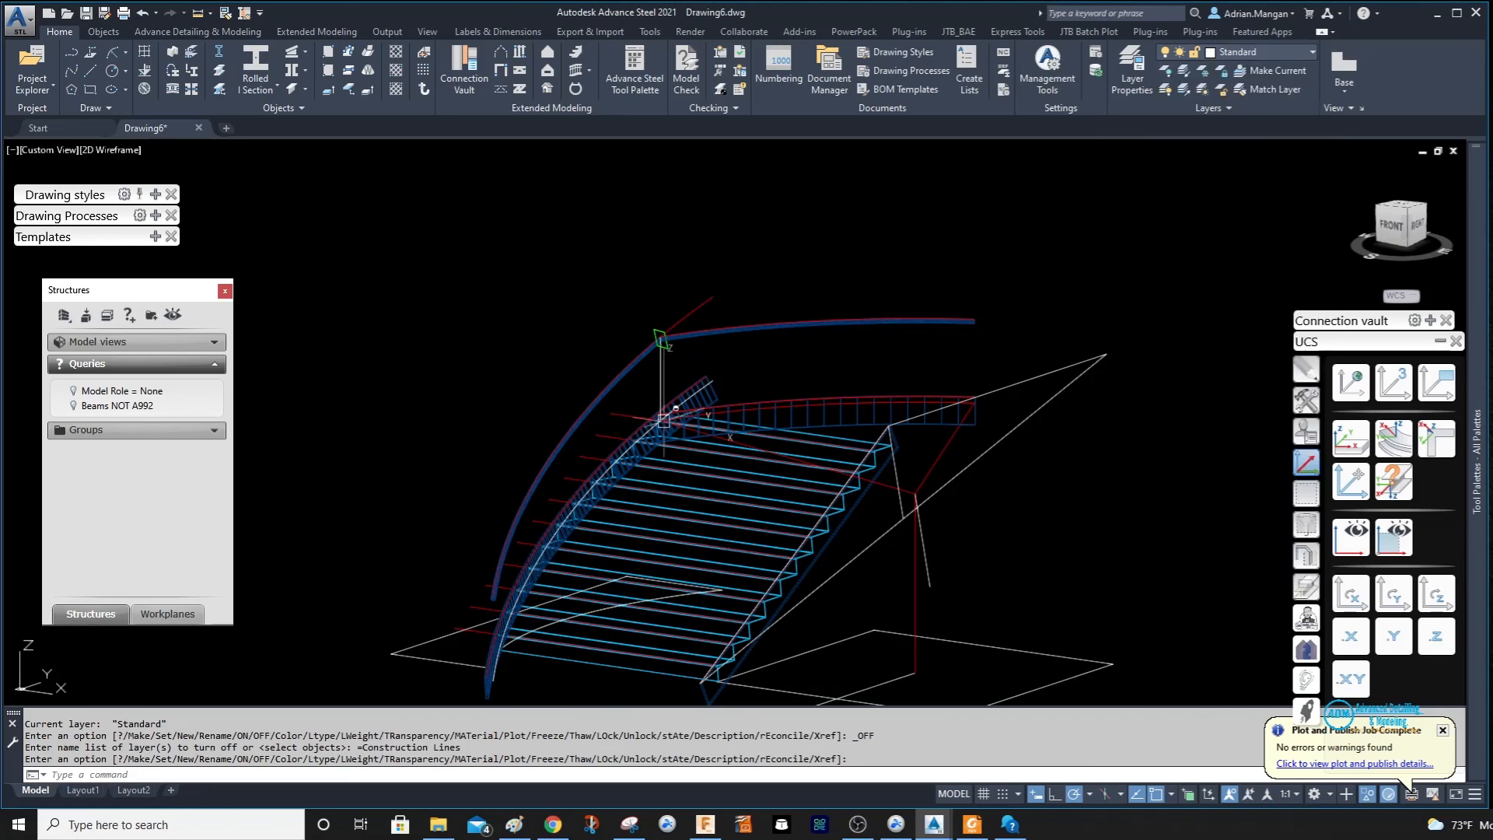
Display the stair model in the Shaded visual style and view it in 3D from the front.
middle_drag(632, 391, 580, 307)
click(118, 156)
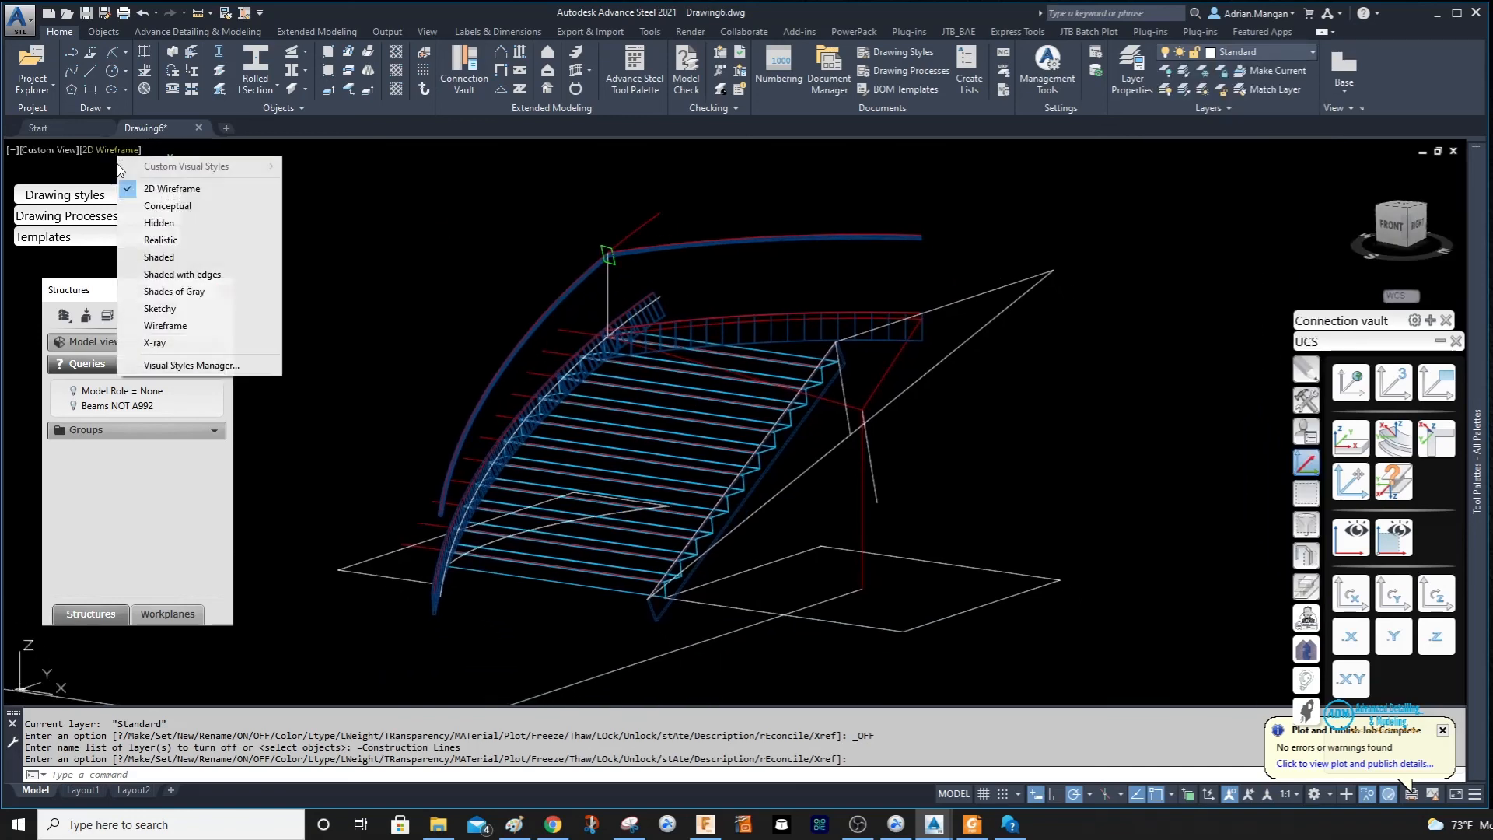
click(156, 257)
scroll(720, 257, down, 5)
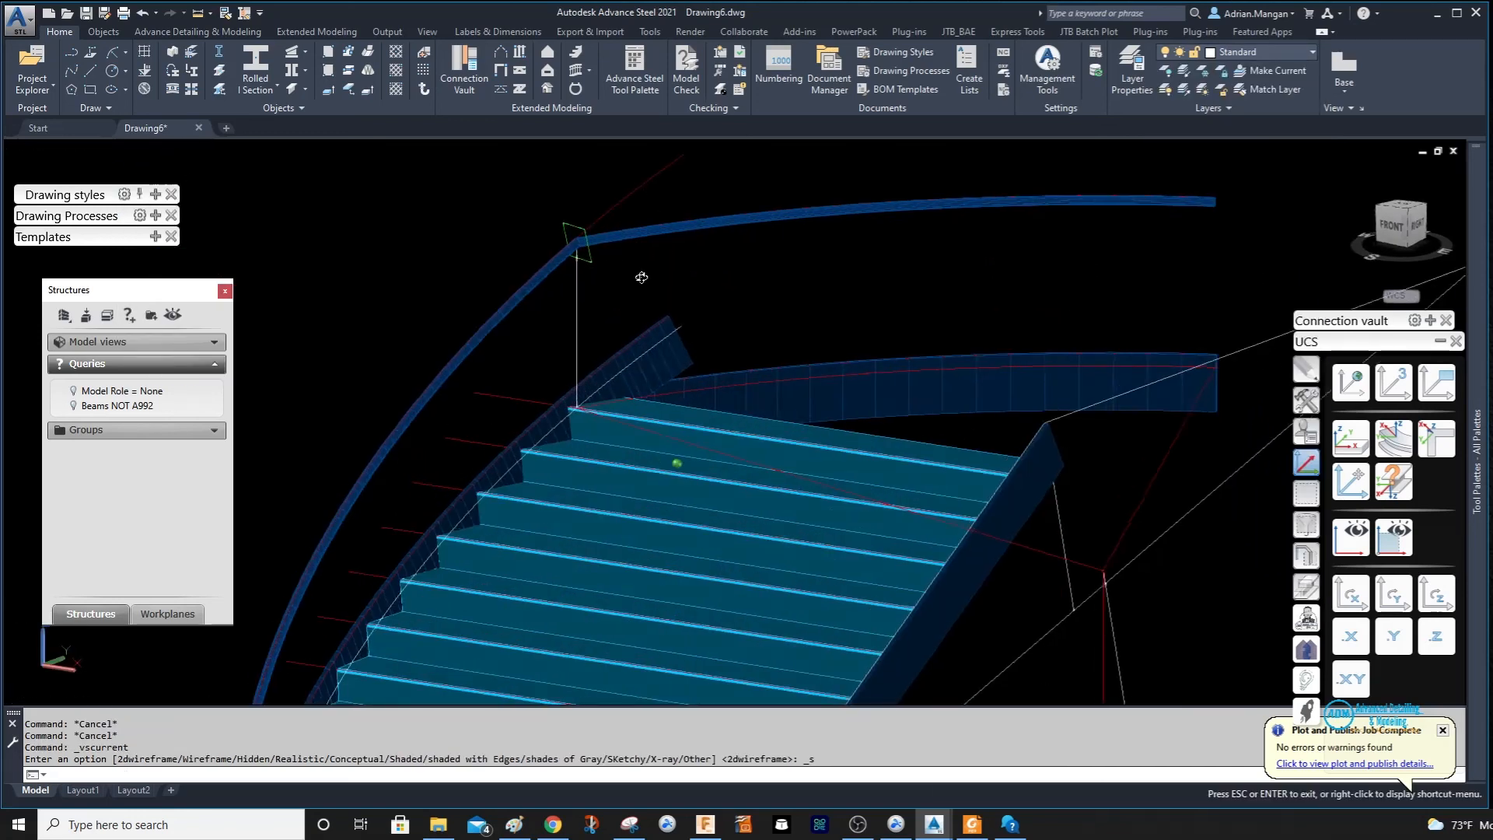
shift+middle_drag(720, 257, 538, 268)
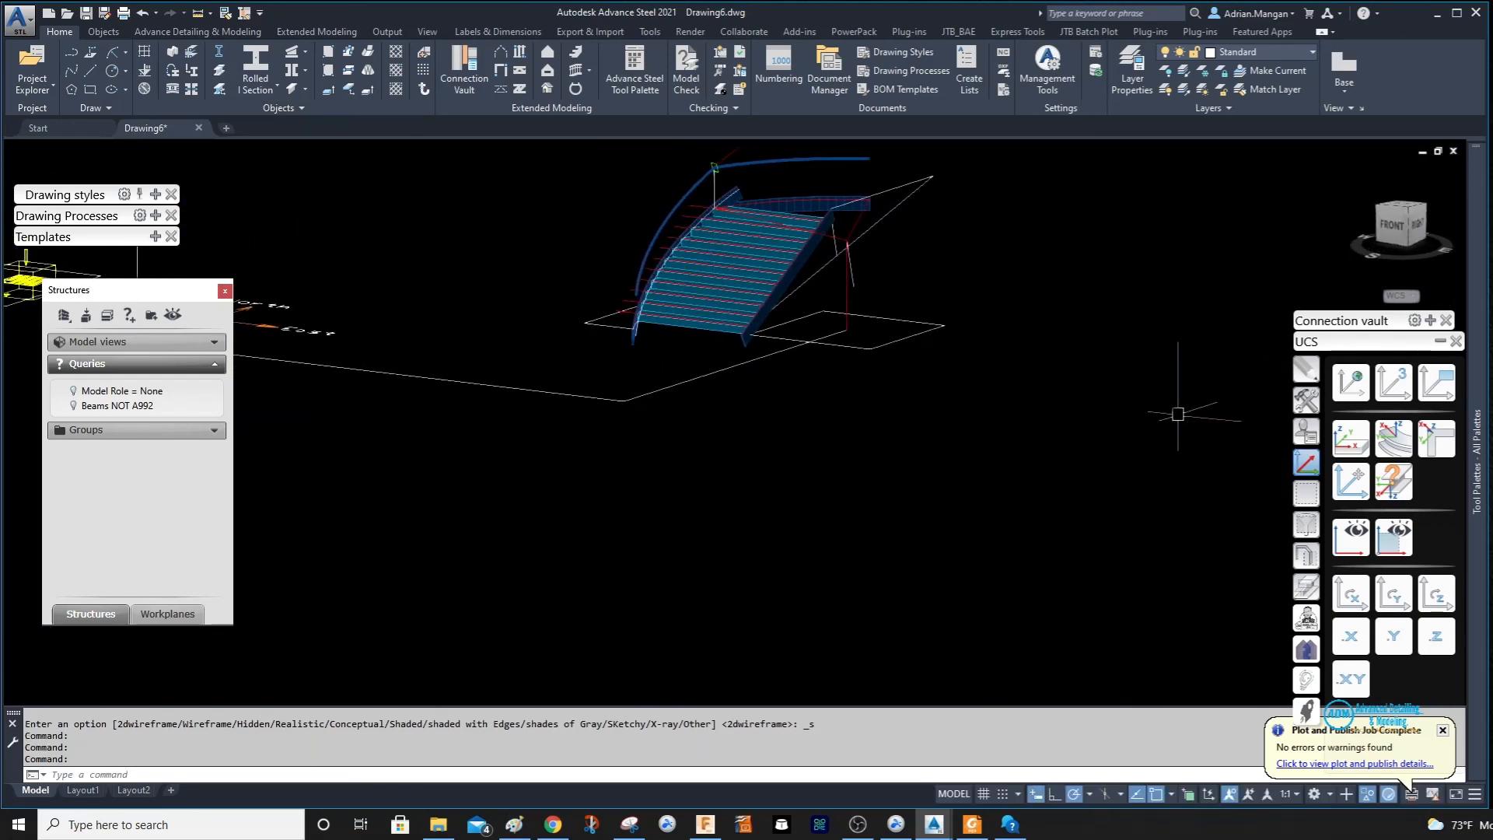